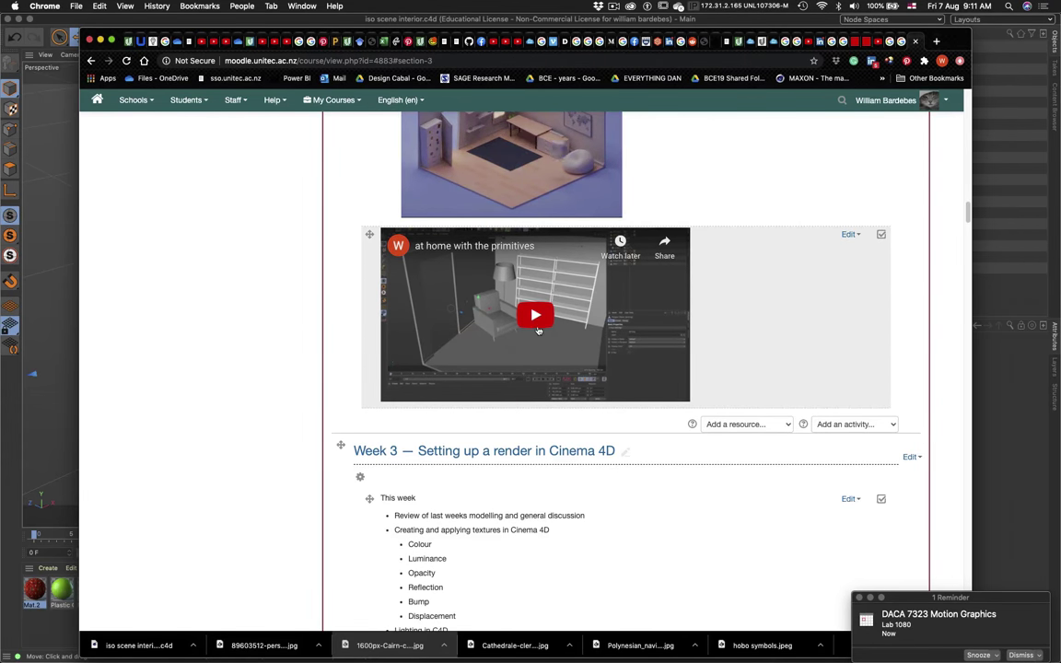
Play the embedded "at home with the primitives" video in full screen, and leave full screen when it ends
left_click(535, 316)
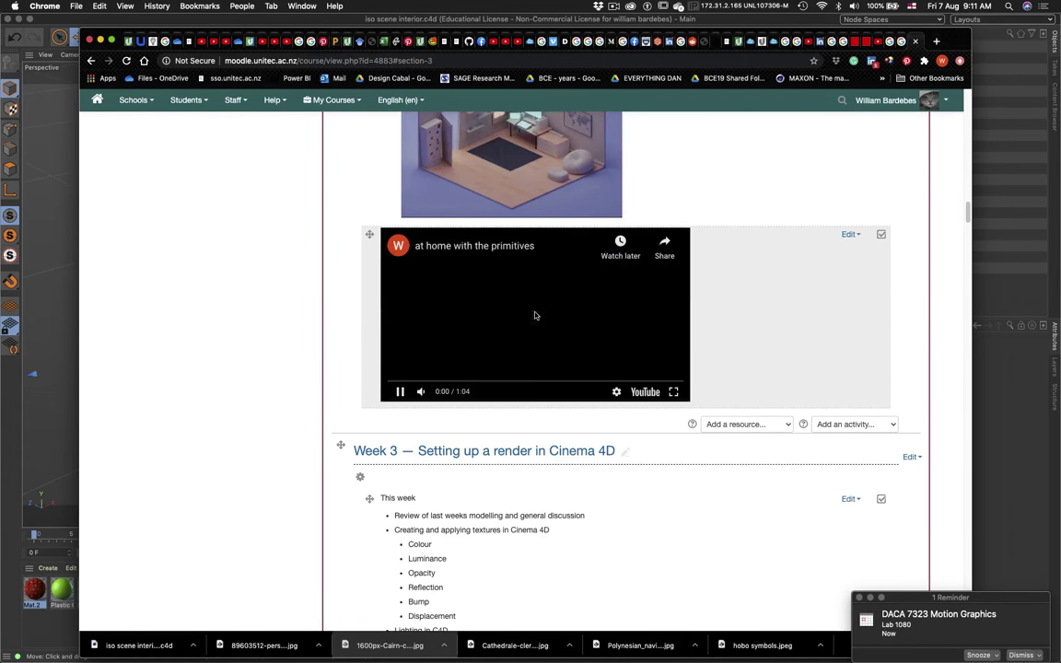
left_click(675, 392)
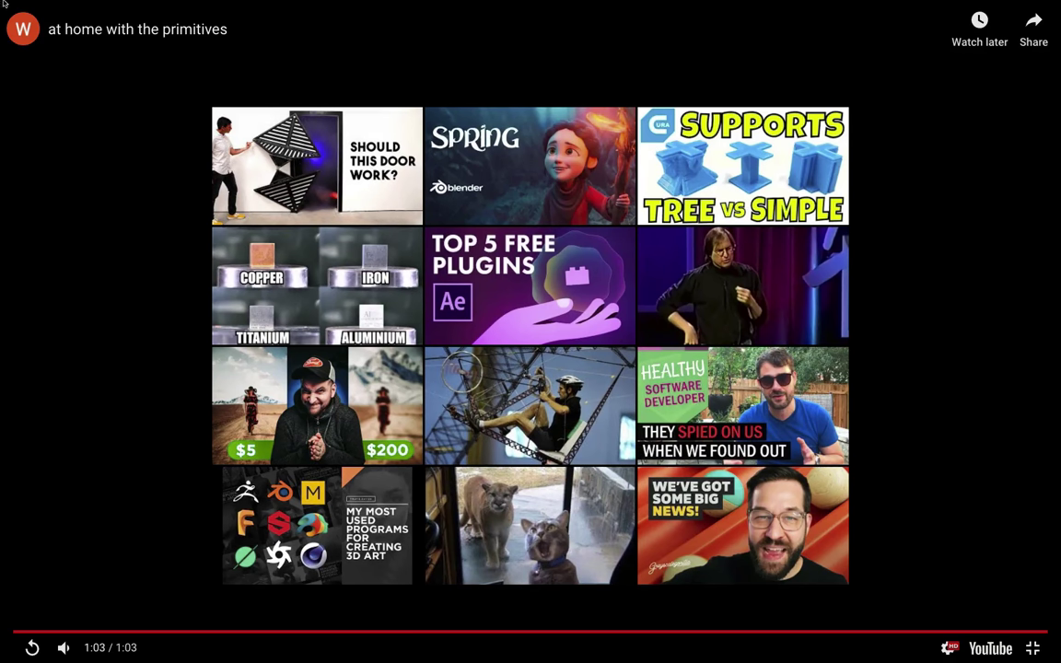
mouse_move(5, 8)
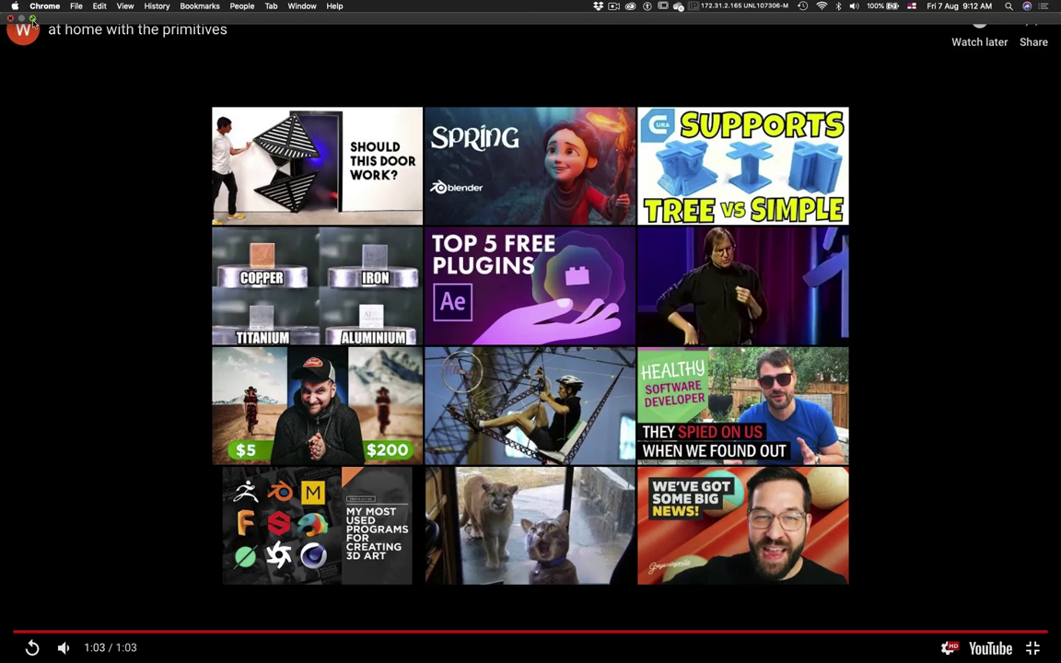
left_click(32, 17)
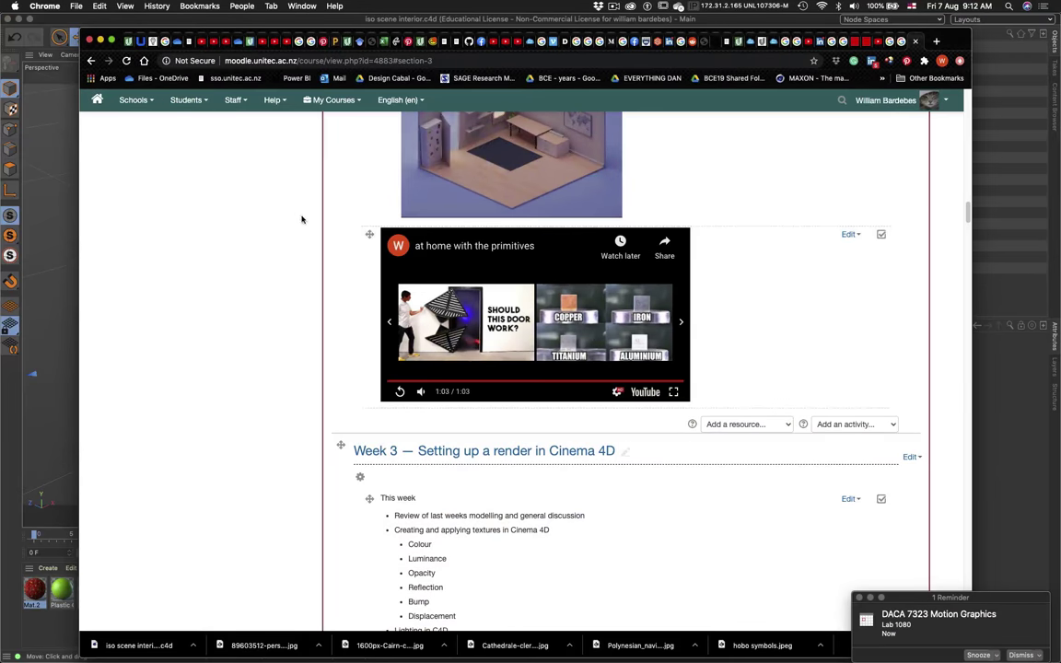
Switch to Script Editor and change the dFolder path in the script to "~/Desktop/screencapture4/"
key("super+Tab")
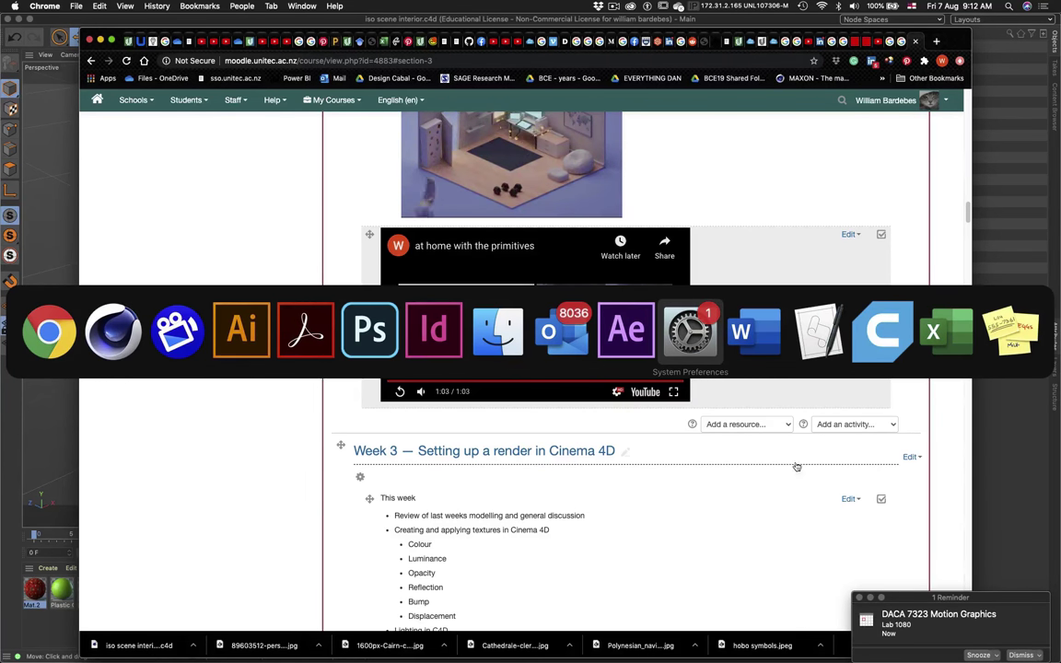
left_click(816, 351)
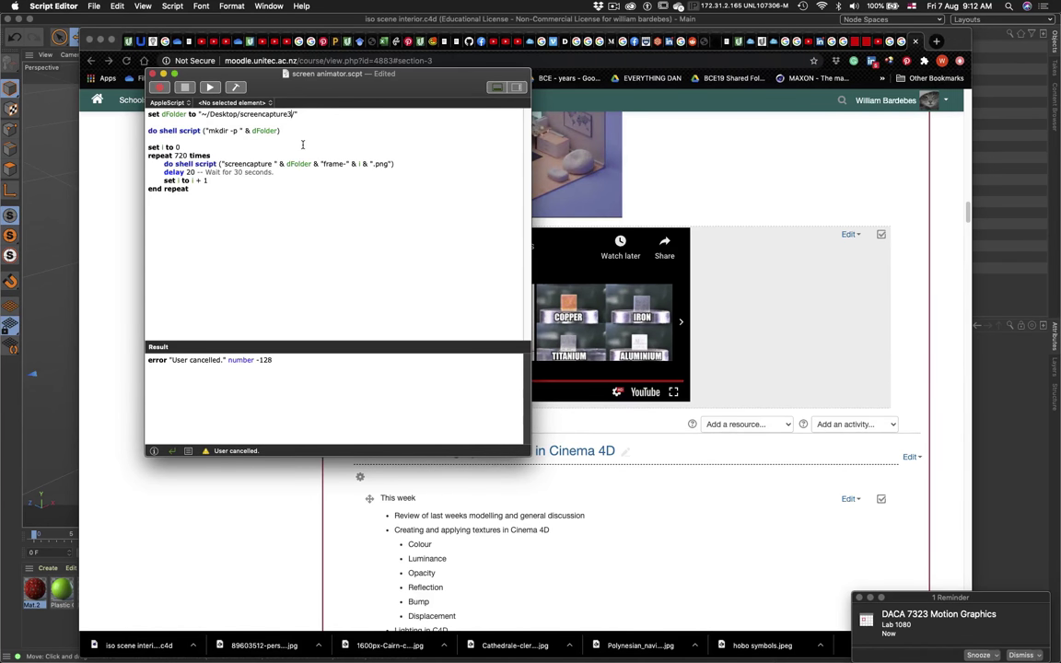
key("shift+Left")
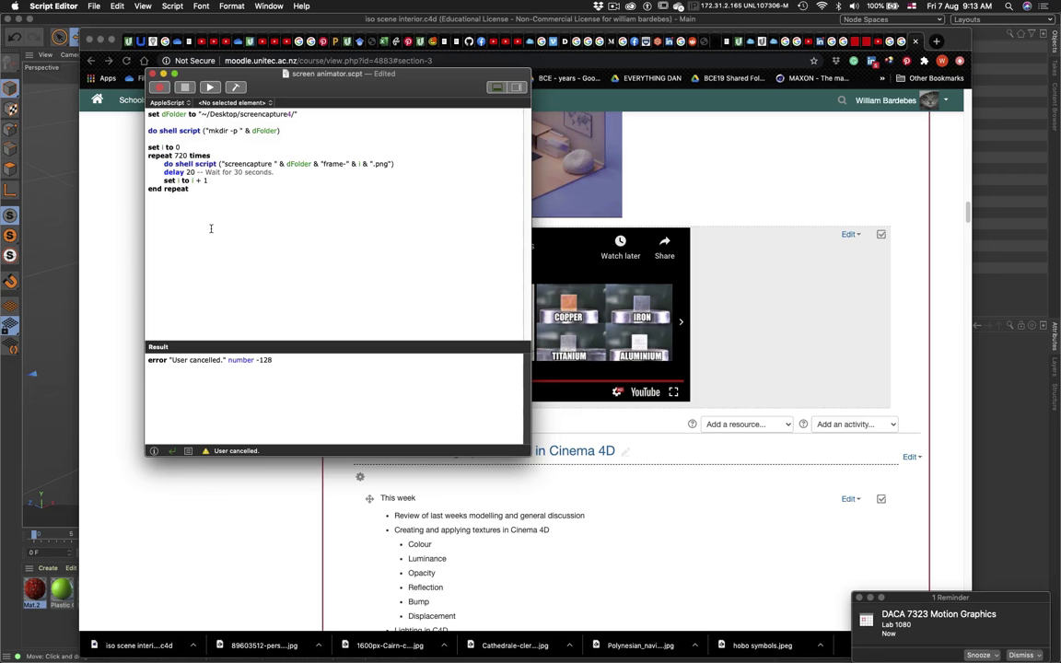
Calculate 180*3 with the system search and set the script's repeat count to 540 times
key("super+space")
type("1")
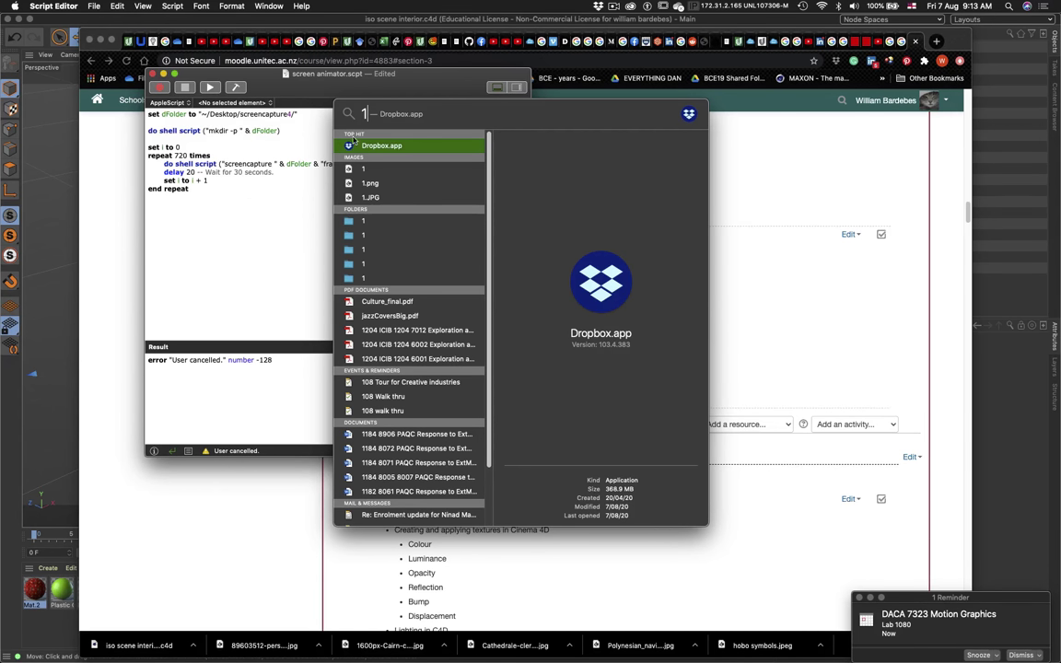
type("80")
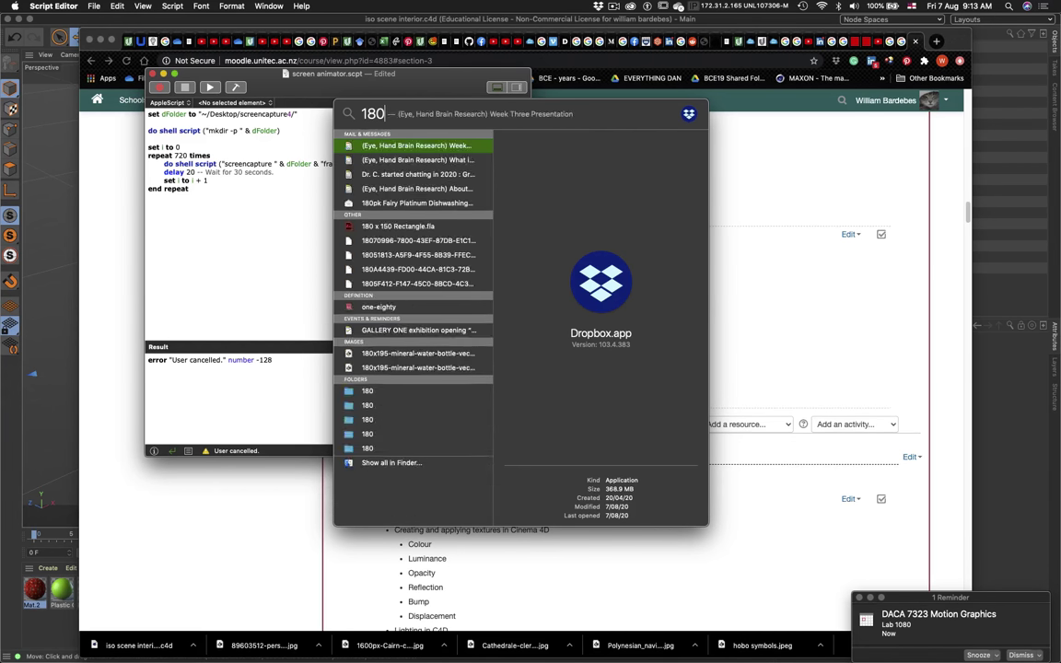
type("*3")
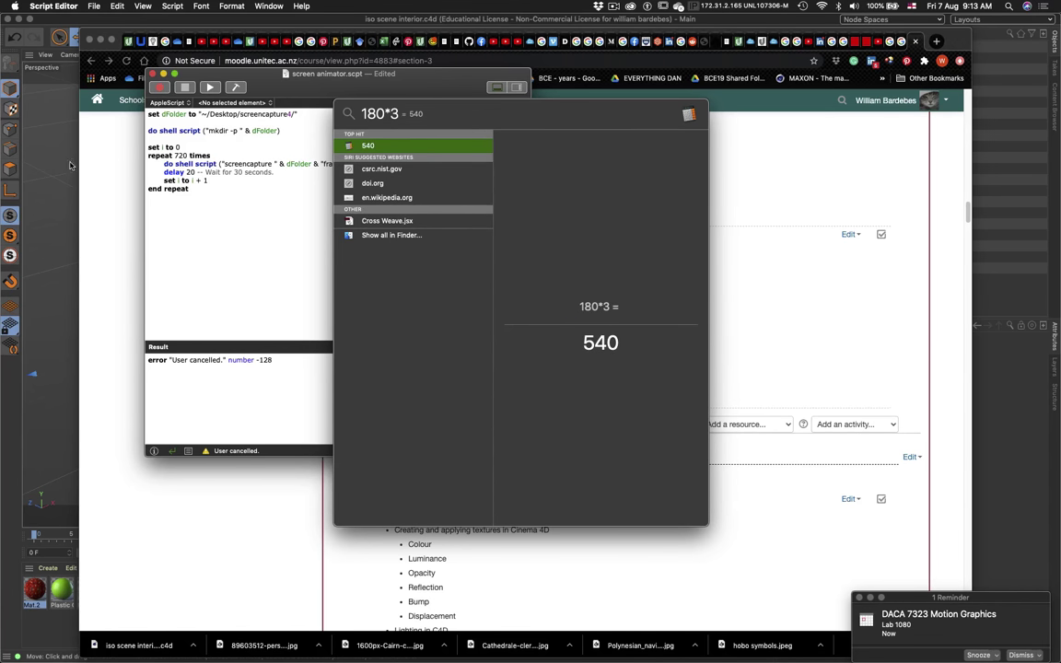
left_click(254, 238)
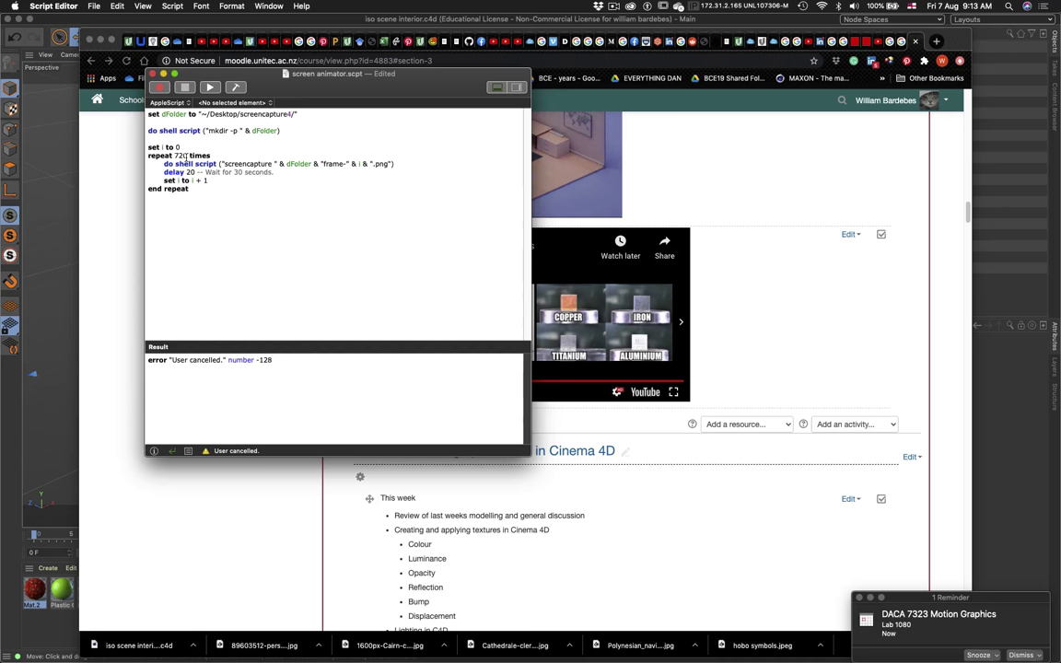
double_click(181, 156)
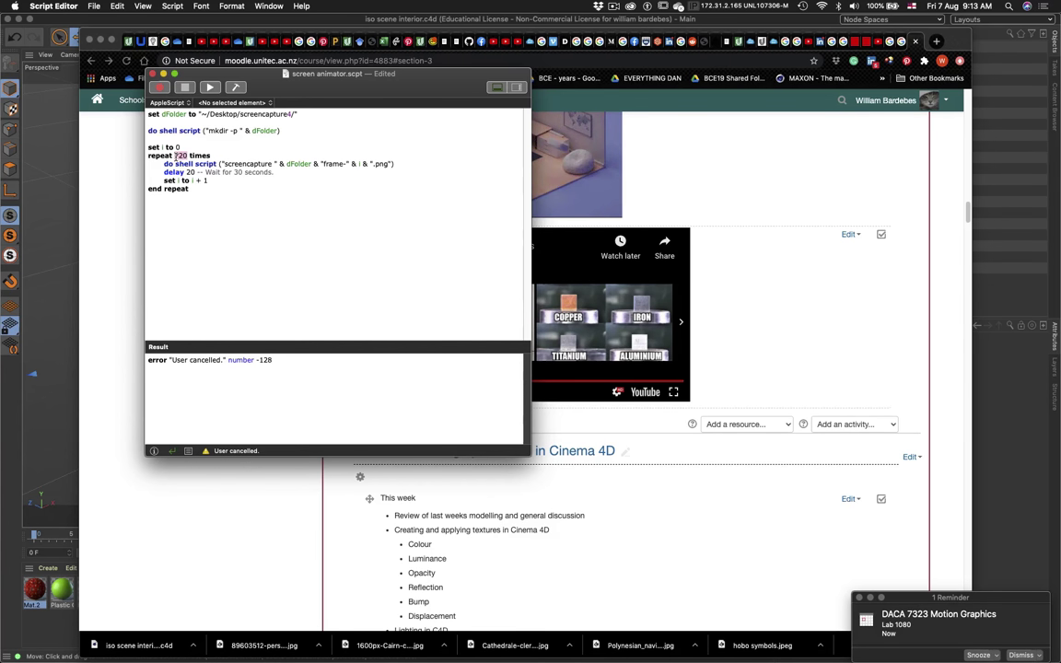
type("540")
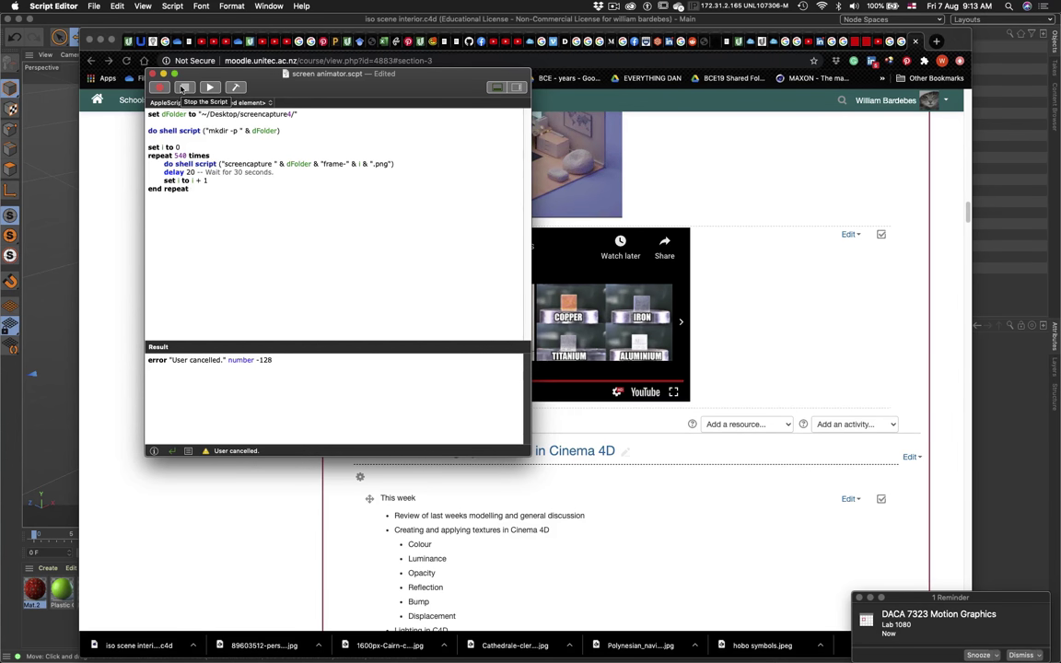
Switch to Cinema 4D, bring up the print robot2.c4d project and deselect the robot
left_click(44, 207)
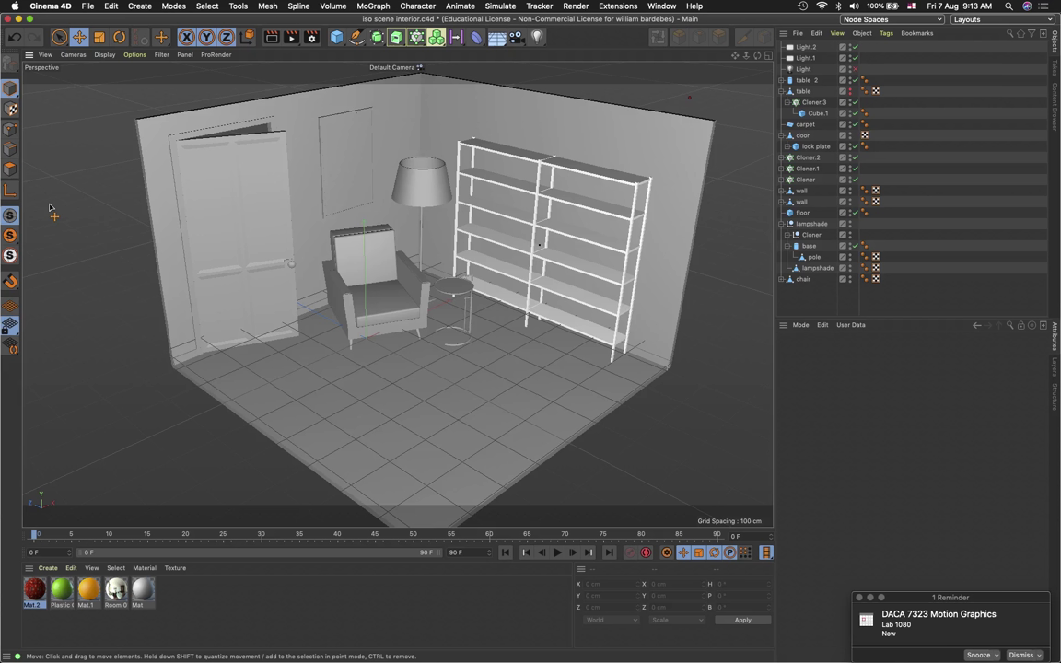
left_click(664, 6)
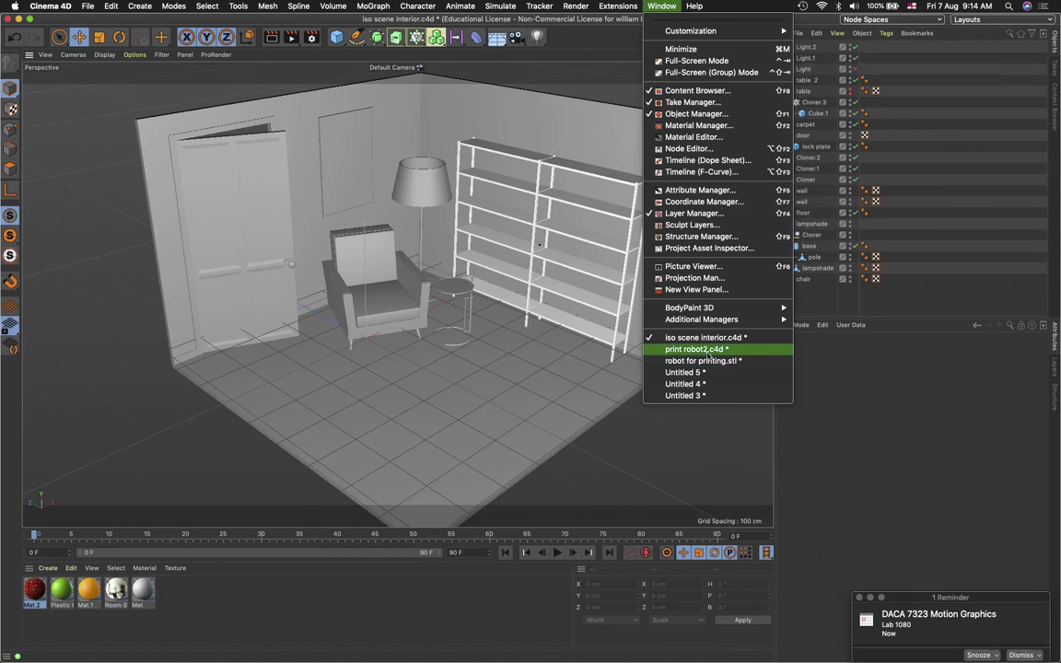
left_click(626, 329)
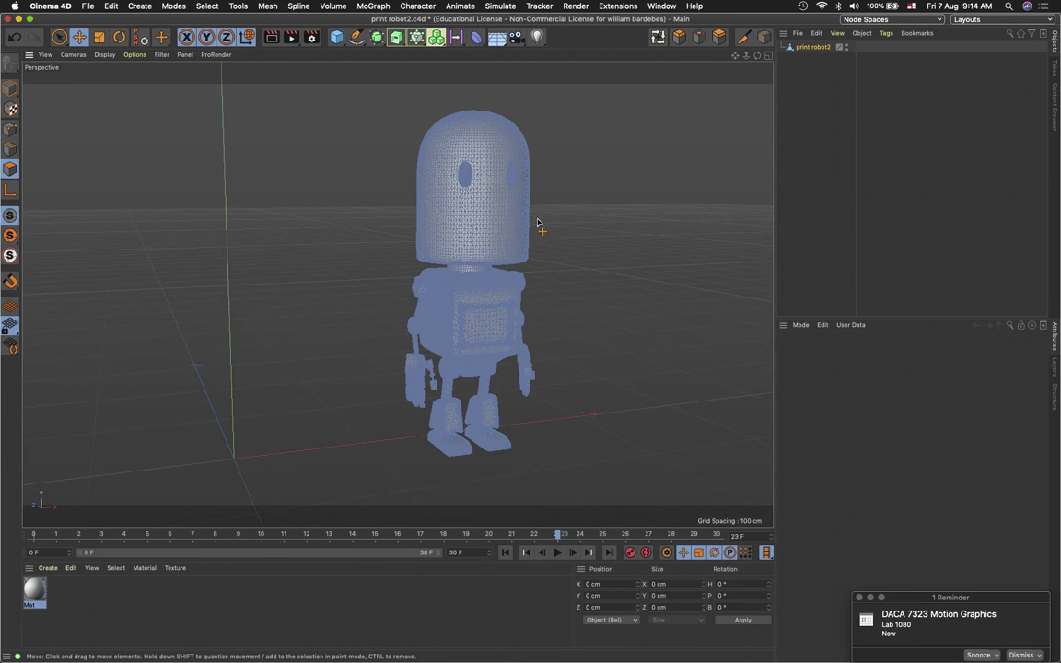
left_click(814, 117)
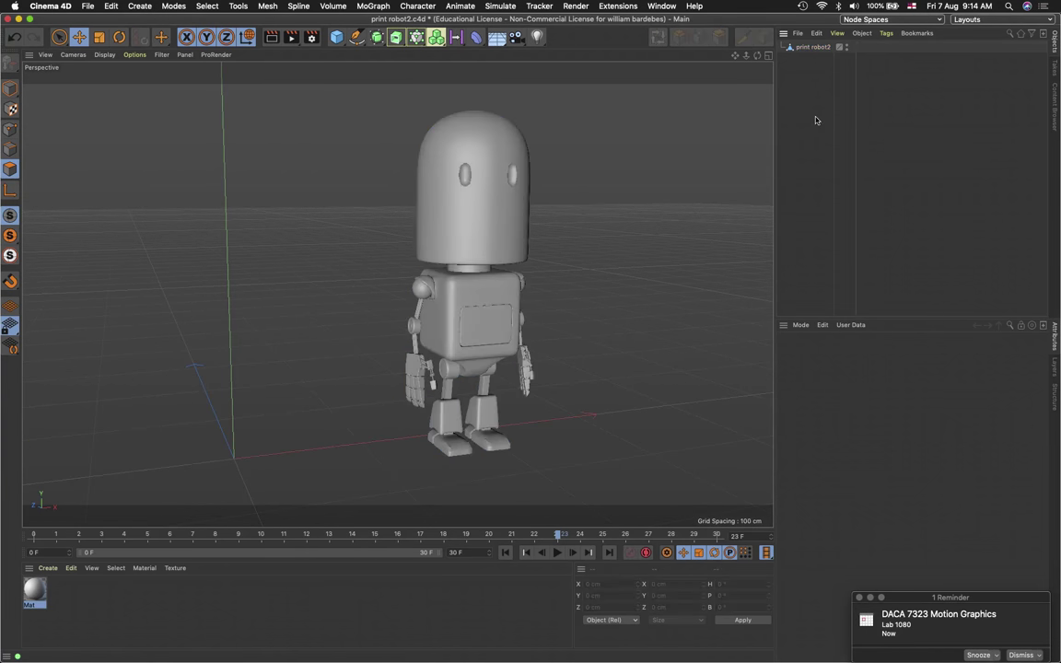
Close the print robot2.c4d project, saving its changes
left_click(662, 6)
left_click(530, 197)
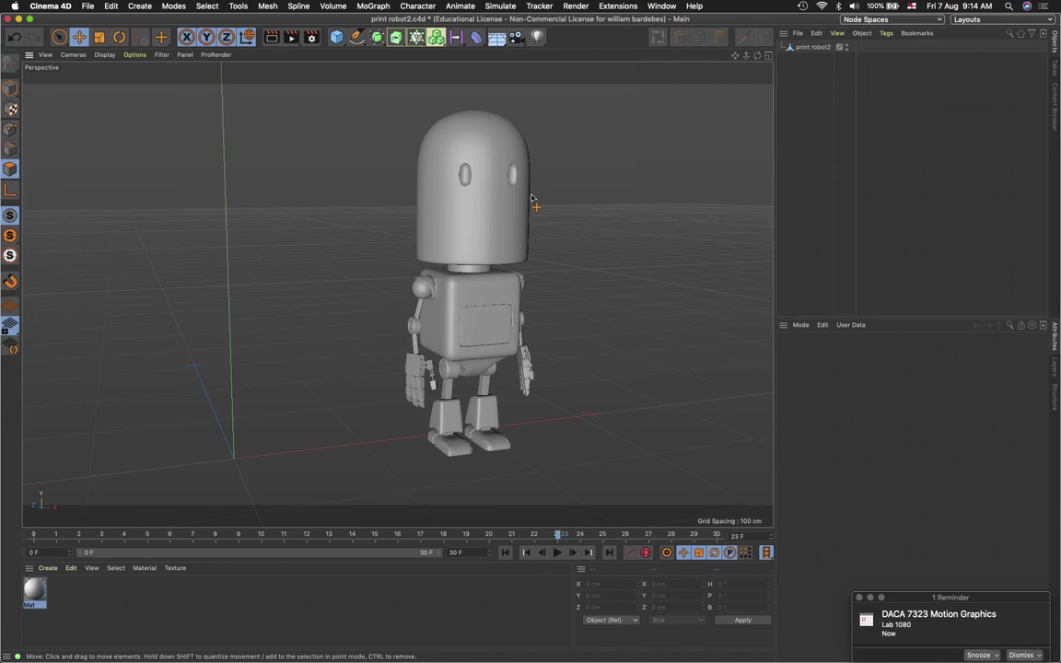
key("super+w")
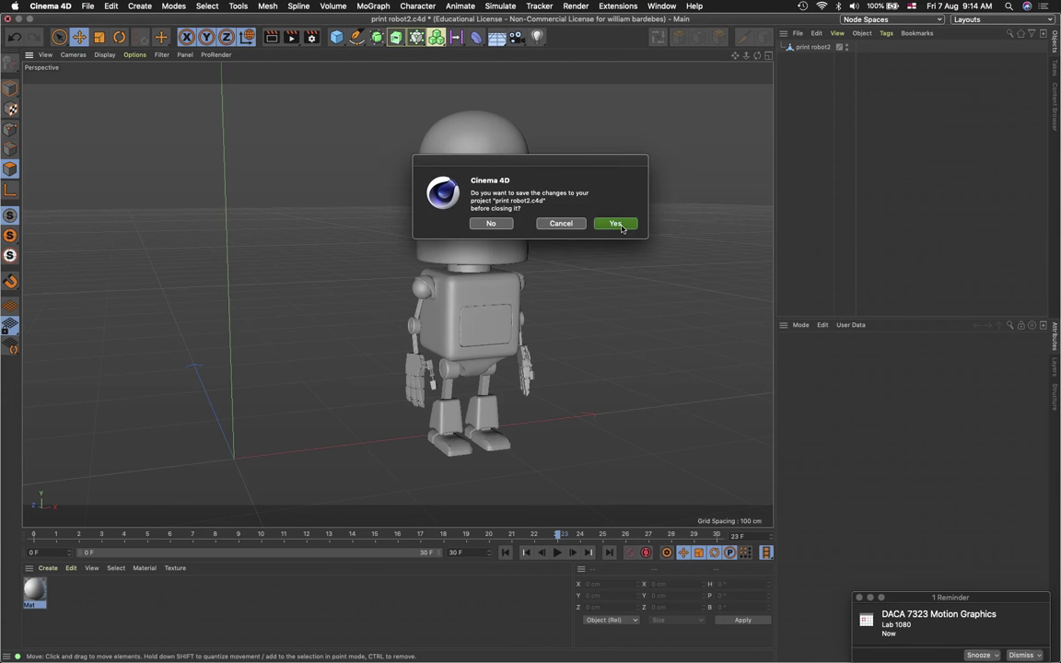
left_click(615, 224)
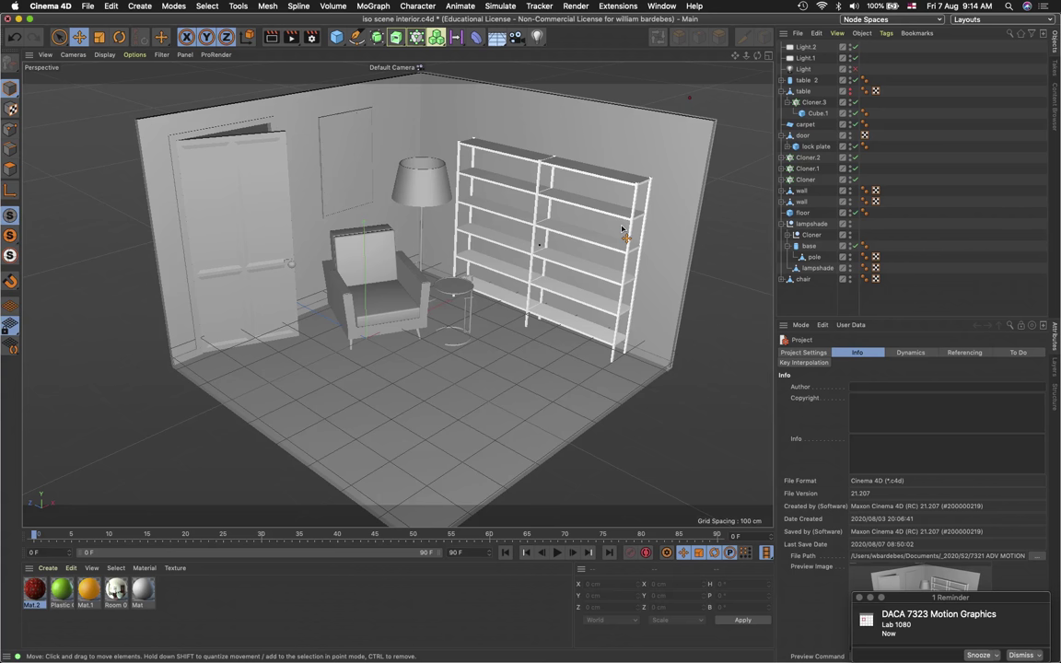
Bring up the open Untitled 5 project and delete the large cube with the opening in it
left_click(661, 6)
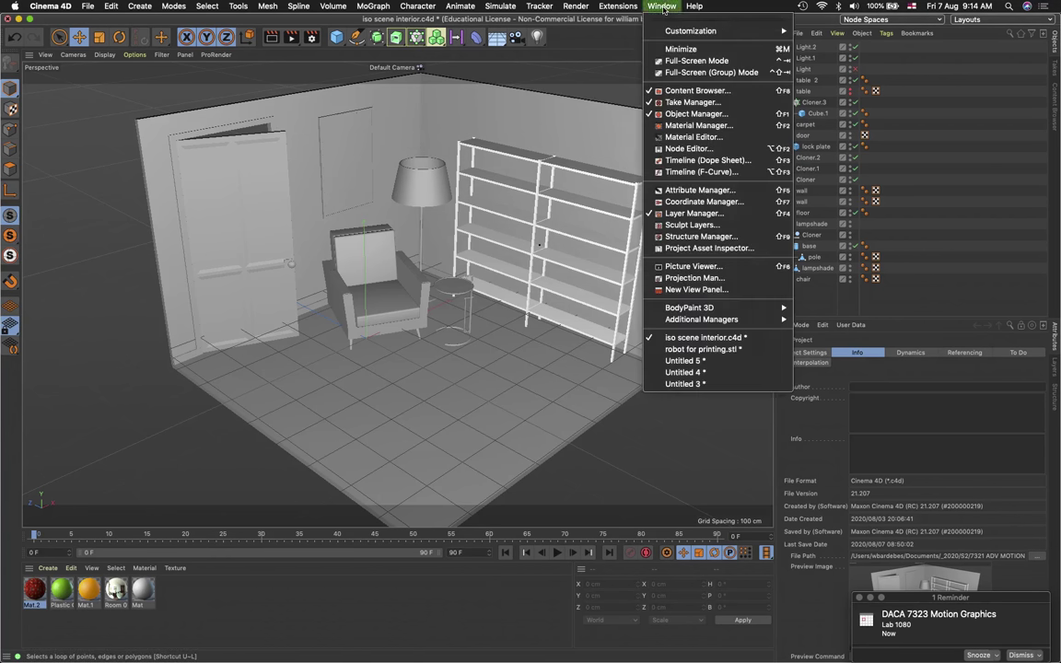
left_click(702, 363)
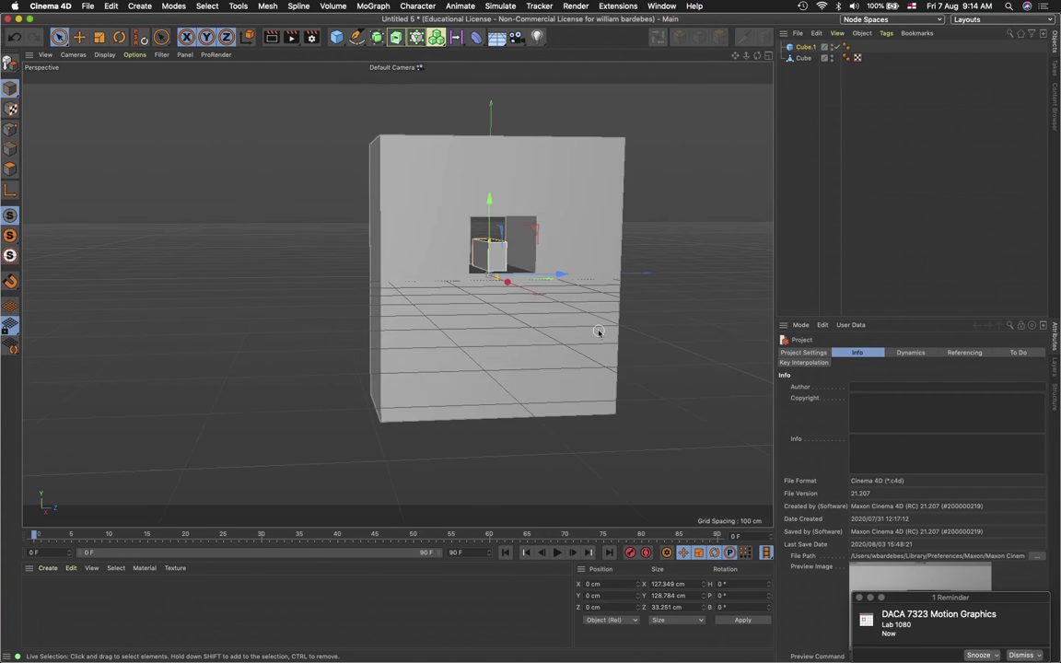
scroll(599, 331, "up", 5)
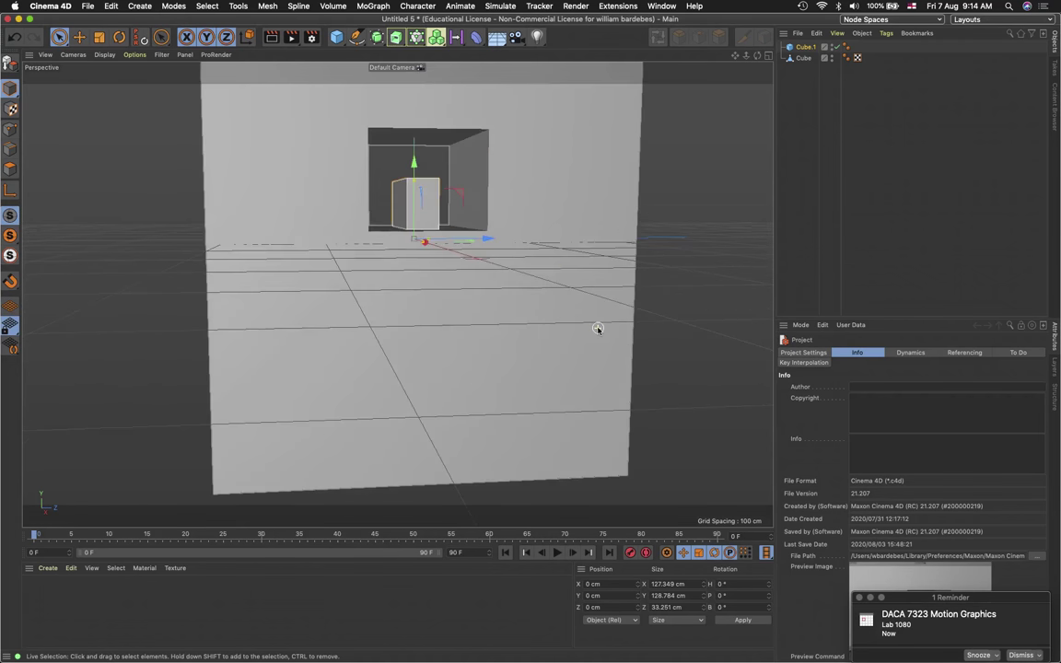
left_click_drag(573, 310, 514, 345, "alt")
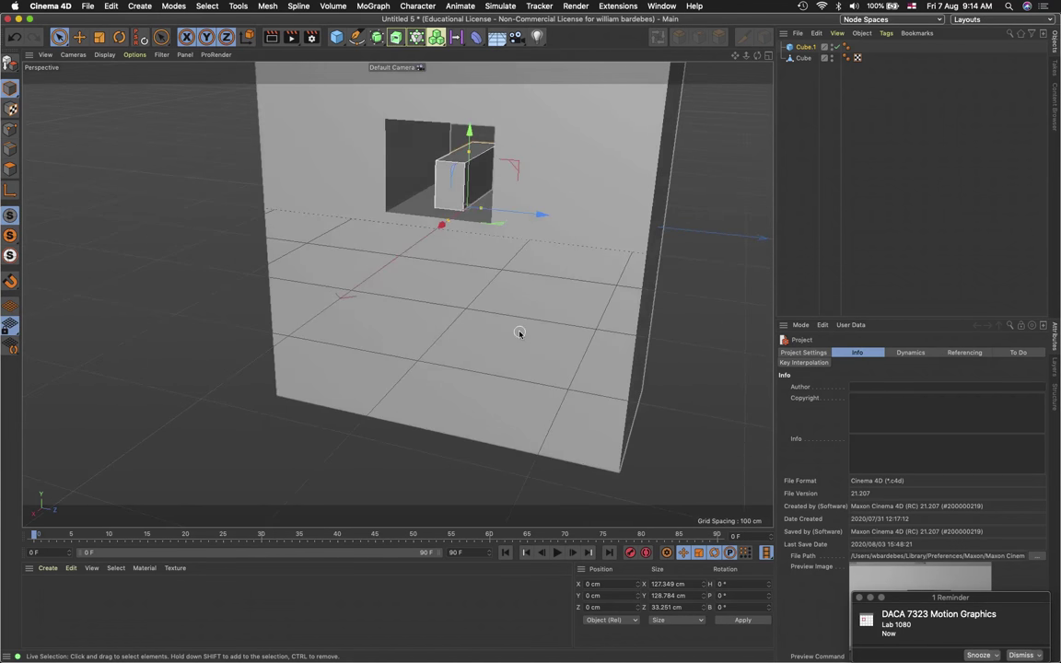
left_click(518, 332)
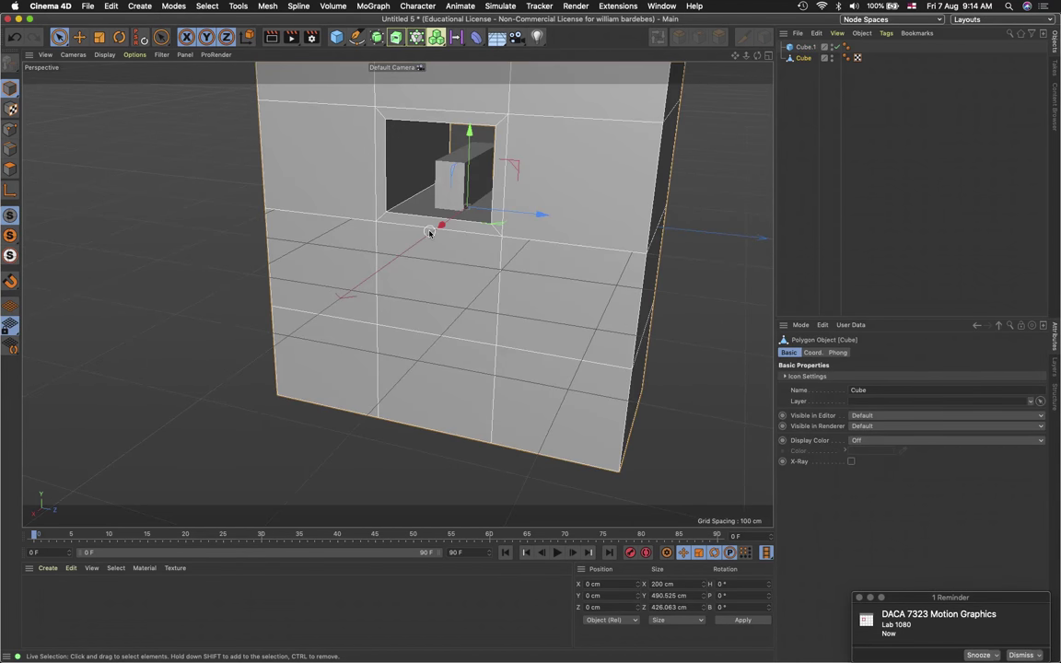
scroll(431, 229, "up", 3)
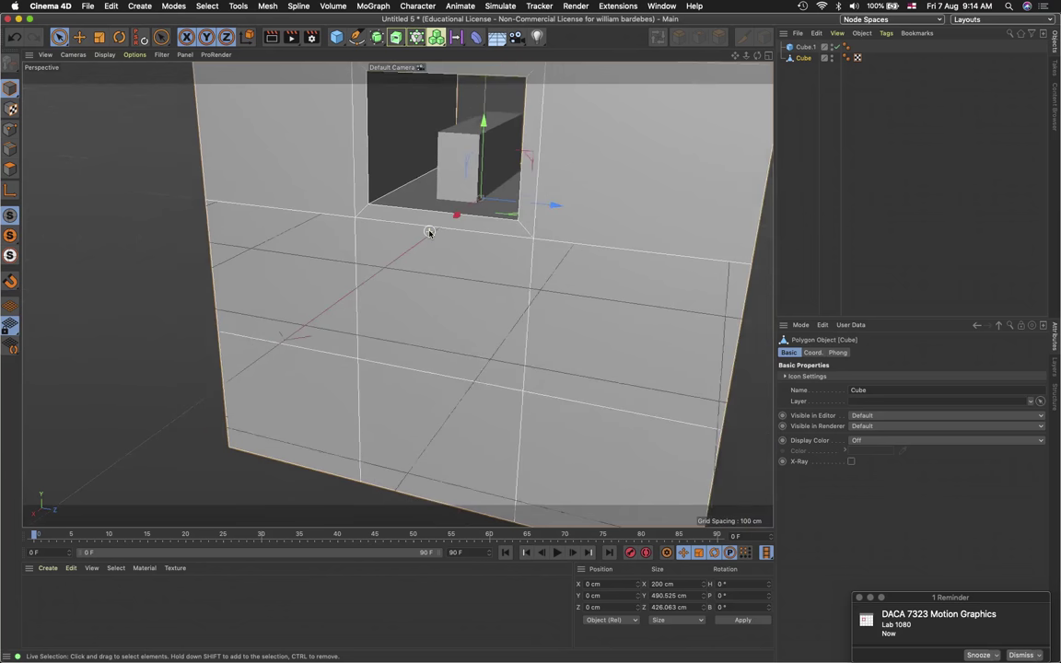
scroll(428, 232, "down", 3)
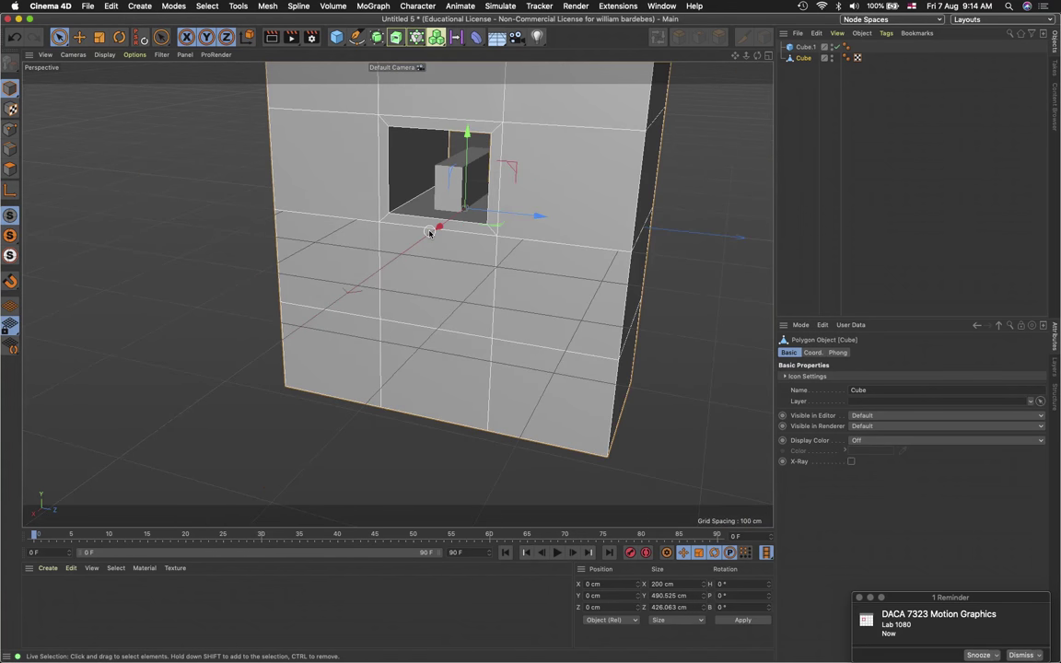
key("Delete")
Add a Subdivision Surface with default settings and make the remaining Cube.1 its child
left_click(438, 188)
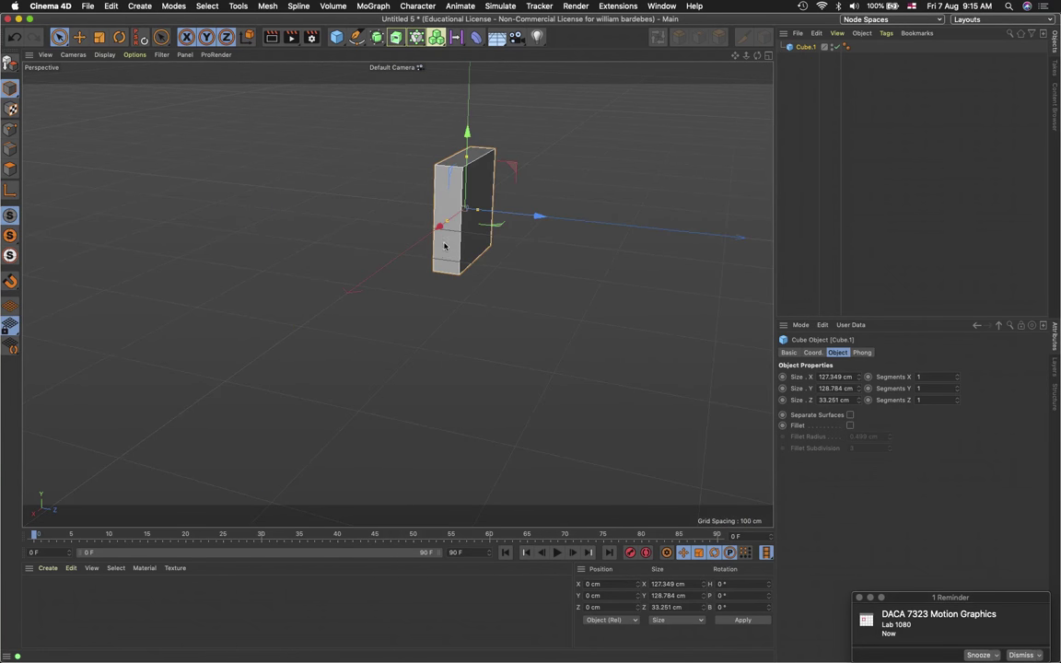
scroll(444, 245, "up", 5)
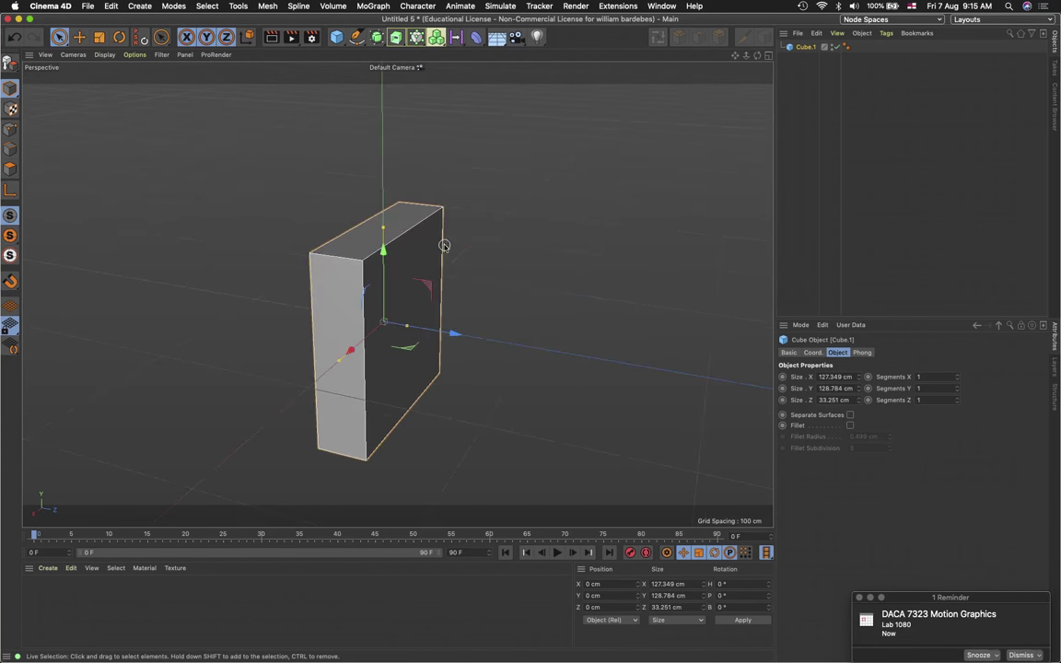
scroll(367, 309, "up", 3)
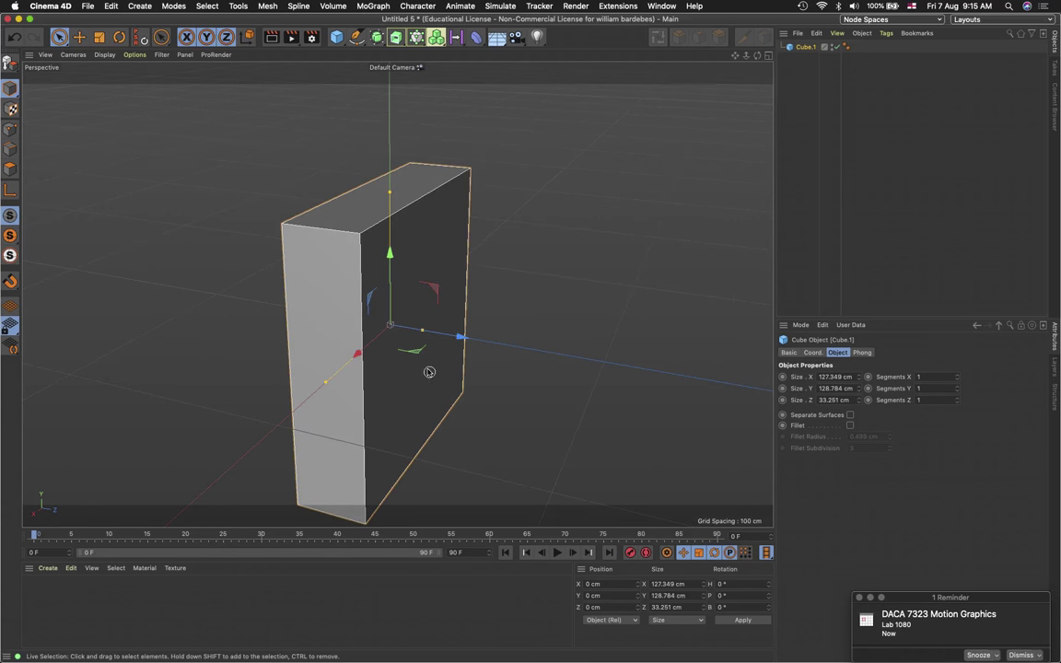
mouse_move(429, 372)
left_mouse_down("alt")
mouse_move(267, 331)
mouse_move(230, 296)
mouse_move(232, 244)
mouse_move(427, 391)
left_mouse_up("alt")
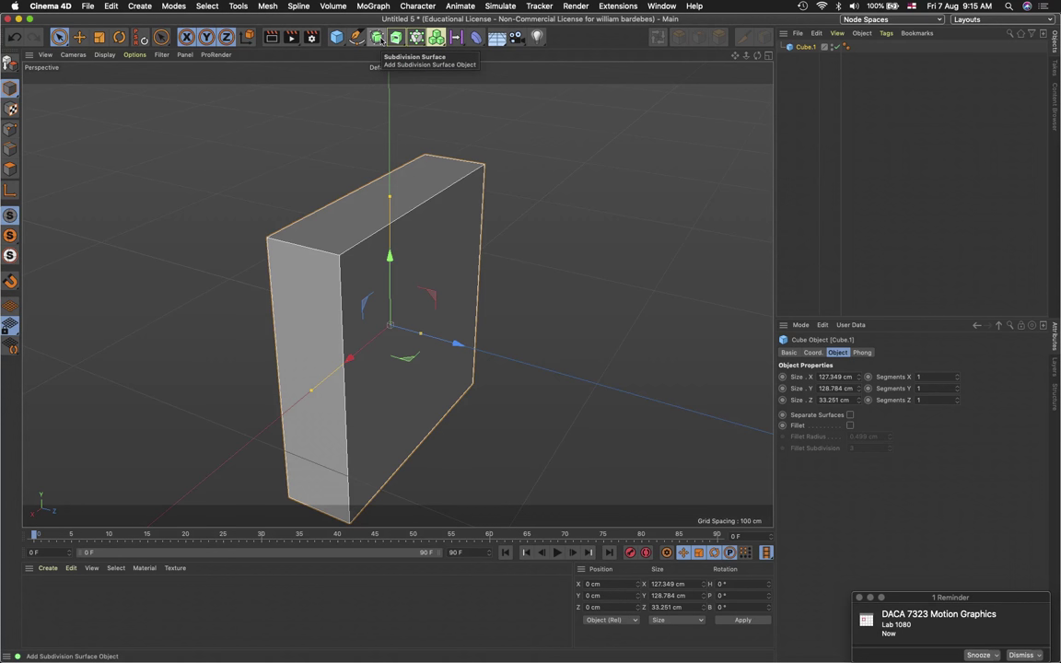
left_click(378, 39)
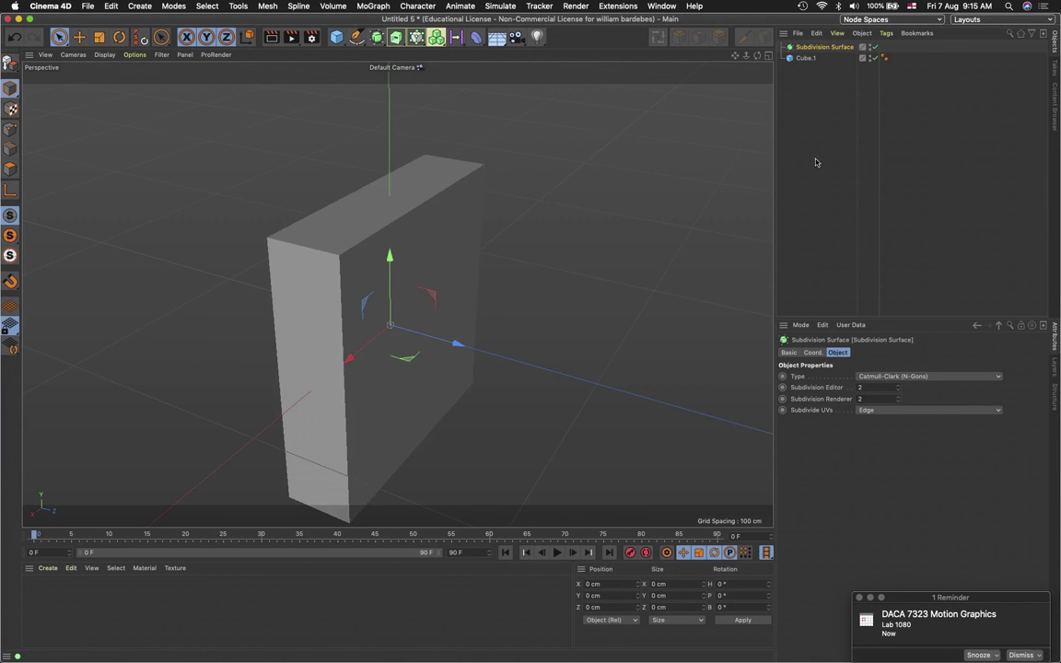
middle_click_drag(715, 138, 681, 87, "alt")
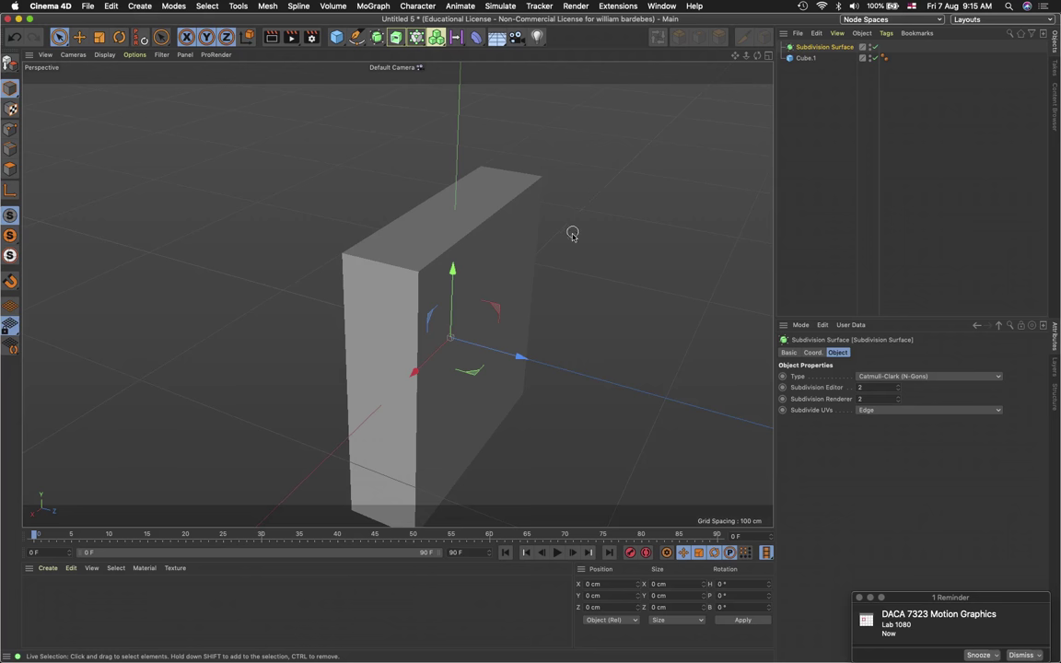
scroll(569, 233, "up", 3)
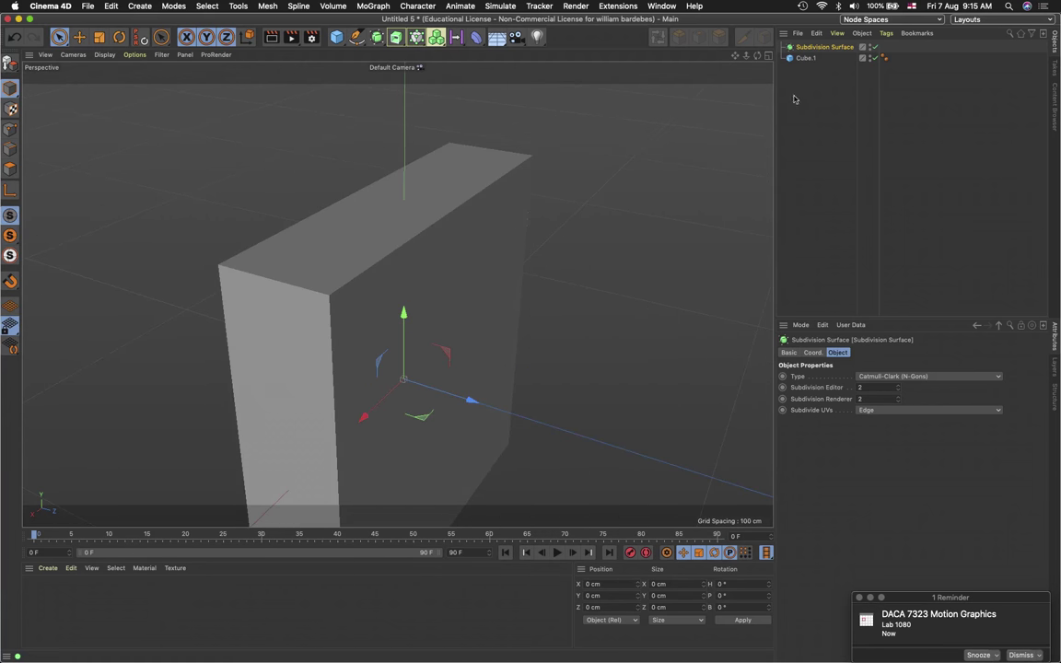
left_click_drag(790, 60, 792, 48)
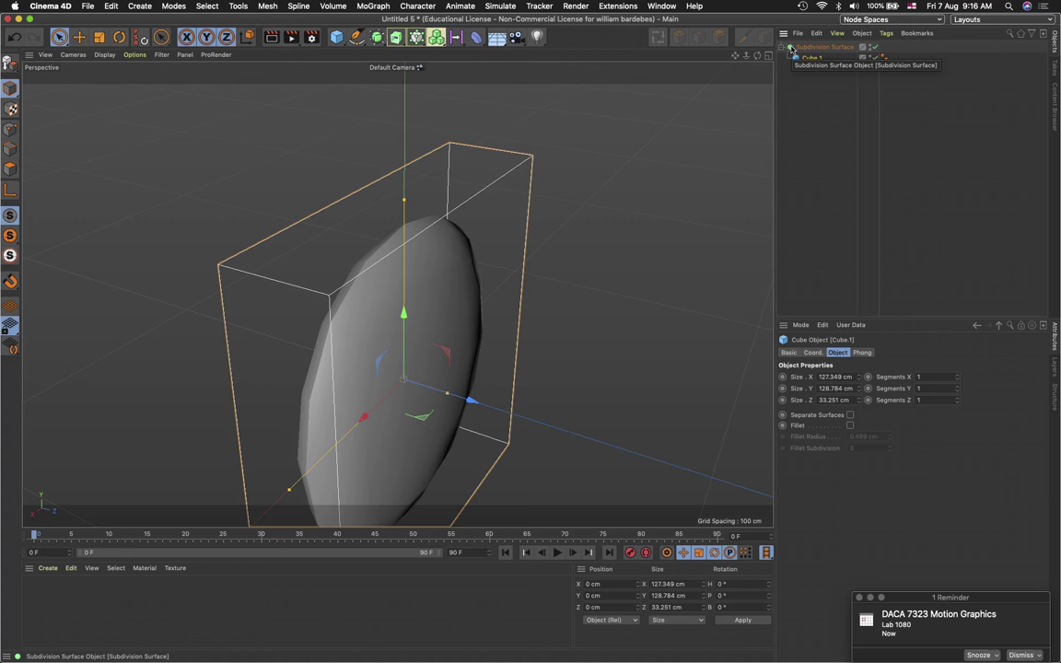
Toggle the Subdivision Surface off and back on, and convert Cube.1 to an editable polygon object in edge mode
key("q")
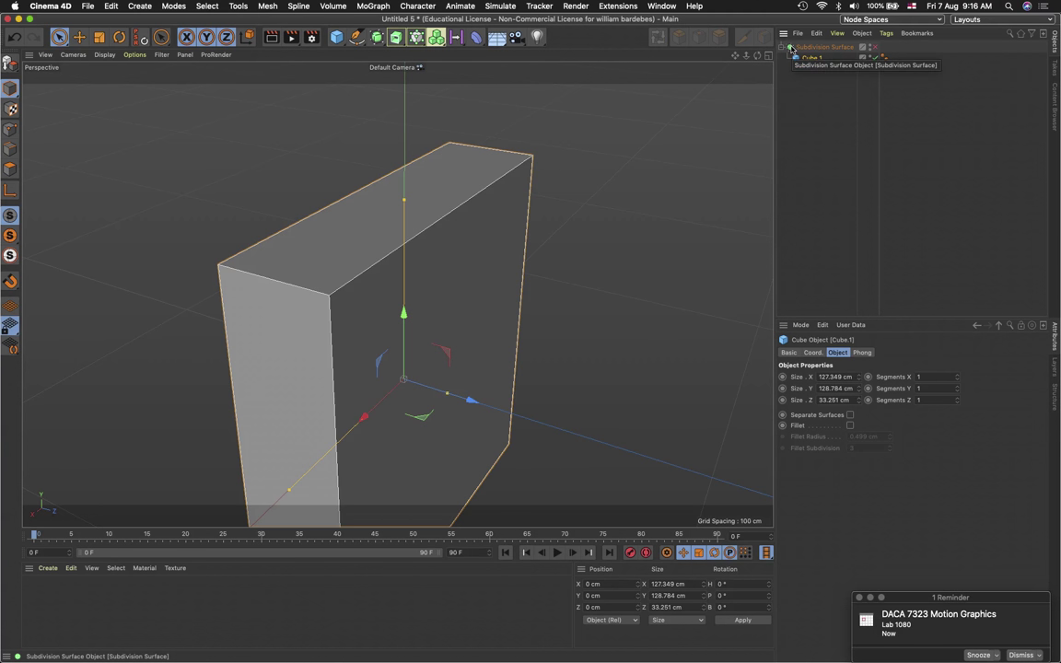
key("q")
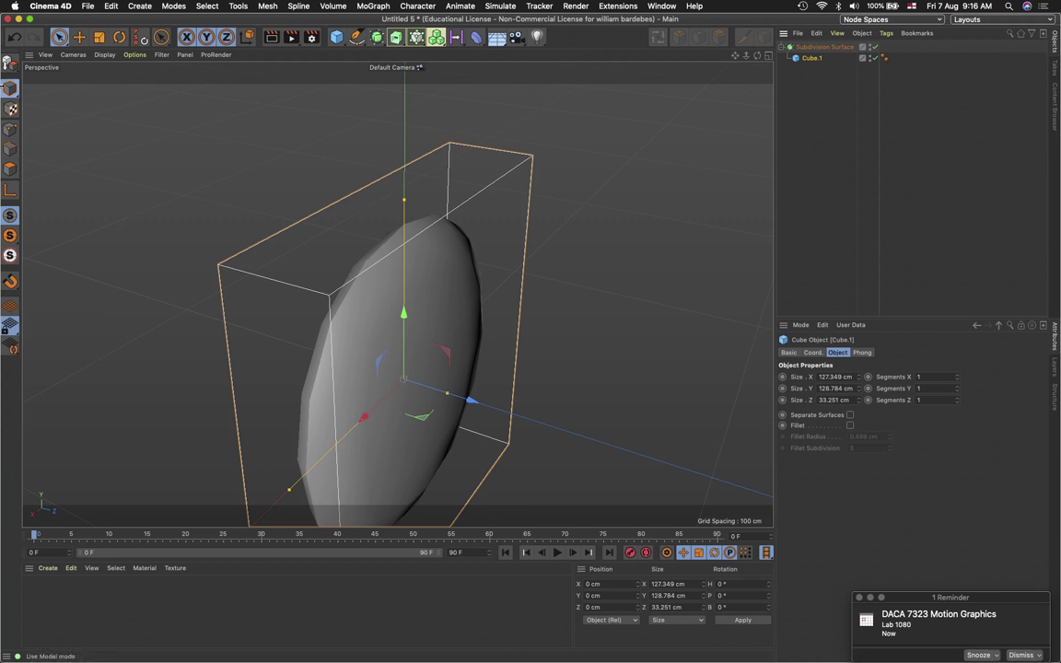
left_click(11, 64)
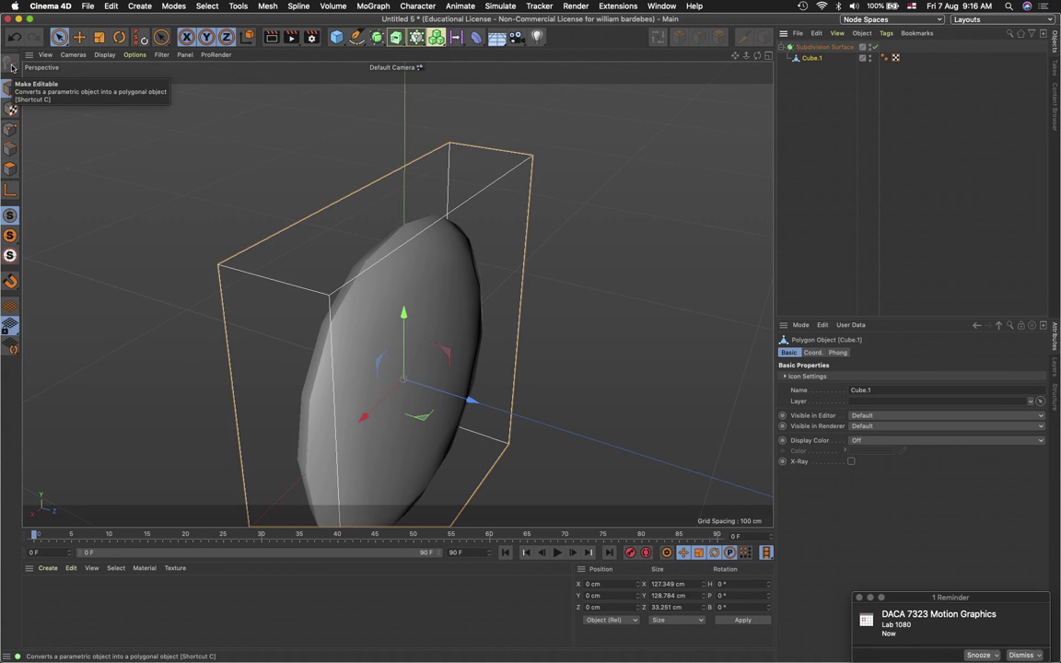
left_click(10, 149)
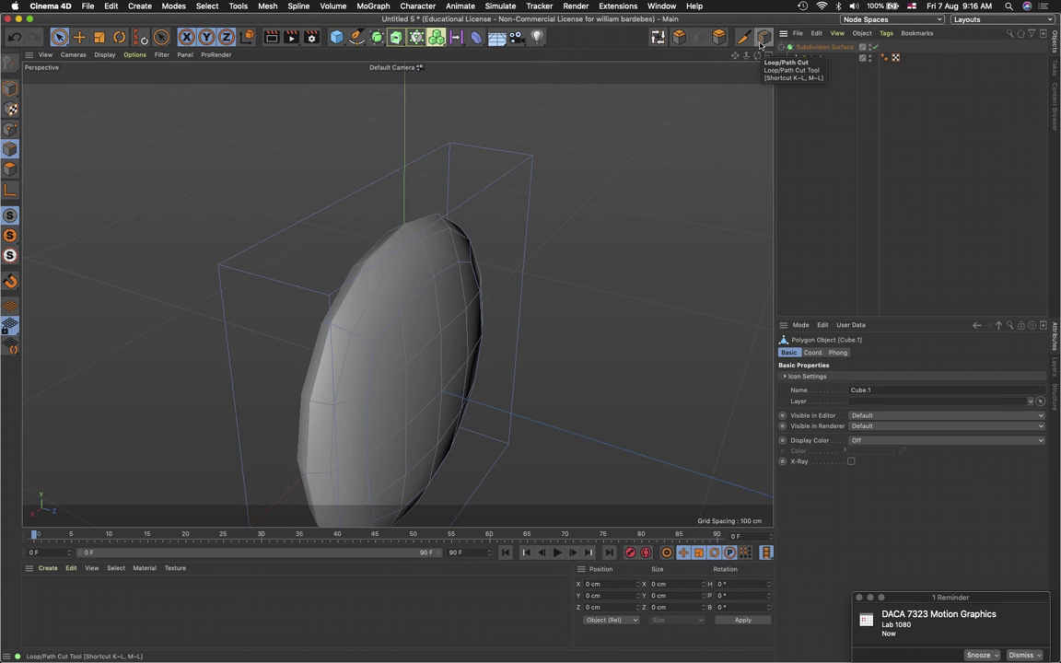
Open the Customize Commands window over the viewport and enable Edit Palettes
left_click(663, 6)
mouse_move(691, 32)
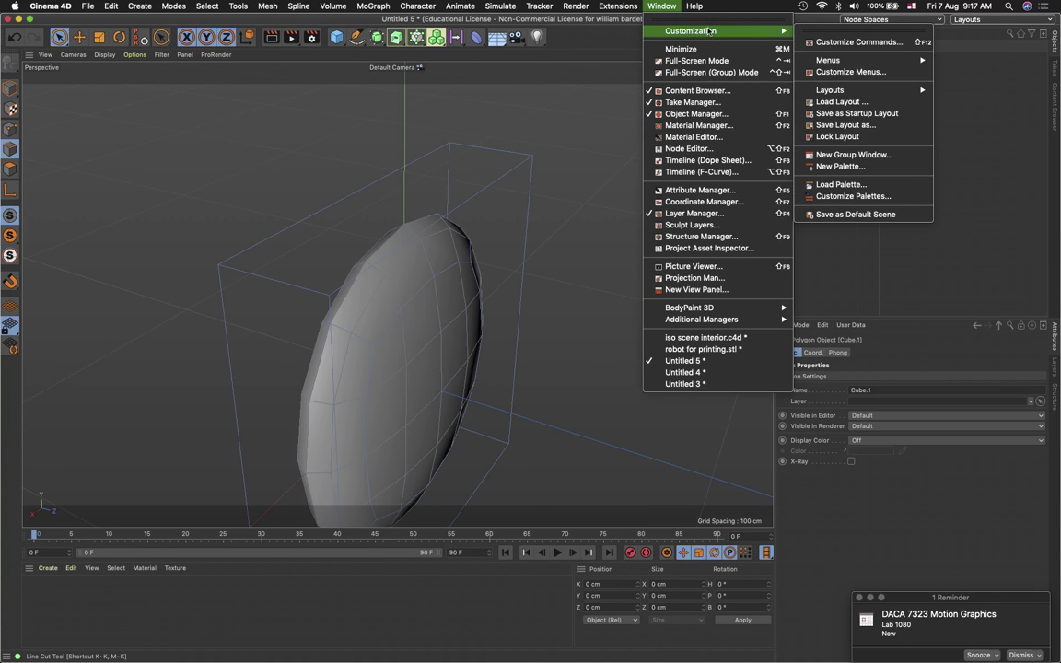
left_click(887, 43)
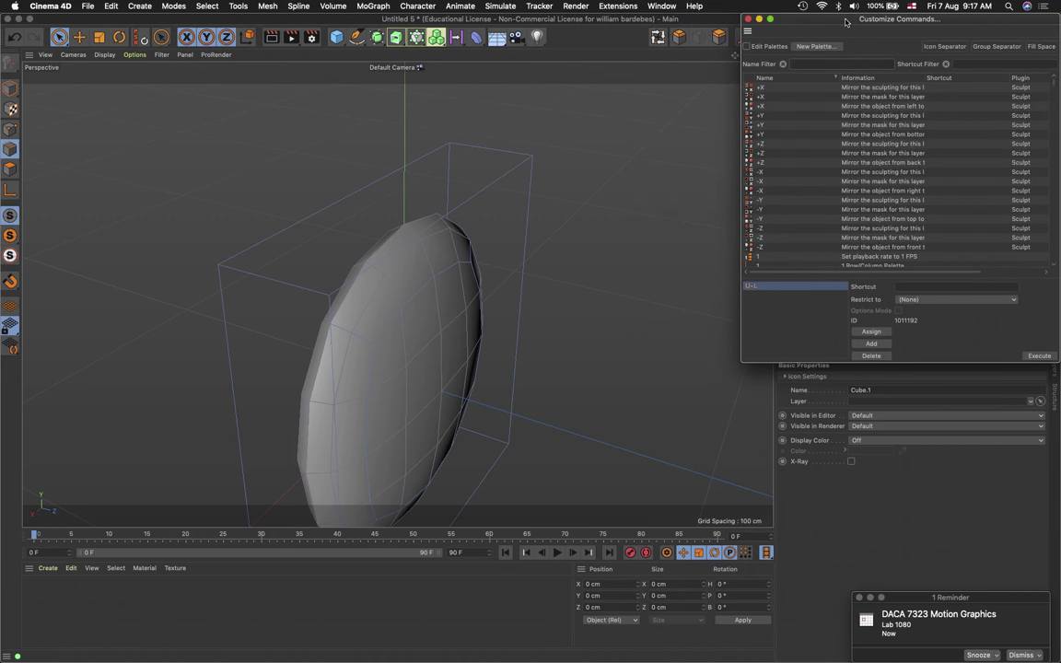
left_click_drag(843, 22, 534, 123)
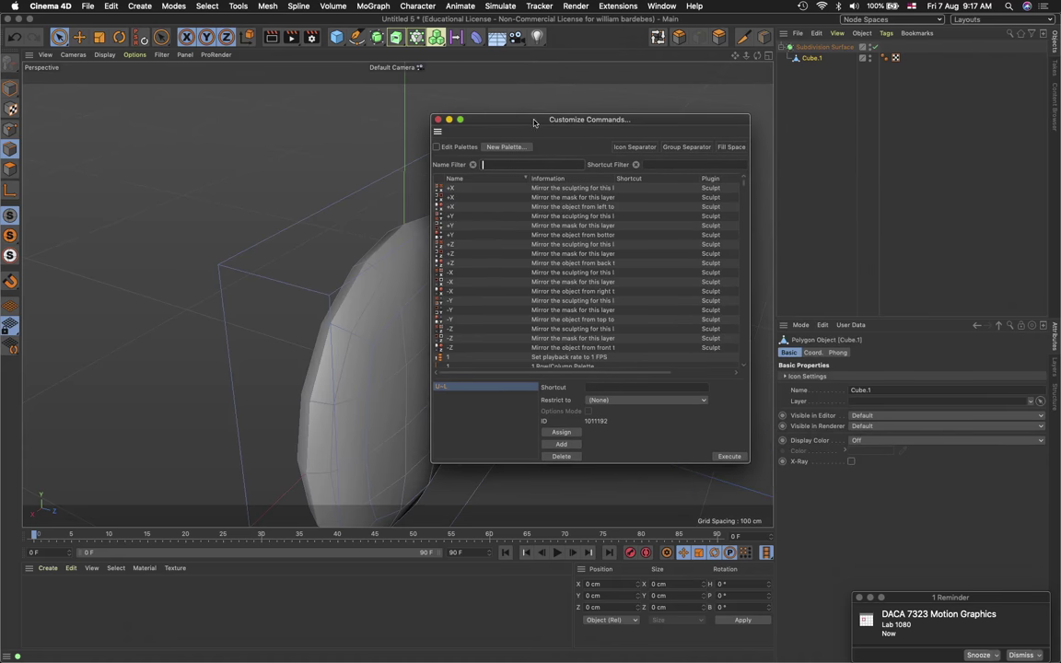
left_click(436, 147)
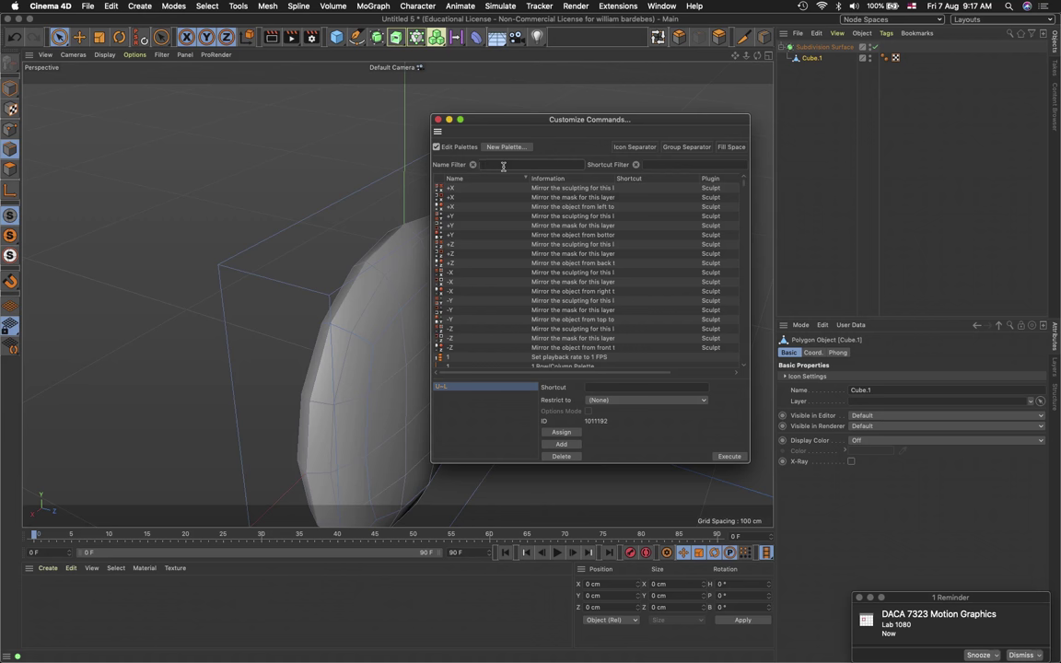
Filter the commands by "ring" and add Ring Selection to the main palette ahead of the modelling commands
type("ri")
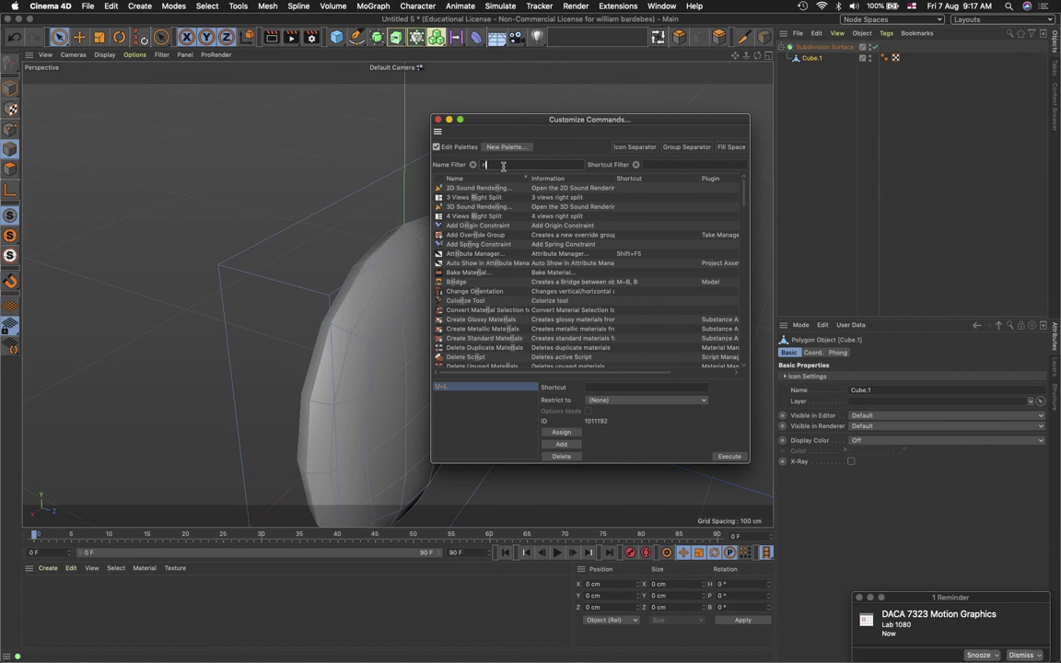
type("ng")
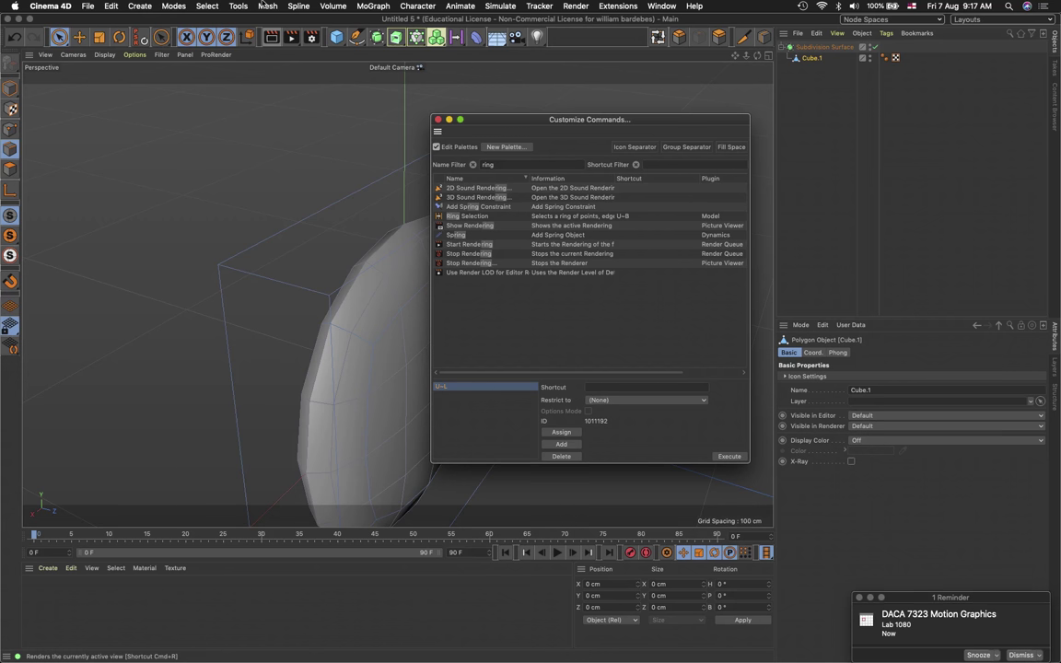
left_click(440, 217)
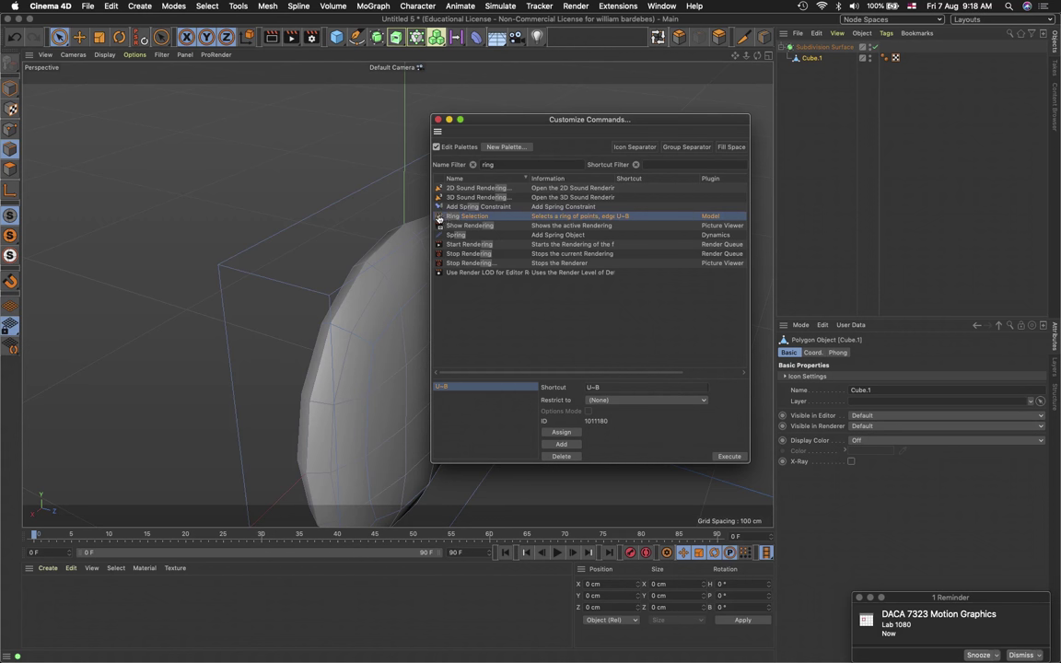
left_click_drag(440, 218, 640, 41)
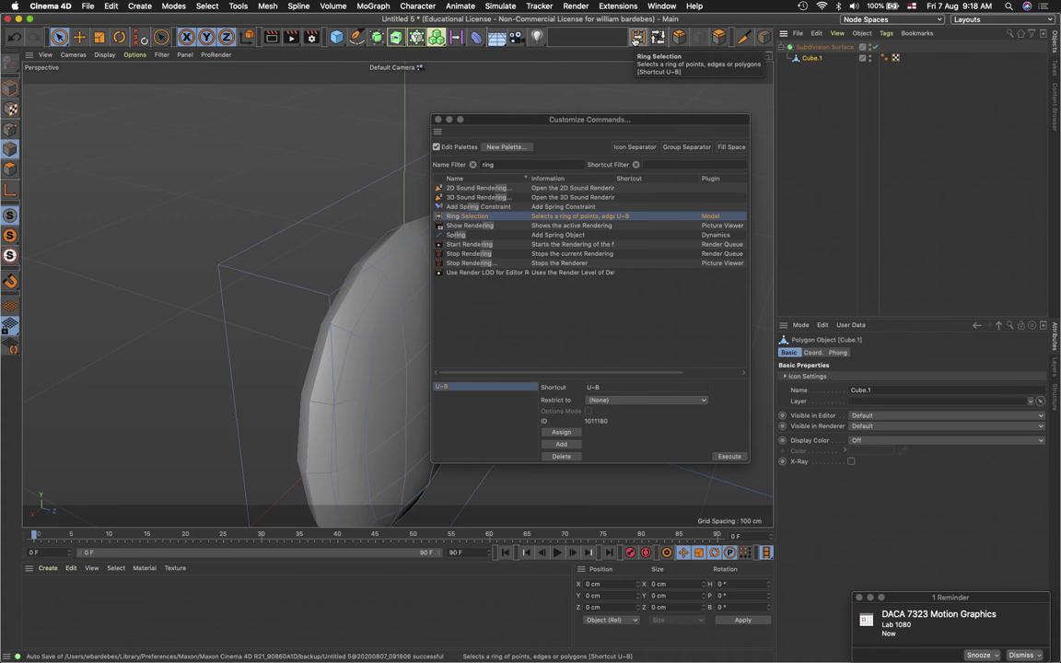
Clear the command name filter, try adding an icon separator to the main palette, and close the command customization
left_click(473, 164)
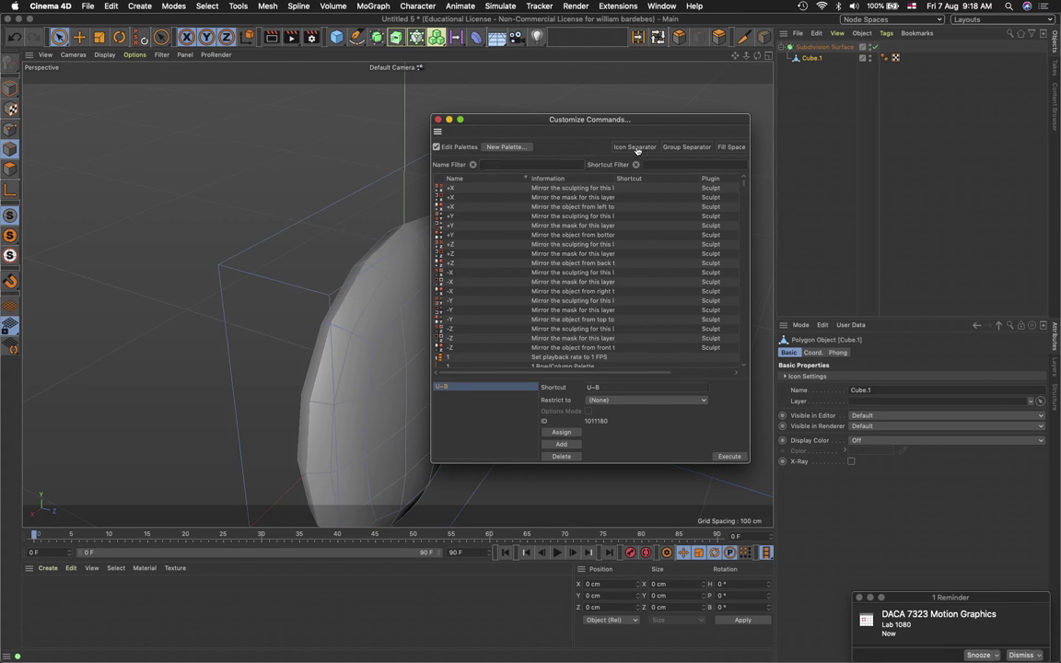
left_click_drag(635, 145, 704, 43)
left_click(439, 119)
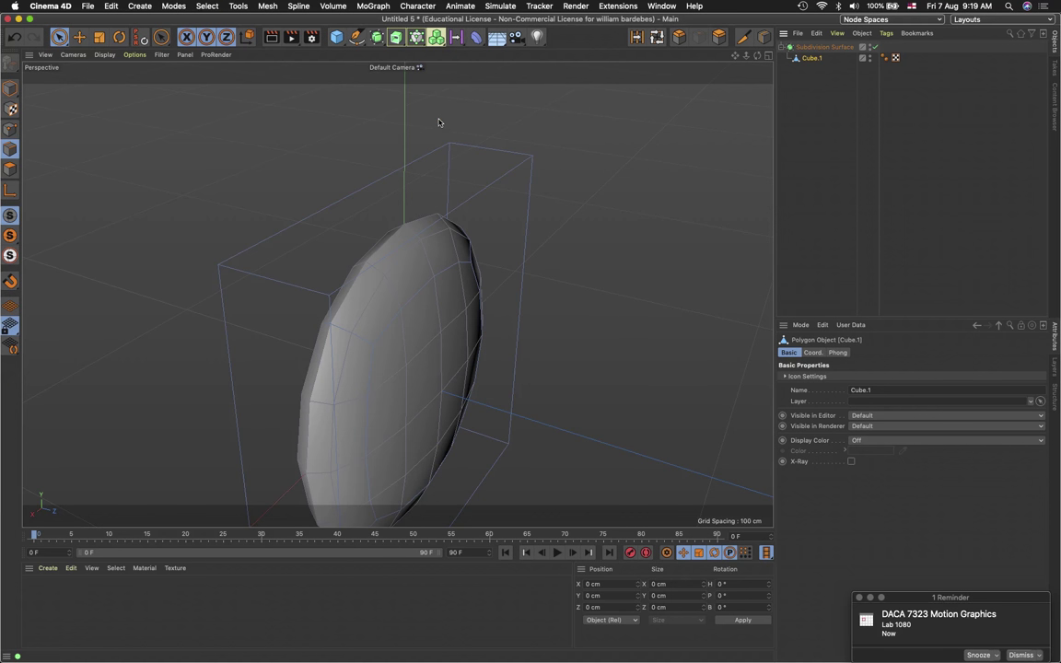
Save the customized interface layout as MyName and check the list of available layouts
left_click(661, 7)
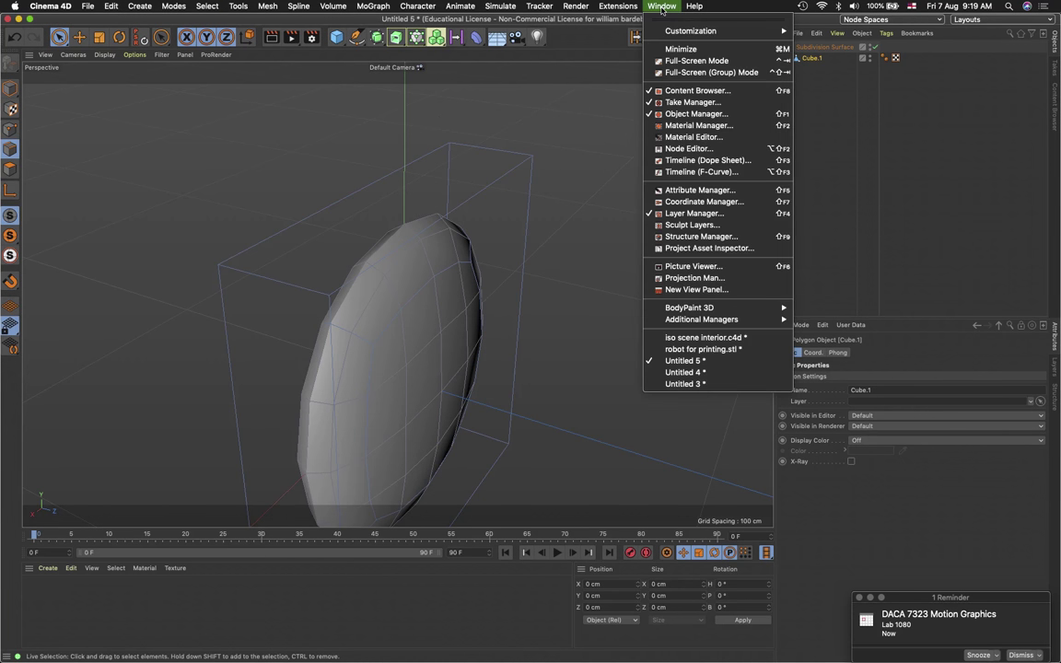
mouse_move(736, 30)
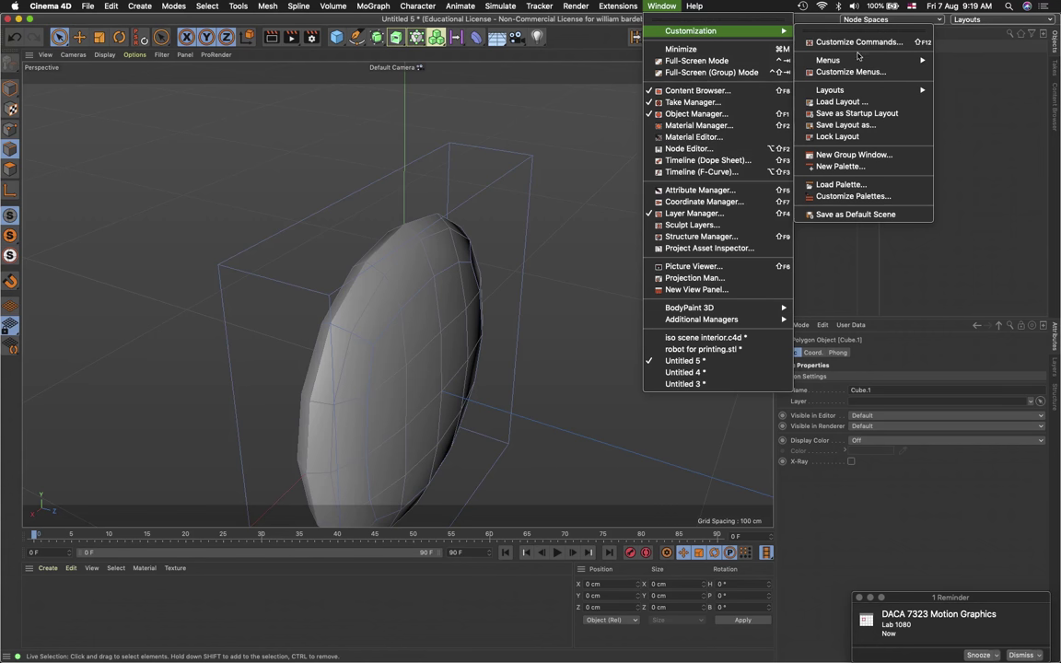
left_click(853, 125)
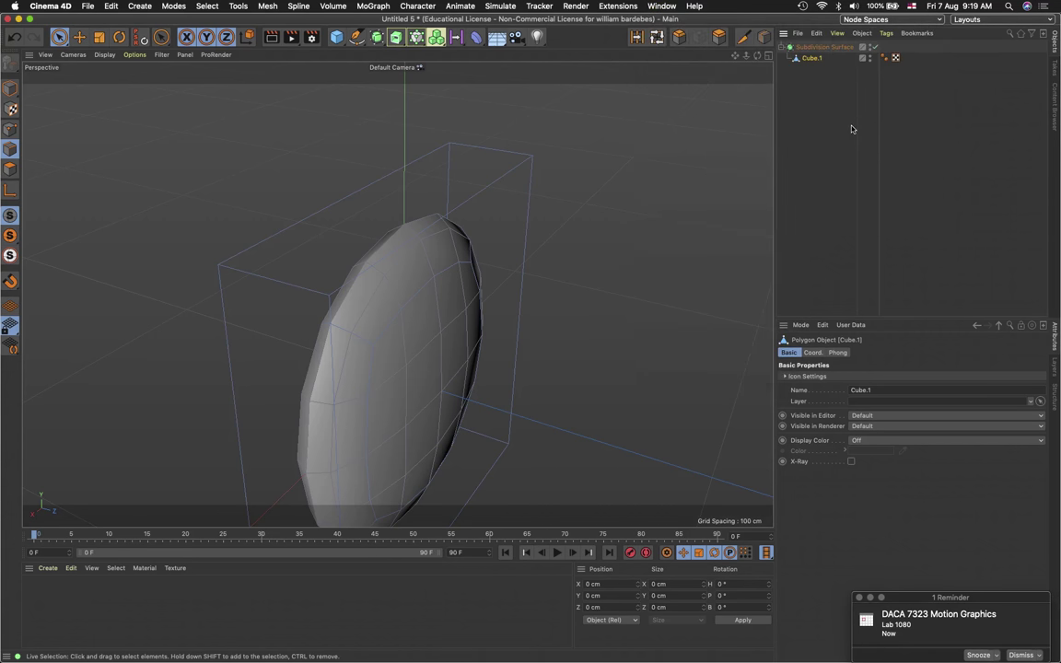
type("MyName")
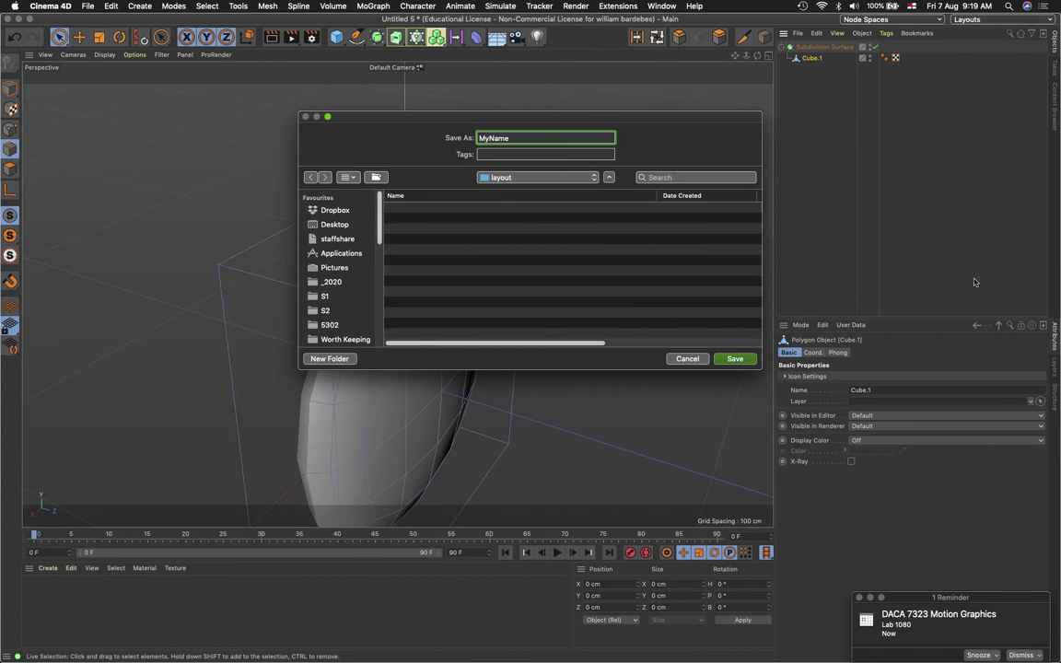
left_click(736, 360)
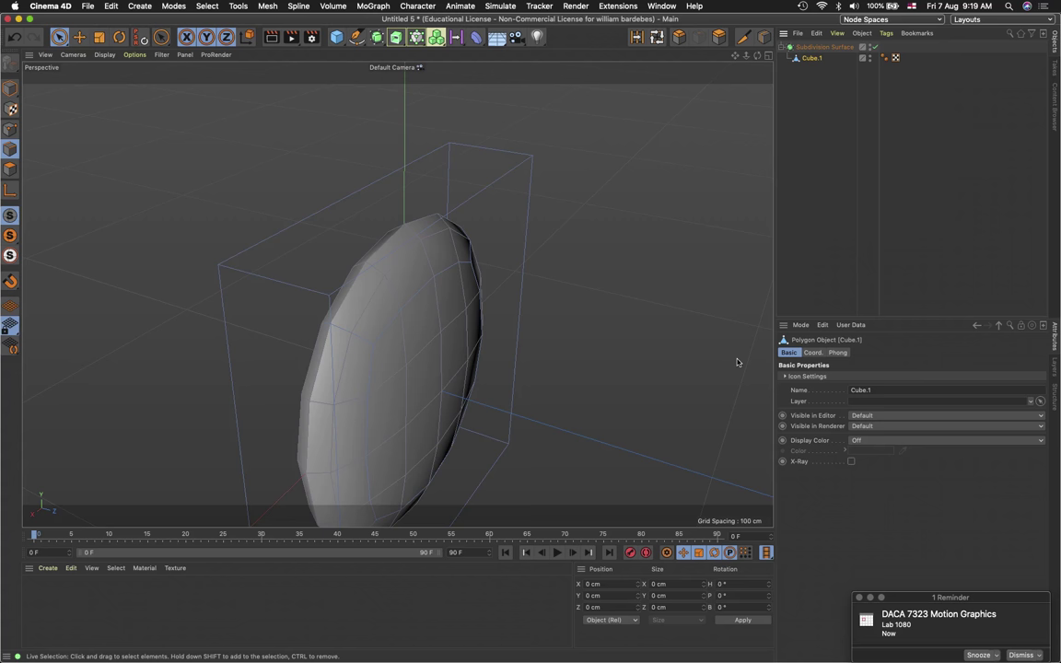
left_click(1031, 19)
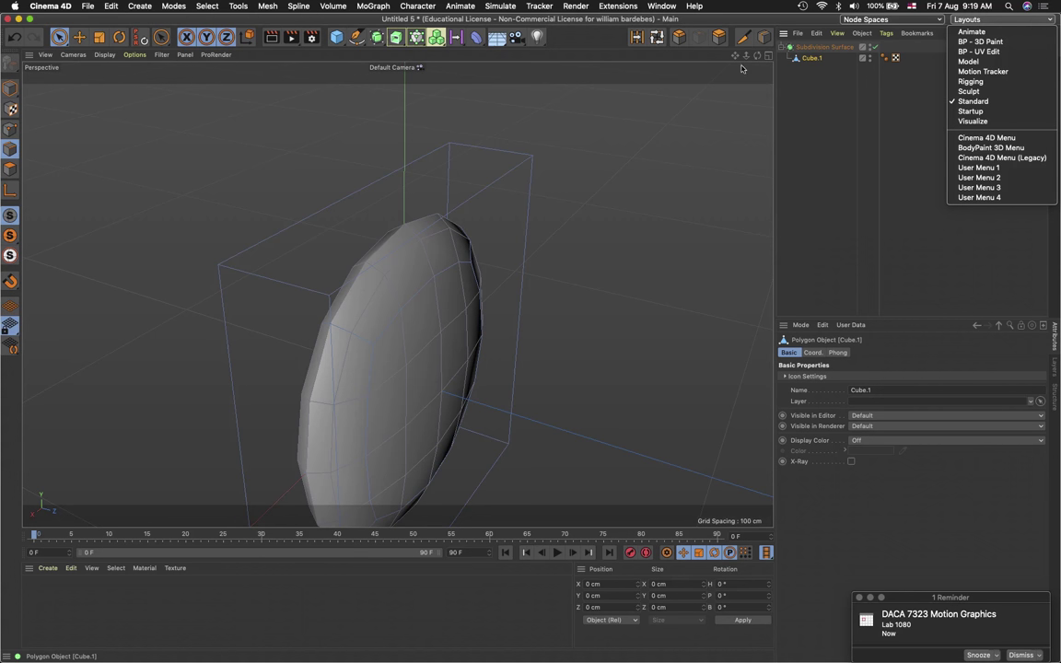
left_click(736, 20)
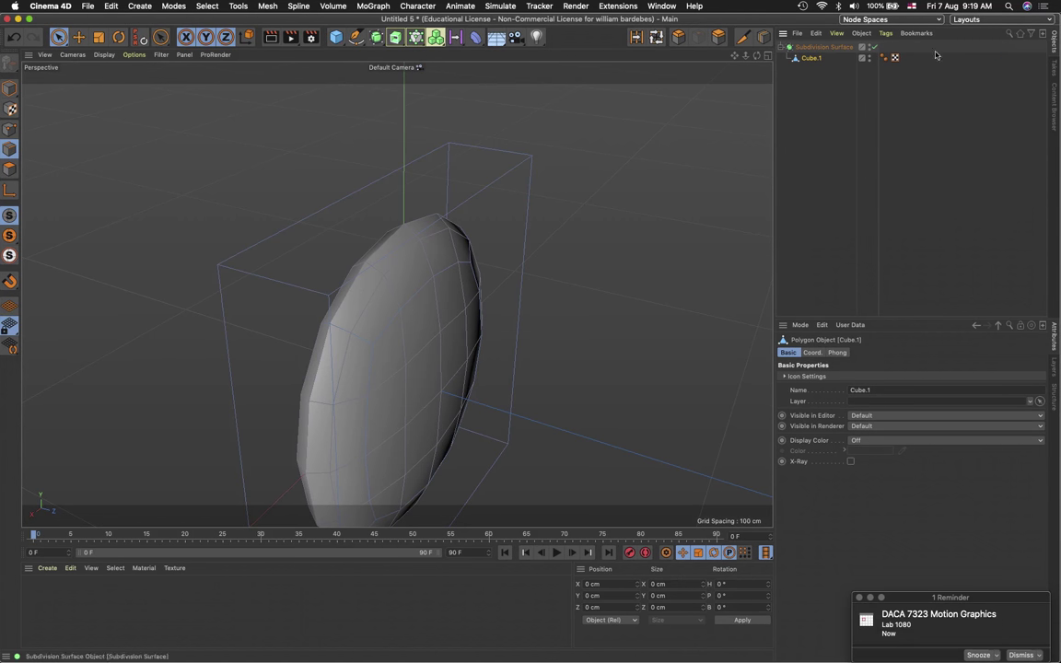
Make a Loop/Path Cut across the short upper edge of Cube.1 at an offset of about 10.7%
left_click(764, 37)
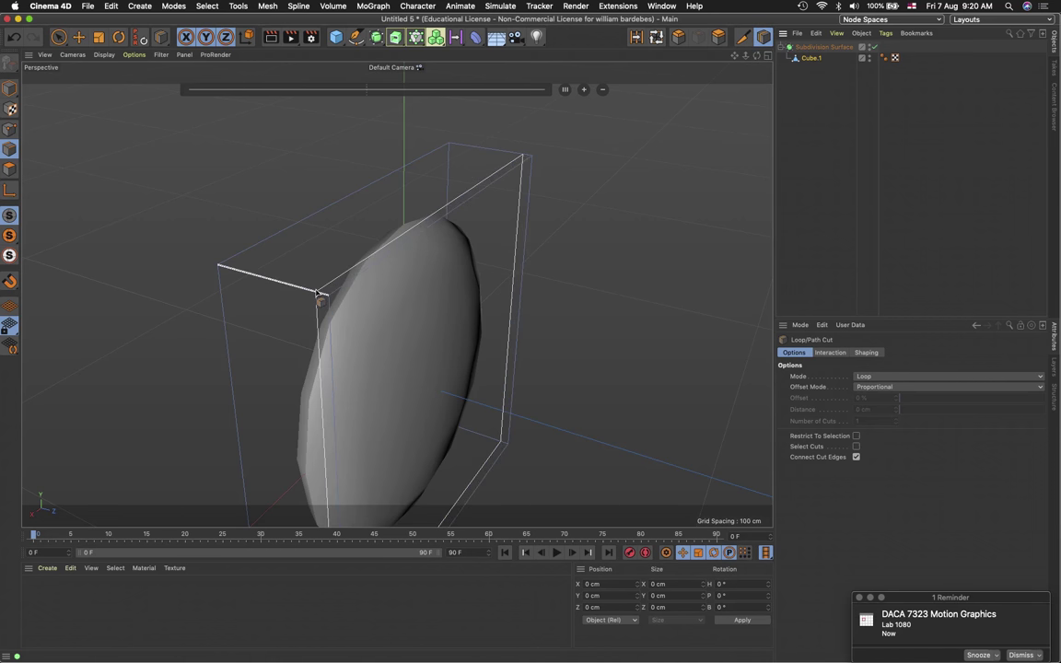
left_click(317, 293)
mouse_move(318, 293)
left_mouse_down()
mouse_move(294, 298)
mouse_move(226, 268)
mouse_move(313, 301)
left_mouse_up()
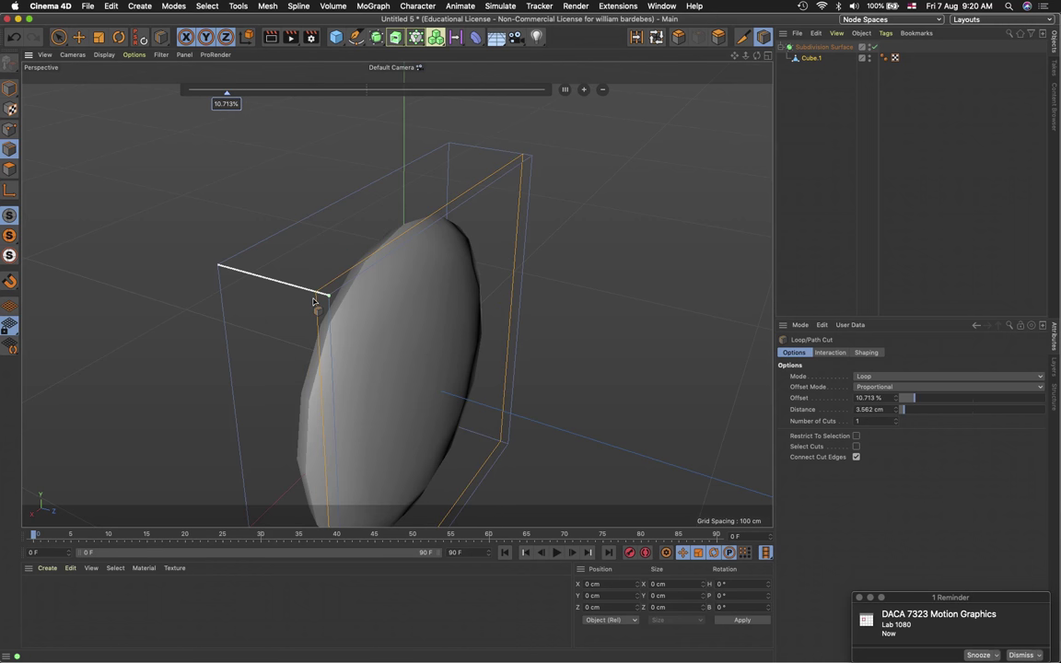
left_click(313, 301)
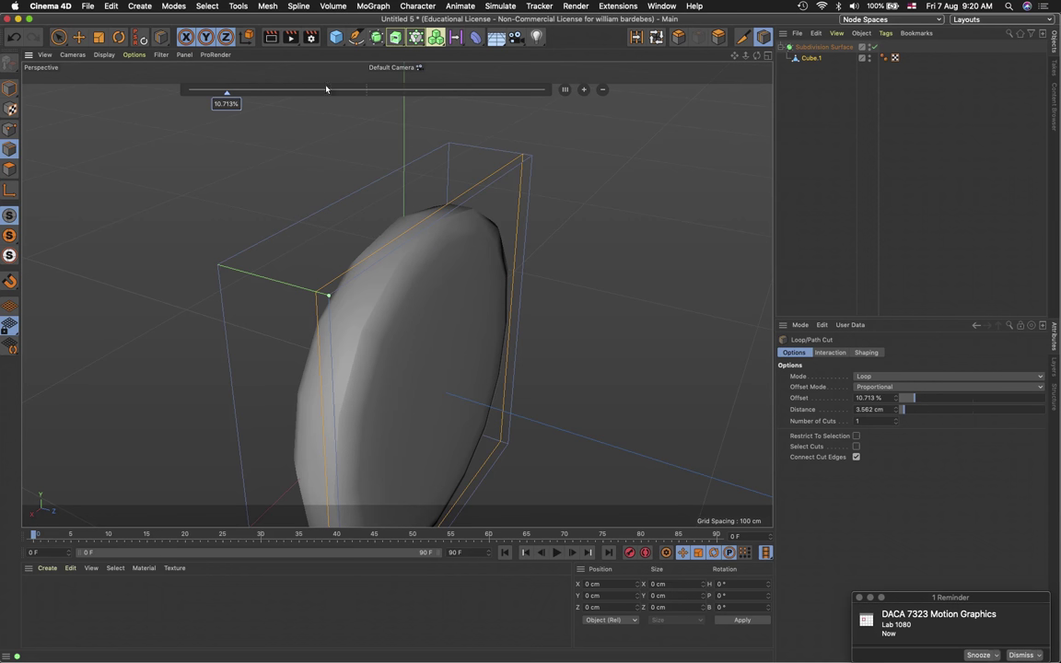
Raise the loop cut across the short upper edge to two cuts and set their offsets to 10% and 90%
left_click(584, 91)
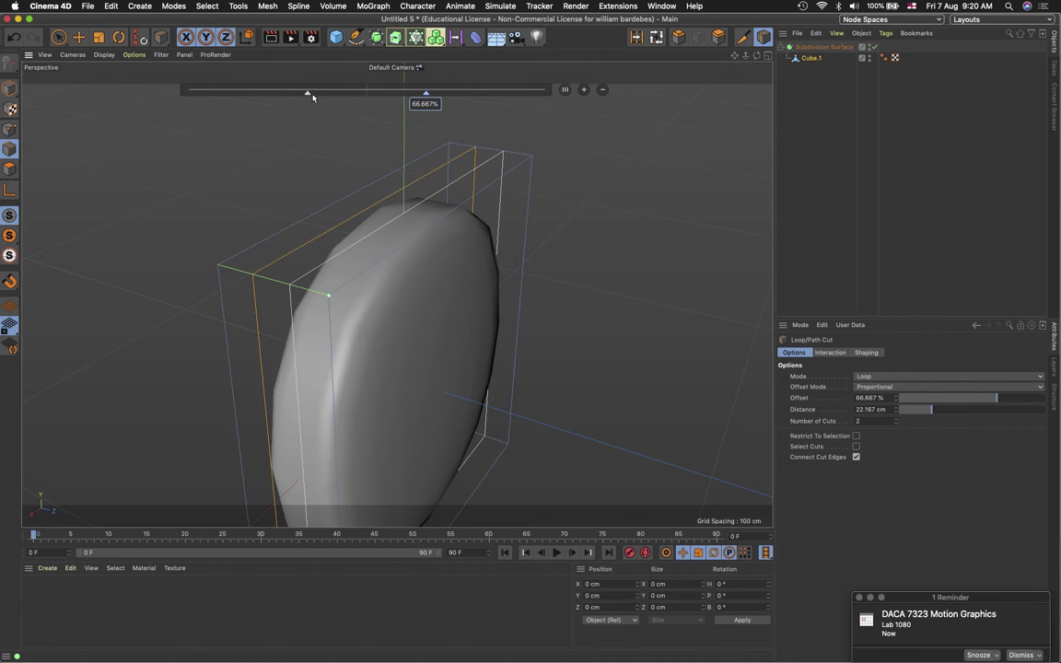
left_click_drag(308, 96, 224, 103)
double_click(223, 103)
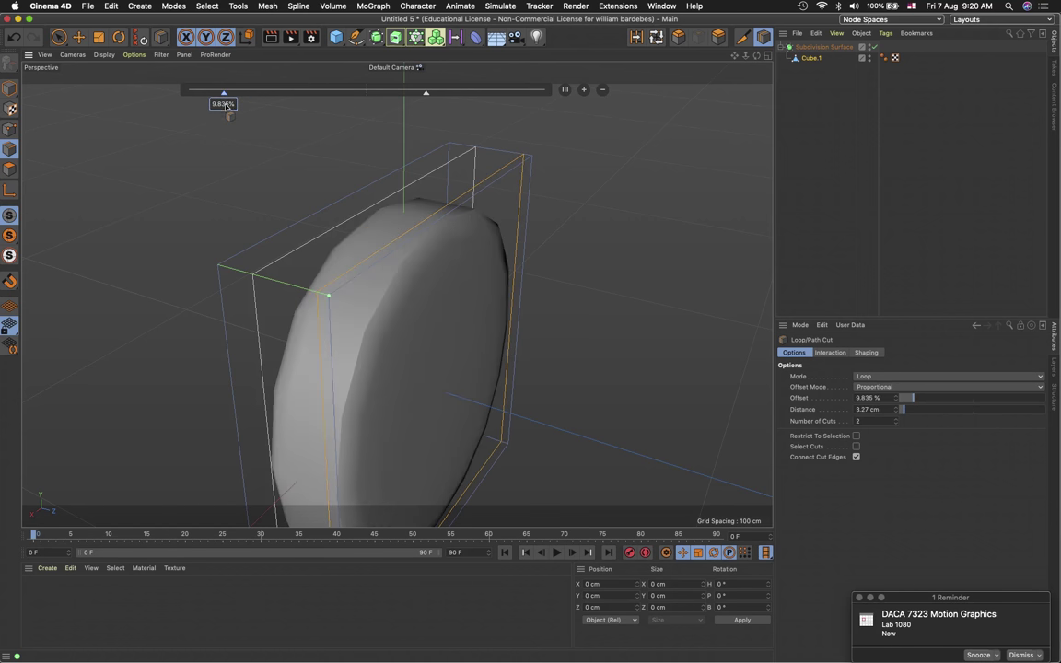
type("10")
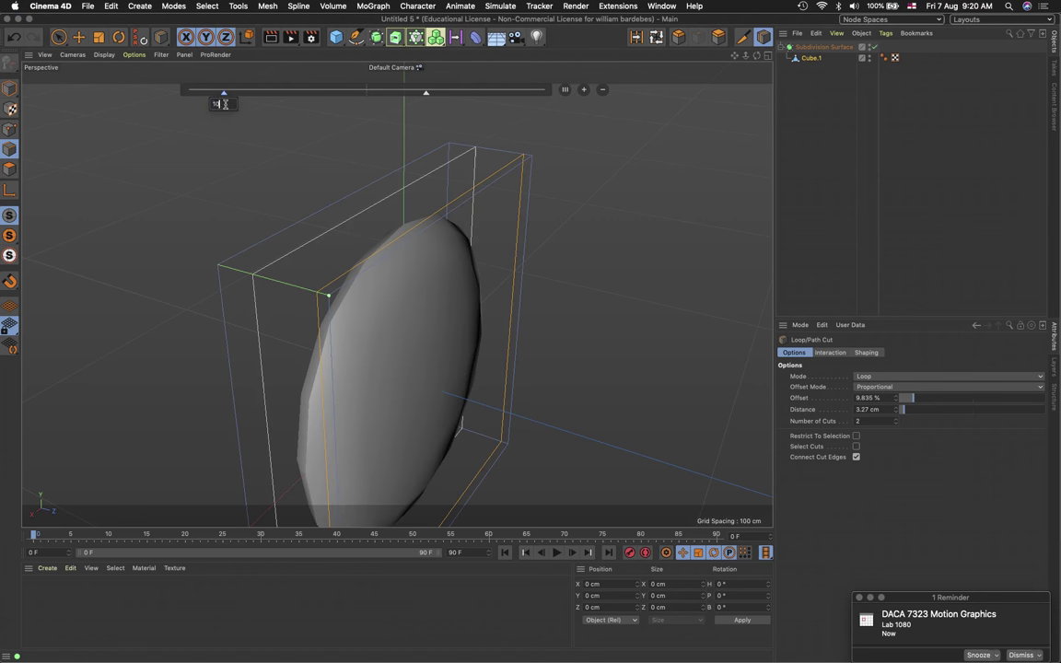
left_click(426, 96)
mouse_move(453, 98)
left_mouse_down()
mouse_move(529, 101)
mouse_move(521, 105)
left_mouse_up()
type("5")
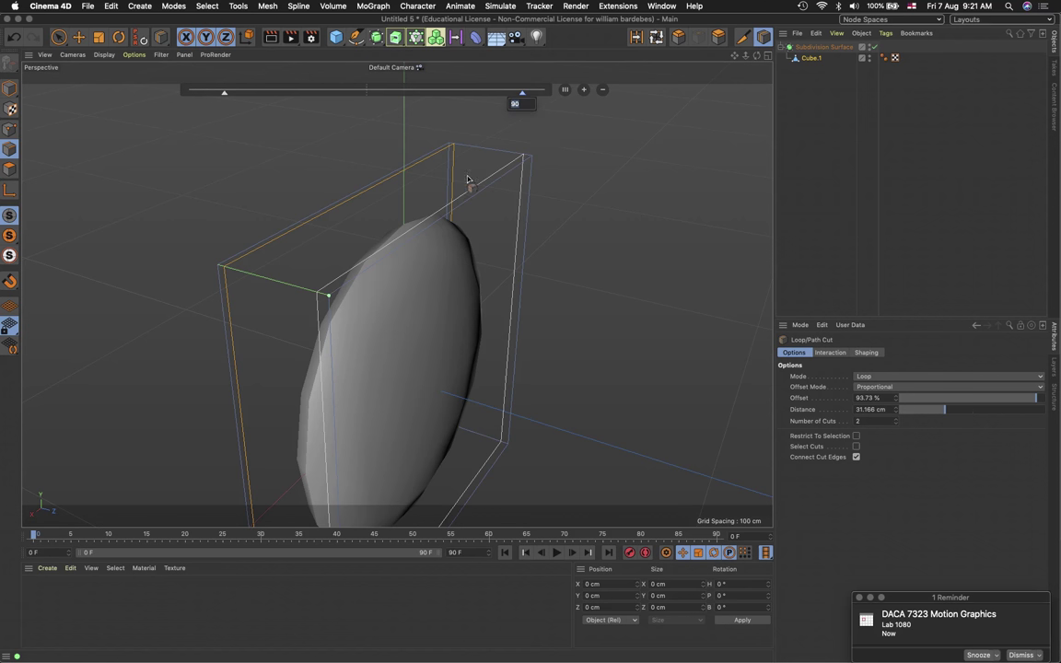
key("Return")
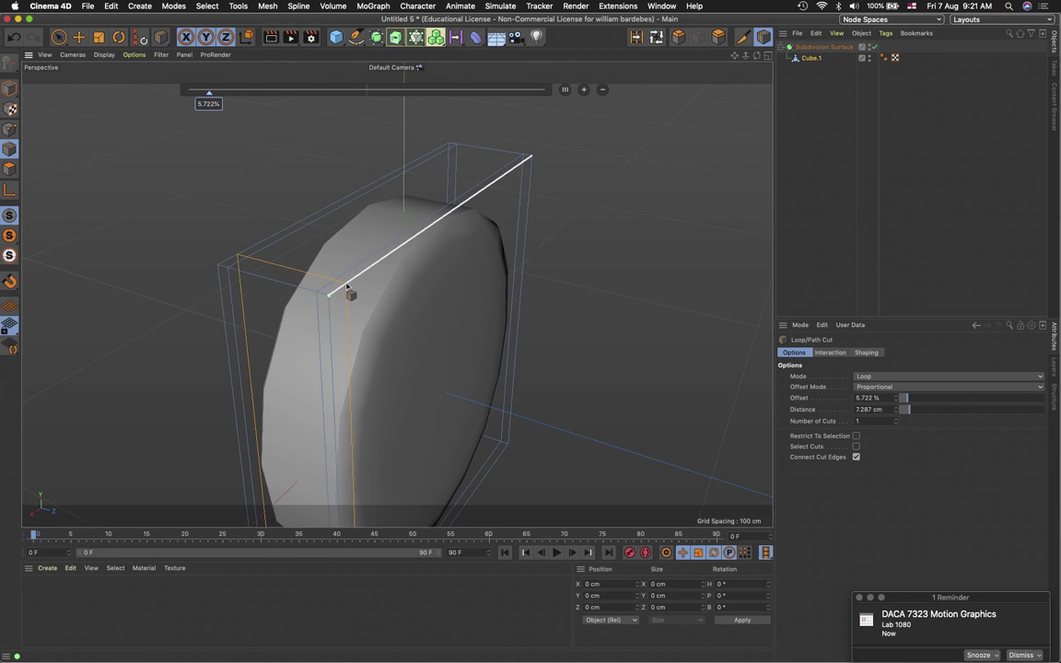
Cut two edge loops across the long upper edge of Cube.1 at offsets of about 10% and 90%
left_click(347, 295)
left_click(583, 89)
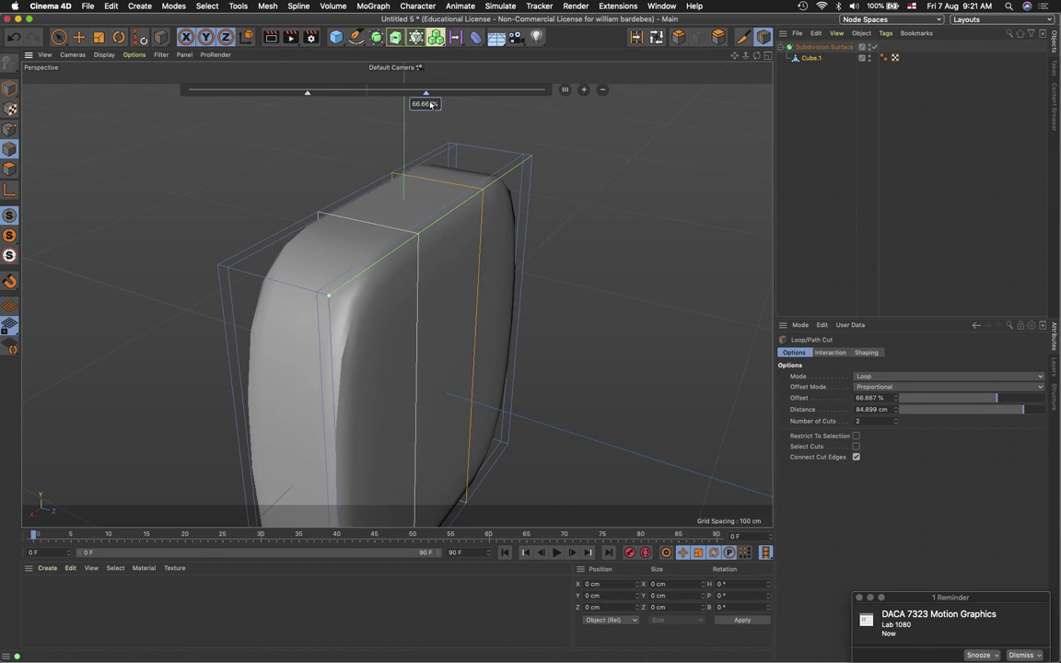
left_click_drag(308, 95, 225, 103)
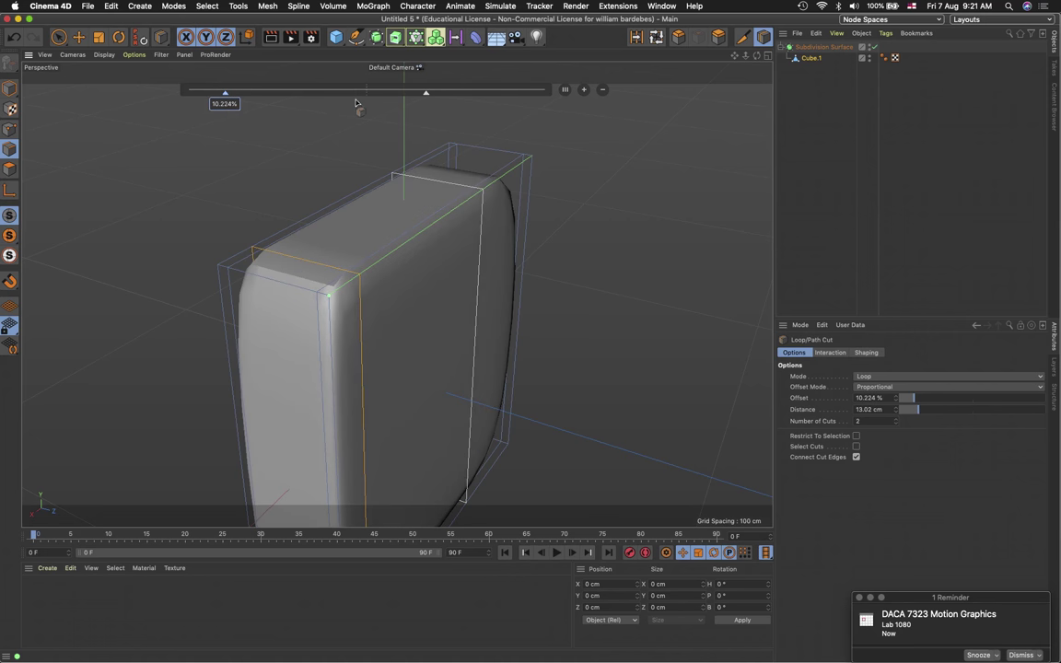
left_click_drag(388, 93, 508, 103)
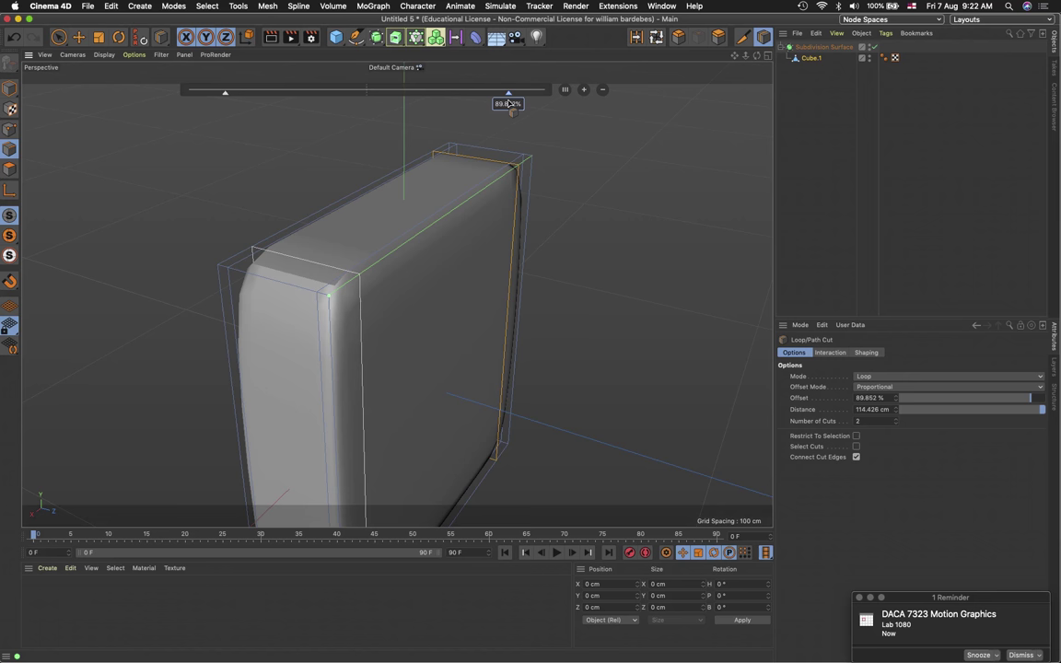
Cut two edge loops across the front vertical edge of Cube.1 at offsets of about 10% and 90.8%
left_click(330, 315)
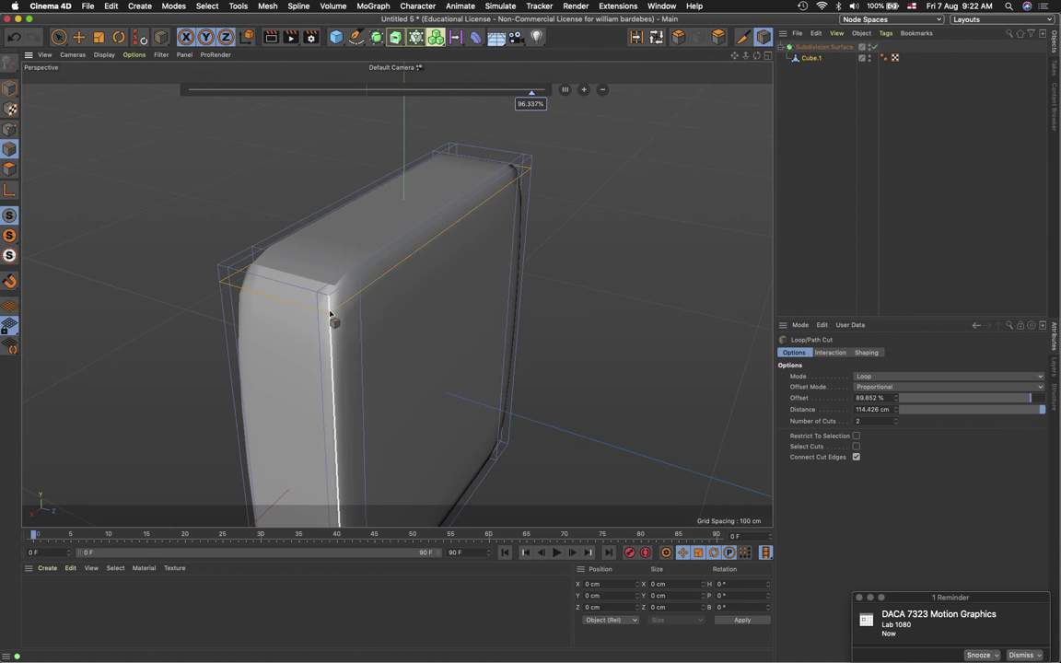
left_click(602, 89)
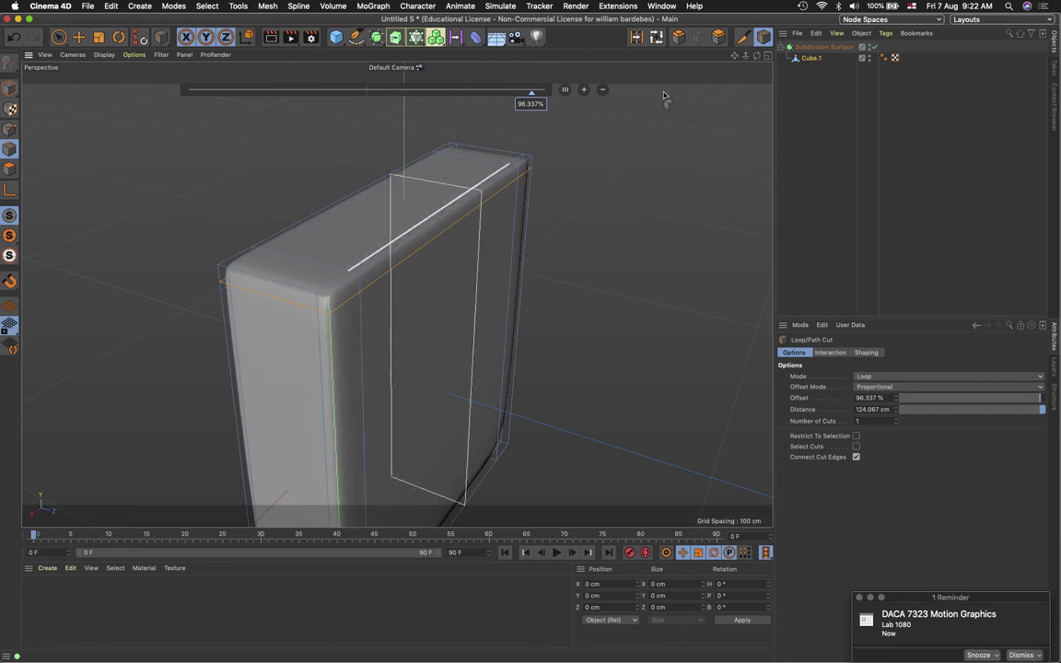
left_click(583, 89)
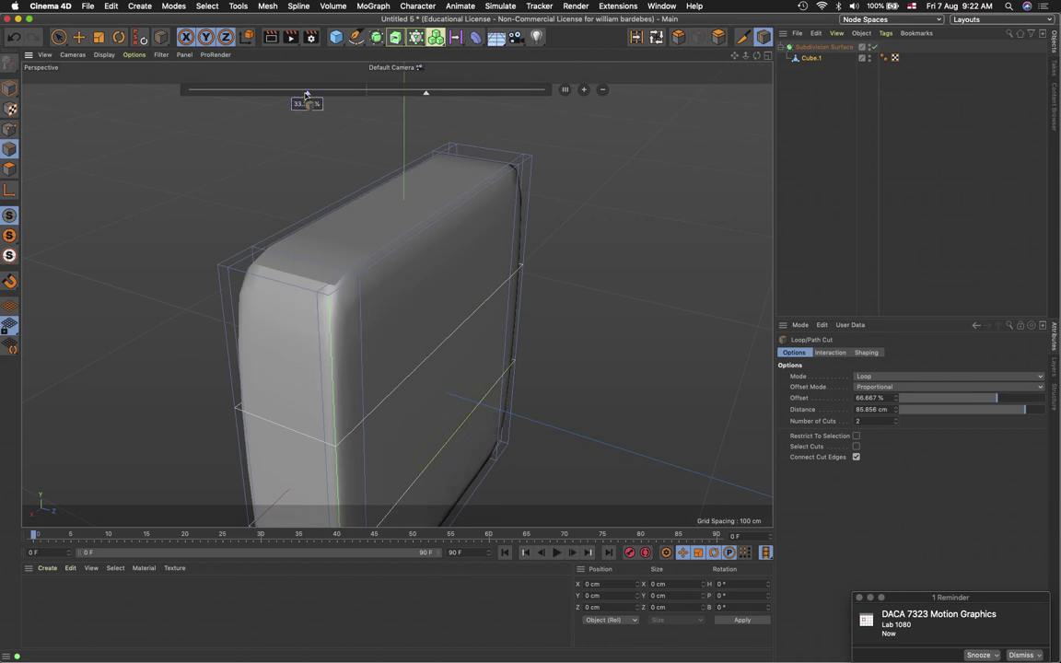
left_click_drag(307, 95, 223, 102)
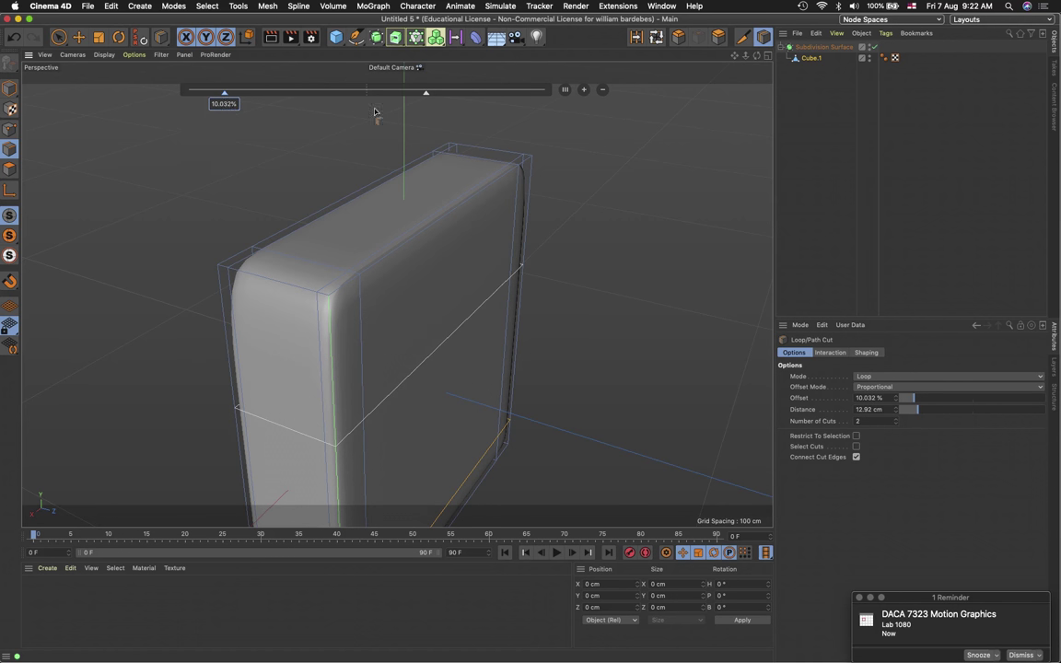
mouse_move(425, 93)
left_mouse_down()
mouse_move(538, 107)
mouse_move(512, 105)
left_mouse_up()
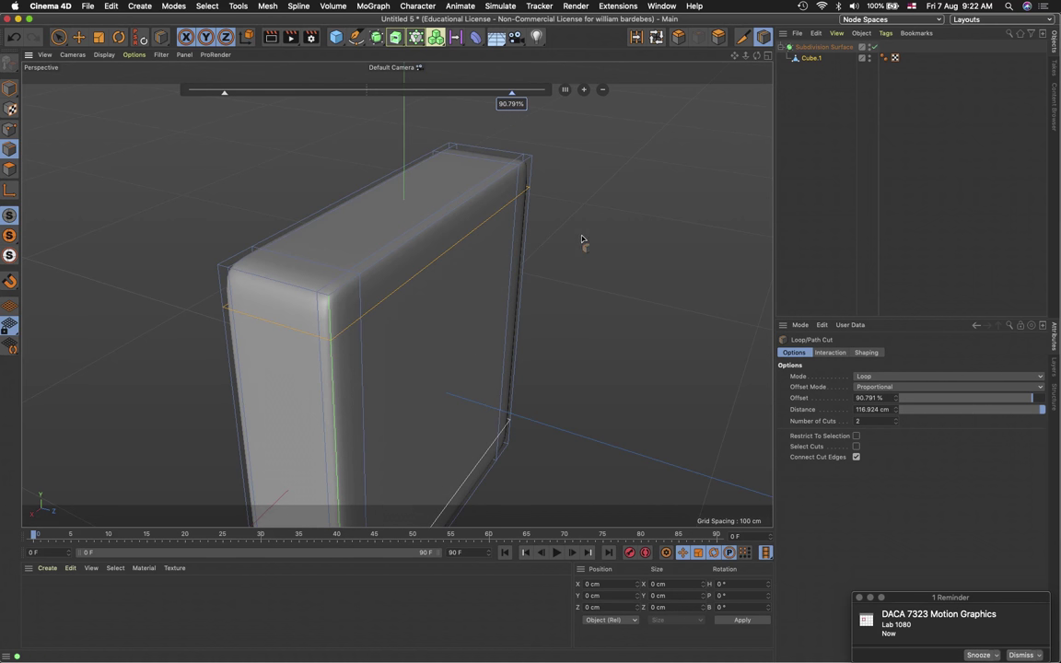
left_click_drag(566, 314, 461, 377, "alt")
scroll(463, 378, "up", 3)
scroll(463, 378, "down", 5)
scroll(464, 379, "up", 6)
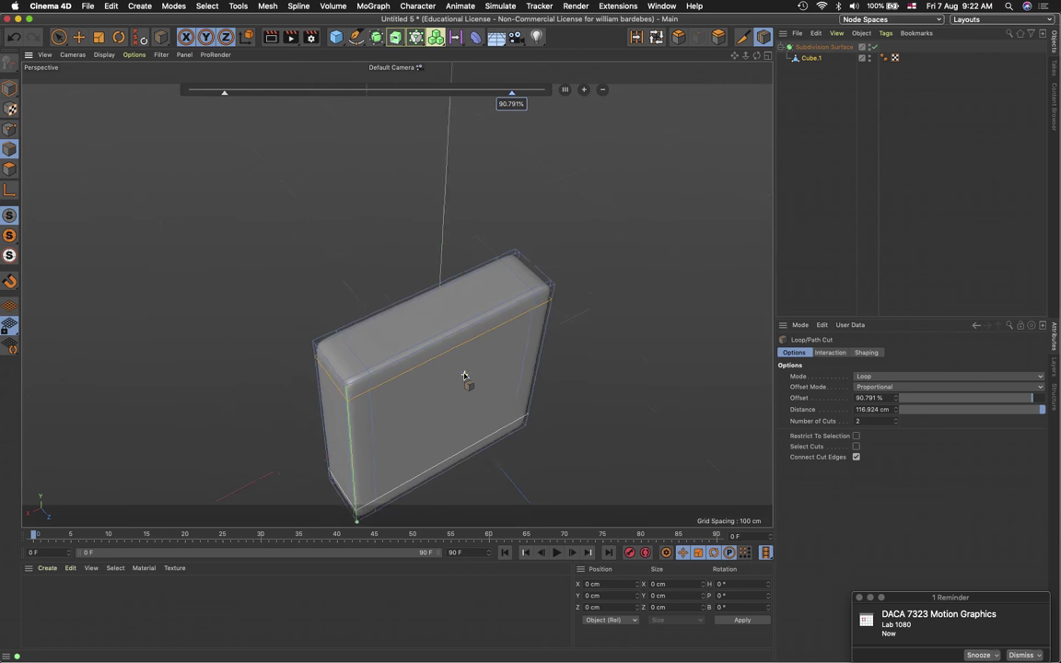
Add a new cube, make it editable, and move it along Z to about -288 cm, clear of the rounded box
left_click(336, 38)
scroll(566, 334, "down", 4)
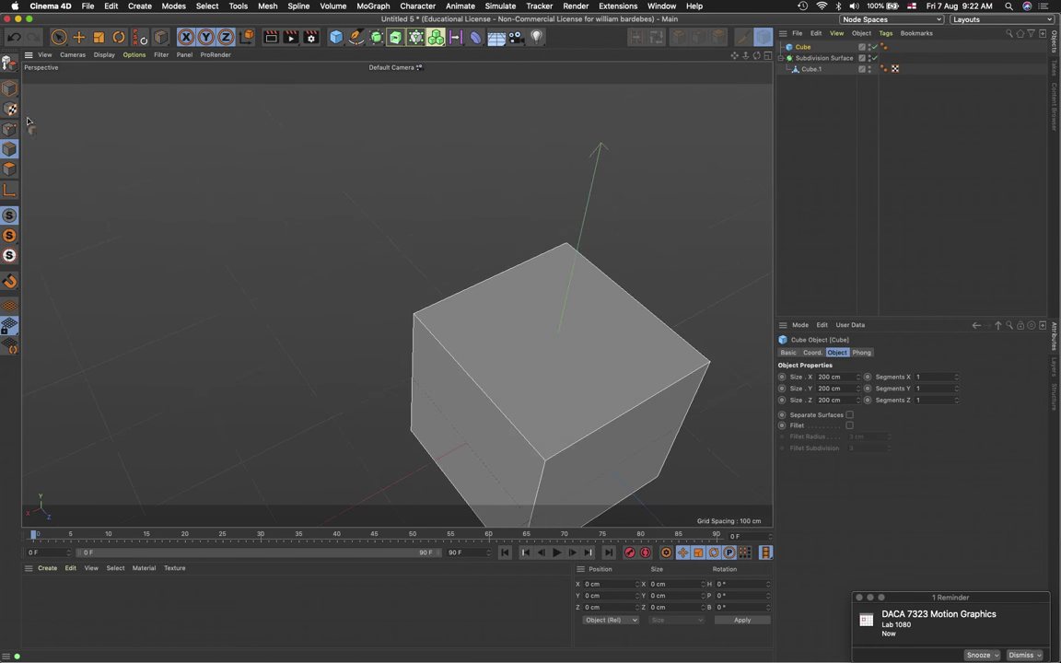
left_click(10, 61)
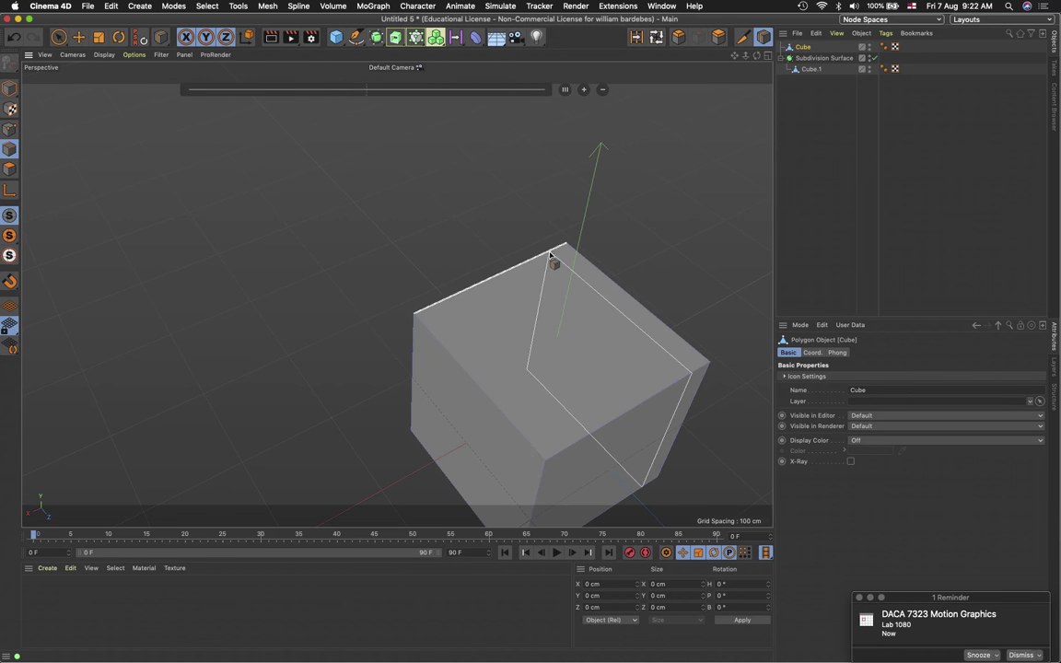
key("e")
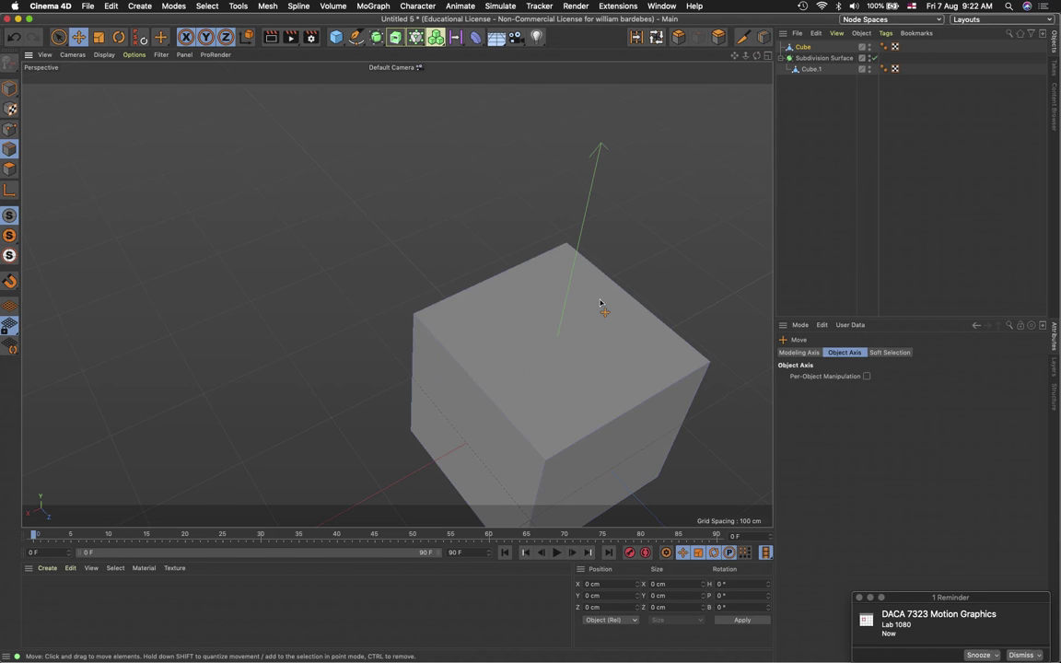
left_click(8, 90)
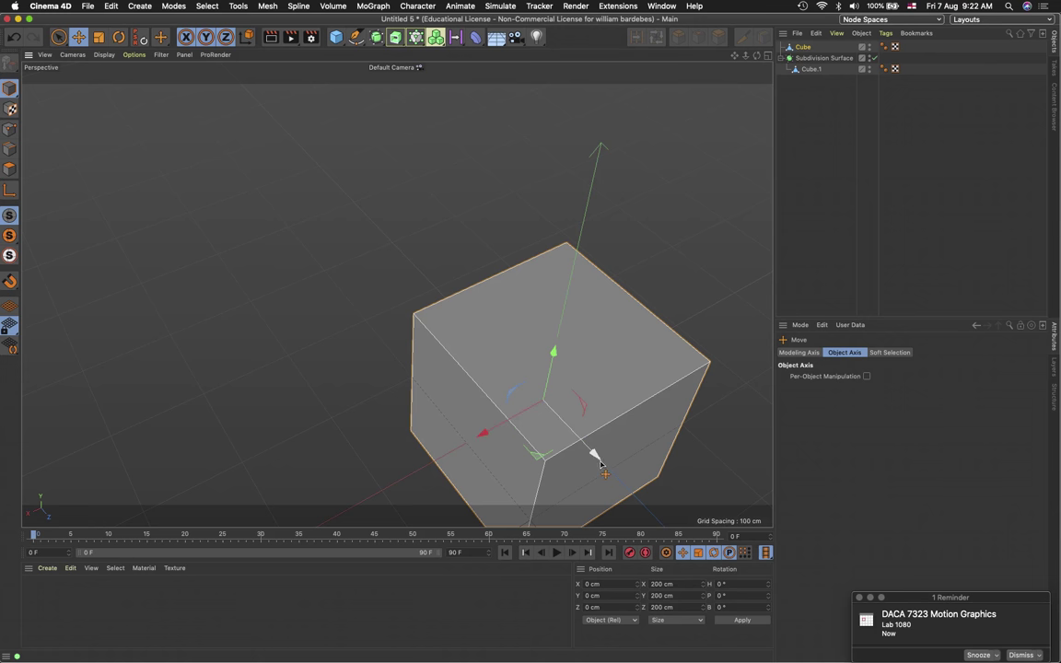
left_click_drag(597, 463, 383, 288)
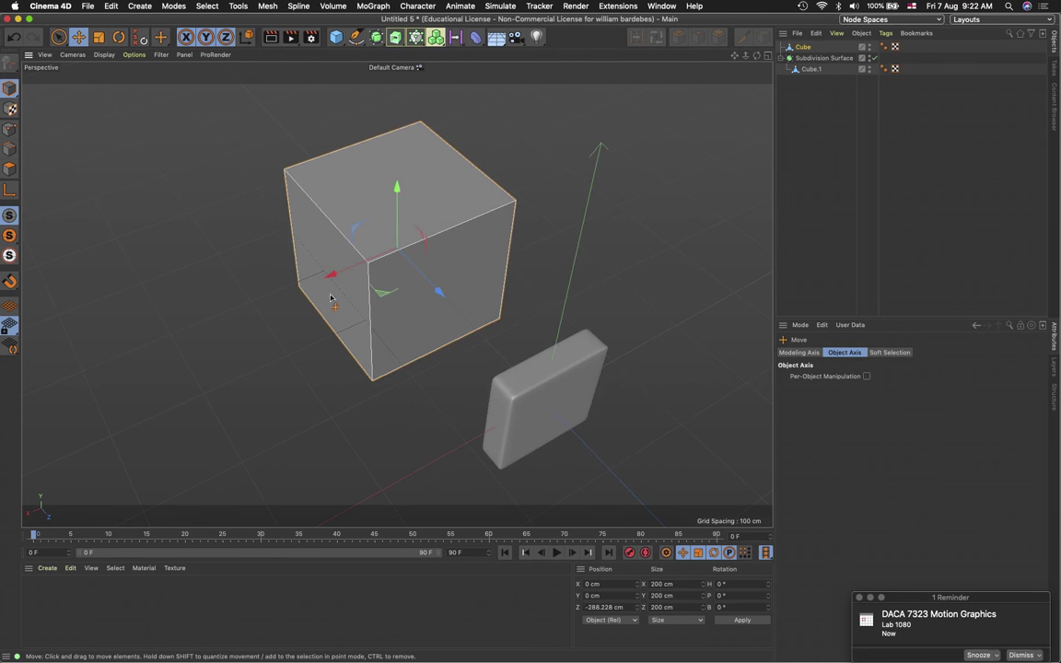
Add a sphere and move it beside the cube, to about X 292 cm and Z -389 cm
scroll(331, 298, "up", 3)
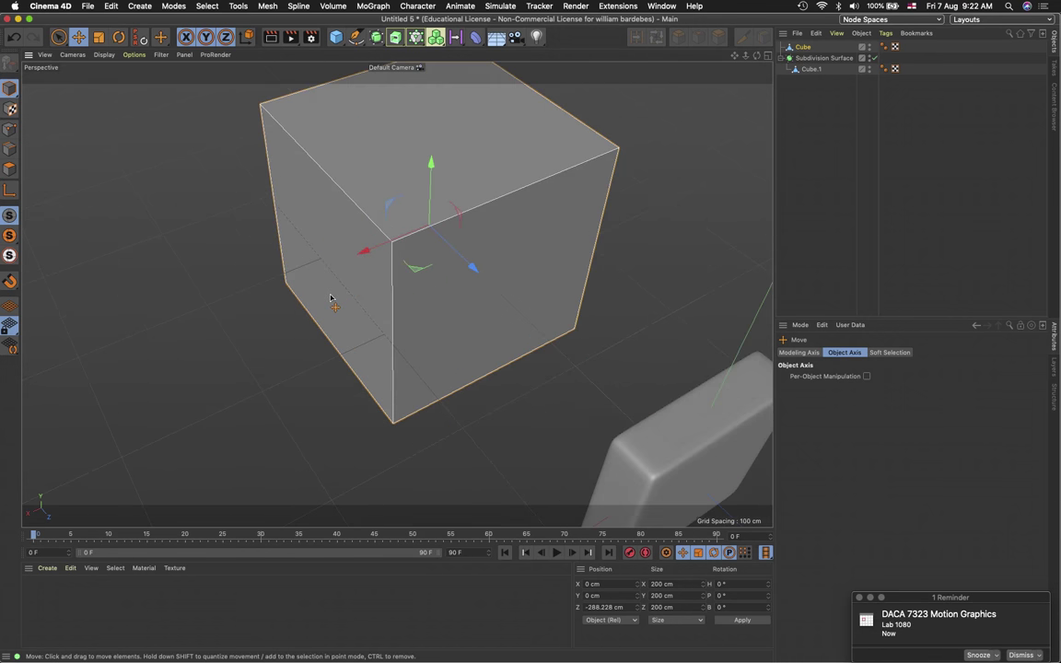
scroll(330, 297, "up", 2)
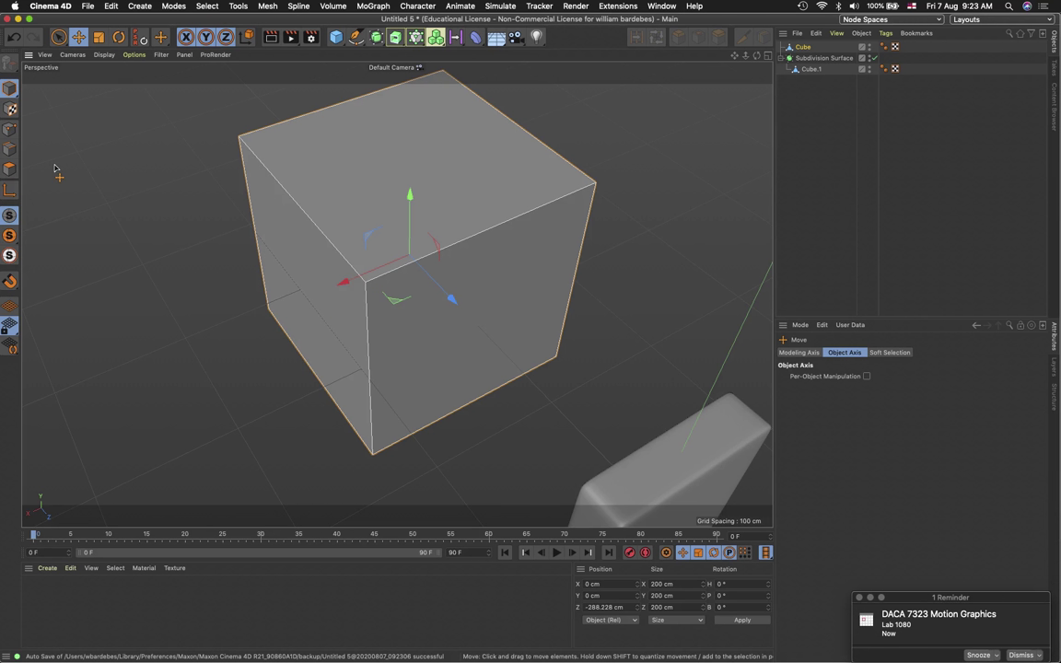
scroll(168, 184, "down", 5)
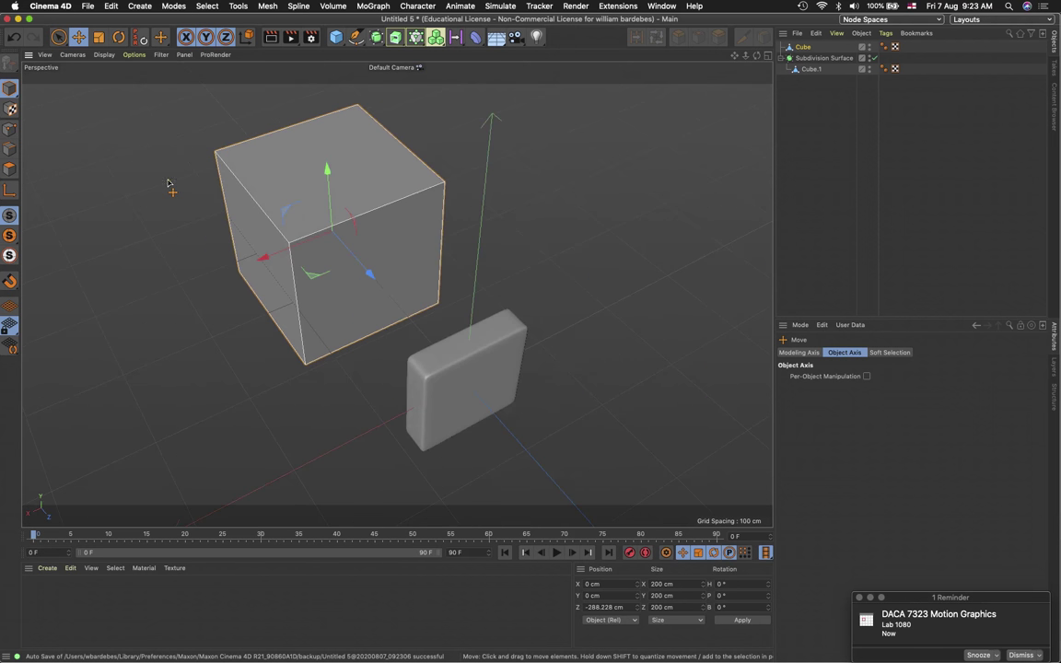
scroll(168, 183, "up", 2)
scroll(169, 184, "down", 1)
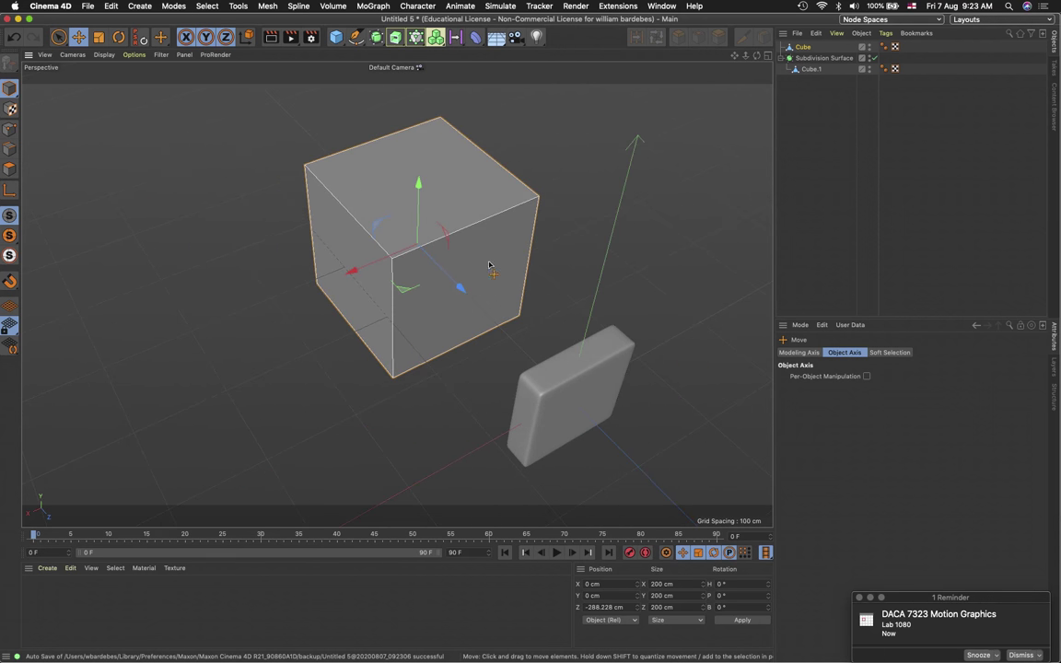
left_click(335, 37)
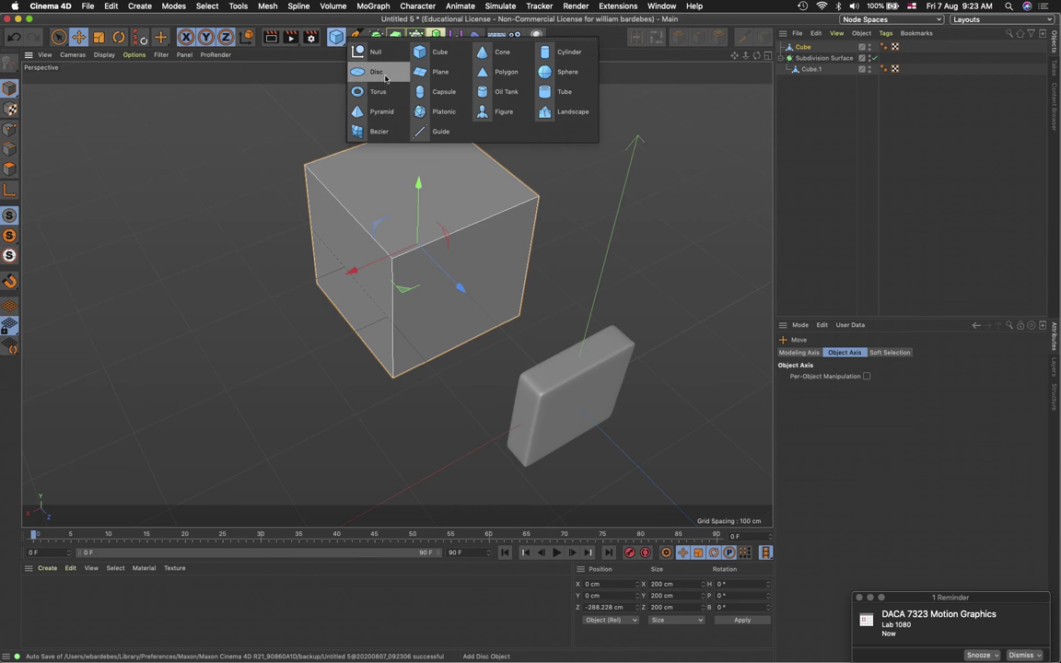
left_click(565, 72)
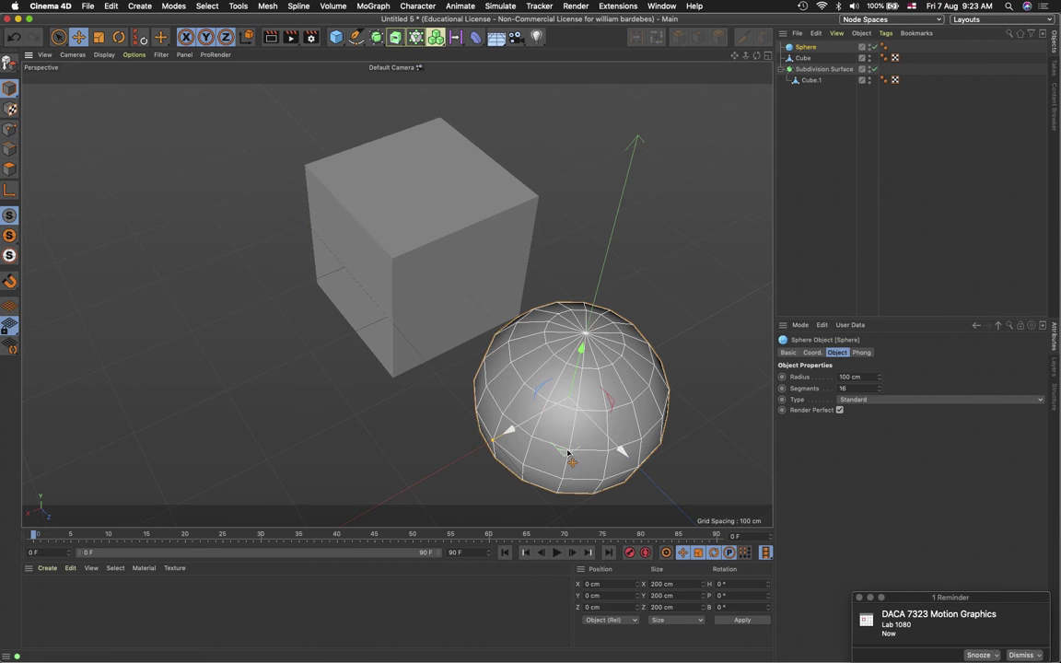
left_click_drag(567, 447, 153, 333)
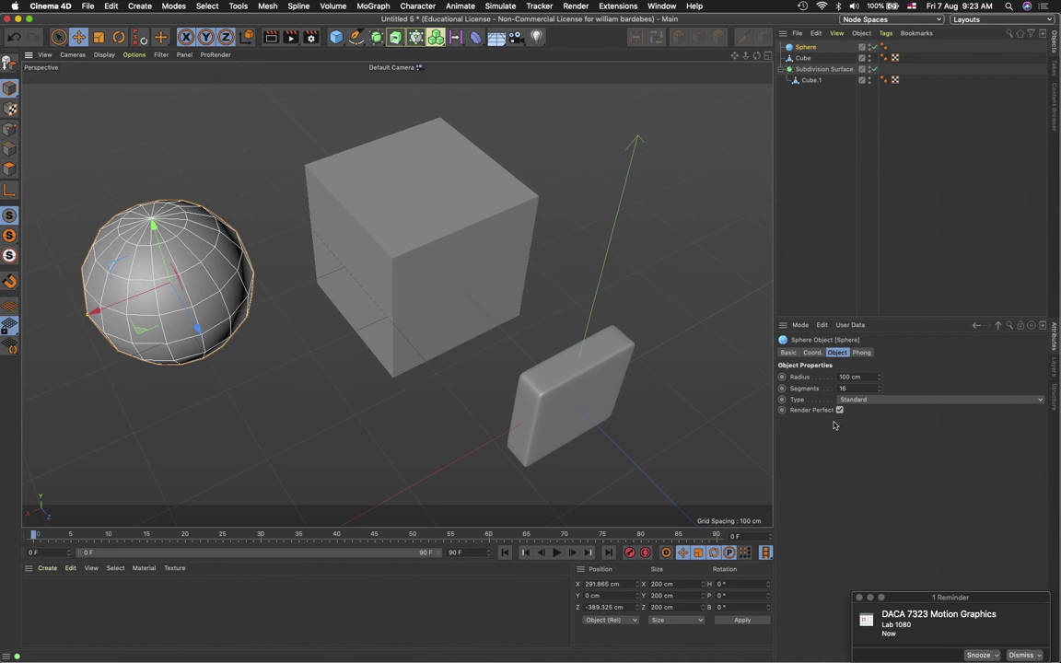
Set the sphere's type to Icosahedron and render the perspective view
left_click(857, 400)
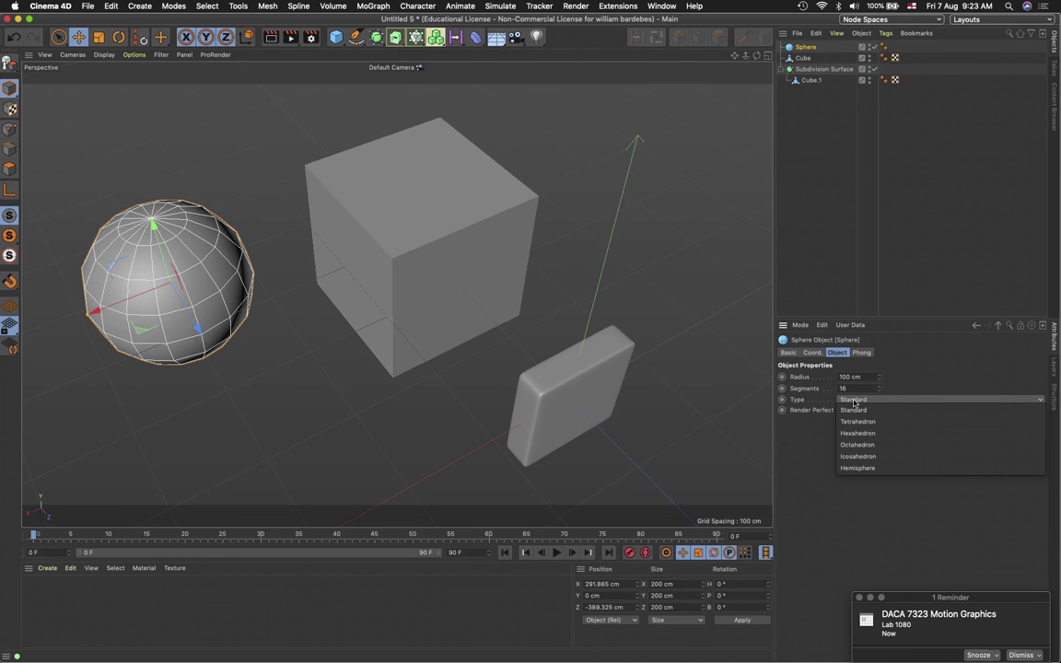
left_click(859, 457)
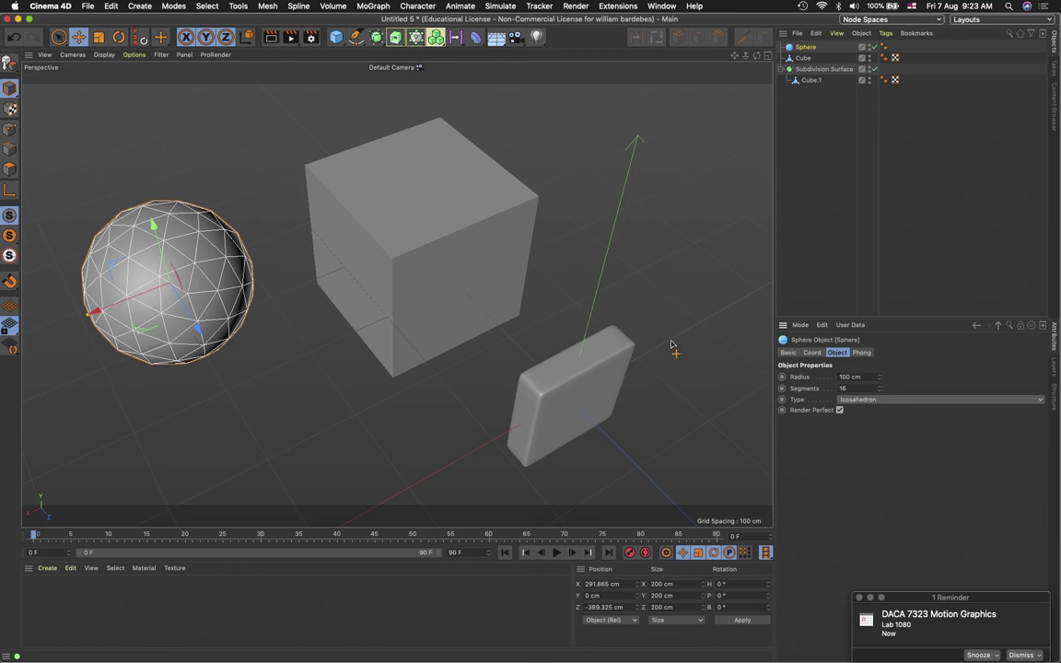
left_click(270, 37)
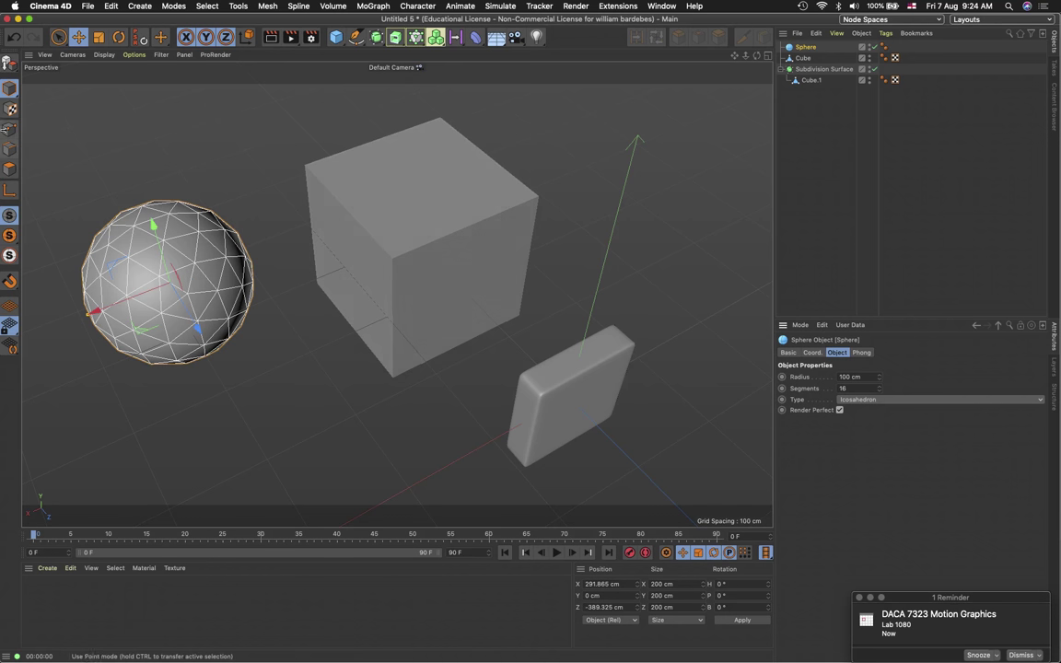
left_click(79, 36)
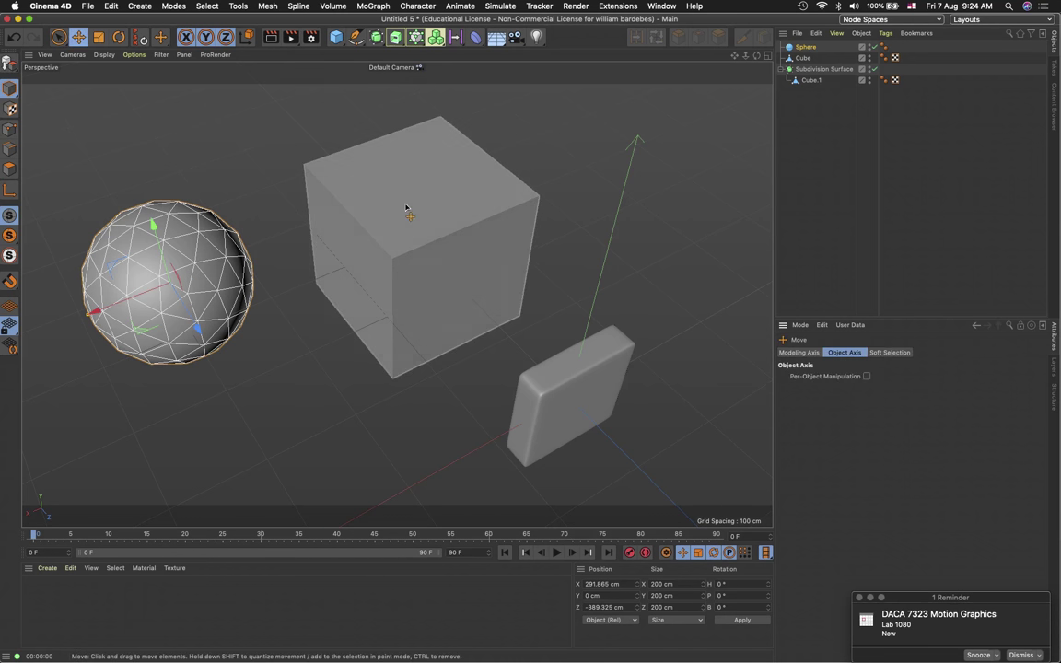
Select all polygons of the editable cube in polygon mode
left_click(440, 238)
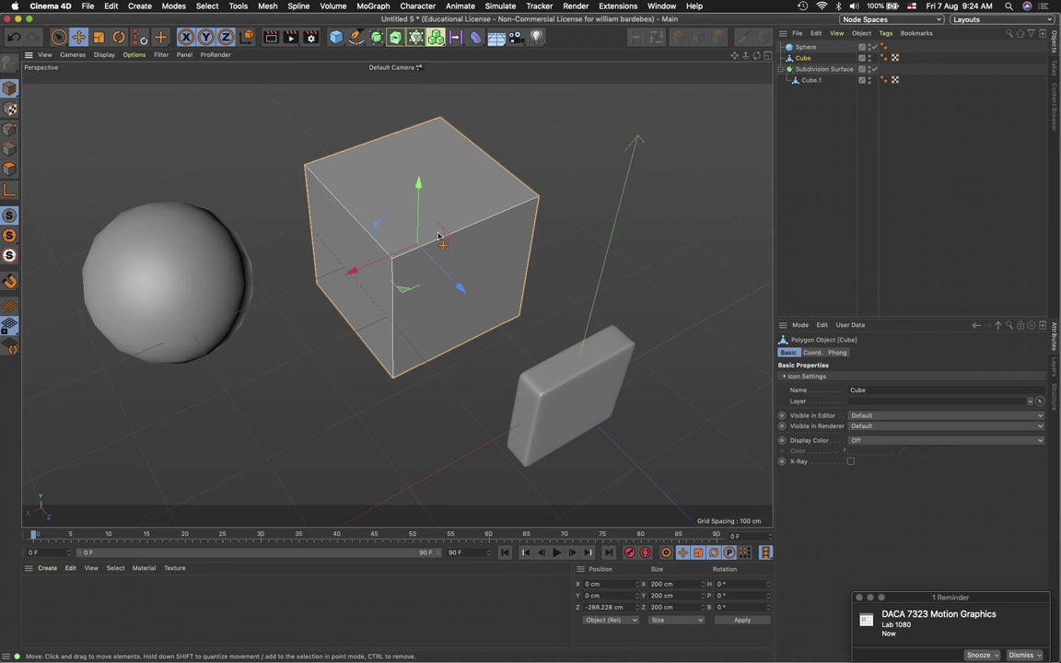
left_click(9, 169)
left_click(58, 36)
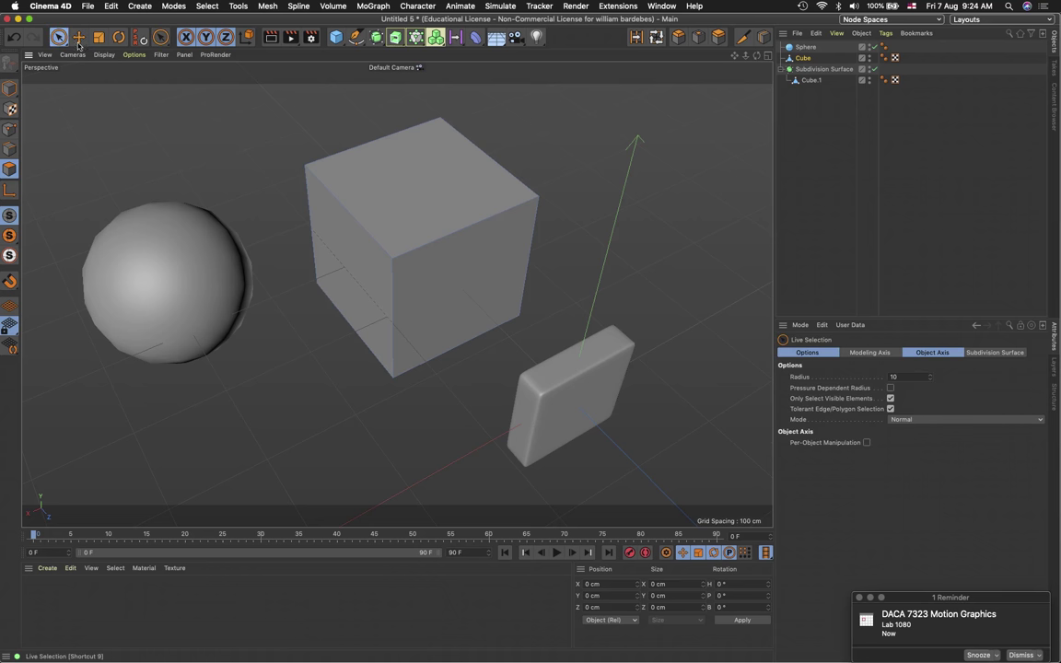
left_click(422, 206)
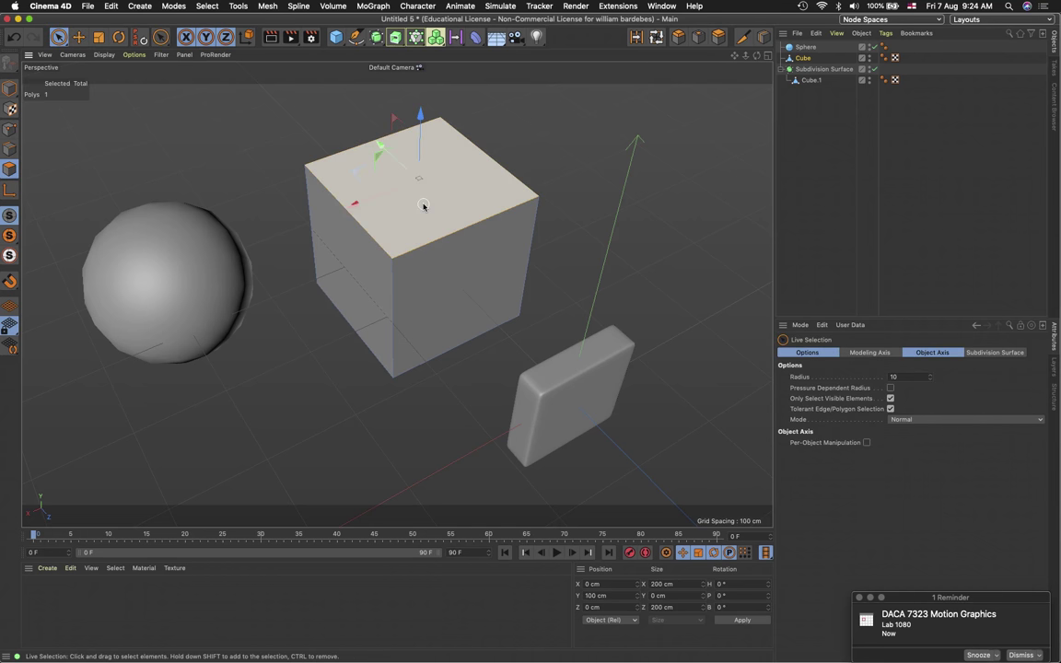
left_click(205, 6)
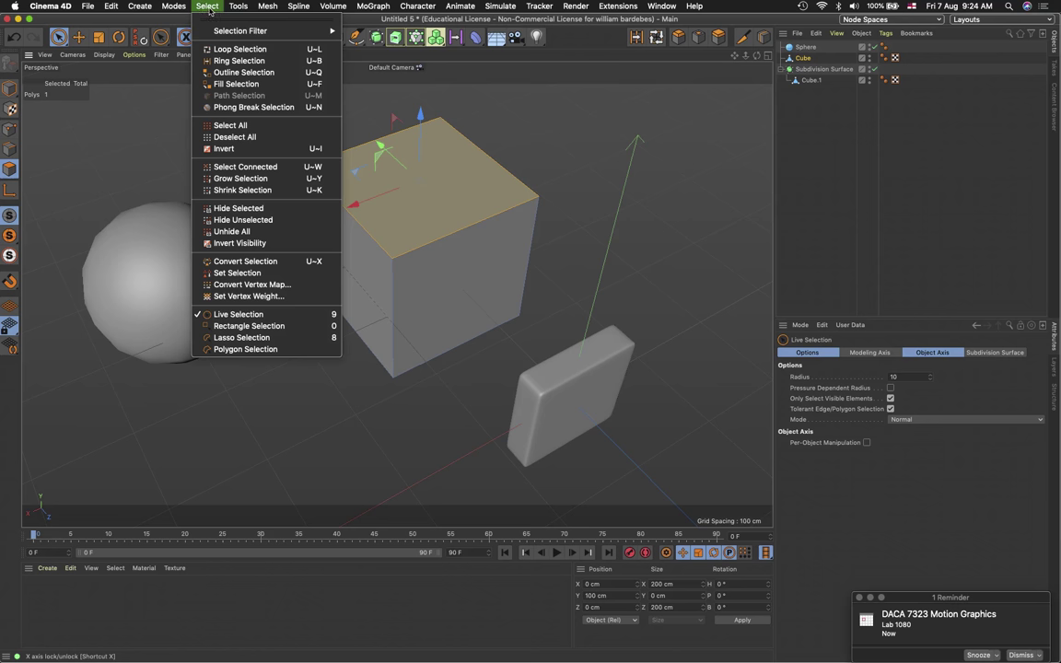
left_click(247, 125)
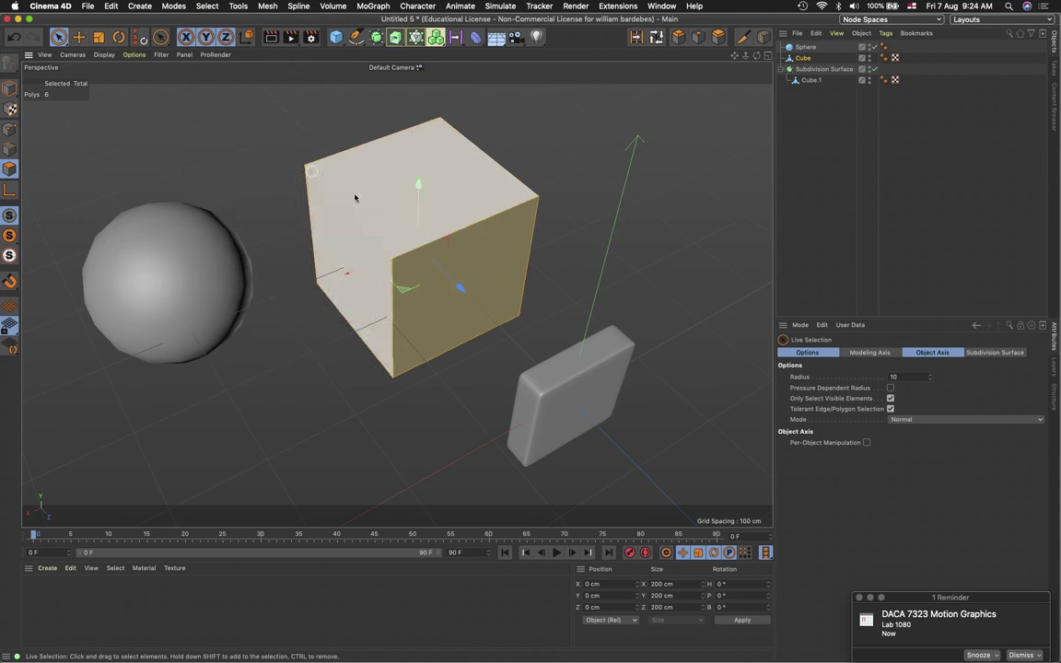
Try subdividing the cube's selected polygons at level 1 with Smooth Subdivision enabled, and undo the result
left_click_drag(410, 261, 407, 294, "alt")
scroll(405, 289, "up", 8)
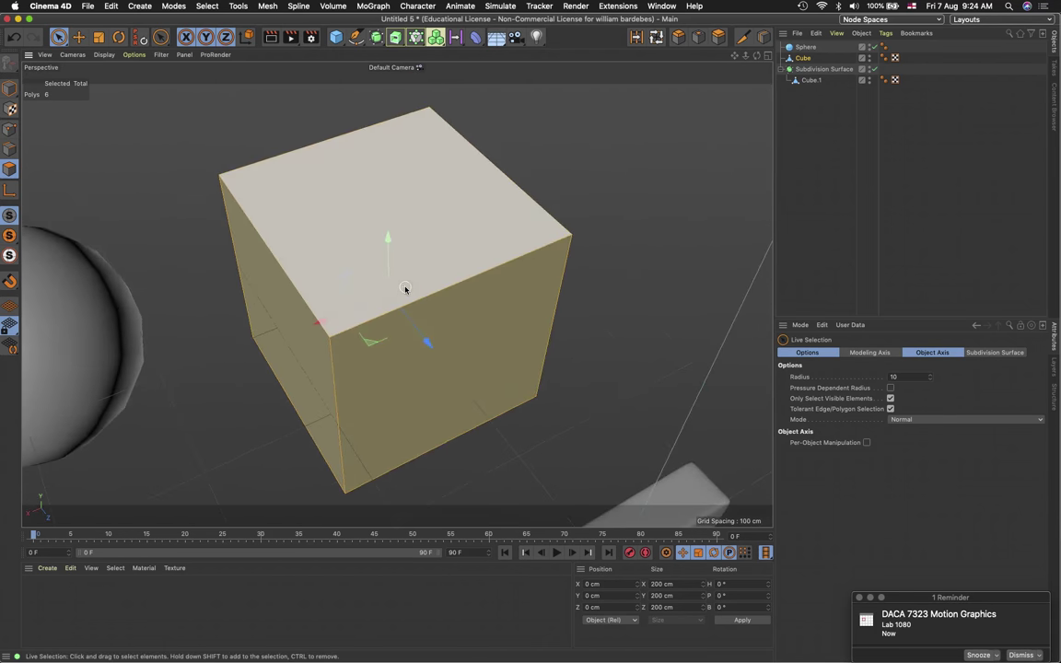
right_click(318, 252)
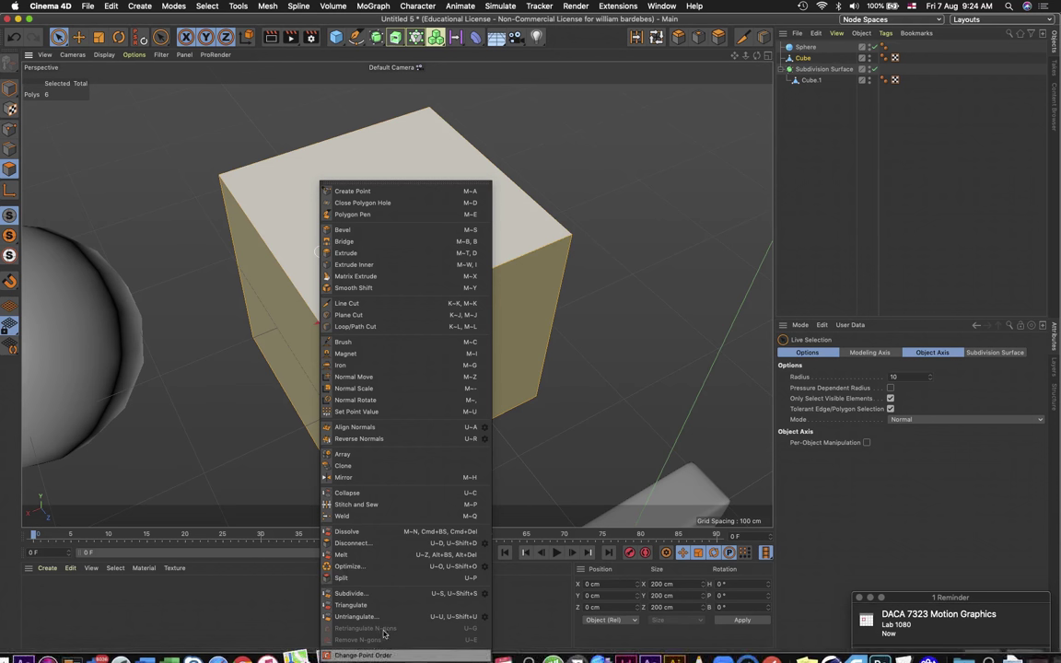
left_click(485, 596)
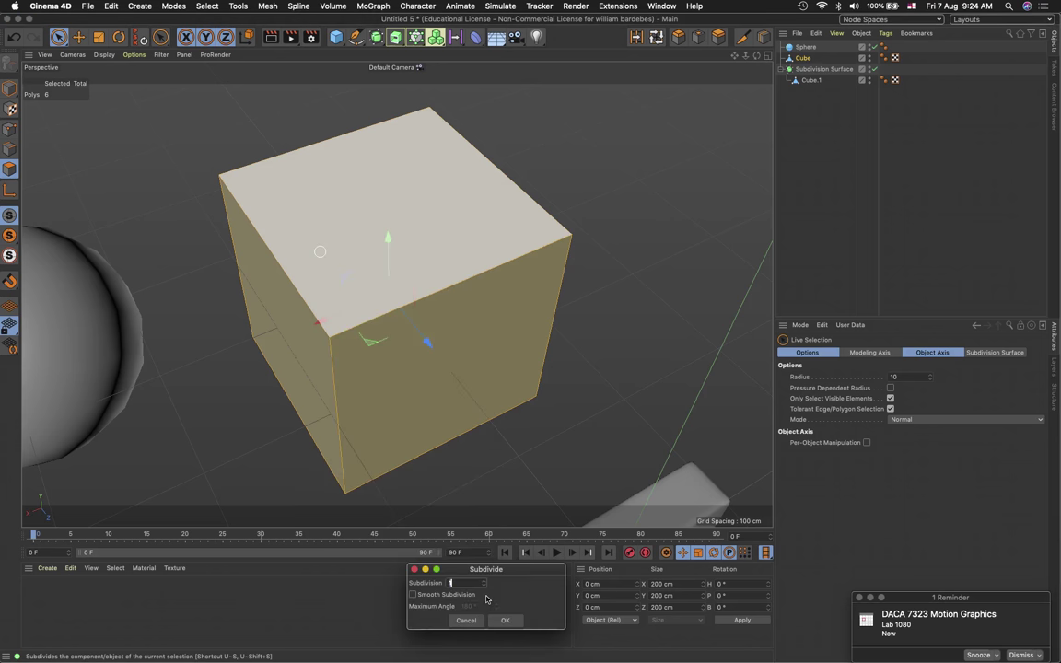
left_click_drag(538, 558, 654, 113)
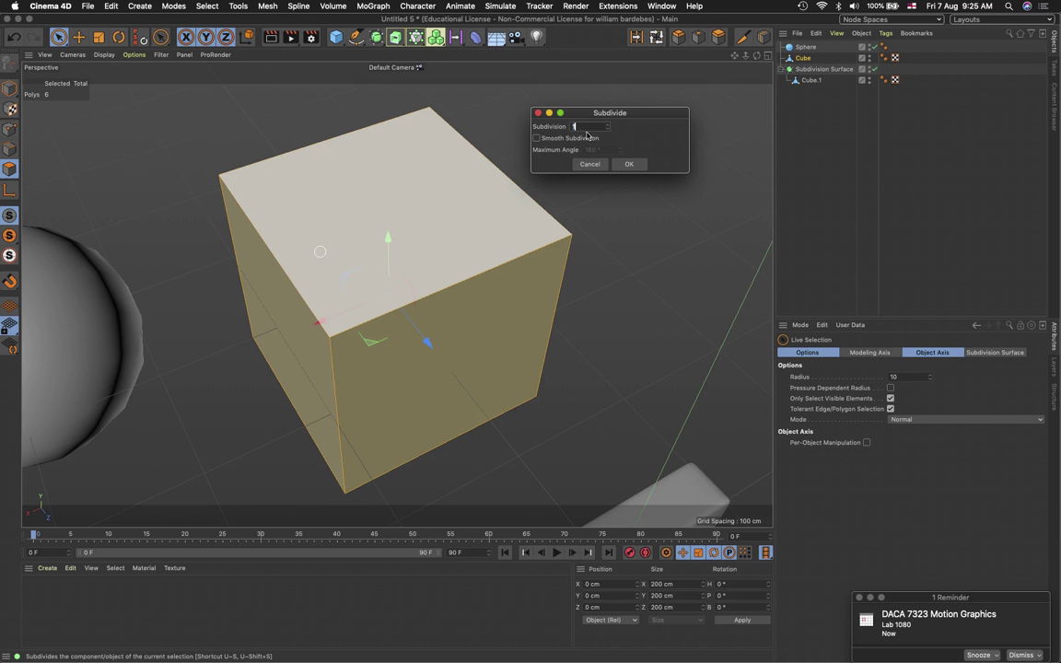
left_click(536, 137)
left_click(629, 165)
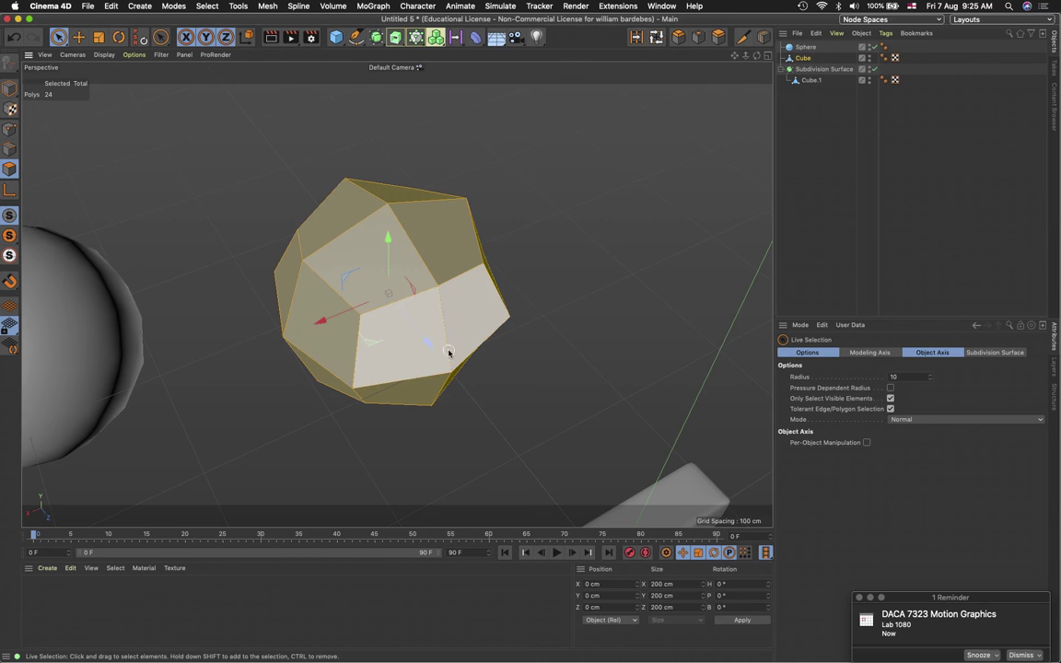
left_click_drag(447, 353, 410, 332, "alt")
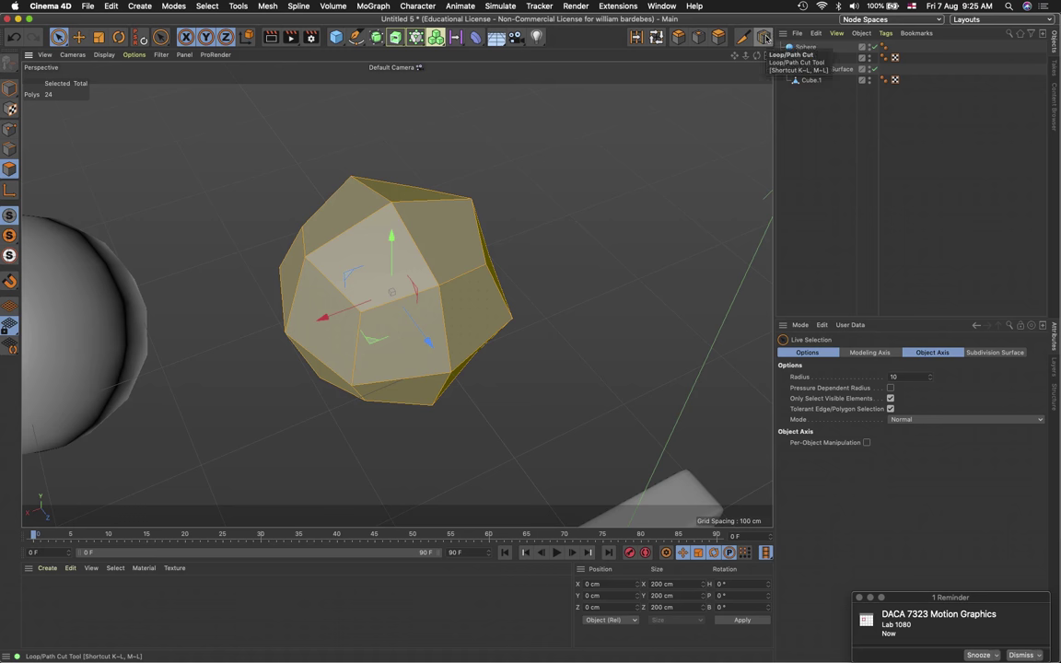
key("super+z")
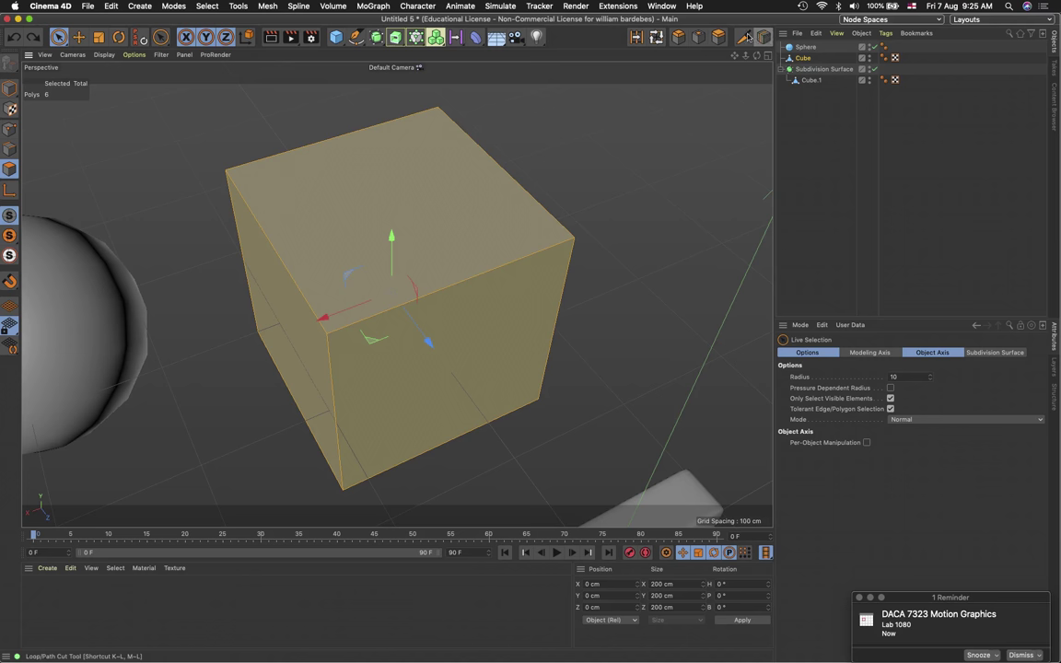
Subdivide the cube's selected polygons at level 2 with Smooth Subdivision enabled
right_click(447, 171)
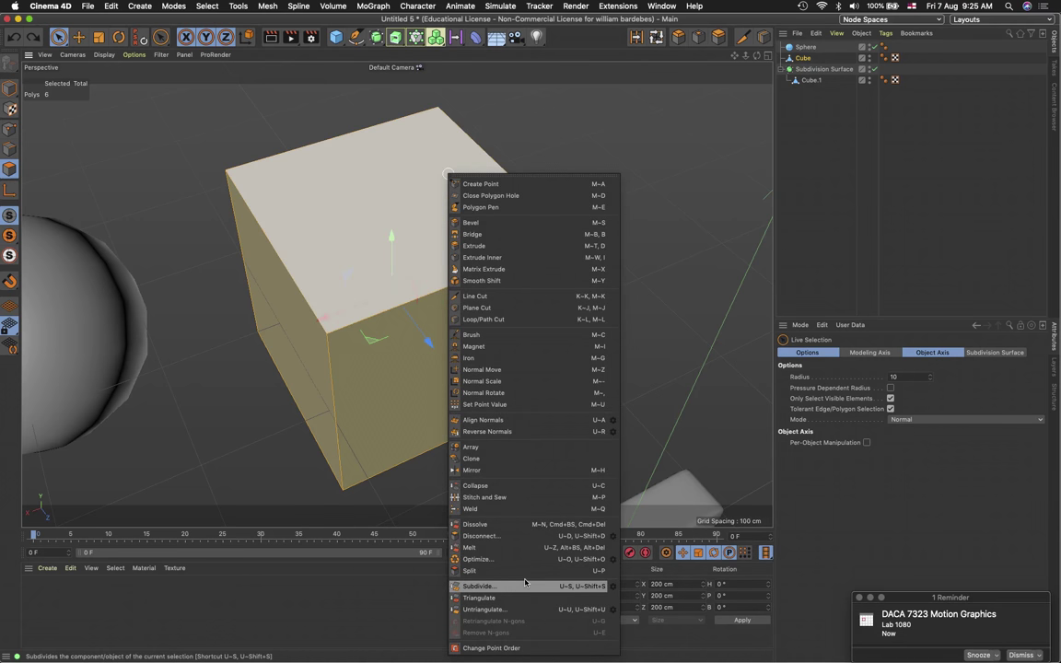
left_click(608, 587)
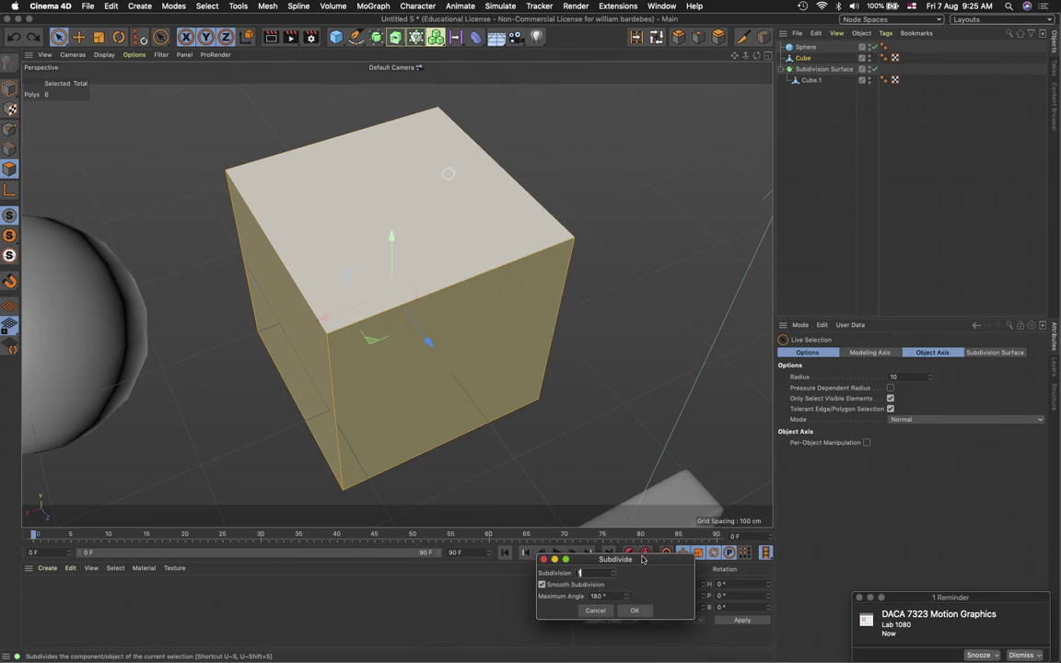
left_click_drag(642, 559, 654, 152)
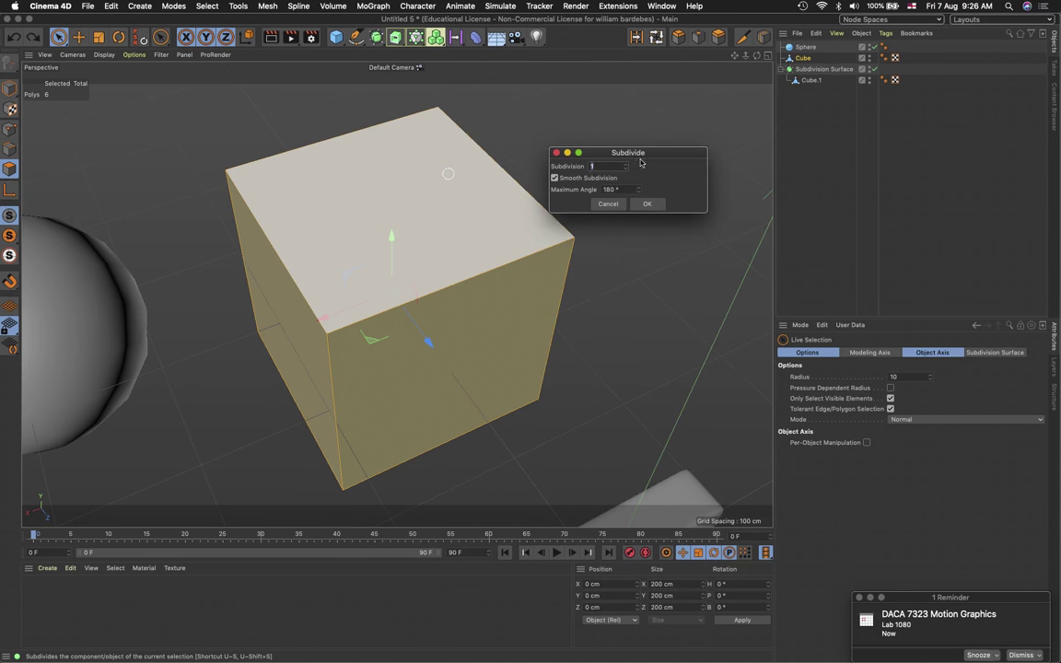
type("2")
left_click(647, 205)
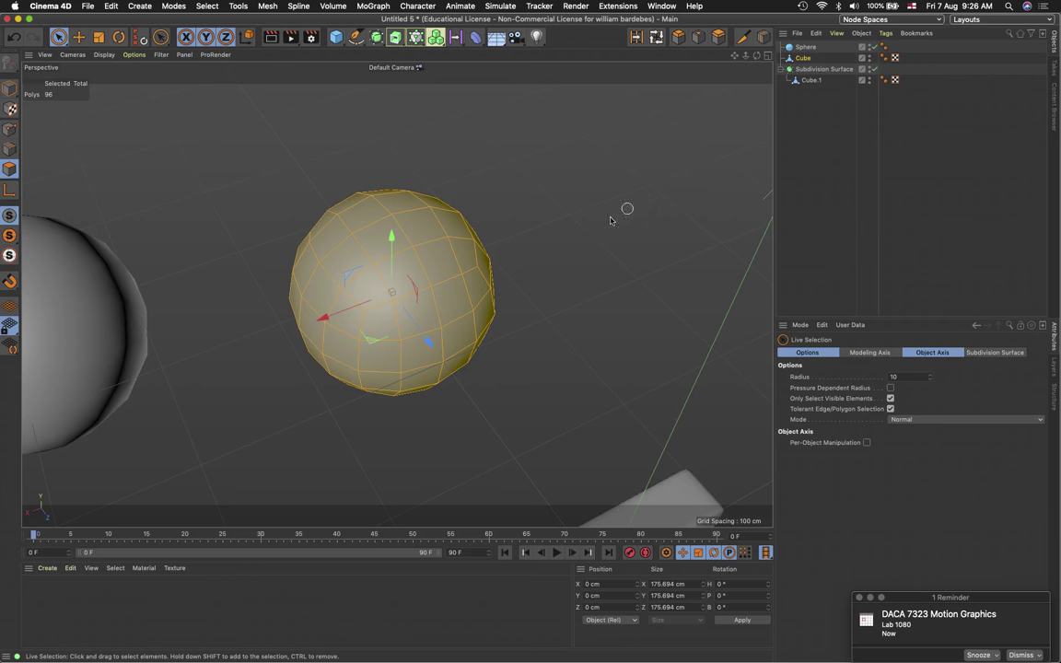
left_click_drag(480, 324, 285, 286, "alt")
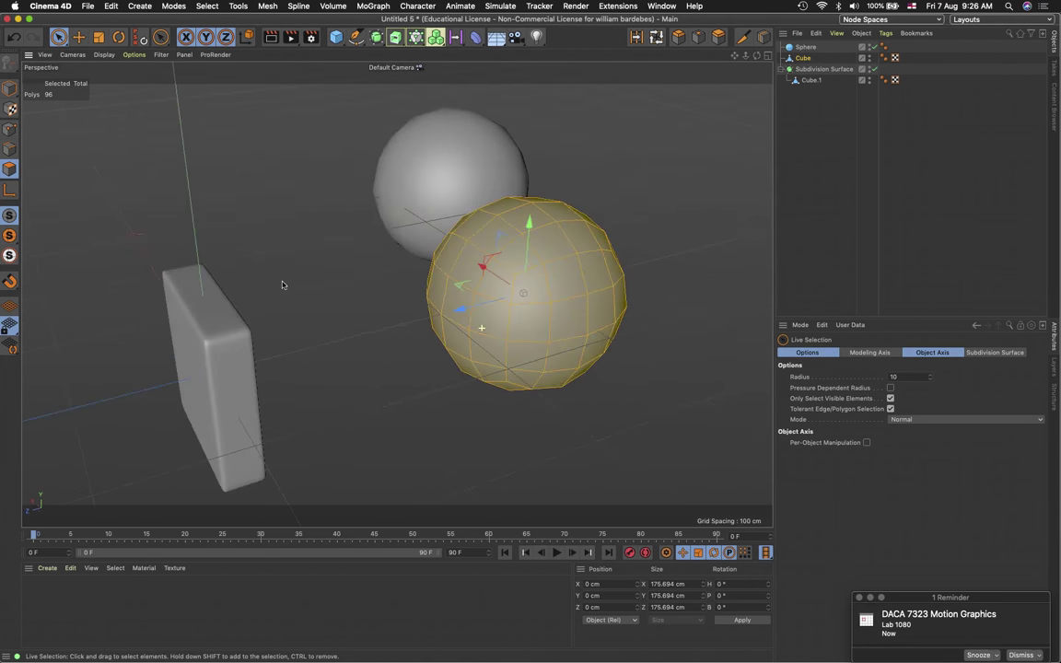
Preview ring and loop selections on the subdivided cube, first on its polygons and in edge mode on its edges
left_click(656, 36)
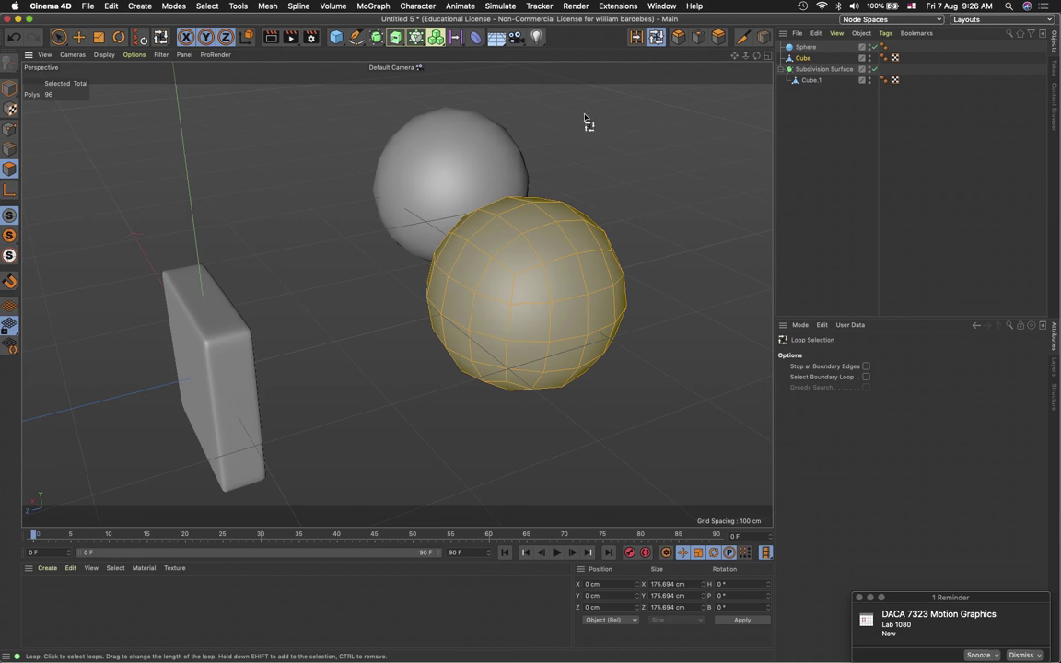
left_click(636, 36)
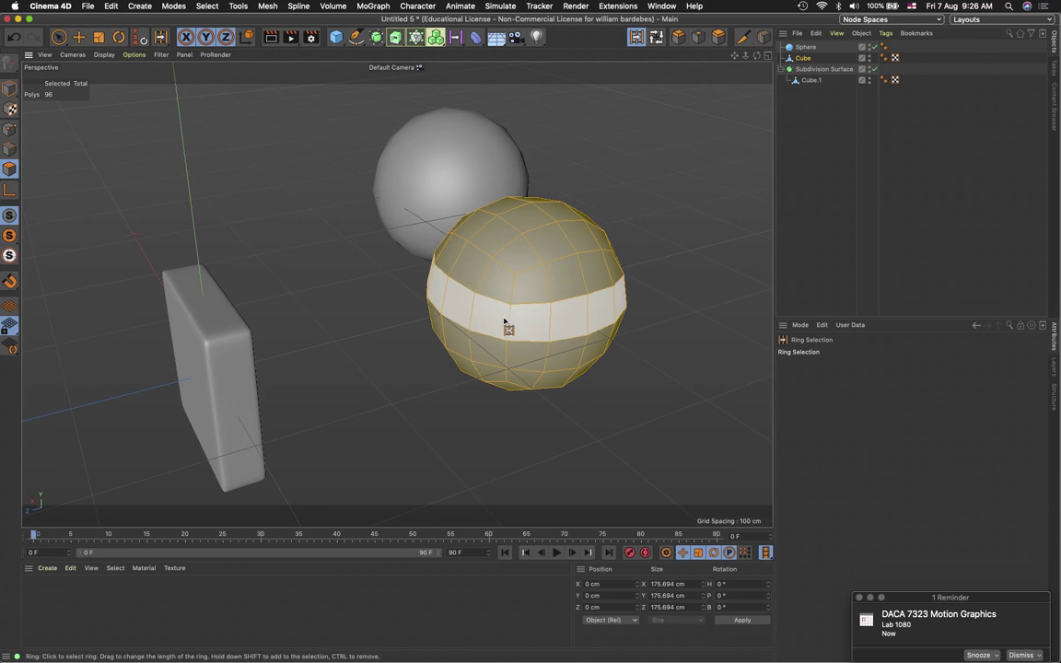
left_click(11, 149)
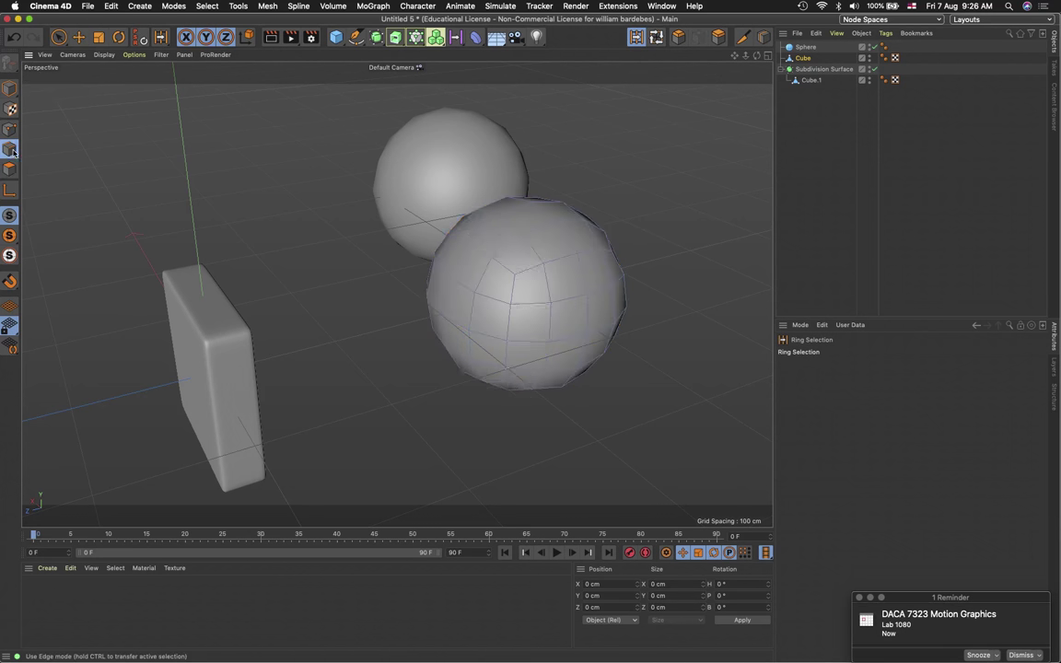
left_click(656, 37)
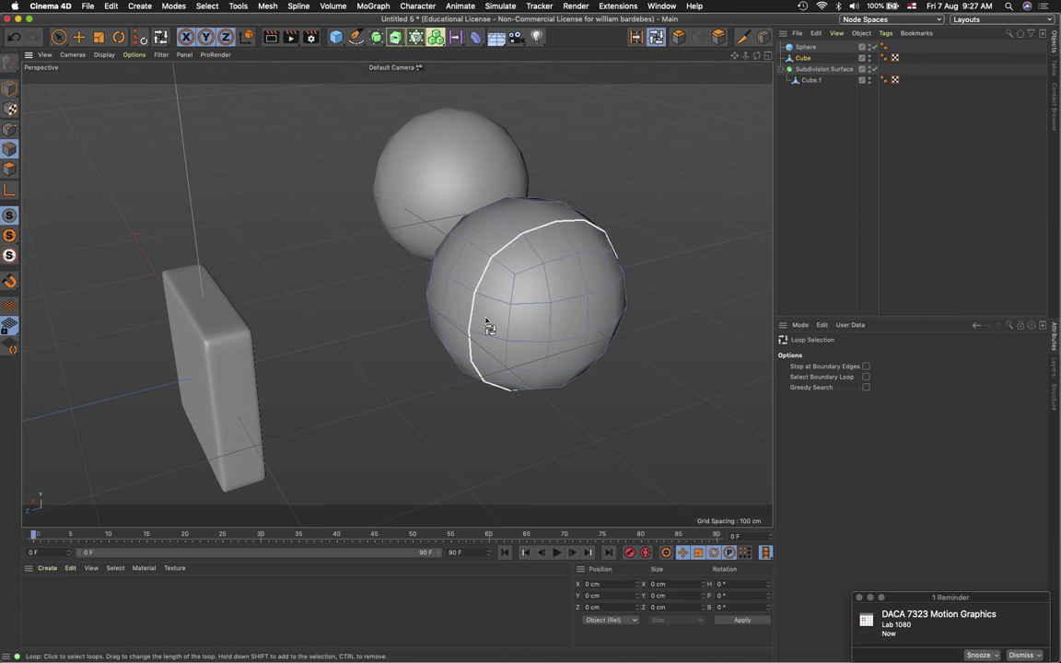
Select the sphere primitive with Live Selection and examine its wireframe up close
scroll(485, 317, "up", 2)
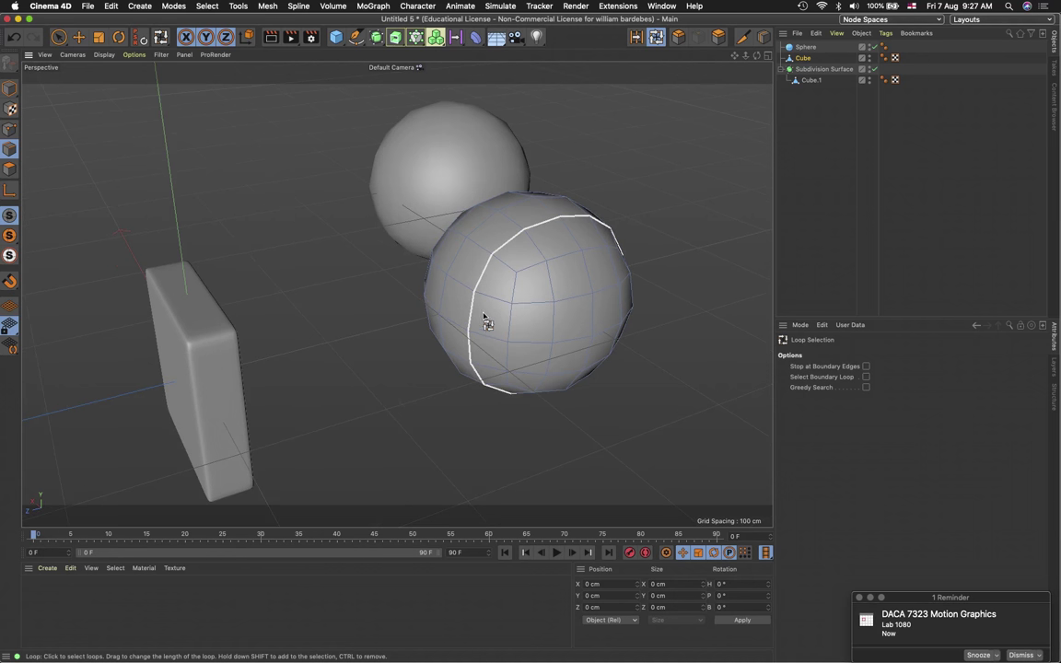
scroll(483, 317, "up", 3)
scroll(443, 279, "down", 2)
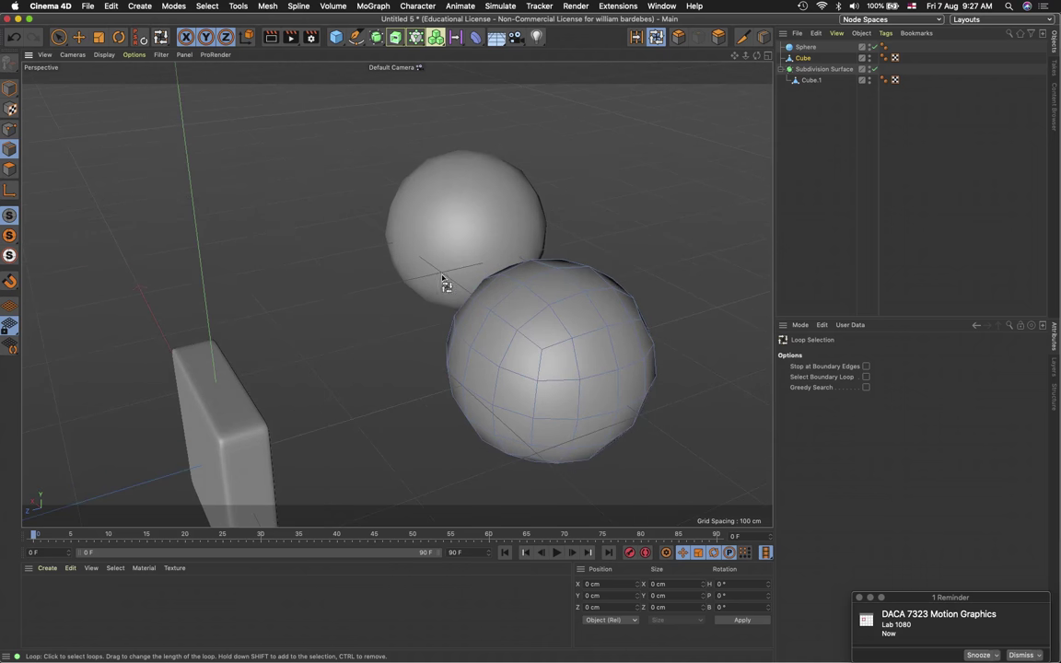
scroll(426, 294, "up", 5)
scroll(427, 295, "down", 2)
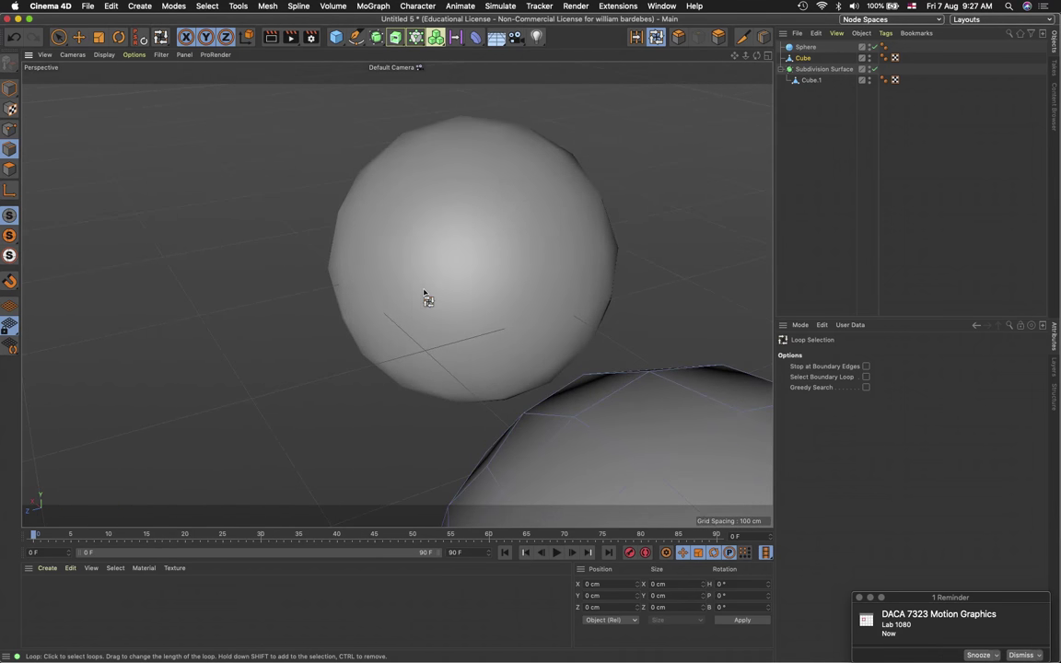
left_click(58, 37)
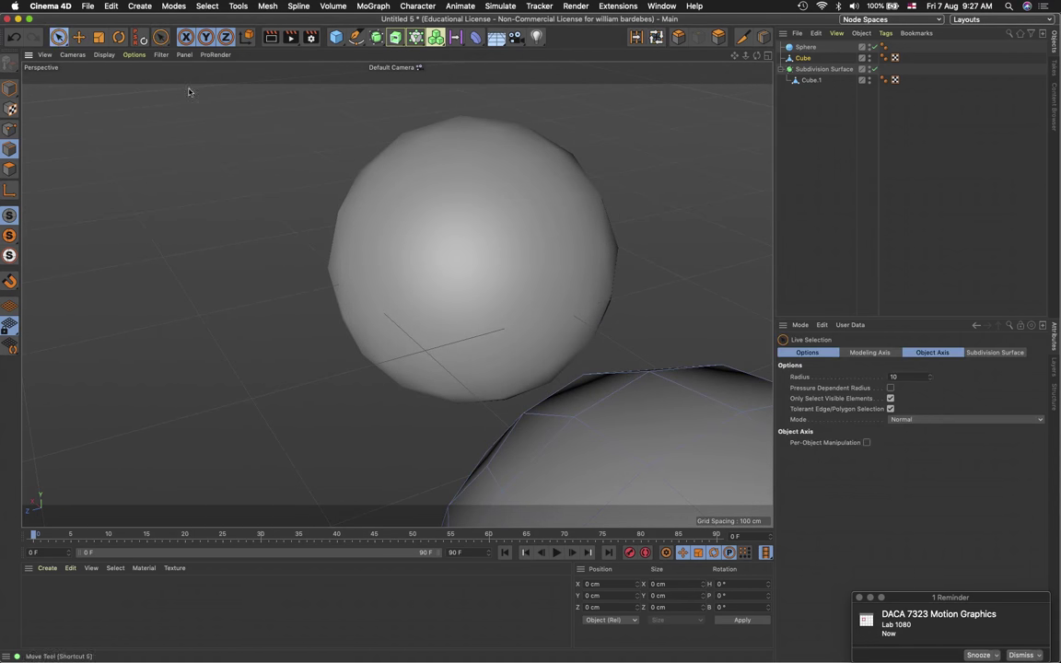
left_click(458, 258)
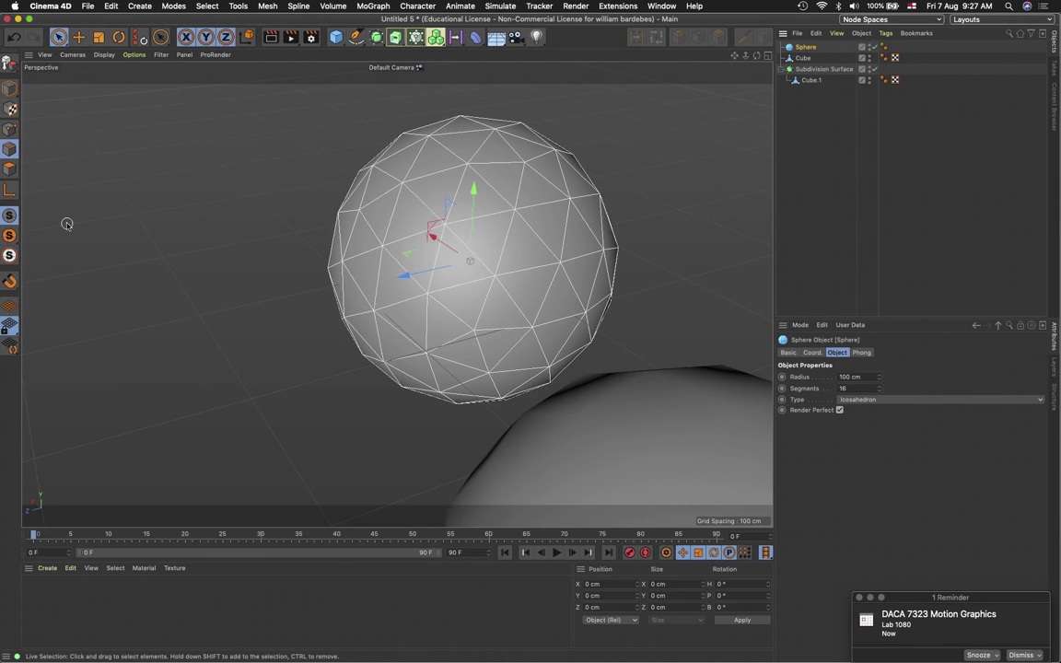
left_click_drag(384, 304, 439, 315, "alt")
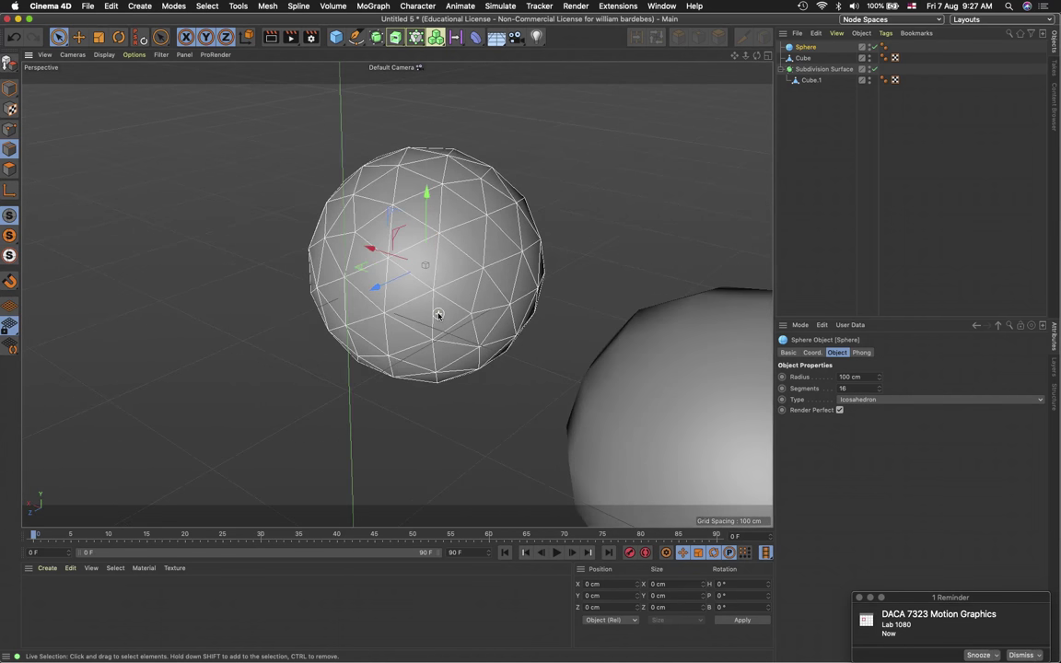
Compare the sphere's mesh with the Tetrahedron and Standard types, and set the type back to Icosahedron
left_click(858, 402)
left_click(868, 426)
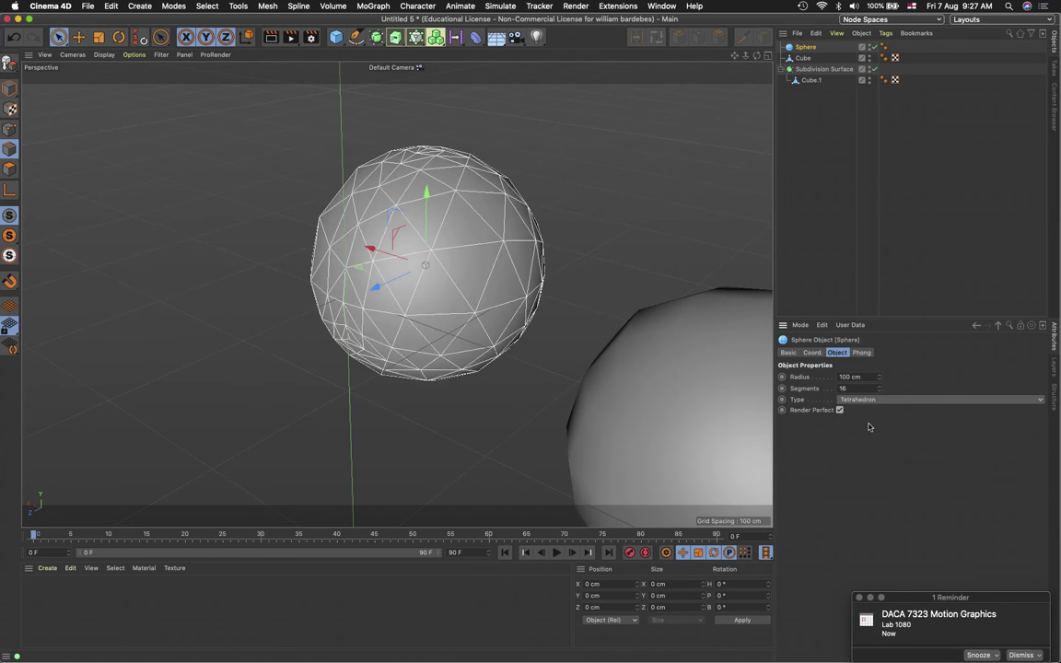
left_click(856, 400)
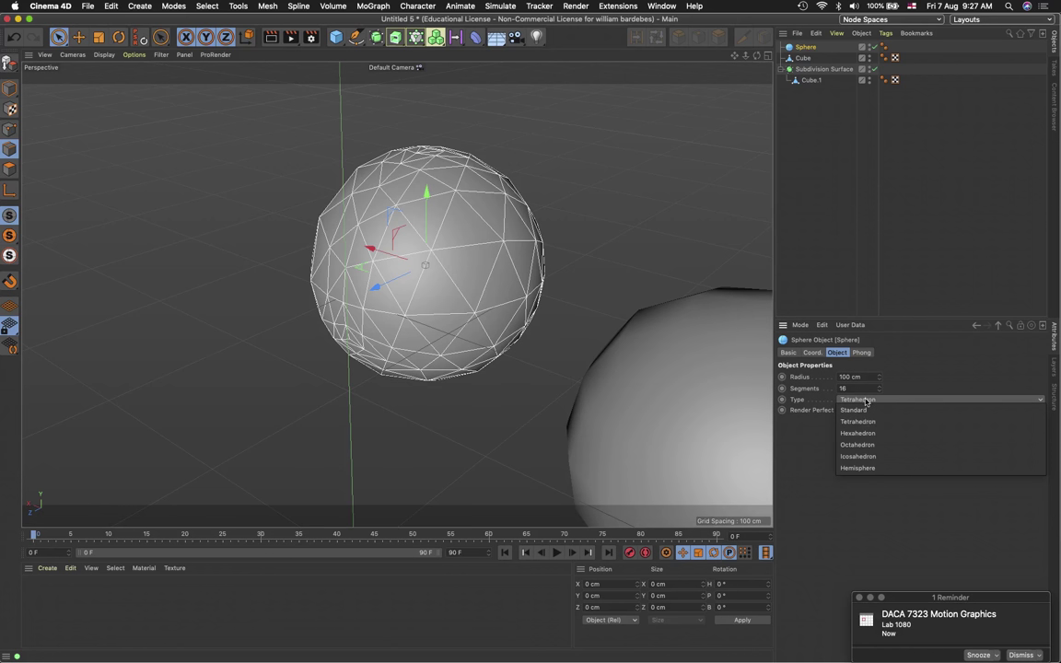
left_click(865, 411)
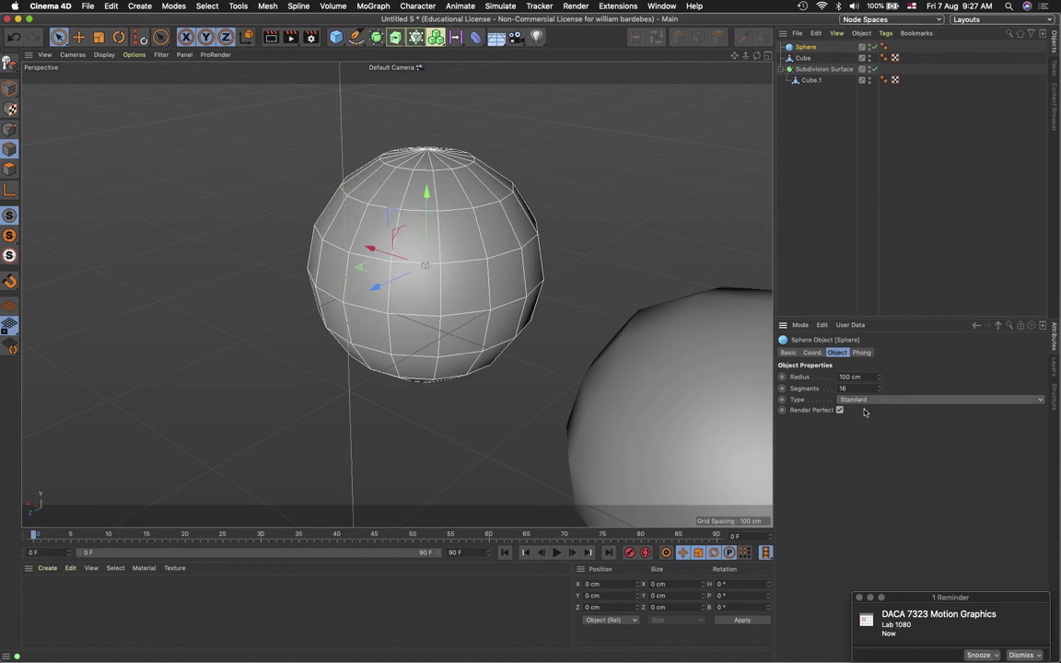
left_click_drag(422, 239, 438, 285, "alt")
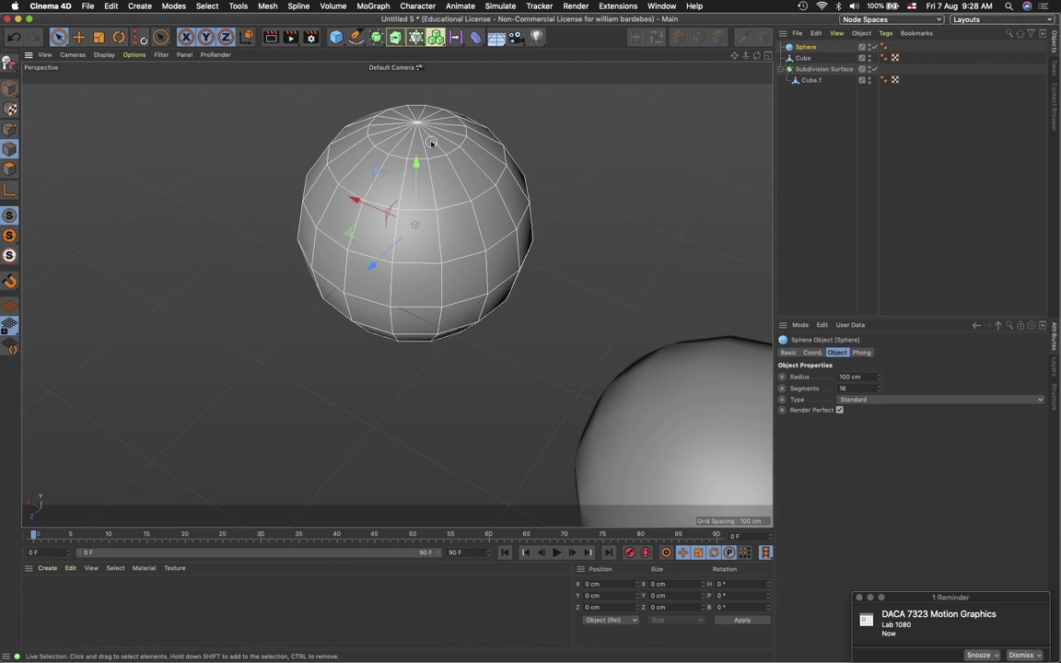
left_click(865, 401)
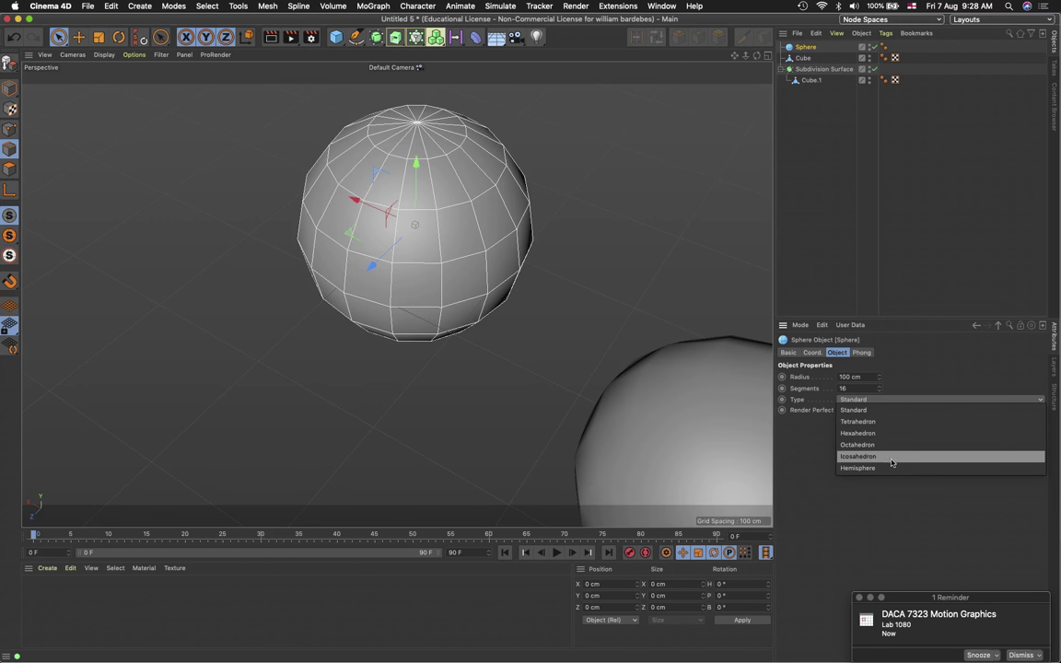
left_click(891, 457)
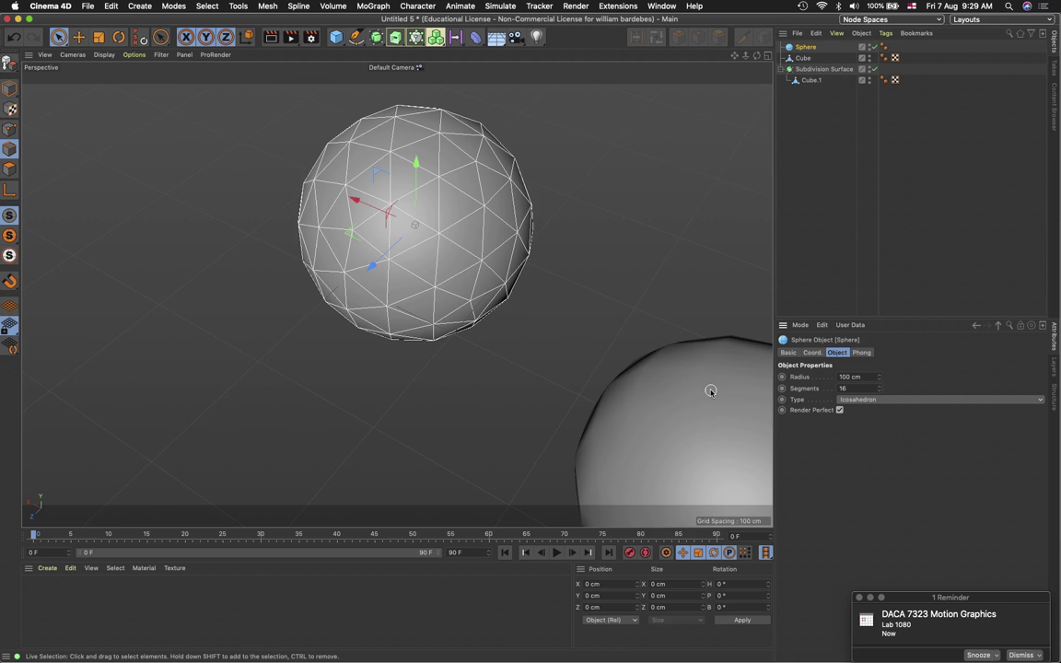
Switch to the open project iso scene interior.c4d and view the armchair and shelving up close
left_click(661, 5)
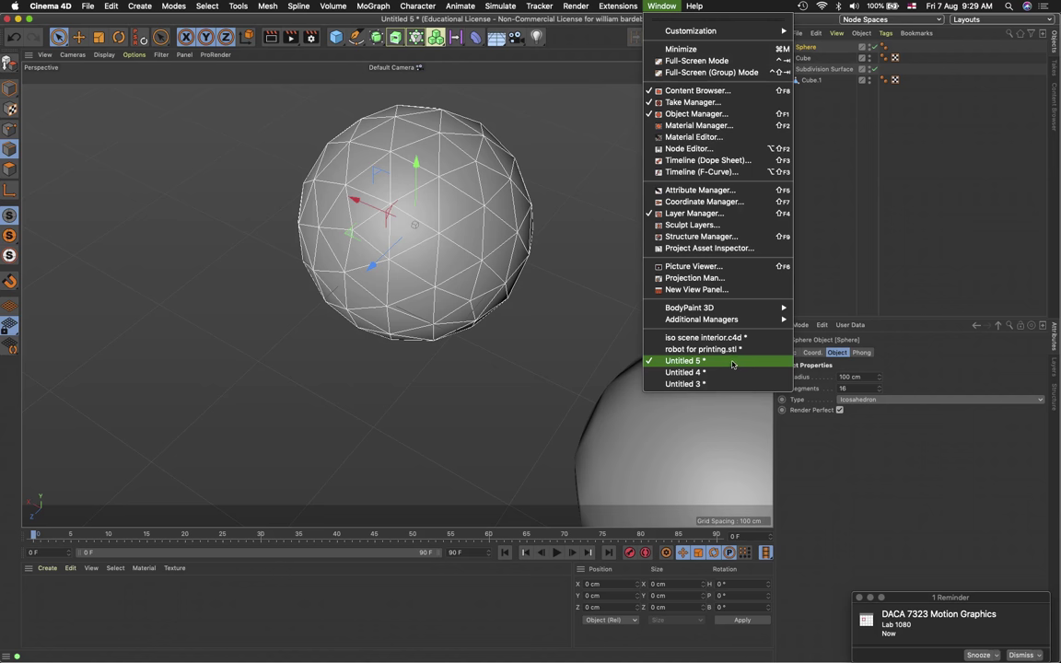
left_click(701, 337)
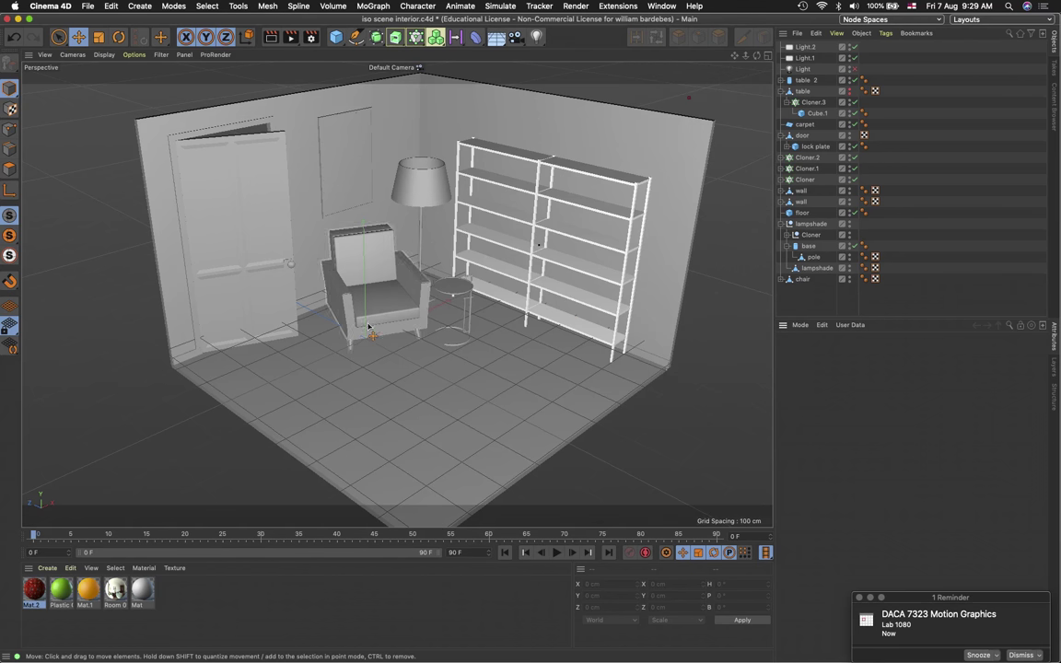
scroll(355, 327, "up", 5)
scroll(355, 330, "down", 4)
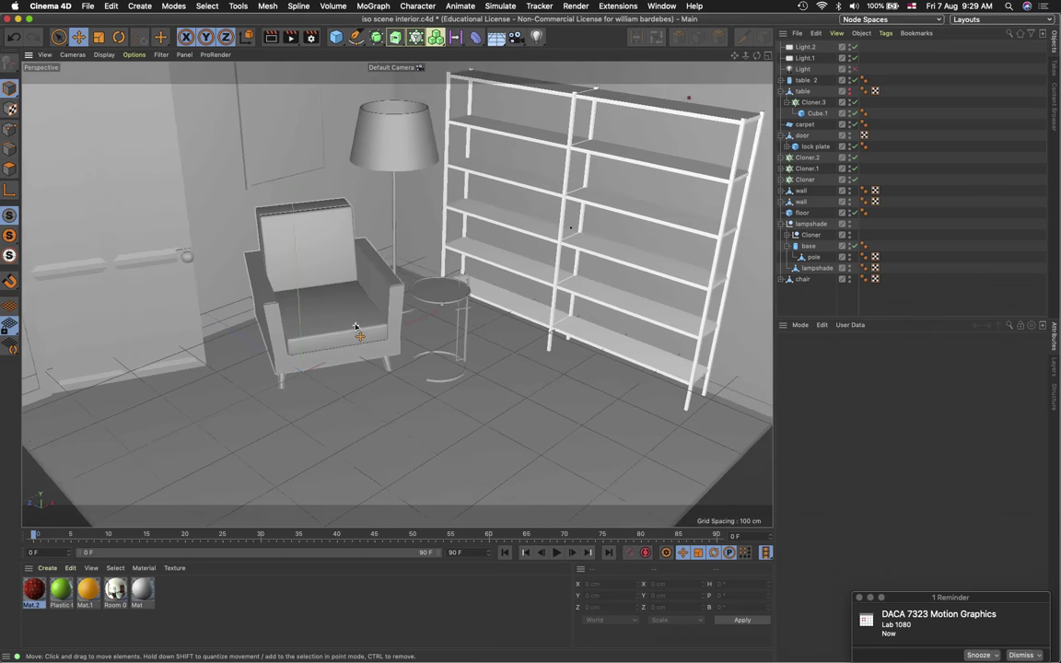
left_click_drag(355, 329, 539, 164, "alt")
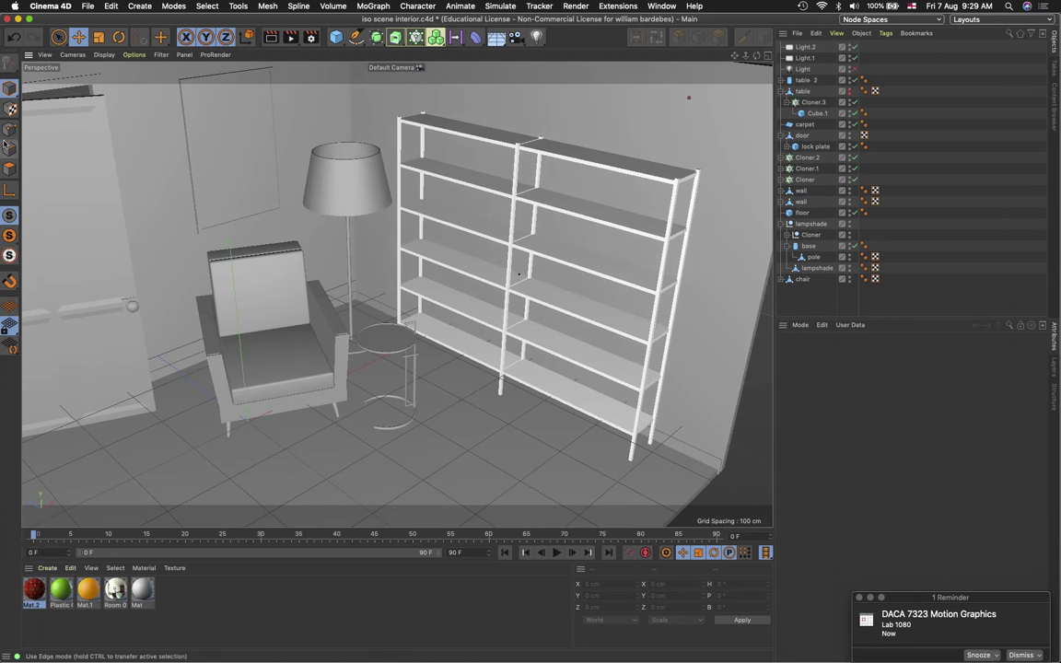
Collapse the door's hierarchy and select the Cloner.2 object that builds one section of the bookshelf
left_click(58, 42)
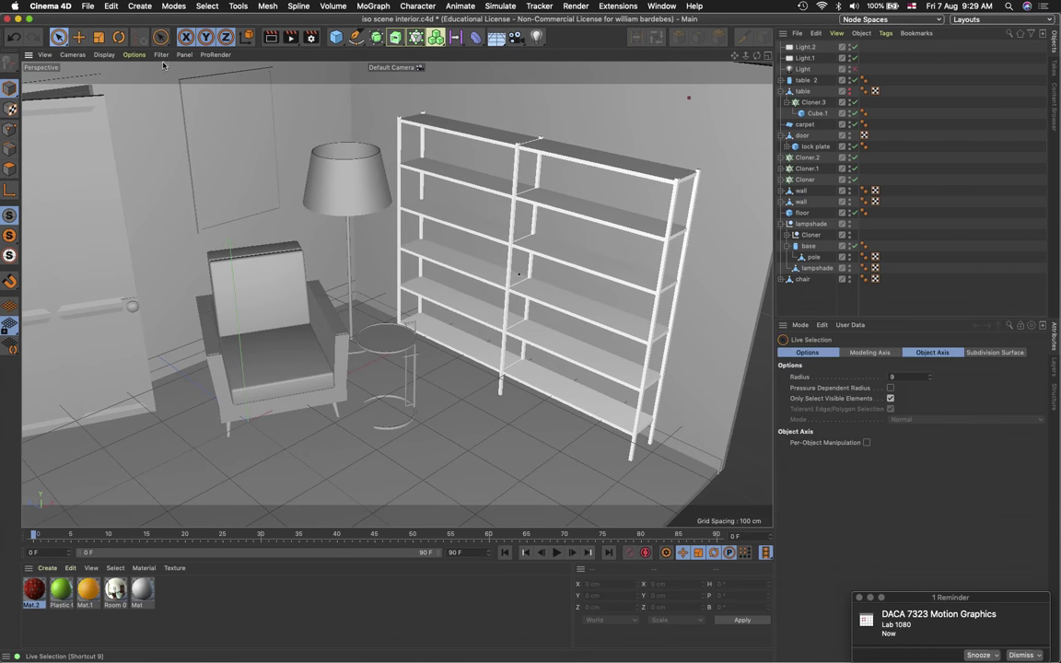
left_click_drag(509, 144, 564, 157)
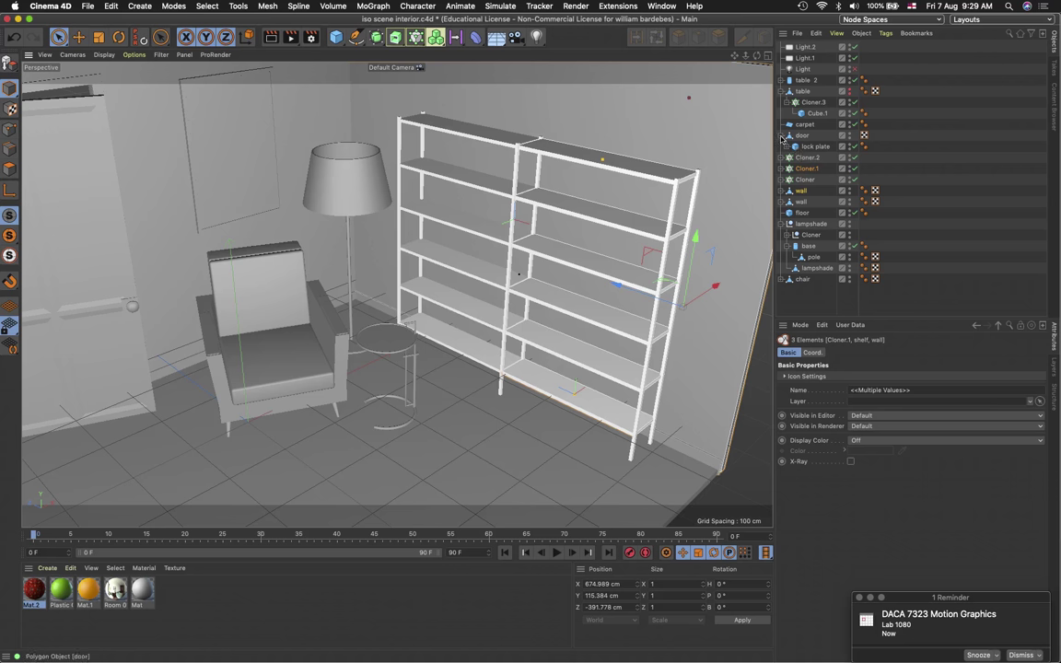
left_click_drag(803, 148, 804, 157)
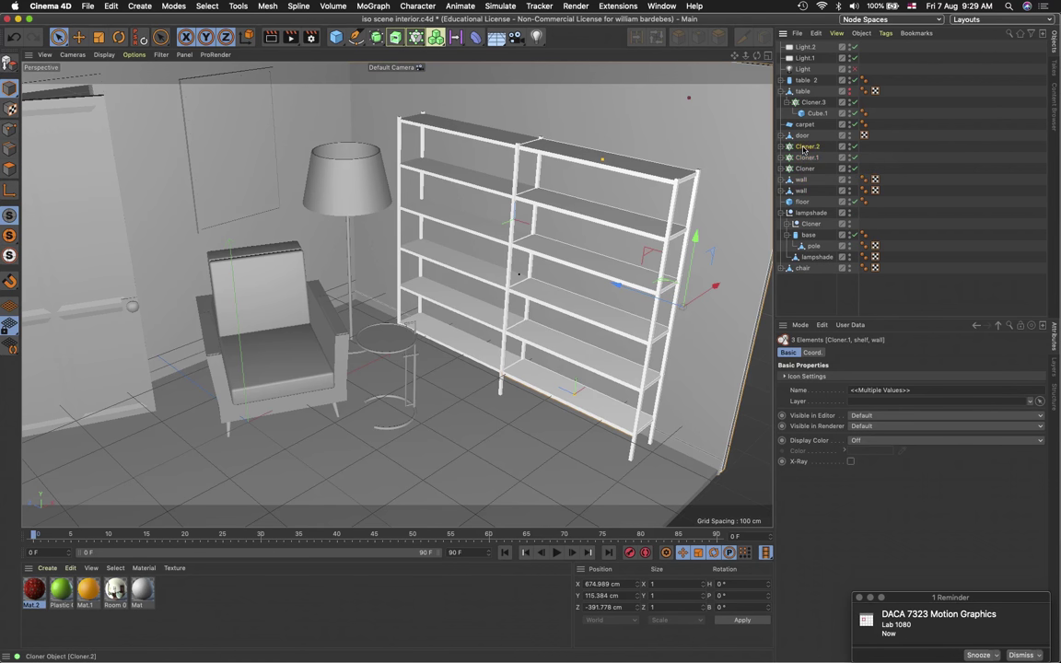
left_click(807, 146)
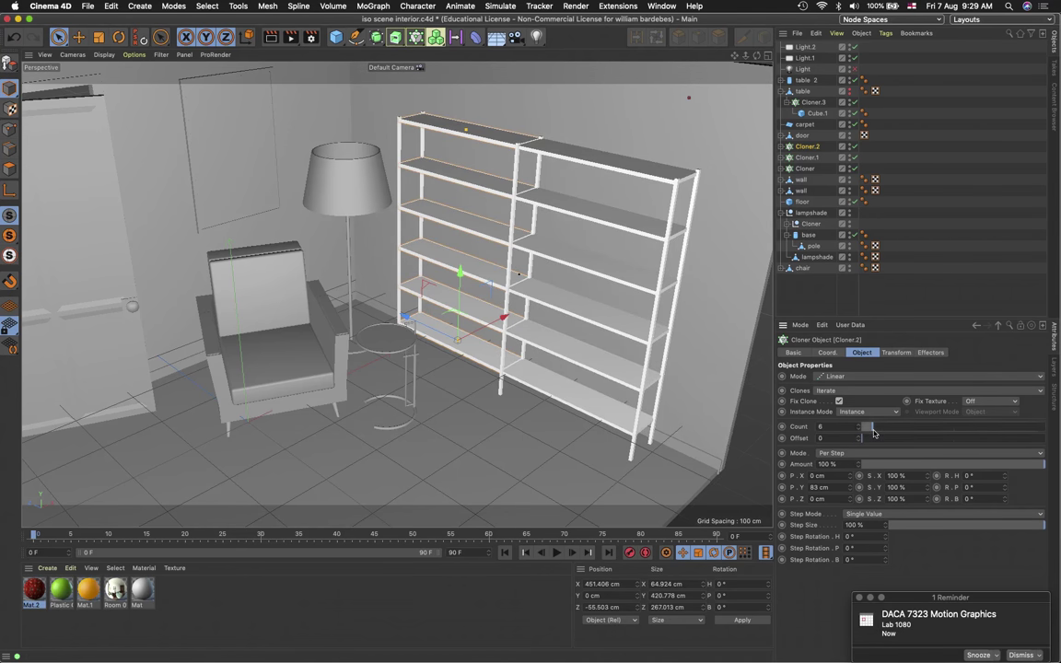
Try raising the clone count of Cloner.2 to 46, and undo the change
left_click_drag(873, 432, 946, 428)
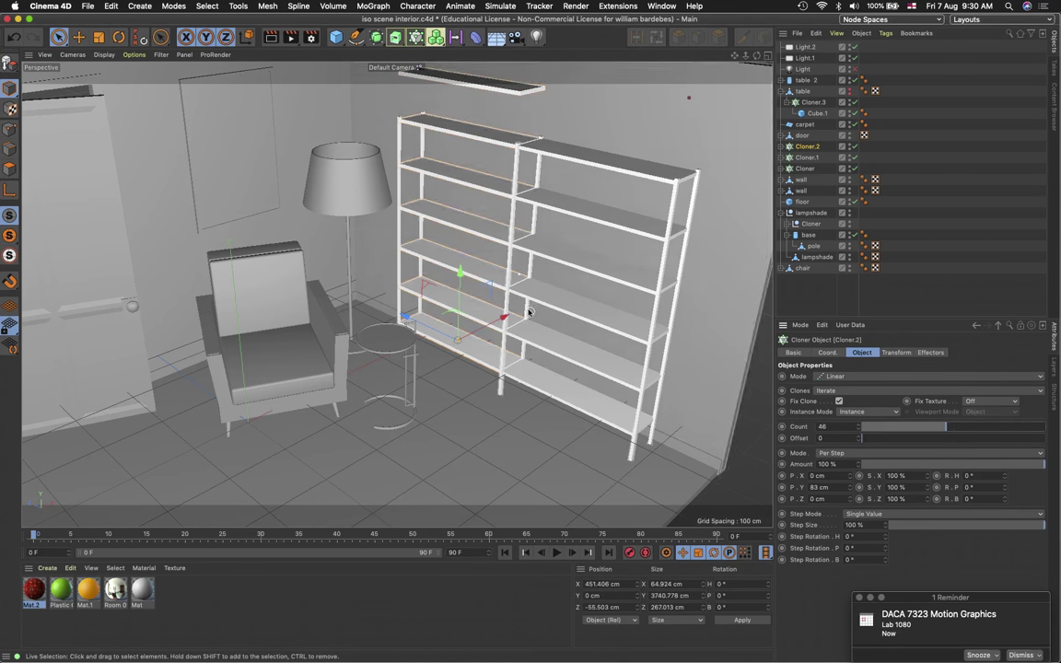
scroll(528, 314, "down", 10)
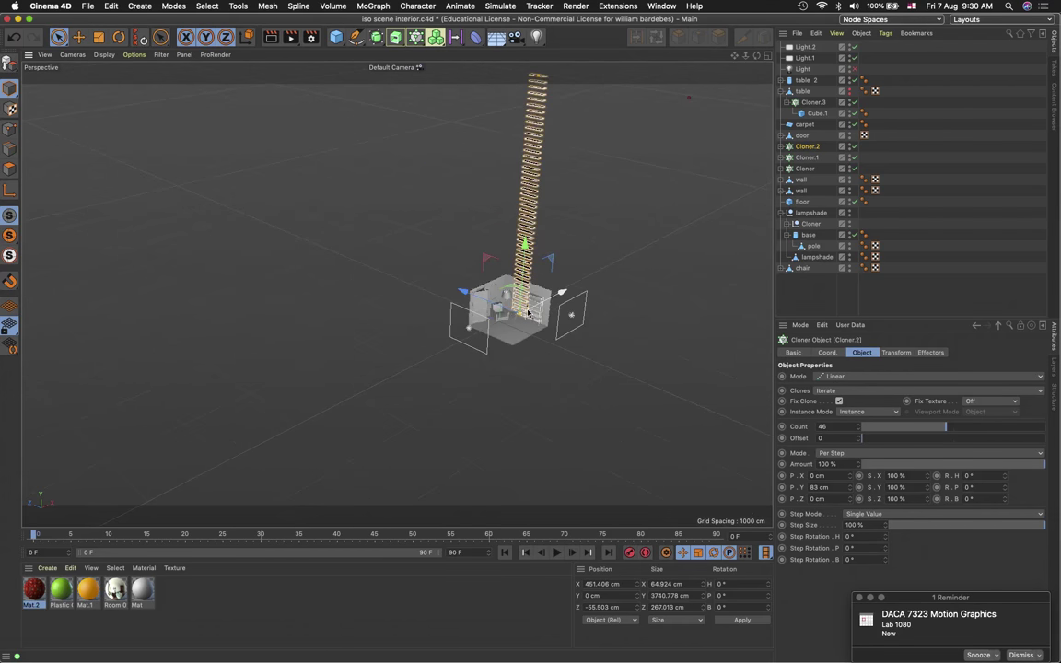
scroll(529, 313, "down", 4)
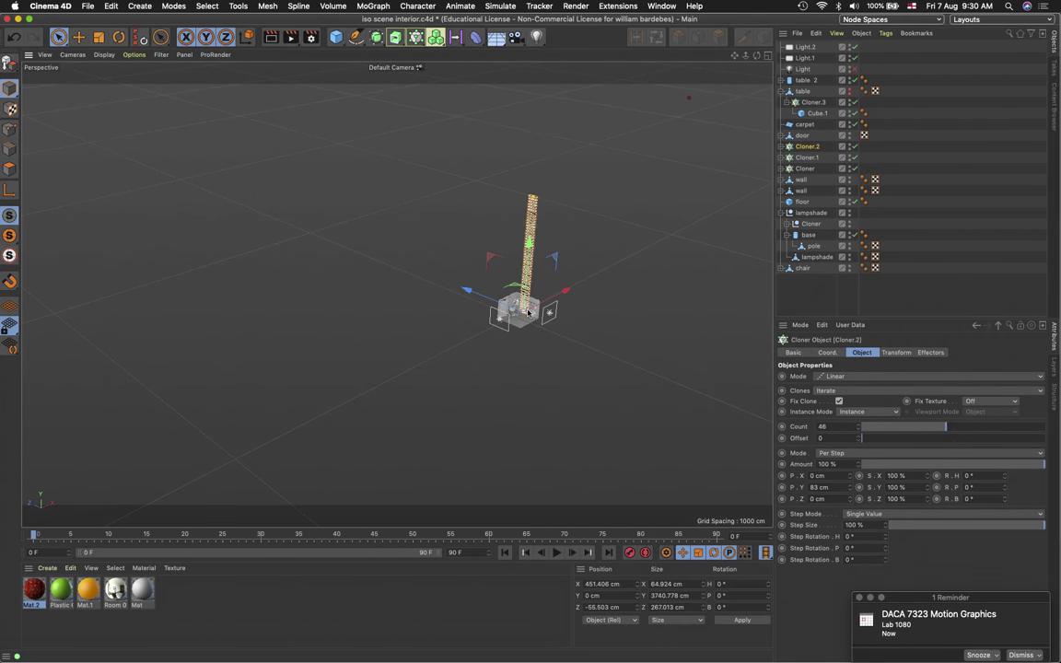
key("super+z")
scroll(528, 314, "up", 6)
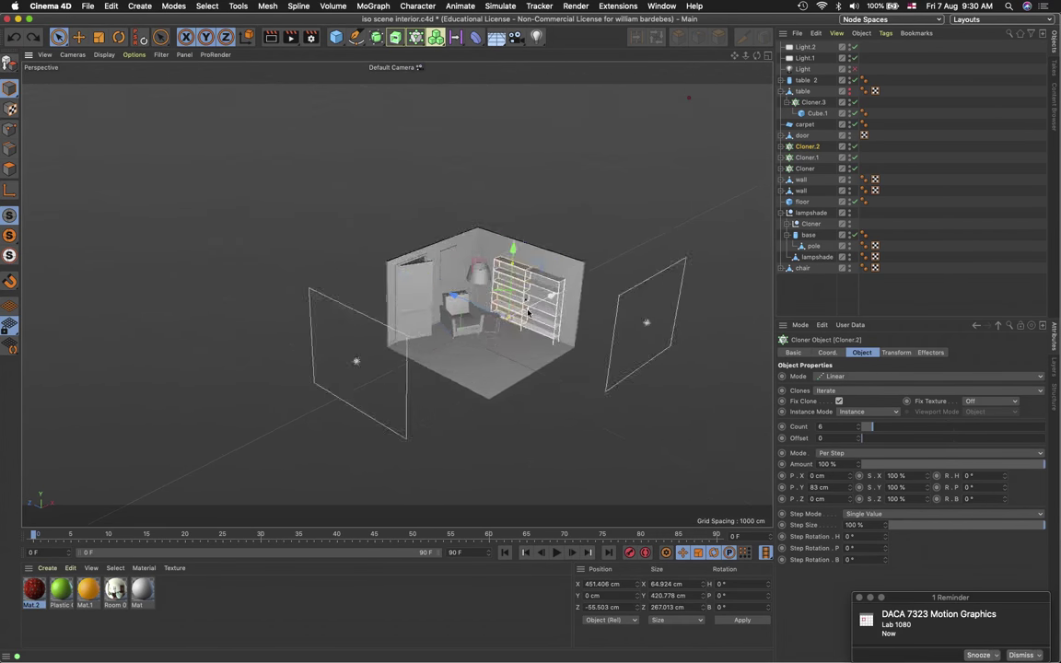
scroll(529, 314, "up", 10)
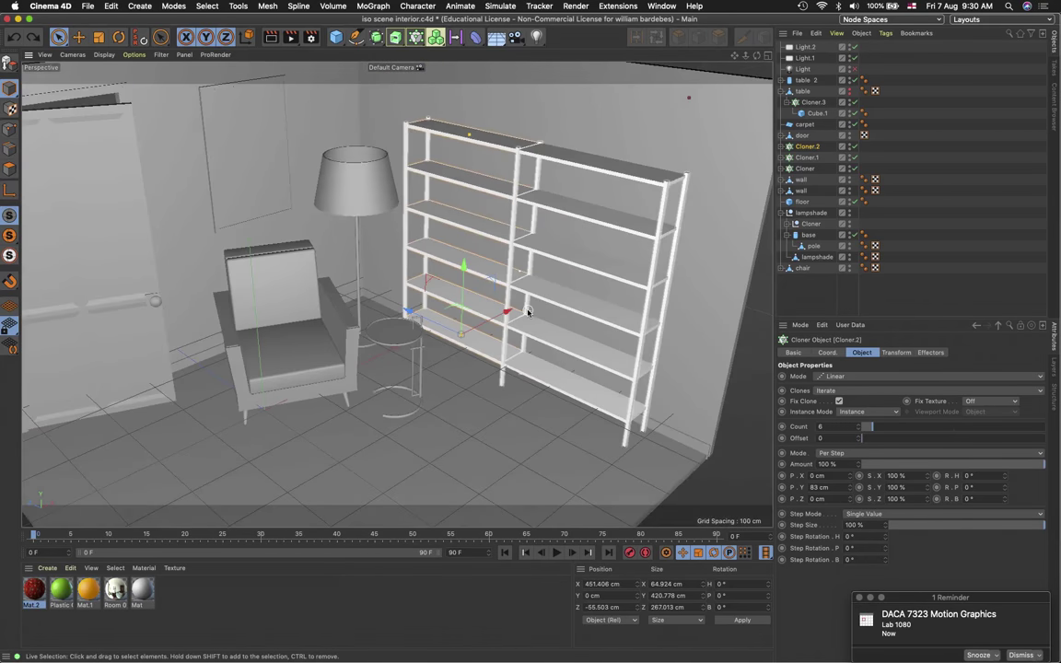
Inspect the objects that build the table and shelves: Cube.1, the shelf inside Cloner.2, and Cloner.1
left_click(814, 116)
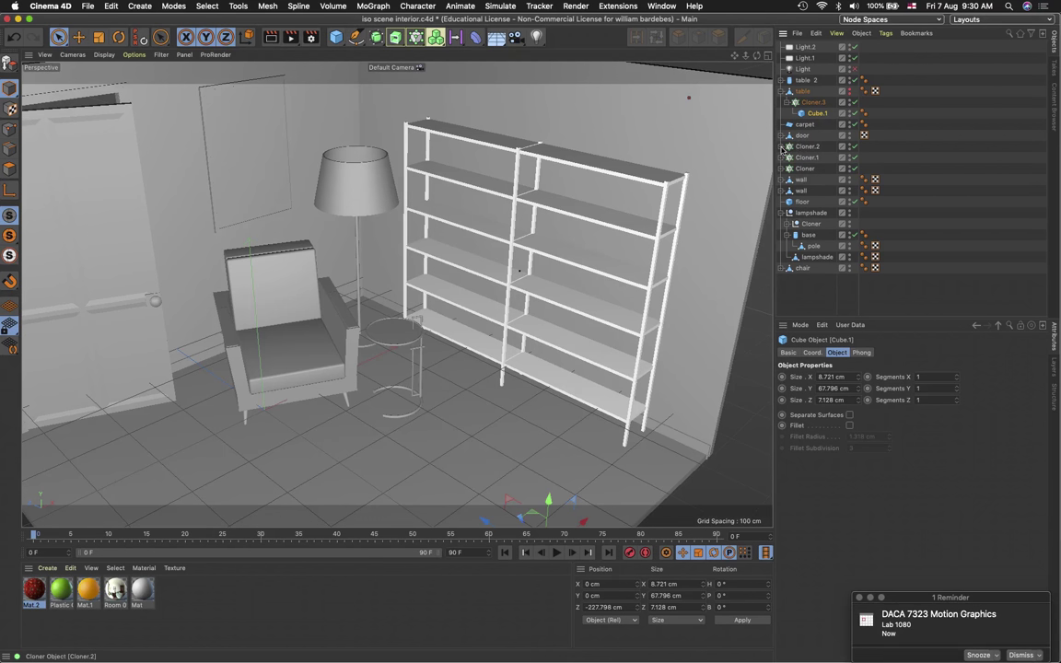
left_click(782, 147)
left_click(809, 159)
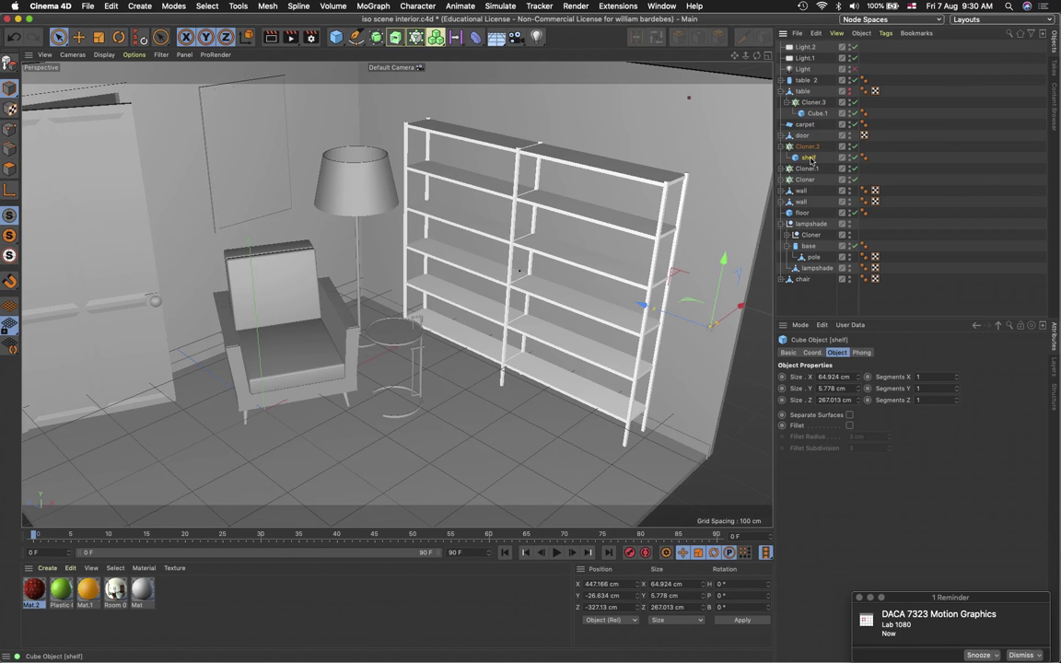
left_click(807, 169)
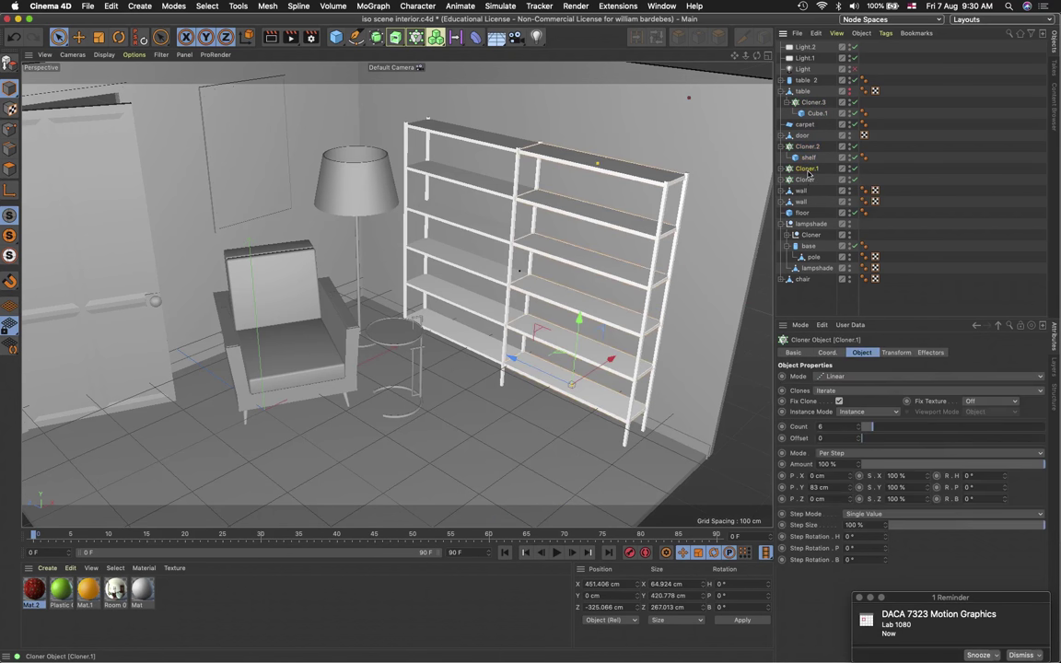
Group Cloner, Cloner.1 and Cloner.2 under one null and rename it bookshelf
left_click(807, 181)
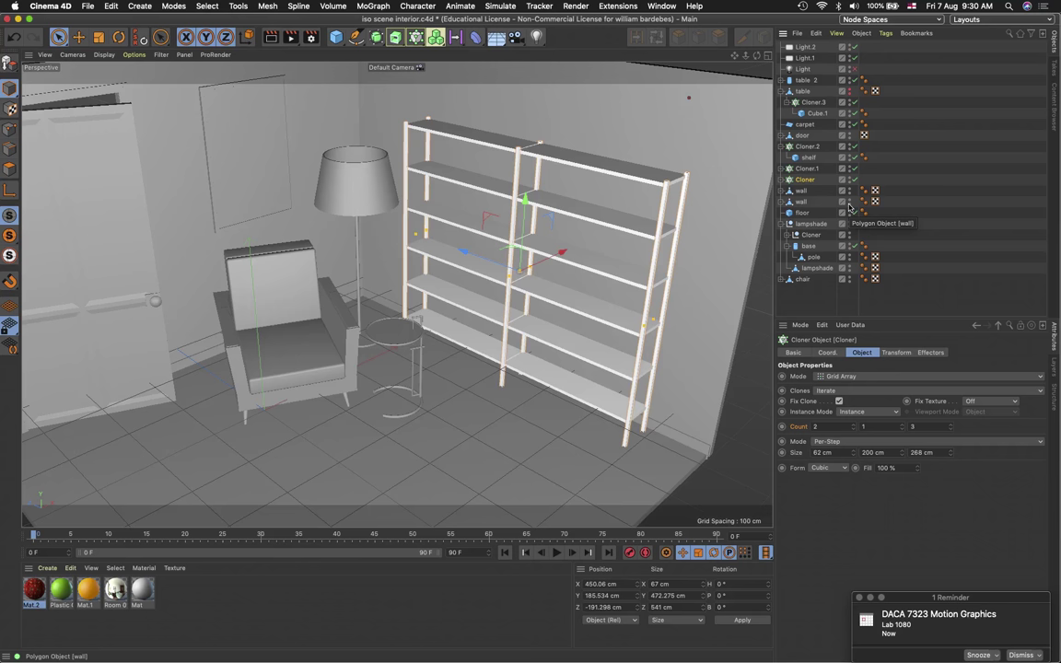
left_click(807, 170, "shift")
left_click(809, 148, "shift")
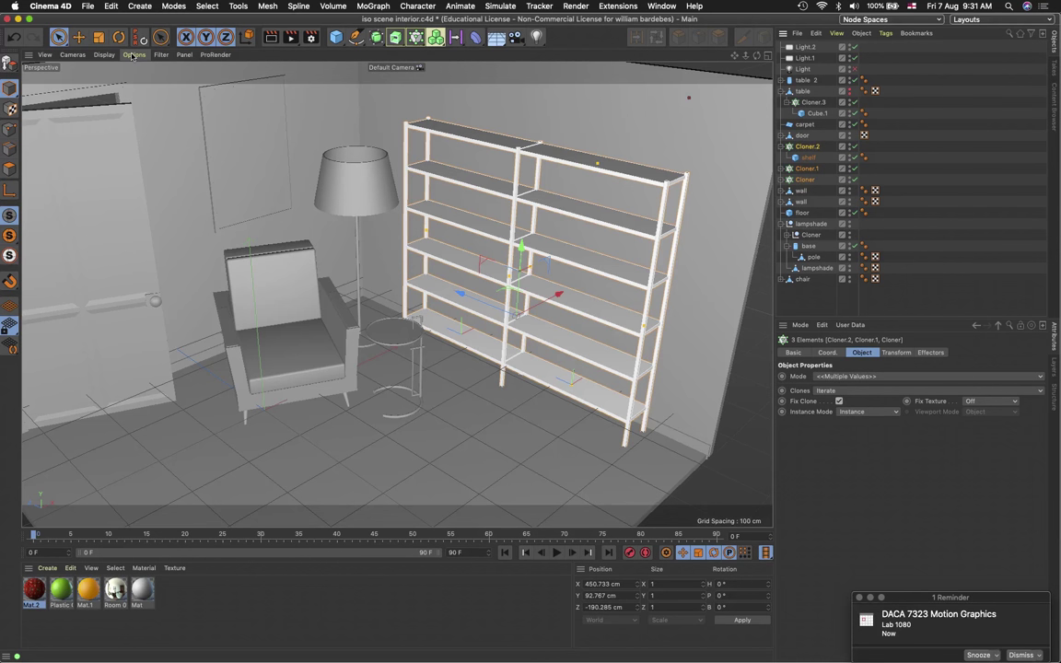
key("alt+g")
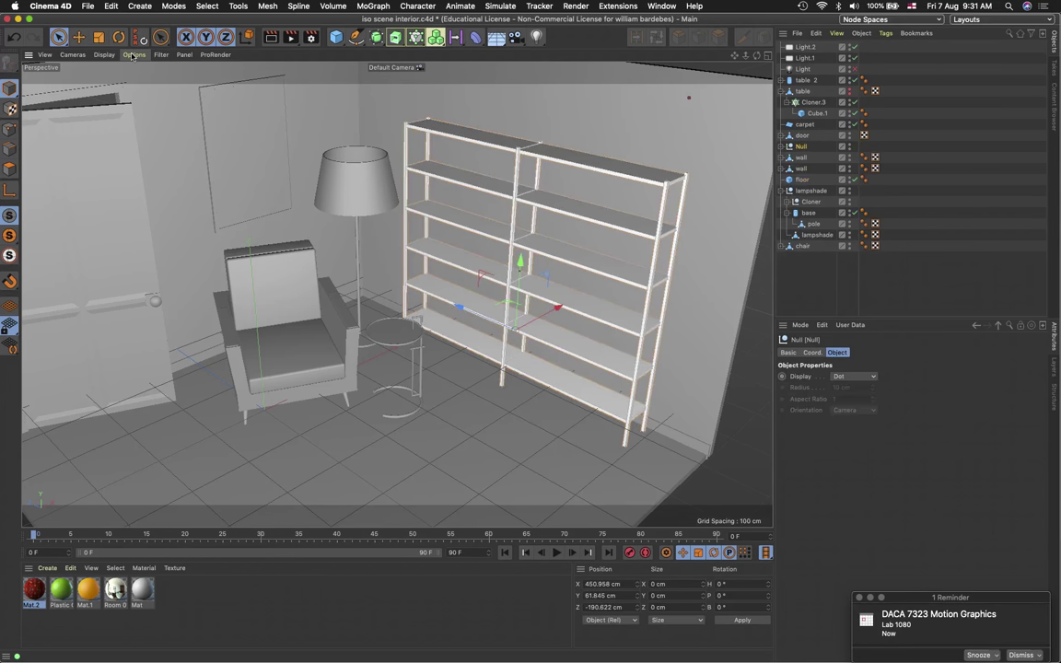
double_click(803, 147)
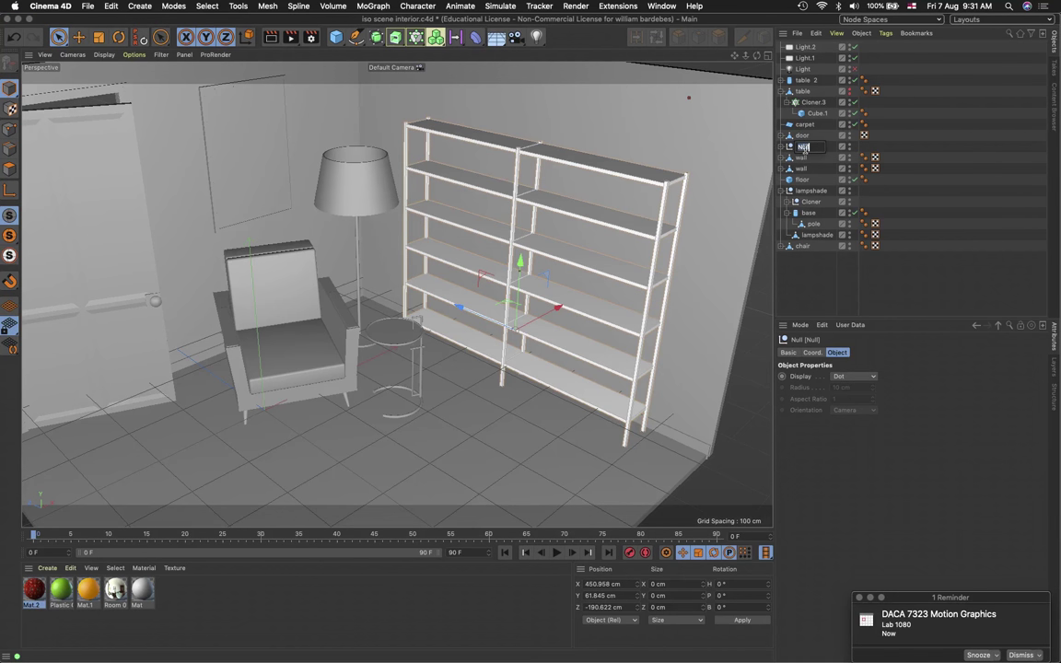
type("bookshelf")
key("Return")
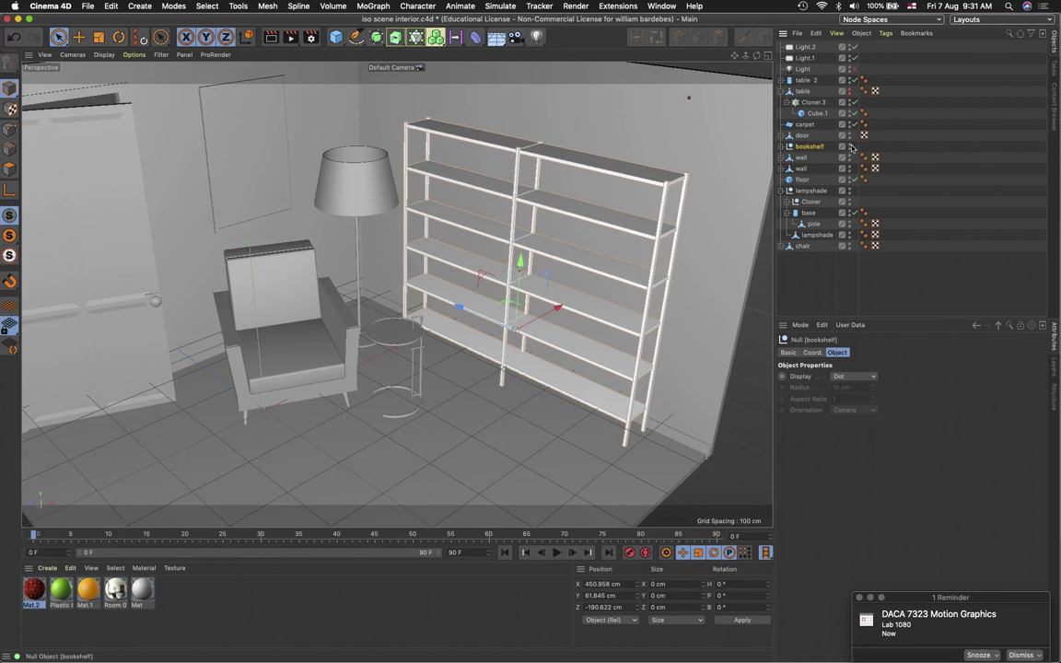
Deselect everything, hide the bookshelf group in the viewport and show it again
left_click(768, 135)
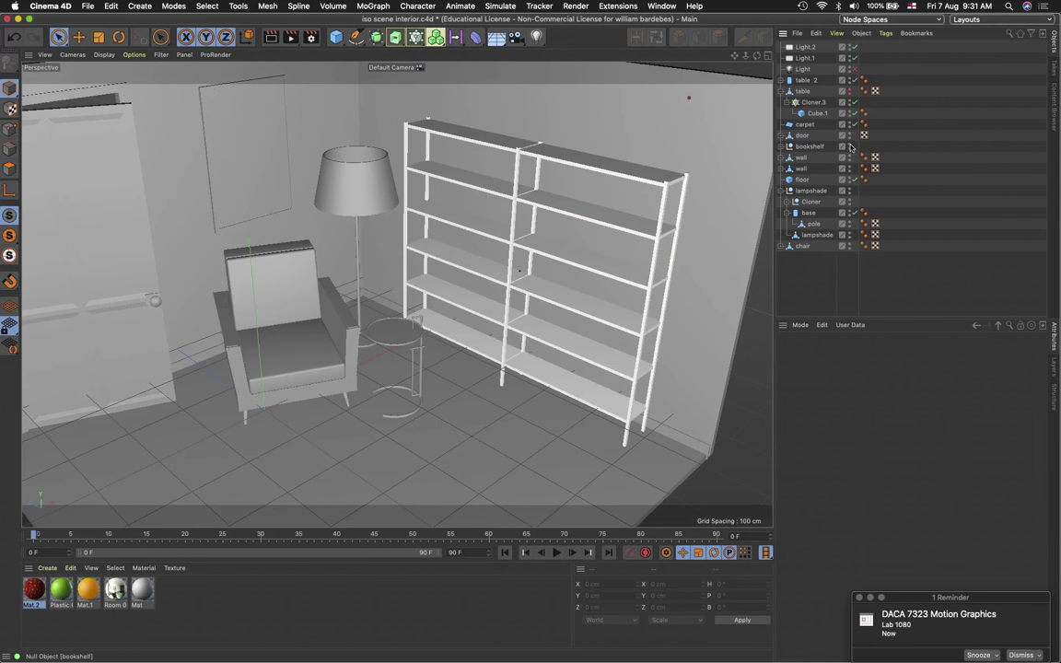
left_click(849, 146)
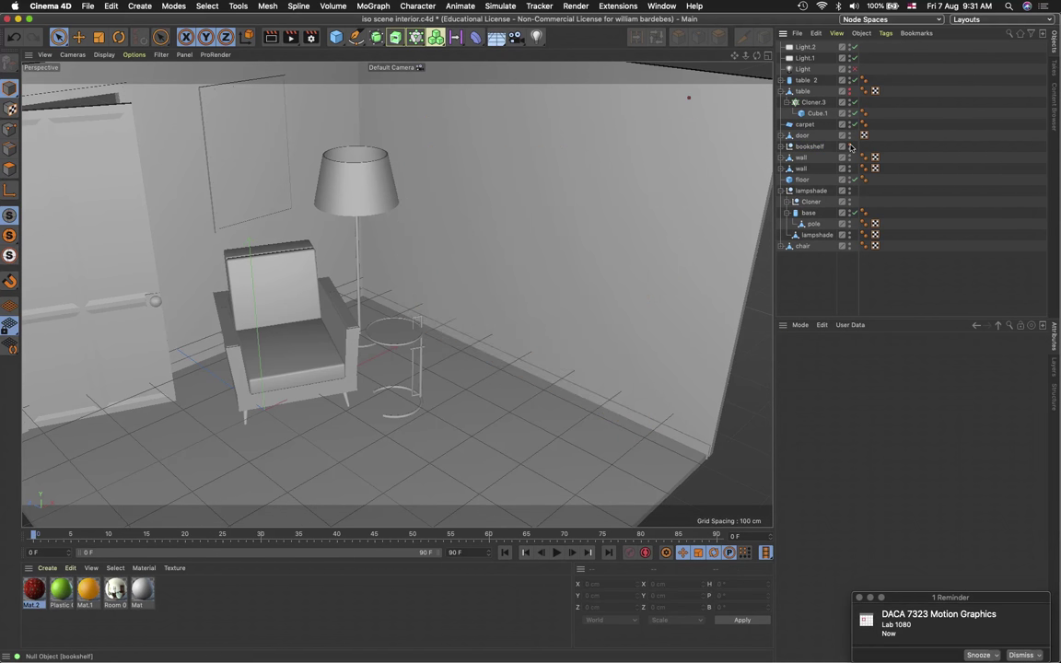
left_click(849, 145)
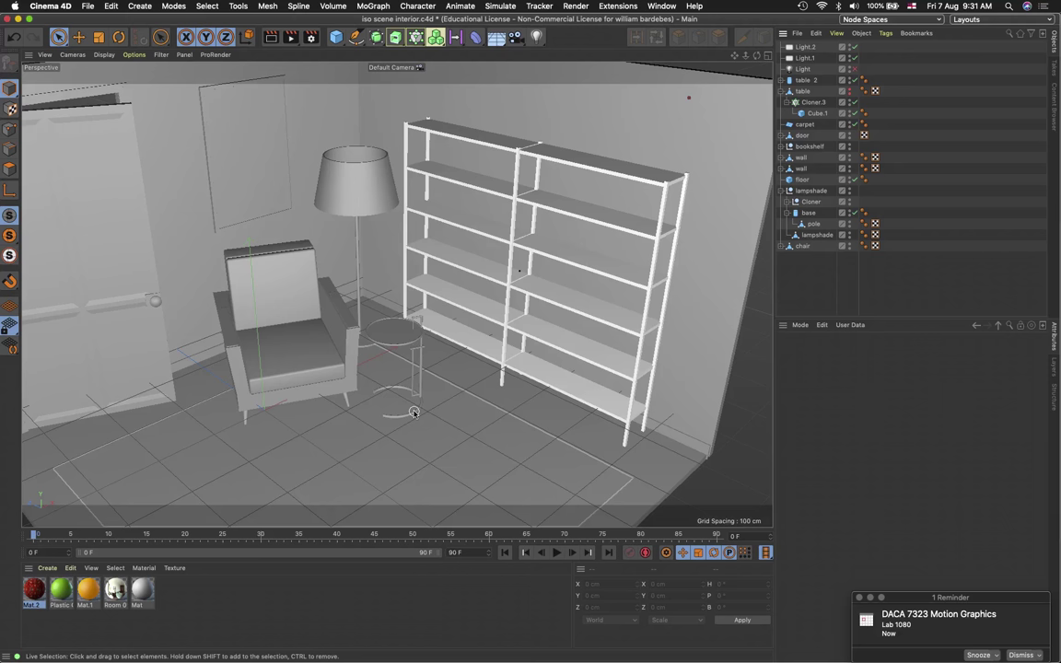
View the round side table up close, and switch to Chrome to view the reference photo of the adjustable table
scroll(414, 411, "up", 10)
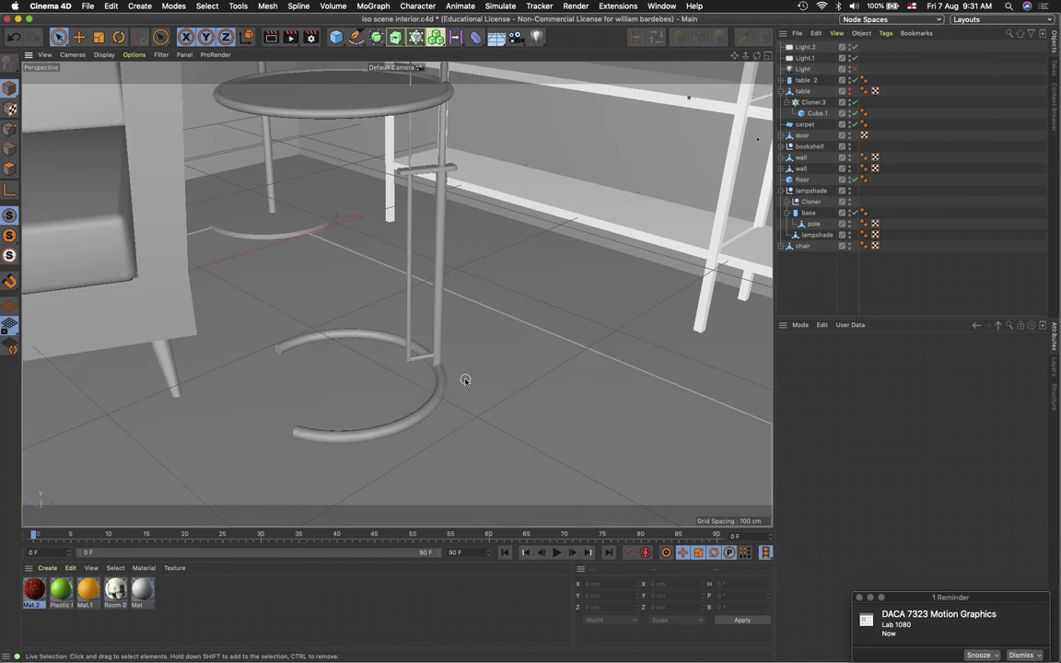
mouse_move(464, 378)
left_mouse_down("alt")
mouse_move(382, 357)
mouse_move(334, 360)
mouse_move(497, 348)
mouse_move(466, 397)
left_mouse_up("alt")
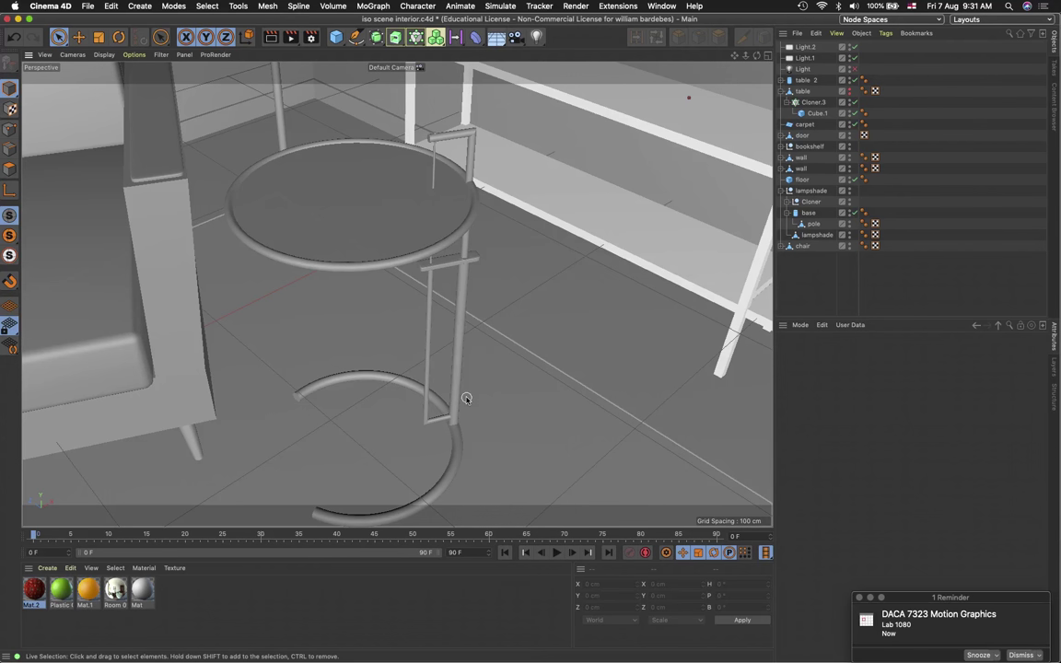
key("super+Tab")
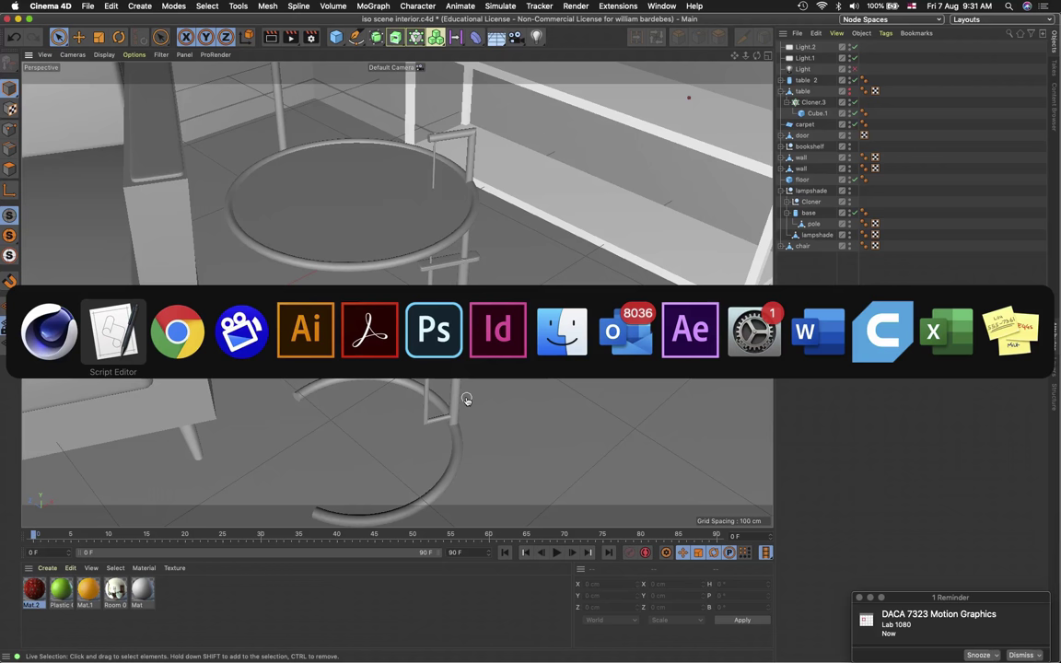
key("super+Tab")
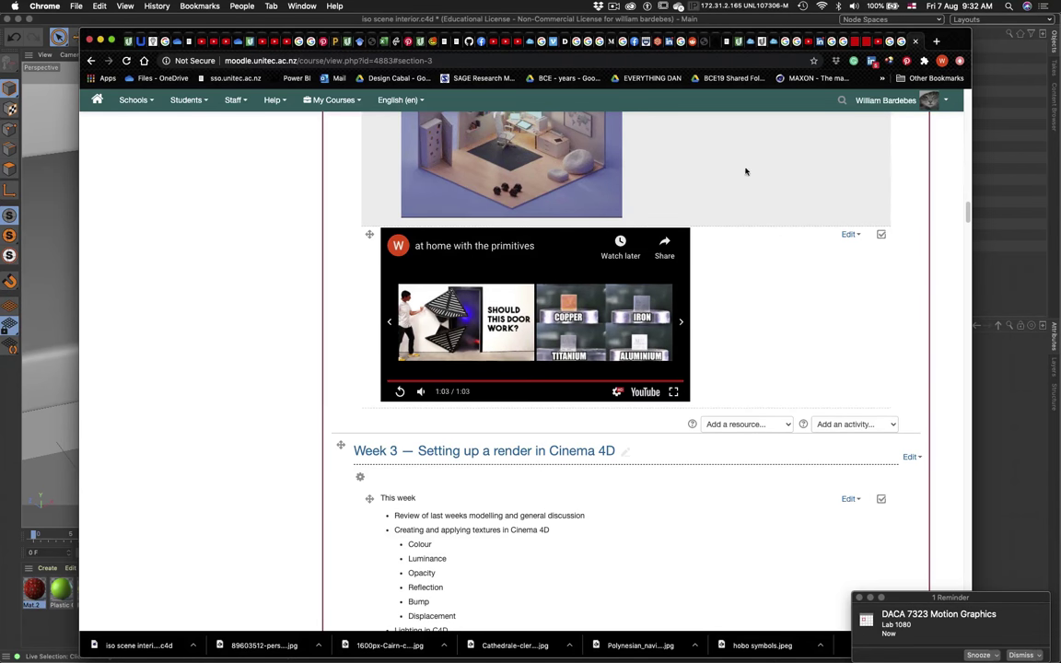
left_click(871, 43)
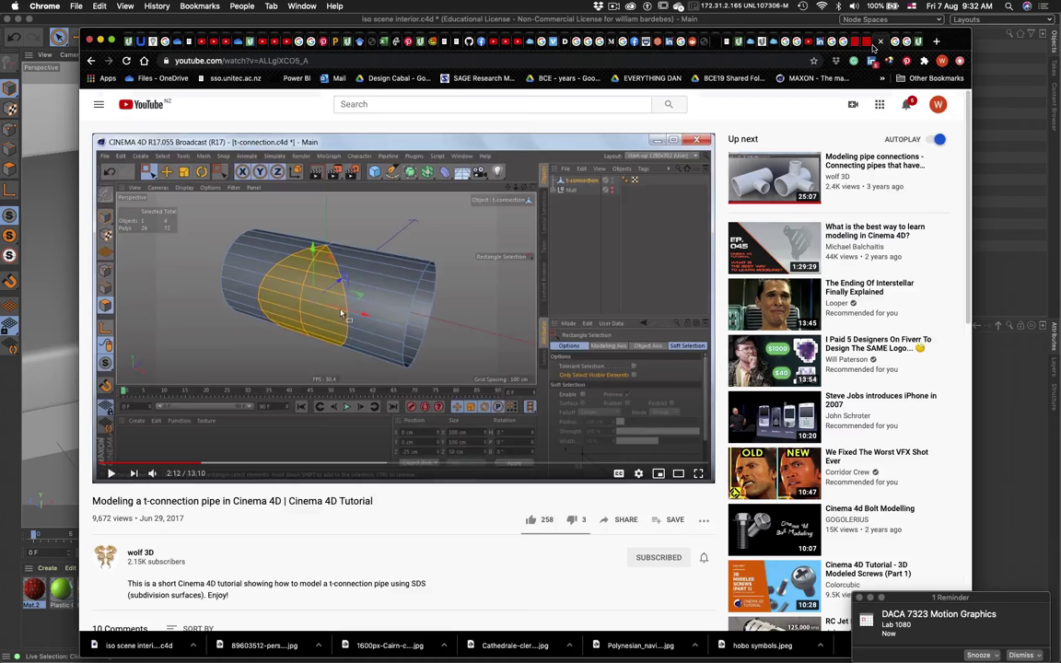
left_click(865, 42)
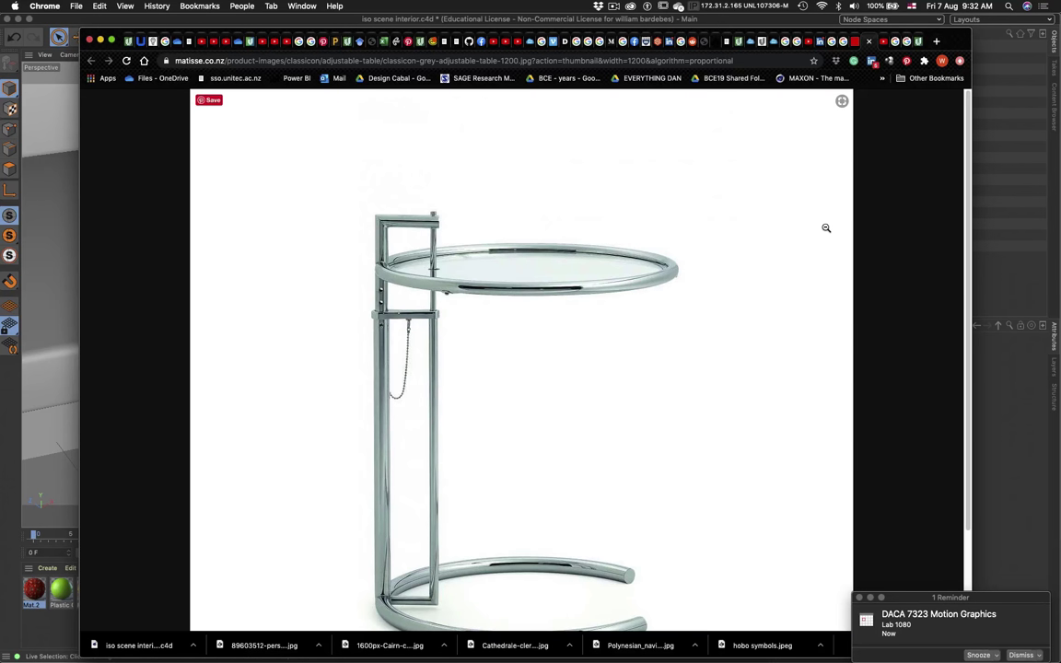
Switch back to Cinema 4D, render a close view of the armchair in the viewport, and clear the render
key("super+Tab")
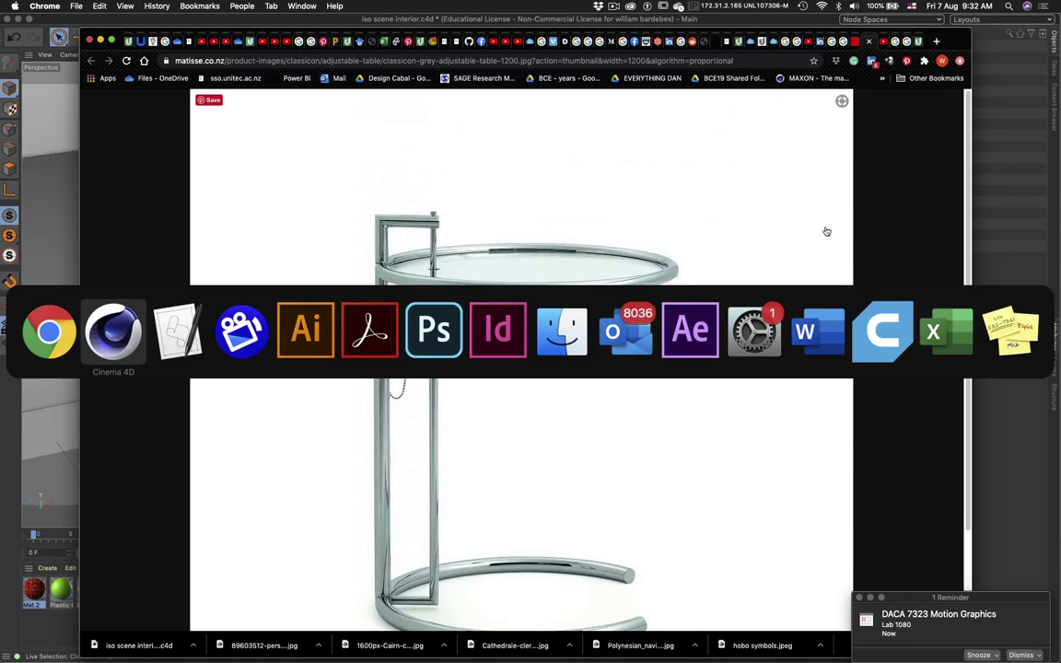
scroll(483, 198, "down", 10)
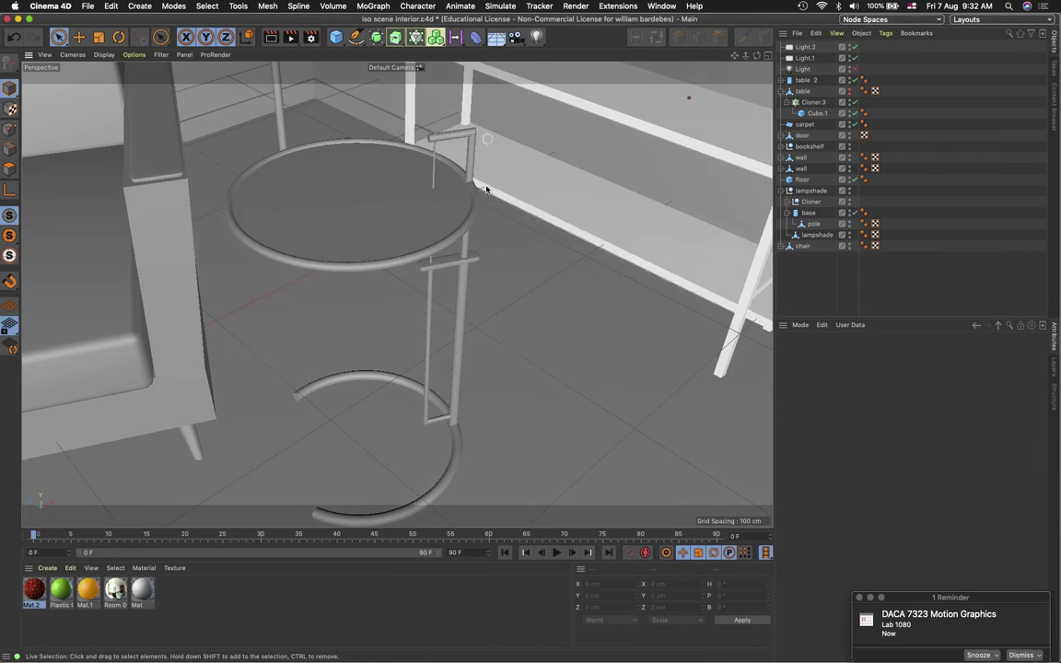
left_click_drag(483, 201, 485, 204, "alt")
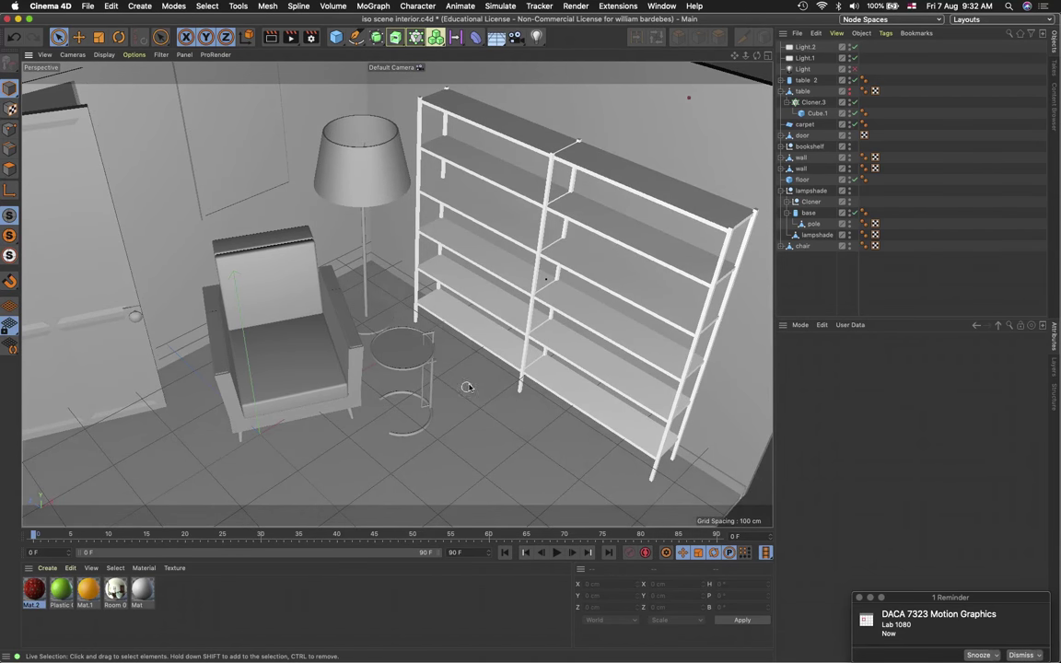
left_click_drag(382, 387, 377, 390, "alt")
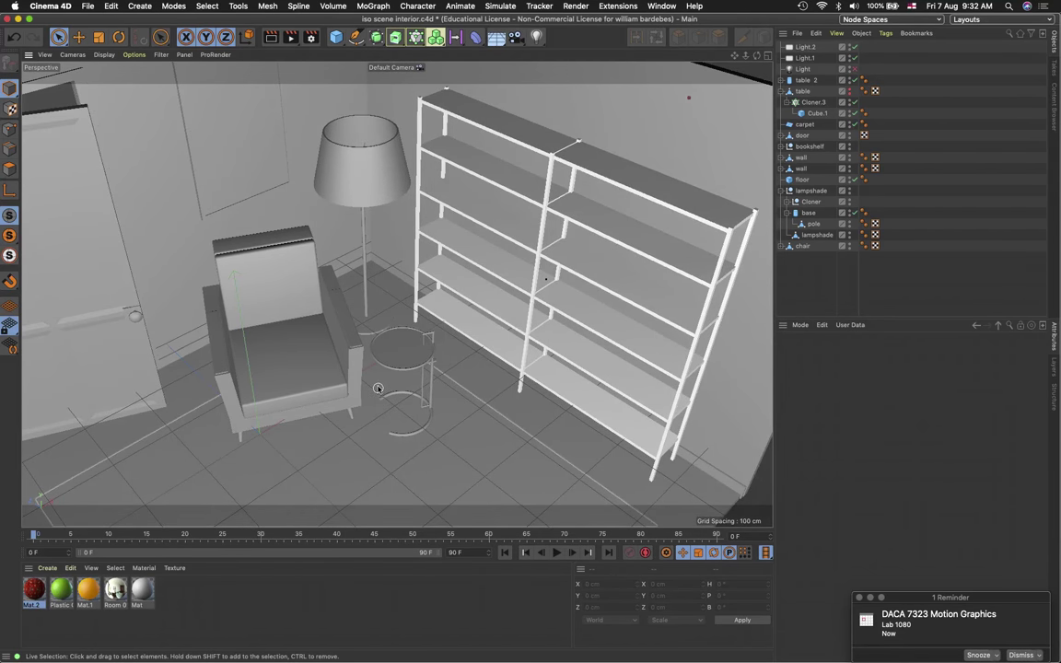
scroll(377, 387, "up", 5)
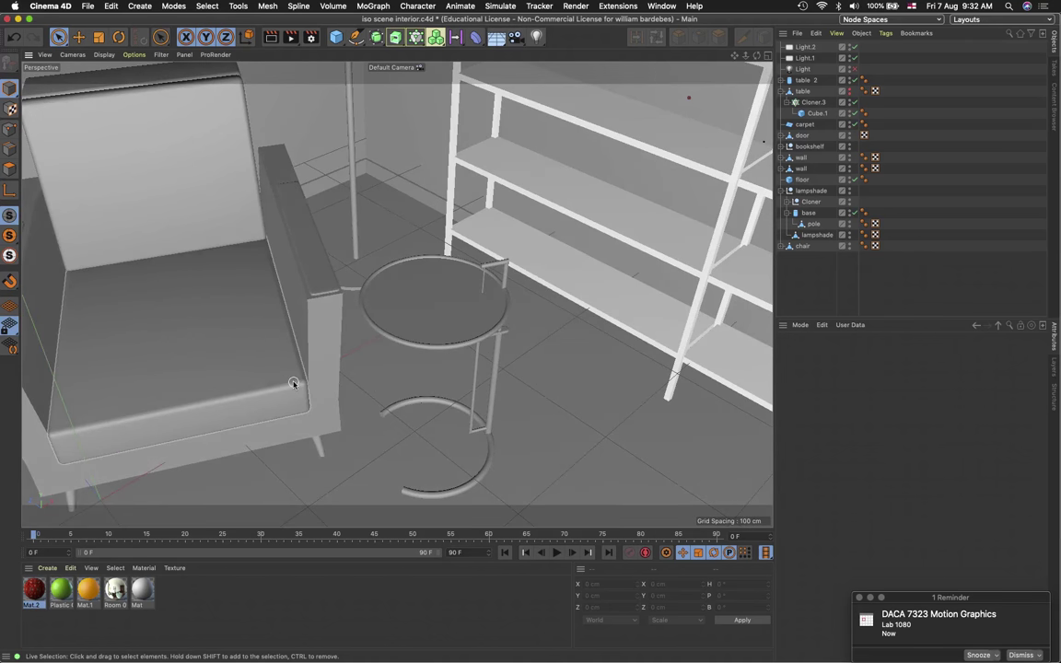
left_click_drag(294, 383, 303, 339, "alt")
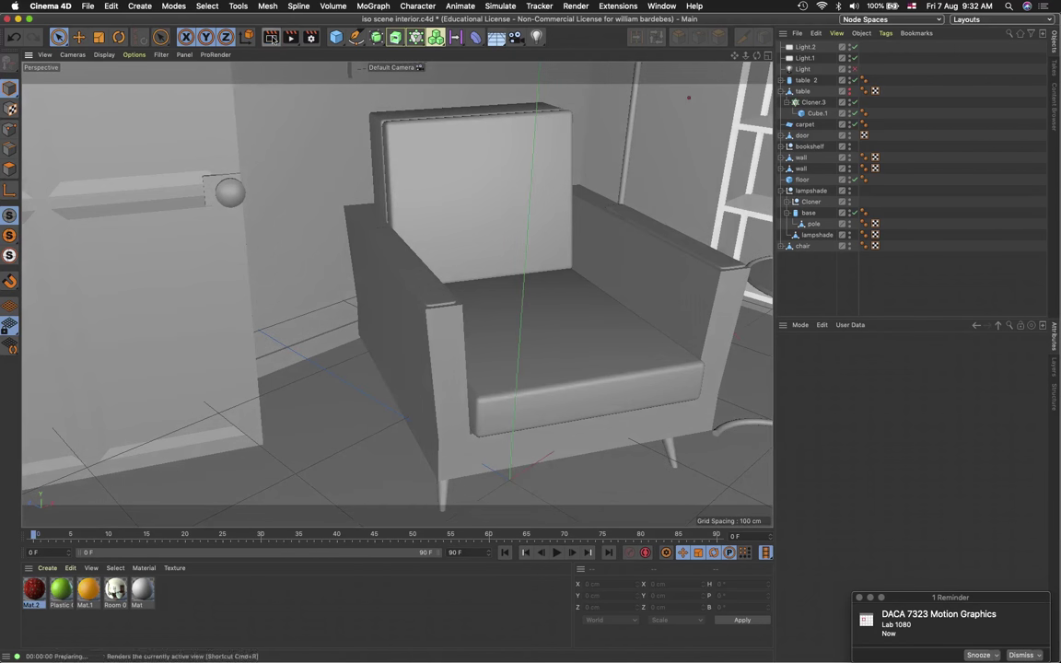
left_click(271, 37)
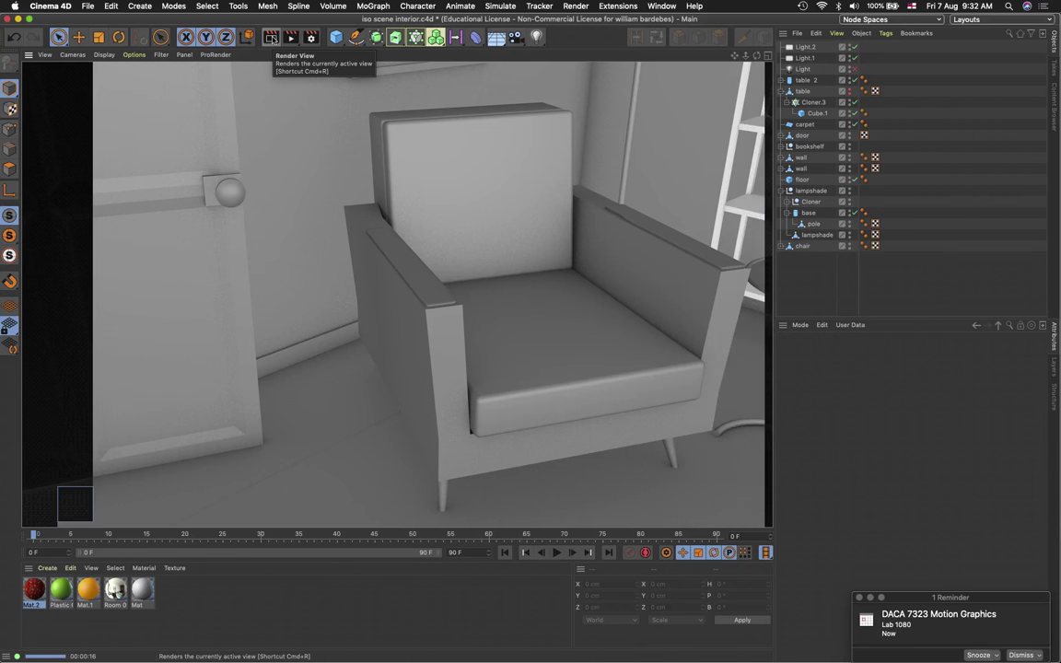
left_click(206, 174)
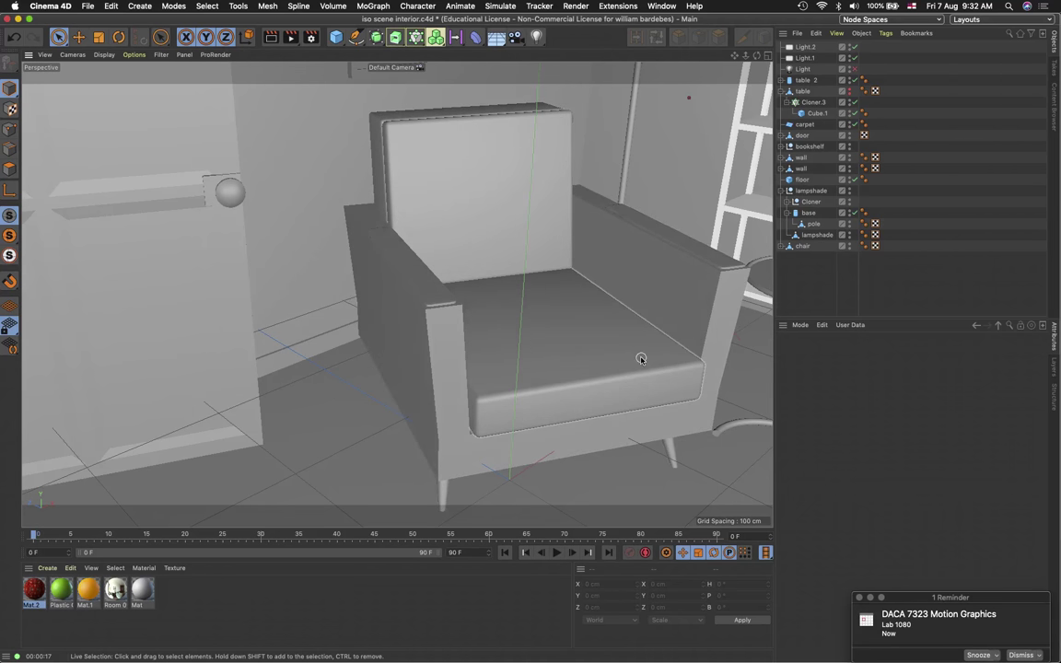
Examine the mitred corners of the side table's tubing up close and compare them with the reference photo in Chrome
left_click_drag(637, 357, 595, 377, "alt")
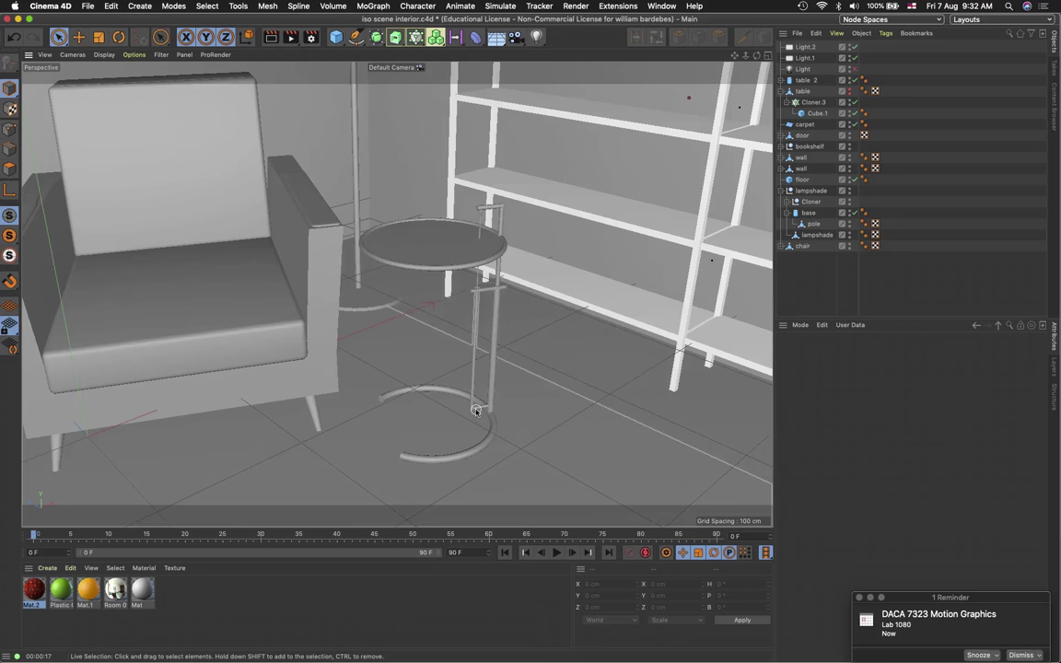
scroll(475, 409, "up", 10)
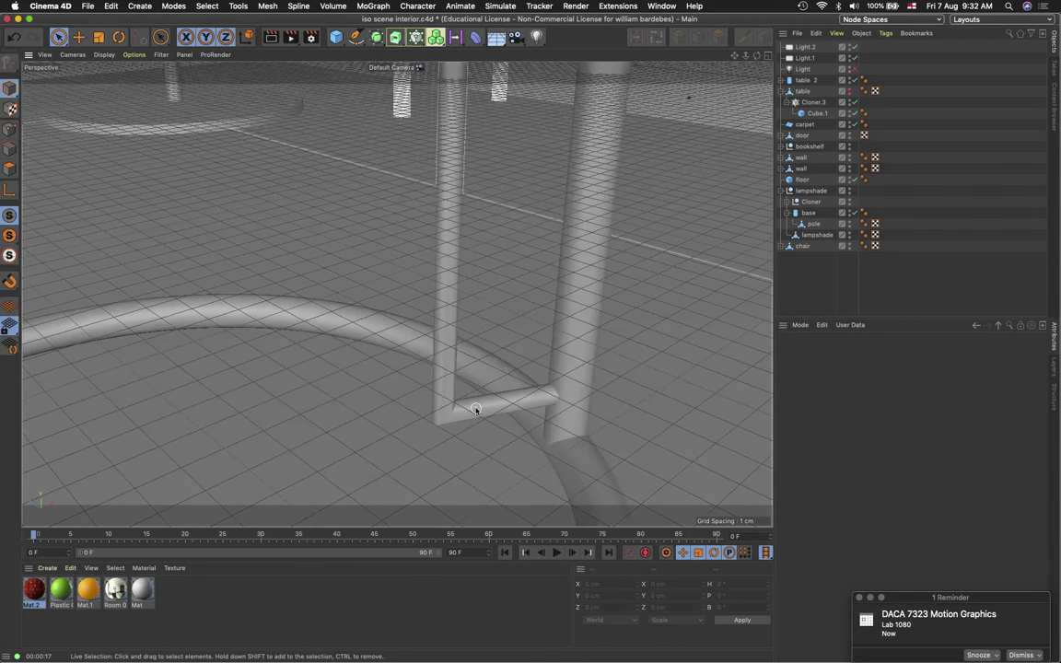
scroll(475, 409, "up", 4)
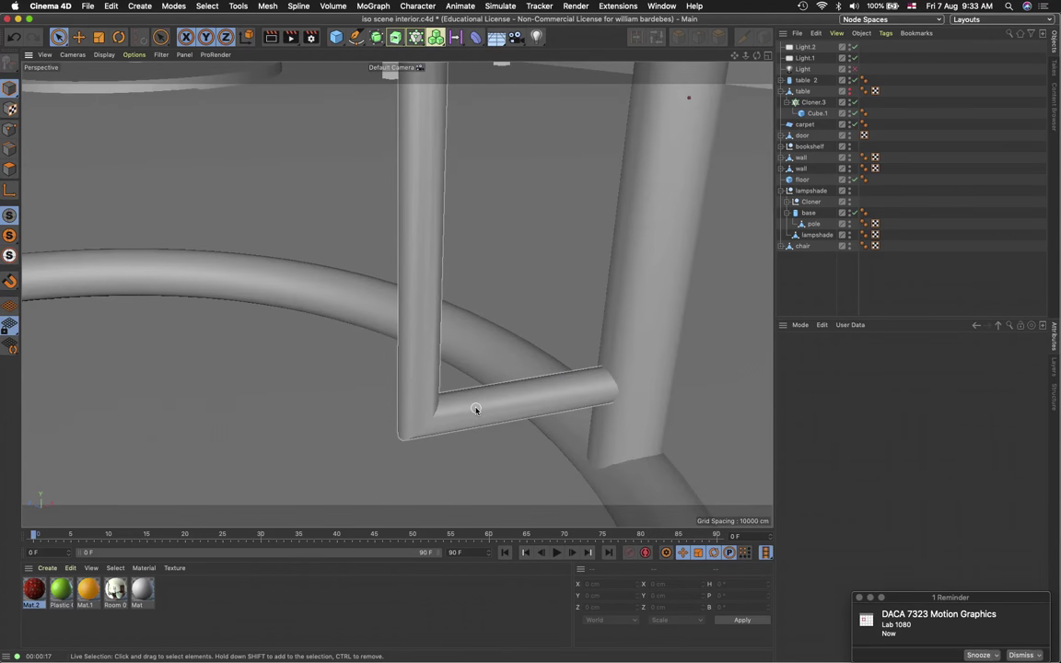
left_click_drag(475, 408, 428, 372, "alt")
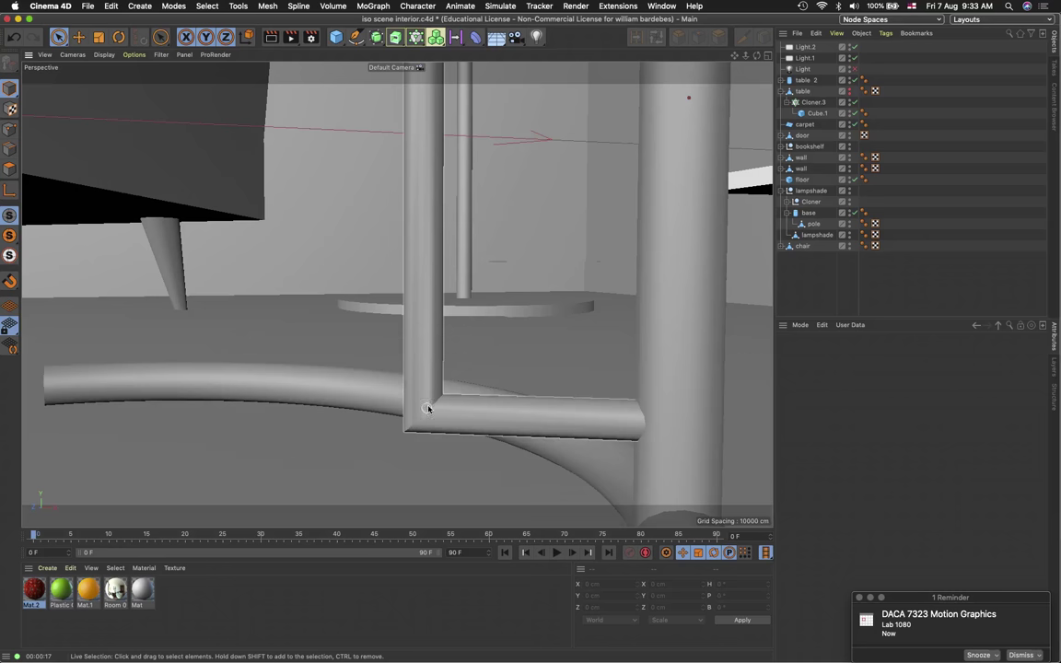
scroll(486, 269, "up", 10)
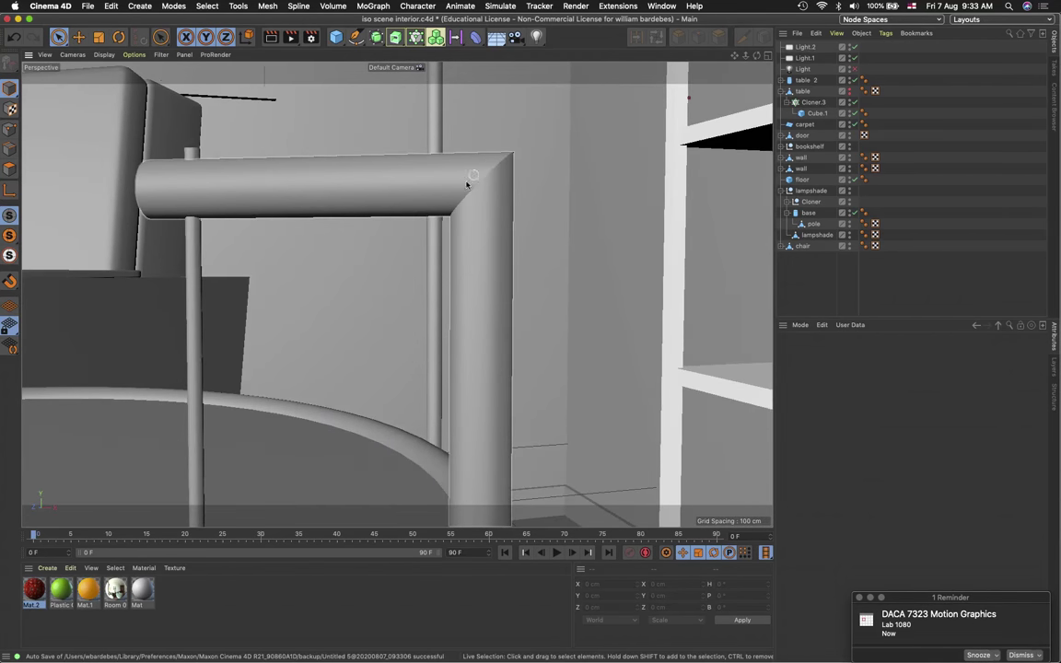
key("super+Tab")
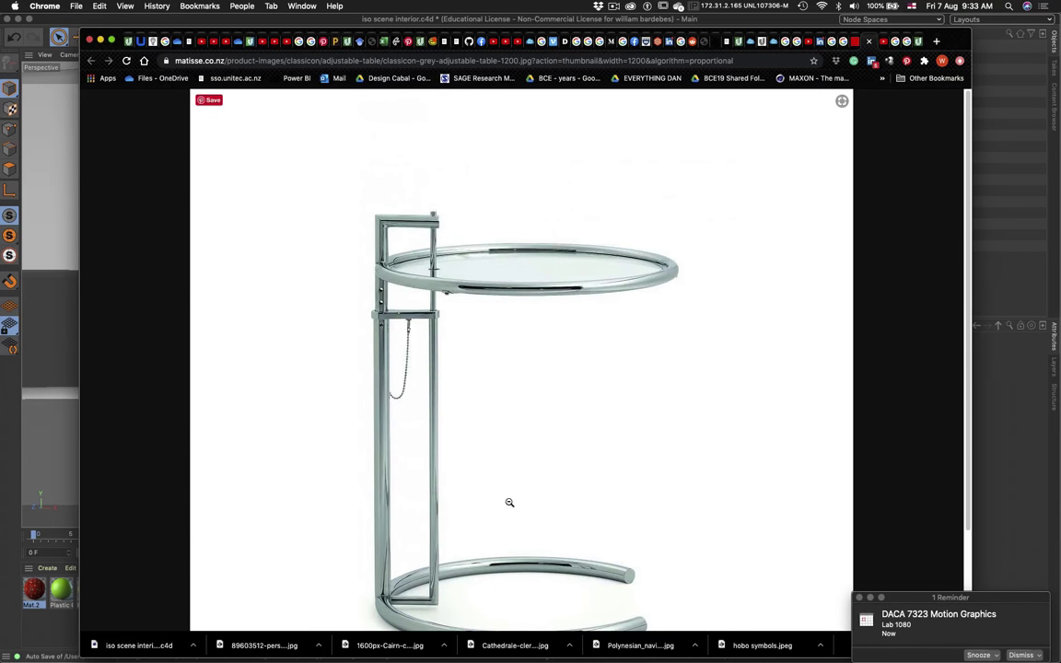
key("super+Tab")
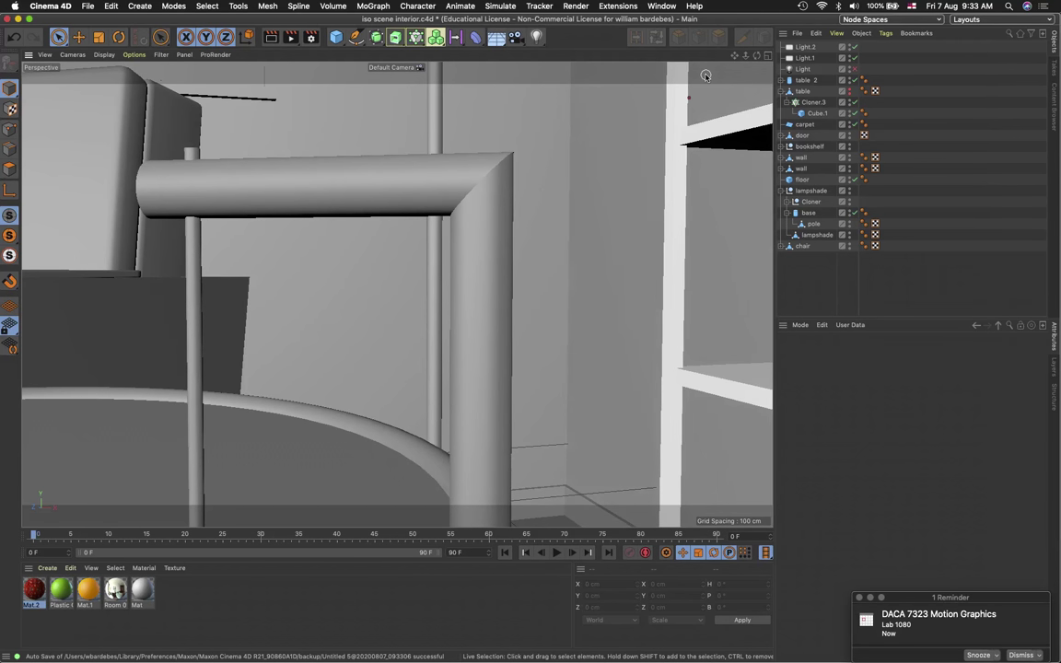
Create a new project and add a cylinder primitive
key("super+n")
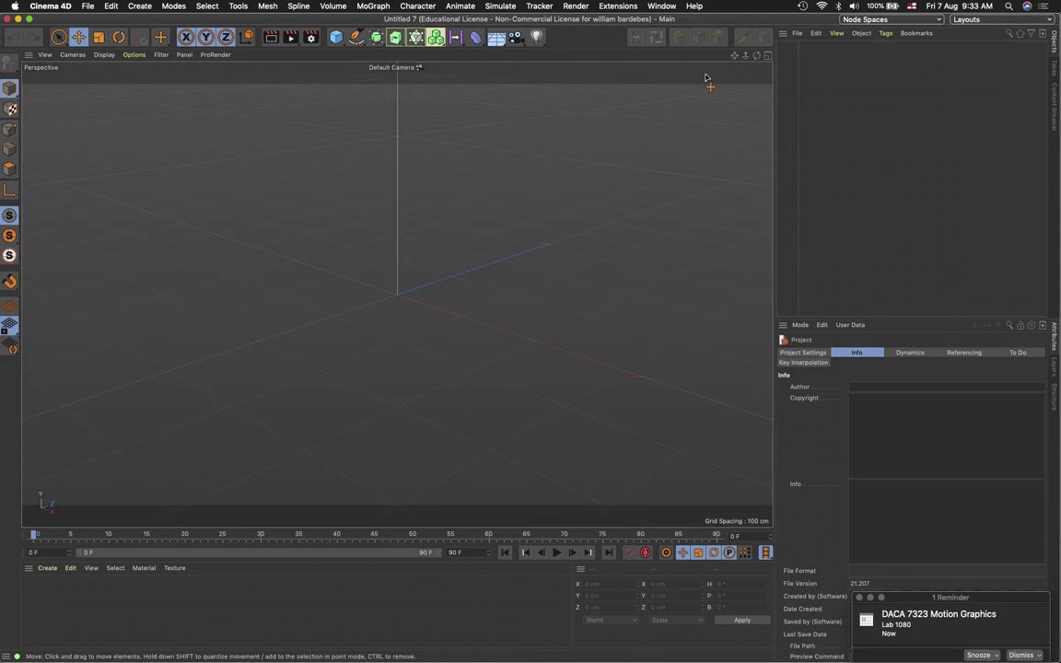
left_click(336, 38)
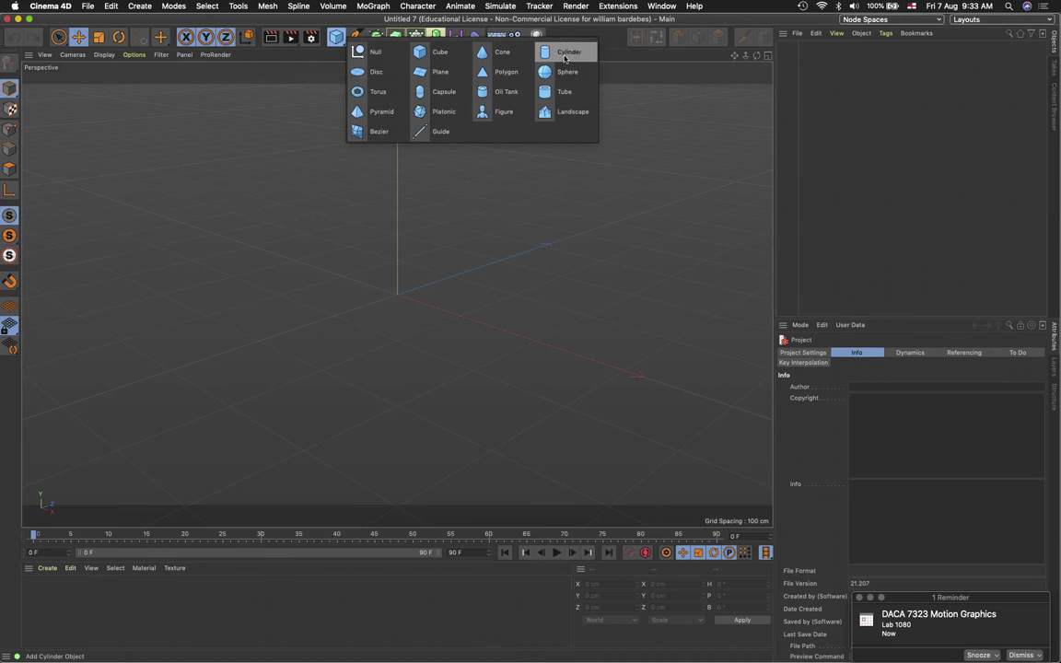
left_click(568, 53)
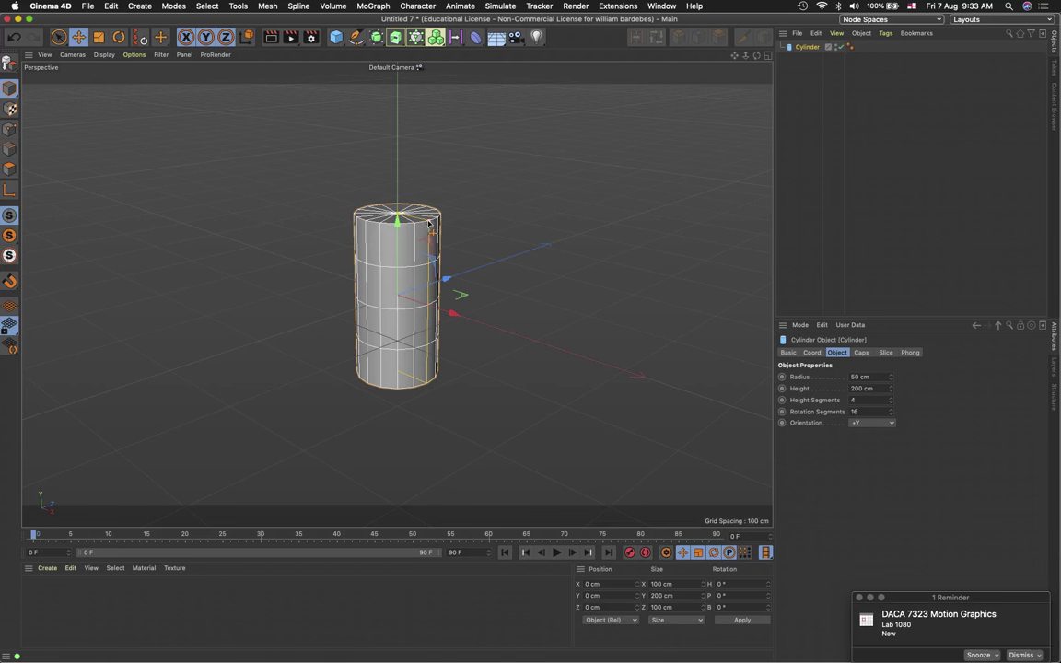
Reduce the cylinder's radius to about 5.6 cm and focus on its upper end in the front view
left_click_drag(428, 222, 408, 212)
middle_click(670, 251)
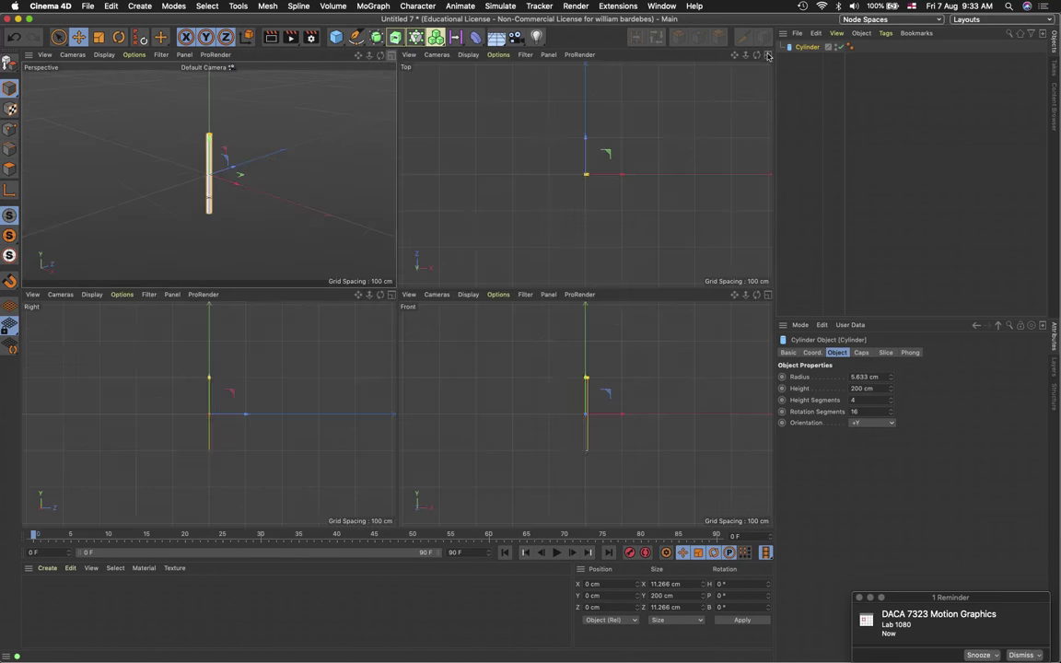
left_click(768, 296)
scroll(318, 326, "up", 5)
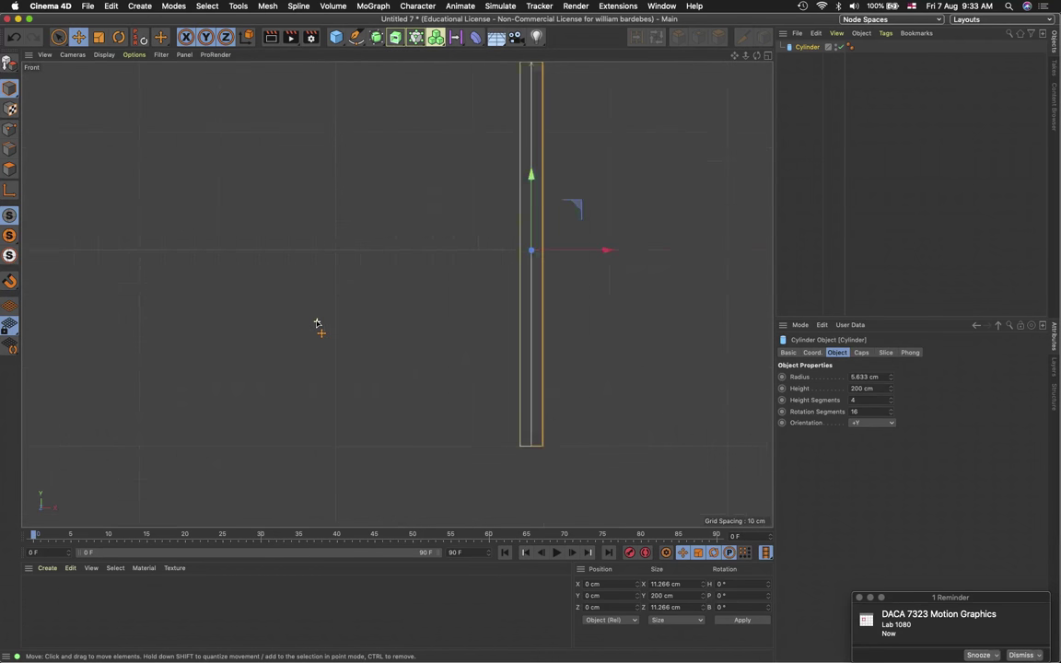
scroll(316, 324, "up", 5)
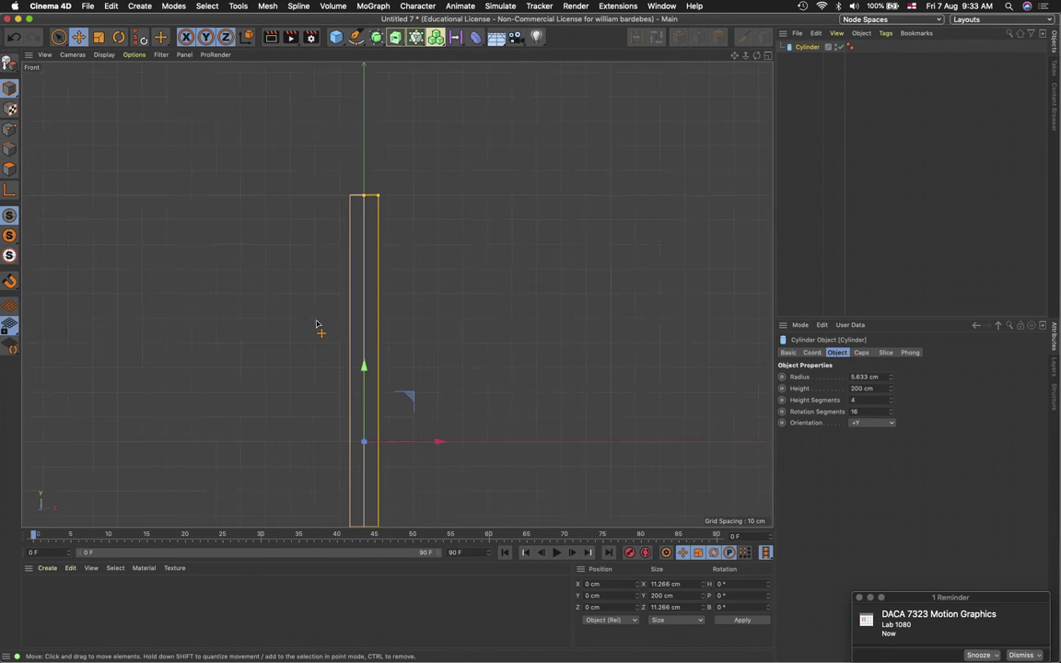
scroll(316, 323, "up", 3)
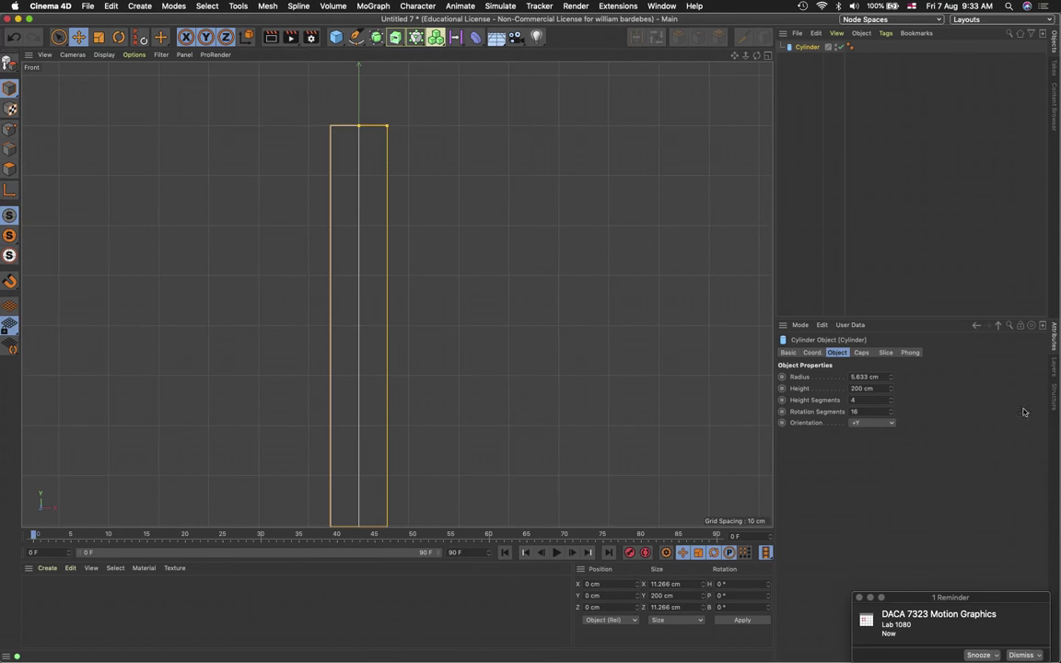
Set the cylinder's height segments to 1 and its rotation segments to 32
left_click(857, 399)
type("1")
key("Tab")
middle_click(455, 103)
scroll(203, 174, "up", 10)
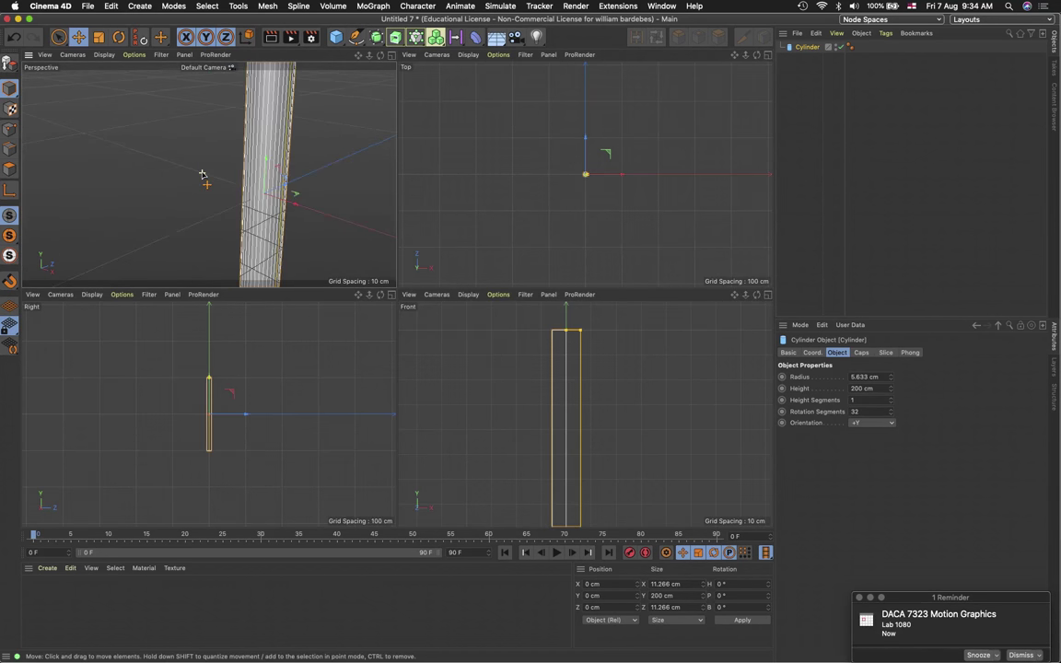
scroll(205, 175, "down", 10)
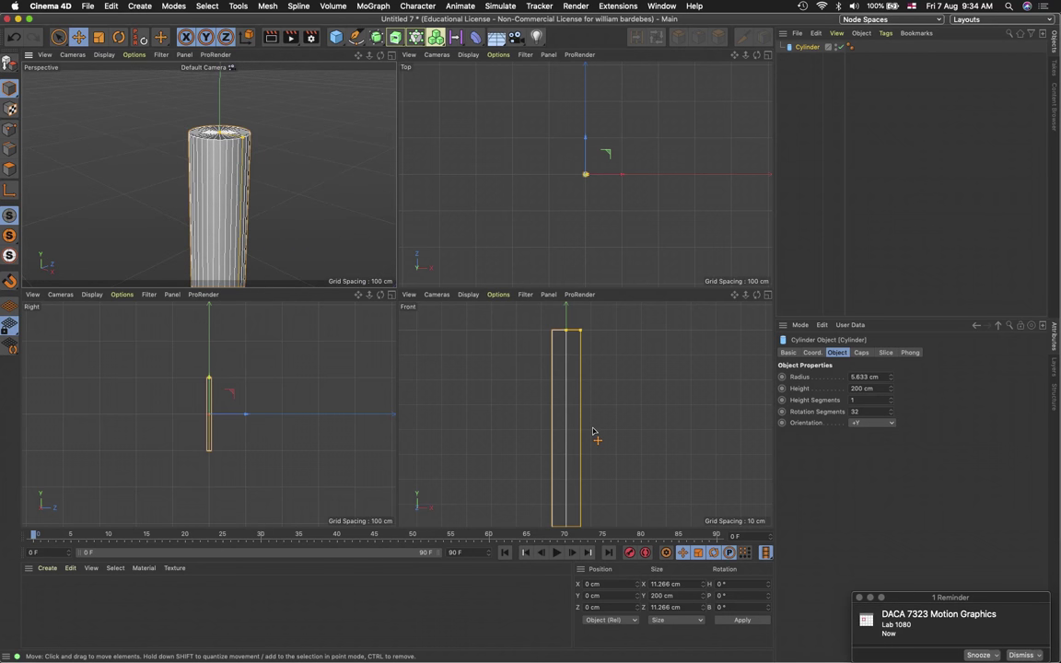
Make the cylinder editable in the front view and switch to edge mode
left_click(768, 295)
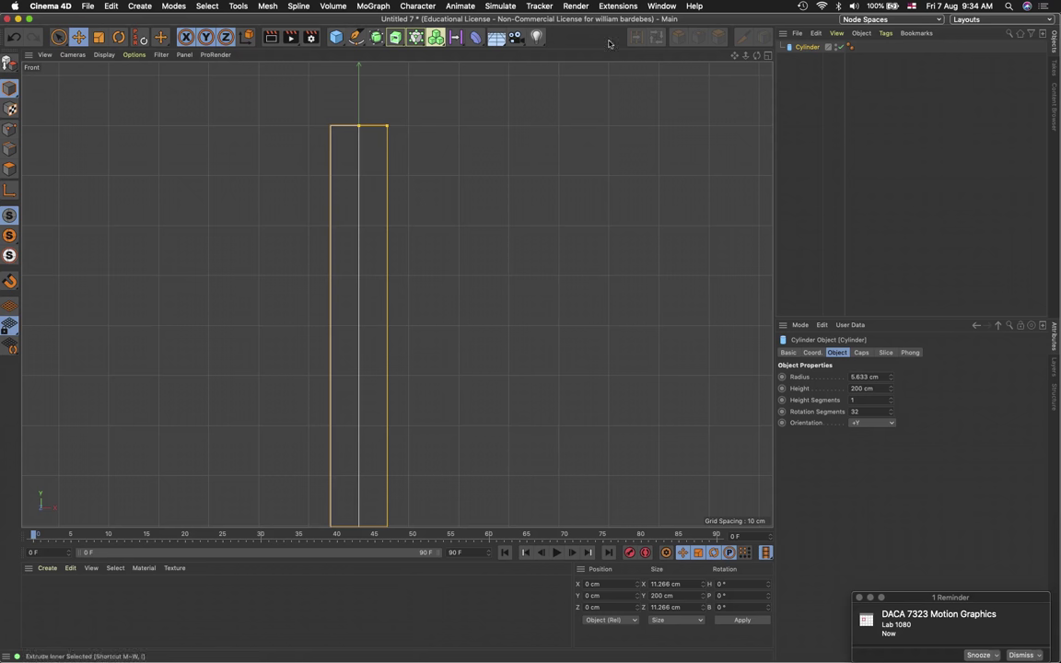
left_click(10, 64)
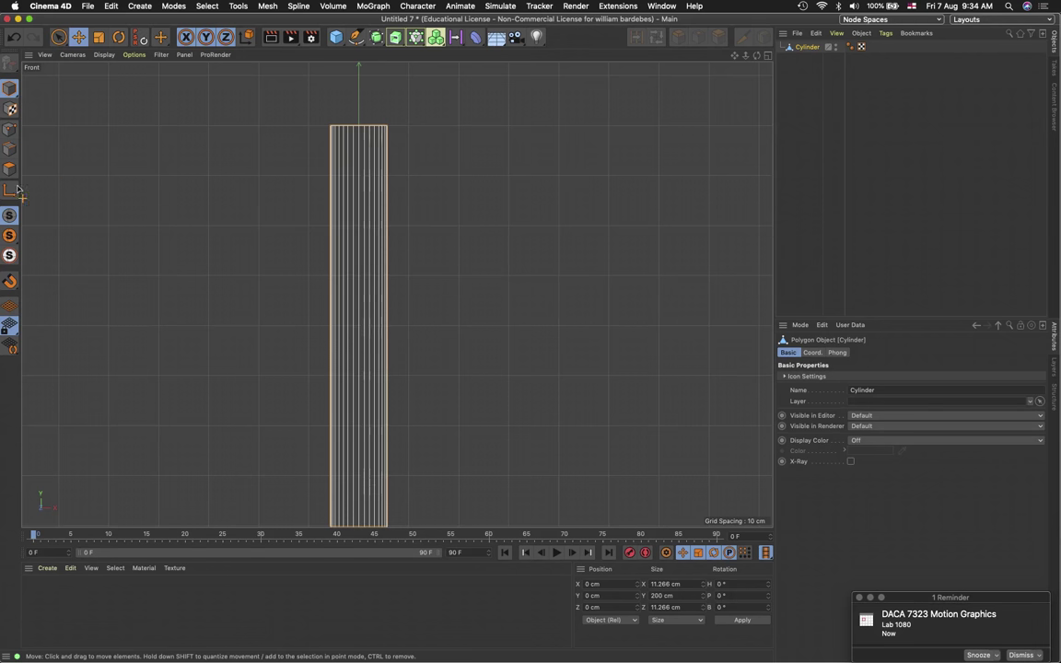
left_click(10, 149)
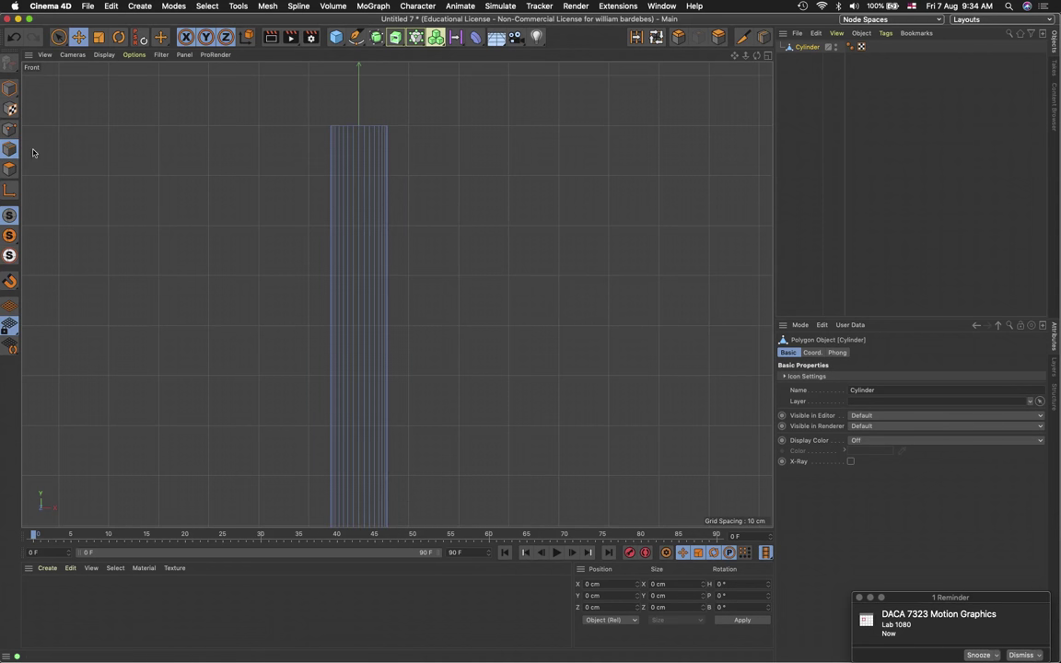
Disable Visible Only for Line Cut and slice the cylinder diagonally at 45° near its upper end
left_click(742, 37)
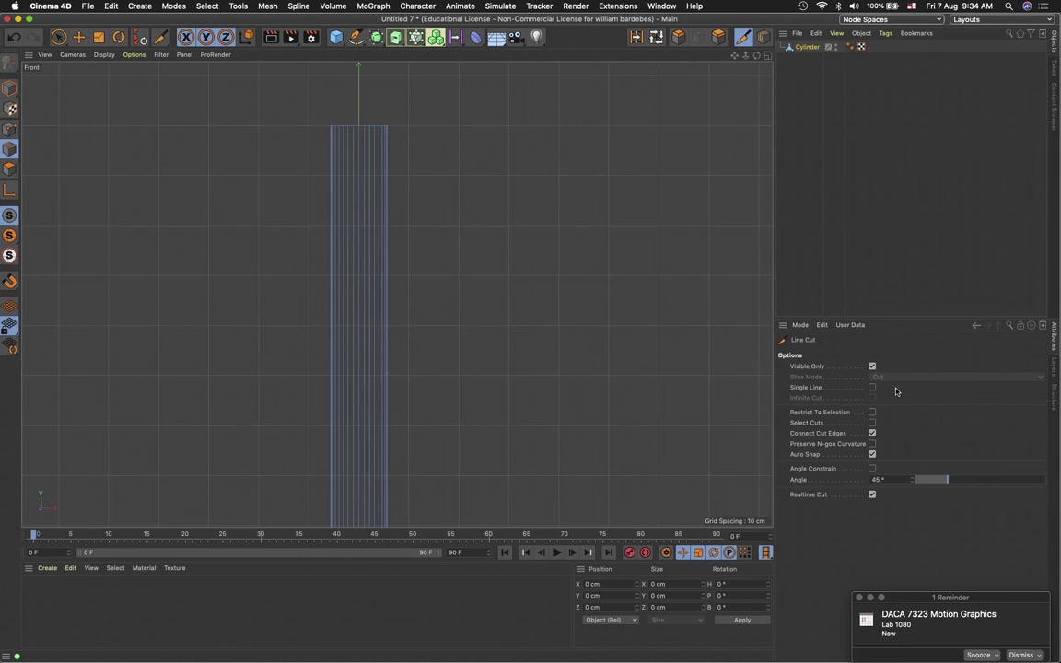
left_click(873, 367)
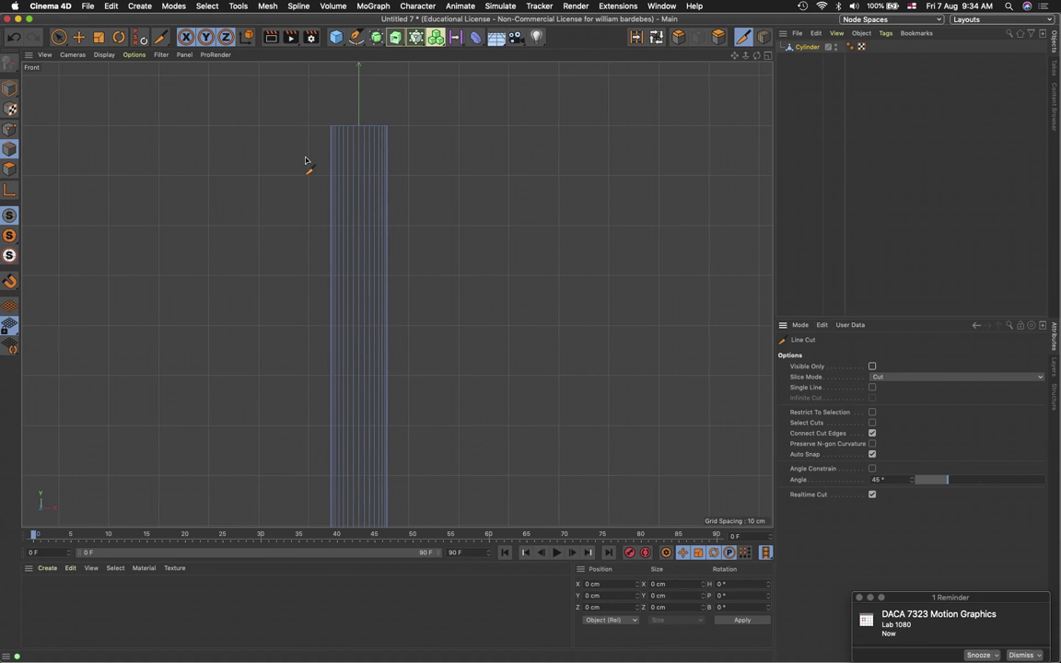
left_click_drag(305, 160, 431, 276)
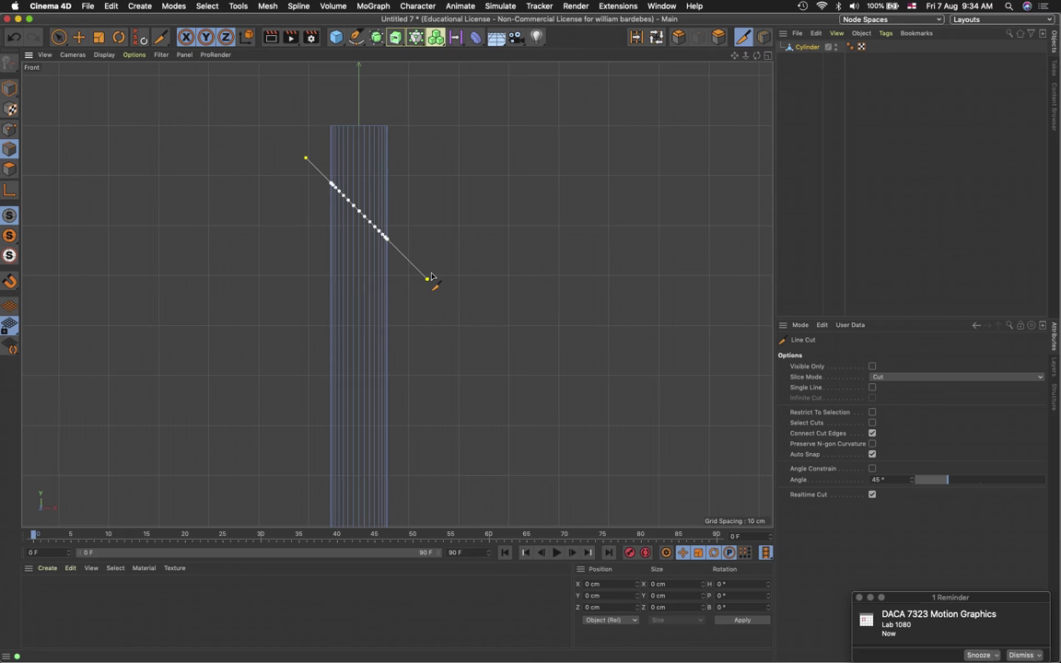
left_click_drag(430, 275, 436, 279)
key("Return")
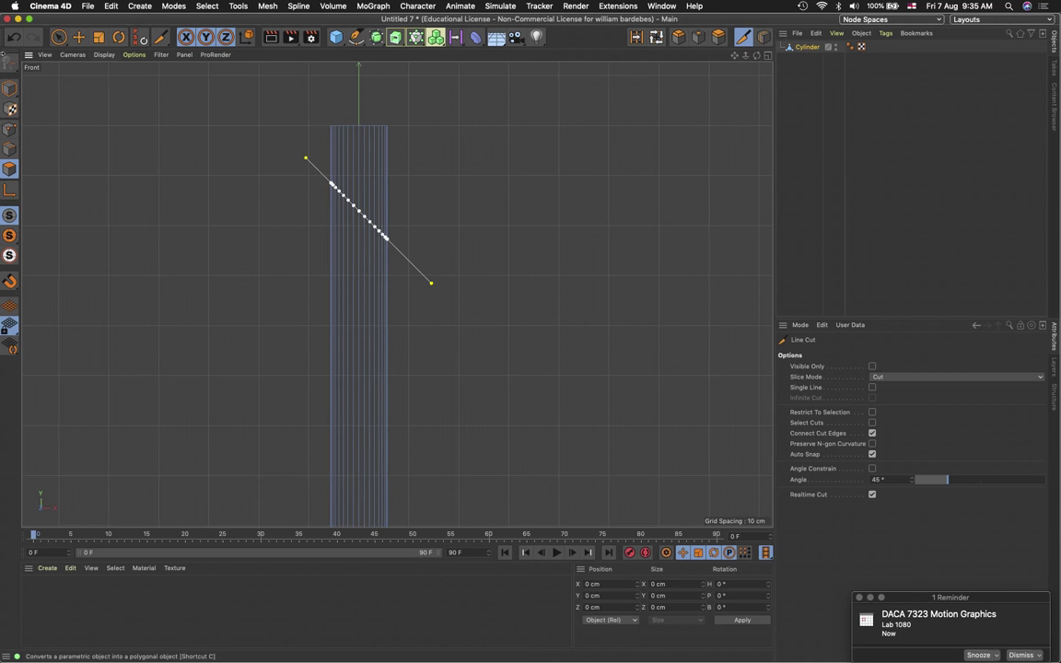
Finish the cut and try to select the polygons above it with Live Selection in polygon mode
left_click_drag(66, 177, 77, 130)
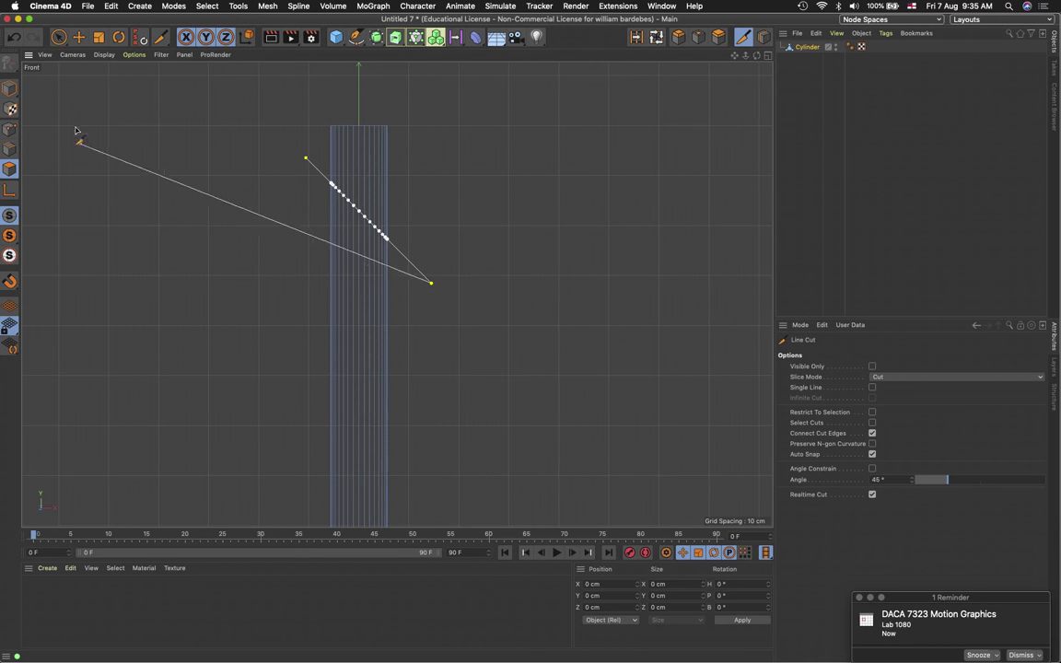
left_click(57, 37)
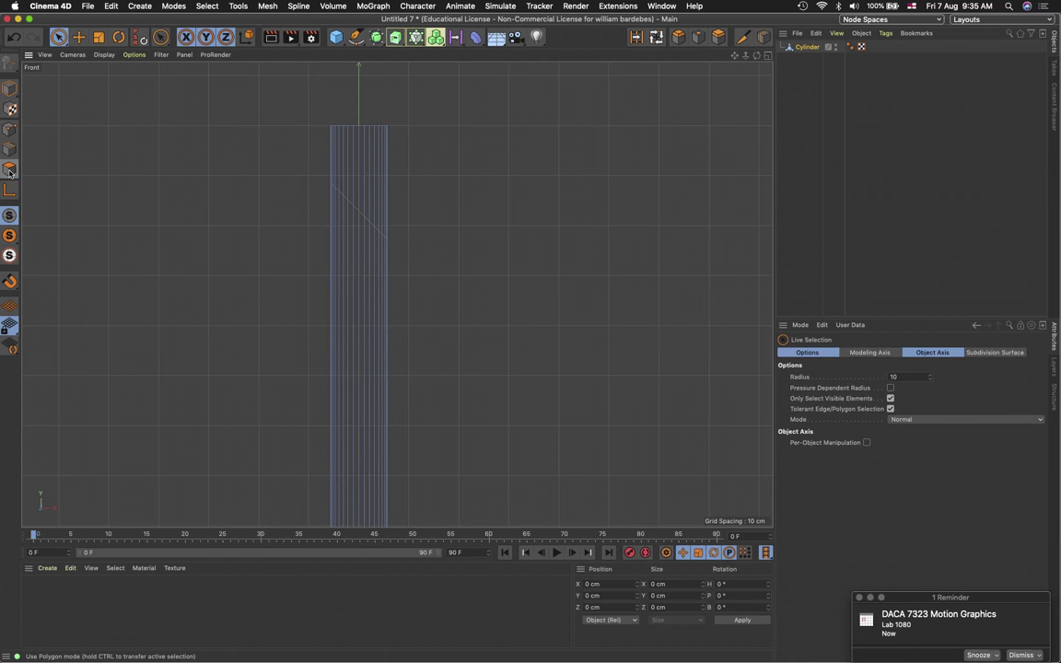
left_click_drag(410, 201, 295, 121)
left_click(295, 123)
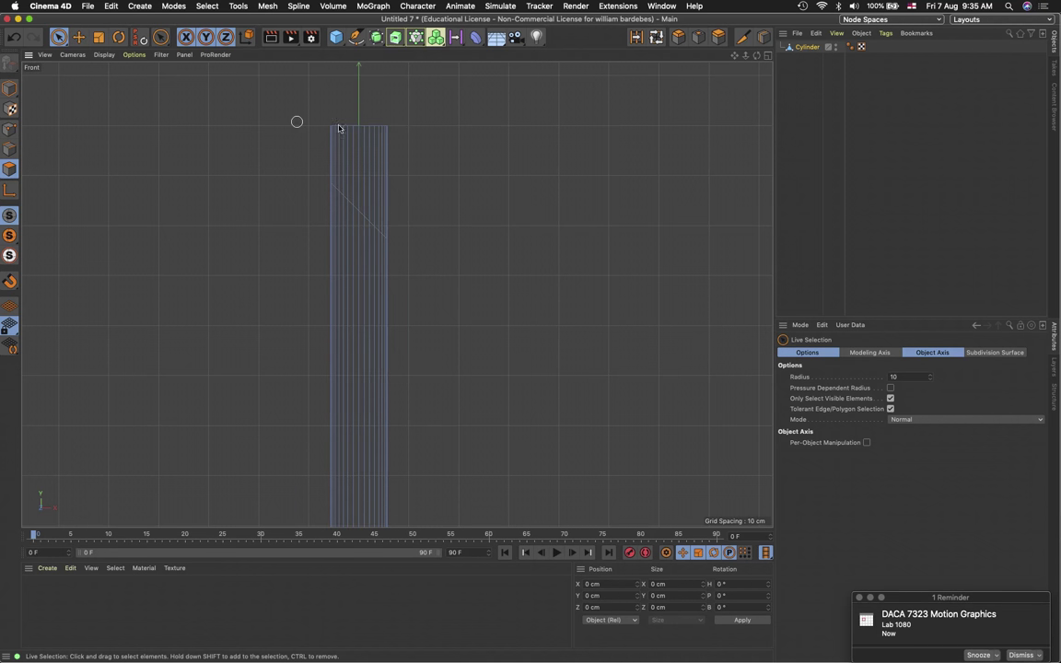
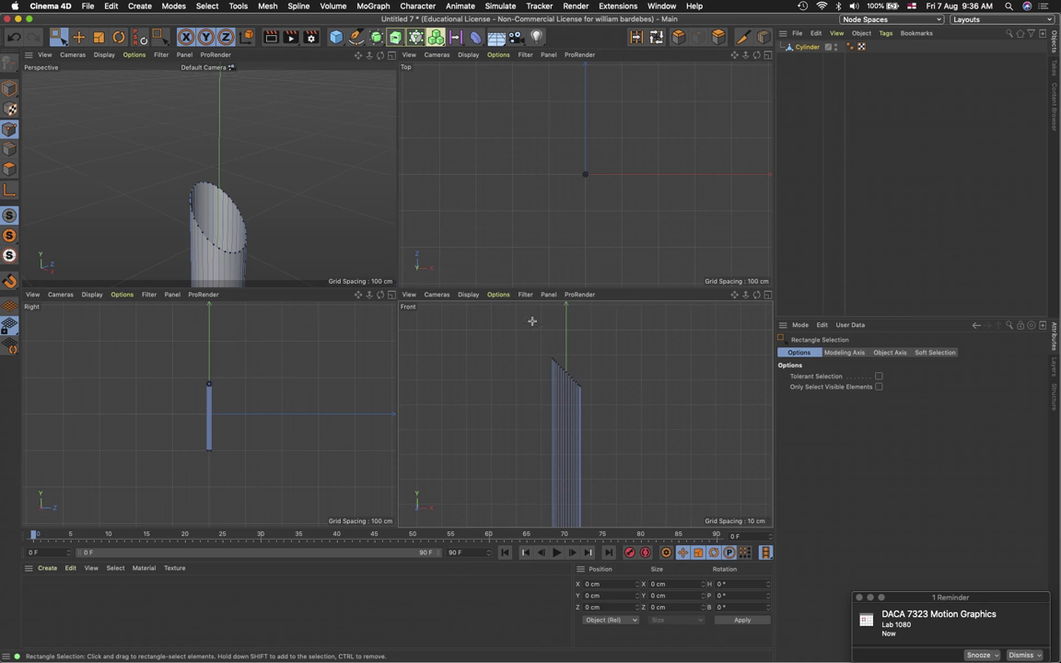
Select the points along the slanted rim, try moving them about 29 cm along X, and undo the move
left_click_drag(532, 318, 634, 412)
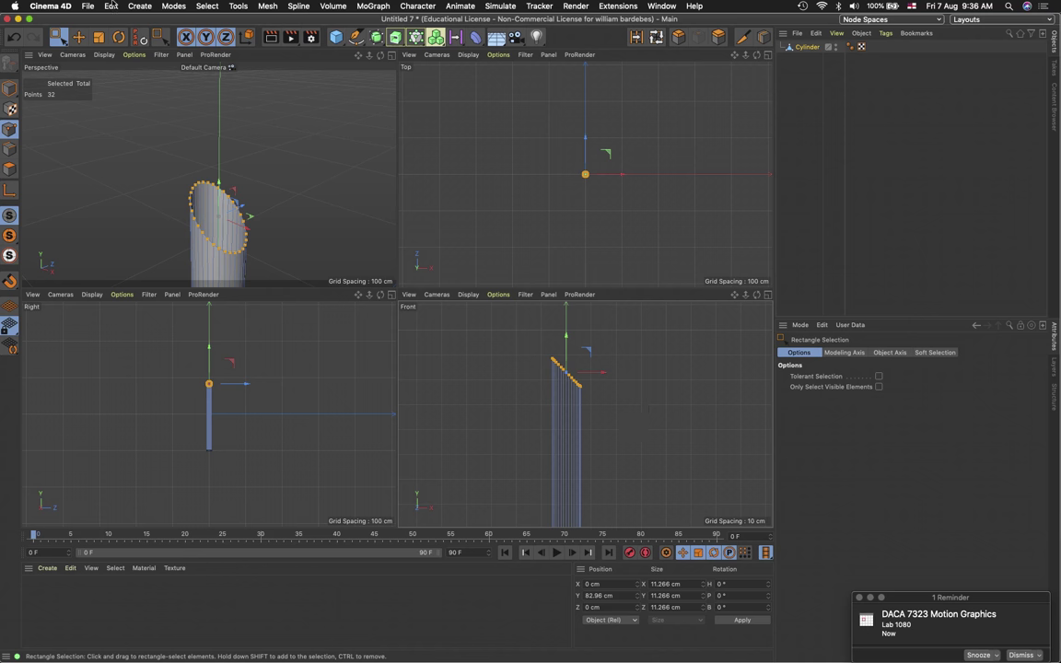
left_click(79, 38)
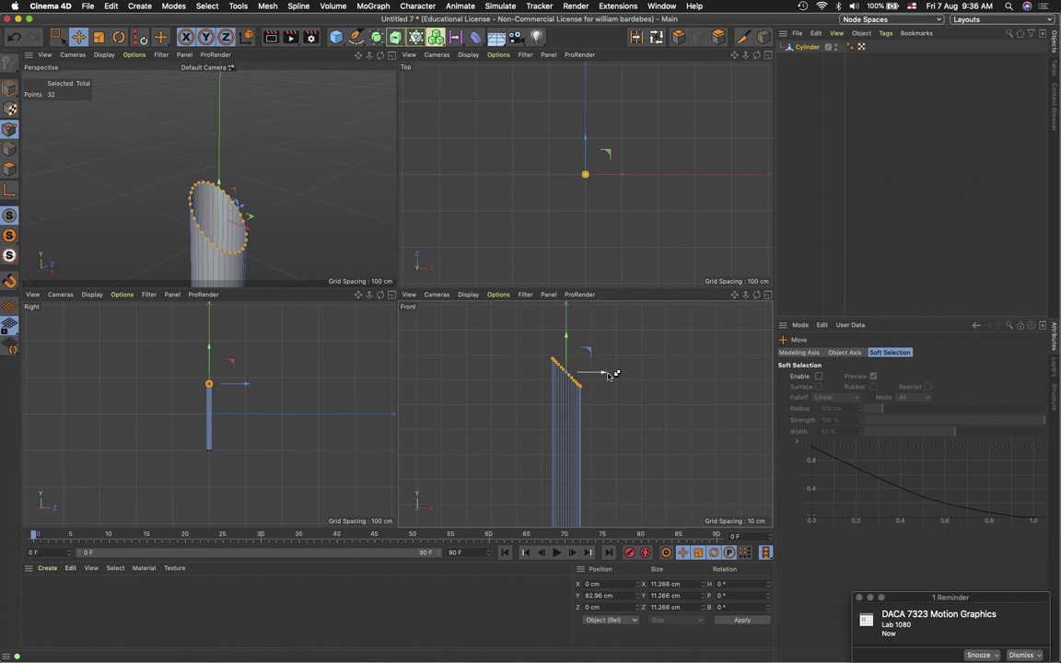
left_click_drag(608, 374, 679, 374)
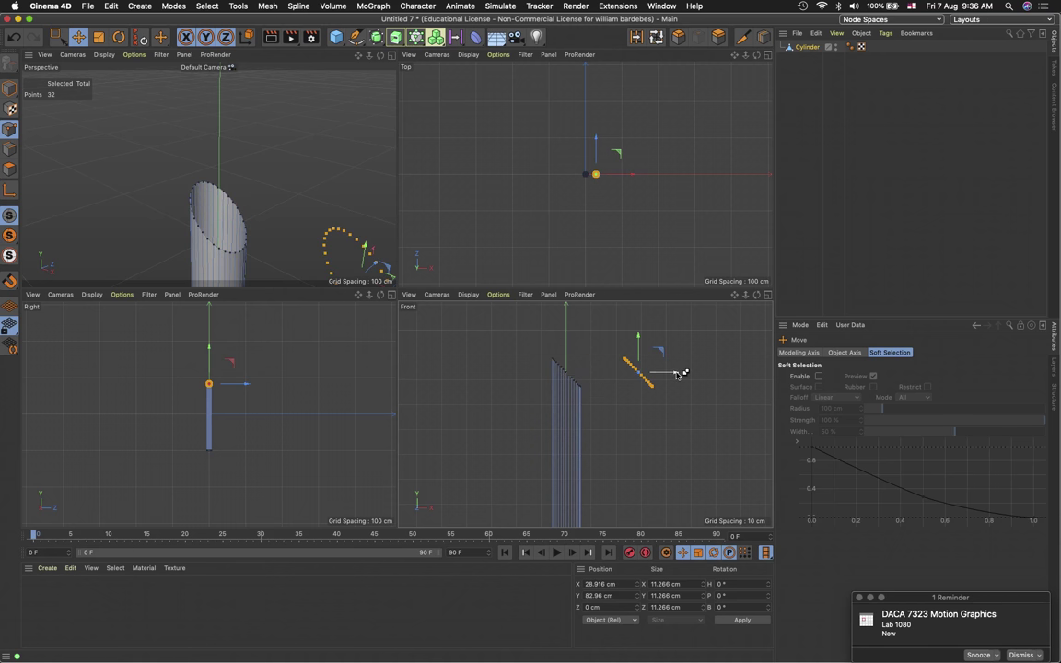
key("super+z")
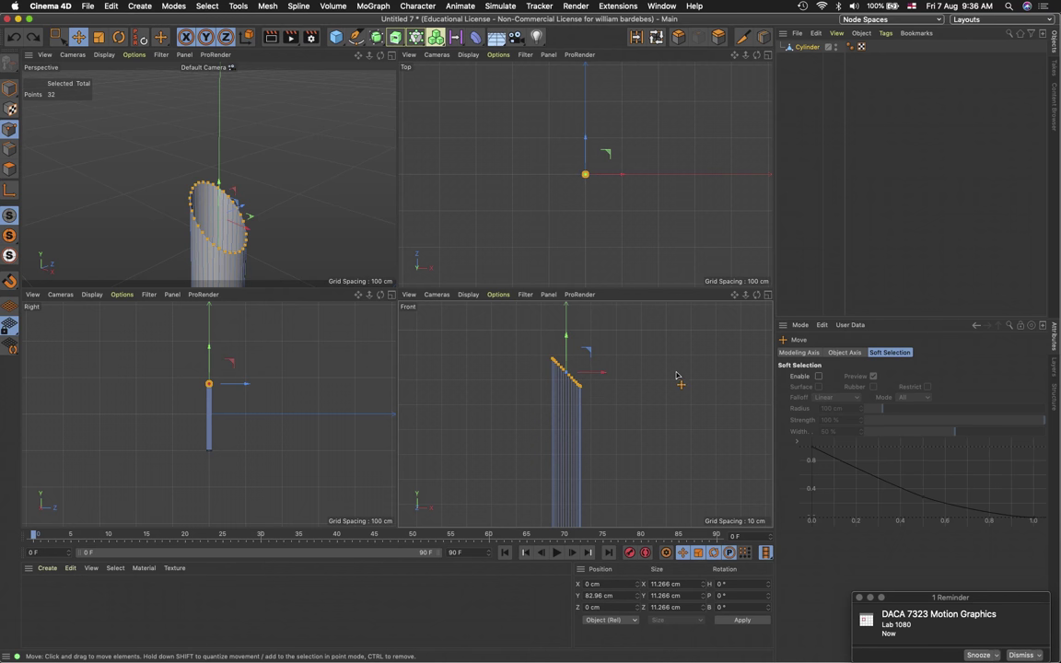
Return to point mode, try shifting the rim points about 34 cm along X with Rectangle Selection active, and undo it
left_click(10, 92)
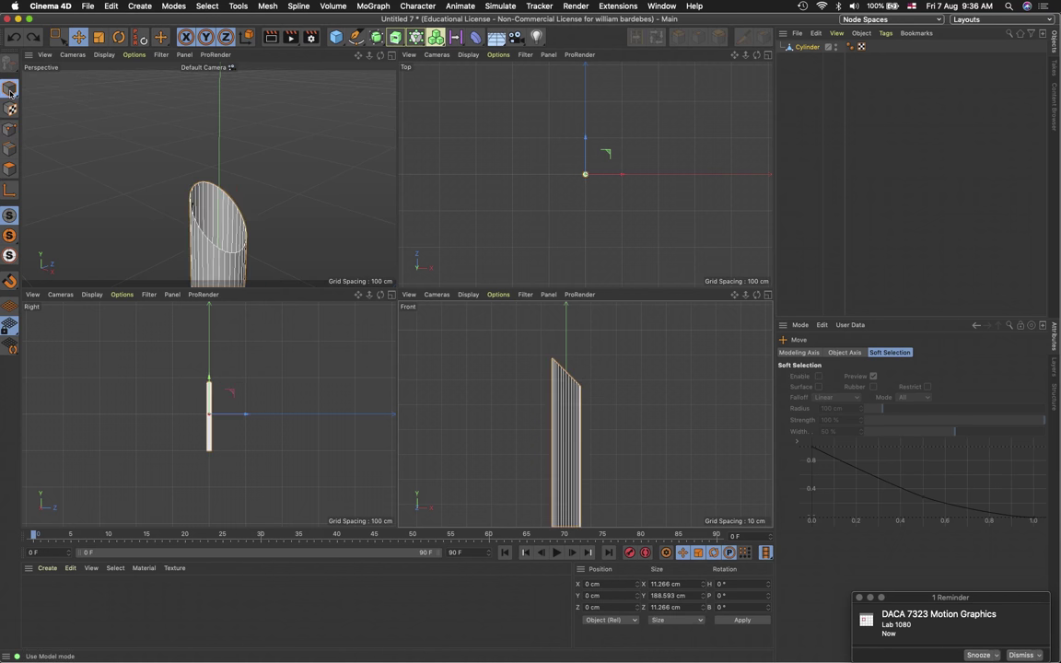
left_click(11, 167)
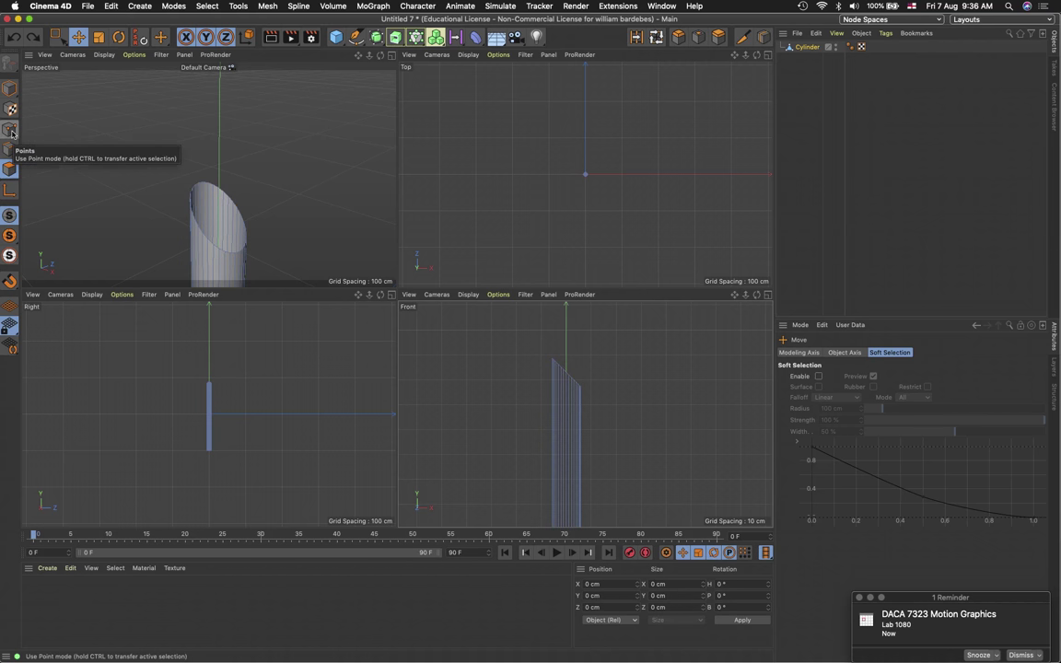
left_click(10, 129)
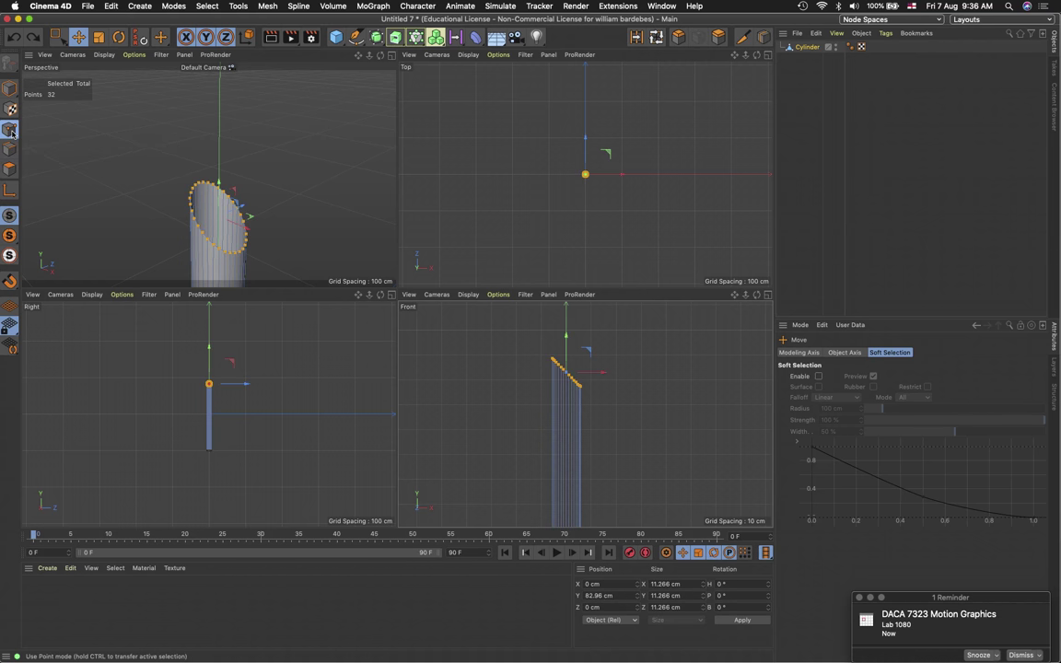
left_click(60, 39)
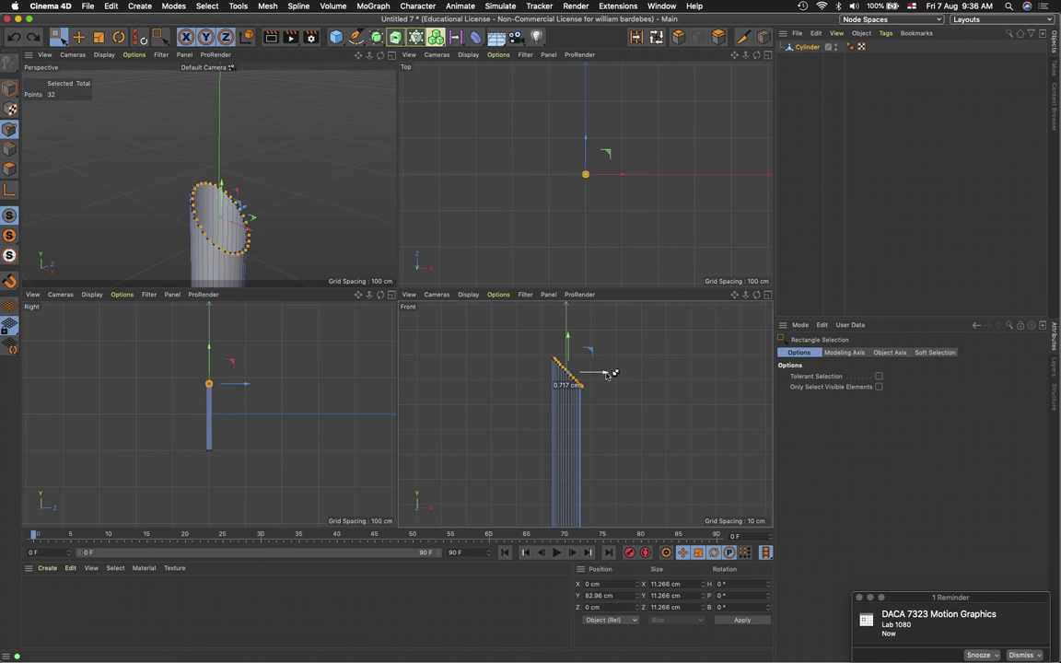
left_click_drag(610, 374, 693, 377)
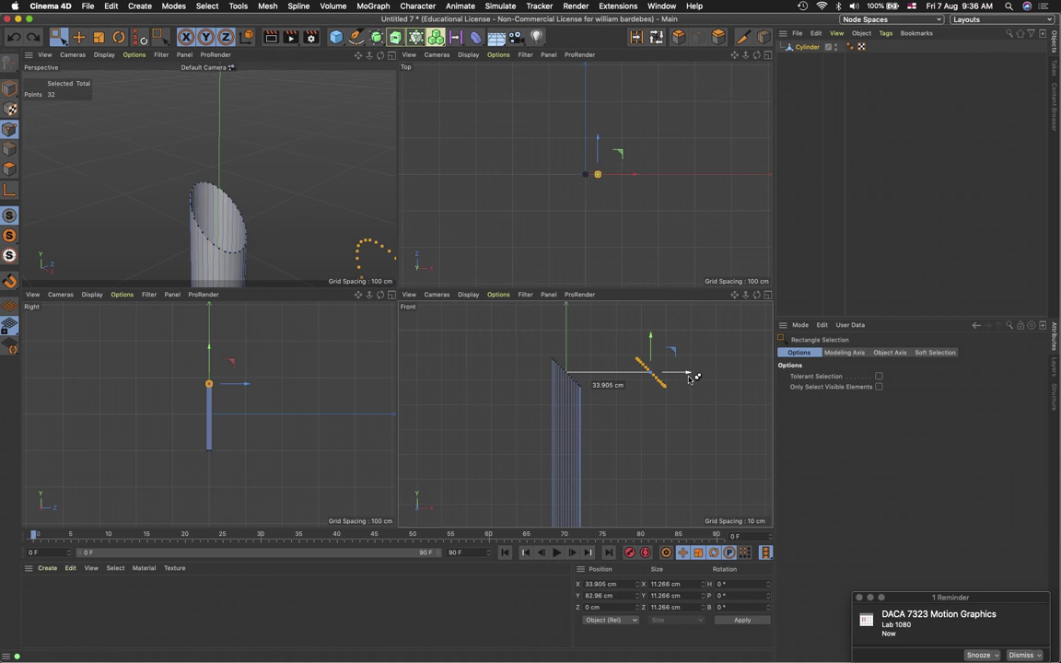
key("super+z")
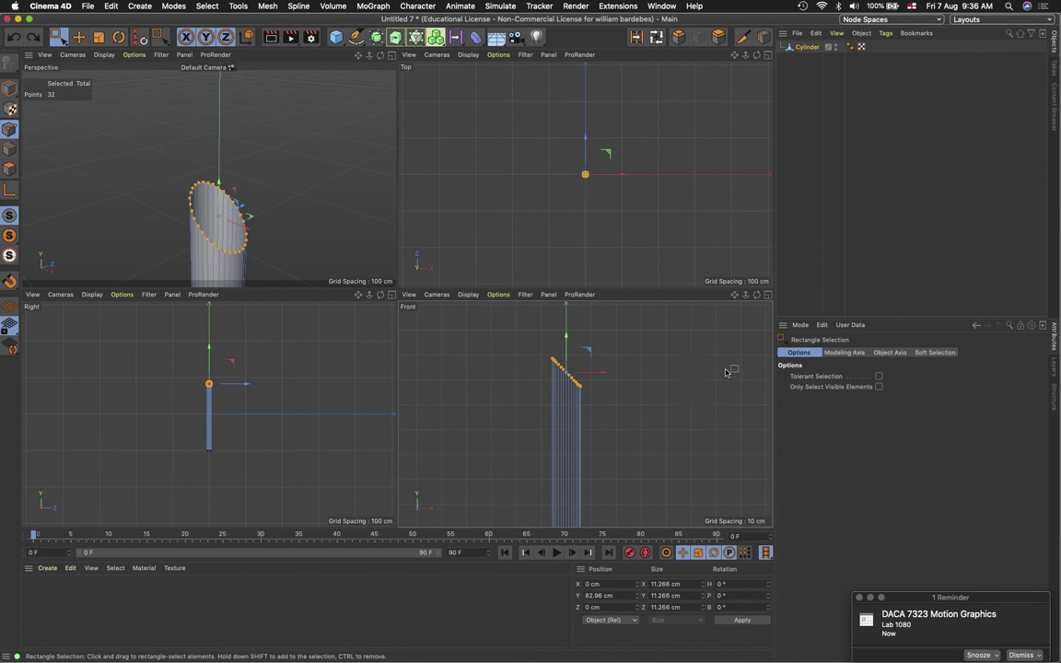
Switch to edge mode and select the slanted rim's edges with Loop Selection
left_click(769, 294)
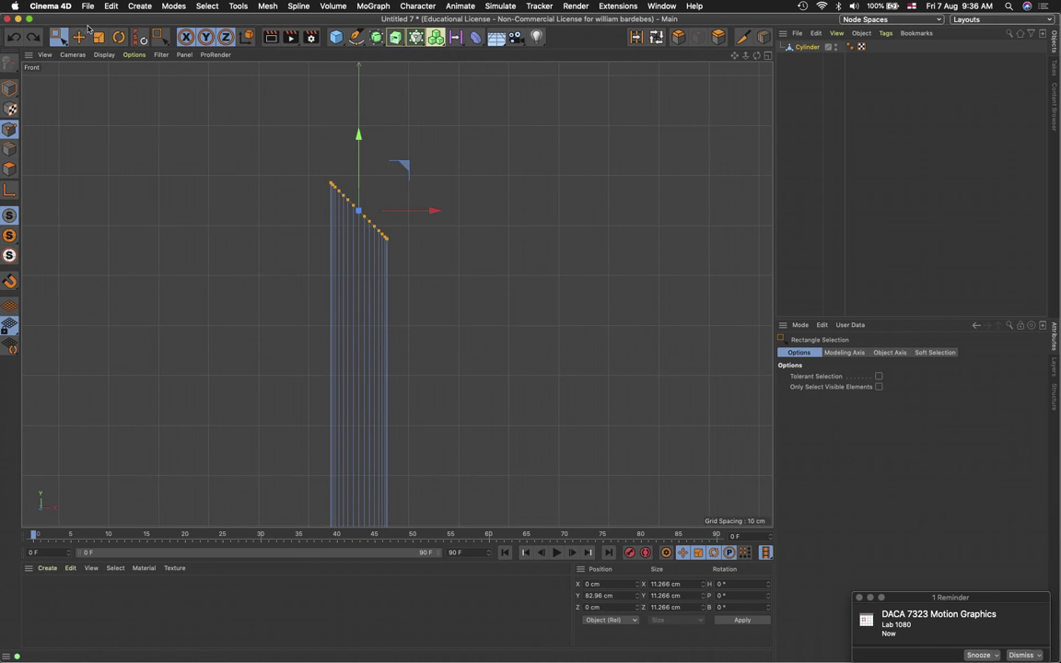
left_click(10, 150)
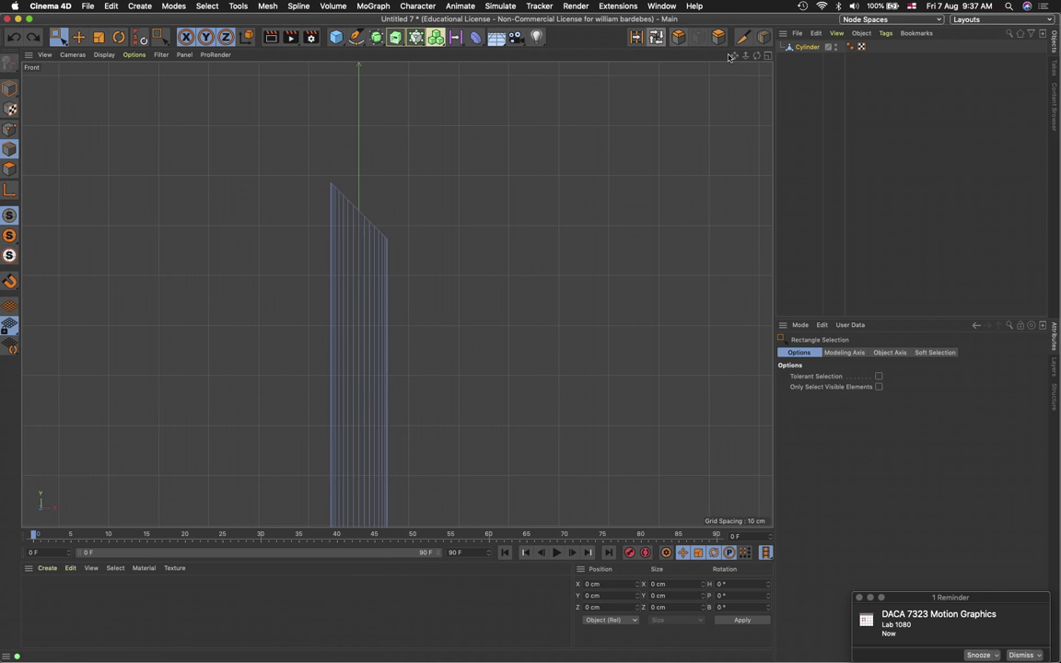
middle_click(692, 59)
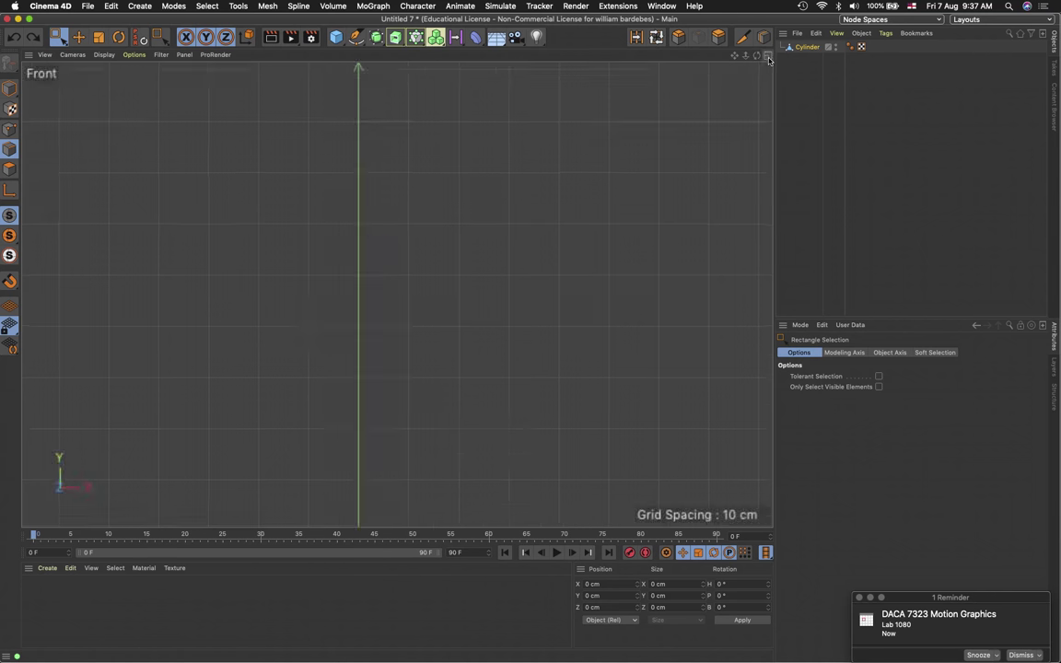
middle_click(386, 92)
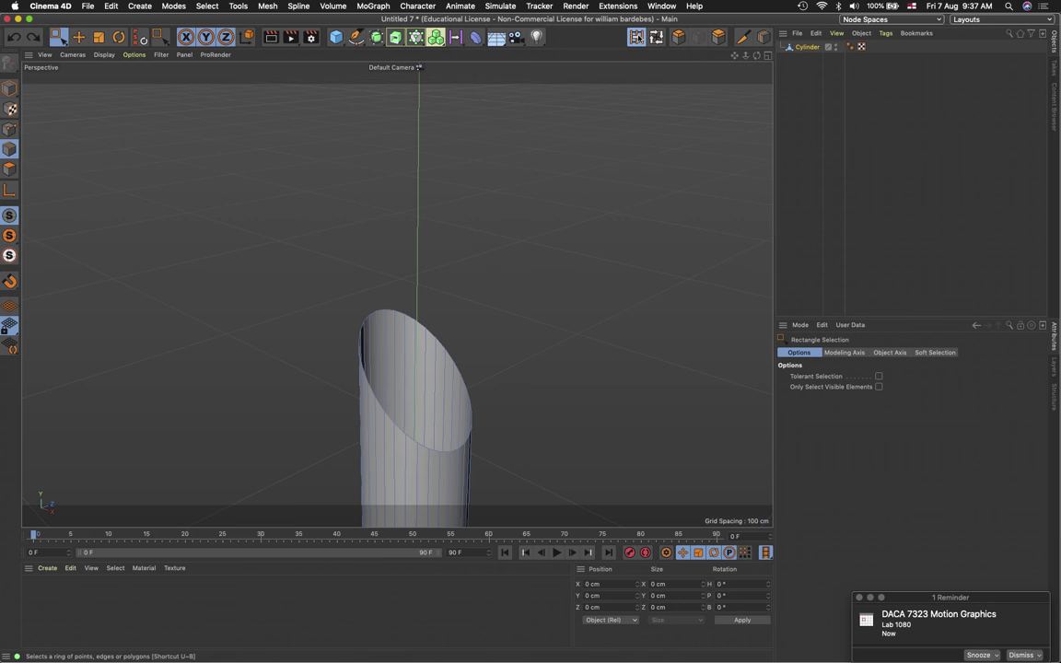
key("u")
key("b")
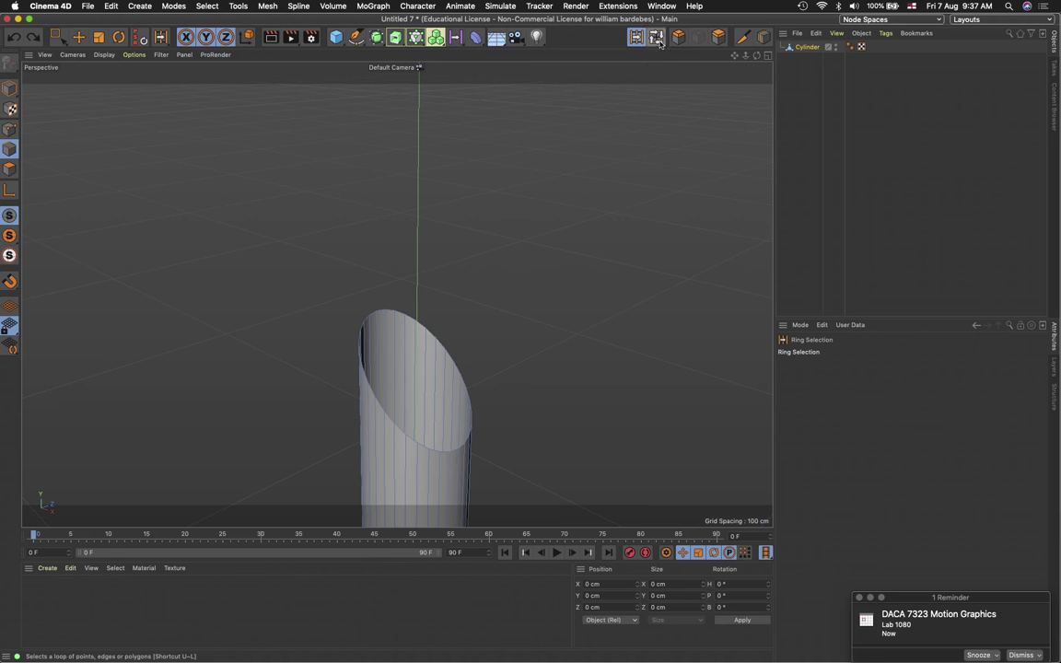
key("u")
key("l")
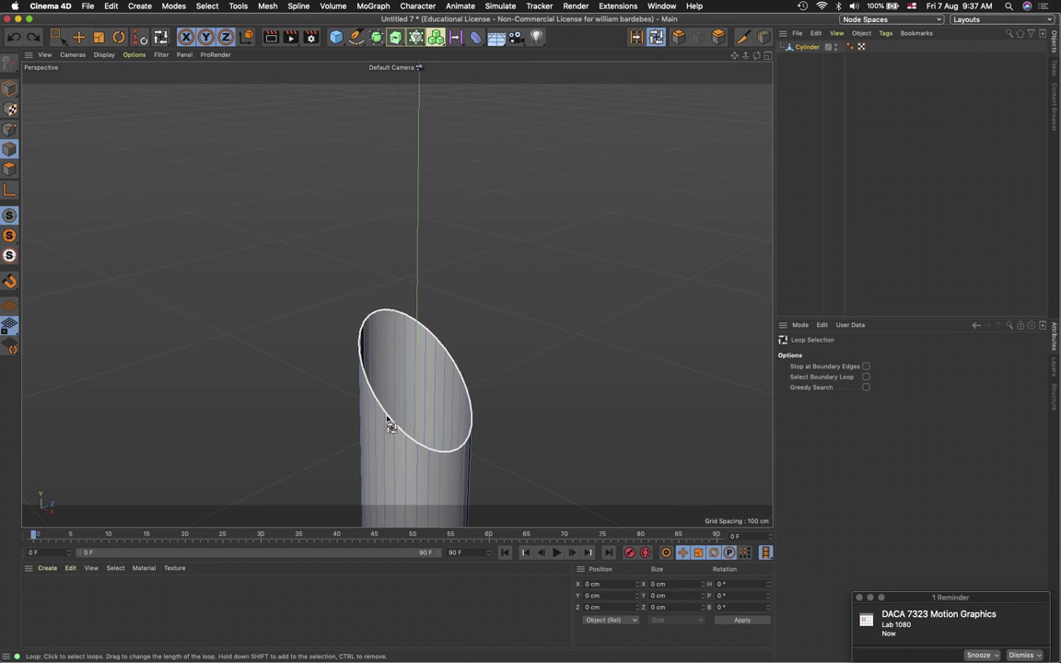
left_click(386, 421)
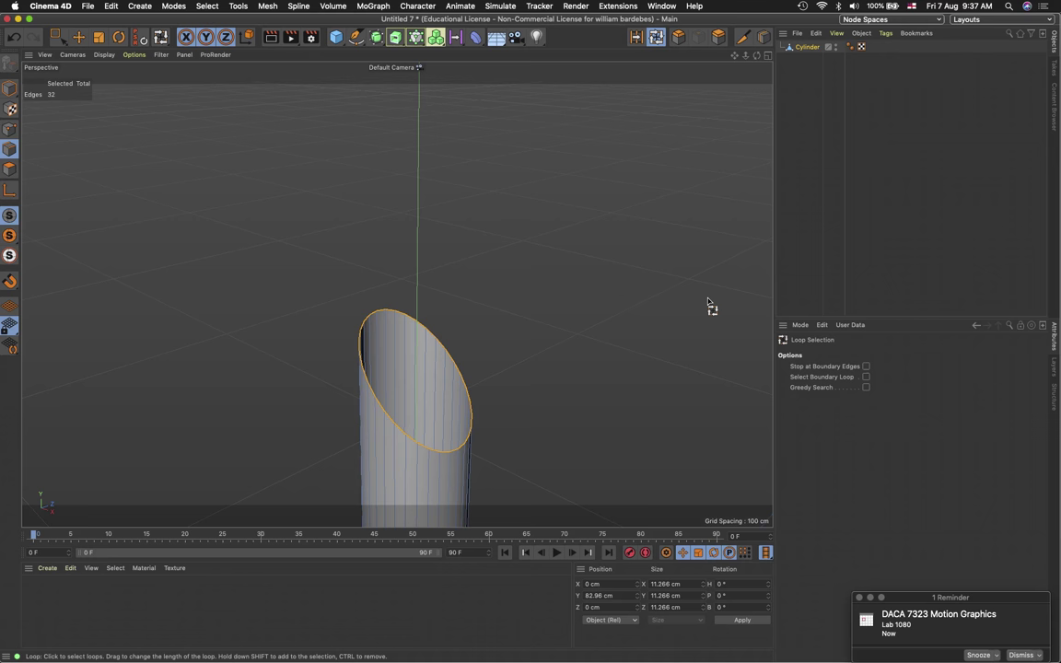
key("F5")
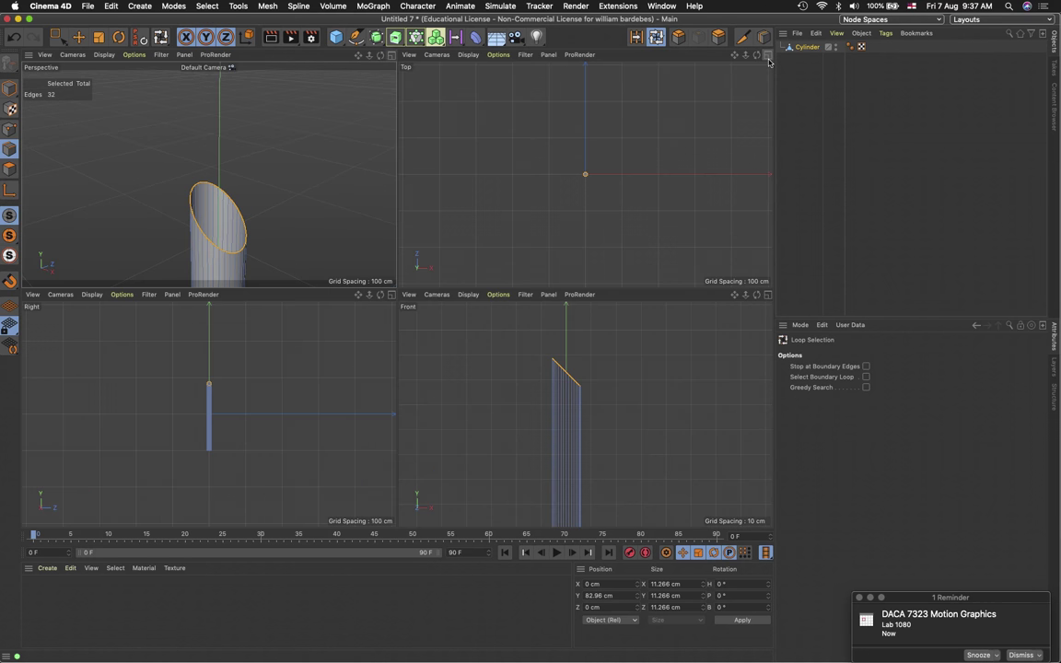
Extrude the selected slanted rim edges about 70 cm along X to form the horizontal tube arm
left_click(79, 37)
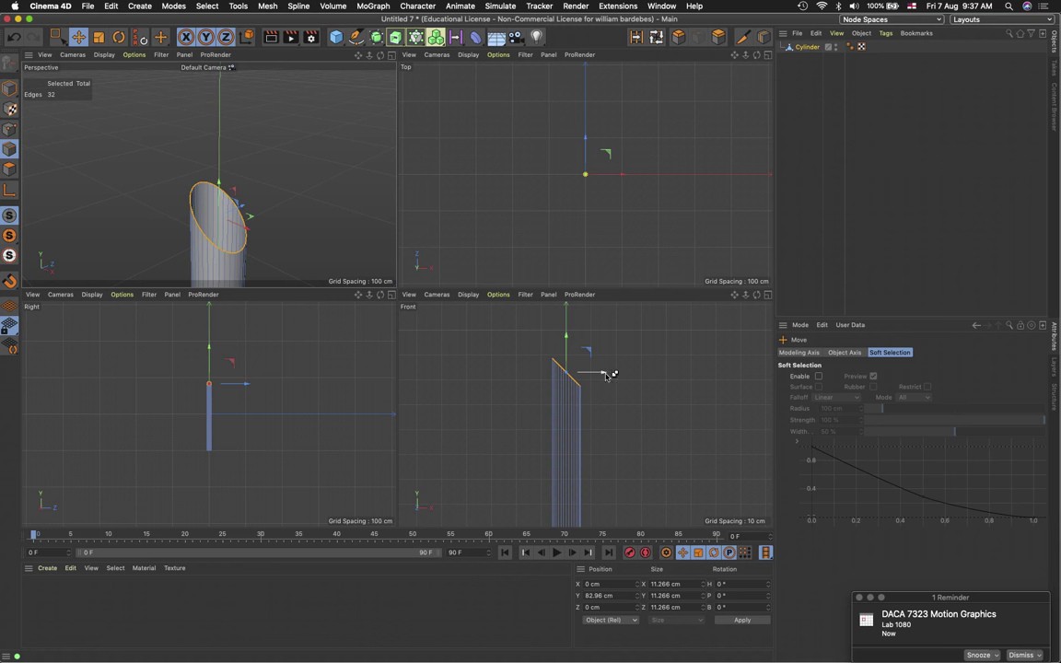
left_click_drag(606, 374, 773, 374, "ctrl")
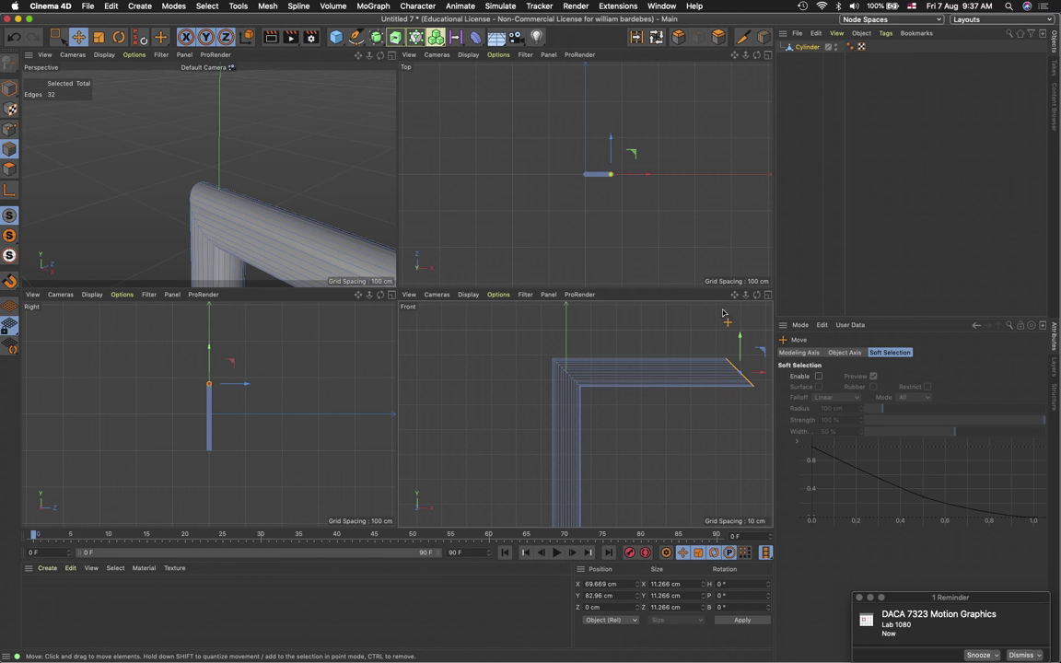
middle_click(385, 72)
key("s")
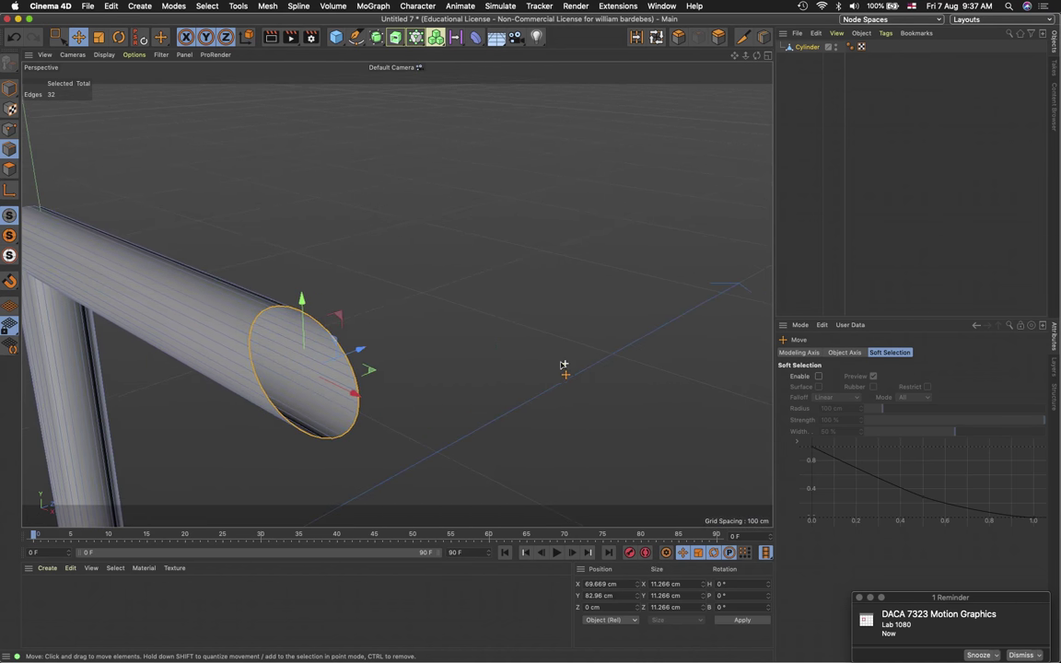
left_click_drag(348, 386, 364, 391)
key("super+z")
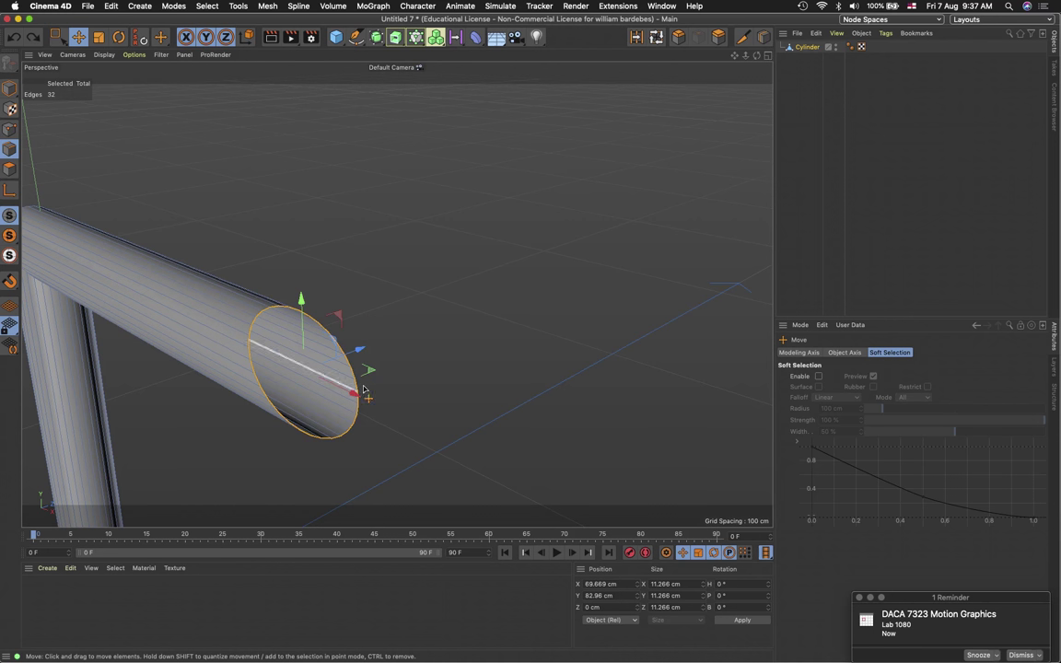
Switch to point mode and select all the points at the horizontal tube's slanted end with Rectangle Selection
left_click_drag(408, 419, 475, 377, "alt")
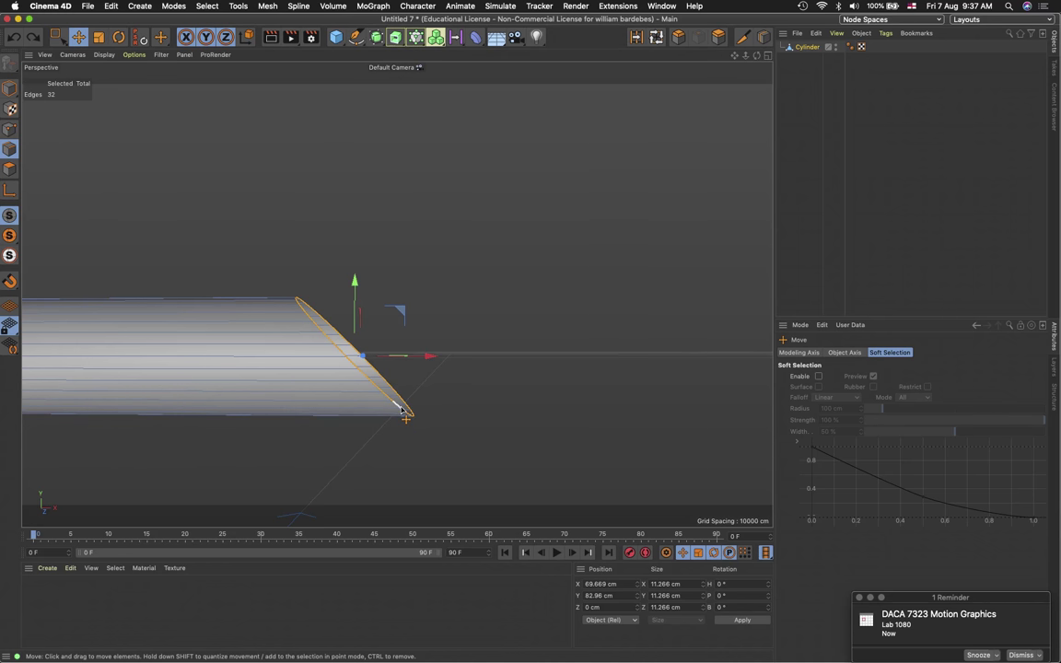
left_click(12, 130)
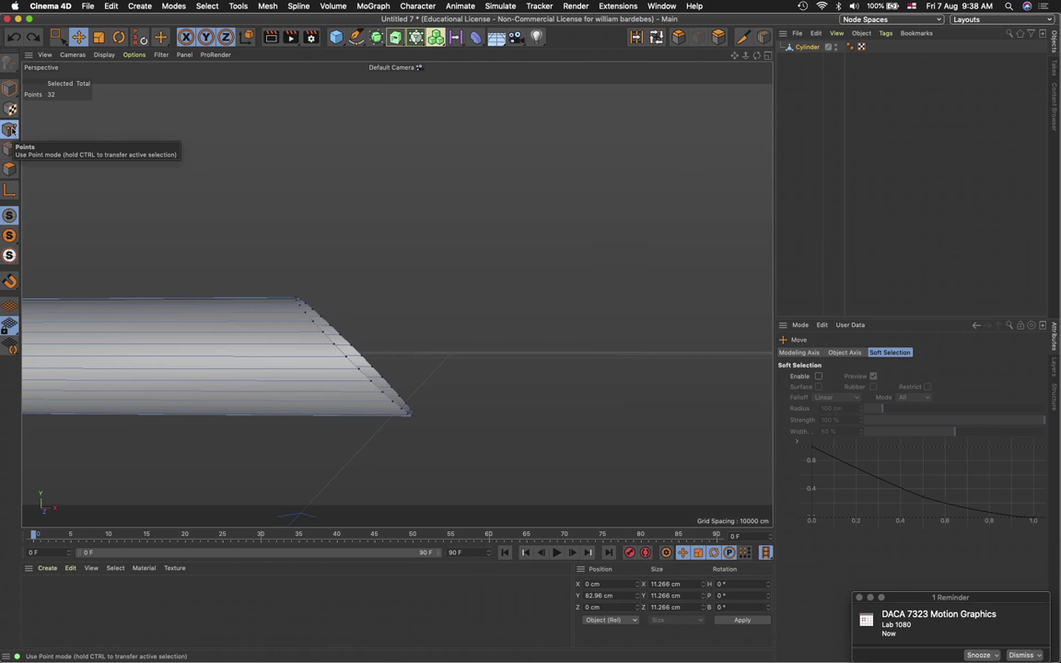
left_click(61, 39)
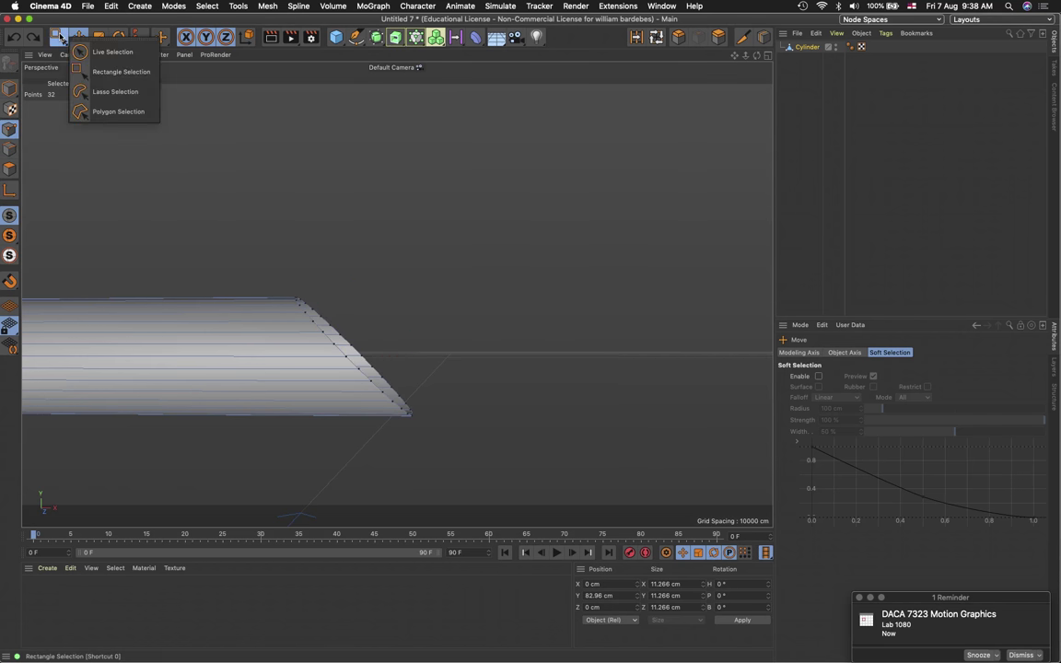
left_click(123, 72)
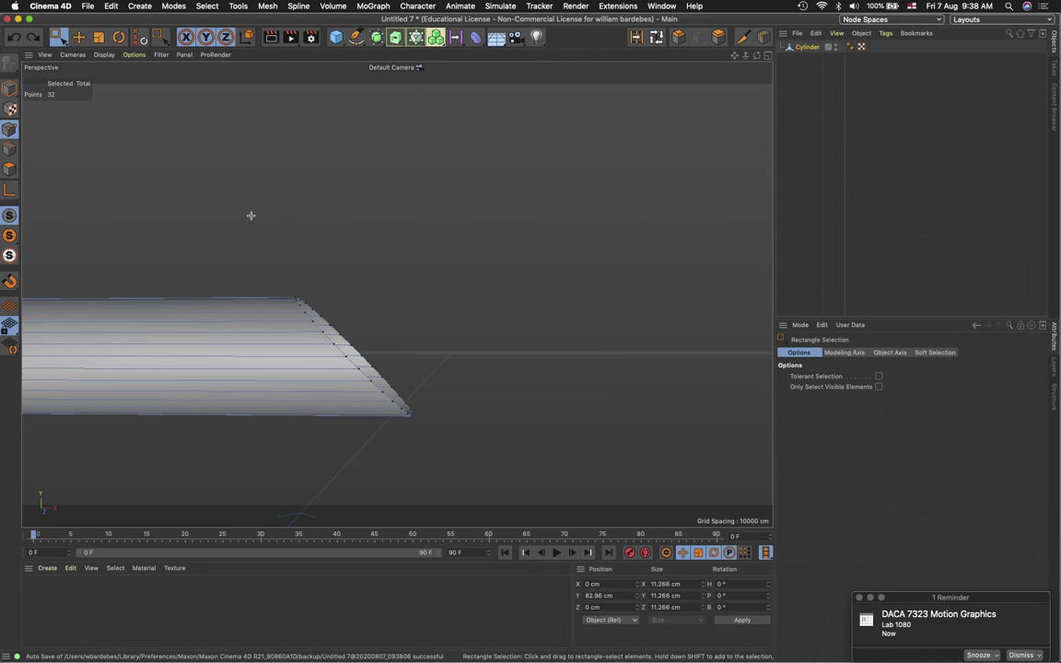
left_click_drag(250, 217, 495, 470)
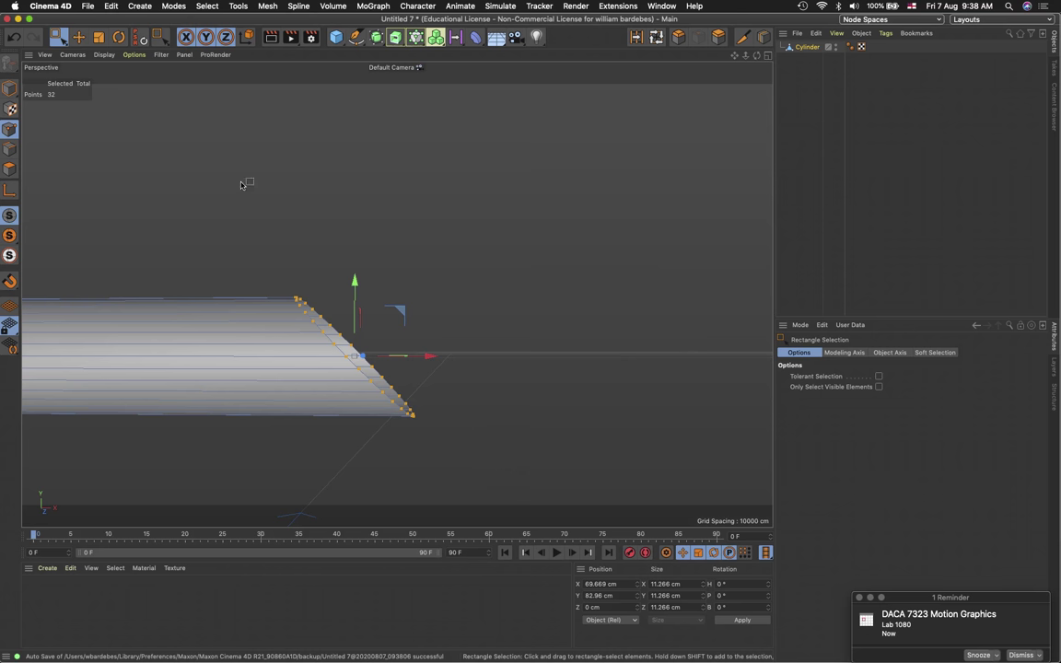
Scale the selected end points along X to a size of 0 cm so the tube end is squared off
left_click(103, 40)
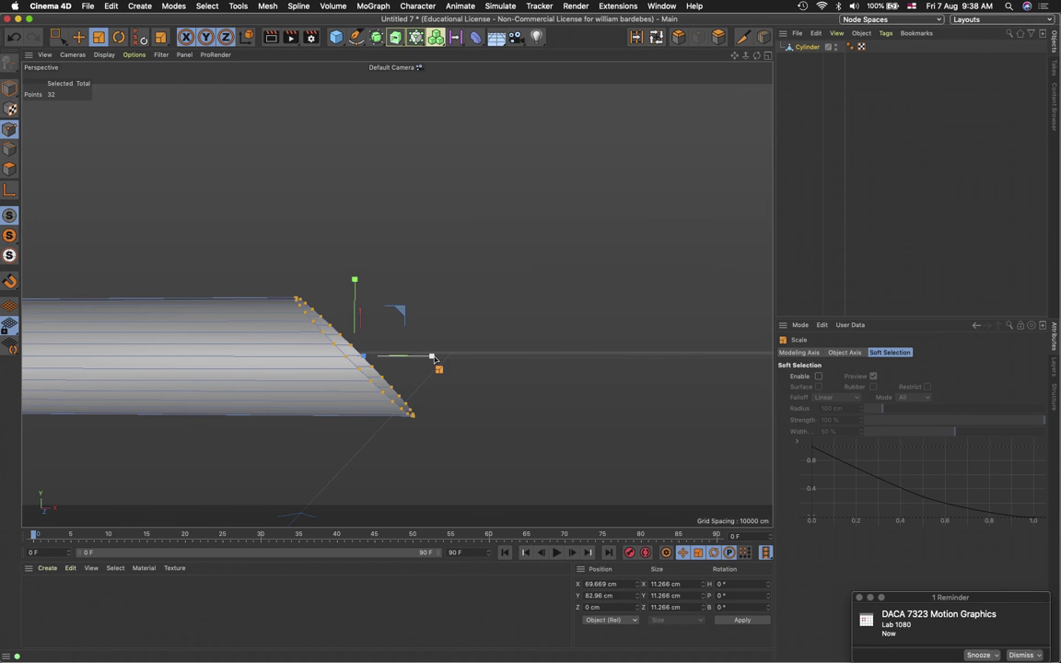
left_click_drag(434, 359, 322, 382, "alt")
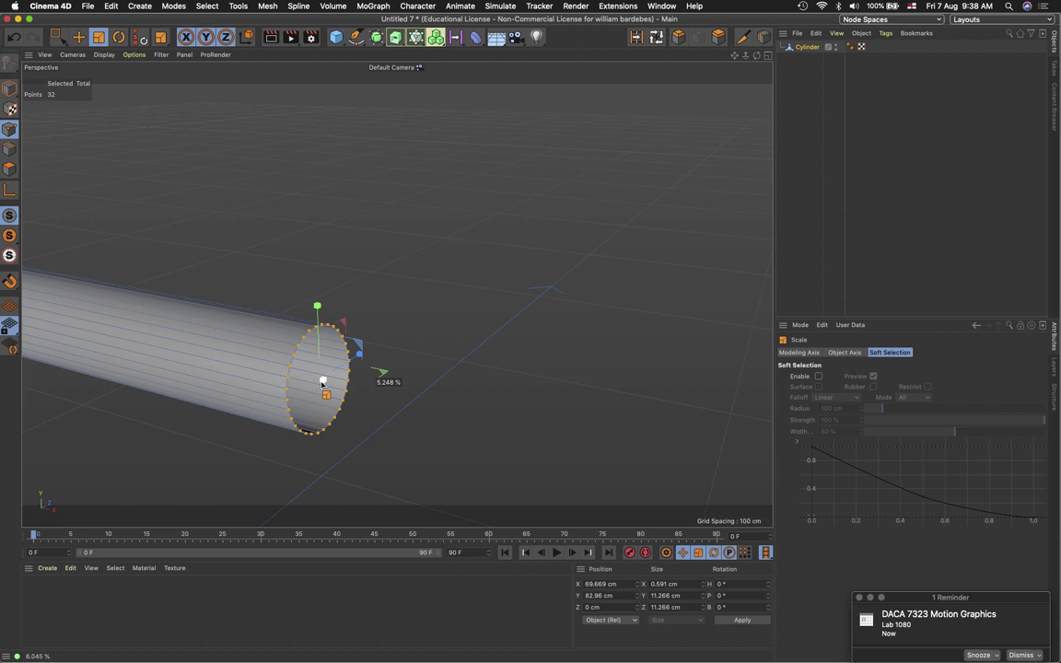
mouse_move(322, 382)
left_mouse_down()
mouse_move(356, 382)
mouse_move(319, 384)
left_mouse_up()
Examine the squared-off tube end up close in the front and perspective views, with the Cylinder object selected
left_click(767, 56)
scroll(714, 369, "up", 10)
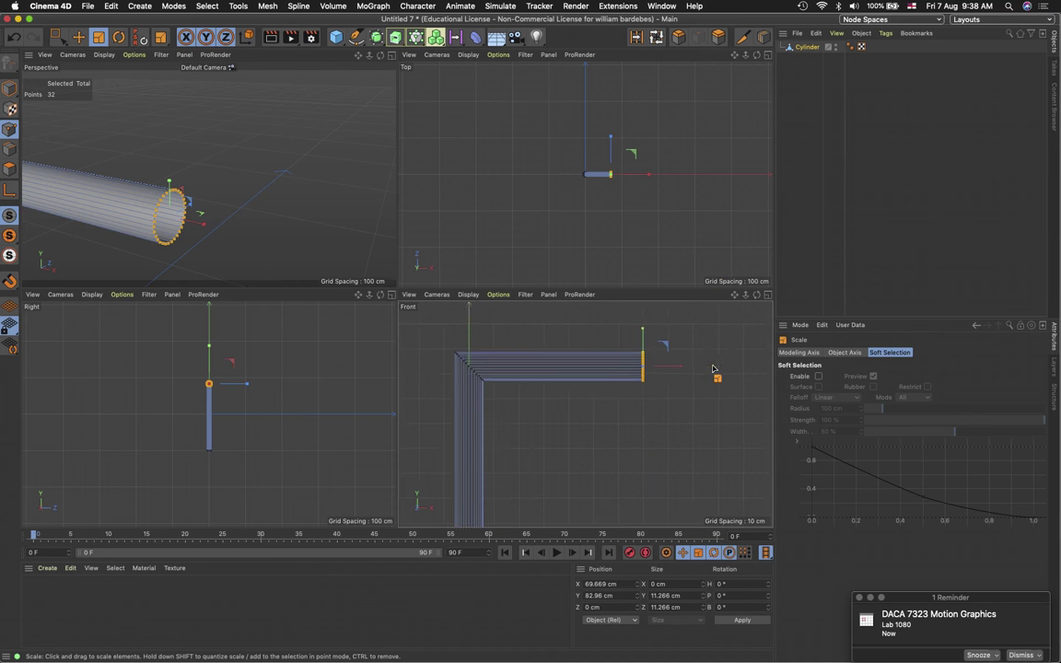
scroll(712, 368, "up", 2)
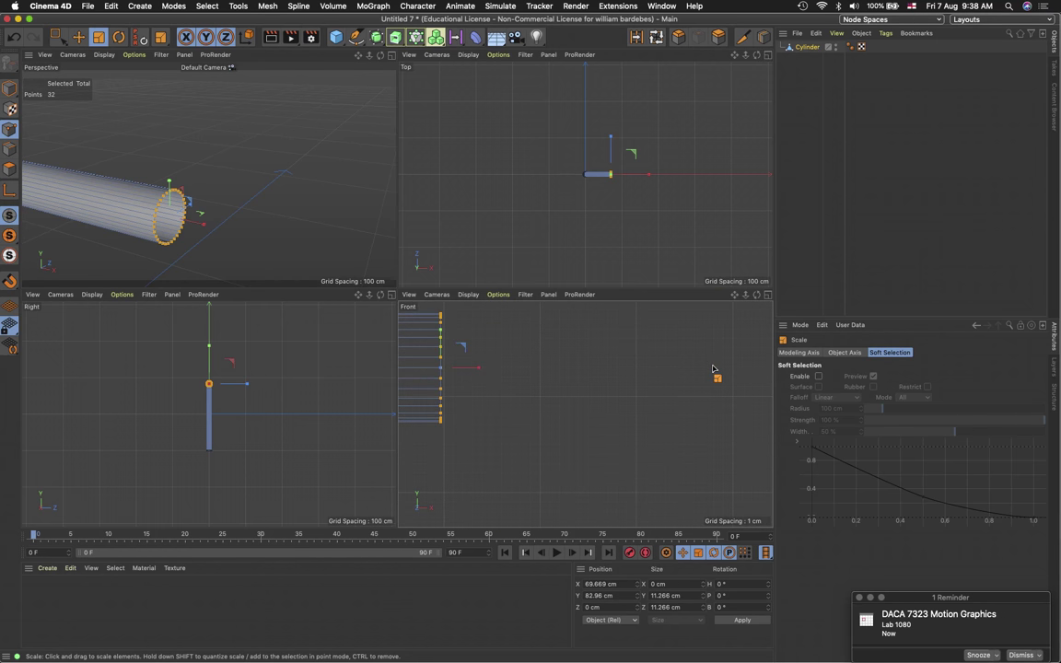
left_click(802, 66)
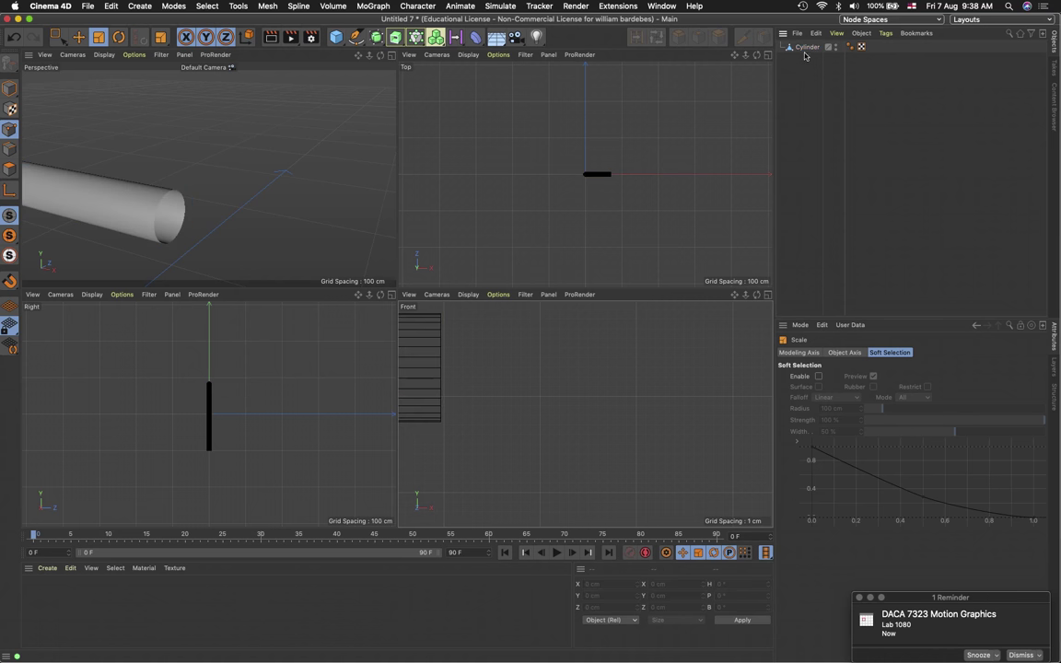
left_click(808, 47)
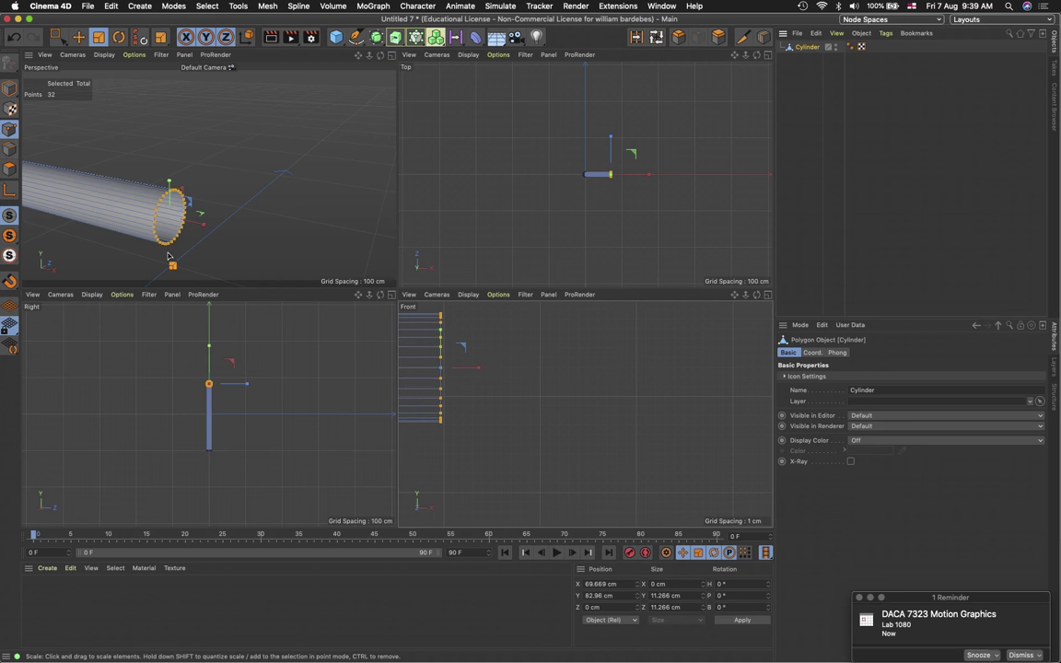
scroll(168, 255, "down", 5)
scroll(169, 255, "up", 5)
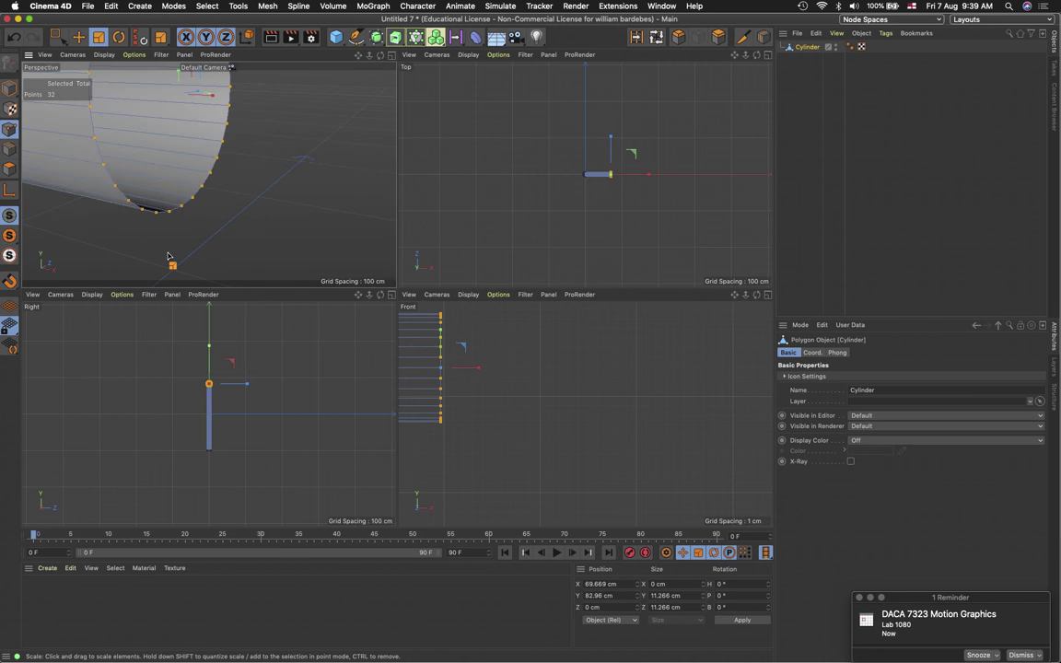
scroll(169, 255, "down", 6)
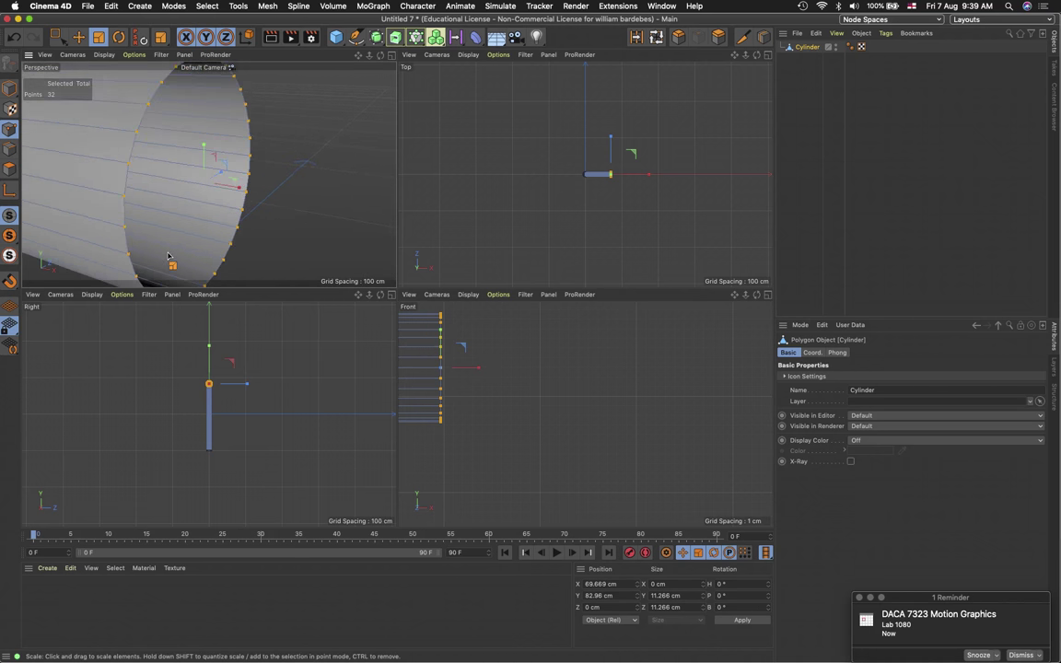
scroll(168, 255, "up", 3)
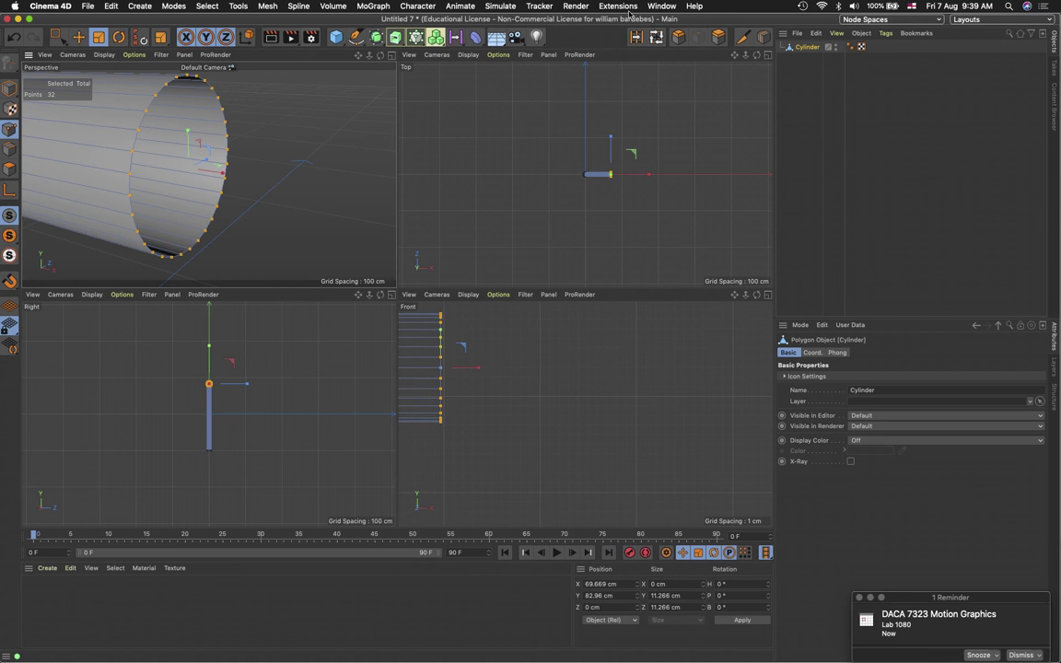
Switch to the iso scene interior.c4d project and bring the armchair, side table and floor area into view
left_click(665, 7)
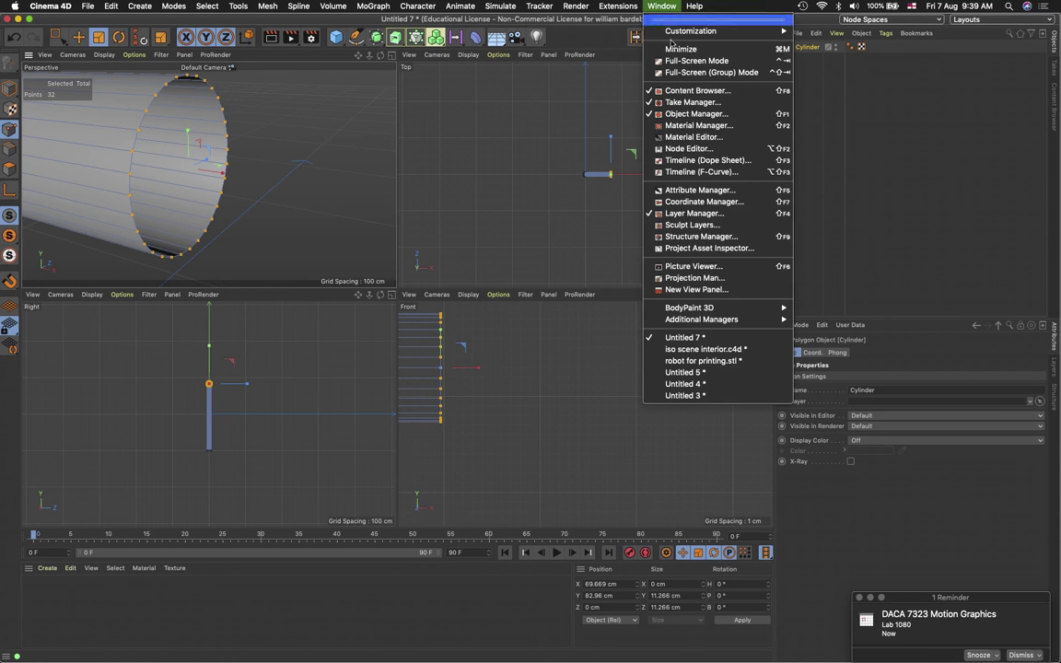
left_click(702, 350)
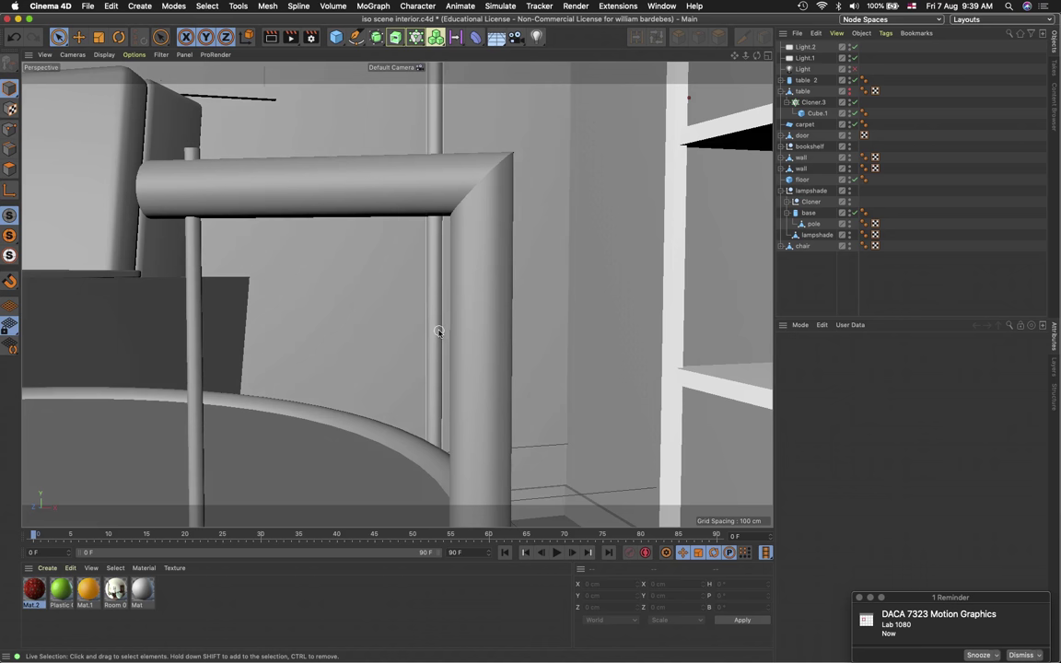
scroll(438, 331, "down", 10)
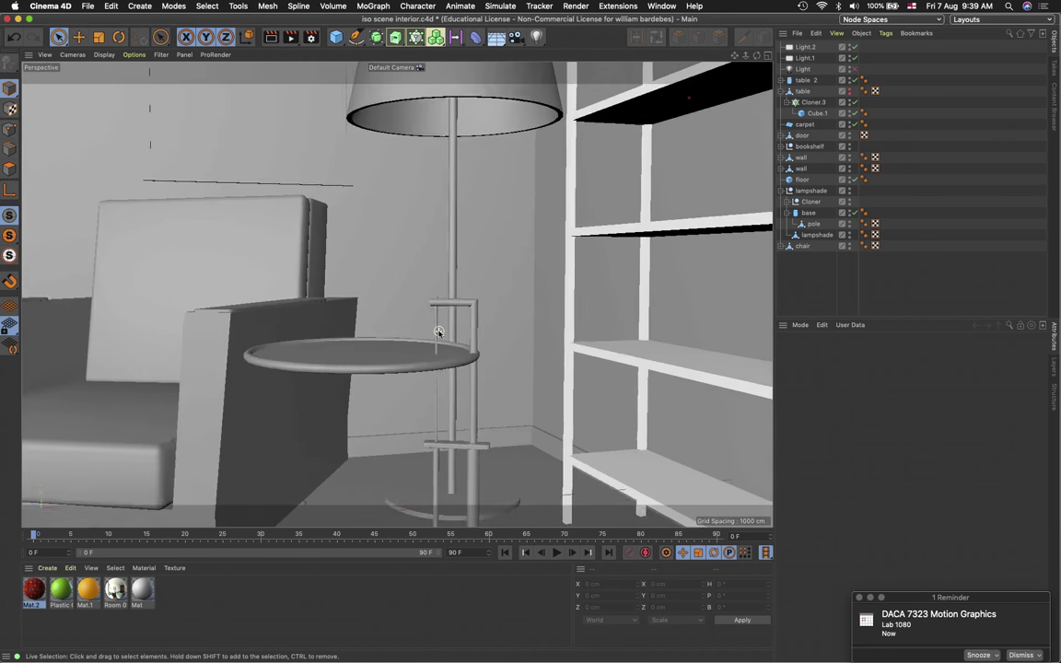
left_click_drag(438, 331, 373, 398, "alt")
scroll(379, 405, "up", 5)
scroll(379, 405, "down", 8)
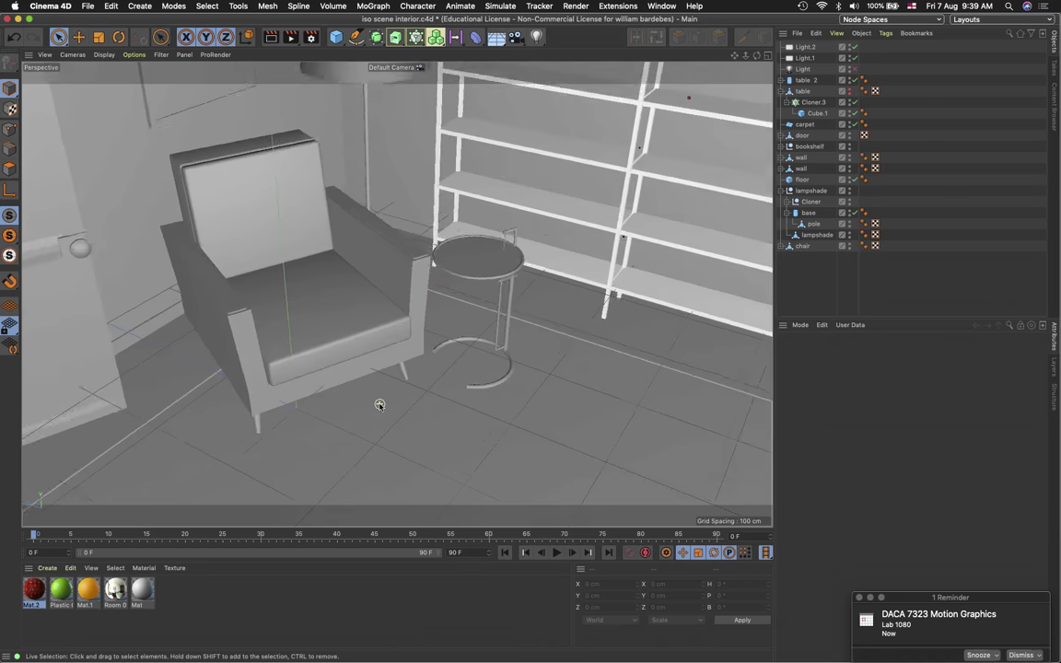
scroll(380, 405, "down", 3)
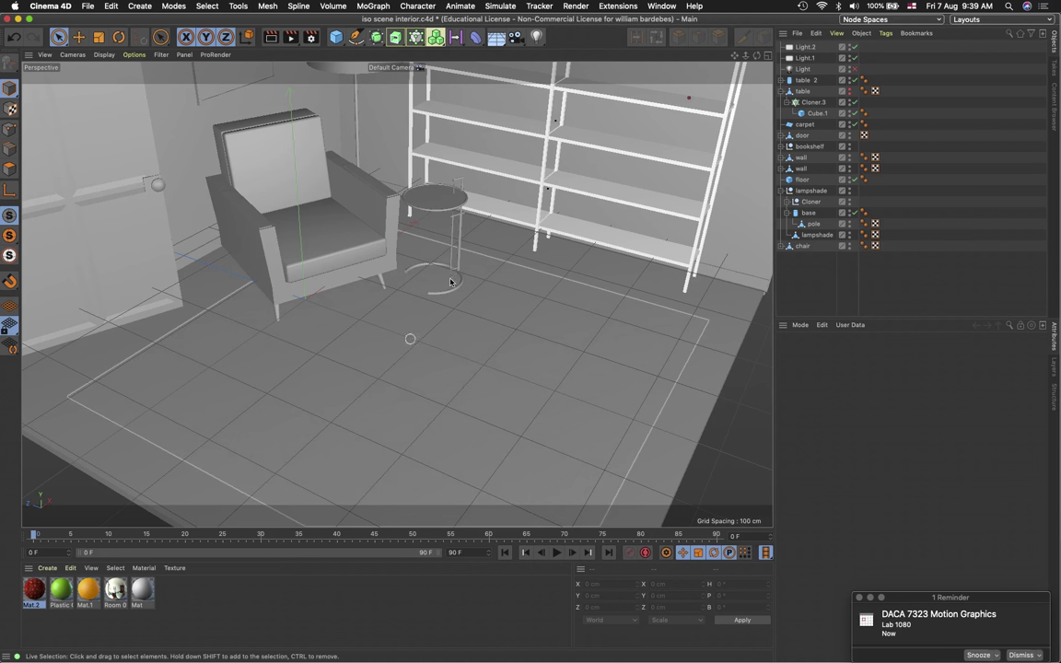
Open the Mat.2 carpet material in the Material Editor and switch to the Persian carpet texture image results in Chrome
double_click(34, 592)
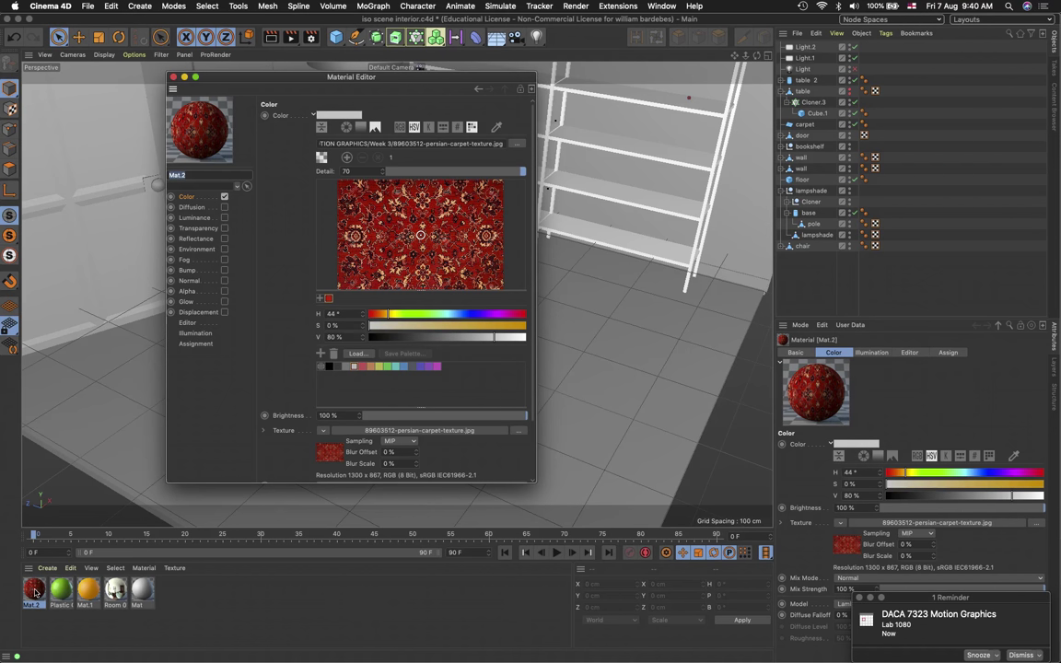
key("super+Tab")
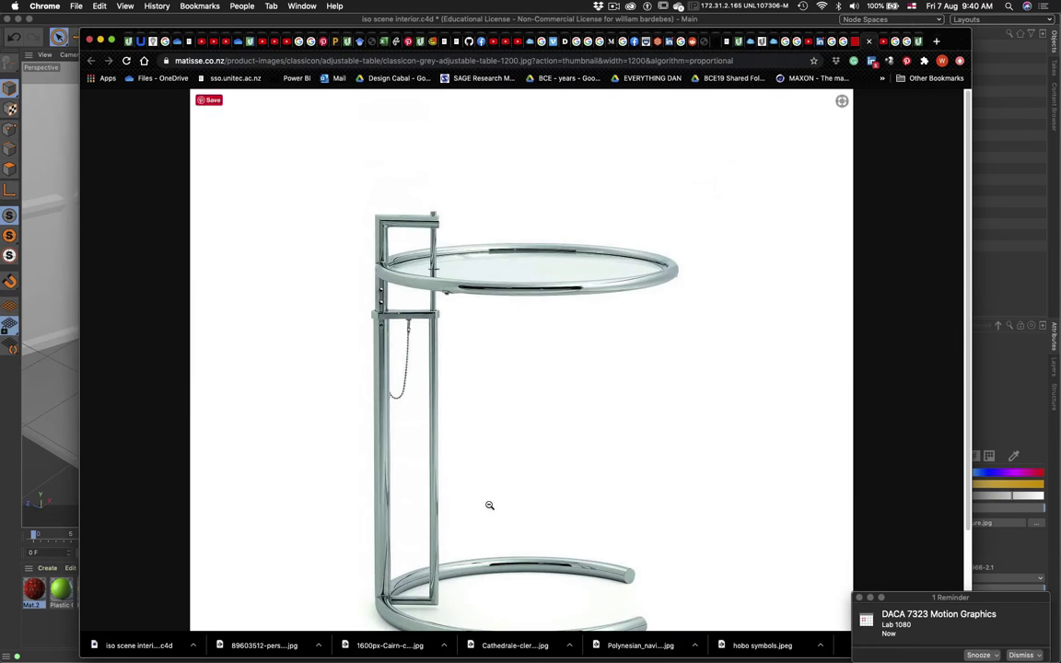
left_click(846, 41)
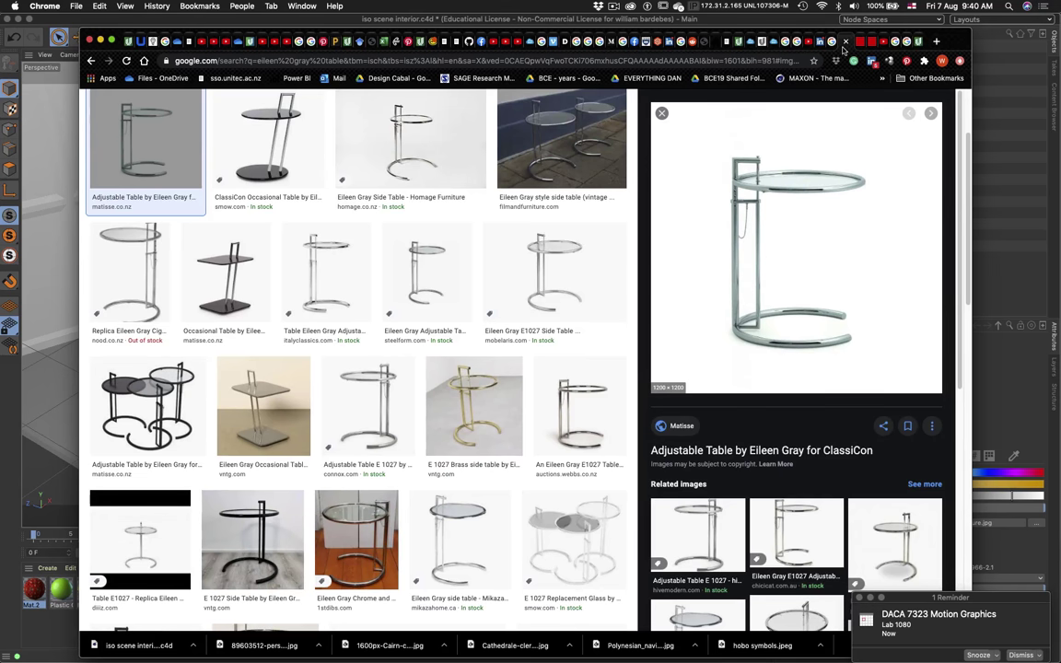
left_click(834, 42)
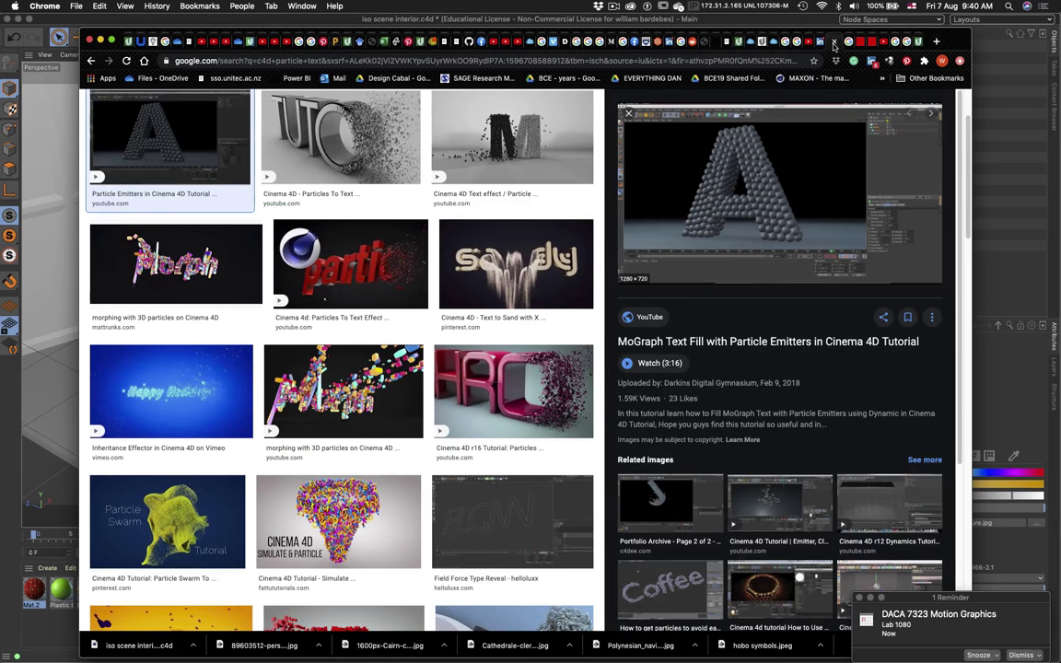
left_click(904, 43)
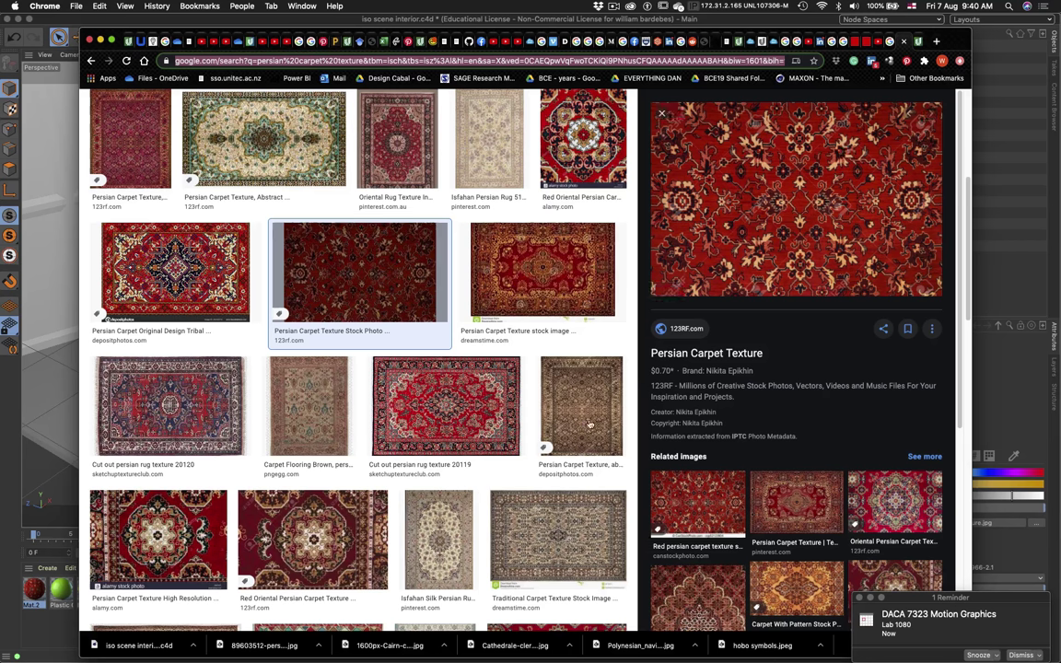
Save the "Cut out persian rug texture 20119" image as carpet2.jpeg in the Week 3 folder and return to Cinema 4D
left_click(493, 423)
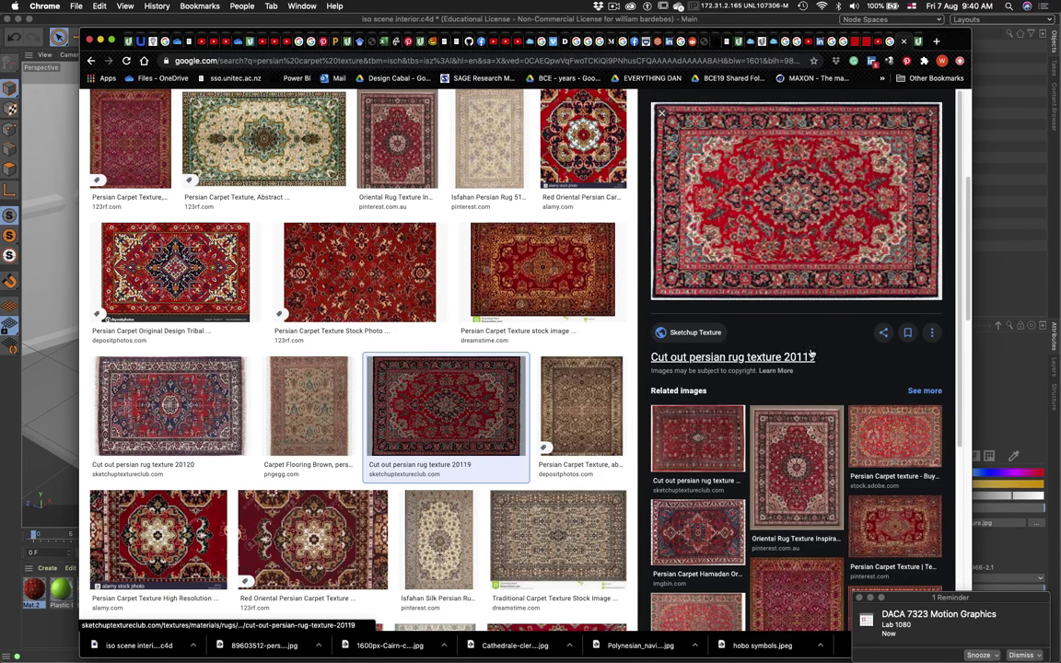
right_click(770, 260)
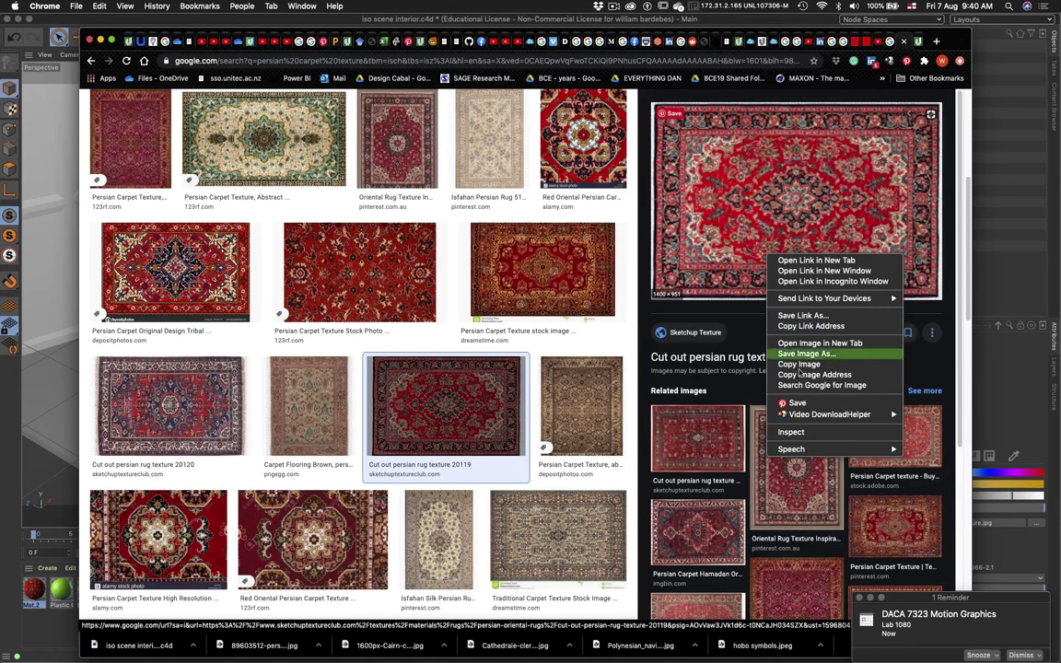
left_click(836, 355)
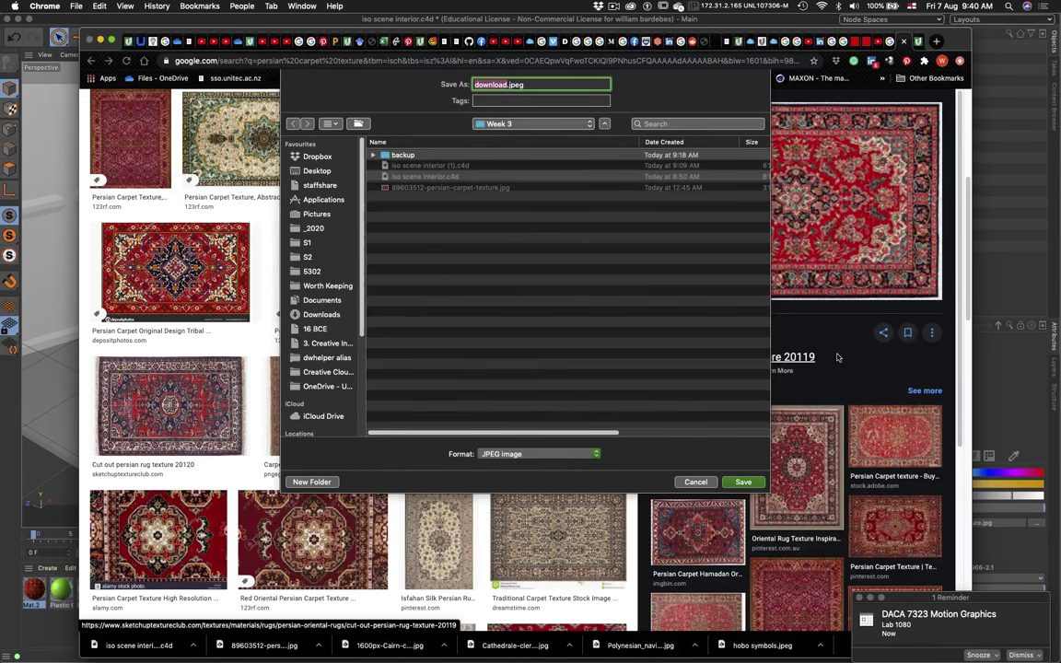
type("carpet")
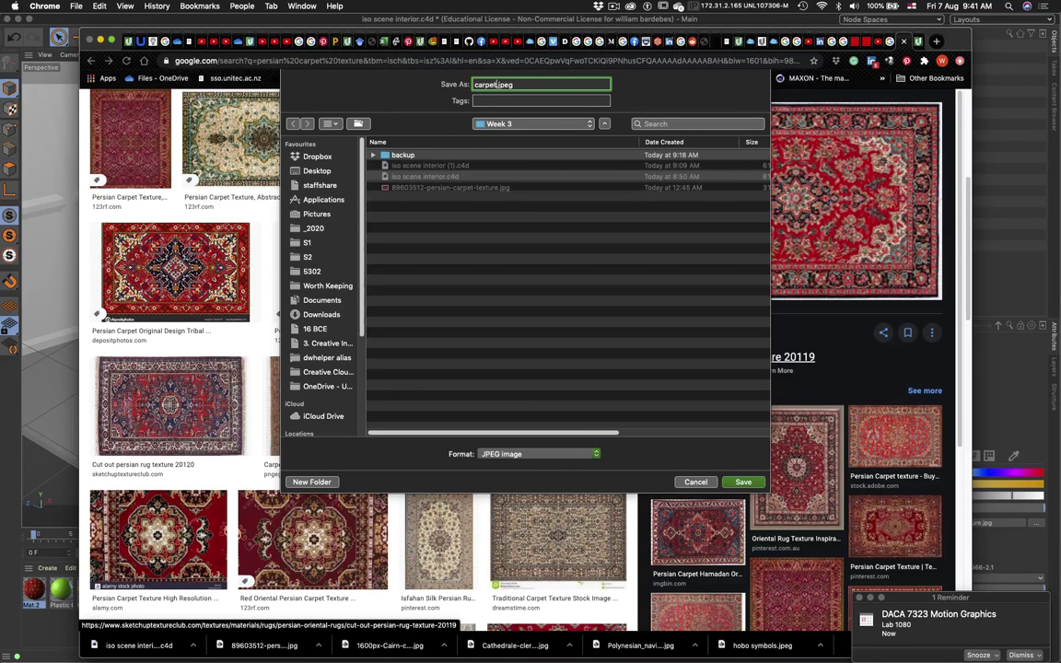
type("2")
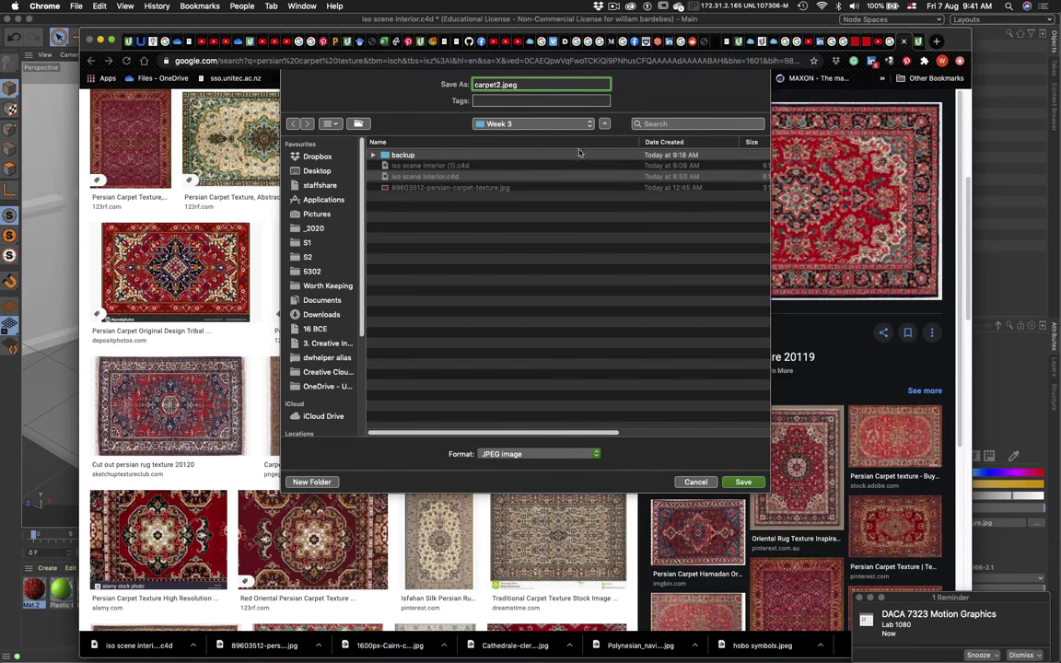
left_click(743, 481)
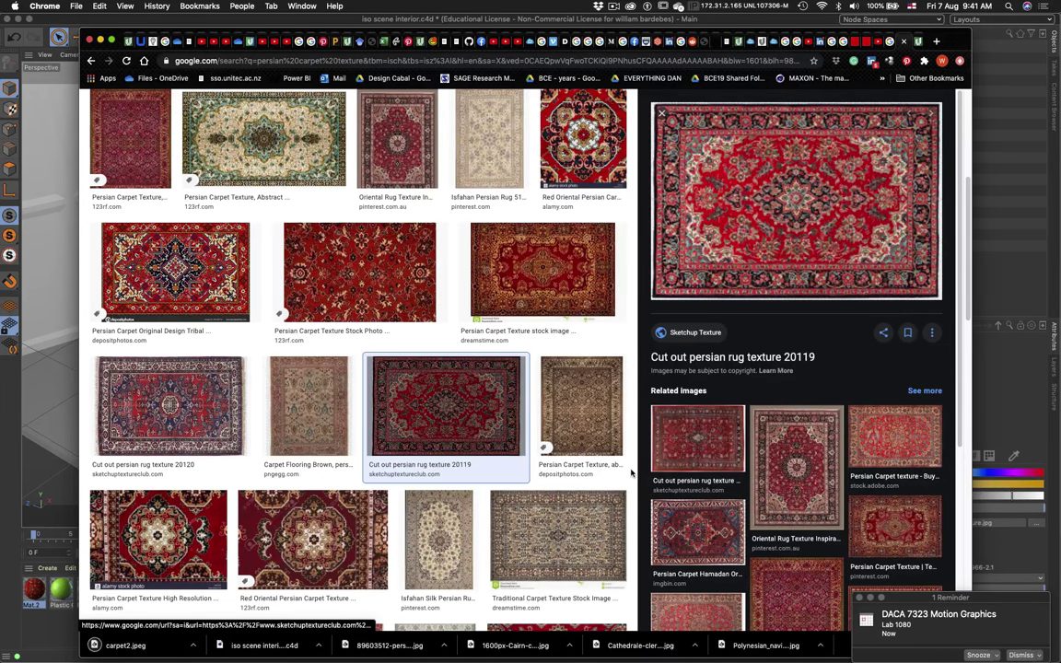
key("super+Tab")
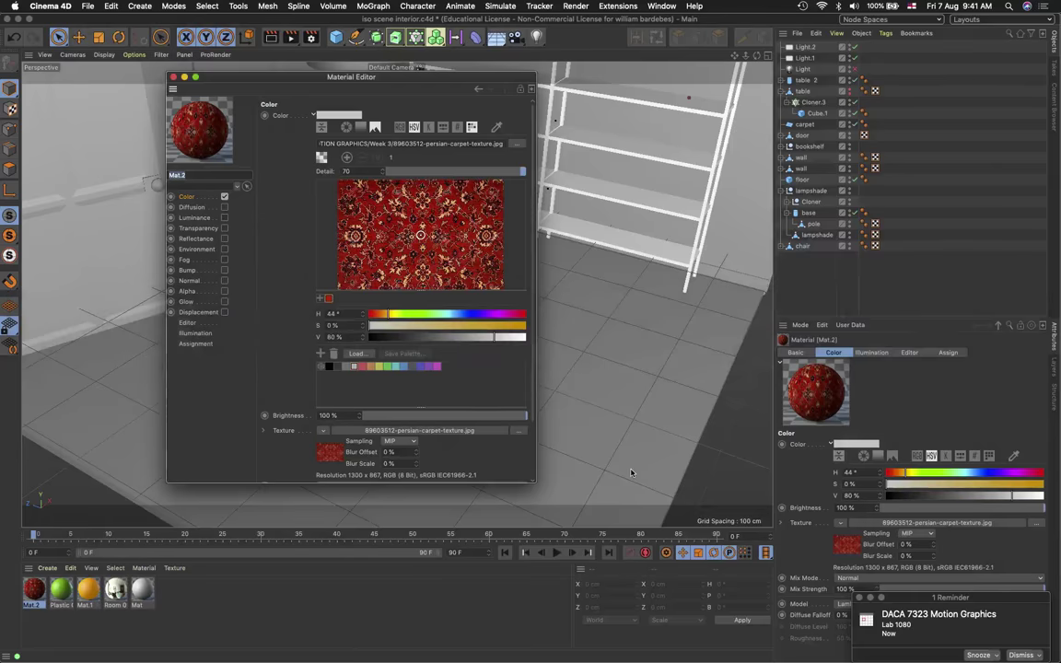
Close the Material Editor and create two new default materials in the material list
left_click(173, 78)
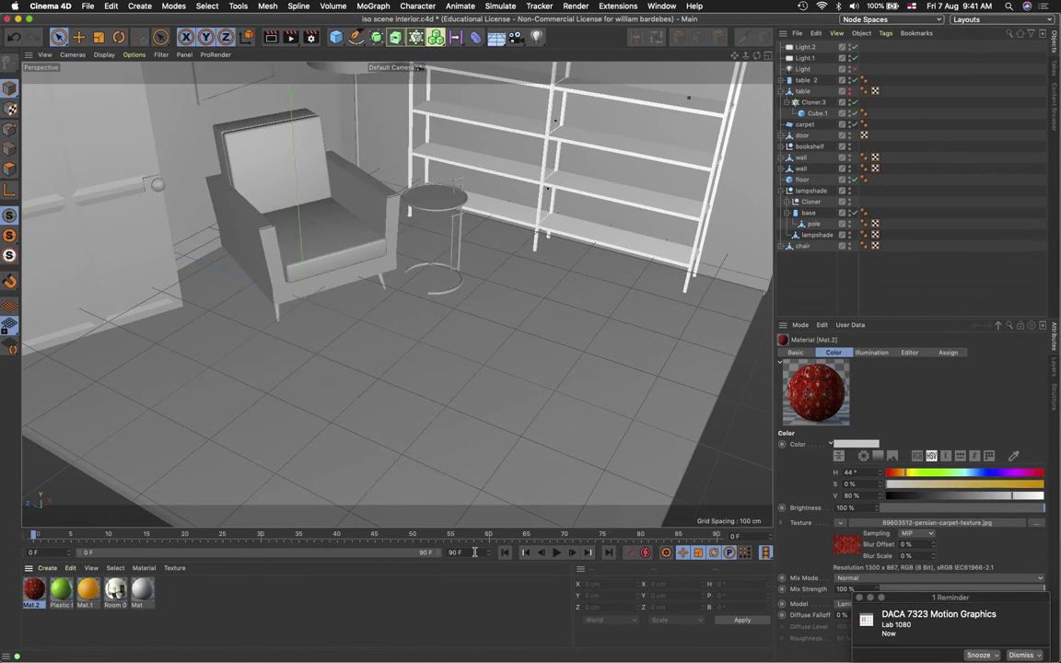
double_click(184, 602)
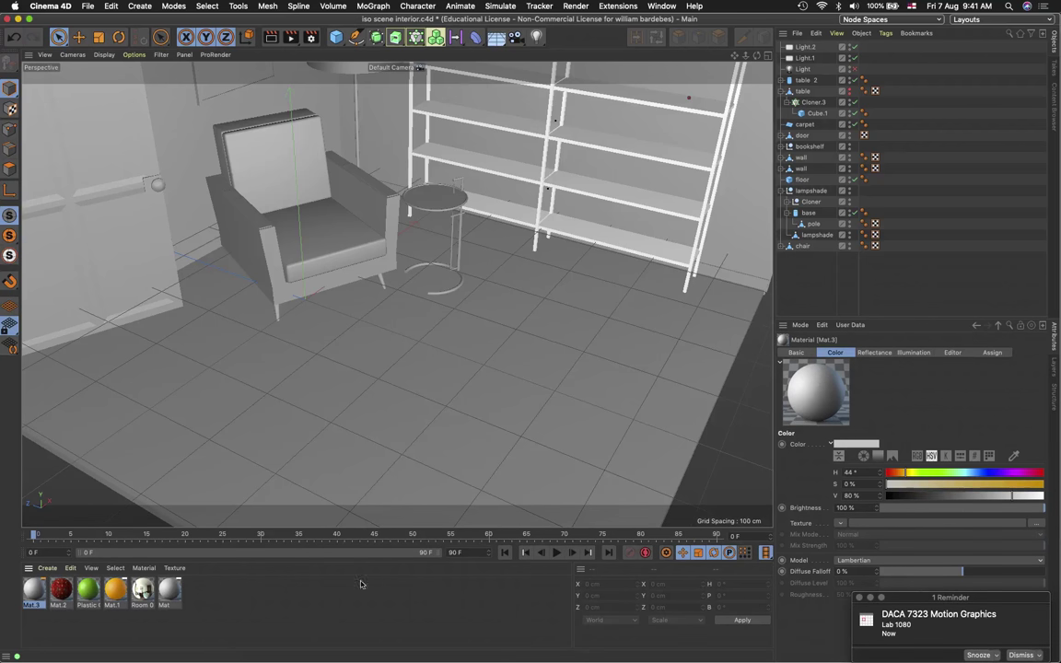
double_click(452, 593)
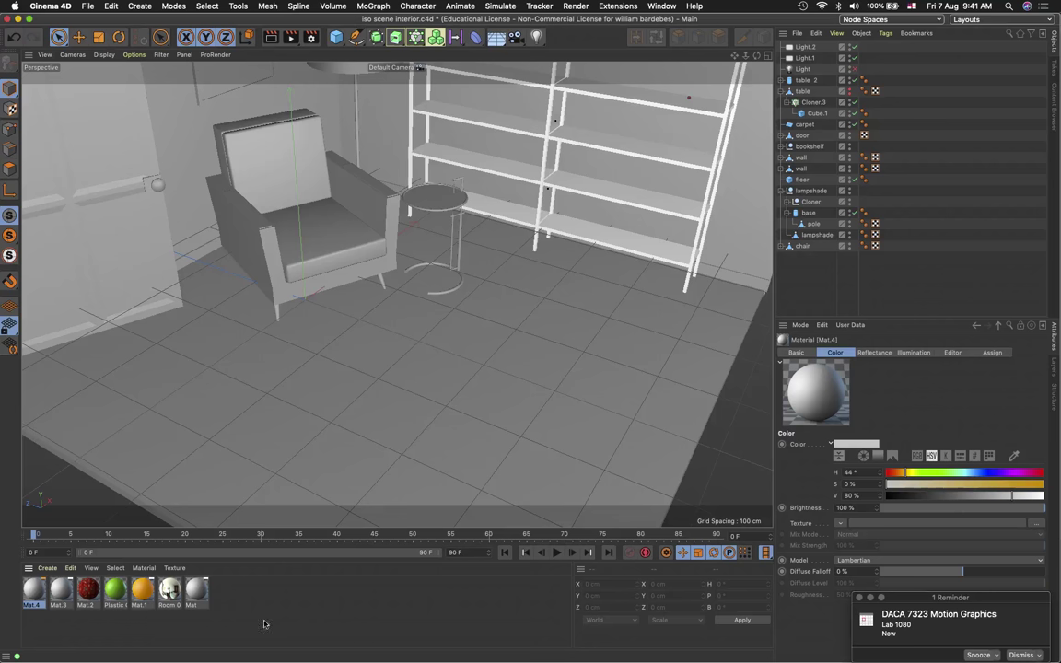
Look through the available node material presets and loadable material preset categories, including Fabric and Car Paint
left_click(48, 569)
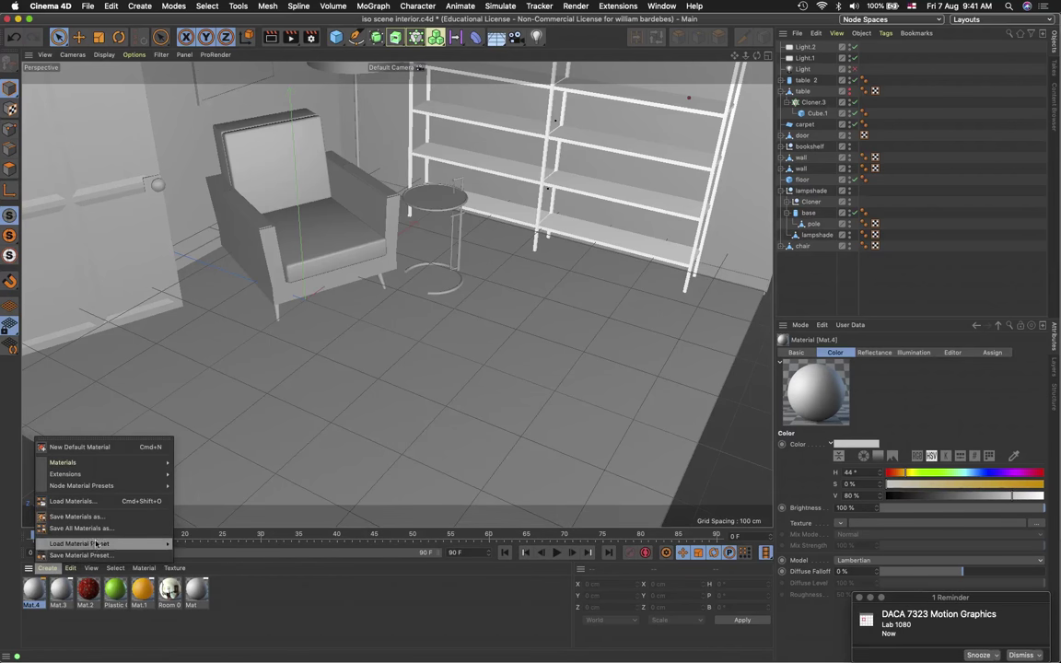
mouse_move(99, 488)
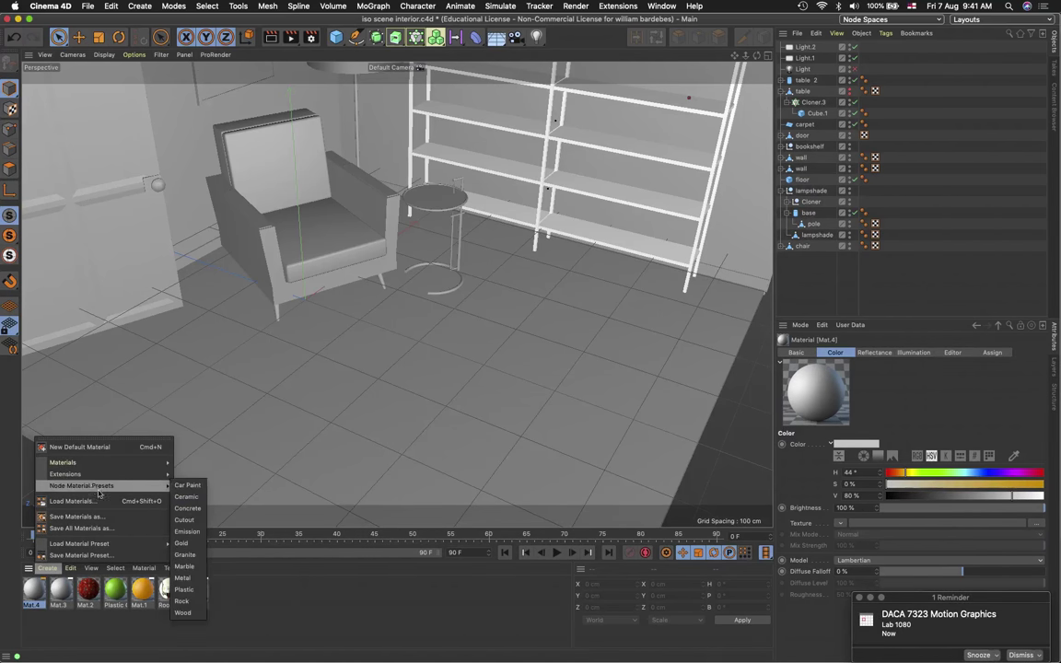
mouse_move(129, 543)
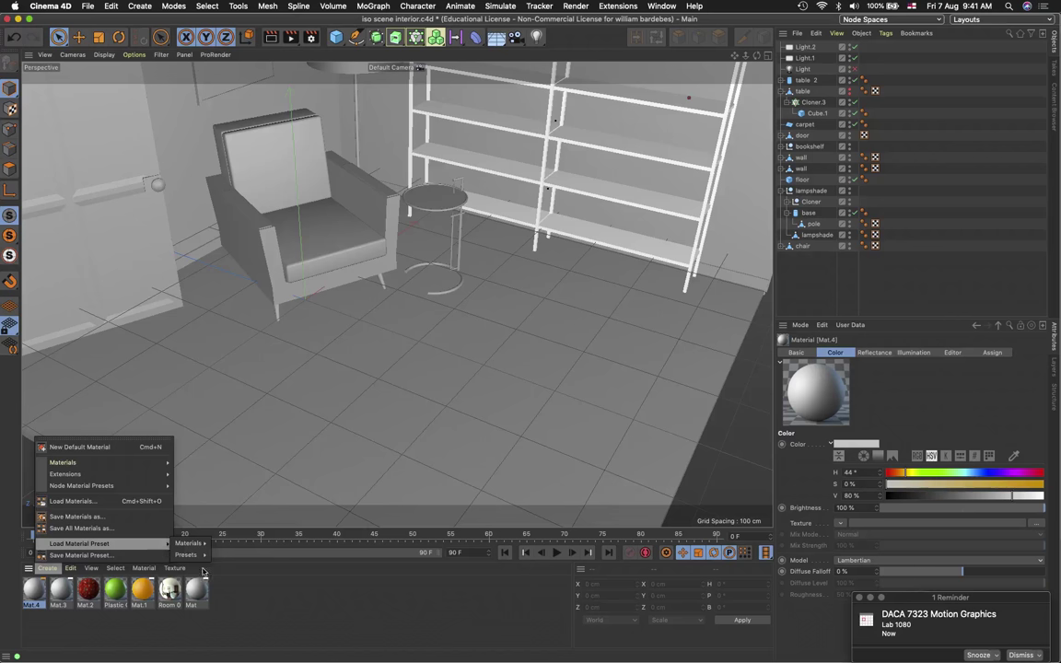
mouse_move(143, 568)
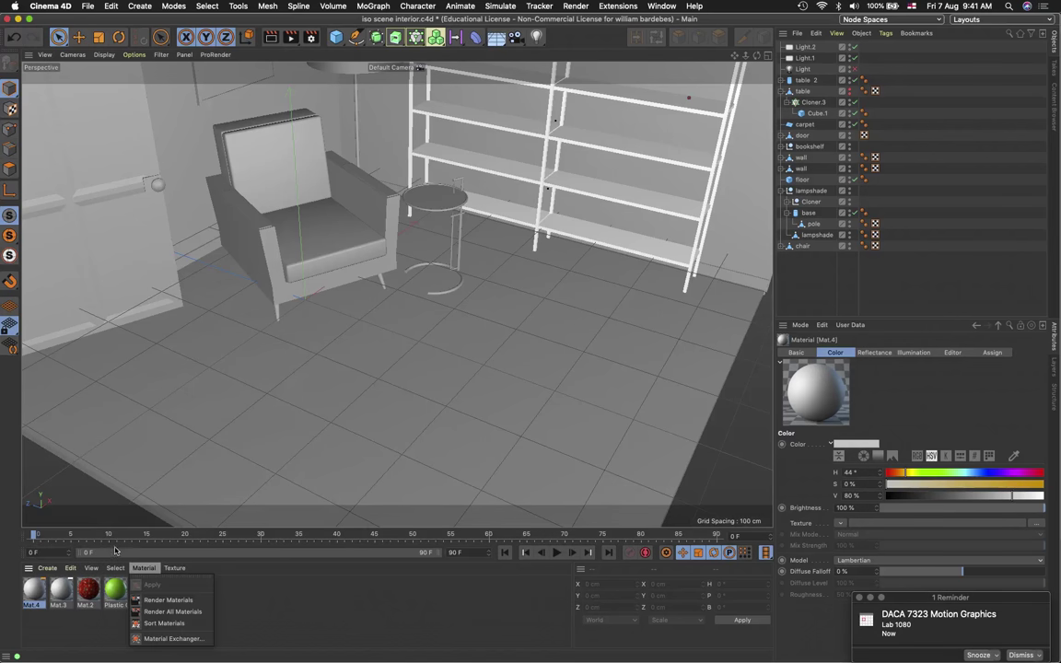
left_click(69, 568)
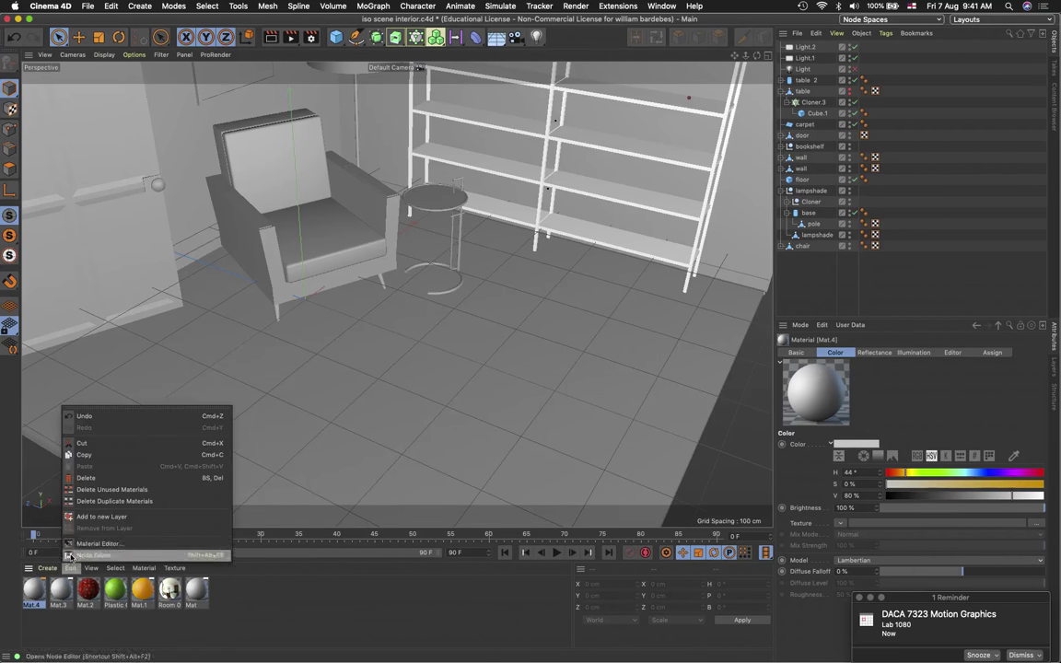
mouse_move(51, 566)
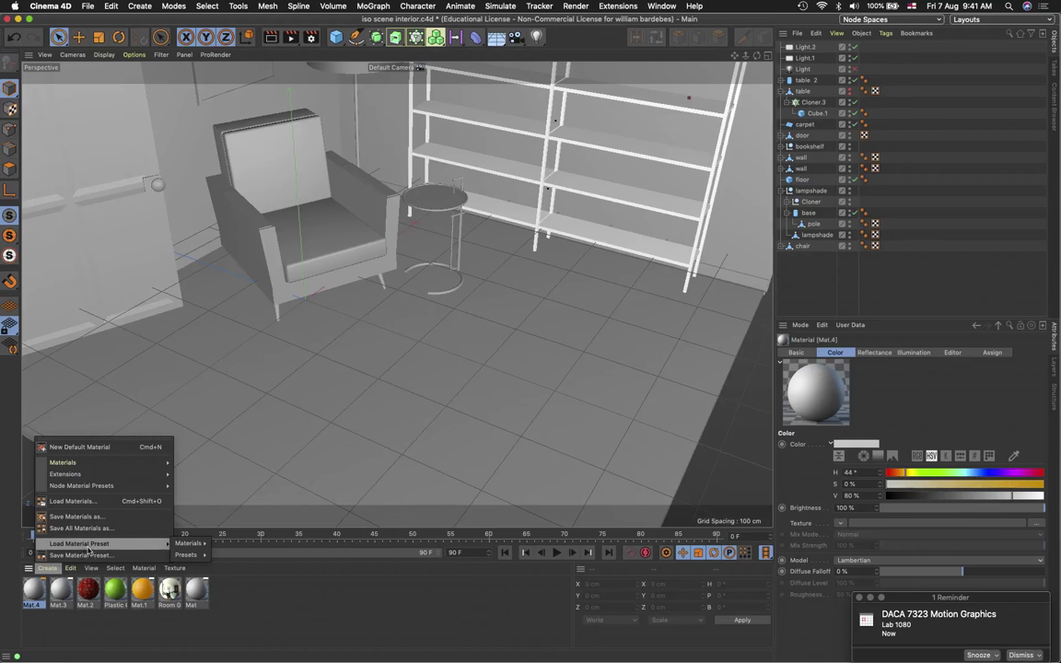
mouse_move(194, 545)
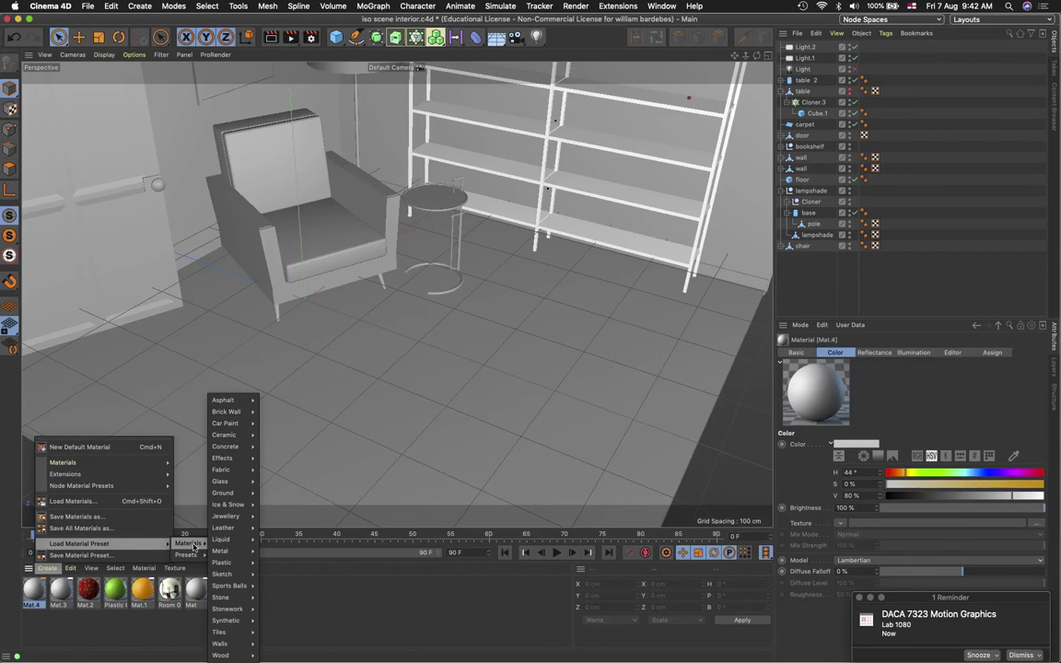
mouse_move(233, 472)
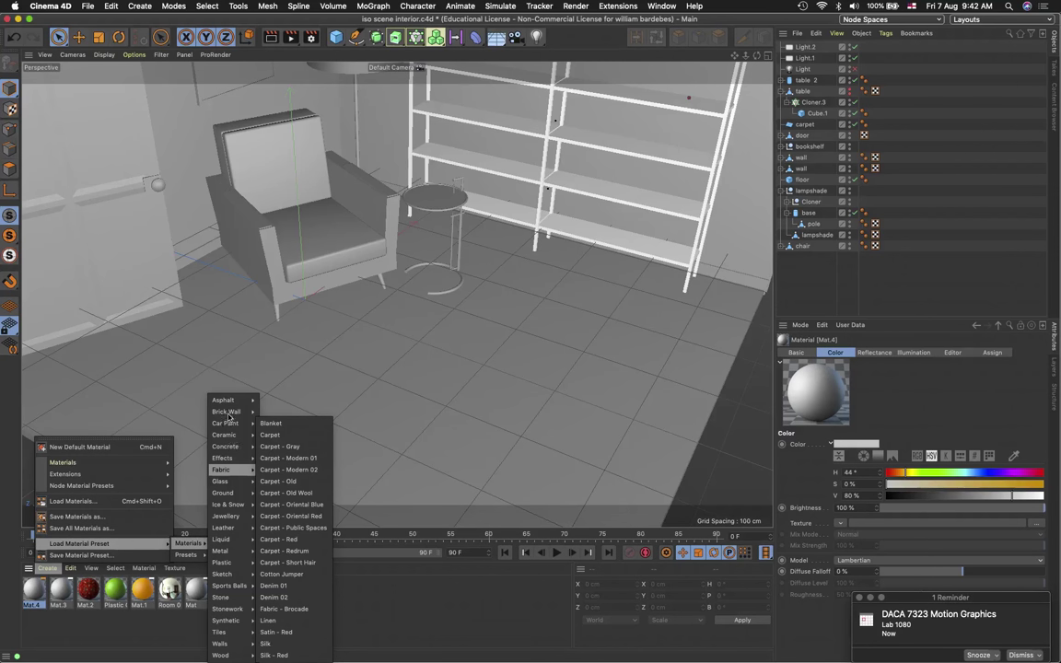
mouse_move(234, 426)
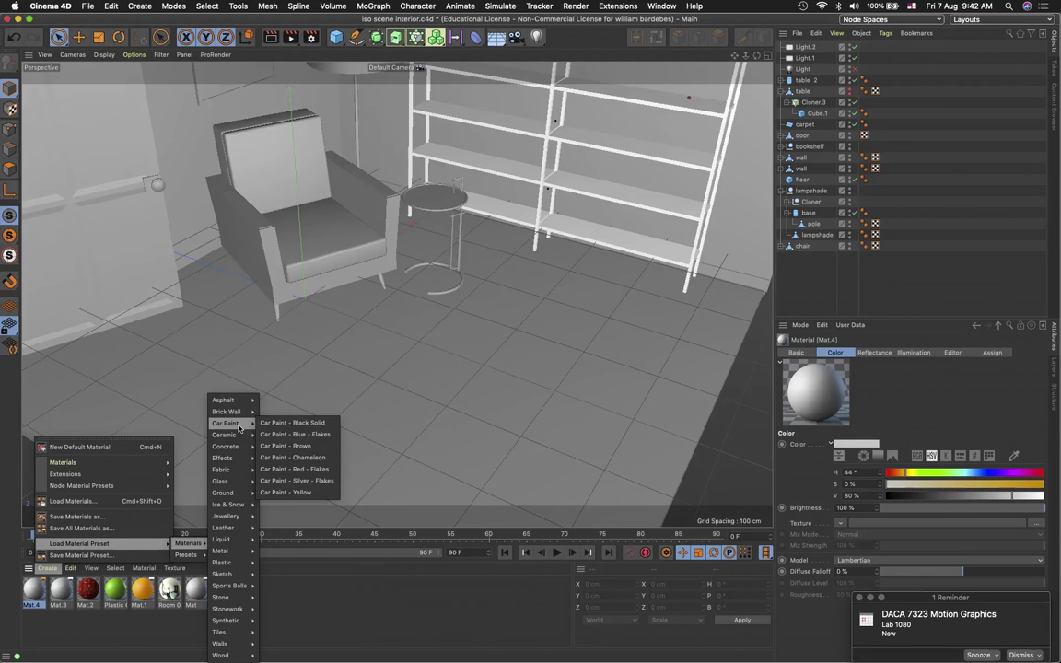
left_click(347, 541)
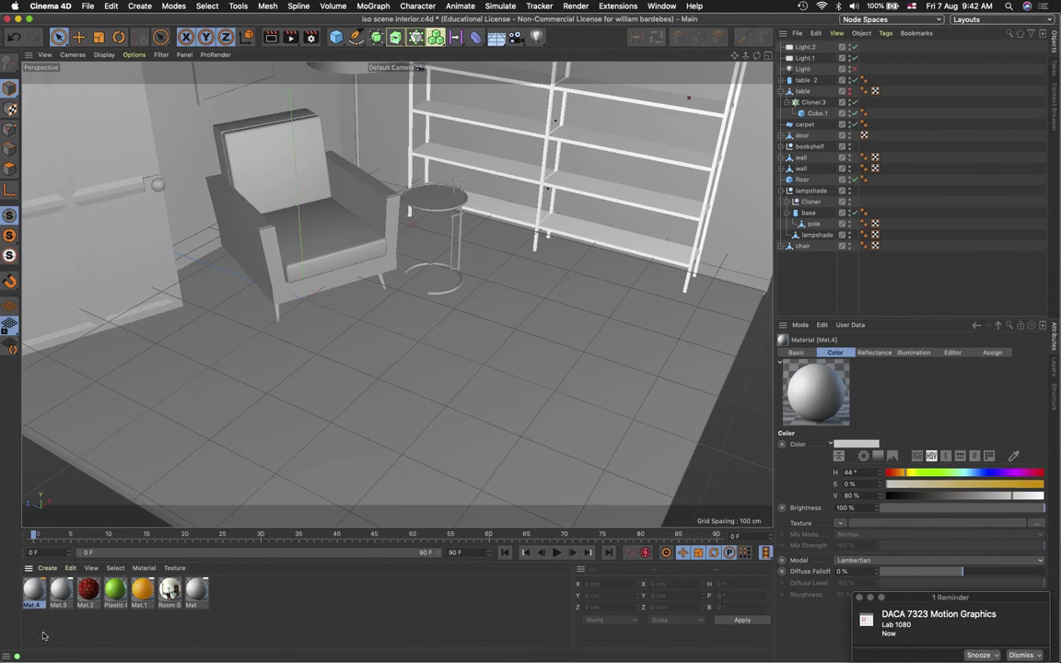
Open the Mat.3 material in the Material Editor and switch its color sliders to RGB
left_click(60, 594)
double_click(61, 594)
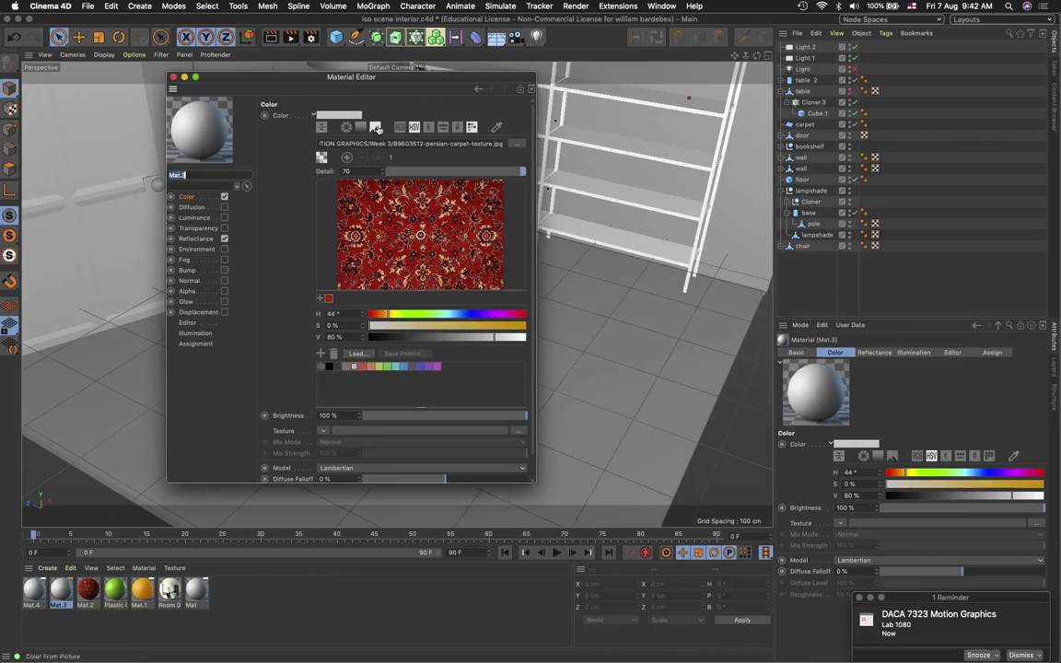
left_click(415, 129)
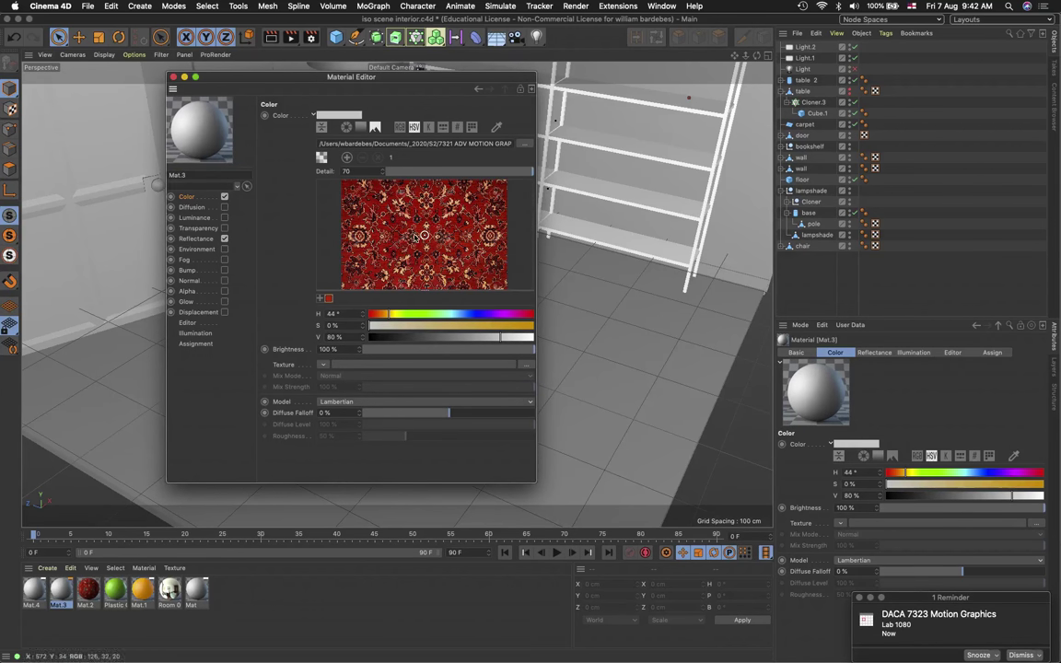
left_click(400, 128)
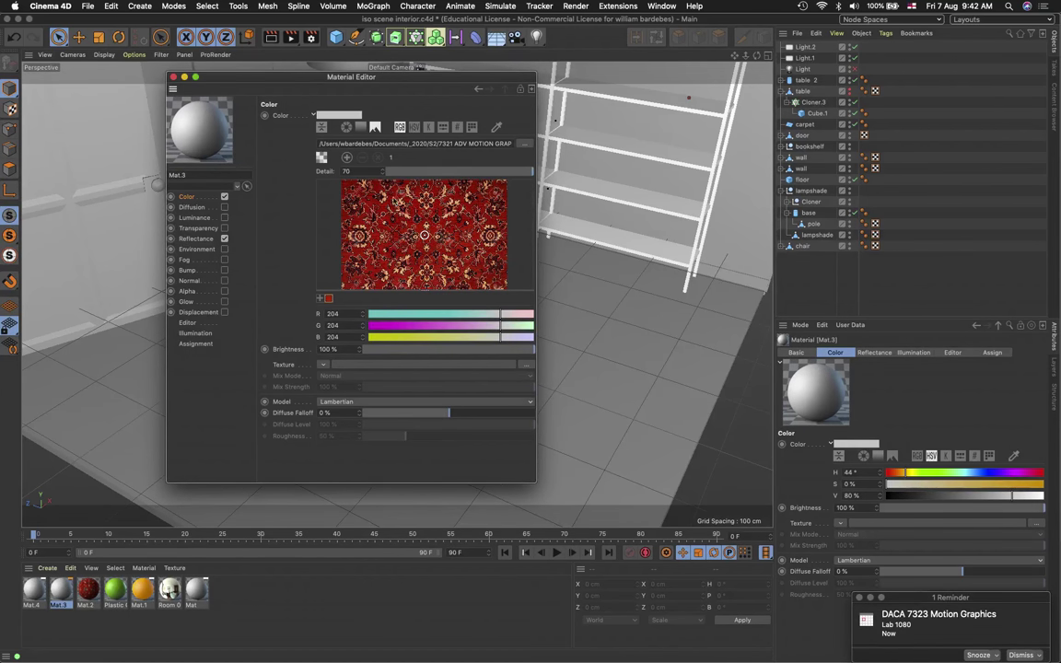
Switch the editor to Mat.4 and clear the 89603512-persian-carpet-texture.jpg path from the Color From Picture reference
left_click(33, 592)
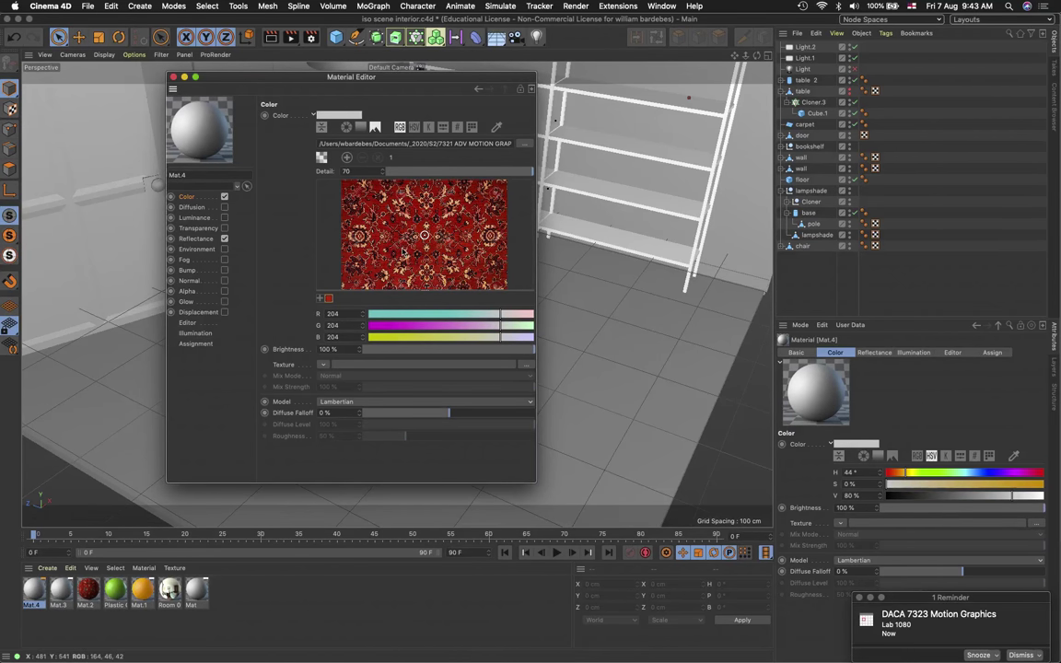
mouse_move(403, 253)
left_click(424, 145)
key("Return")
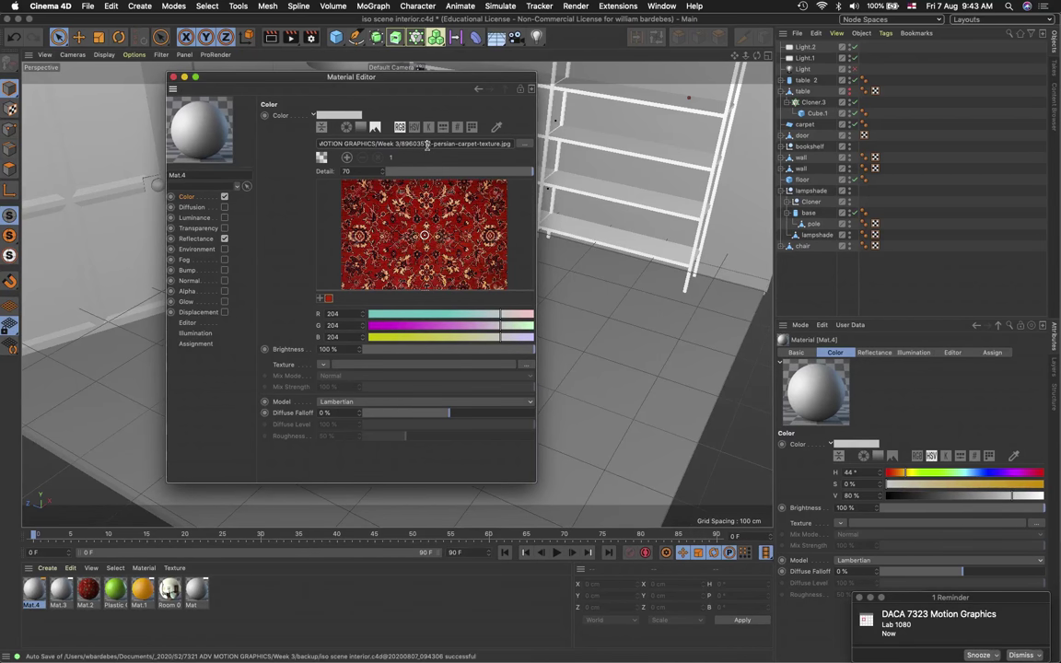
left_click(427, 145)
left_click_drag(512, 144, 247, 128)
key("BackSpace")
key("Return")
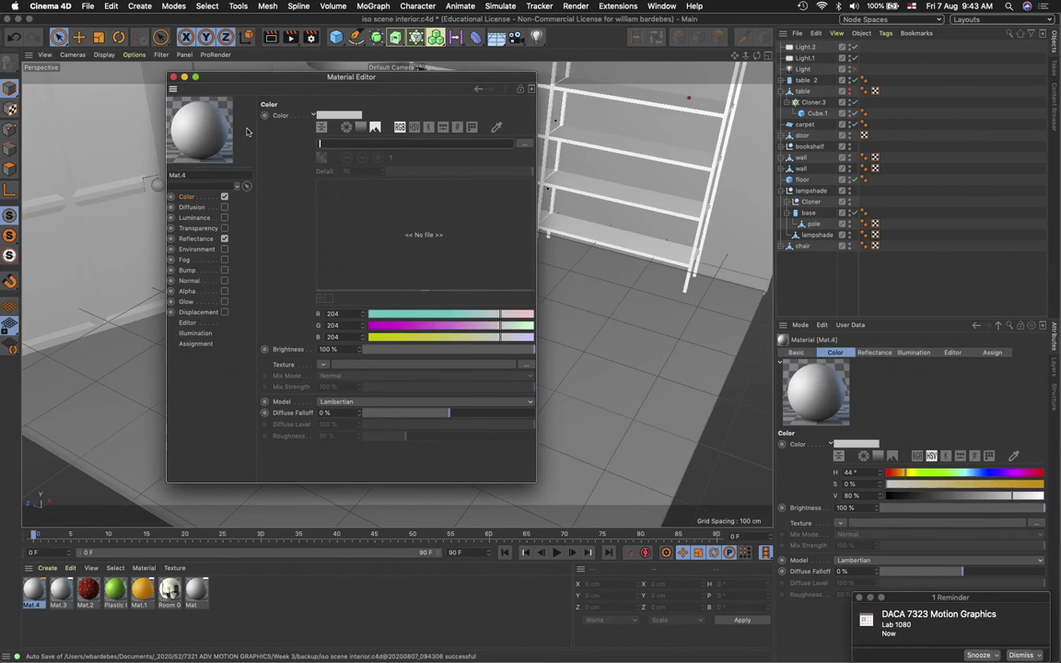
Widen the Material Editor window and set Mat.4's expanded color sliders to HSV
left_click(428, 126)
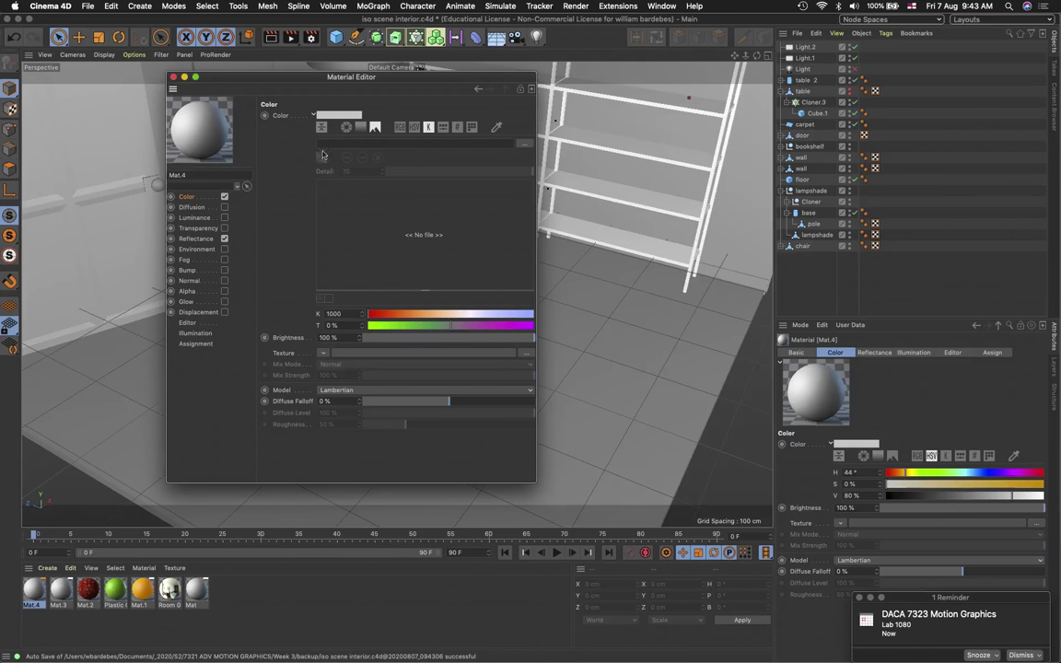
left_click(281, 115)
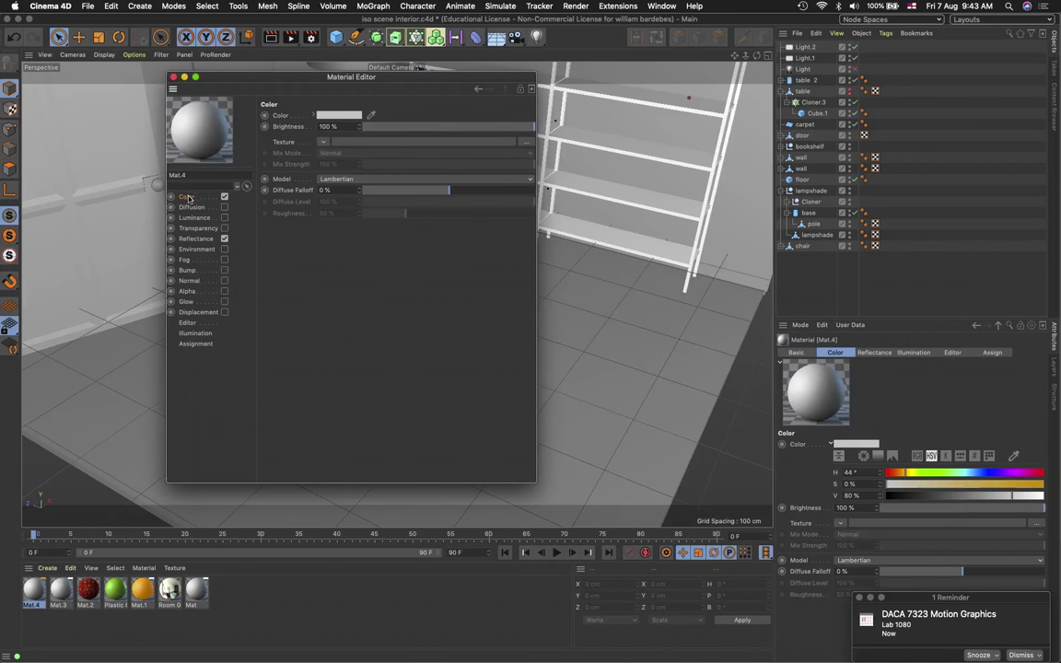
left_click(313, 115)
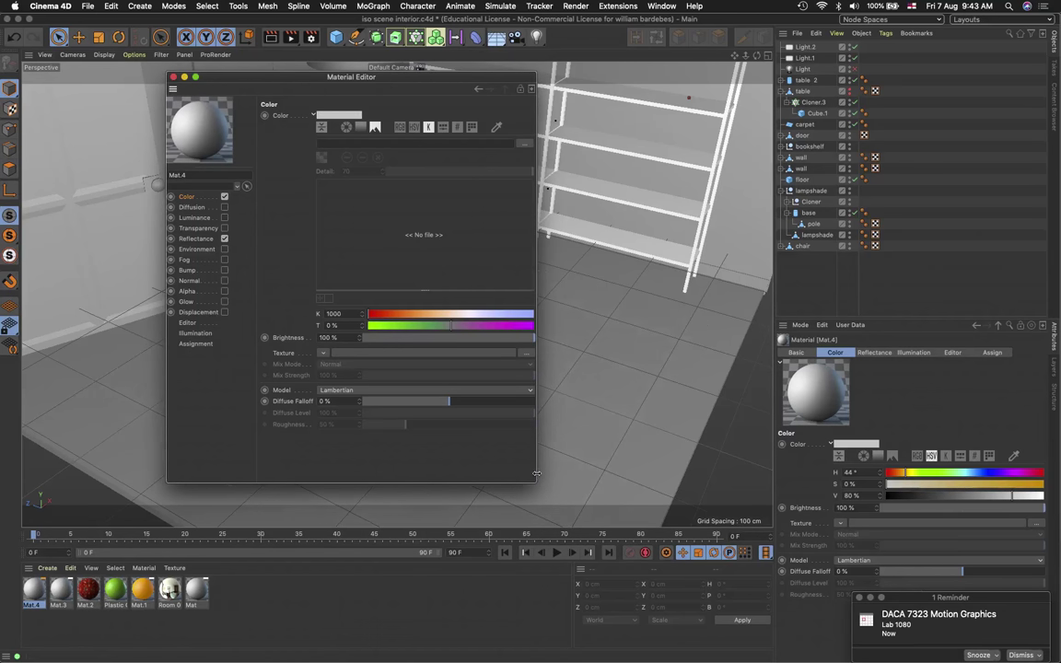
left_click_drag(535, 419, 694, 419)
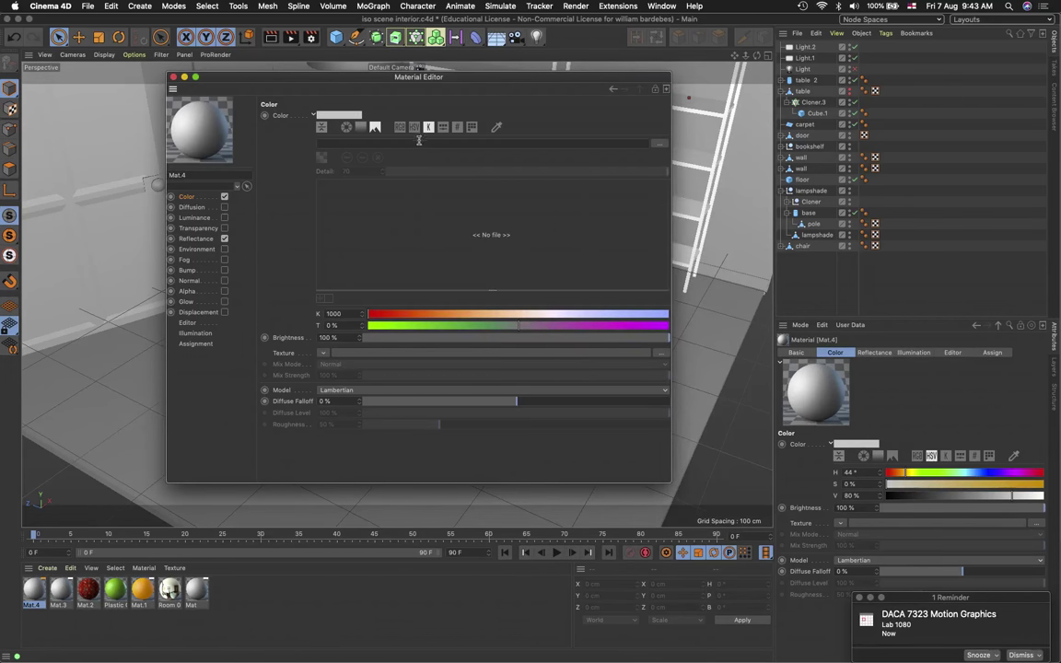
left_click(413, 129)
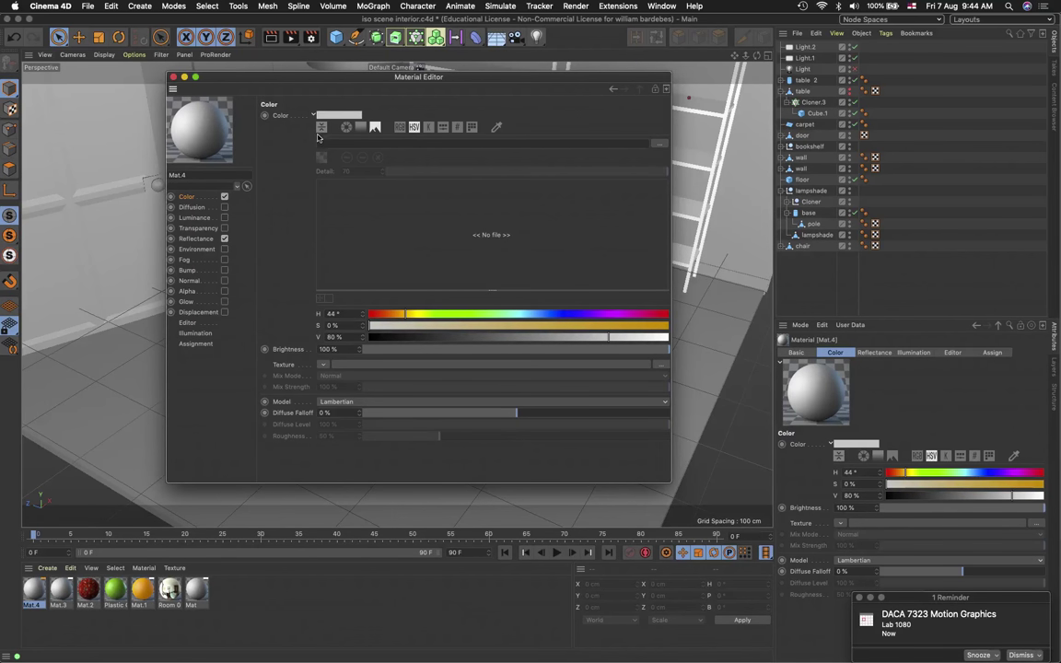
left_click(595, 140)
key("Escape")
left_click(660, 144)
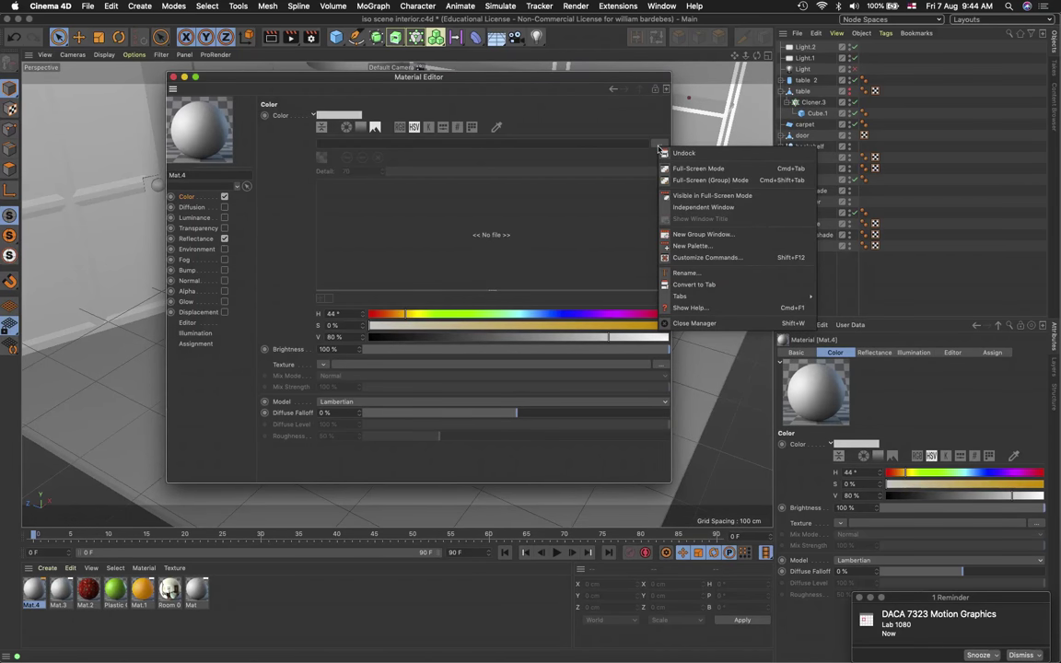
left_click(544, 206)
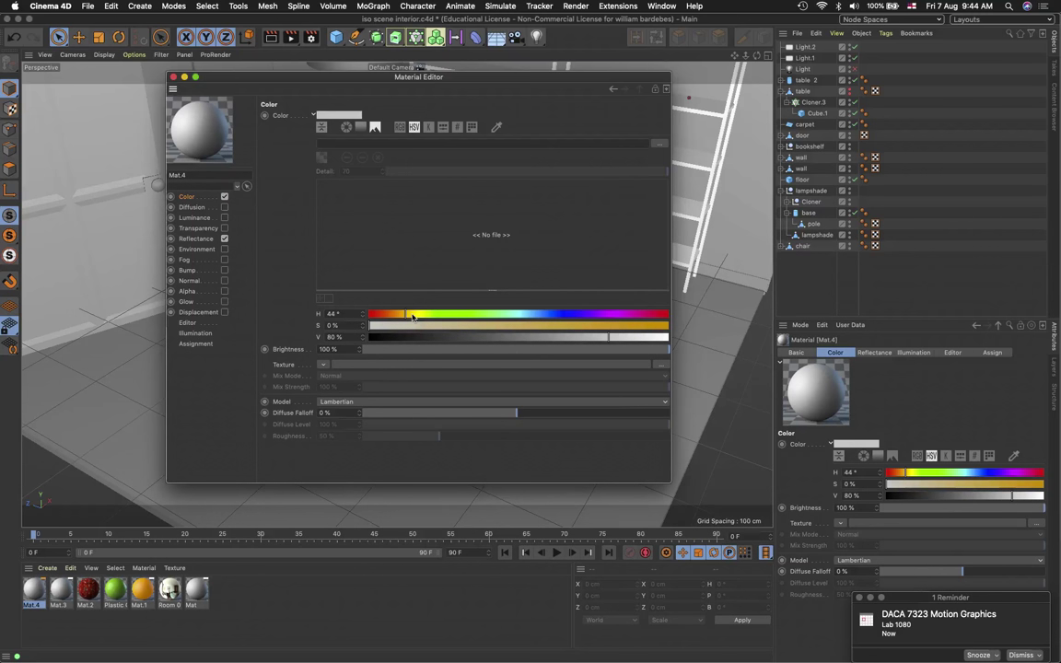
Set Mat.4's color to a dark green with hue 111°, saturation 54% and value 51%
left_click_drag(402, 319, 462, 319)
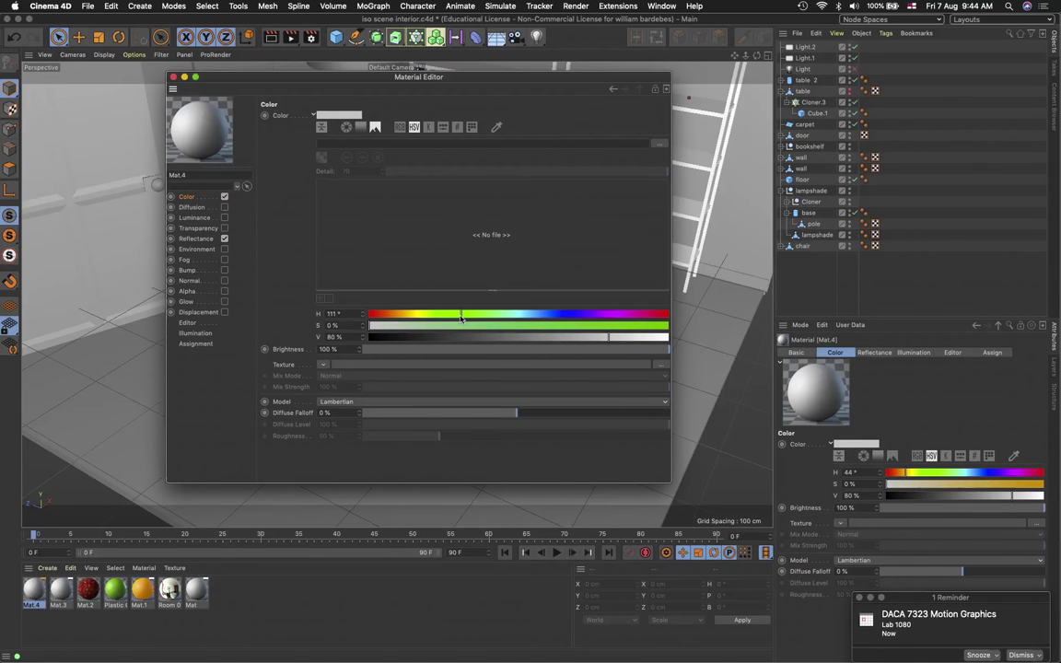
left_click_drag(372, 326, 530, 327)
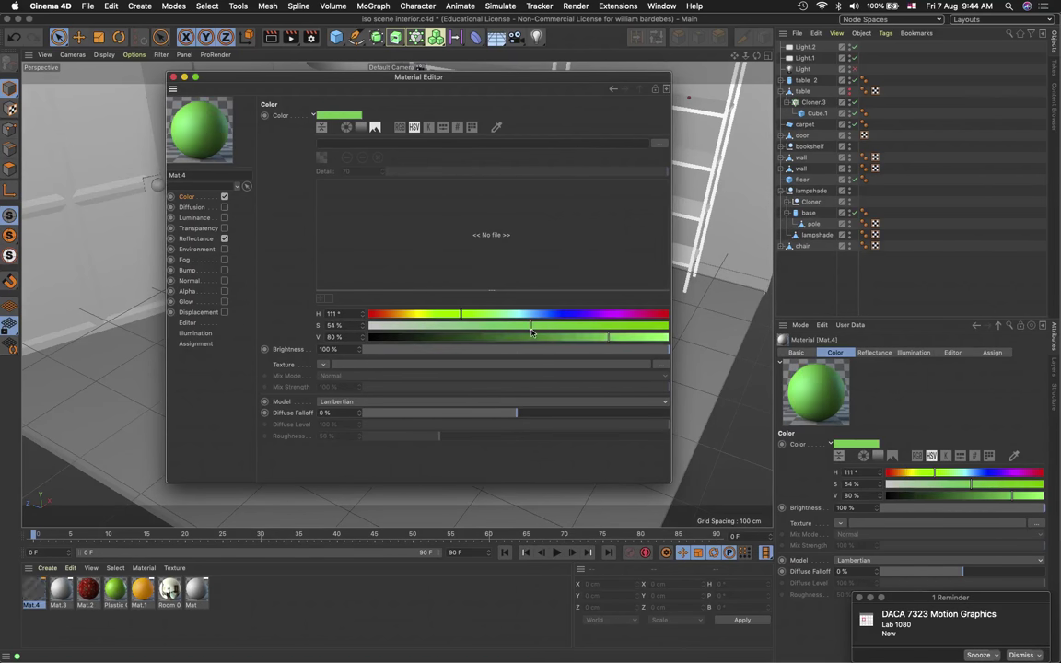
left_click_drag(607, 337, 657, 348)
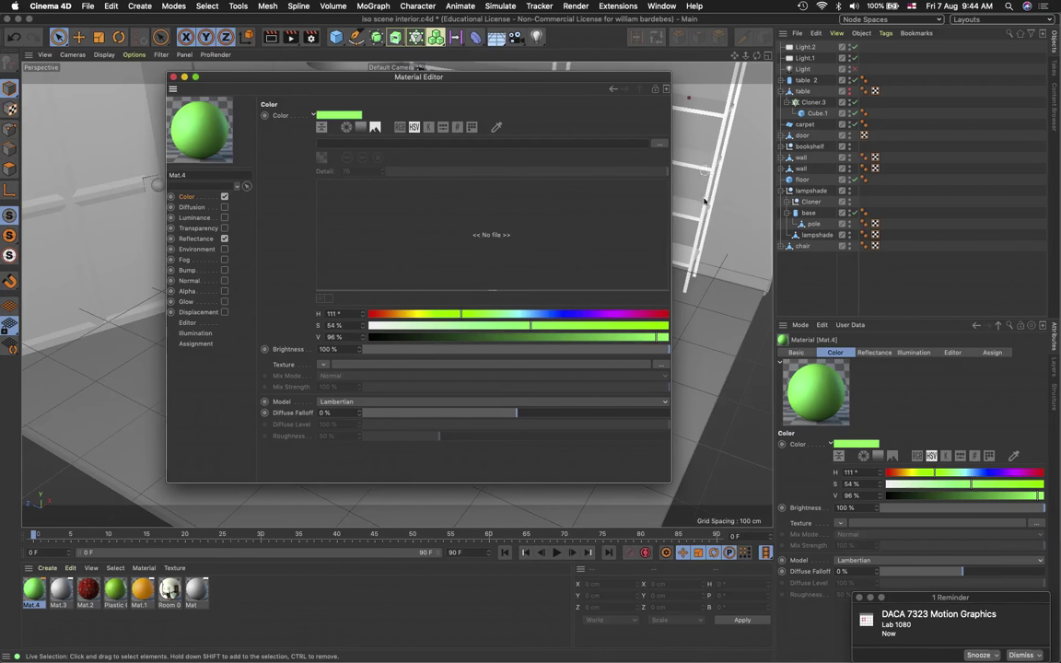
left_click(594, 336)
left_click(521, 337)
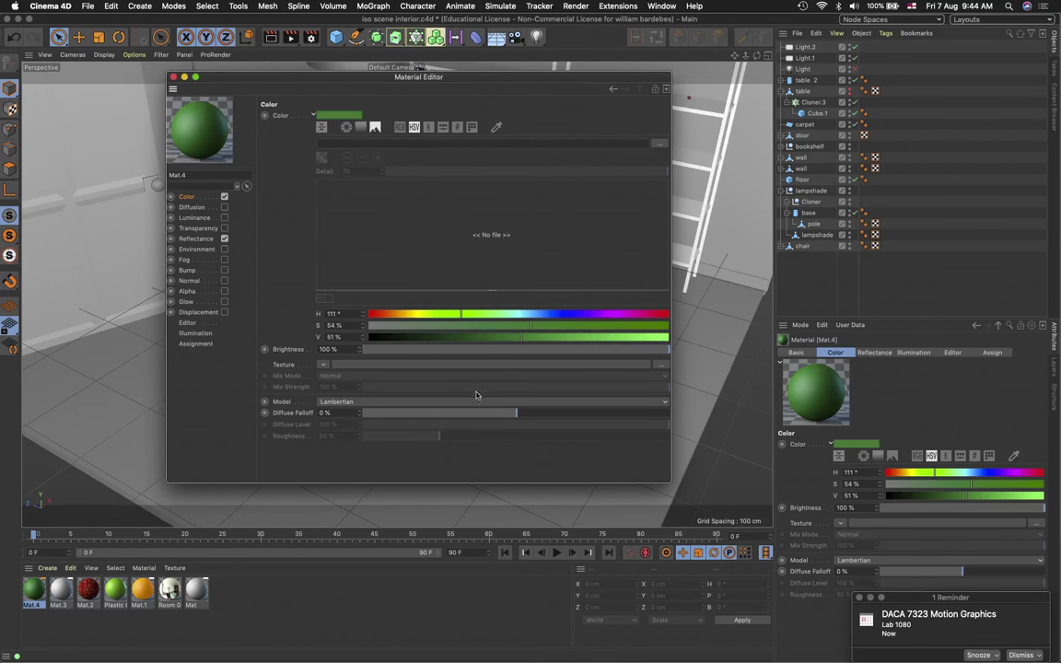
Load carpet2.jpeg from the Week 3 folder as the texture in Mat.4's Color channel, previewing the image first
left_click_drag(456, 75, 593, 41)
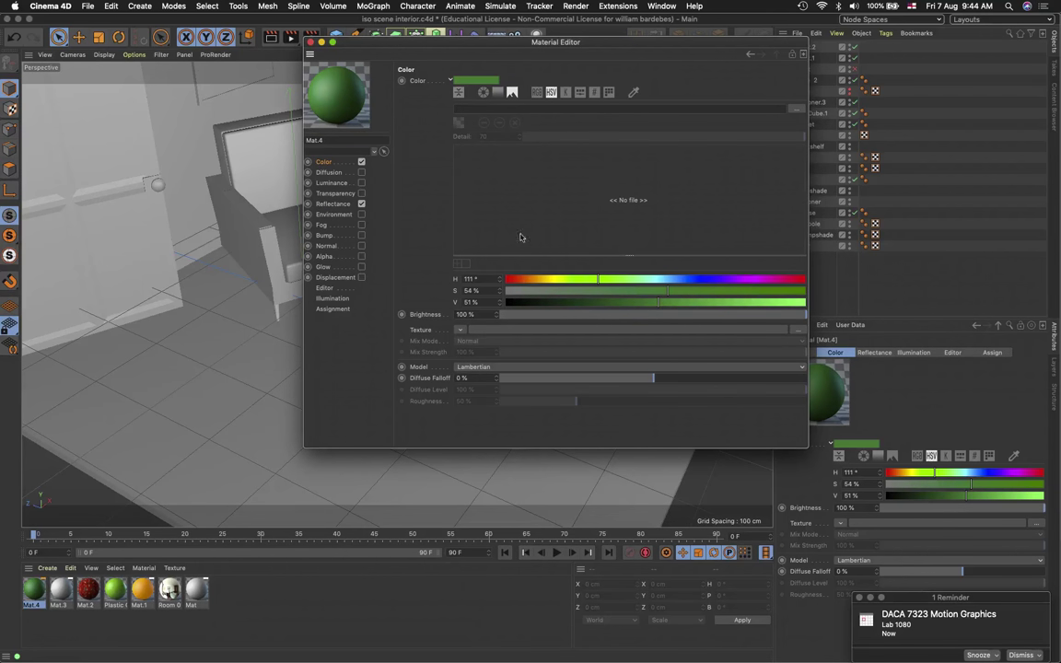
left_click_drag(590, 44, 507, 37)
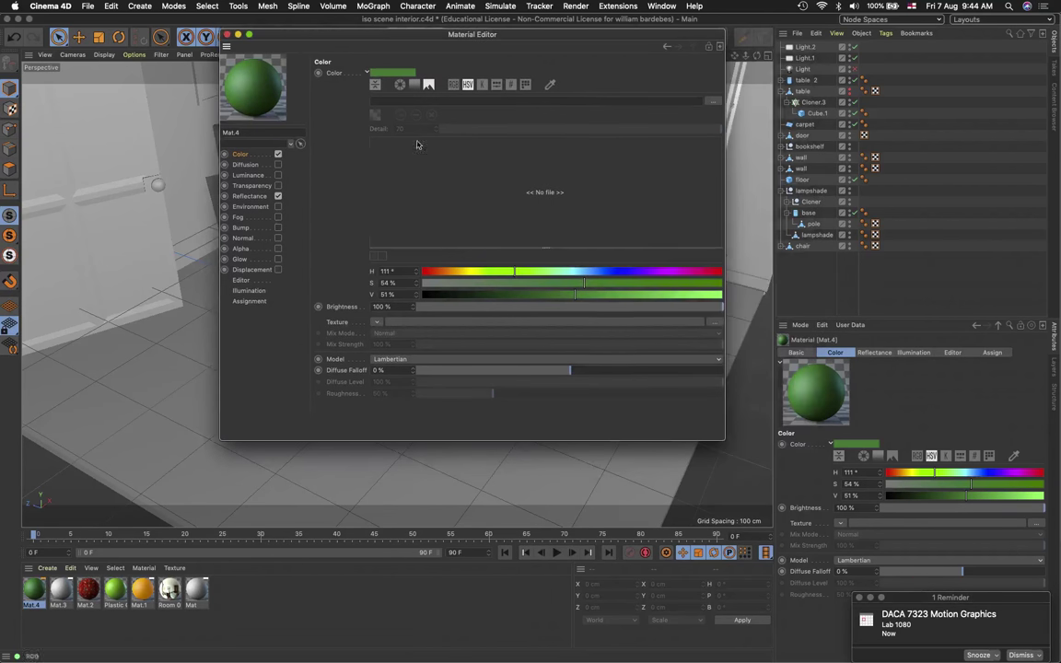
left_click(715, 325)
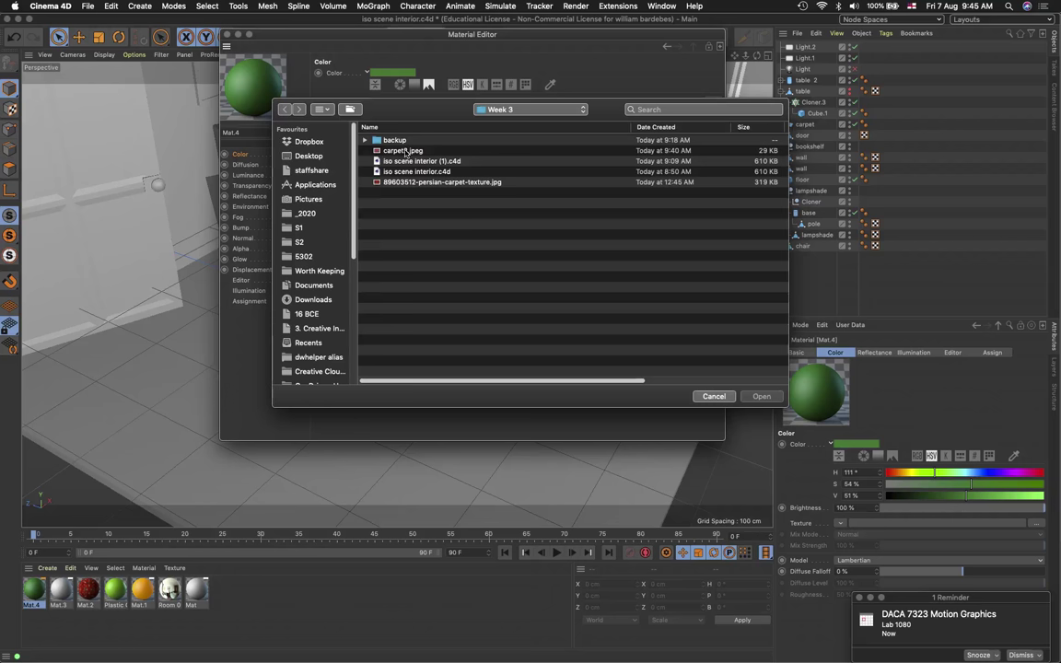
left_click(406, 151)
key("space")
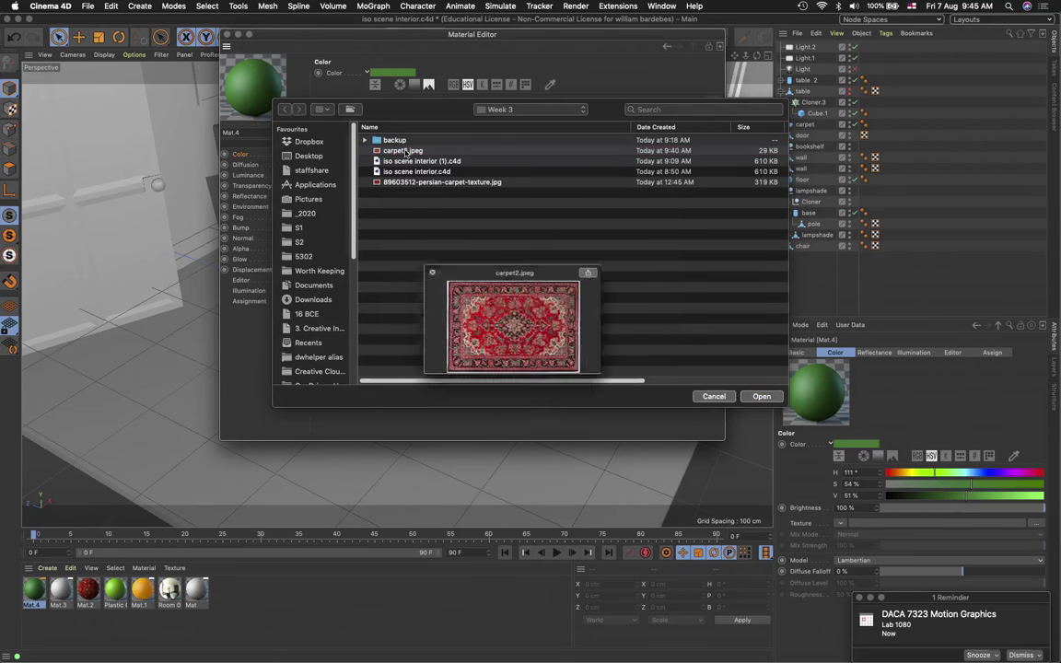
key("space")
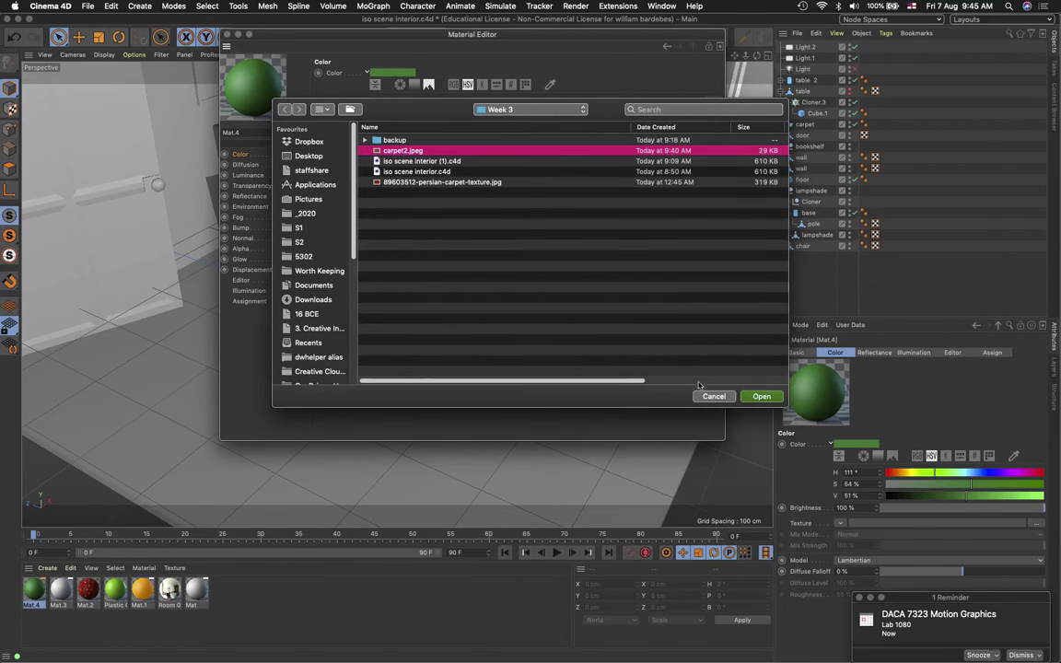
left_click(761, 396)
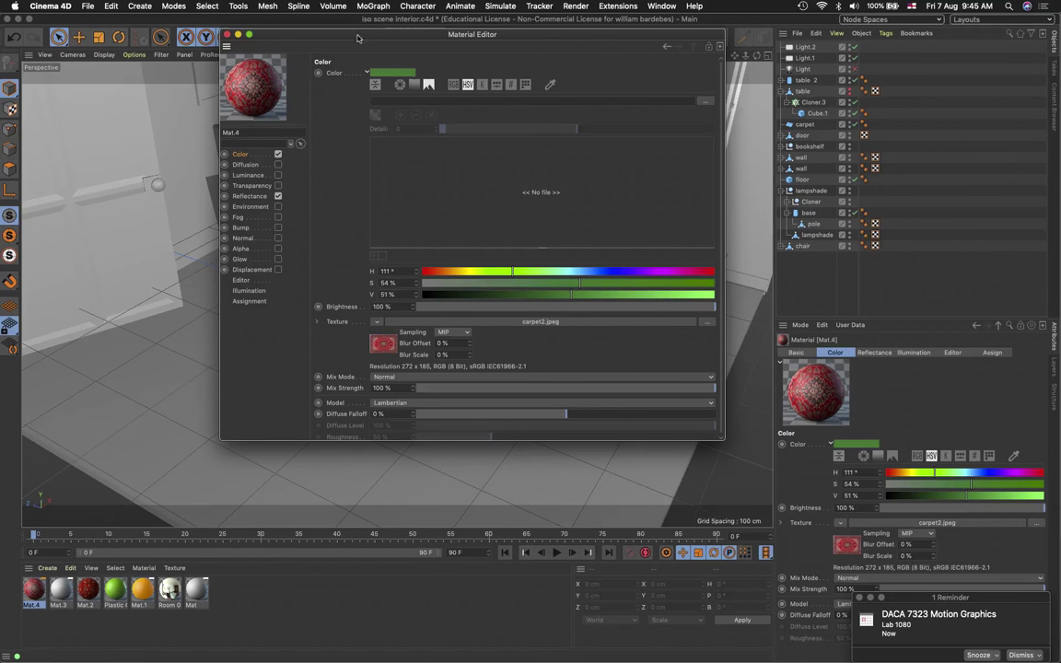
Move the Material Editor out of the way and apply the Mat.4 material to the carpet plane
left_click_drag(322, 35, 730, 100)
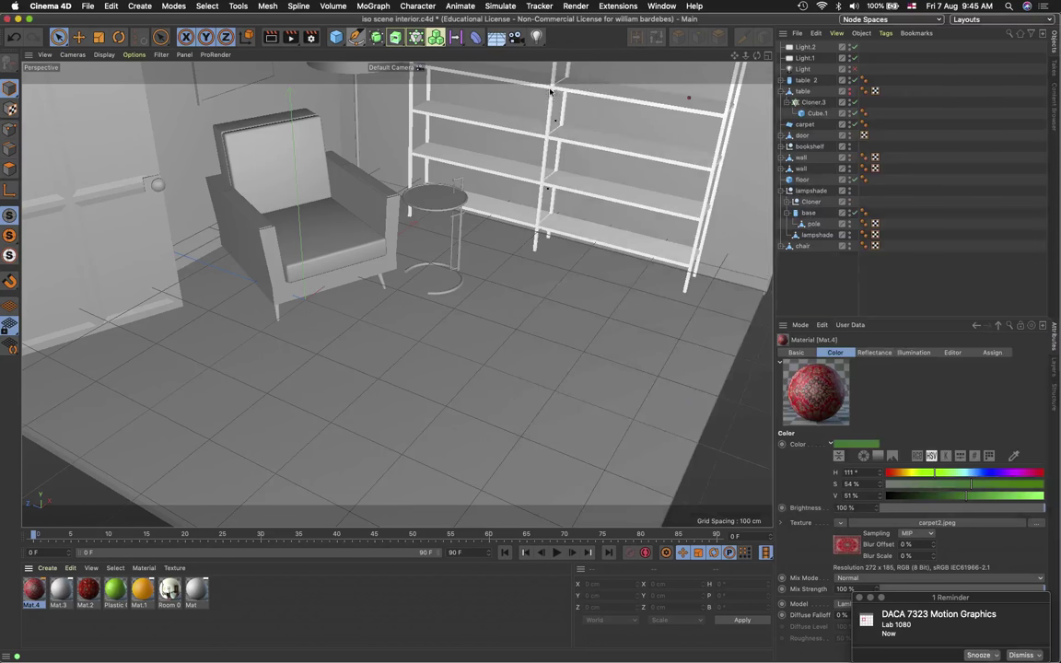
left_click(549, 86)
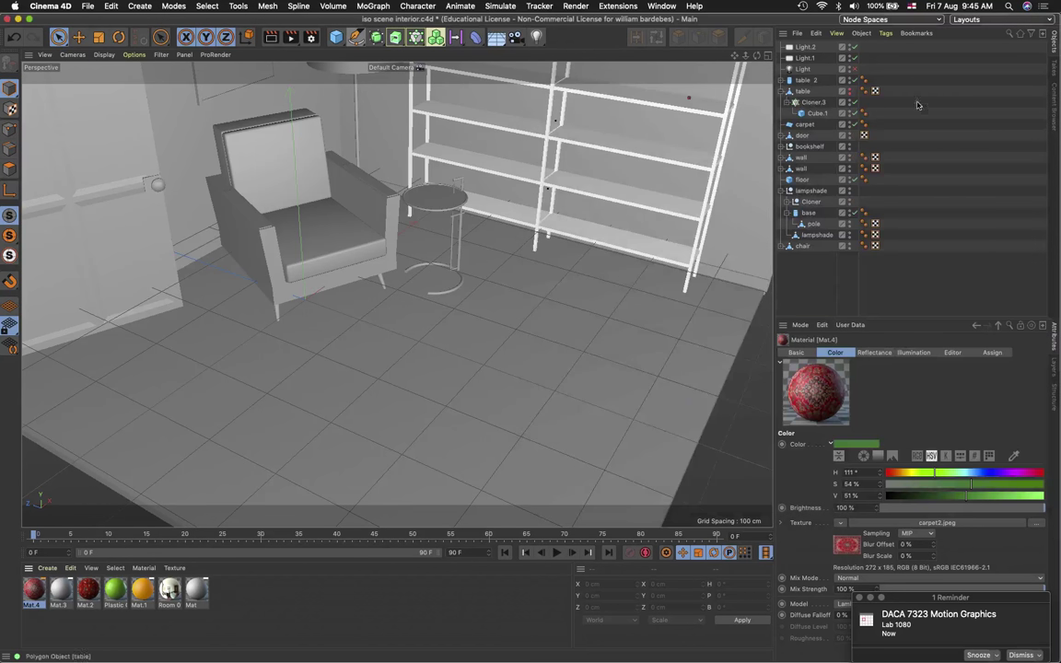
left_click(805, 124)
left_click(693, 428)
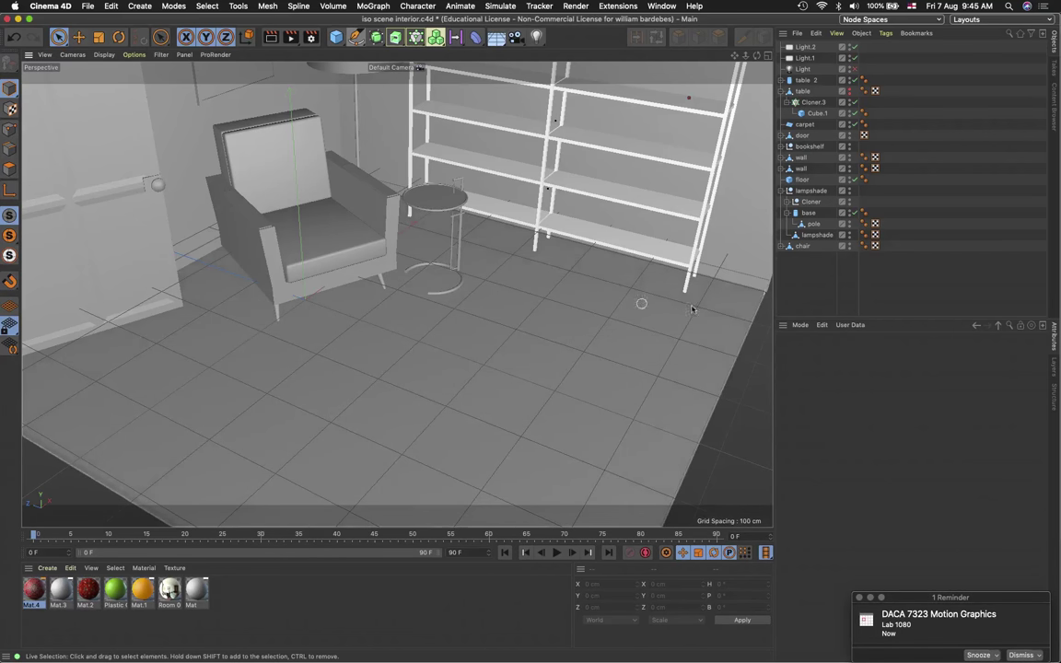
left_click(613, 385)
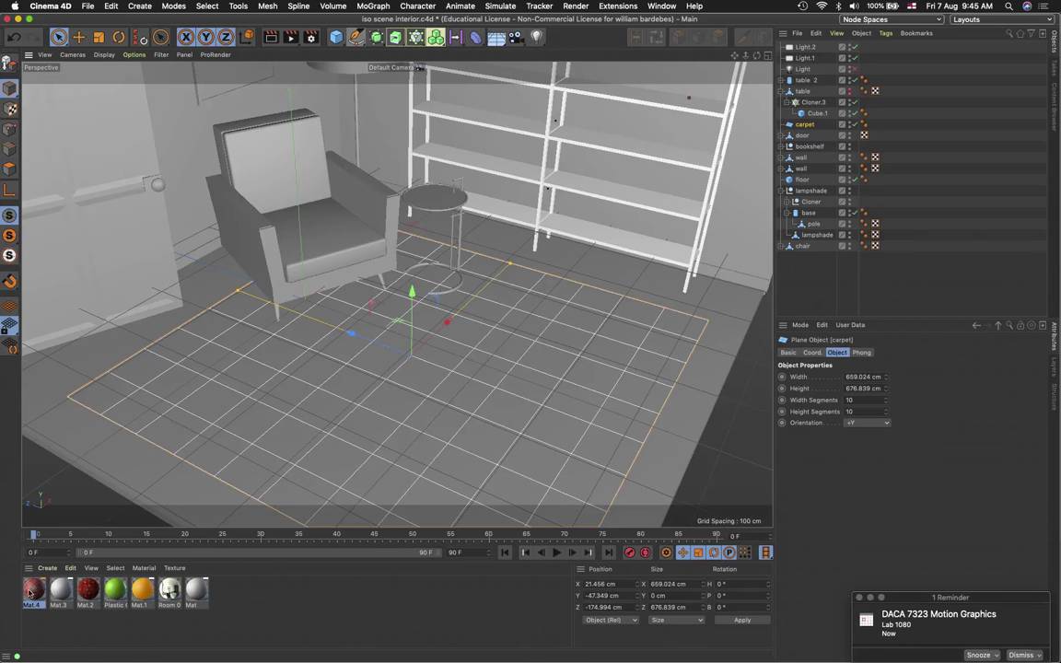
left_click_drag(32, 592, 808, 129)
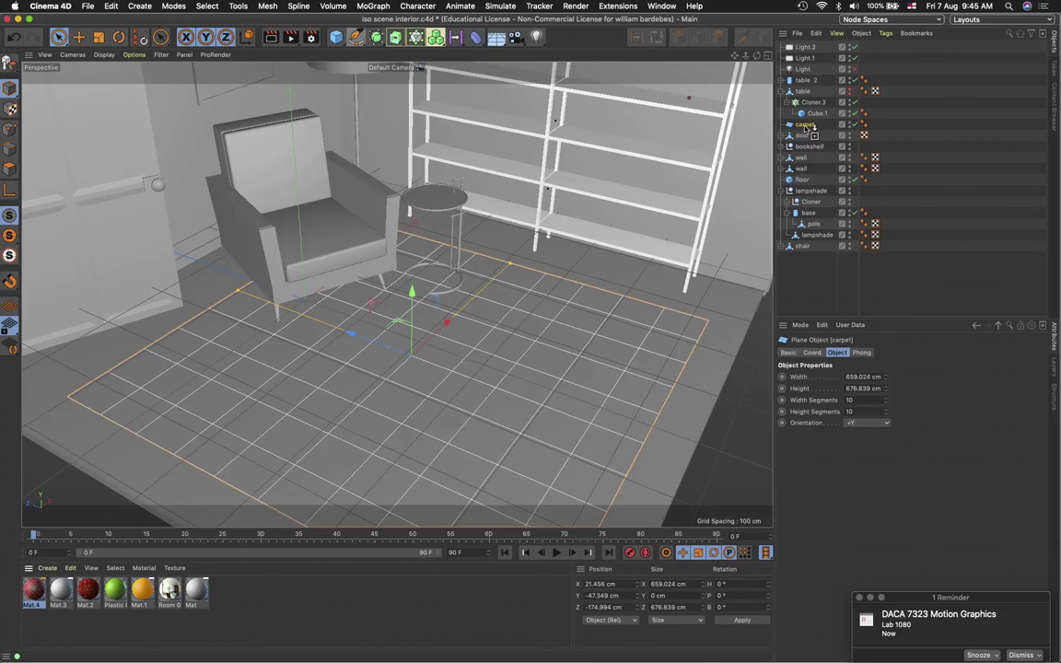
left_click_drag(807, 127, 807, 126)
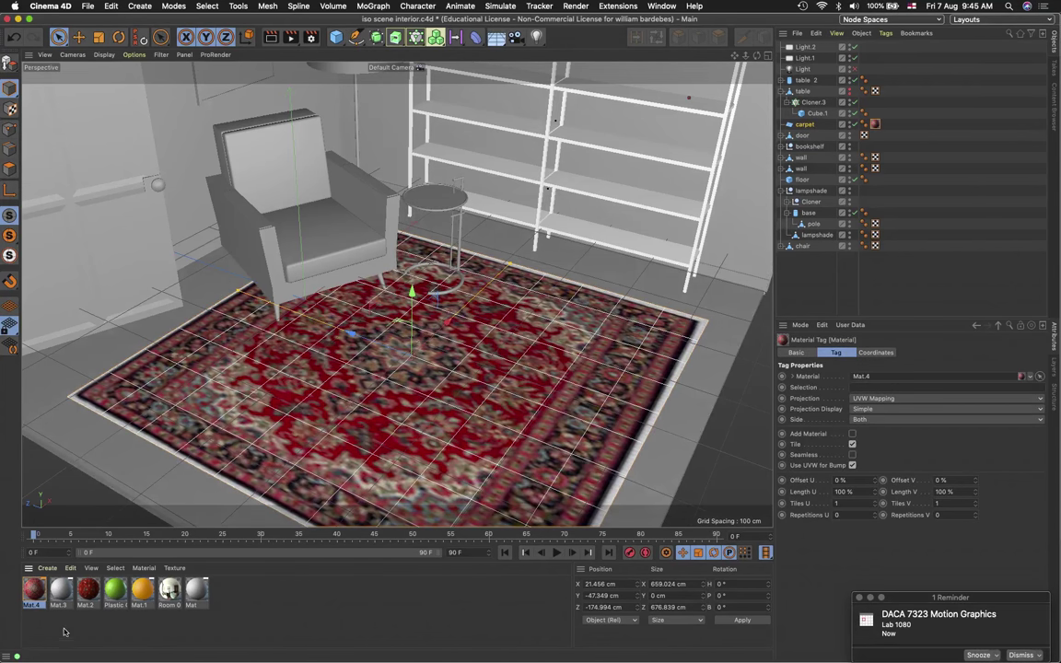
Try Mat.4 on the door and undo the assignment
left_click_drag(35, 592, 134, 258)
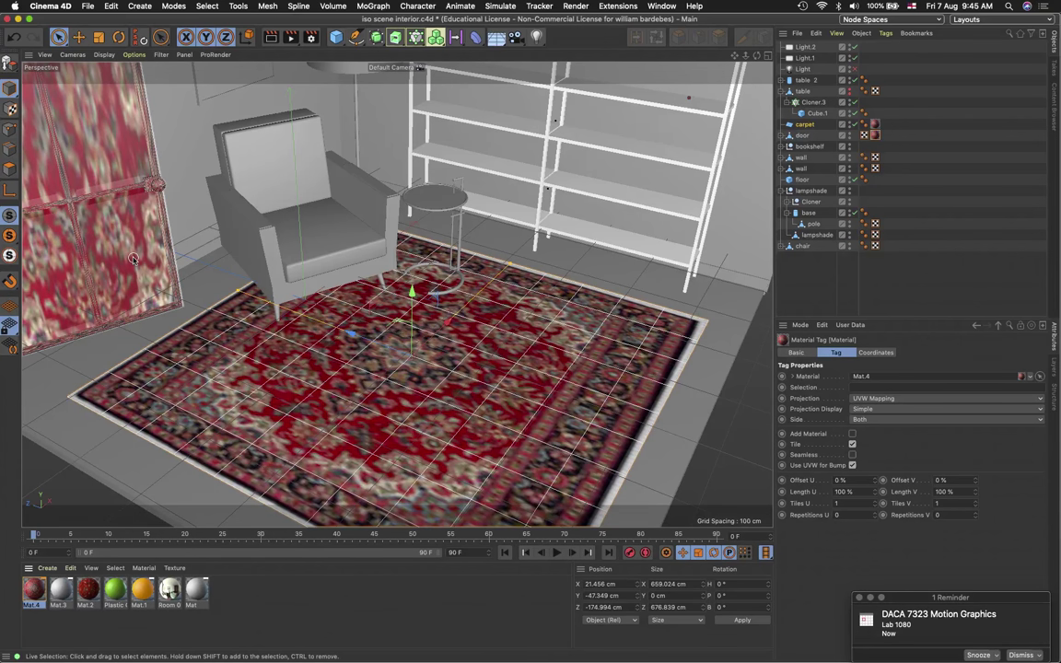
key("super+z")
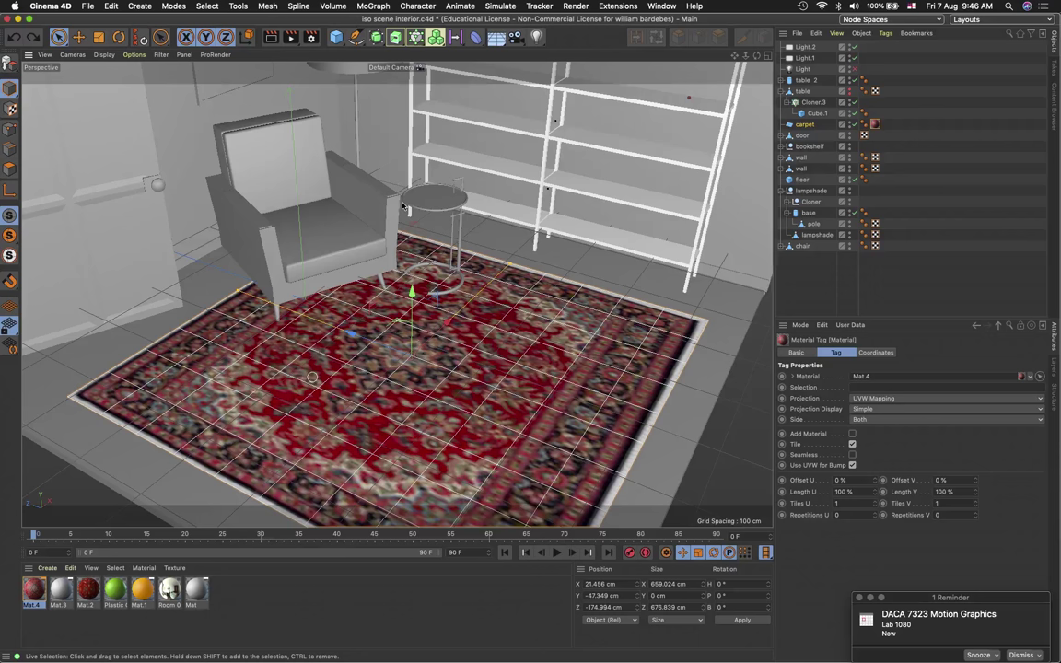
Render the perspective view to preview the textured carpet, and return to the normal viewport display
left_click(273, 39)
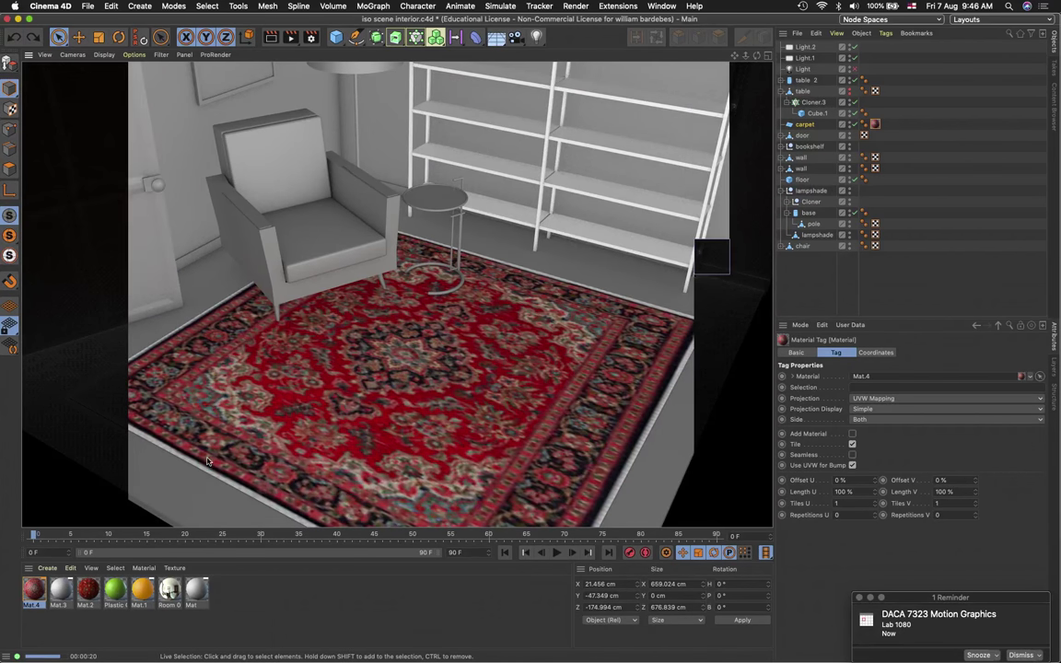
left_click(449, 422)
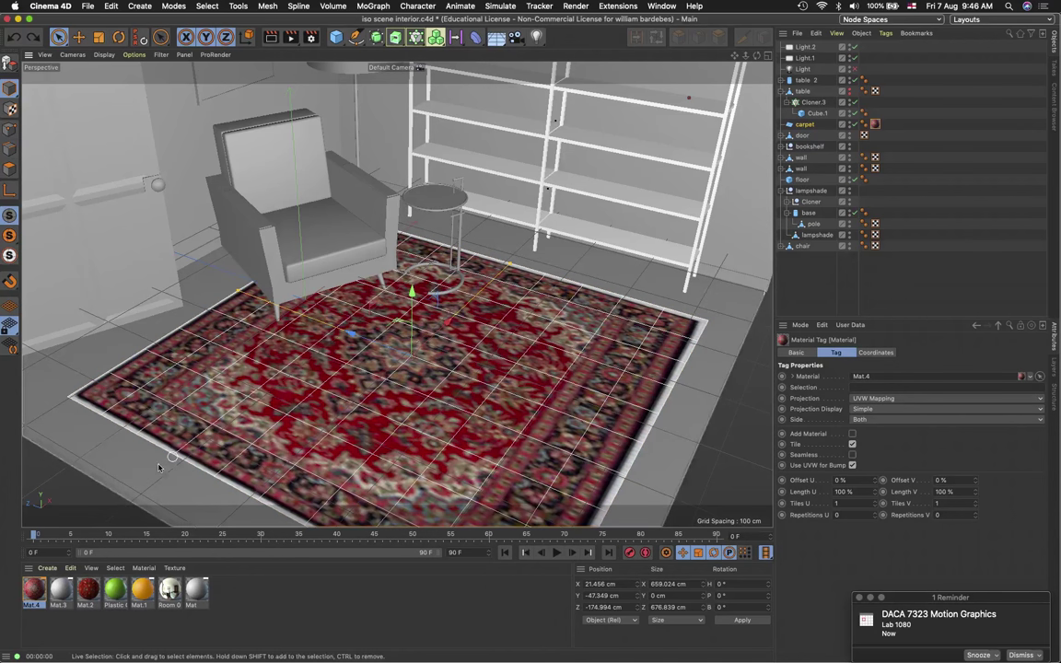
Reopen Mat.4 in the Material Editor and clear carpet2.jpeg from its Color texture
double_click(34, 590)
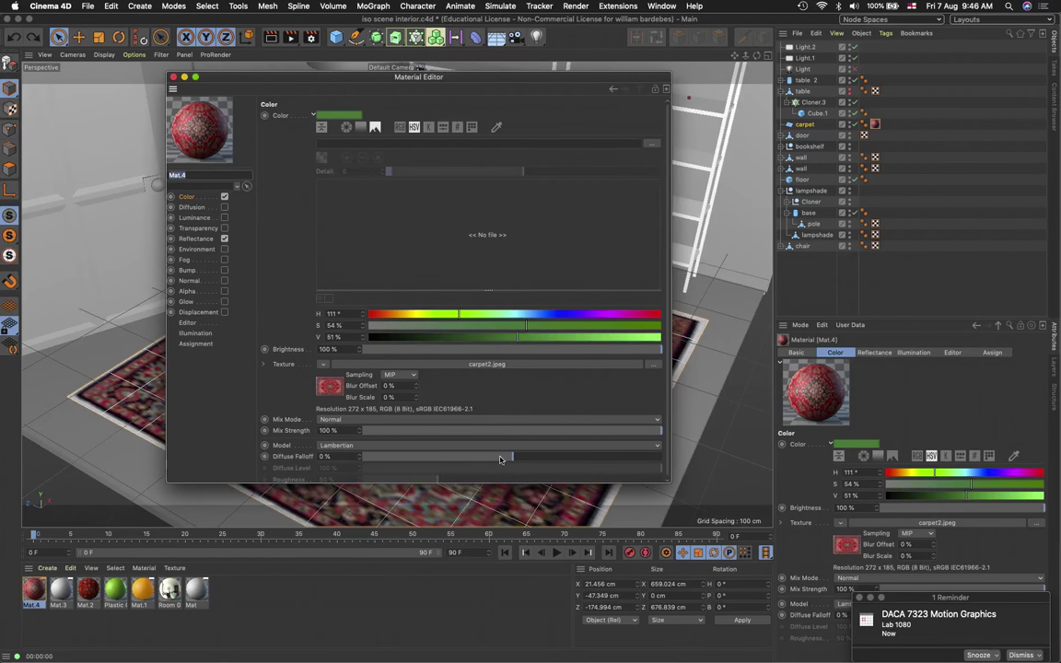
left_click(653, 365)
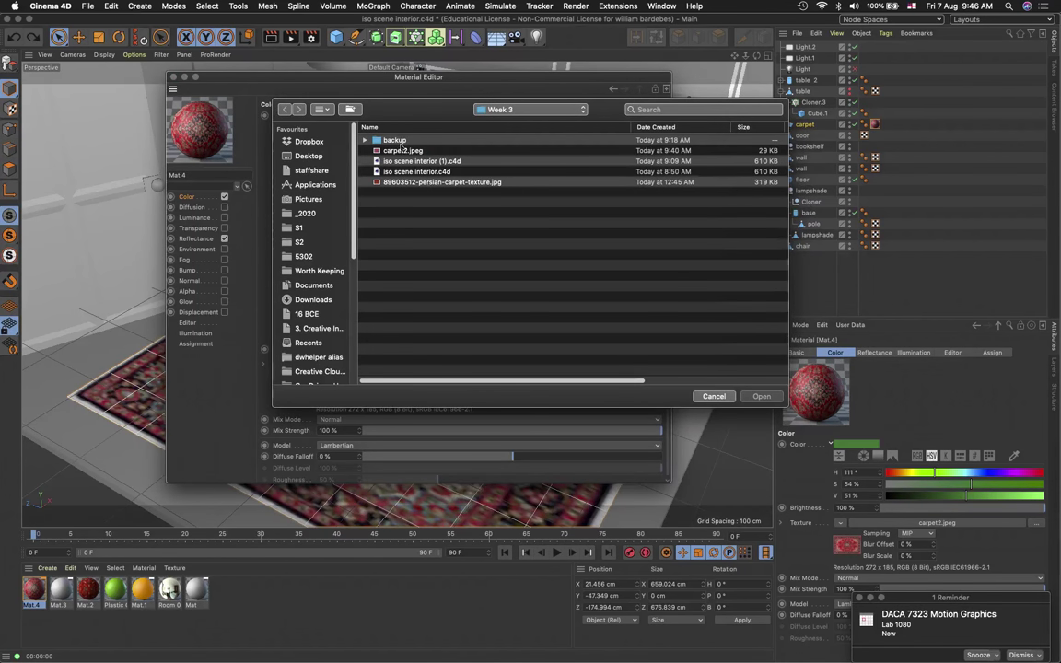
left_click(714, 396)
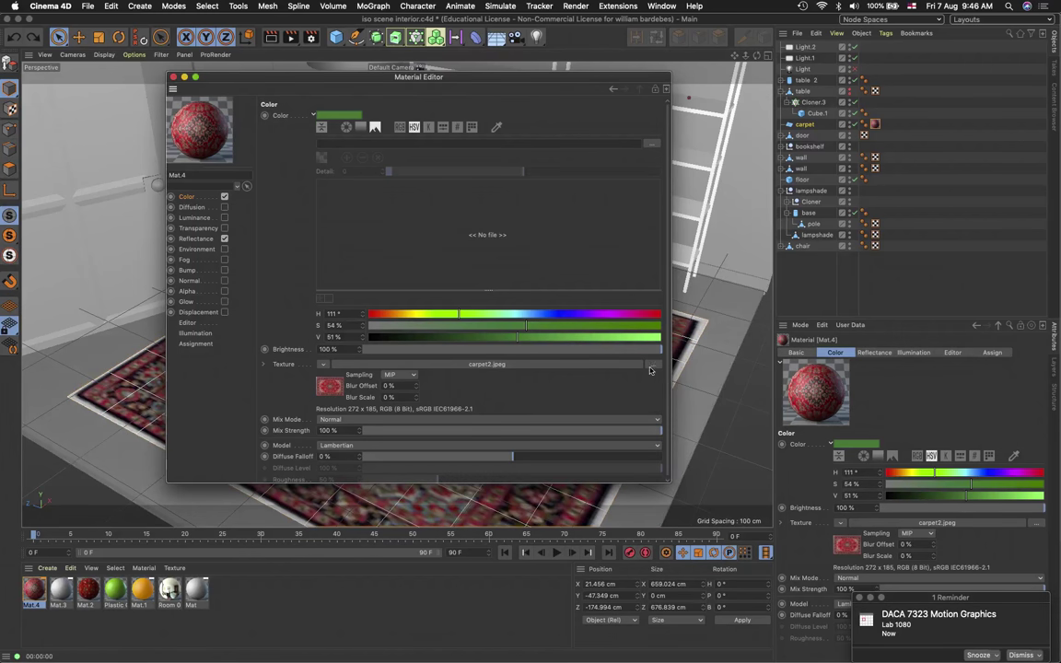
left_click(323, 364)
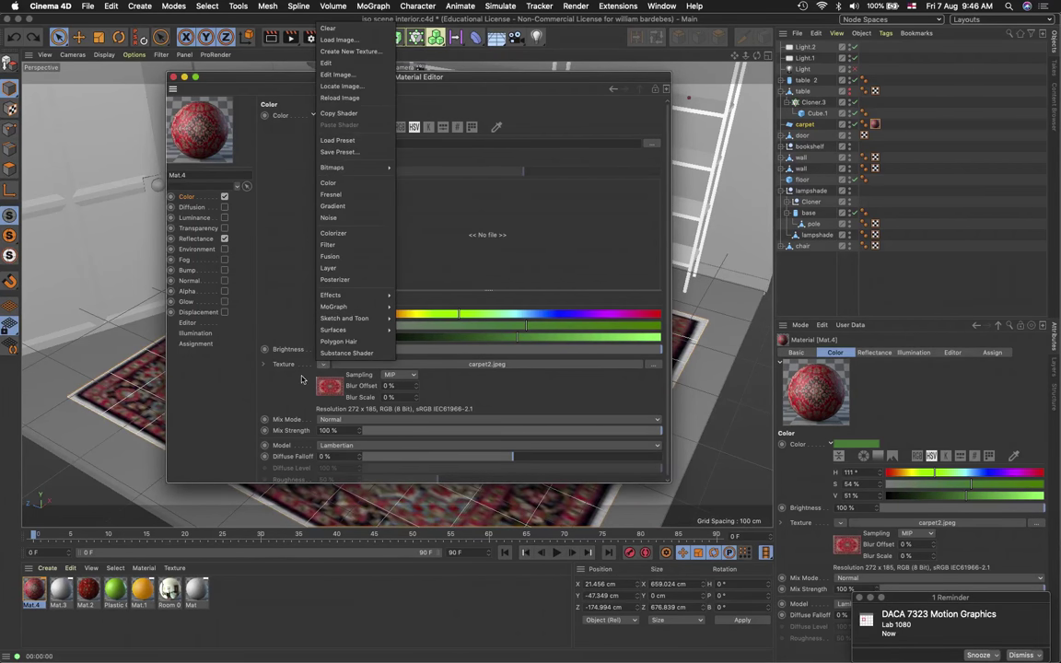
left_click(324, 365)
left_click(323, 365)
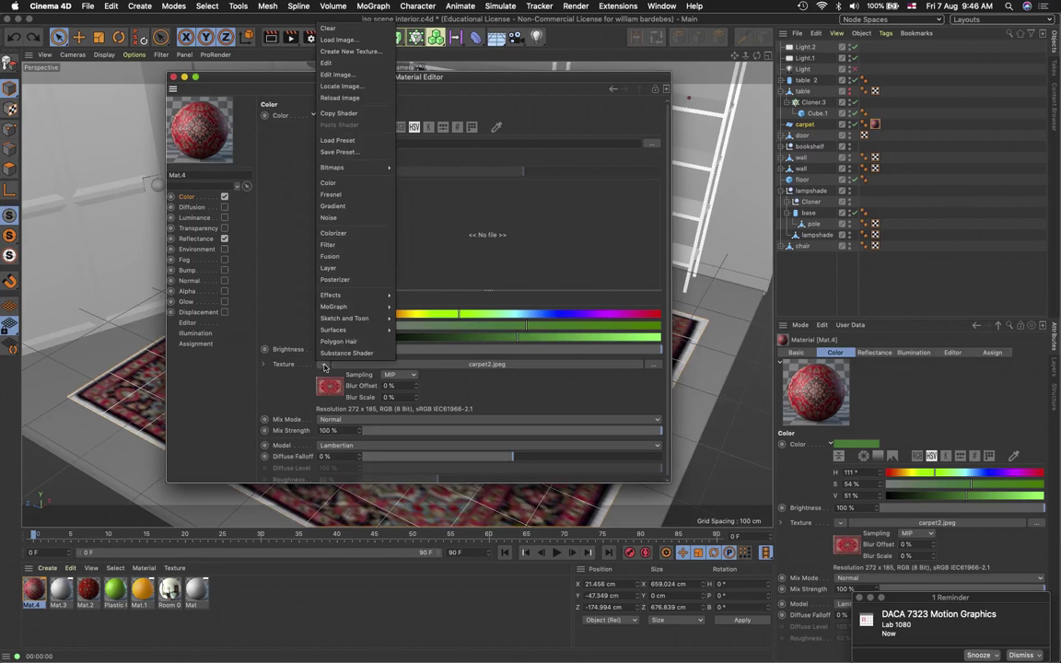
left_click(328, 28)
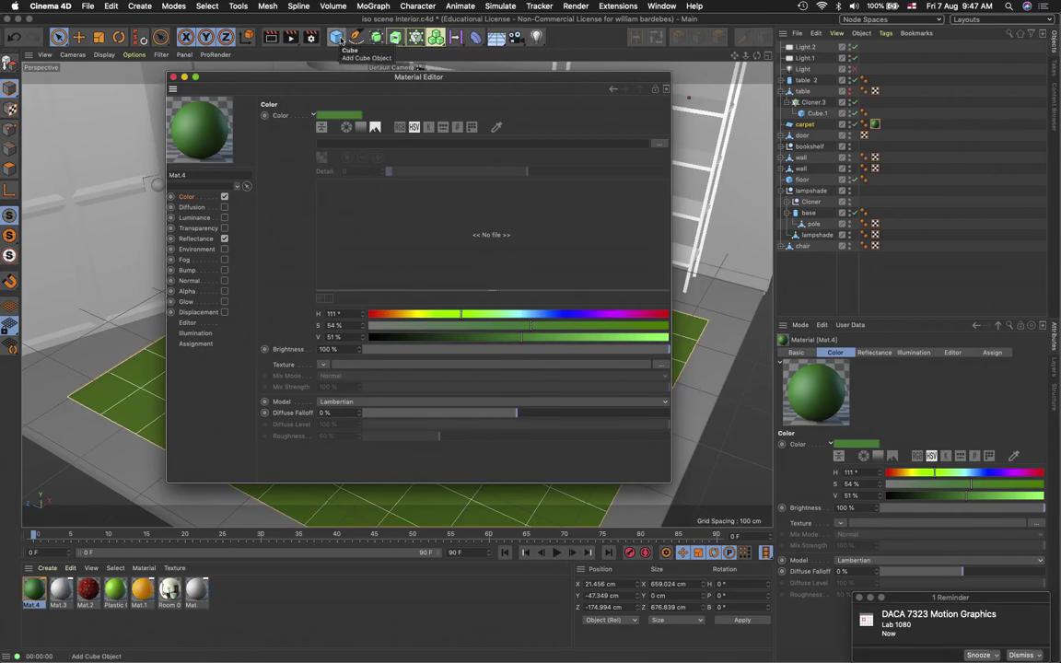
Set Mat.4's color to orange with hue 34°, saturation 100% and value 100%, and render the view
left_click_drag(285, 72, 586, 87)
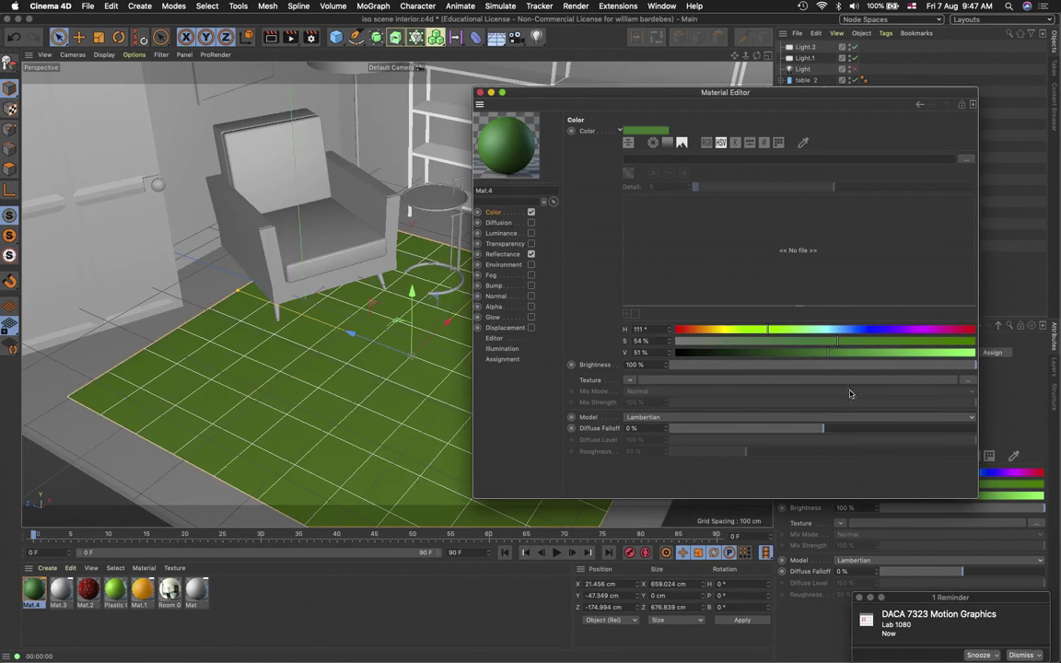
left_click_drag(788, 331, 735, 331)
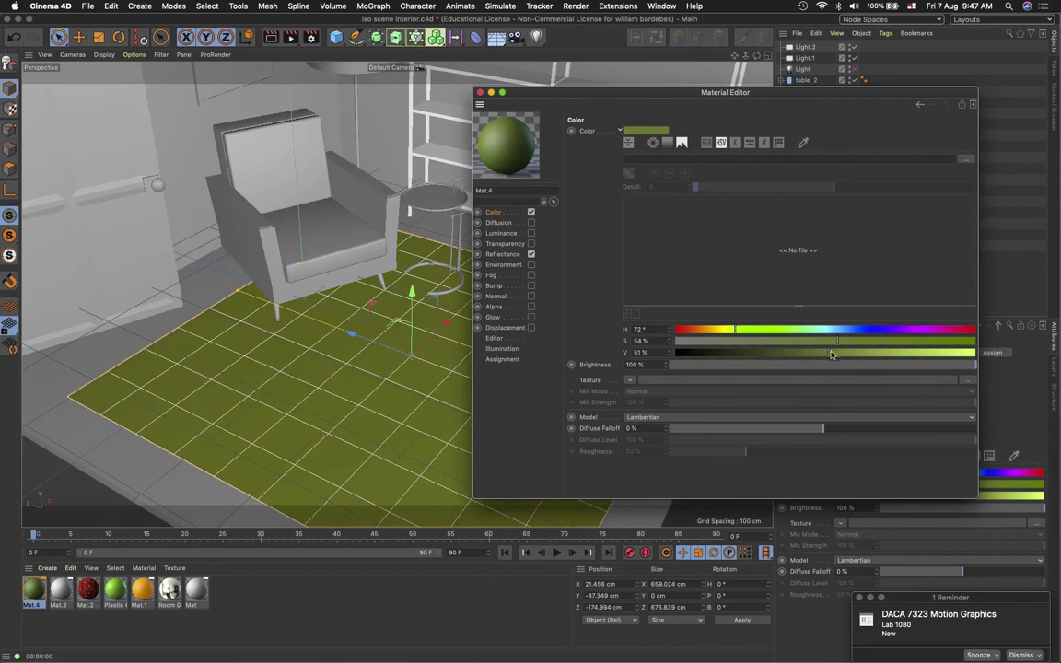
left_click_drag(829, 352, 912, 354)
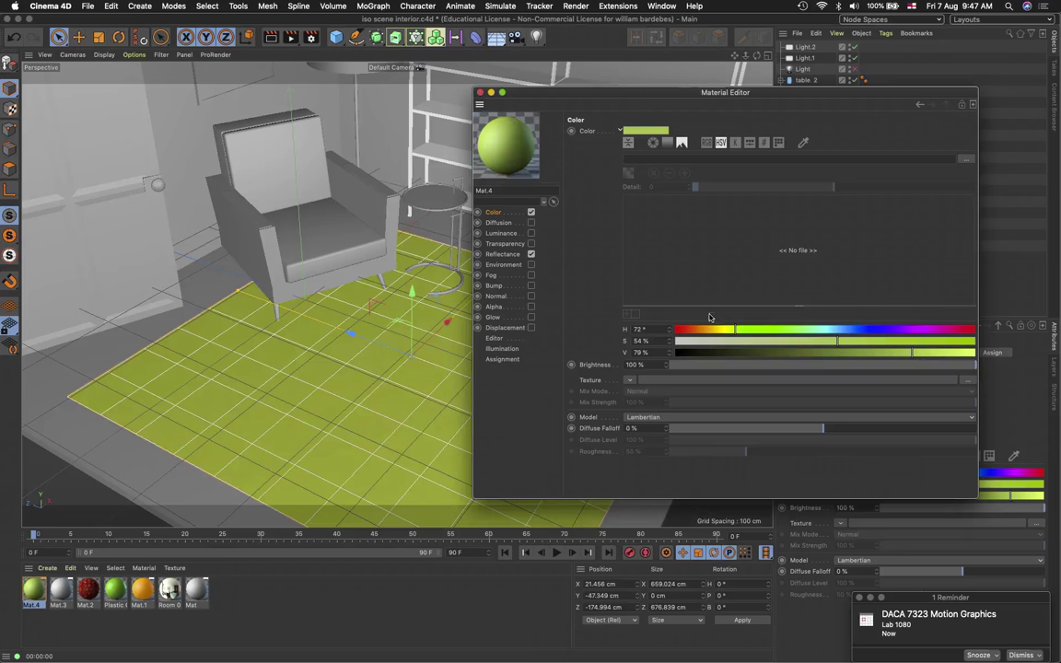
left_click_drag(710, 330, 703, 333)
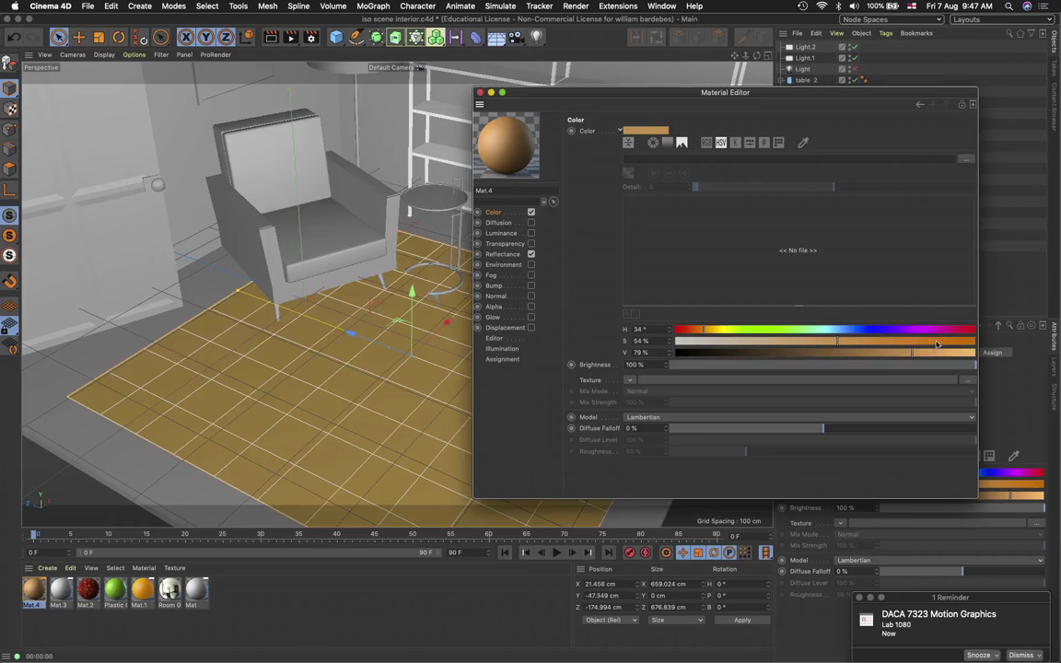
left_click_drag(837, 341, 986, 352)
left_click(974, 352)
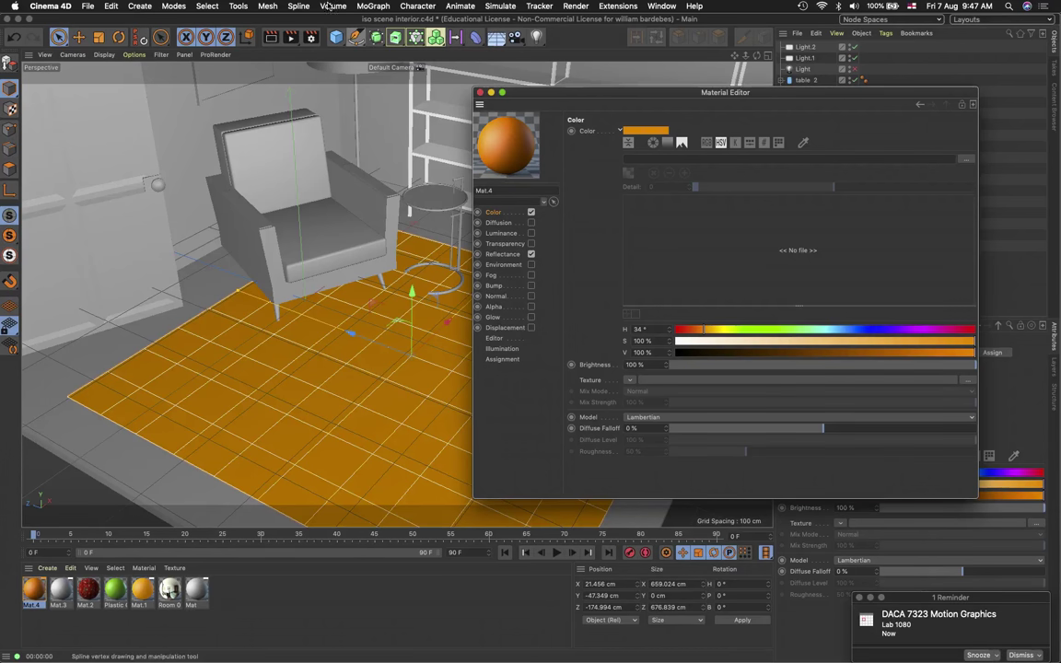
left_click(273, 42)
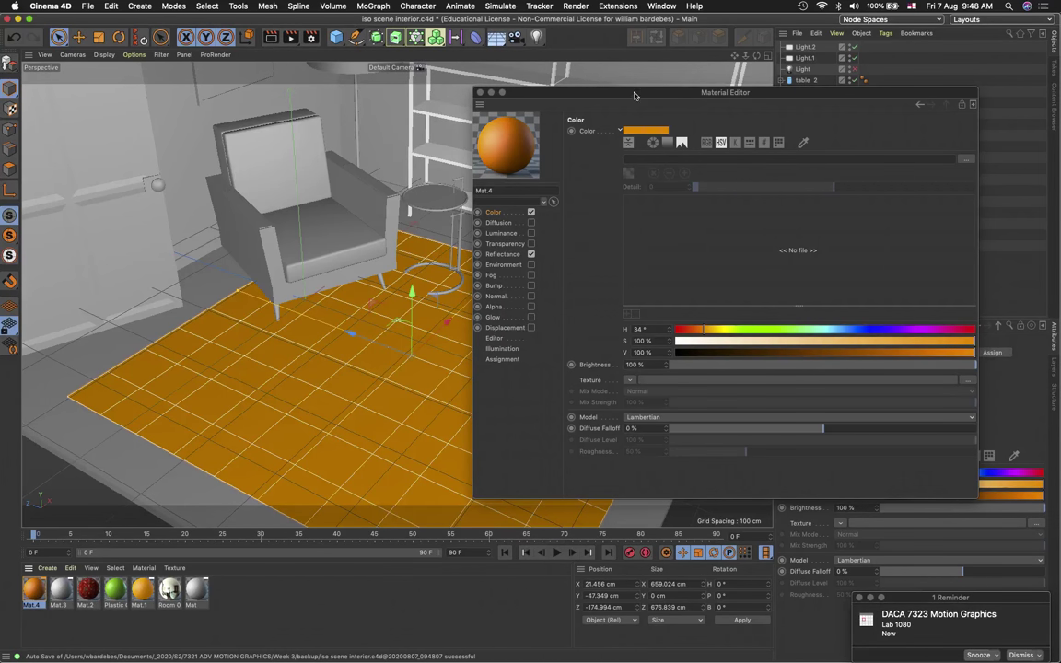
Enable Mat.4's Luminance channel and set its color to orange with hue 36°, saturation 100% and value 100%
left_click_drag(636, 93, 615, 41)
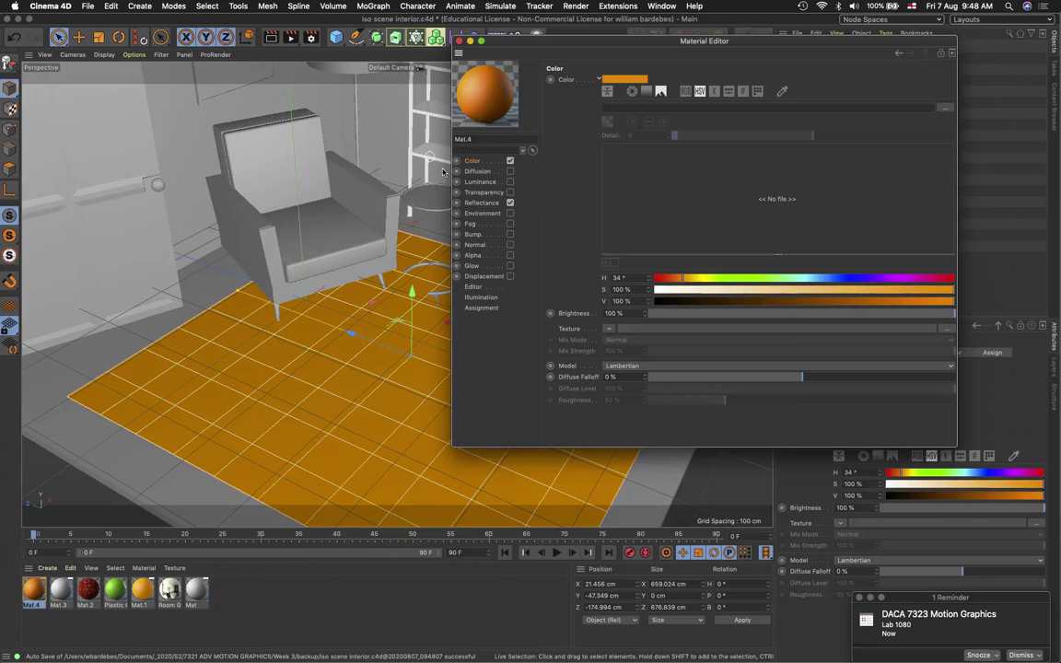
left_click(482, 182)
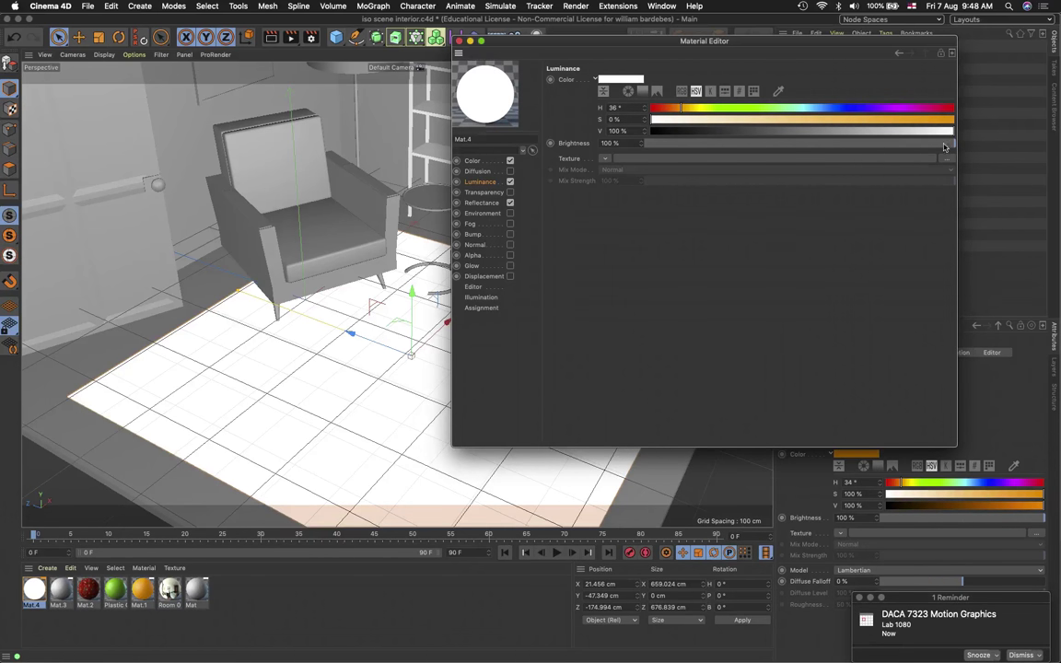
left_click_drag(858, 118, 961, 121)
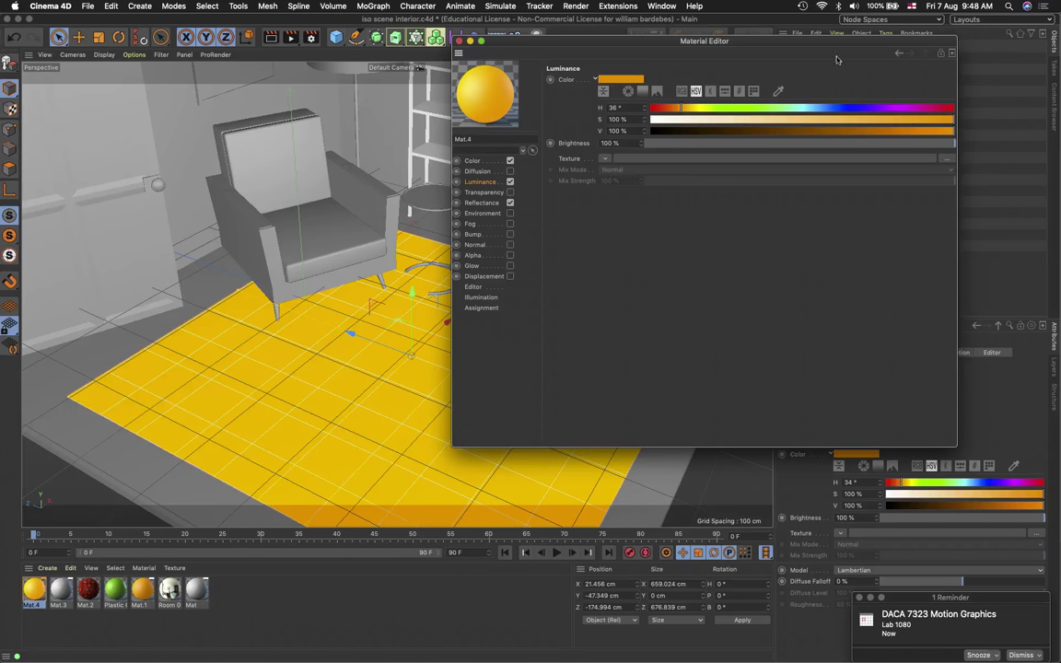
Disable Light.2 and Light.1, moving the Material Editor so the object list and then the room are uncovered
left_click_drag(716, 41, 521, 39)
left_click_drag(600, 46, 607, 48)
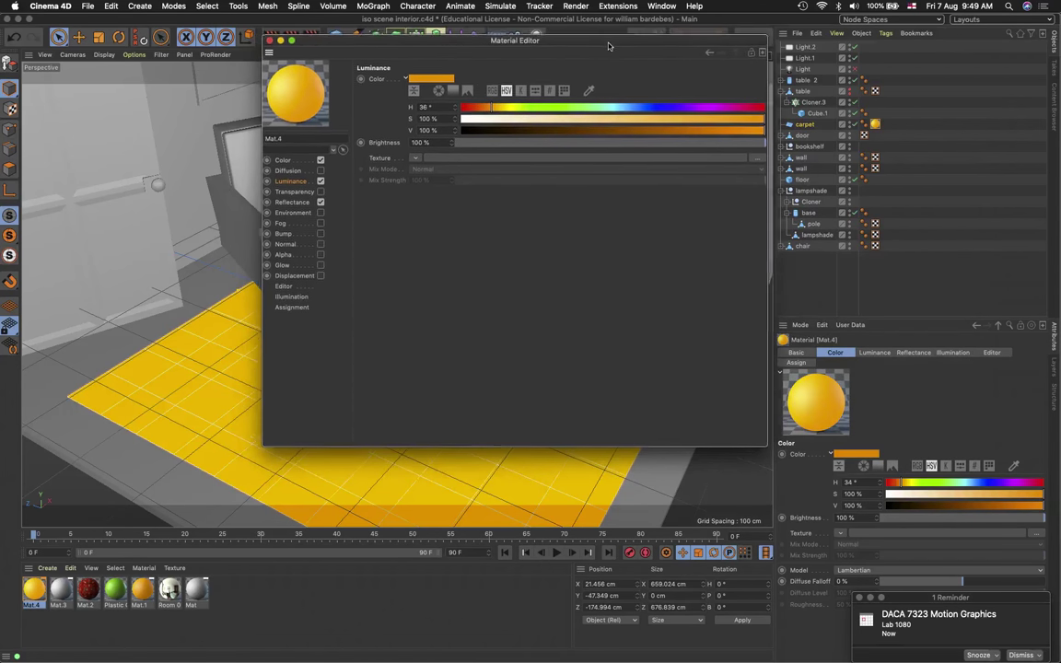
left_click(855, 47)
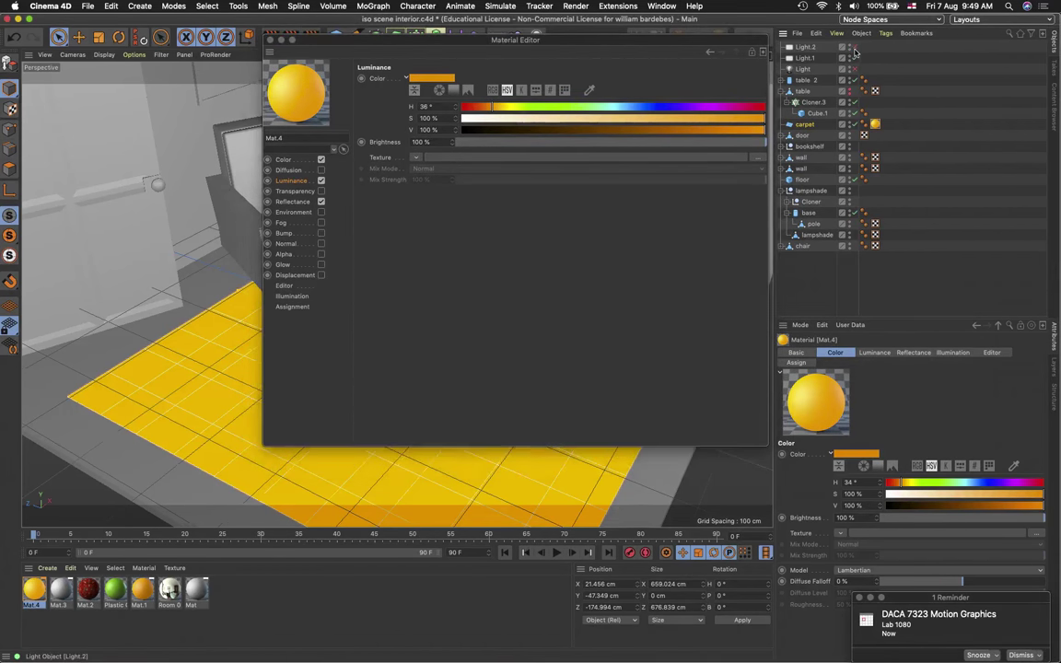
left_click(857, 58)
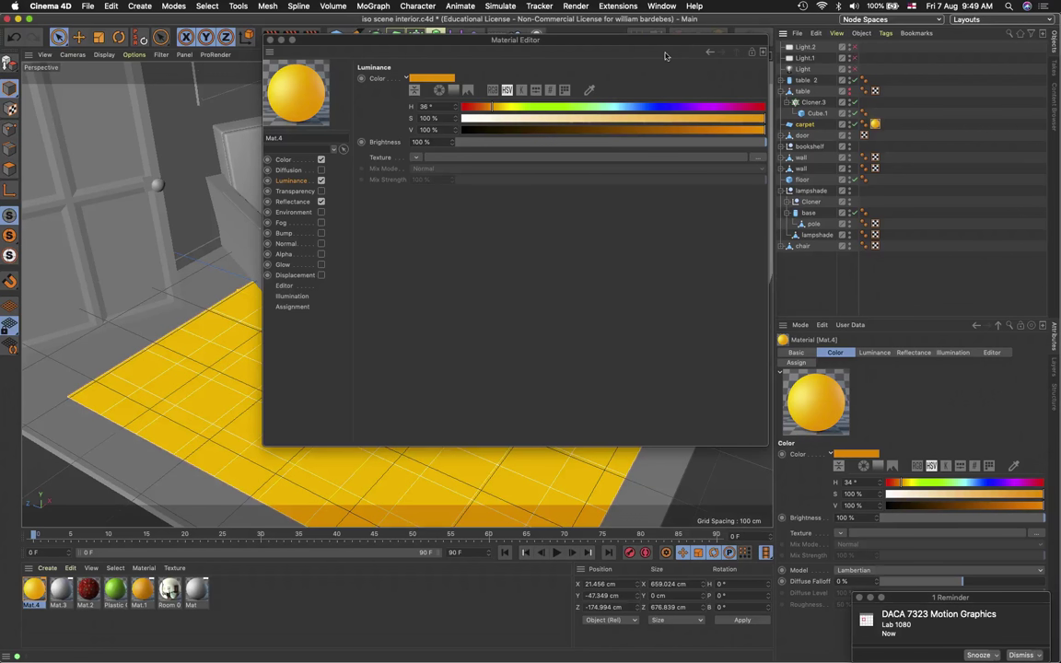
left_click_drag(642, 41, 822, 47)
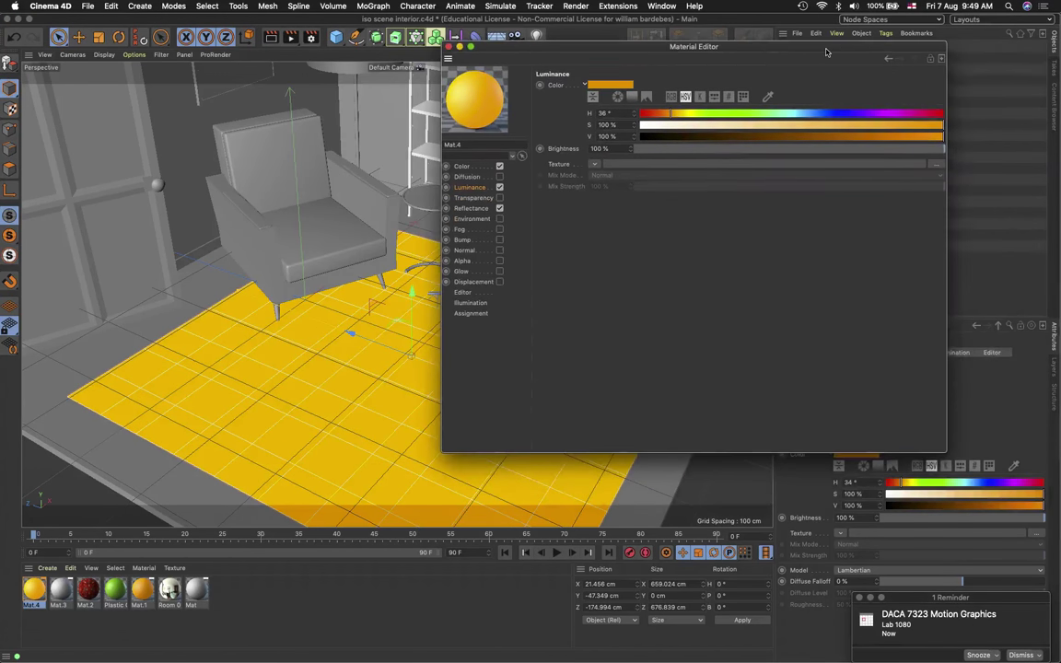
Render the view of the orange luminous carpet close up and again with more of the room in frame
left_click(272, 41)
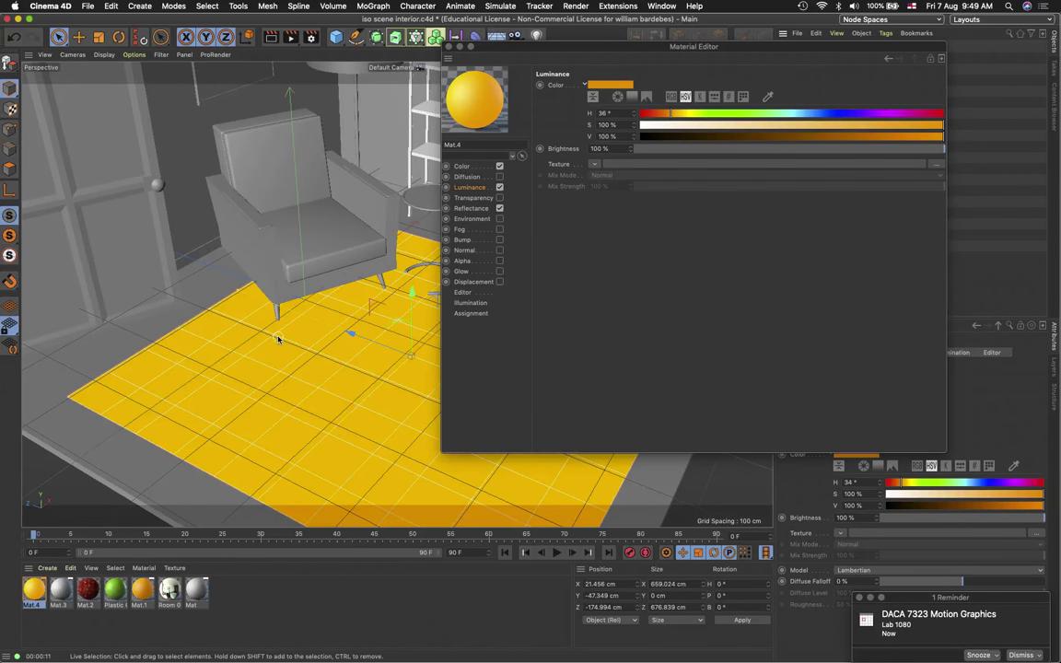
scroll(273, 343, "down", 5)
scroll(273, 343, "right", 3)
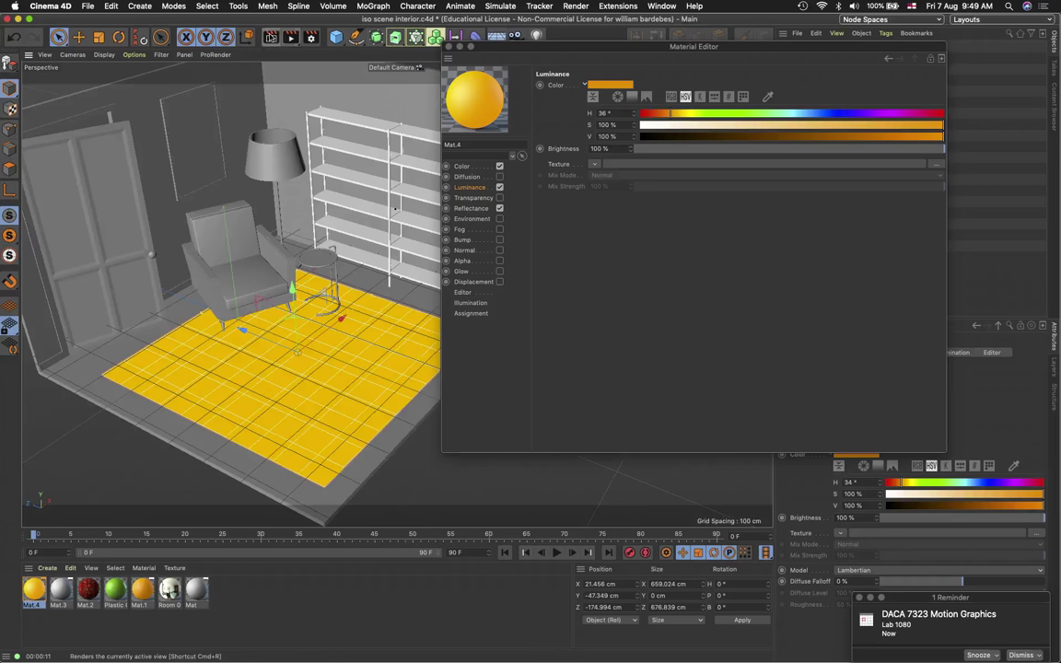
left_click(269, 38)
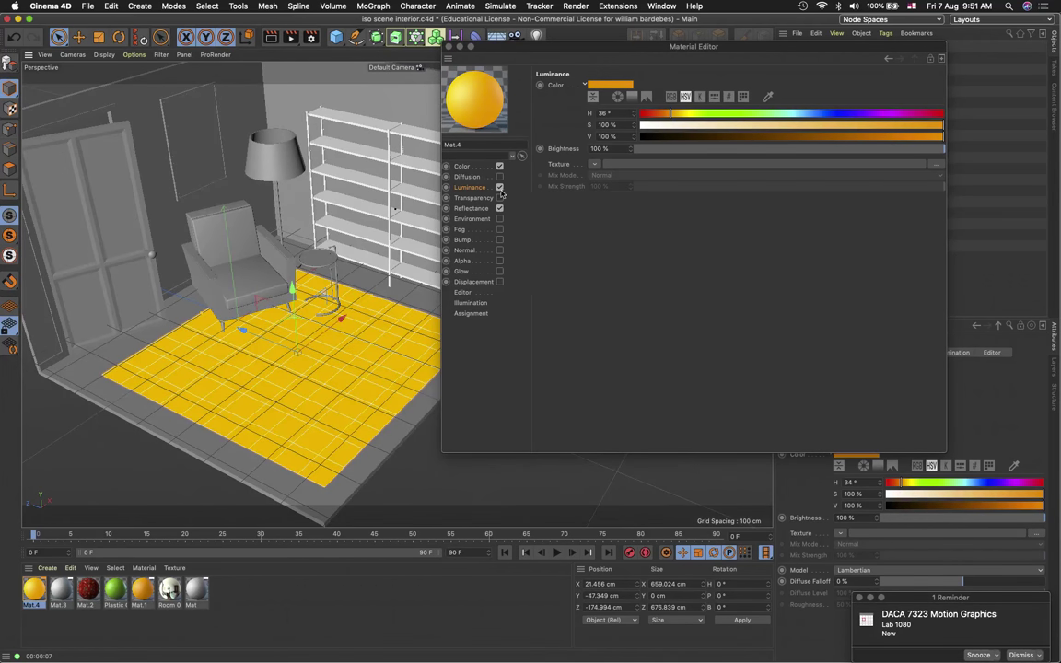
Disable Mat.4's Luminance channel and set its Default Specular reflectance layer type to Phong
left_click(500, 188)
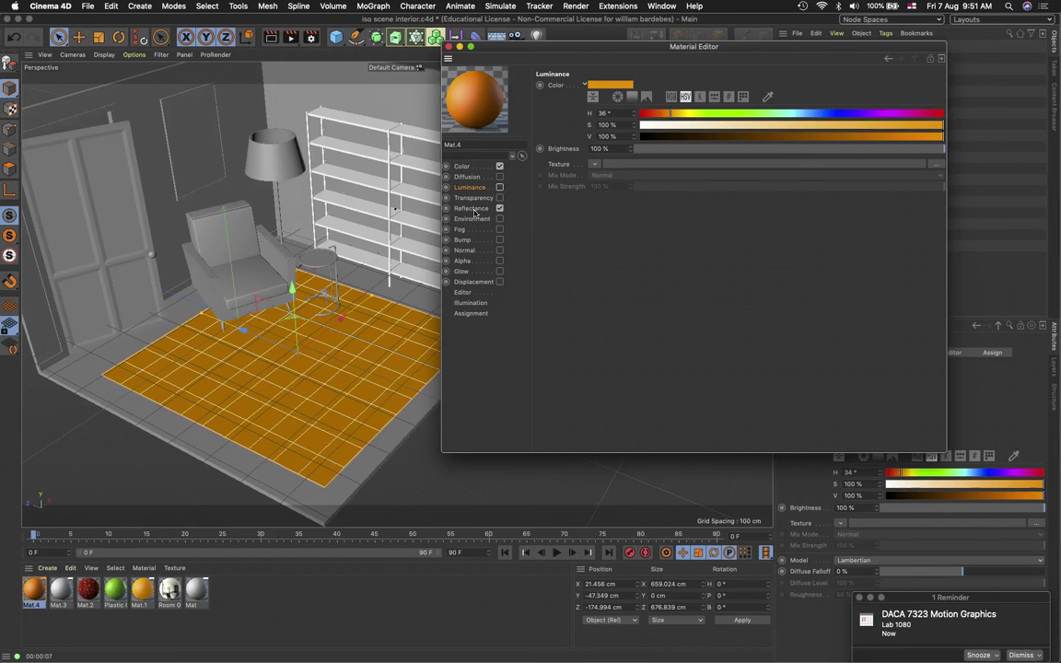
left_click(472, 209)
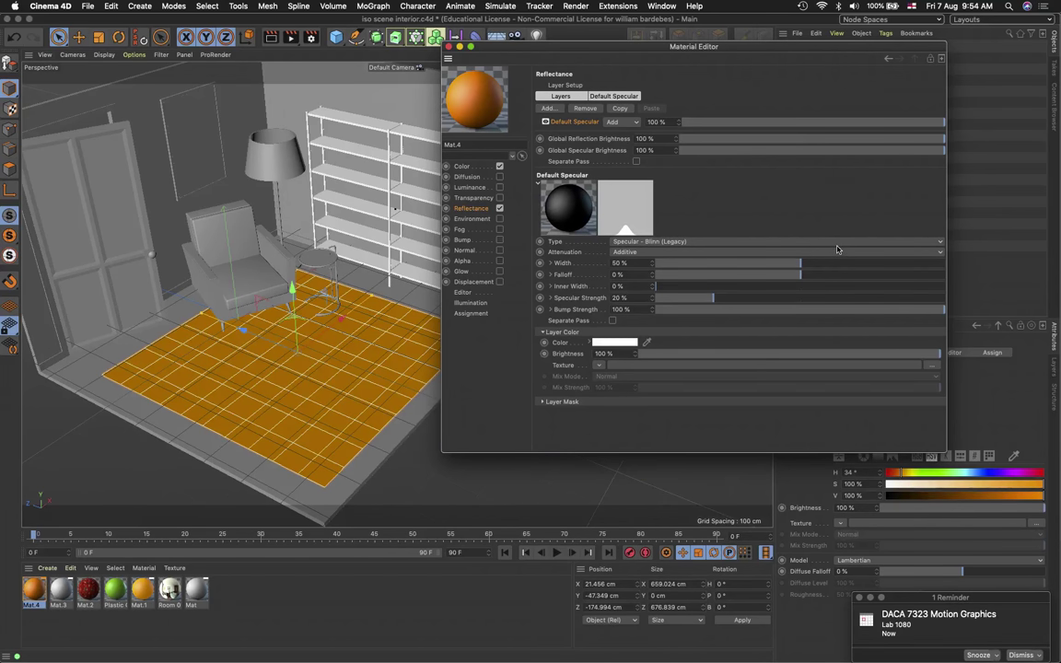
left_click(740, 243)
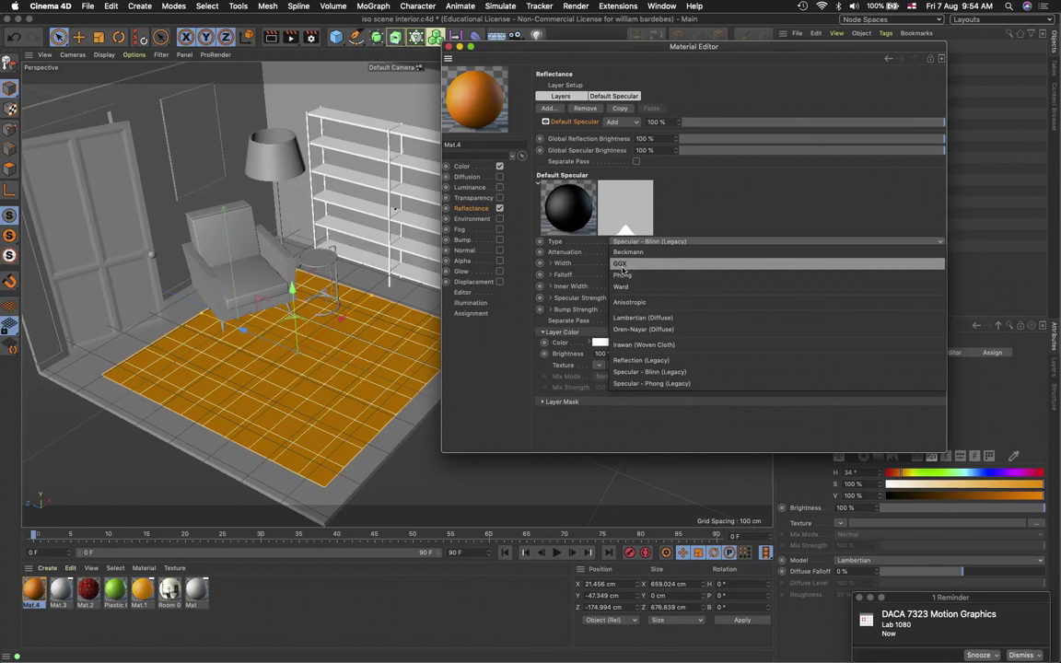
left_click(631, 276)
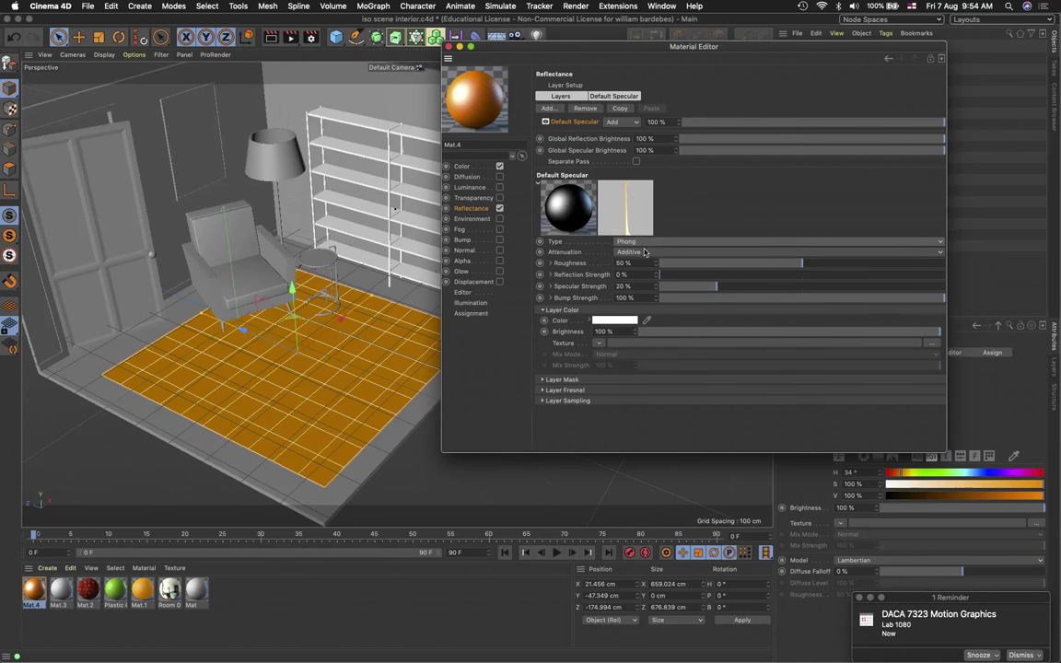
Switch the Default Specular layer type to Specular - Blinn (Legacy) and back to Phong for comparison
left_click(649, 242)
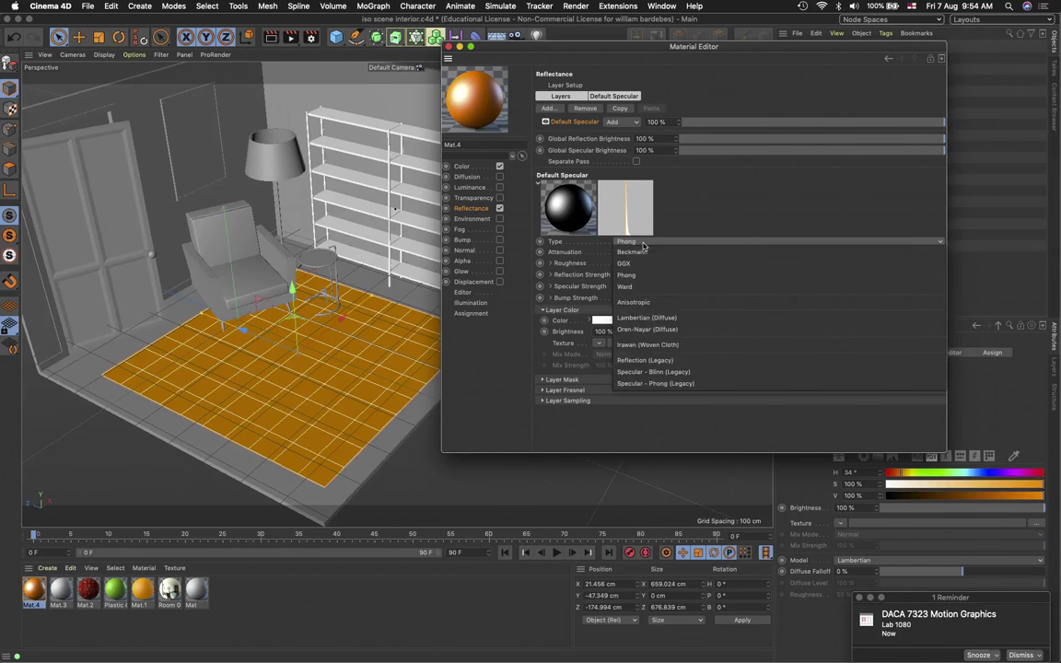
left_click(689, 375)
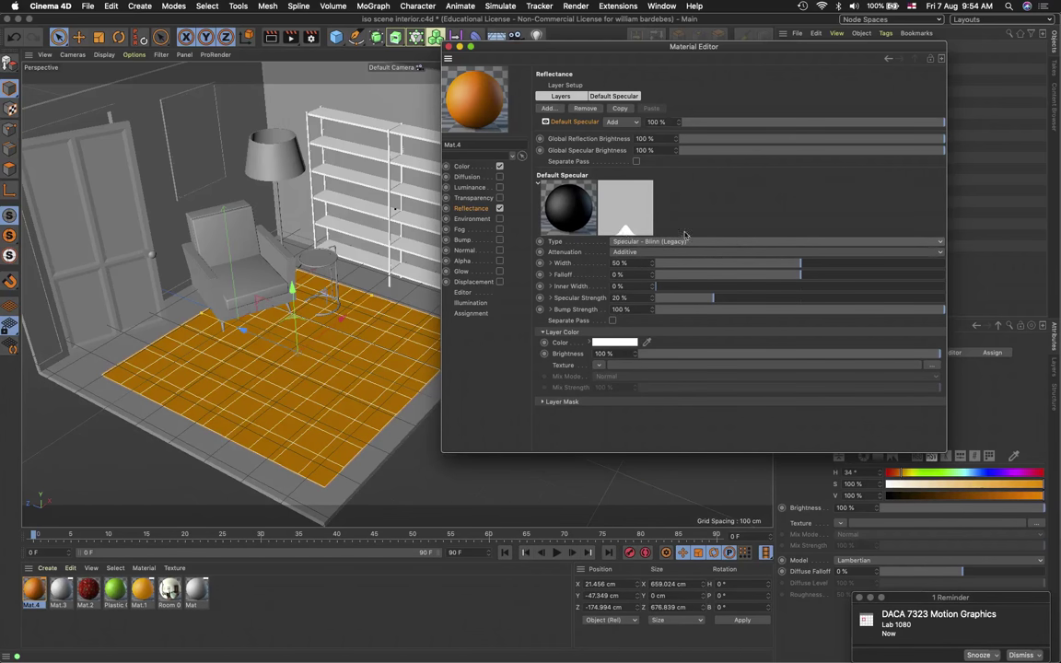
left_click(644, 241)
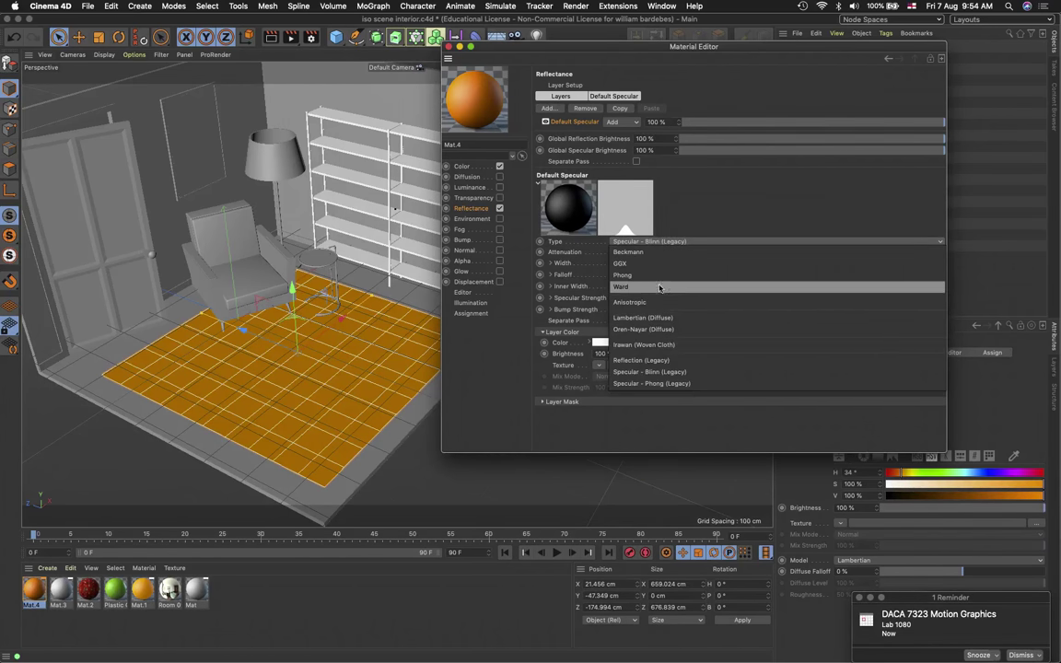
left_click(634, 275)
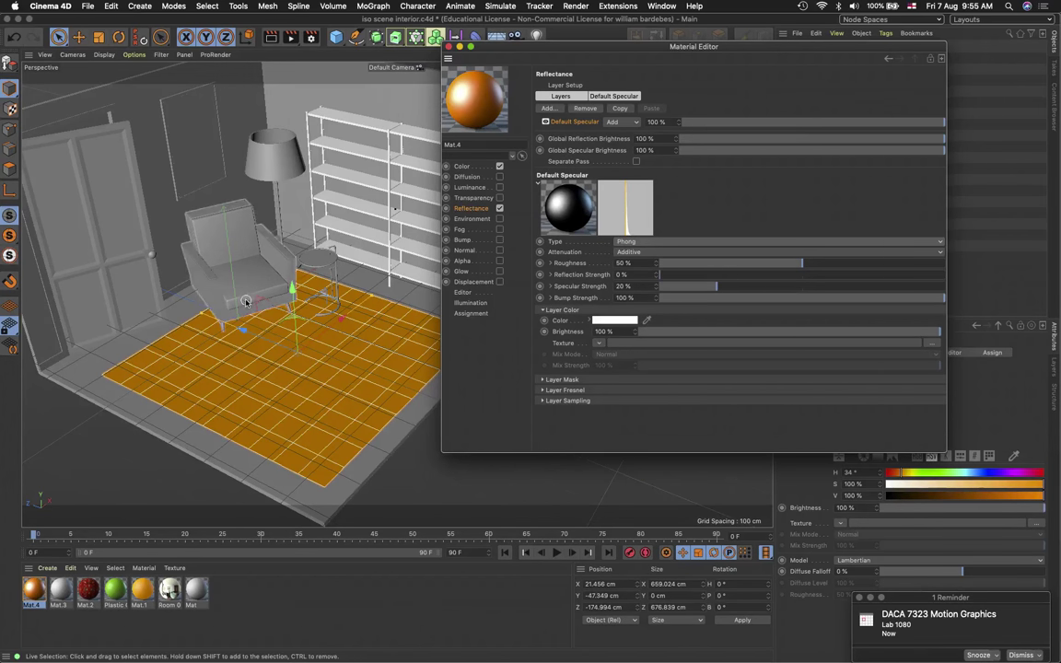
Render a low close-up view of the chair and carpet, moving the Material Editor aside to uncover the viewport
scroll(234, 364, "up", 10)
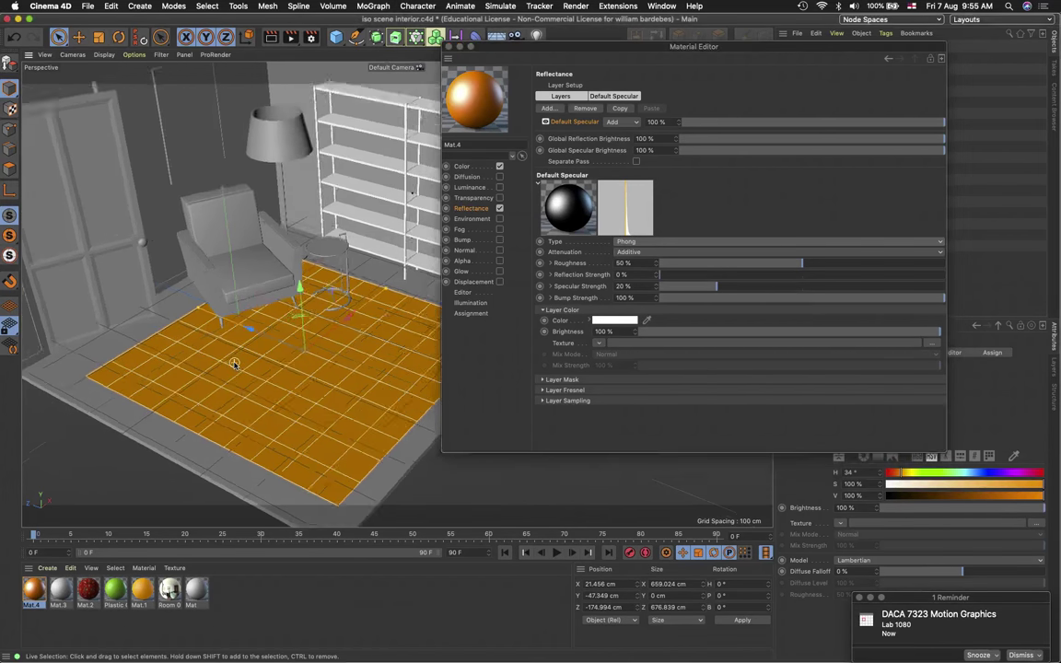
left_click_drag(234, 365, 232, 328, "alt")
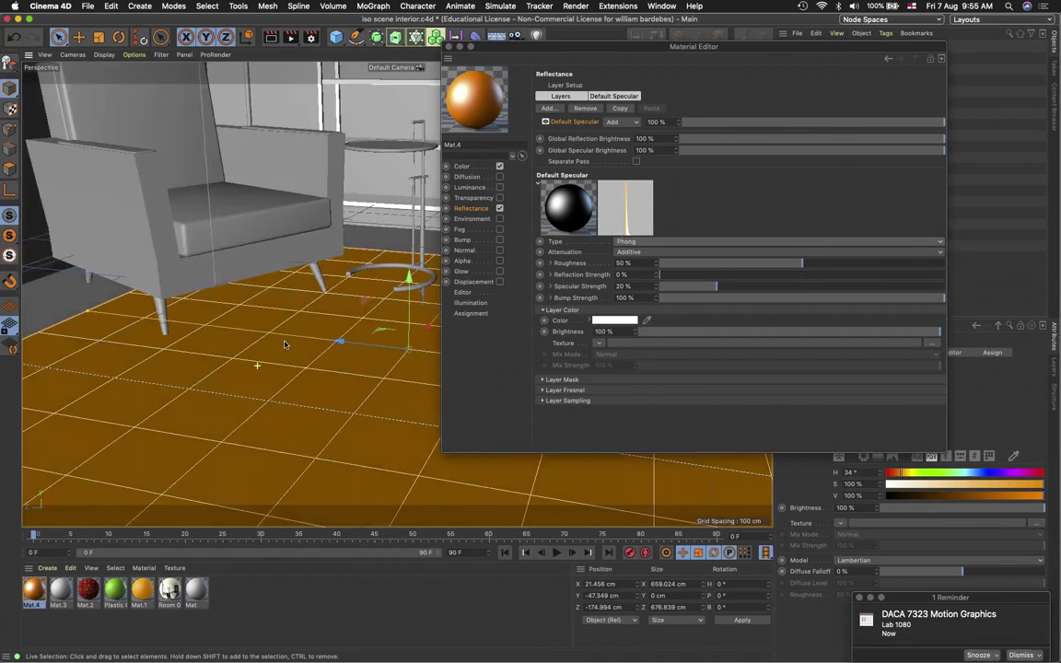
left_click(270, 37)
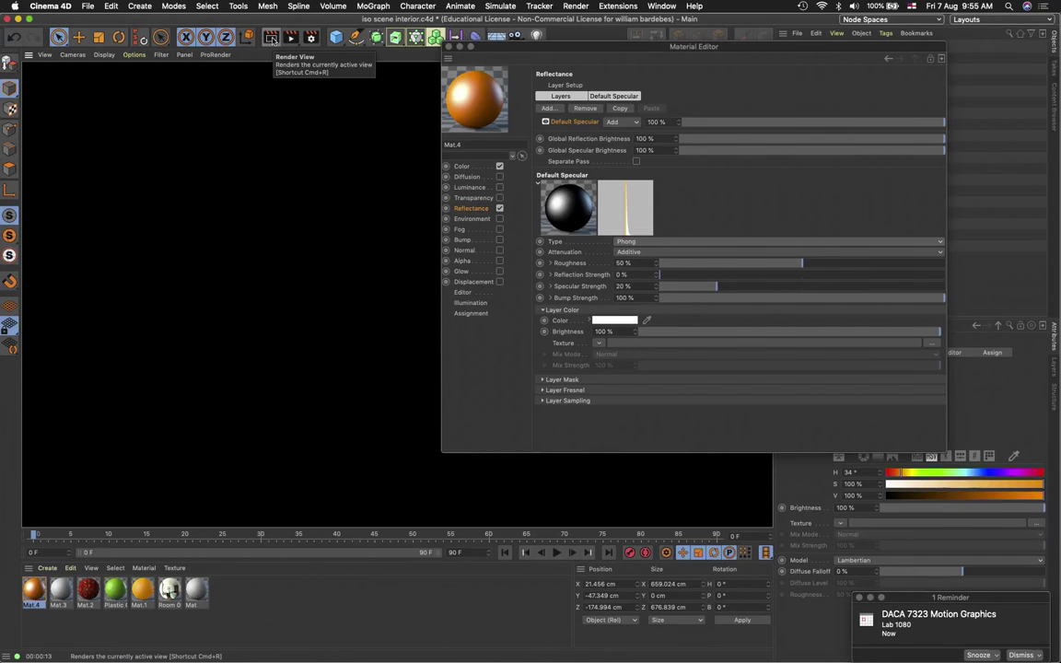
mouse_move(536, 64)
left_mouse_down()
mouse_move(458, 95)
mouse_move(362, 181)
left_mouse_up()
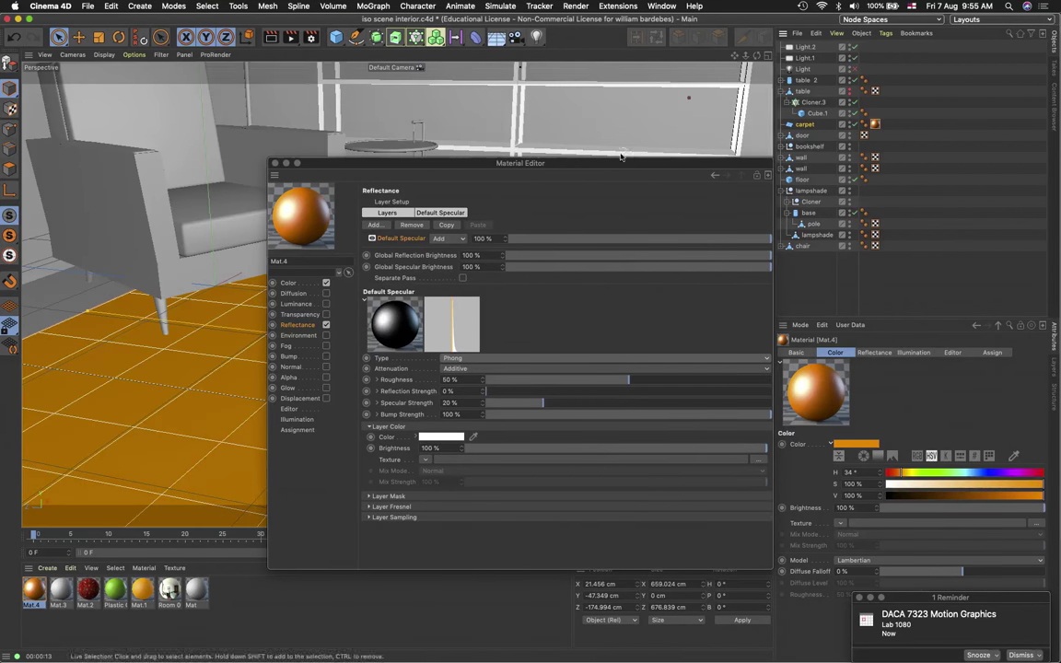
left_click_drag(621, 158, 949, 122)
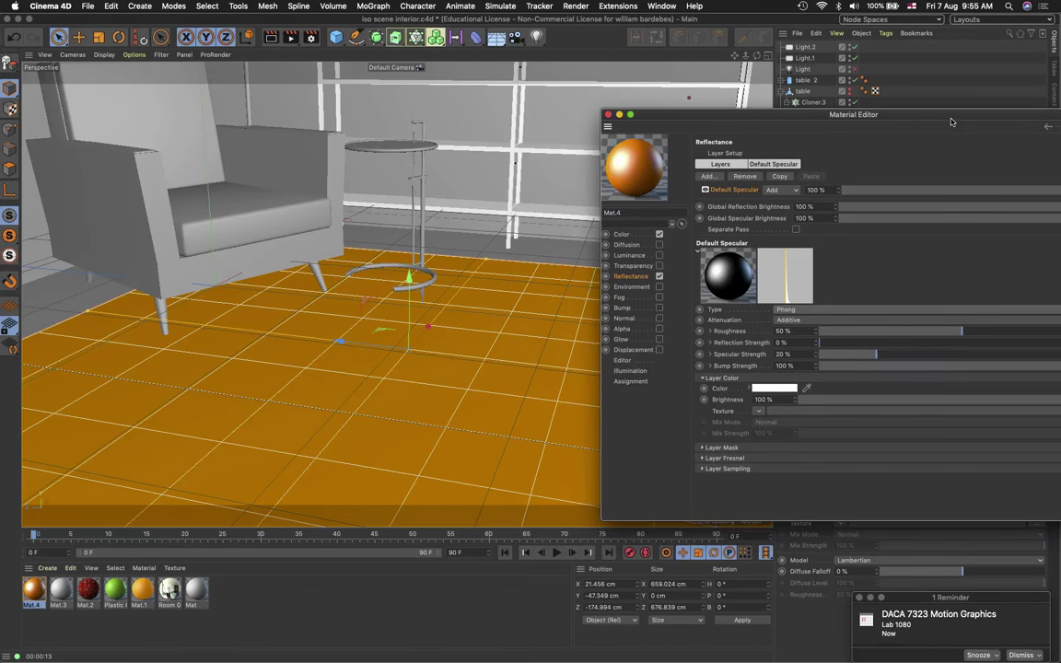
left_click(273, 42)
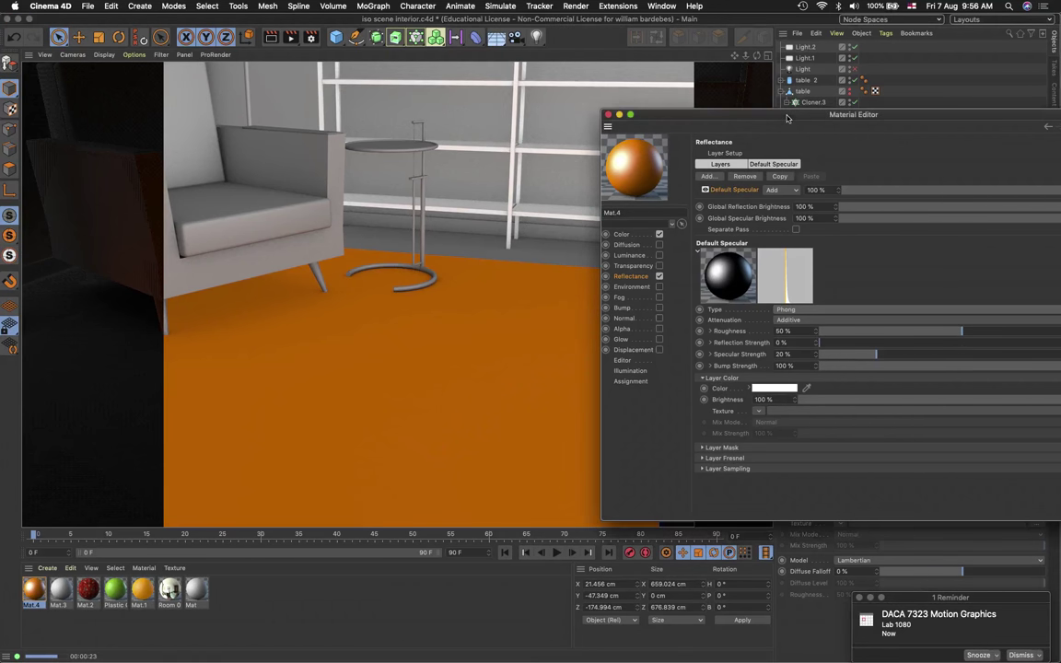
left_click_drag(787, 118, 781, 117)
left_click_drag(731, 110, 707, 96)
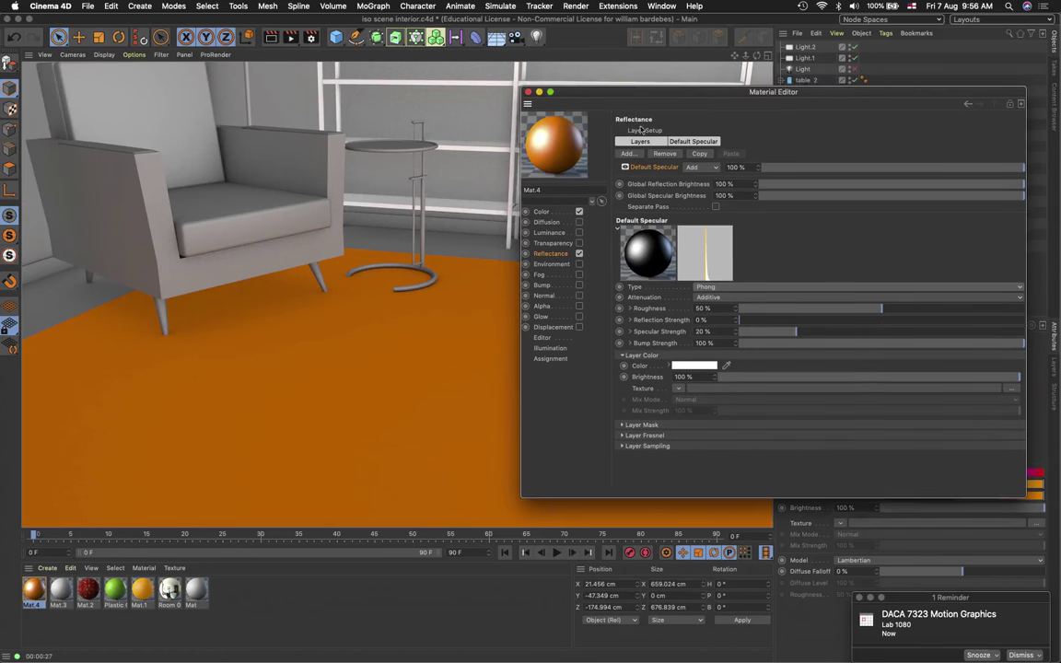
Disable Mat.4's Color channel and add a Phong layer to its Reflectance channel
left_click(578, 210)
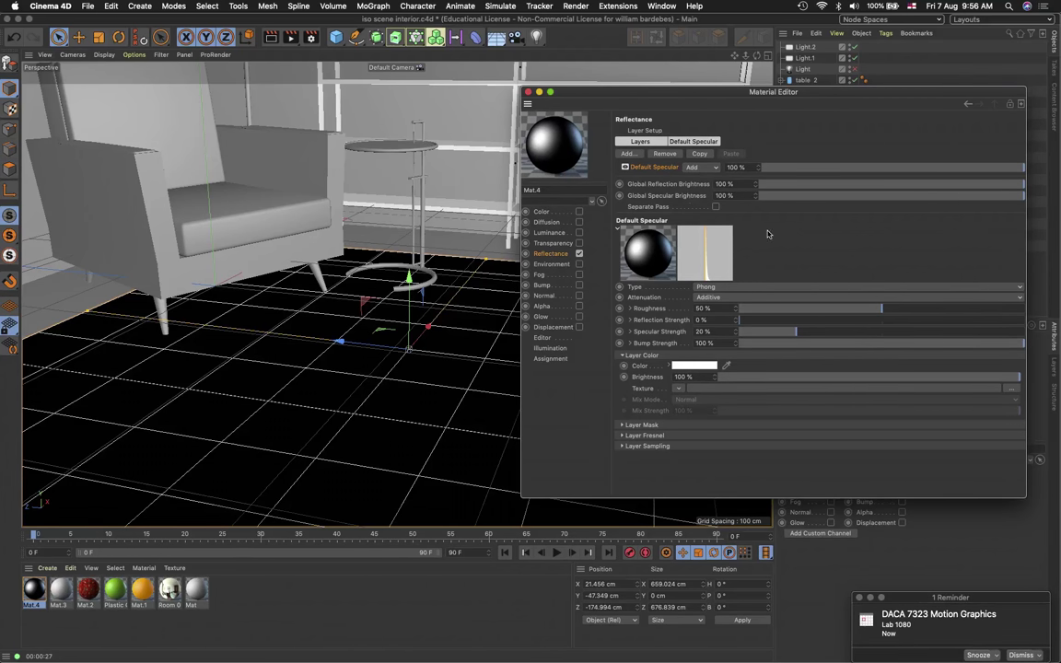
left_click(694, 168)
left_click(697, 169)
left_click(629, 155)
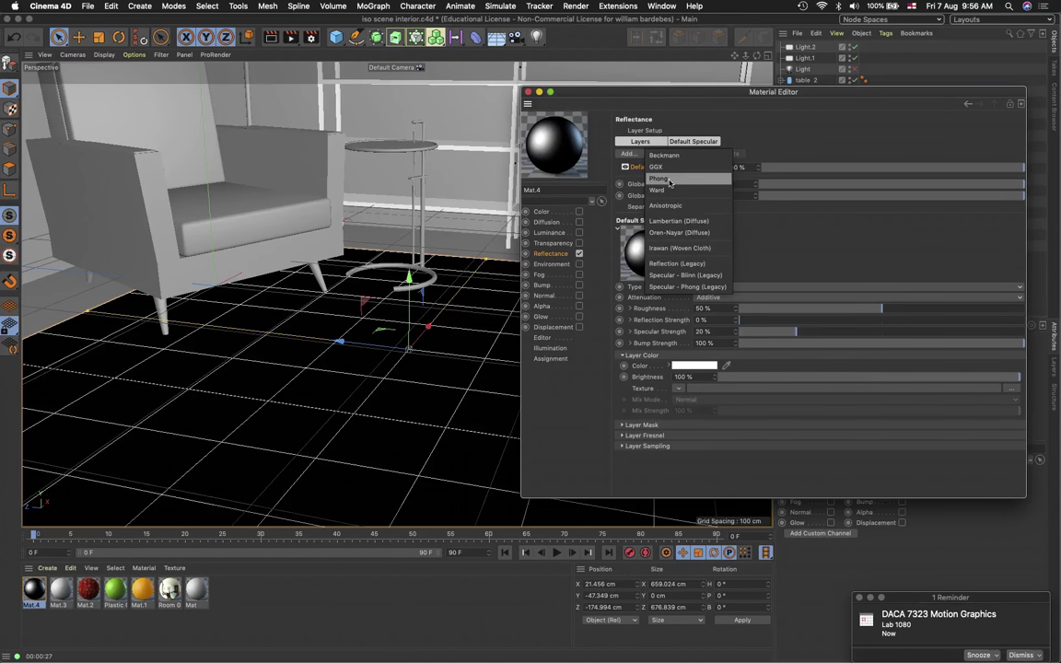
left_click(658, 177)
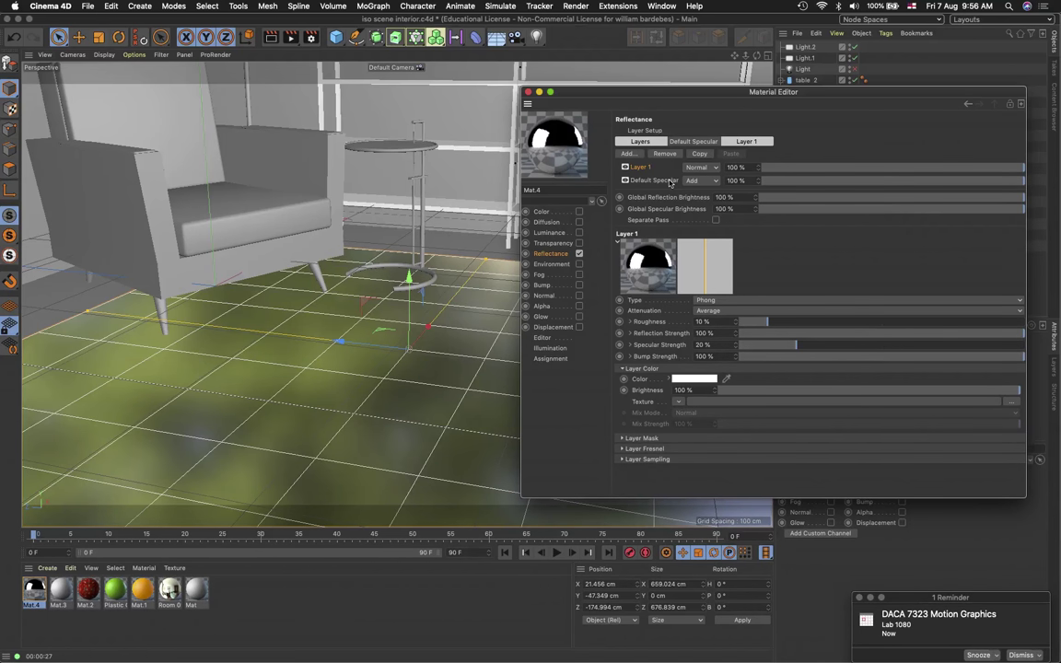
Remove the added Phong layer from Mat.4's Reflectance channel and add a Phong layer again
left_click(663, 154)
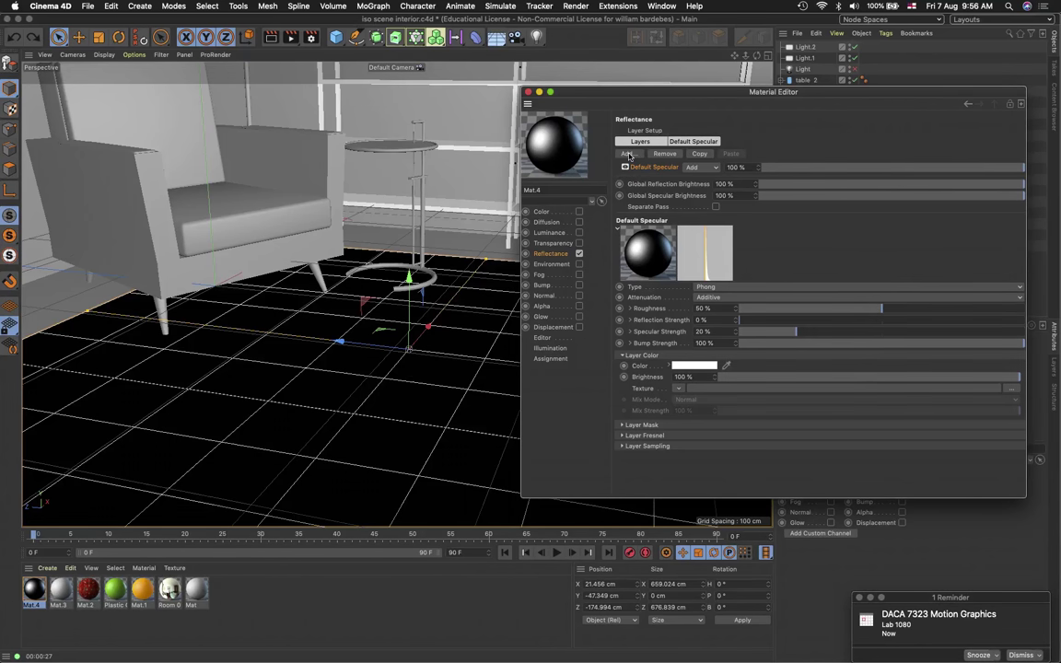
left_click(629, 156)
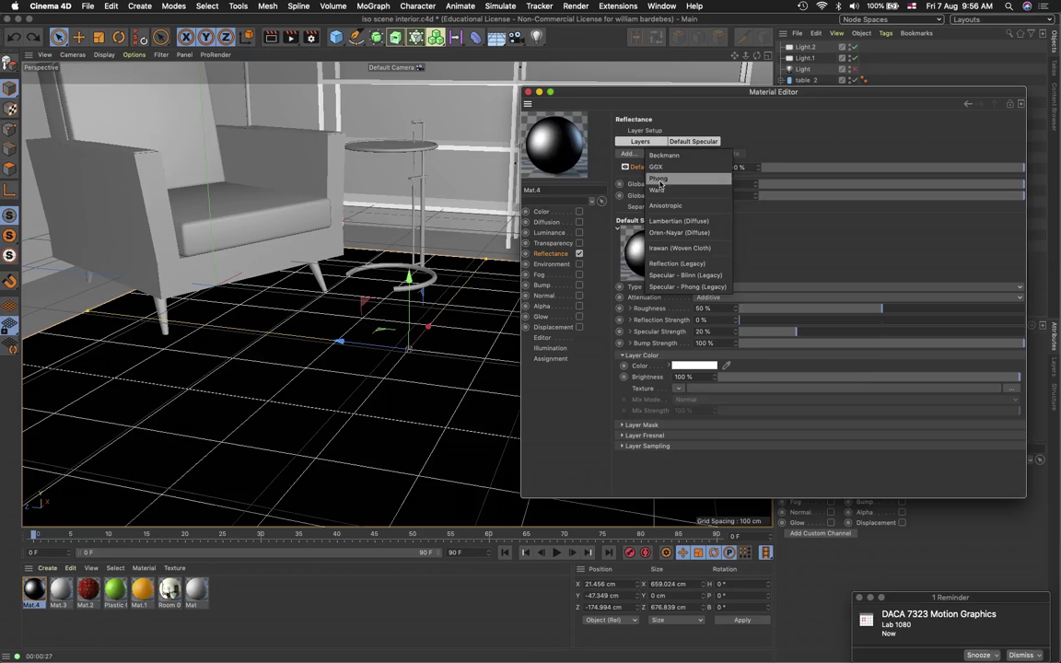
left_click(658, 177)
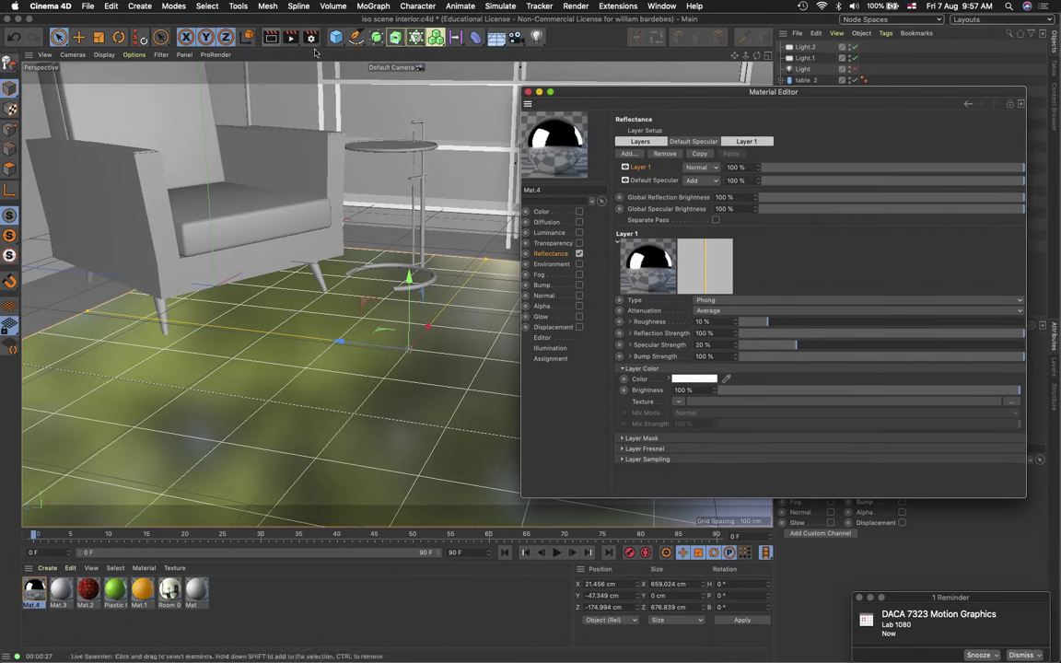
Render the chair and reflective carpet from a raised front view
left_click(255, 53)
scroll(242, 167, "down", 10)
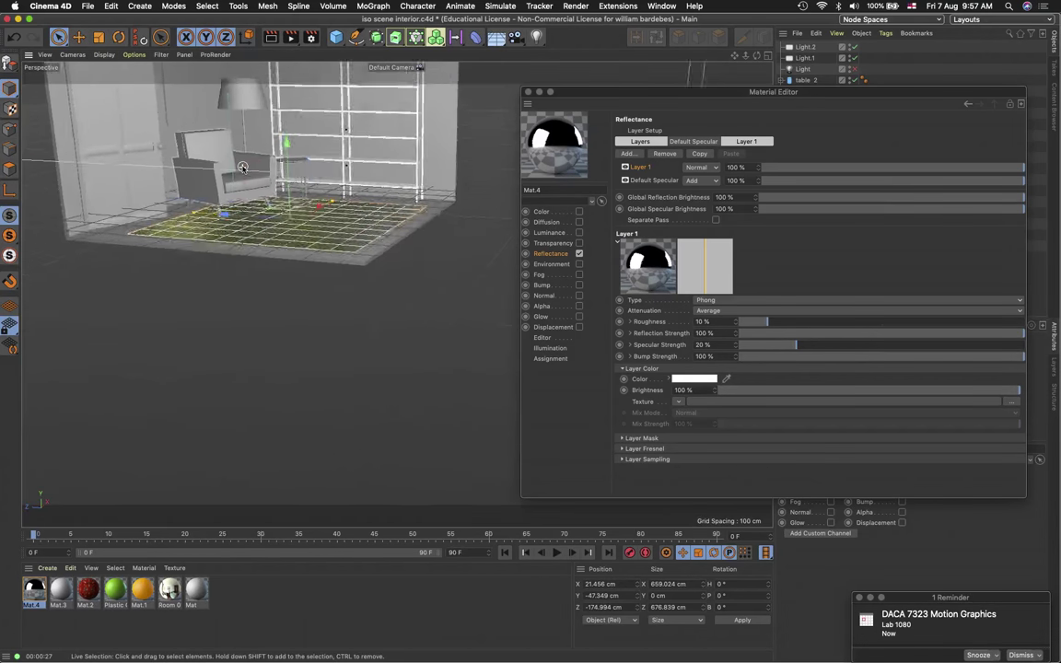
scroll(242, 166, "down", 3)
scroll(242, 166, "up", 3)
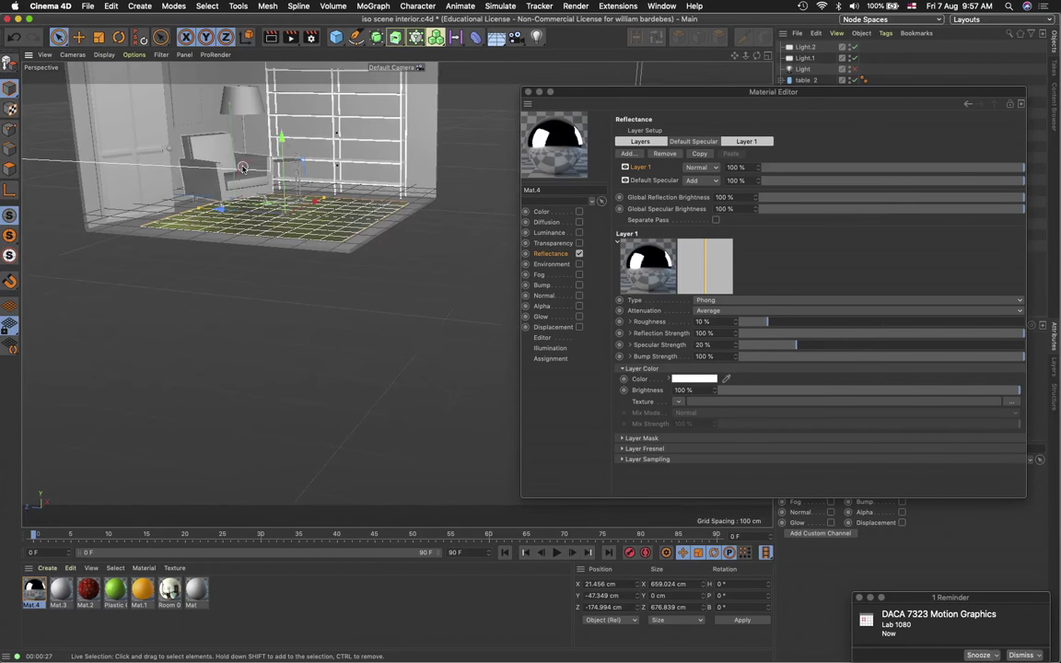
left_click_drag(243, 166, 372, 325, "alt")
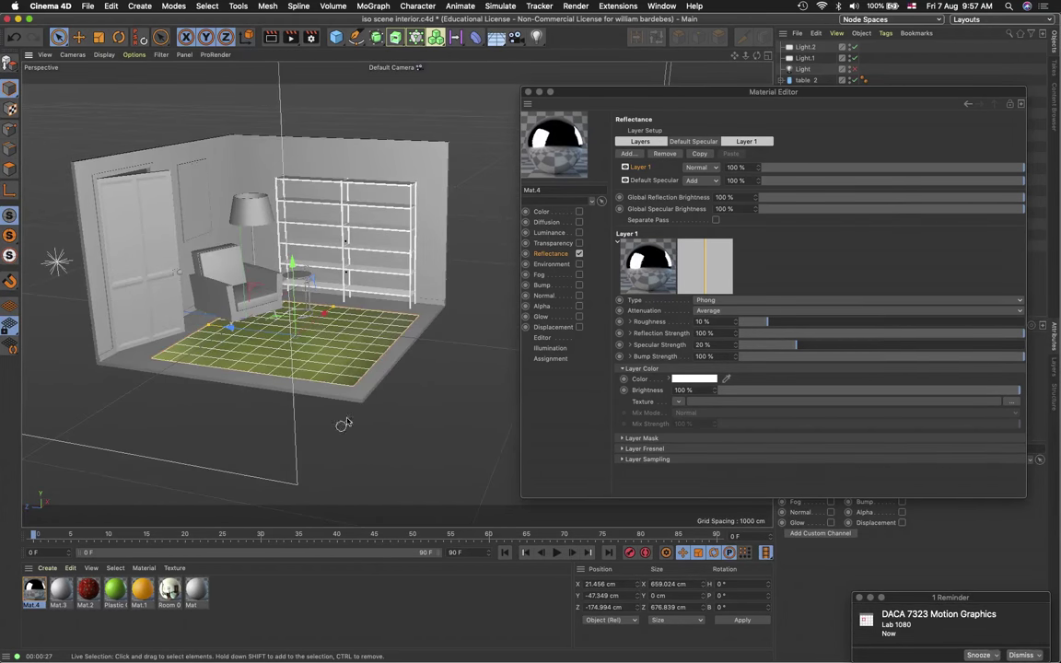
scroll(261, 331, "up", 5)
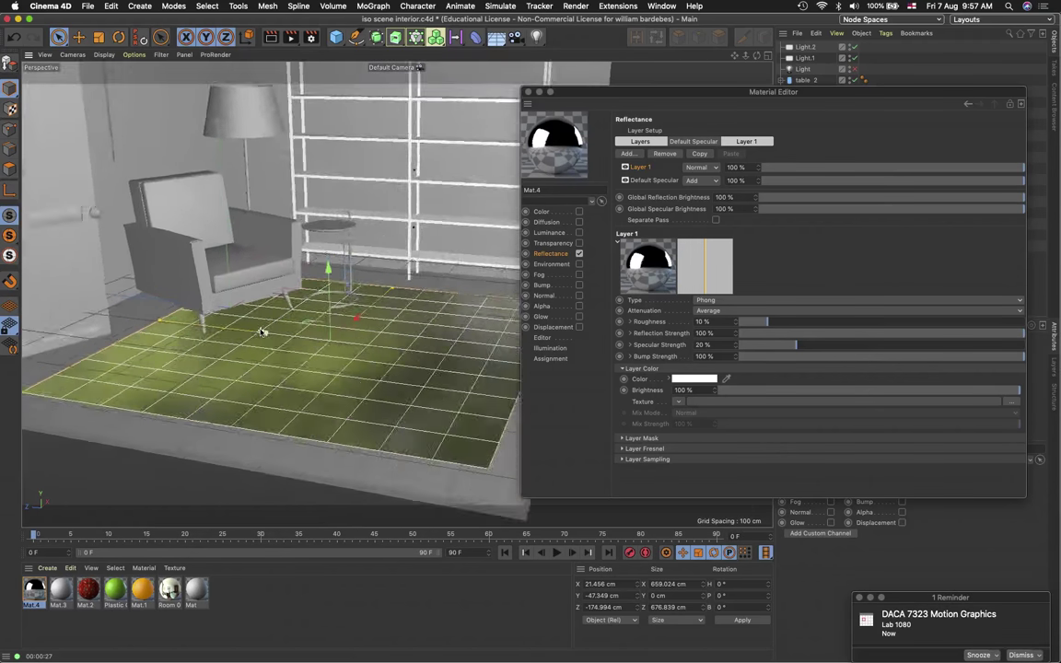
scroll(261, 332, "up", 6)
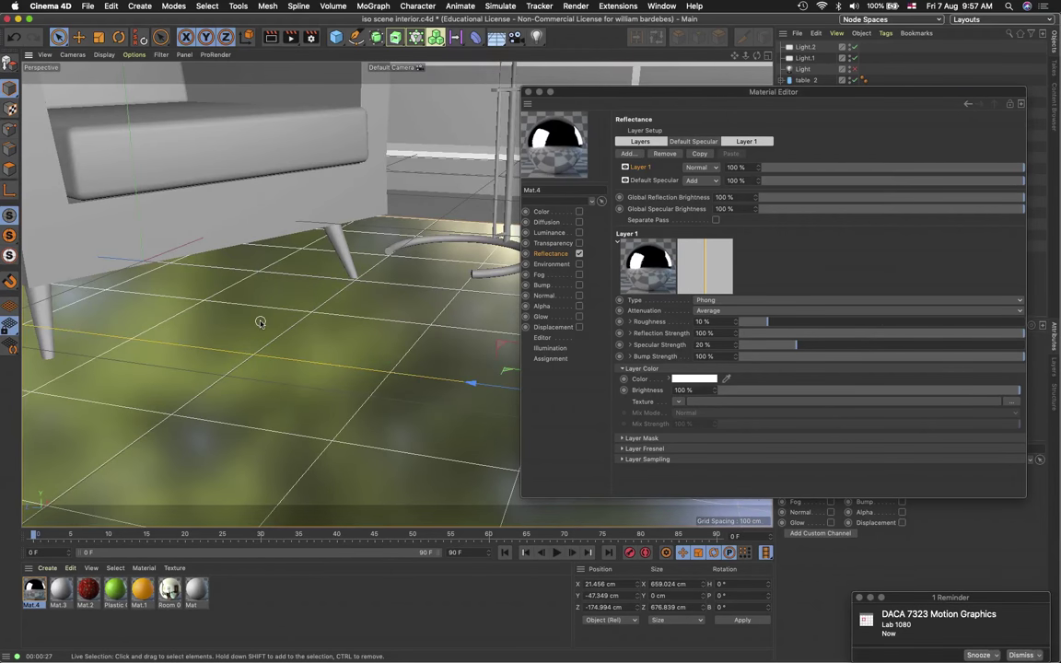
scroll(261, 321, "down", 5)
left_click_drag(260, 322, 207, 345, "alt")
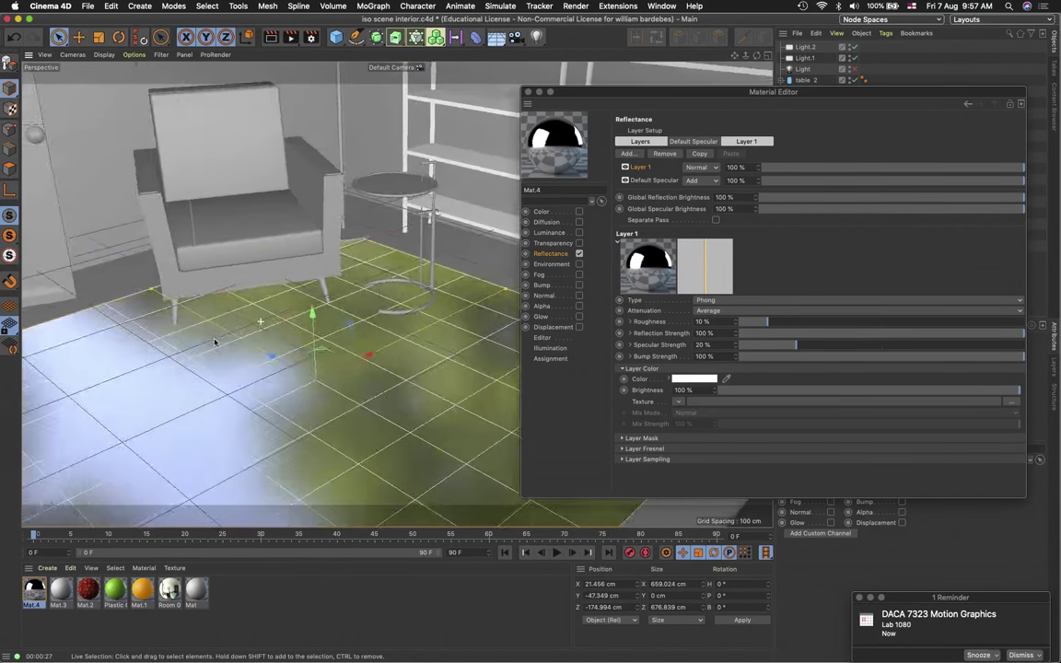
key("super+Tab")
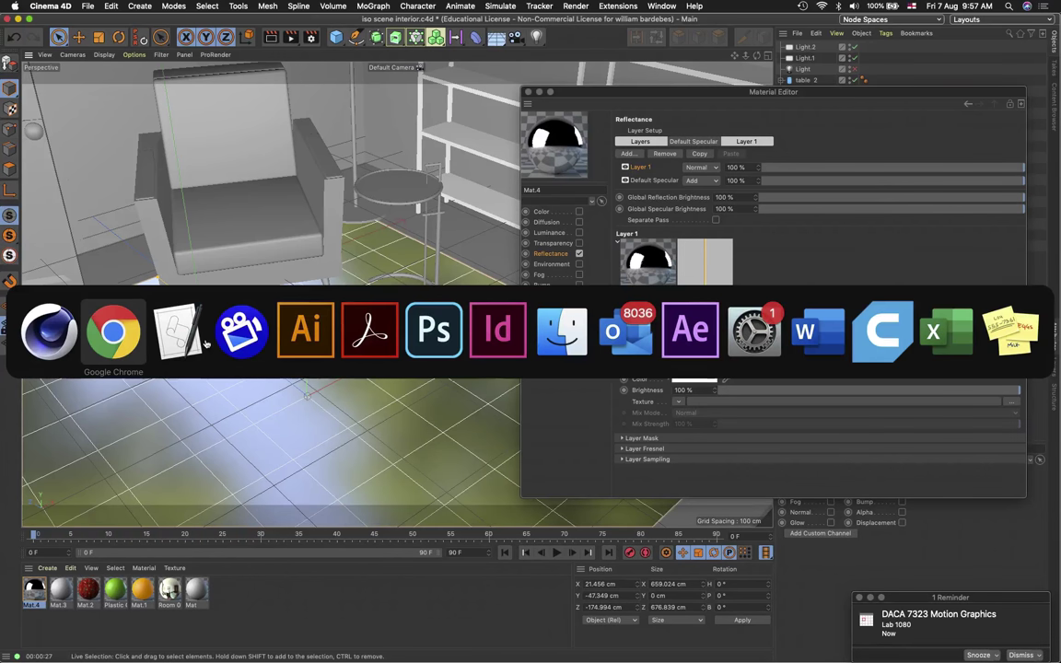
key("Escape")
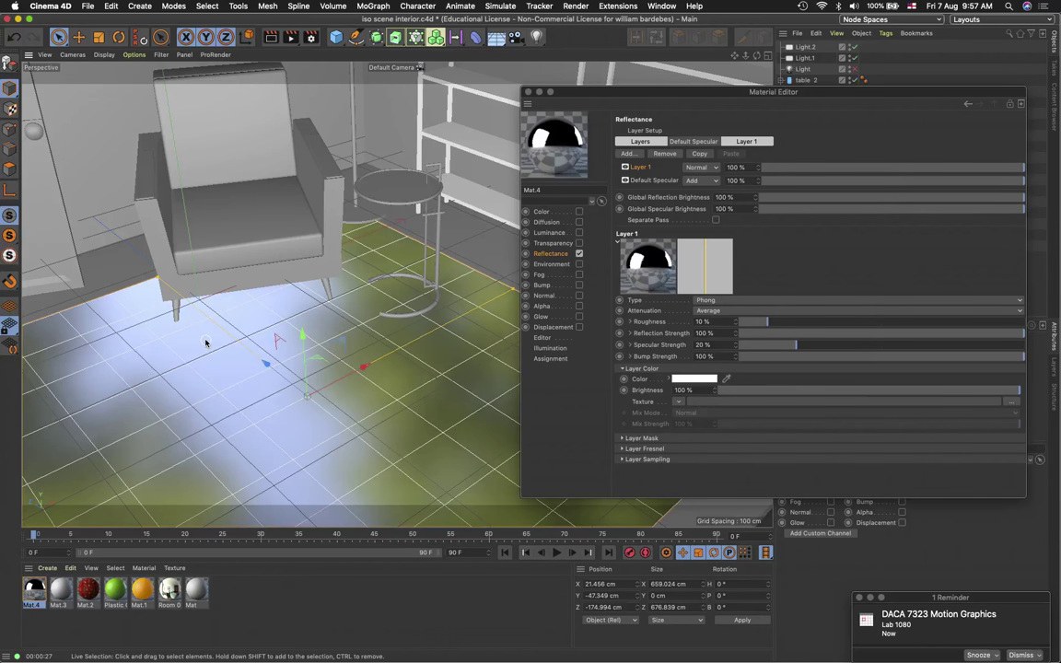
left_click(272, 38)
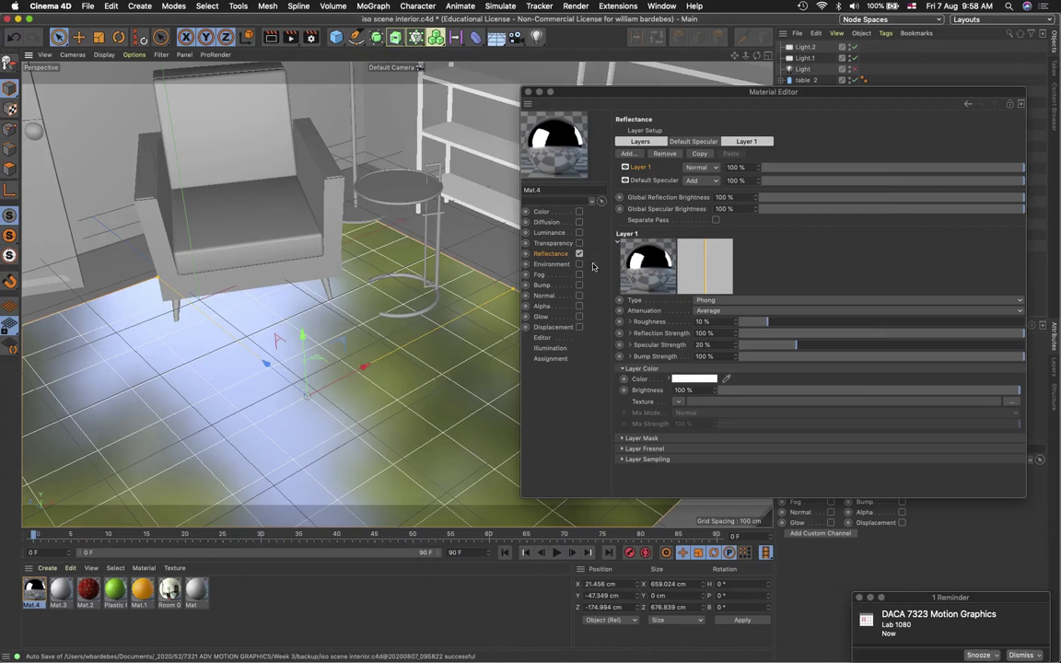
Set the added Phong layer's Roughness to 0% and render the view
left_click_drag(765, 324, 736, 327)
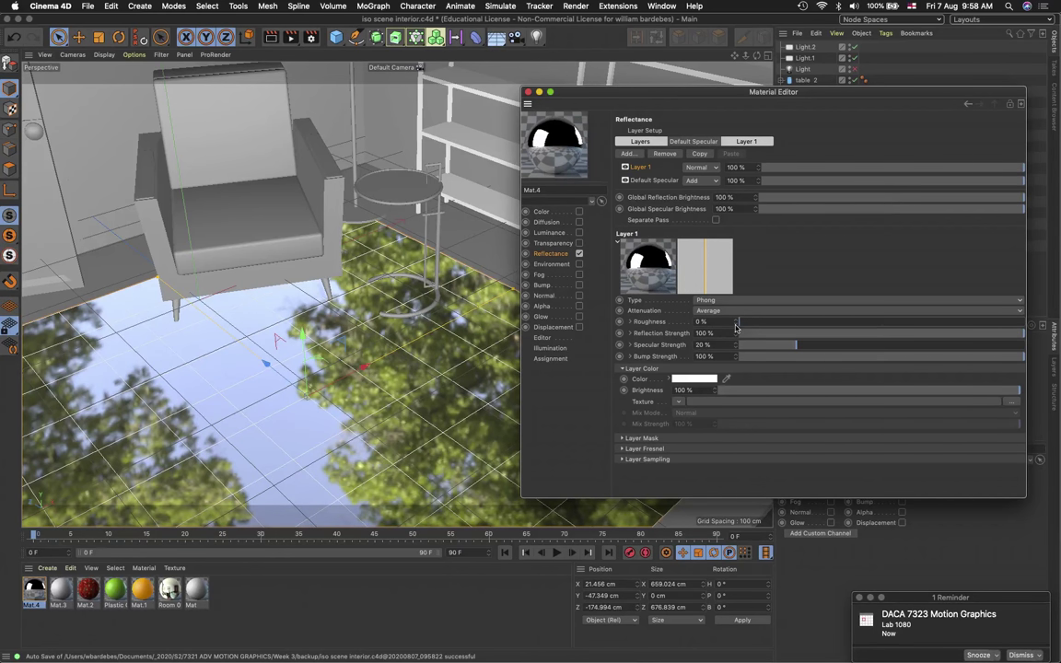
left_click(271, 41)
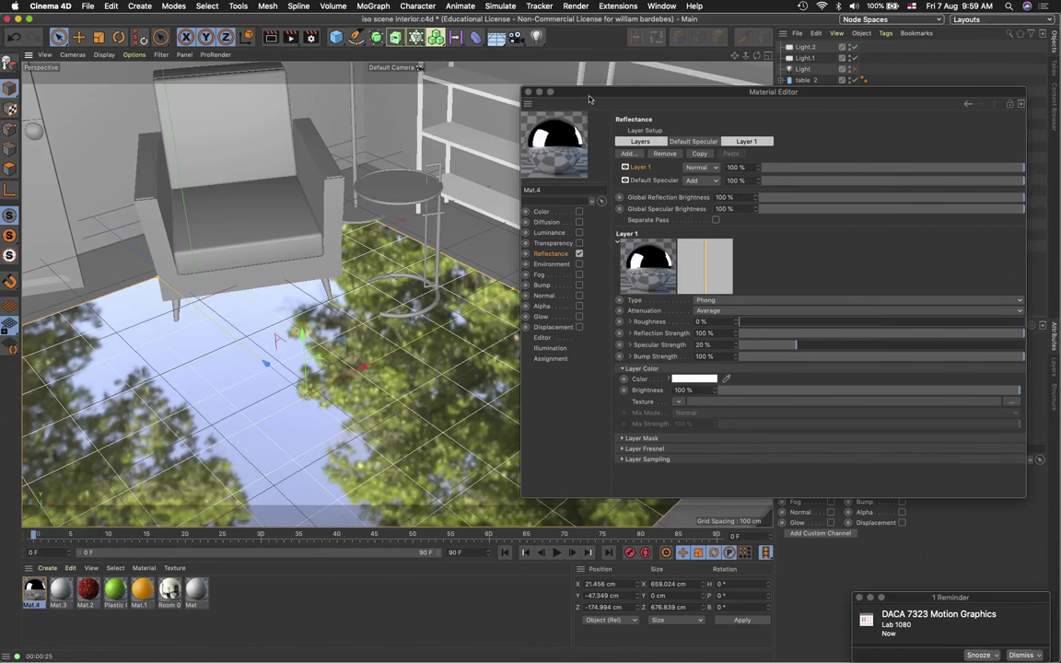
left_click_drag(590, 99, 627, 288)
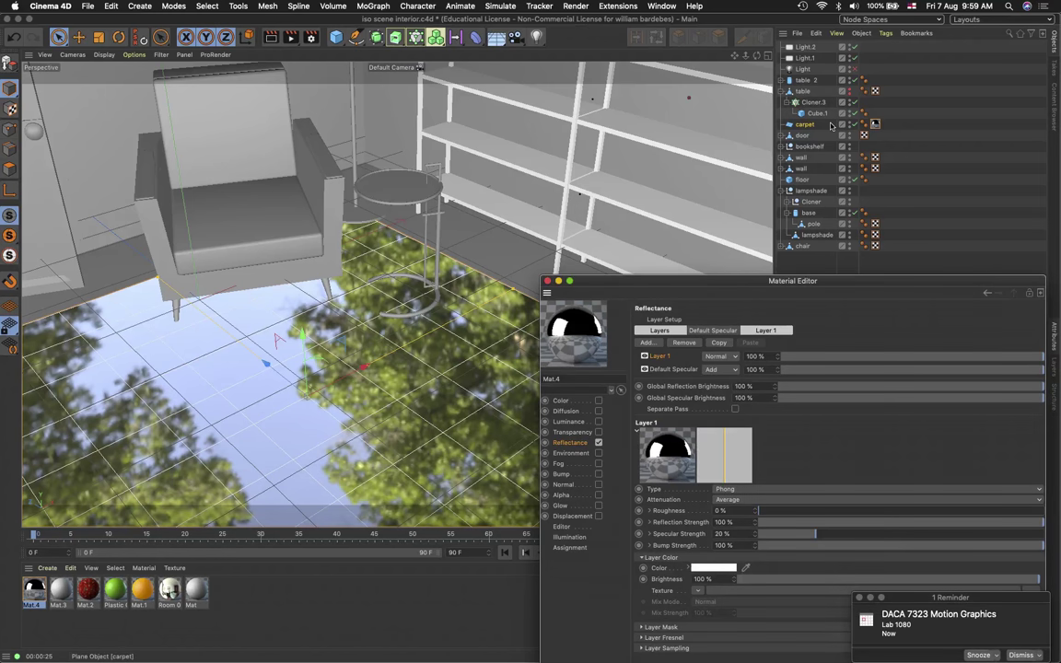
left_click(804, 81)
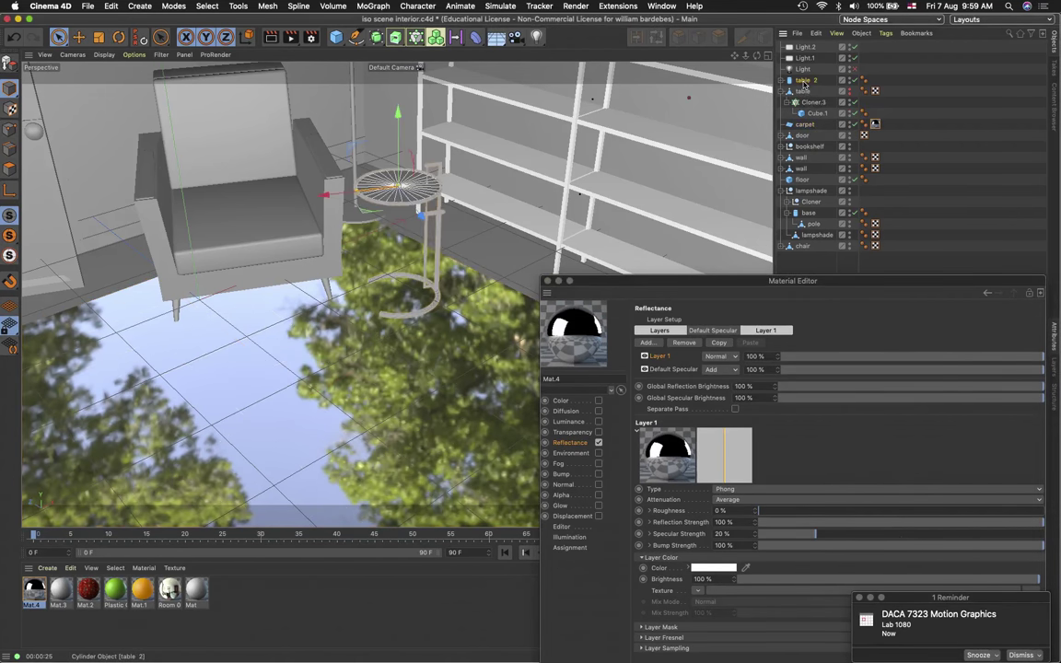
left_click(10, 236)
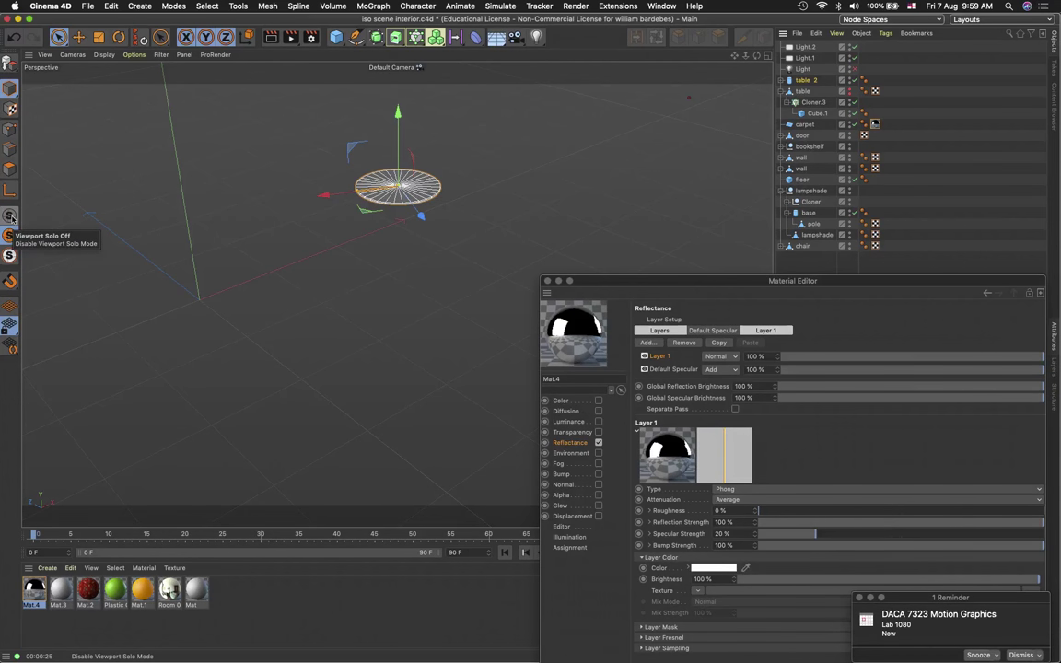
left_click(9, 215)
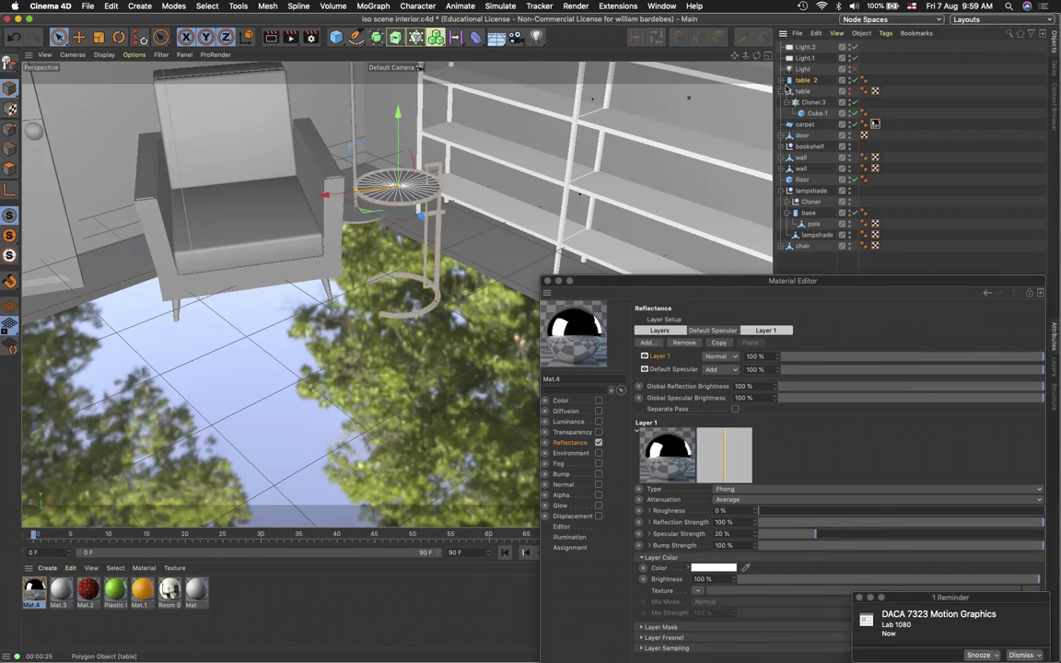
Isolate table 2 together with all of its child parts in the viewport
left_click(781, 81)
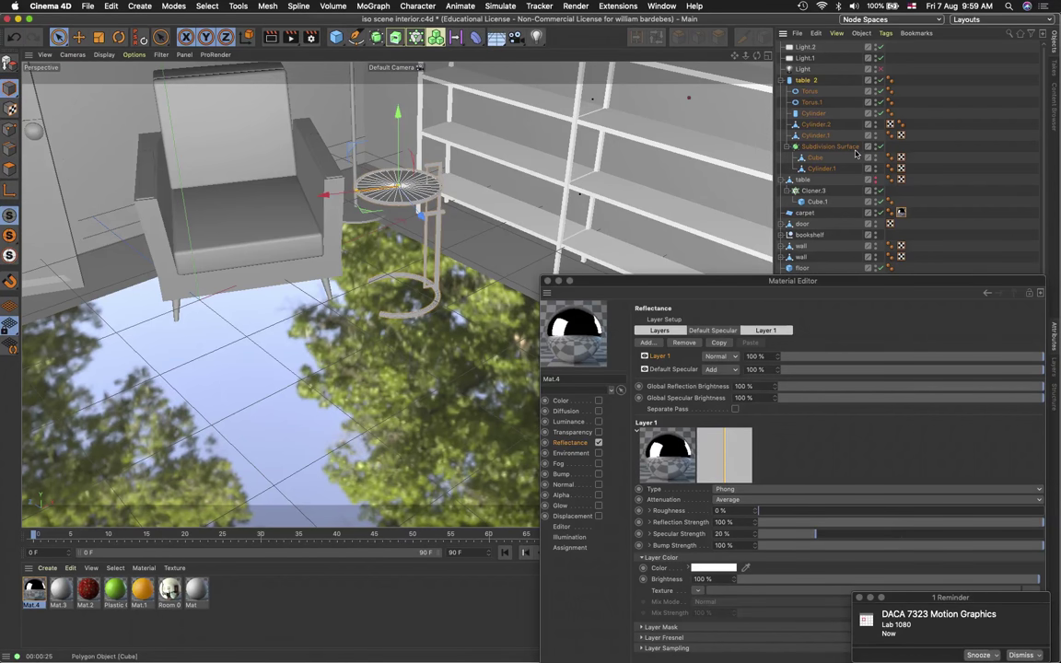
left_click(819, 170)
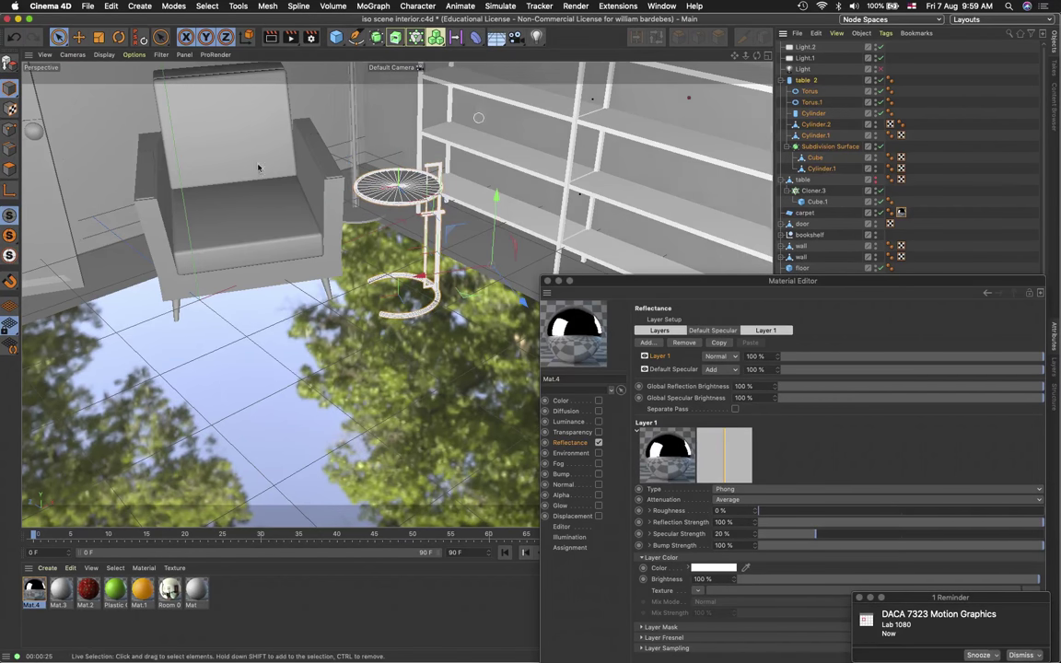
left_click(9, 236)
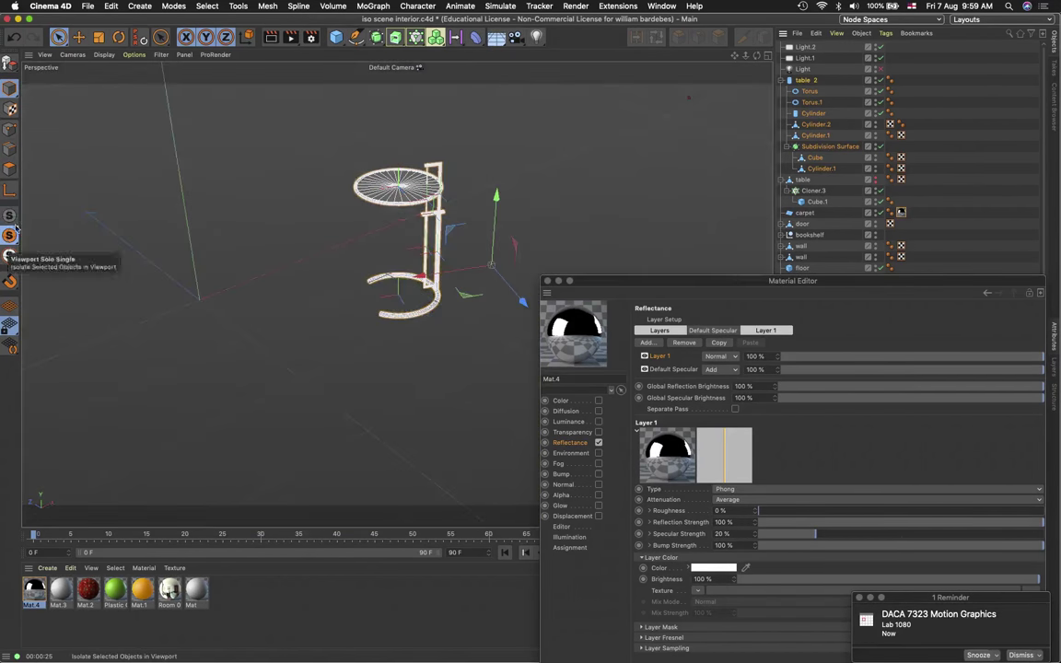
Apply Mat.4 to table 2 and render a close-up view of the table
left_click_drag(34, 586, 817, 82)
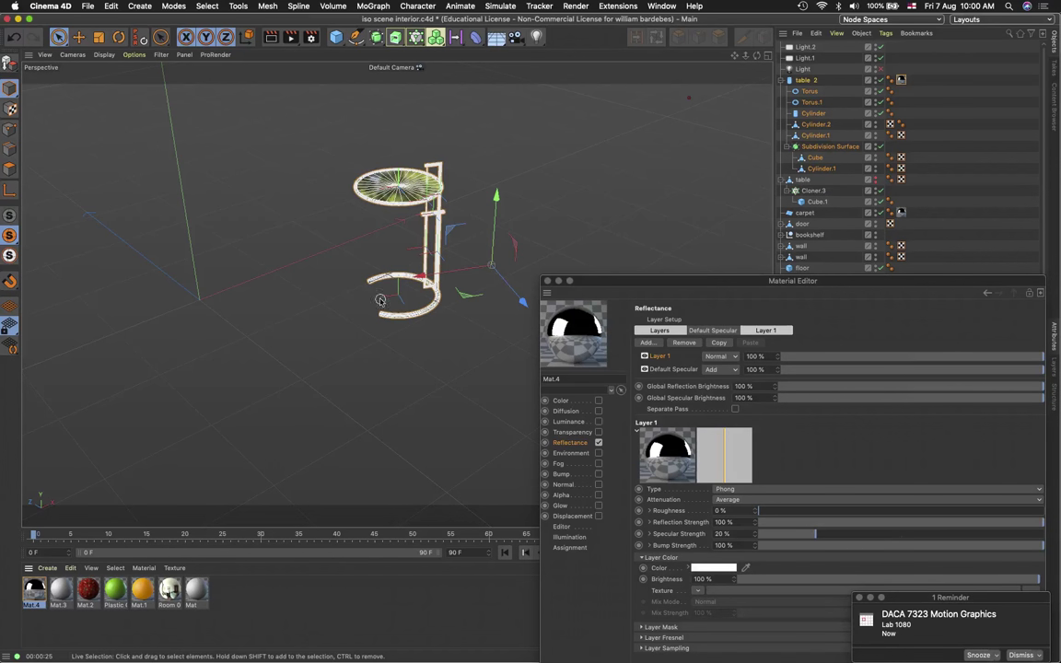
scroll(343, 272, "up", 6)
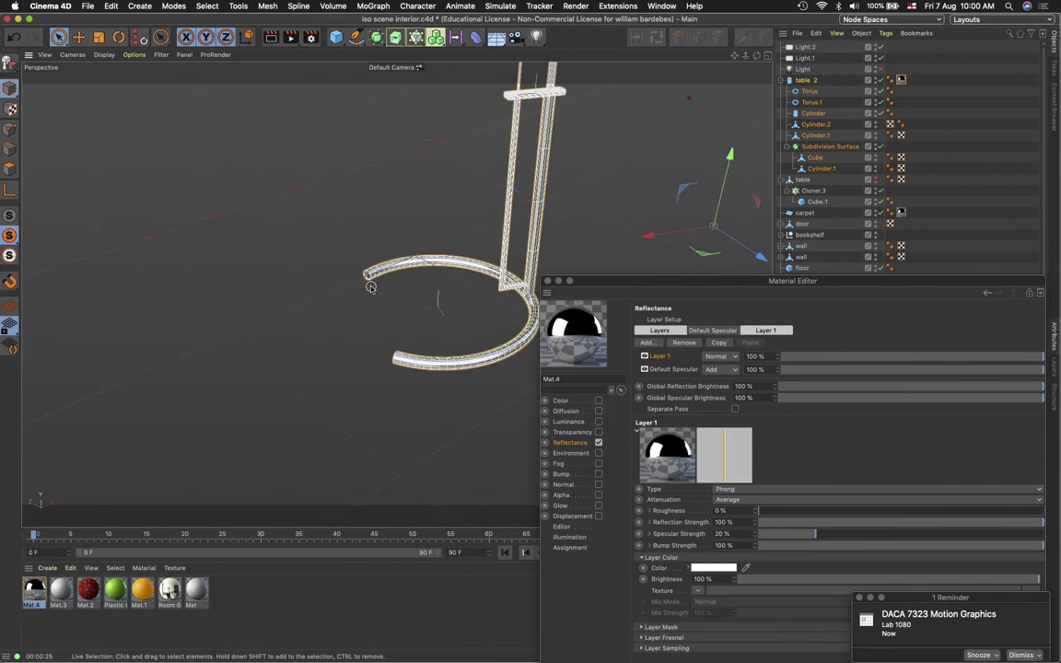
scroll(370, 287, "down", 8)
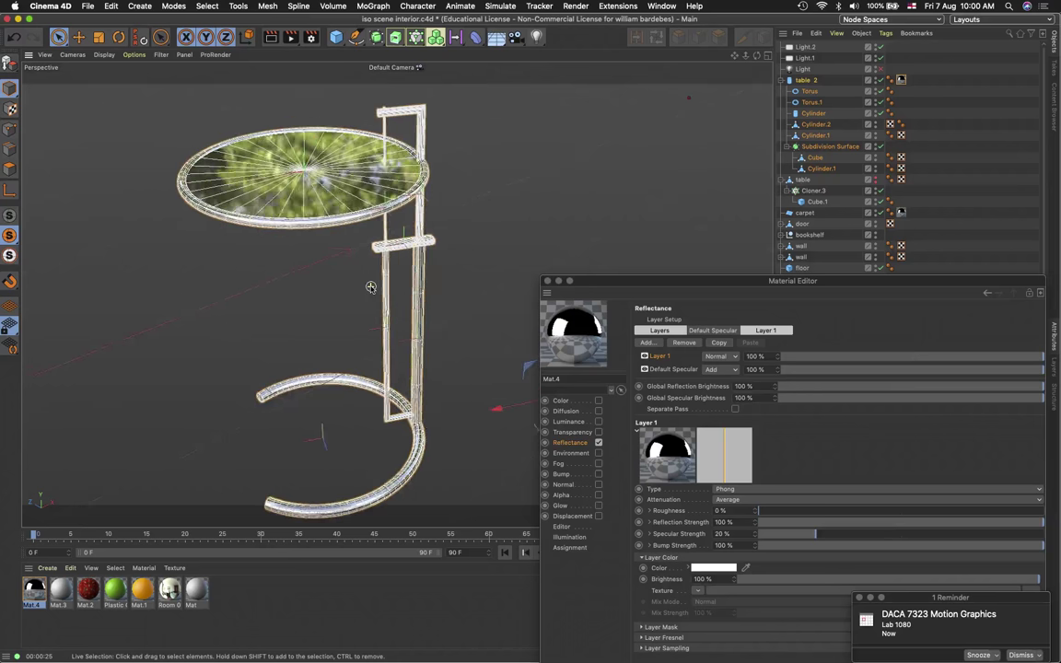
left_click(270, 37)
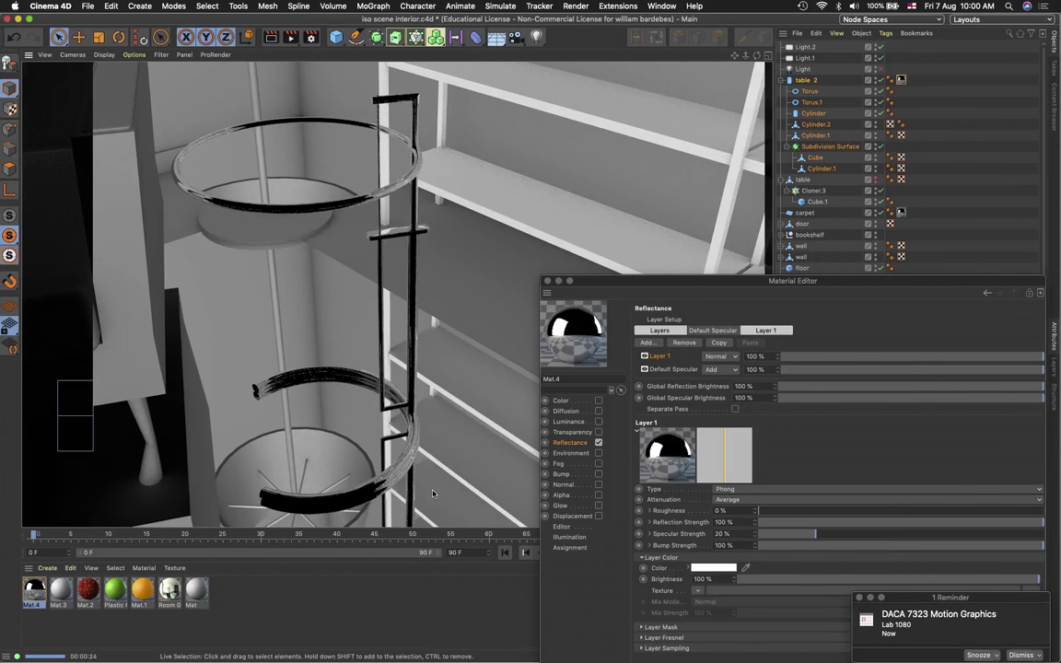
left_click(417, 382)
scroll(417, 382, "down", 5)
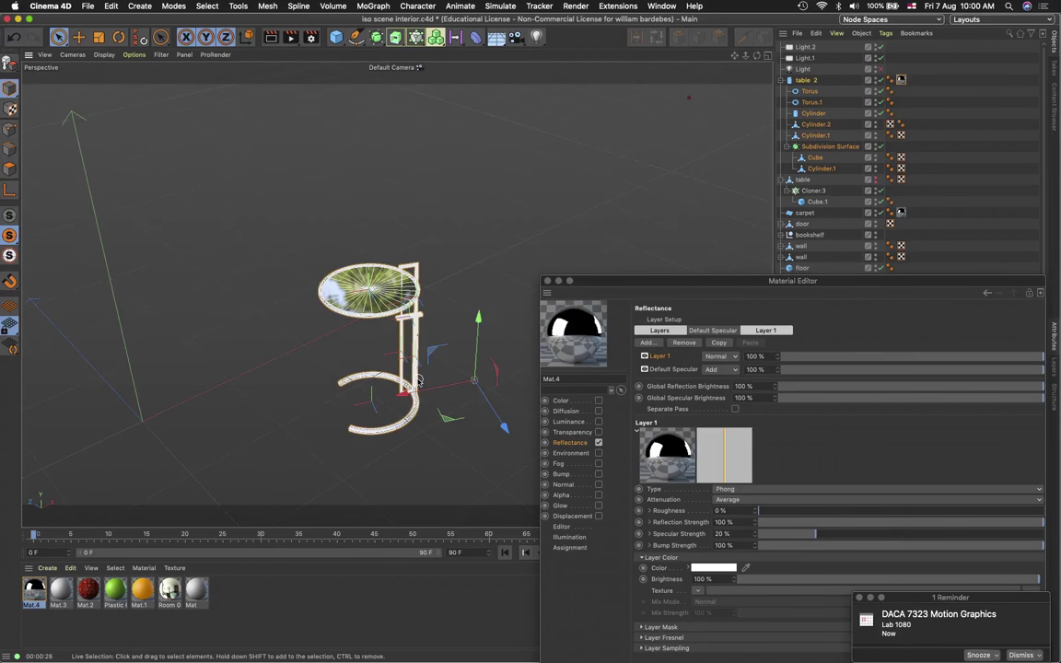
Turn off Viewport Solo to show the whole room, close the Material Editor and start an Interactive Render Region
left_click_drag(417, 379, 410, 348, "alt")
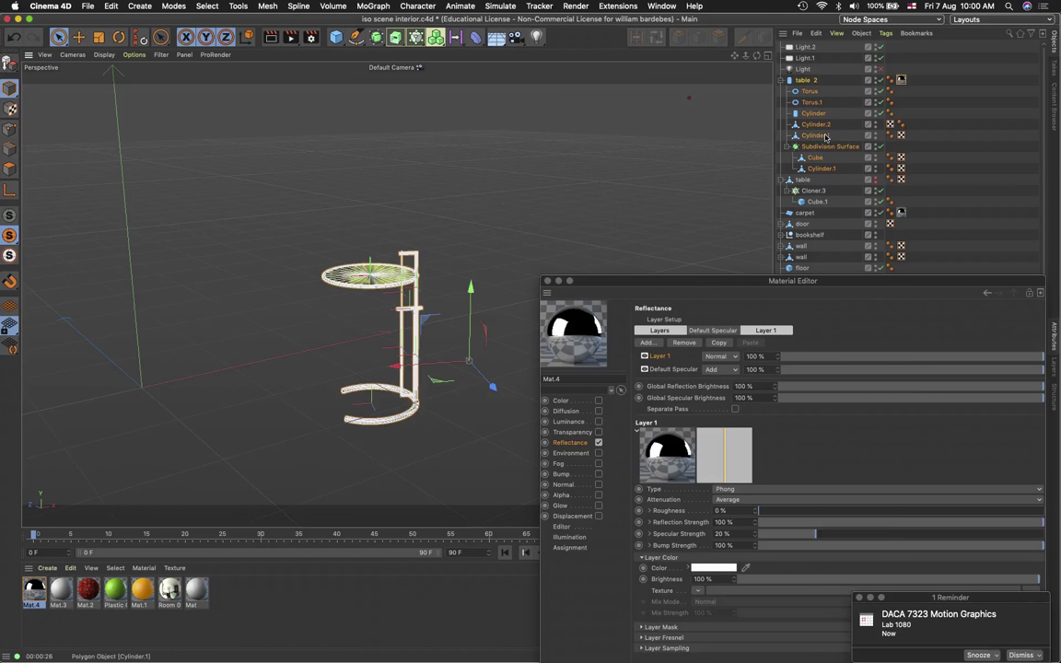
left_click(9, 215)
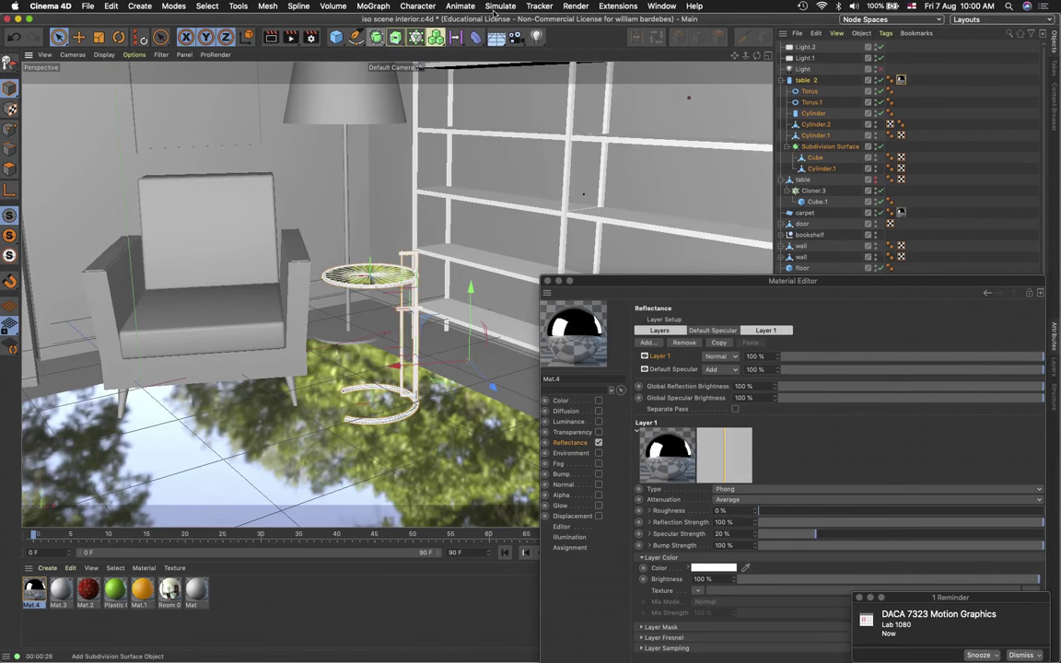
left_click(577, 6)
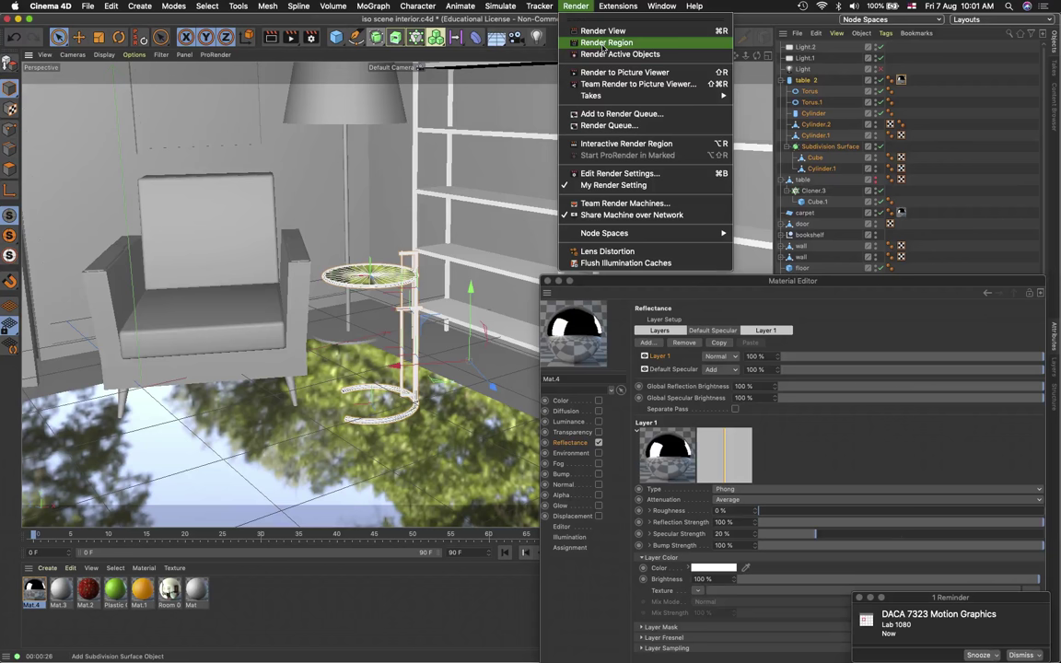
left_click(802, 6)
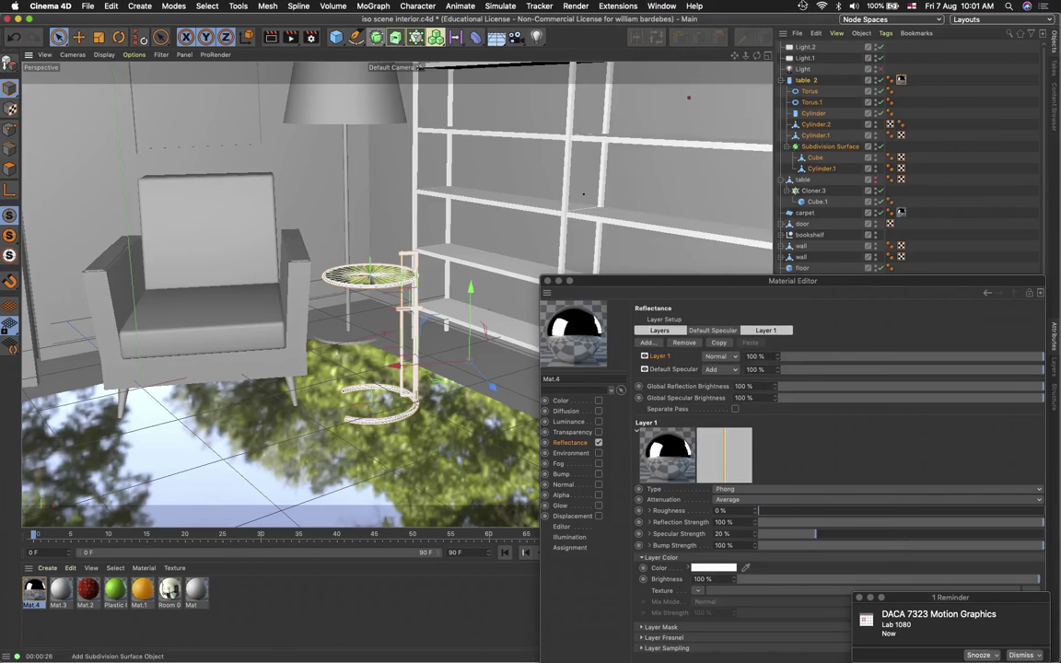
left_click(546, 280)
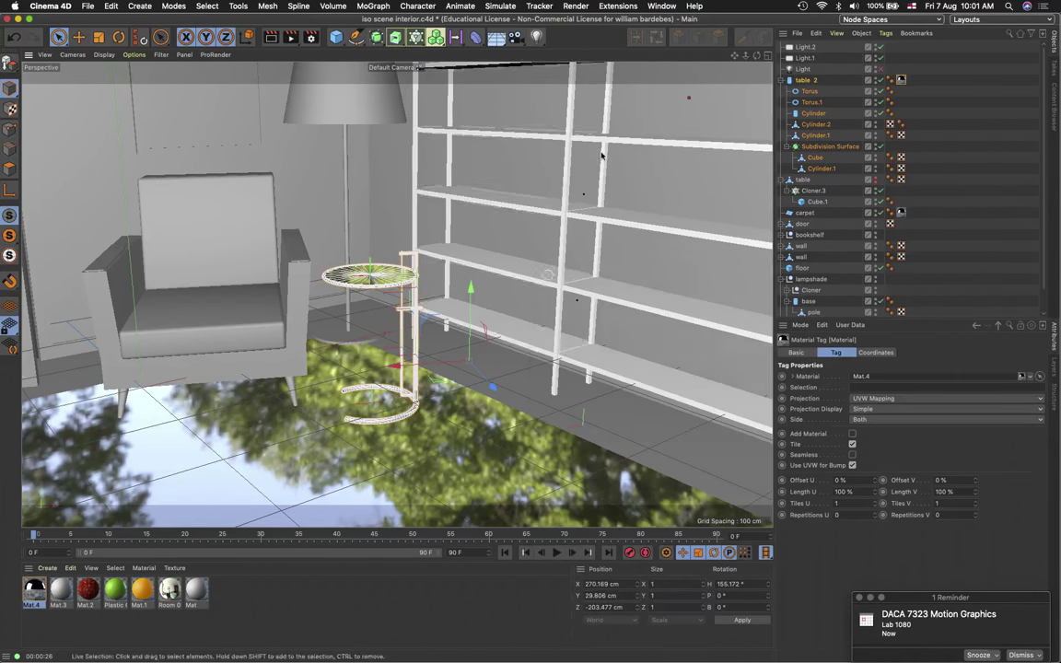
left_click(576, 6)
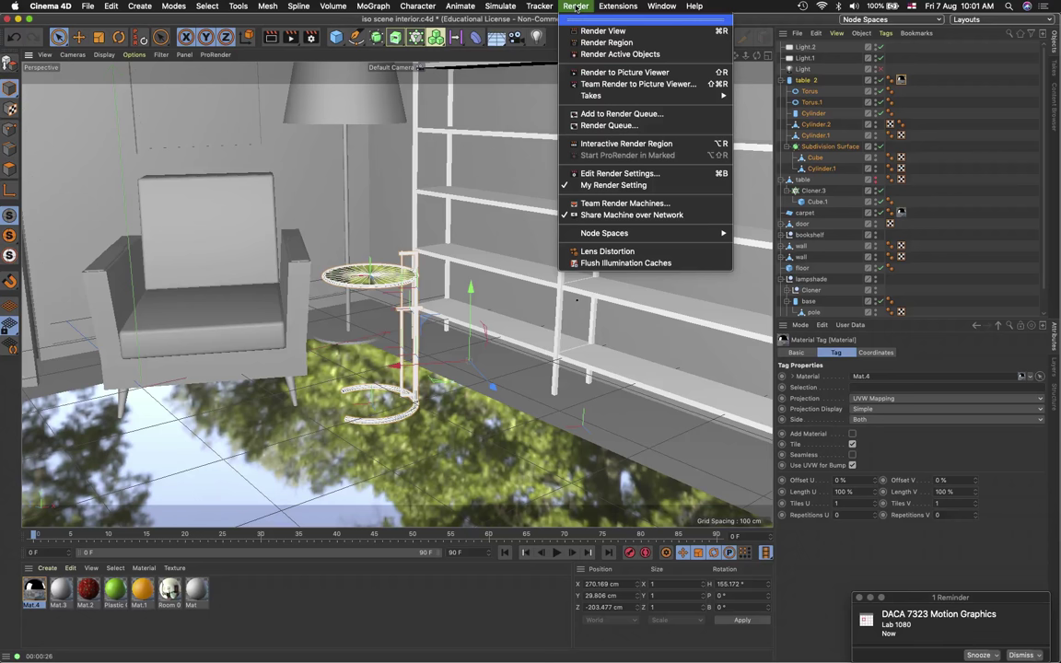
left_click(626, 144)
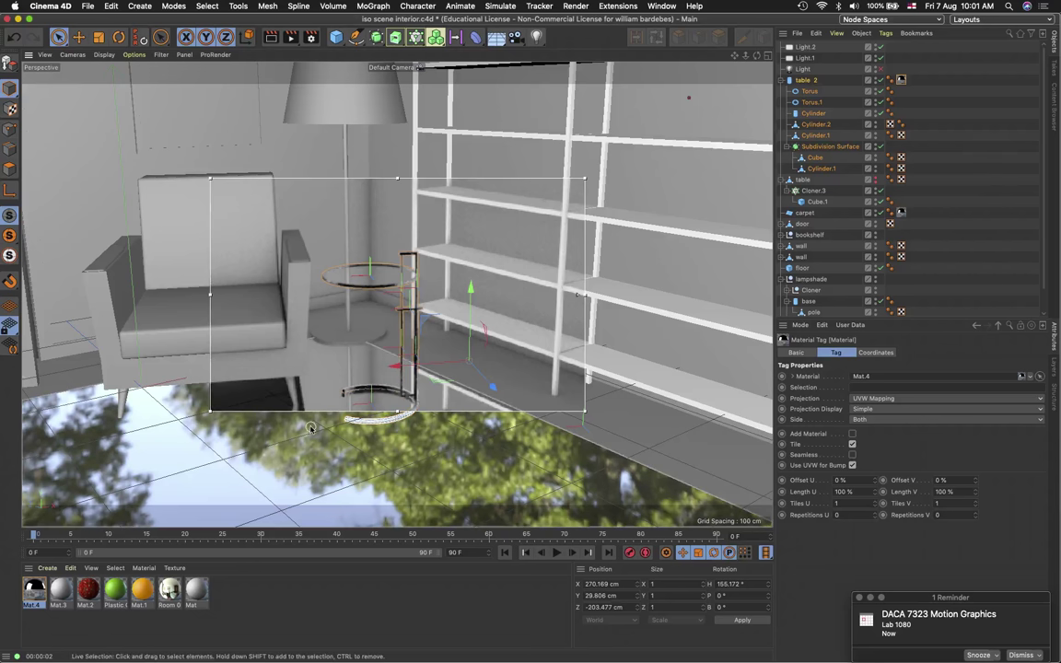
Open Mat.4 for editing beside the render region and disable its Reflectance channel
left_click(33, 596)
double_click(34, 597)
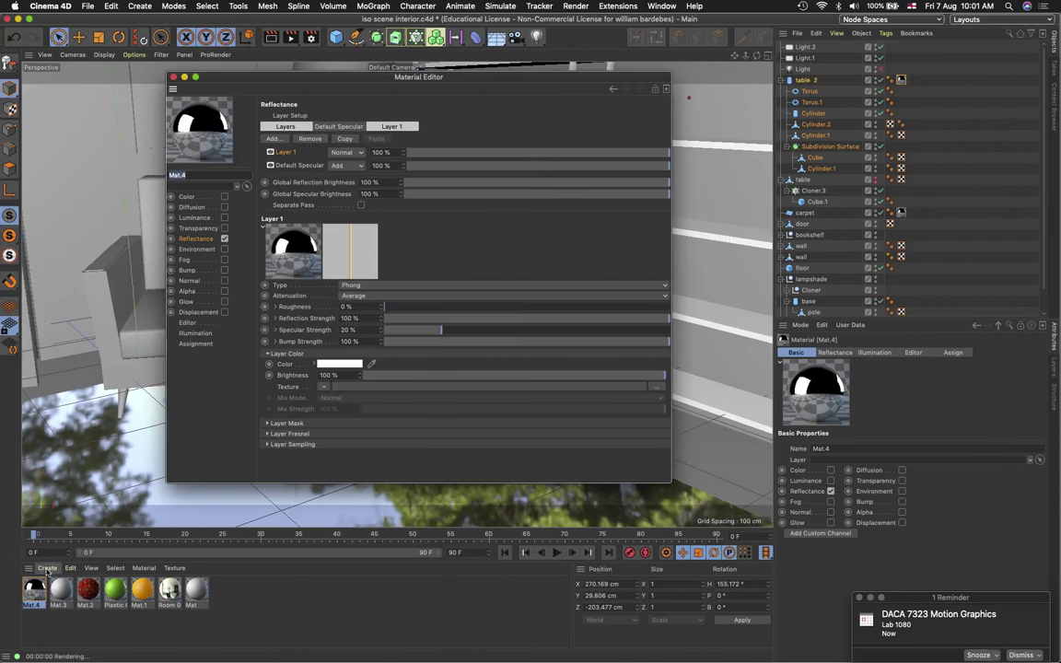
left_click_drag(298, 72, 800, 73)
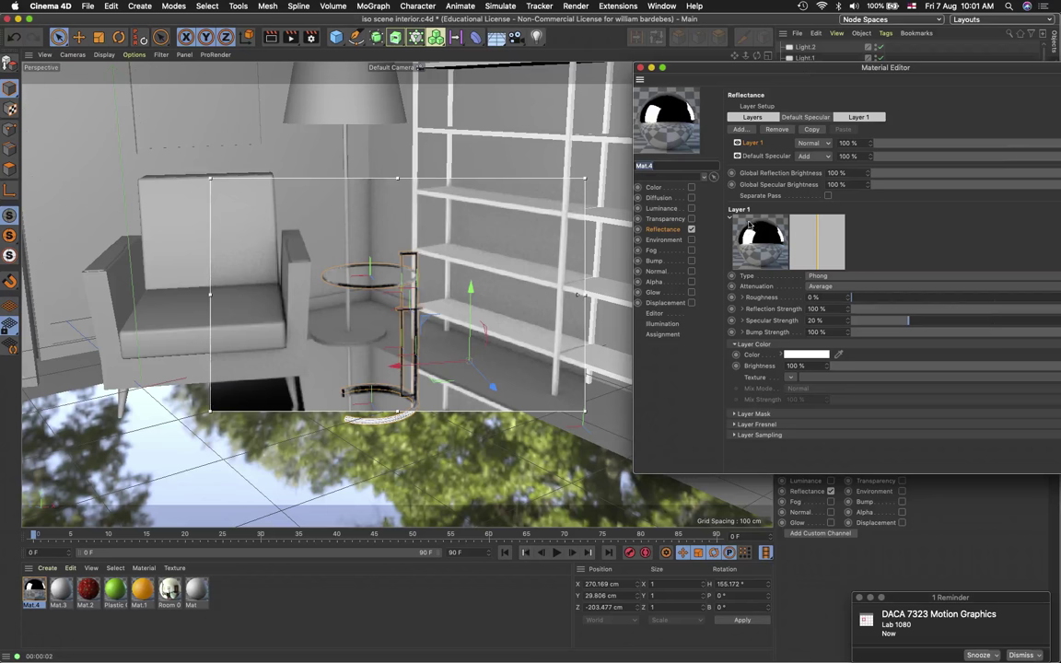
left_click(692, 229)
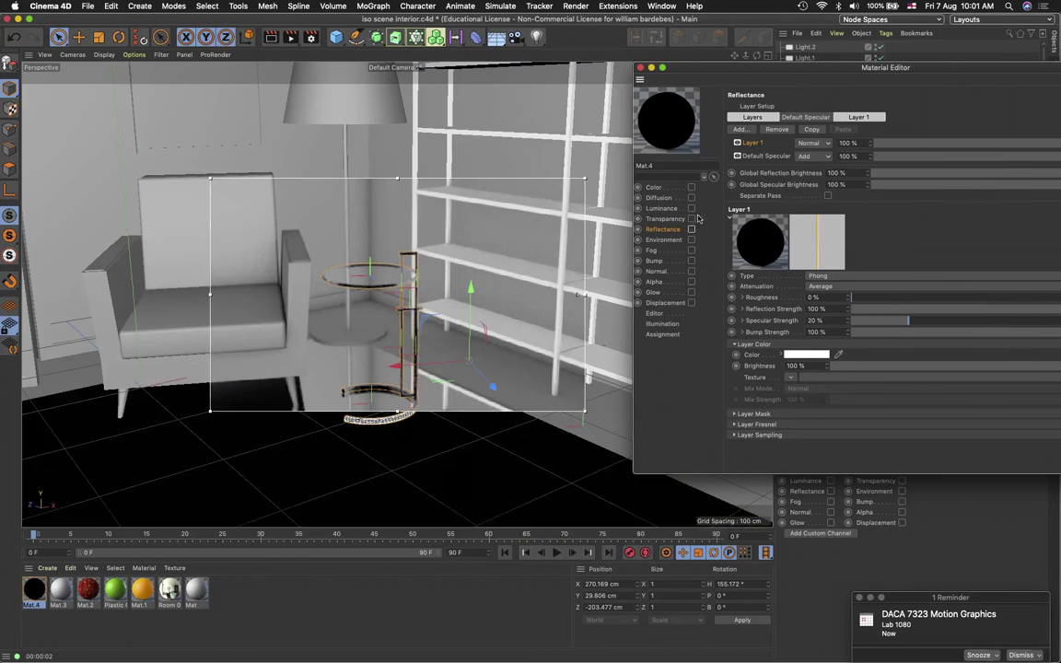
Enable the Color channel of Mat.4 and turn off the Interactive Render Region in the viewport
left_click(691, 187)
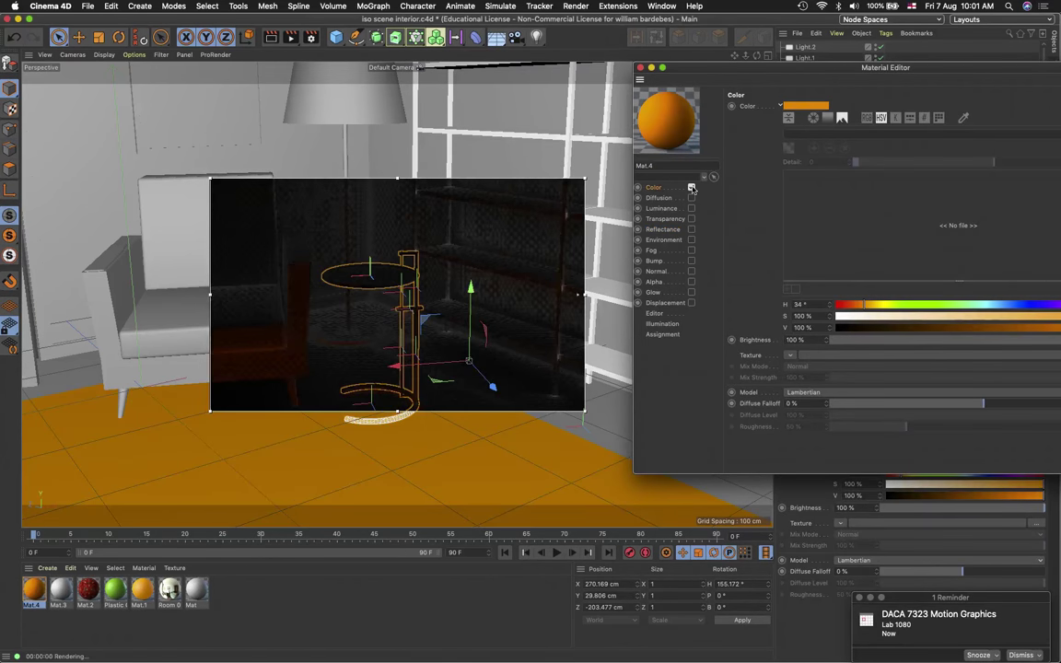
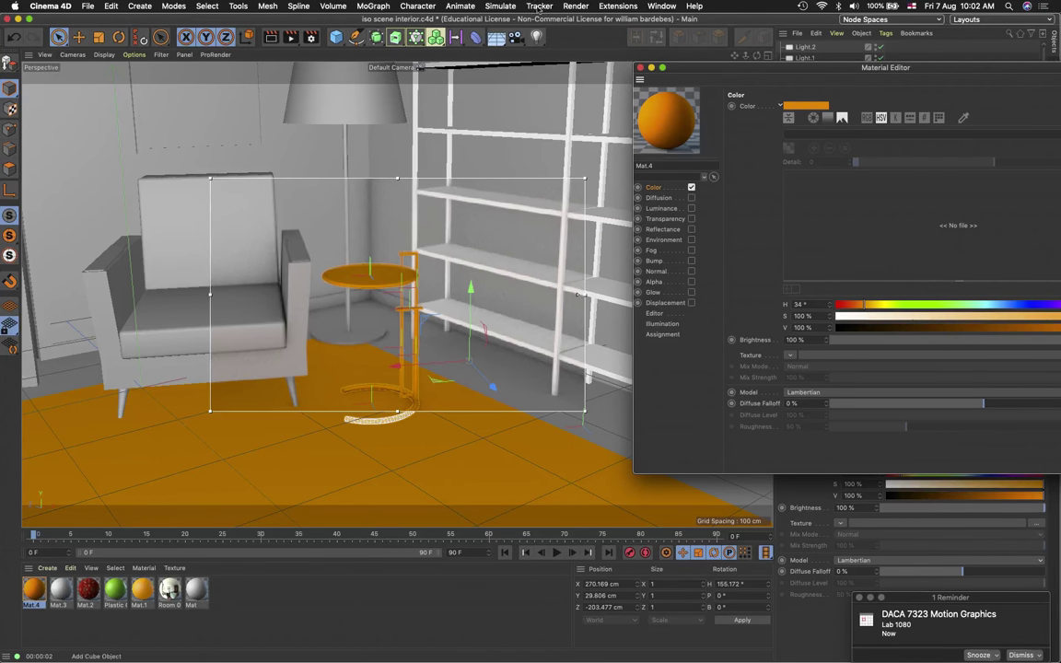
left_click(576, 7)
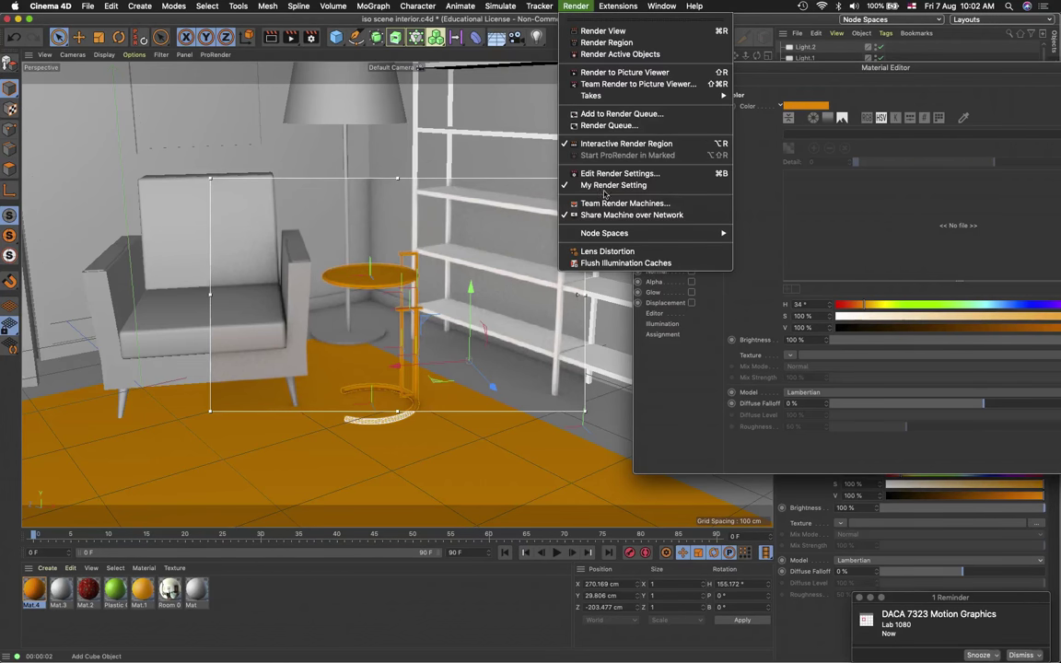
left_click(599, 144)
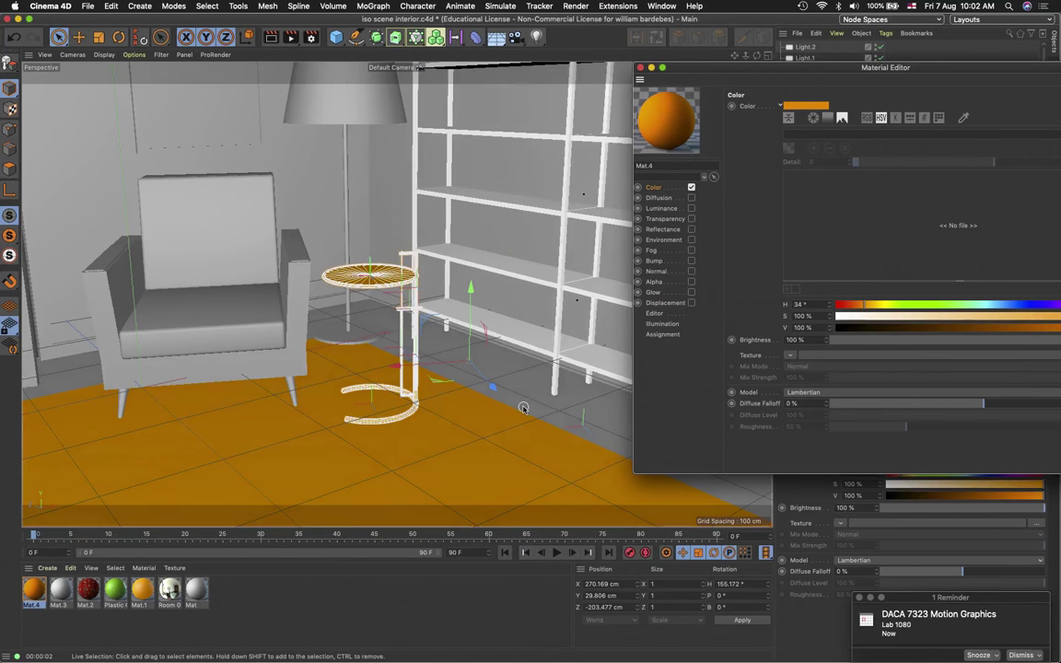
left_click(691, 187)
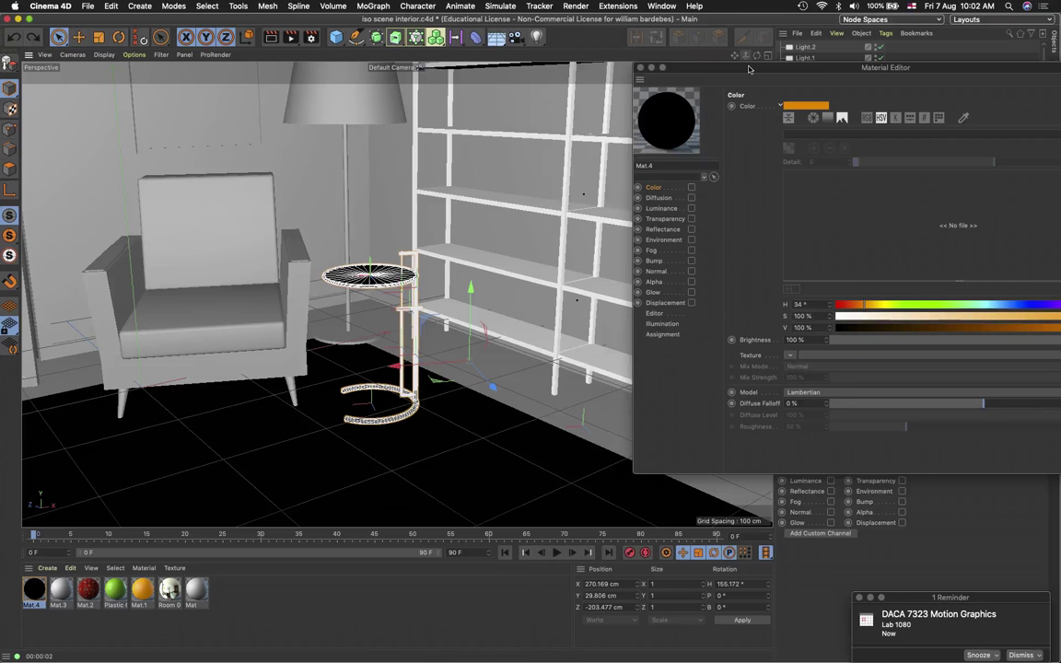
left_click_drag(739, 70, 588, 53)
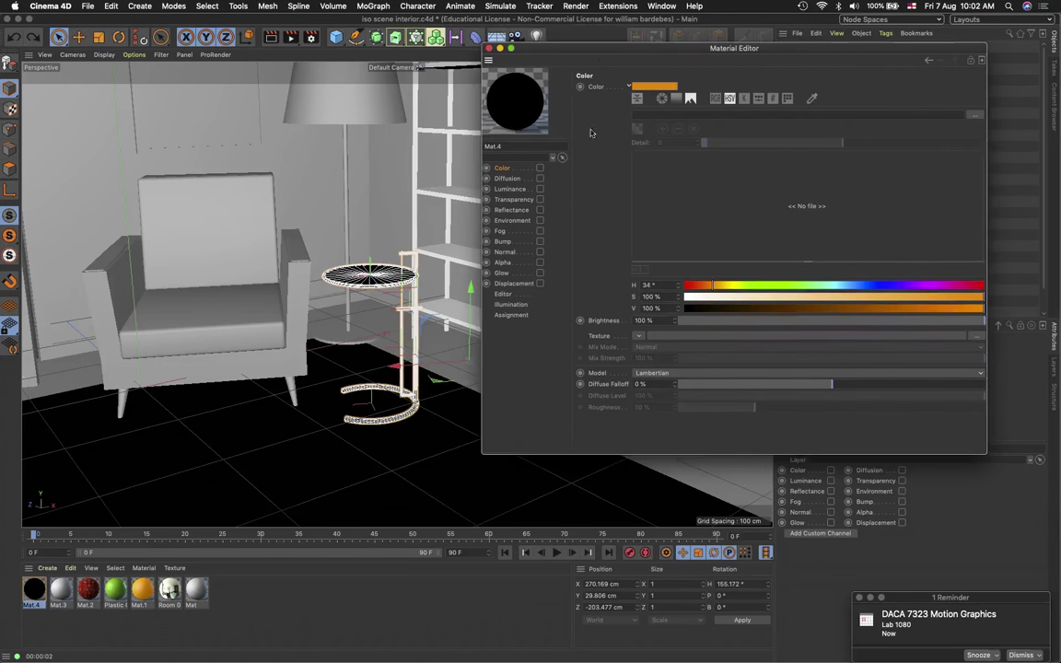
left_click(540, 168)
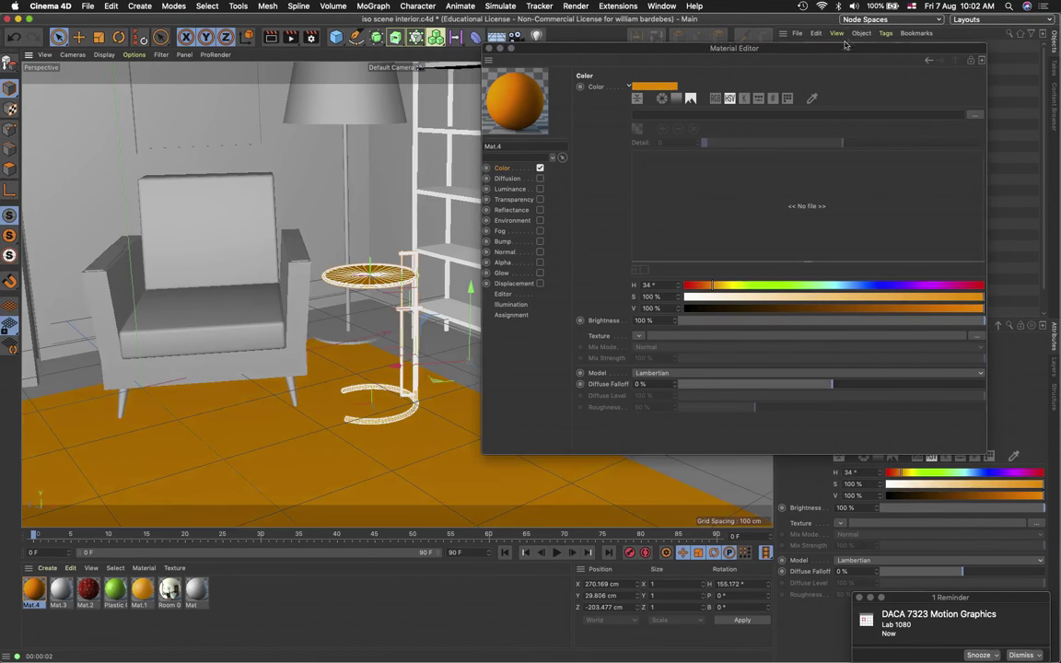
Remove the Mat.4 material tag from the table 2 object
left_click_drag(821, 55, 404, 439)
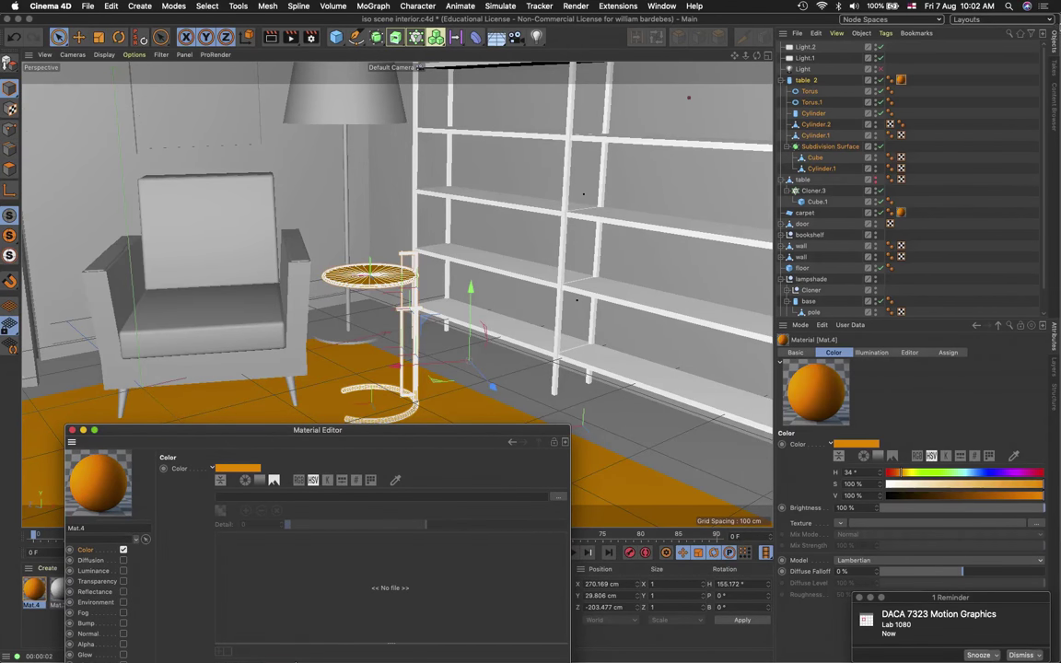
left_click(860, 73)
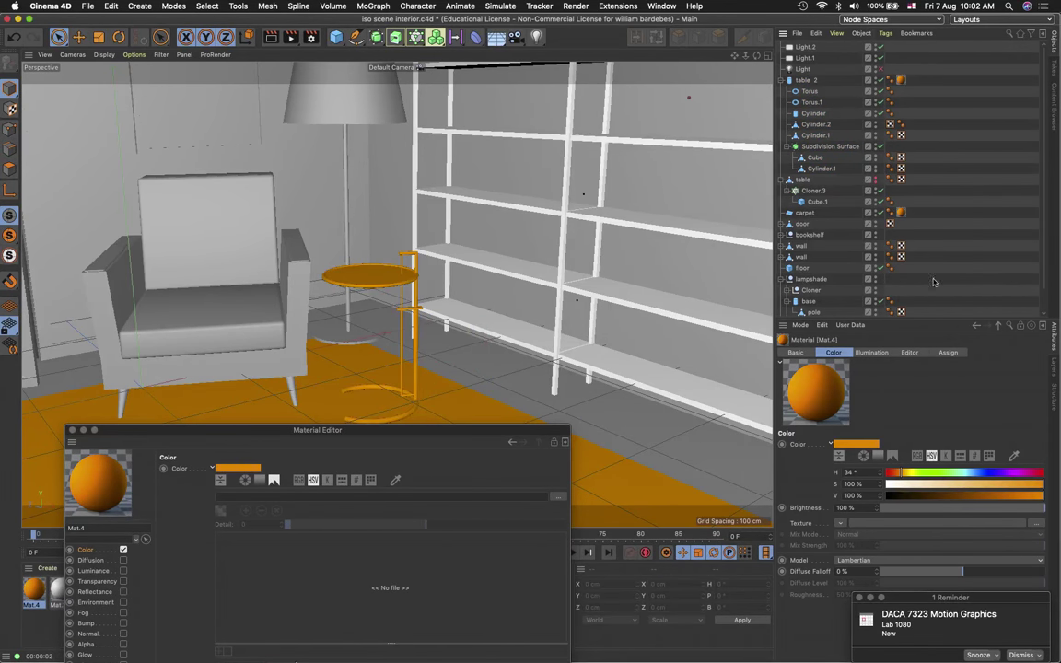
left_click(901, 81)
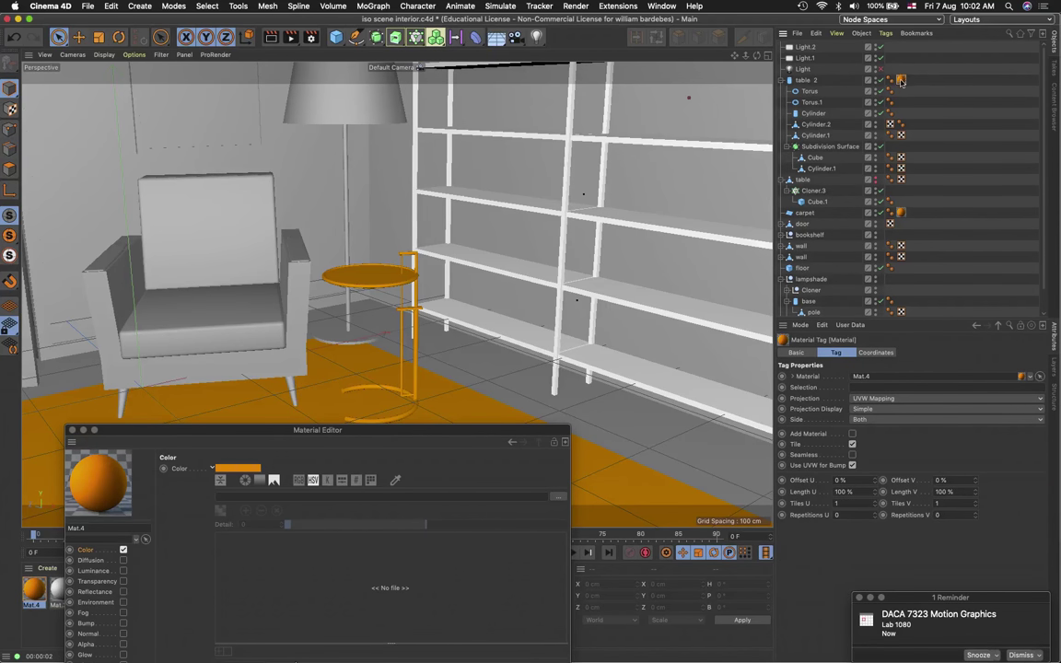
key("Delete")
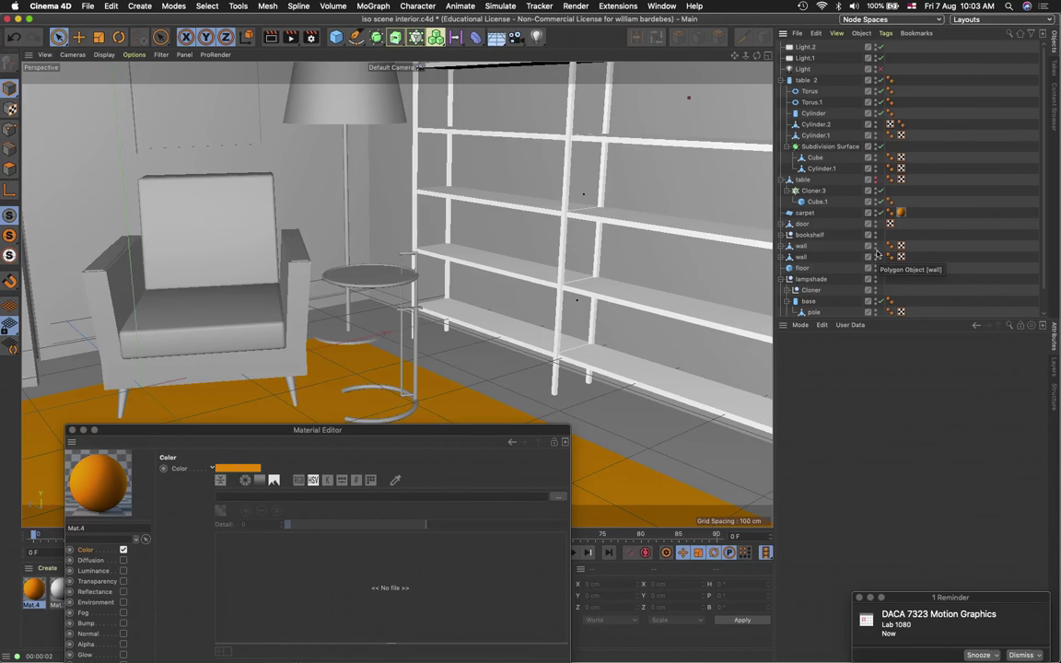
Enable the Bump channel of Mat.4, the material on the carpet, and bring the carpet surface into close view
left_click(429, 439)
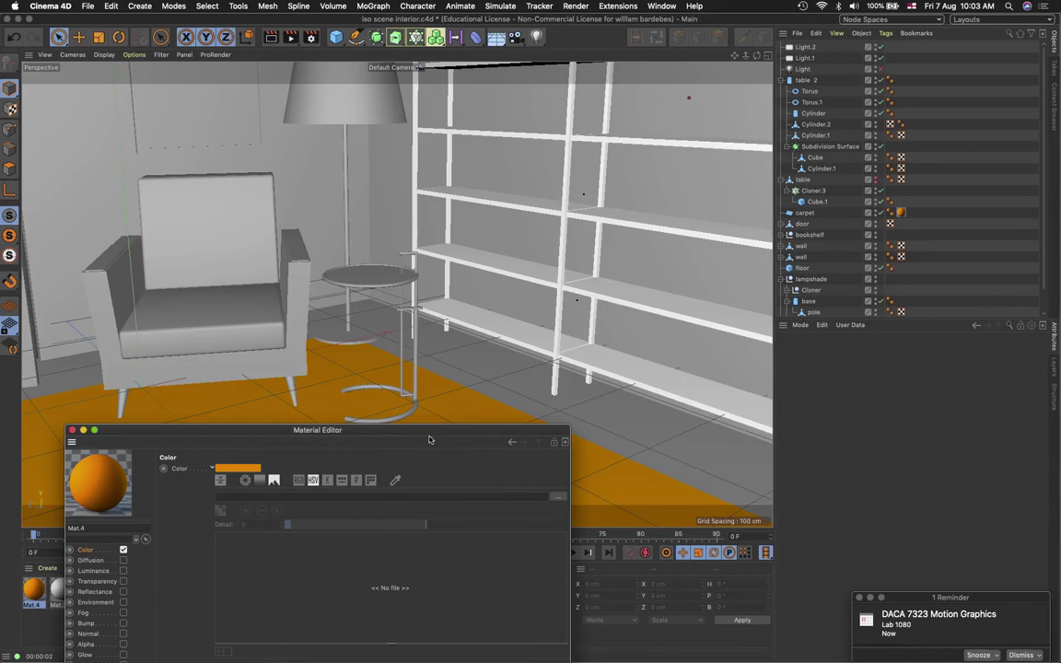
left_click_drag(429, 431, 593, 269)
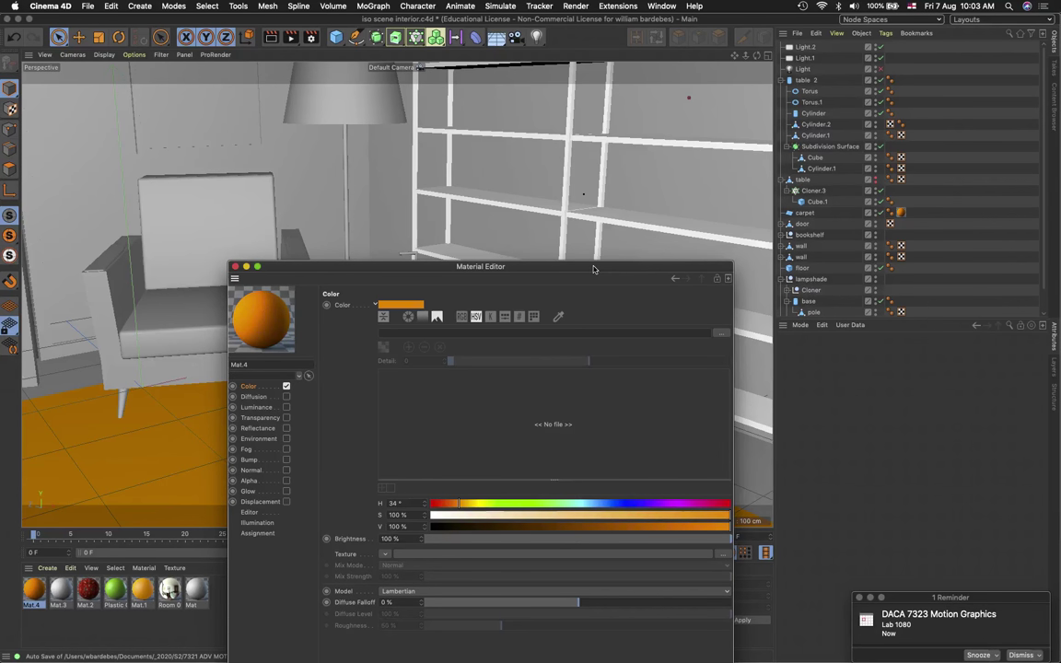
left_click_drag(593, 269, 609, 149)
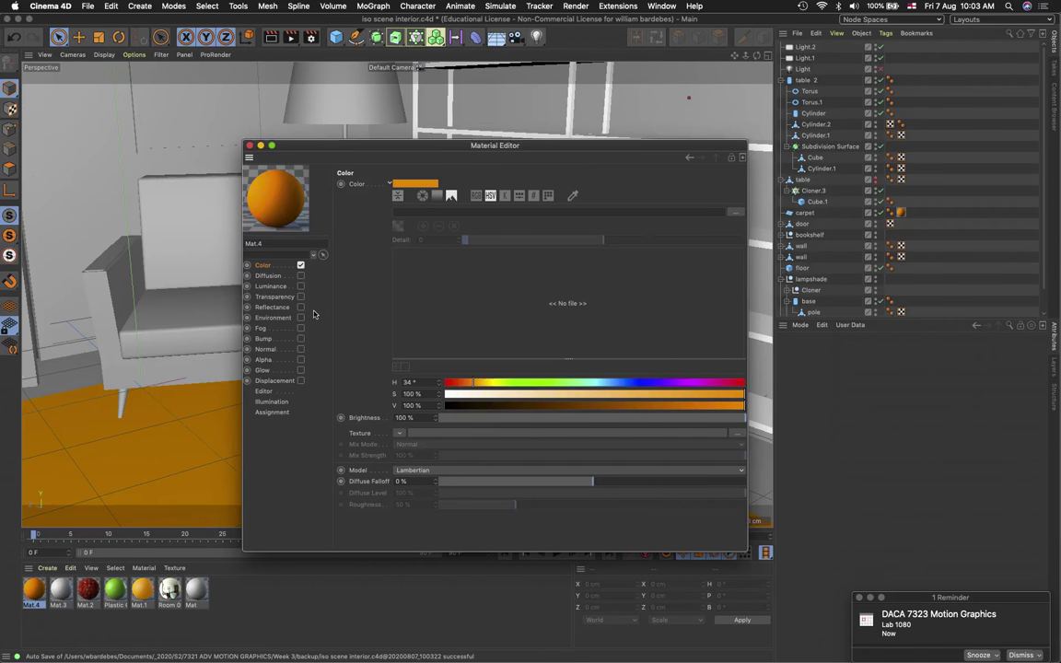
left_click_drag(394, 153, 498, 105)
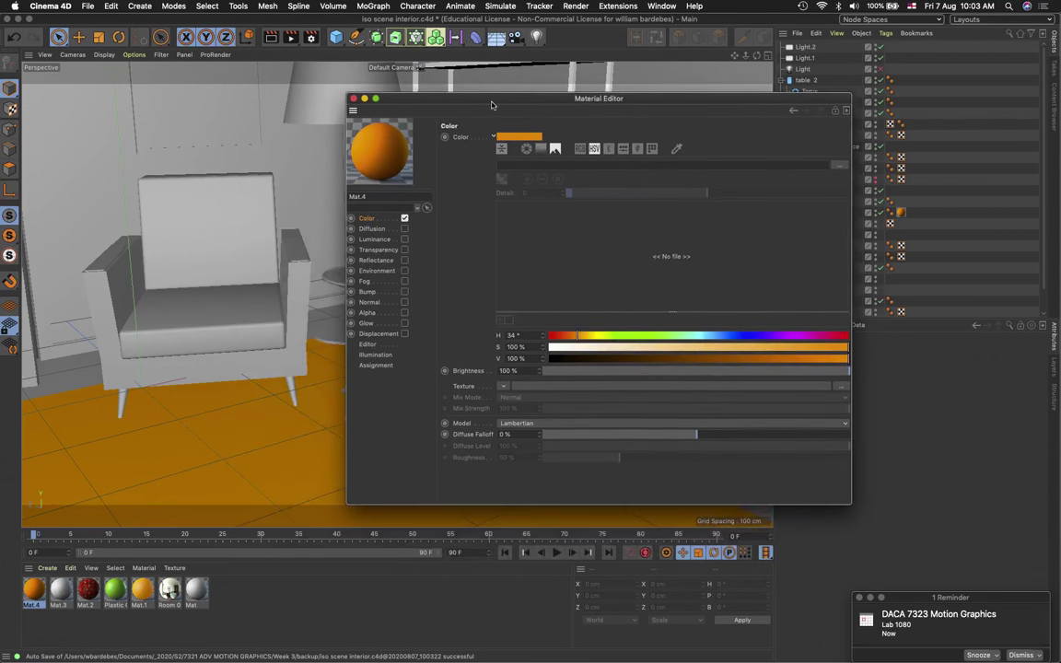
scroll(257, 445, "up", 3)
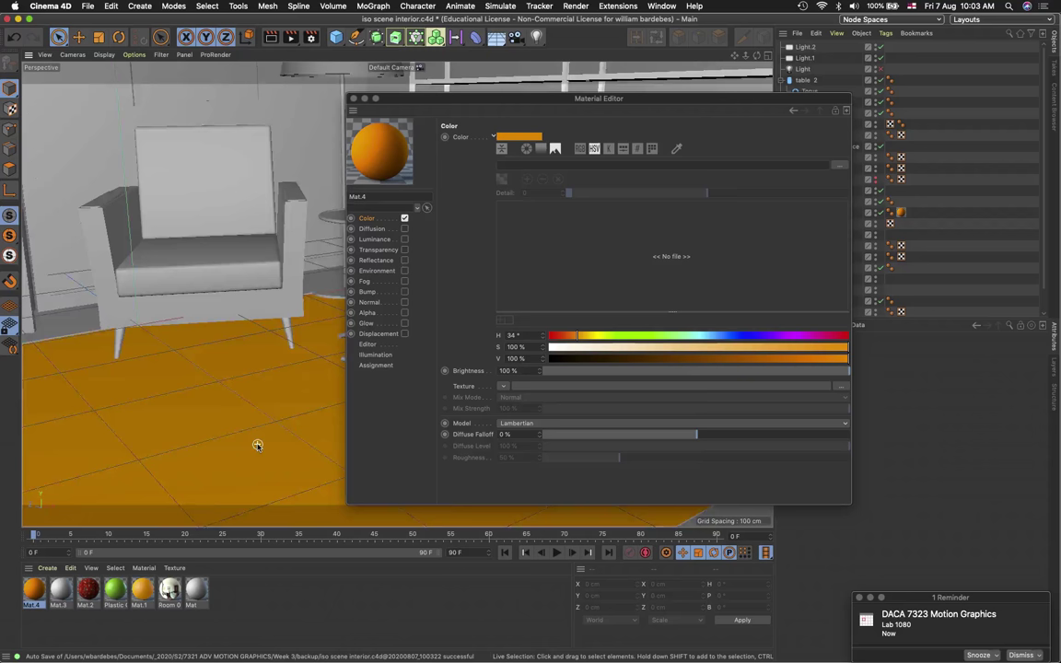
scroll(246, 452, "up", 4)
scroll(235, 415, "down", 6)
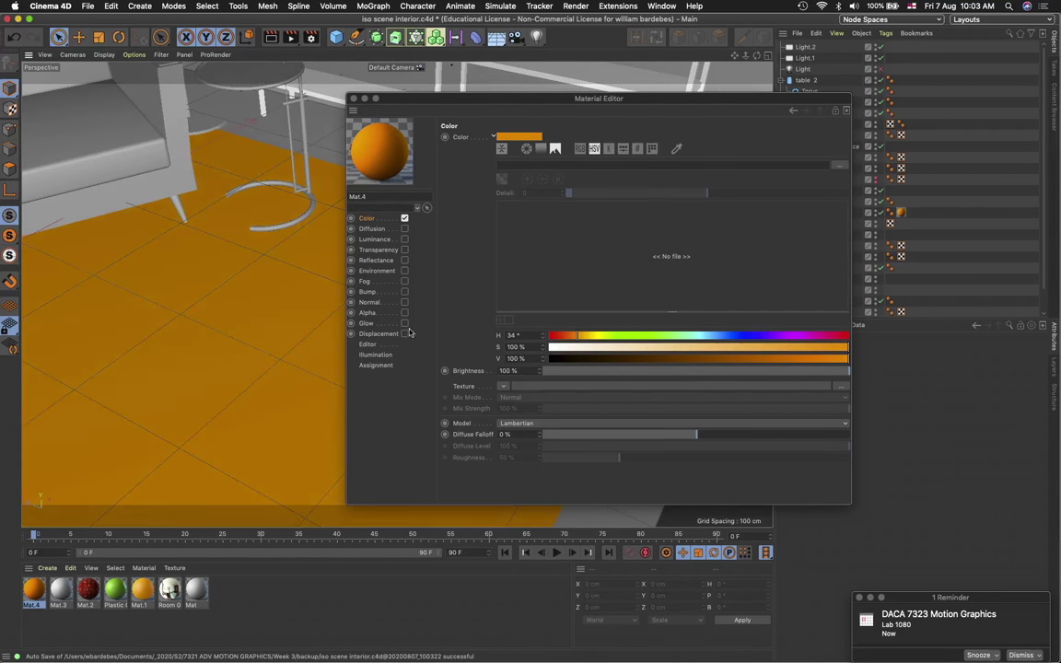
left_click(404, 291)
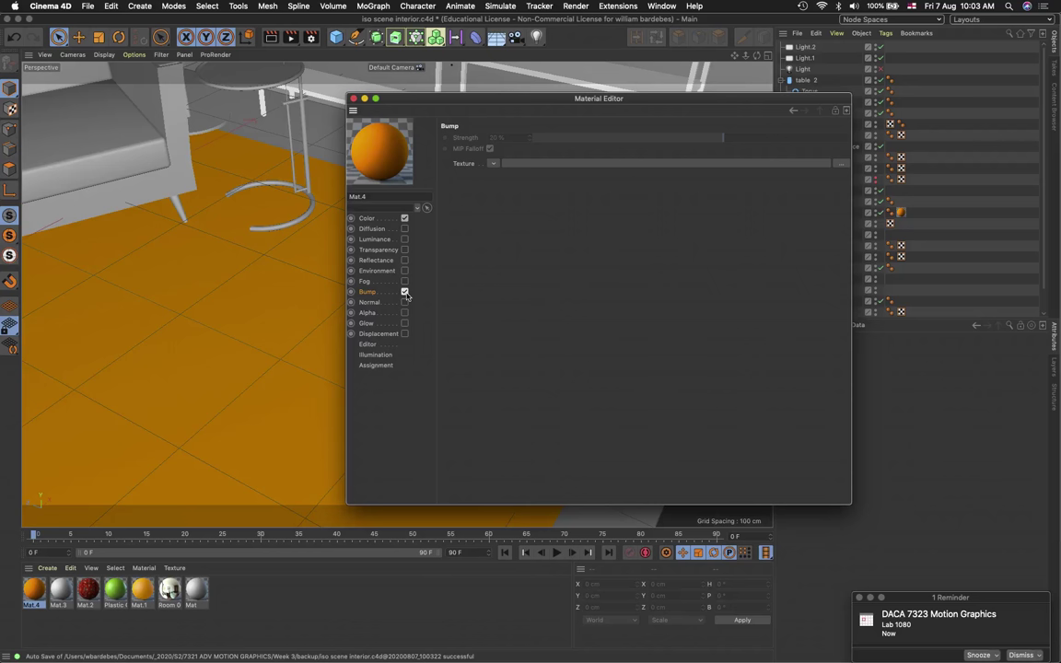
left_click_drag(435, 99, 571, 112)
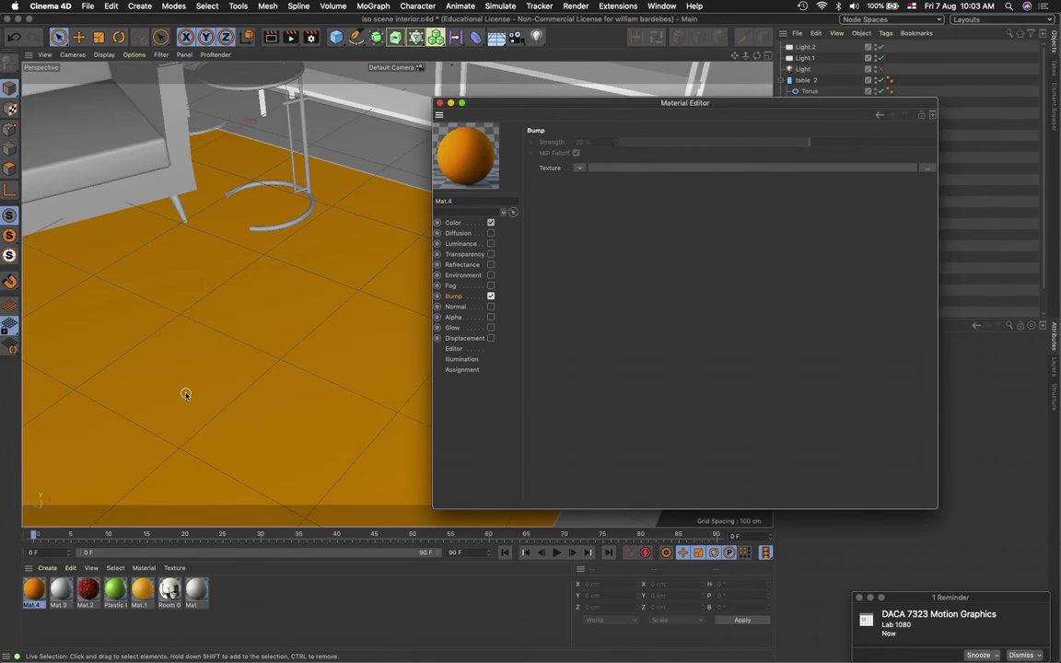
scroll(185, 394, "up", 10)
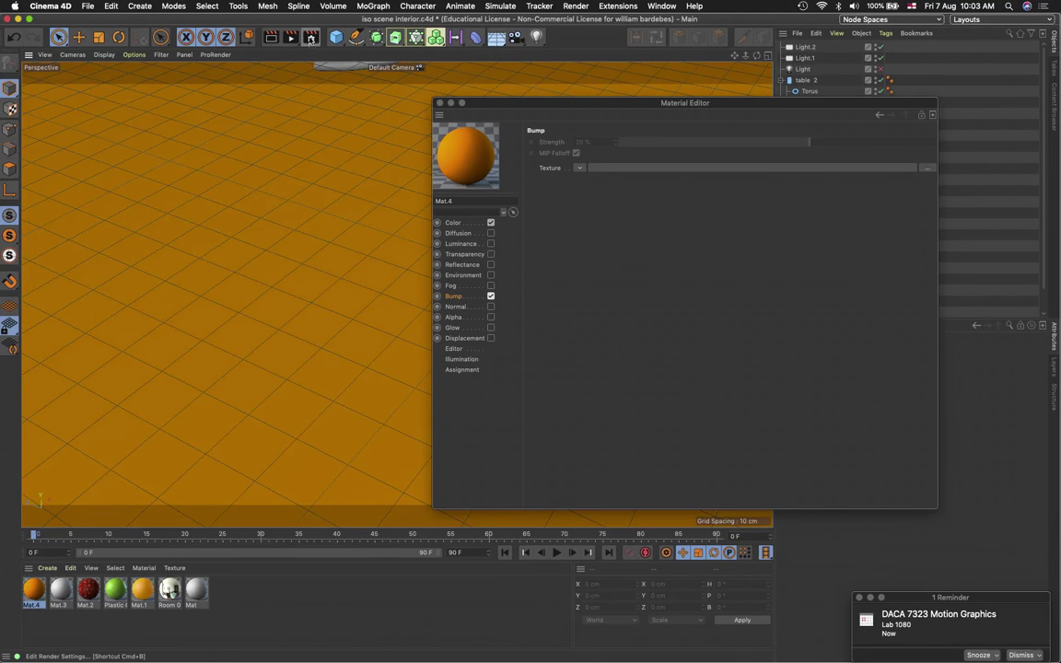
left_click(311, 38)
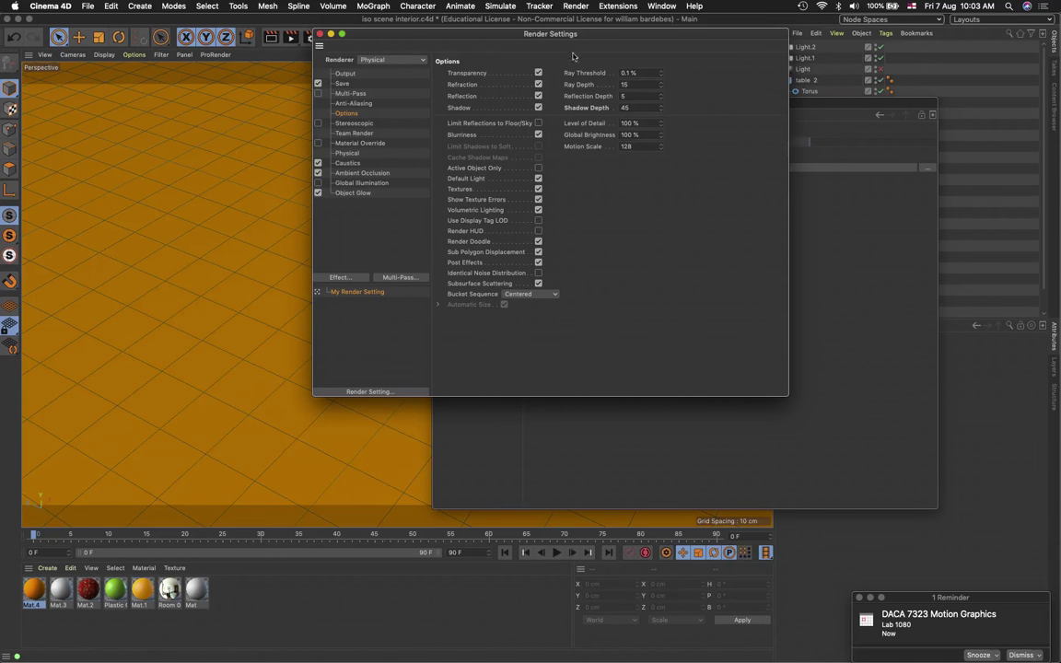
left_click(342, 34)
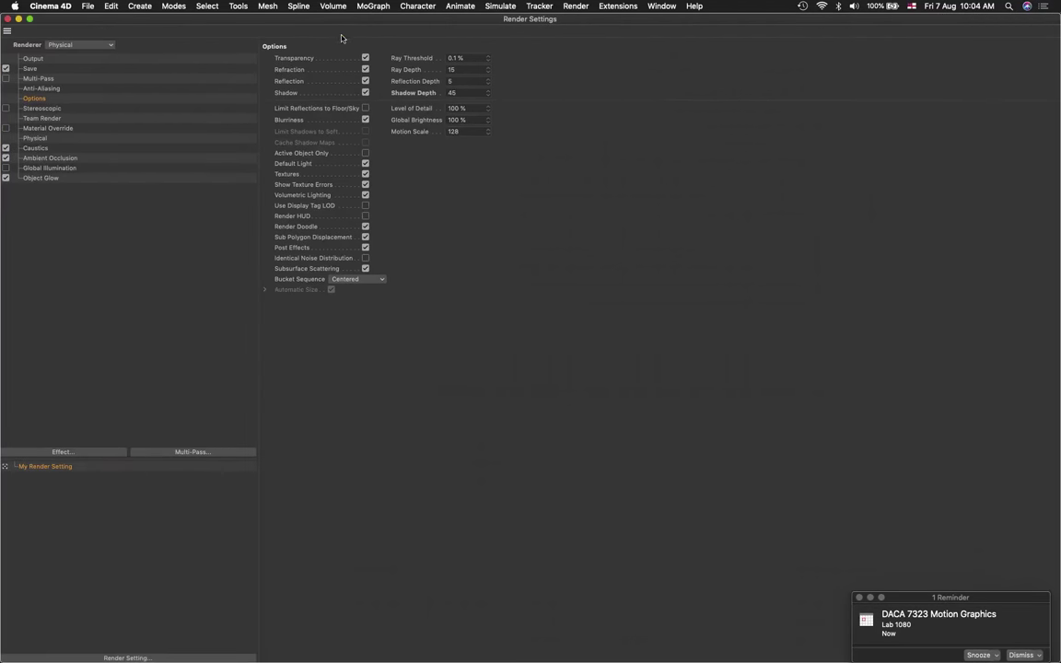
left_click(30, 19)
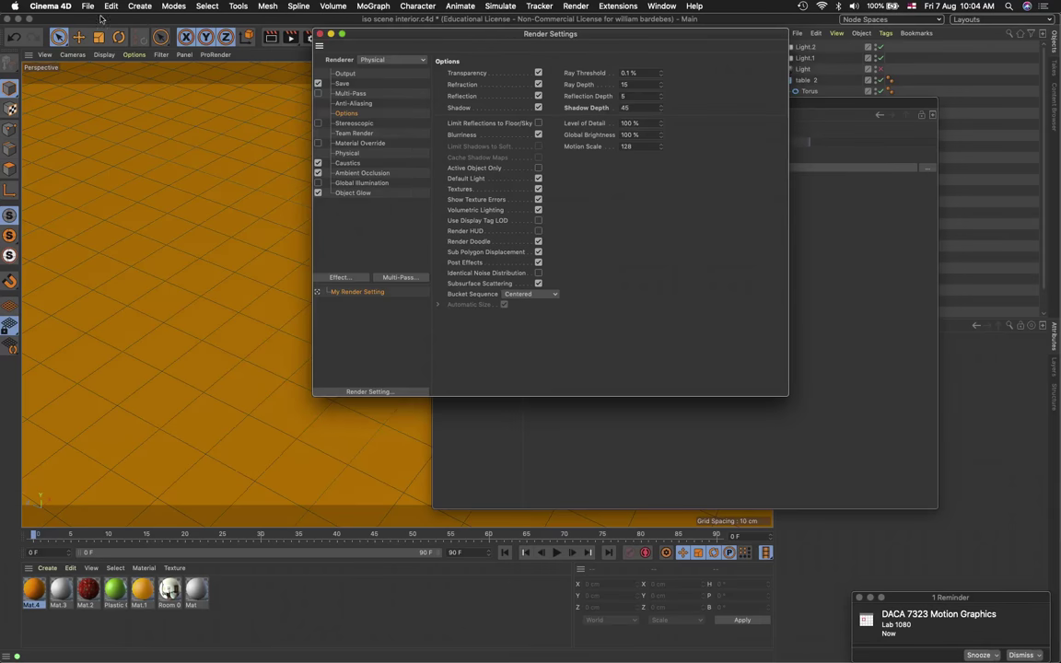
left_click(310, 37)
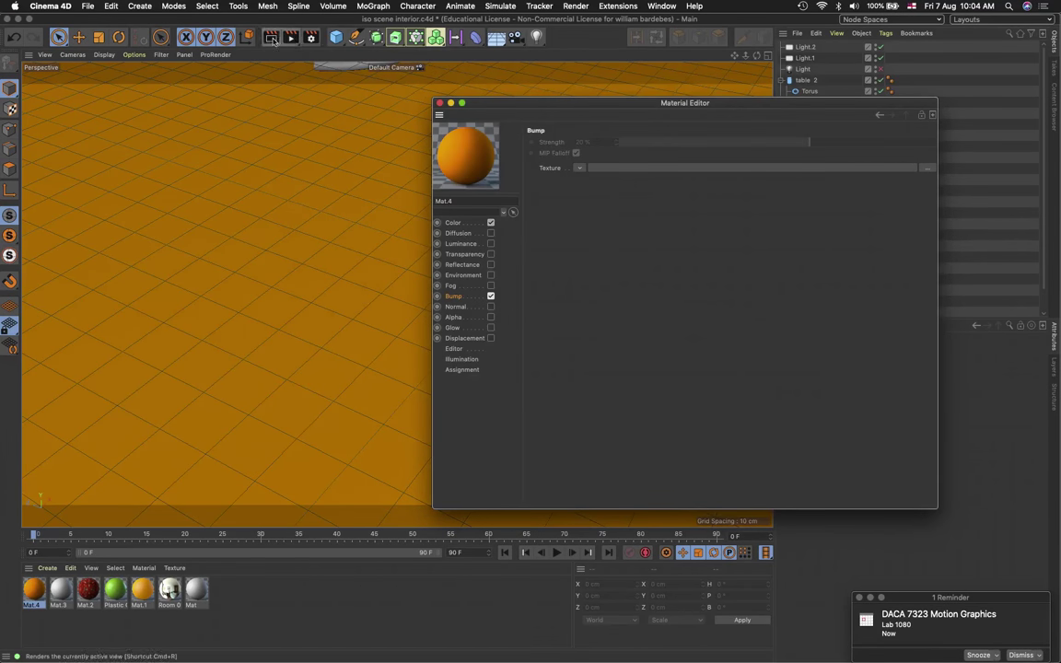
Render the close-up view of the carpet in the viewport
left_click(271, 37)
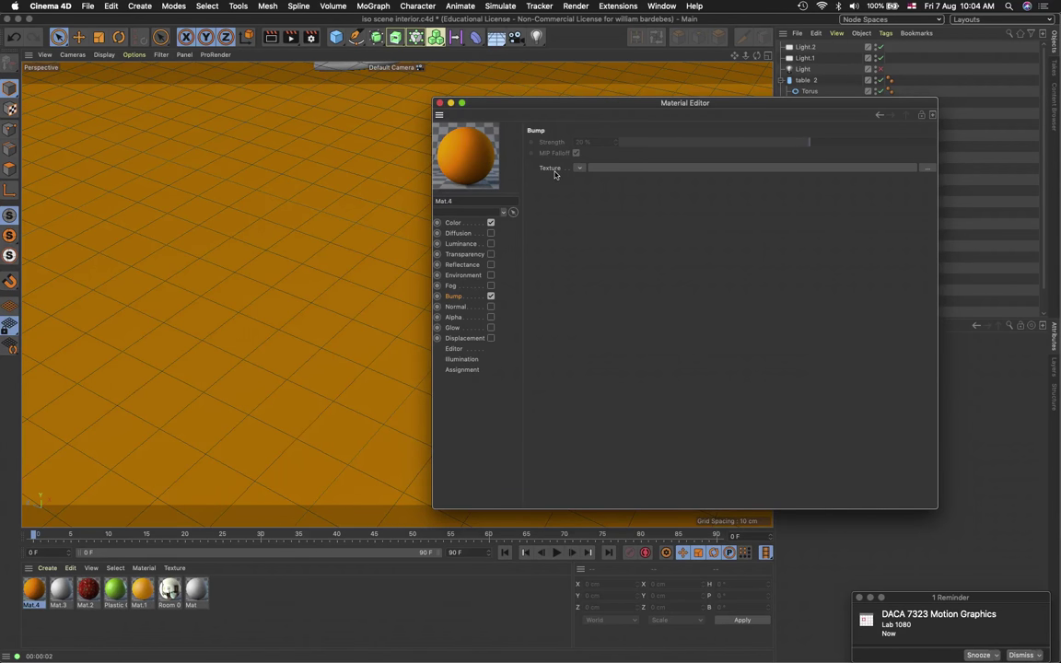
Switch to Chrome and search Google for "human skin bump map"
key("super+Tab")
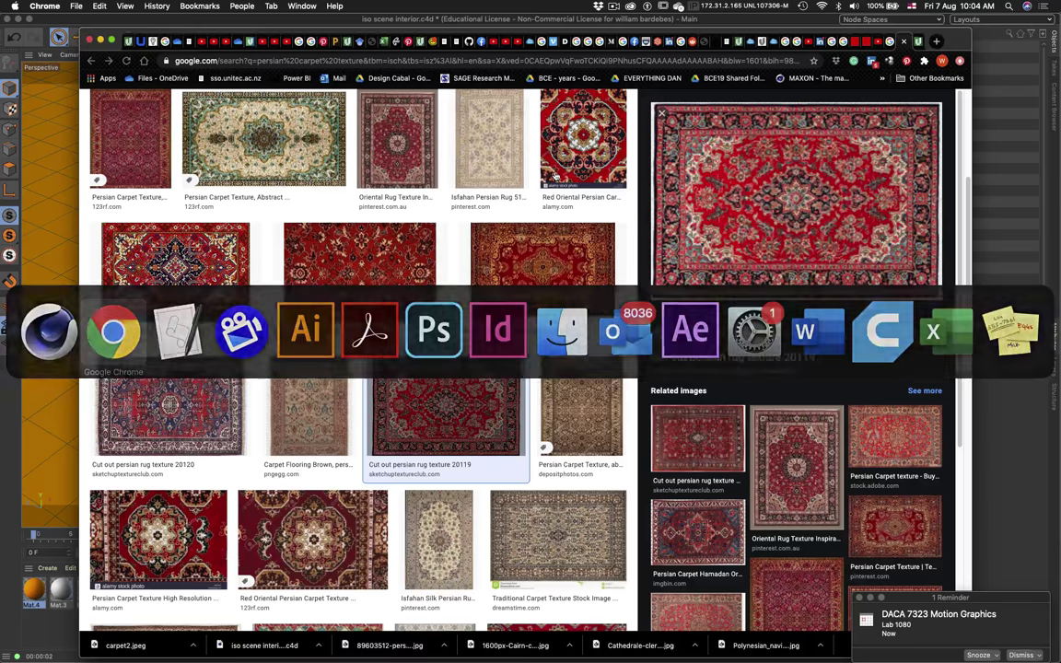
left_click(444, 61)
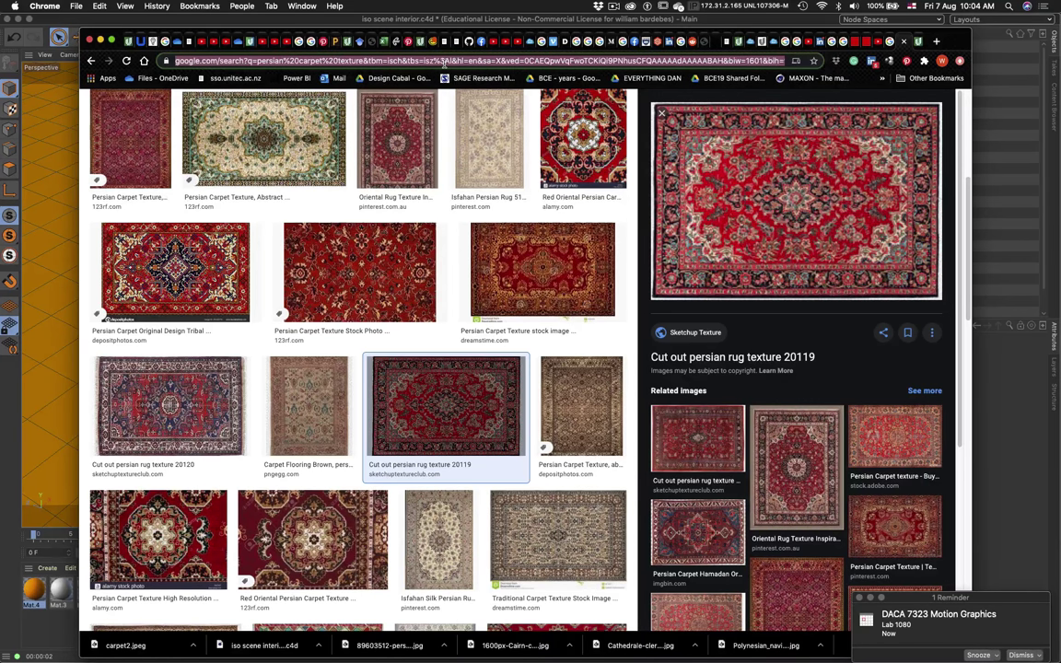
type("human skin ")
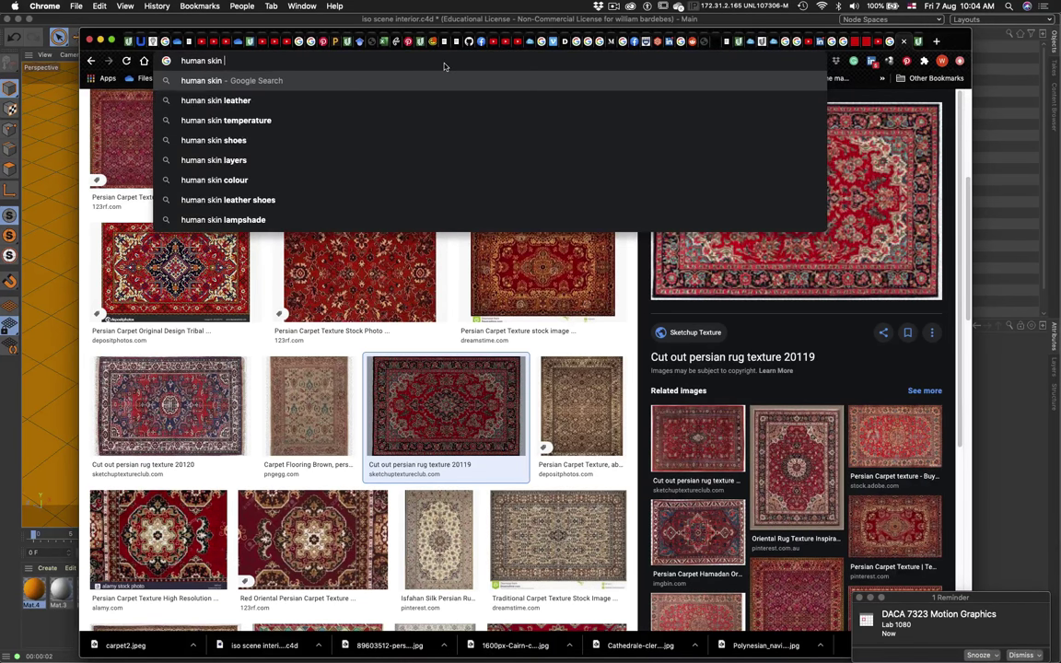
type("bum")
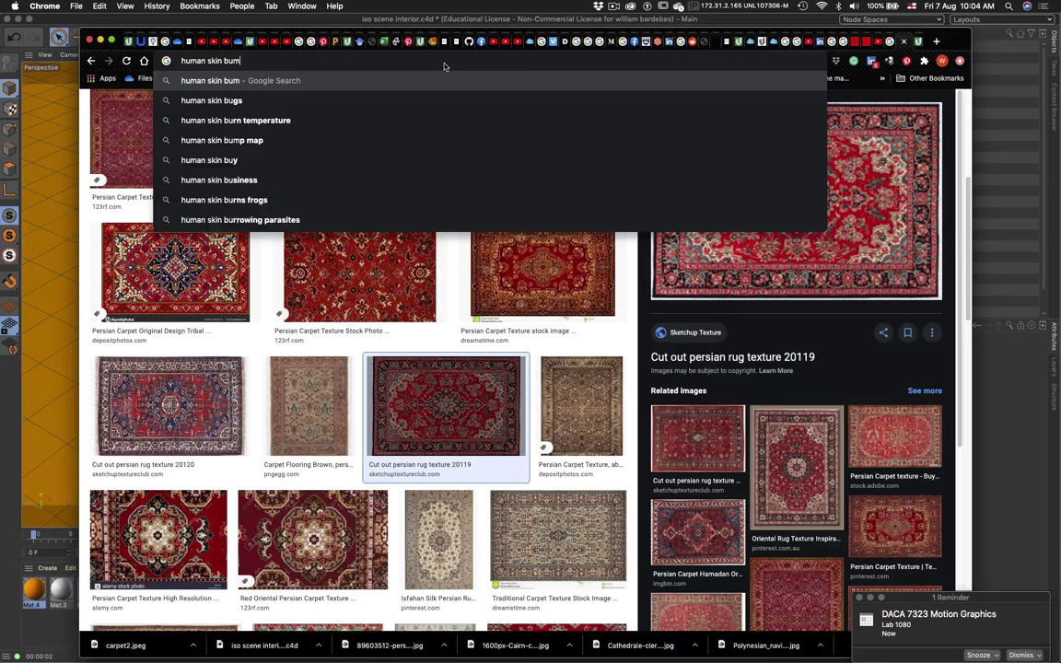
type("p map")
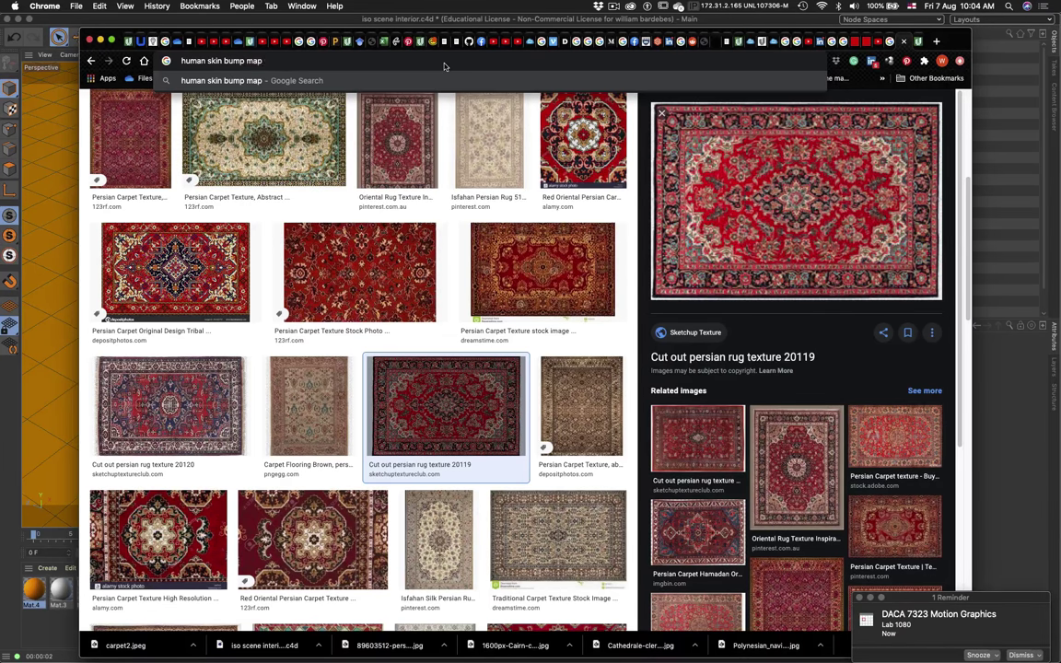
key("Return")
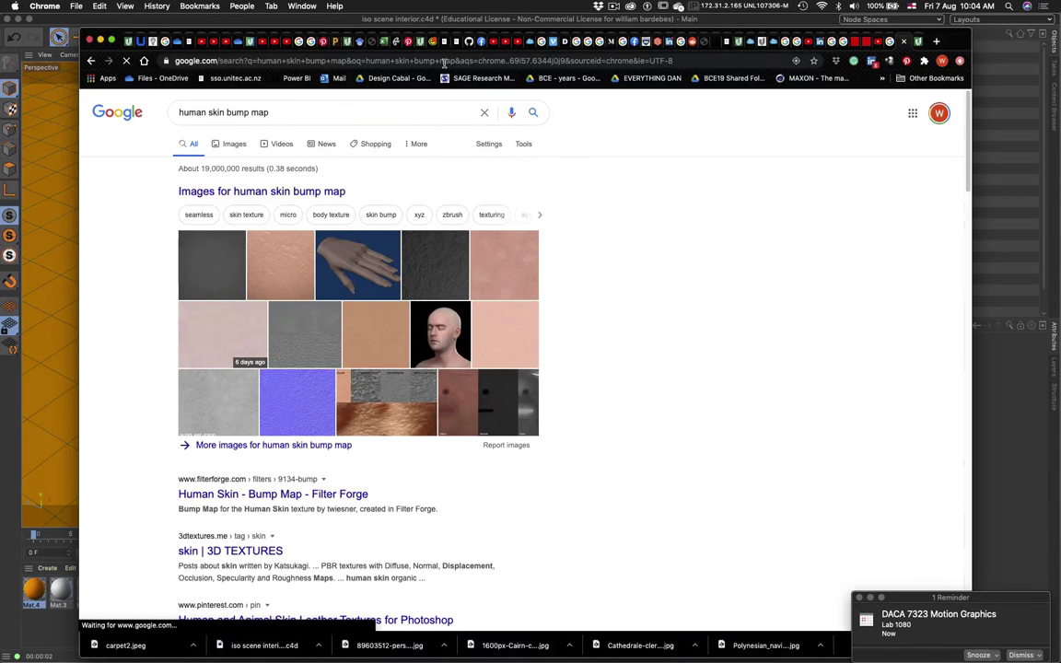
Preview the procedural skin displacement map among the image results, followed by the related brown skin map maya organic texture
left_click(453, 266)
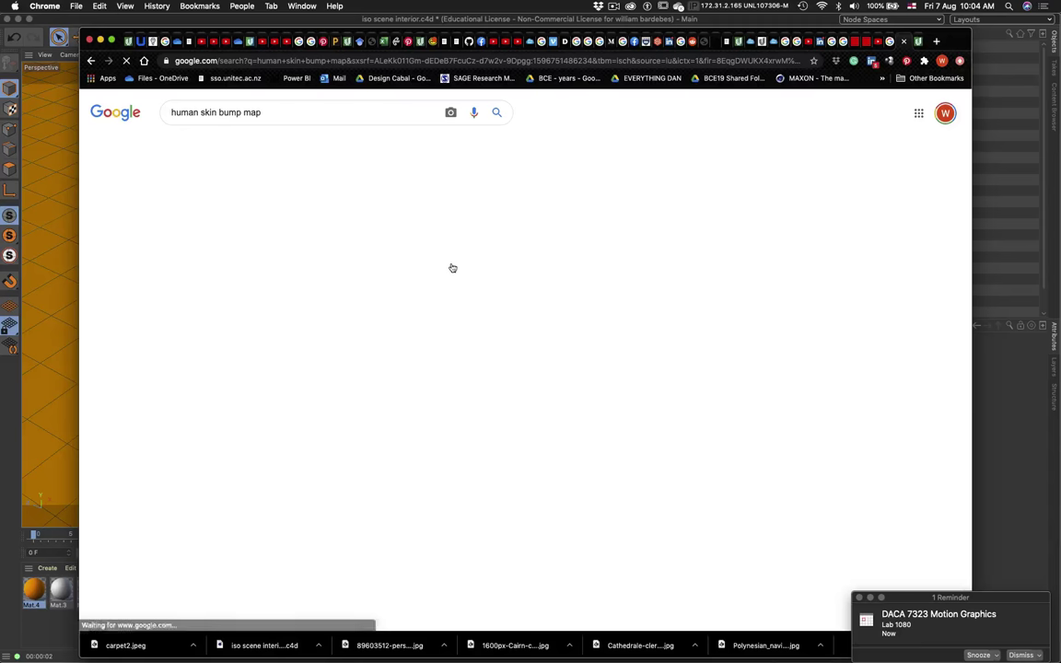
left_click(156, 281)
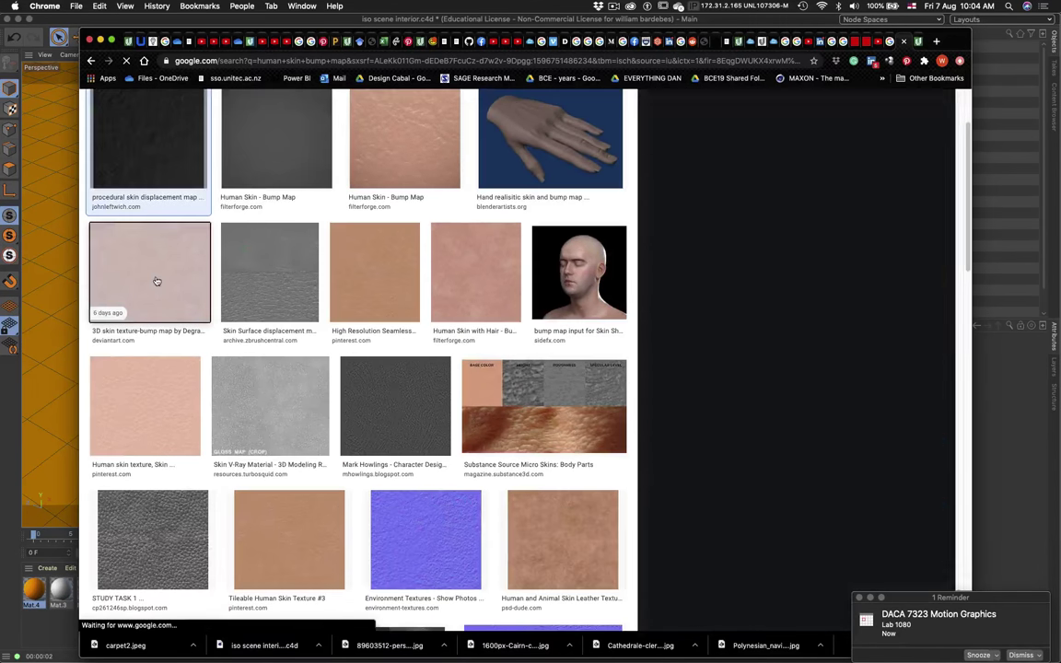
left_click(149, 138)
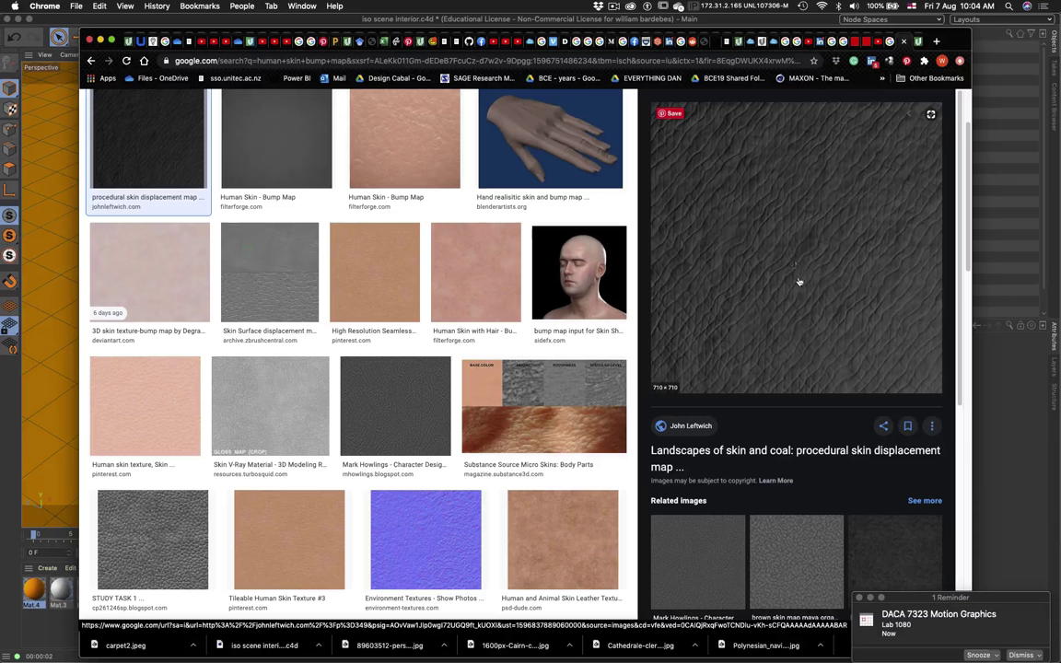
left_click(797, 564)
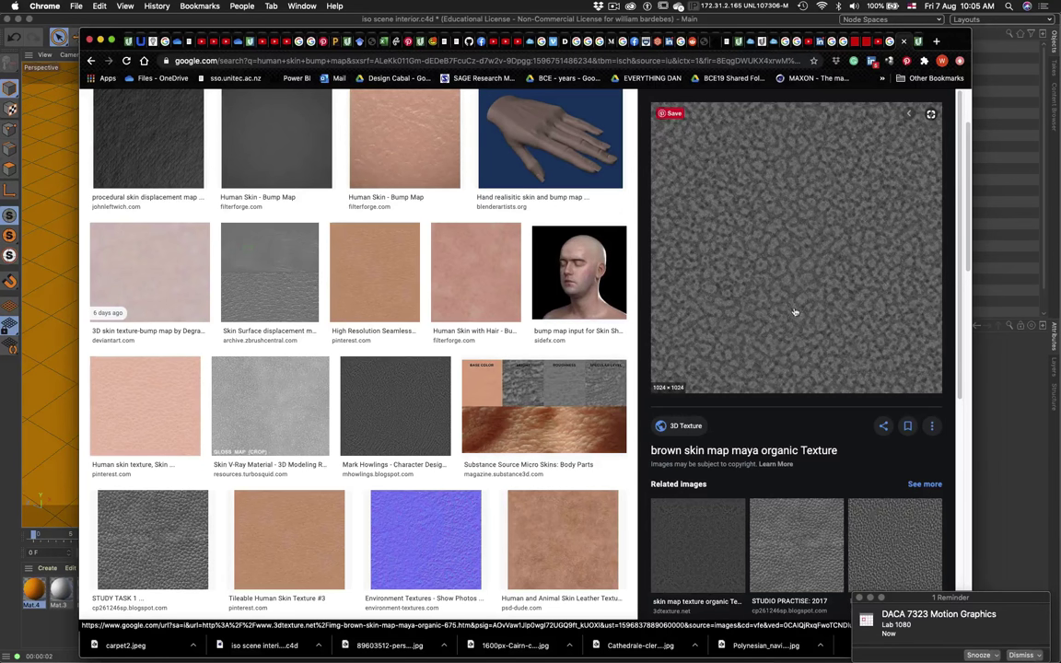
Search Google Images for "moon bump map" and preview the Reddit result about creating a lunar bump/height/elevation map
left_click(389, 59)
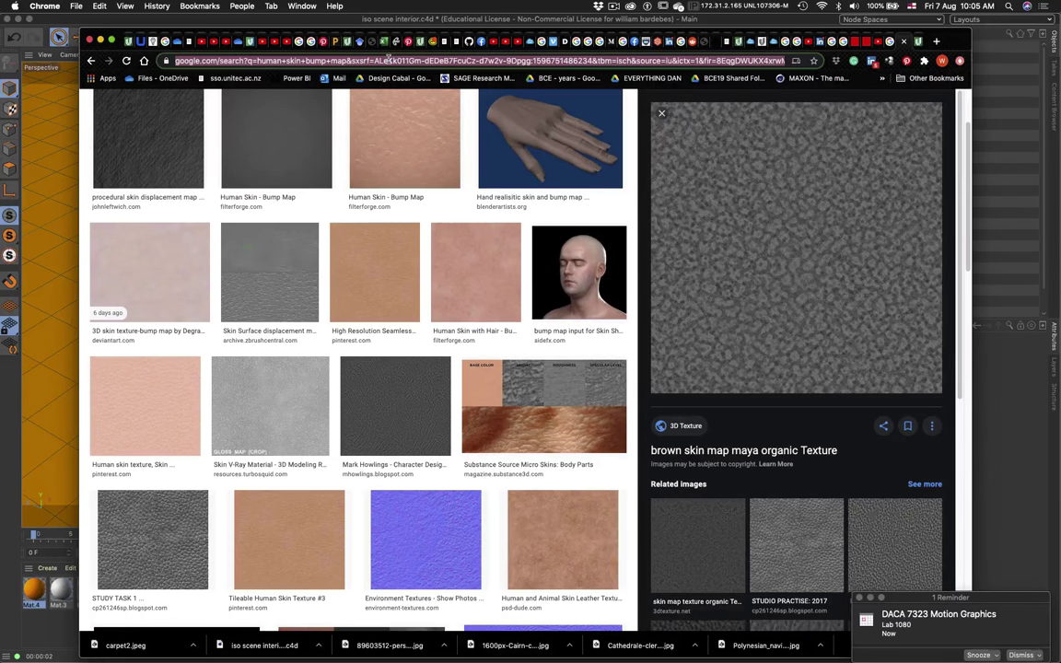
scroll(390, 336, "up", 3)
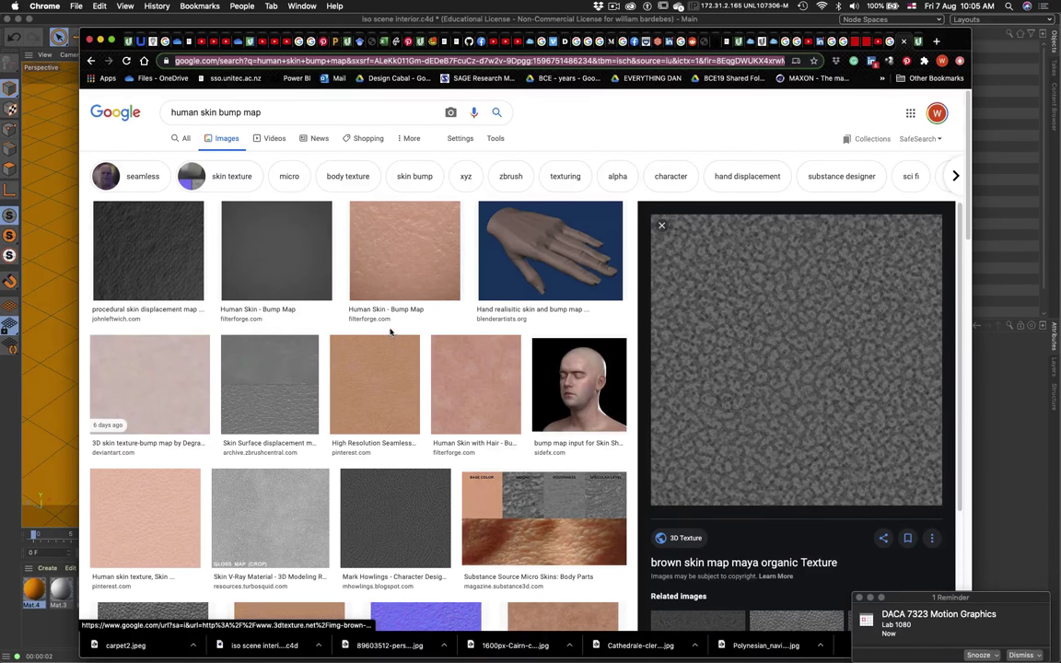
left_click_drag(267, 111, 77, 111)
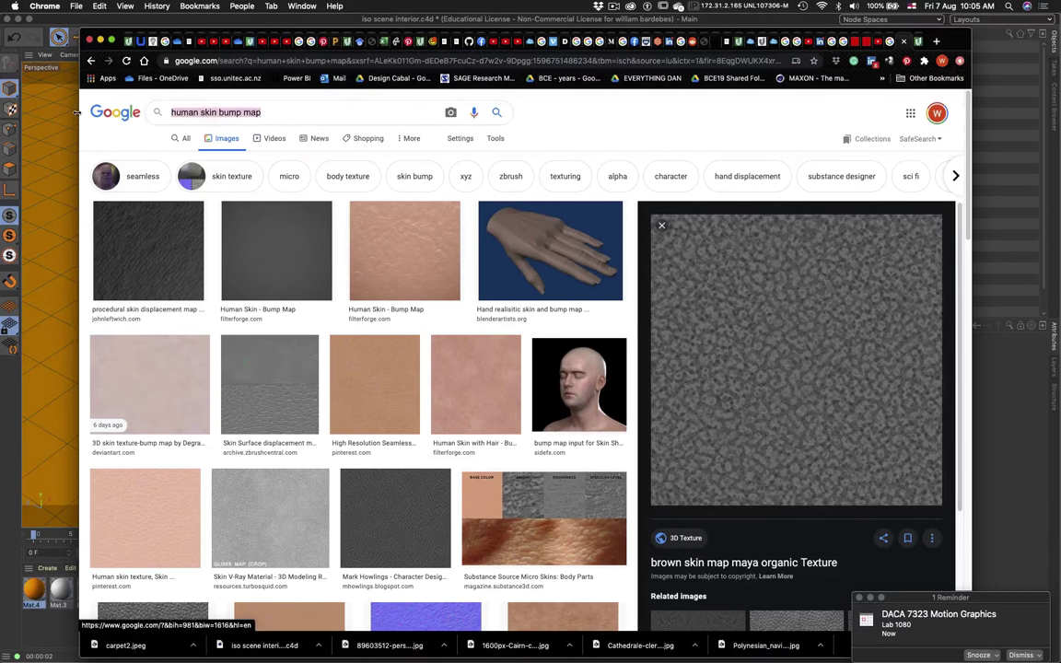
type("moon b")
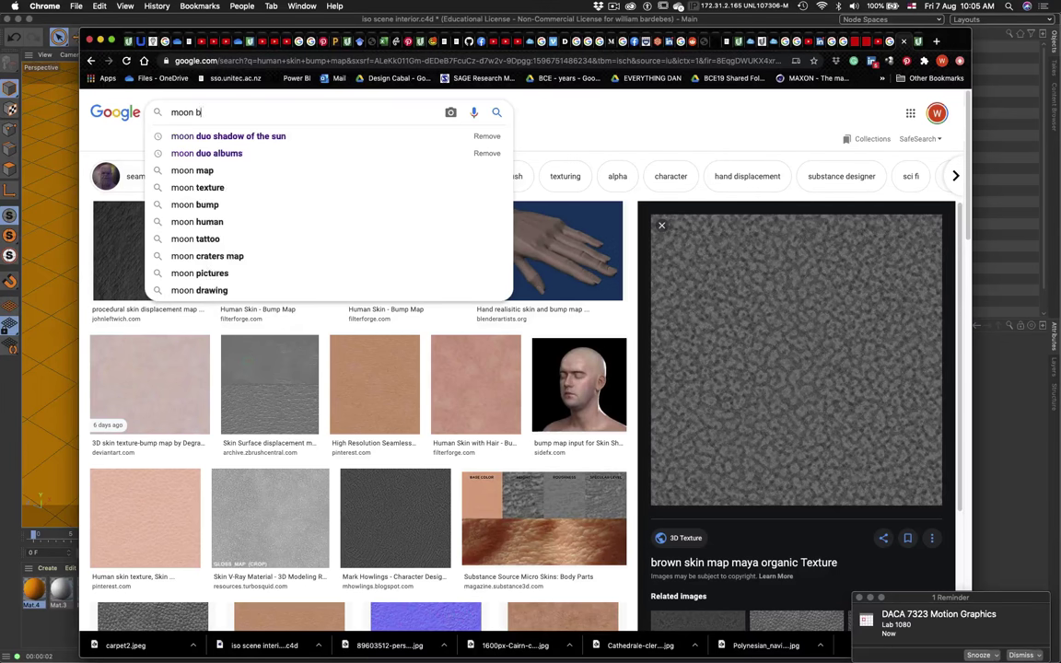
type("ump map")
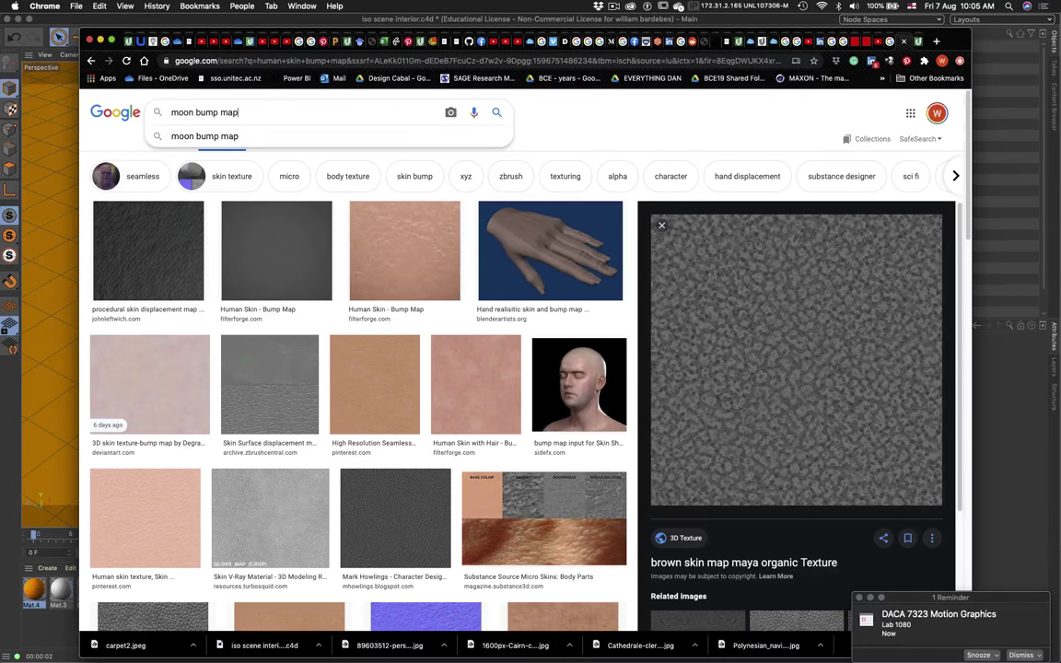
key("Return")
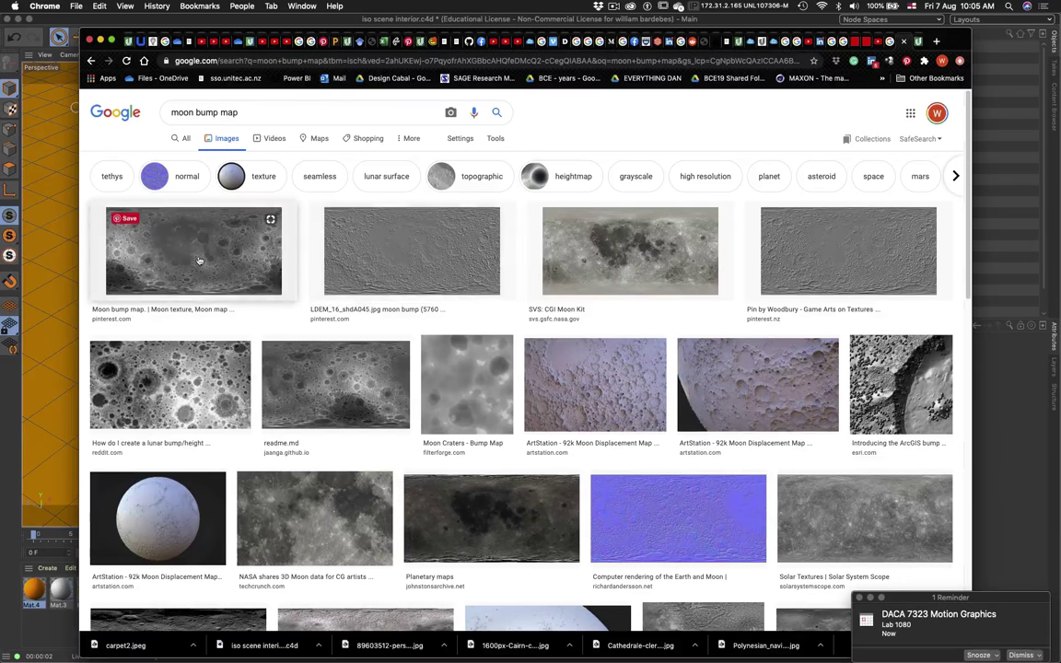
left_click(197, 361)
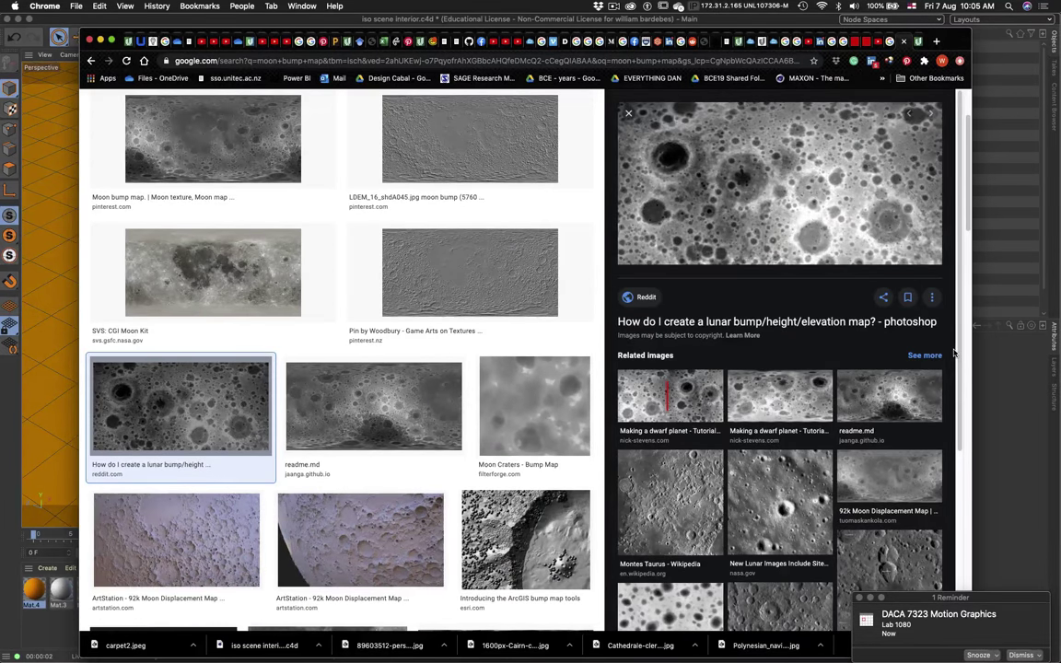
right_click(831, 239)
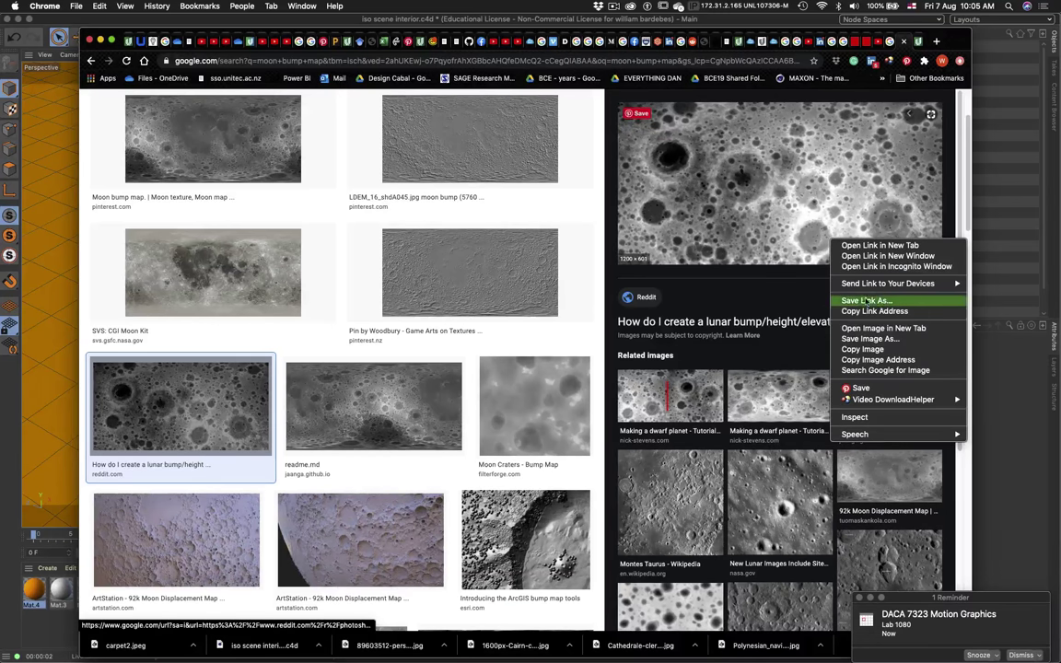
left_click(751, 272)
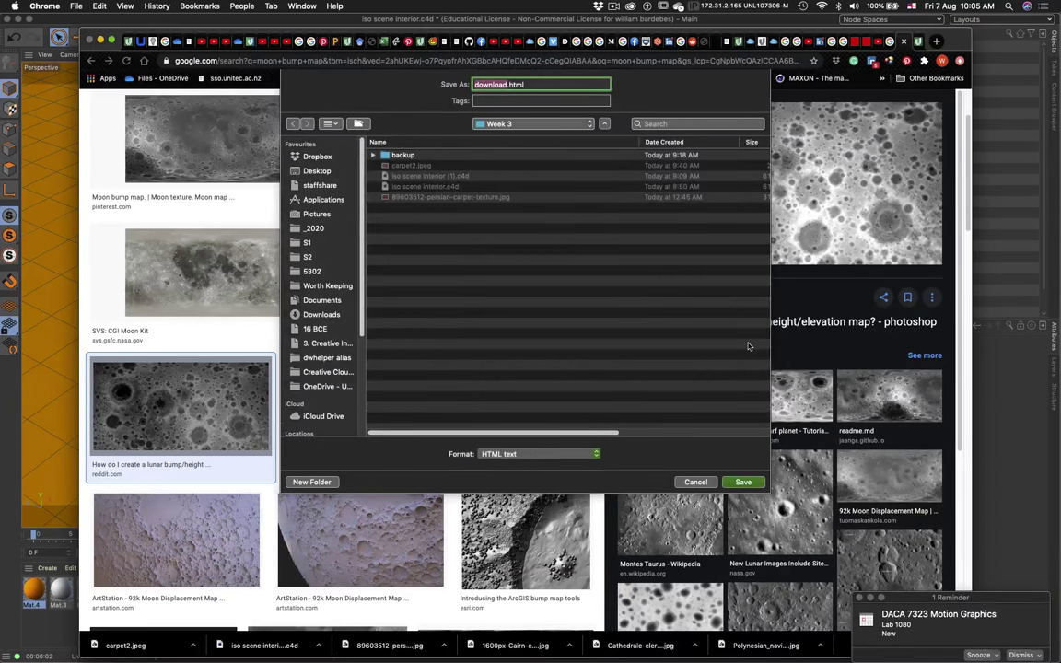
left_click(705, 482)
Save the previewed lunar bump map image as trimmed-chunk.jpg in the Week 3 folder
right_click(799, 162)
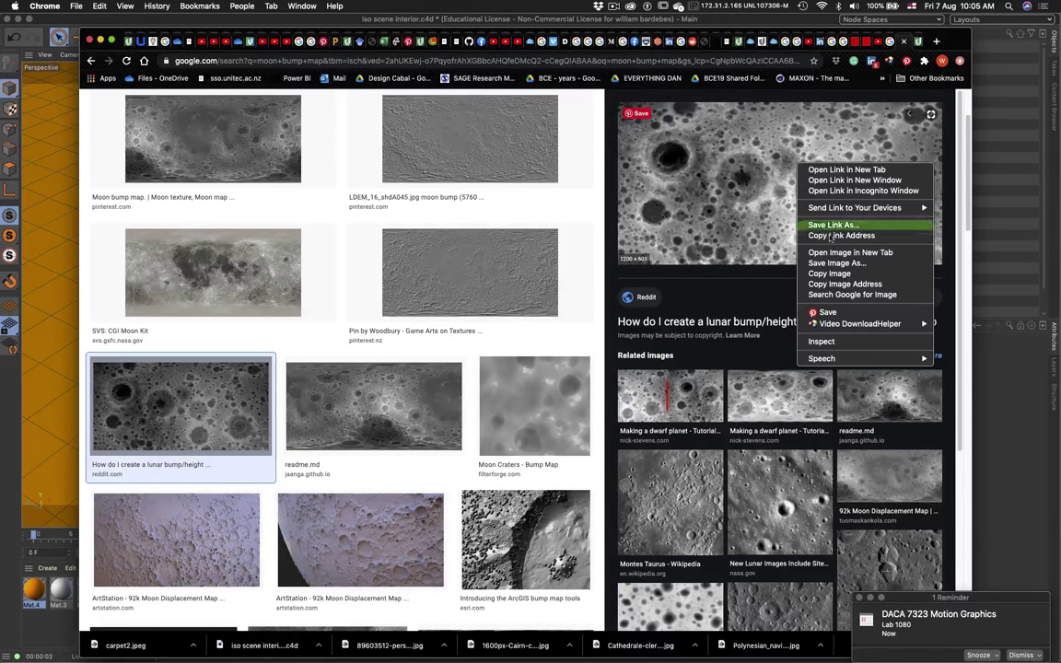
left_click(826, 263)
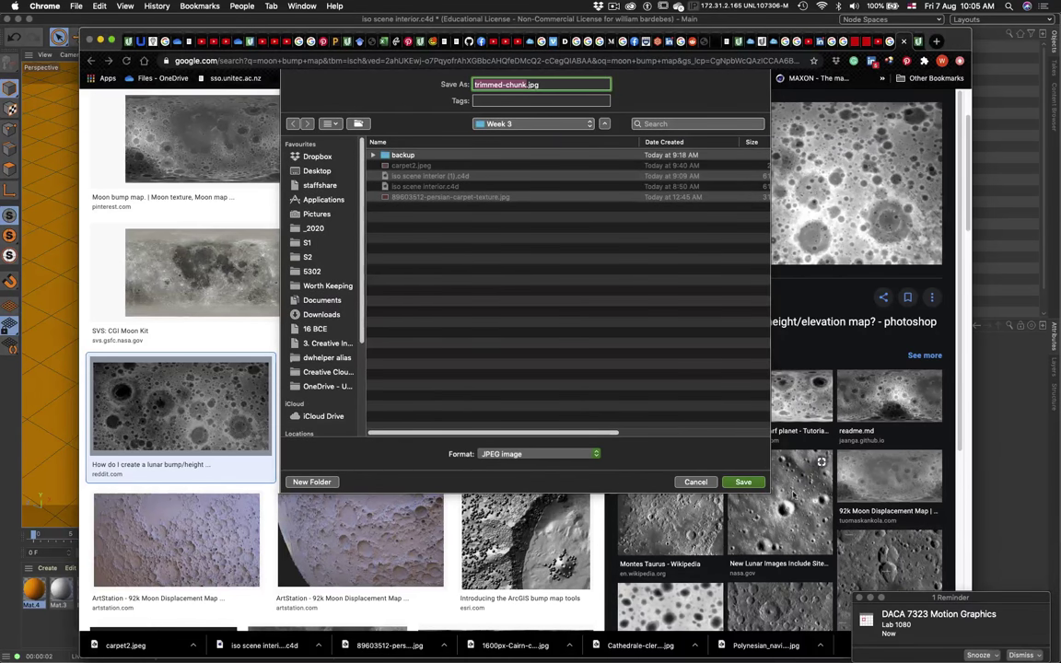
left_click(743, 482)
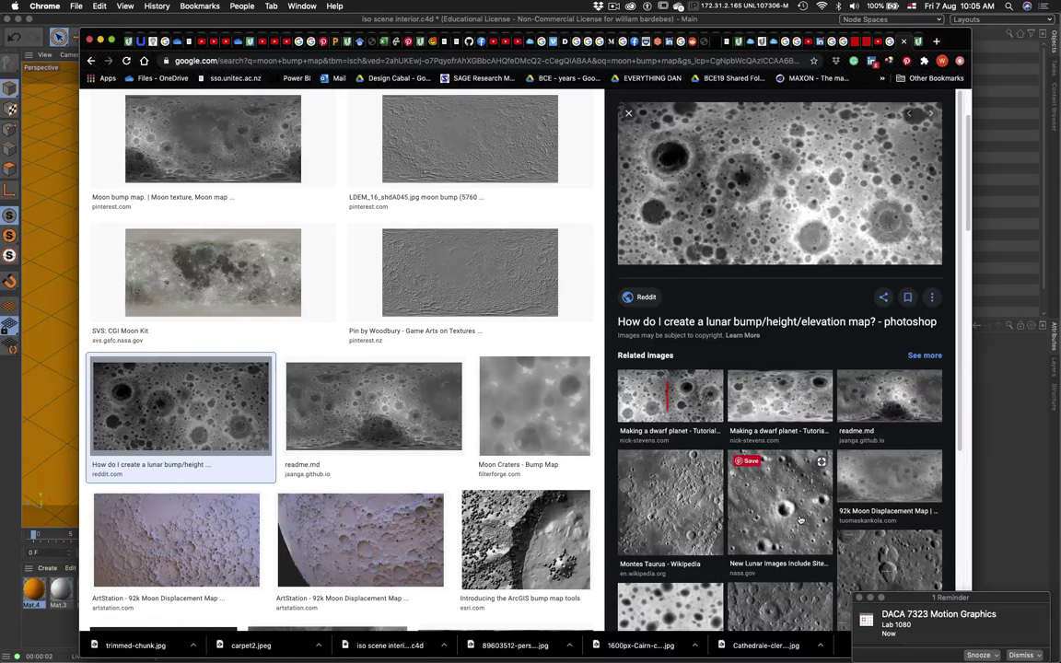
Switch to Cinema 4D, load trimmed-chunk.jpg as Mat.4's Bump texture and render the carpet view
key("super+Tab")
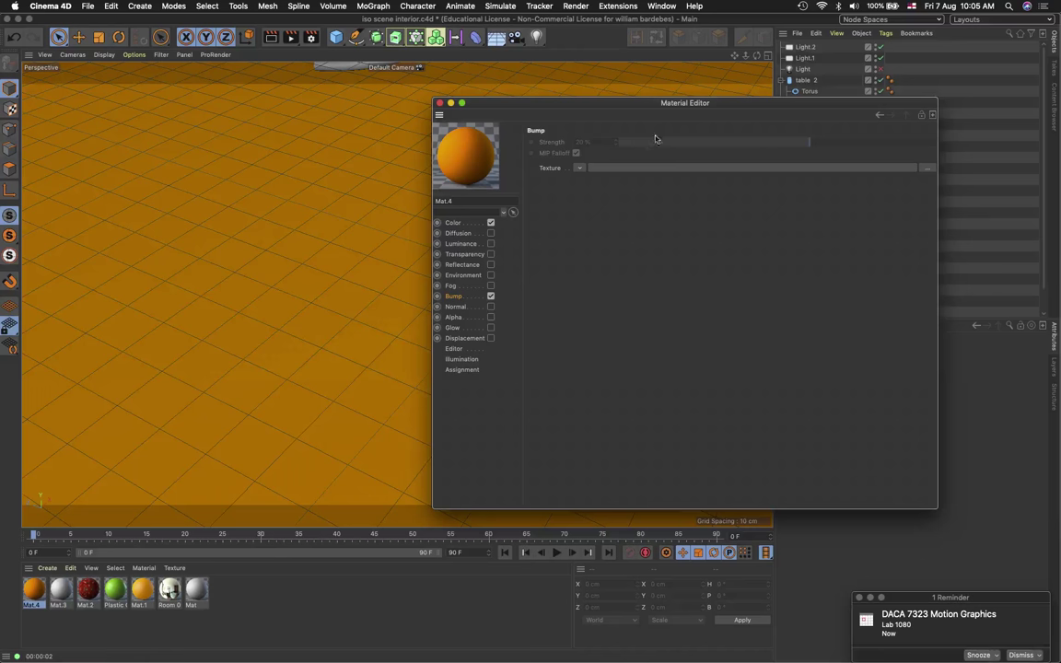
left_click(927, 167)
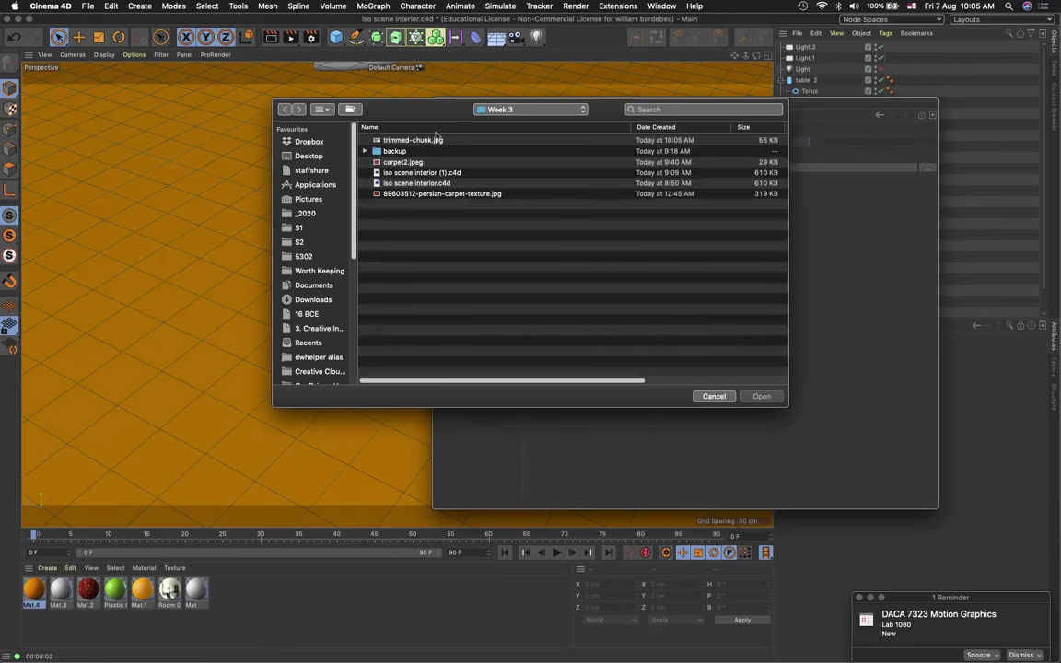
left_click(436, 139)
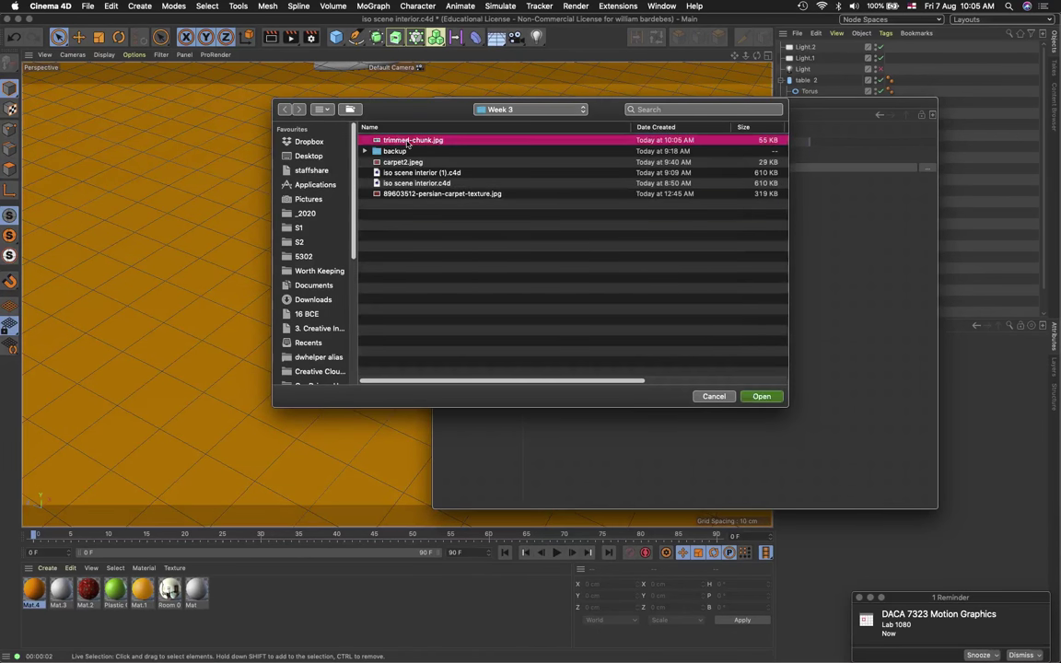
left_click(761, 397)
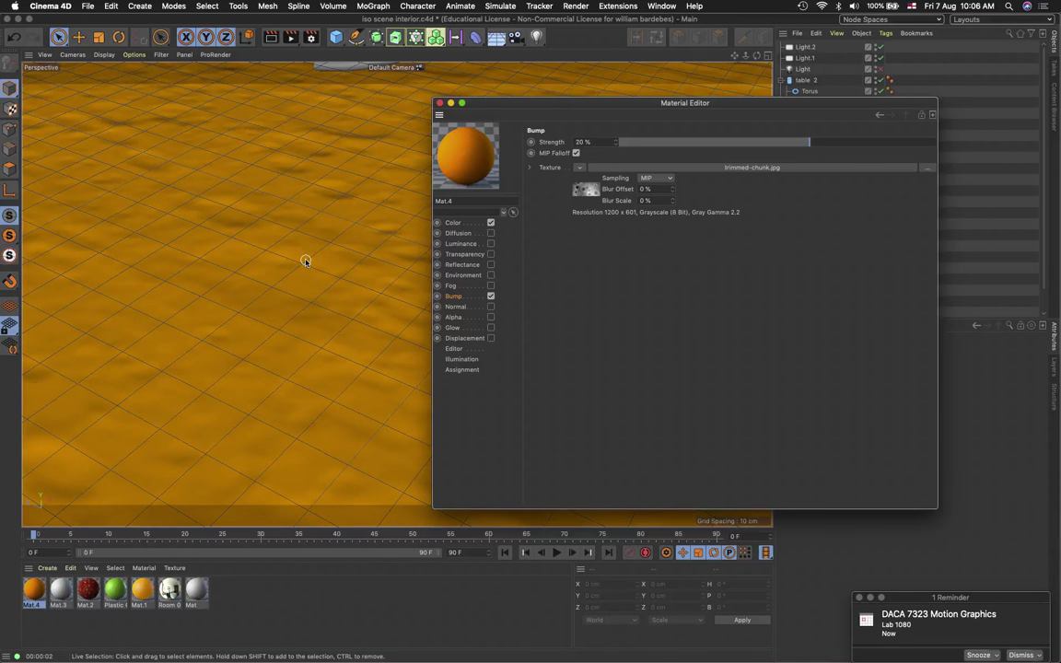
left_click(270, 38)
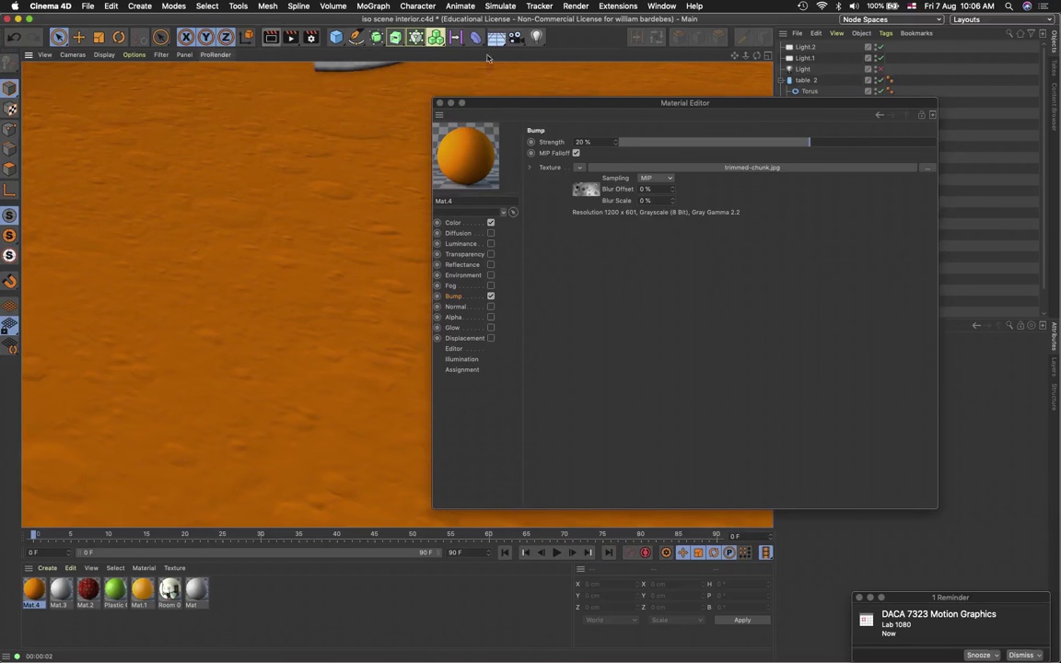
Clear the image from Mat.4's Bump texture and assign a Gradient shader instead
left_click(579, 169)
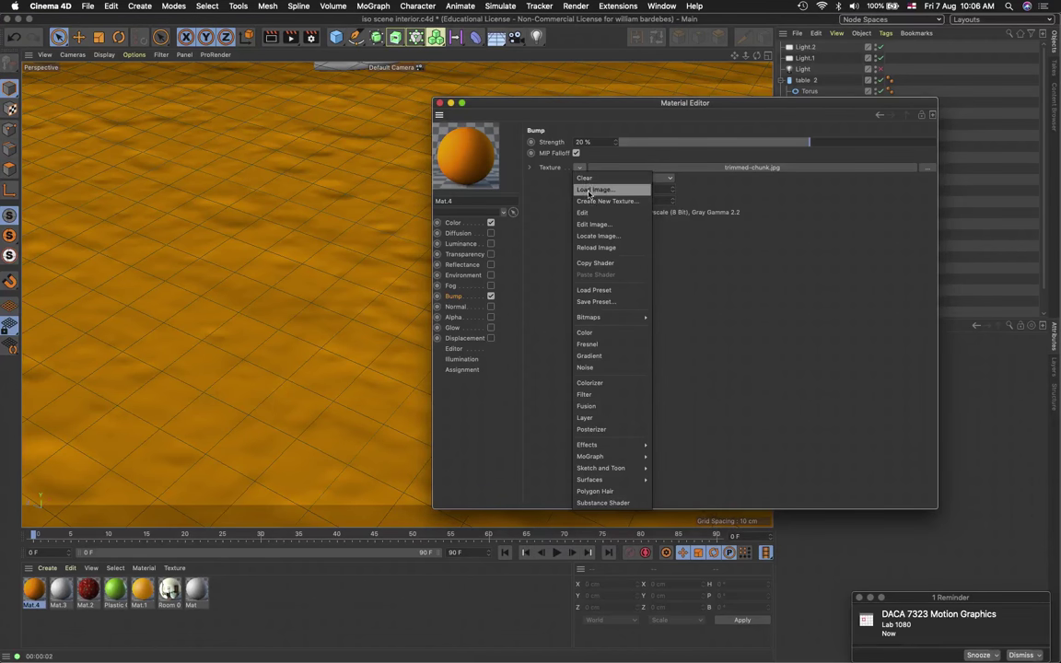
left_click(586, 177)
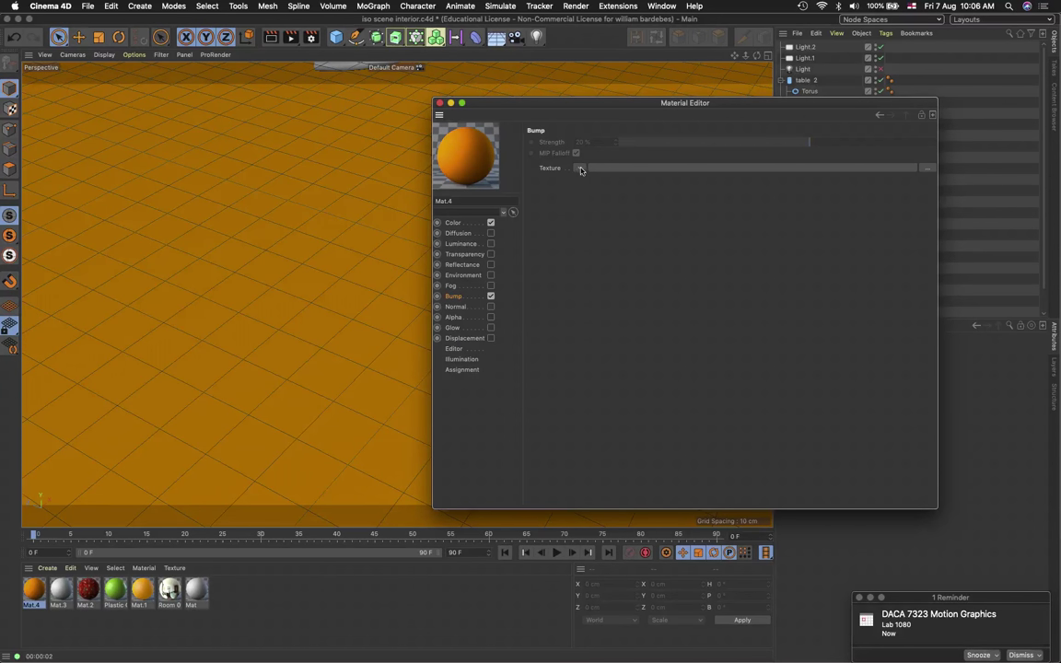
left_click(580, 168)
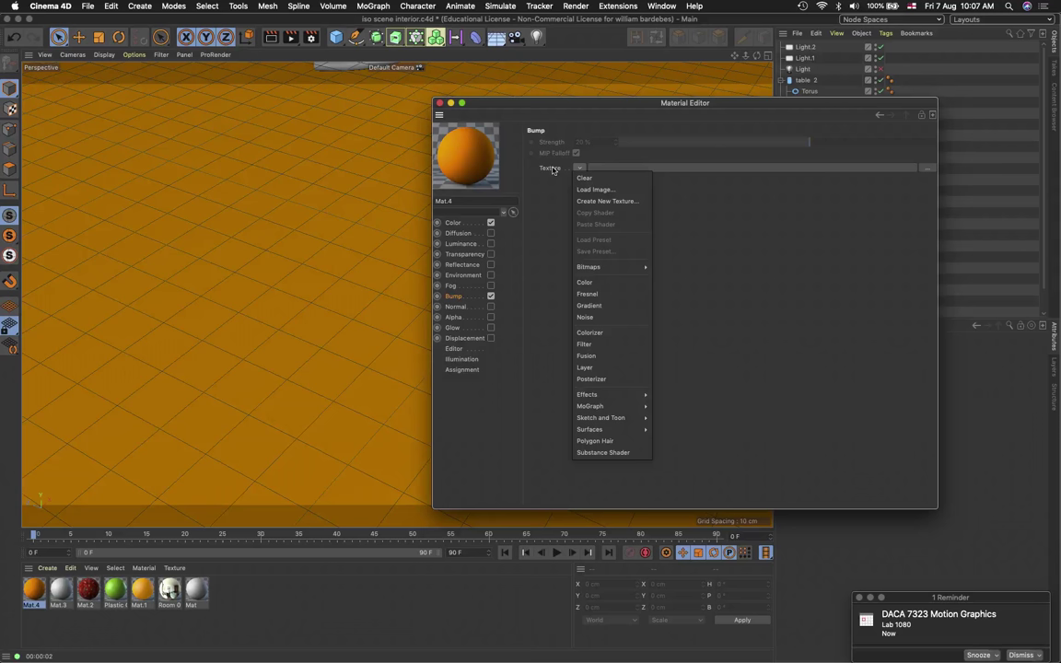
left_click(608, 309)
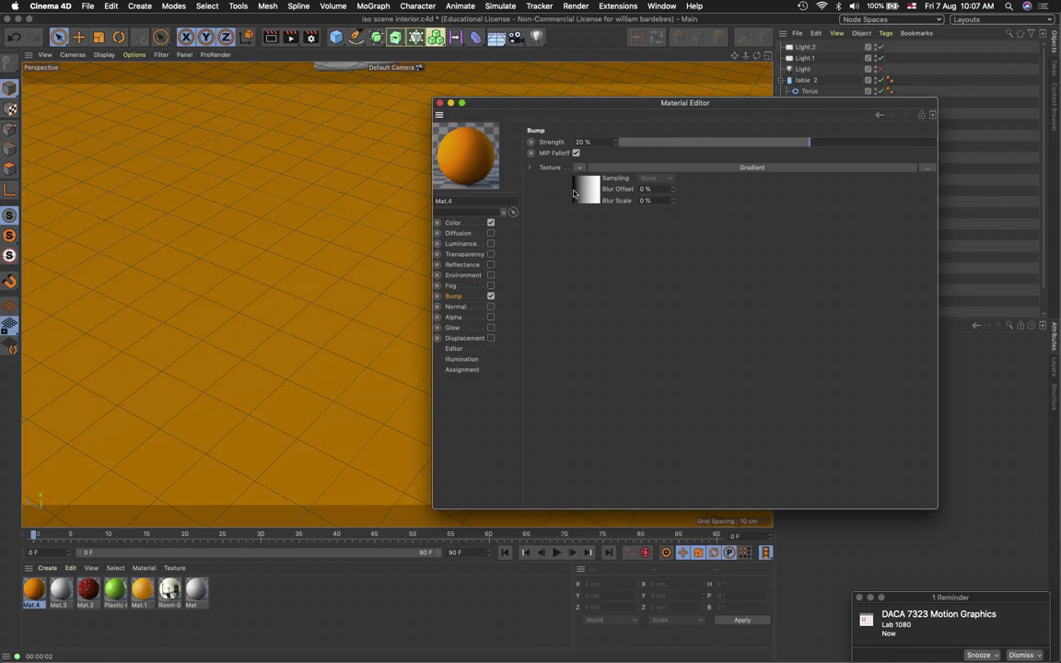
In the Bump Gradient shader, move the white knot close to the black one and add a near-black knot (V 5%) at about 26%
left_click(594, 194)
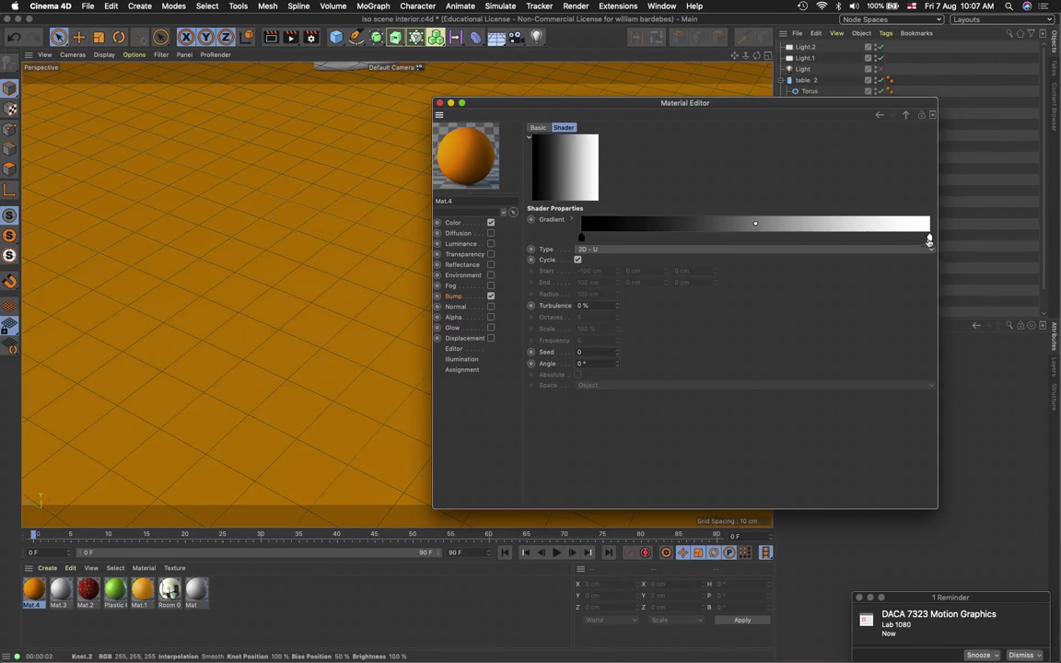
left_click_drag(834, 239, 621, 237)
left_click(672, 237)
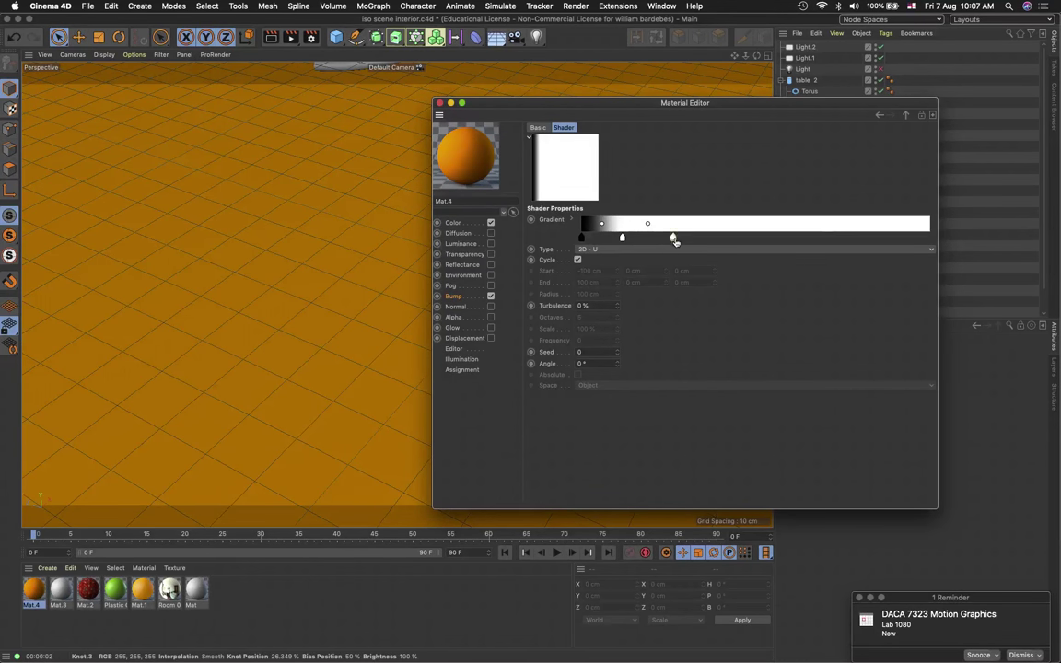
double_click(673, 238)
left_click(611, 272)
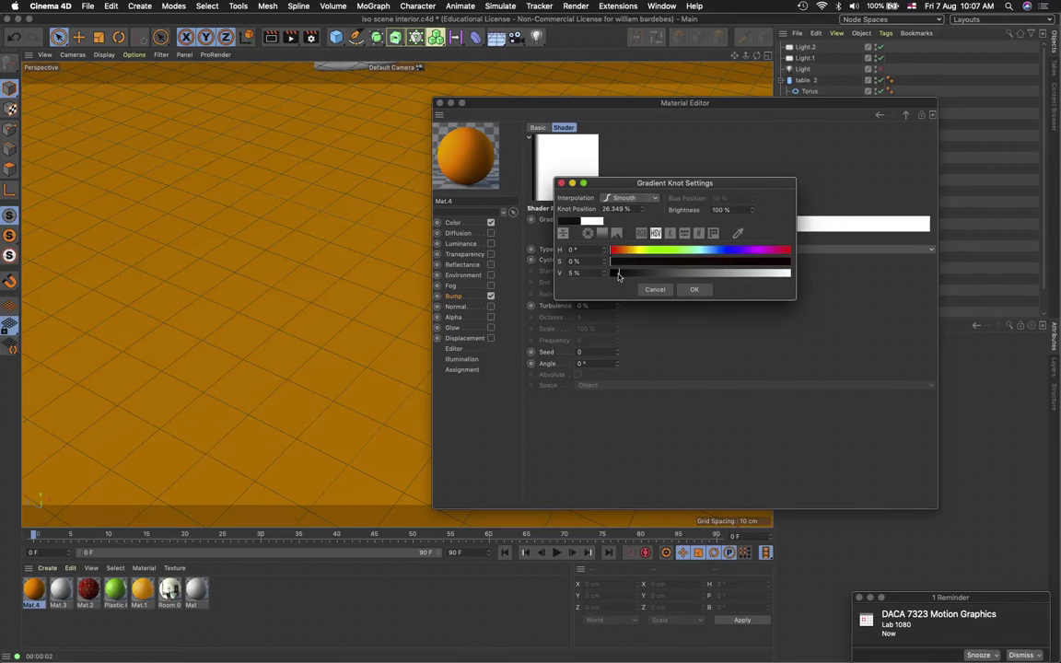
left_click(694, 290)
Add a near-white gradient knot (V 97%) at about 39% and a near-black knot at about 52%
left_click_drag(673, 237, 718, 238)
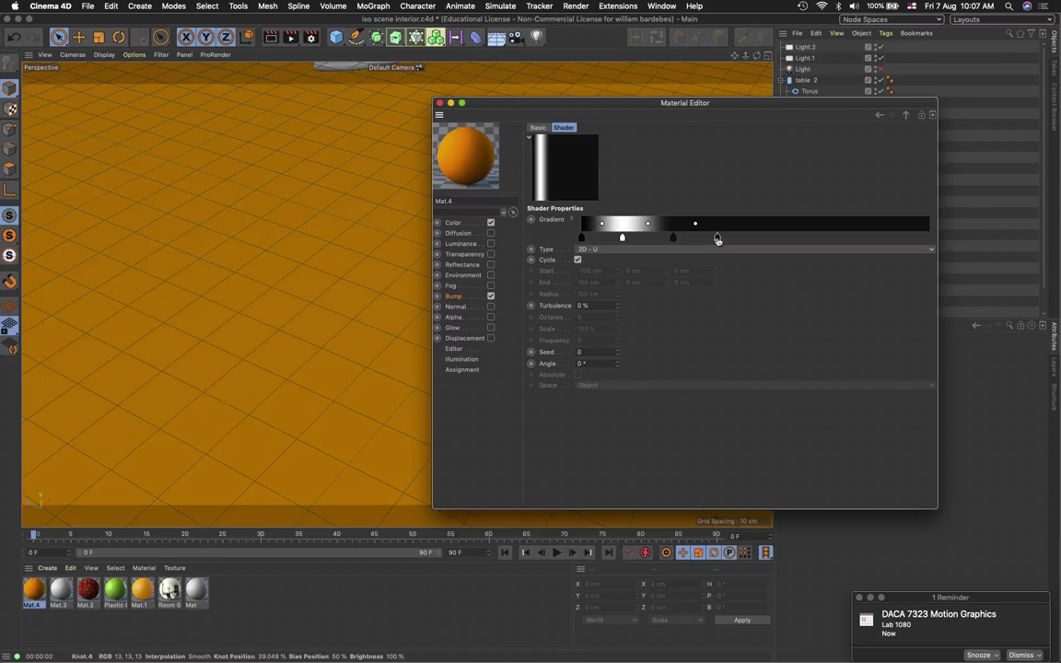
double_click(717, 238)
left_click(826, 272)
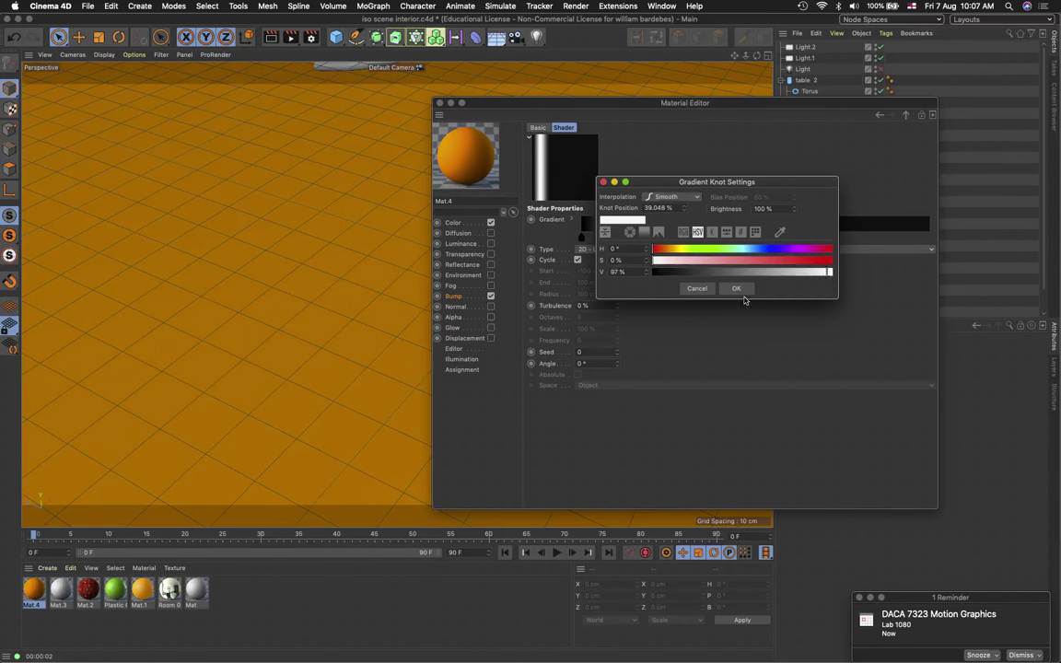
left_click(737, 289)
double_click(763, 236)
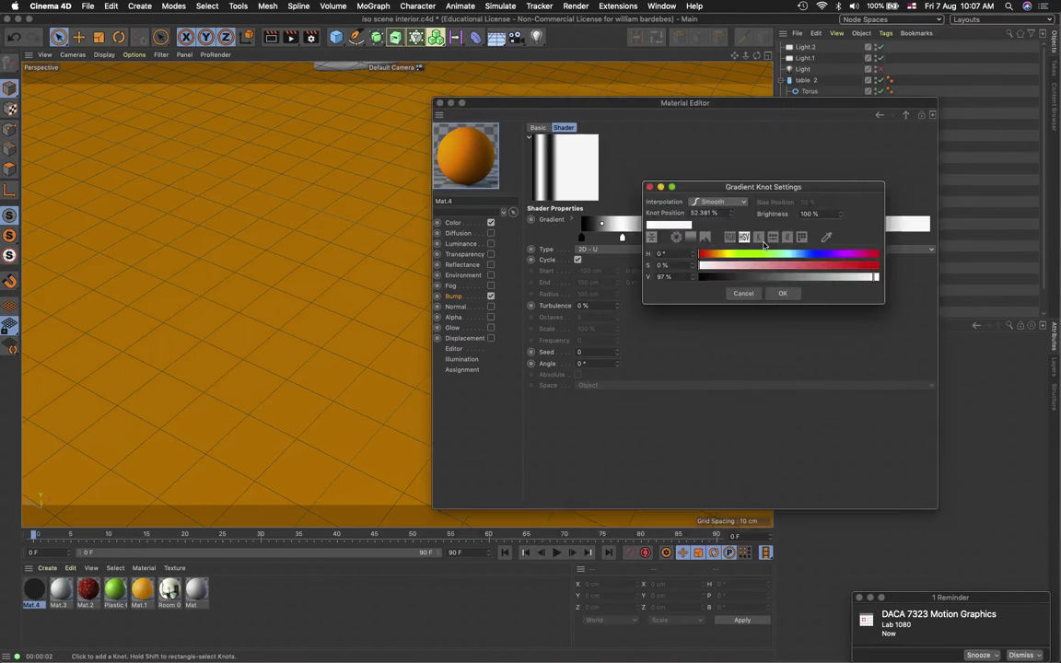
left_click(702, 277)
left_click(782, 292)
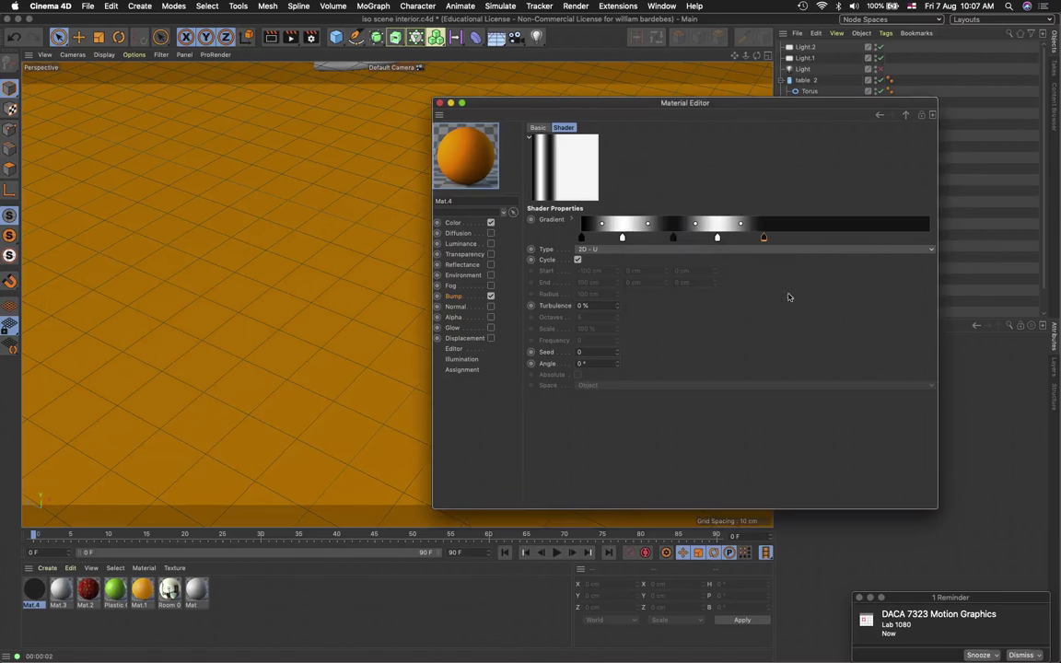
Add a light gradient knot (V 90%) at about 69% and return to Mat.4's Color channel settings
left_click(820, 237)
double_click(820, 237)
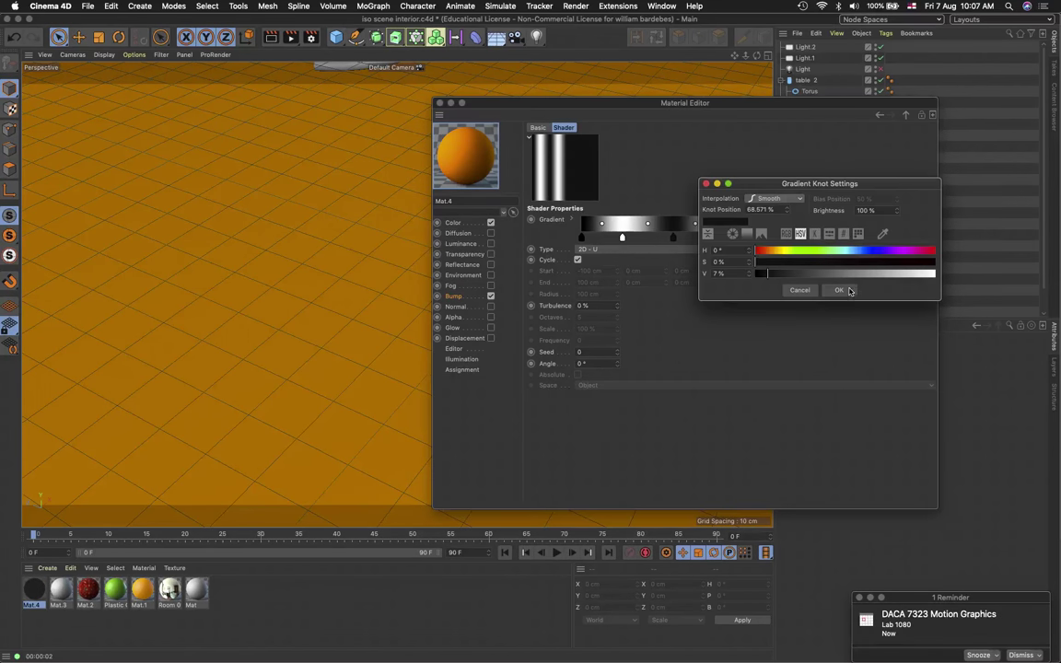
left_click(846, 288)
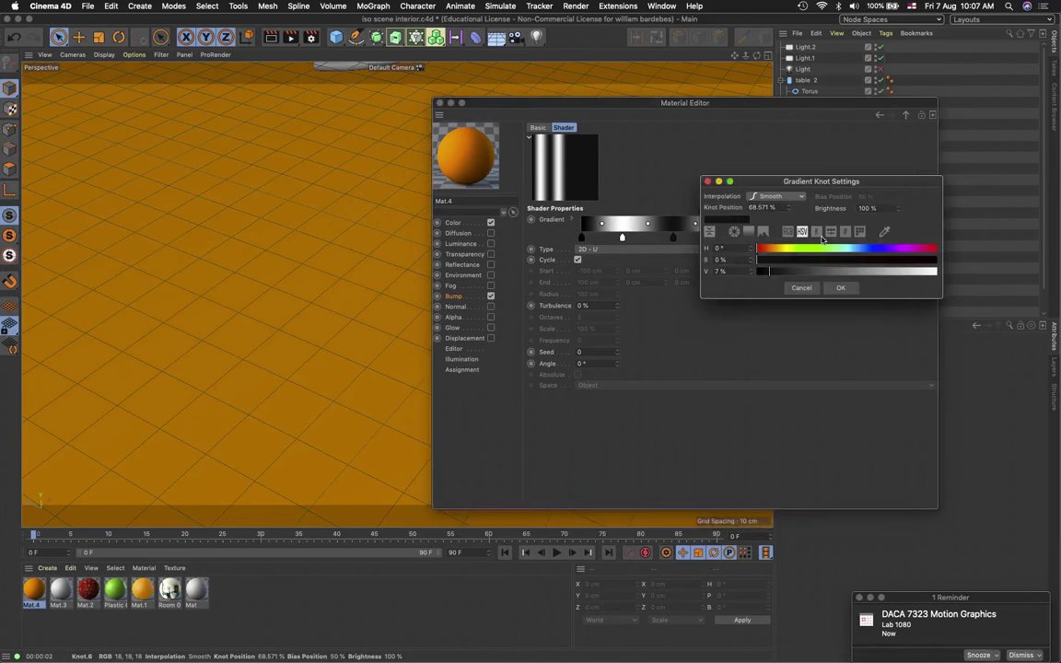
double_click(820, 237)
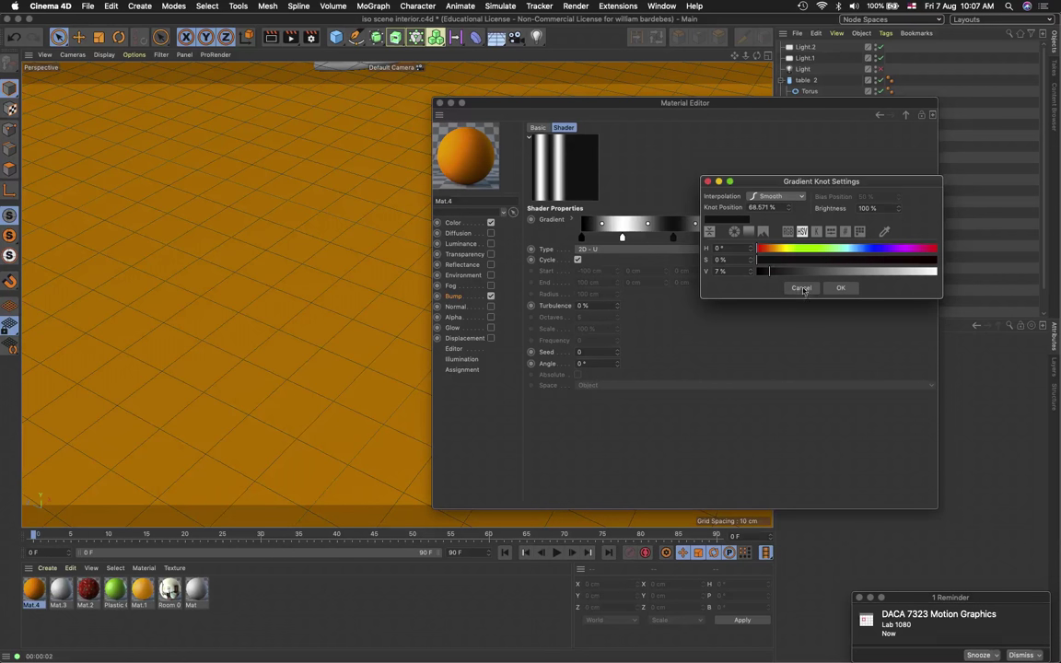
left_click(916, 272)
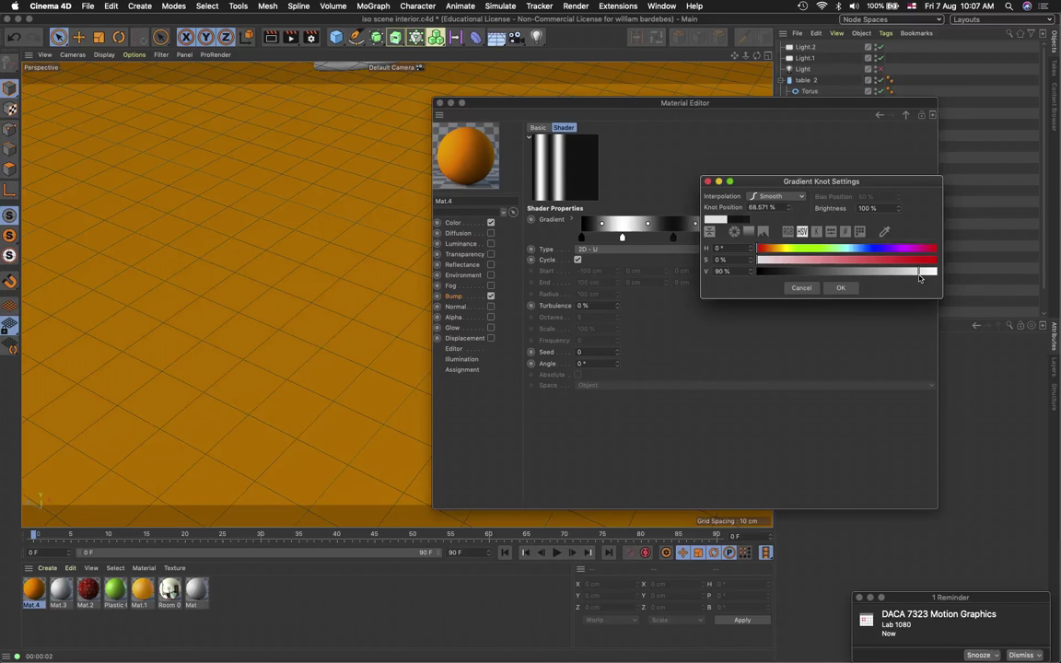
left_click(844, 289)
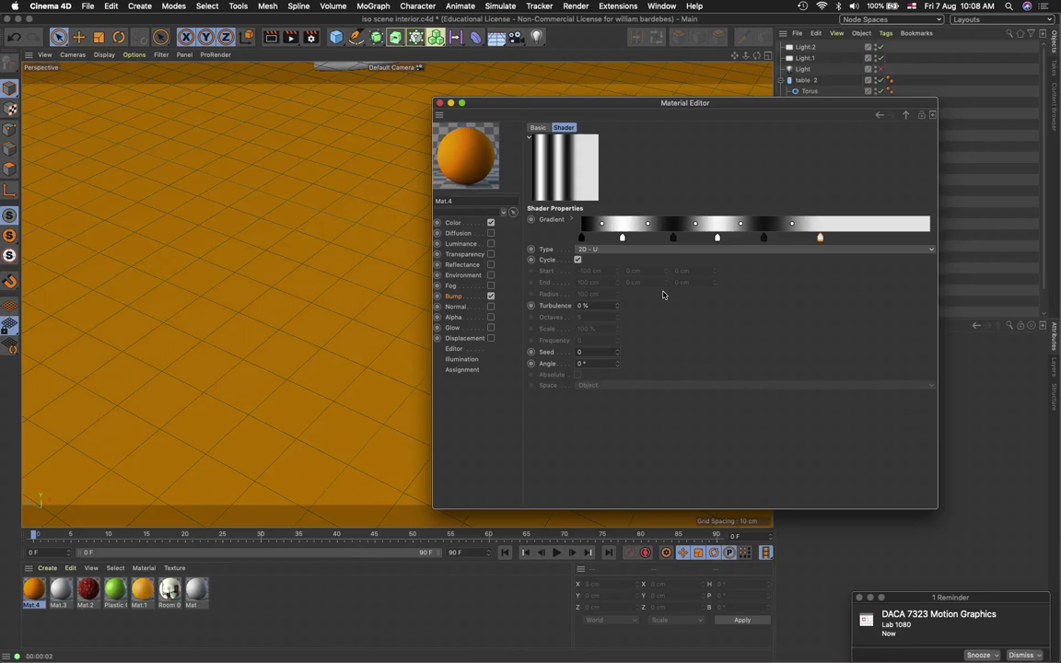
left_click(880, 117)
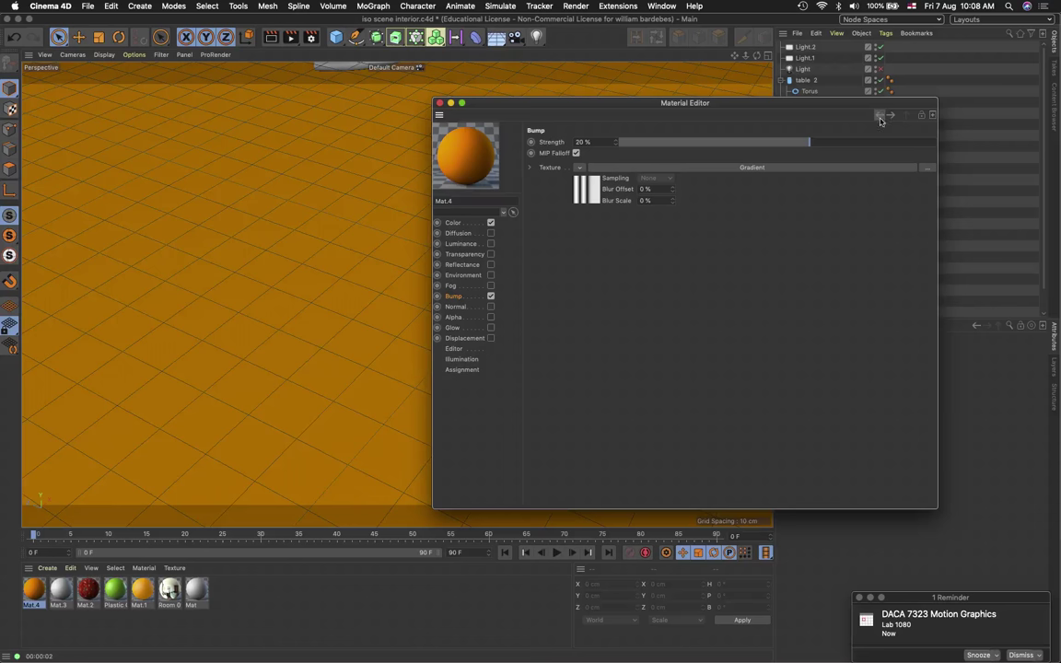
left_click(879, 117)
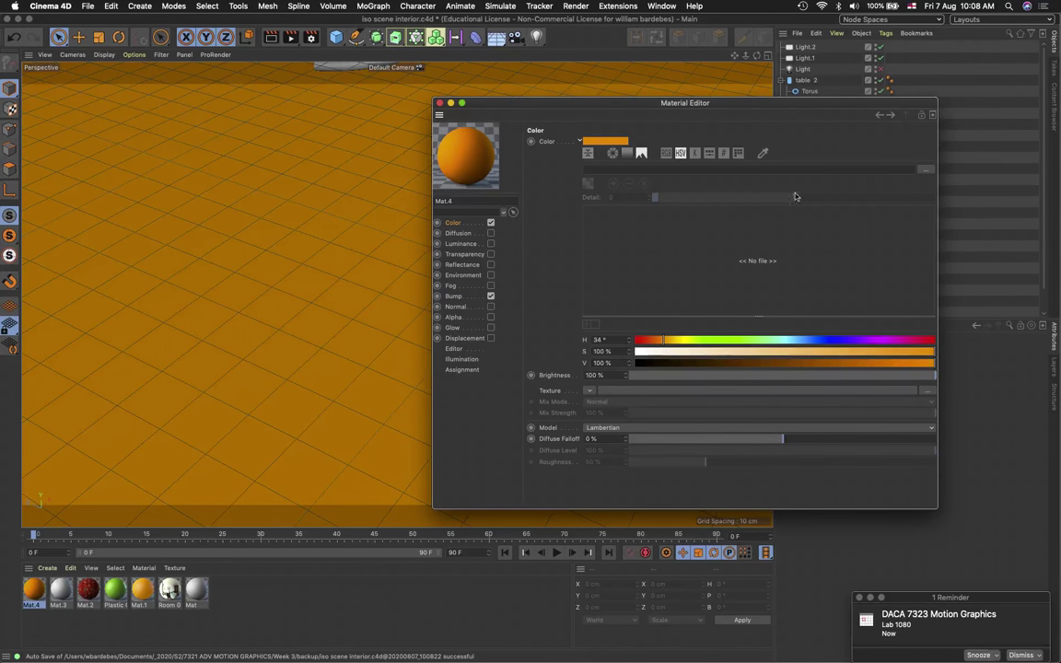
Replace the Gradient in Mat.4's Bump texture with a Noise shader and open the shader's settings
left_click(891, 116)
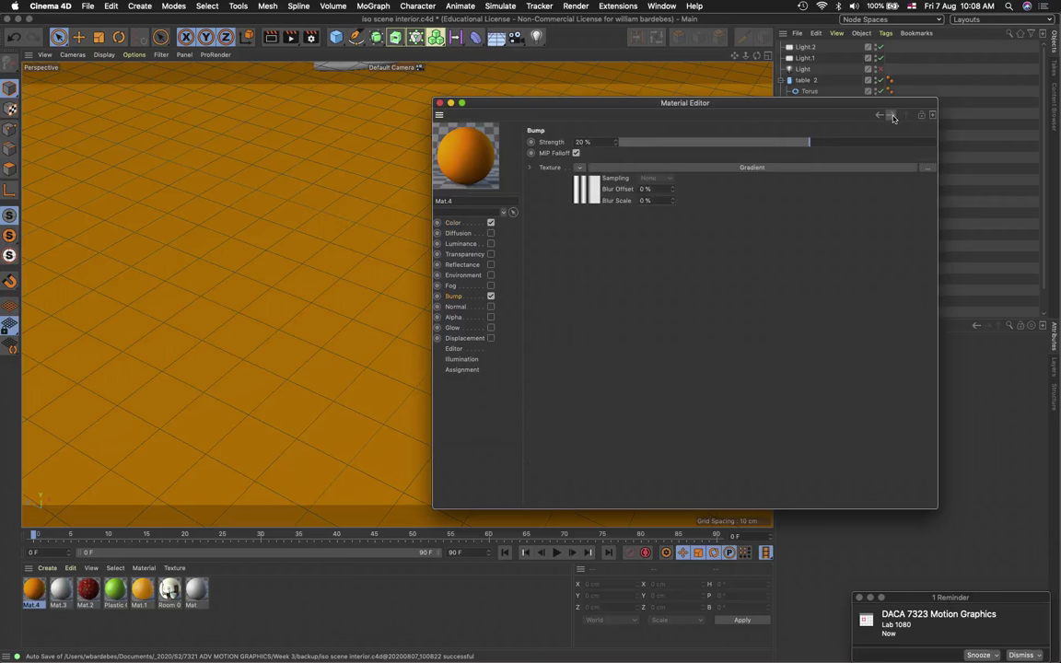
left_click(580, 171)
left_click(584, 178)
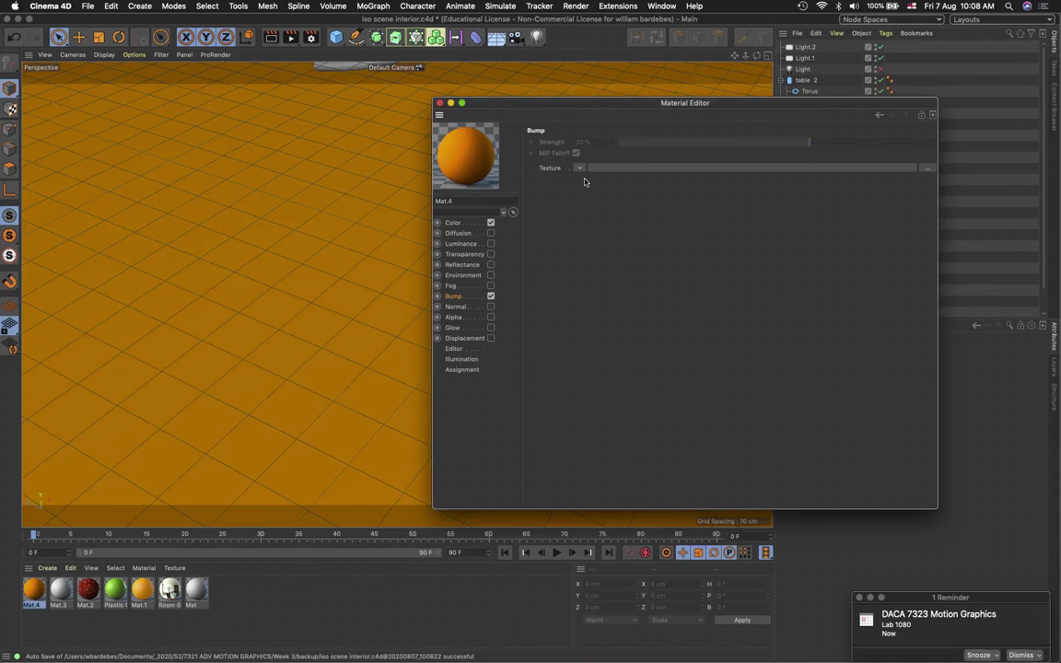
left_click(579, 169)
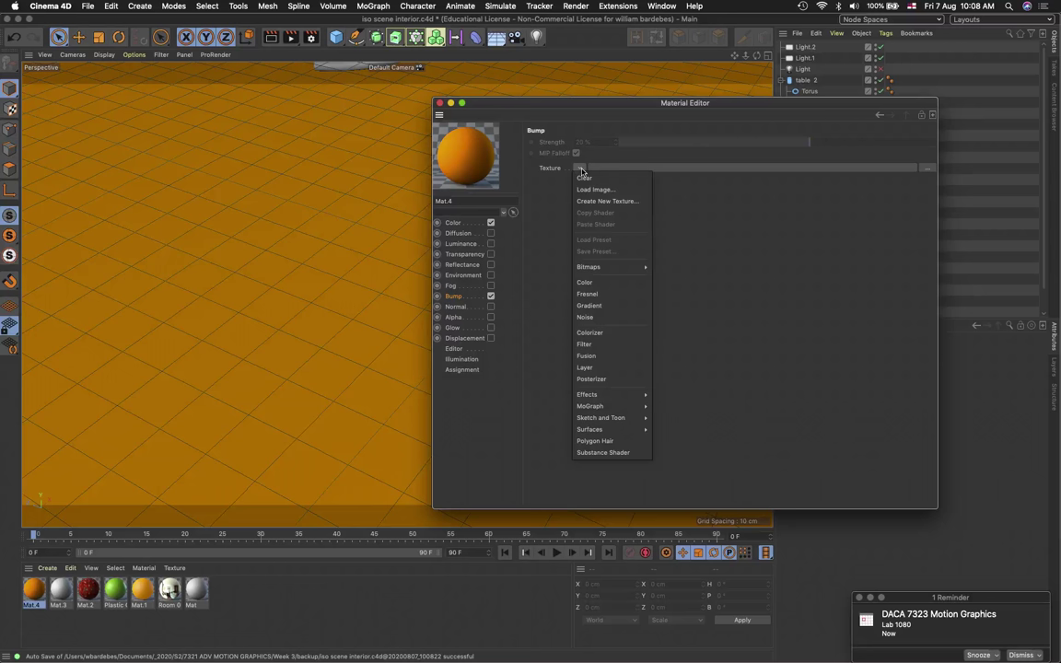
left_click(605, 320)
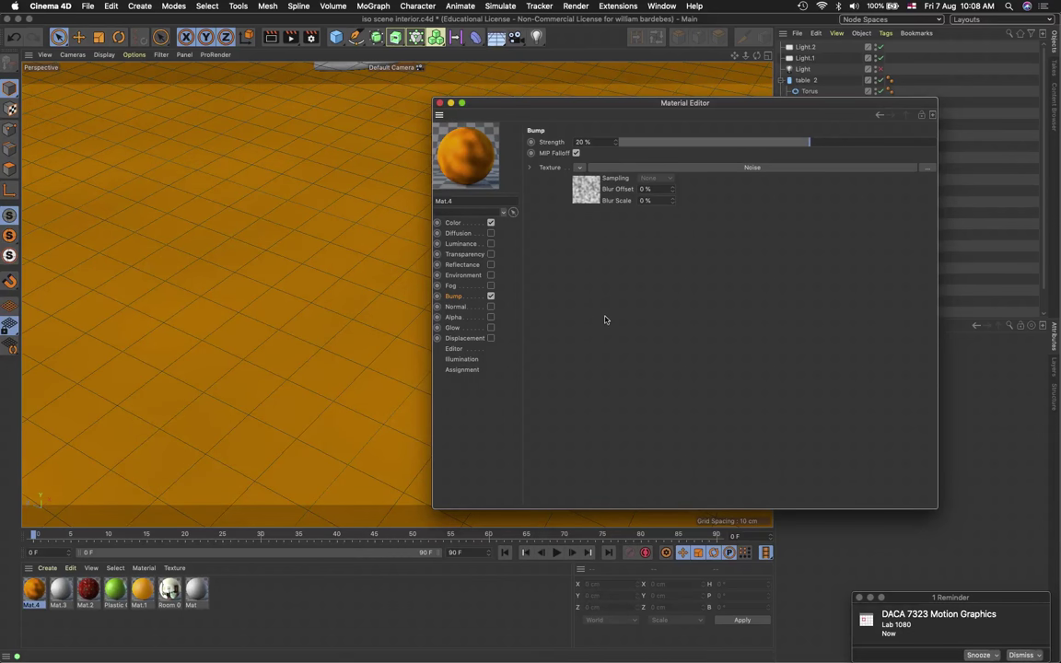
left_click(586, 198)
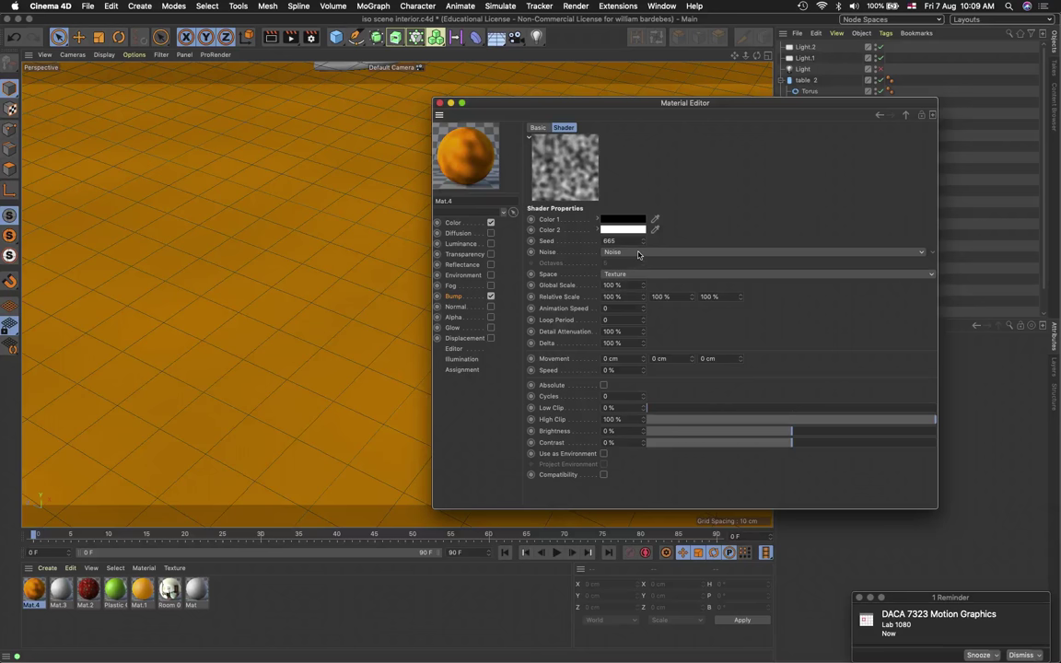
Set the Bump shader's noise type to Wavy Turbulence with Octaves at 2
left_click(638, 254)
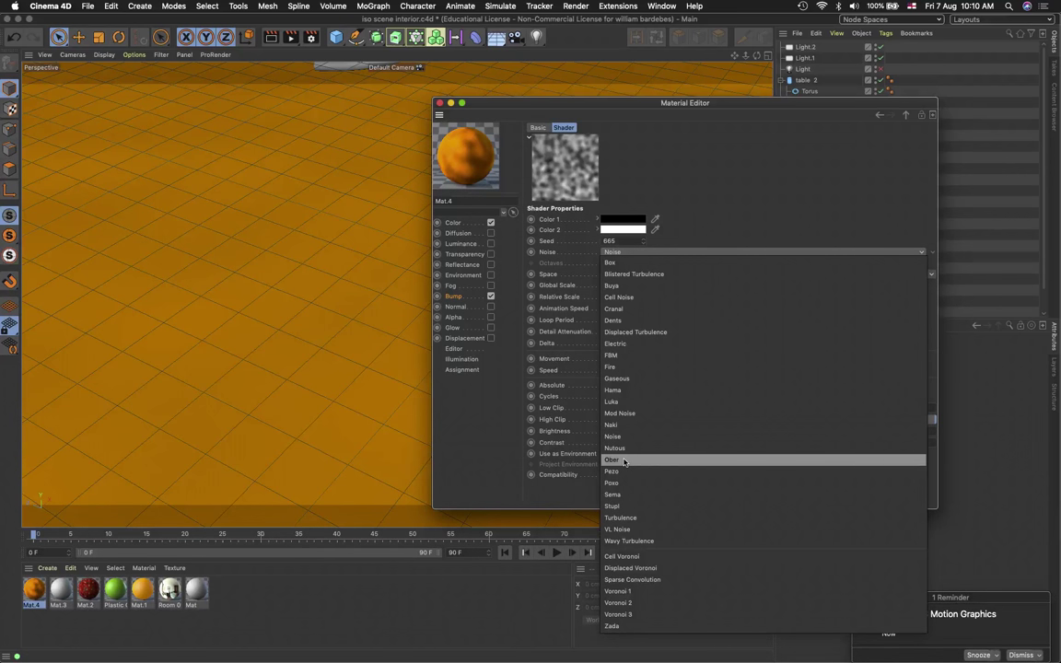
left_click(654, 543)
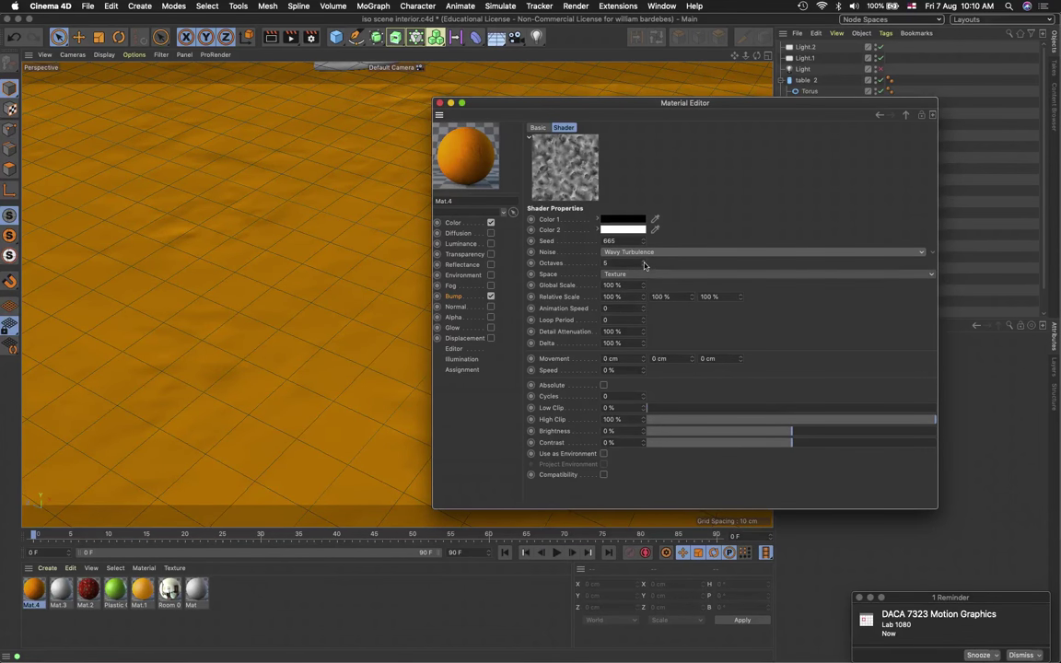
left_click_drag(643, 264, 644, 262)
double_click(608, 264)
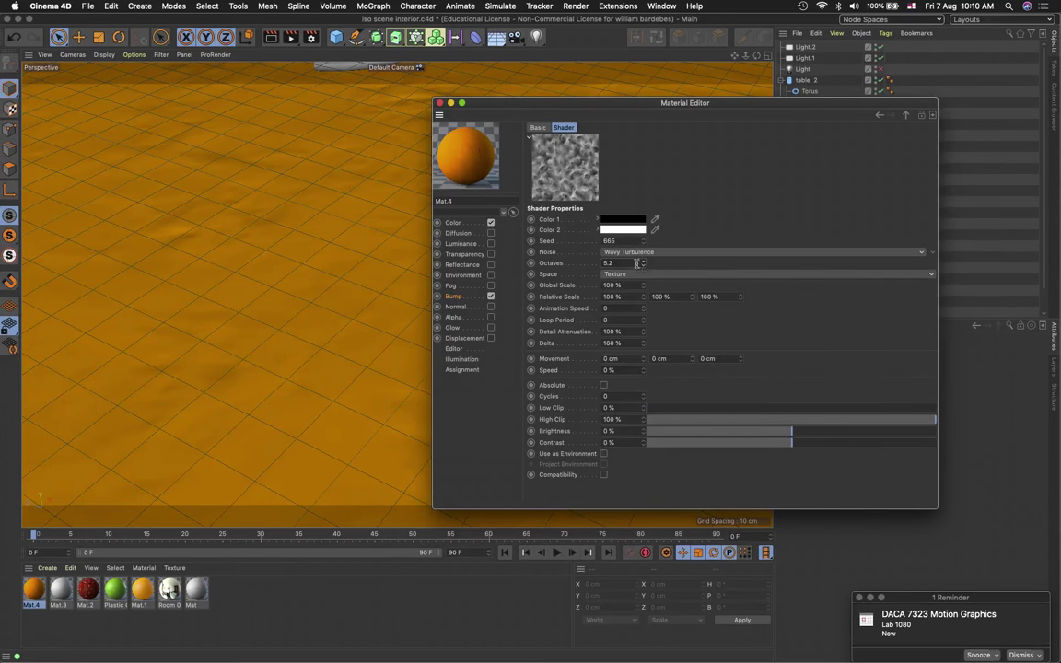
type("3")
key("Tab")
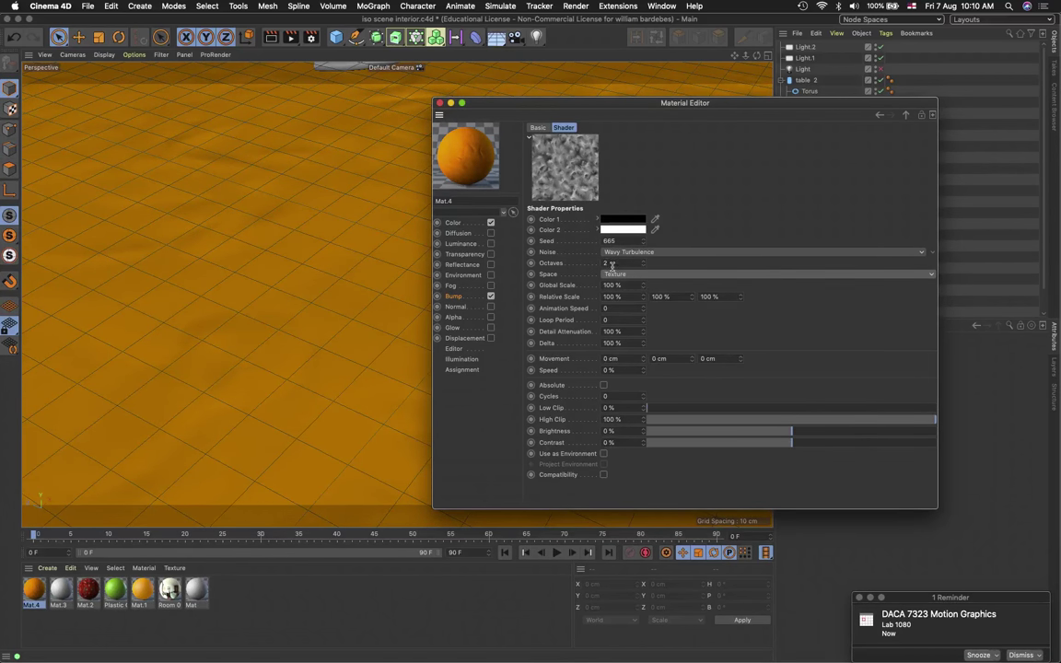
Set the Wavy Turbulence noise's Octaves to 8 and its Global Scale to 39%
double_click(611, 263)
key("Return")
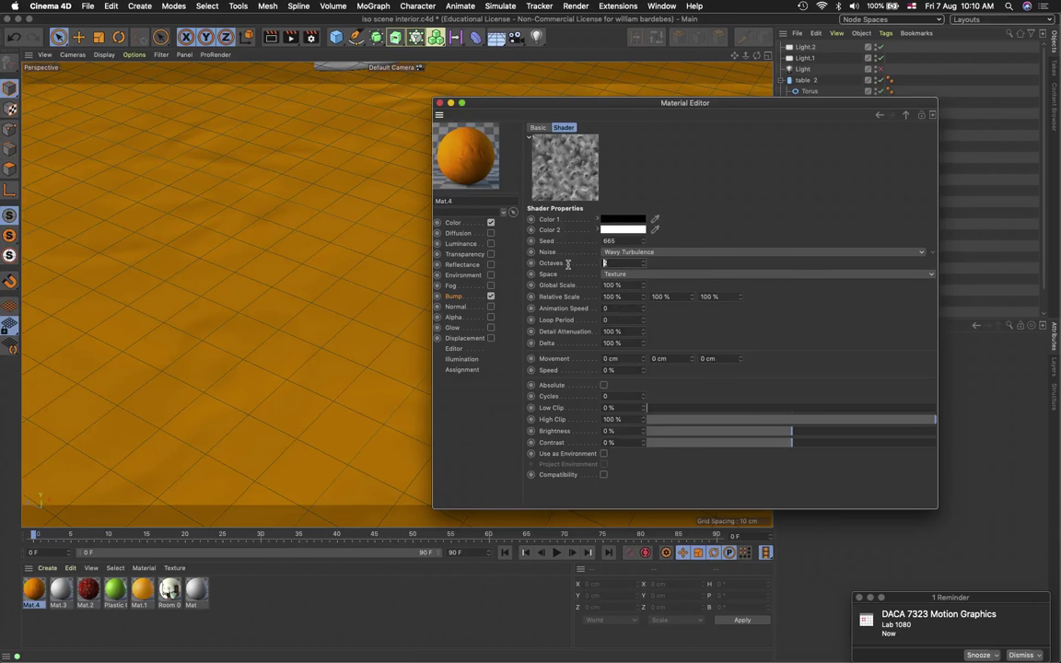
type("8")
key("Tab")
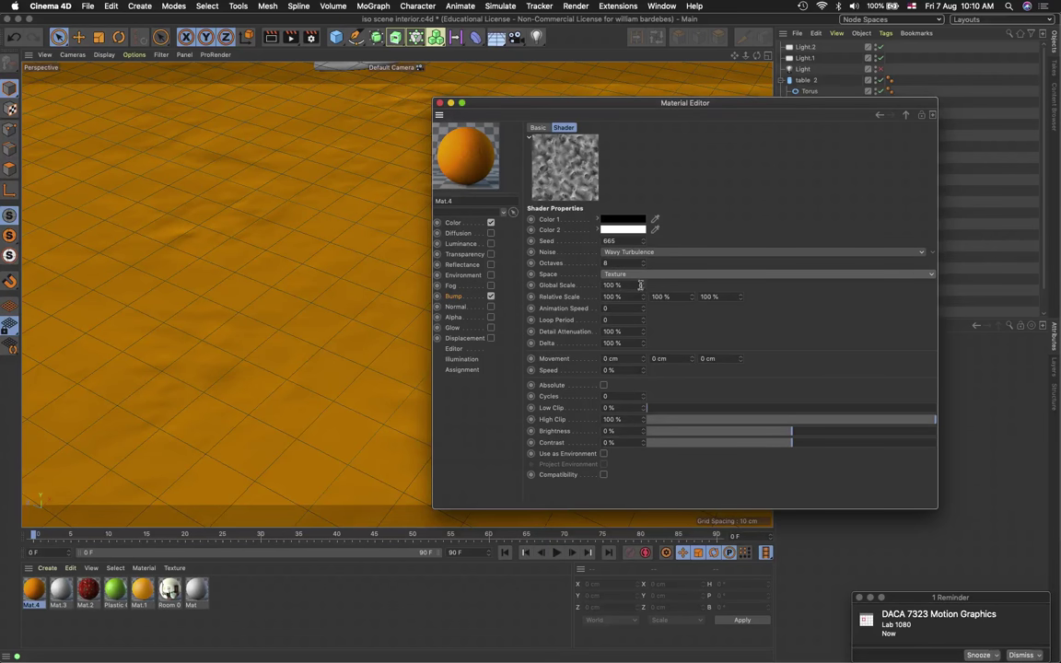
left_click_drag(643, 286, 644, 221)
left_click_drag(643, 285, 644, 350)
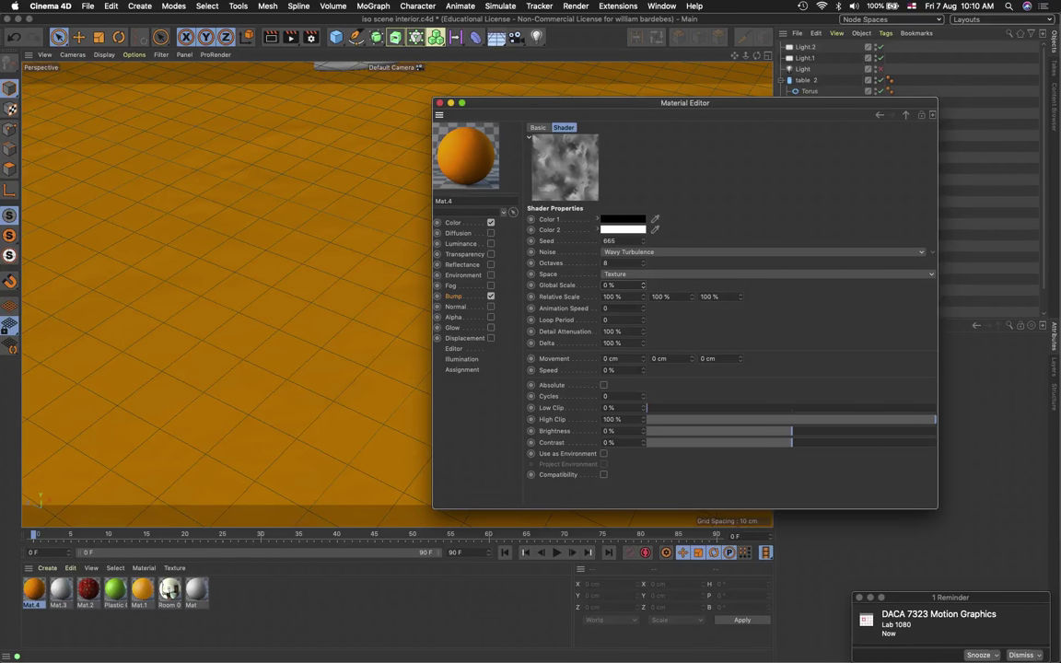
mouse_move(644, 285)
left_mouse_down()
mouse_move(643, 276)
mouse_move(644, 286)
left_mouse_up()
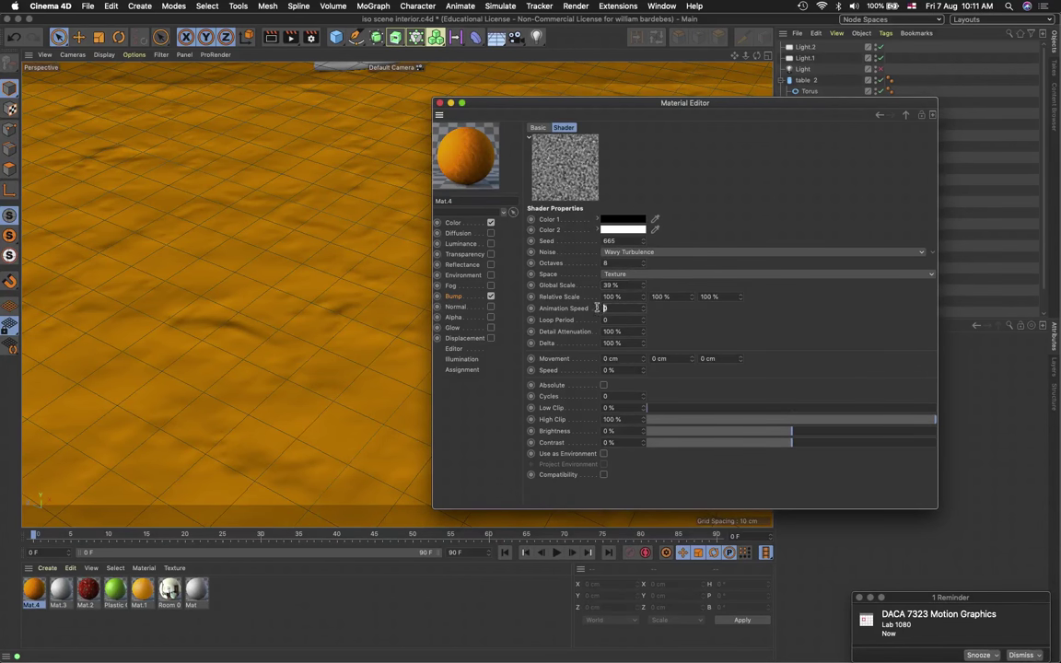
Set the noise's Animation Speed to 0.1 and preview the motion by scrubbing the timeline to frame 26 and back to 0
type("1")
key("Return")
right_click(469, 158)
left_click(491, 162)
left_click_drag(34, 535, 234, 541)
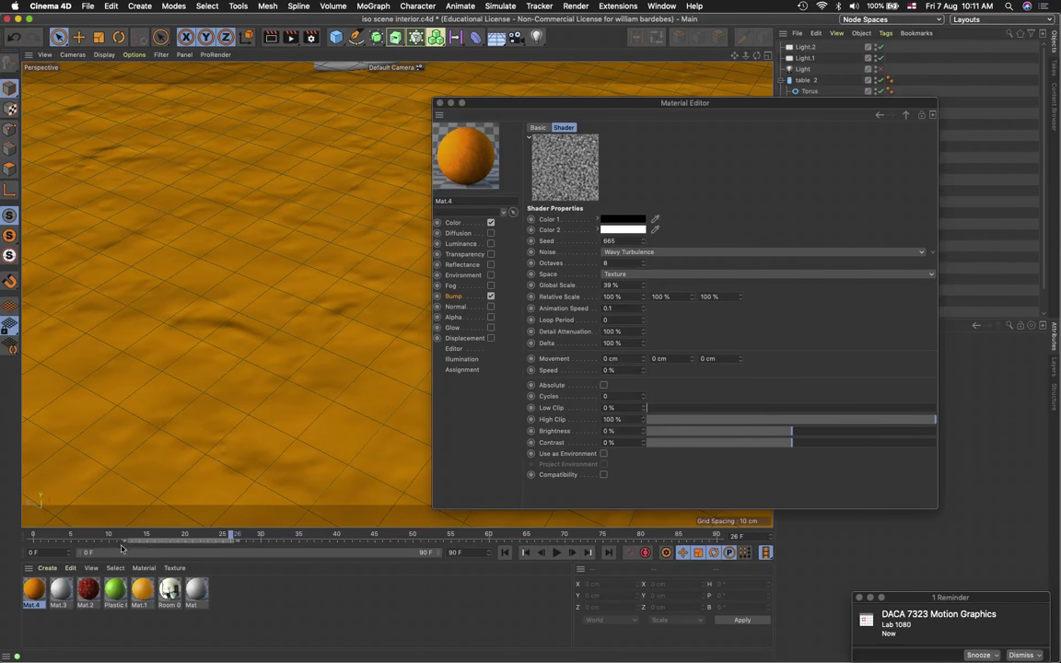
left_click_drag(231, 536, 33, 536)
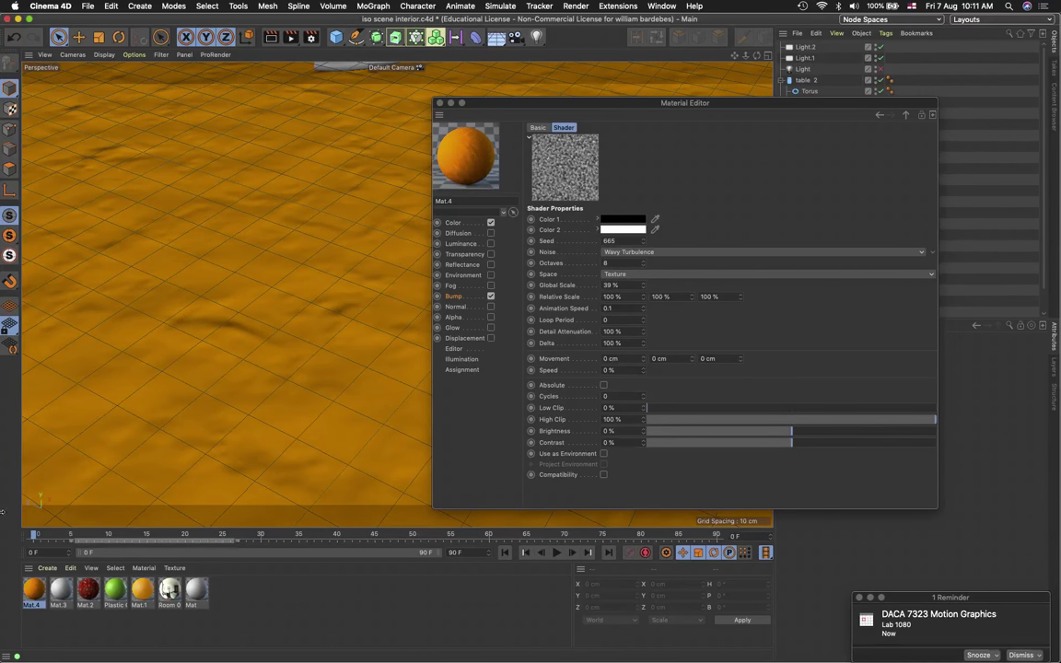
Set the noise's High Clip to 40% and Low Clip to 37%, checking the bump with viewport renders
left_click(272, 37)
left_click_drag(948, 421, 762, 425)
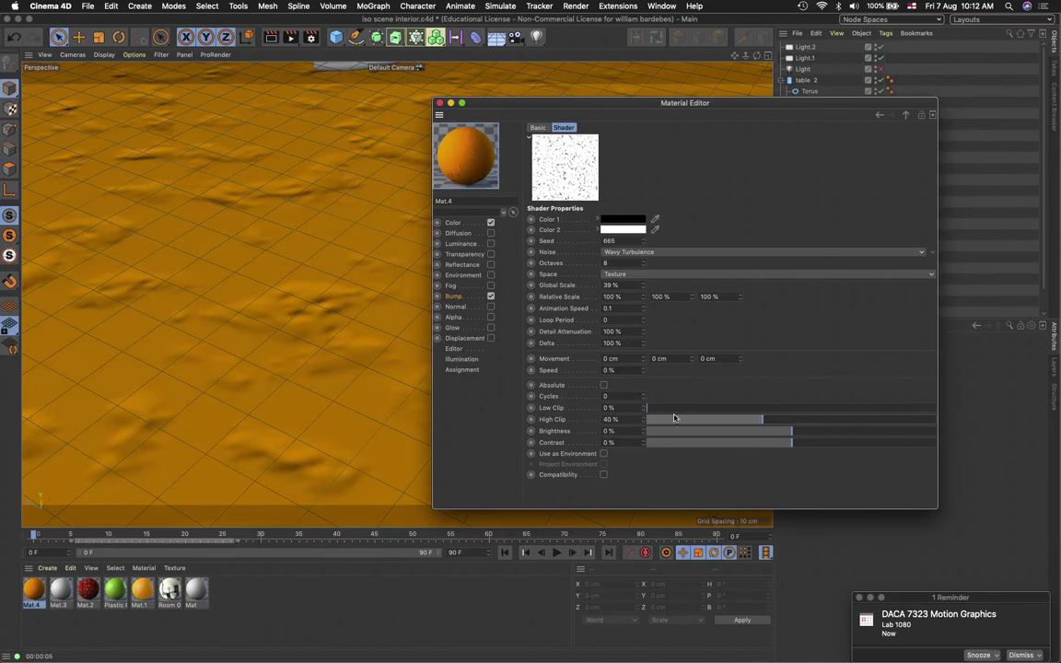
left_click_drag(648, 408, 755, 417)
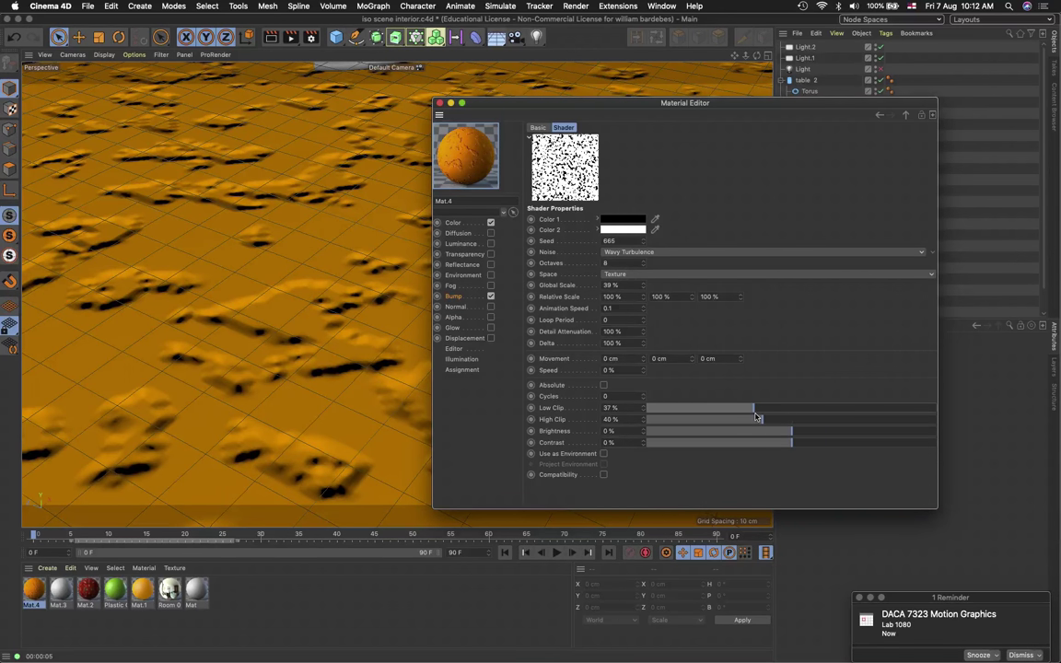
left_click(273, 40)
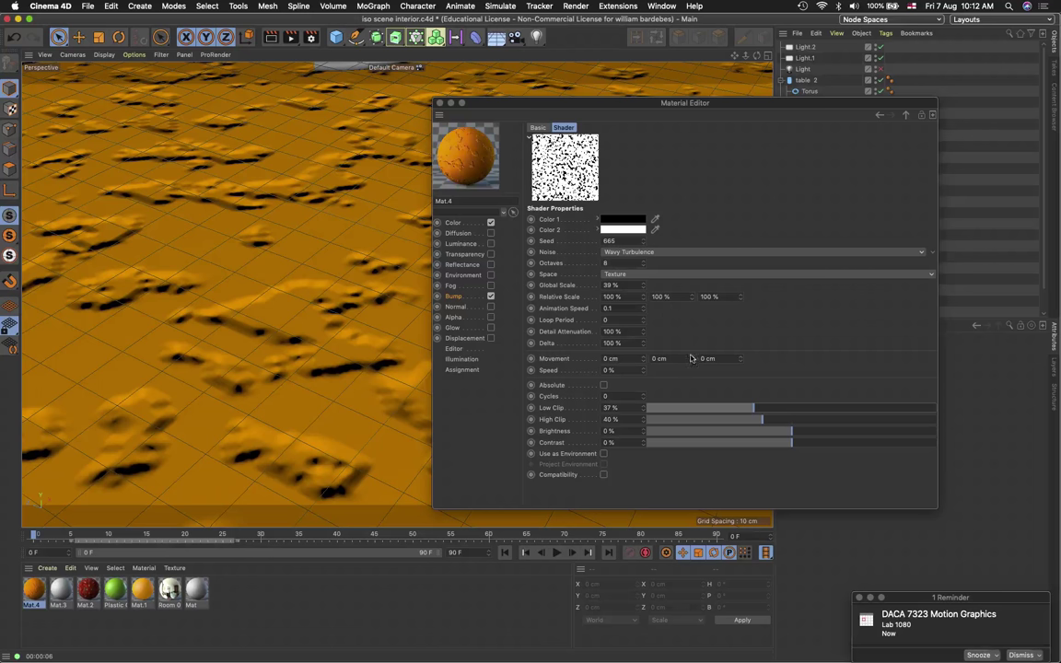
Try the Electric noise type with Low Clip at 12% and High Clip at 85%
left_click(630, 251)
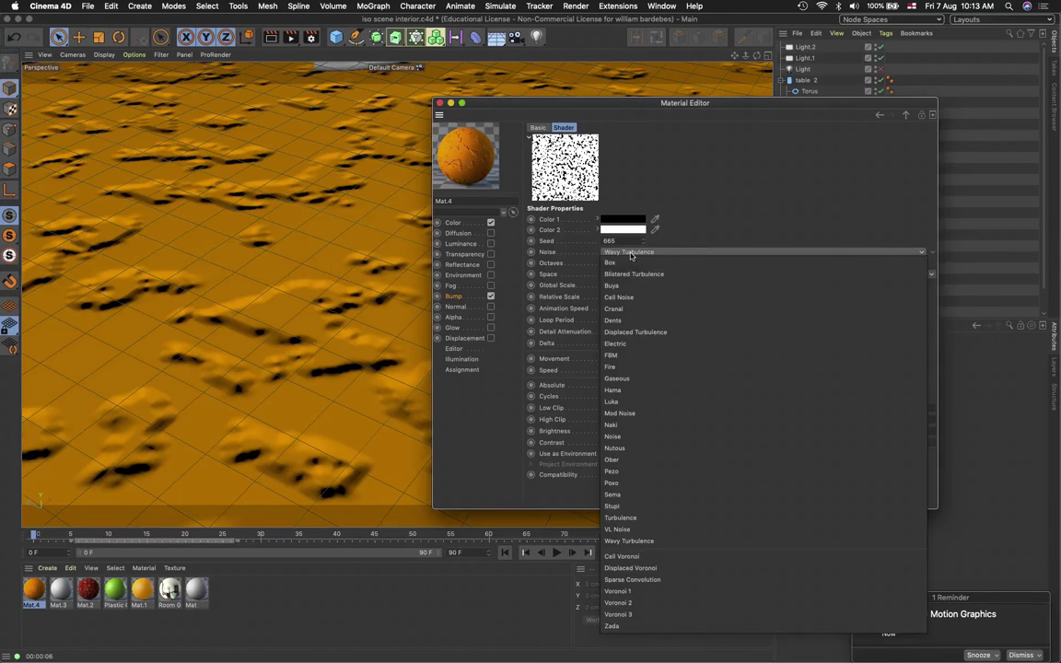
left_click(632, 343)
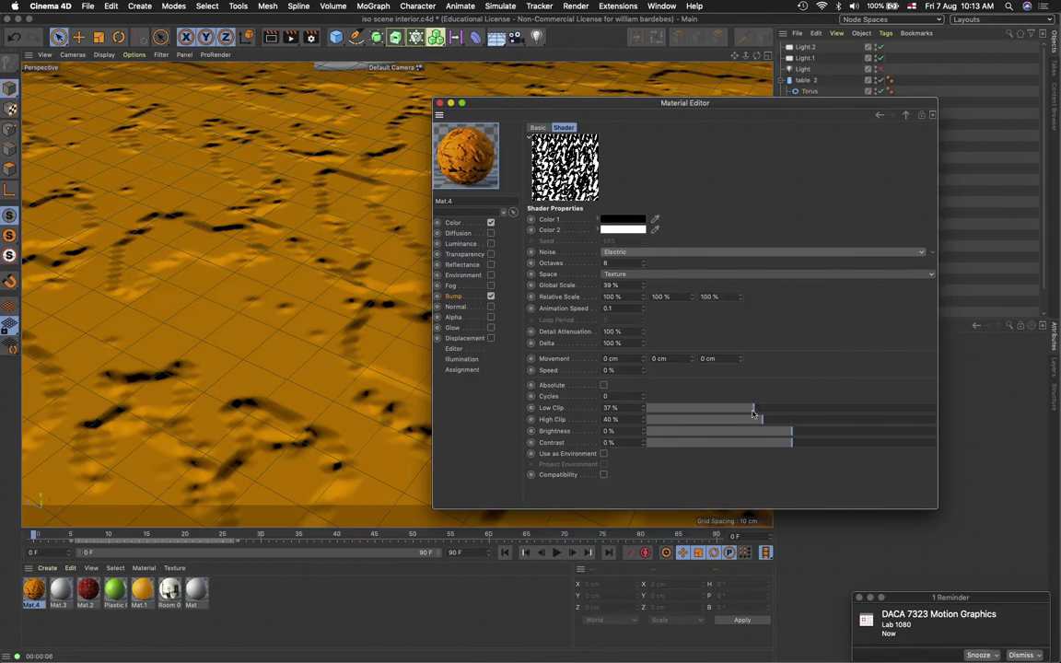
left_click(682, 411)
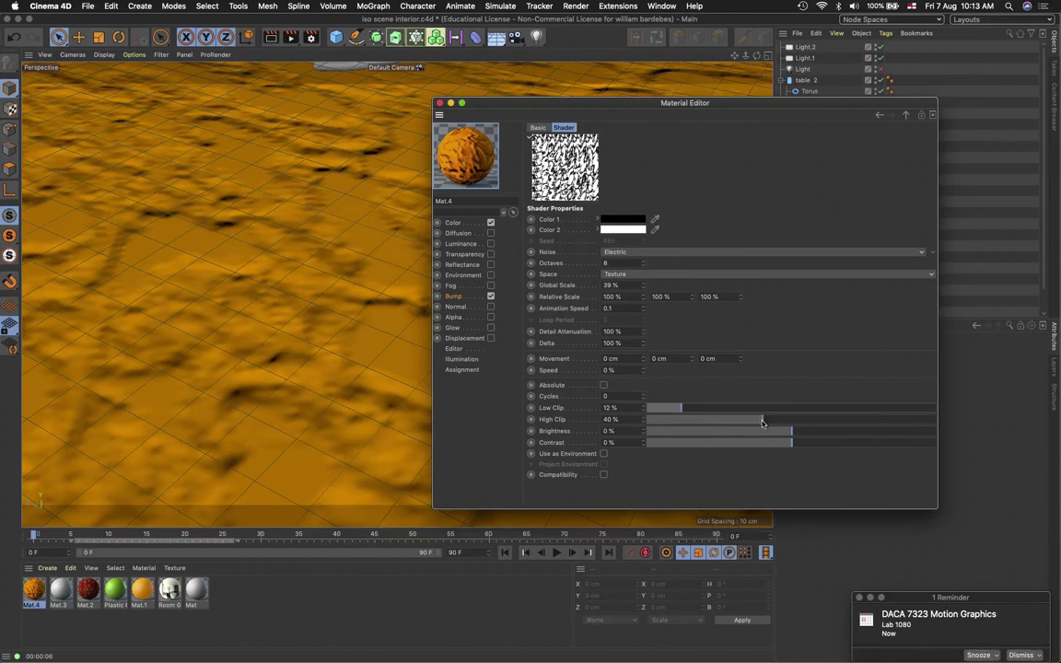
left_click_drag(686, 420, 894, 420)
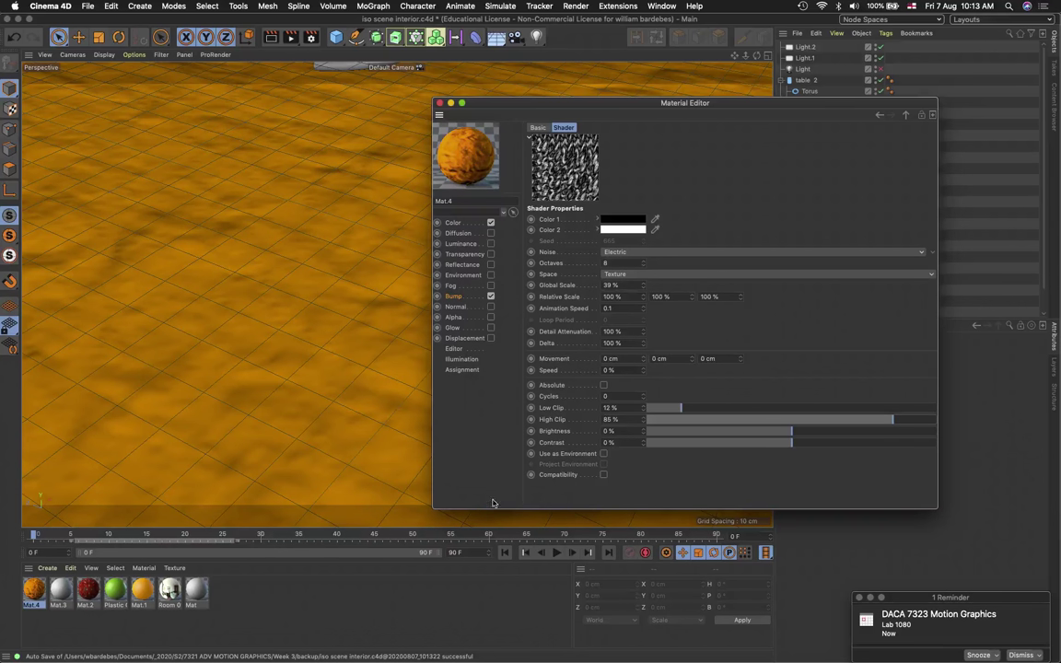
Reset Low Clip to its default and restore all of the Bump noise's settings to their defaults
right_click(550, 409)
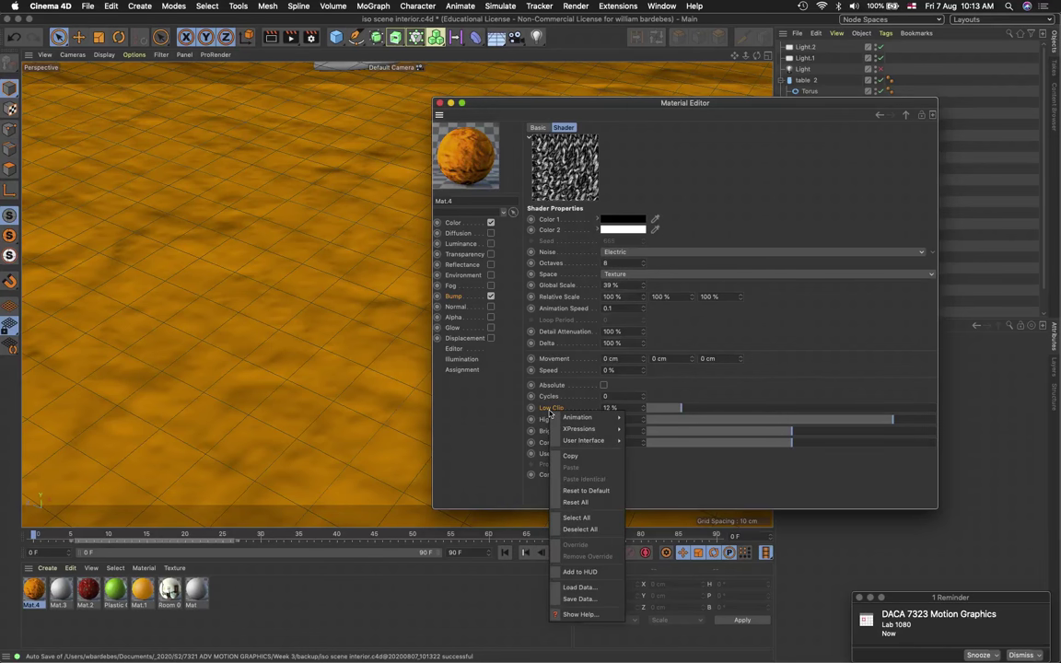
left_click(586, 490)
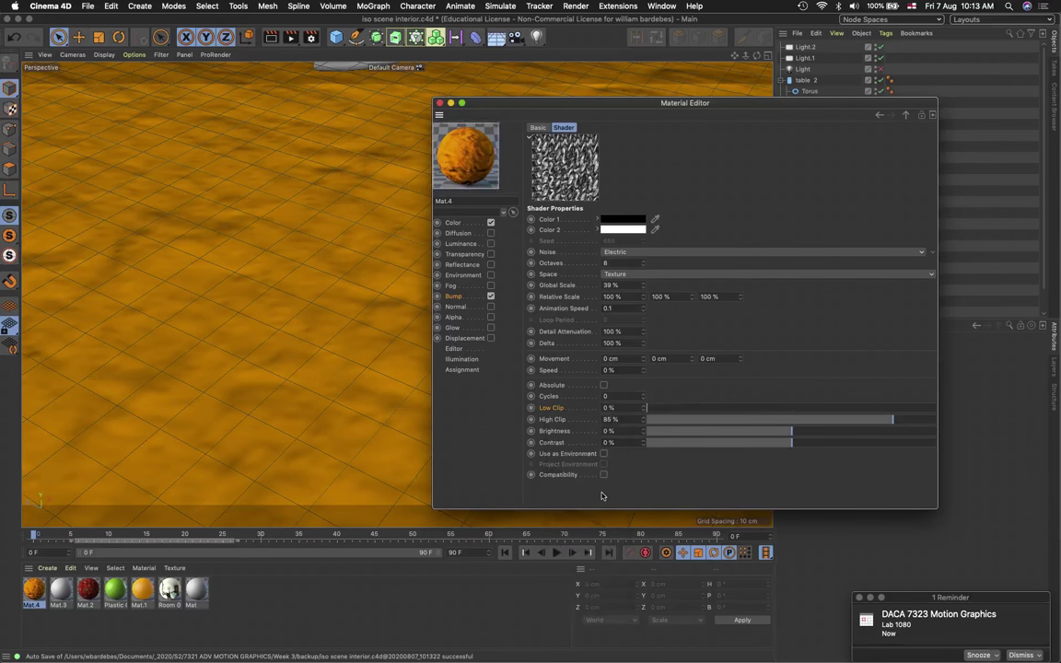
right_click(551, 420)
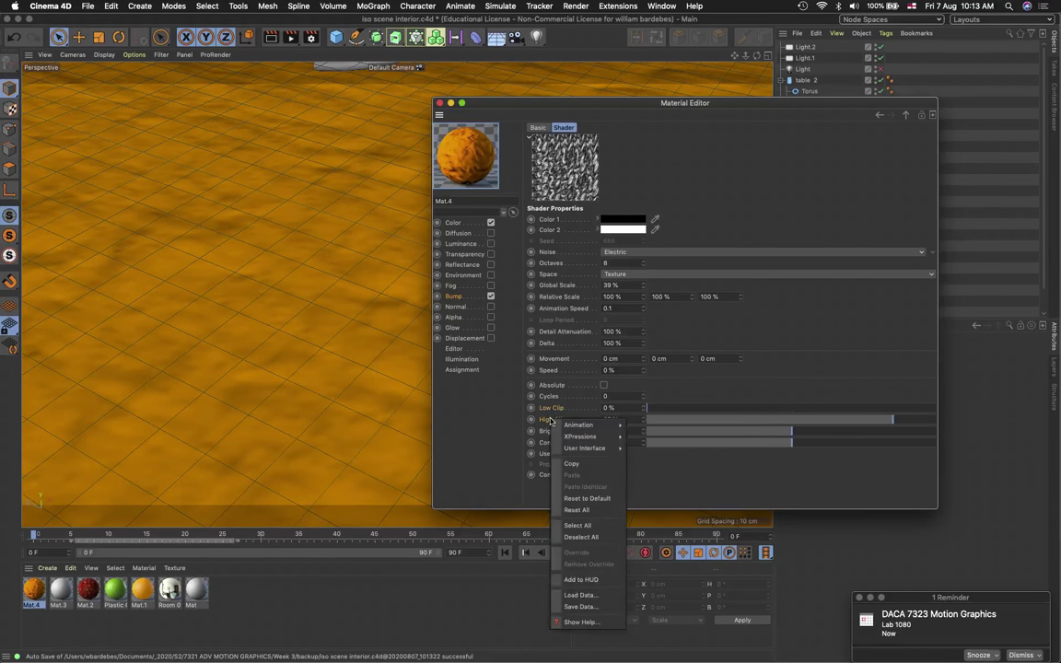
left_click(604, 517)
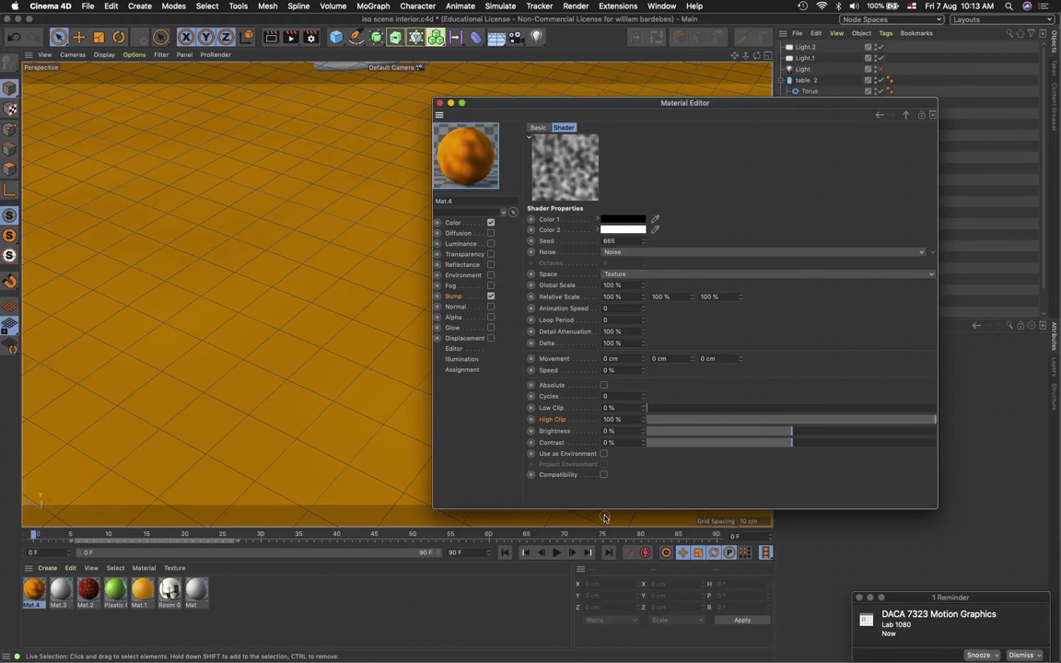
Set the Bump shader's noise type to Gaseous and disable Mat.4's Bump channel
left_click(624, 254)
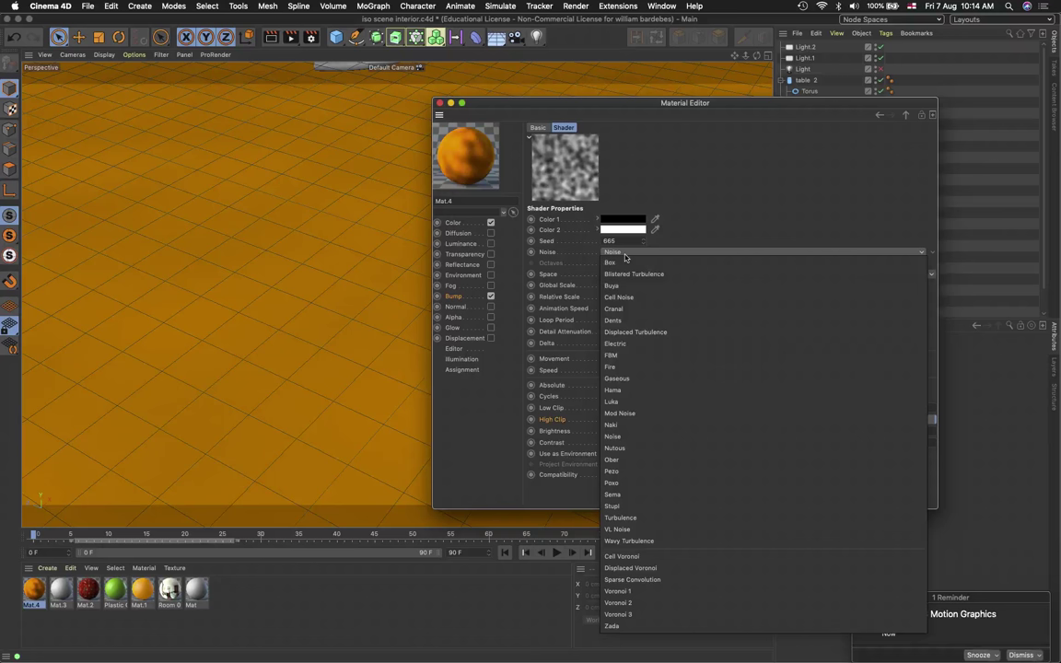
left_click(643, 380)
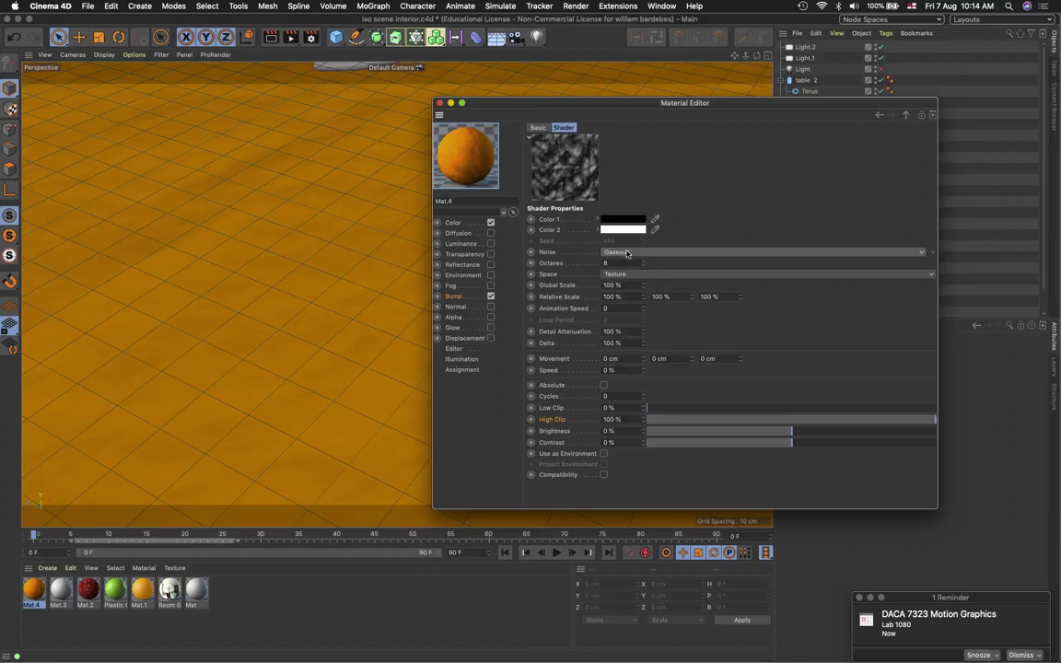
left_click(491, 296)
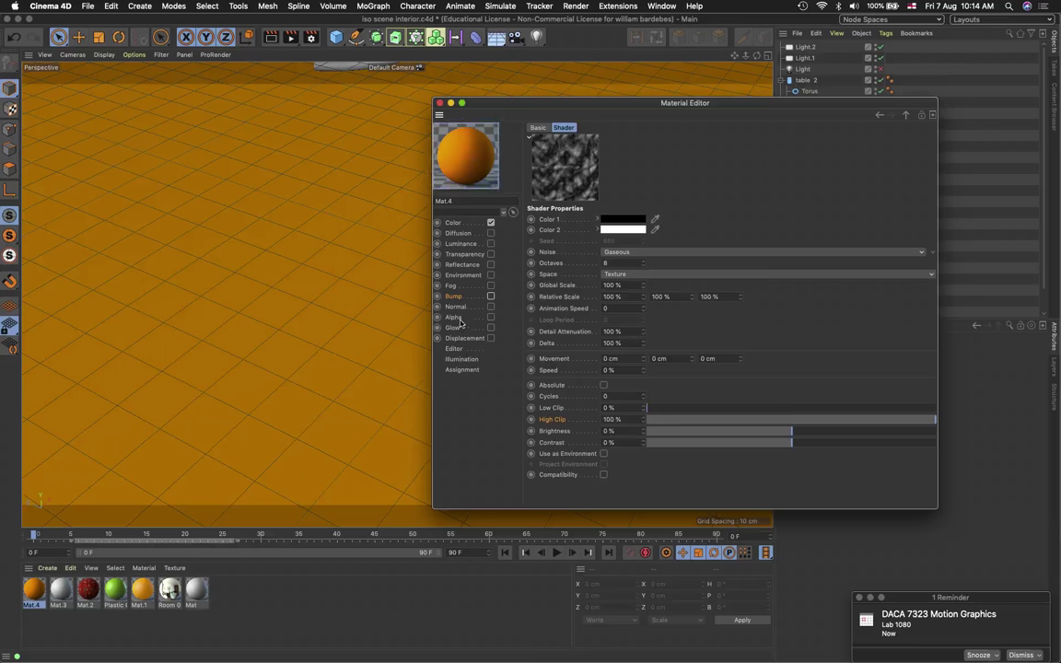
right_click(477, 178)
left_click(504, 180)
Enable Mat.4's Alpha channel with a Noise shader as its texture and open the shader's settings
left_click(453, 317)
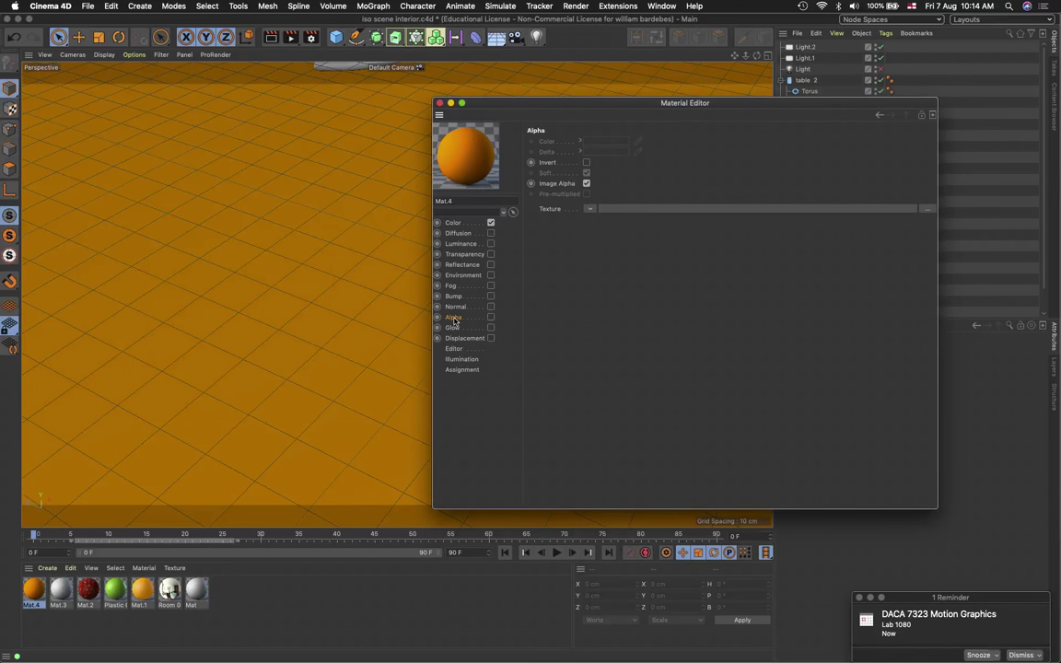
left_click(589, 210)
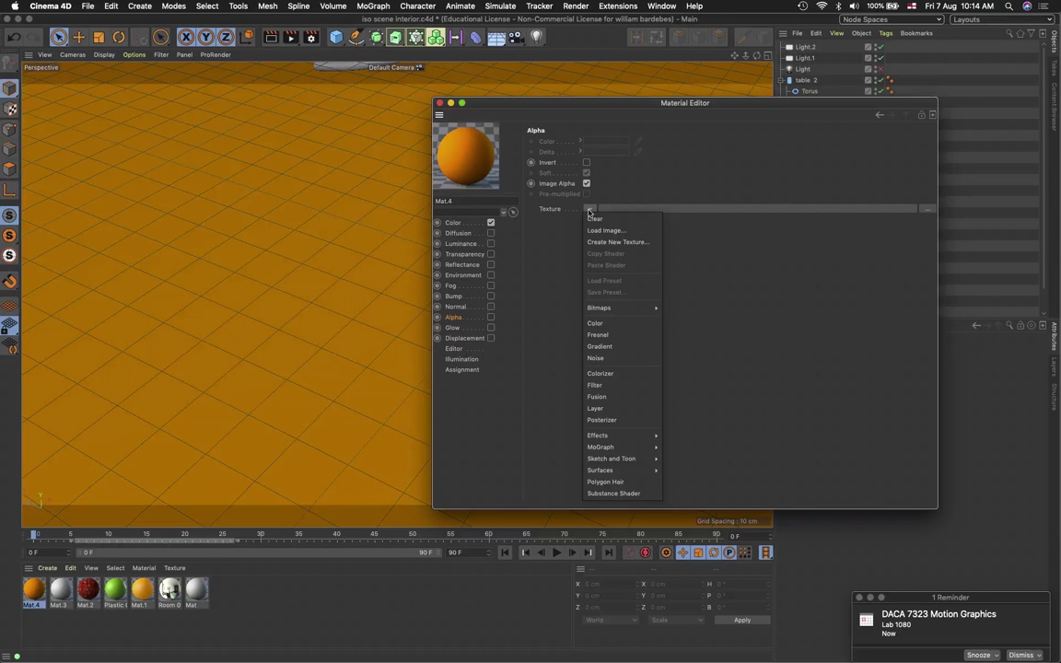
left_click(600, 358)
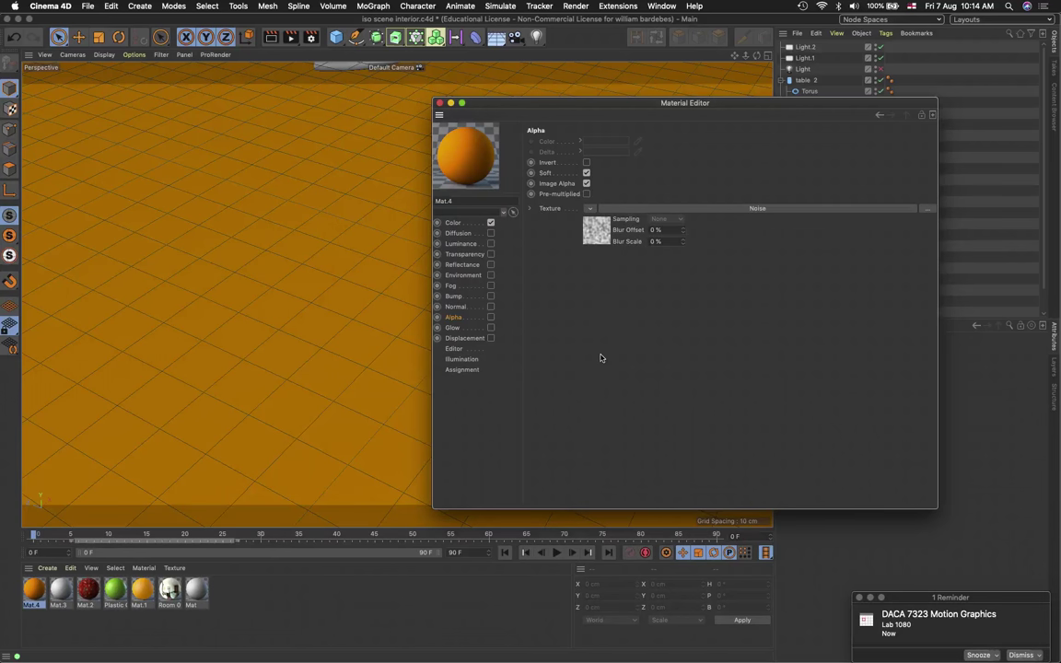
left_click(600, 235)
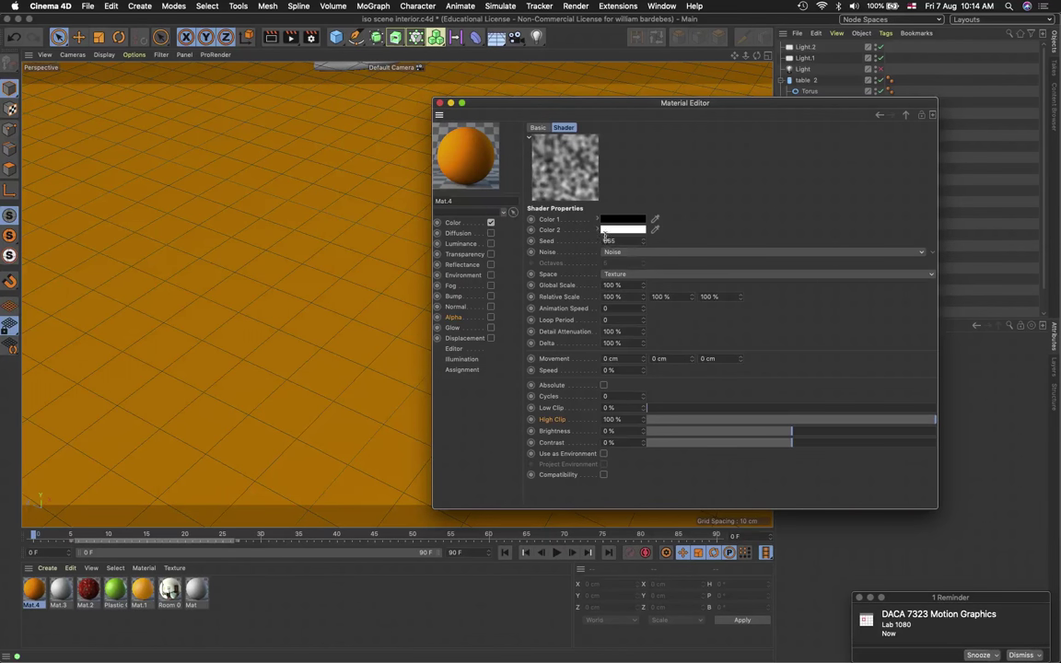
left_click(490, 318)
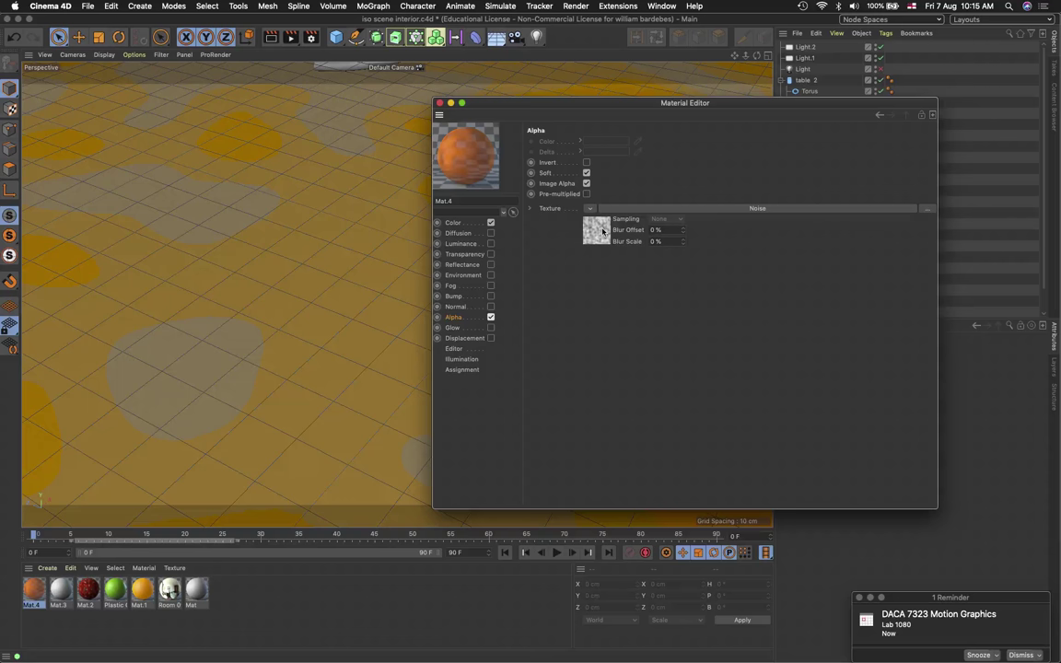
left_click(597, 226)
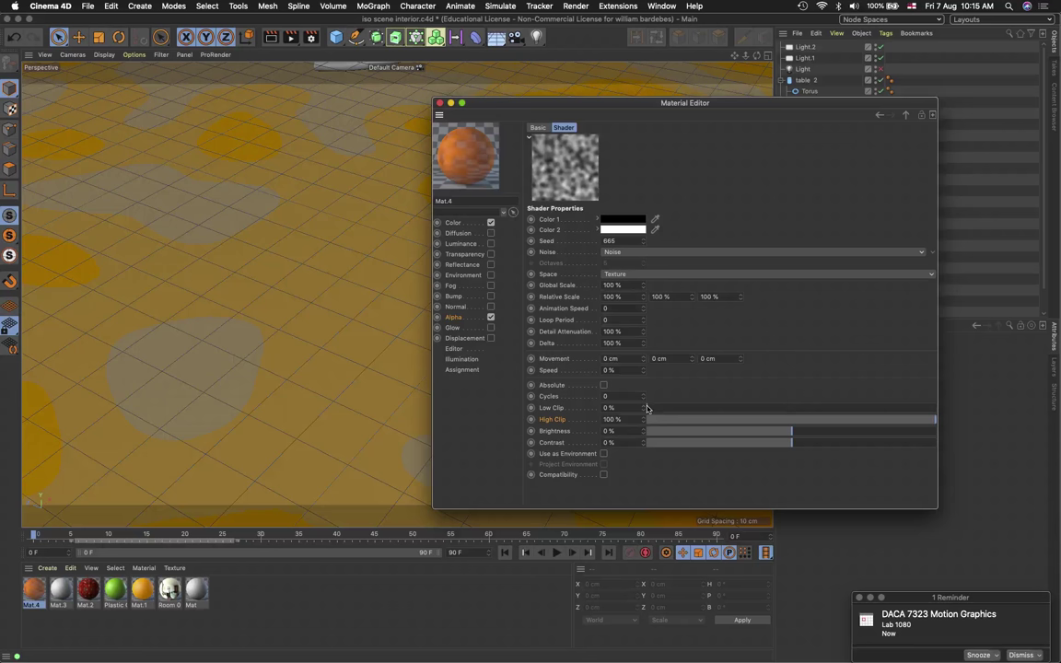
Set the Alpha noise's Low Clip to 37% and High Clip to 57%, and render the active view
left_click(734, 408)
left_click_drag(734, 408, 819, 408)
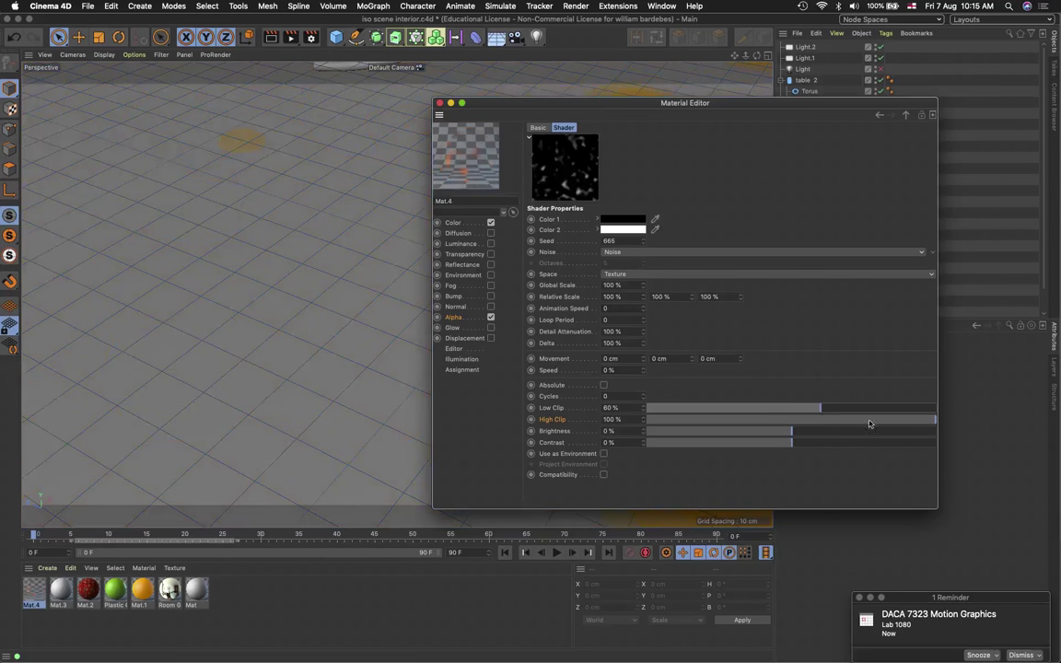
left_click_drag(936, 423, 702, 409)
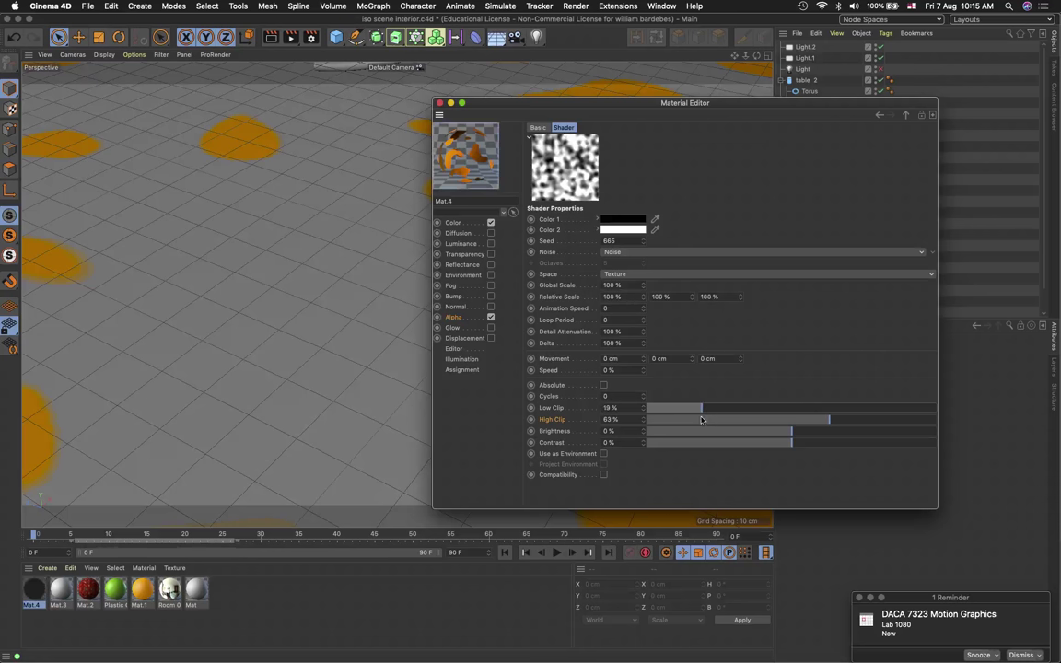
mouse_move(828, 425)
left_mouse_down()
mouse_move(707, 421)
mouse_move(811, 421)
left_mouse_up()
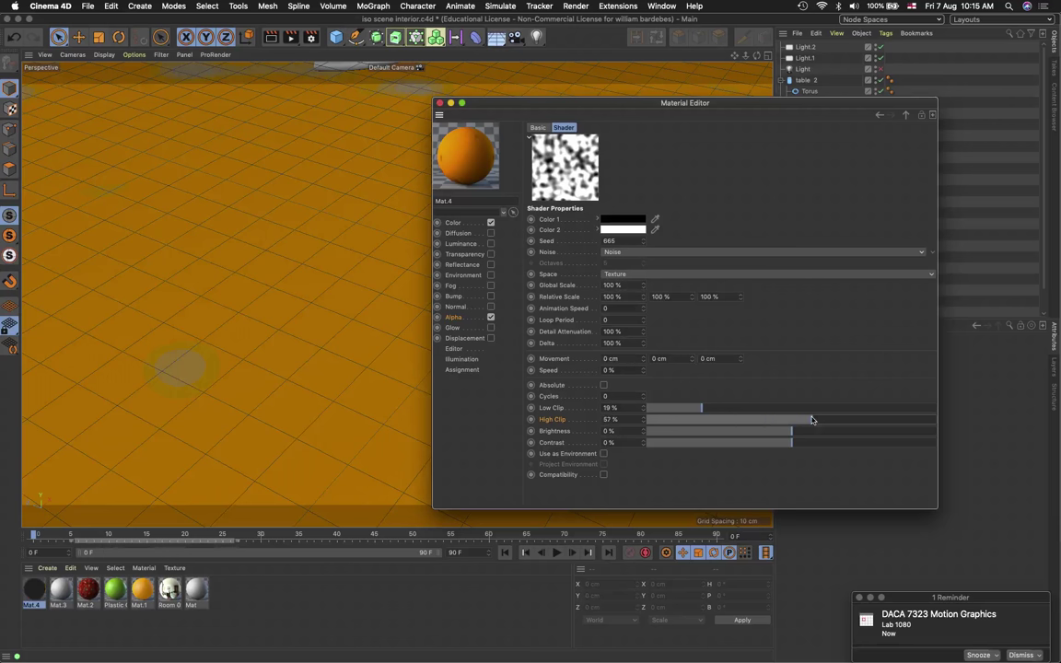
left_click_drag(704, 411, 755, 412)
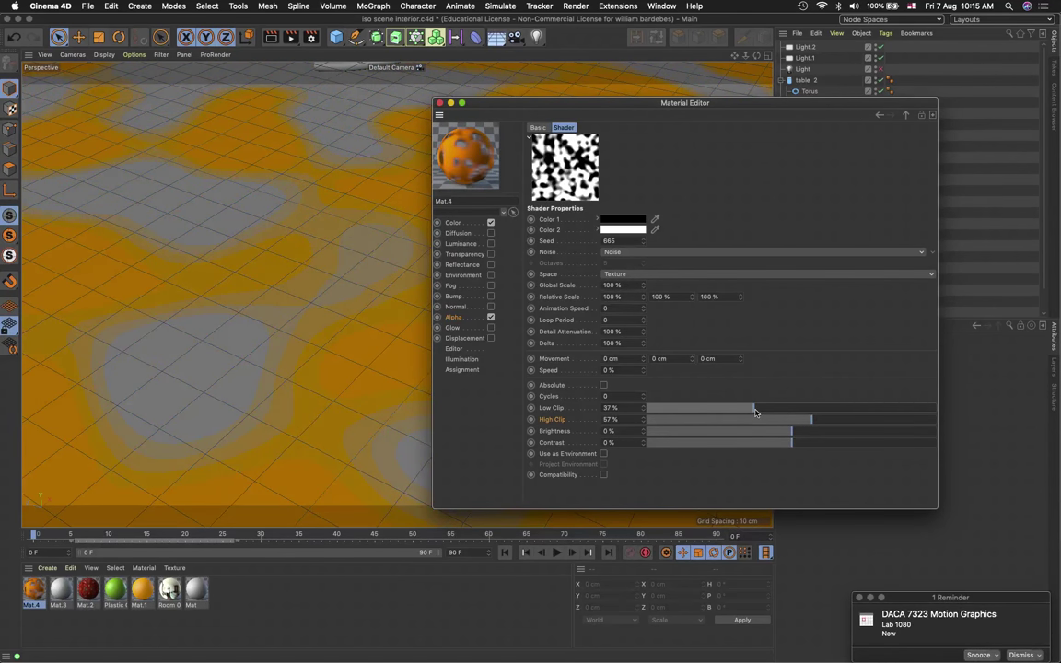
left_click(272, 38)
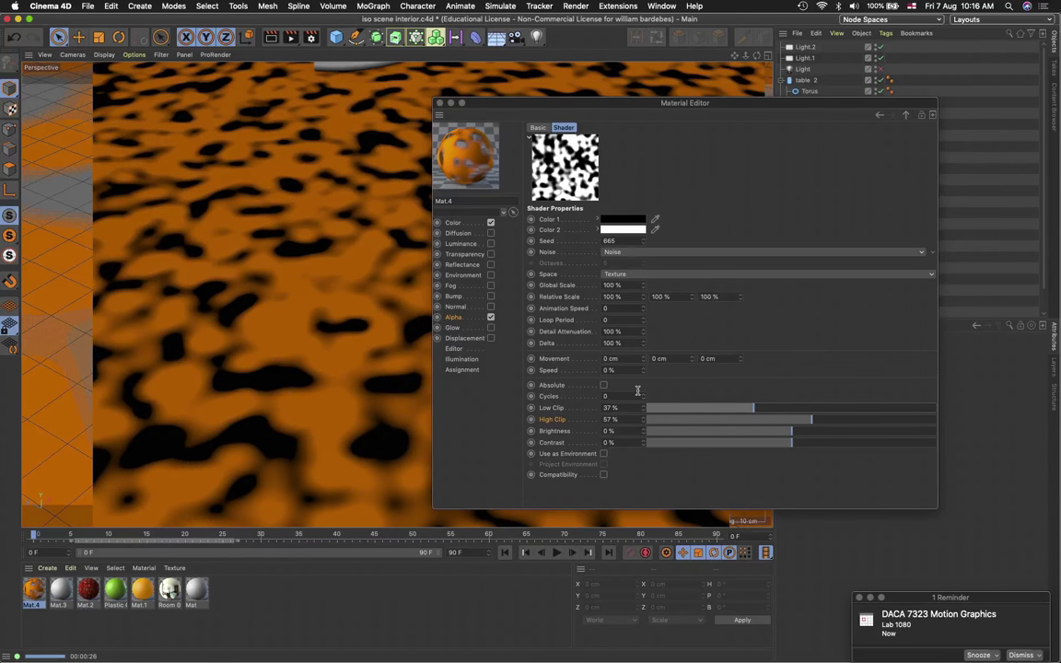
Switch to Chrome, search Google for "c4d alpha not working in render", skim the results and return to Cinema 4D
key("super+Tab")
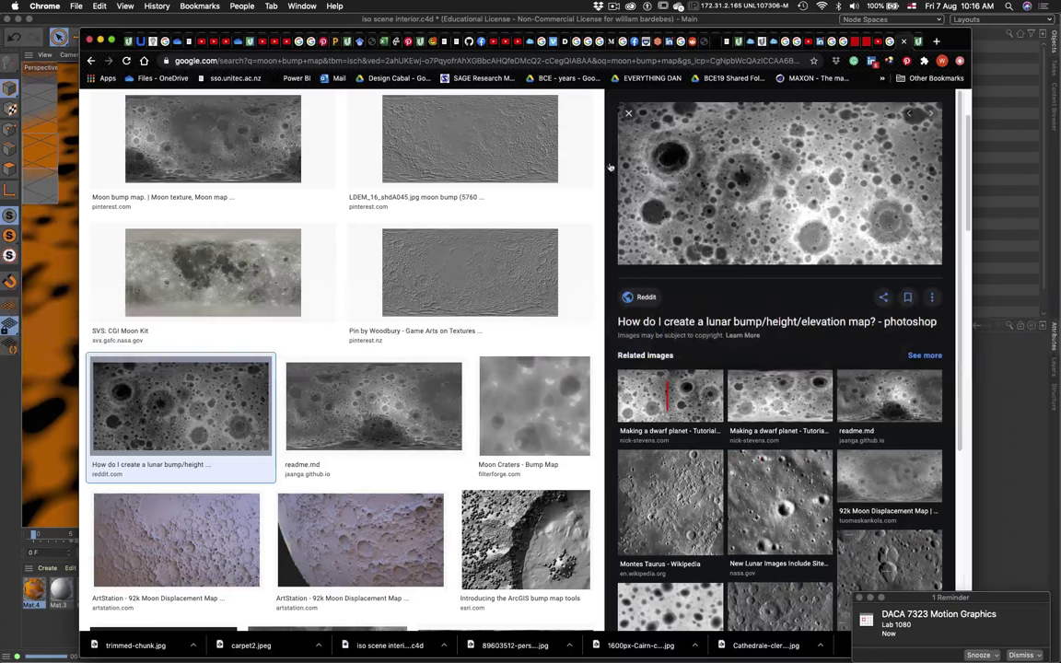
left_click(480, 61)
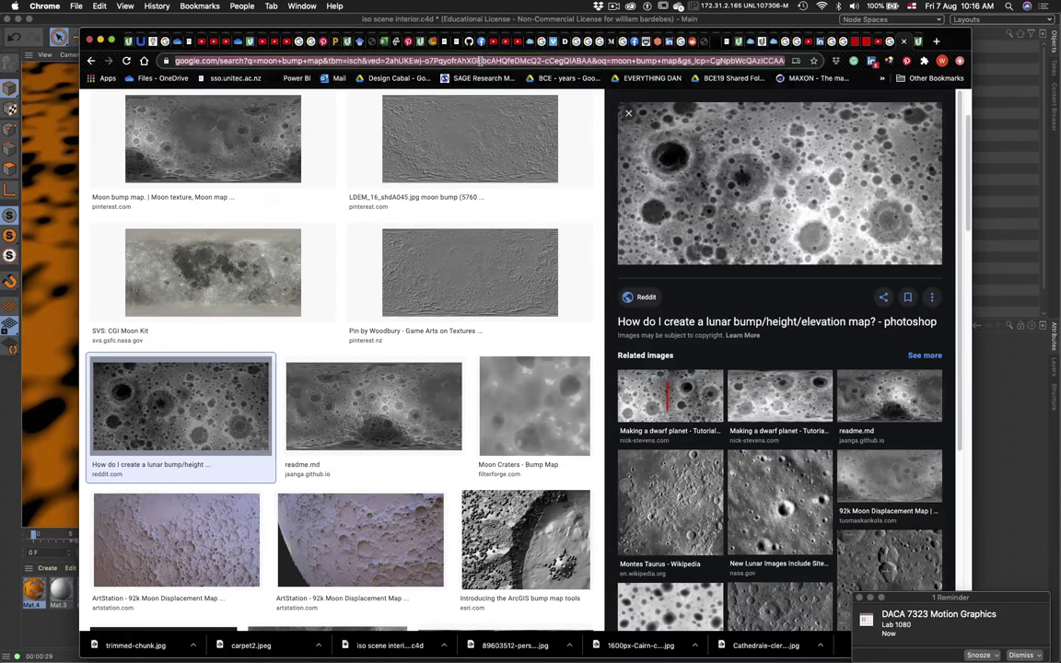
type("c4d")
type("a")
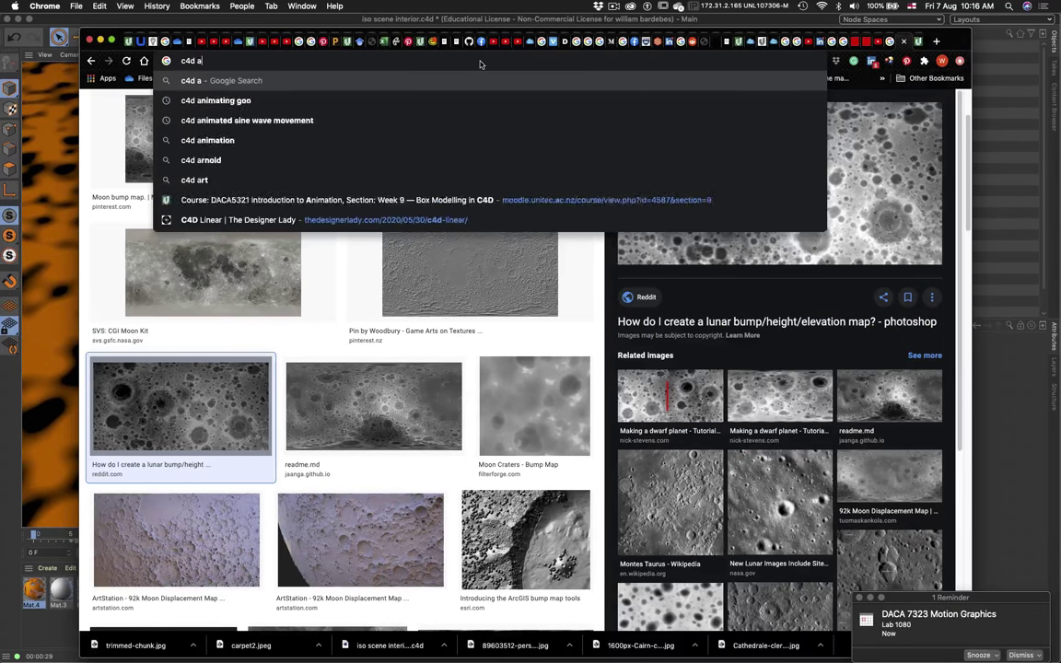
type("lpha not work")
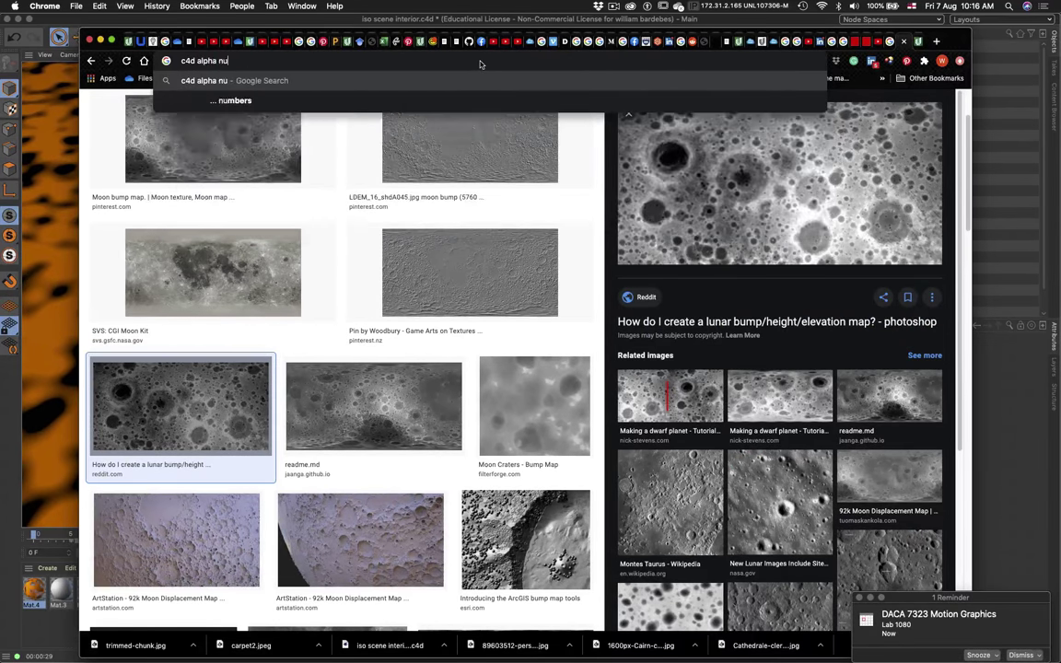
type("ing ")
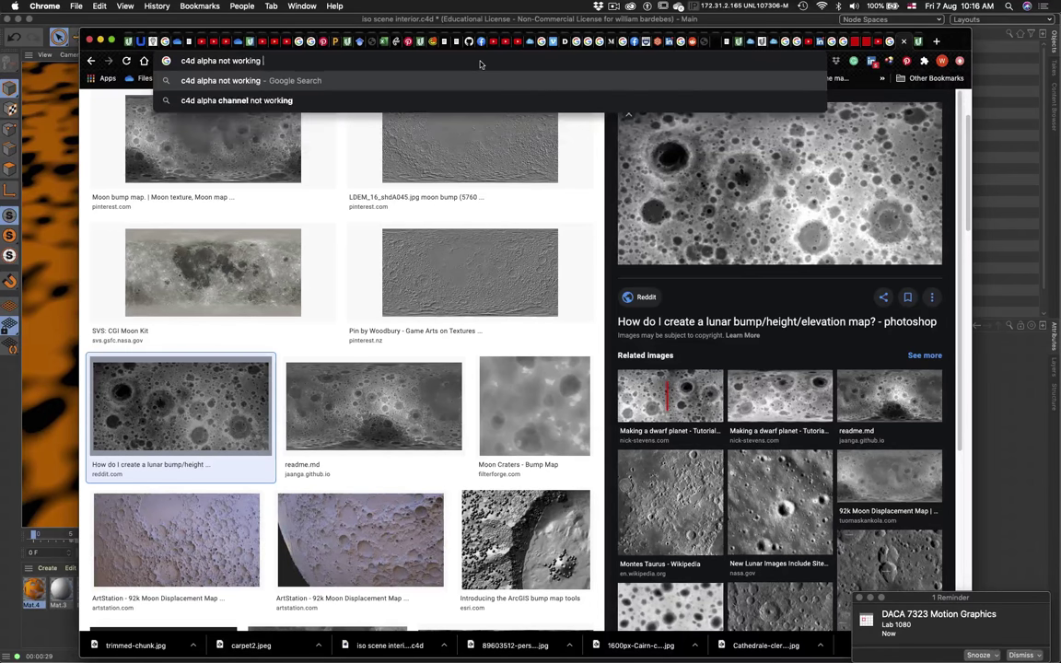
type("in render")
key("Return")
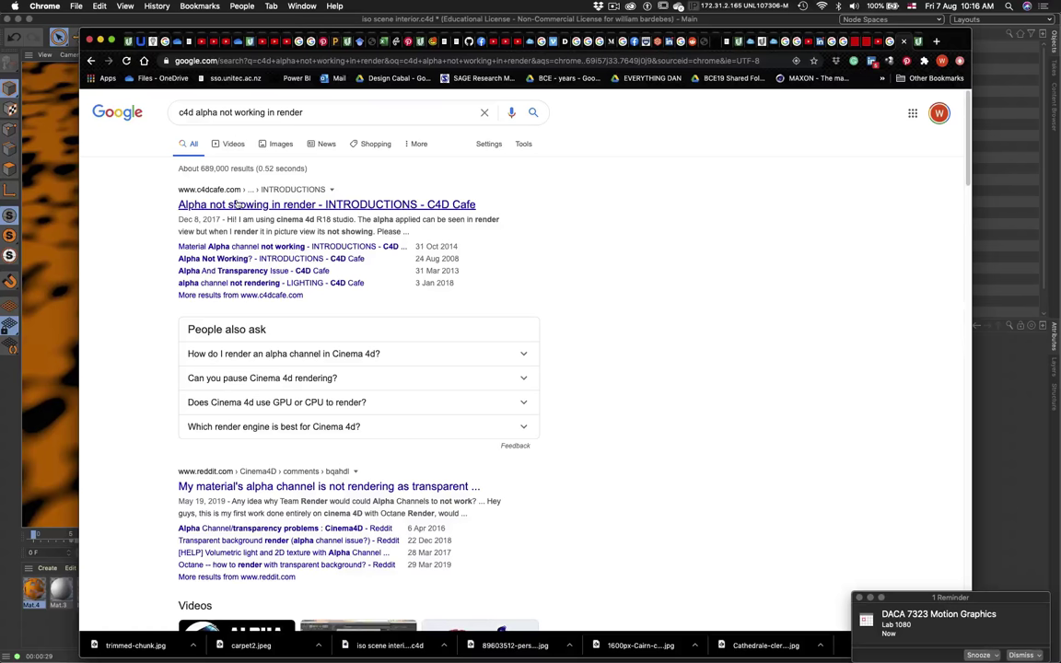
scroll(282, 292, "down", 3)
scroll(282, 293, "up", 3)
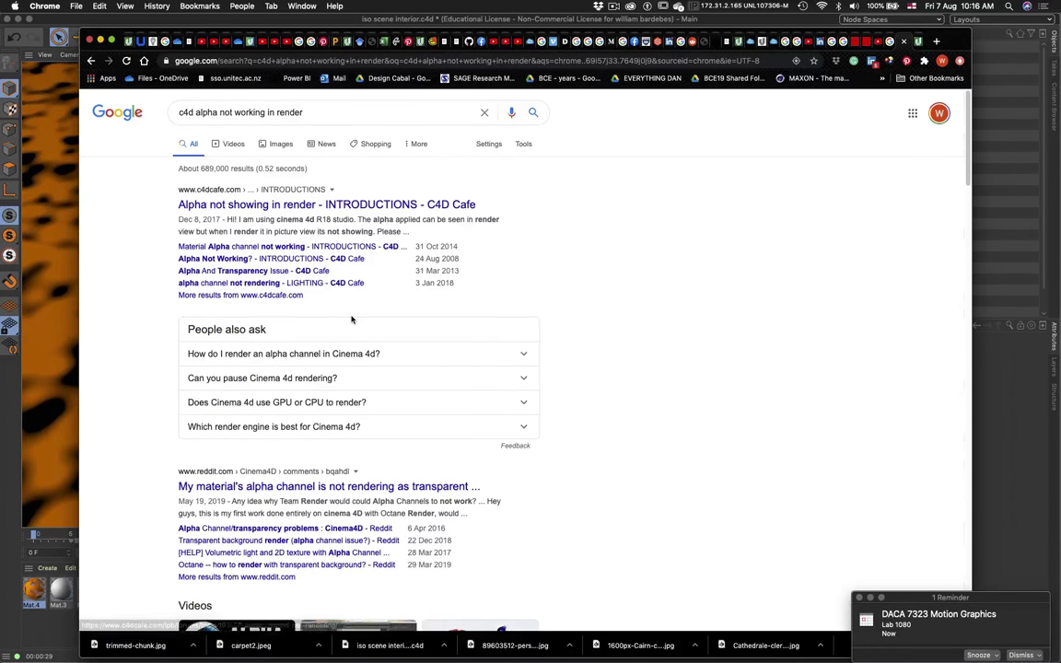
key("super+Tab")
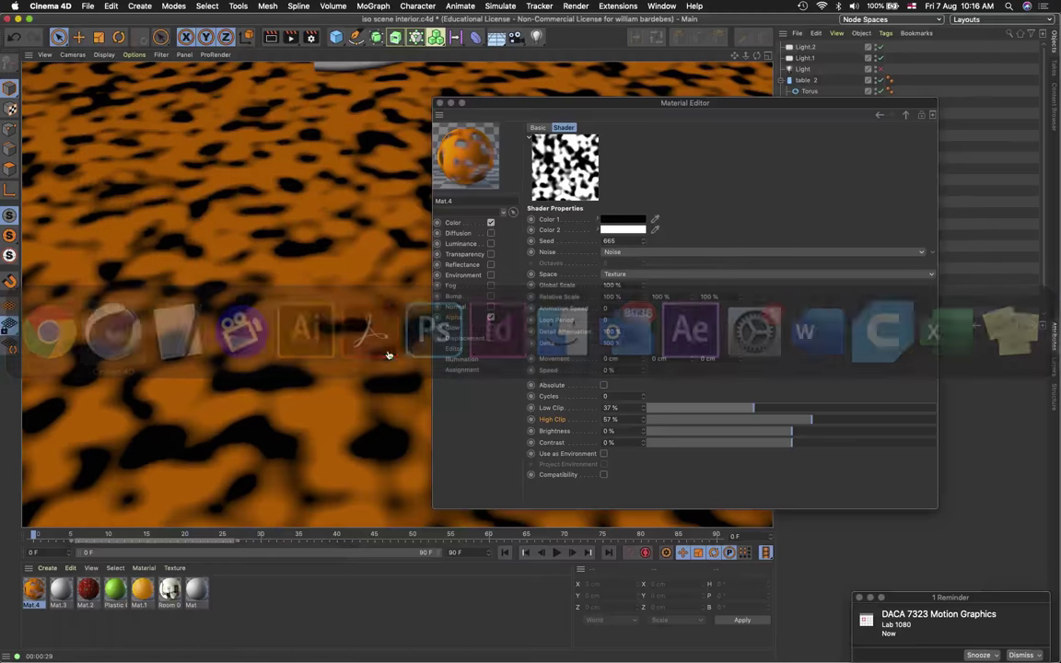
Enable Mat.4's Displacement channel and switch its Alpha channel on and off to compare, leaving Alpha disabled
left_click(491, 318)
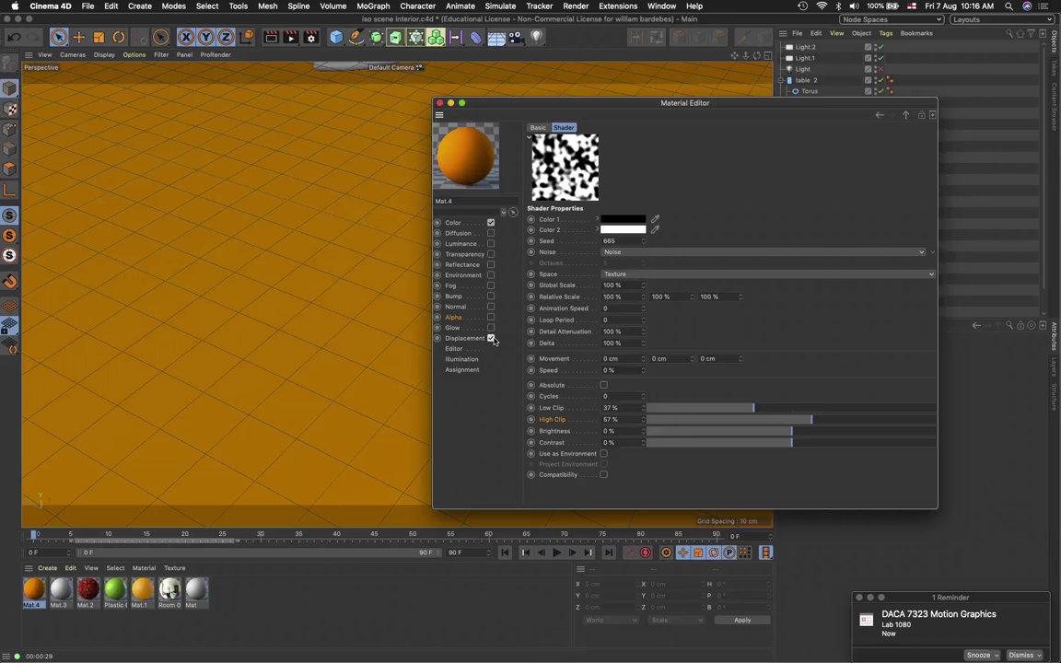
left_click(490, 338)
left_click(453, 316)
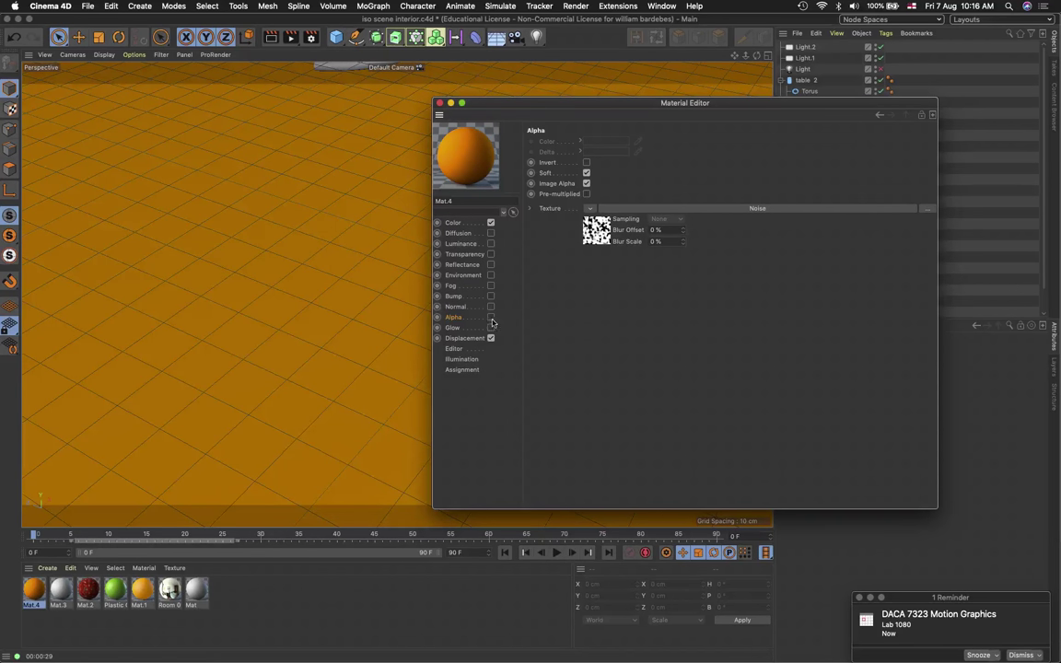
left_click(490, 316)
left_click(491, 317)
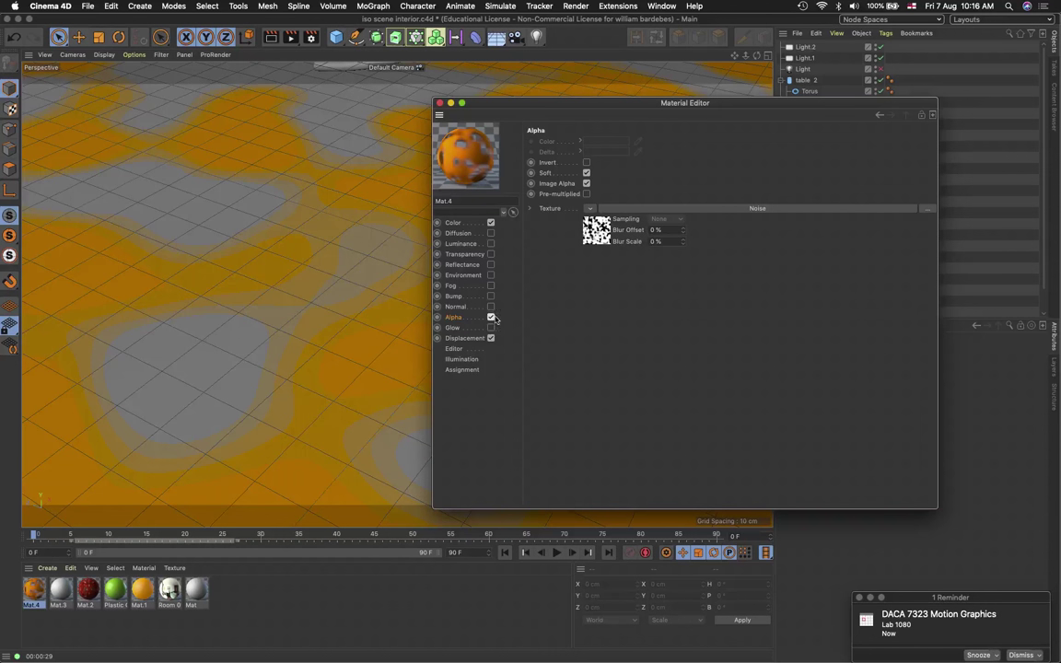
Enable Mat.4's Bump channel and hide the viewport grid to inspect the carpet's bump from low and close angles
left_click(490, 296)
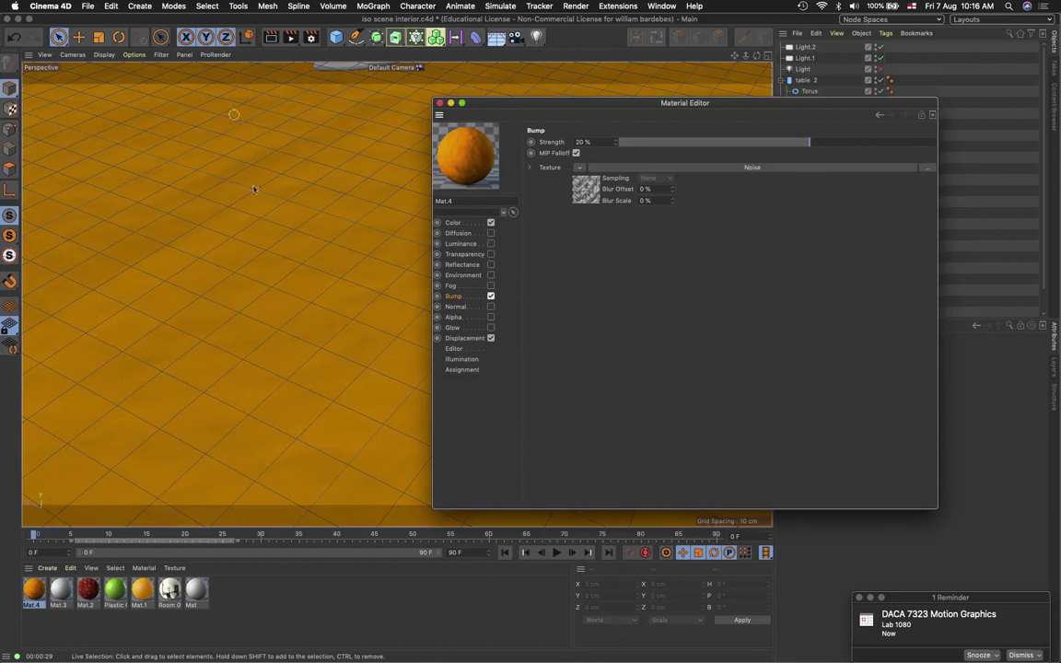
left_click_drag(339, 391, 304, 308, "alt")
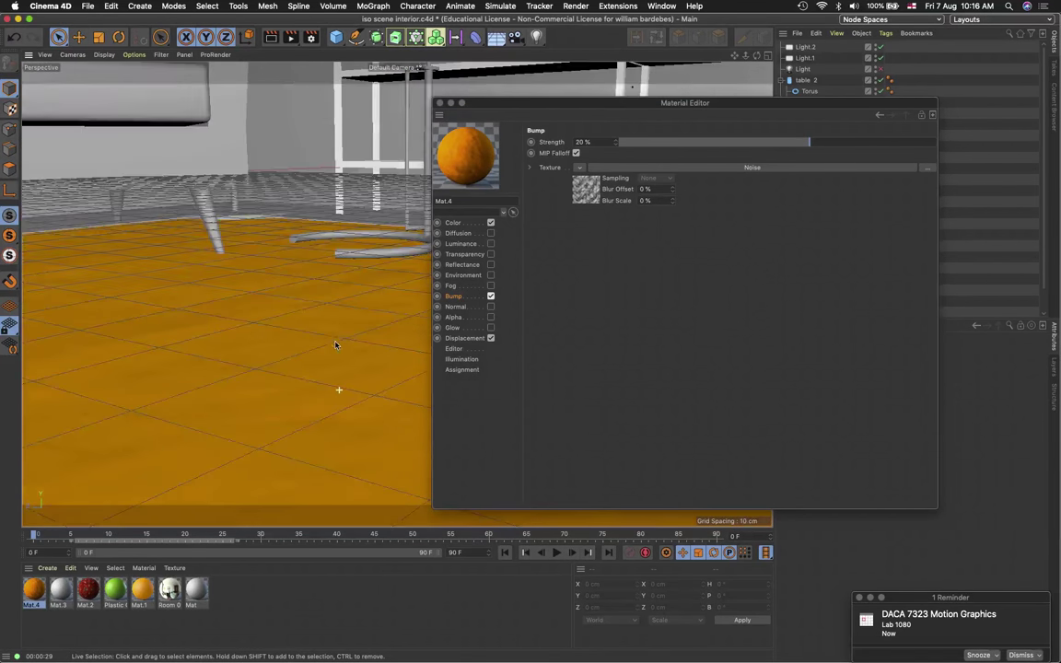
left_click(160, 55)
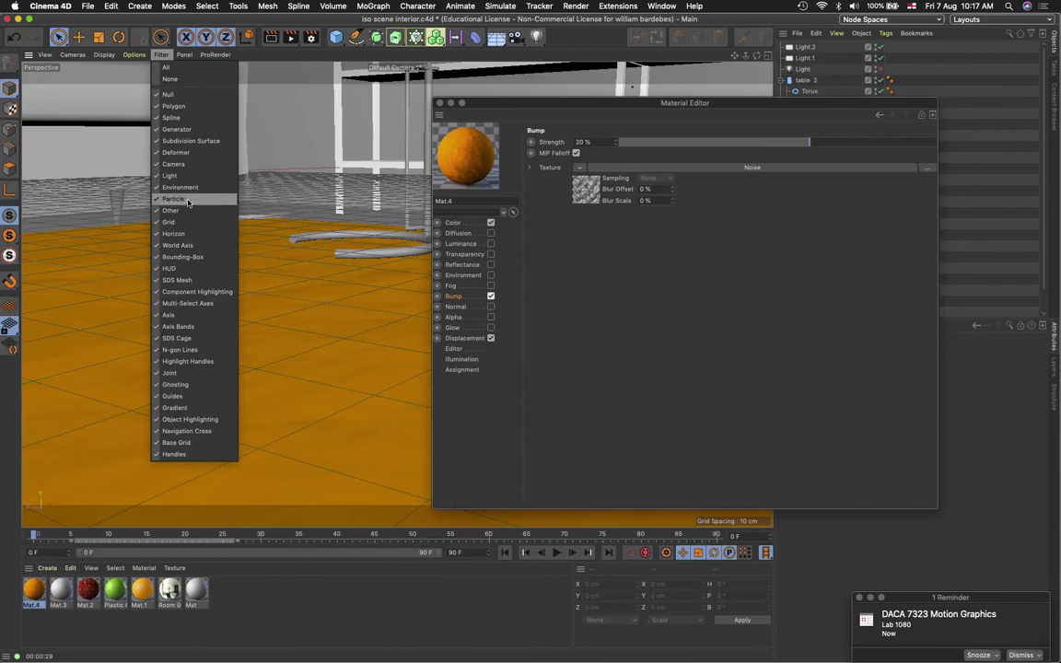
left_click(170, 222)
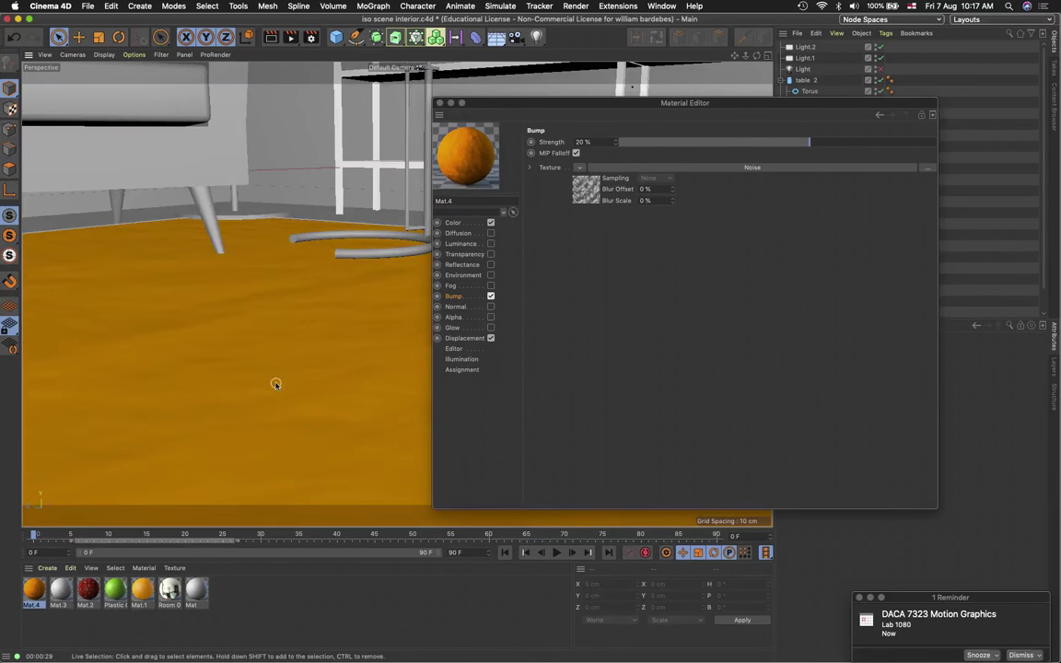
right_click_drag(275, 384, 280, 353, "alt")
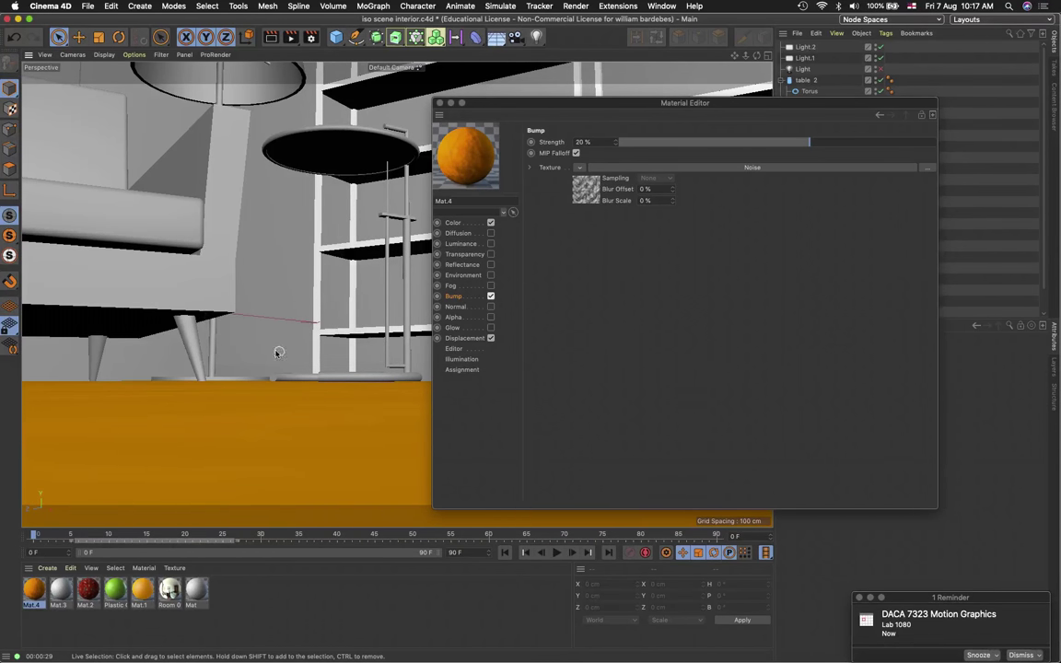
left_click_drag(282, 360, 289, 403, "alt")
mouse_move(289, 402)
right_mouse_down("alt")
mouse_move(291, 451)
mouse_move(286, 441)
right_mouse_up("alt")
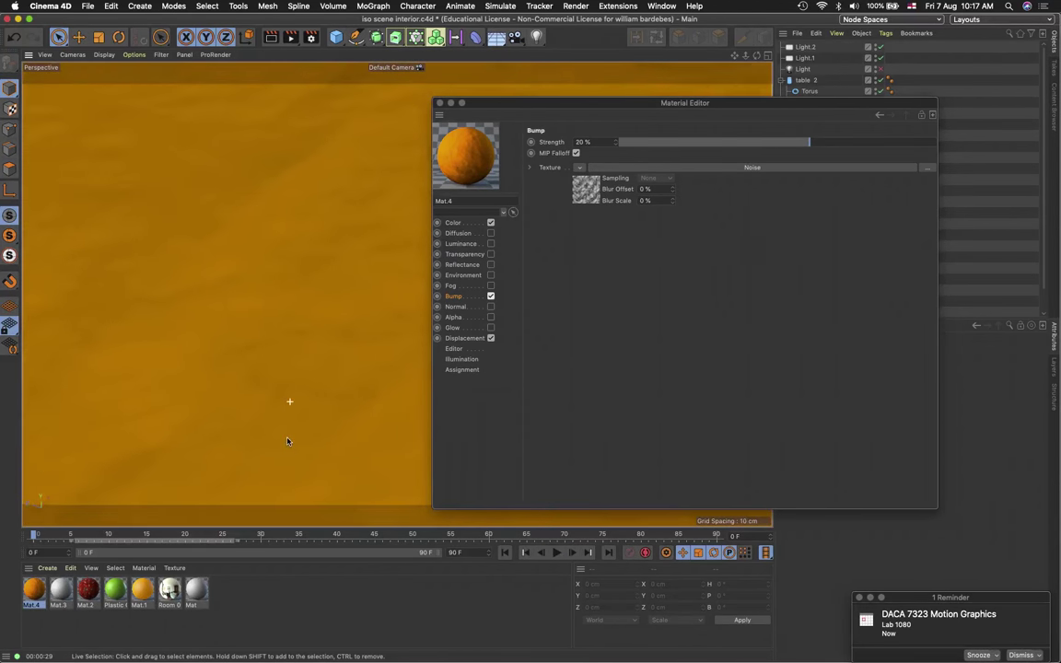
Disable Mat.4's Bump channel and add a Noise shader as the Displacement channel's texture
left_click(491, 295)
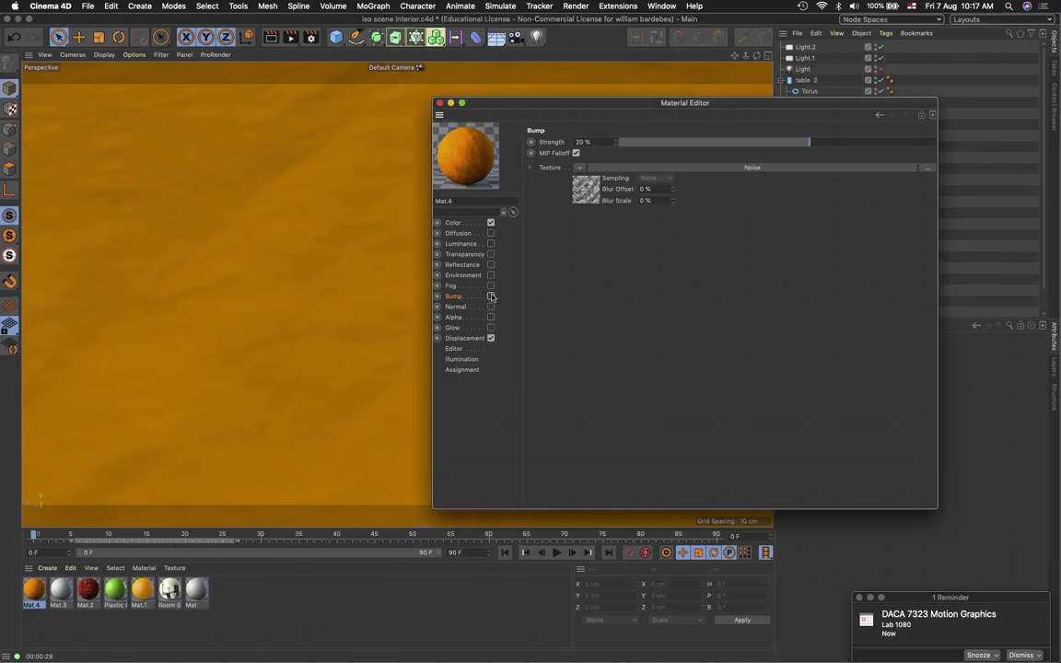
left_click(465, 338)
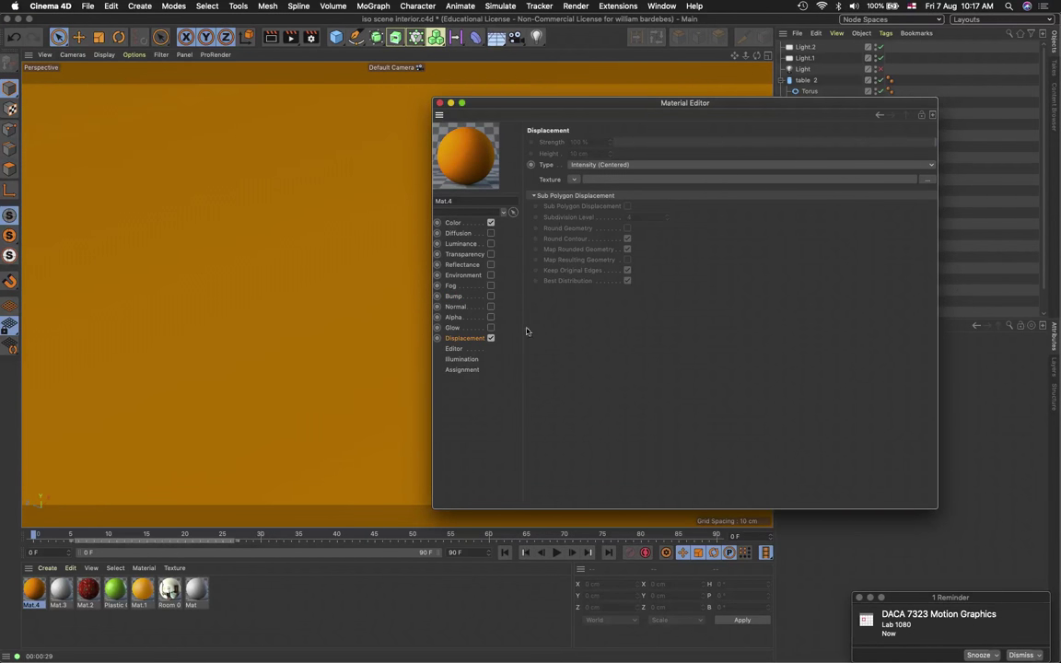
left_click(574, 181)
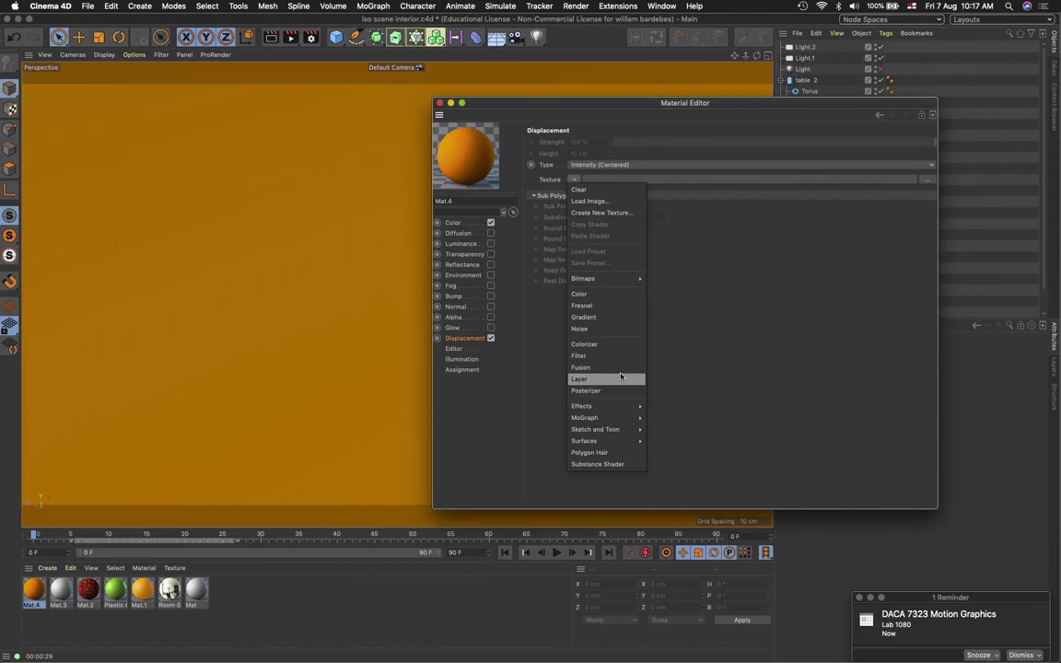
left_click(600, 330)
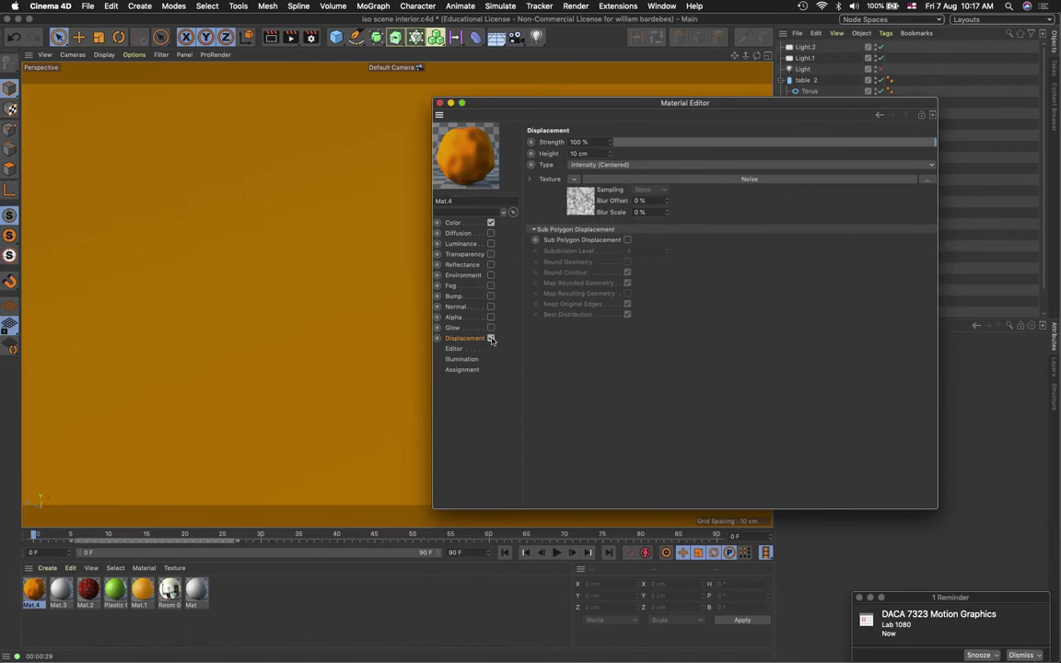
Enable Sub Polygon Displacement with Subdivision Level 6 and set the displacement Height to 88 cm
left_click(627, 240)
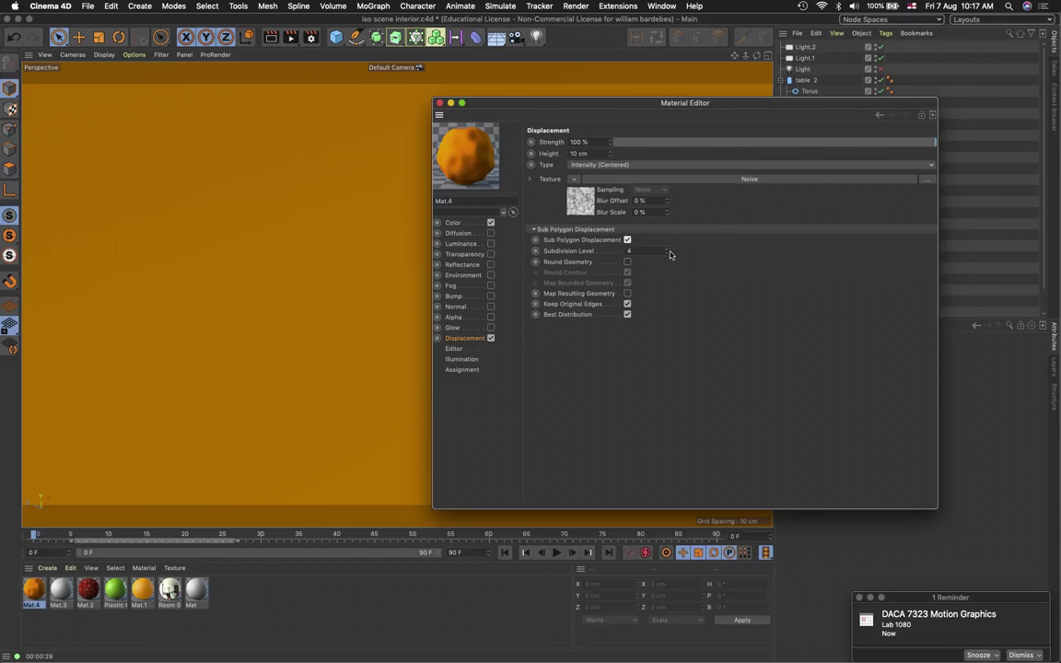
scroll(669, 252, "up", 6)
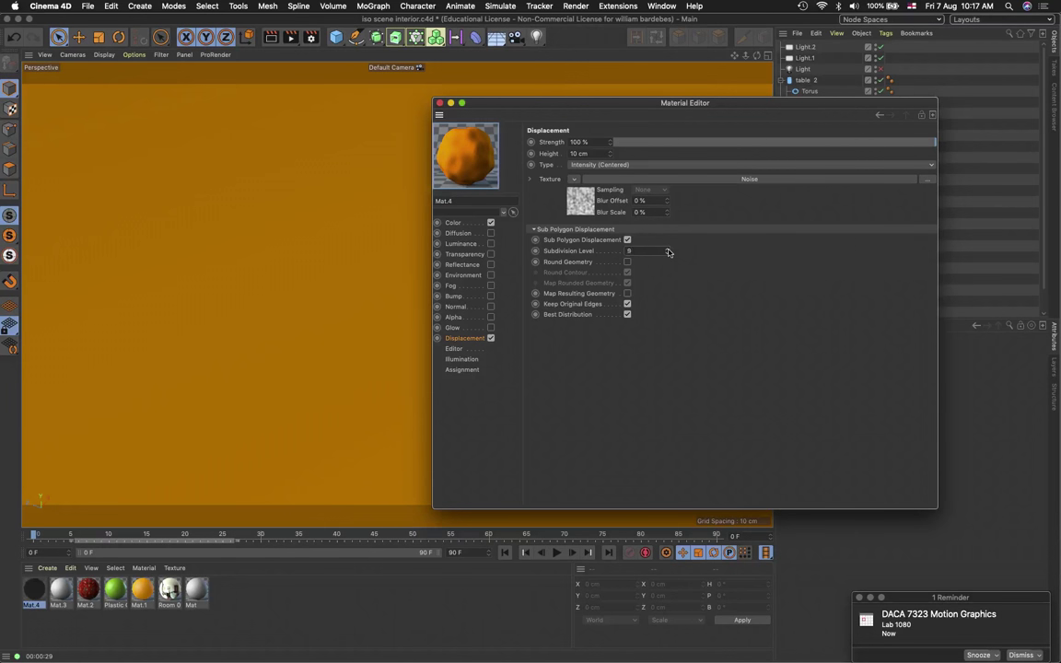
scroll(669, 252, "up", 2)
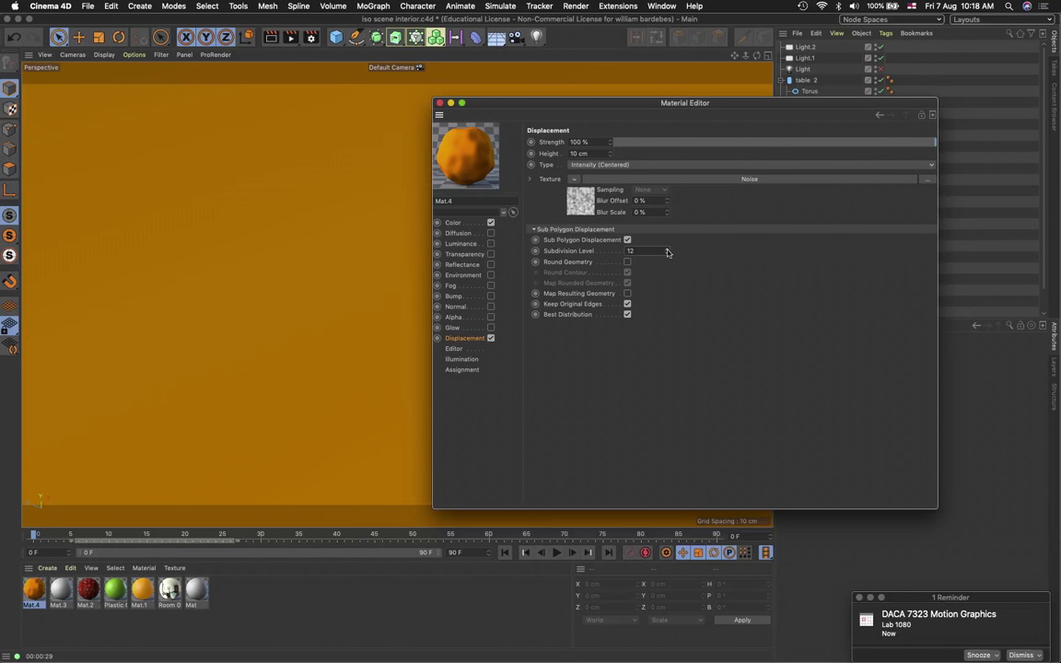
scroll(669, 252, "down", 6)
left_click(611, 153)
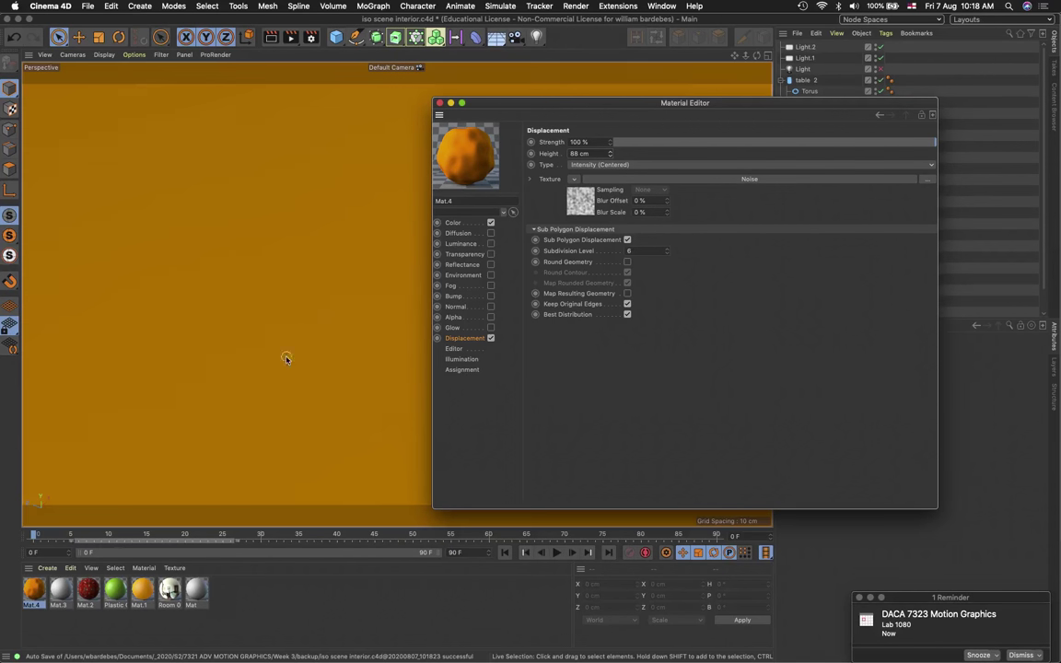
Render the displaced carpet from a low angle in the active view and clear the render
left_click(316, 387)
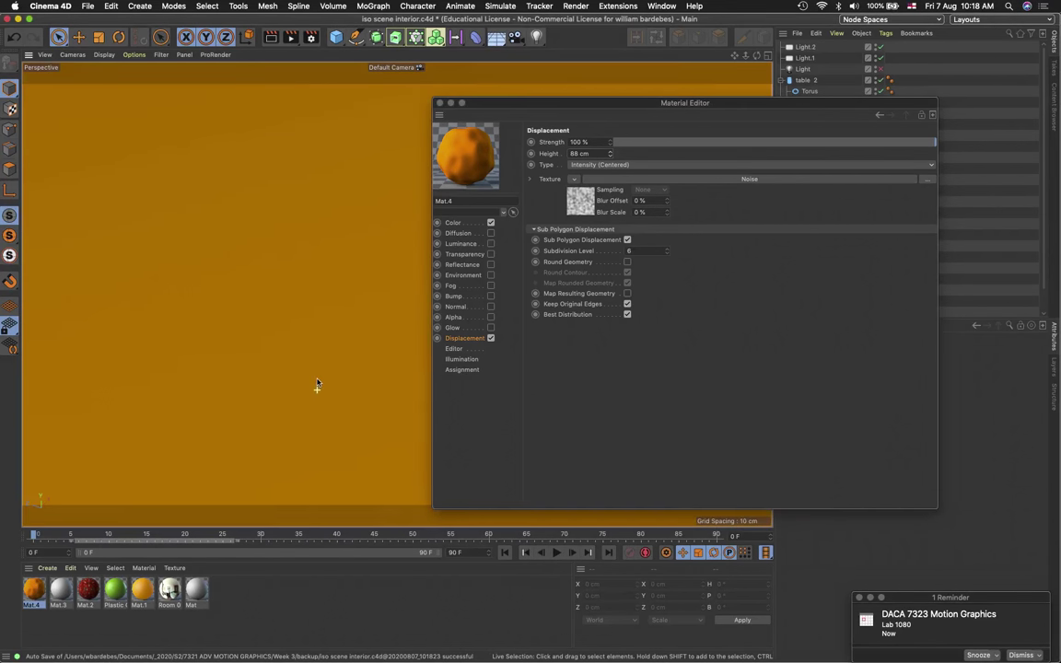
left_click_drag(316, 377, 321, 323, "alt")
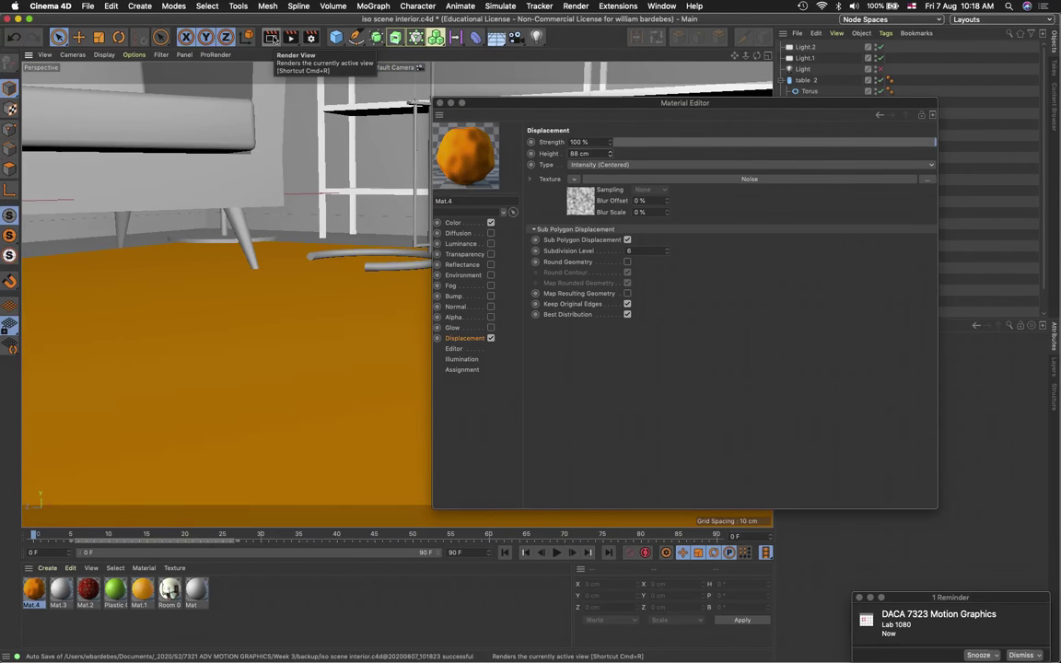
left_click(272, 38)
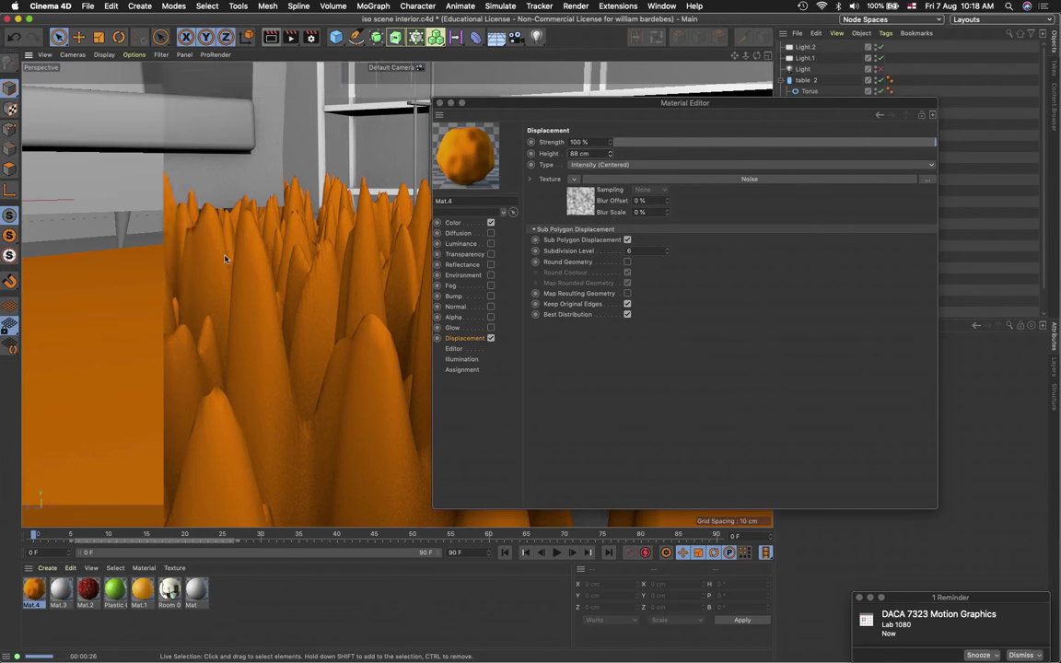
left_click(201, 230)
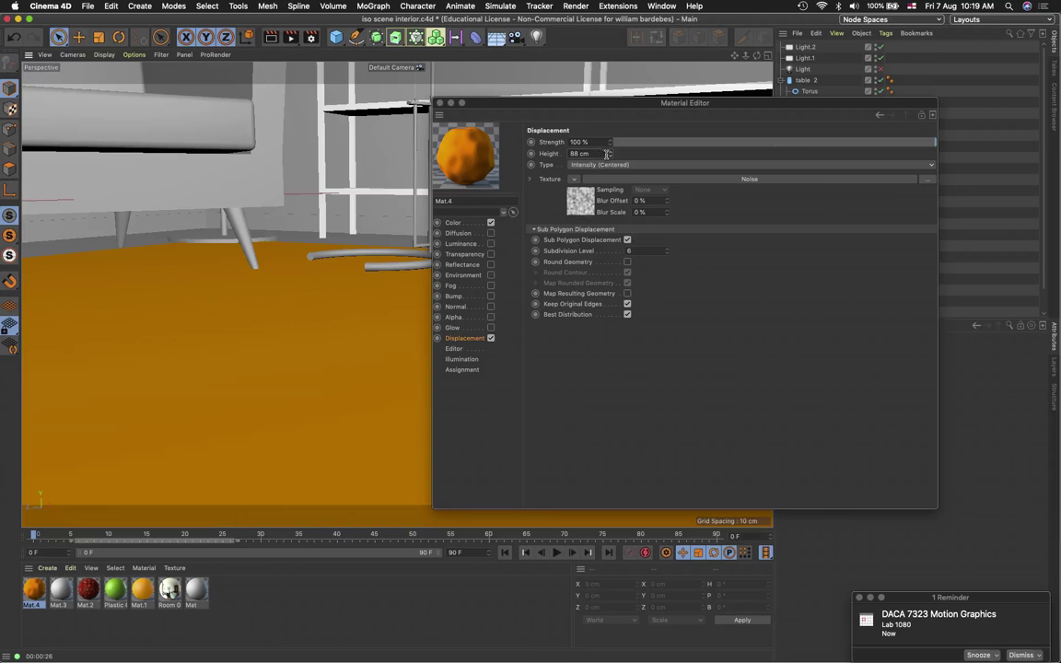
Set Mat.4's displacement Height to 5 cm and render the active view
double_click(579, 154)
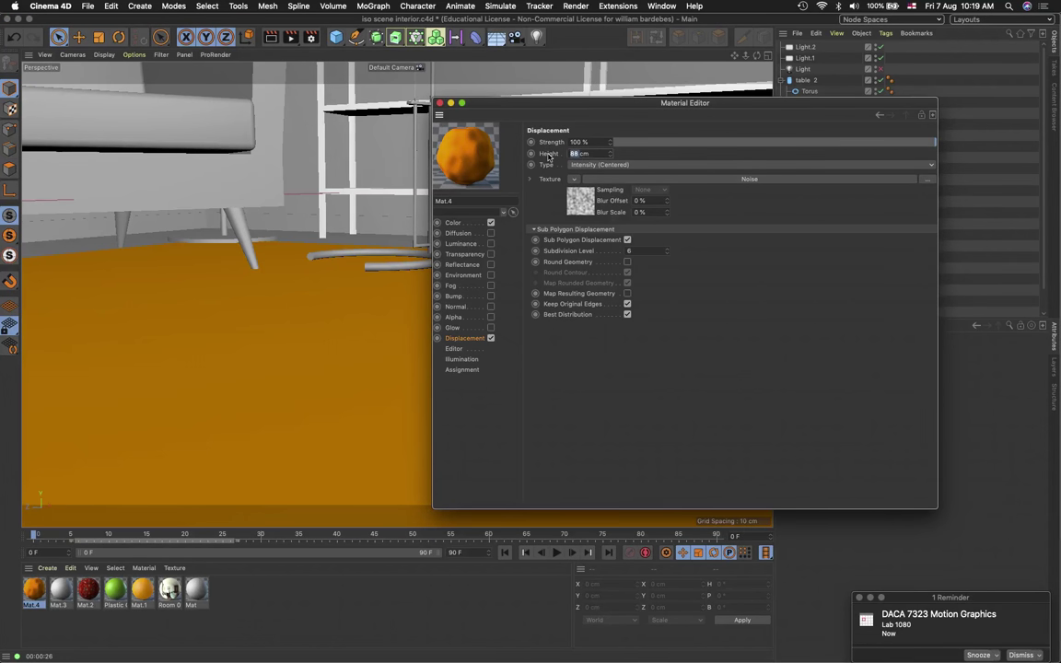
type("1")
left_click(271, 37)
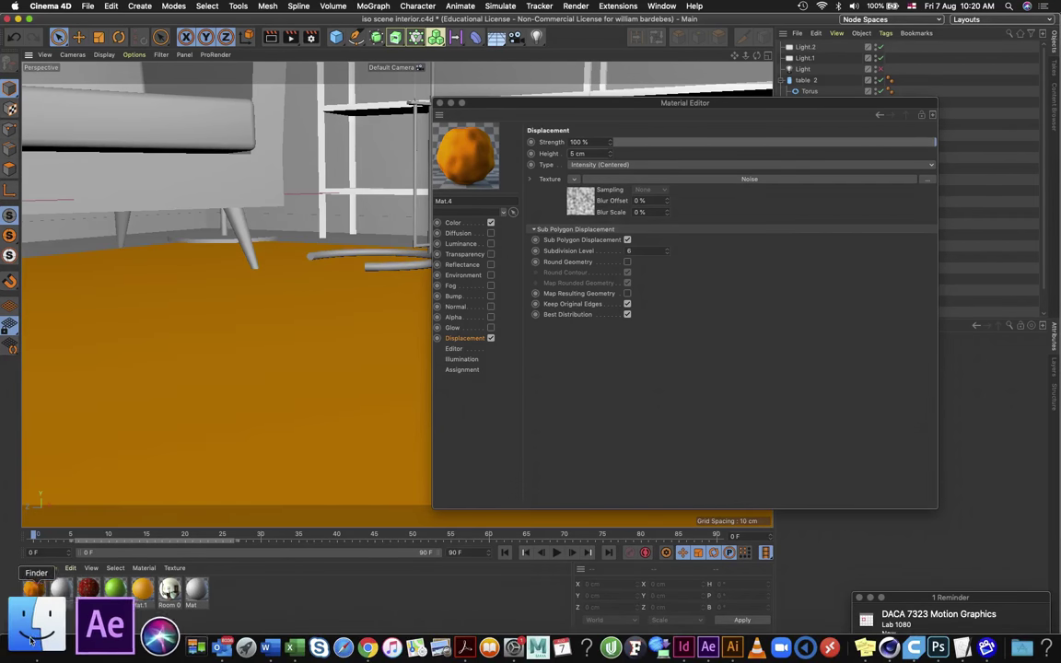
left_click(31, 640)
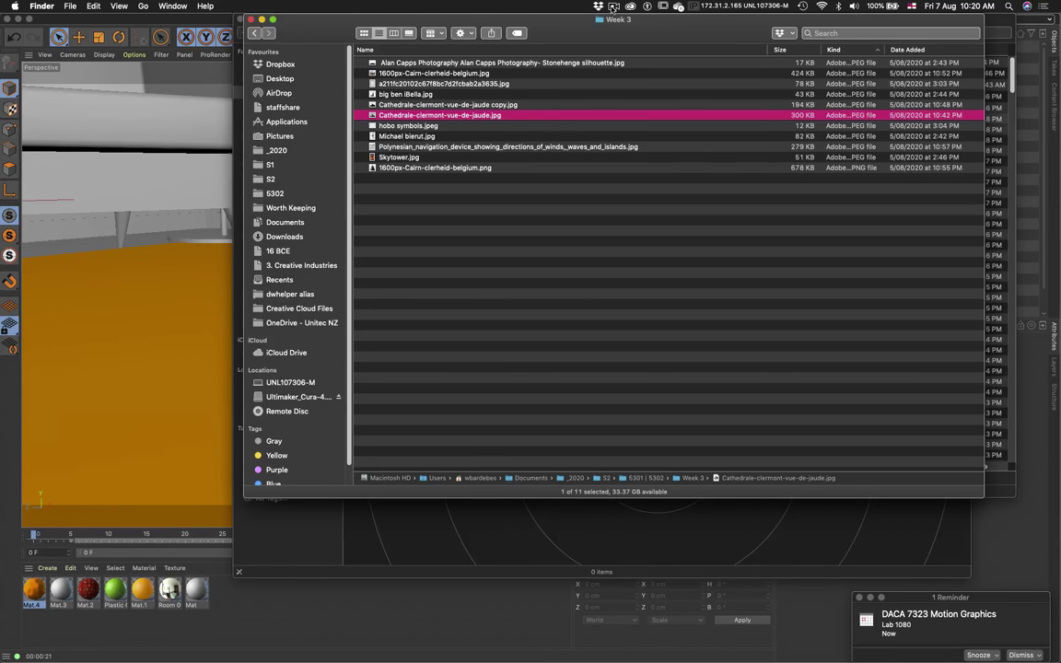
left_click(613, 7)
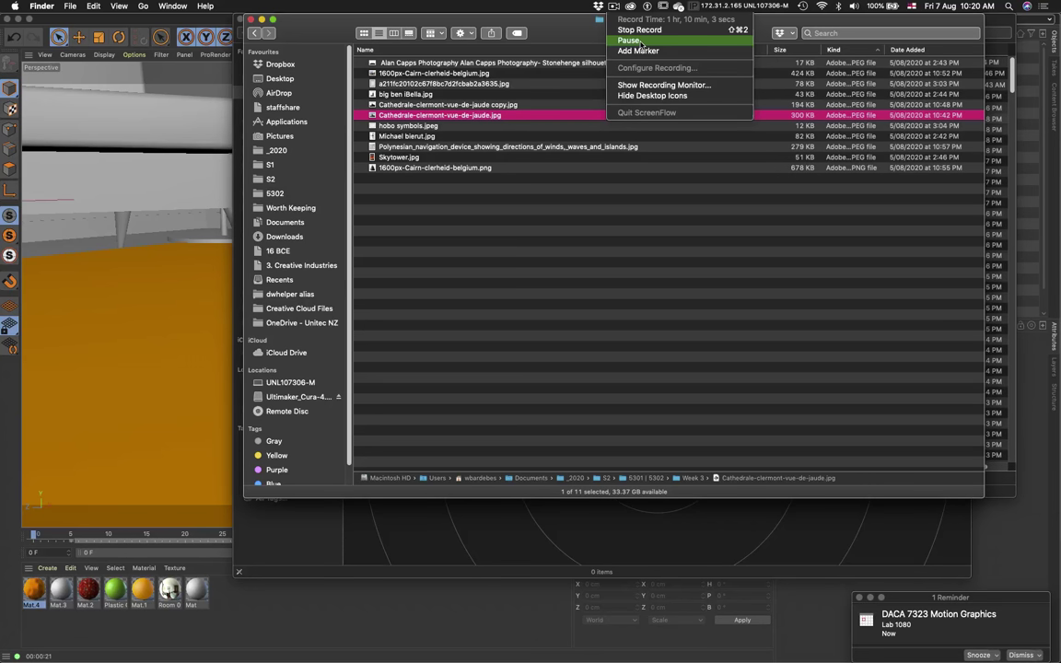
left_click(632, 41)
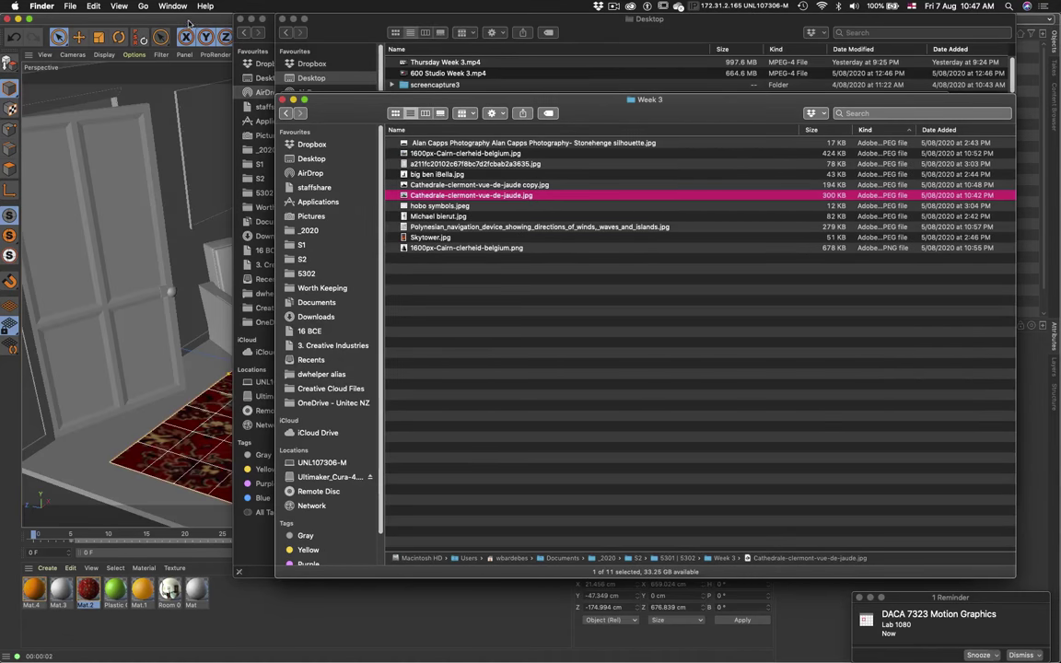
key("super+Tab")
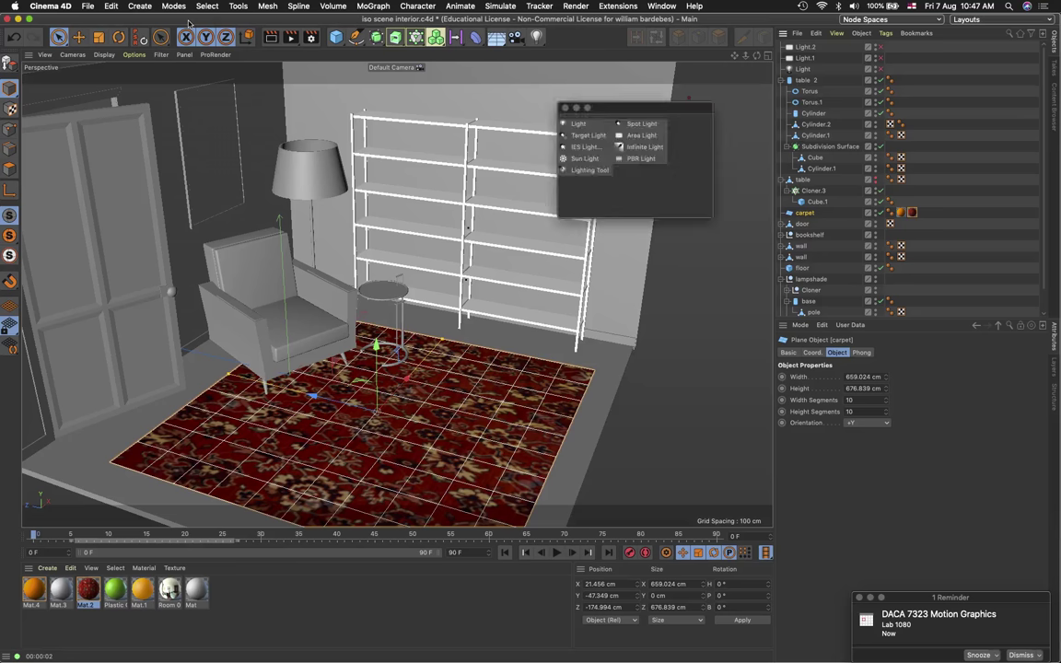
Replace the floating light palette with a newly detached one, enlarge it and place it beside the bookshelf view
left_click(564, 107)
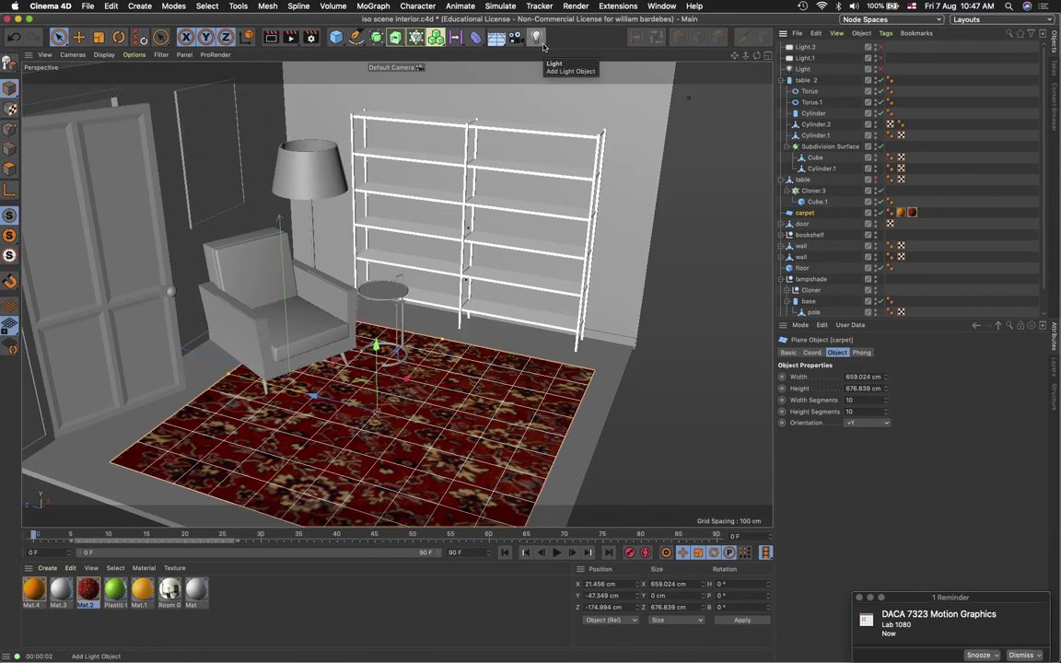
left_click(540, 40)
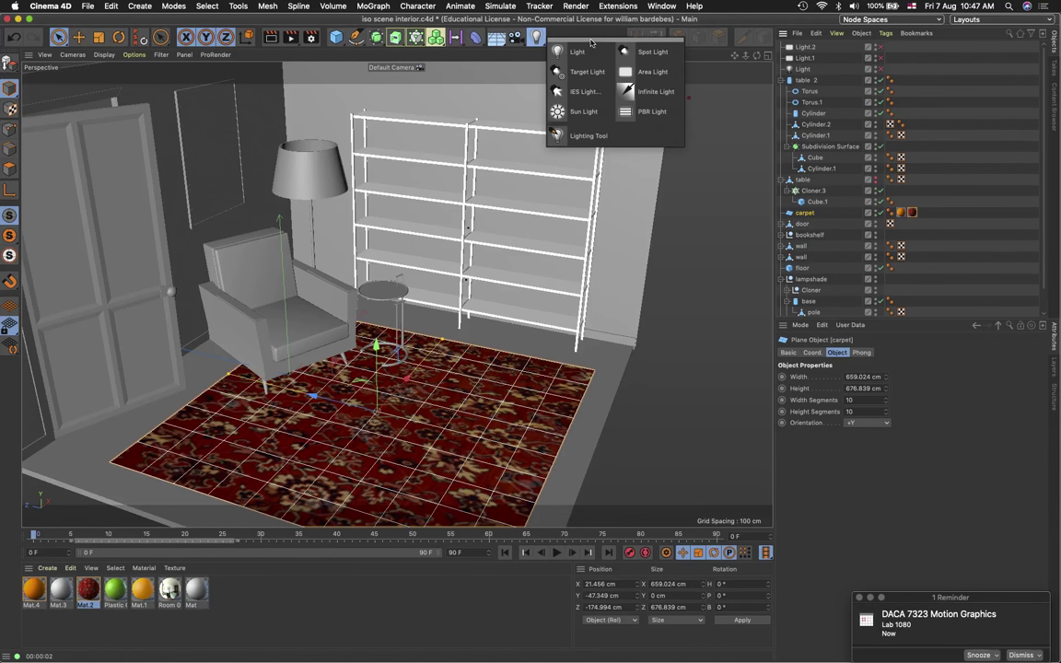
left_click_drag(591, 42, 630, 106)
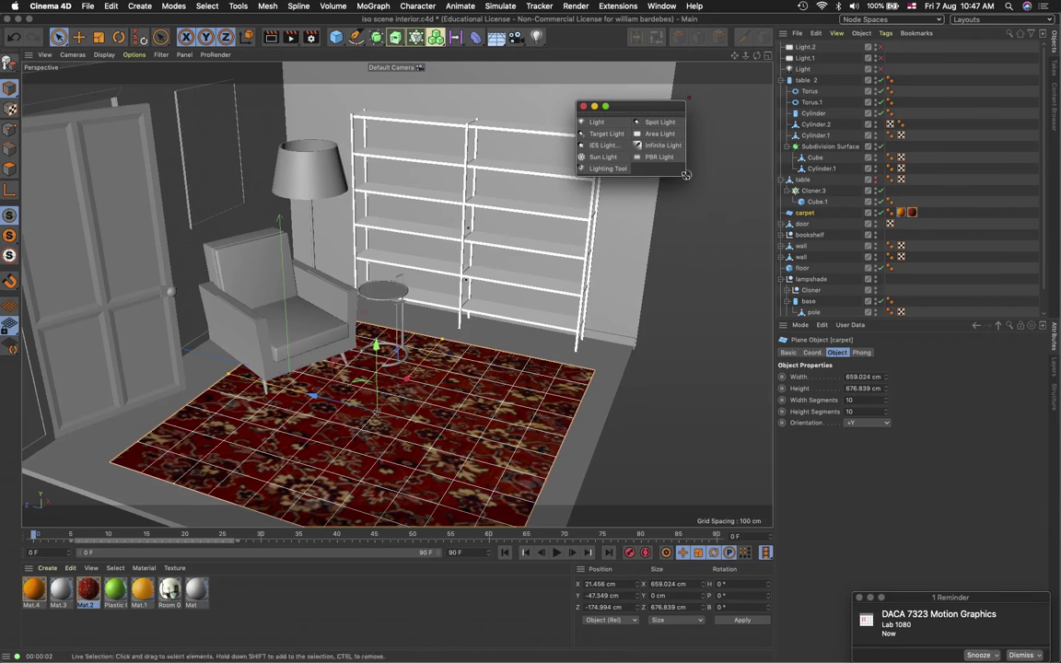
left_click_drag(687, 173, 708, 213)
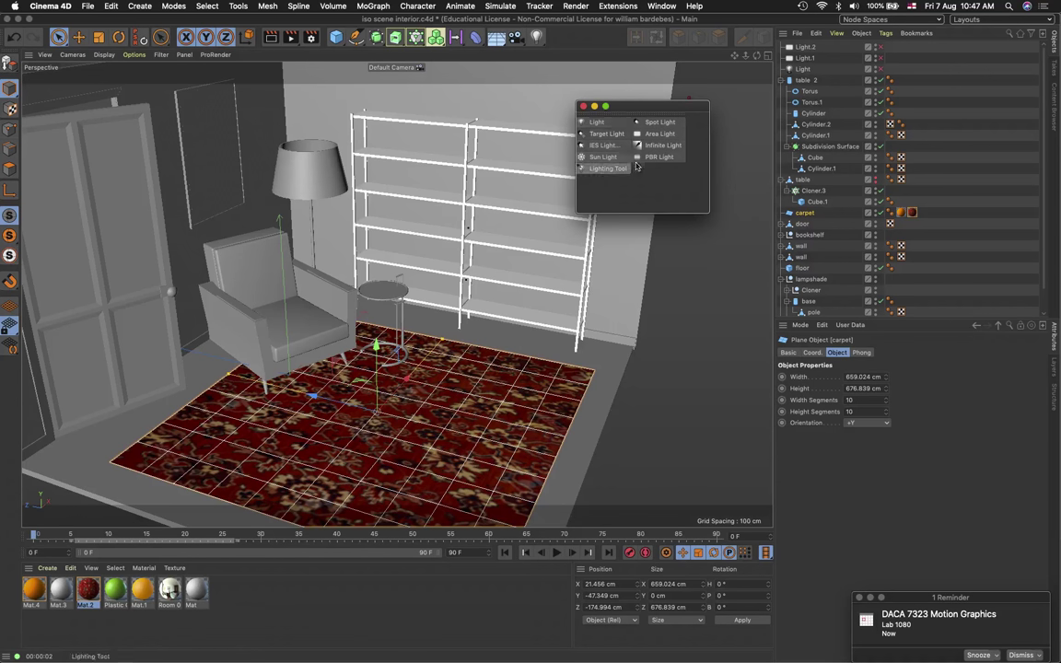
left_click_drag(629, 110, 768, 118)
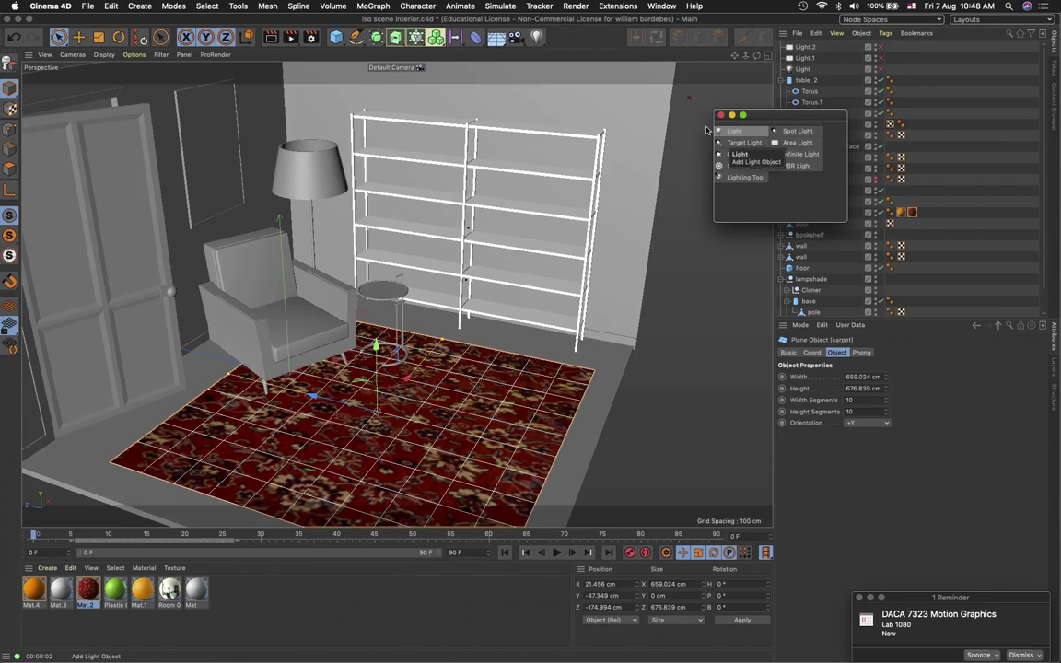
Try the viewport's Shadows display option and switch it back
left_click(103, 56)
mouse_move(134, 56)
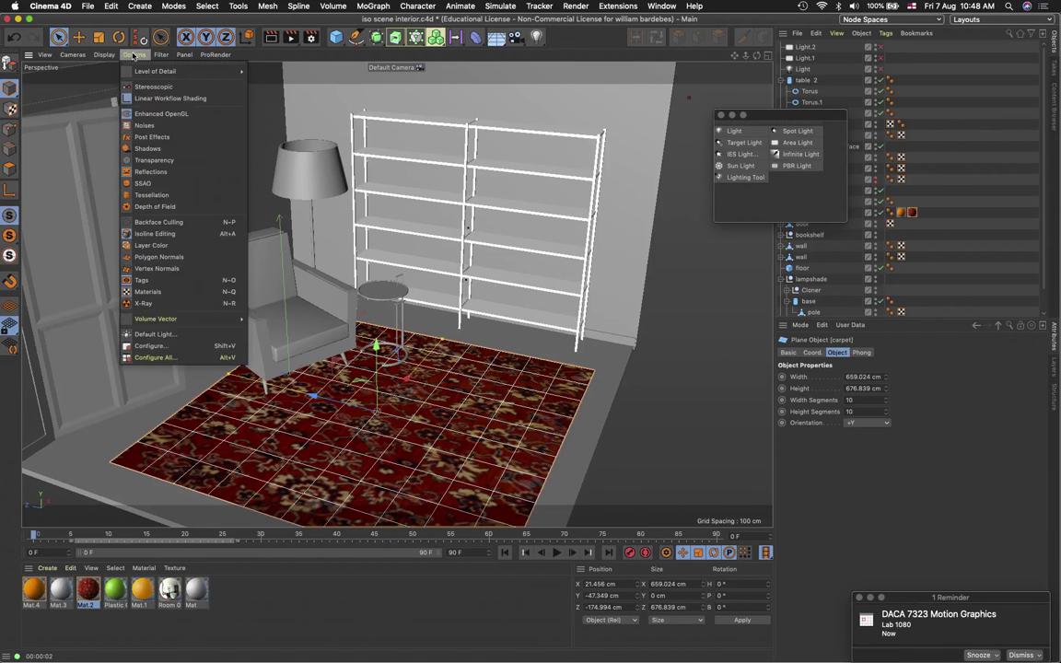
left_click(150, 148)
left_click(134, 54)
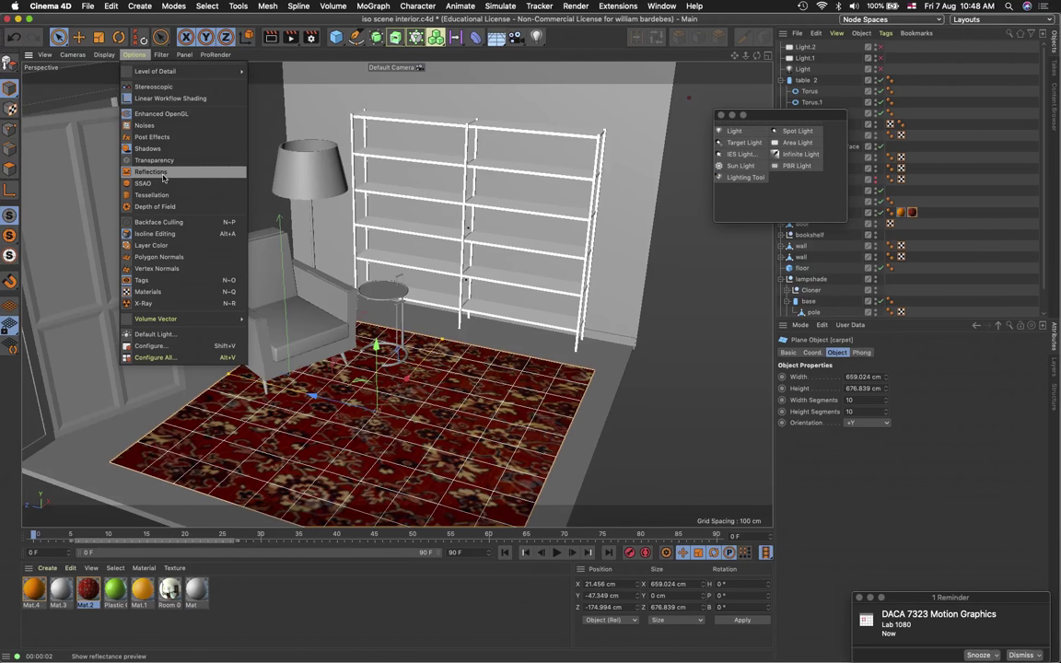
left_click(147, 148)
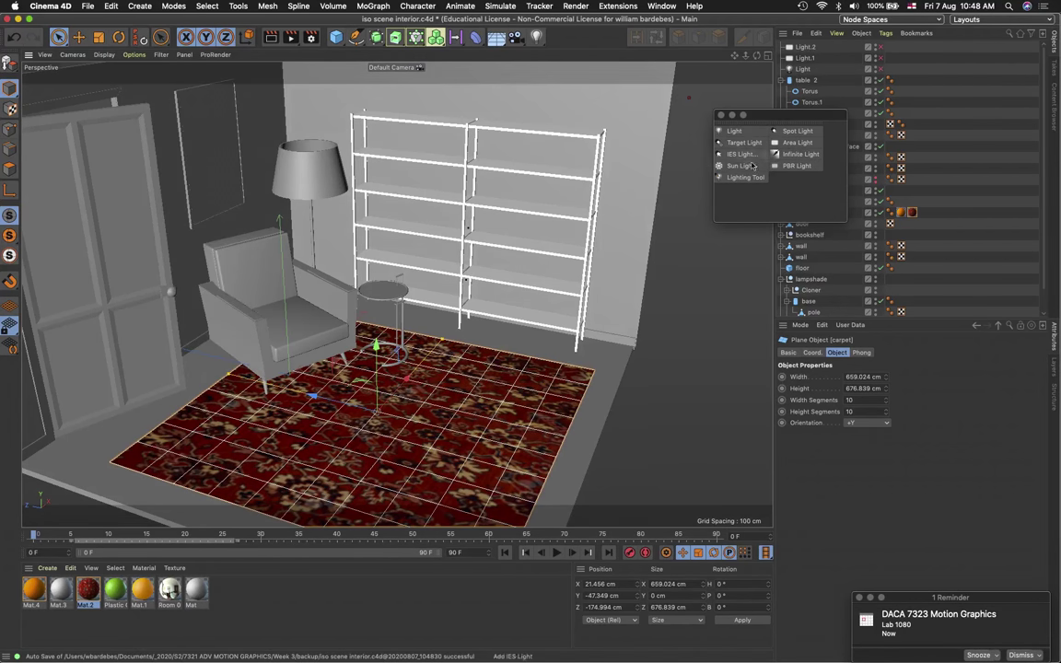
Add an omni light, check it in a render and position it at about X -251, Y 383, Z -398 cm
left_click(733, 132)
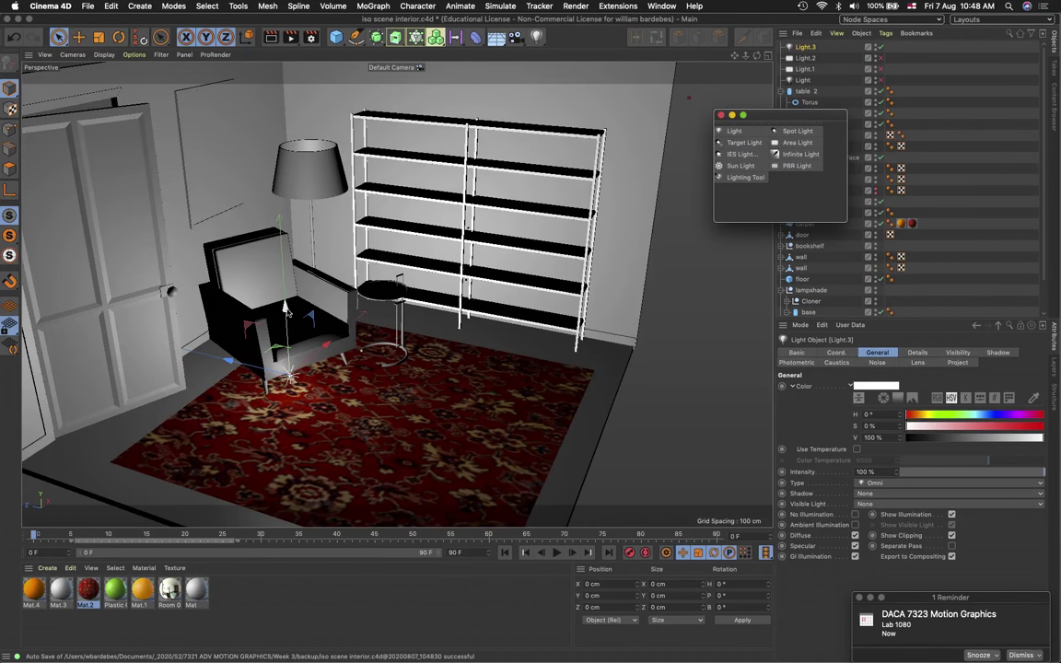
left_click_drag(285, 308, 514, 390)
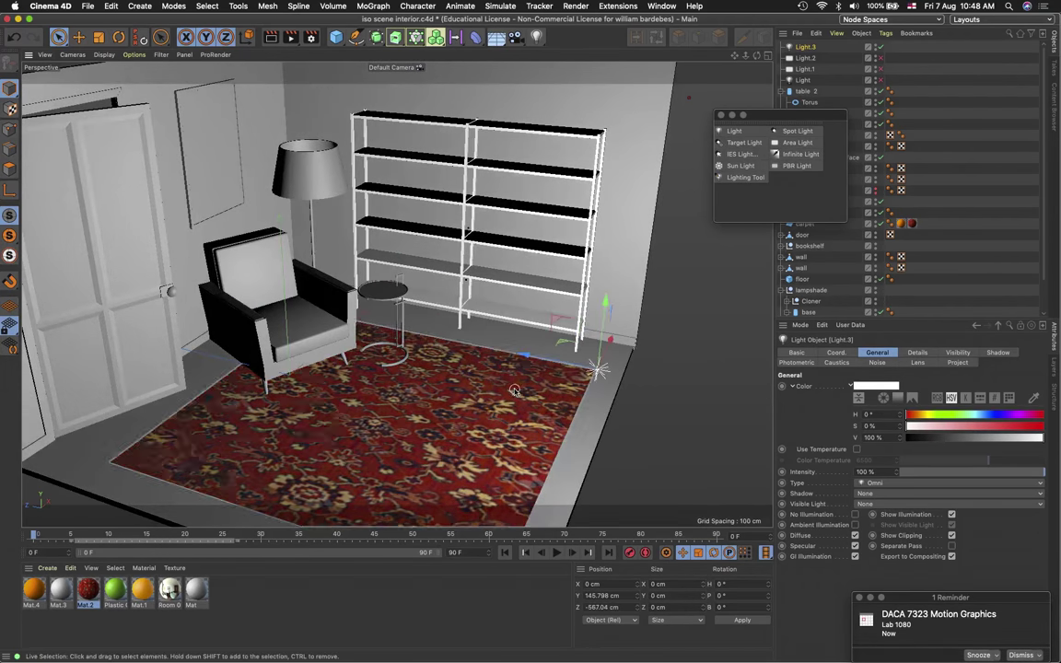
left_click_drag(608, 342, 608, 126)
left_click(271, 38)
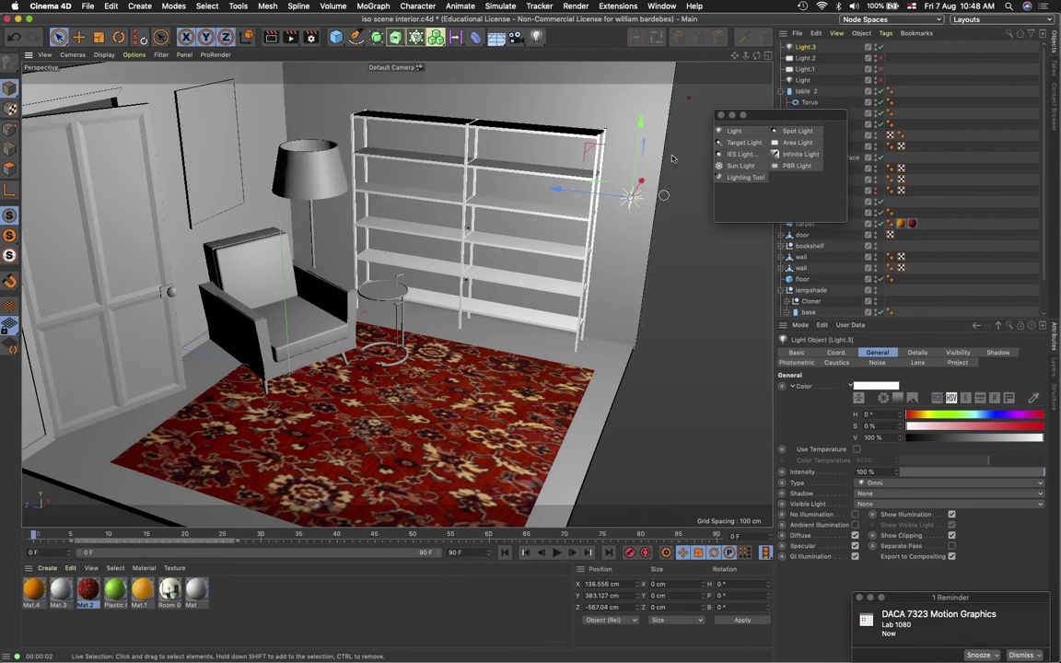
left_click_drag(558, 190, 373, 250)
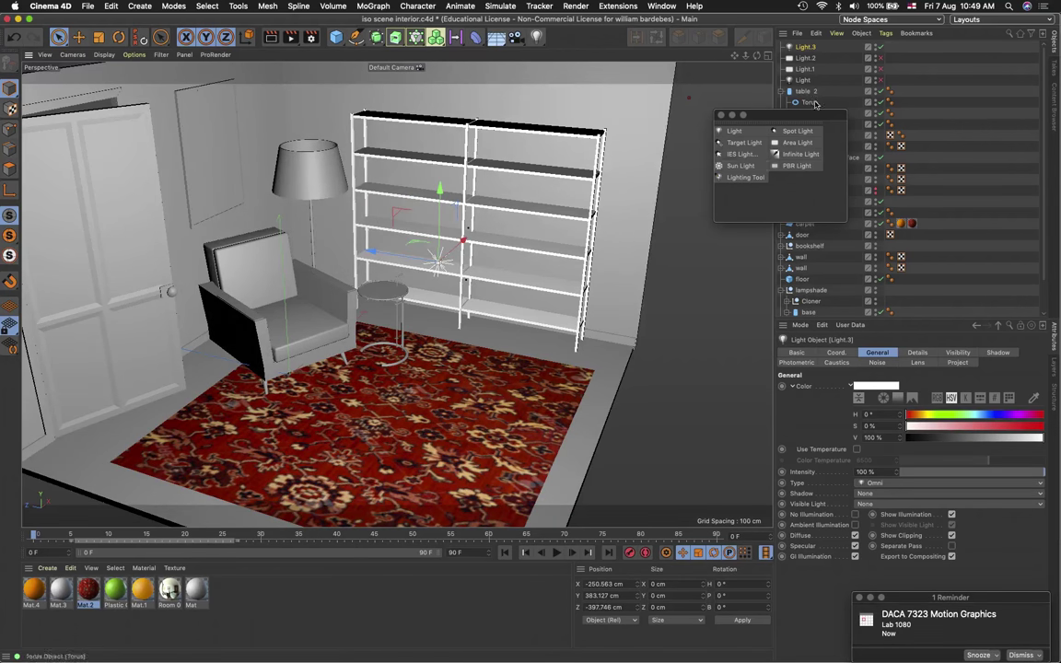
Rearrange the workspace by moving the light palette off the object list and enlarging the attributes area, and dismiss the reminder
left_click_drag(810, 114, 736, 73)
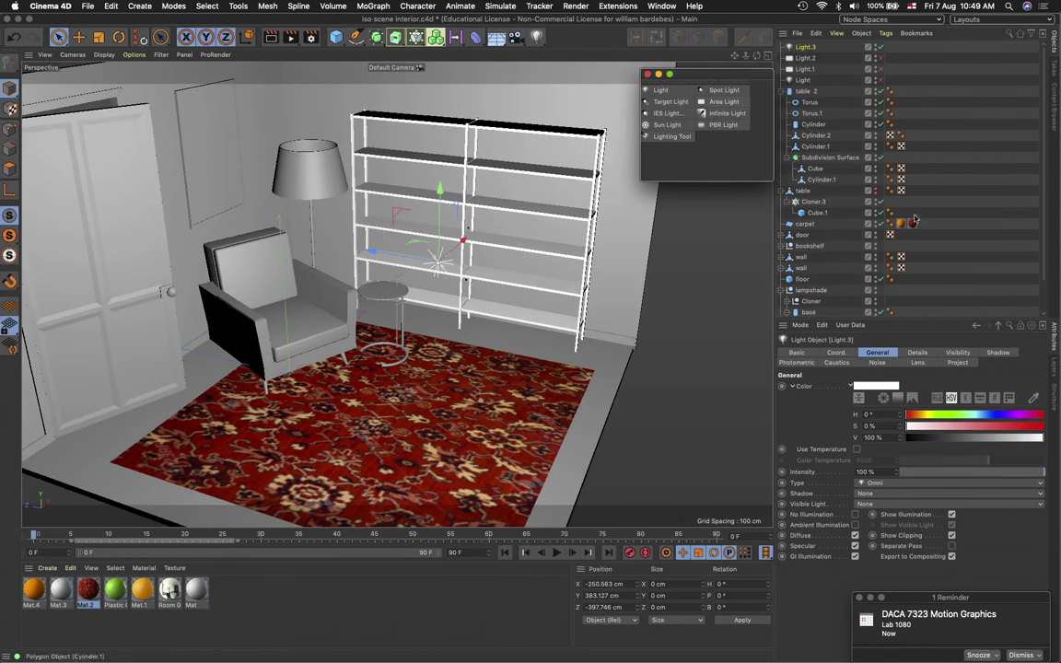
left_click_drag(882, 319, 883, 251)
left_click(859, 598)
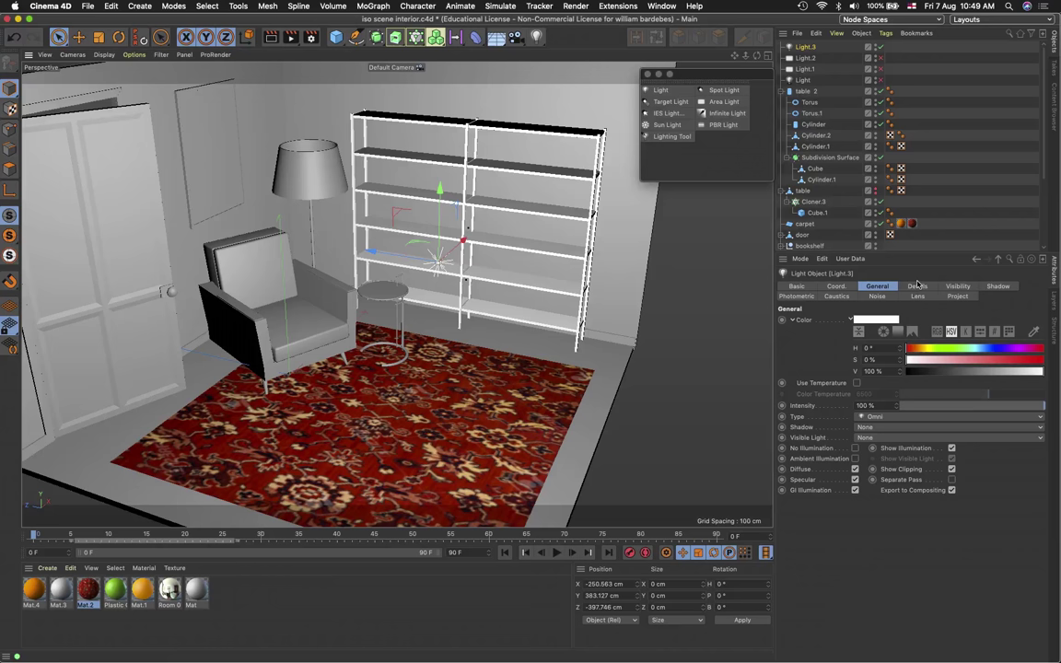
Colour the new light dark blue with H 239°, S 99 % and V 39 %, and render the view
left_click(796, 286)
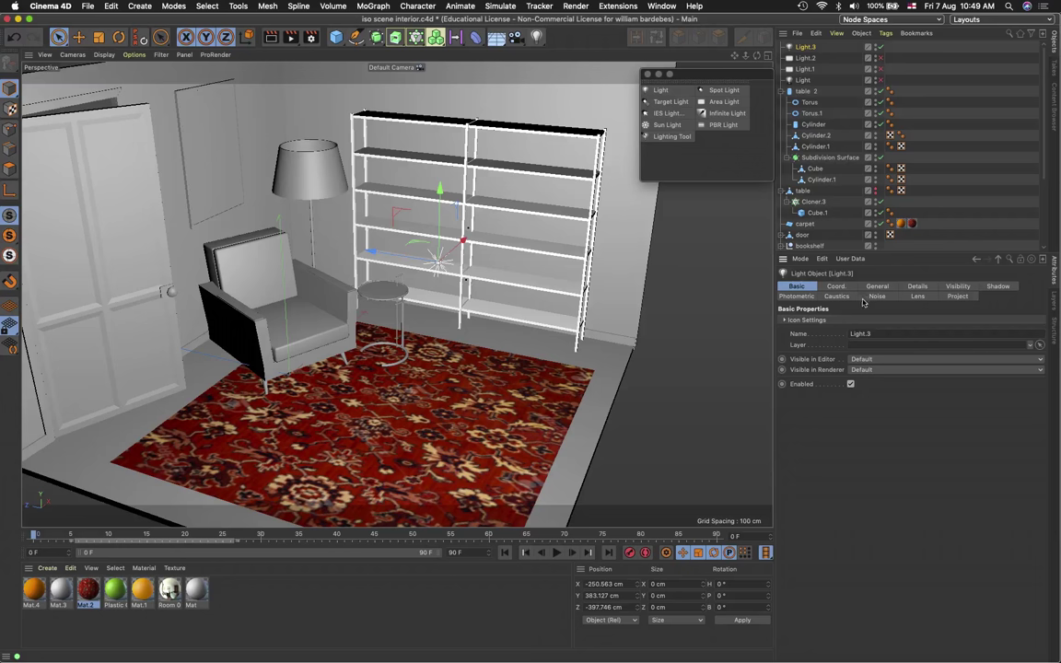
left_click(840, 288)
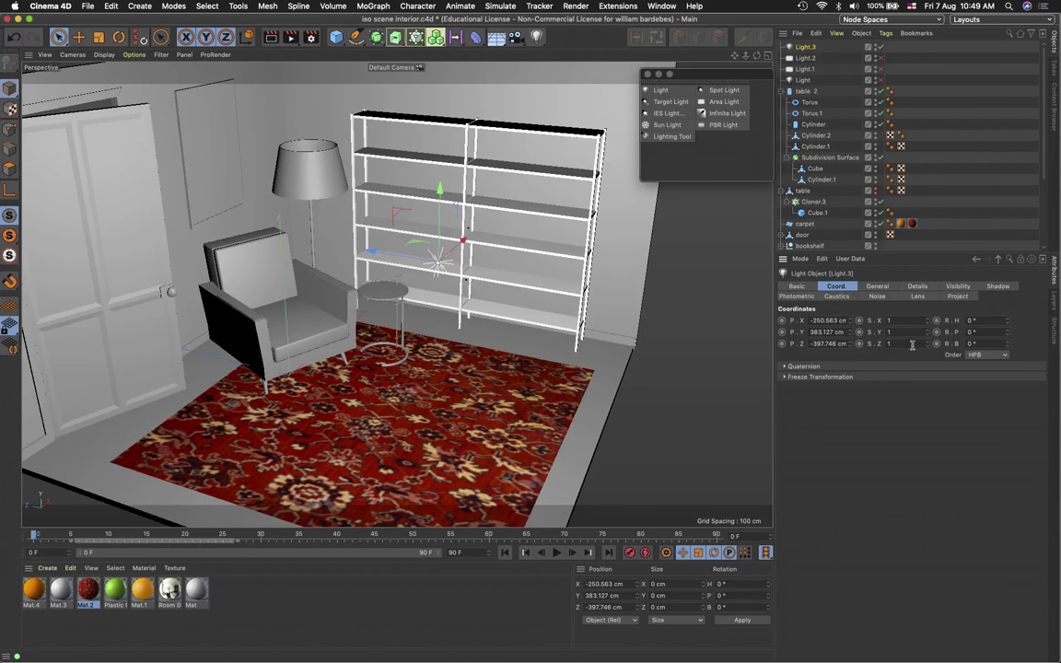
left_click(877, 286)
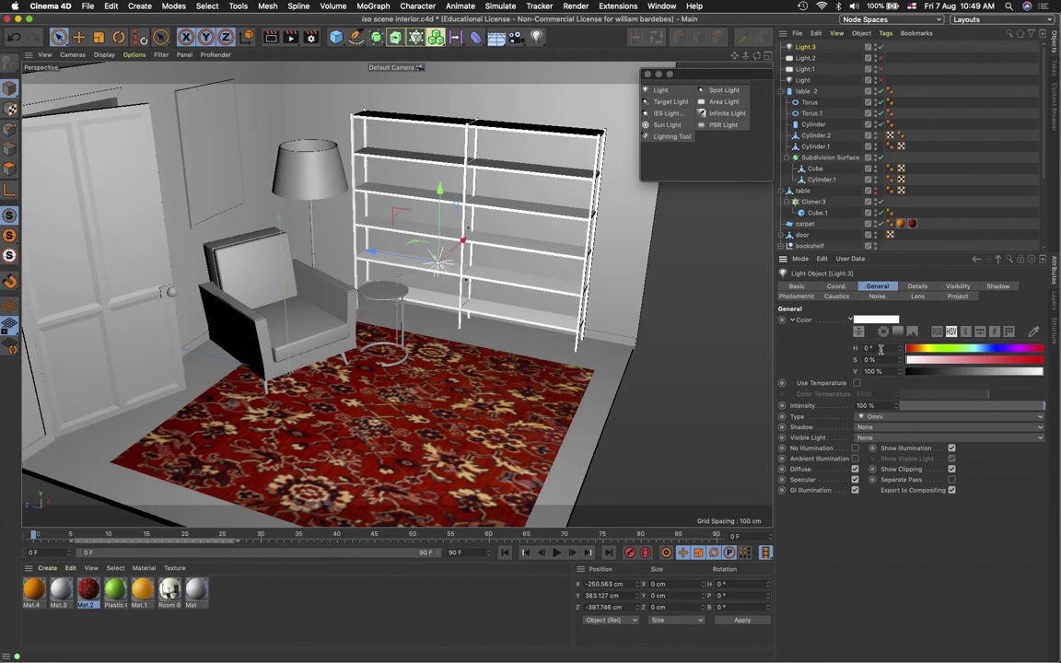
left_click(1043, 364)
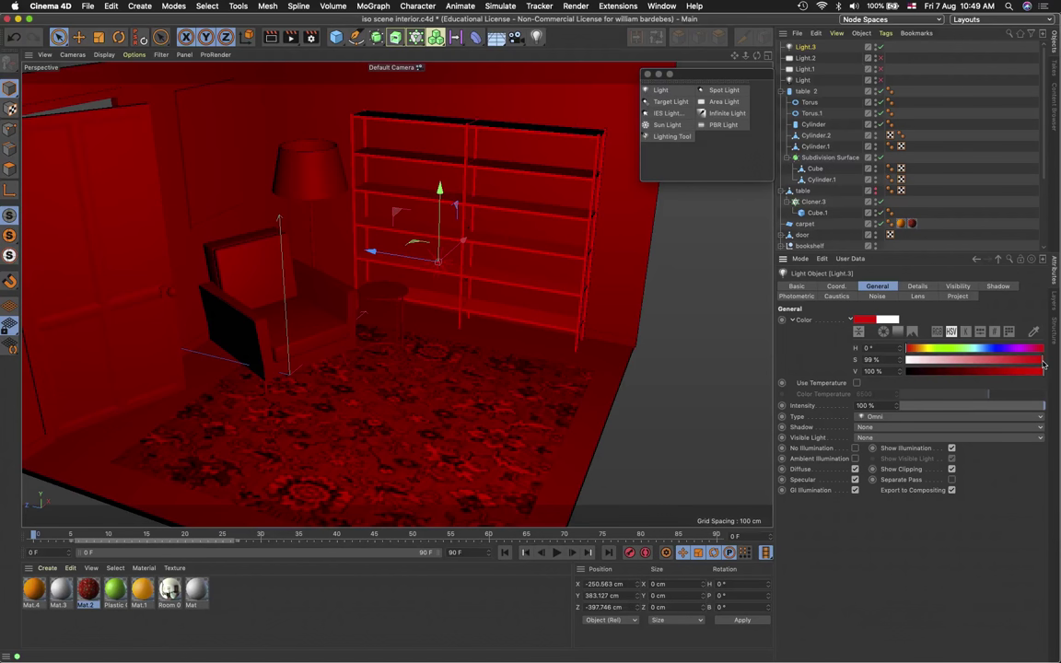
left_click(996, 350)
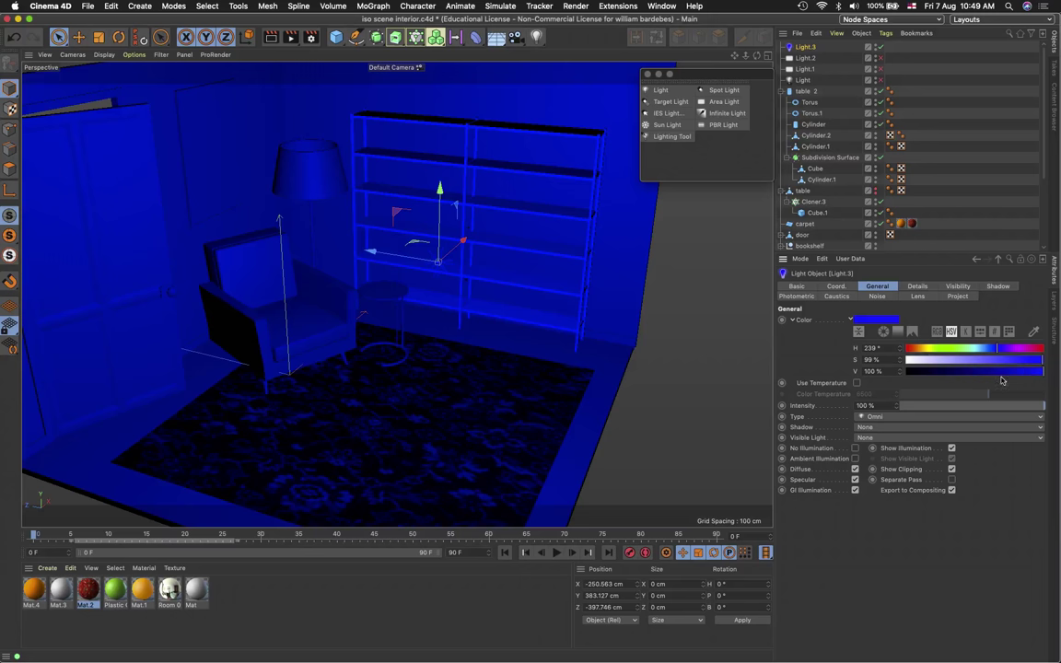
left_click(995, 372)
left_click_drag(995, 372, 959, 382)
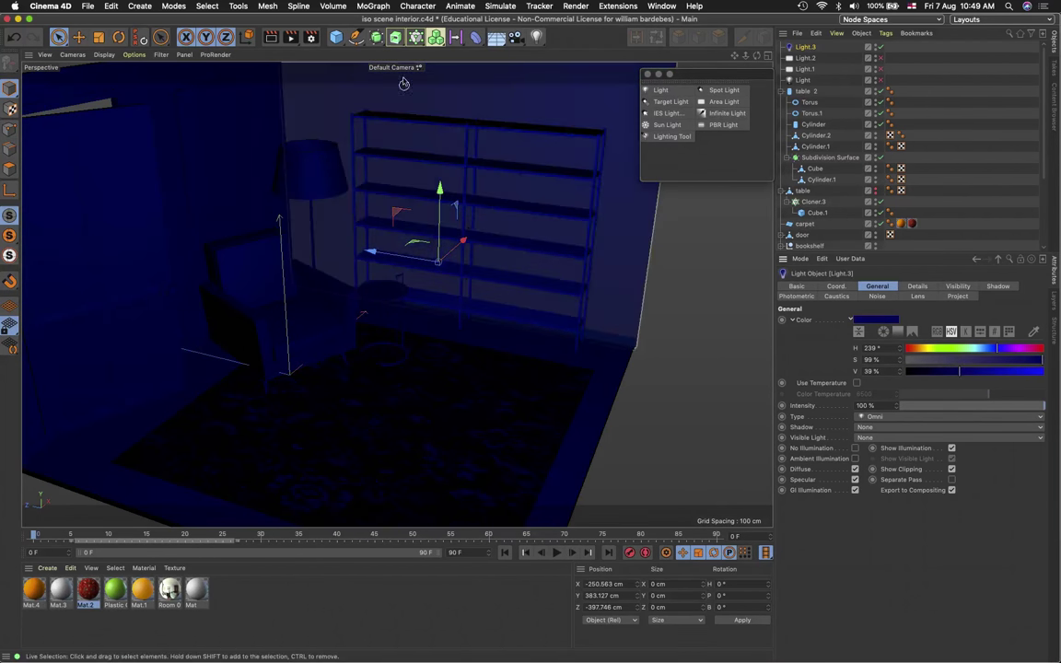
left_click(272, 39)
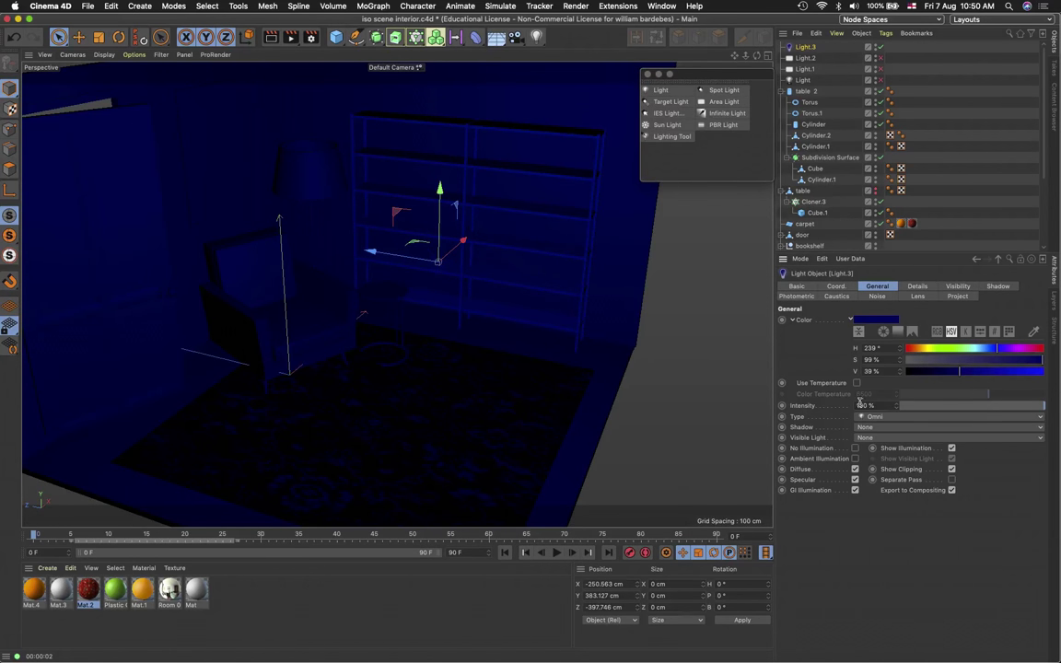
Test the blue light's Intensity at 600 % in a render and set it back to 100 %
left_click_drag(885, 406, 771, 401)
type("00")
key("Return")
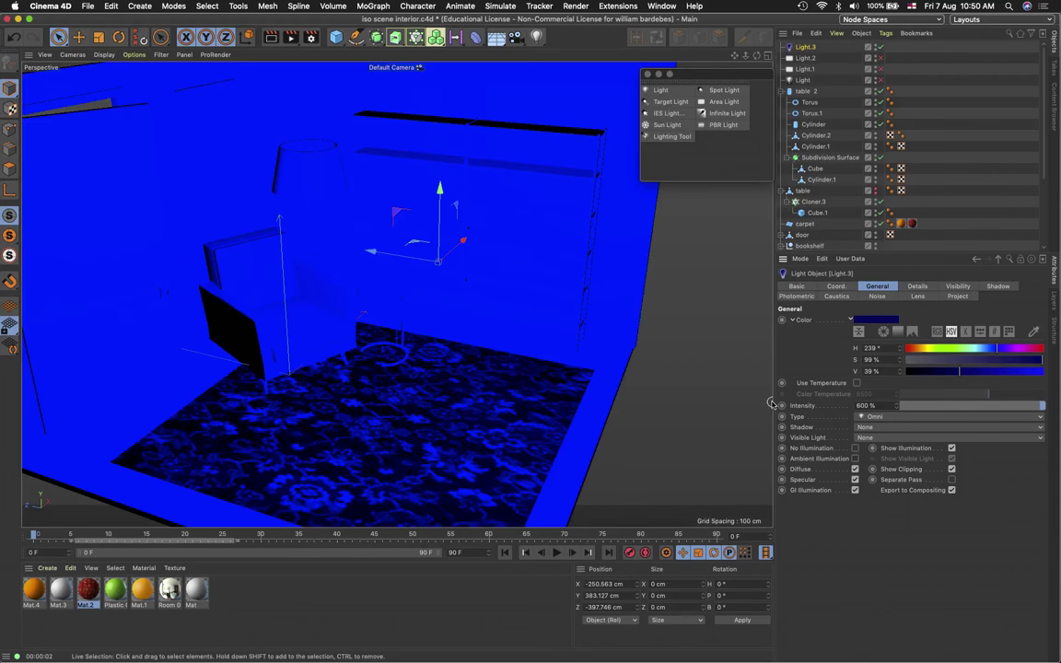
left_click(270, 38)
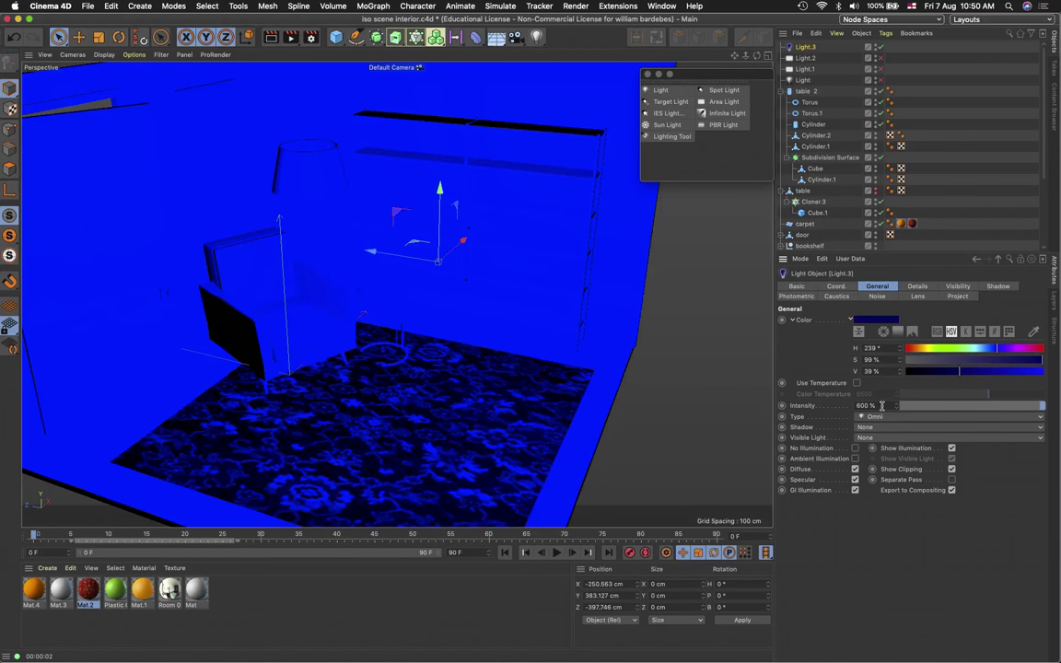
type("100")
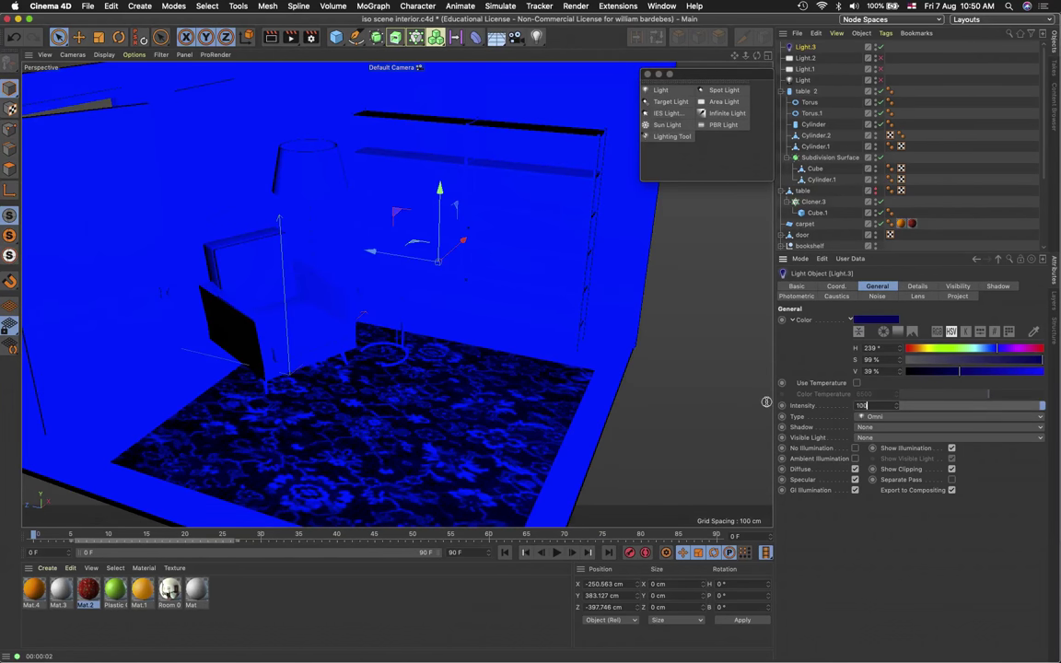
key("Return")
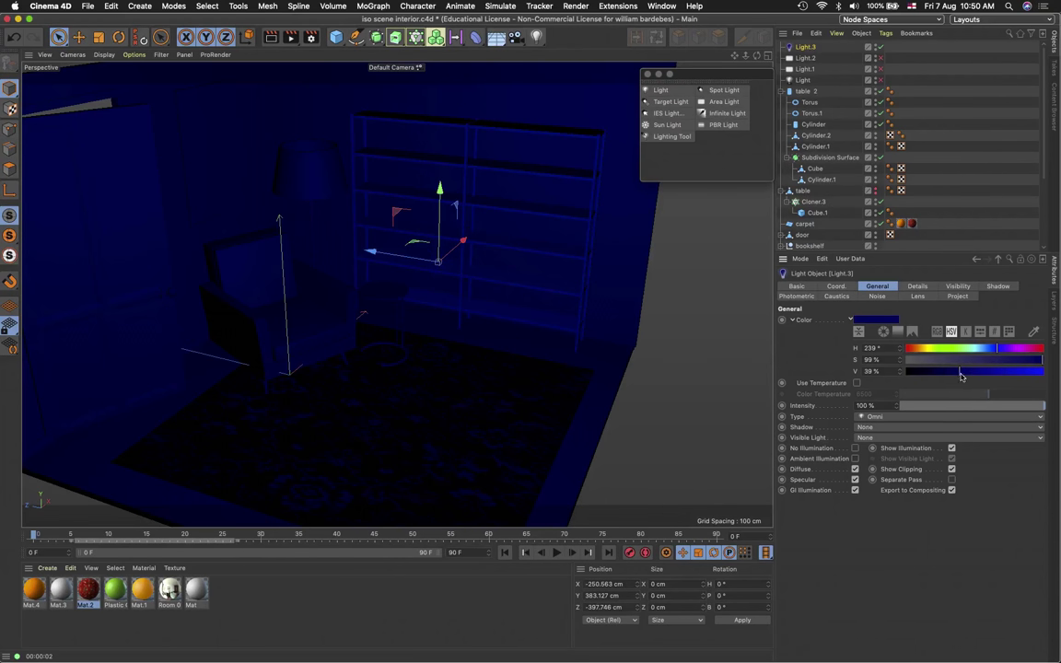
Return the light's colour to white with V 100 % and S 0 %, and render the view
left_click_drag(959, 375, 1043, 372)
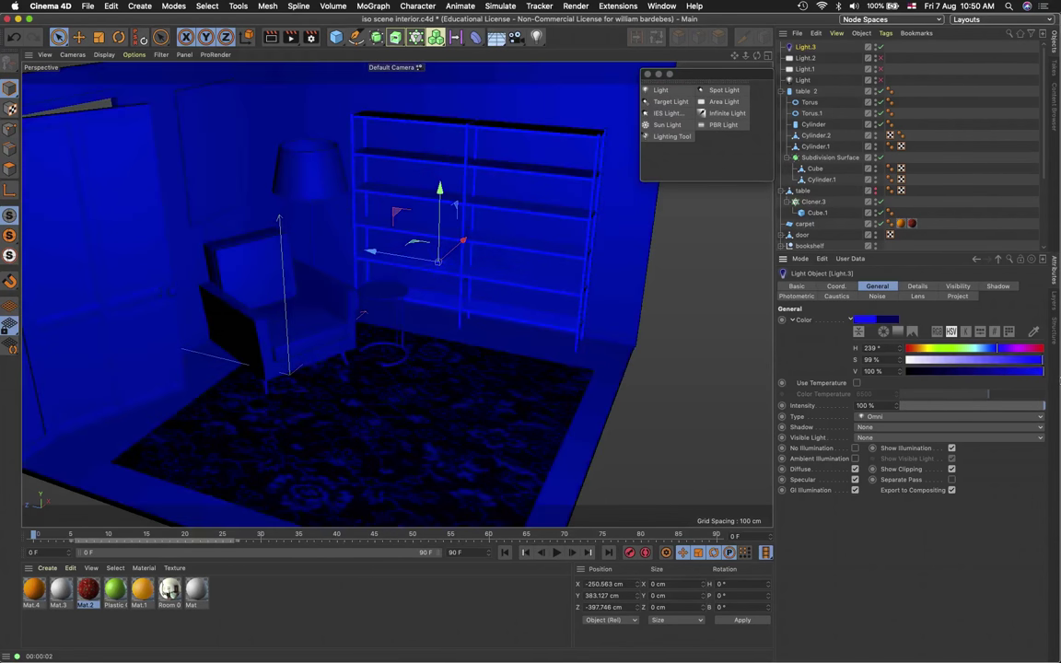
left_click(930, 362)
left_click_drag(930, 362, 785, 328)
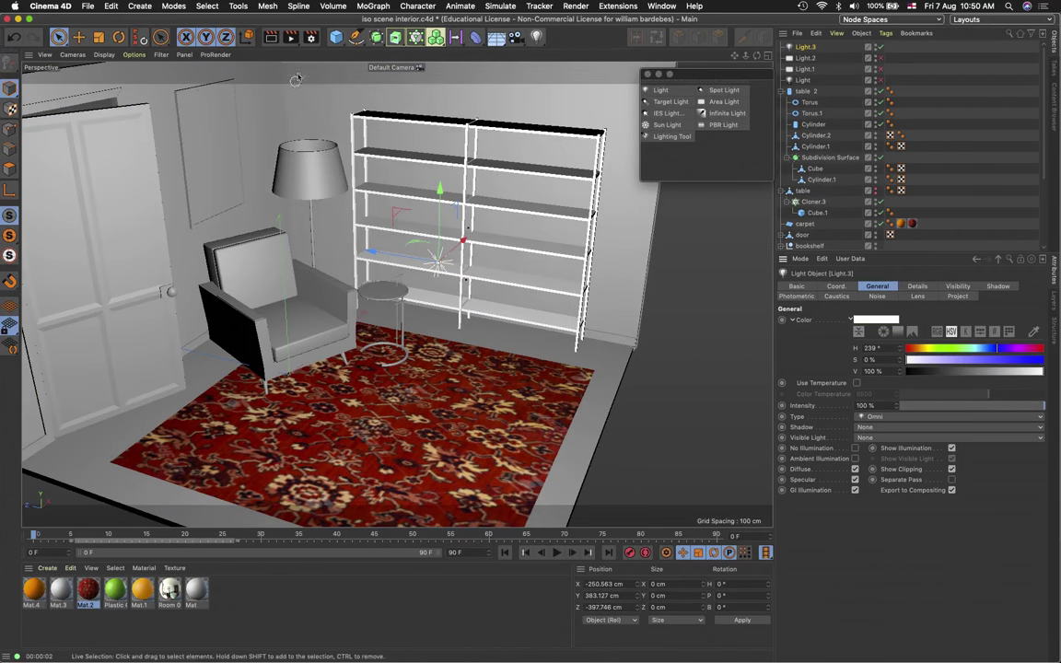
left_click(271, 39)
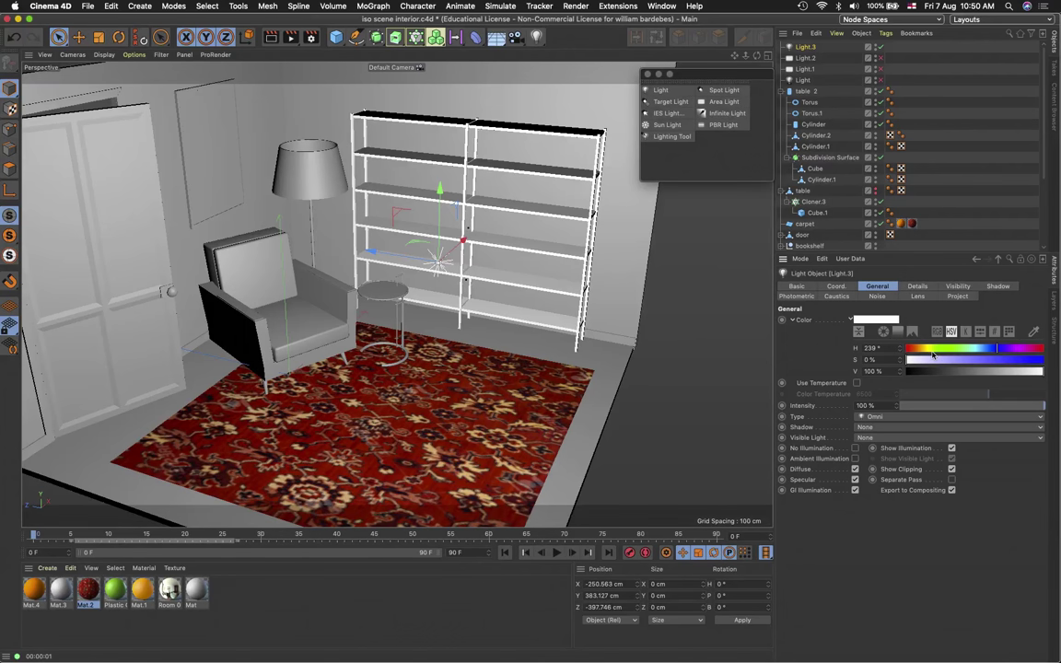
Tint the light pale yellow with H 61° and S 8 %, and render the view
left_click(928, 350)
left_click(924, 362)
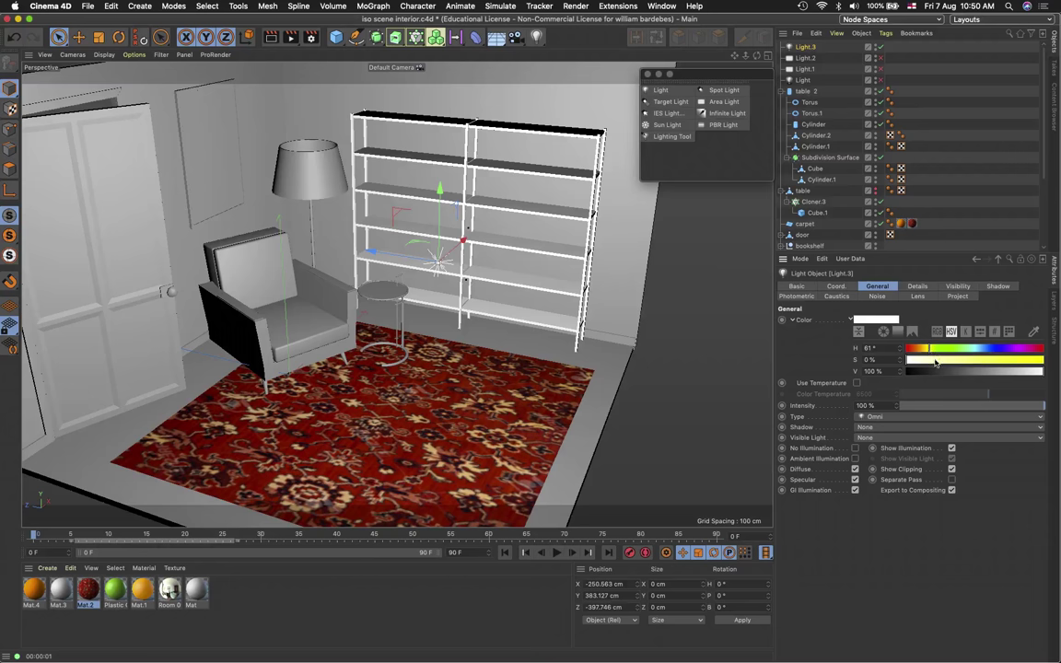
left_click_drag(924, 361, 916, 362)
left_click(273, 38)
Test a pale blue tint with H 204° in a render, and return the light's saturation to 0 %
left_click(978, 350)
left_click_drag(977, 350, 983, 350)
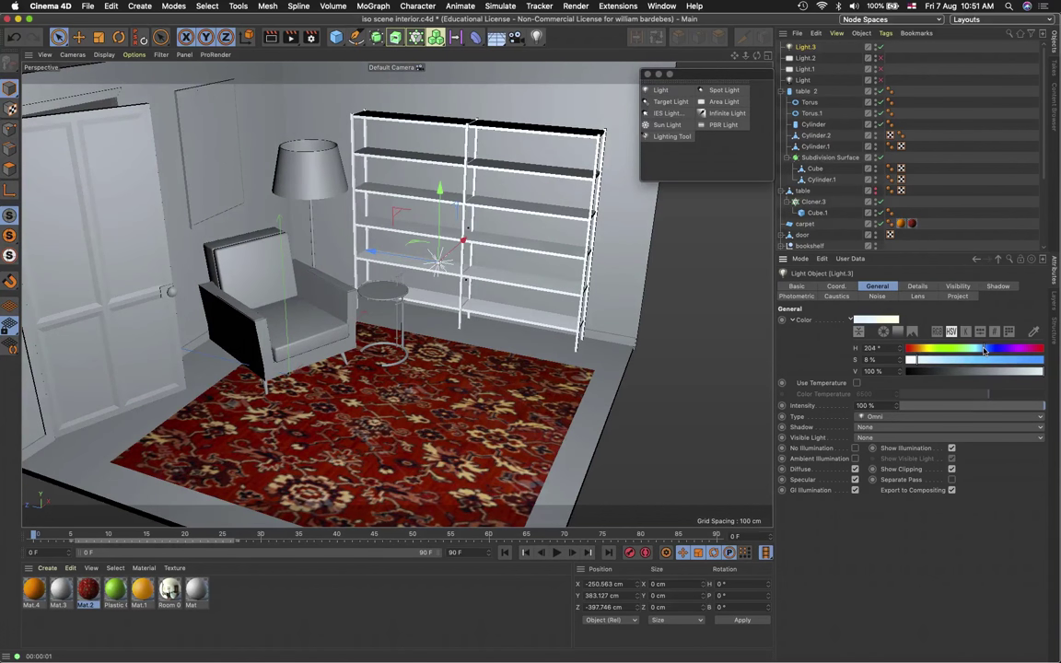
left_click(272, 39)
left_click_drag(914, 362, 824, 324)
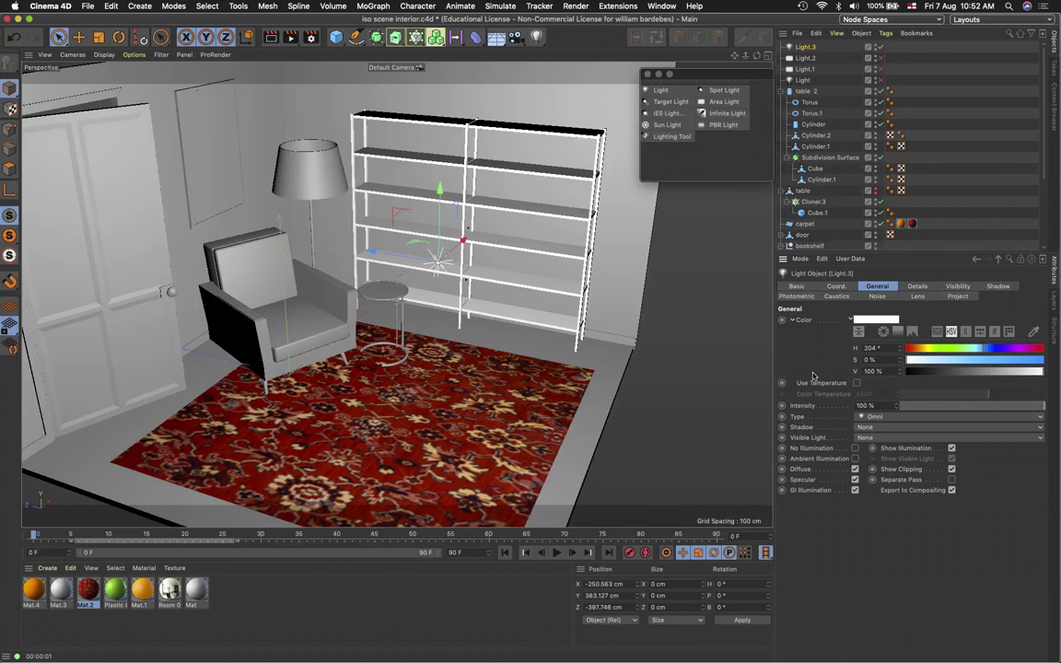
Enable Use Temperature for the light, try Color Temperatures of about 4358 and 6949, and reset the value to its default
left_click(856, 382)
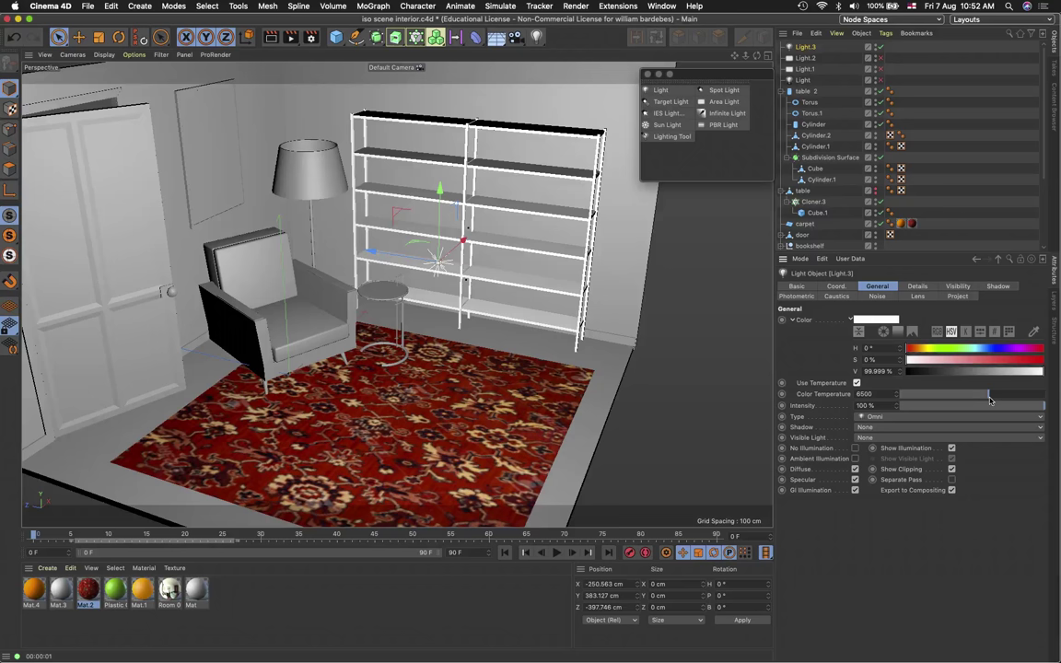
left_click_drag(988, 394, 954, 396)
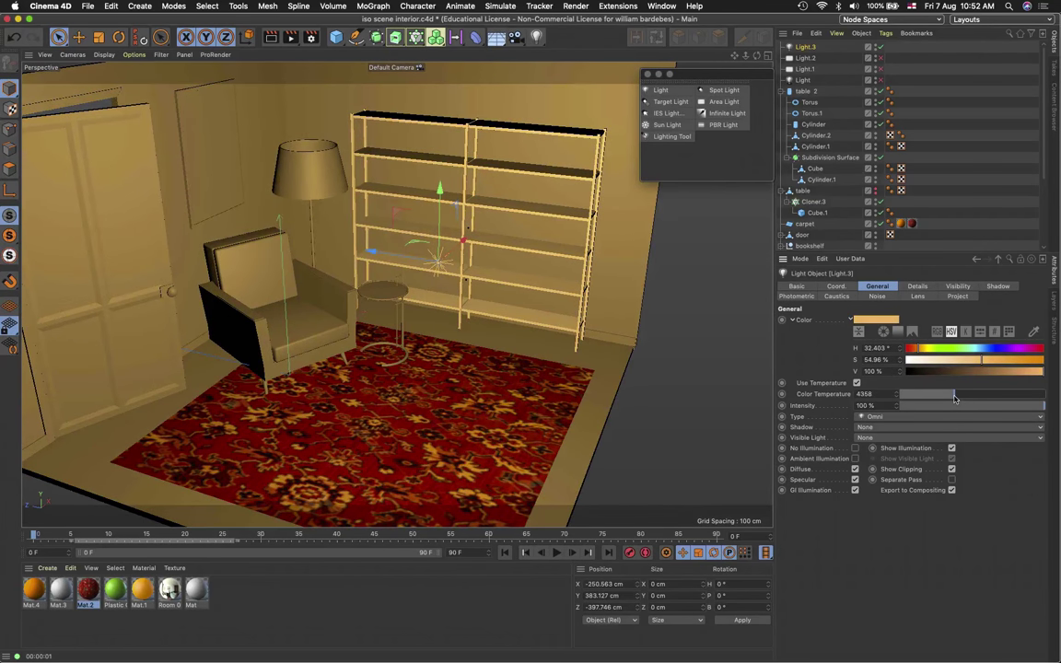
left_click_drag(954, 396, 996, 398)
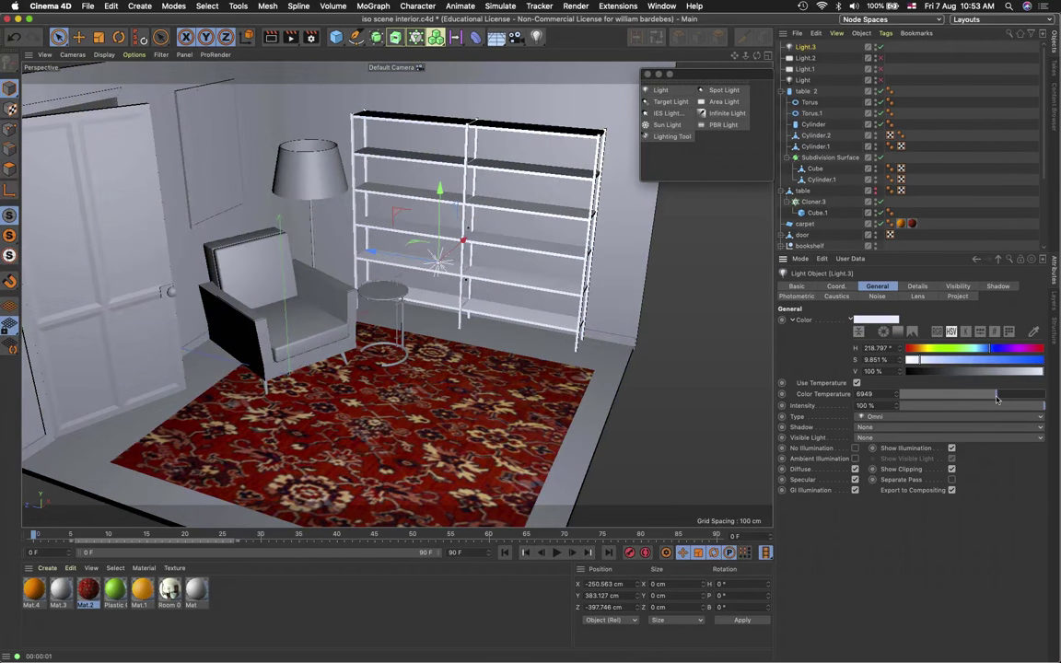
left_click(856, 382)
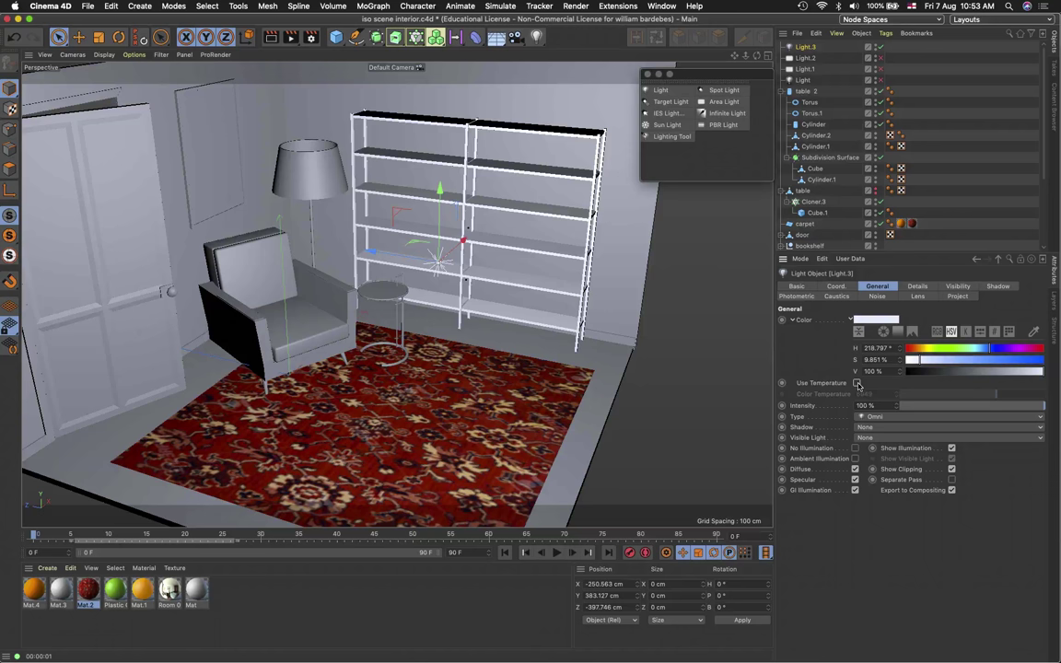
left_click(856, 382)
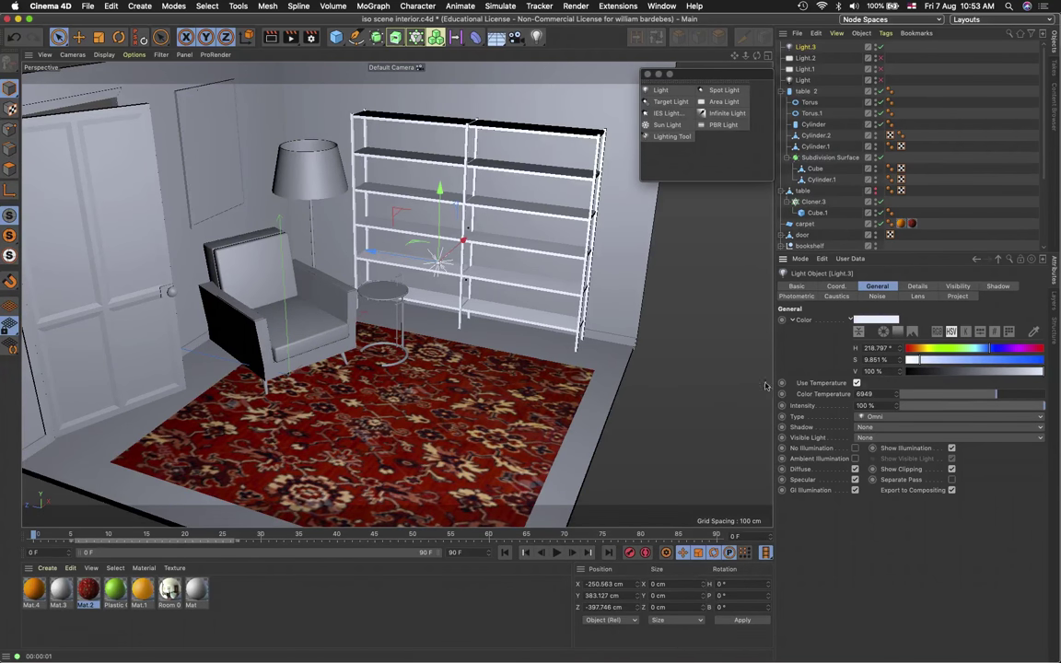
right_click(812, 397)
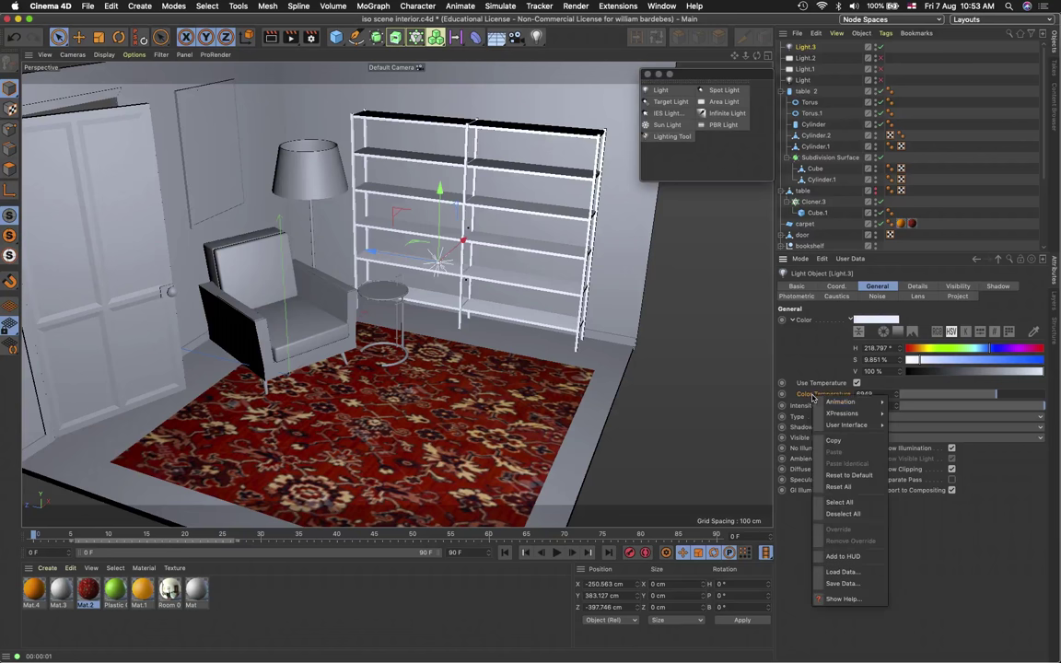
left_click(866, 476)
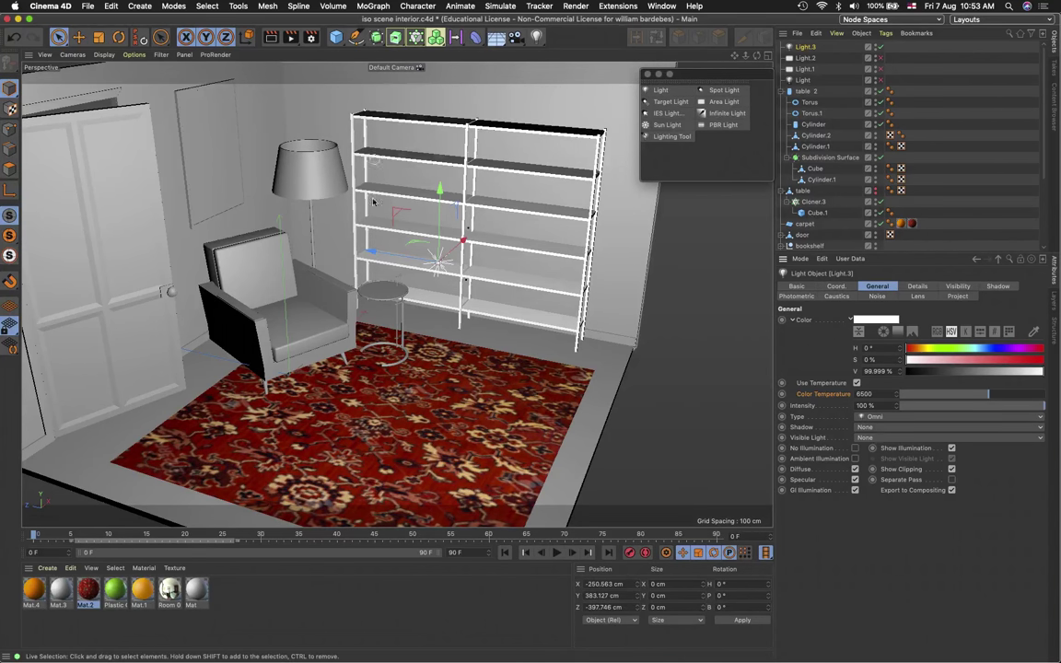
Move the omni light inside the floor lamp's shade at about X 327, Y 303 and Z 144 cm, and render the view
left_click_drag(373, 252, 432, 149)
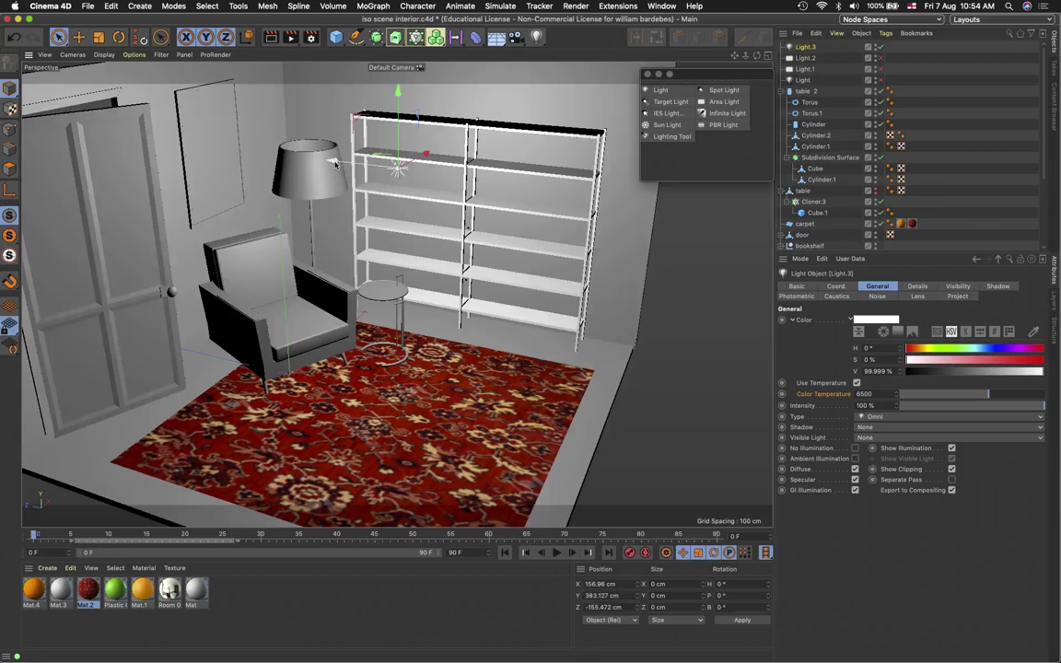
left_click_drag(361, 158, 219, 146)
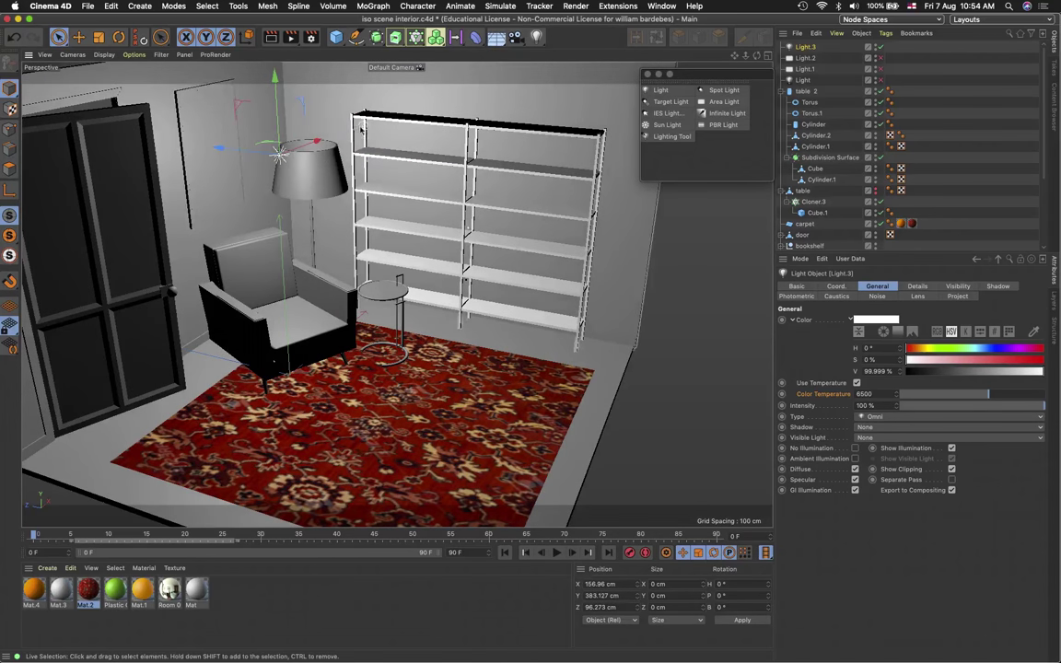
mouse_move(314, 145)
left_mouse_down()
mouse_move(357, 133)
mouse_move(273, 118)
mouse_move(302, 96)
mouse_move(302, 119)
left_mouse_up()
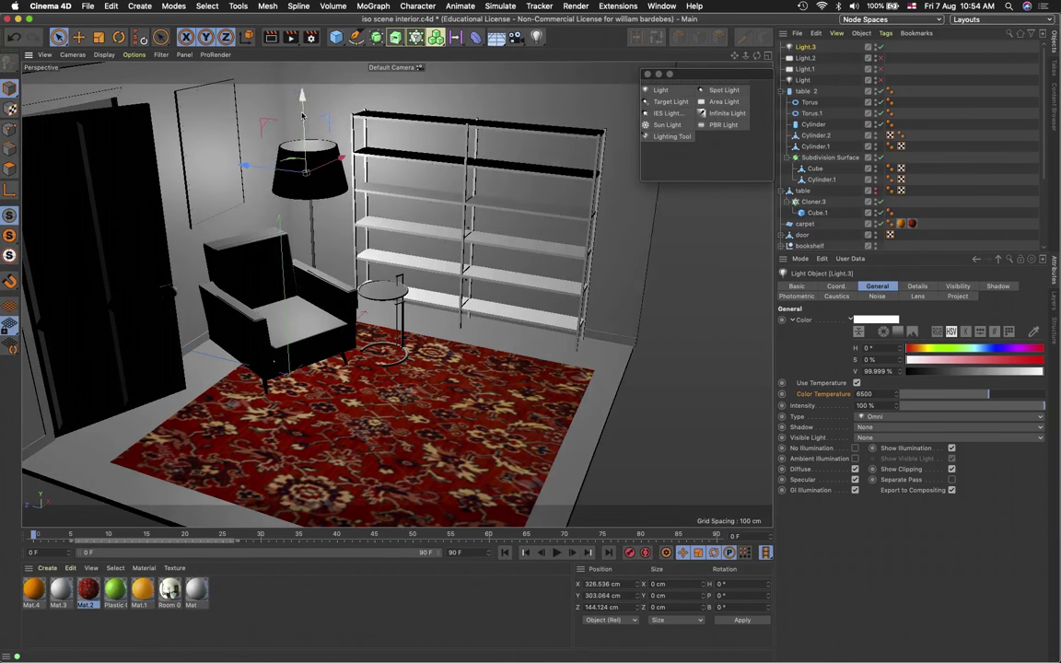
left_click_drag(320, 177, 268, 170, "alt")
scroll(268, 170, "down", 3)
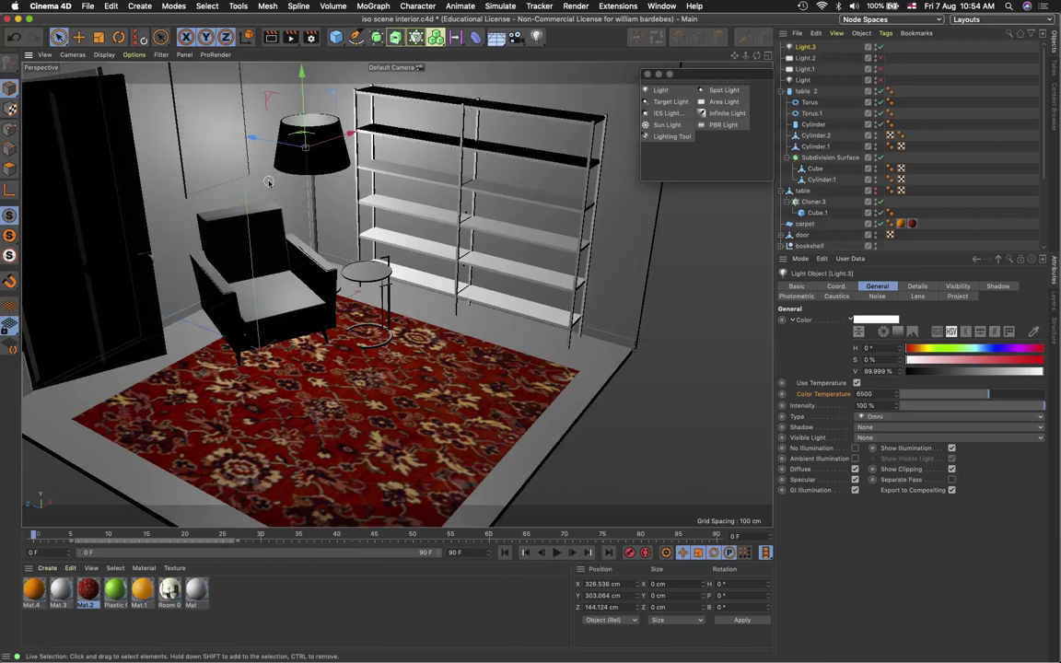
scroll(268, 175, "down", 3)
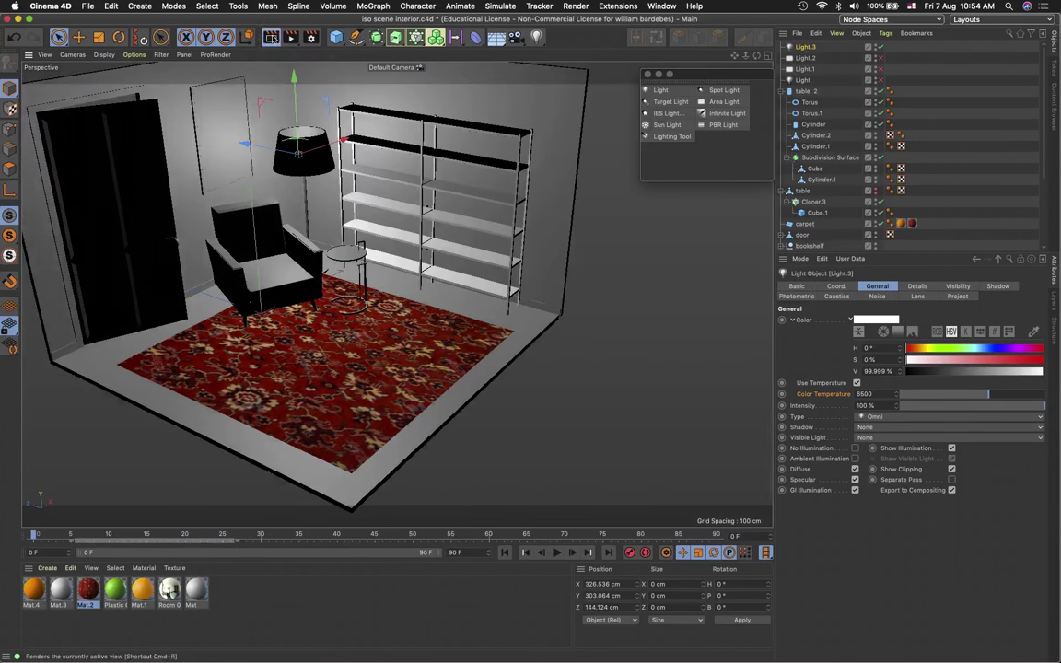
left_click(272, 37)
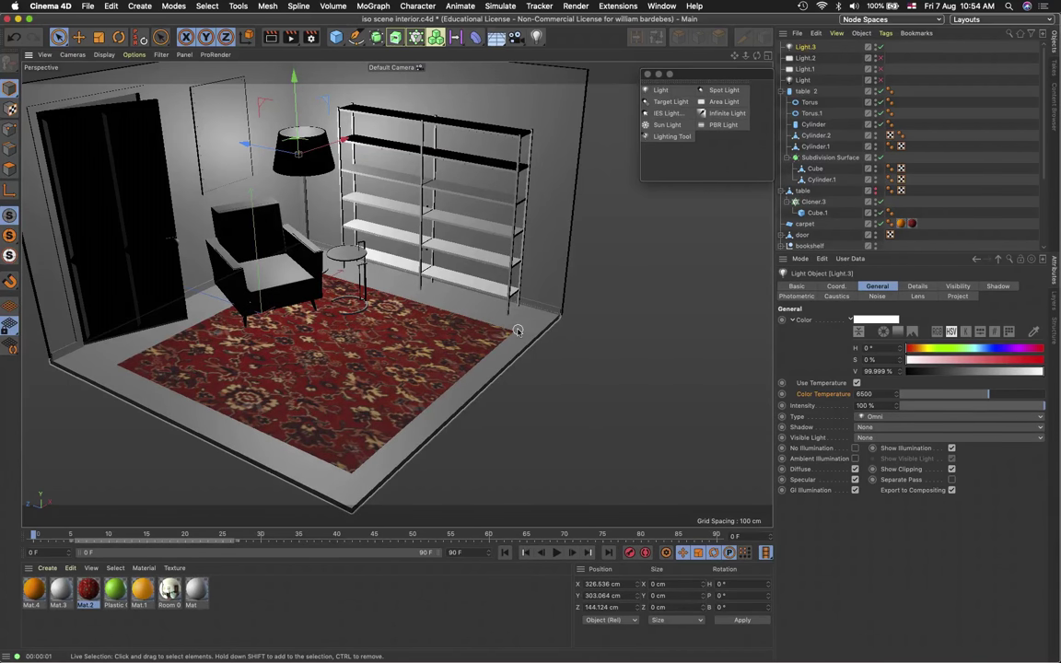
Set the shadow type of Light.3 to Shadow Maps (Soft)
scroll(518, 331, "up", 10)
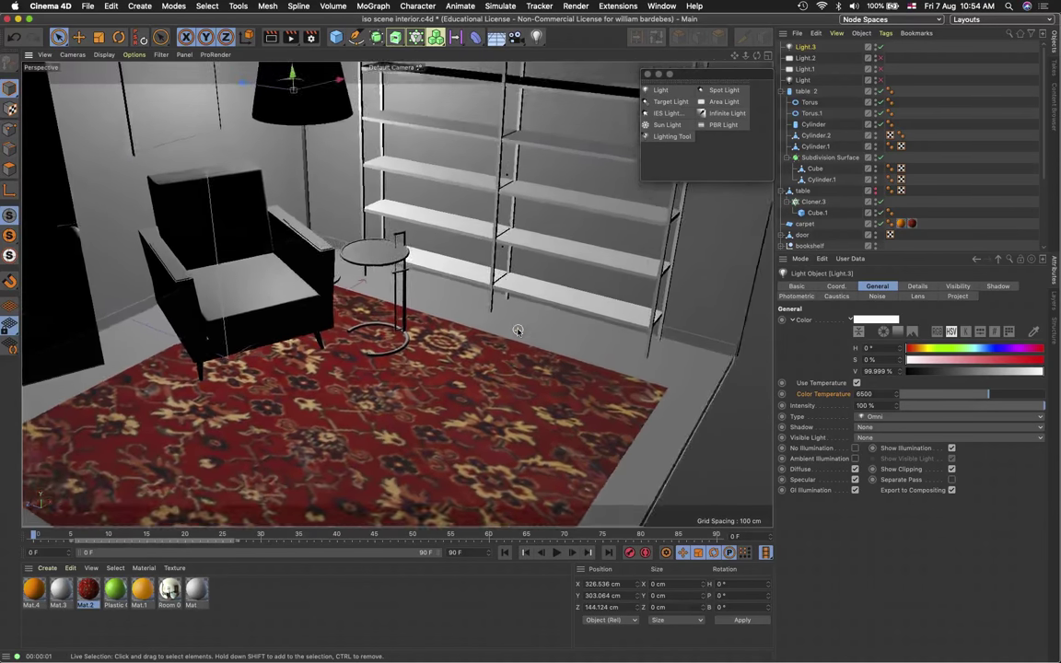
scroll(517, 331, "down", 5)
left_click(594, 212)
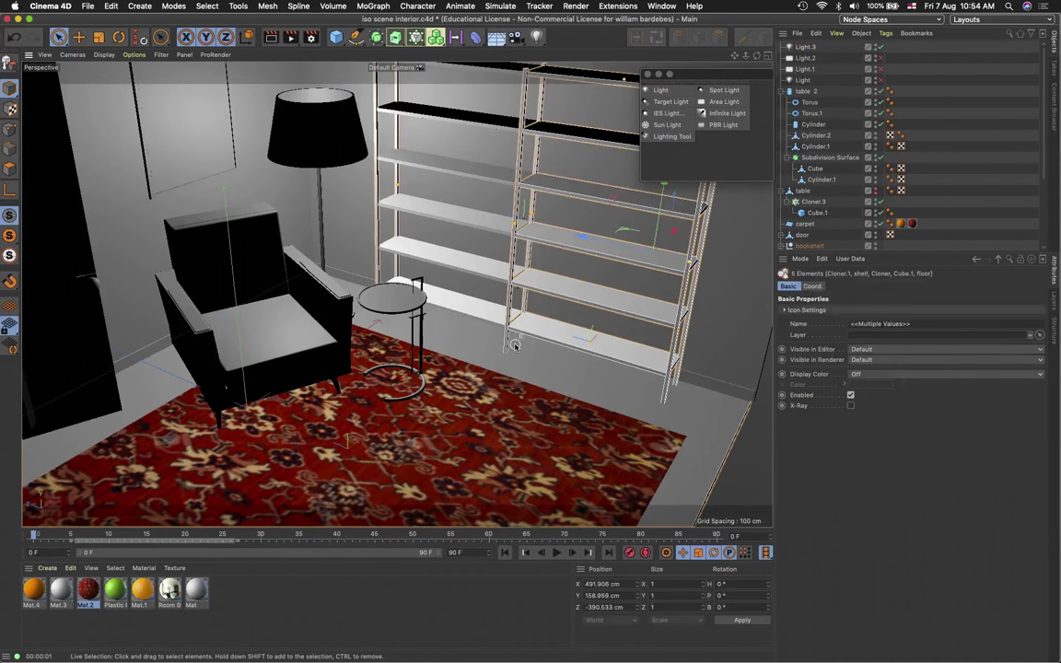
left_click(805, 47)
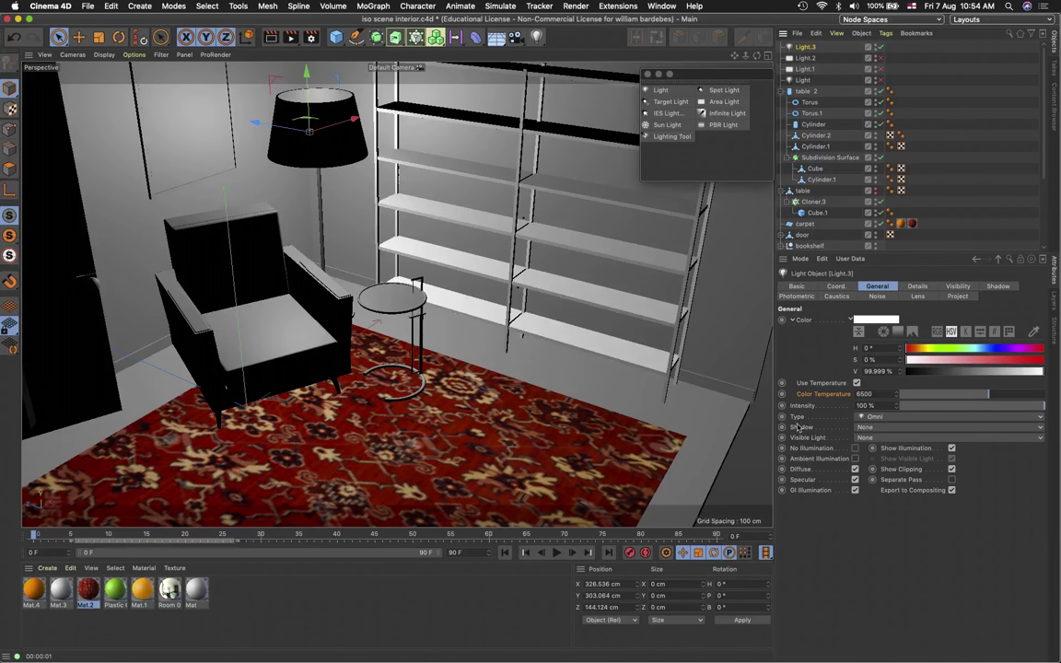
left_click(866, 428)
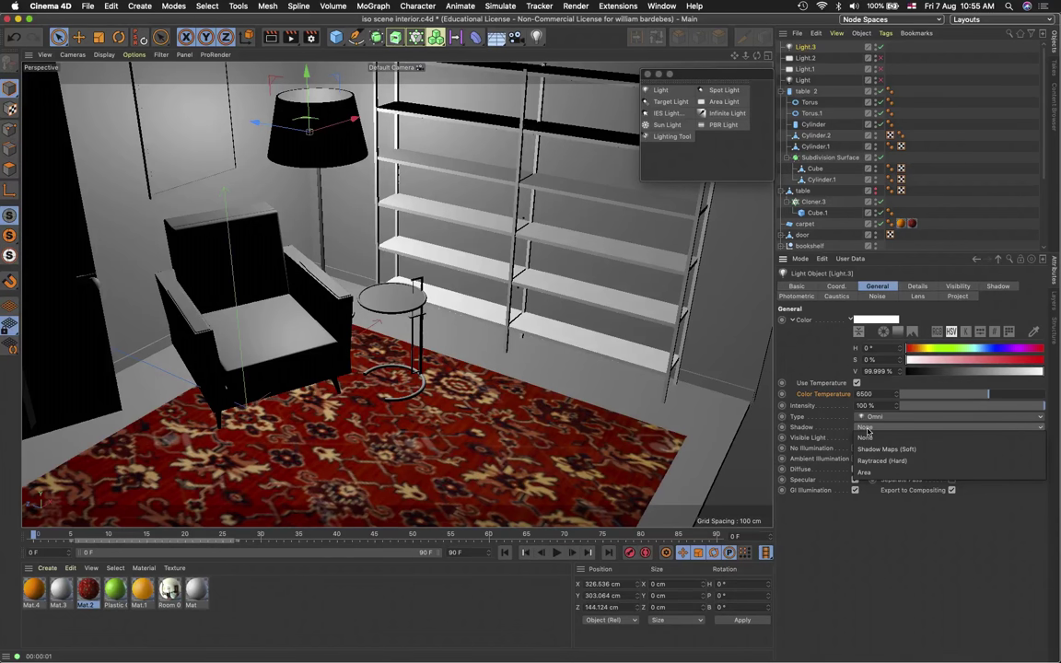
left_click(911, 449)
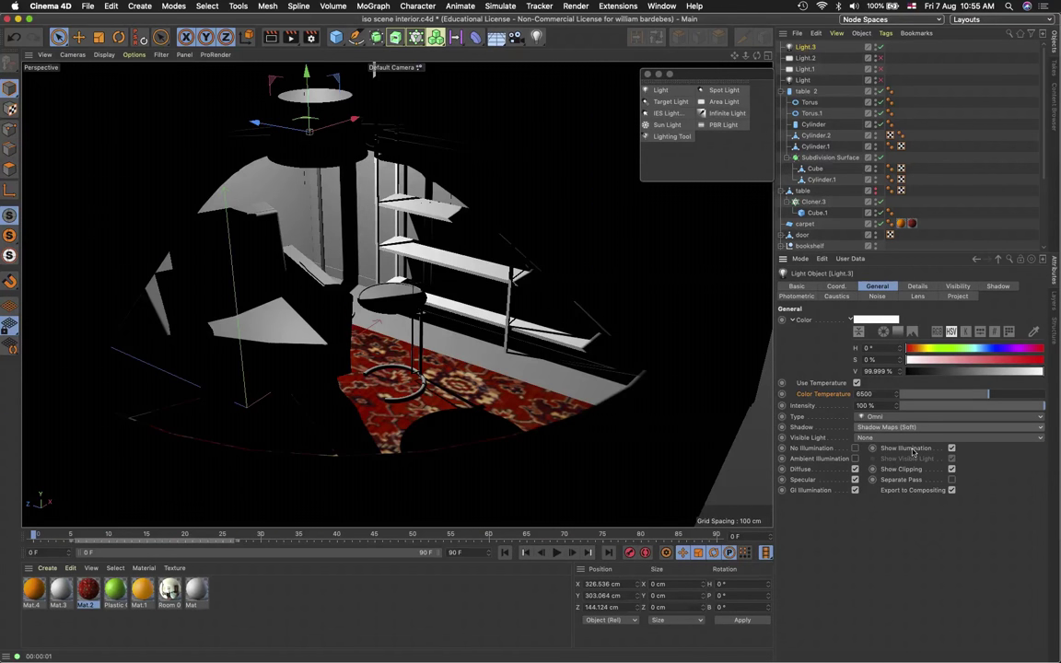
Move the light out of the lampshade to about X -23 and Z 169 cm, and render its shadows from afar and closer up
scroll(521, 348, "down", 5)
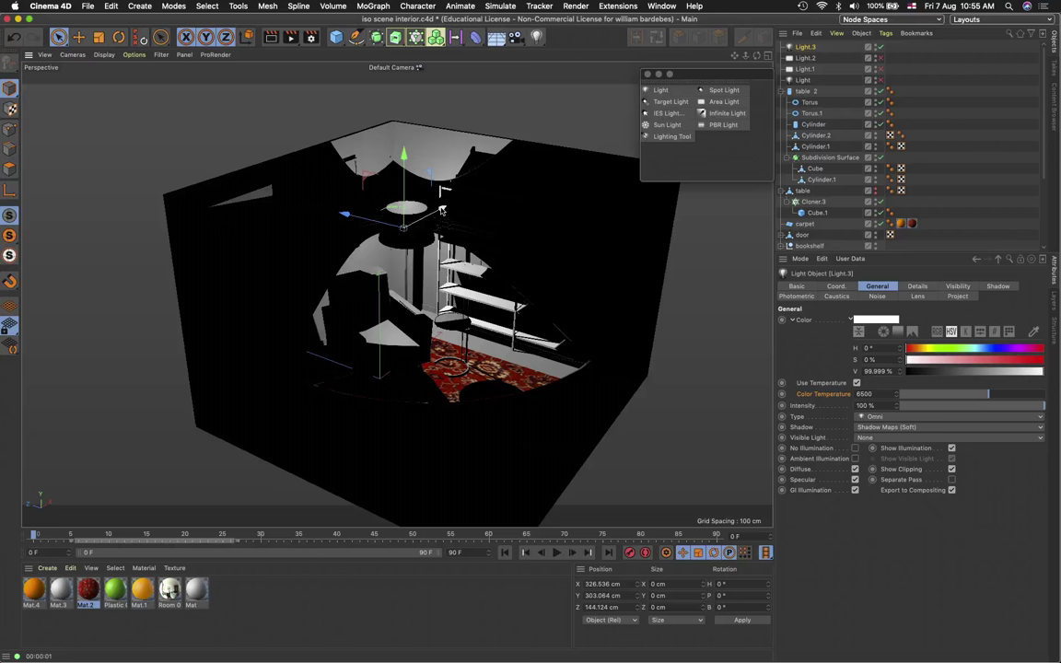
left_click_drag(442, 210, 316, 245)
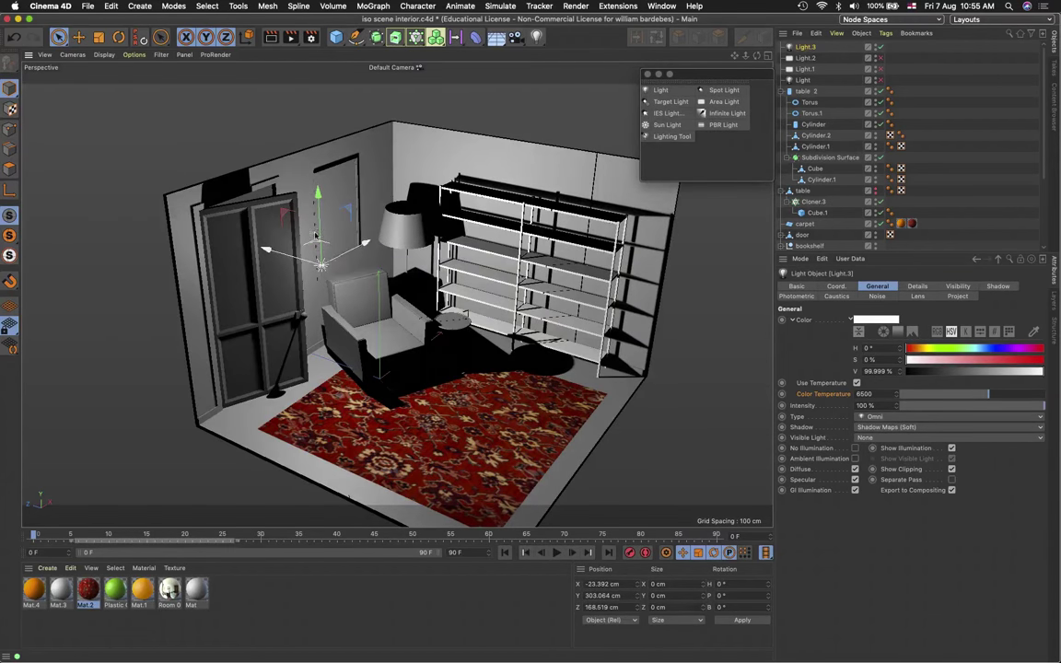
left_click(273, 38)
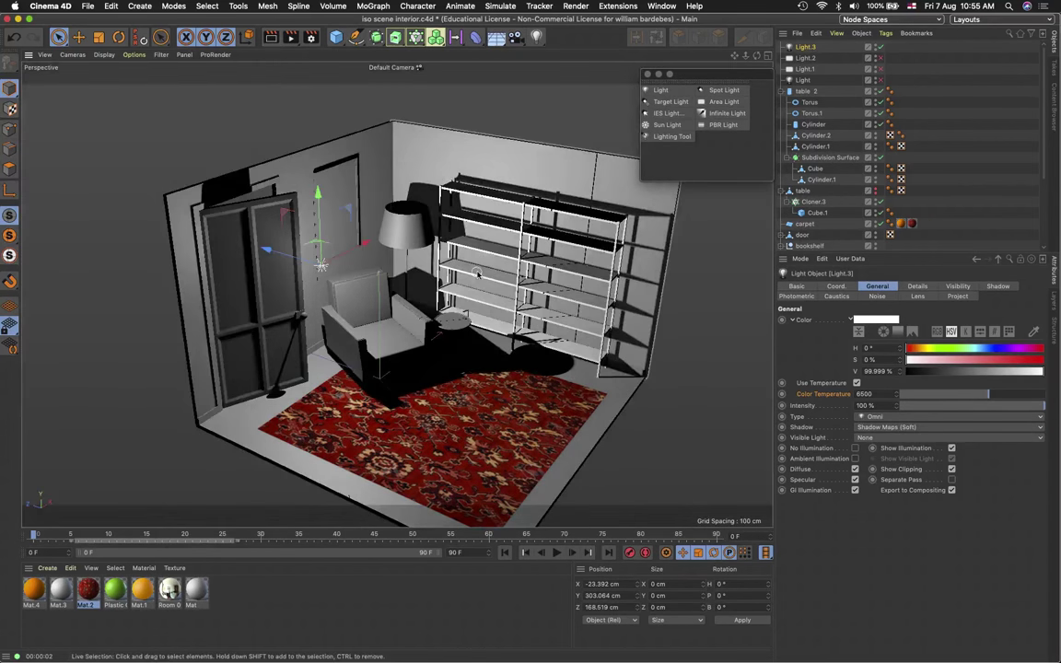
scroll(280, 232, "up", 5)
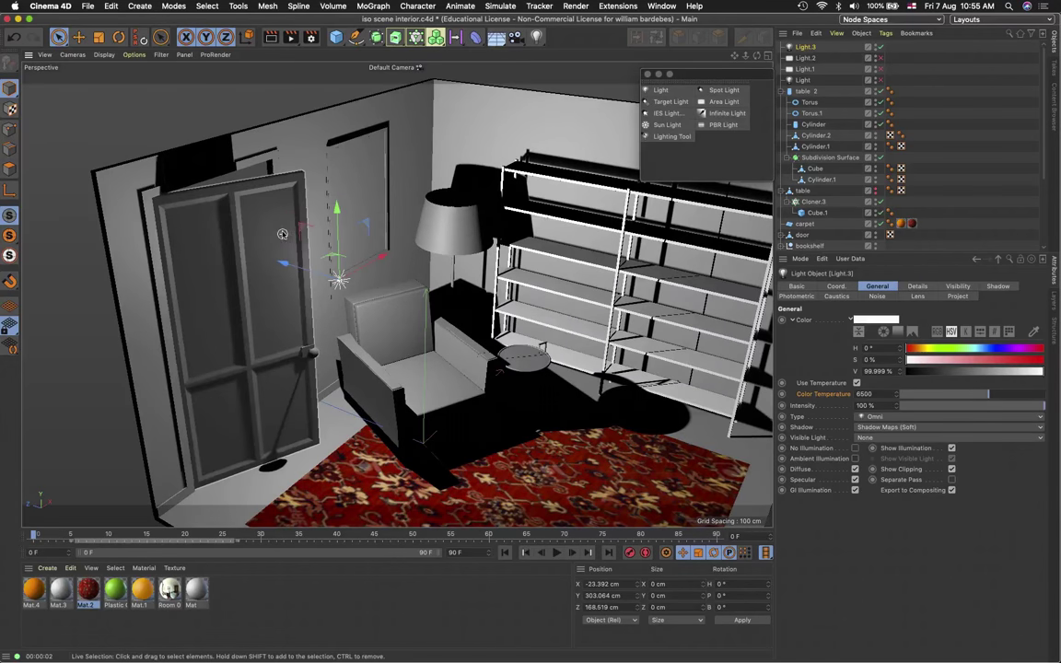
left_click(271, 37)
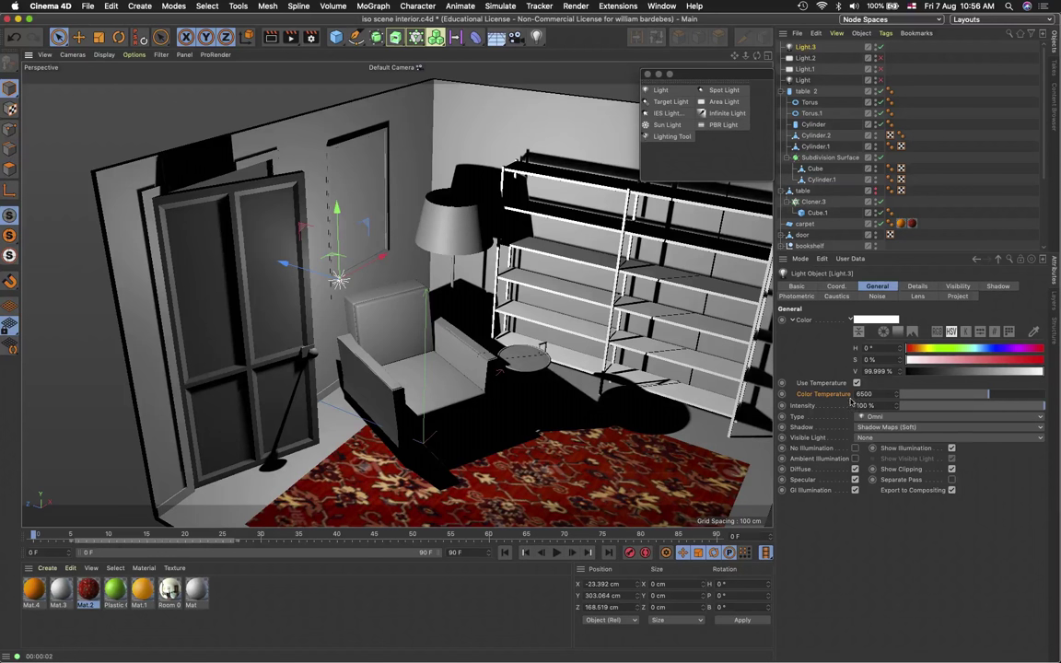
Set the light's Shadow Map to 1250x1250 and its shadow Density to 80 %, rendering the view after each change
left_click(998, 286)
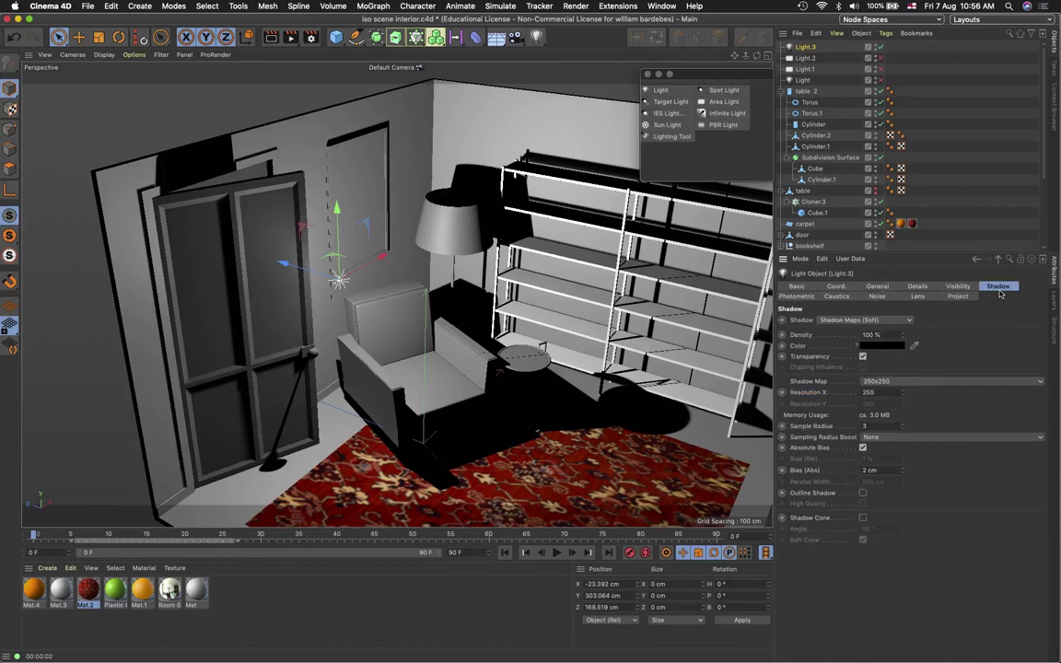
left_click(889, 382)
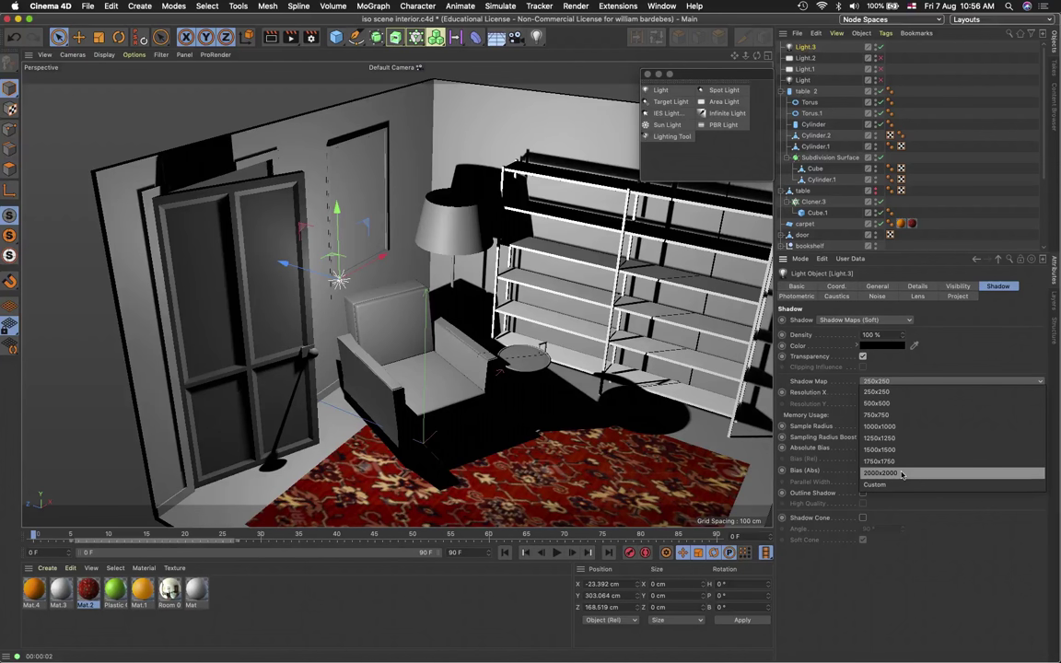
left_click(902, 438)
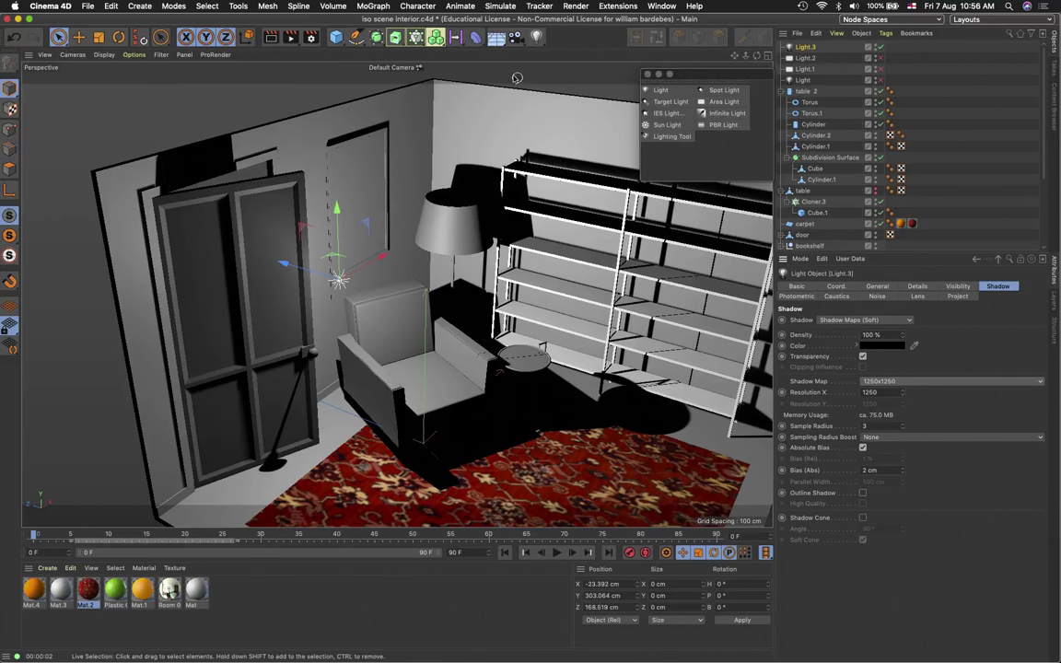
left_click(270, 37)
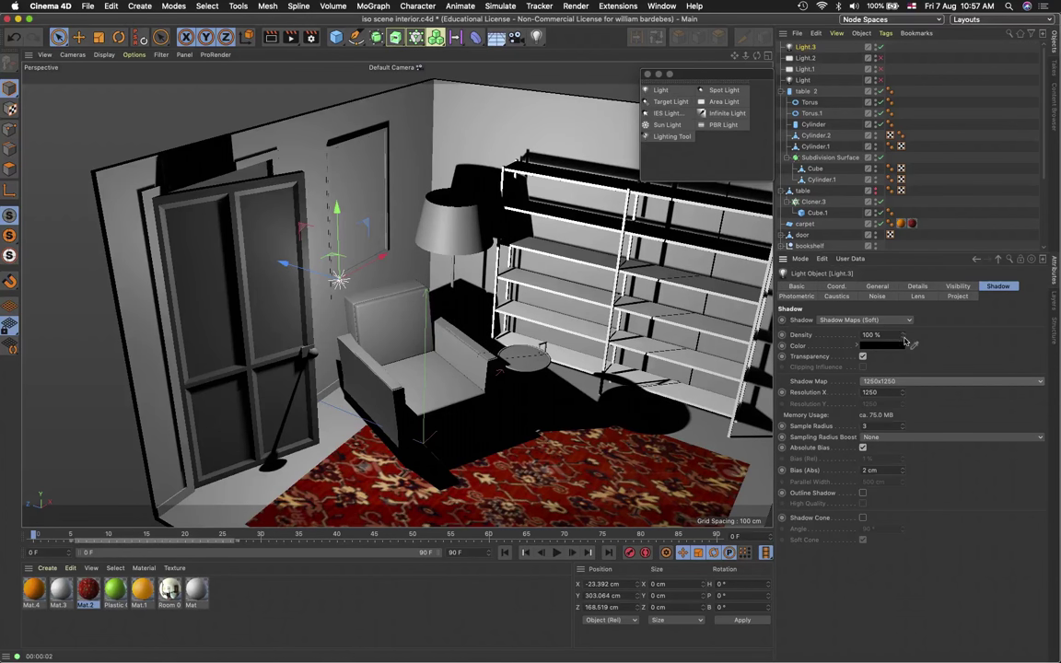
left_click_drag(907, 337, 907, 358)
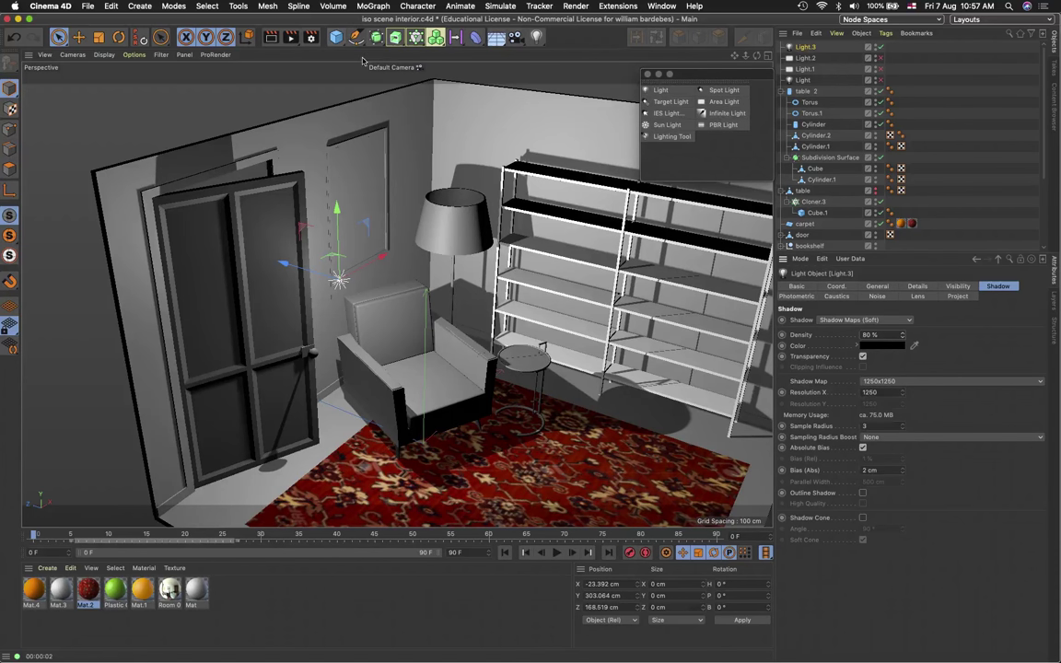
left_click(271, 39)
Test a shadow Sample Radius of 10 in a render, and raise it to 20 and render the view again
double_click(884, 425)
type("20")
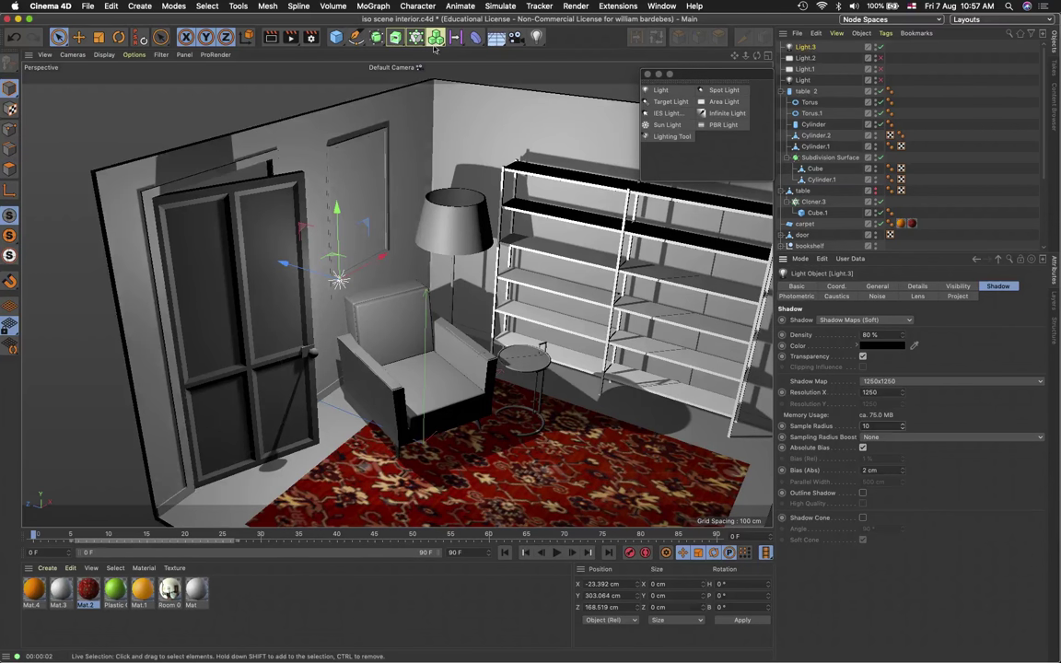
left_click(272, 37)
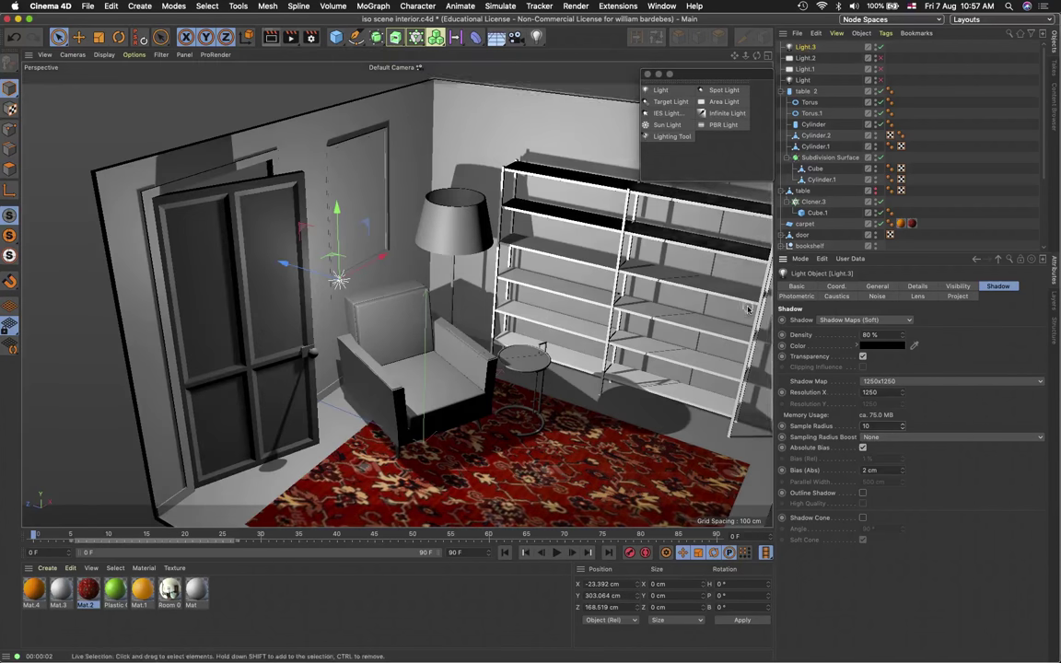
left_click_drag(902, 428, 902, 419)
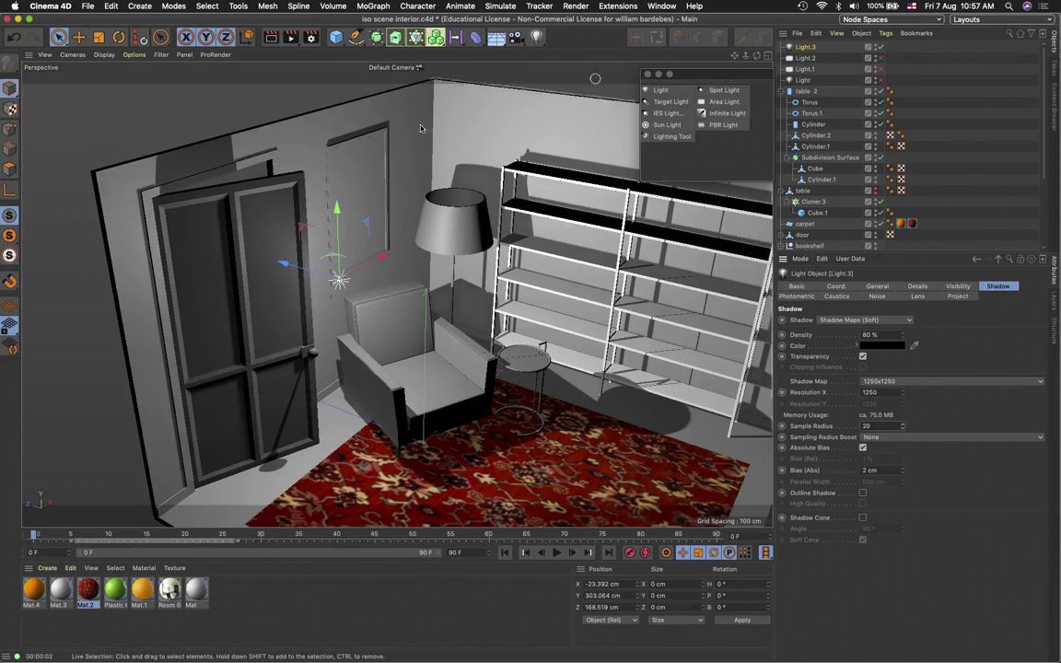
left_click(268, 38)
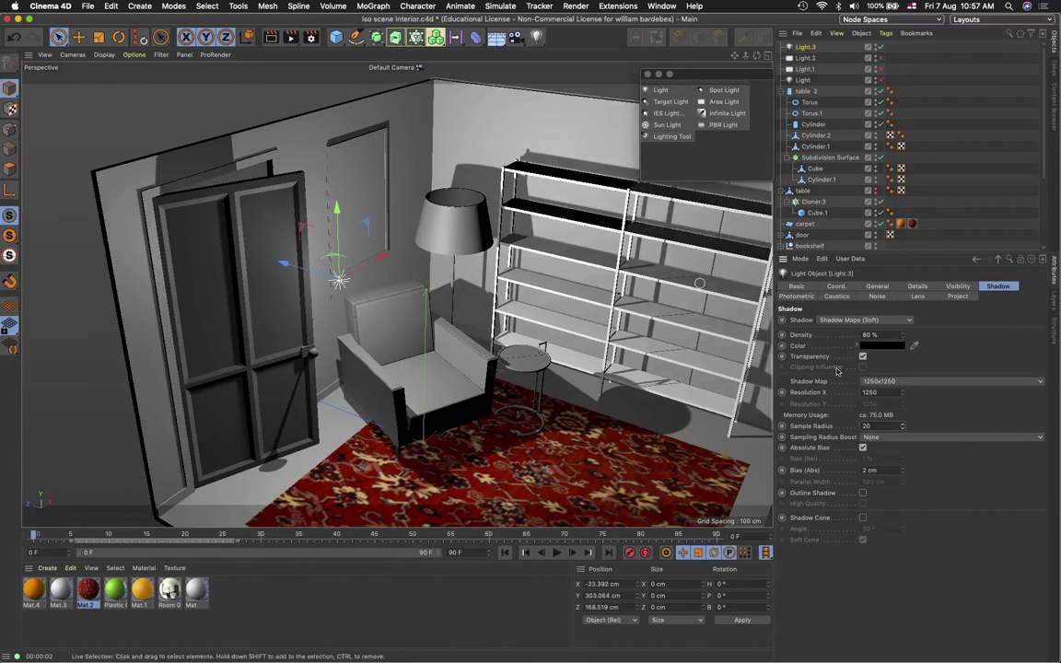
Switch Light.3's shadow type to Raytraced (Hard) and render the view to inspect the sharper shadows
left_click(875, 286)
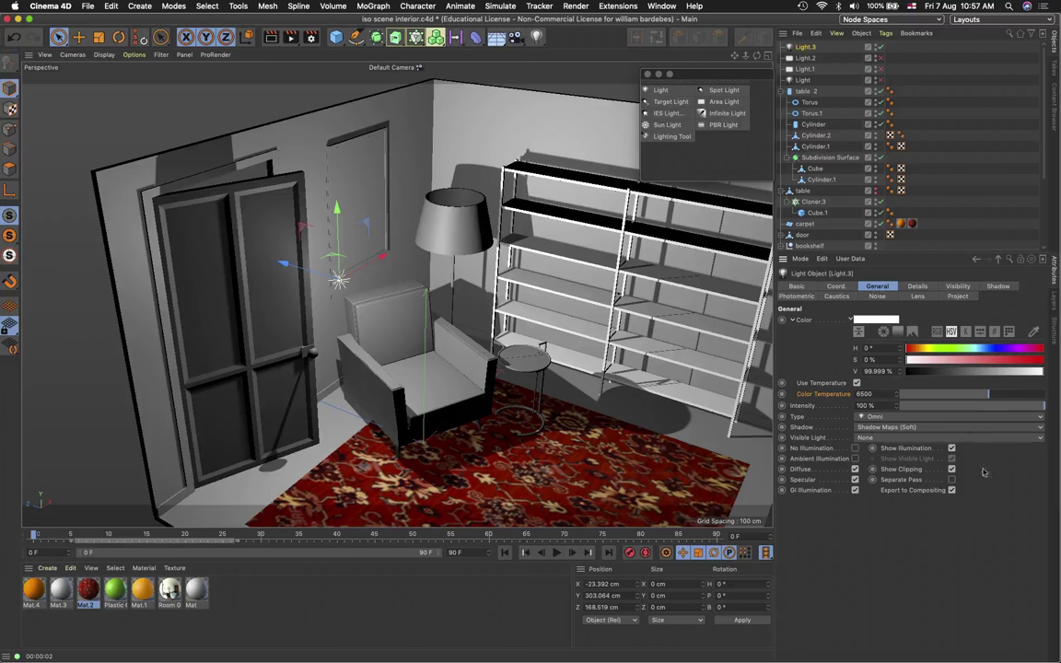
left_click(910, 429)
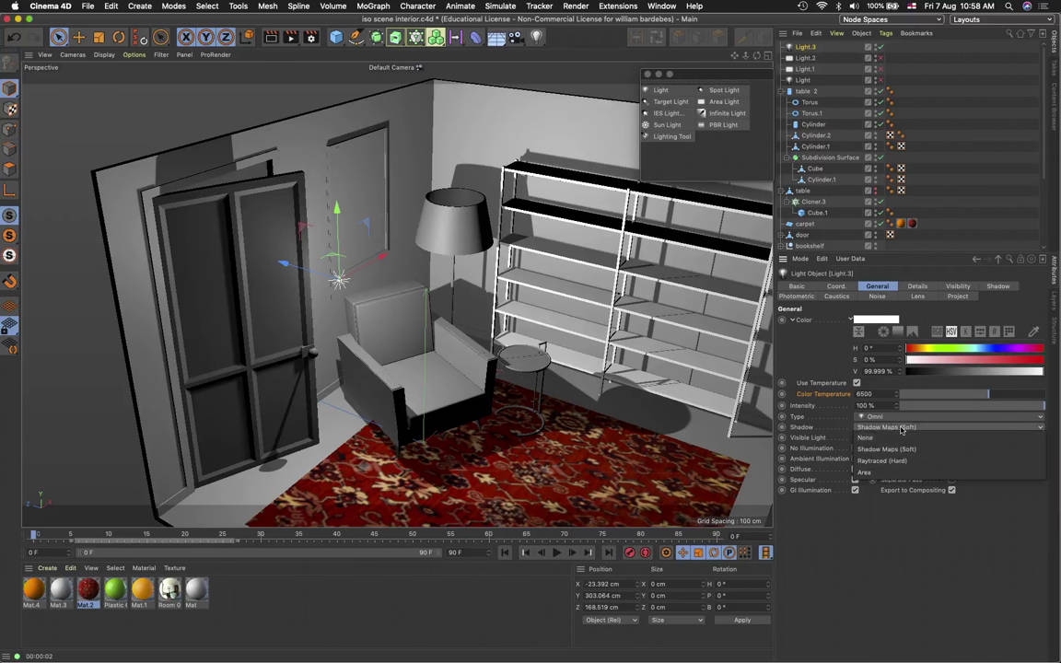
left_click(892, 461)
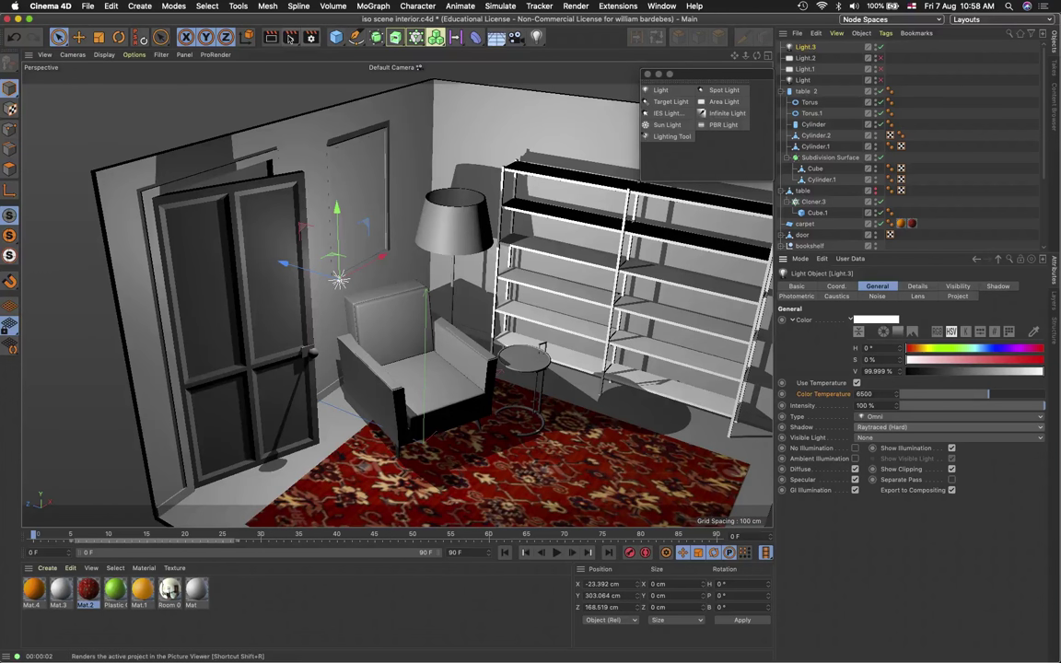
left_click(272, 37)
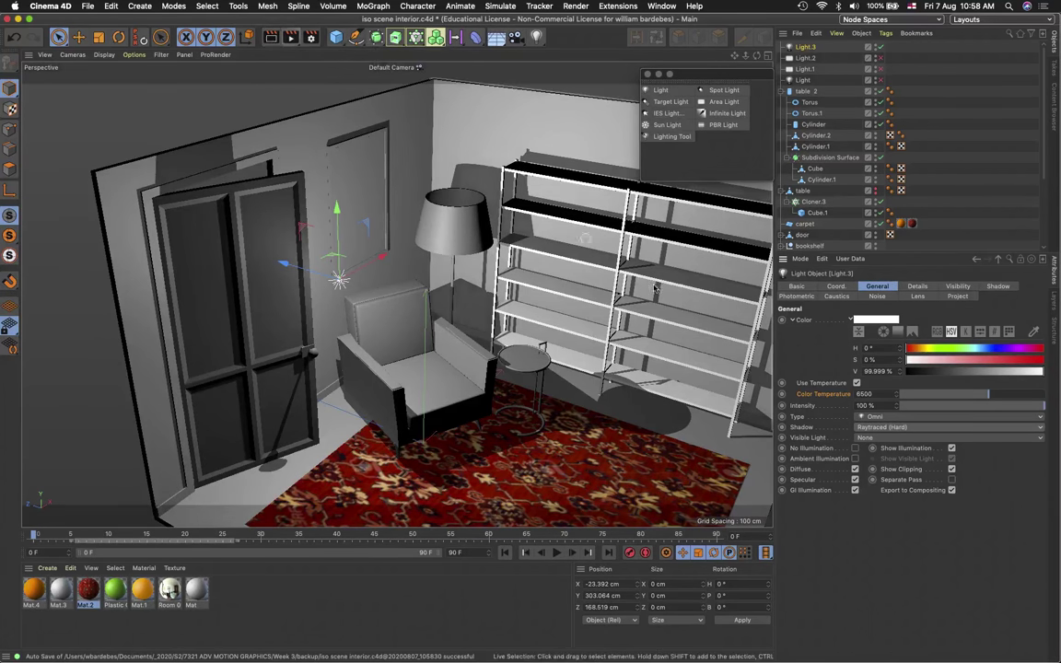
Colour the light's shadow purple-blue with H 249°, S 65 % and V 76 %, and render the view
left_click(997, 285)
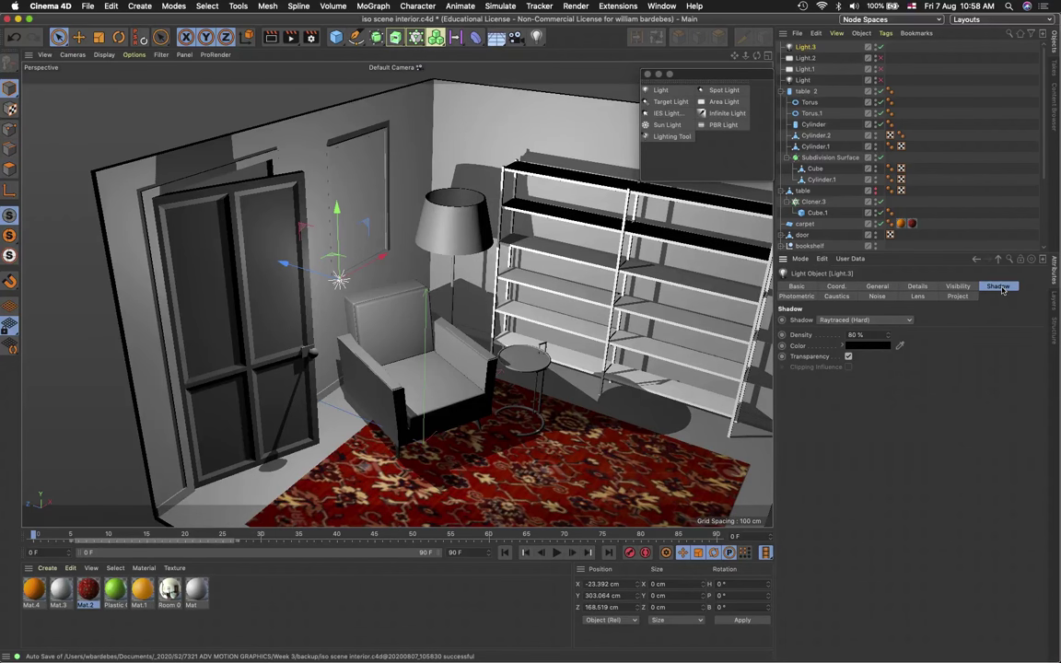
left_click(870, 346)
left_click_drag(874, 350, 913, 349)
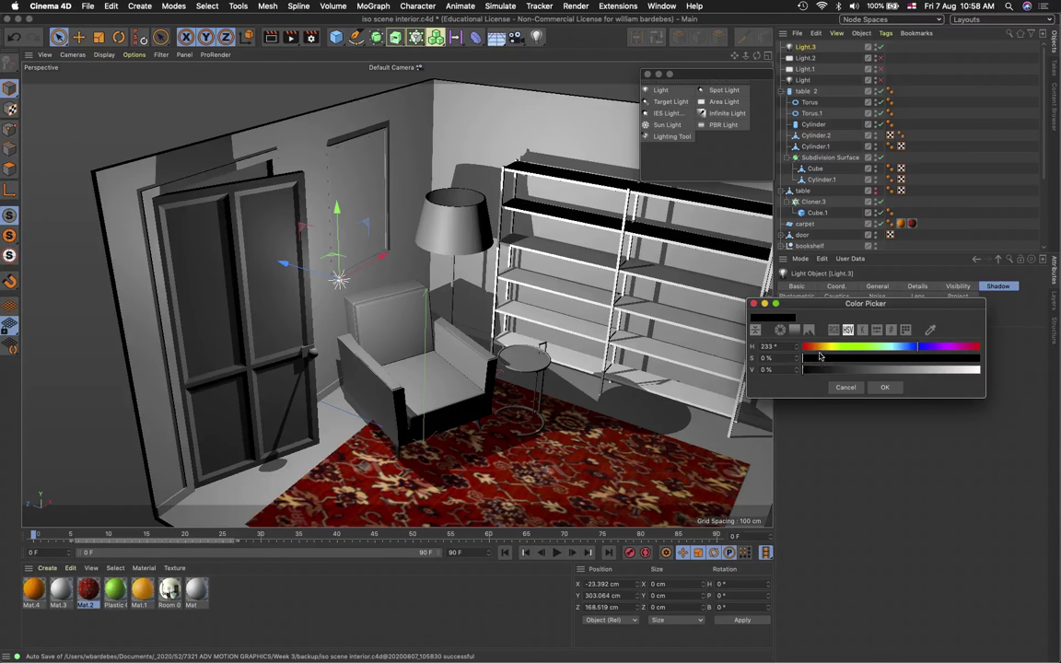
left_click_drag(912, 350, 917, 350)
left_click(939, 369)
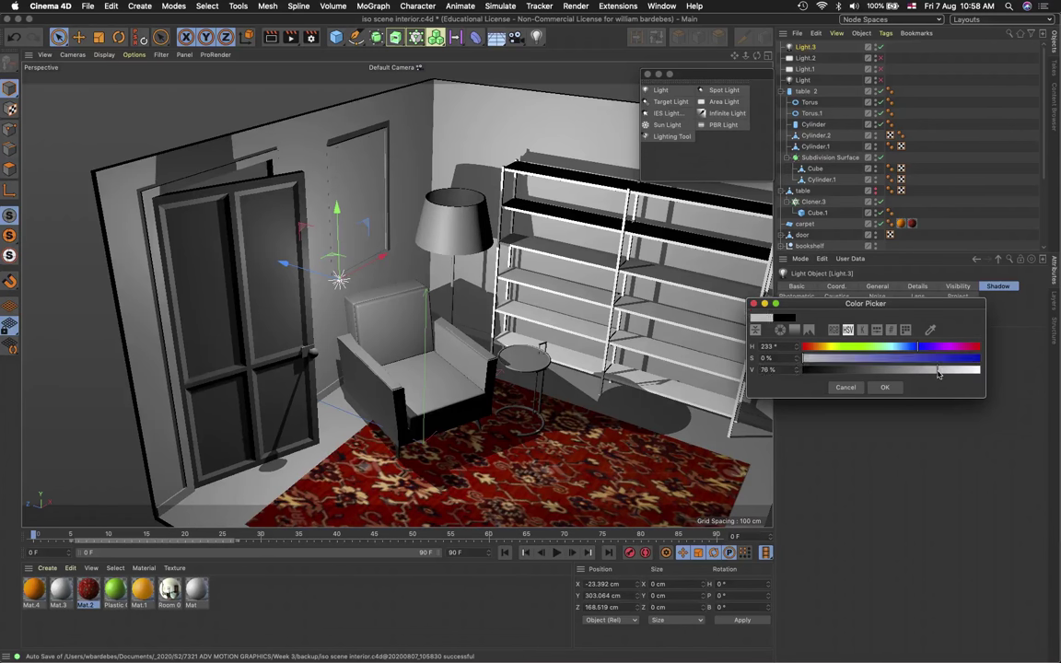
left_click(926, 348)
left_click_drag(957, 362, 918, 365)
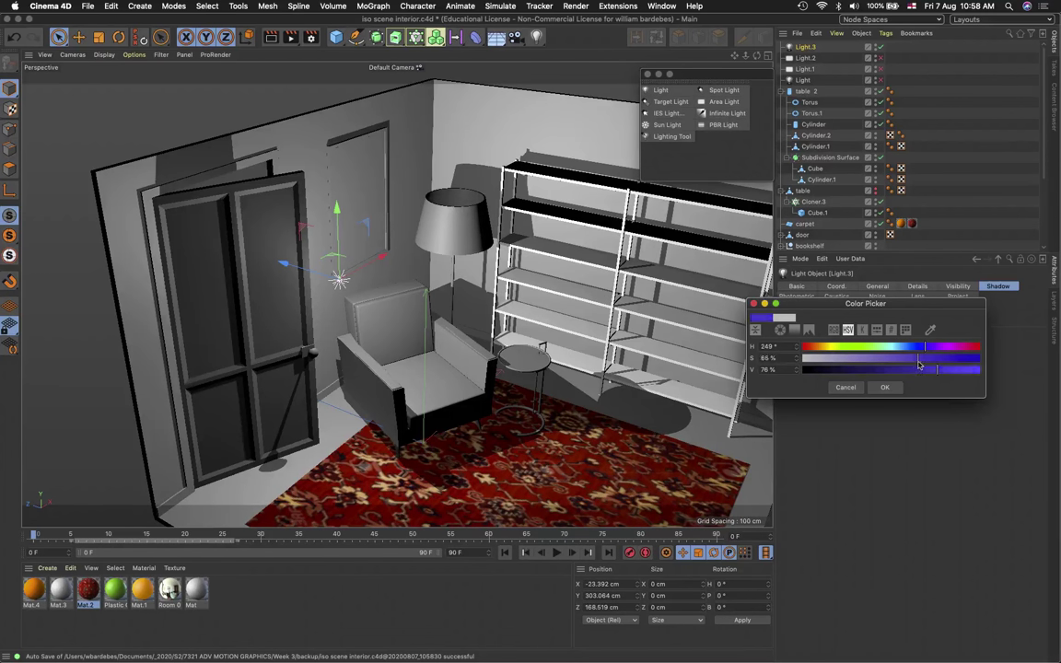
left_click(884, 387)
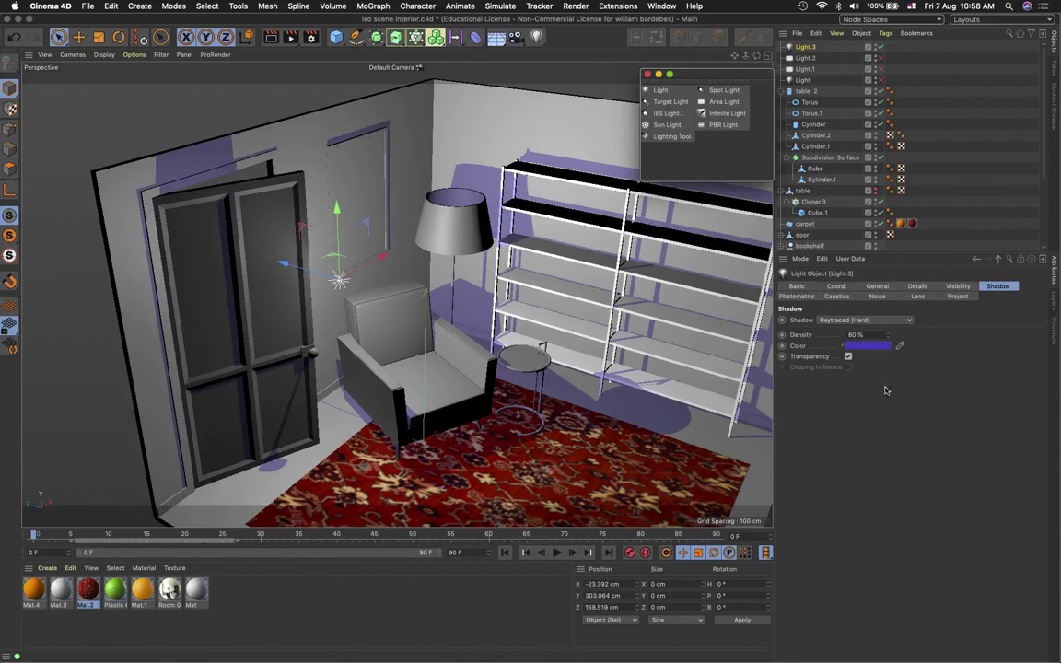
left_click(271, 38)
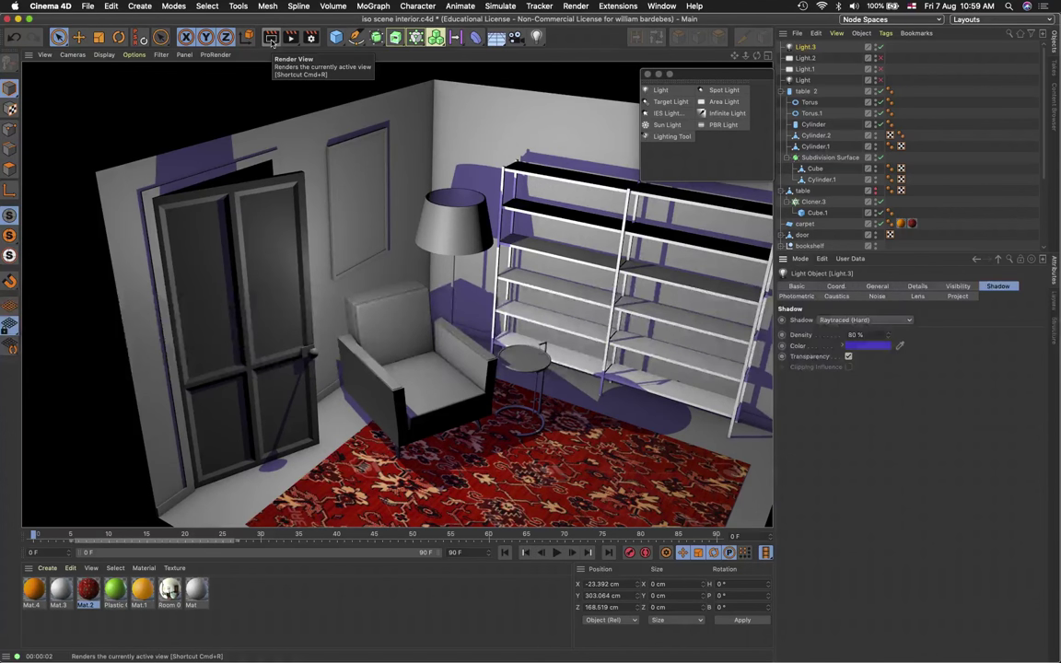
Switch to Chrome and search Google for "c4d text extrude" in a new tab
key("super+Tab")
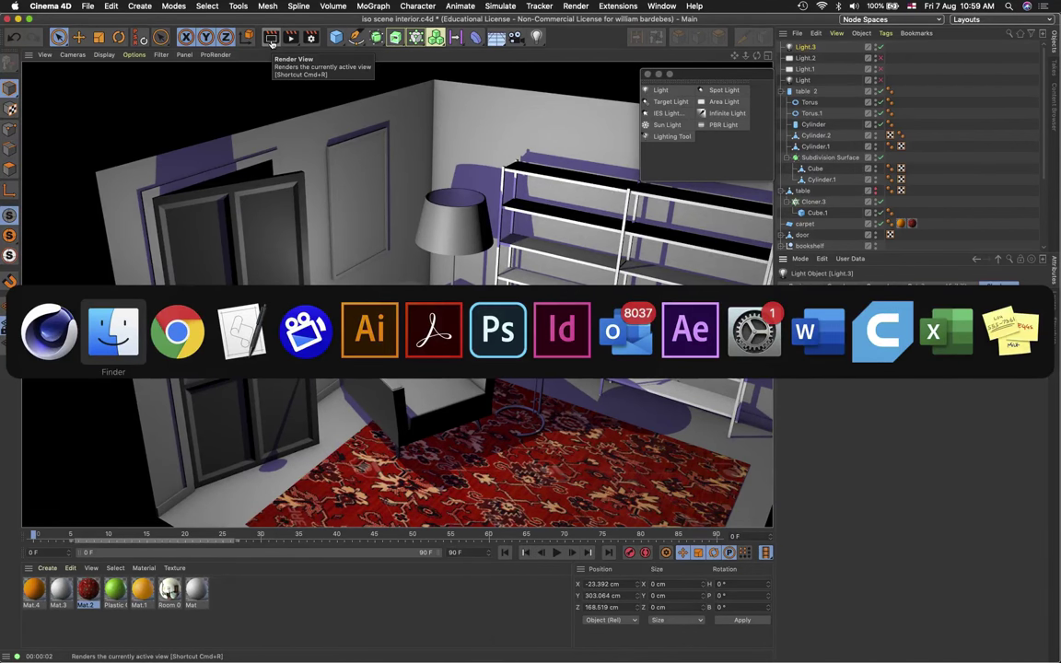
key("super+Tab")
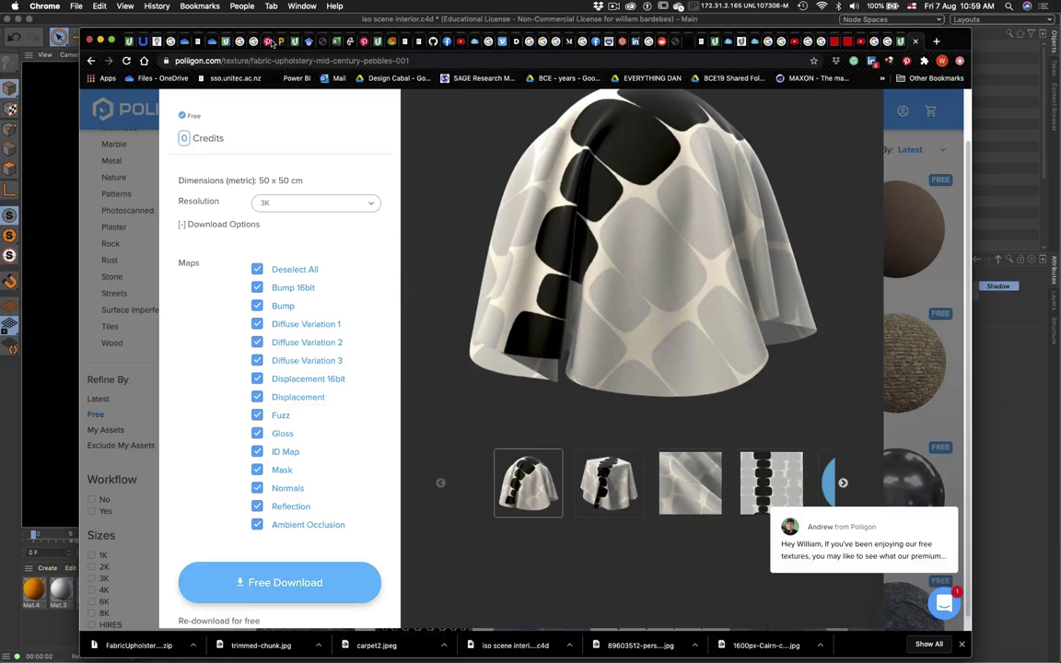
key("super+t")
type("c4d")
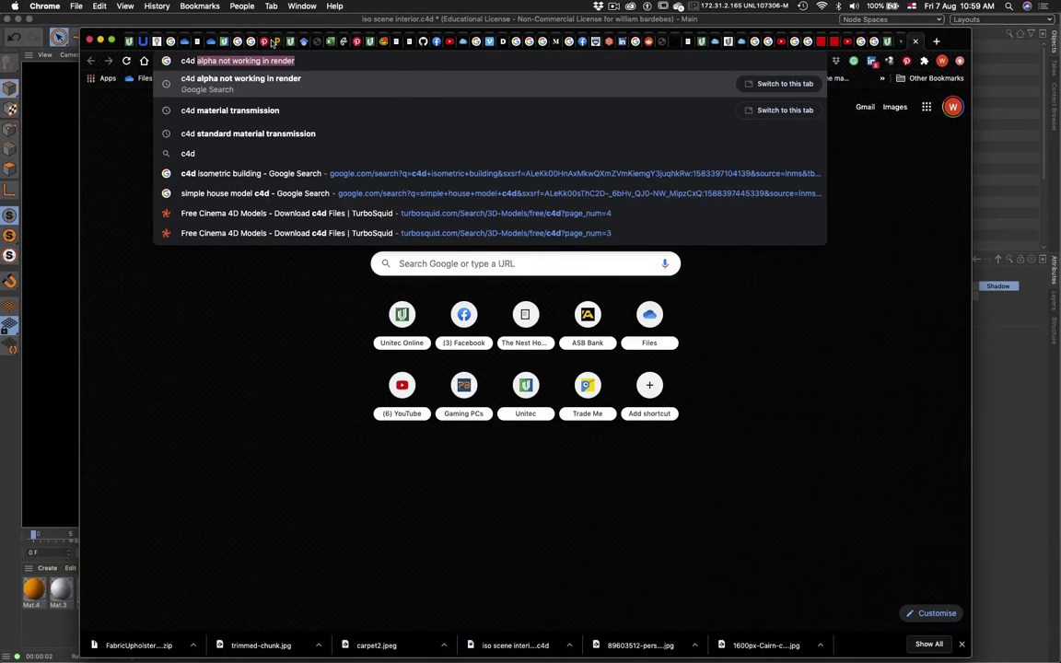
type(" text")
type("extrude")
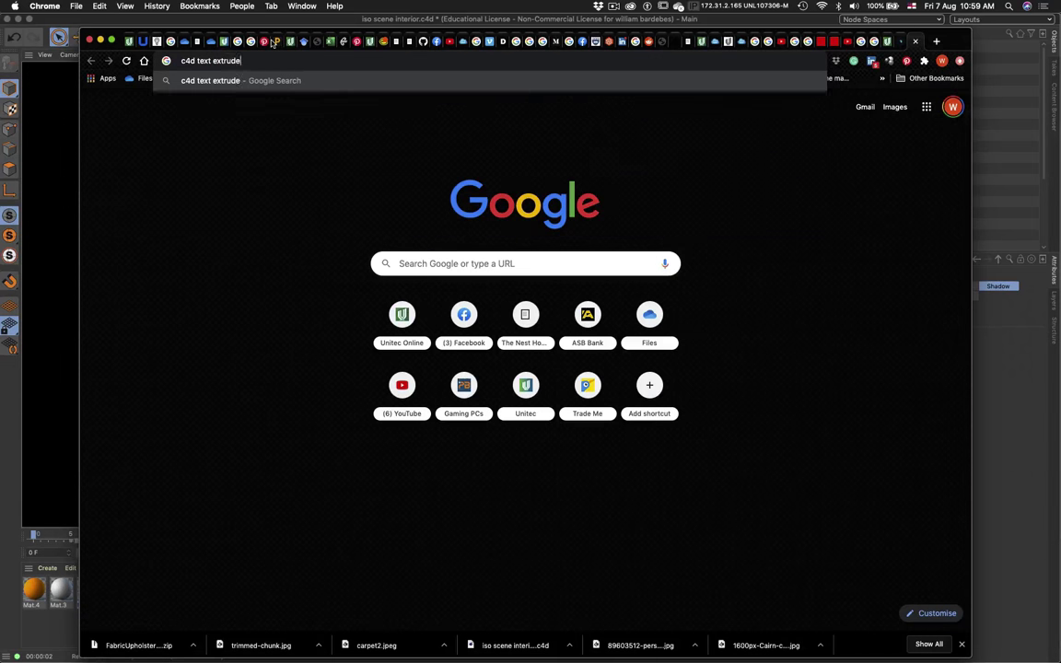
key("Return")
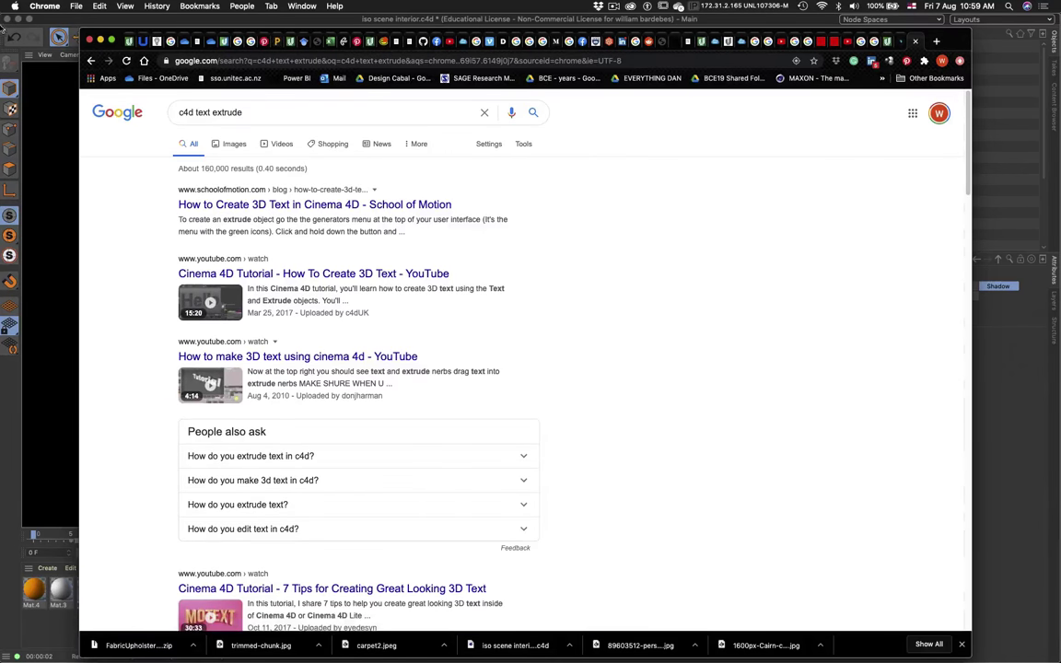
Show the image results for the search and browse them for examples of extruded 3D text
left_click(234, 145)
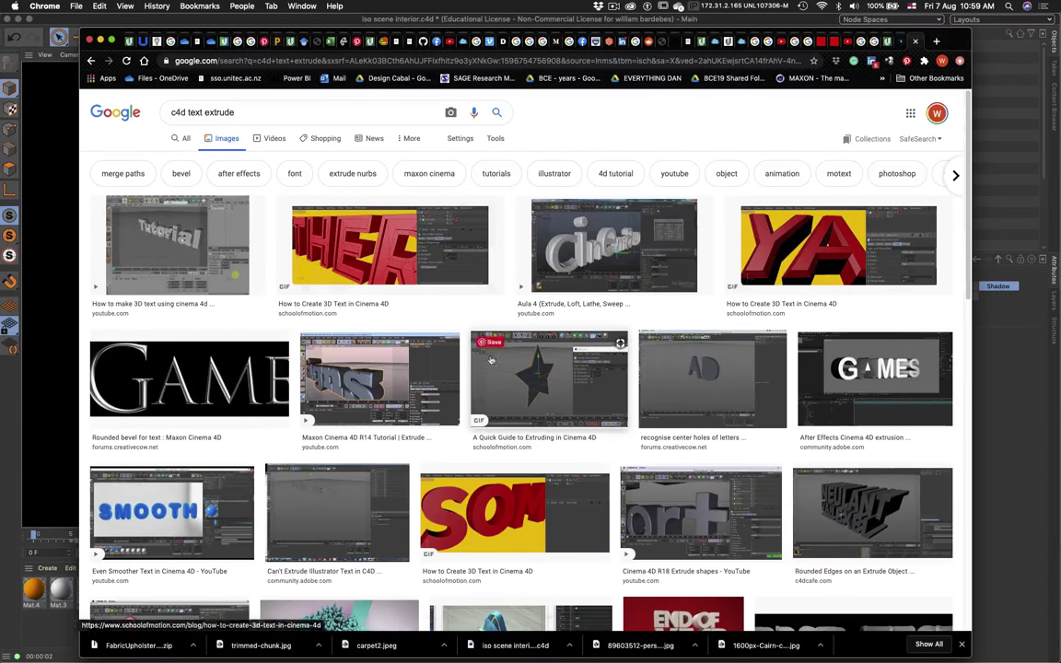
scroll(513, 453, "down", 3)
scroll(513, 452, "down", 6)
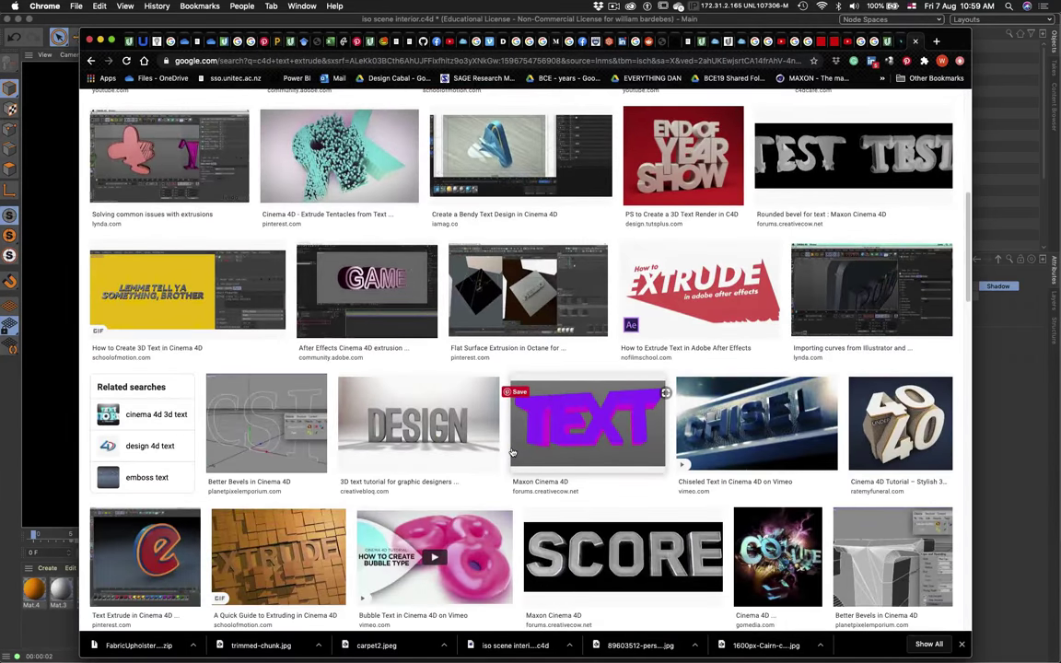
scroll(513, 452, "down", 1)
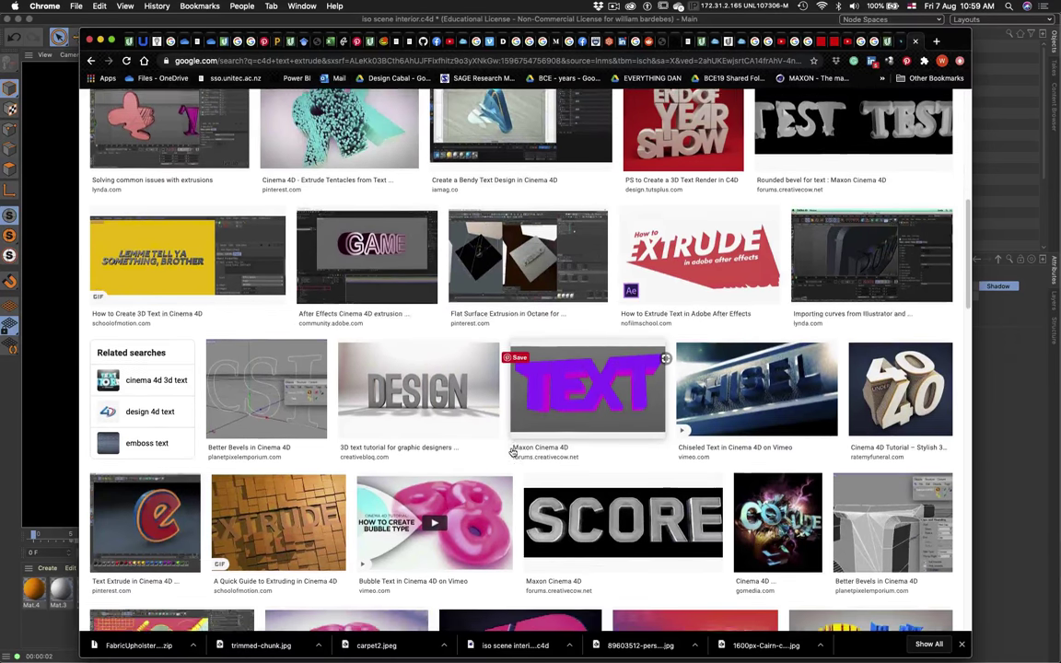
scroll(512, 452, "down", 1)
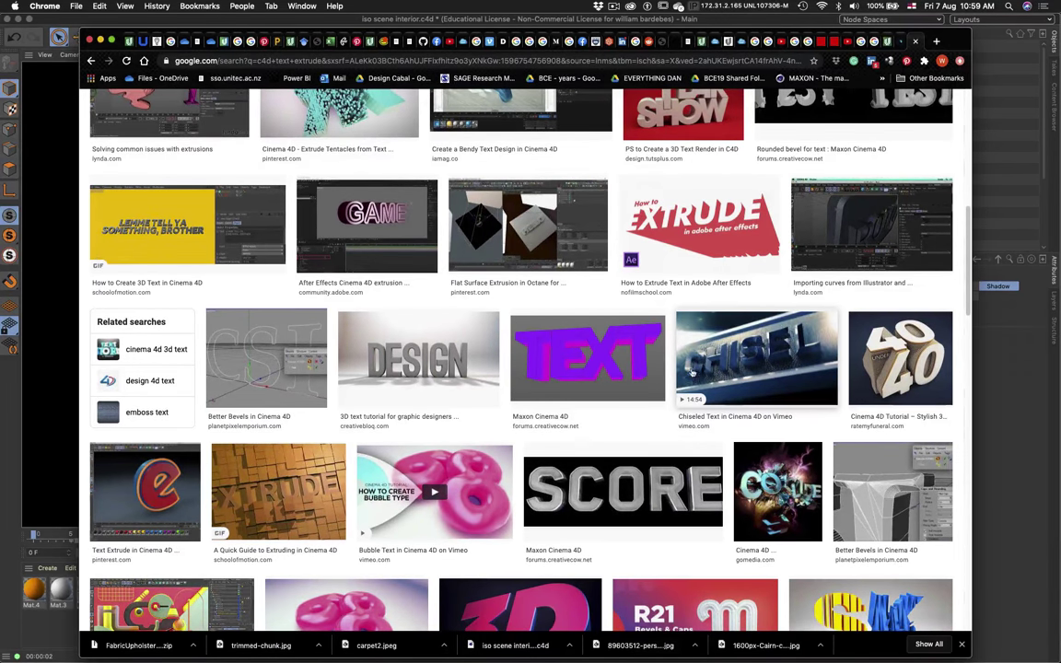
key("super+r")
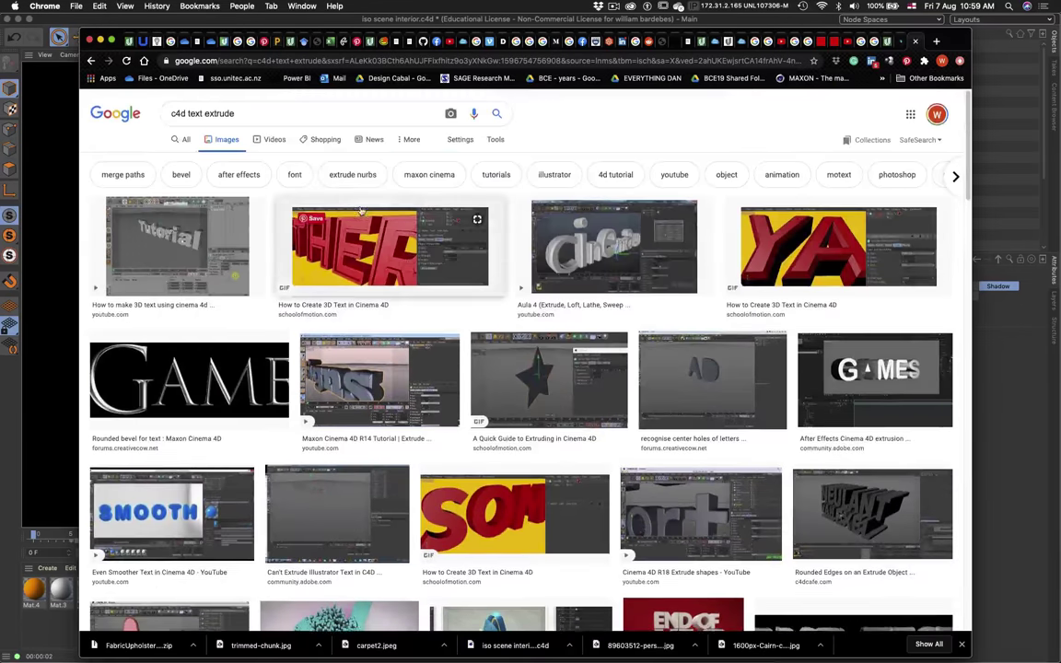
Search images for "c4d isometric text", preview the pink ISO maze tutorial image and browse the other isometric examples
left_click_drag(235, 112, 187, 112)
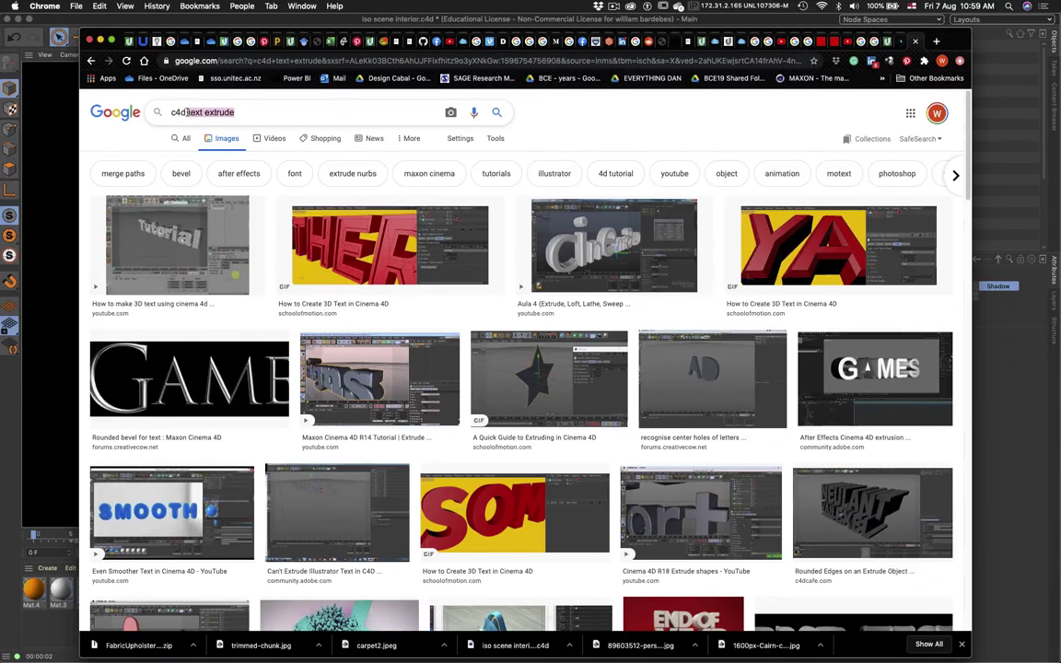
type("is")
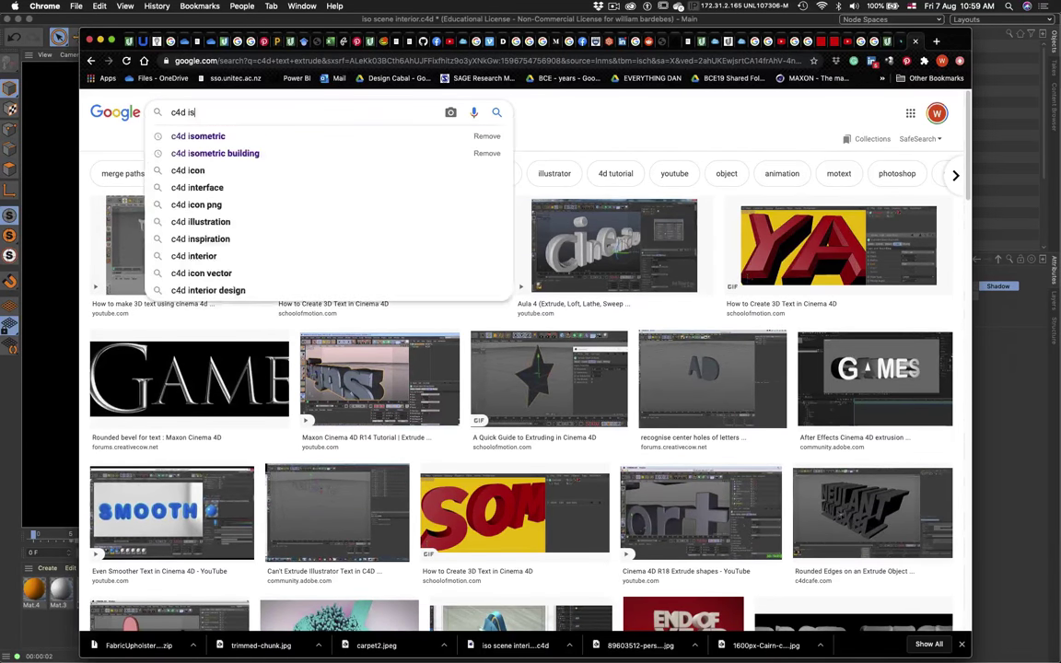
type("omet")
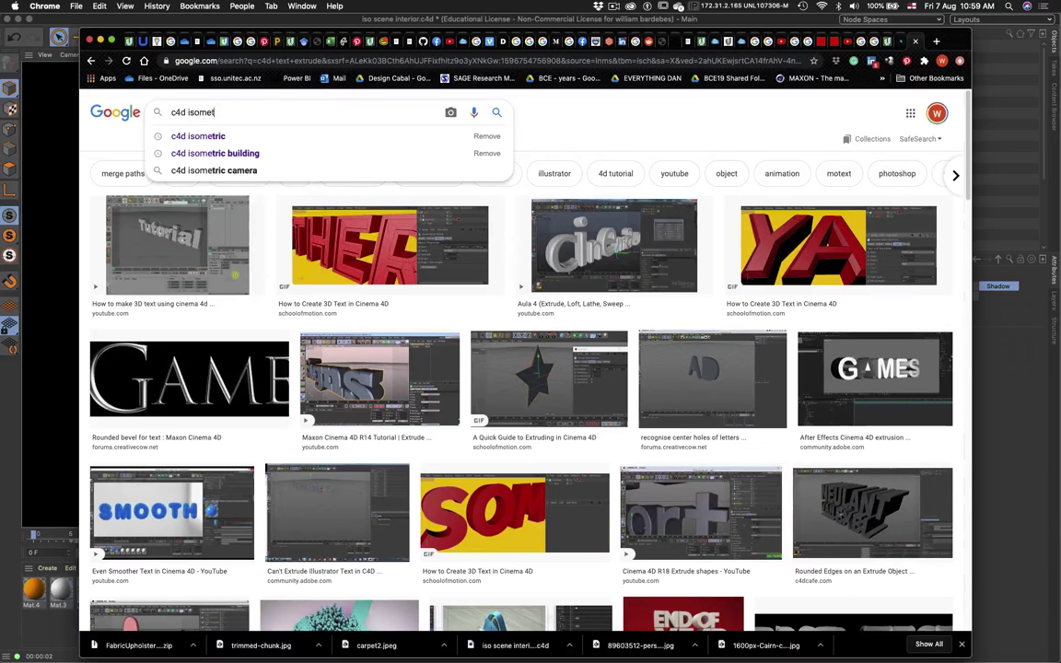
type("ric text")
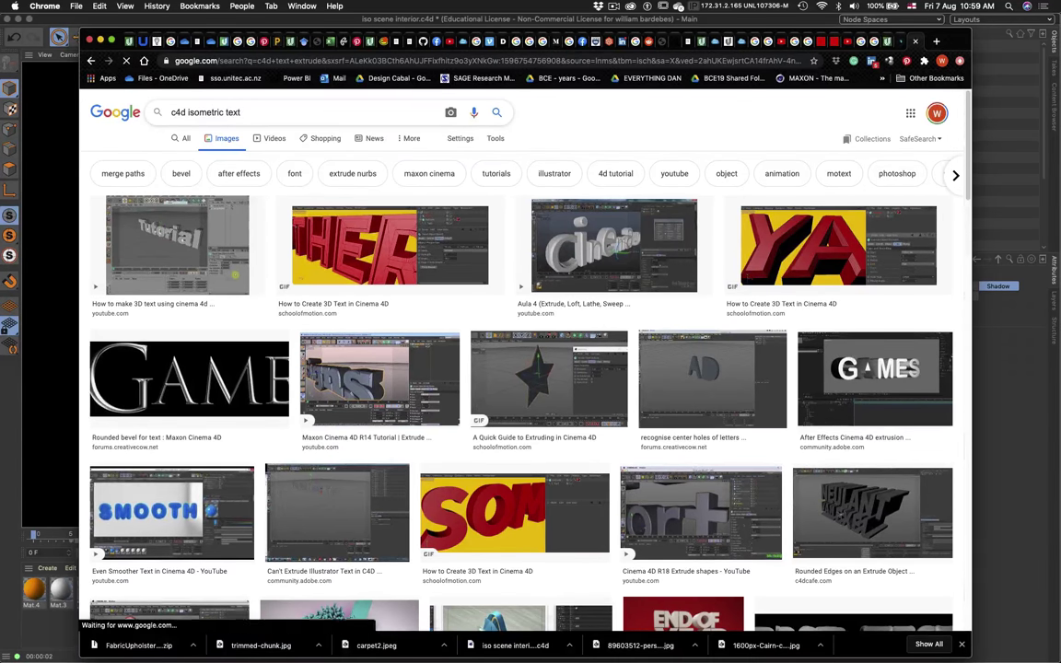
key("Return")
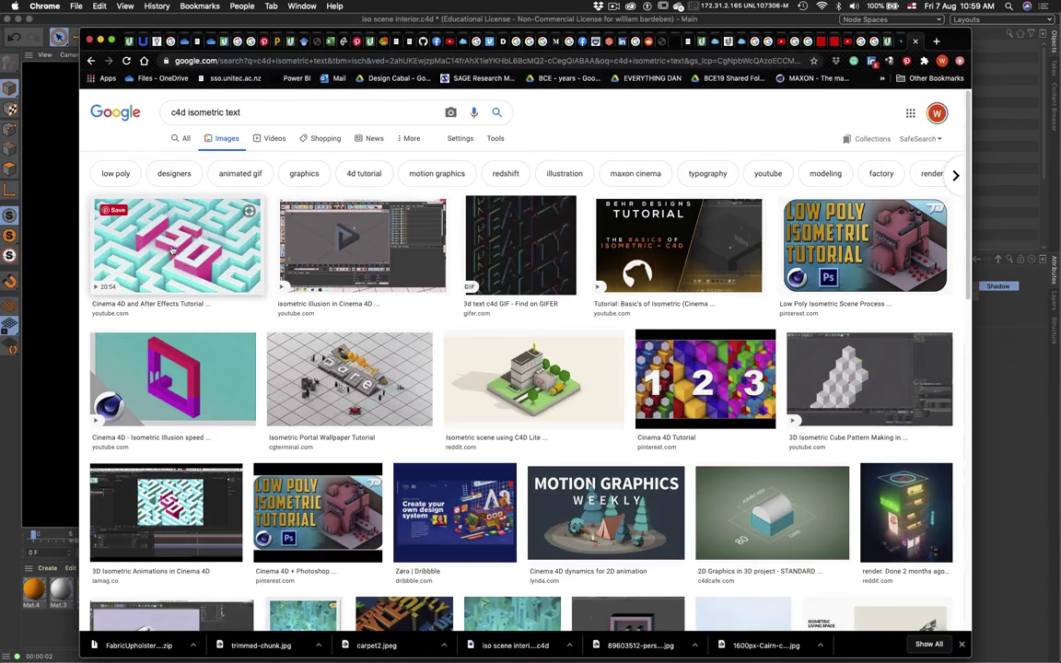
left_click(179, 250)
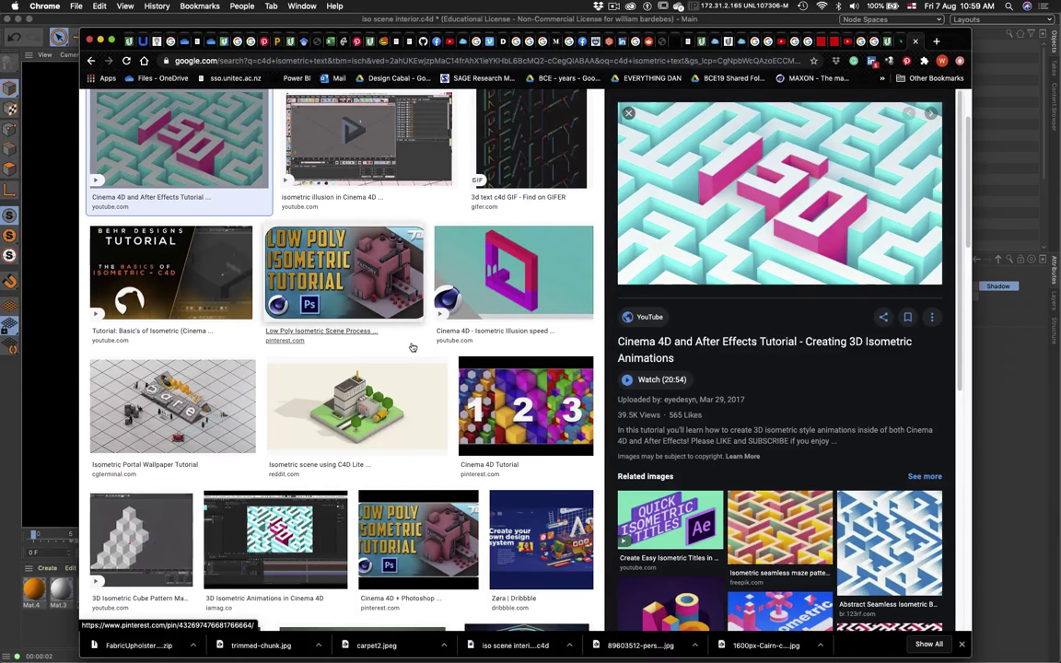
scroll(413, 347, "down", 10)
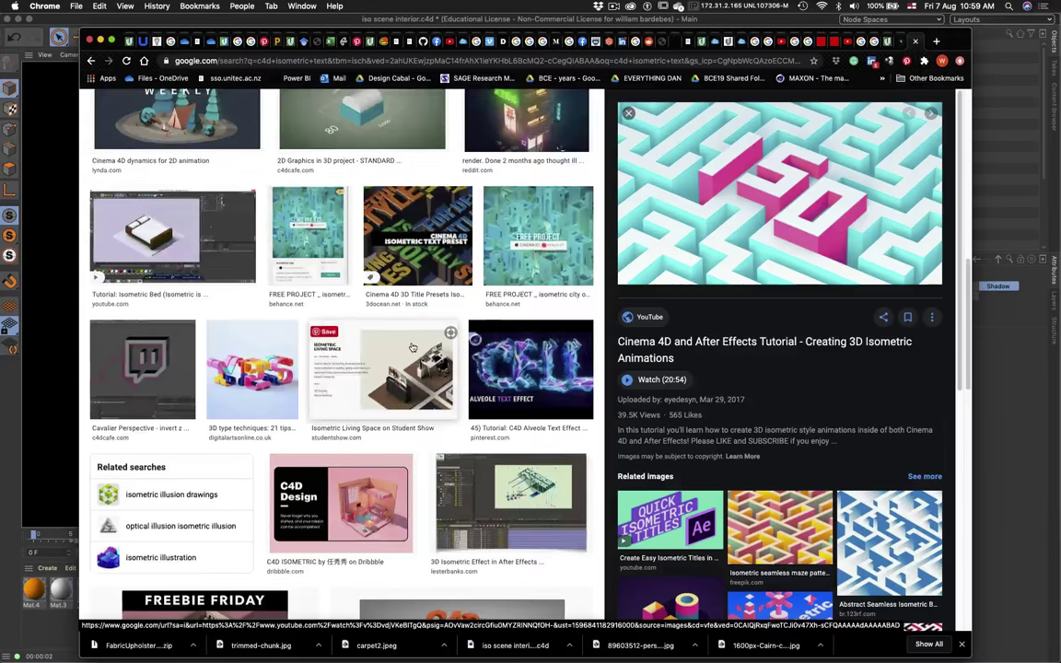
scroll(412, 347, "down", 12)
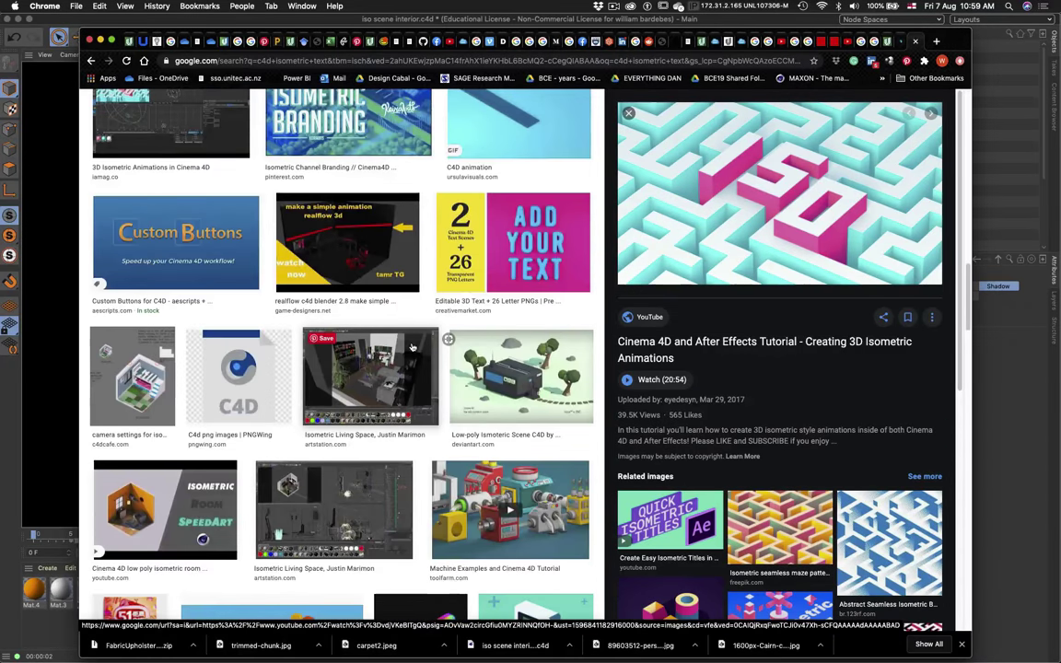
Return to Cinema 4D and reset the light's shadow colour to its default
key("super+Tab")
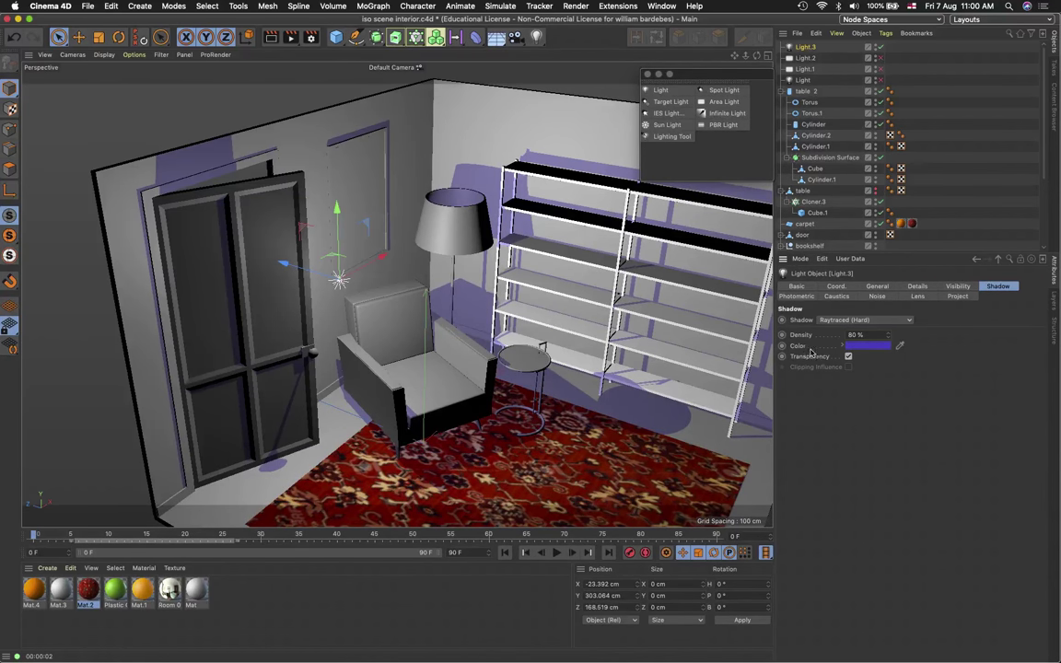
right_click(798, 347)
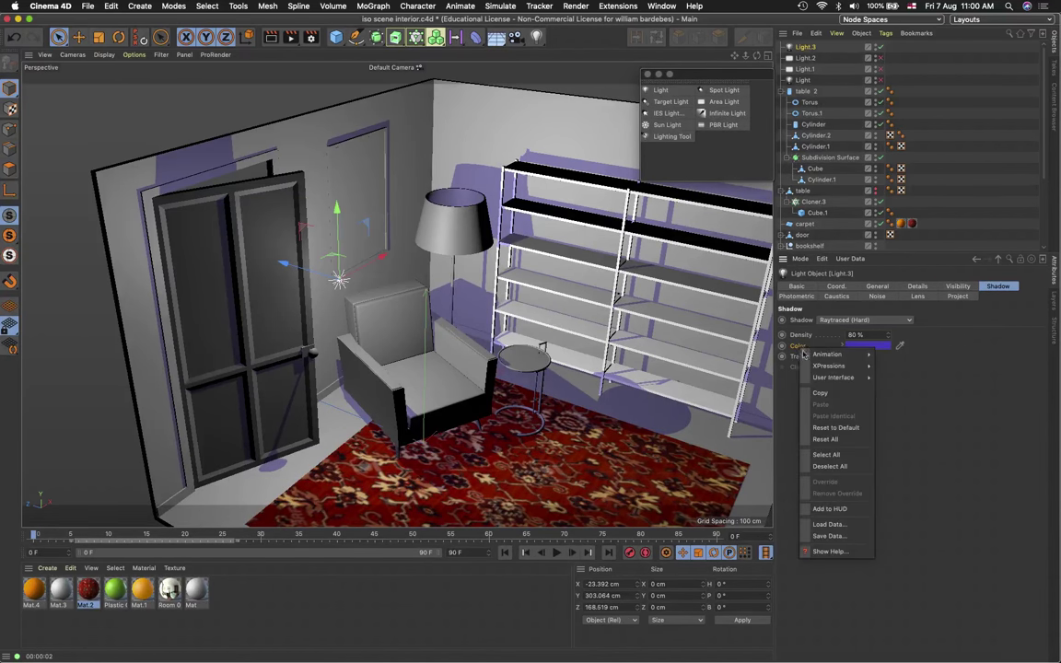
left_click(853, 427)
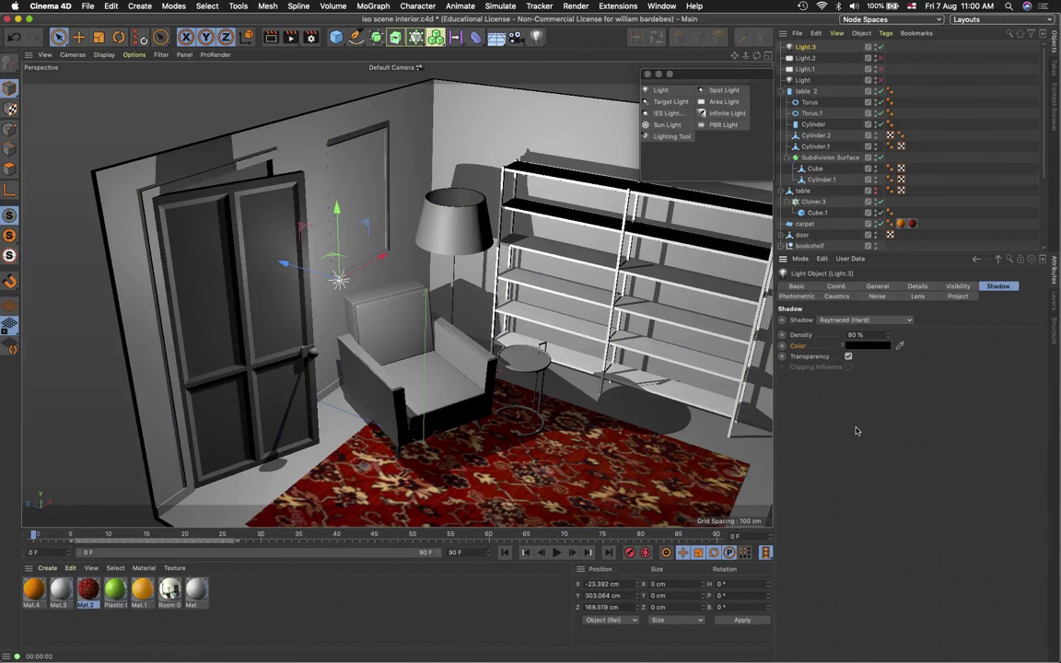
Set the shadow type of Light.3 to Area
left_click(914, 286)
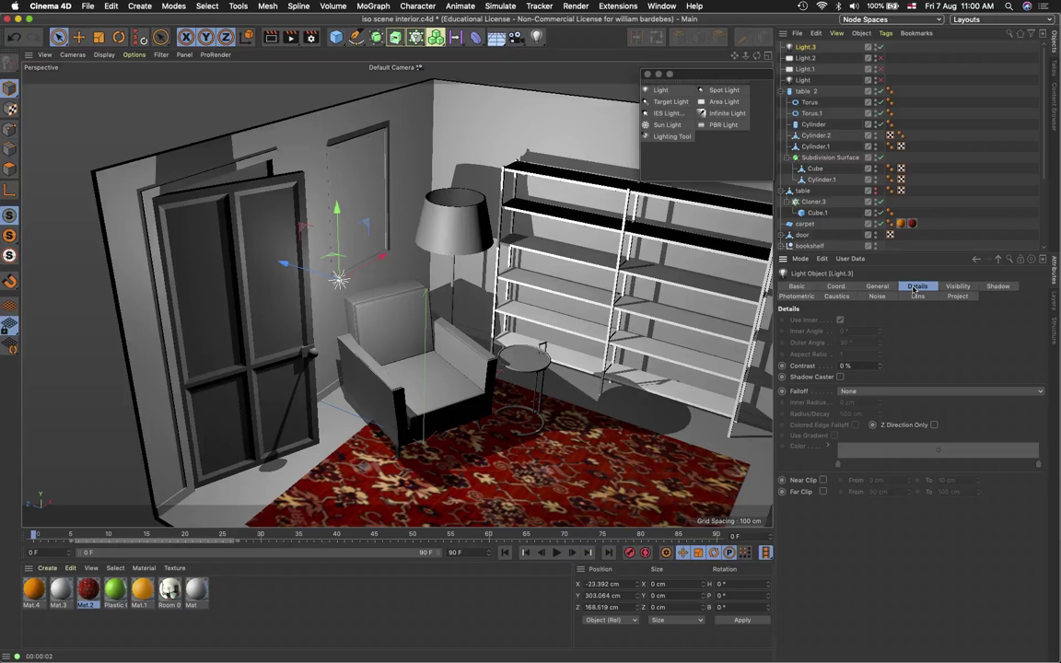
left_click(877, 287)
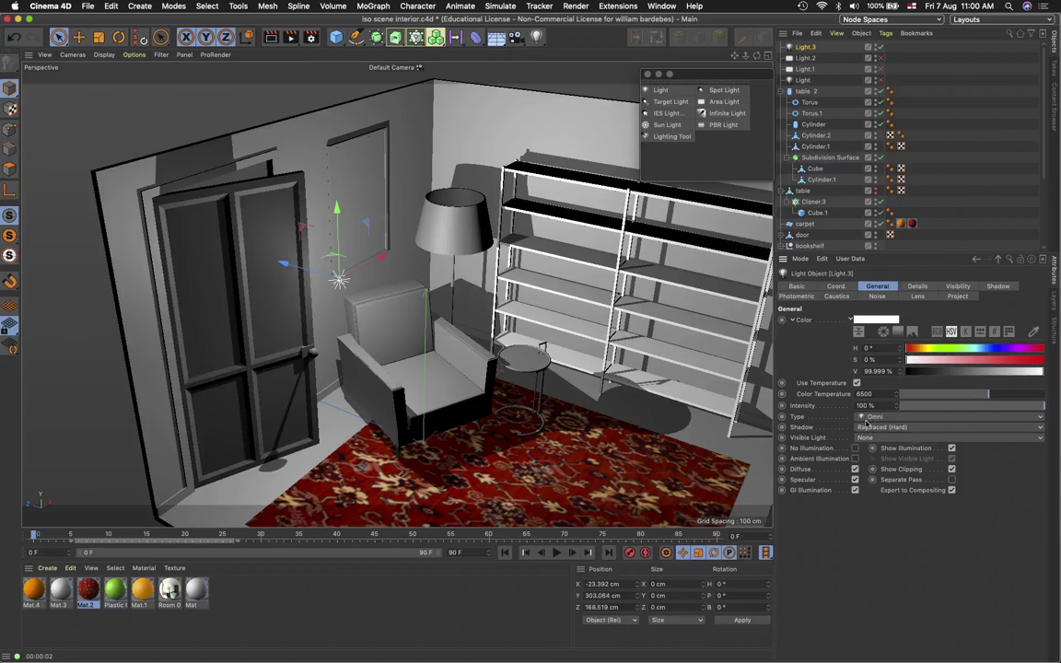
left_click(872, 429)
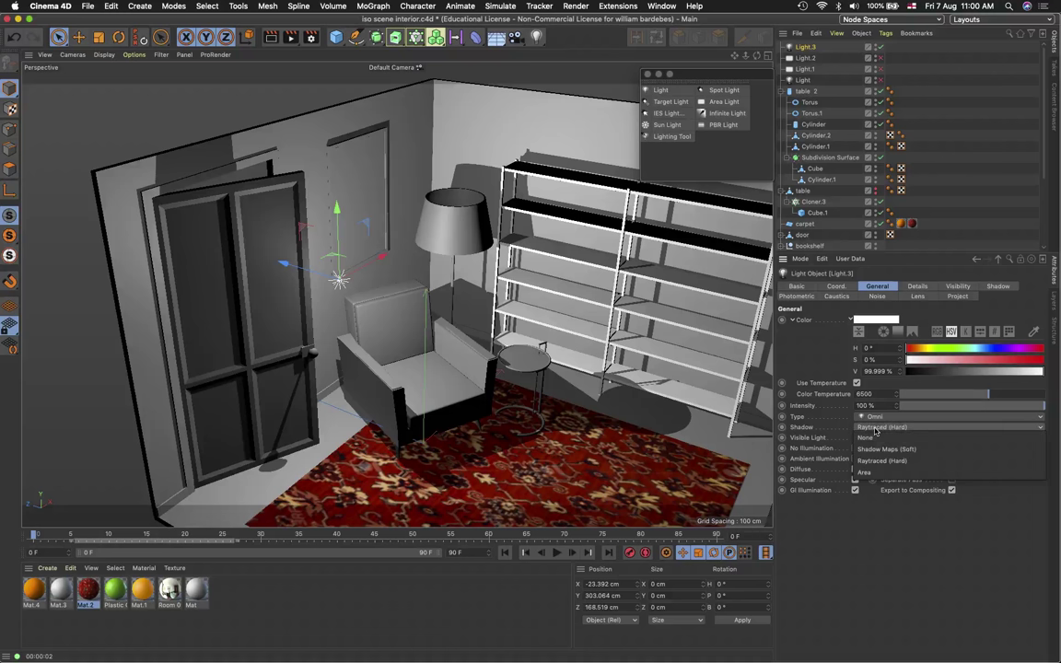
left_click(873, 474)
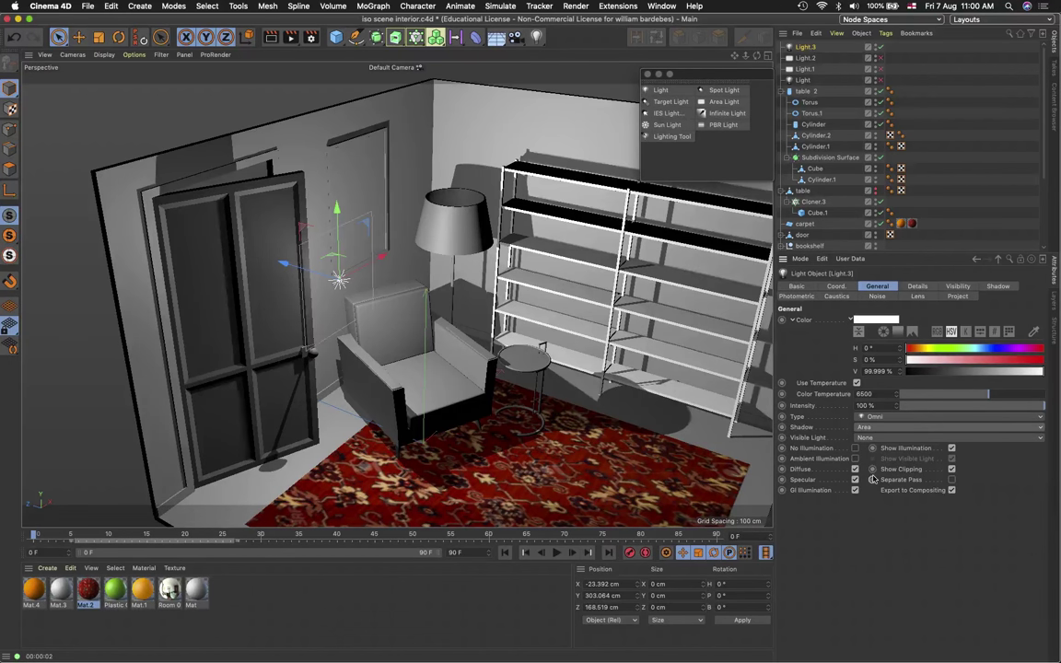
Move Light.3 into the room corner by the floor lamp, about X 347, Z 163 cm, rendering the view before and after
left_click(272, 40)
mouse_move(284, 266)
left_mouse_down()
mouse_move(430, 358)
mouse_move(543, 332)
mouse_move(438, 304)
mouse_move(386, 258)
mouse_move(408, 264)
mouse_move(495, 179)
left_mouse_up()
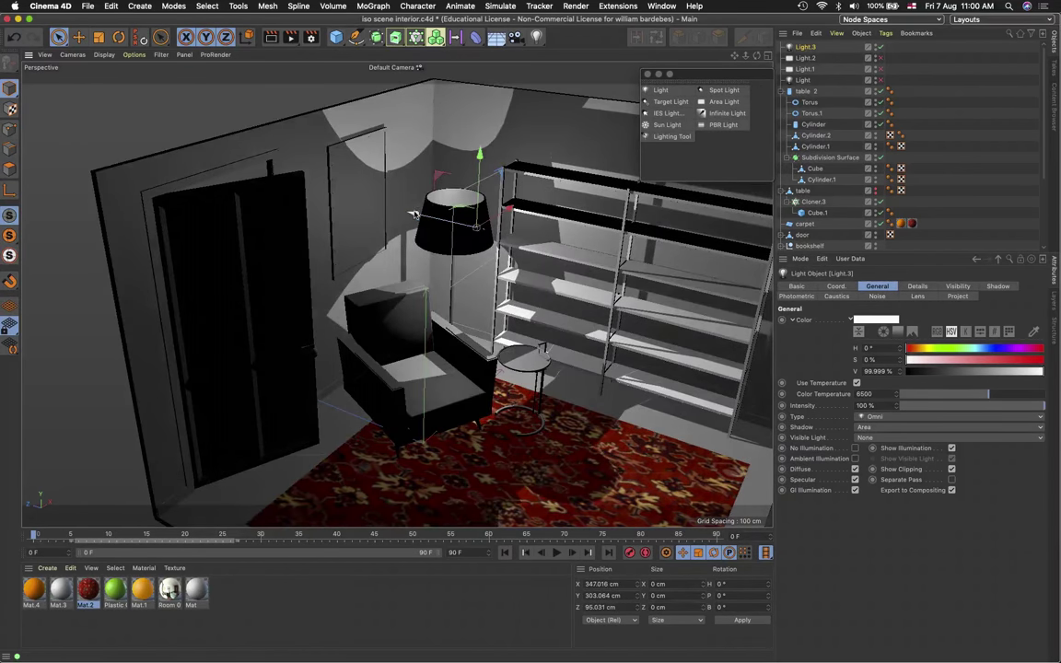
left_click_drag(414, 215, 387, 208)
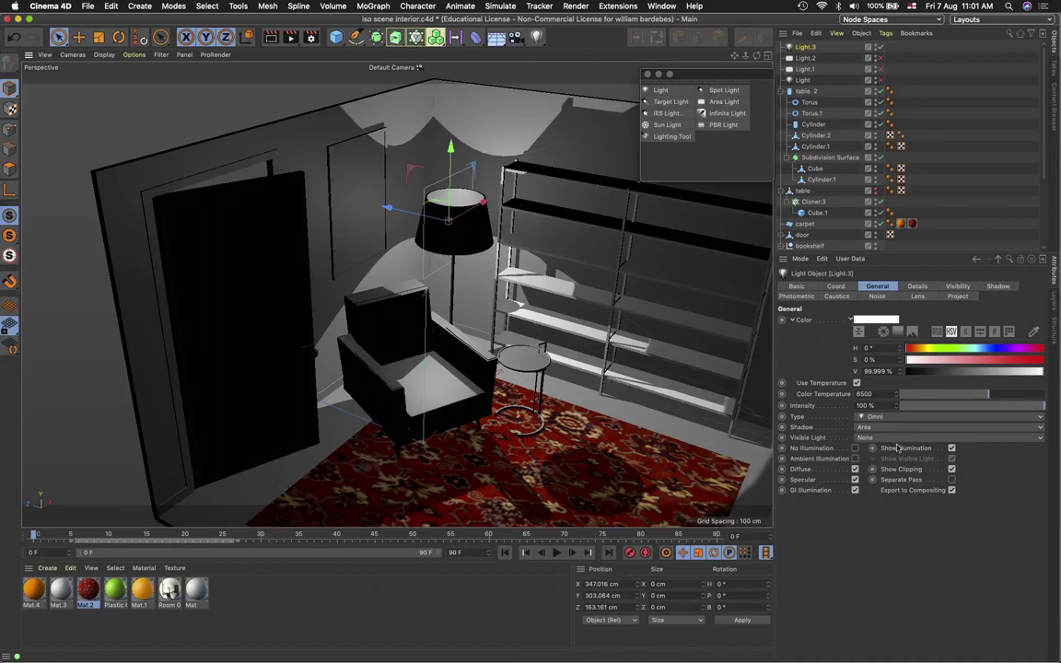
left_click(272, 38)
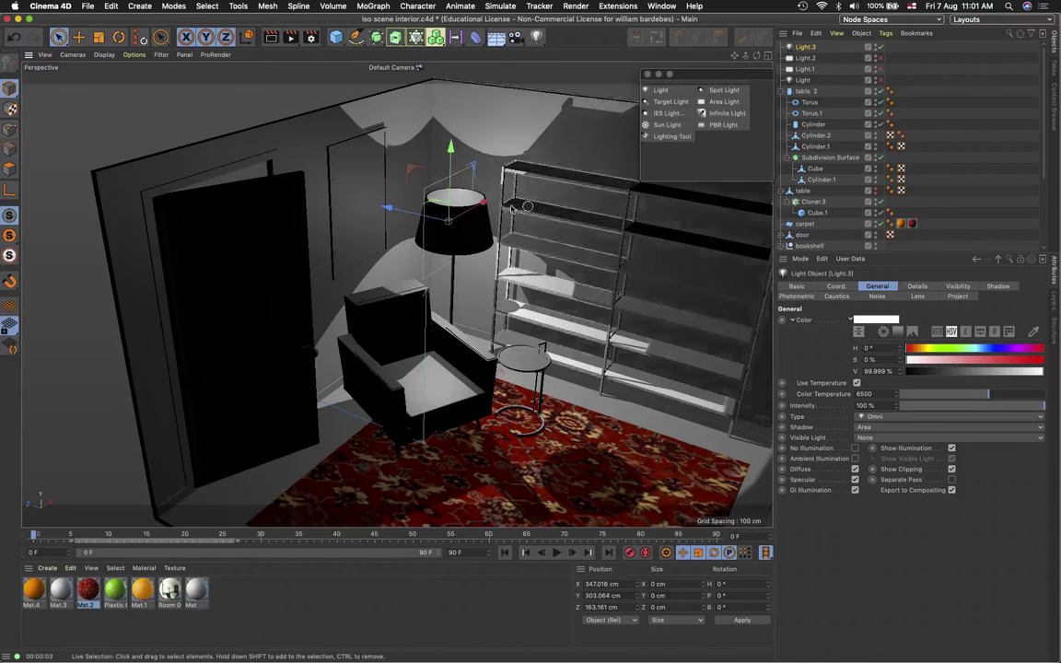
Move Light.3 to about X 41, Z -395 cm in front of the bookshelf and render it with Visible Light set to Visible
left_click_drag(483, 202, 597, 355)
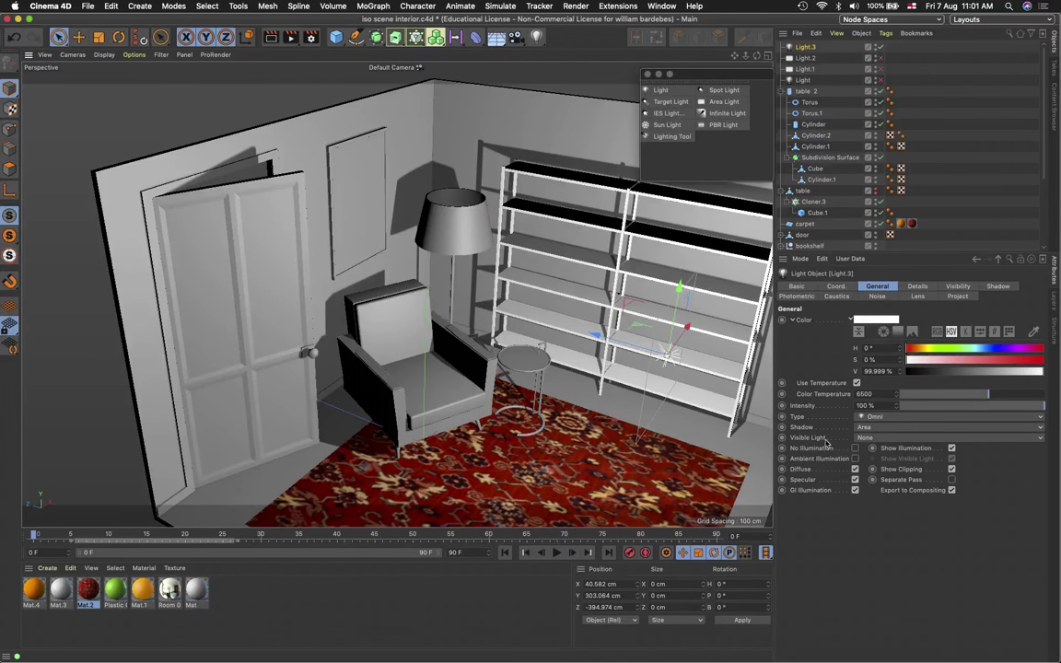
left_click(896, 438)
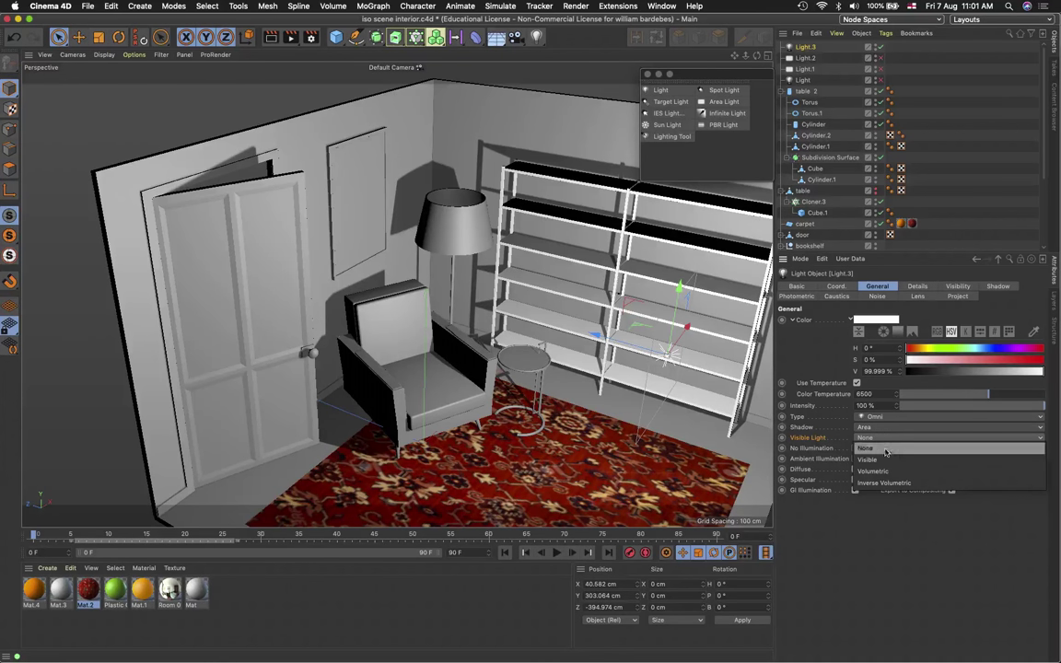
left_click(870, 459)
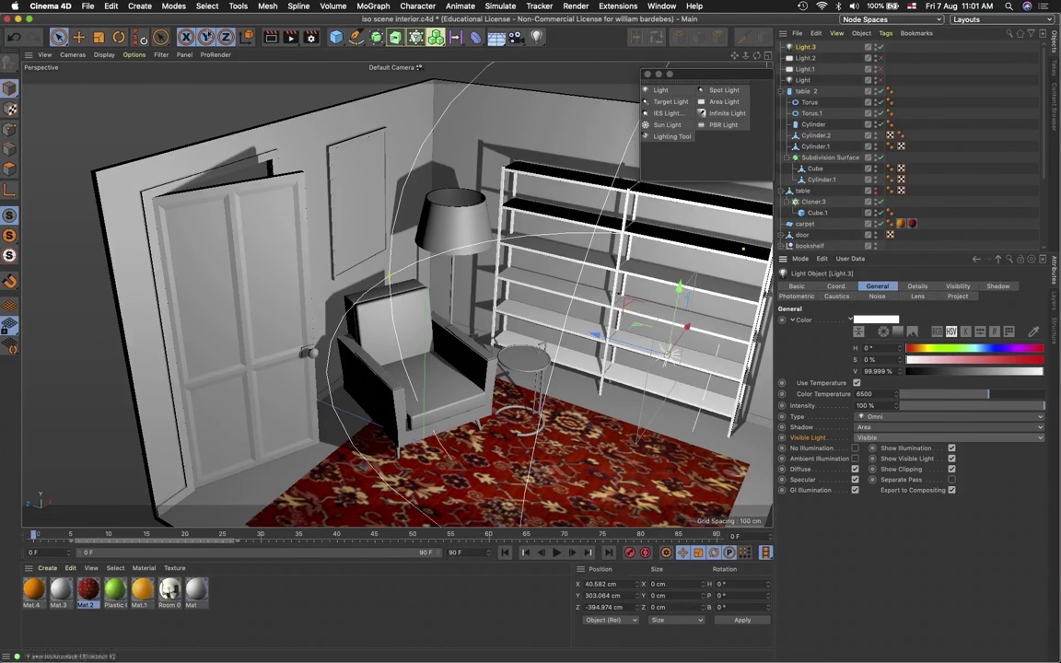
left_click(271, 38)
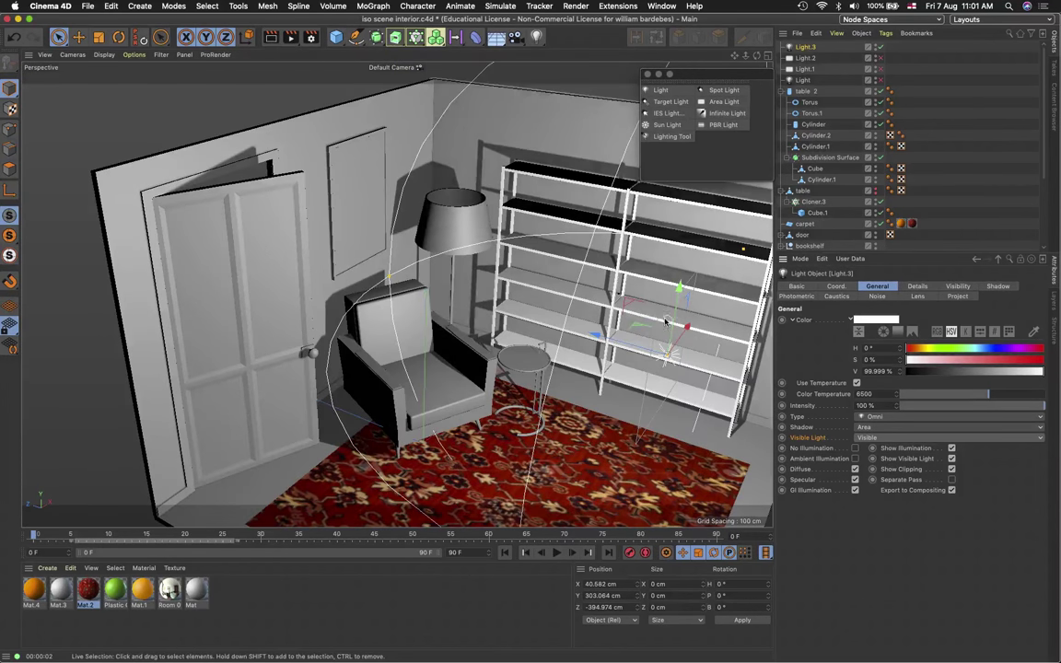
Move Light.3 to the floor lamp's shade, at about X 443, Z 204 cm, and render the view
left_click_drag(597, 334, 302, 210)
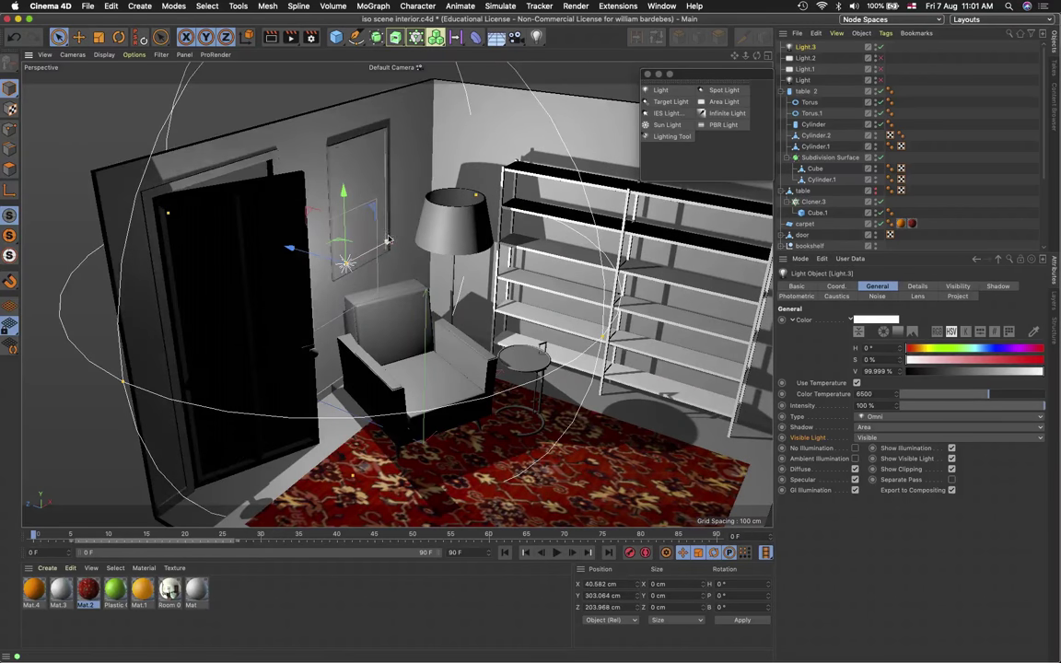
left_click_drag(389, 242, 498, 184)
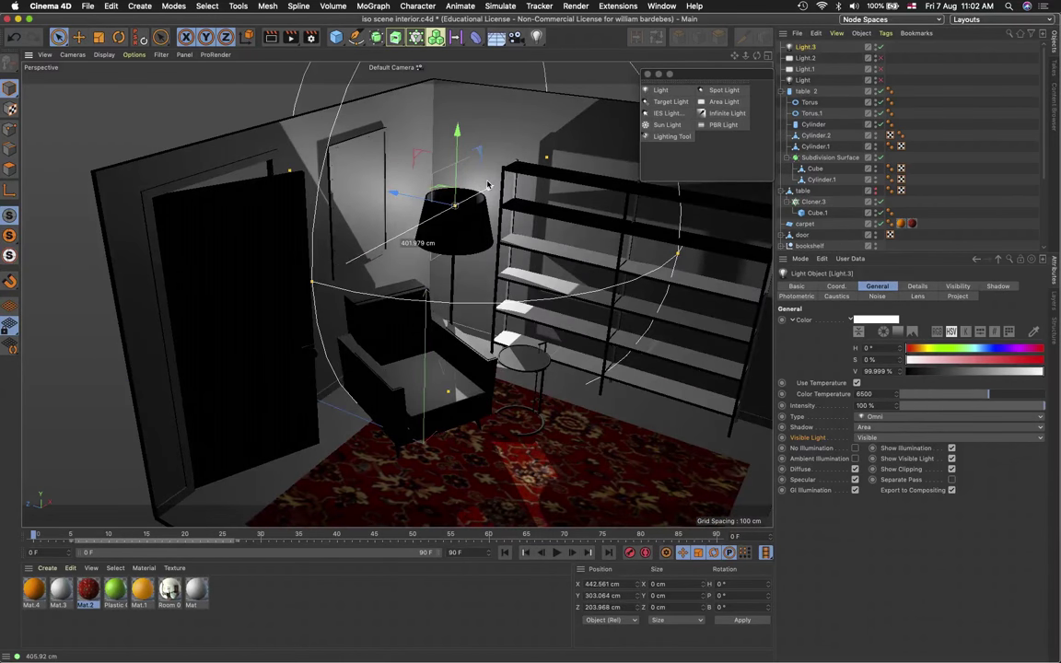
left_click(271, 41)
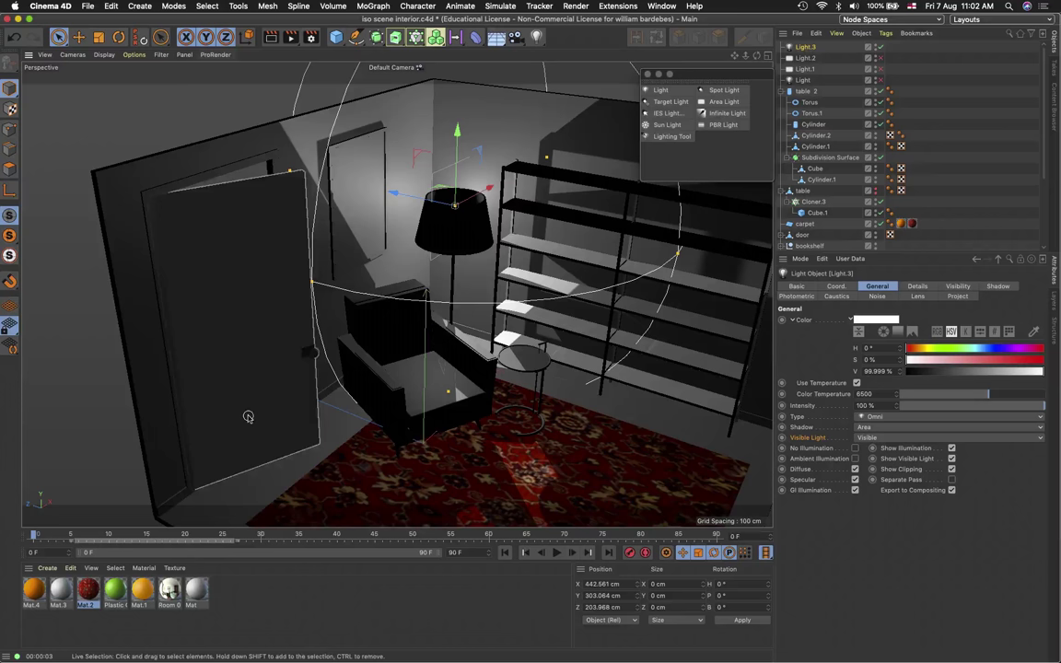
Apply the orange material Mat.1 to the lampshade and check the brightness of its Luminance channel
left_click(143, 592)
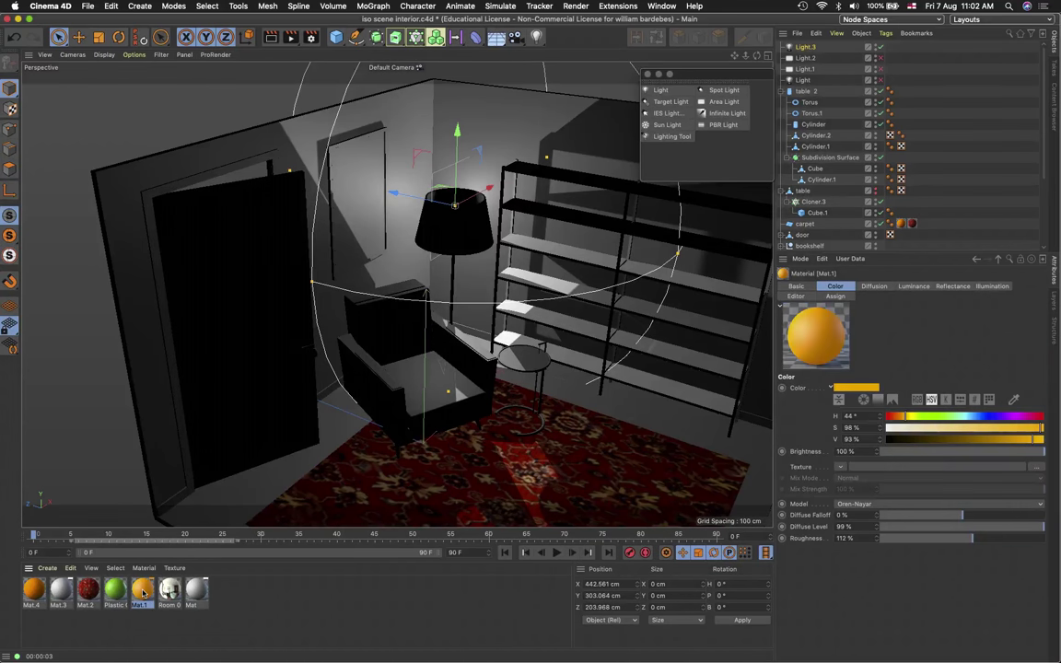
left_click_drag(143, 592, 447, 237)
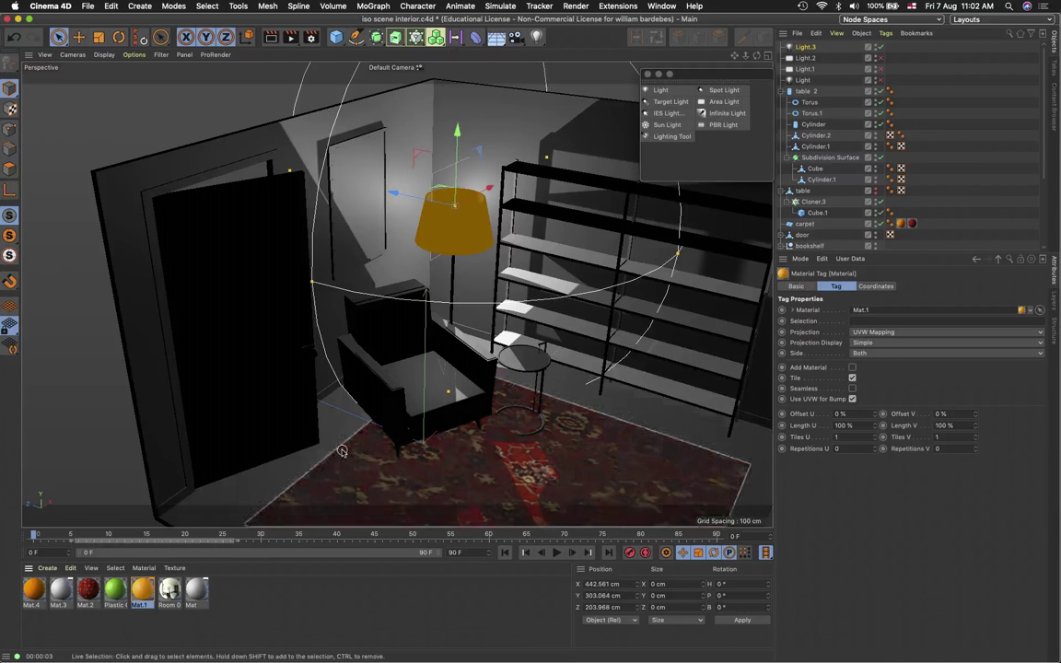
left_click(143, 592)
double_click(142, 592)
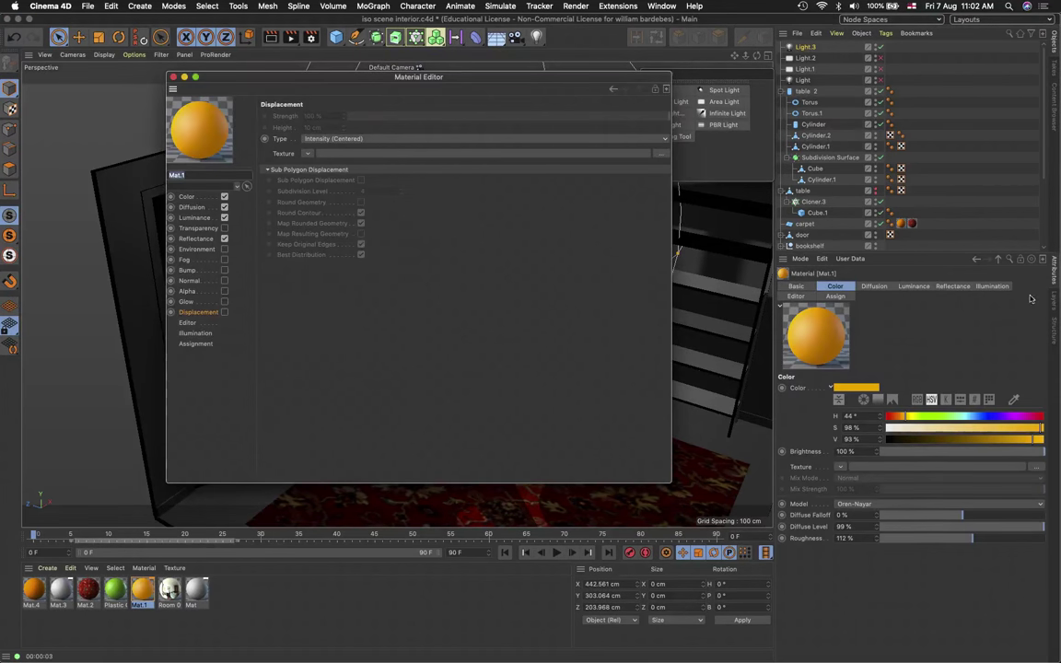
left_click(197, 218)
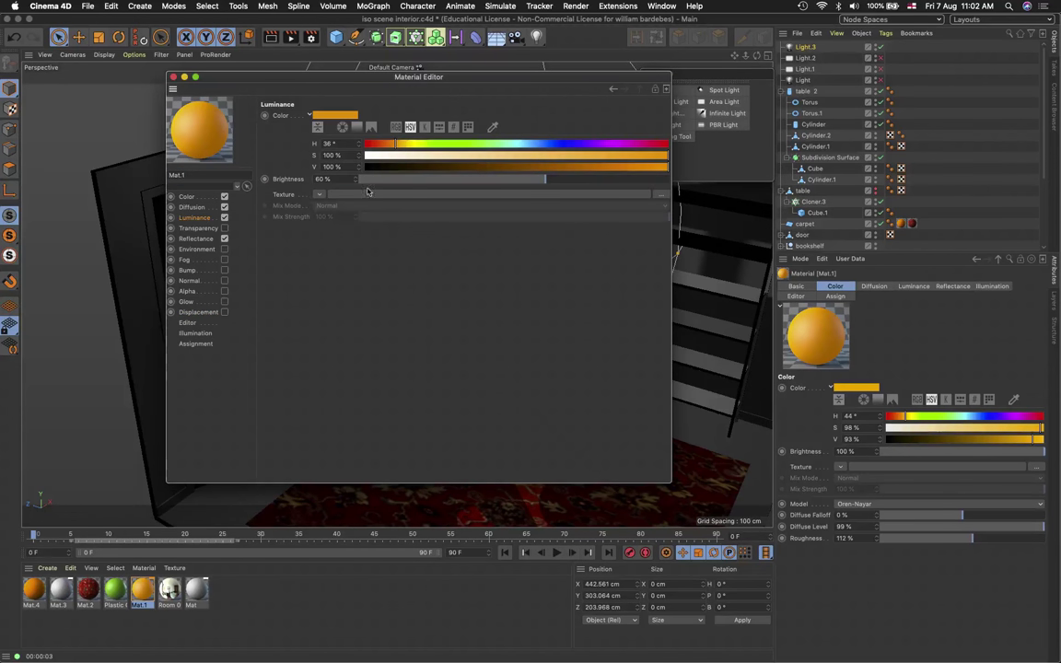
double_click(331, 180)
type("50")
key("Return")
left_click(172, 76)
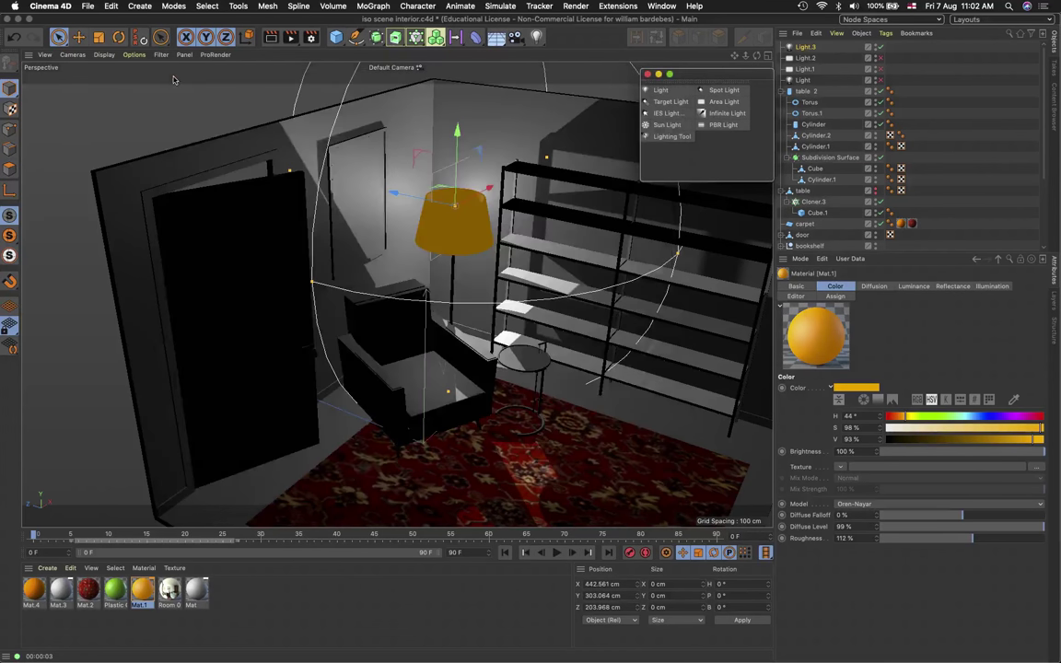
Review the render settings and the list of available effects, and render the view with the orange lampshade
left_click(310, 37)
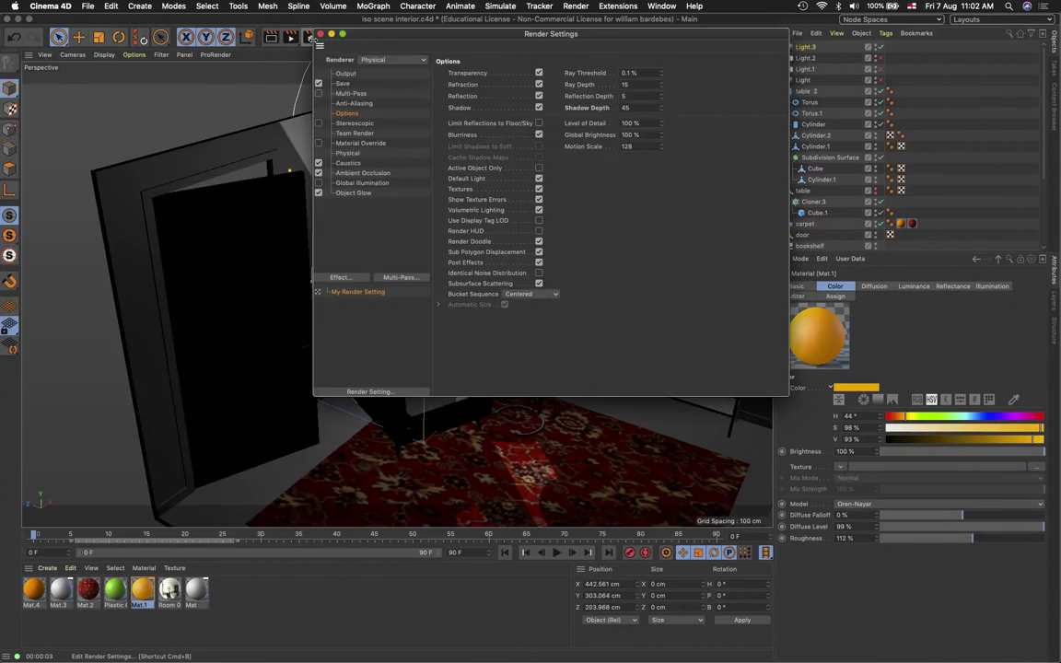
left_click(319, 182)
left_click(342, 279)
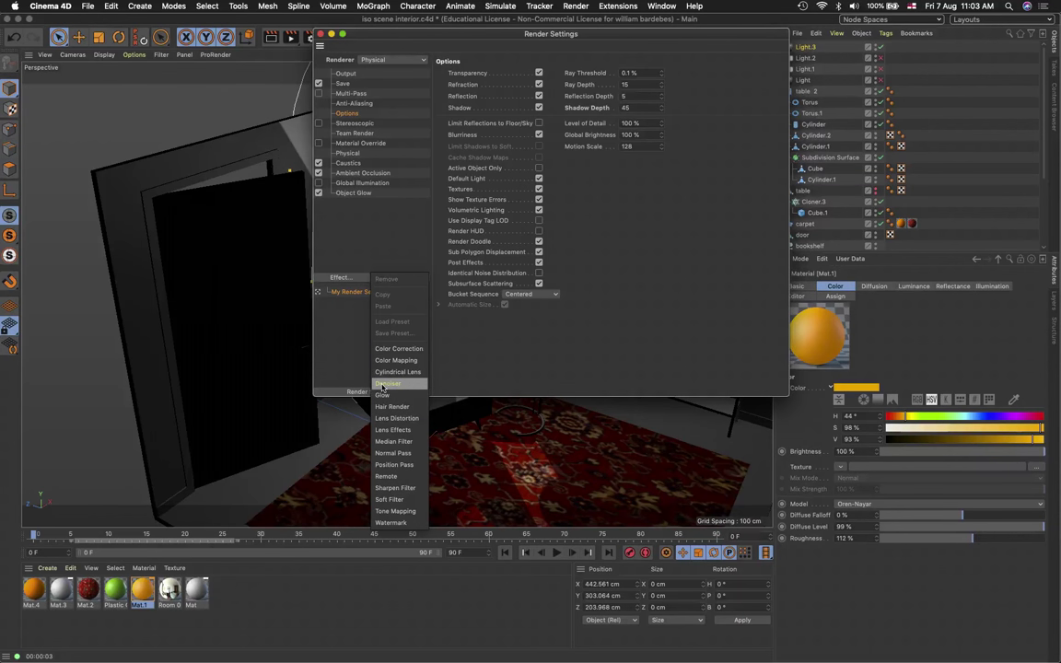
left_click(306, 312)
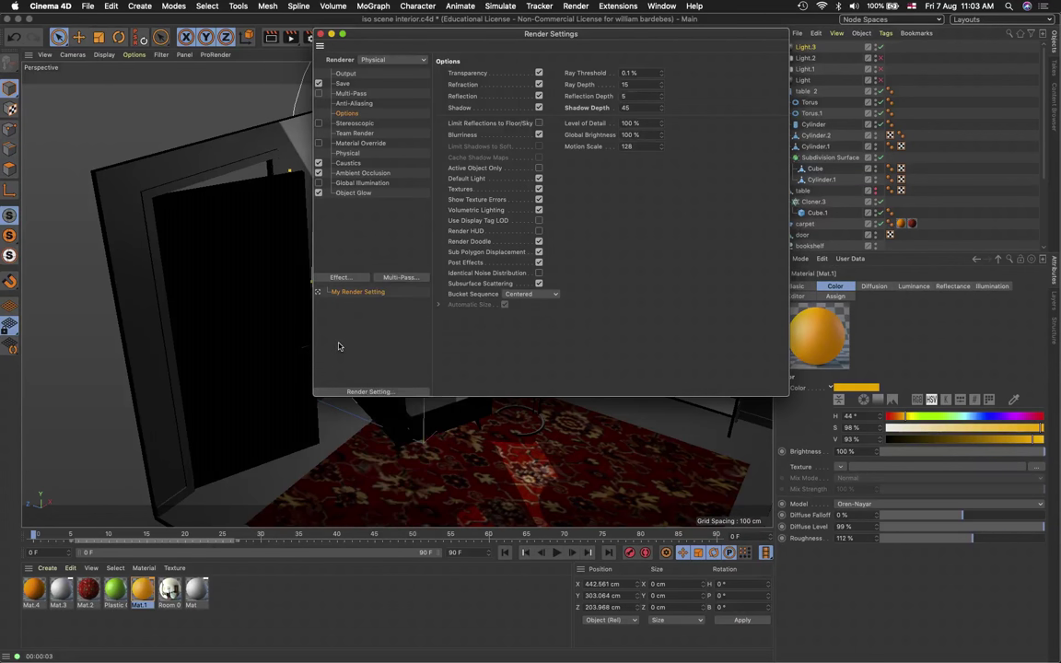
left_click(319, 34)
left_click(271, 38)
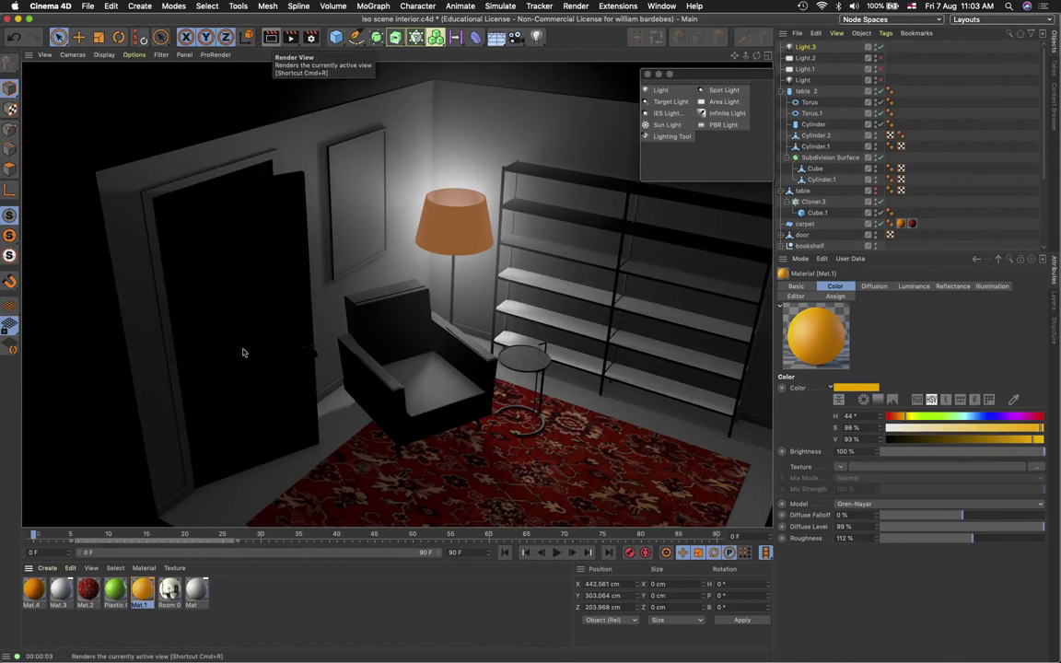
Try Mat.1 with Transparency enabled at about 54% brightness in a render, and undo the change
double_click(141, 593)
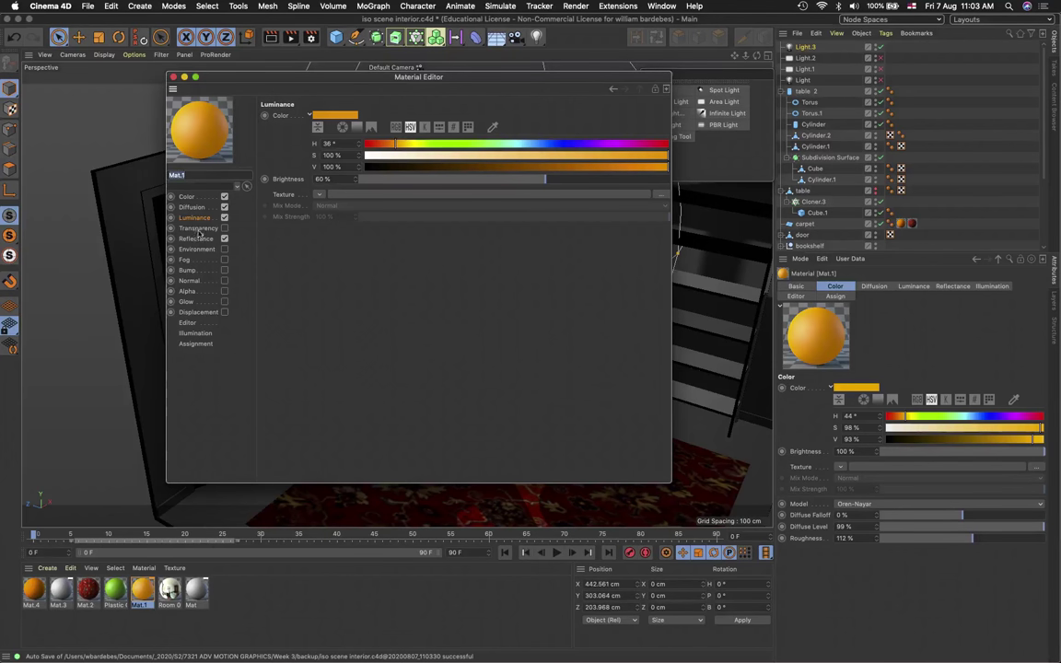
left_click(196, 228)
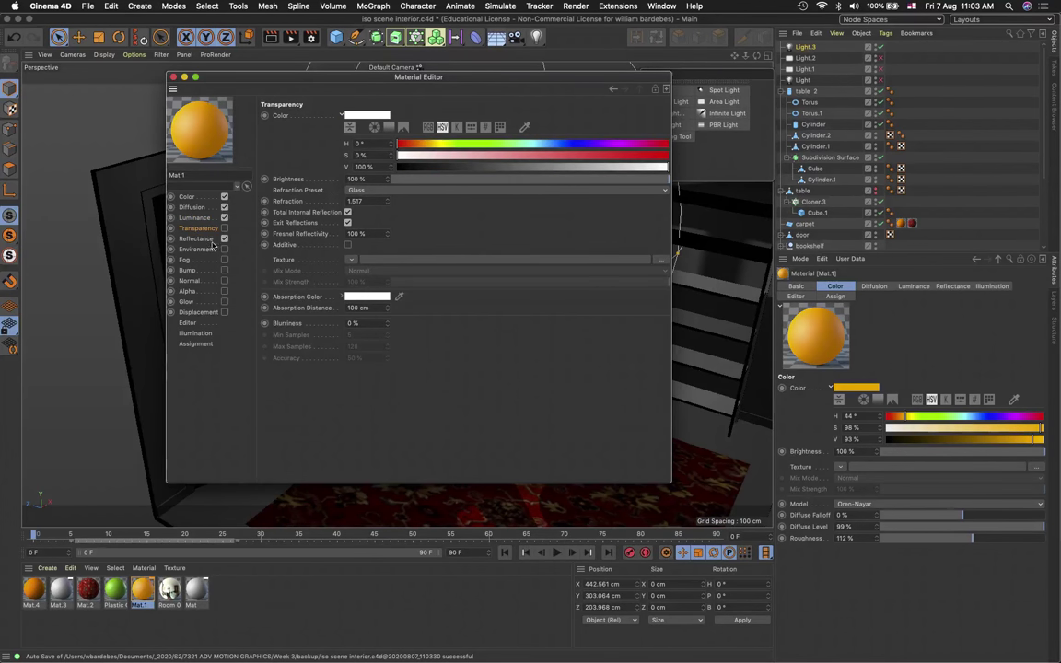
left_click(225, 228)
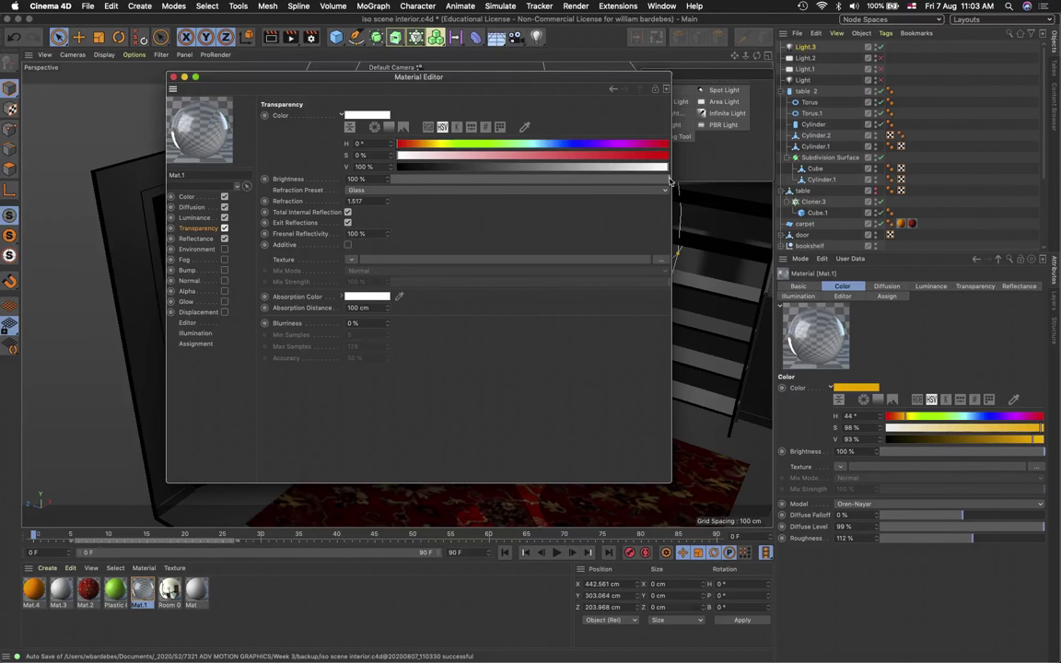
left_click_drag(669, 181, 541, 180)
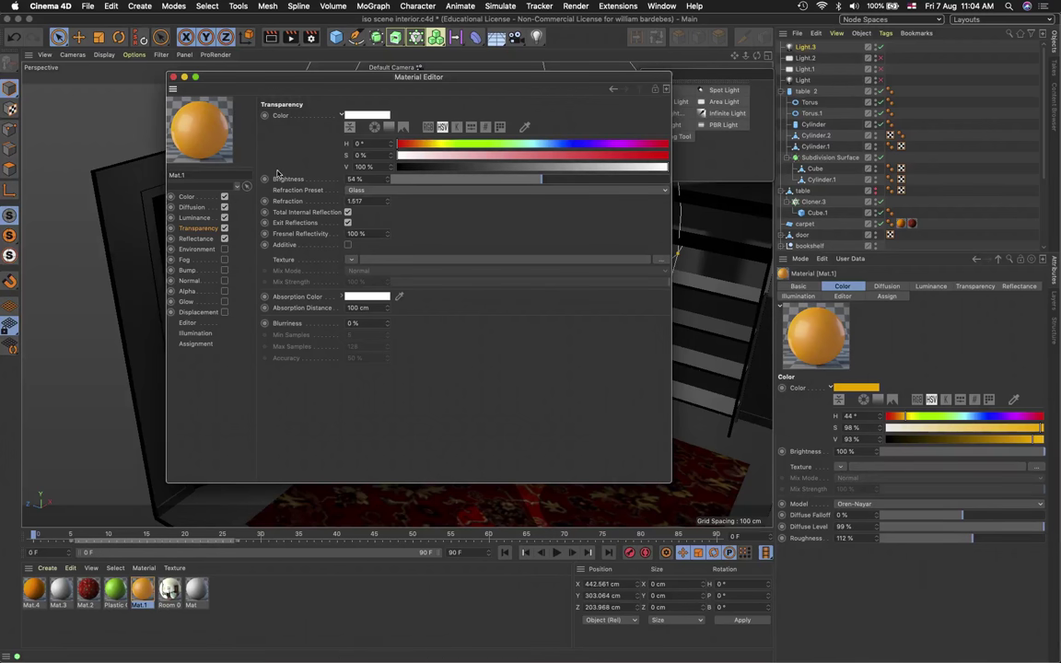
left_click(175, 78)
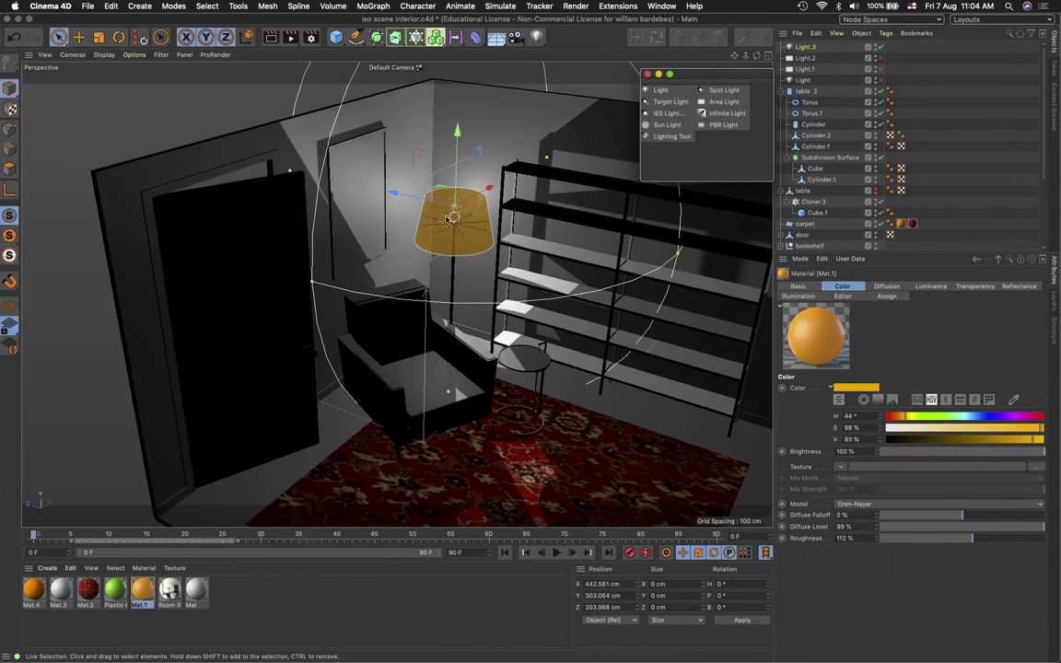
left_click(272, 39)
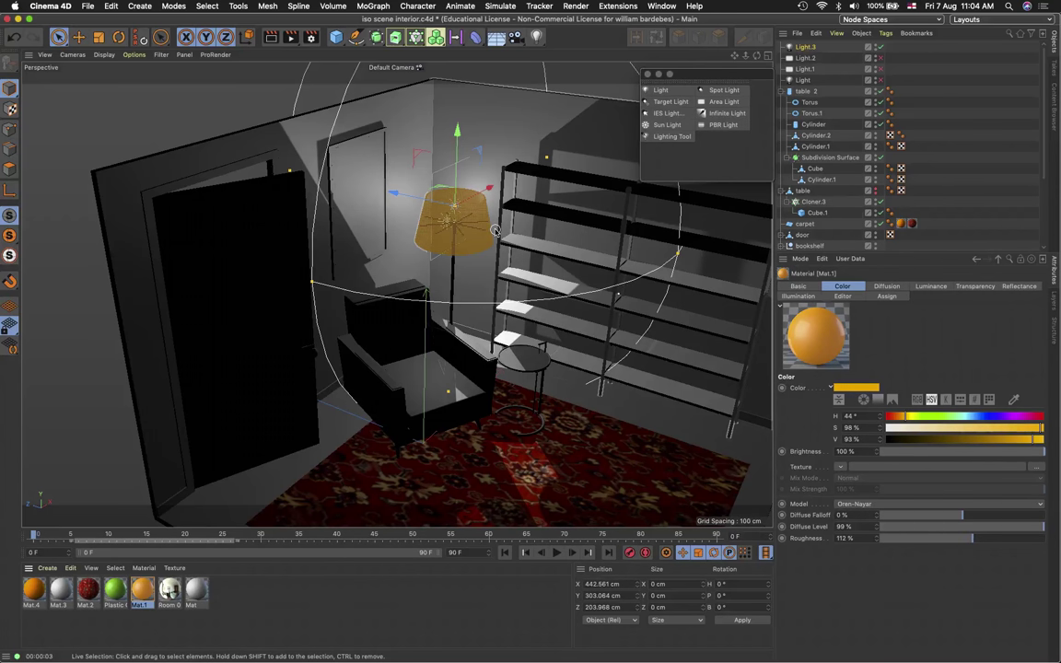
key("super+z")
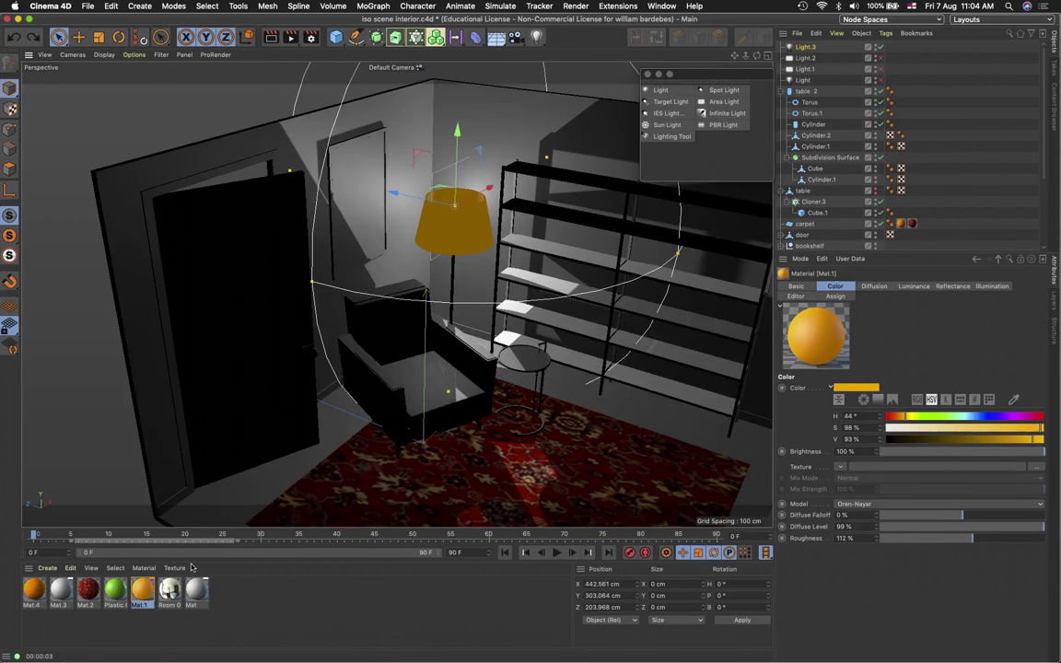
Move Light.3 out of the lampshade to about X 153, Z -124 cm in front of the bookshelf
left_click(394, 420)
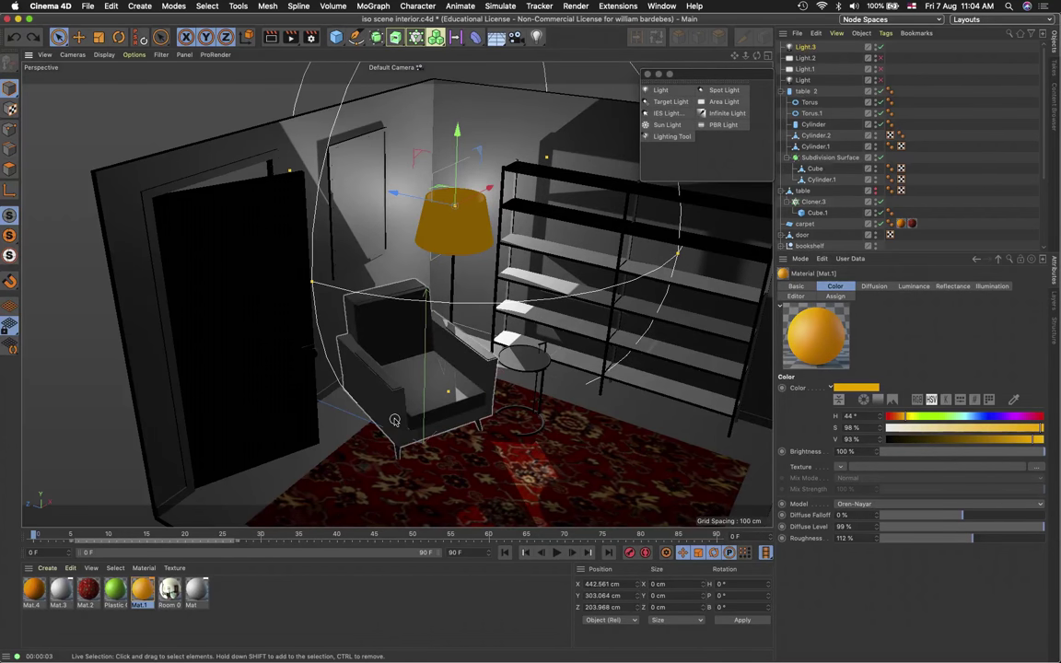
mouse_move(394, 420)
left_mouse_down()
mouse_move(472, 202)
mouse_move(361, 244)
mouse_move(465, 272)
left_mouse_up()
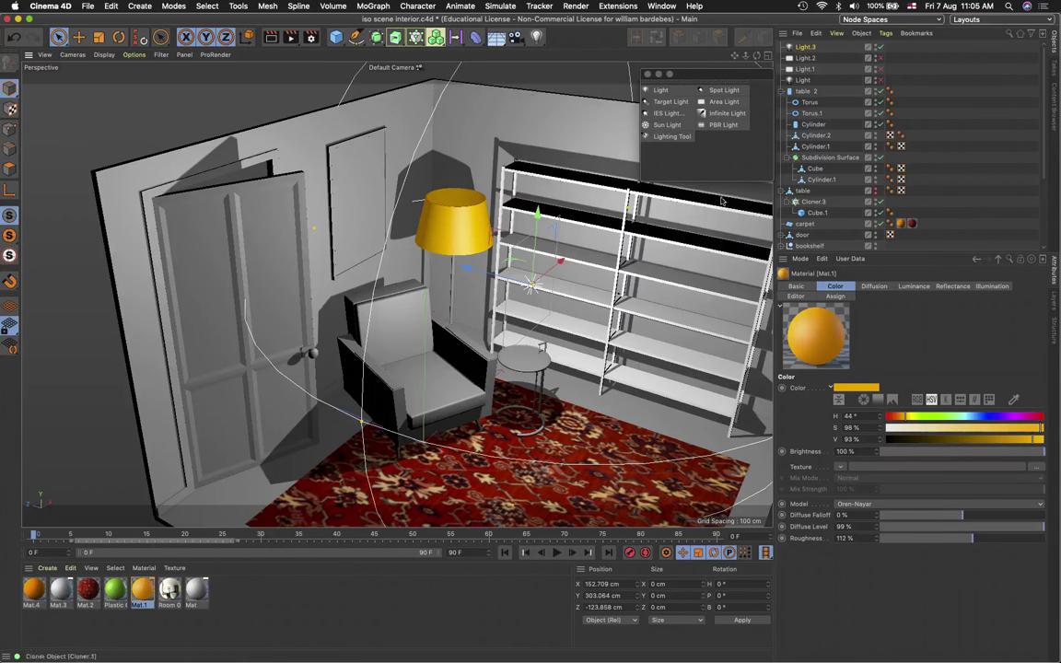
Set the Visible Light of Light.3 to Volumetric and render the view
left_click(805, 47)
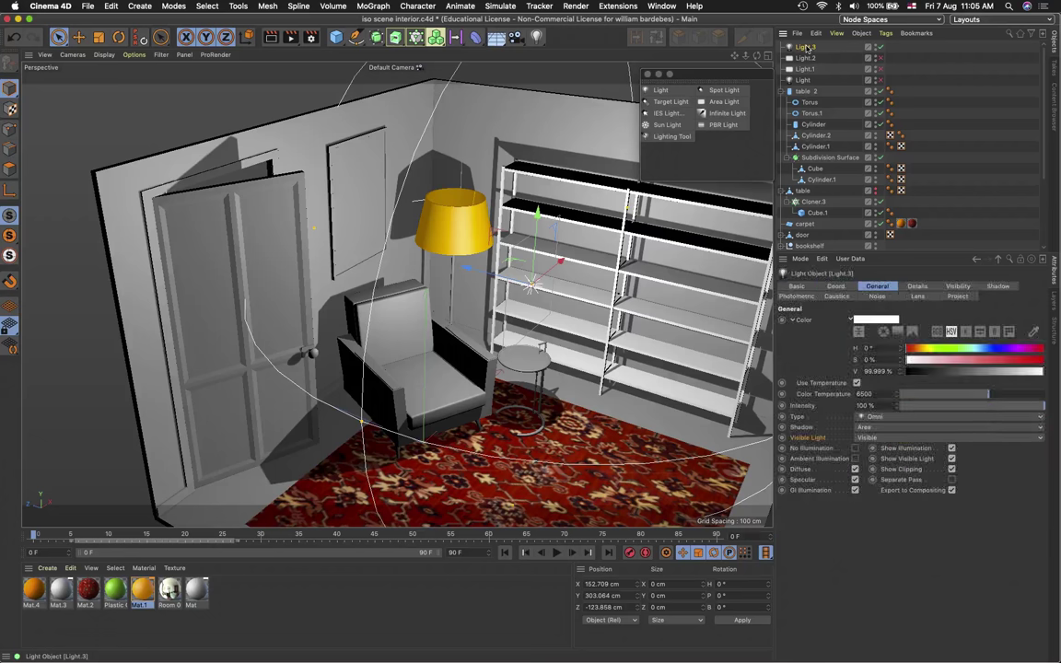
left_click(880, 441)
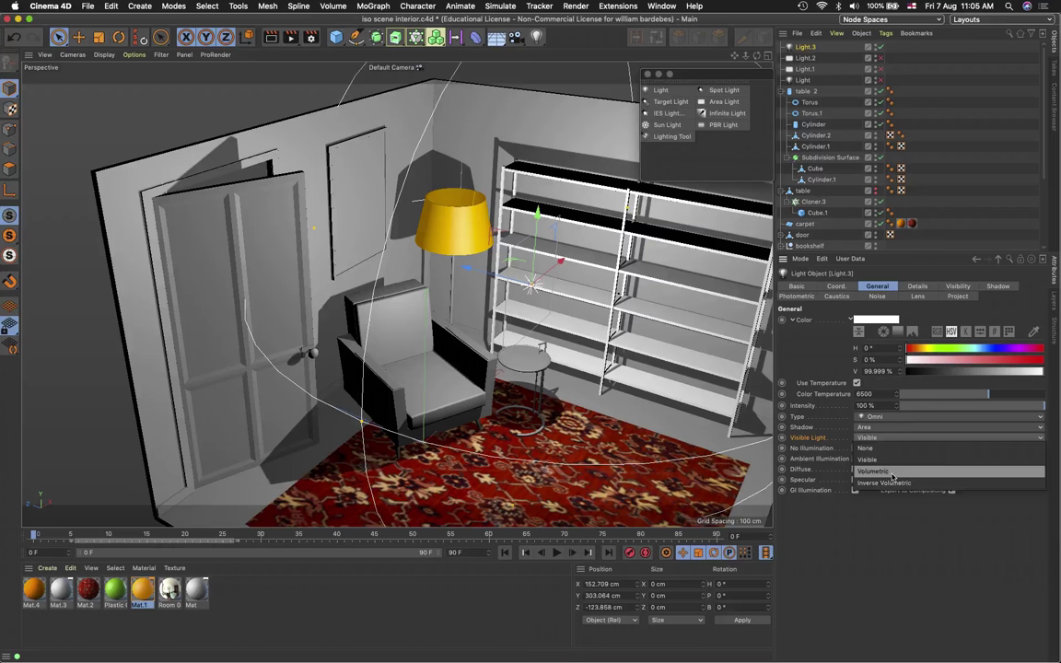
left_click(892, 476)
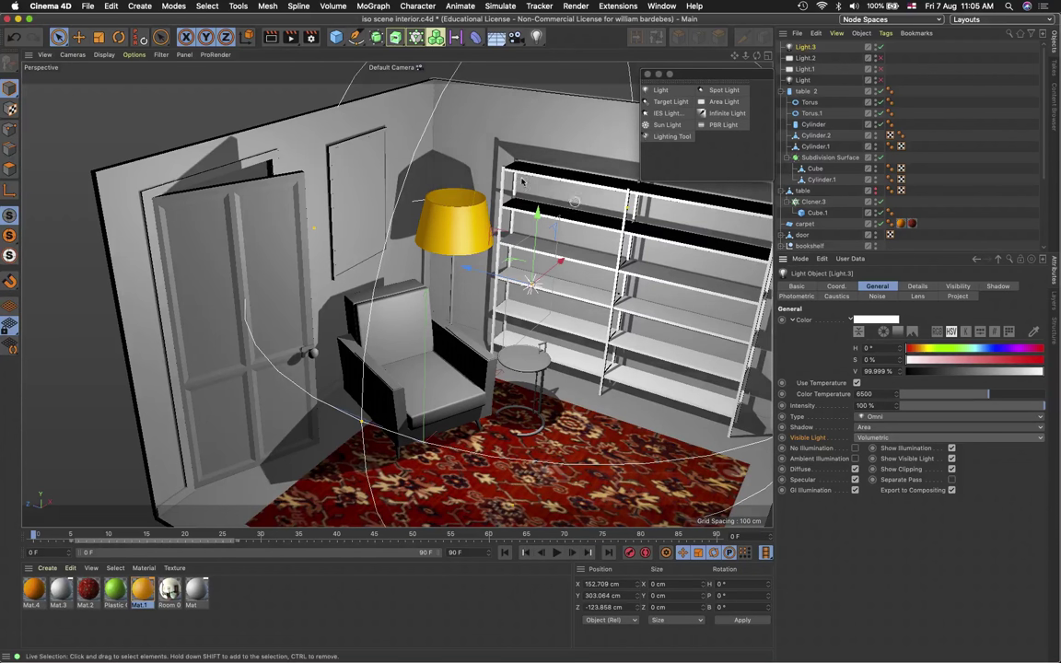
left_click(271, 37)
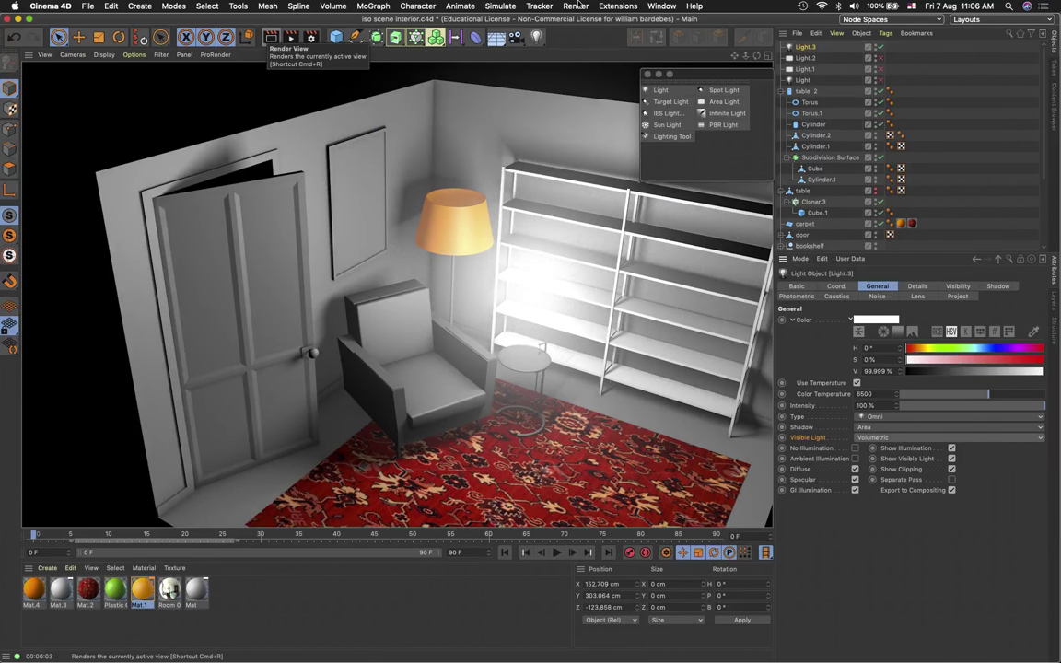
Start a new project and add an omni light with Visible Light set to Volumetric
key("super+n")
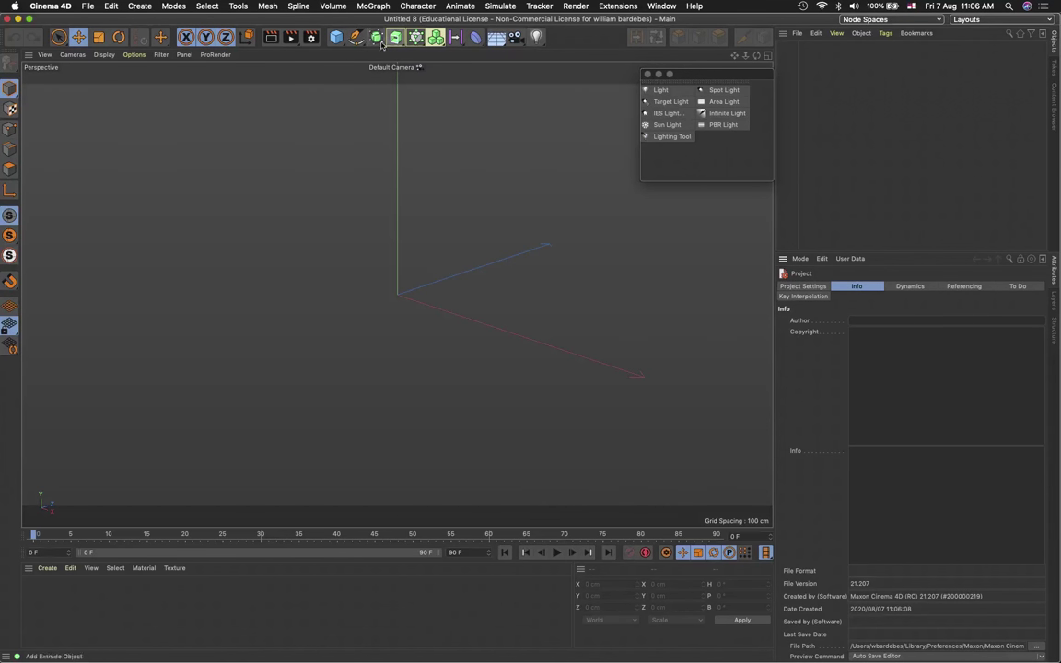
left_click(536, 37)
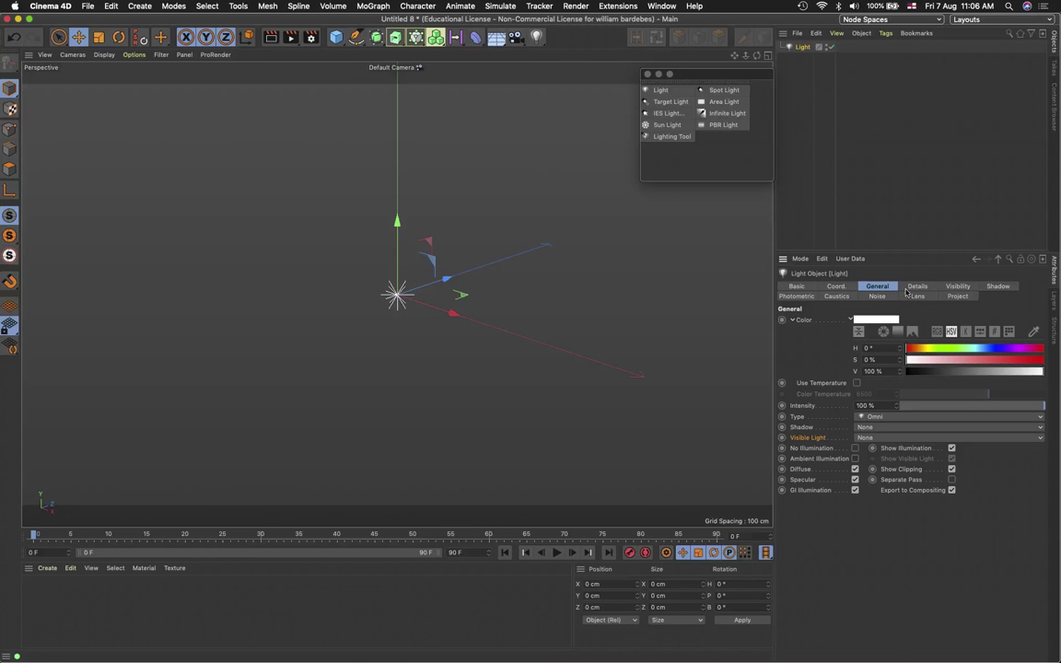
left_click(878, 438)
left_click(884, 471)
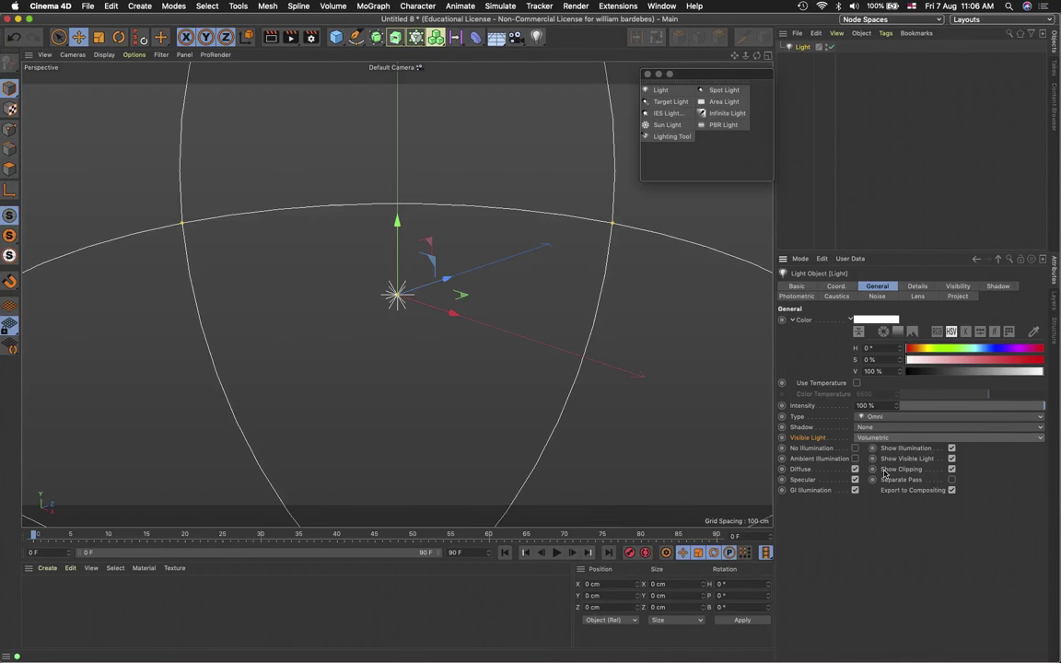
Add a sphere and move it to about Z -275 cm beside the volumetric omni light
scroll(530, 408, "down", 3)
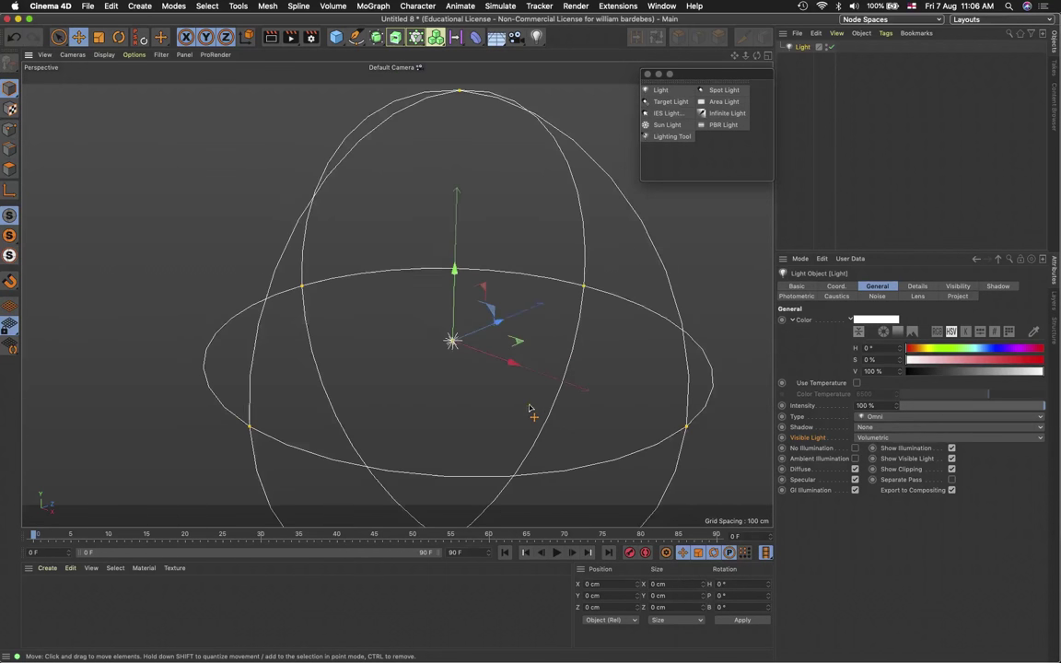
scroll(530, 408, "down", 2)
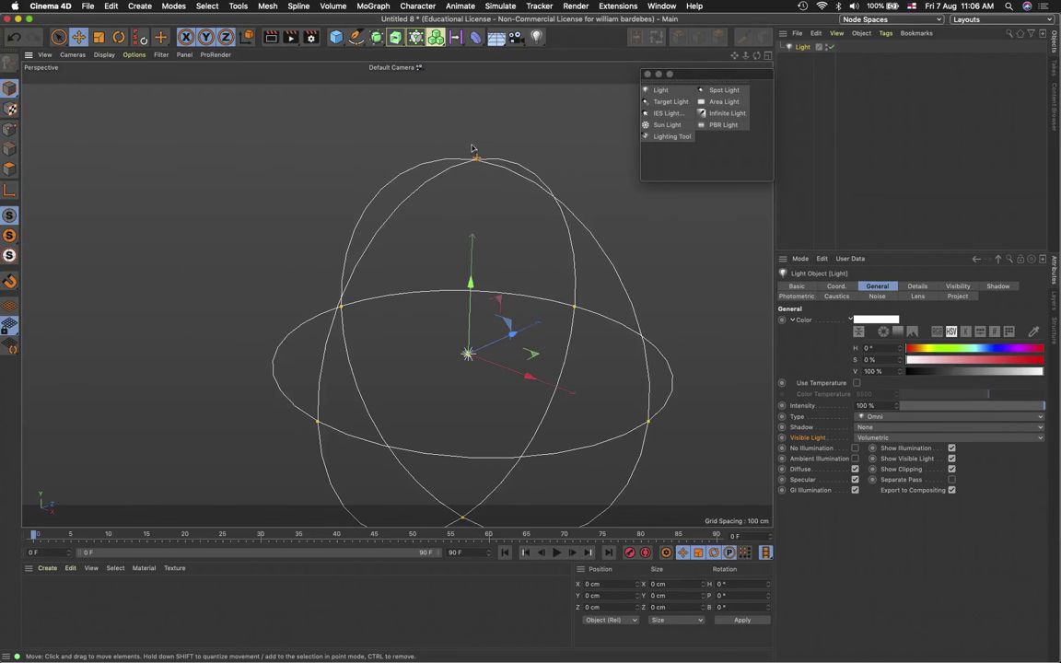
left_click(338, 38)
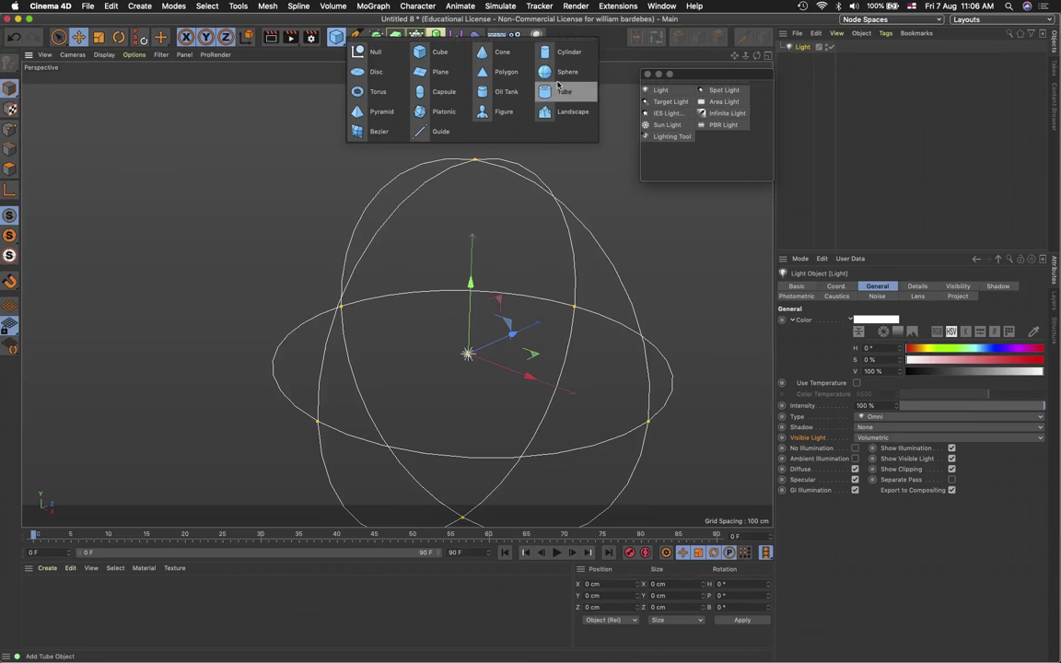
left_click(568, 72)
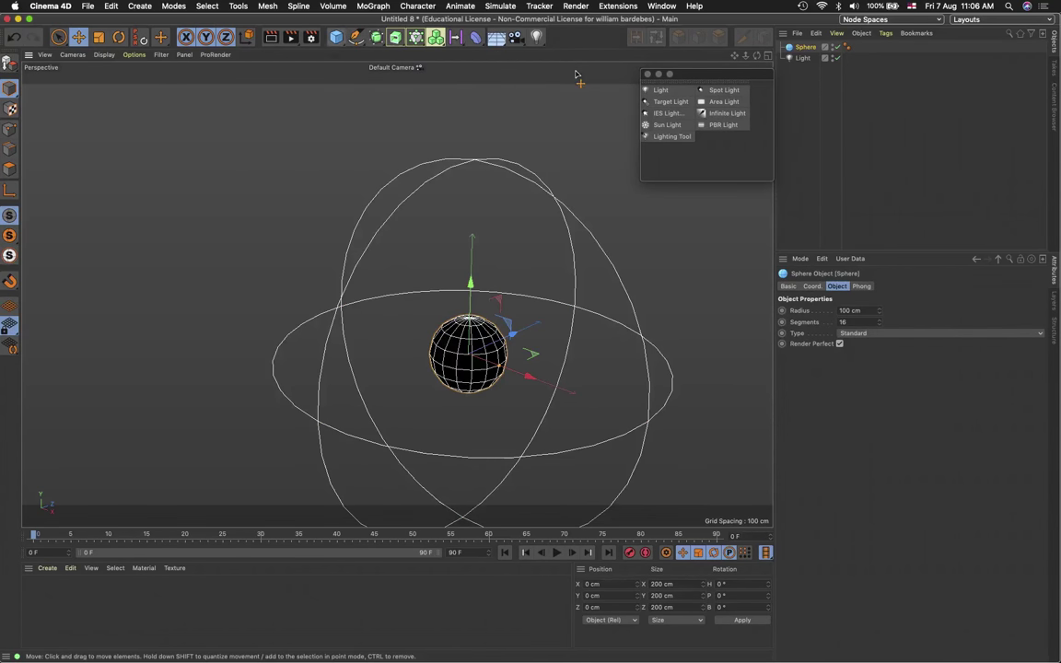
left_click_drag(513, 335, 394, 385)
Frame the sphere and the omni light, and render the view to examine the volumetric light
scroll(394, 385, "up", 5)
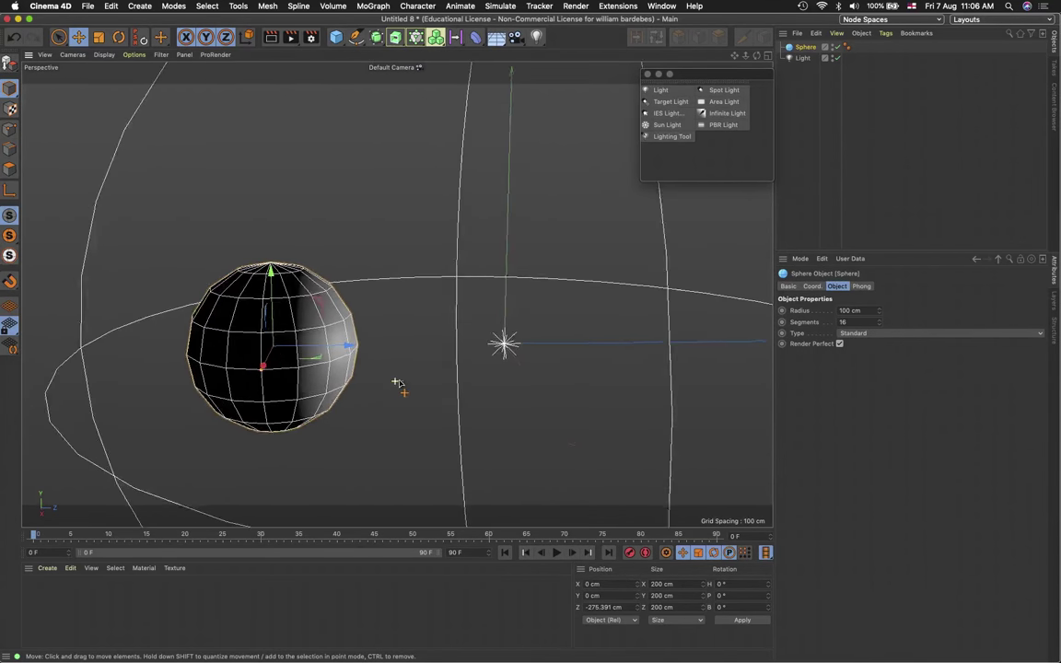
middle_click_drag(396, 382, 289, 163, "alt")
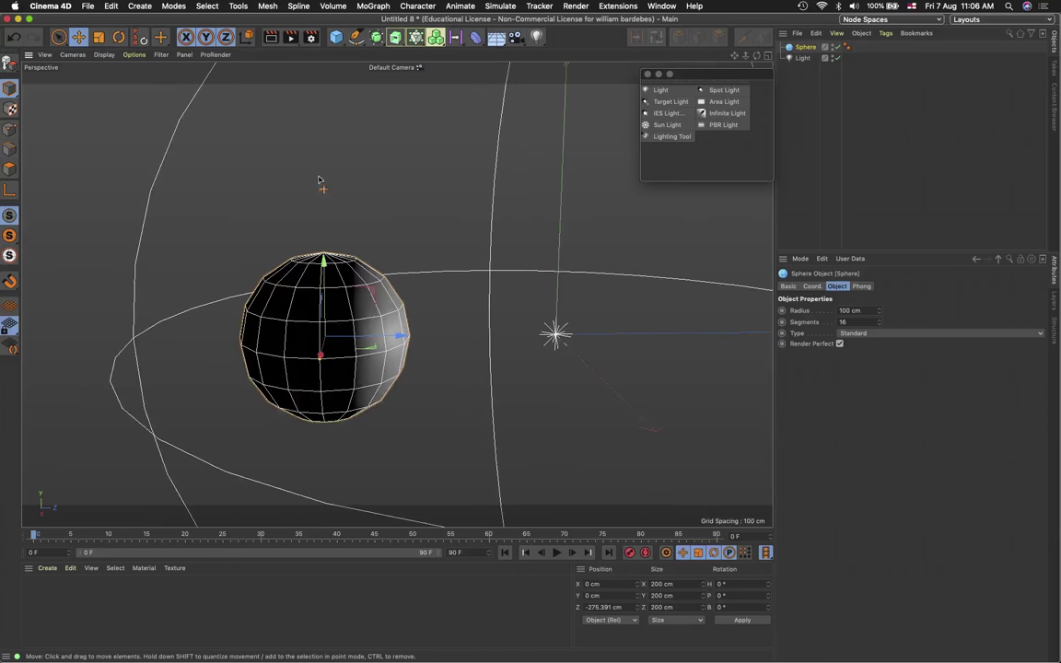
left_click(271, 37)
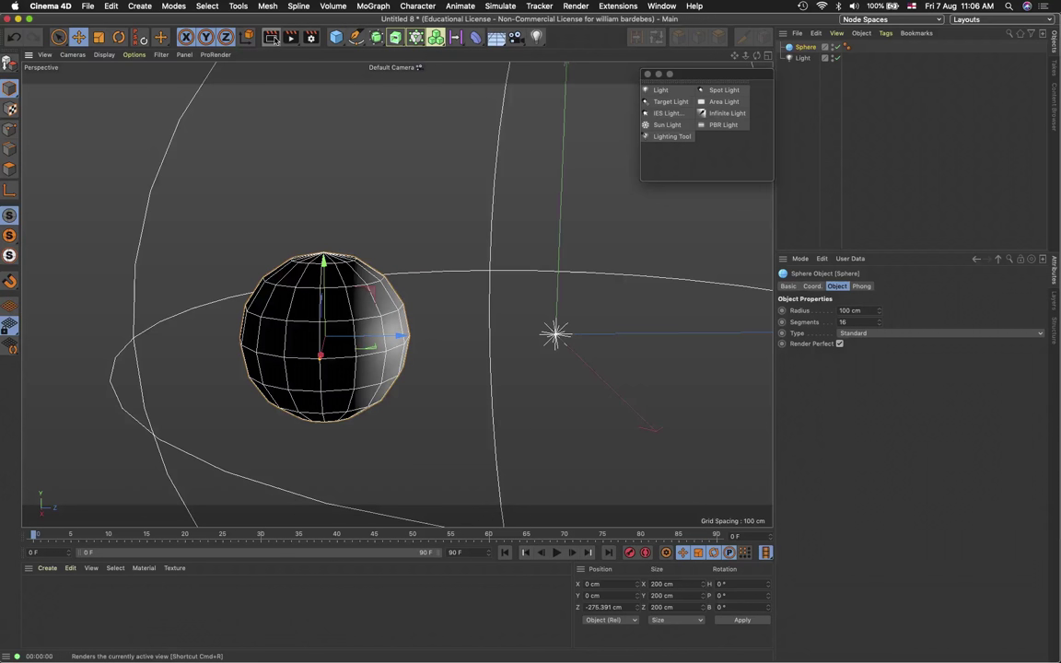
left_click(273, 39)
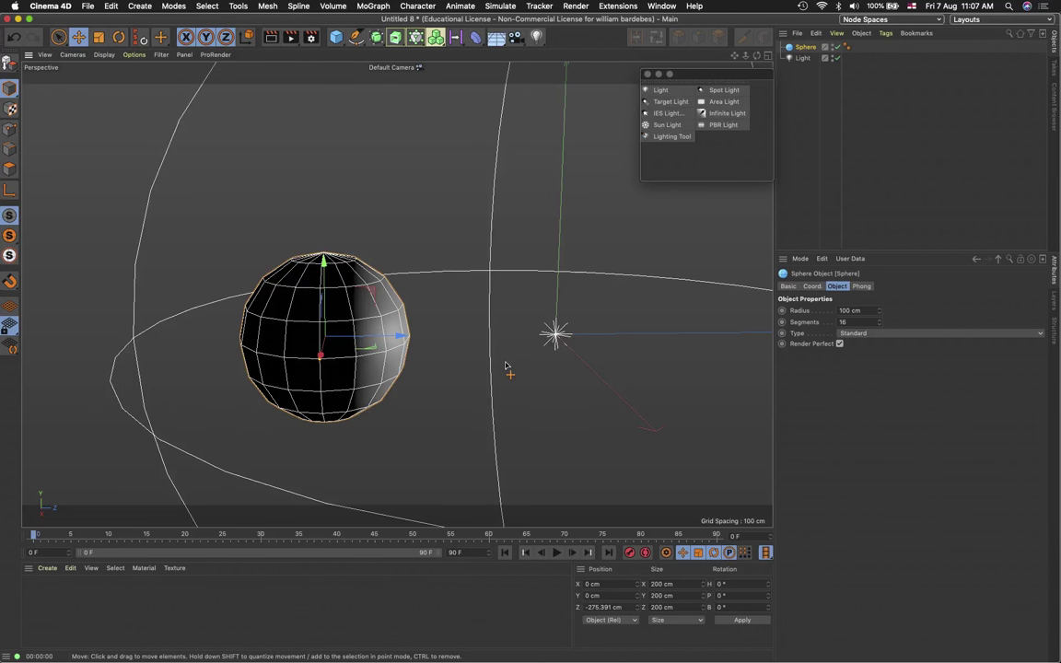
Switch to the open iso scene interior.c4d project and delete the omni light Light.3
left_click(663, 6)
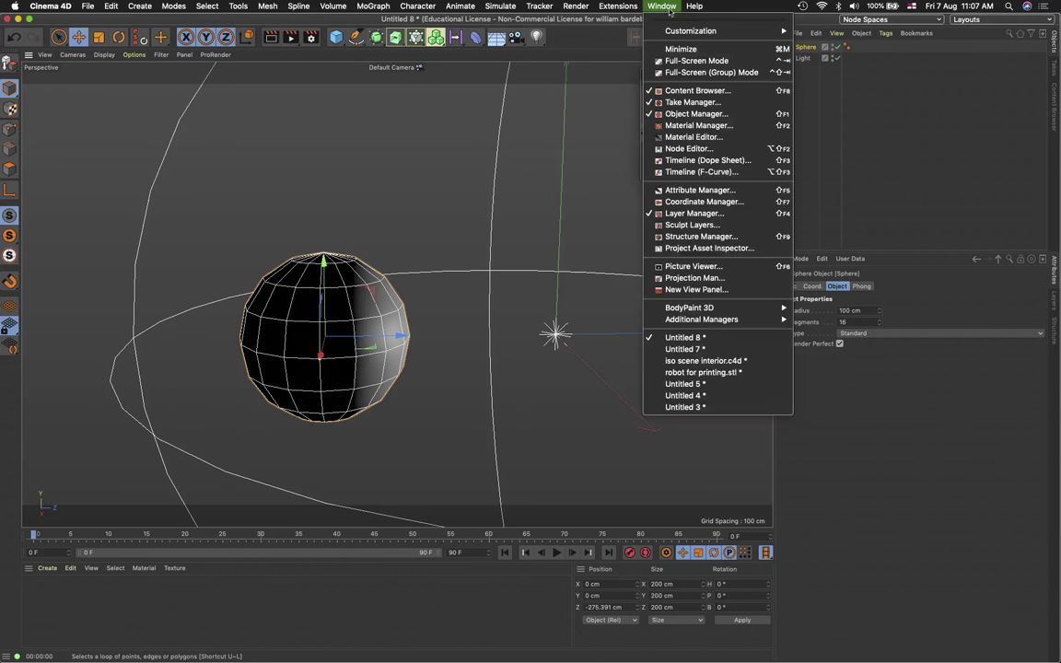
left_click(694, 361)
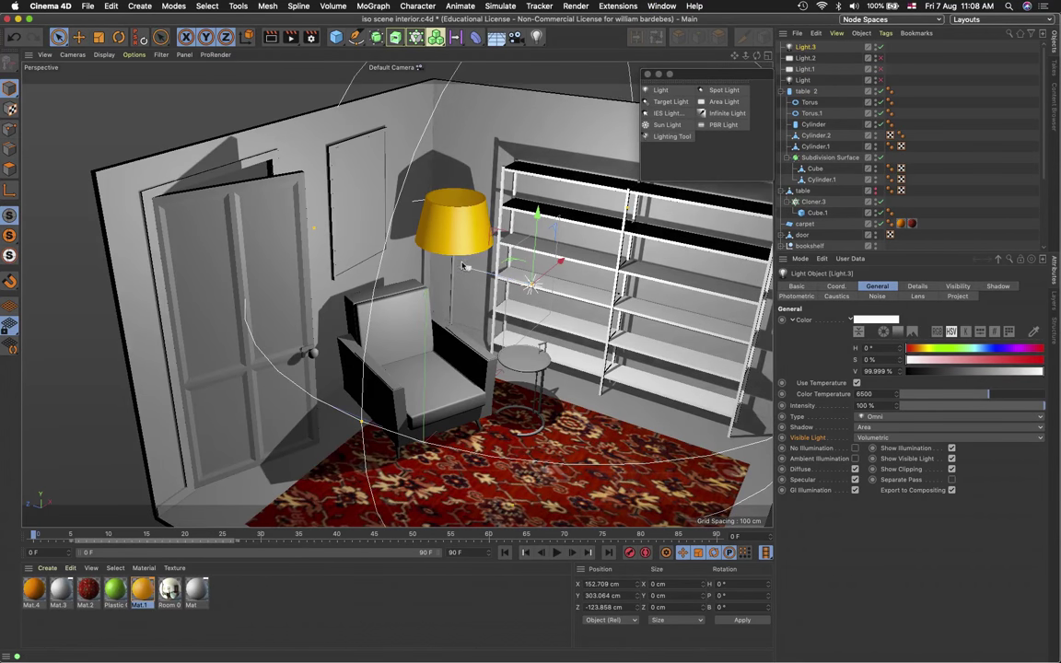
left_click_drag(465, 267, 515, 292)
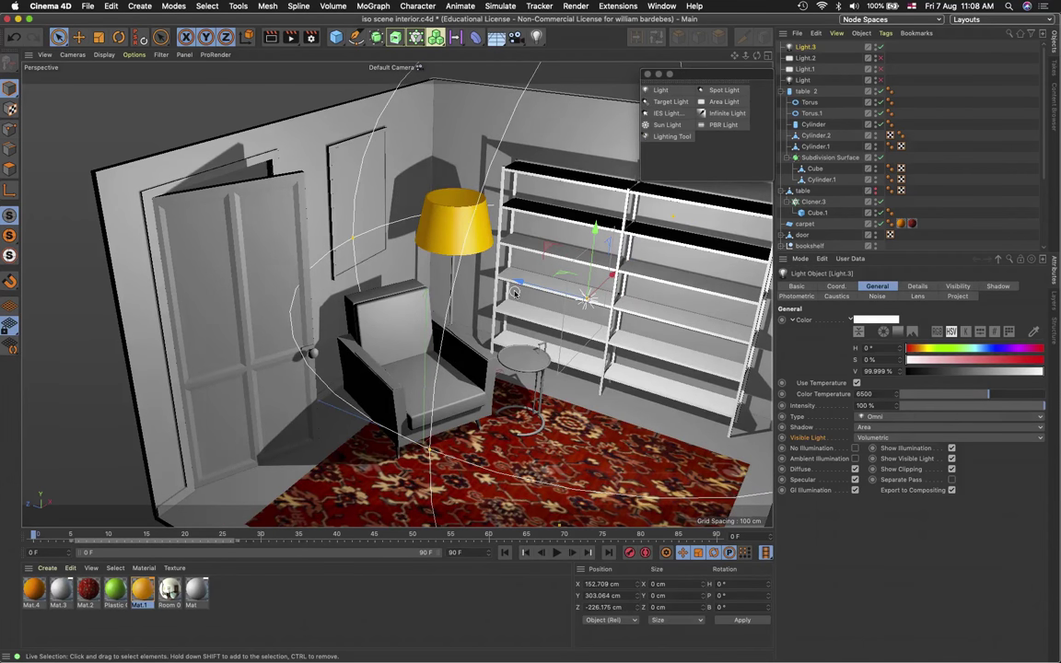
key("Delete")
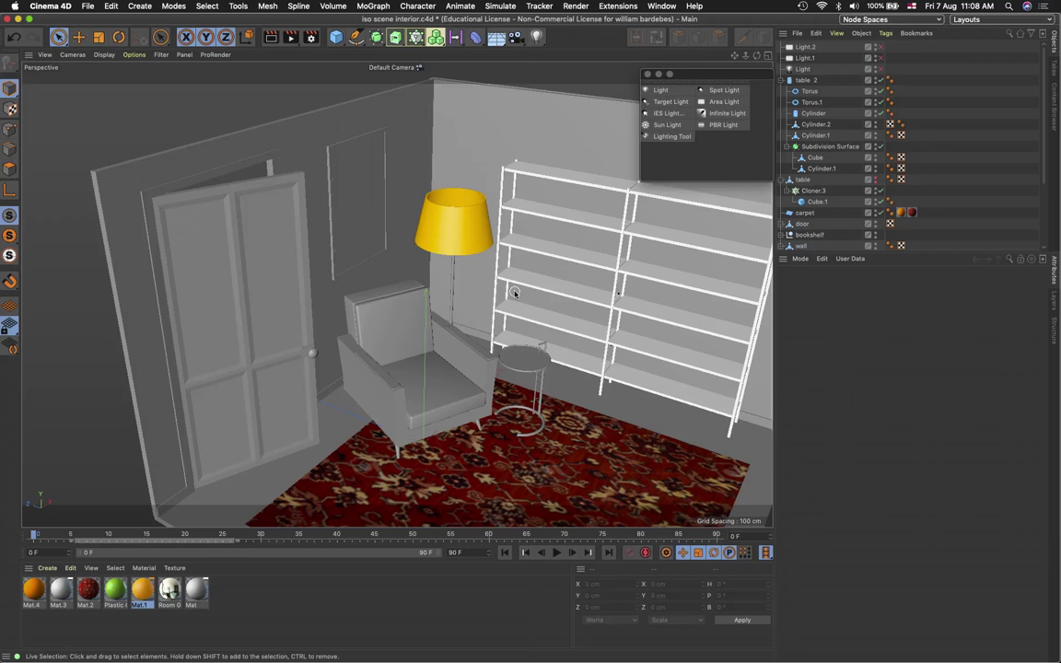
Add a spot light to the interior and move it to about Y 459, Z -349 cm
left_click(723, 92)
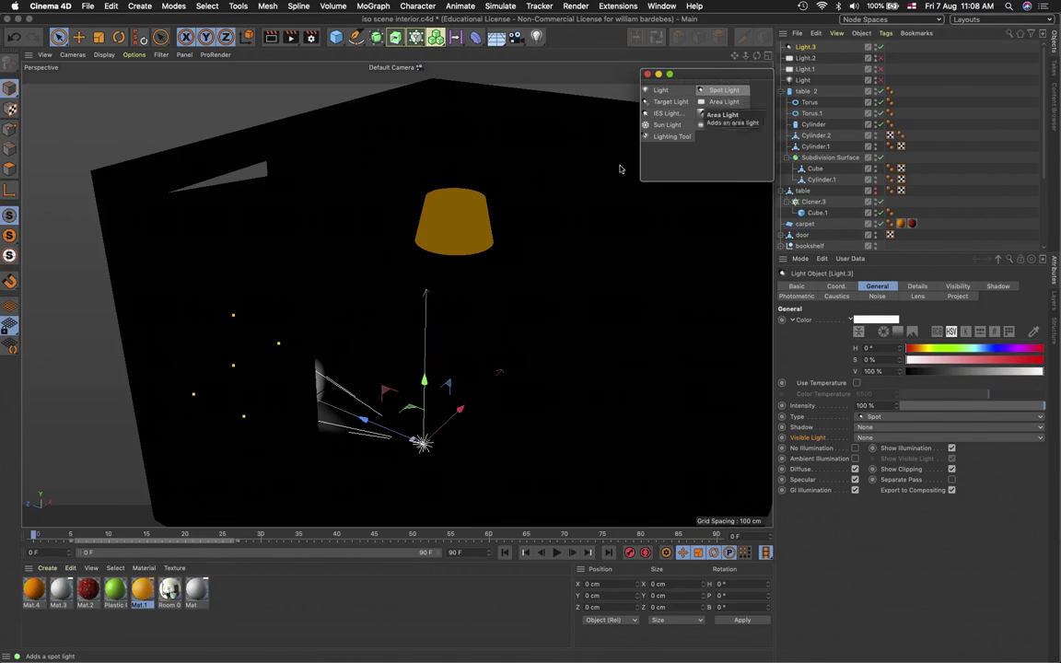
left_click_drag(364, 420, 547, 462)
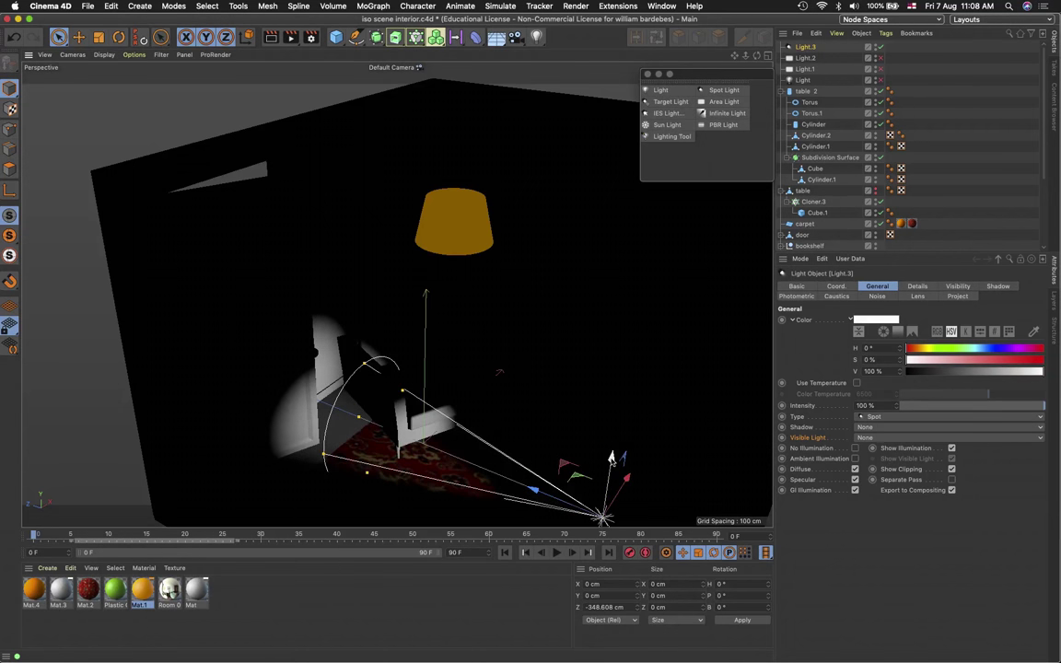
left_click_drag(611, 458, 638, 169)
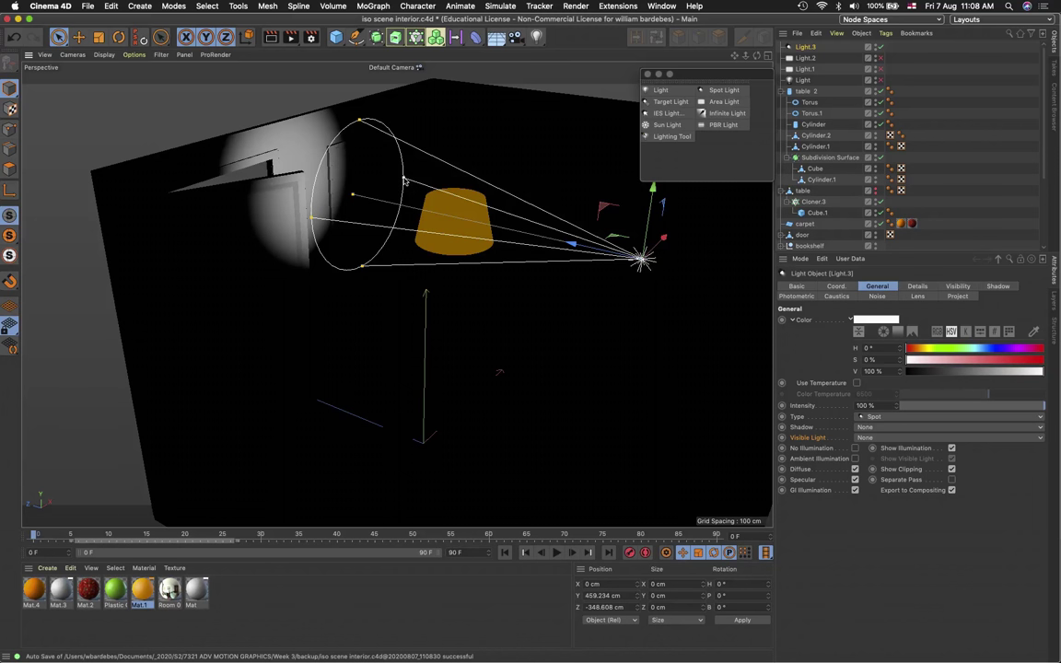
Widen the spot light's cone and rotate the light to a pitch of -90° so it points at the floor
mouse_move(402, 178)
left_mouse_down()
mouse_move(515, 148)
mouse_move(502, 152)
mouse_move(591, 160)
mouse_move(572, 64)
left_mouse_up()
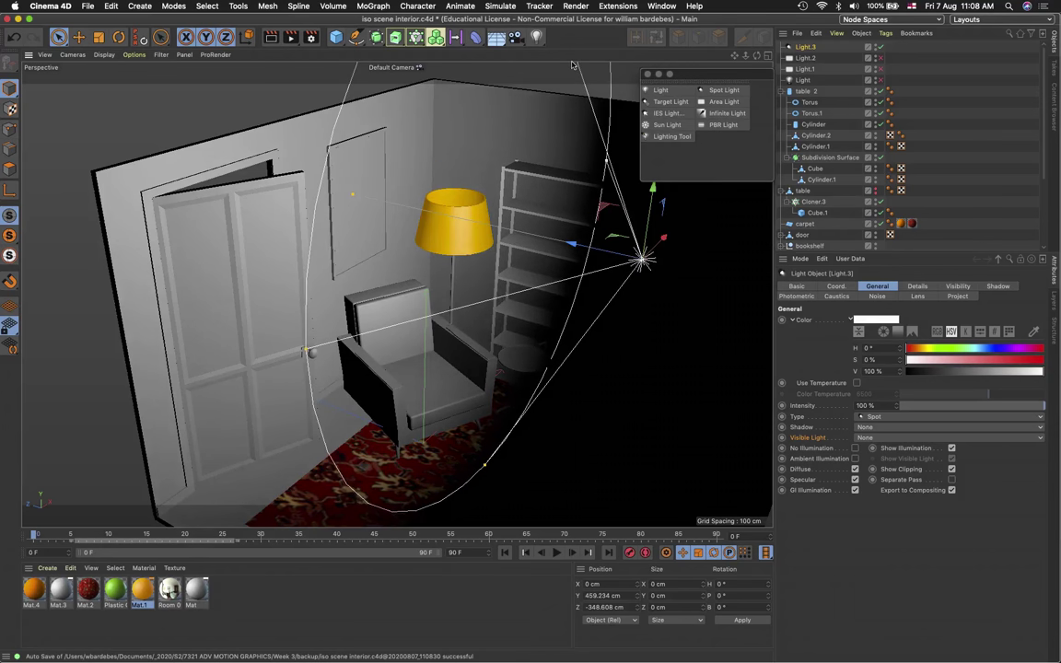
left_click(118, 37)
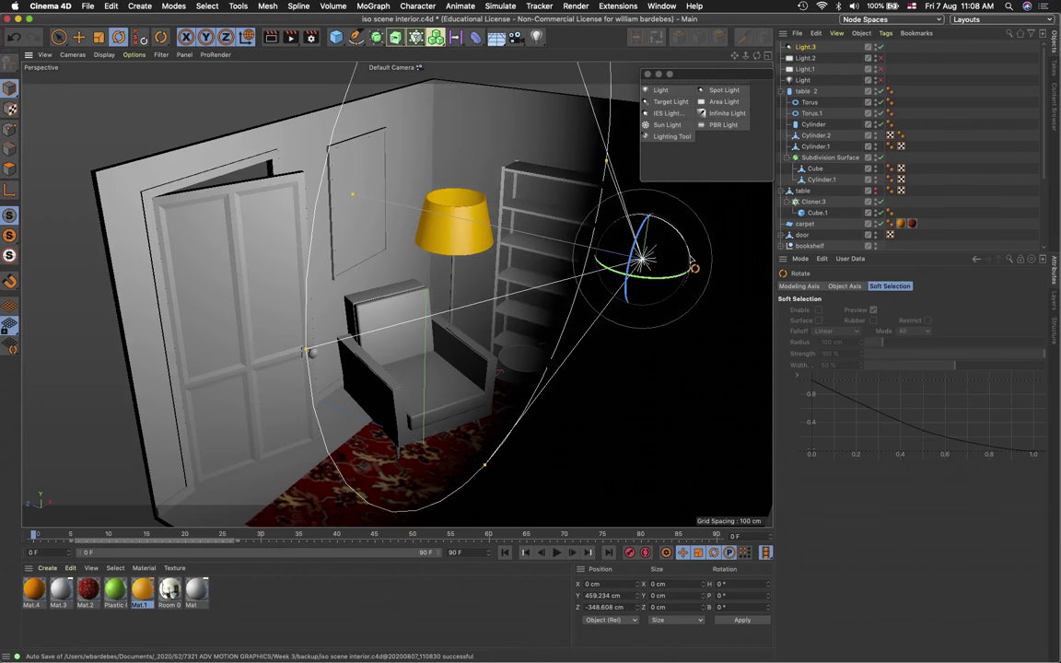
left_click_drag(688, 259, 692, 264)
left_click_drag(624, 236, 635, 221)
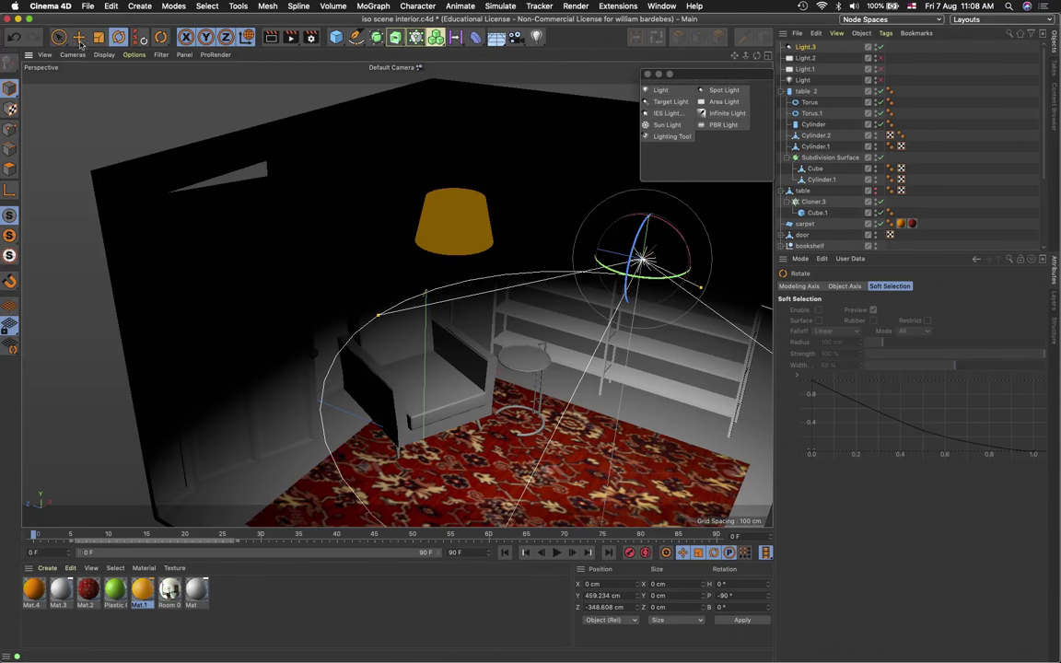
Move the spot light to about X -310, Y 866 cm above the room and render the view
left_click(80, 36)
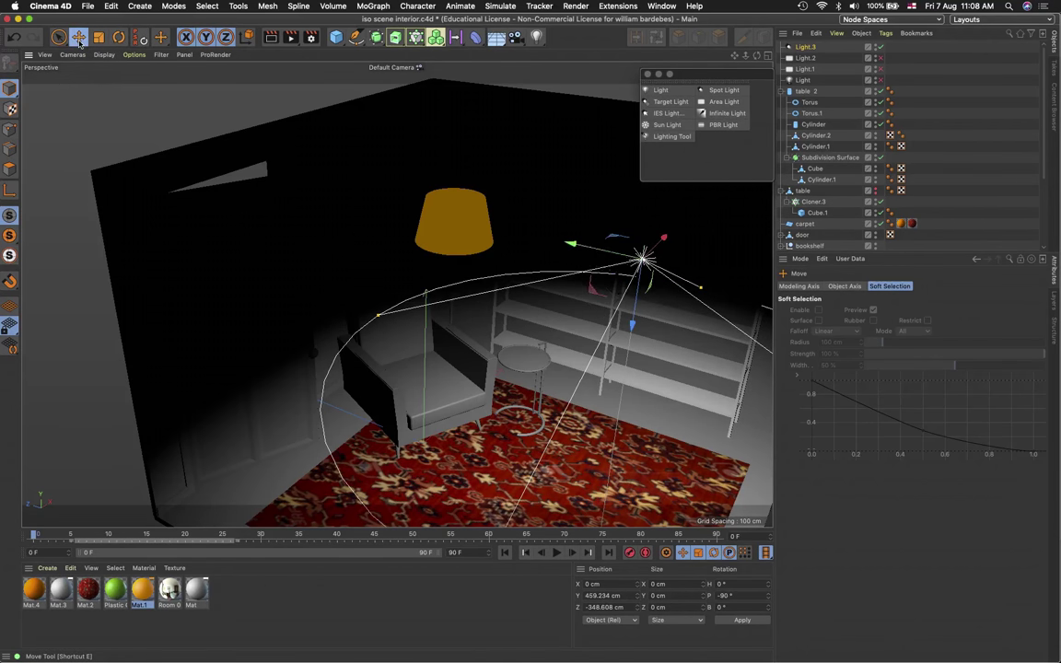
left_click_drag(598, 227, 588, 341)
left_click_drag(543, 414, 561, 145)
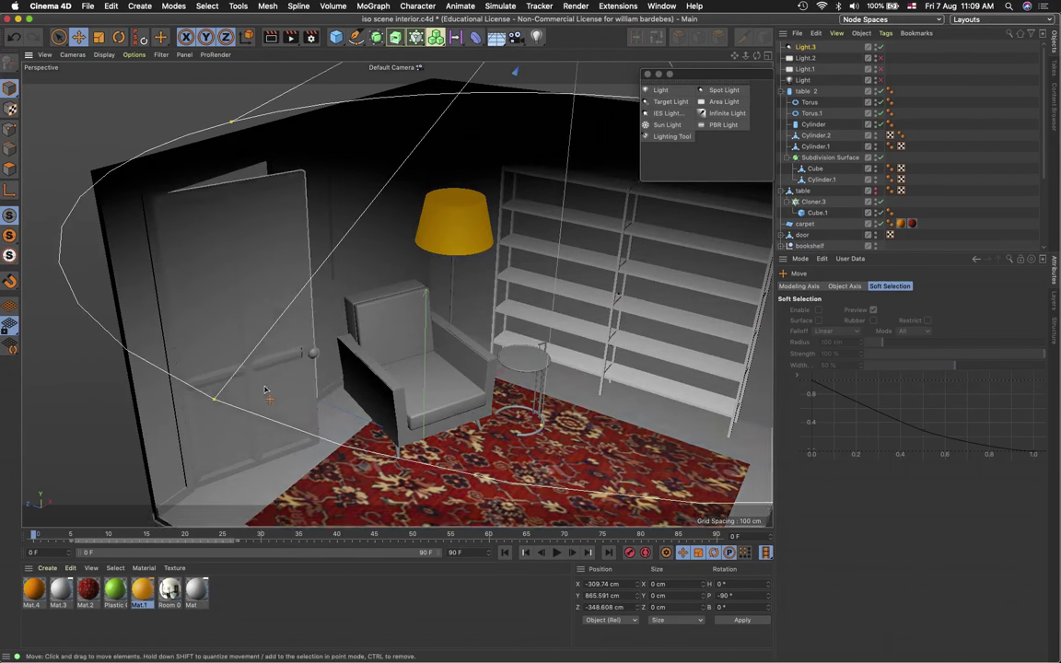
left_click(271, 36)
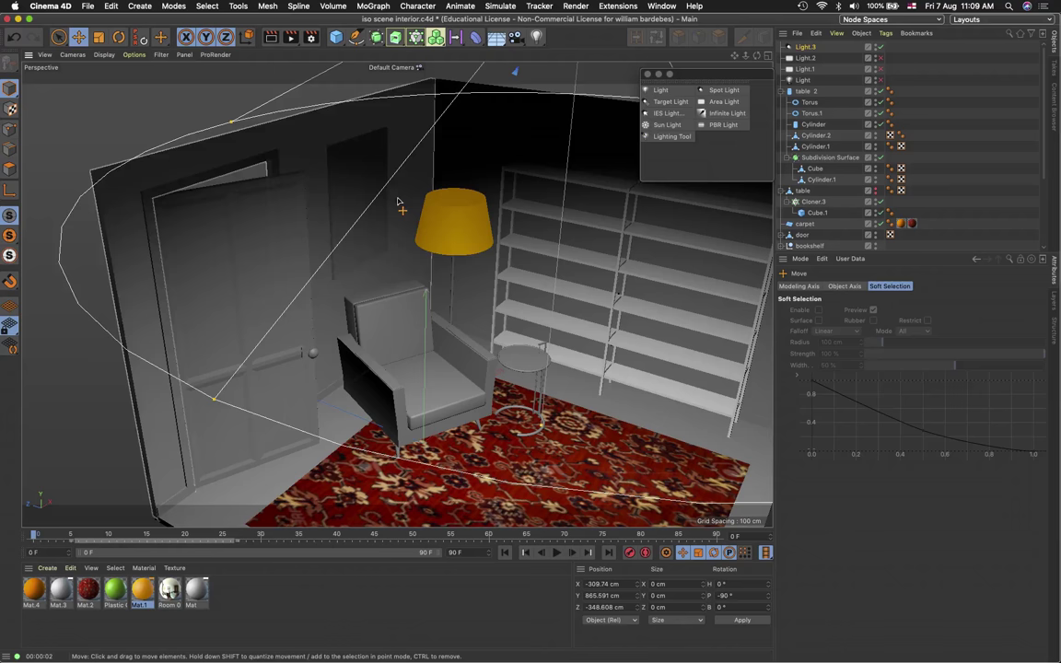
Shift the spot light horizontally to about X 4, Z -176 cm, over the middle of the room
scroll(475, 251, "down", 10)
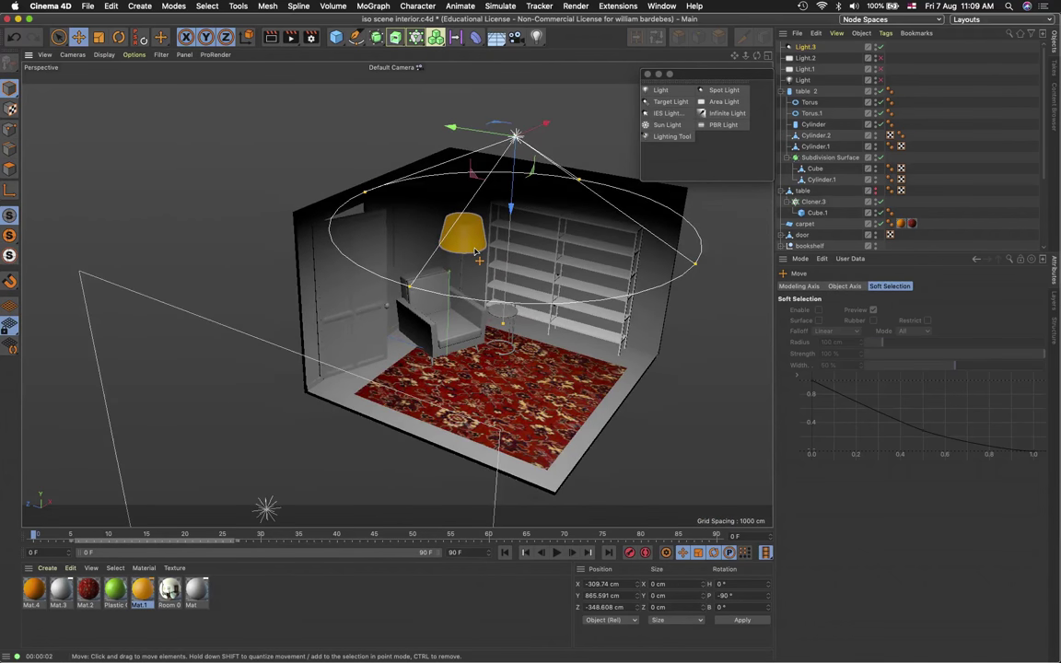
scroll(475, 250, "up", 5)
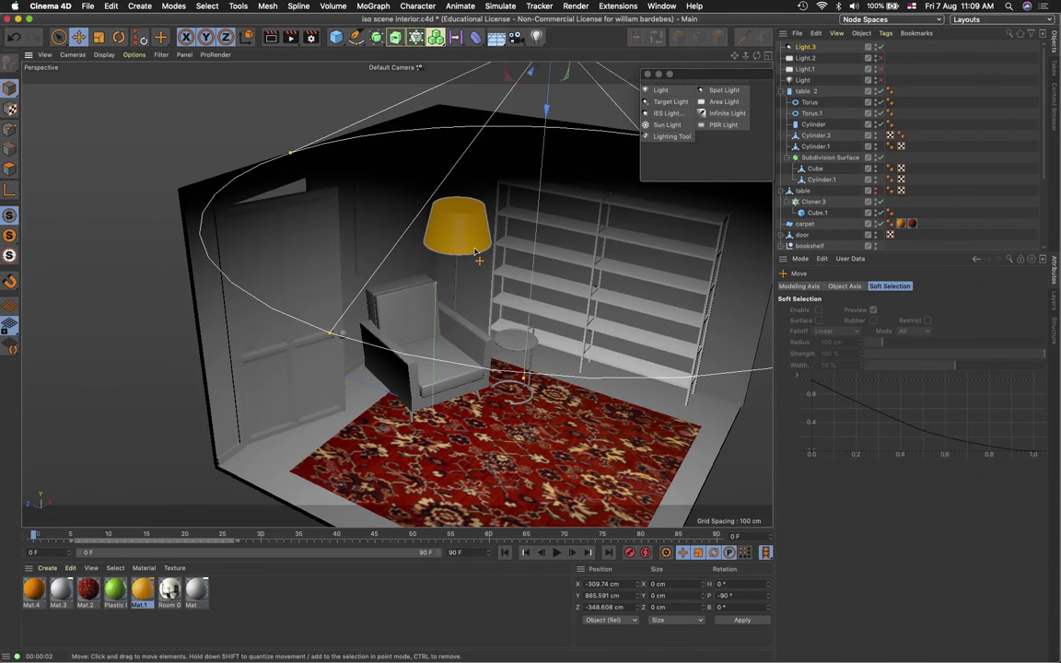
left_click_drag(475, 251, 505, 354, "alt")
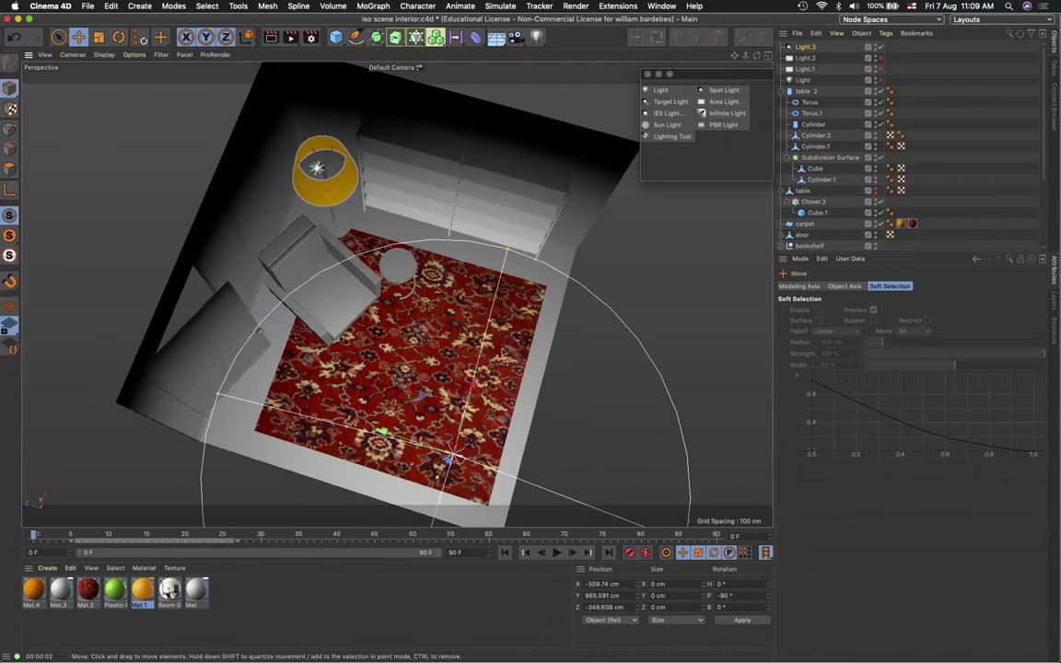
left_click_drag(423, 396, 390, 212)
left_click_drag(372, 313, 358, 221, "alt")
scroll(357, 221, "up", 5)
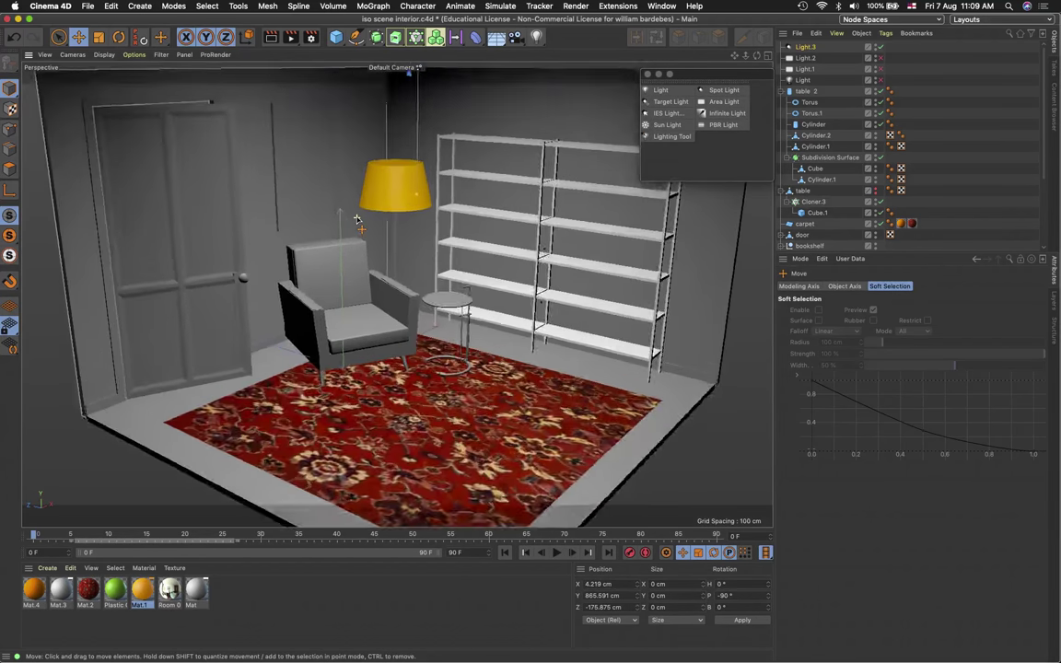
Close the floating light palette and render a closer view of the room under the spot light
scroll(357, 221, "up", 3)
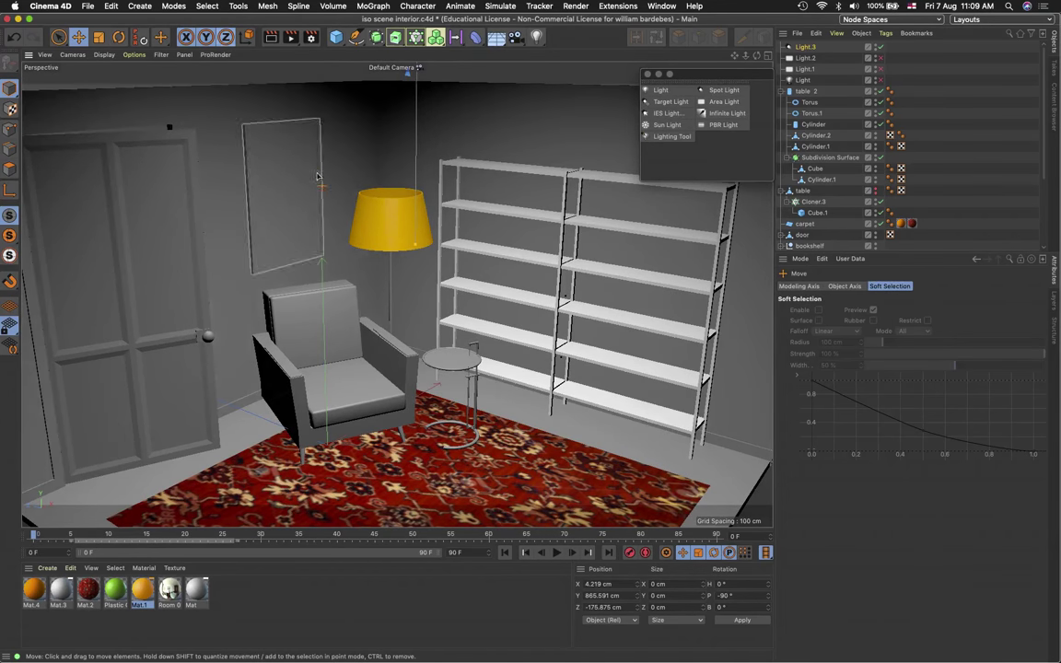
scroll(373, 298, "down", 2)
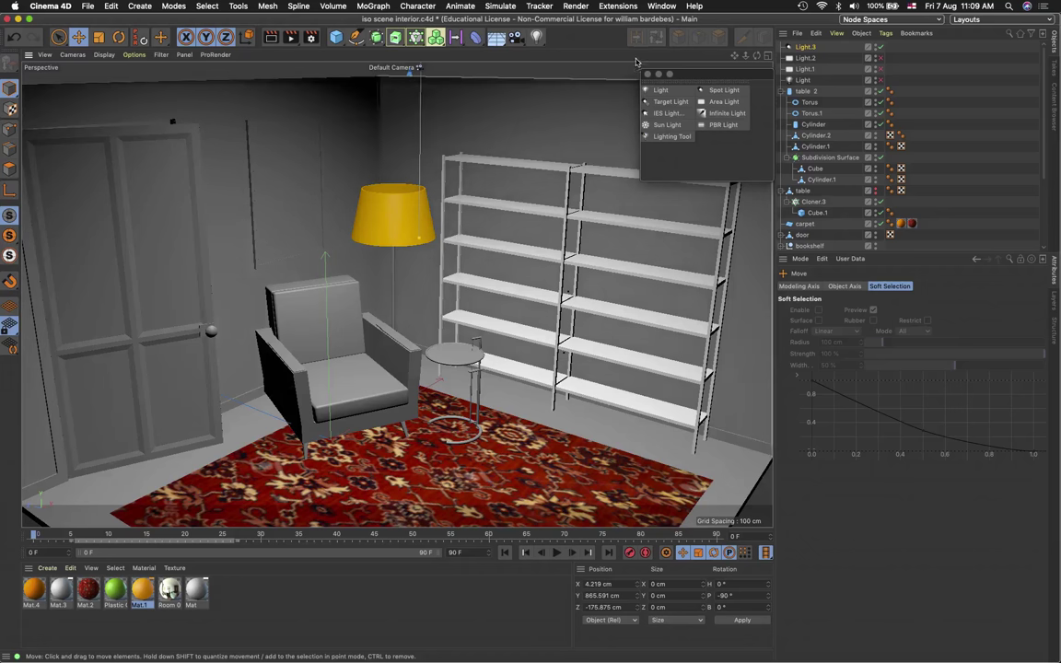
left_click(647, 74)
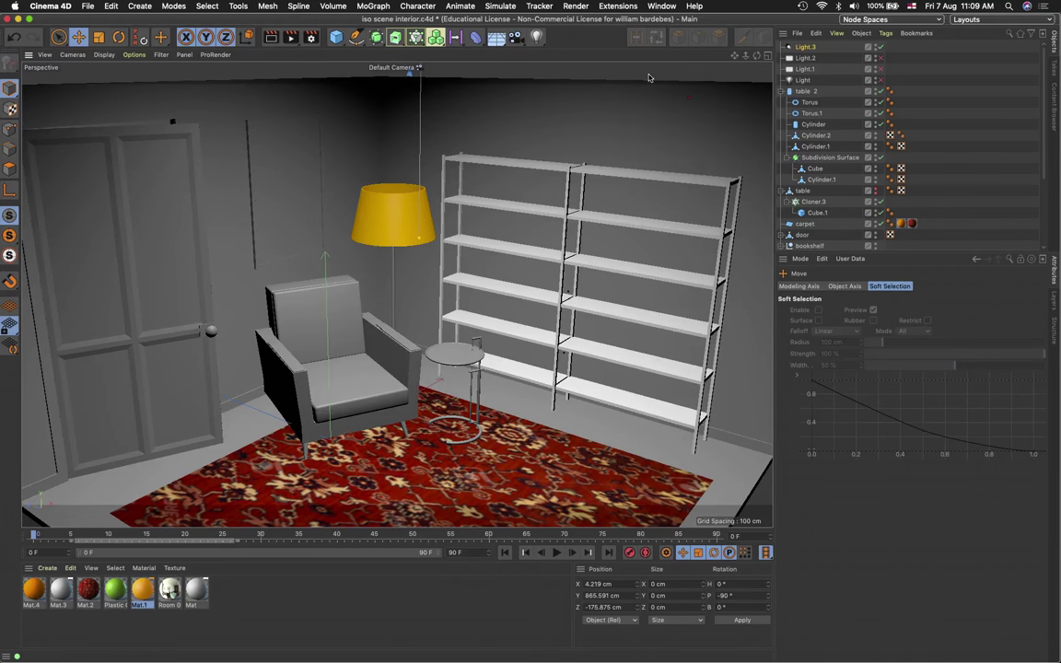
left_click(269, 37)
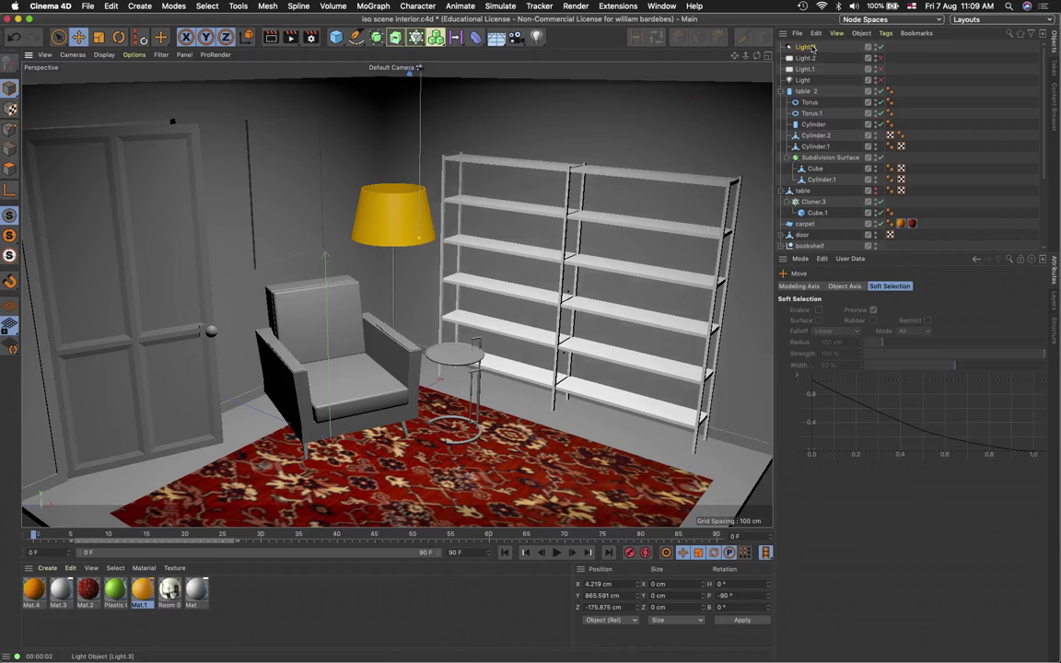
Lower the spot light Light.3 to about Y 611 cm and narrow its cone to a pool on the carpet
left_click(805, 47)
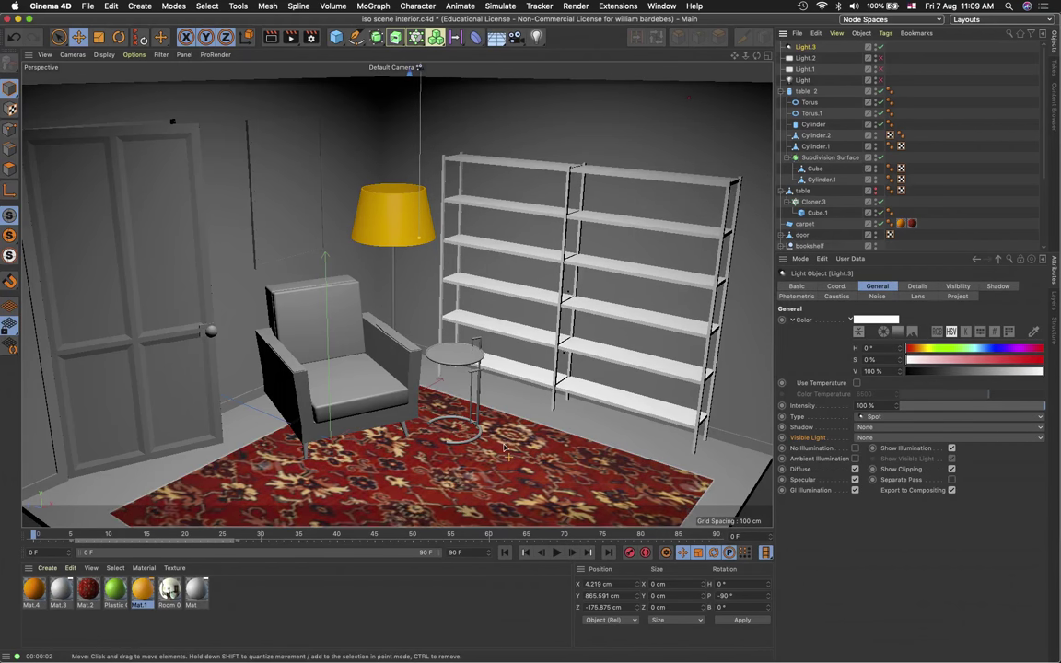
scroll(505, 448, "down", 5)
scroll(504, 448, "down", 3)
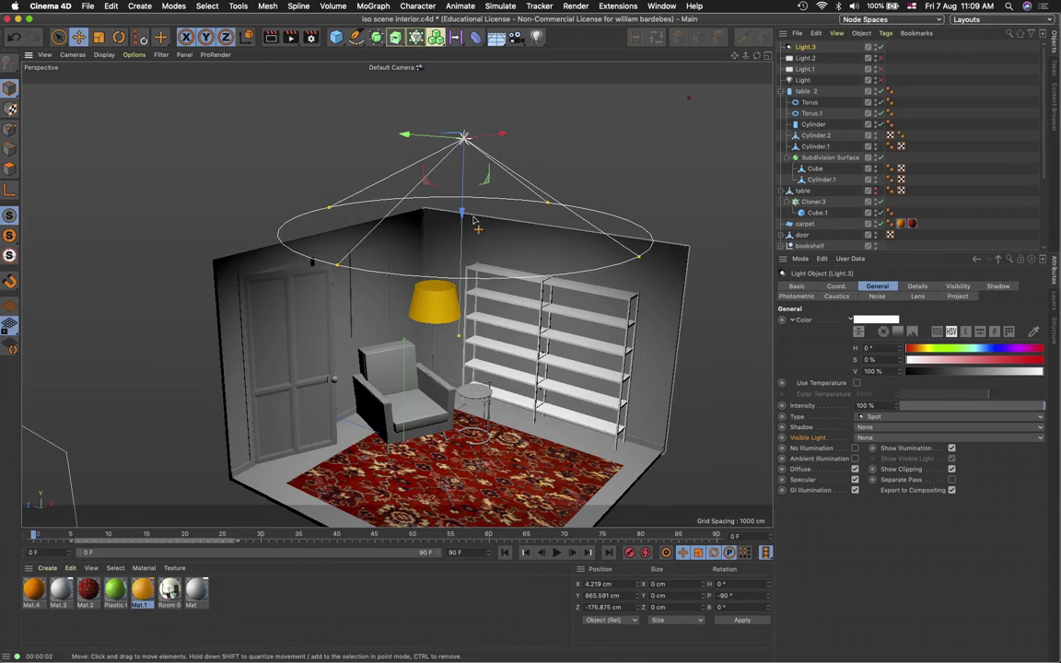
left_click_drag(465, 216, 469, 317)
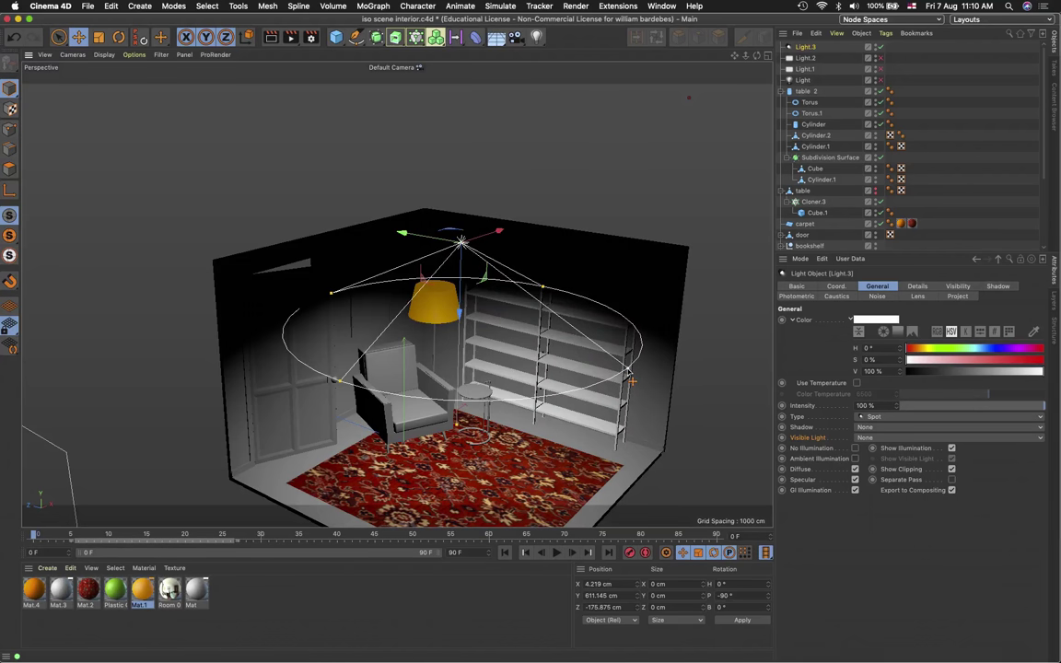
left_click_drag(632, 379, 489, 324)
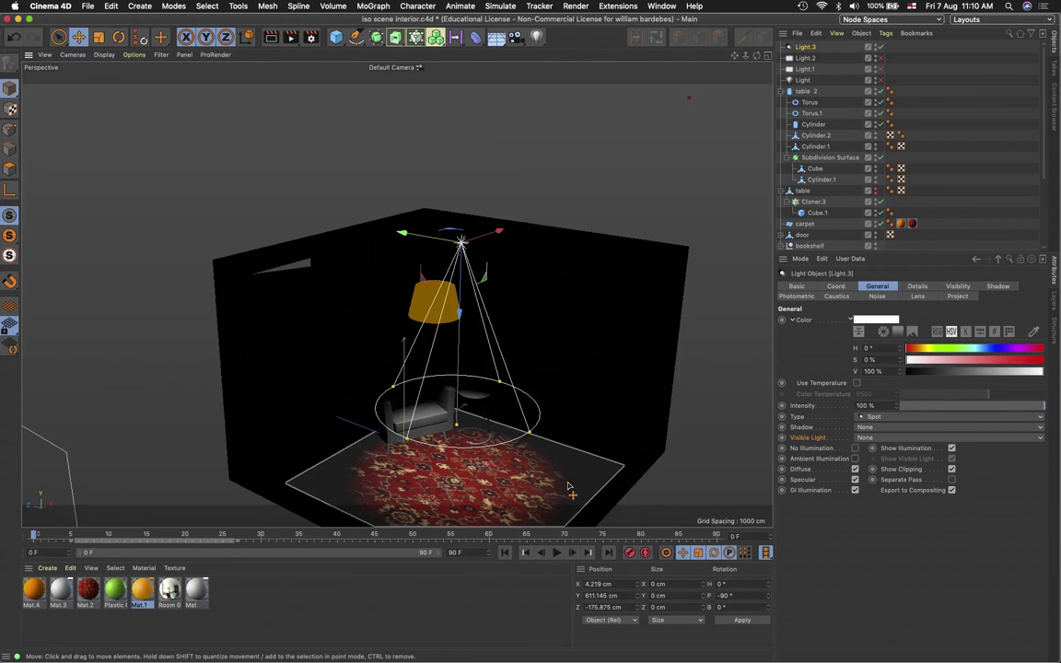
scroll(568, 480, "up", 5)
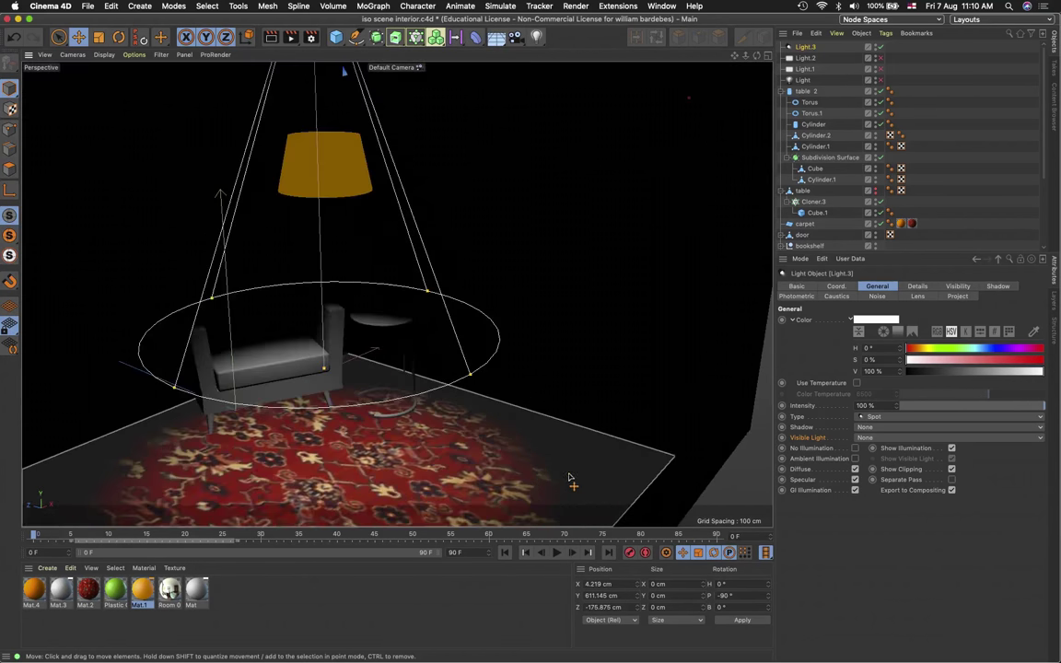
Set Light.3's inner angle to about 23.6° and widen its outer angle to about 61.6°
left_click(916, 296)
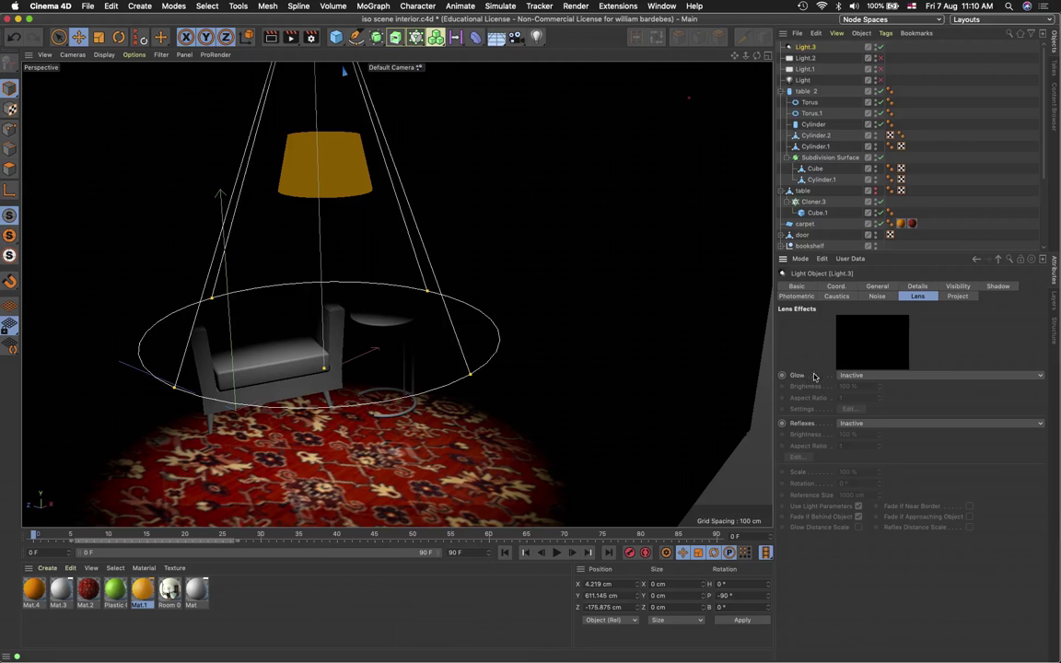
left_click(877, 286)
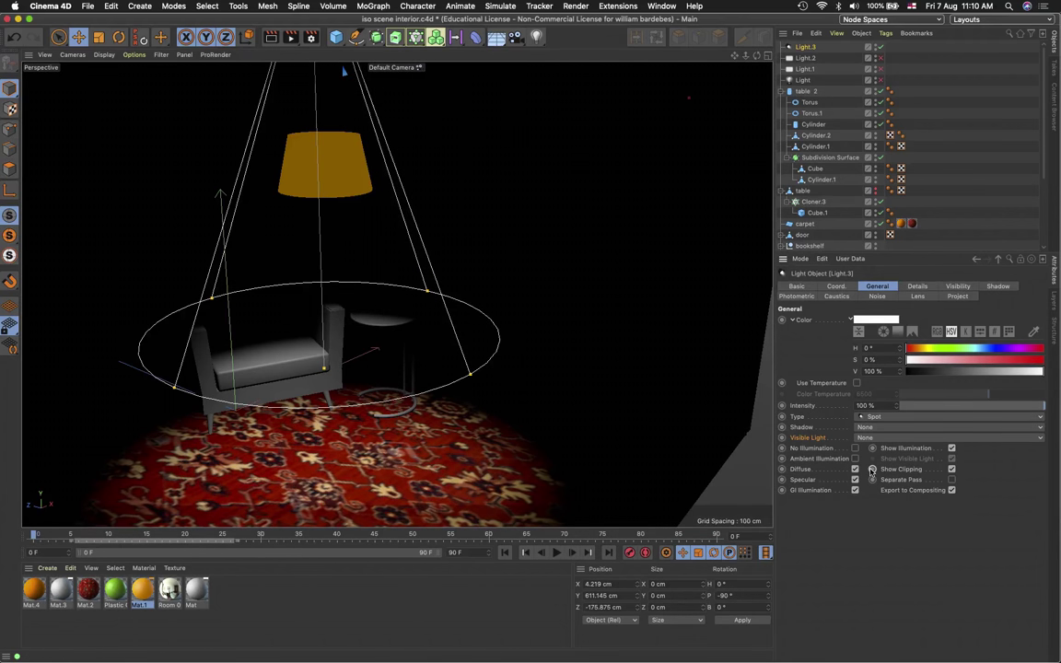
left_click(919, 287)
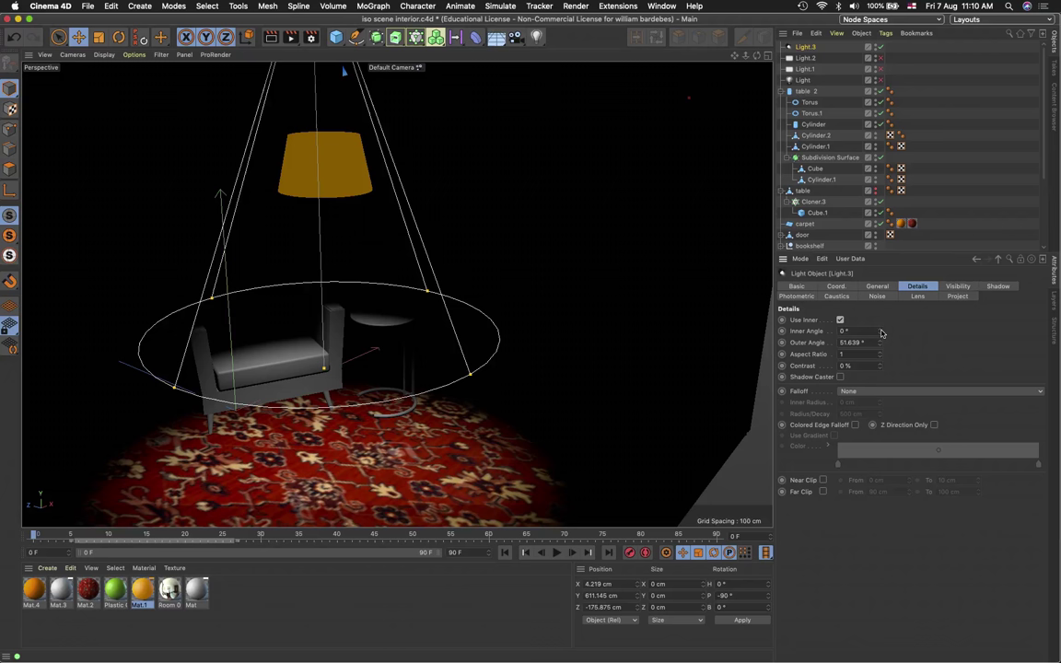
left_click_drag(880, 333, 879, 359)
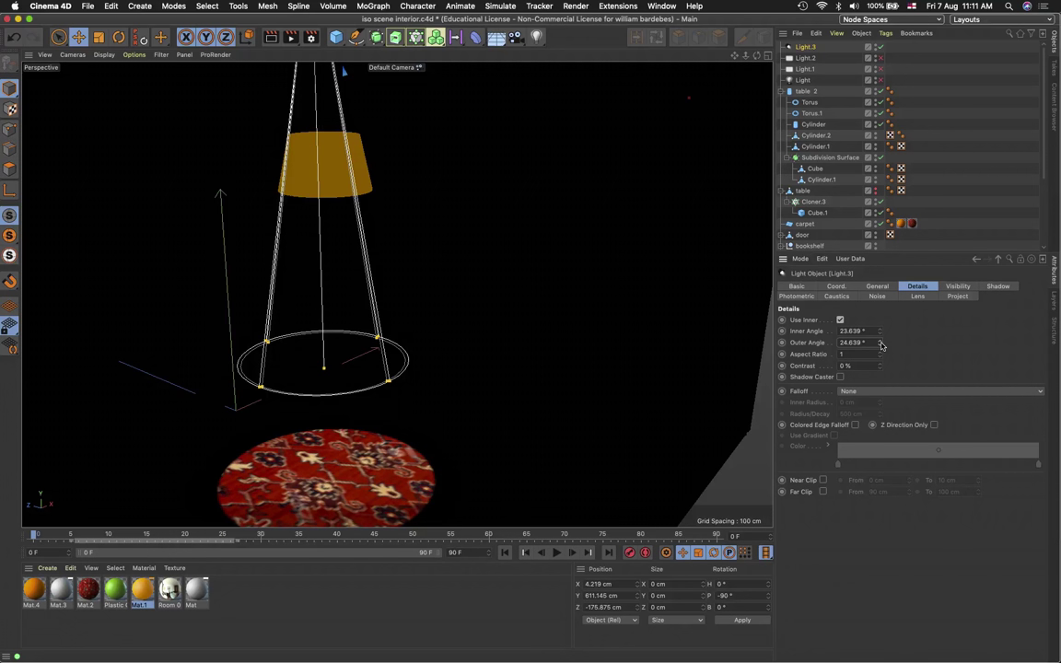
left_click_drag(881, 345, 881, 303)
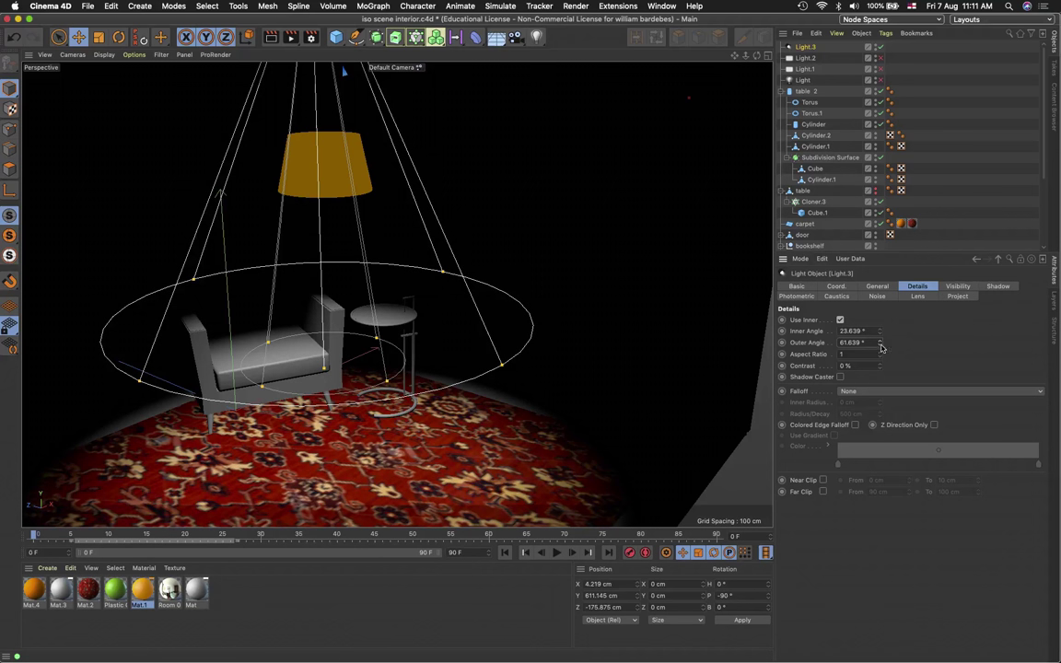
Toggle Light.3's inner cone off and back on, and reduce the inner angle to about 6.6°
left_click(840, 319)
left_click(840, 320)
left_click(879, 335)
left_click(880, 335)
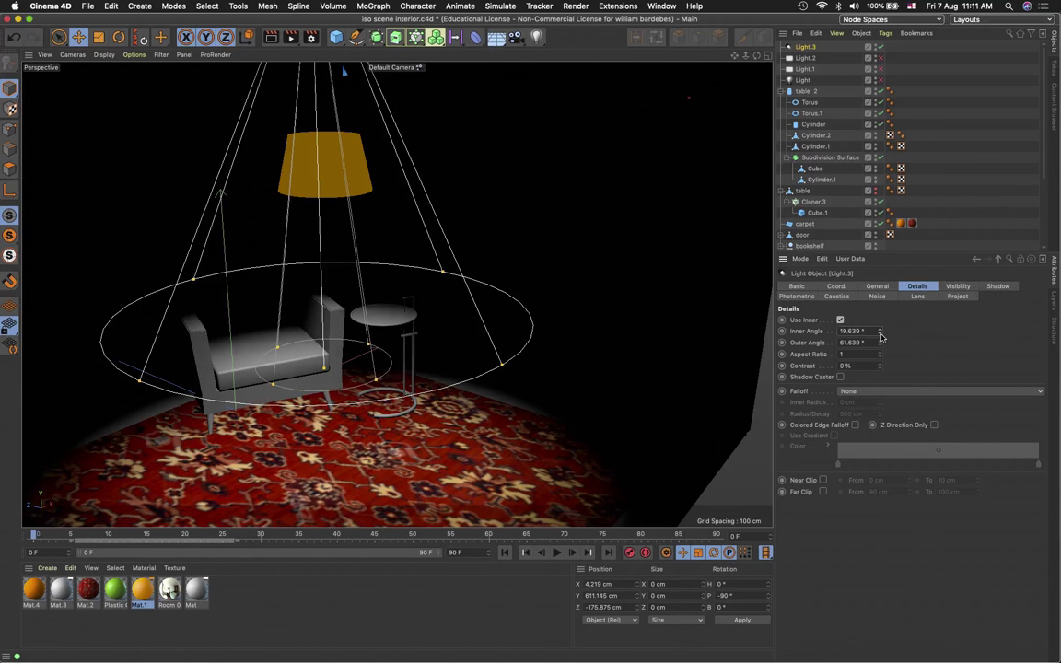
left_click(880, 335)
left_click(879, 336)
left_click(880, 335)
left_click(879, 335)
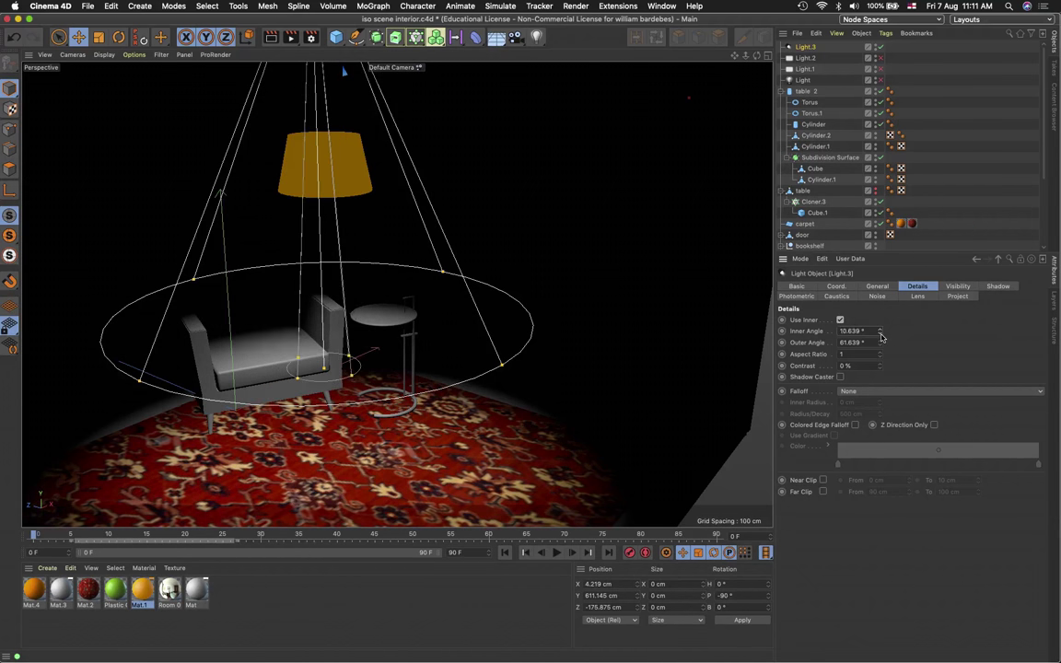
left_click(880, 335)
left_click(880, 335)
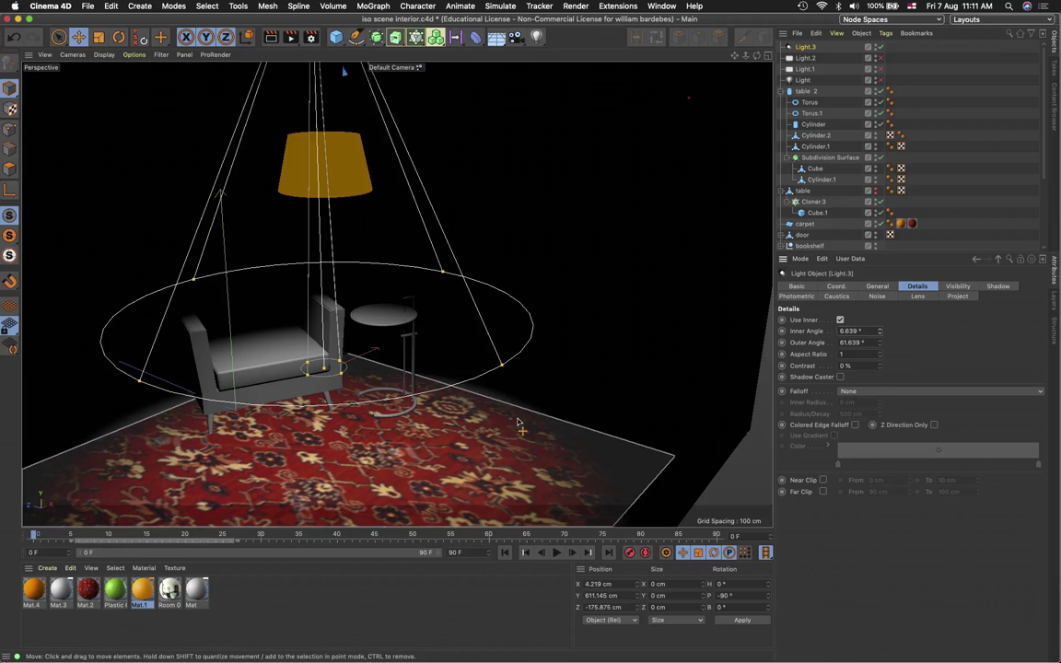
Raise the spot light Light.3 to about Y 1377 cm, high above the room
scroll(517, 424, "down", 10)
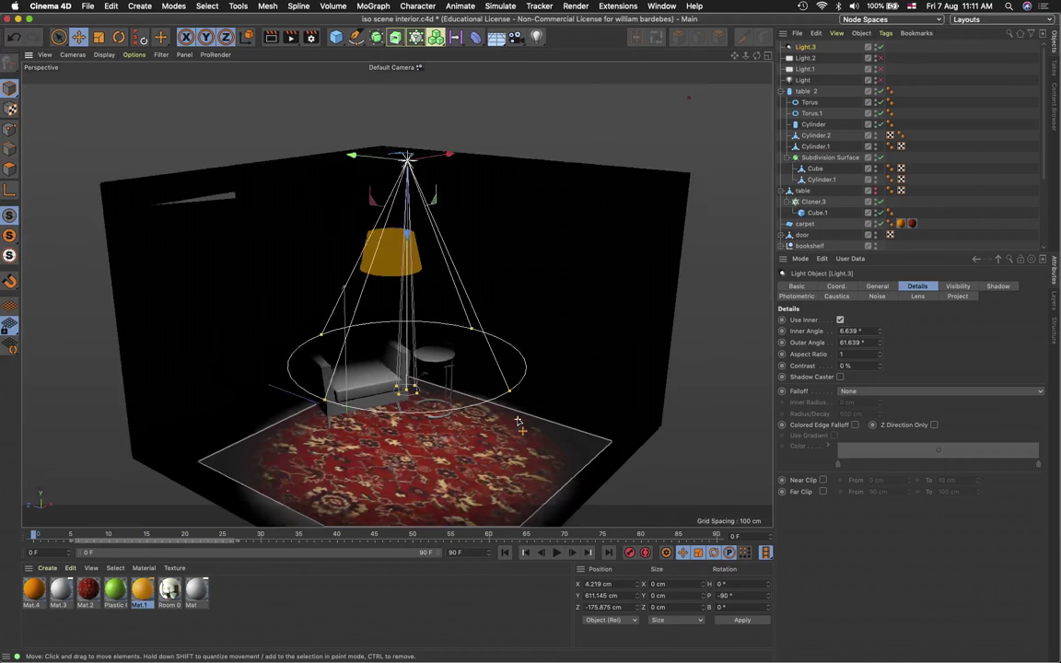
left_click_drag(472, 313, 437, 73)
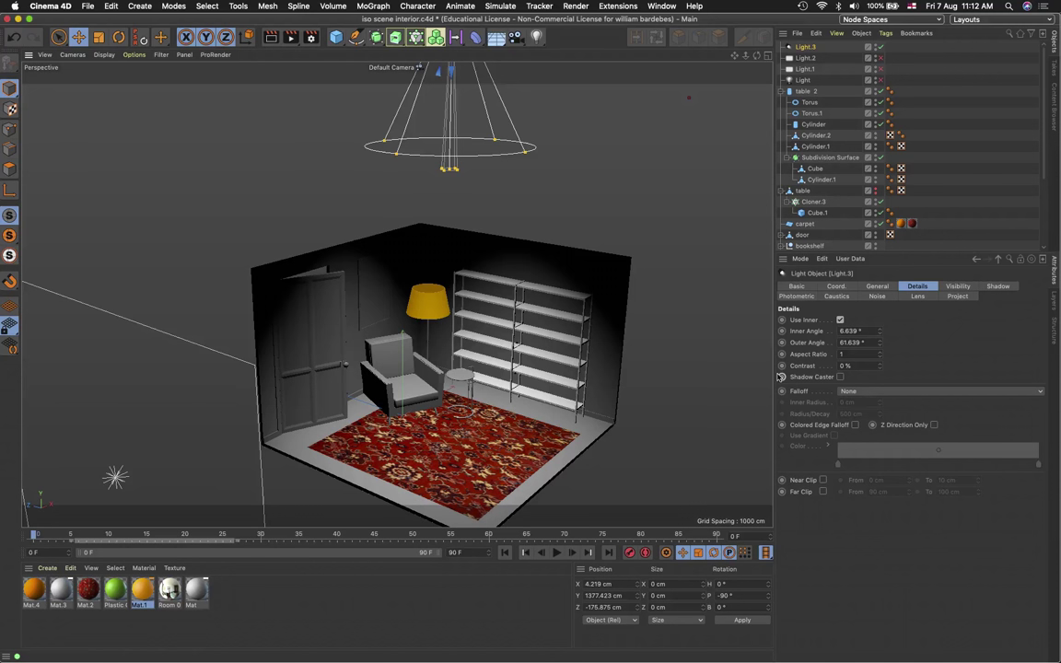
scroll(530, 422, "up", 5)
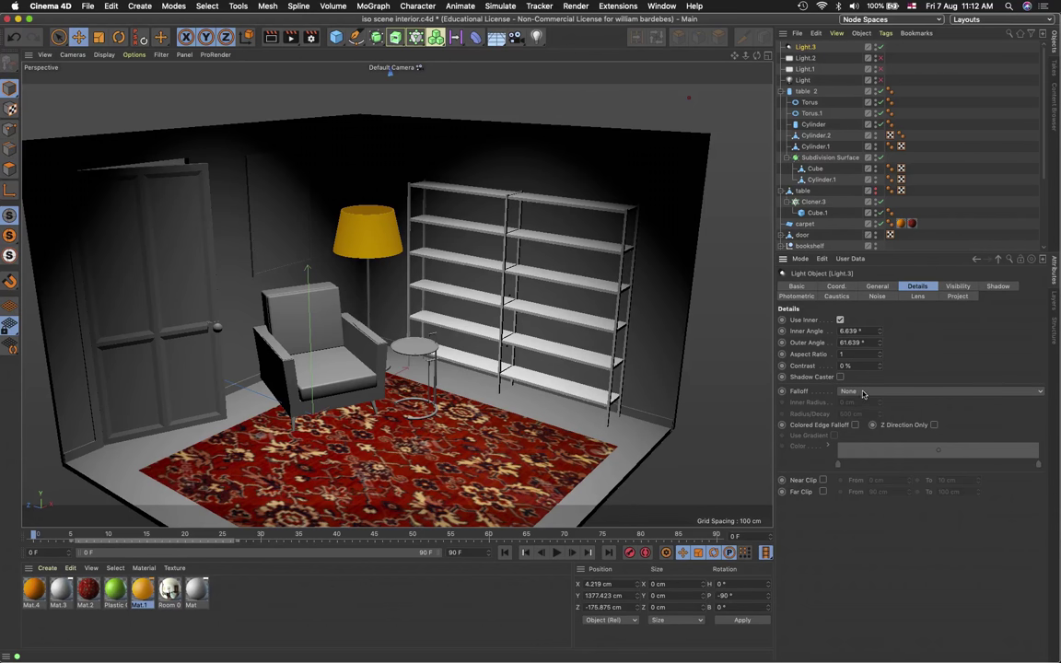
Set Light.3's falloff to Inverse Square (Physically Accurate) and render the view
left_click(862, 392)
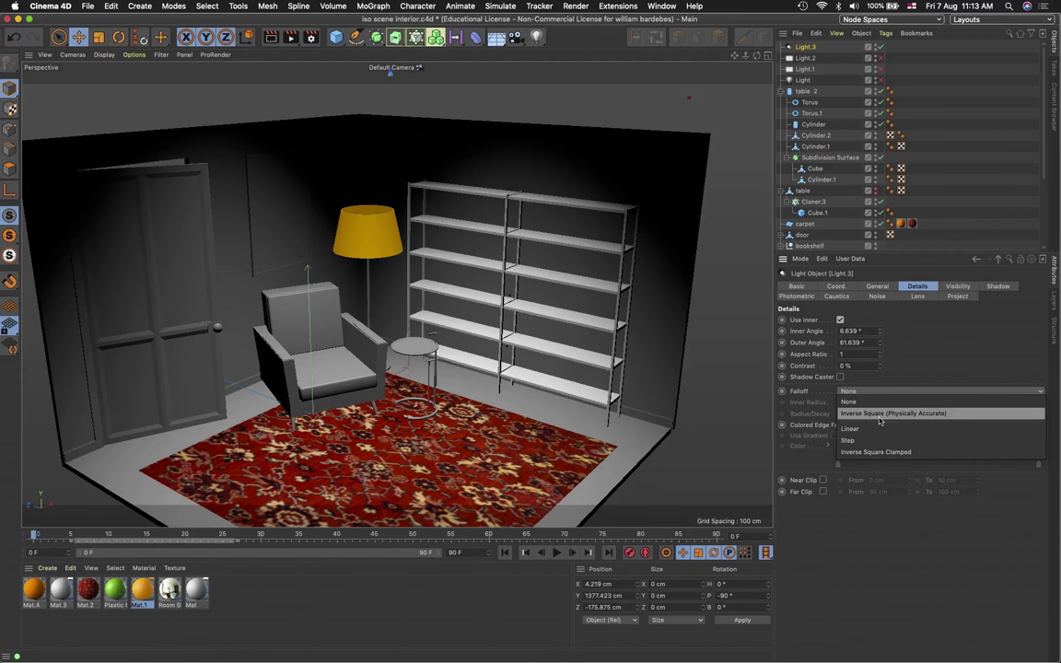
left_click(879, 415)
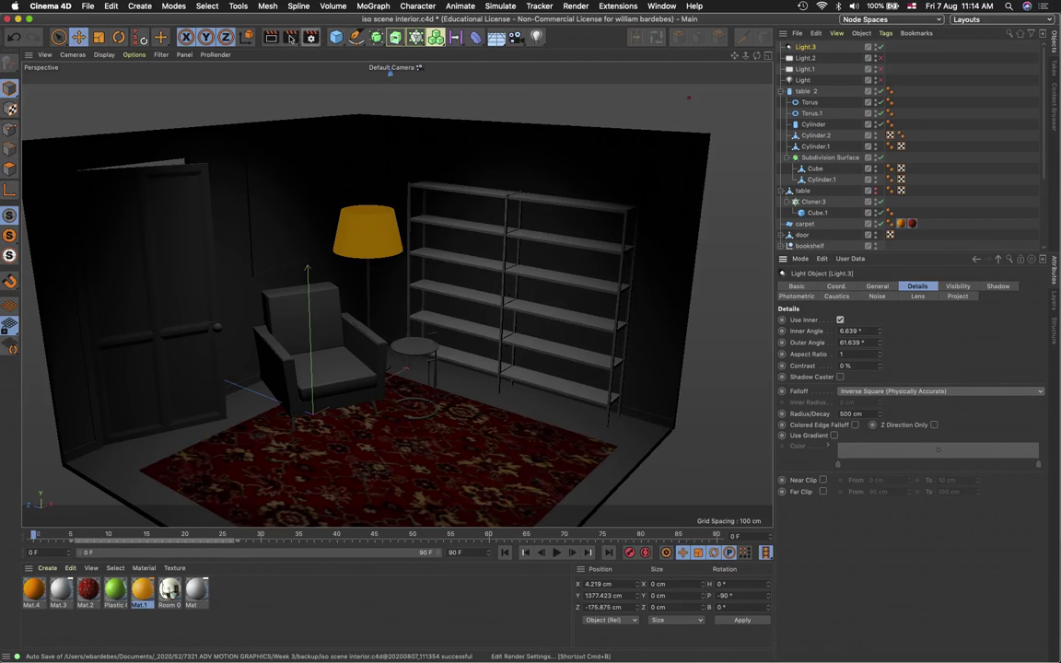
left_click(271, 38)
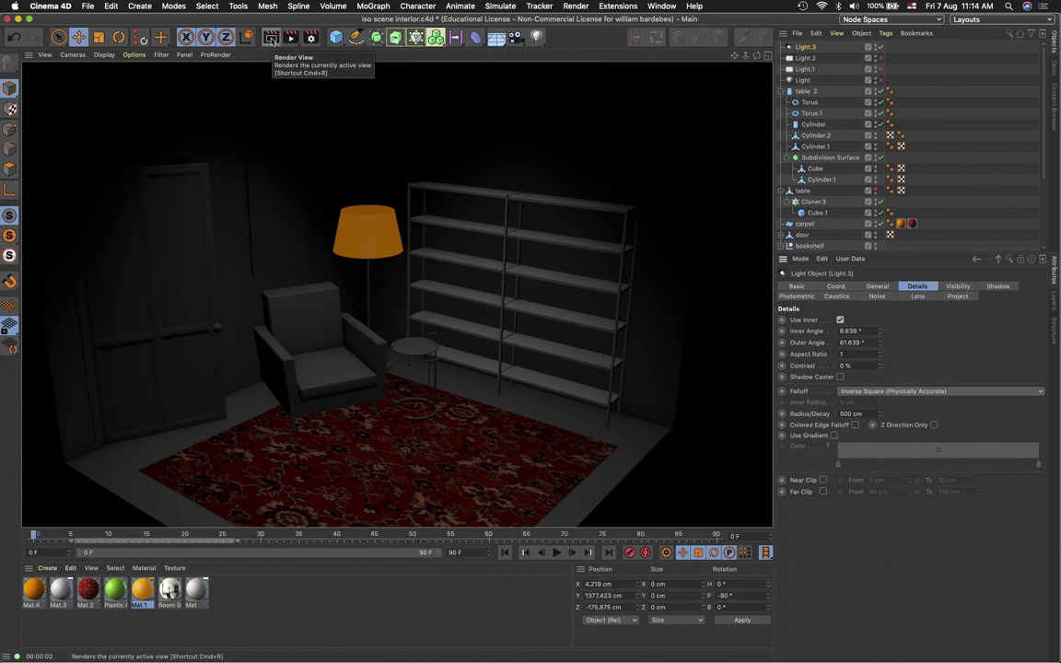
Disable the Luminance channel of the lampshade's material Mat.1 and render the view
left_click(377, 241)
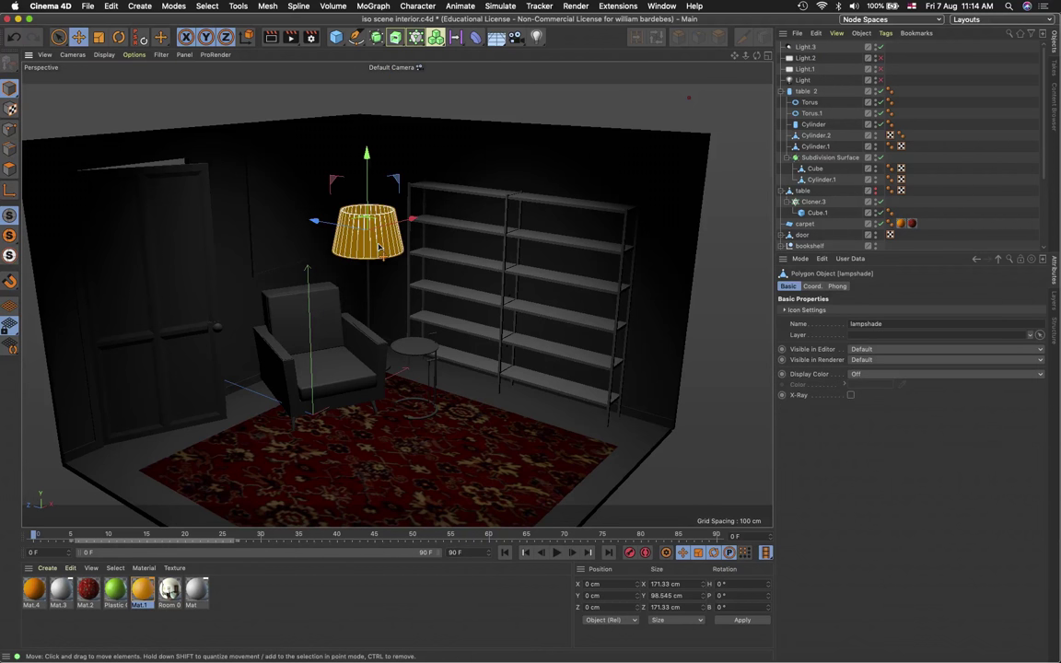
left_click(147, 594)
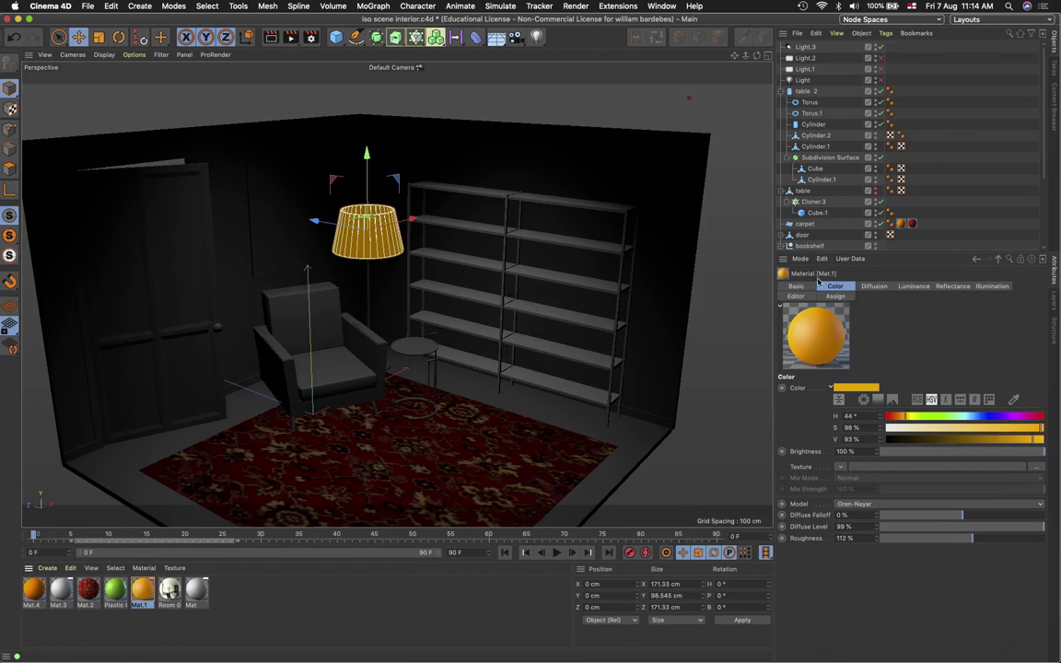
double_click(142, 590)
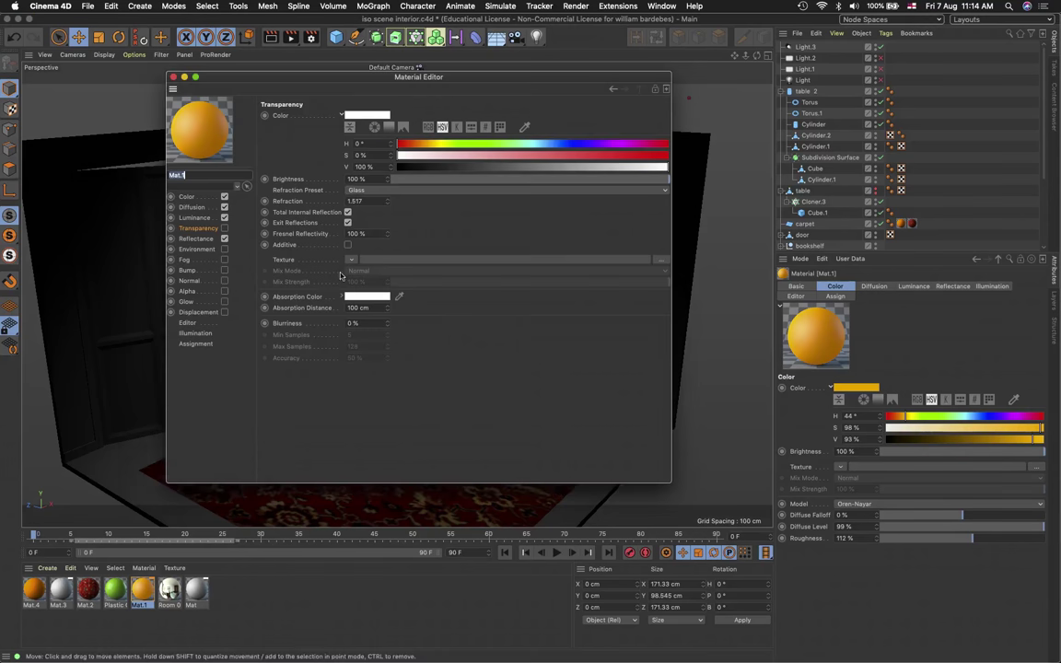
left_click(224, 217)
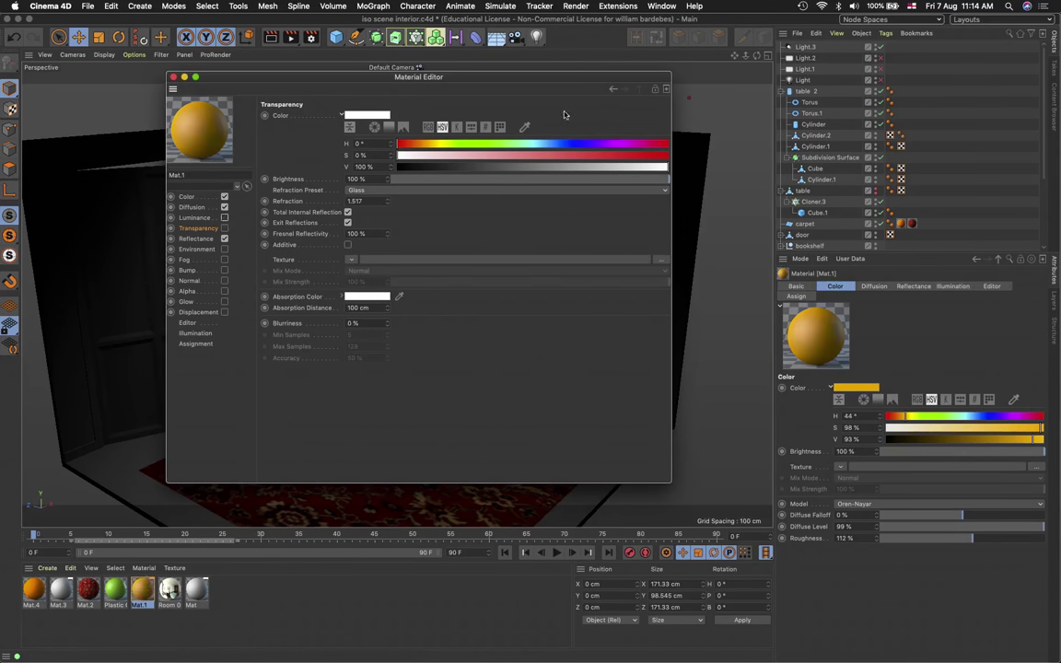
left_click(174, 76)
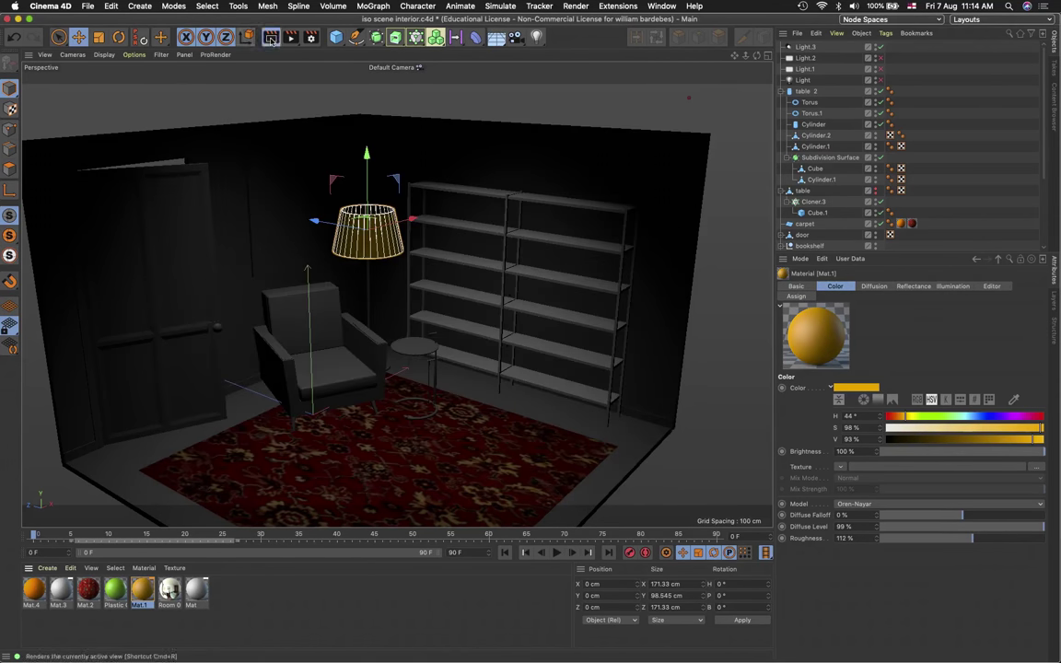
left_click(271, 40)
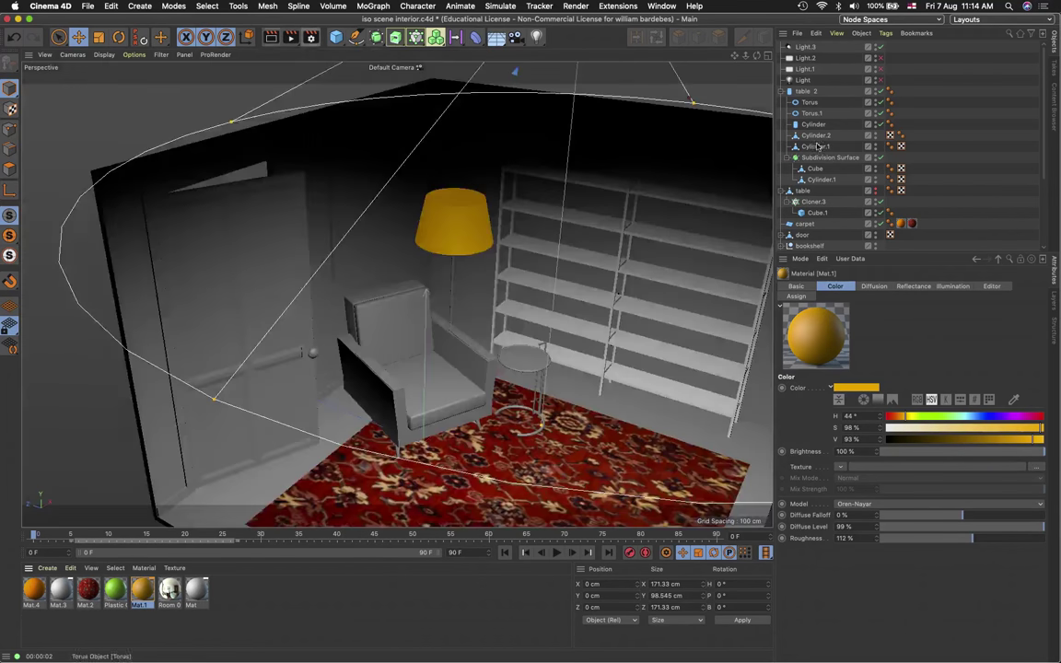
Lower the spot light Light.3 to about Y 552 cm, inside the room, and render a closer view
left_click(367, 232)
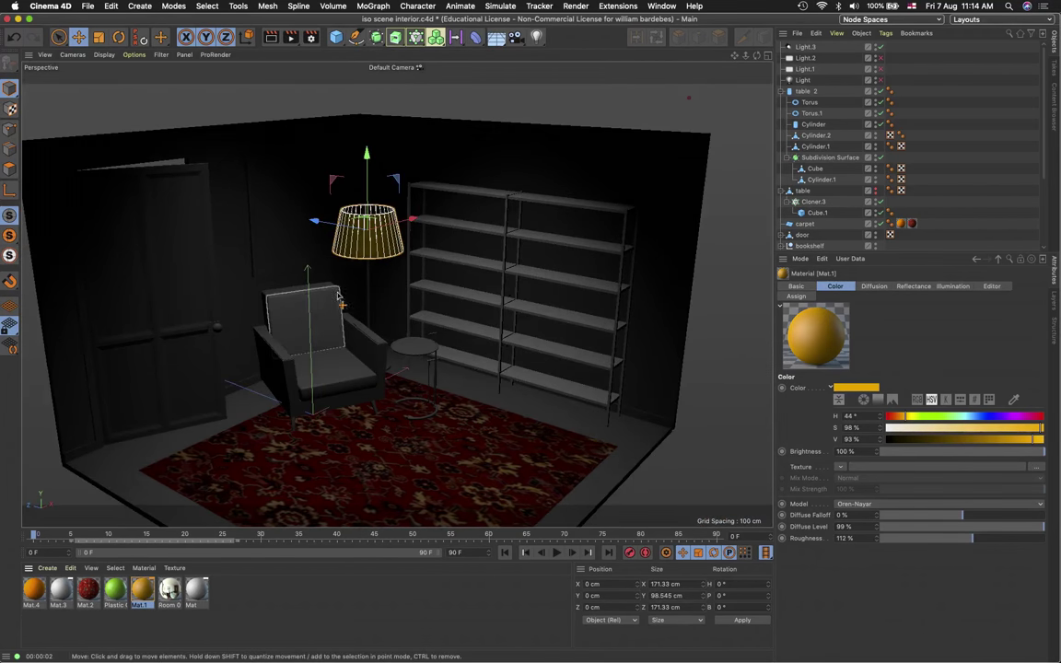
scroll(338, 295, "down", 10)
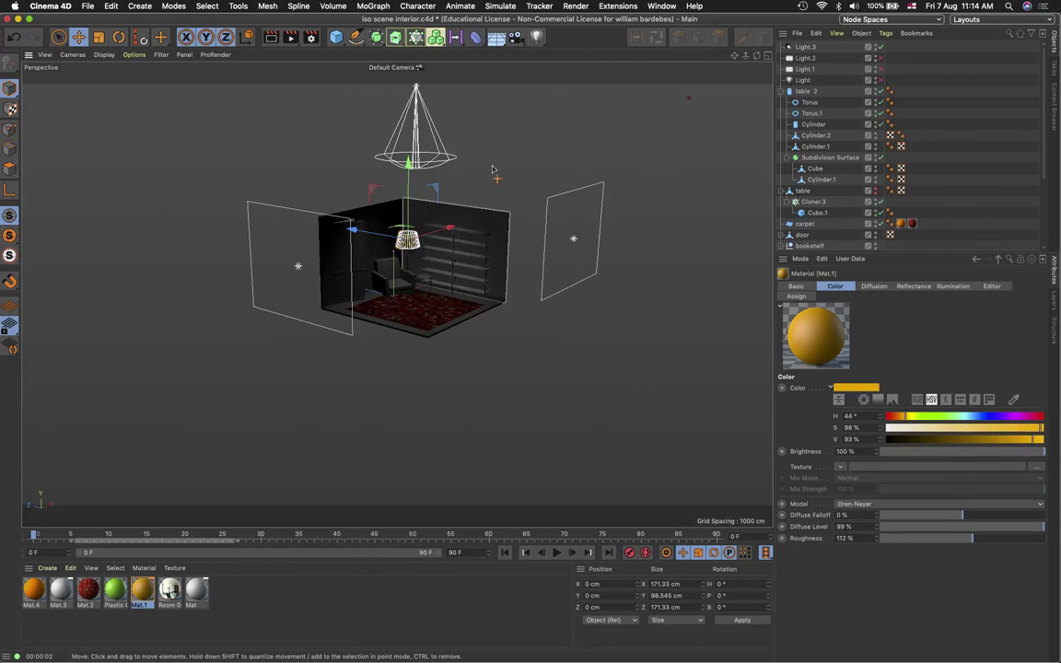
left_click(807, 46)
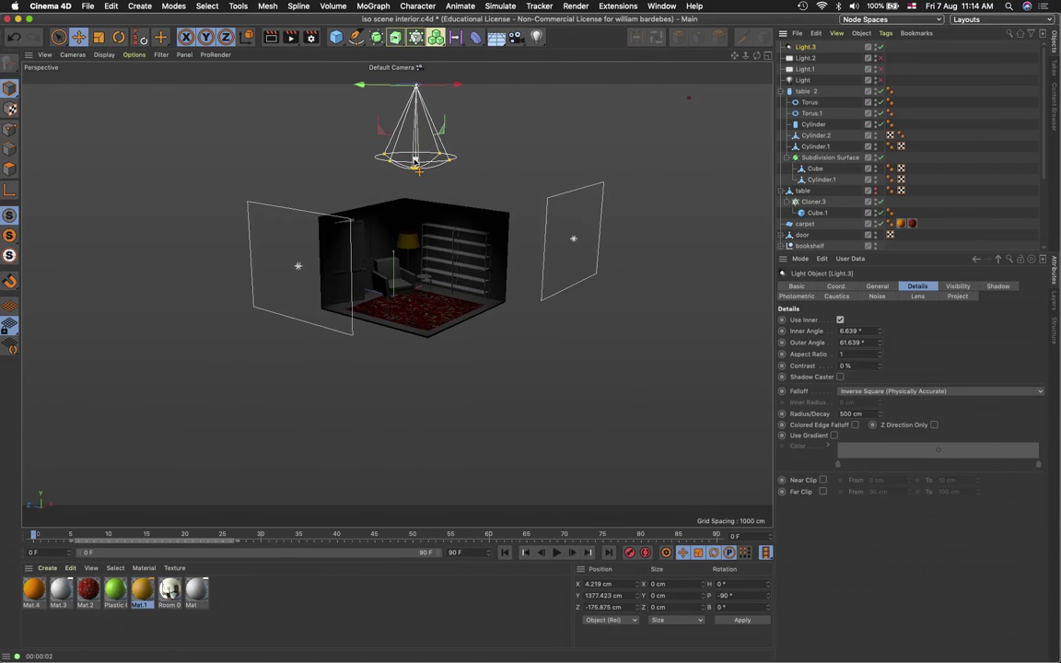
left_click_drag(415, 161, 417, 293)
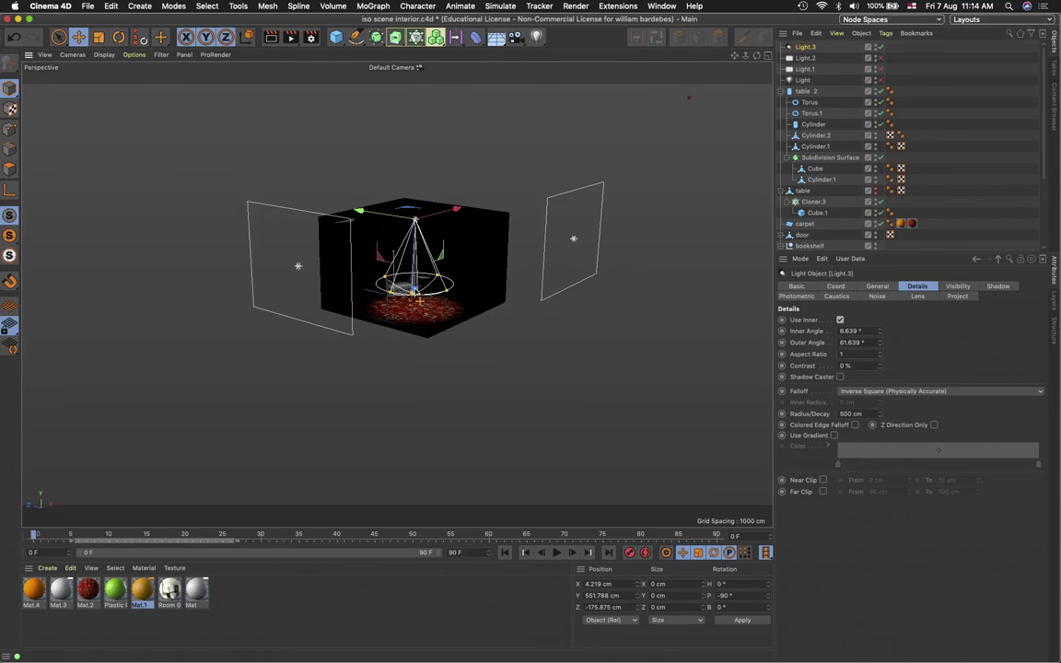
scroll(418, 293, "up", 10)
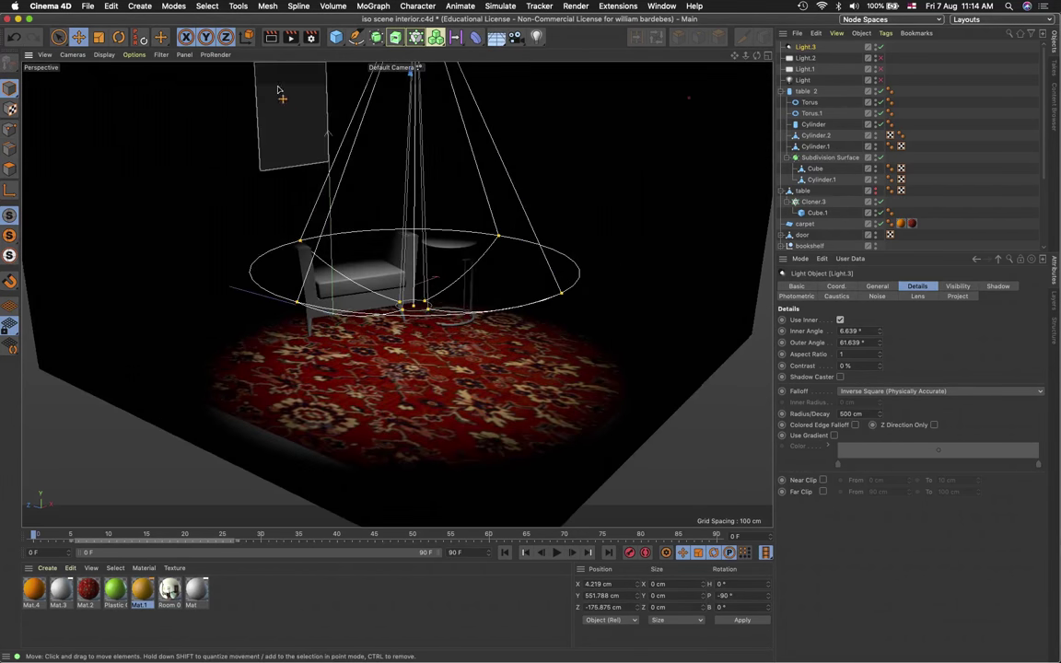
left_click(270, 37)
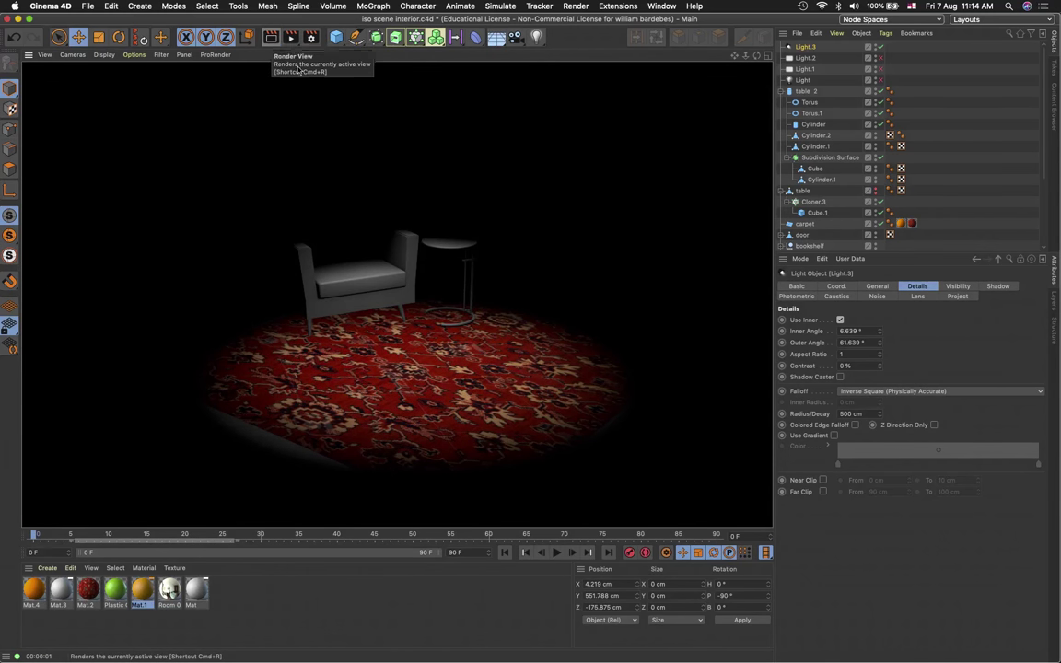
Raise the spot light Light.3 to about Y 1421 cm, above the room
scroll(385, 177, "down", 5)
scroll(385, 177, "up", 3)
scroll(385, 178, "down", 4)
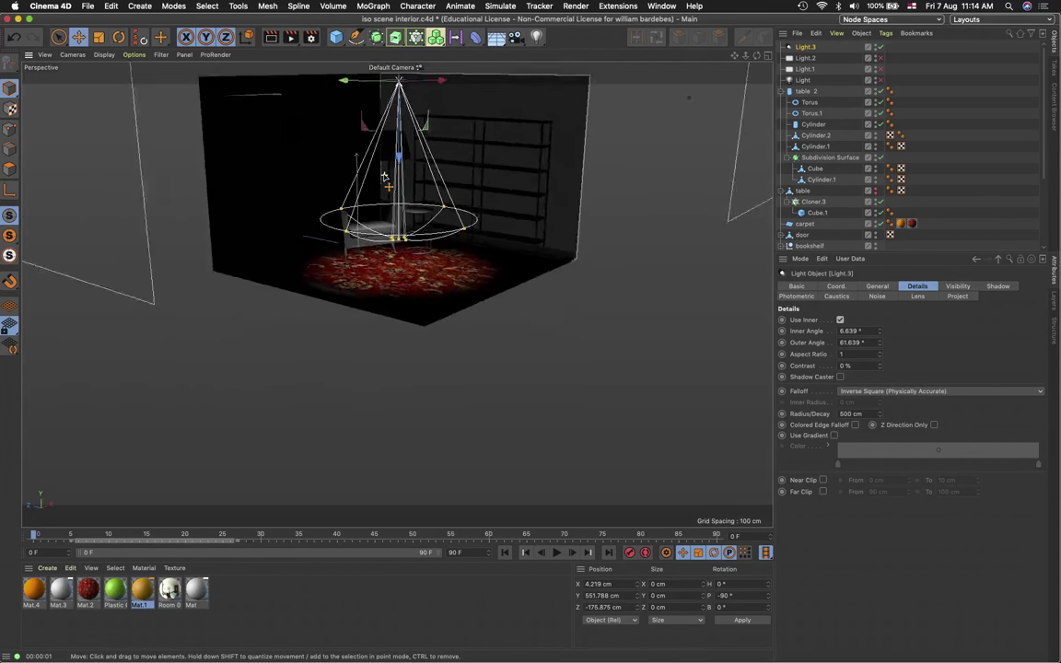
left_click_drag(396, 175, 396, 78)
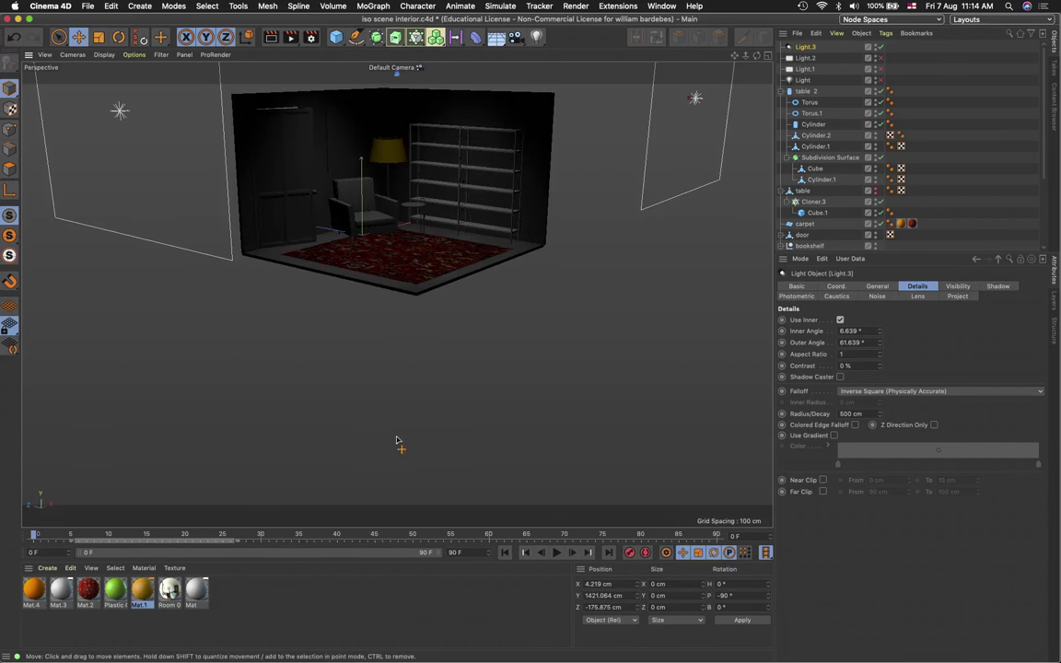
scroll(414, 364, "up", 3)
scroll(412, 357, "up", 5)
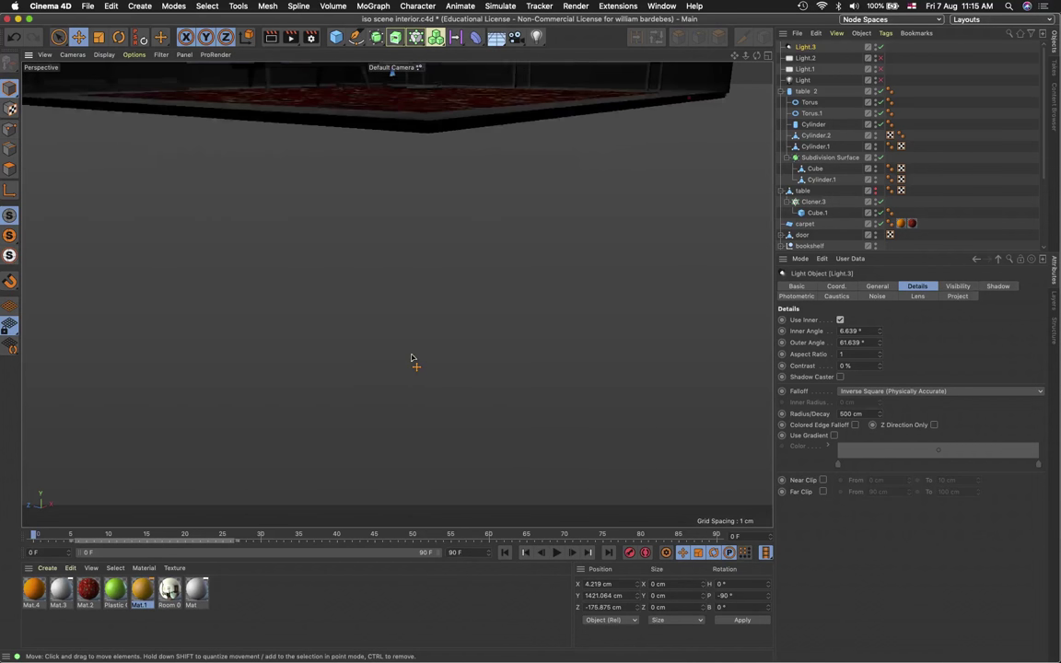
scroll(413, 382, "down", 8)
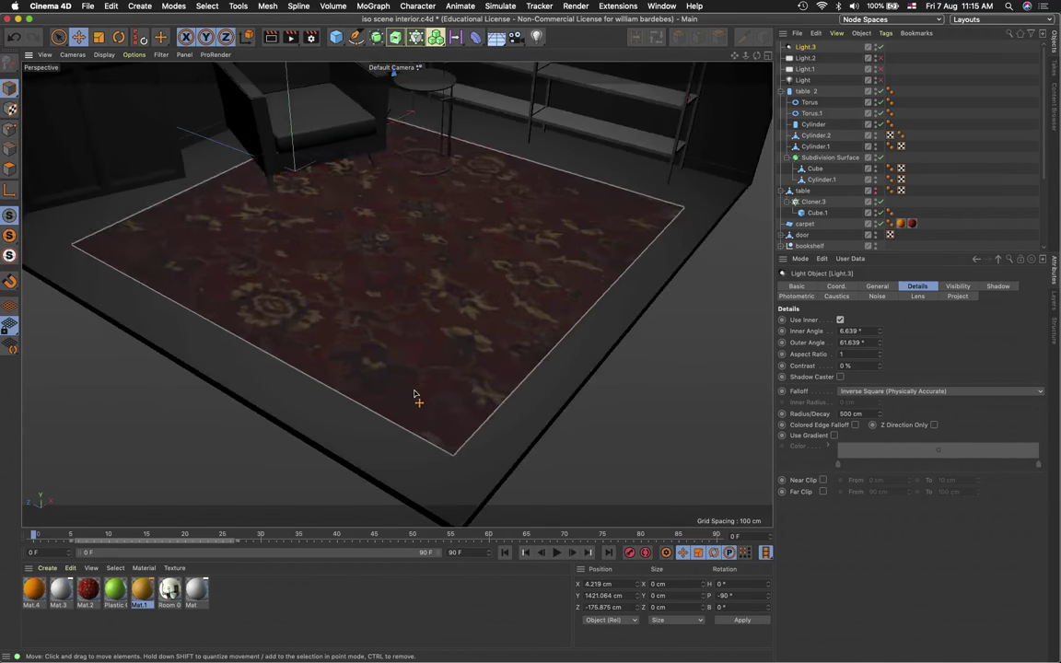
scroll(413, 393, "up", 2)
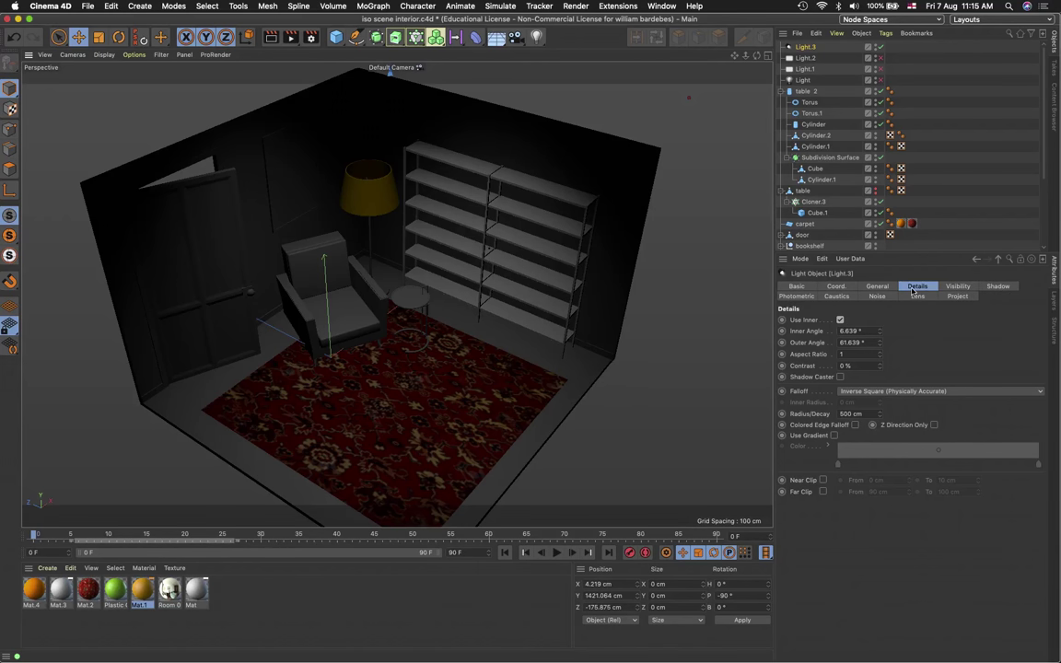
Set Light.3's visible light to Volumetric
left_click(877, 285)
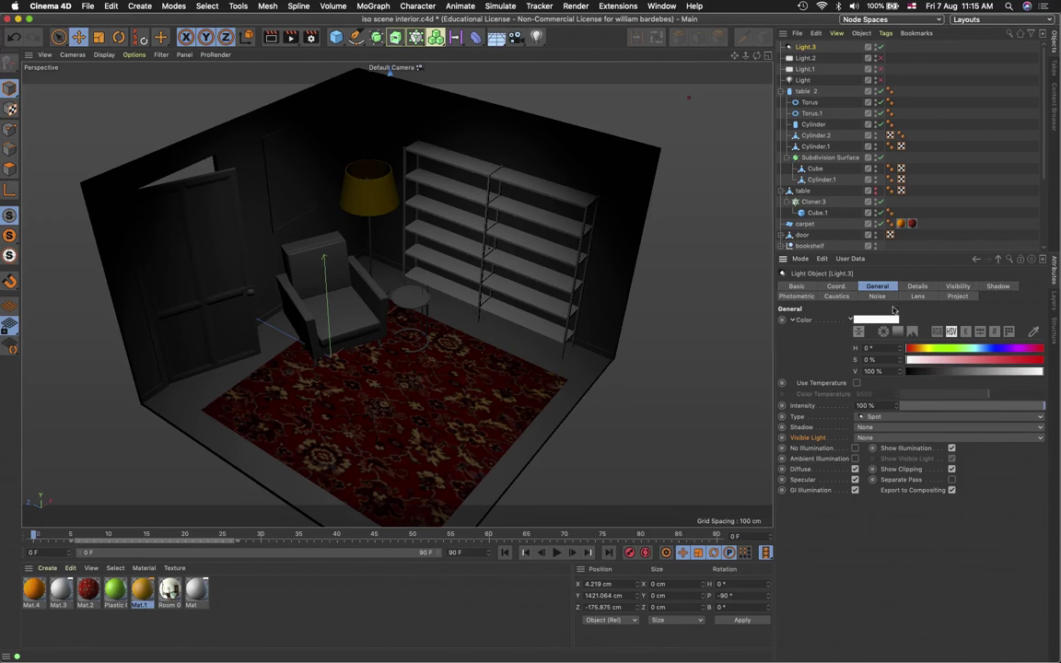
left_click(865, 441)
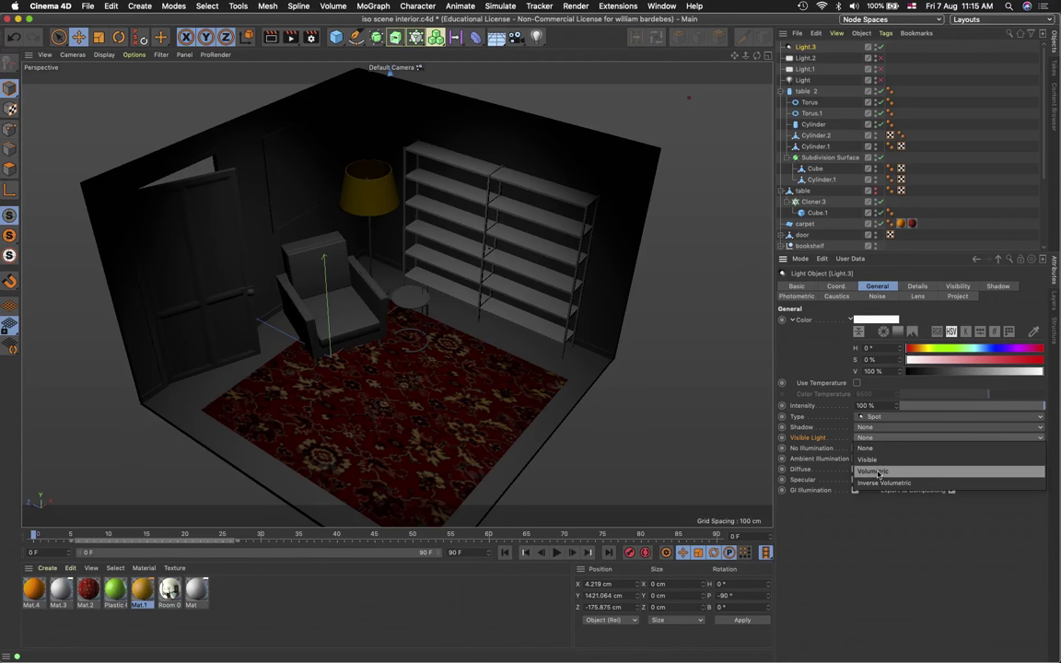
left_click(875, 472)
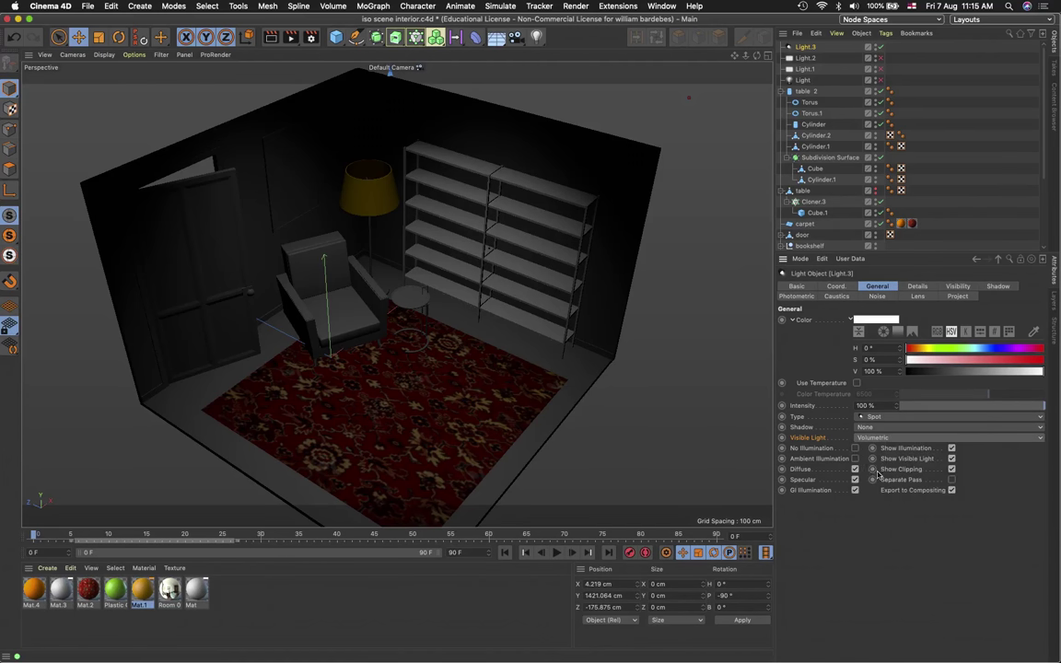
left_click_drag(471, 402, 451, 318, "alt")
scroll(451, 317, "down", 3)
scroll(447, 320, "up", 2)
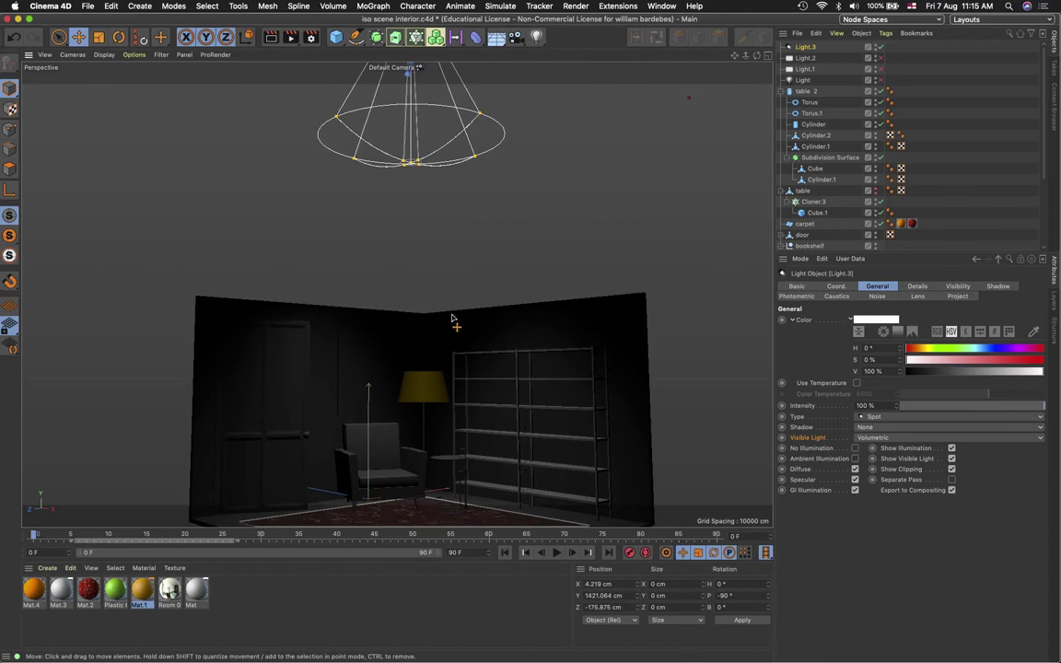
Keep Light.3's visible light on Volumetric, extend its visible cone down to the top of the room walls and render the view
scroll(434, 336, "up", 3)
left_click_drag(434, 339, 433, 355, "alt")
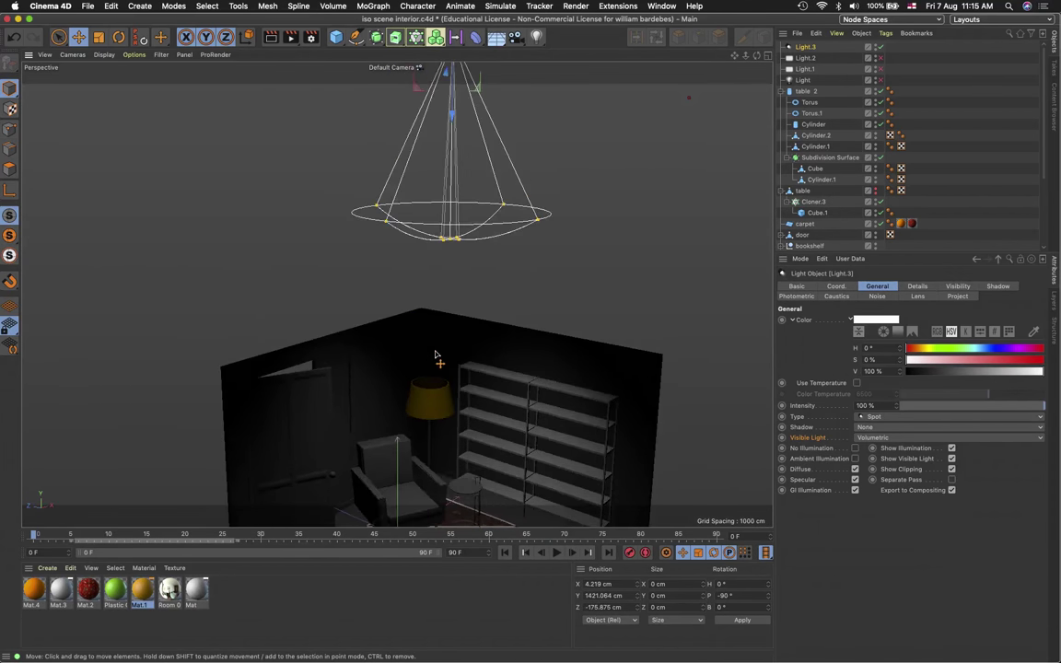
left_click(879, 438)
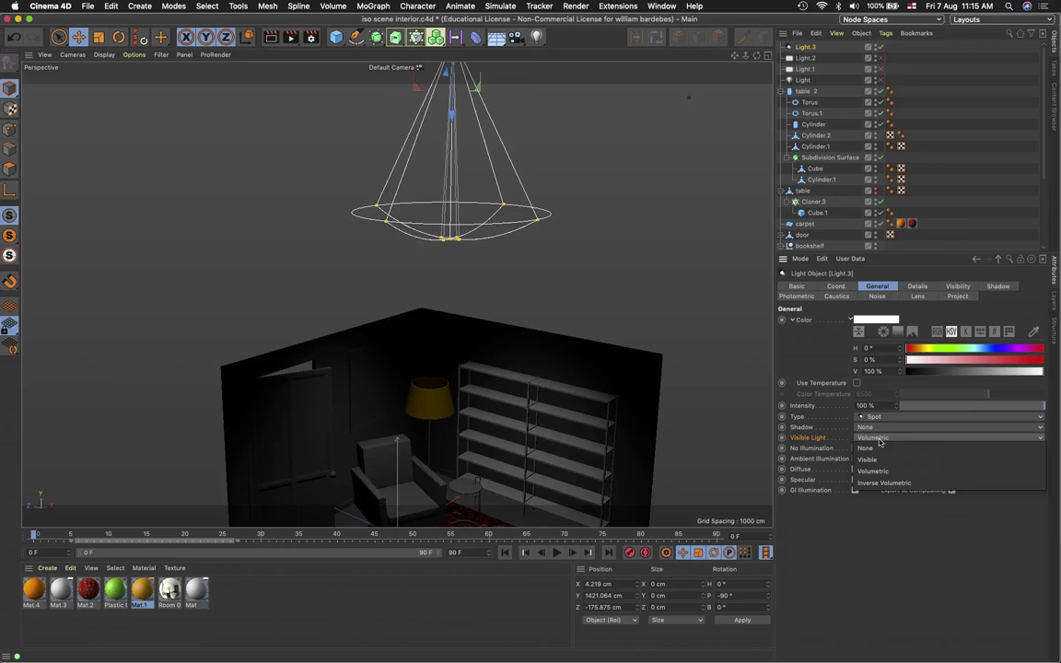
left_click(873, 471)
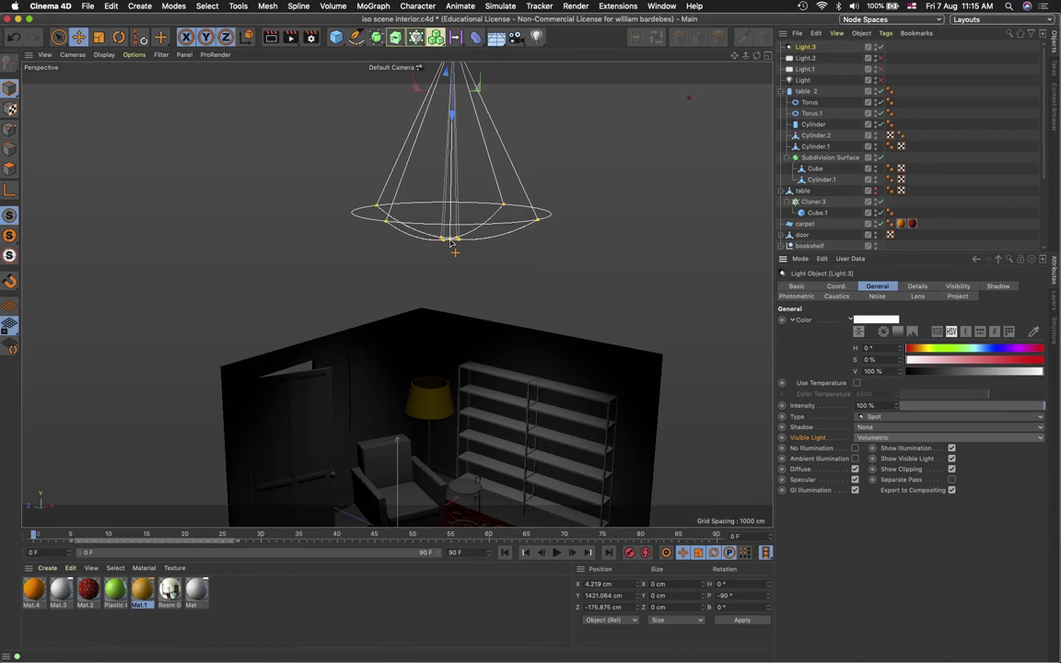
left_click_drag(451, 241, 473, 328)
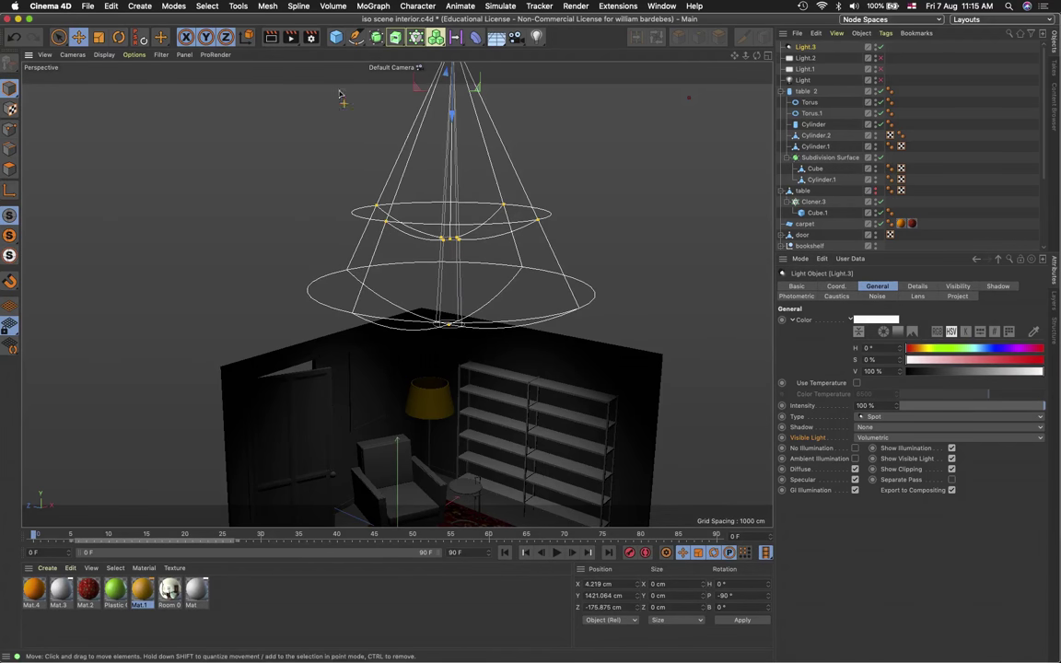
left_click(273, 38)
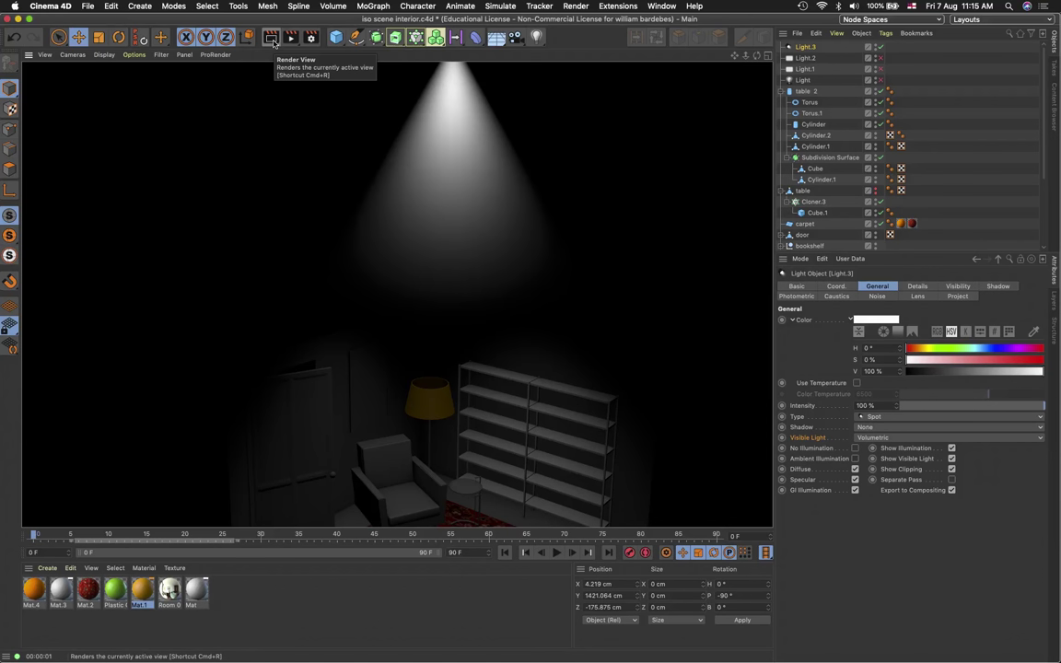
left_click(460, 159)
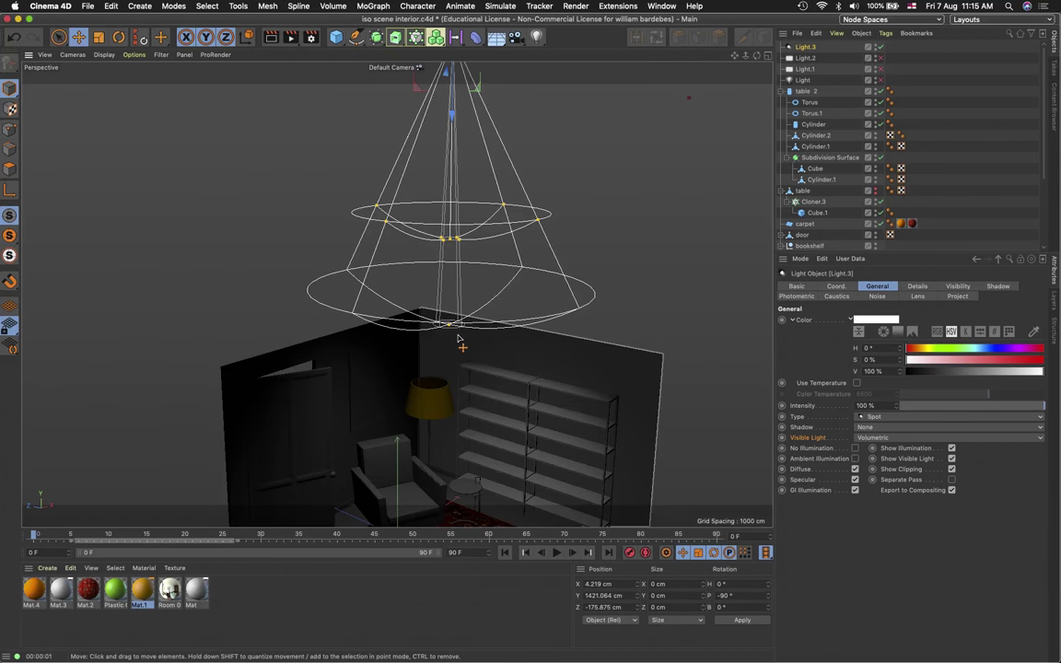
Extend Light.3's volumetric cone down past the room's floor and render a close view of the armchair and carpet
left_click_drag(460, 341, 468, 183, "alt")
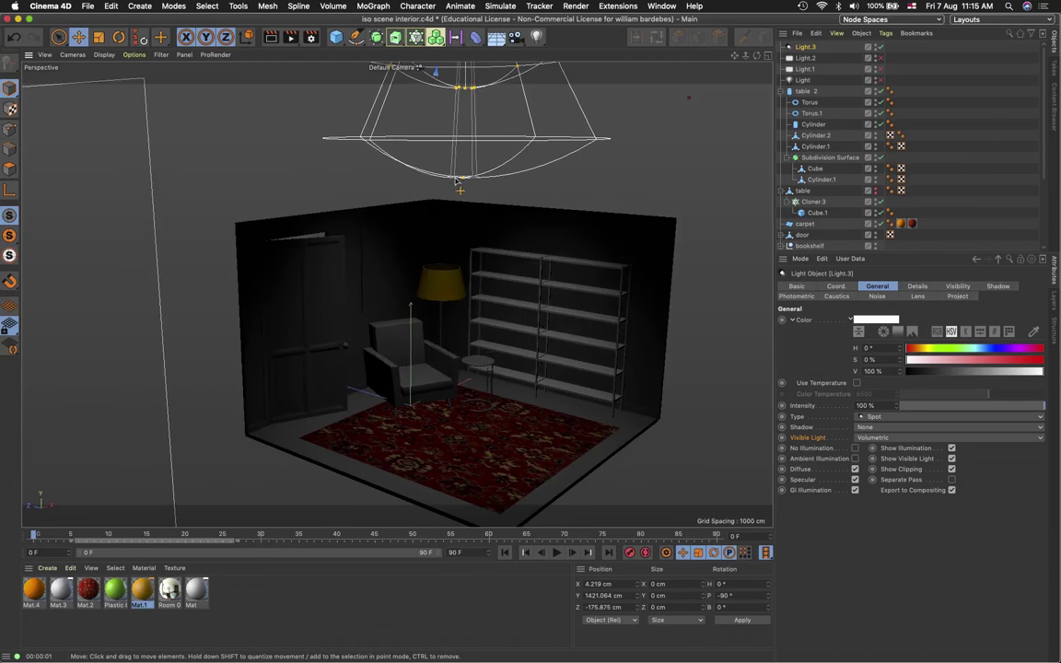
left_click_drag(465, 182, 511, 557)
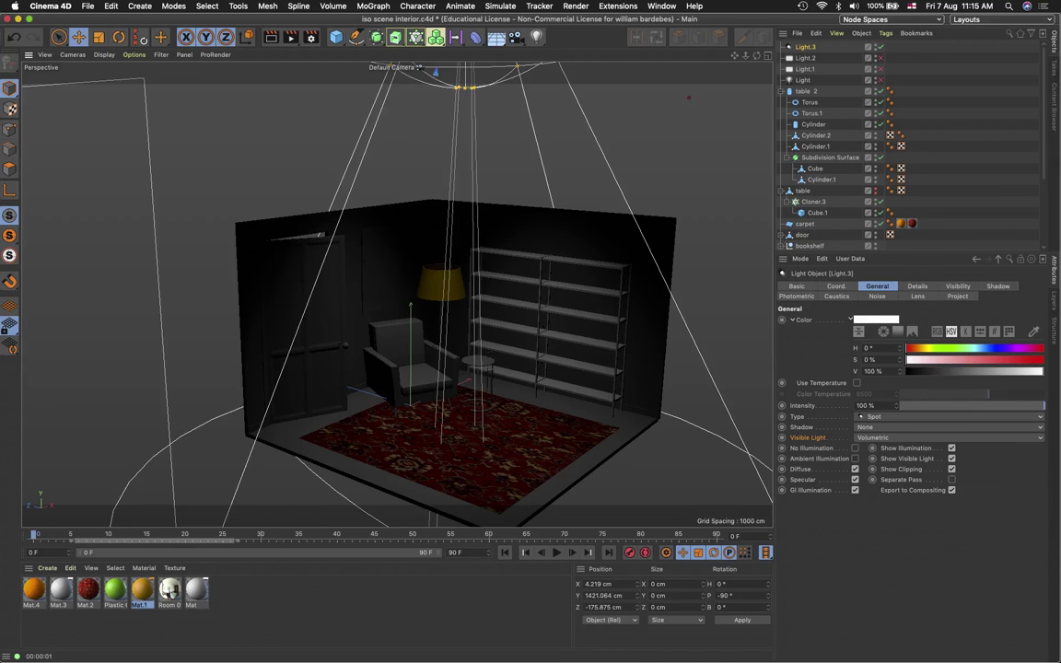
scroll(425, 344, "up", 10)
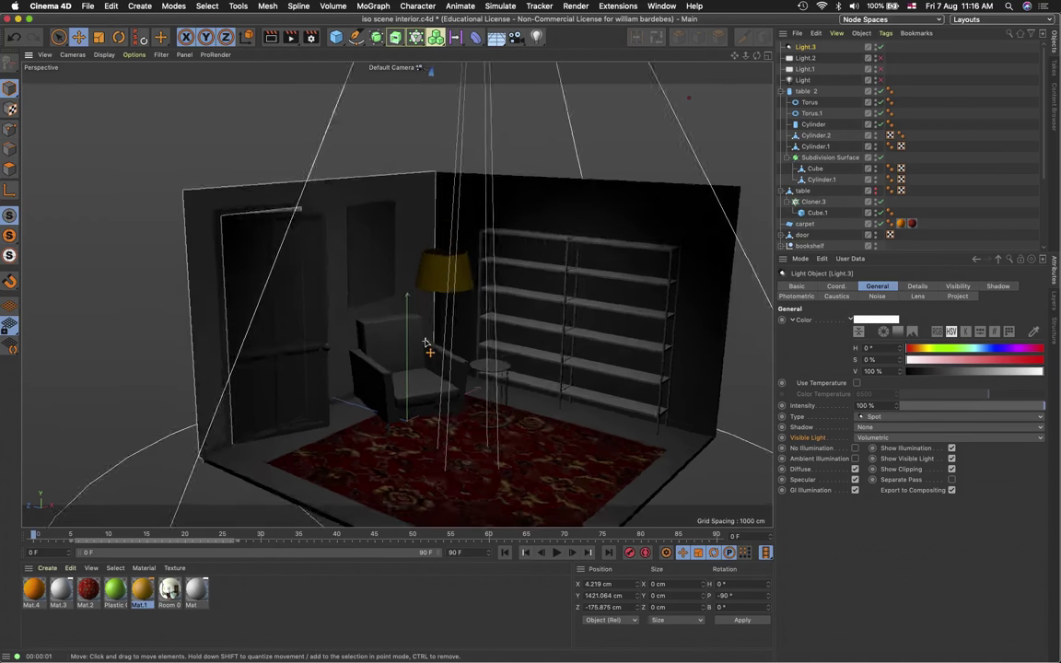
scroll(426, 343, "up", 10)
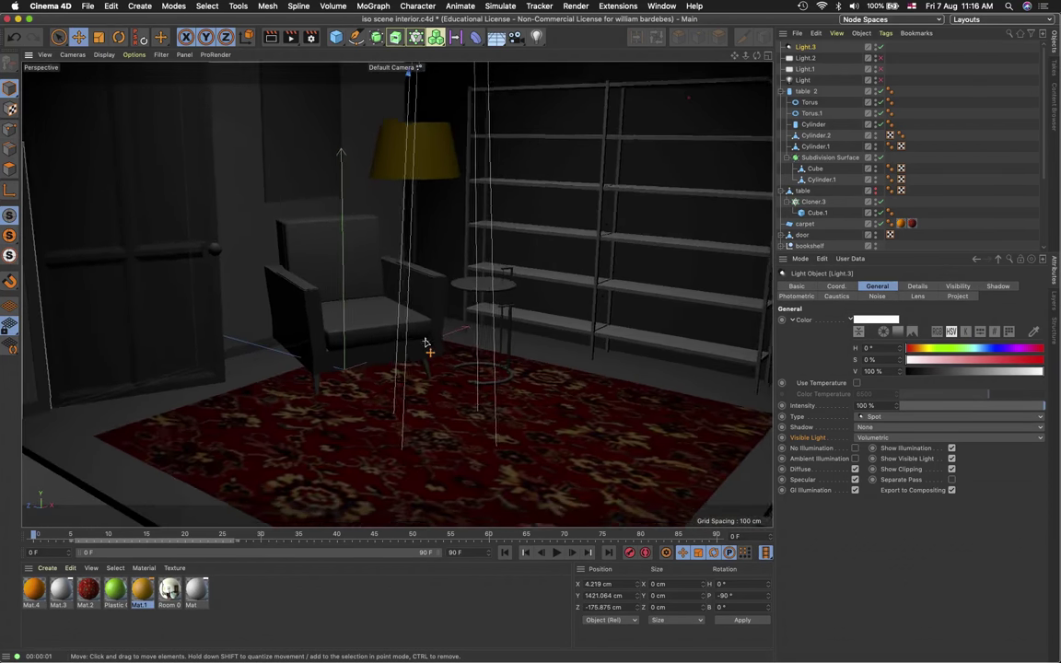
key("super+r")
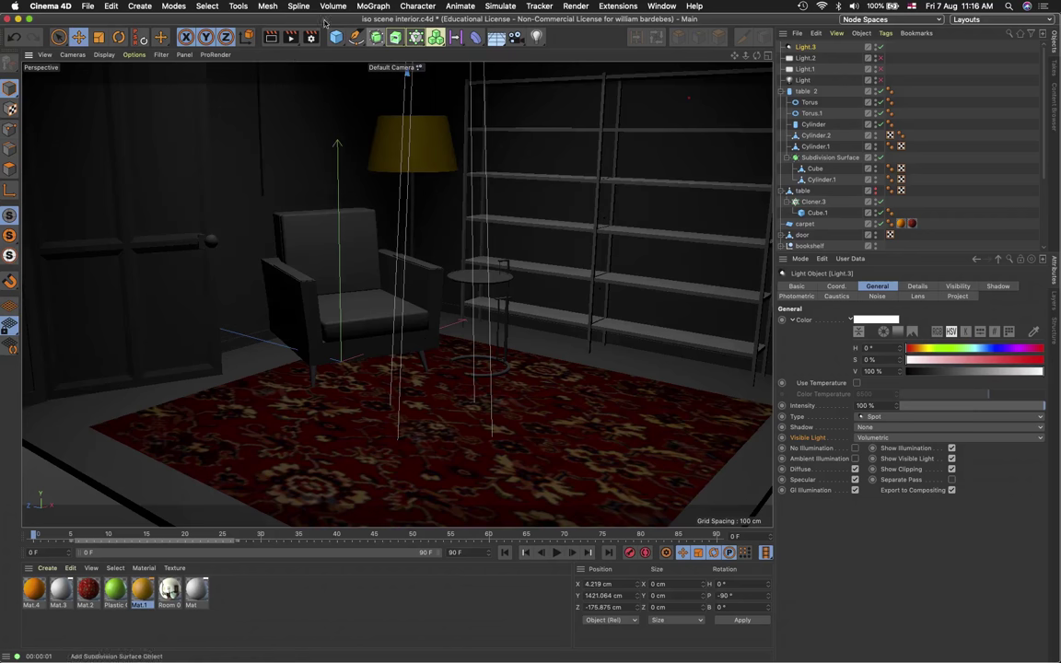
left_click(271, 38)
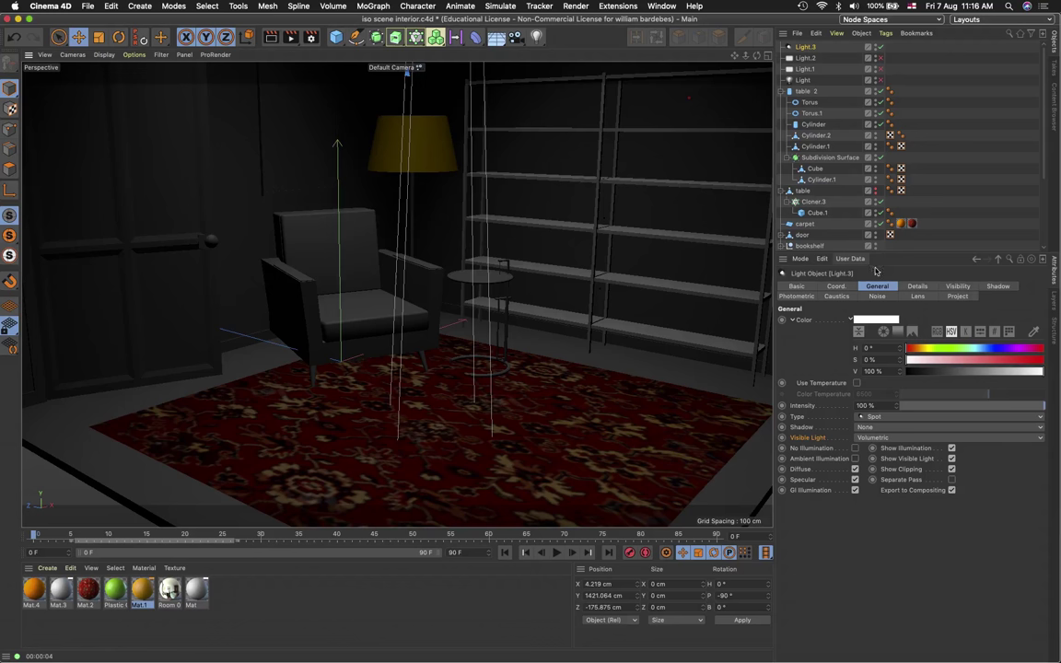
Set Light.3's noise to Both, keeping the Soft Turbulence type, and render the view
left_click(877, 296)
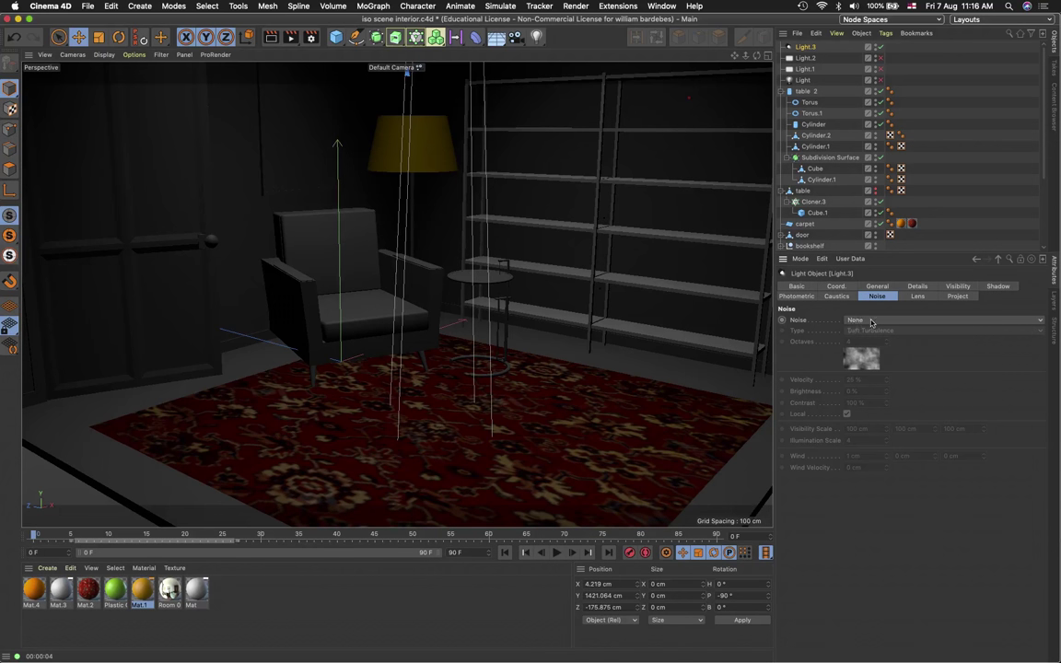
left_click(853, 321)
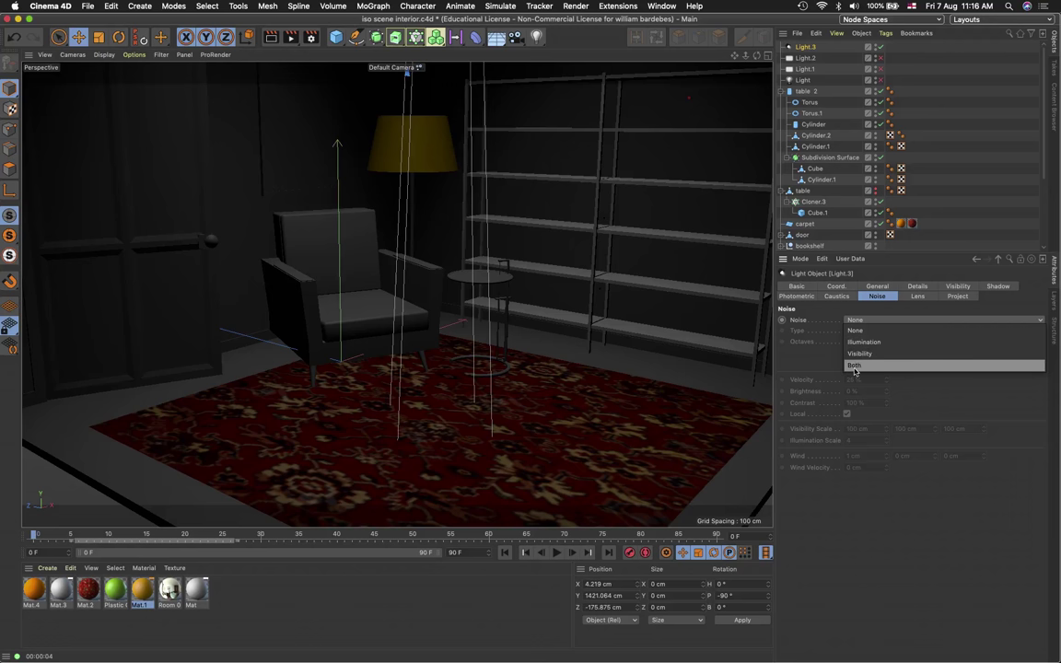
left_click(855, 366)
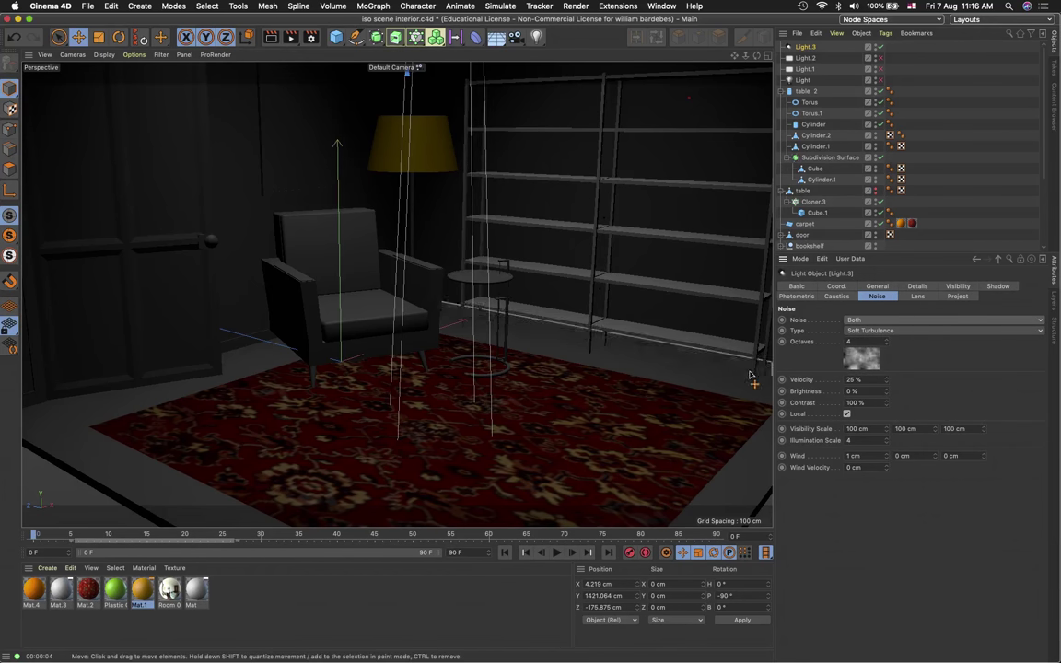
left_click(271, 38)
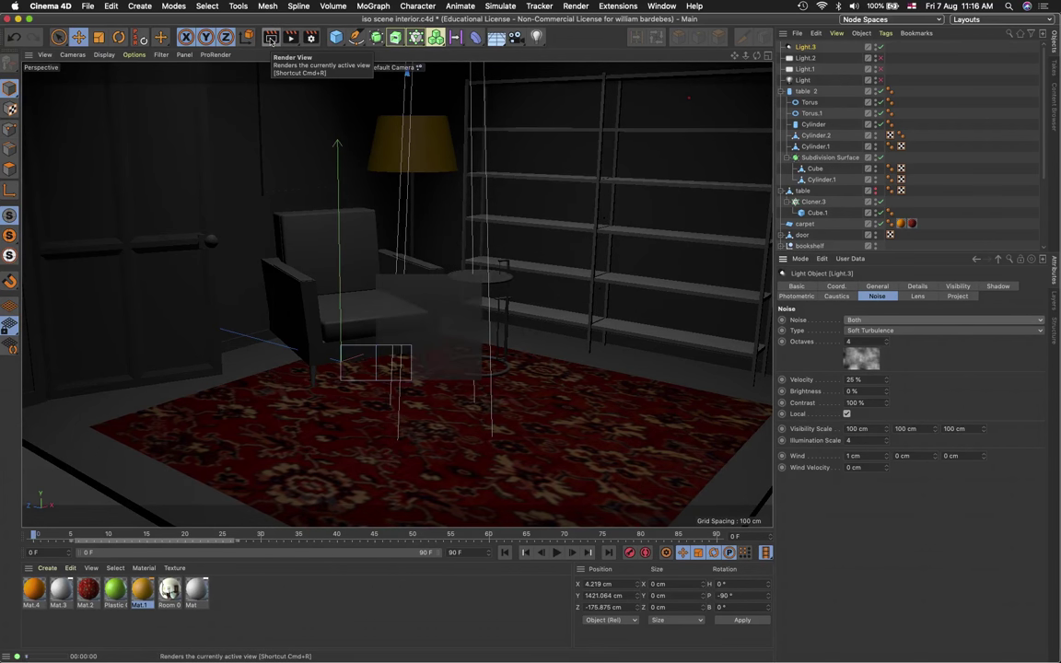
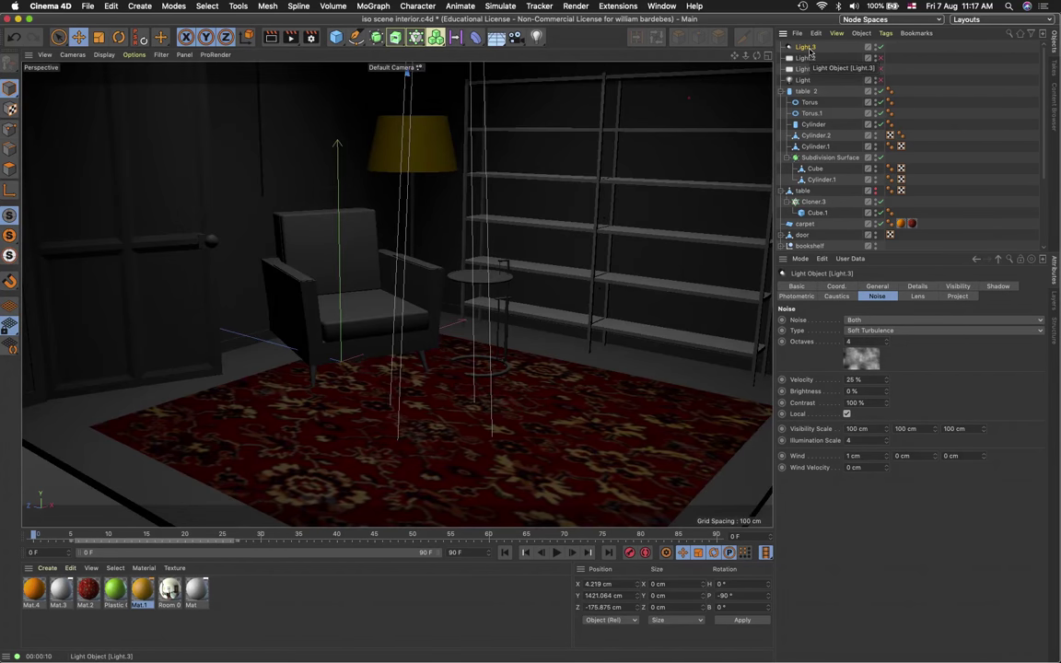
Delete the active spot light, Light.3, from the room interior scene
scroll(579, 259, "down", 5)
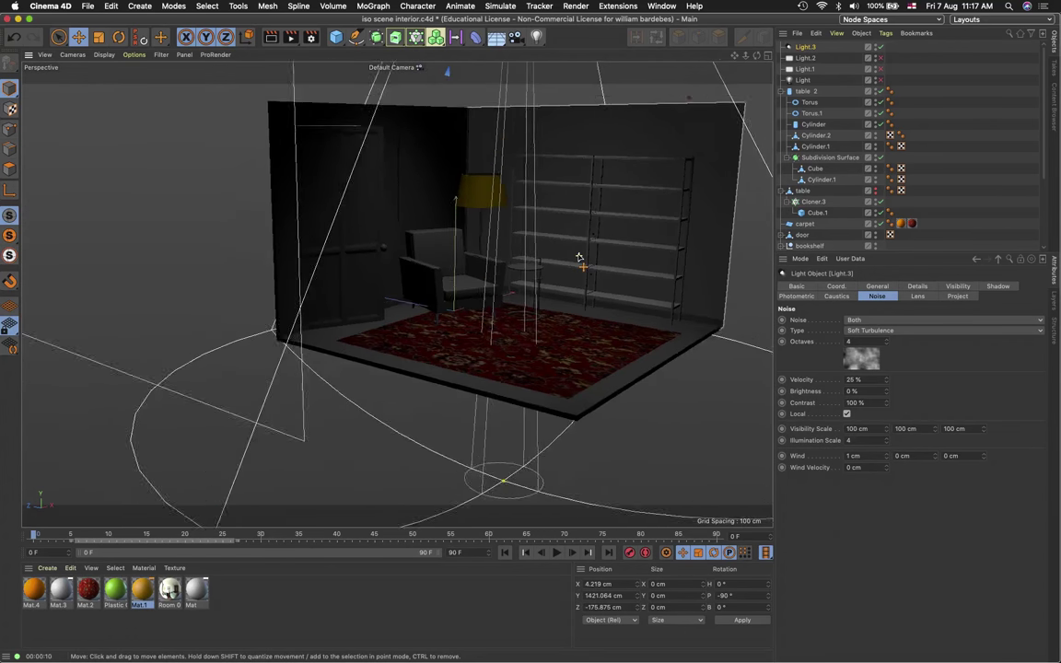
scroll(578, 259, "up", 1)
key("Delete")
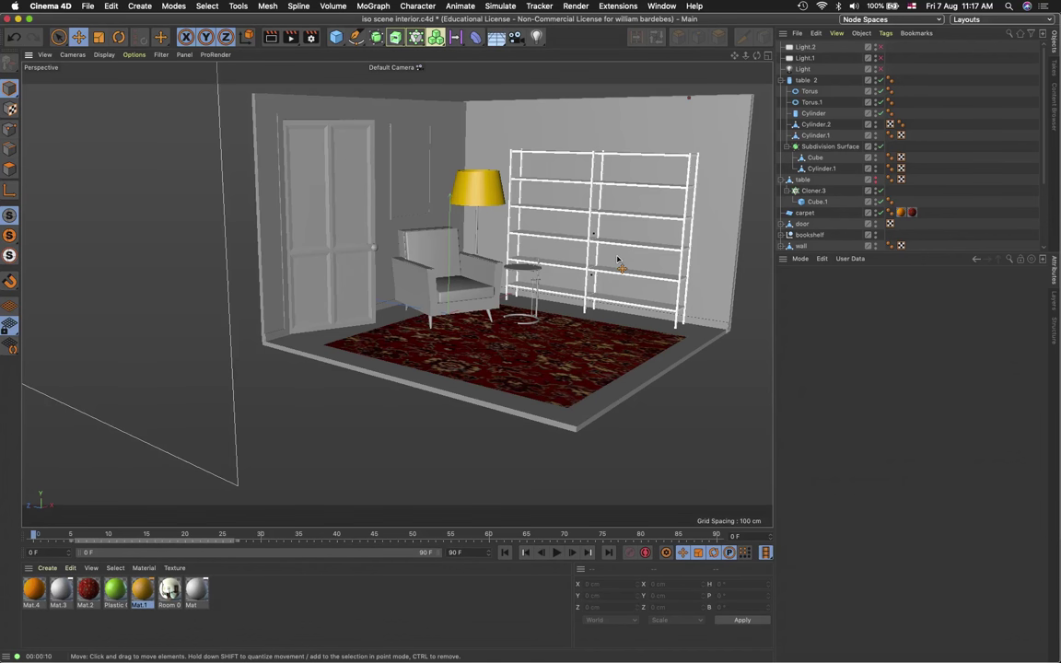
scroll(617, 259, "up", 5)
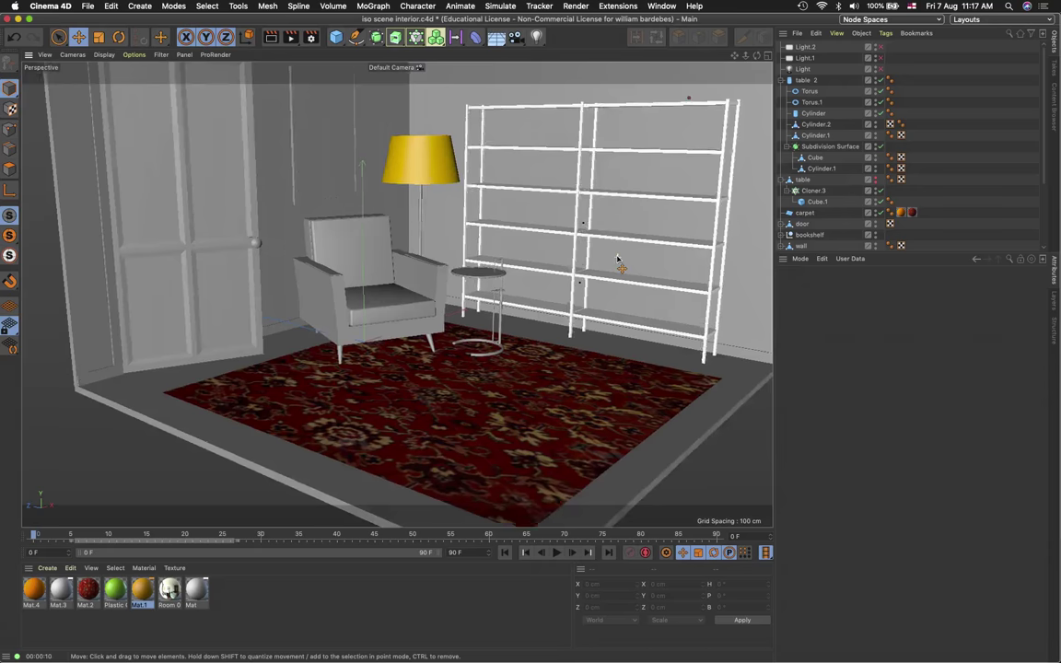
scroll(617, 260, "up", 1)
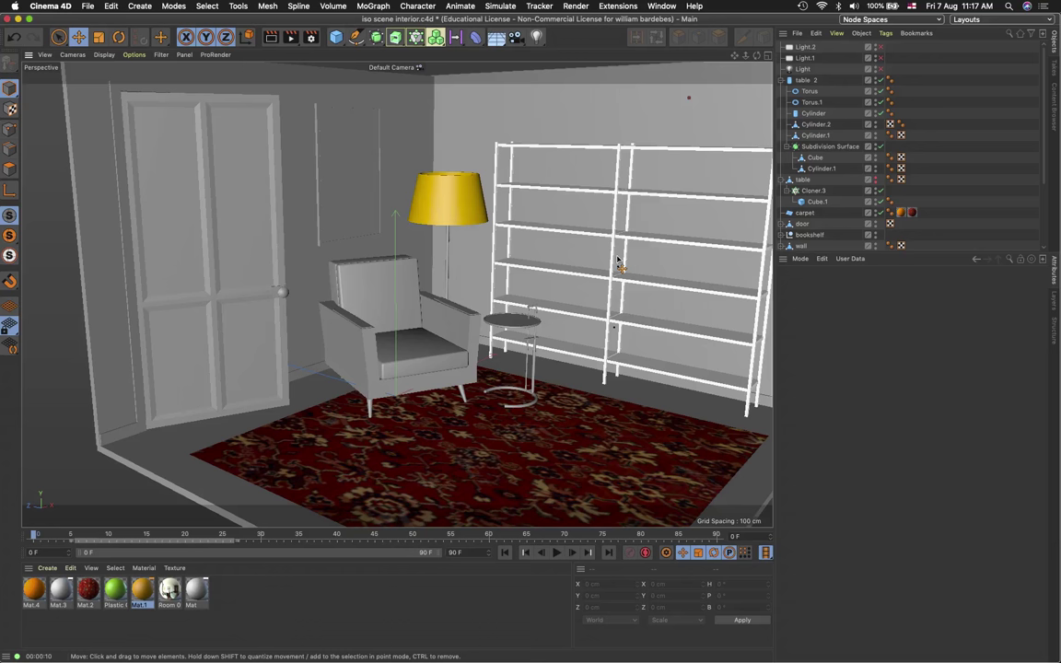
left_click(537, 38)
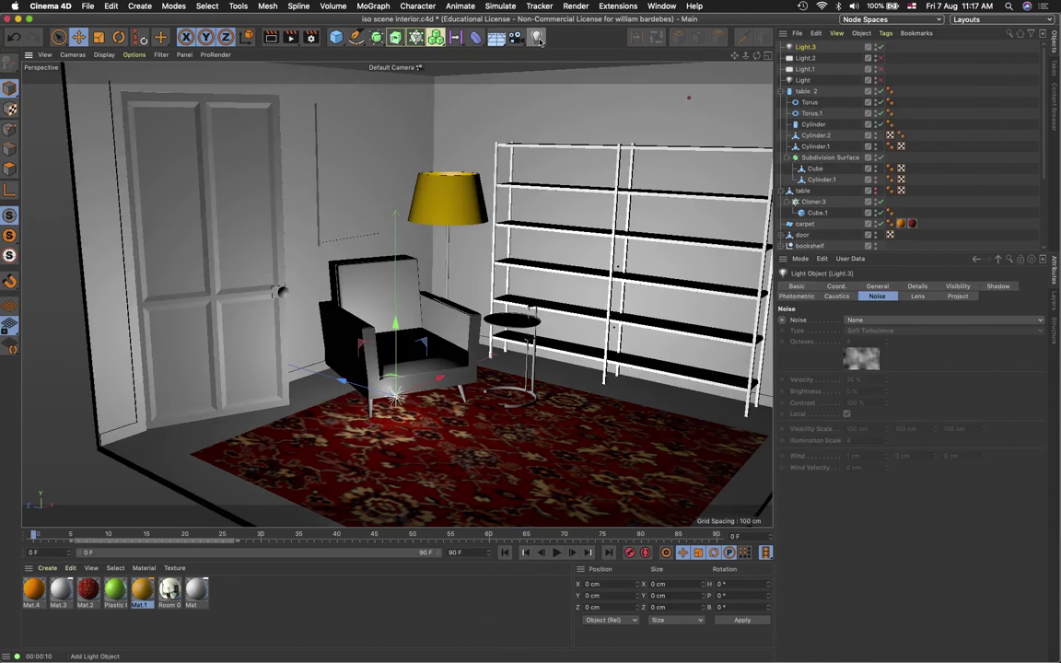
key("super+z")
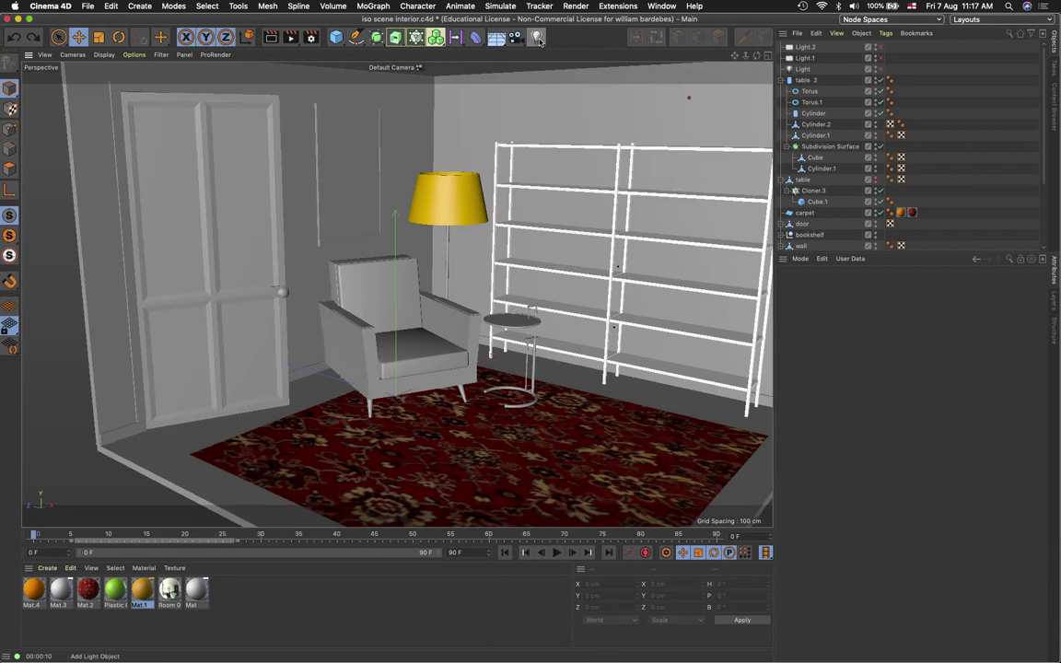
left_click(538, 37)
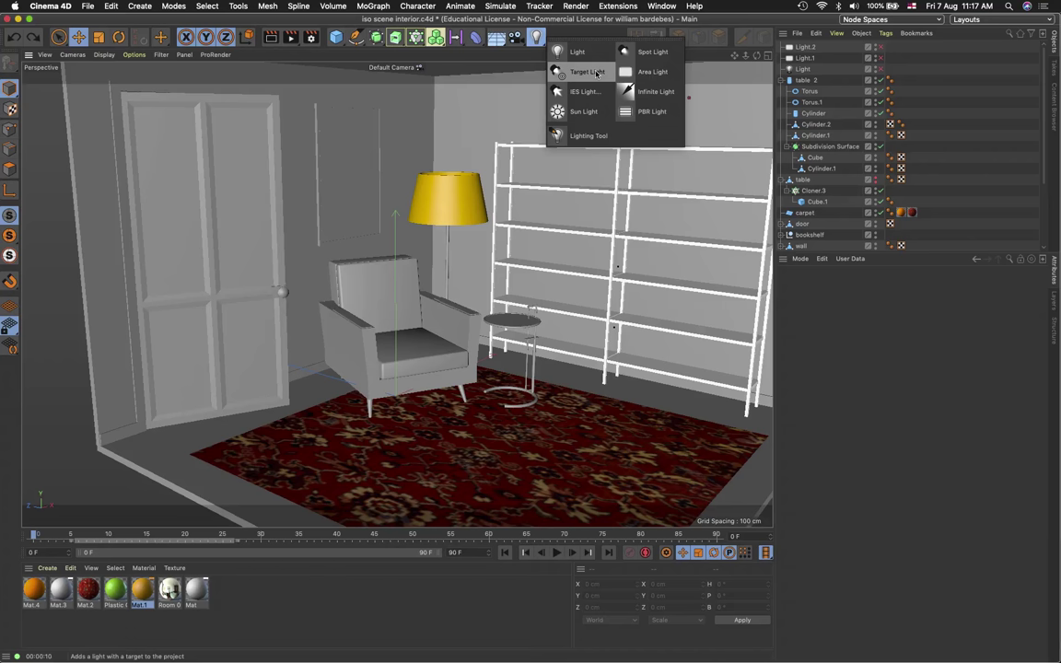
Switch to the open Untitled 8 project and delete its existing light, keeping the sphere
left_click(662, 6)
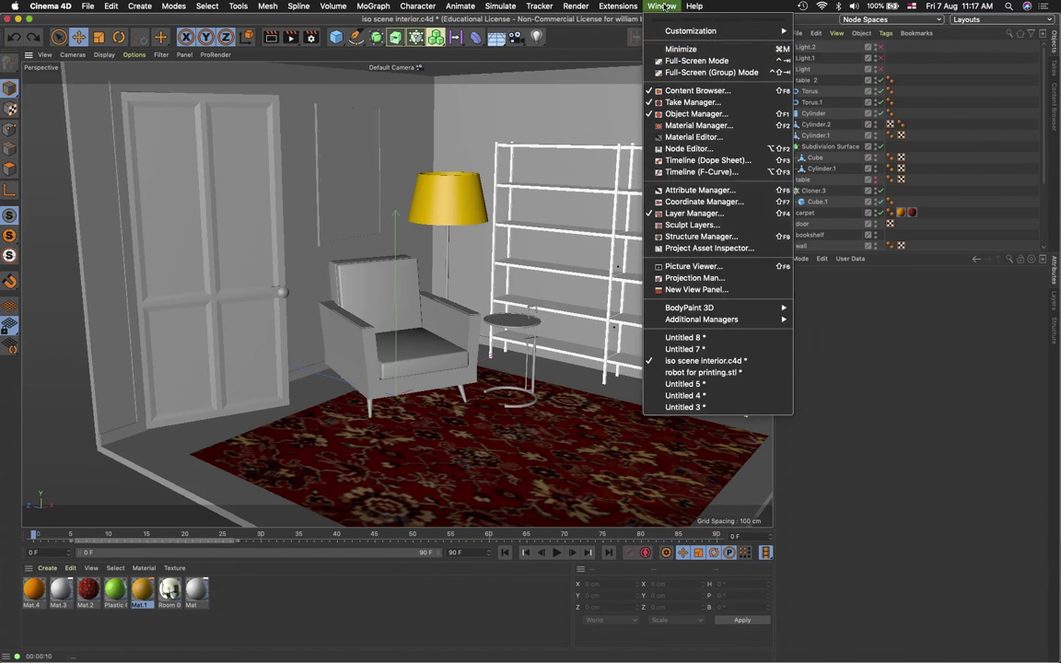
left_click(694, 340)
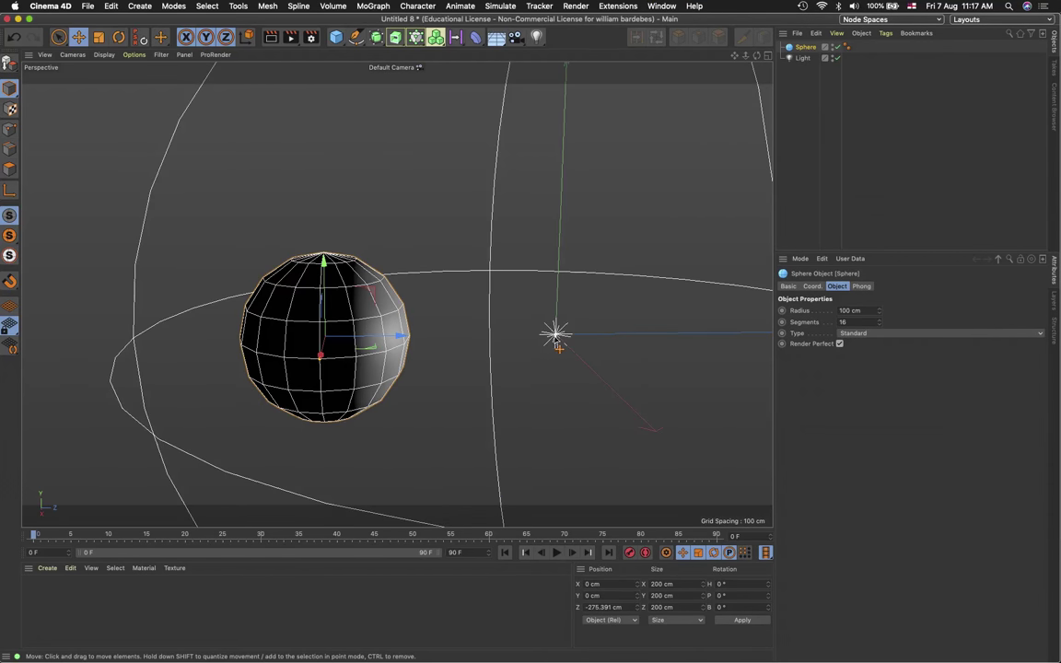
key("Delete")
key("super+z")
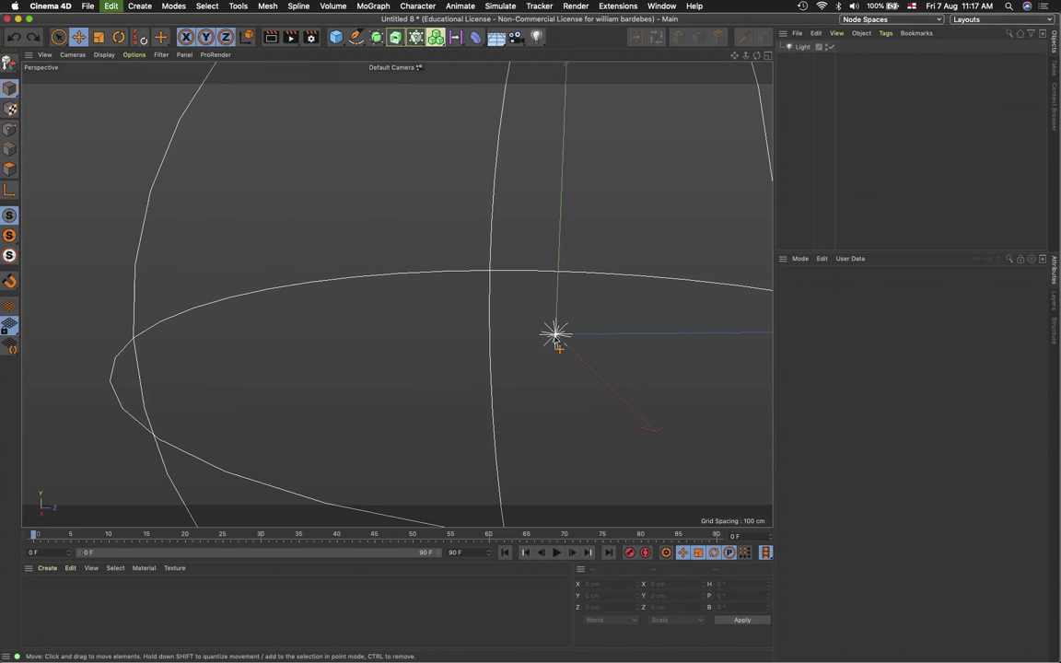
left_click(590, 217)
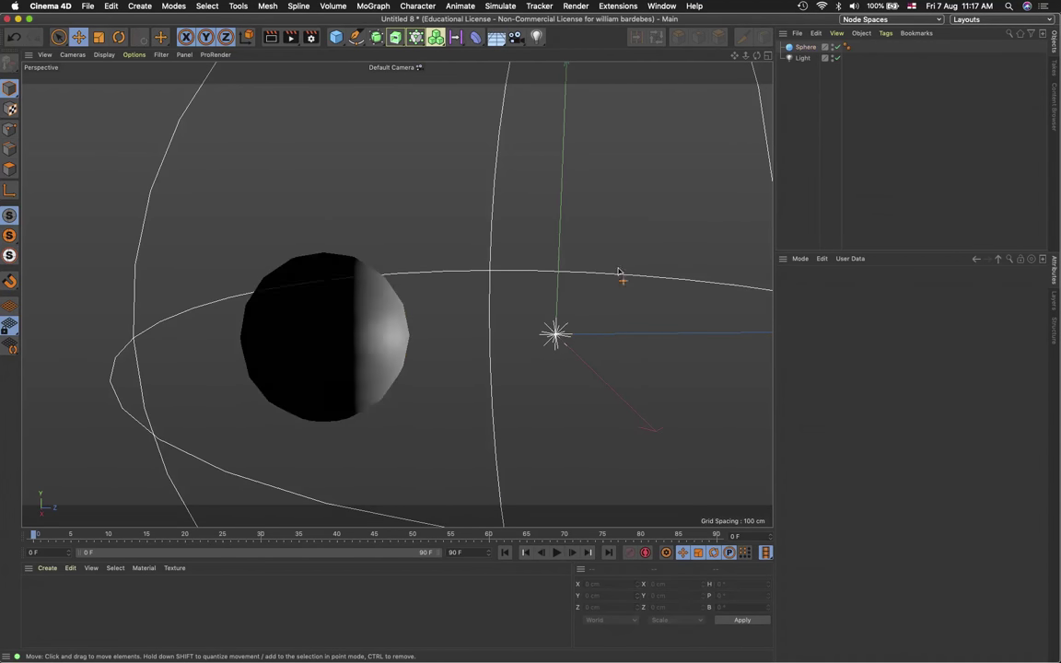
left_click(802, 57)
key("Delete")
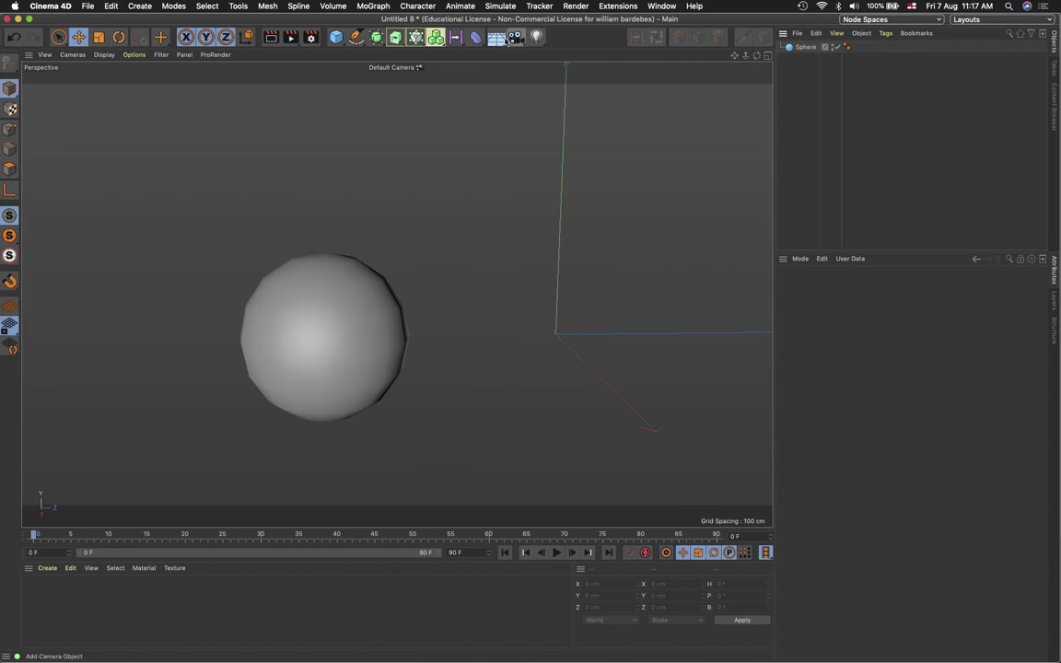
Add a target light to the scene and move the sphere along Z to about -495 cm
left_click_drag(536, 36, 586, 72)
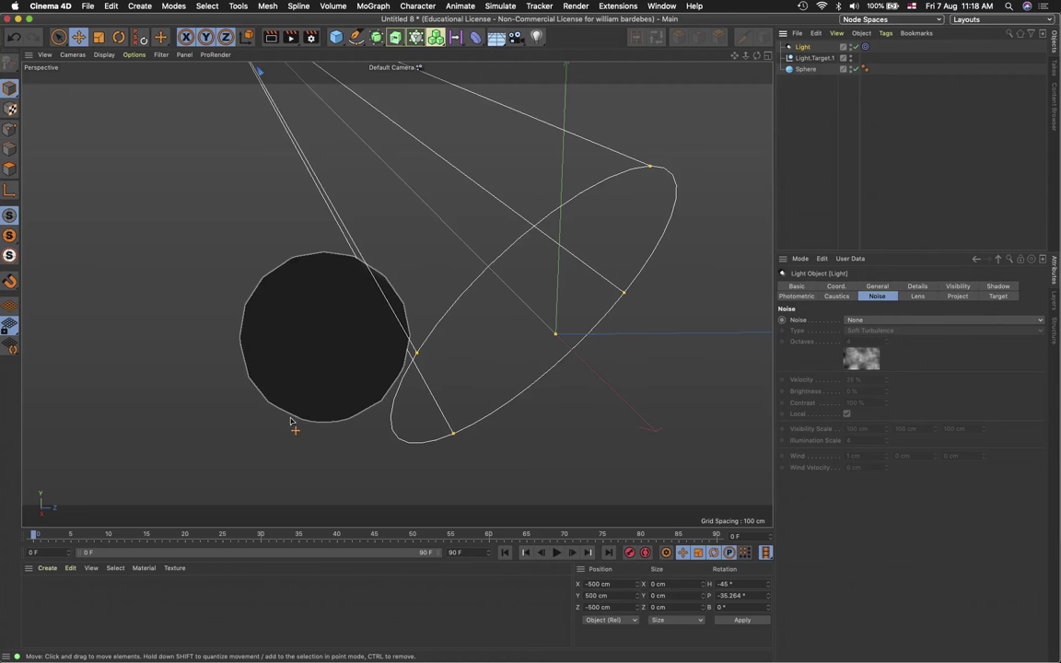
scroll(289, 433, "down", 5)
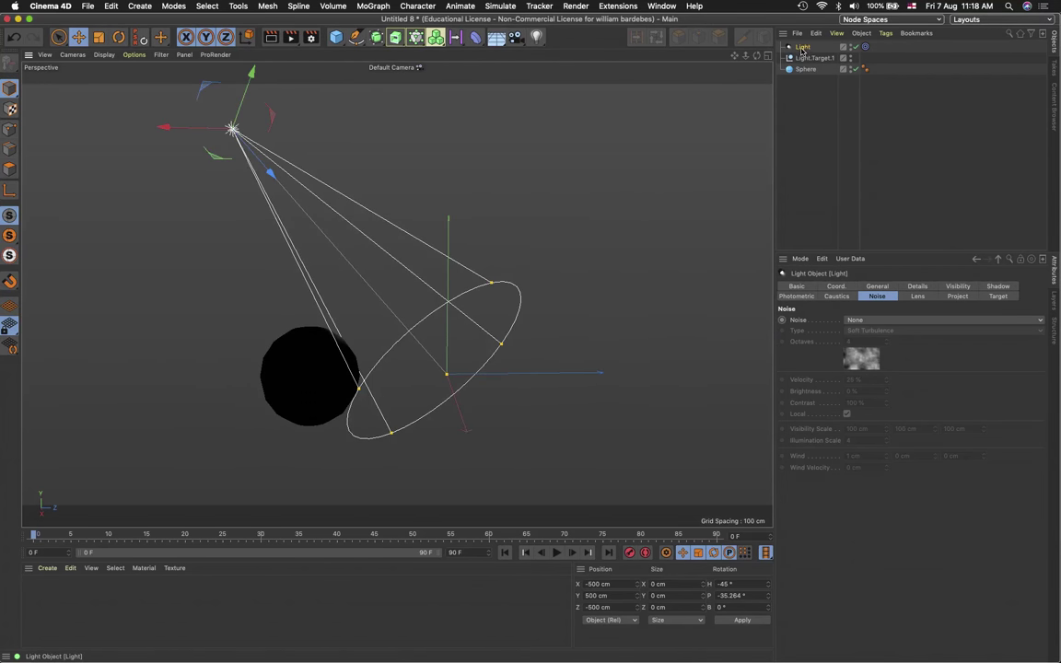
left_click(801, 69)
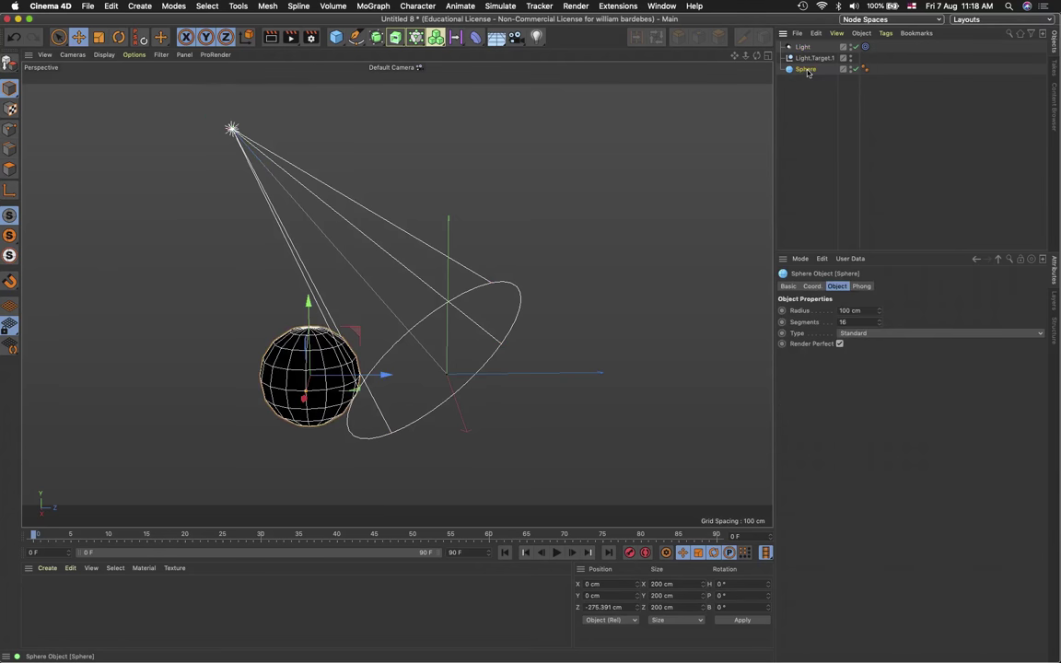
left_click_drag(385, 374, 277, 406)
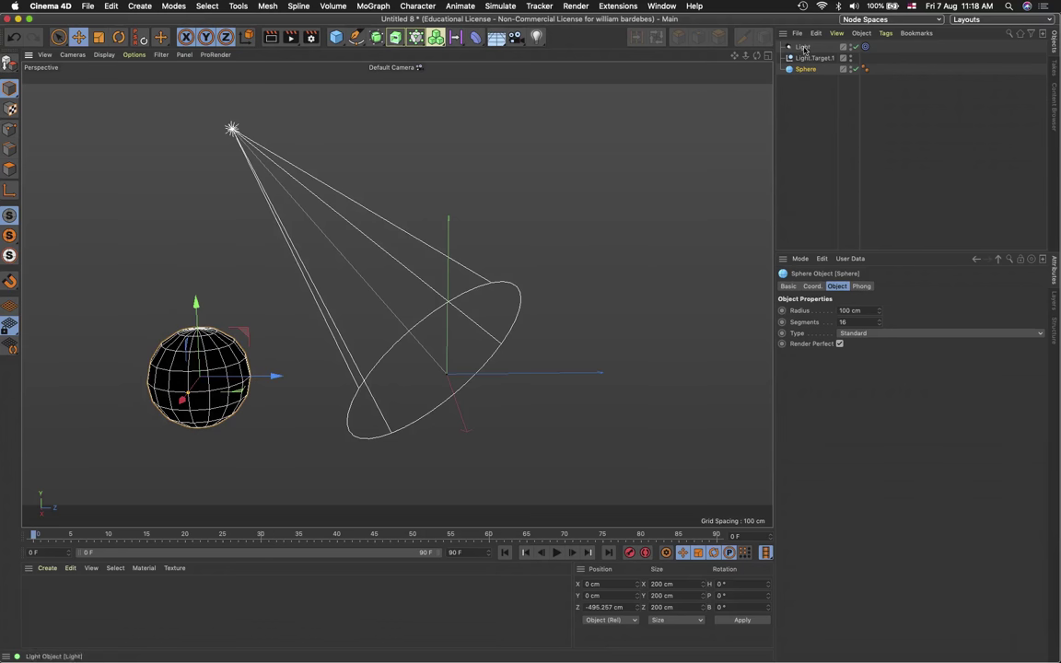
Set the sphere as the target object in the light's Target expression tag
left_click(864, 47)
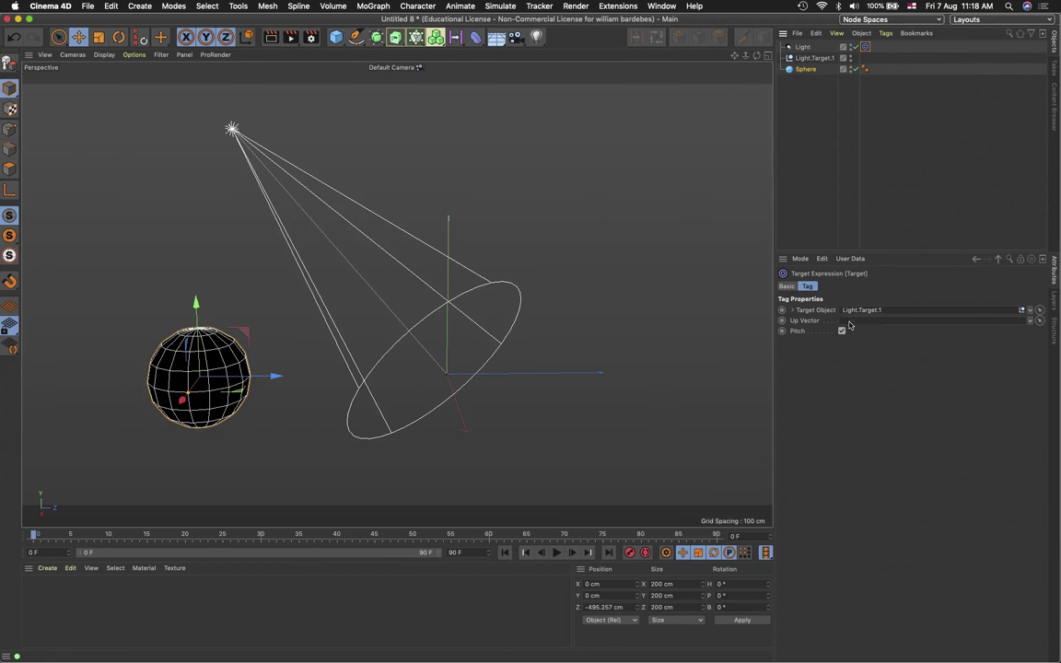
left_click(793, 310)
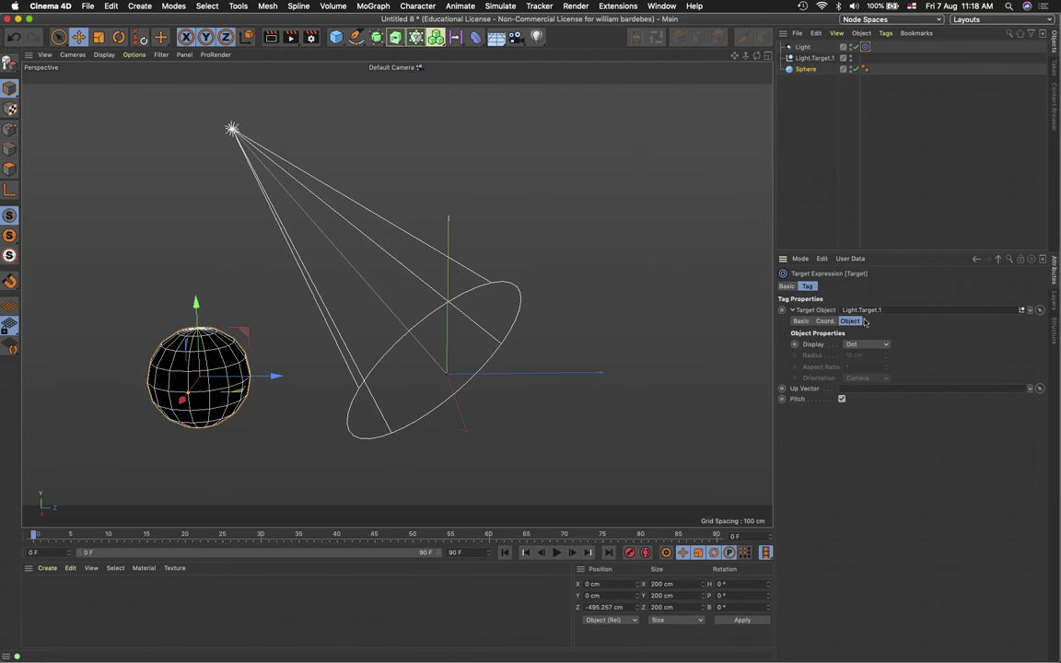
left_click(830, 313)
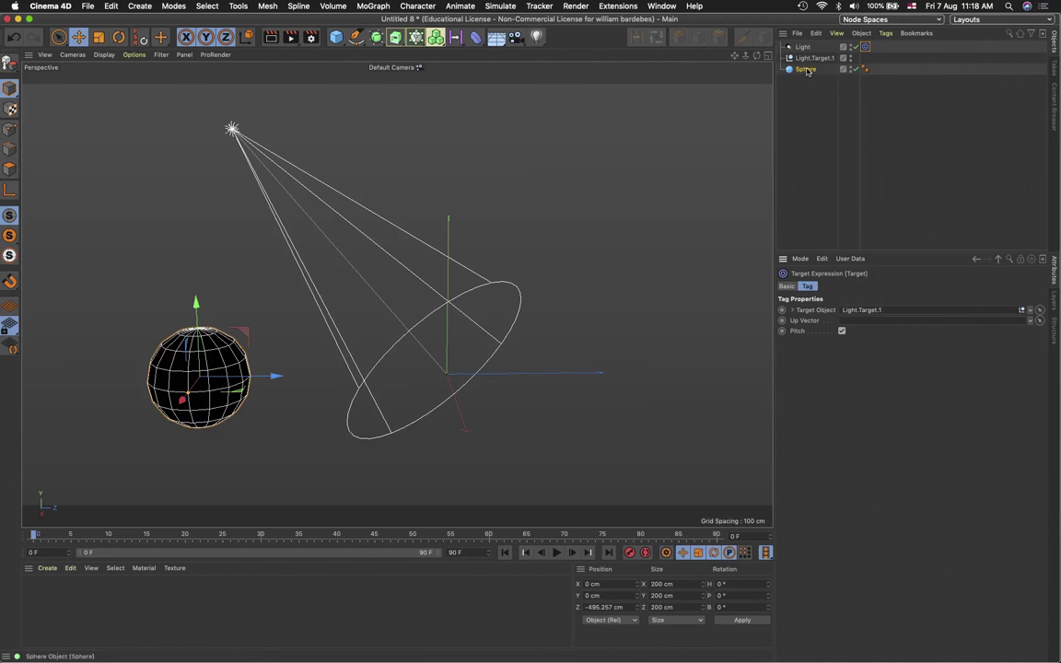
left_click_drag(808, 72, 899, 313)
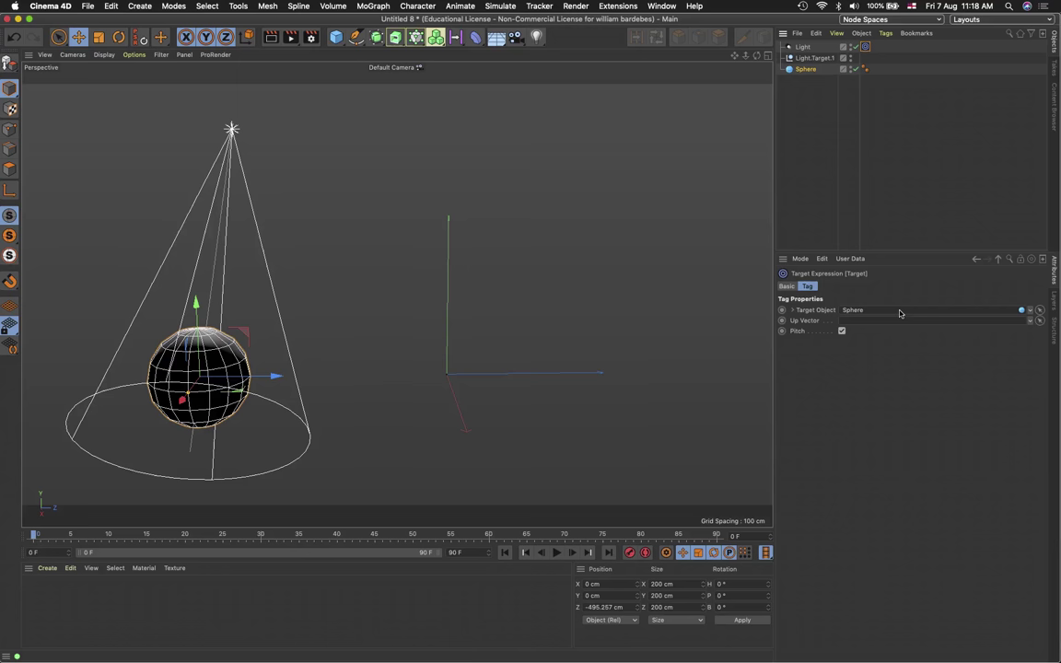
left_click(1029, 311)
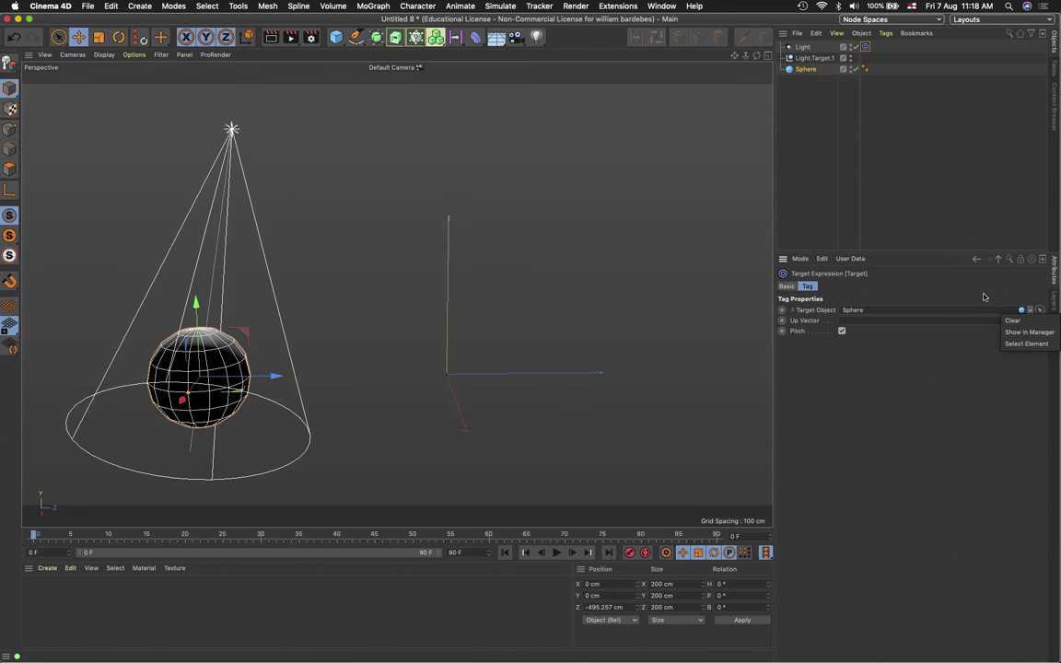
left_click(921, 300)
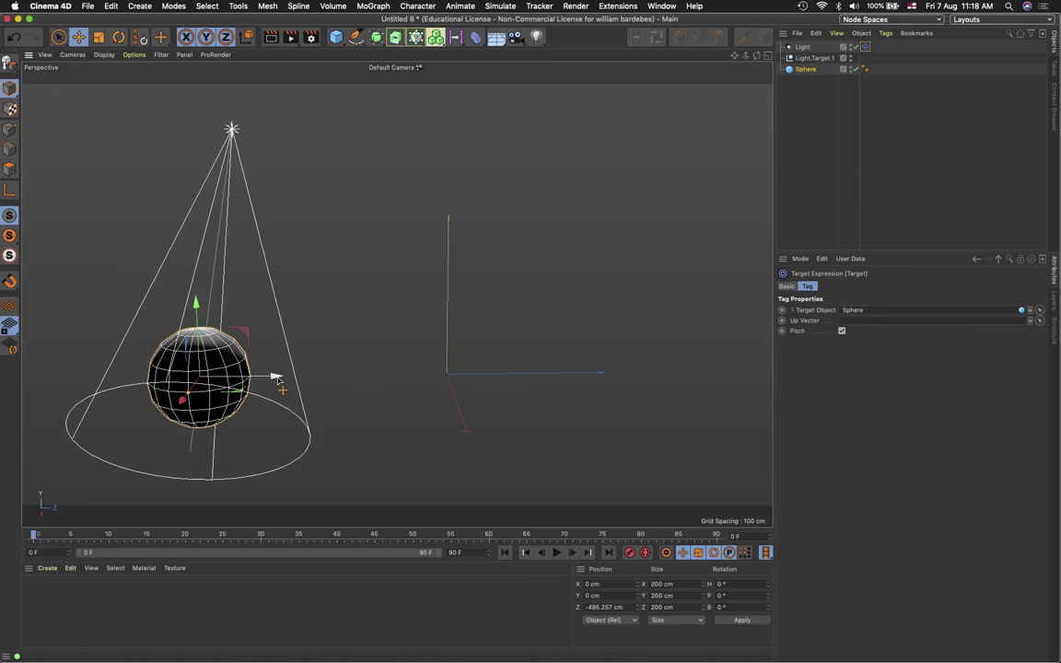
Move the sphere around to test the light's tracking, placing it at about Y 61 cm and Z -483 cm
left_click_drag(276, 381, 570, 359)
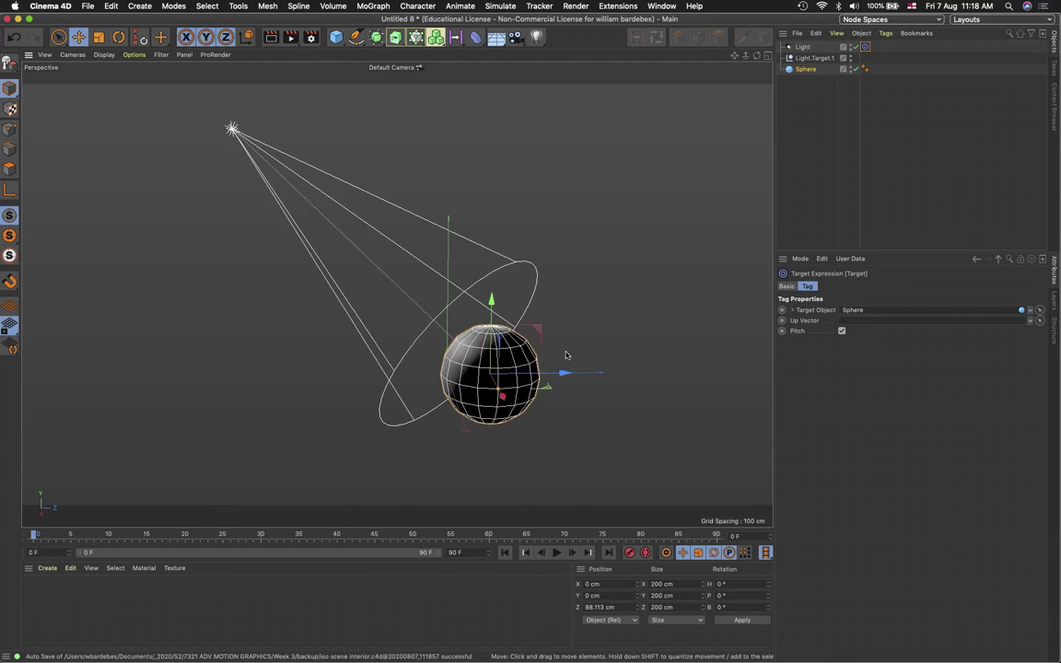
left_click_drag(503, 301, 439, 273)
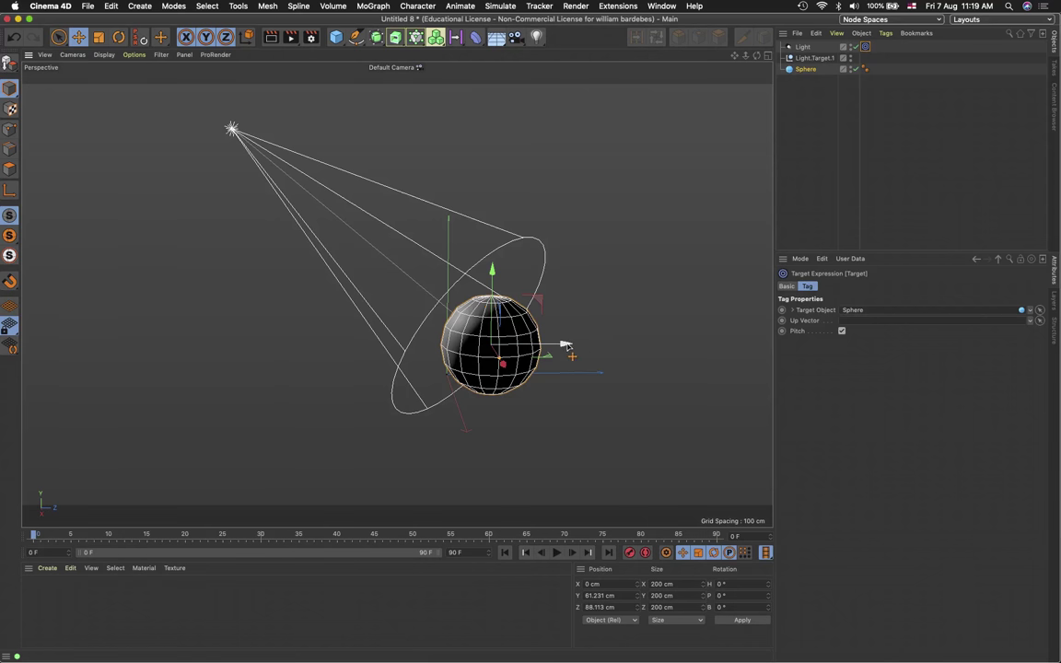
left_click_drag(543, 348, 282, 387)
scroll(286, 386, "down", 3)
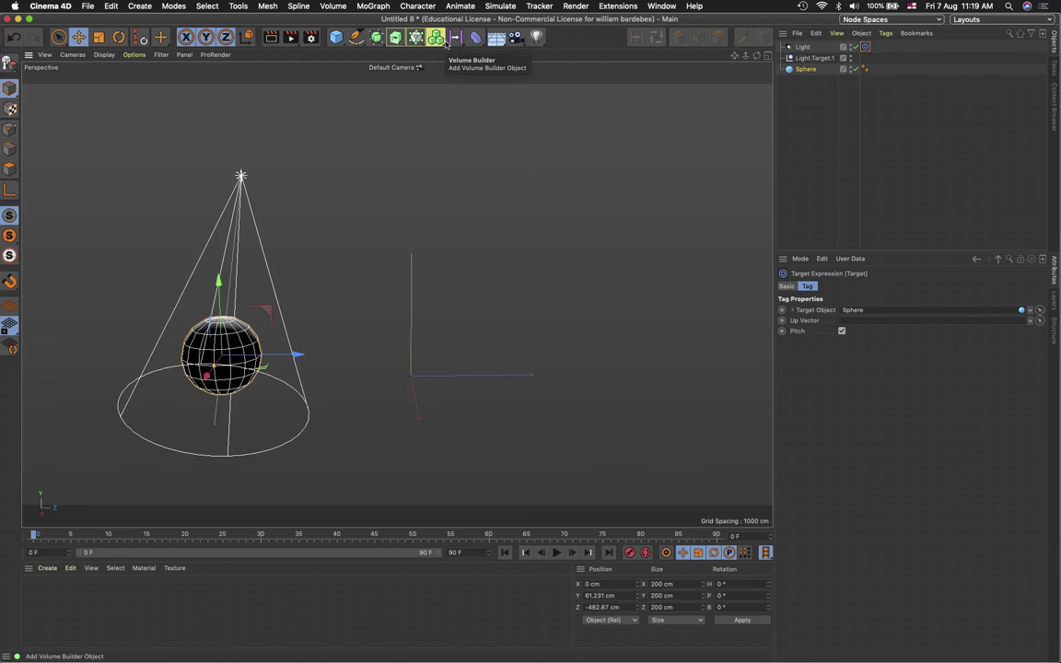
Add a cylinder turned to a pitch of -90° and raise it to about Y 594 cm
left_click(335, 37)
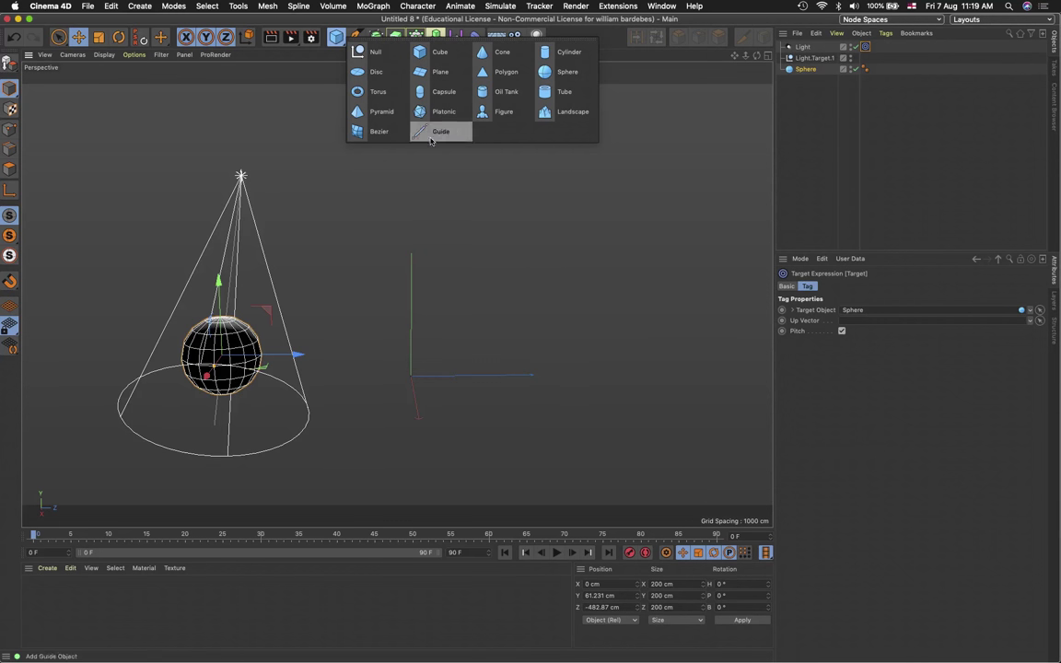
left_click(569, 52)
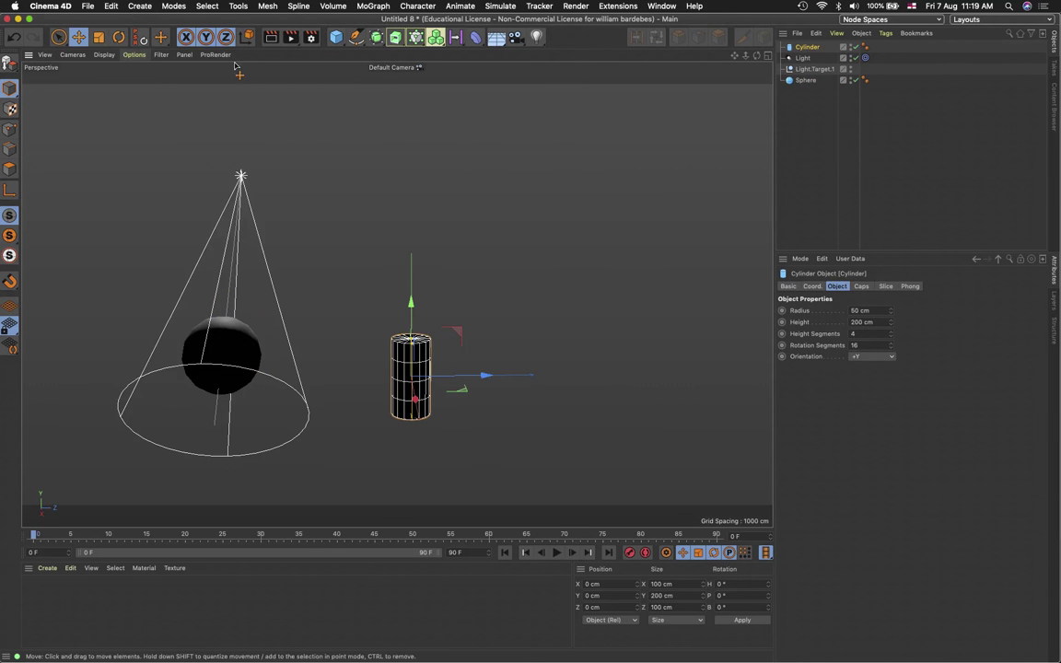
left_click(119, 37)
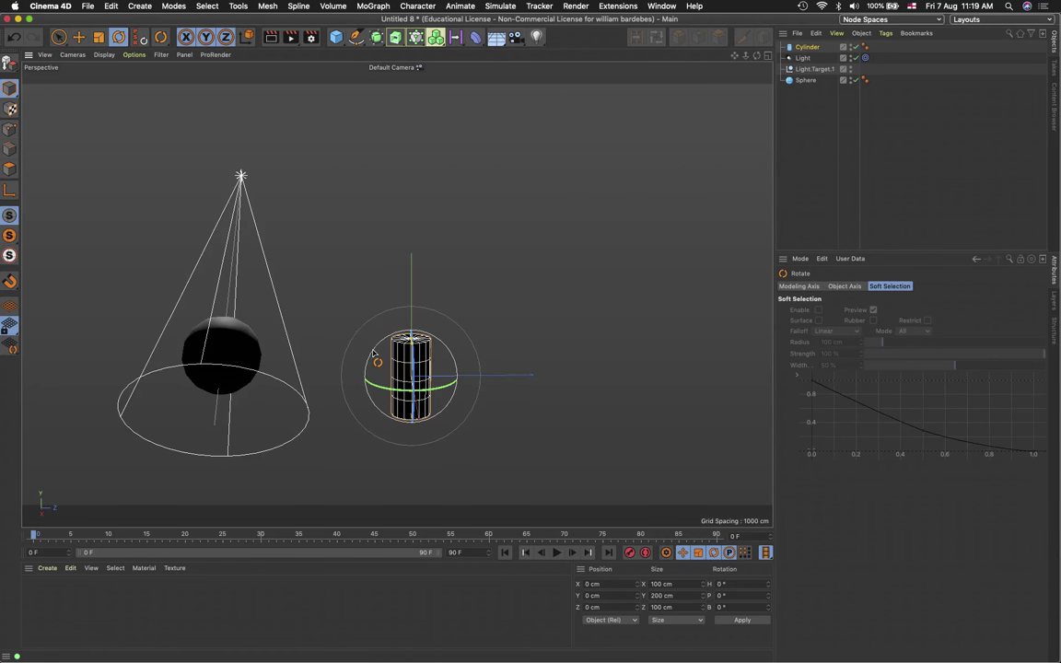
left_click_drag(373, 352, 398, 310)
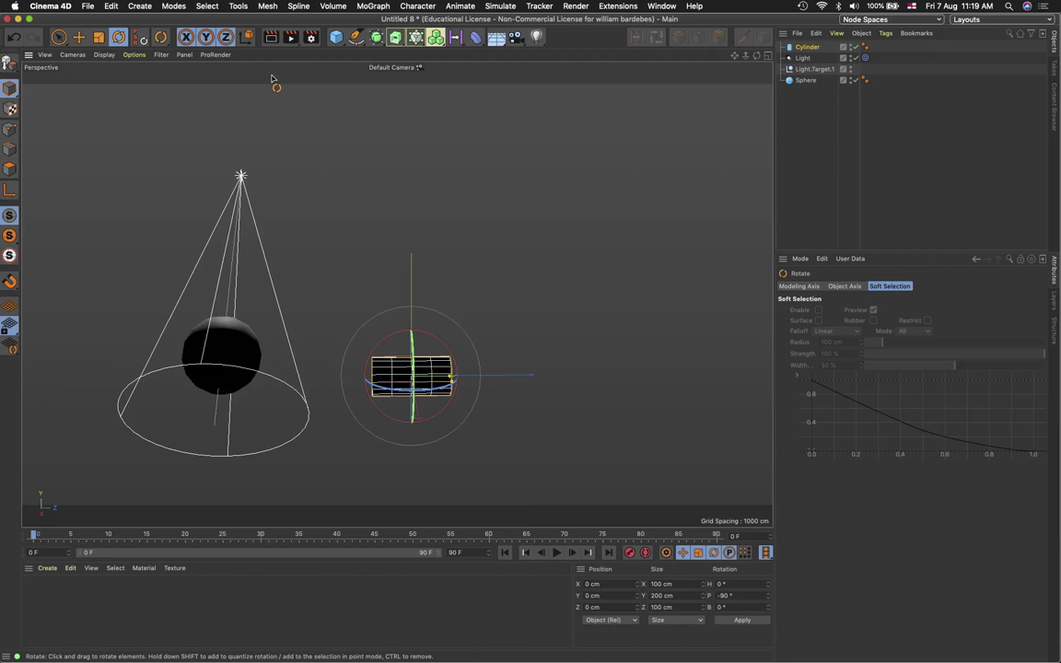
left_click(78, 37)
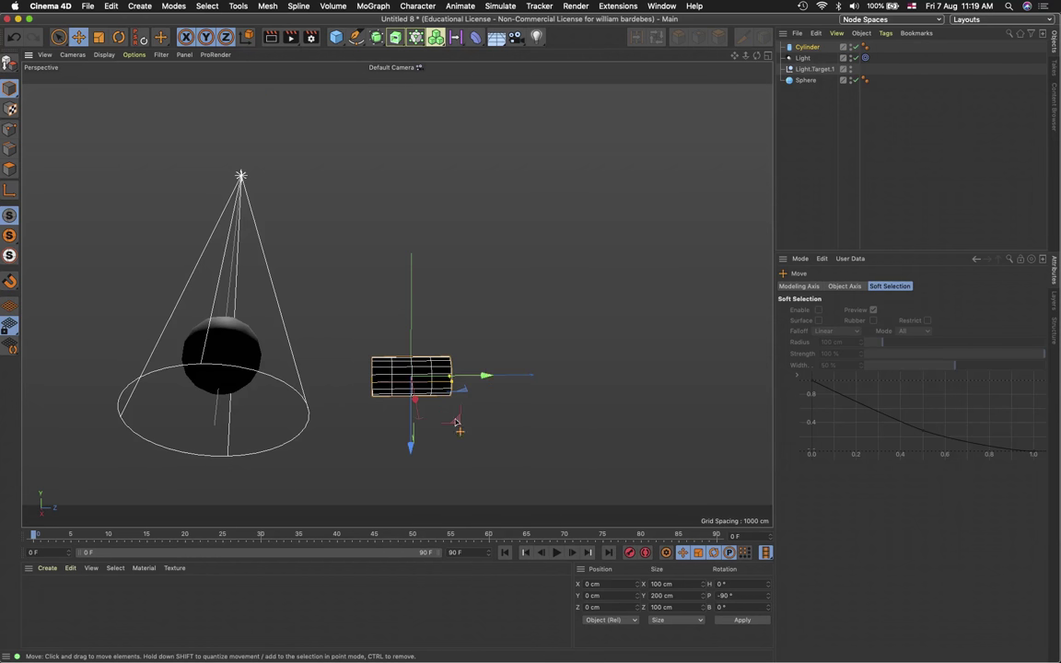
left_click_drag(411, 448, 438, 221)
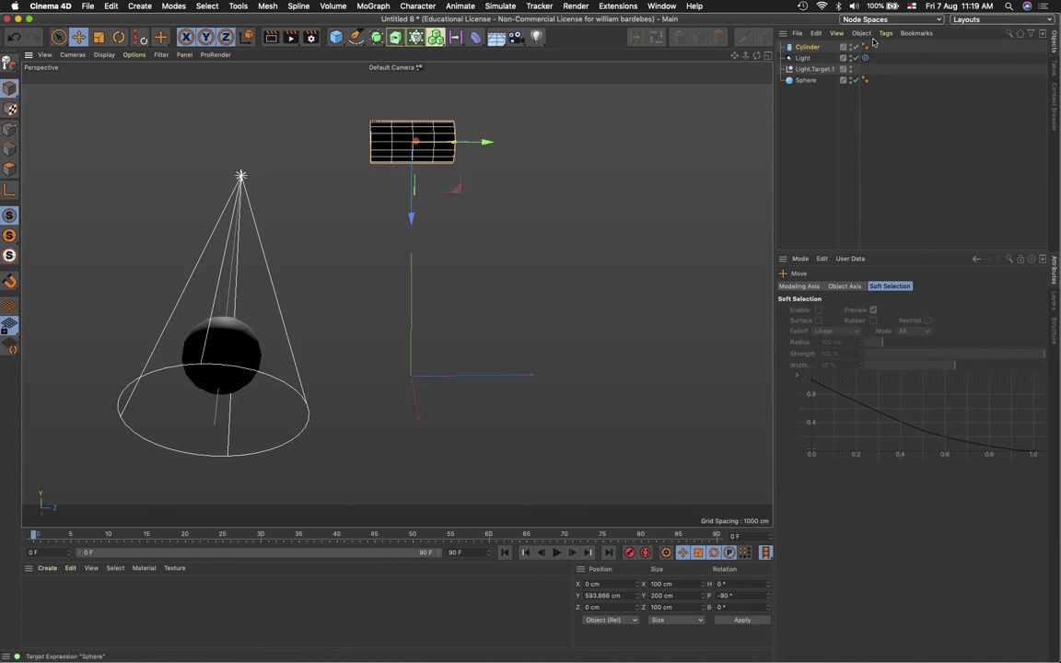
Move the target light over to the cylinder, to about X -519 cm and Z 58 cm
left_click(240, 177)
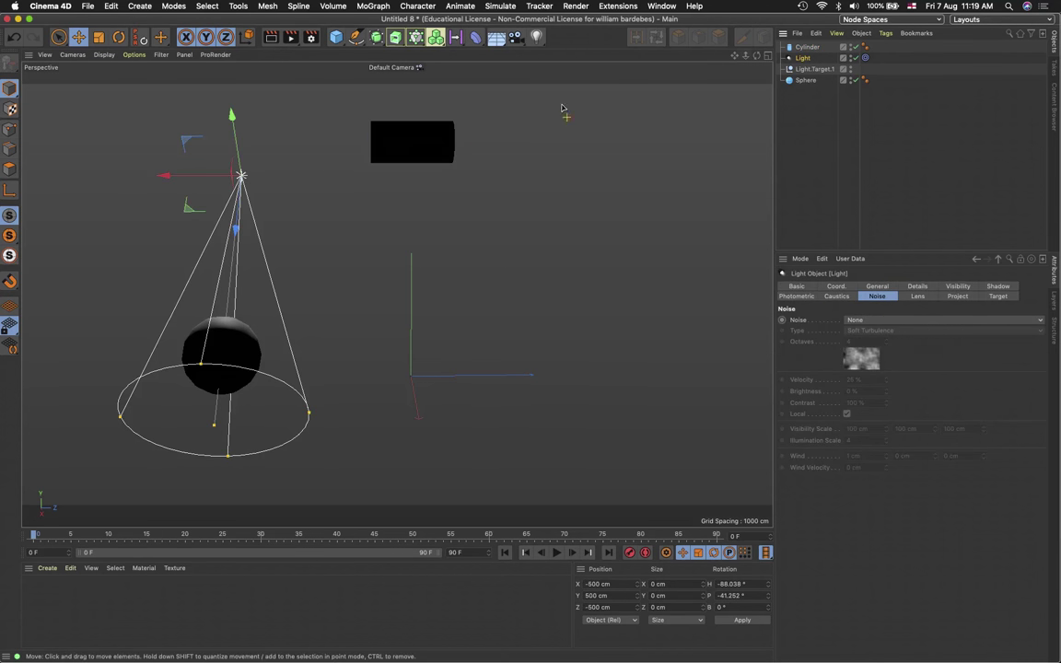
left_click_drag(164, 177, 376, 164)
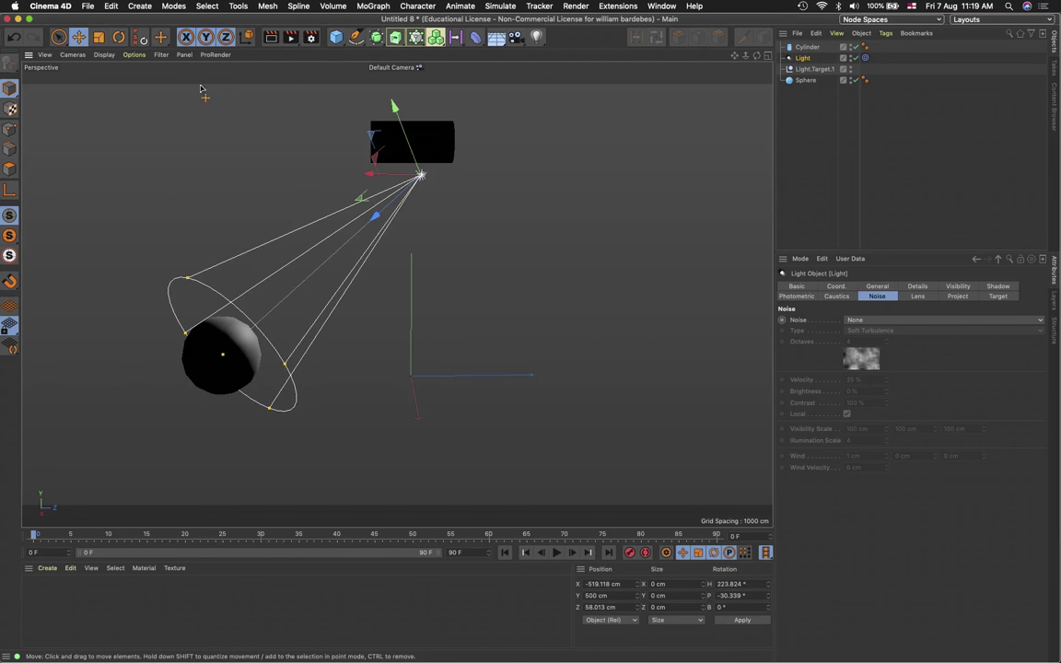
left_click(161, 37)
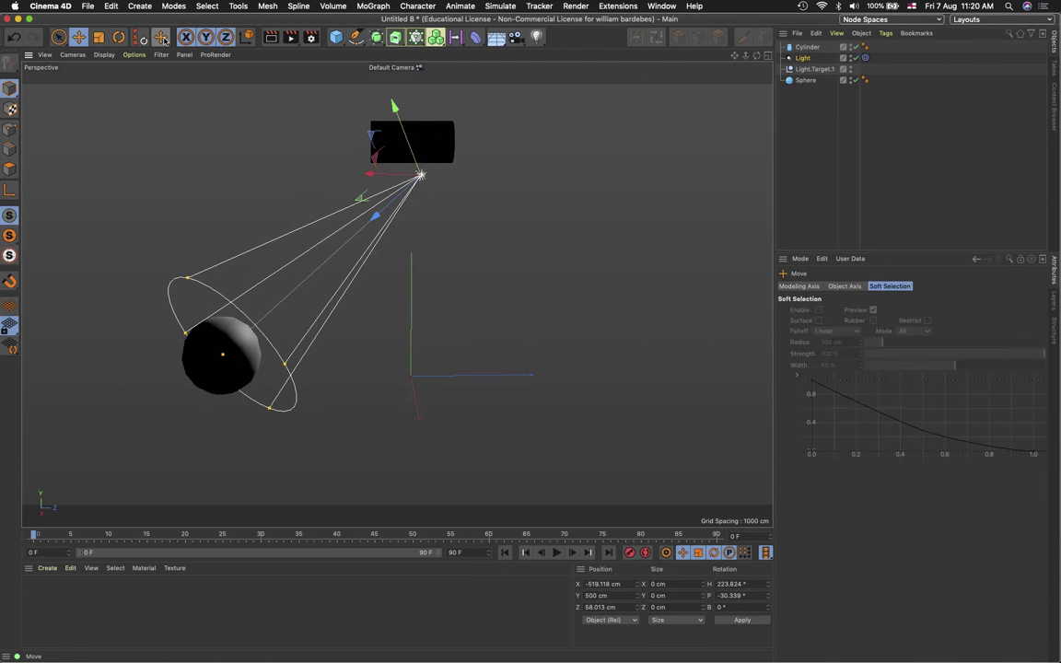
Using world axes, move the light onto the cylinder, to about X -3 cm and Y 563 cm
left_click(247, 38)
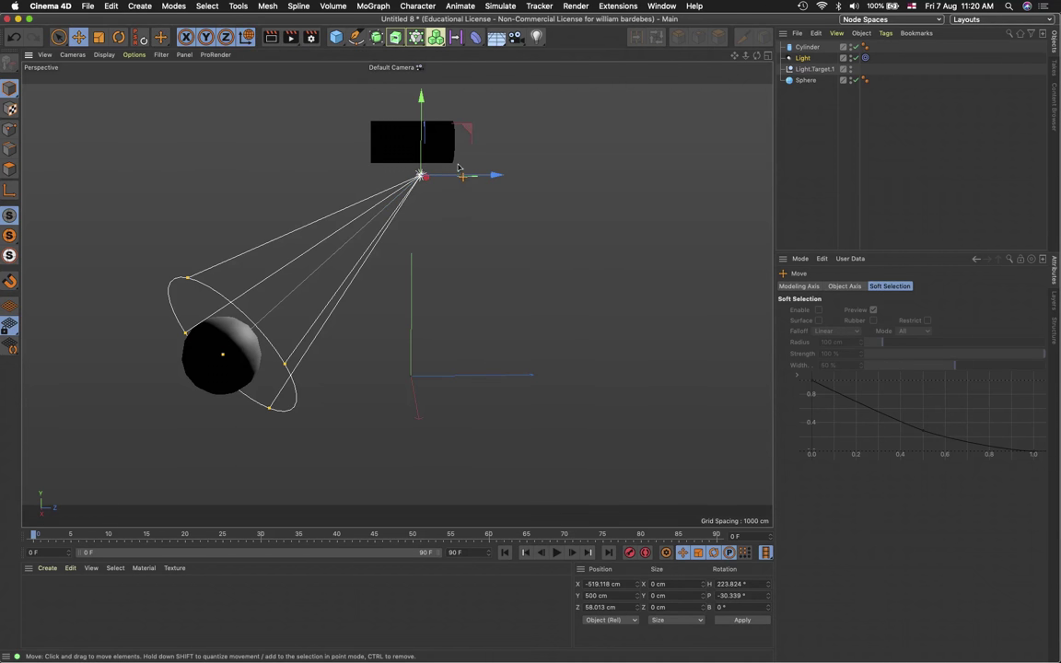
left_click_drag(468, 173, 273, 163, "alt")
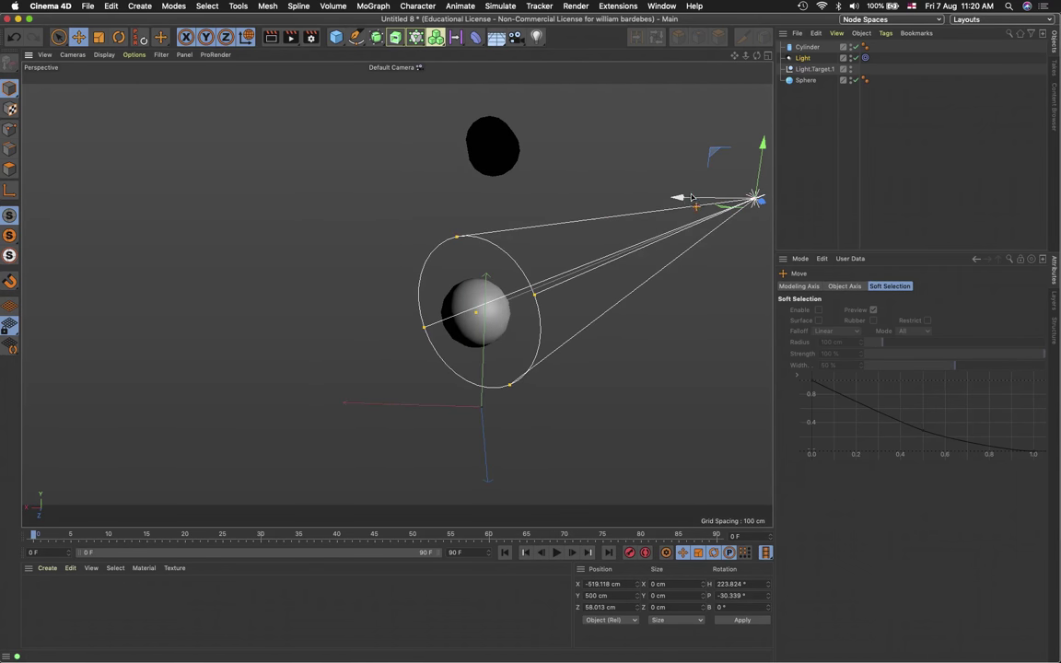
left_click_drag(679, 199, 418, 195)
left_click_drag(493, 116, 491, 88)
left_click_drag(386, 276, 555, 262, "alt")
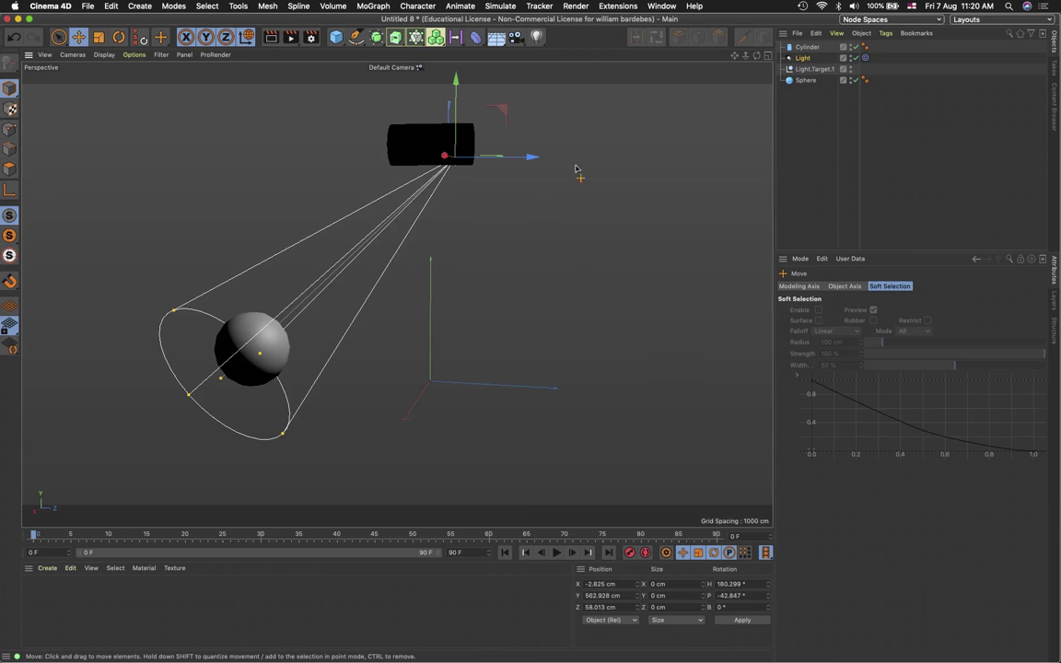
Try moving the cylinder on its own along Z to about 369 cm, and undo the move
left_click(808, 47)
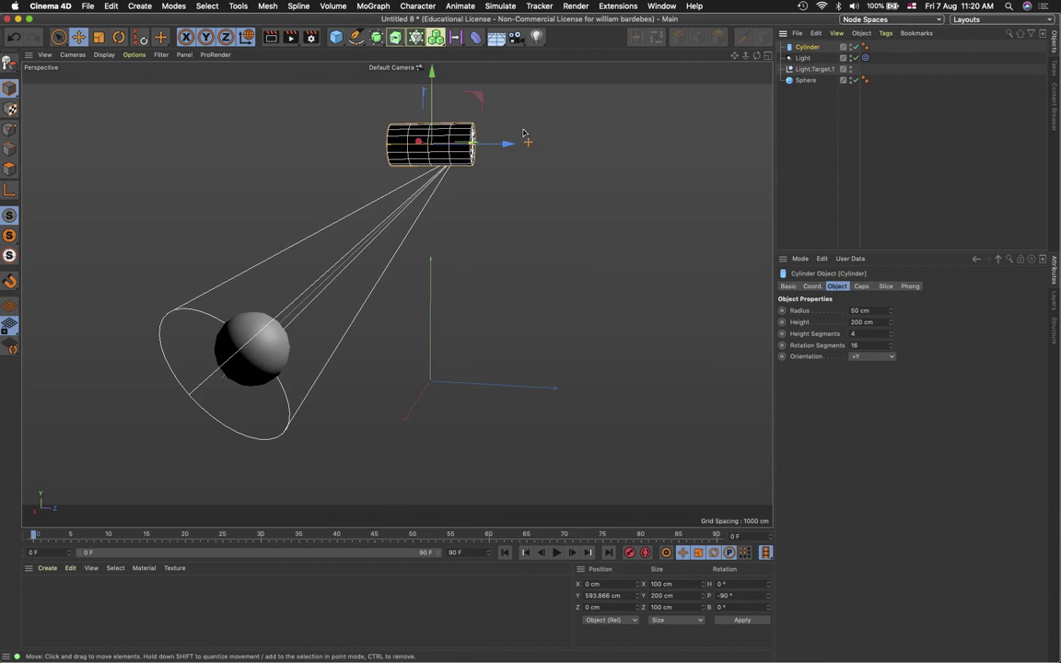
left_click_drag(529, 155, 668, 189)
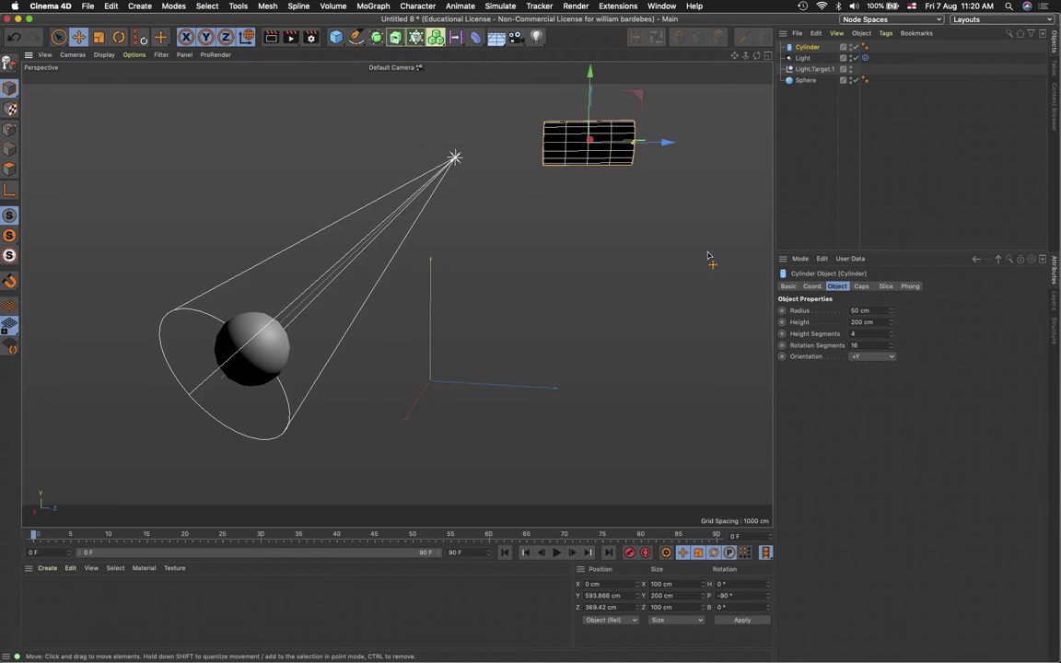
key("super+z")
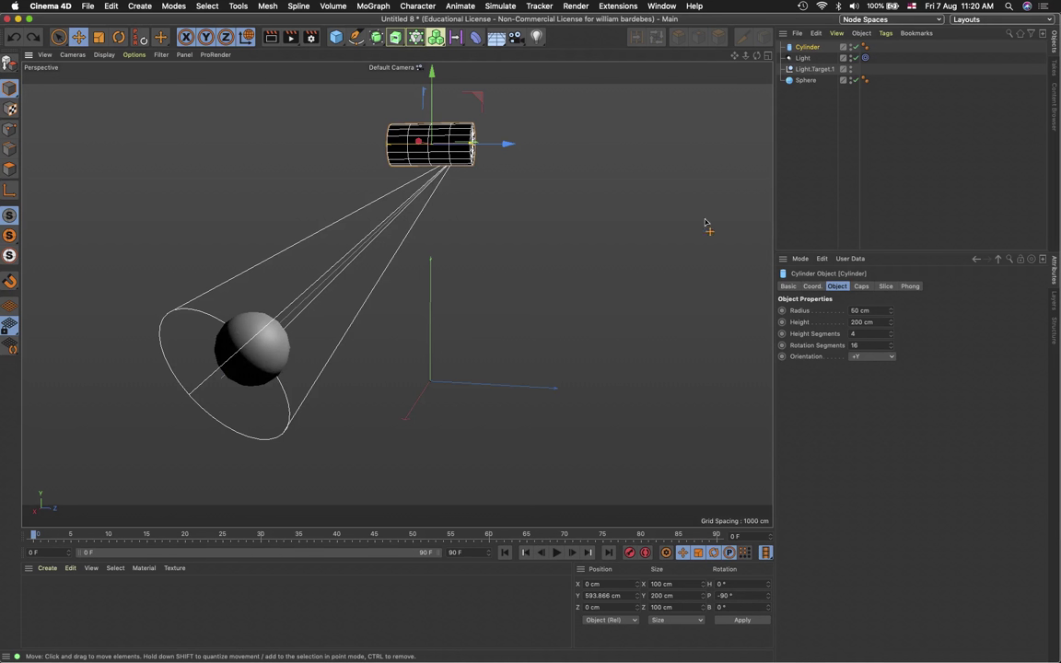
Make the light a child of the cylinder
left_click(803, 59)
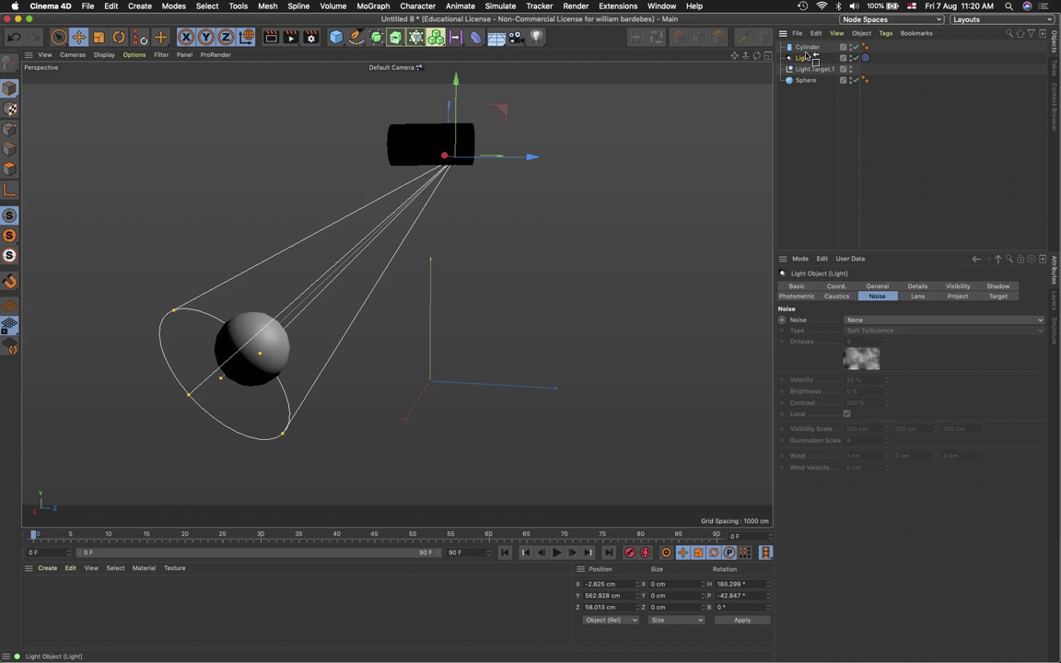
left_click_drag(807, 55, 806, 48)
left_click_drag(805, 48, 807, 47)
Move the cylinder with its child light to about X -202 cm and Z -77 cm
left_click(807, 47)
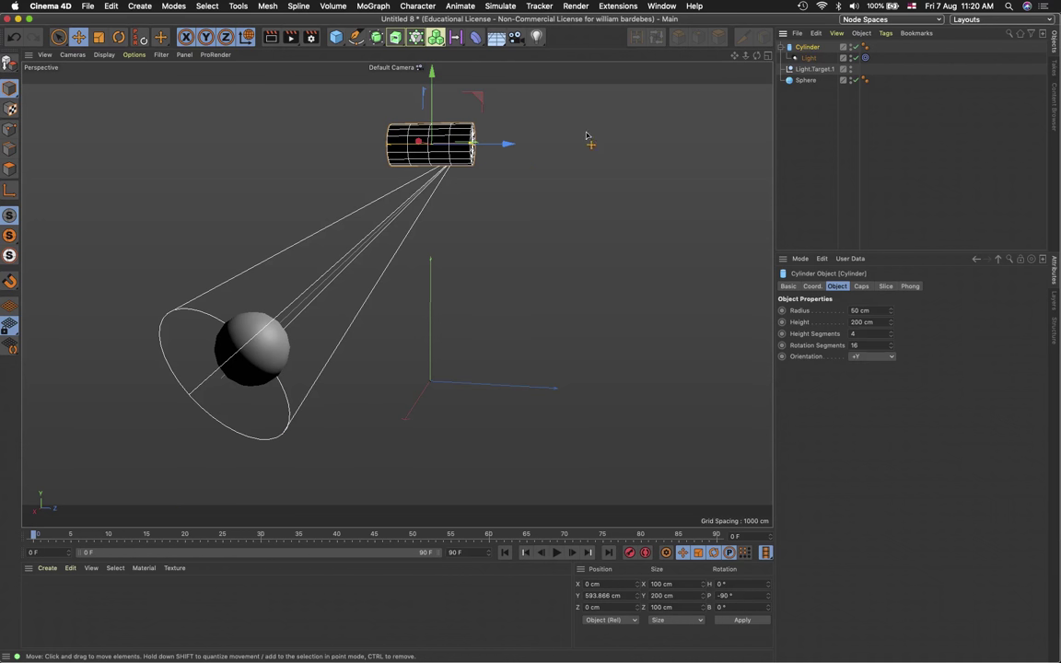
left_click_drag(509, 148, 478, 285)
left_click_drag(473, 207, 403, 207, "alt")
left_click_drag(394, 156, 548, 267)
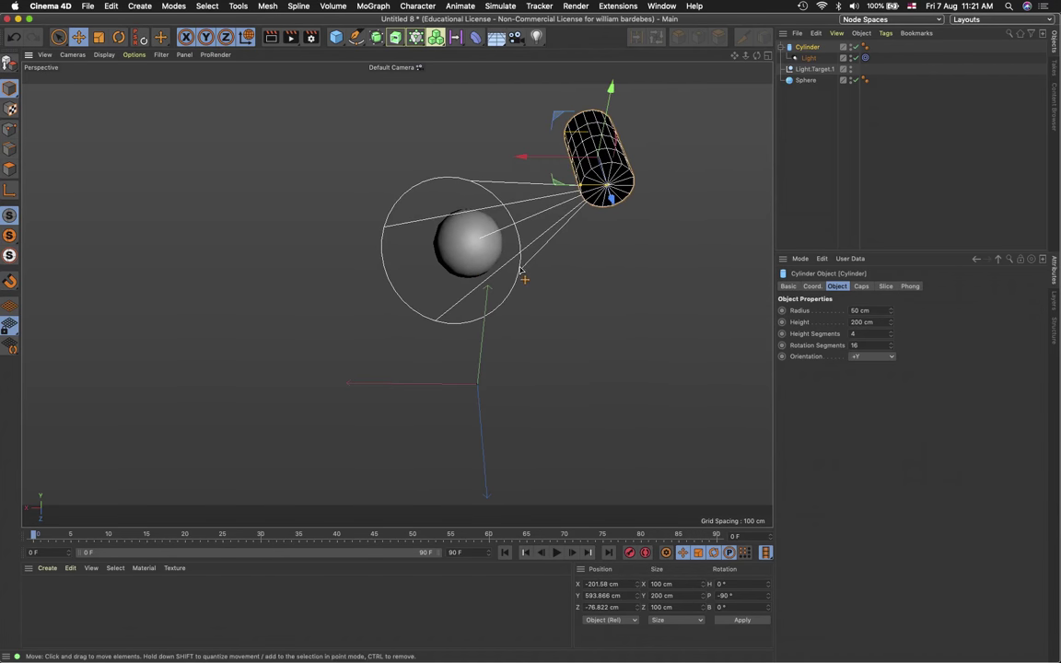
Animate the sphere along X with keyframes, from about -835 cm at frame 0 to about 1088 cm at frame 75
left_click(801, 80)
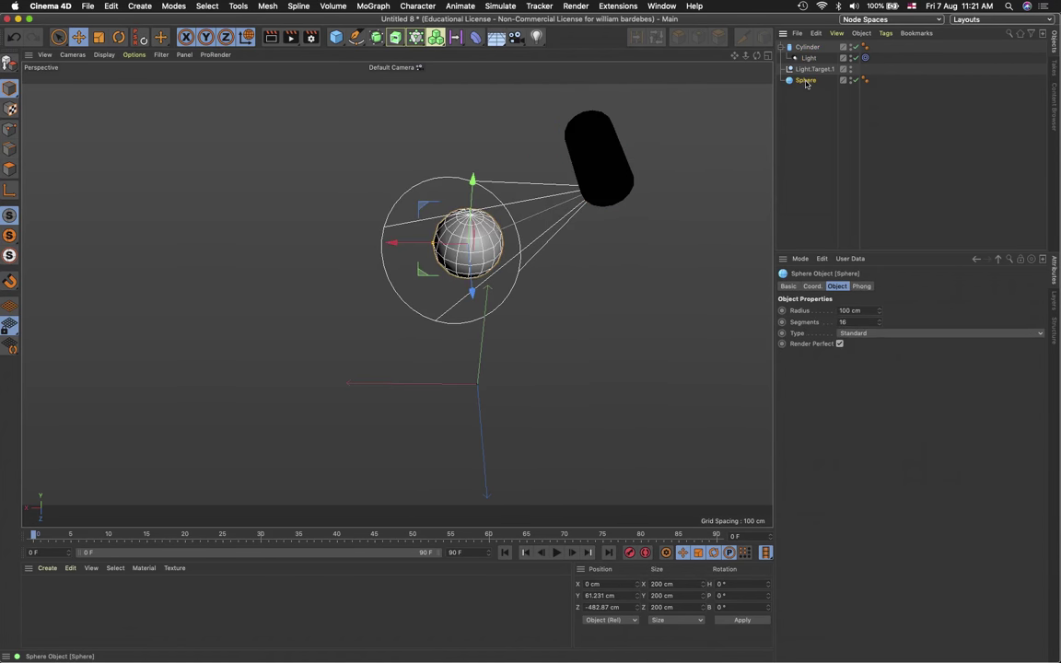
left_click_drag(392, 243, 686, 242)
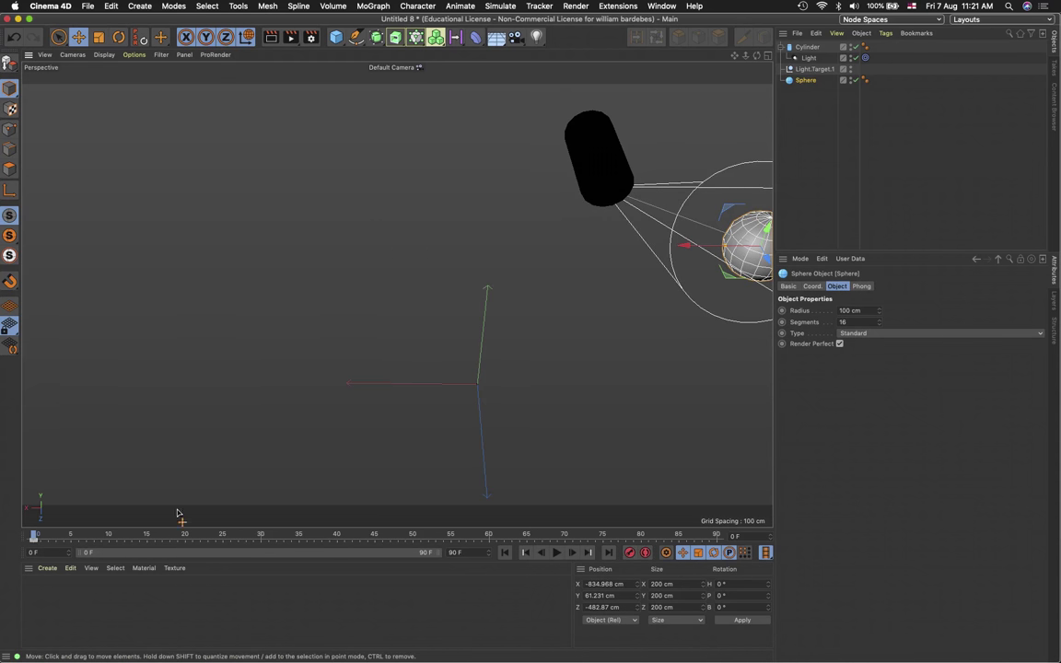
left_click(603, 532)
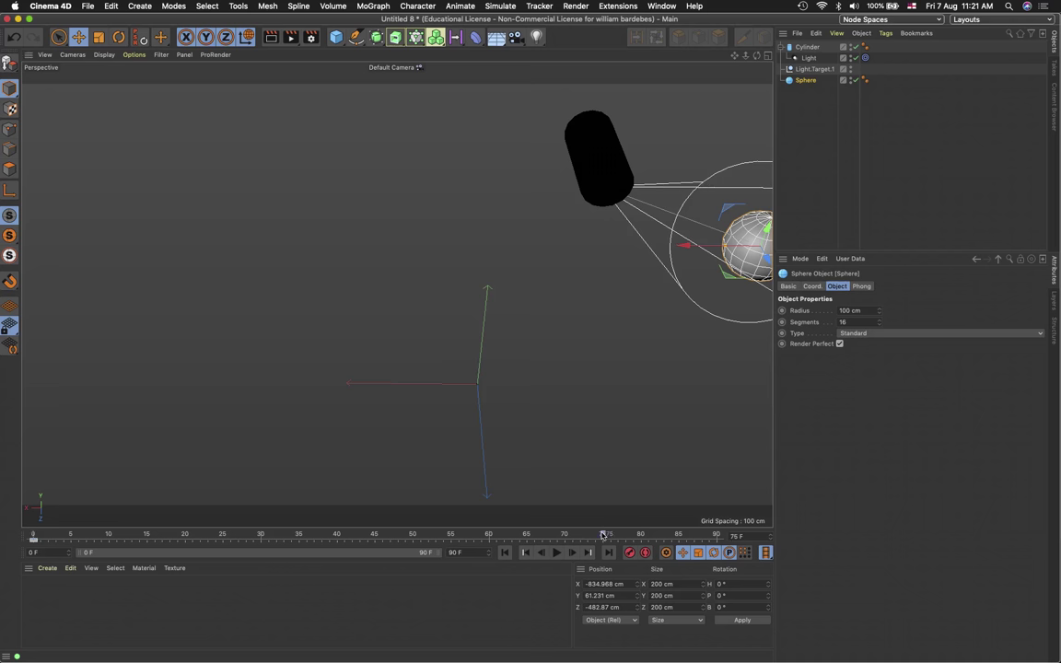
left_click_drag(451, 259, 13, 261)
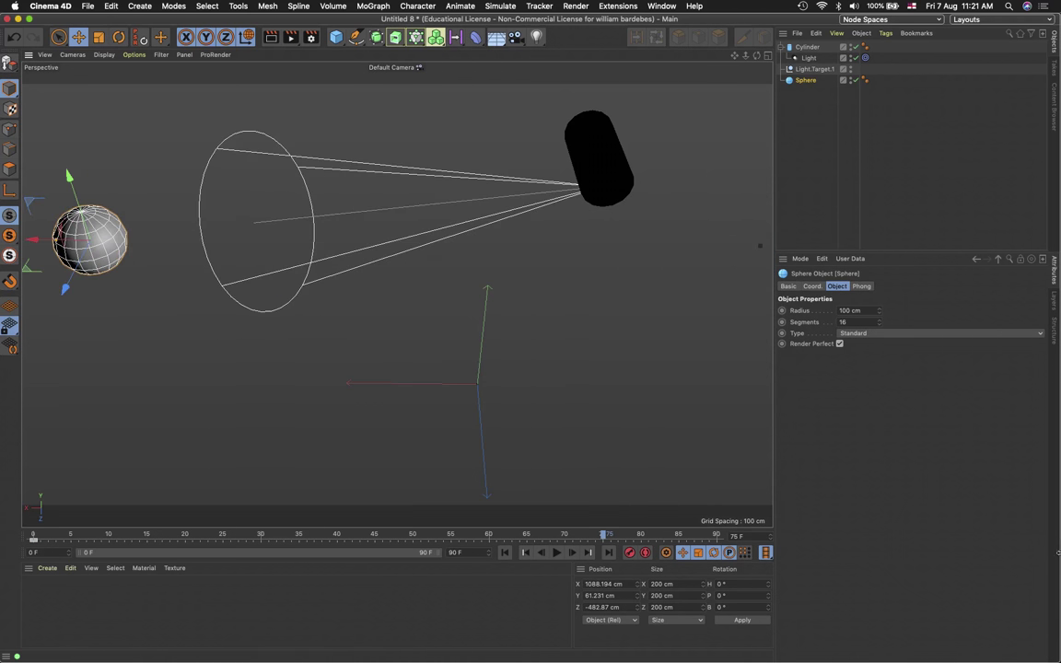
left_click(629, 553)
Animate the cylinder along Z with keyframes, from about 803 cm at frame 0 to about -1401 cm at frame 83
left_click_drag(63, 536, 32, 535)
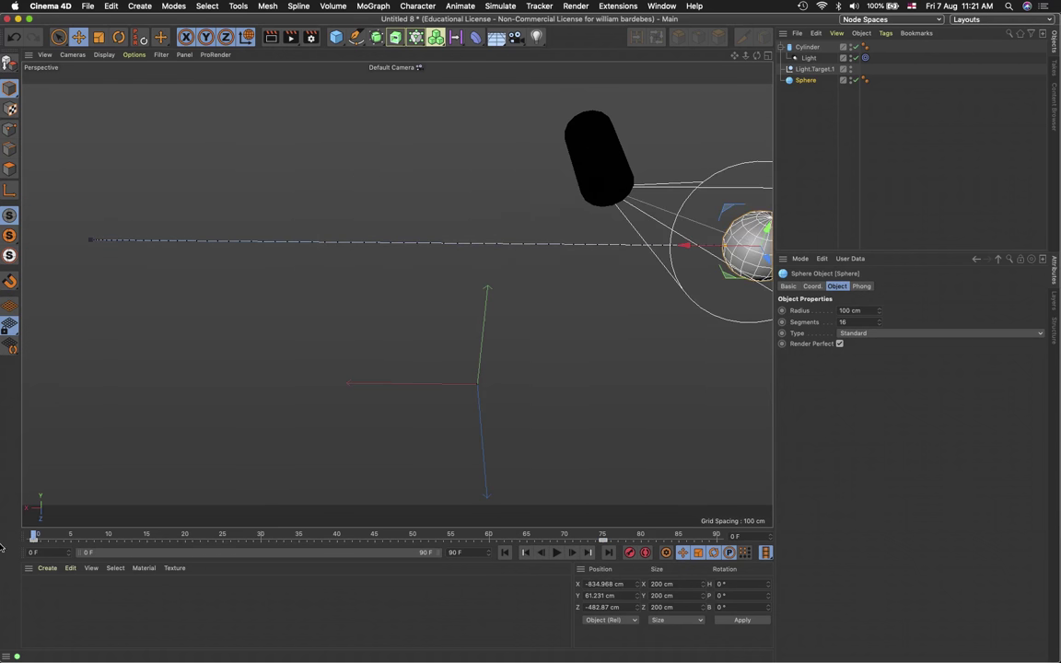
left_click_drag(107, 374, 249, 324, "alt")
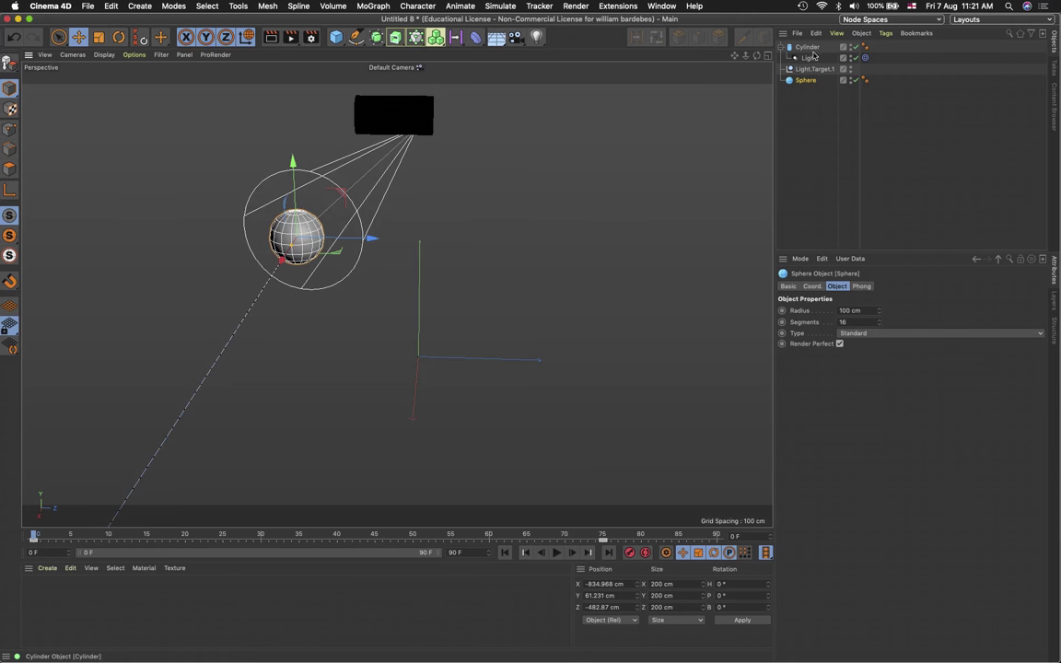
left_click(427, 112)
left_click_drag(467, 109, 765, 117)
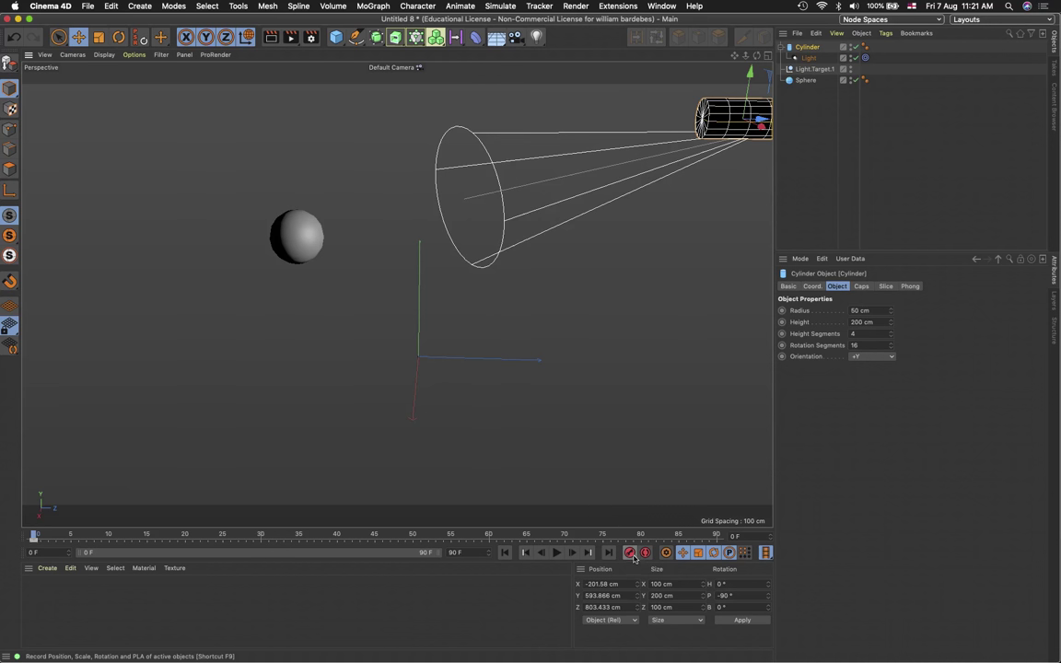
left_click_drag(587, 540, 669, 540)
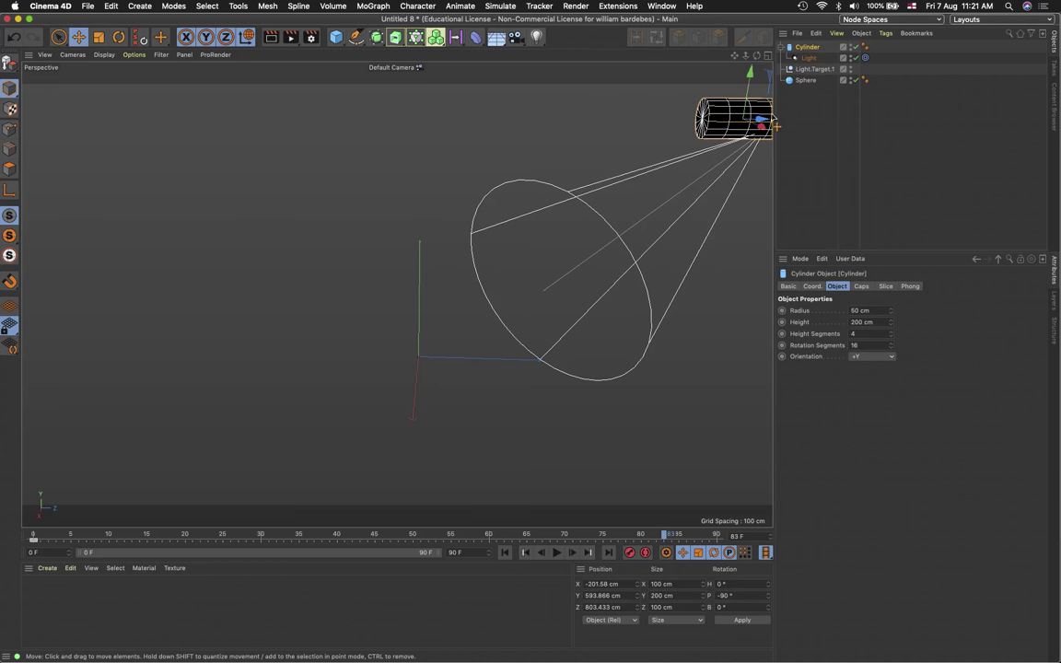
left_click_drag(761, 127, 27, 156)
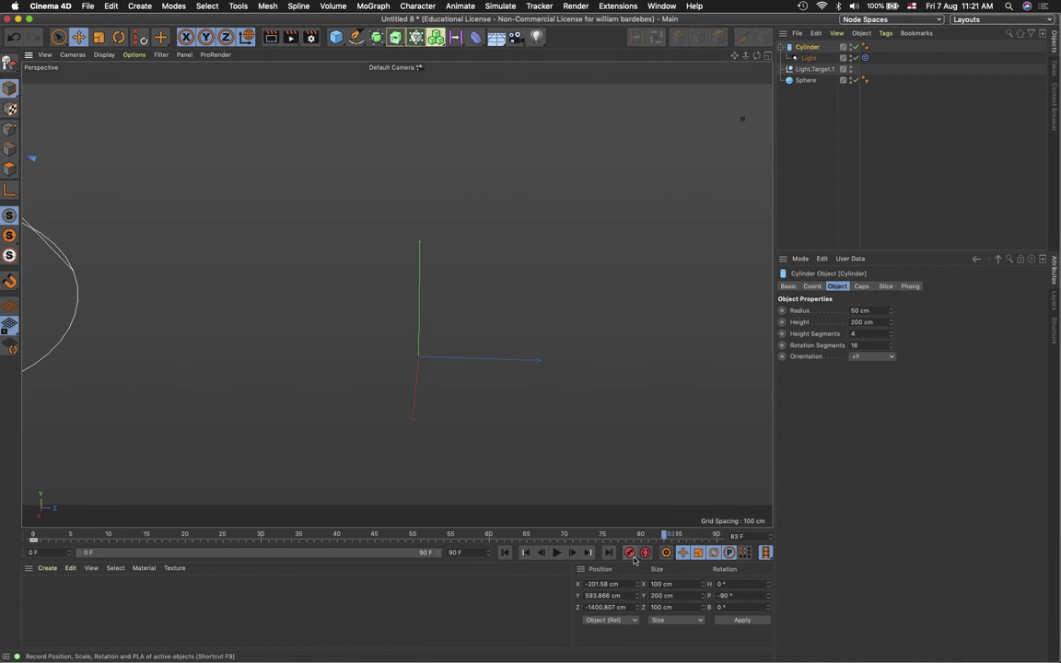
Scrub through the timeline to preview the light tracking the sphere, stopping at frame 25
scroll(568, 500, "down", 2)
scroll(551, 394, "down", 5)
scroll(551, 394, "down", 2)
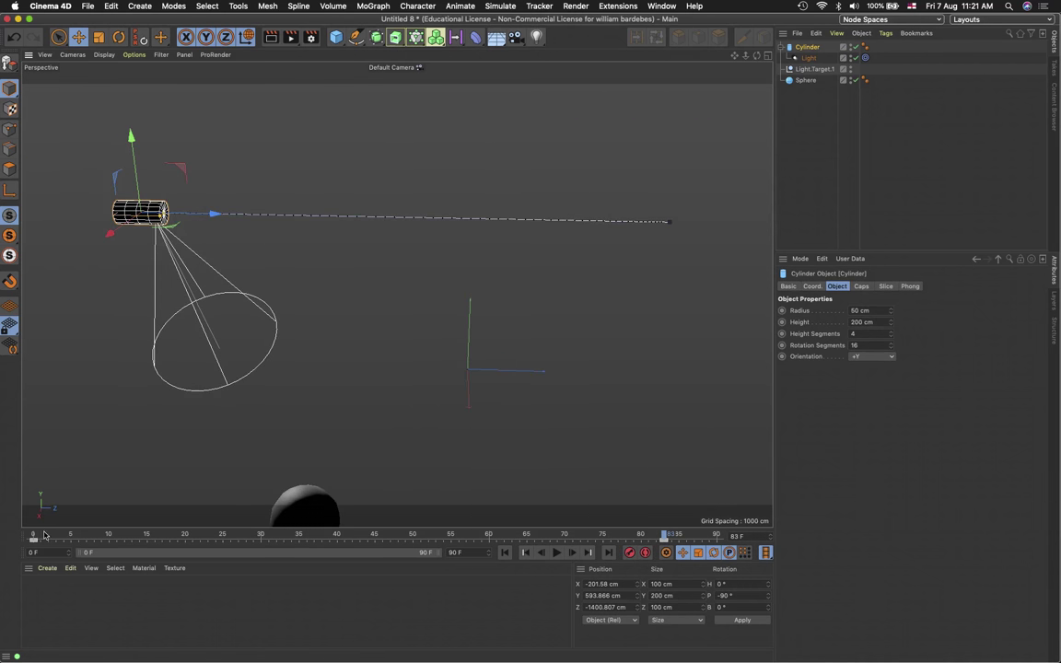
left_click_drag(43, 534, 221, 568)
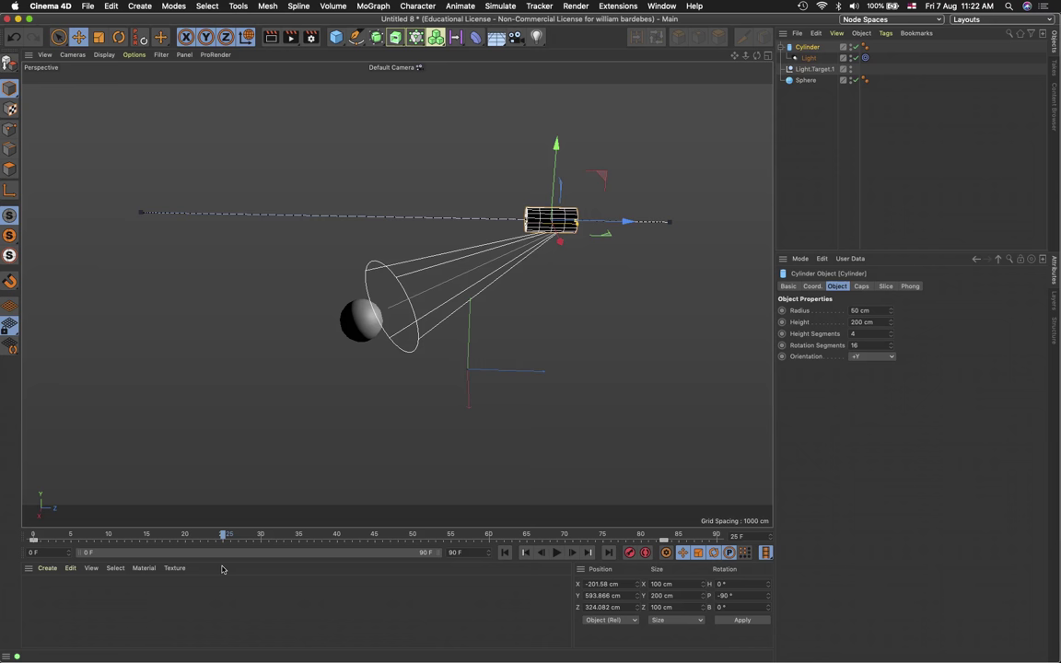
Switch to the open project iso scene interior.c4d
key("super+Tab")
key("Escape")
left_click(662, 6)
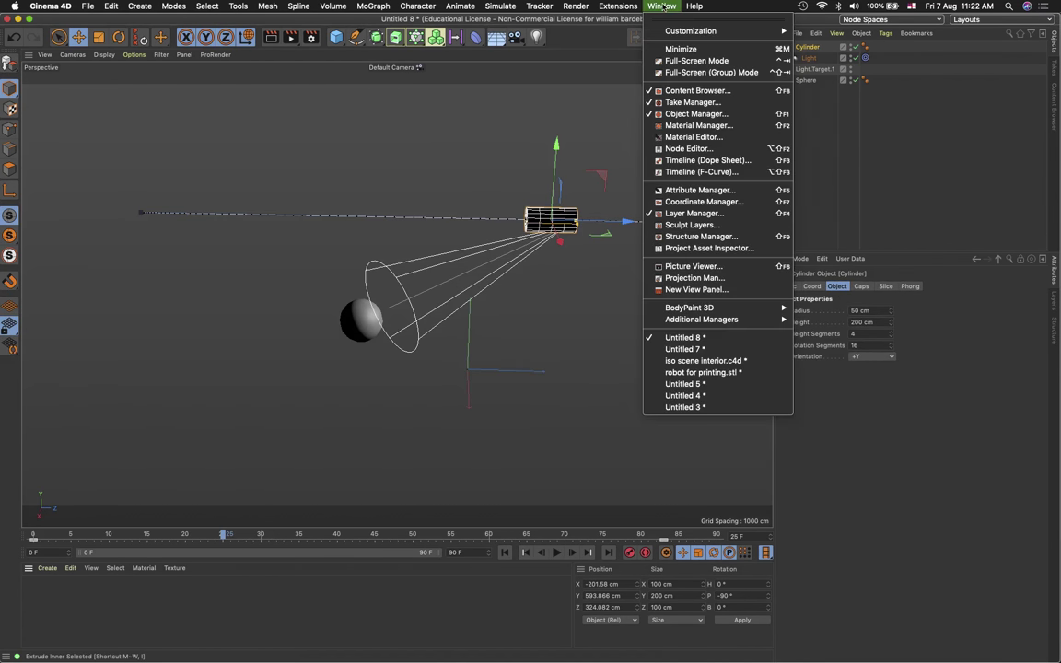
left_click(693, 361)
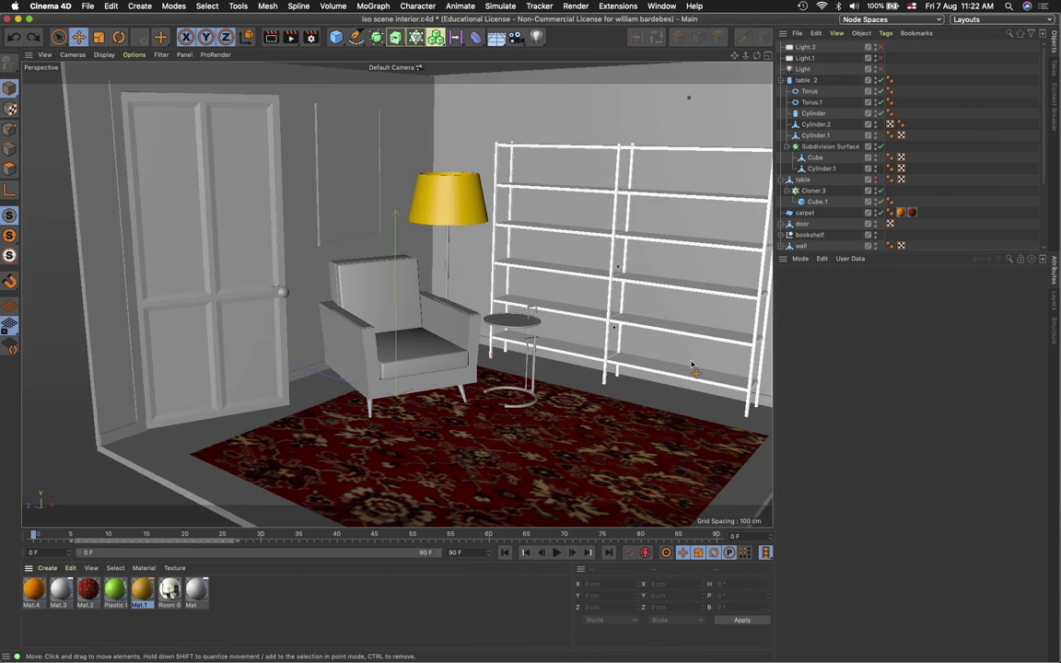
Move the area light Light.2 along Z to about 642 cm
scroll(431, 424, "down", 10)
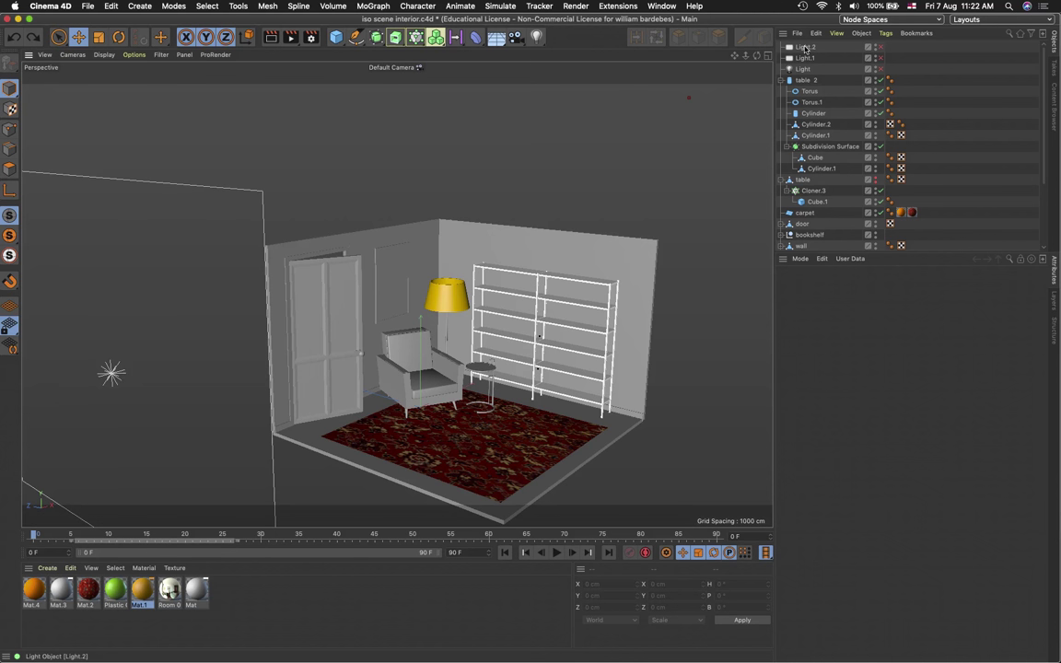
left_click(805, 47)
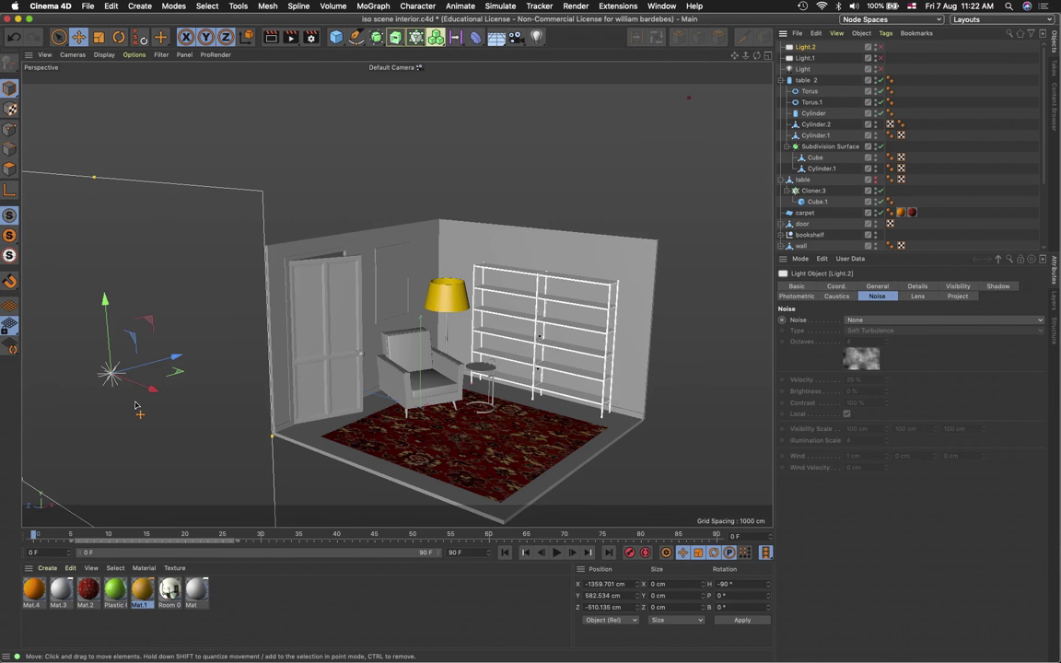
key("o")
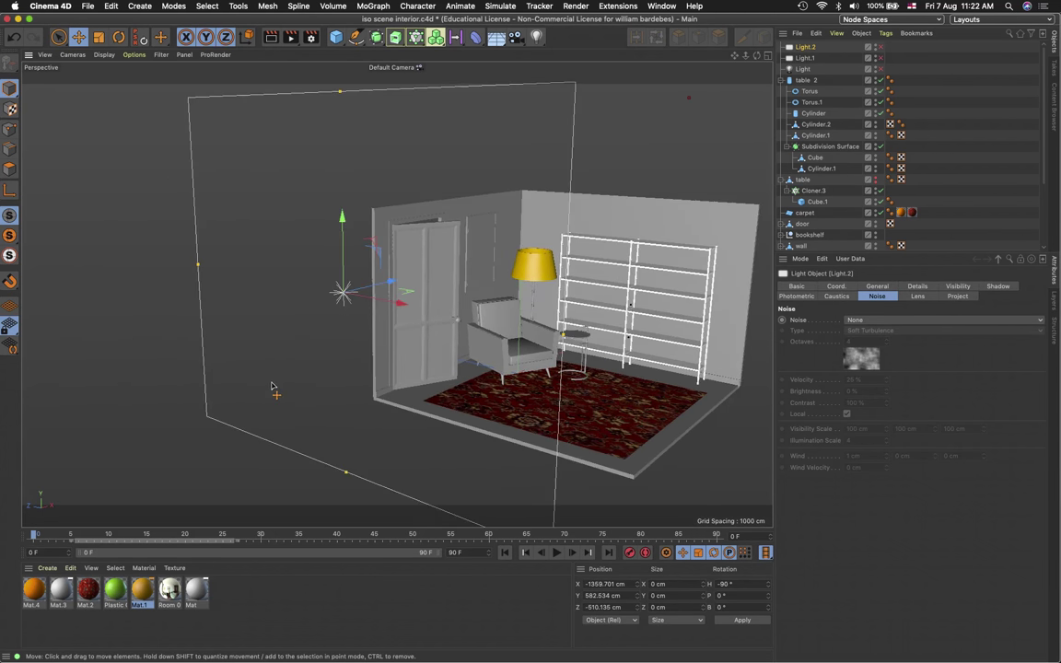
left_click_drag(272, 387, 224, 394, "alt")
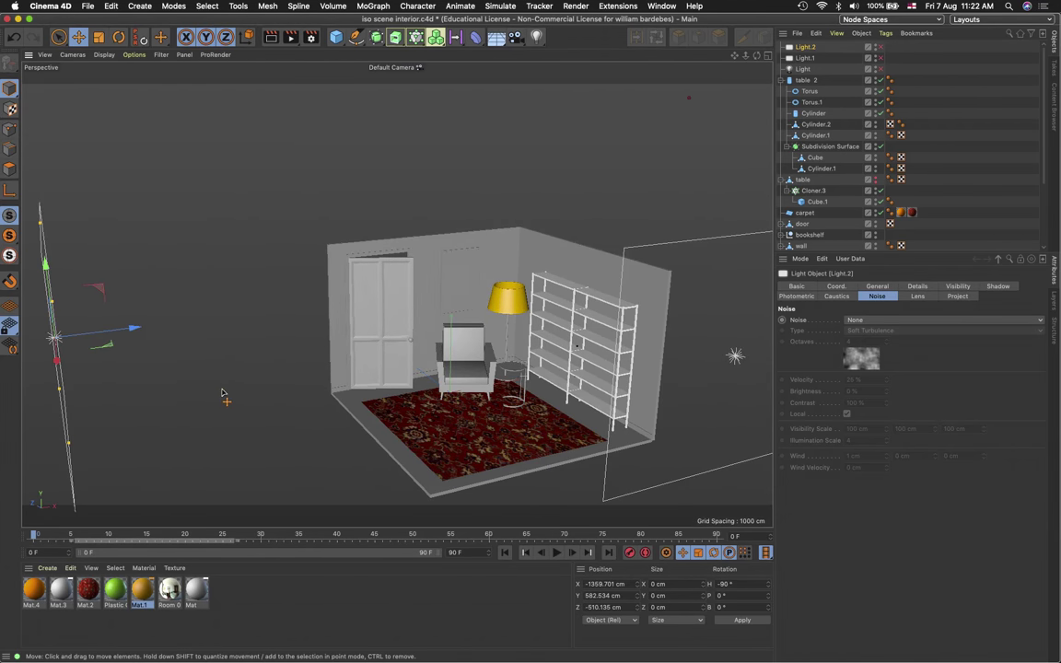
left_click_drag(134, 386, 228, 405, "alt")
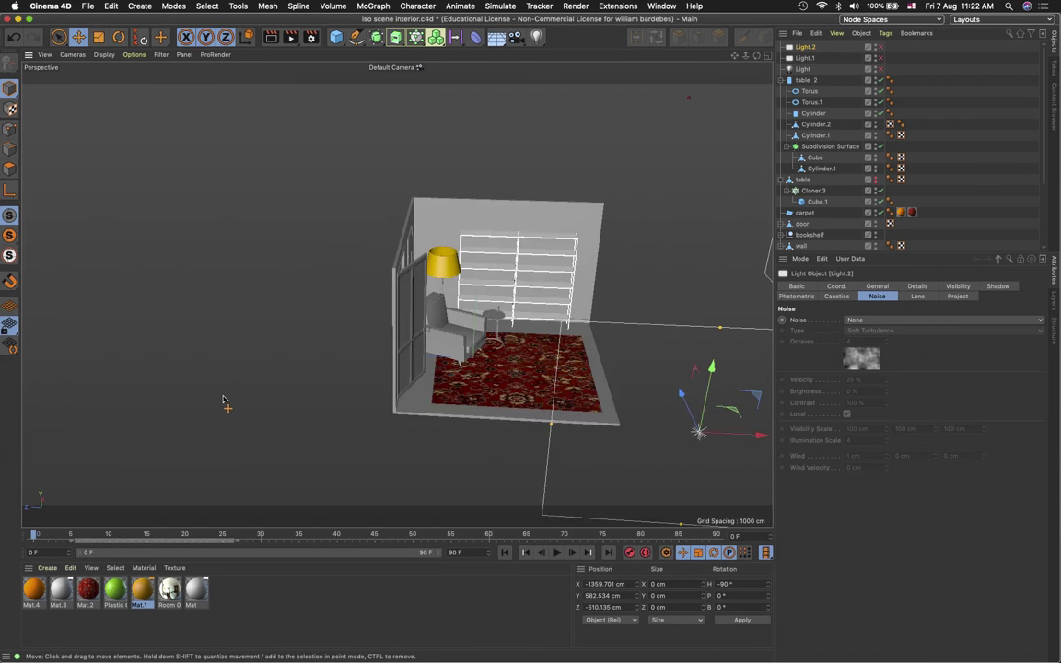
left_click_drag(762, 442, 282, 369)
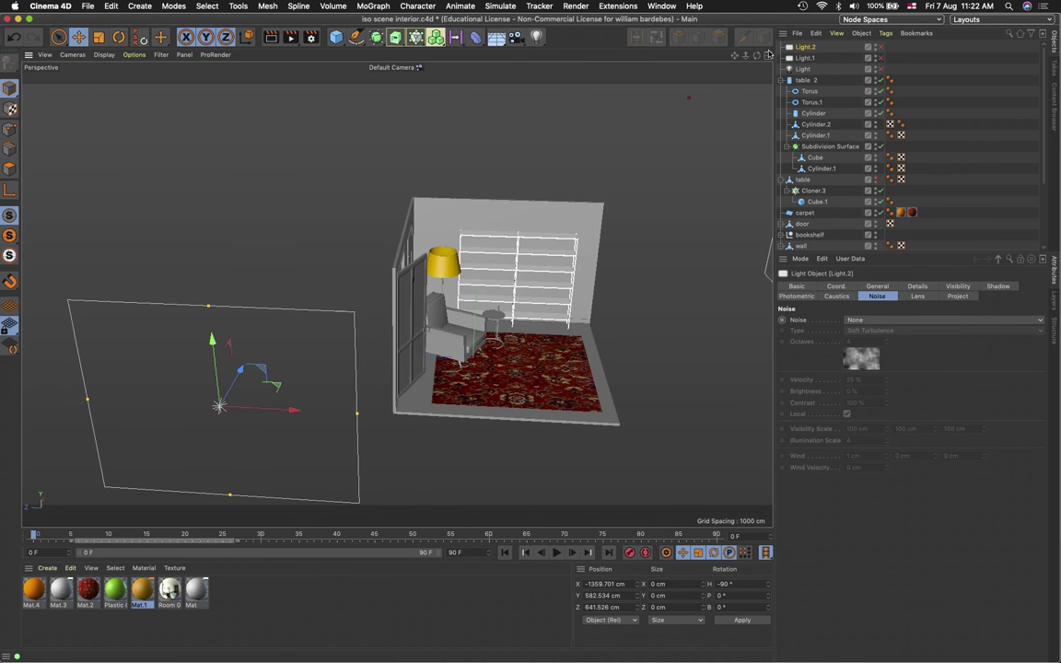
Show all four views and move Light.2 behind the room's back wall, to about X 8 cm, Y 574 cm and Z 640 cm
left_click(767, 57)
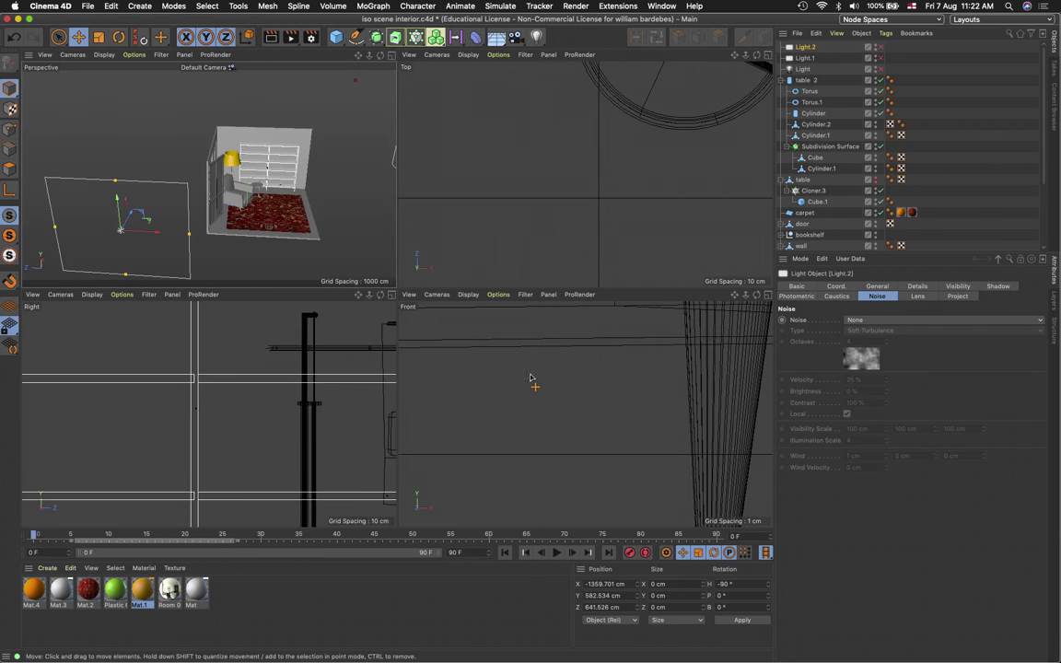
scroll(543, 375, "down", 10)
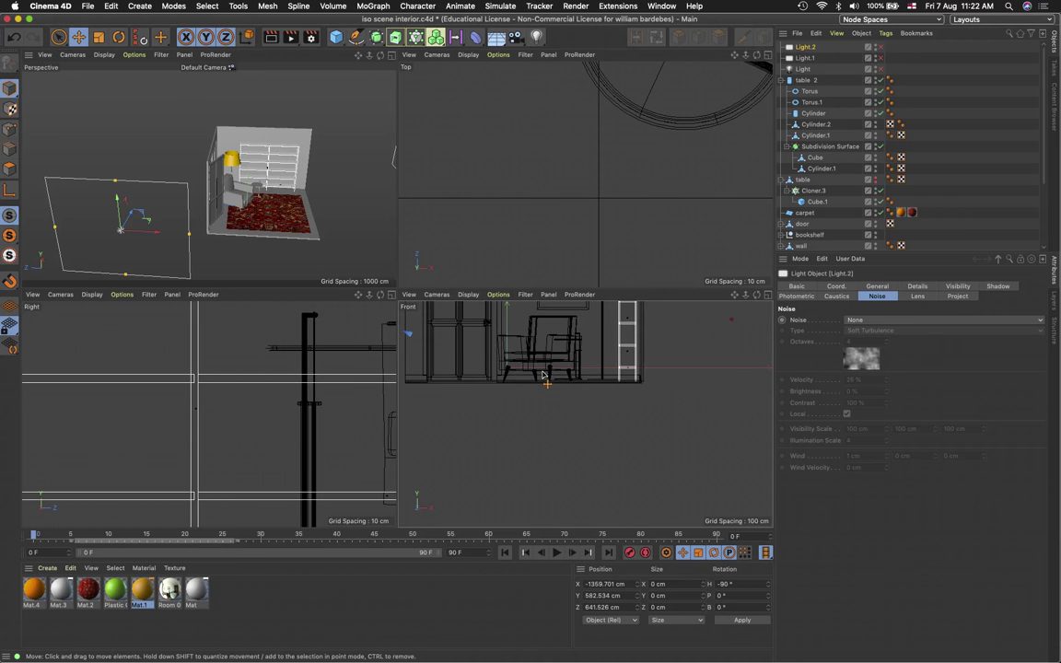
middle_click_drag(543, 375, 584, 498, "alt")
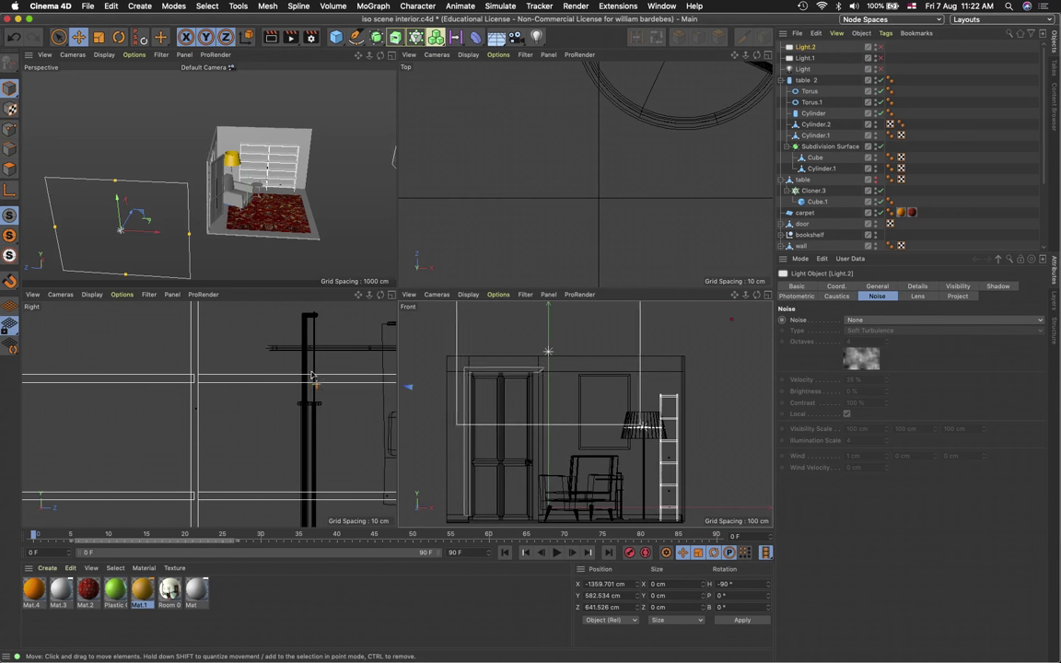
left_click_drag(207, 237, 115, 166)
Rotate Light.2 to a heading of -180°
left_click(118, 37)
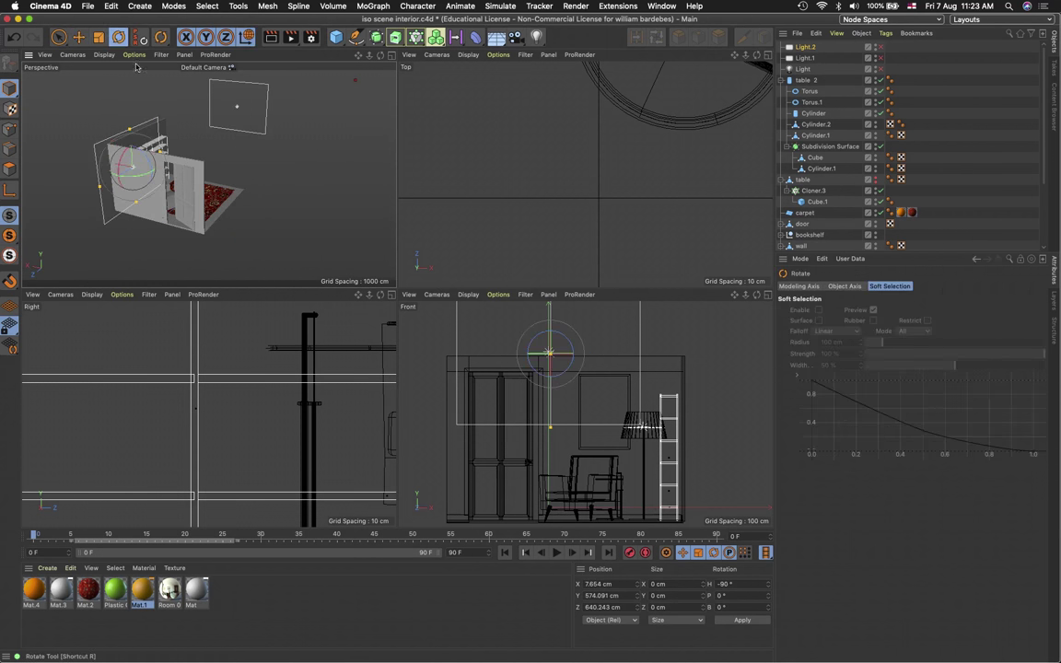
left_click_drag(148, 175, 92, 182)
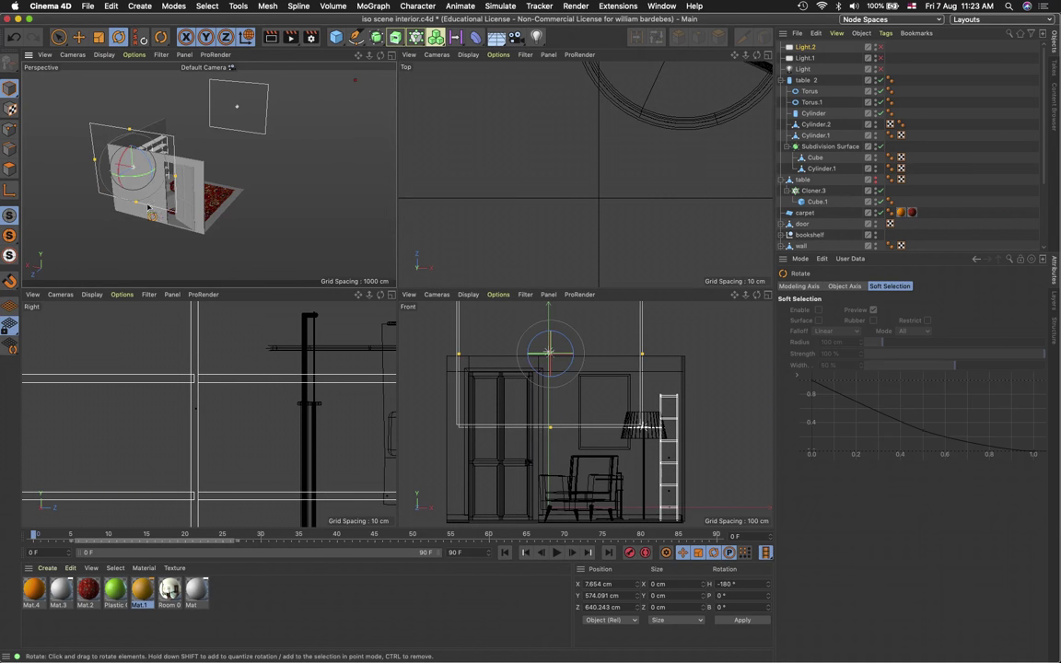
left_click_drag(204, 213, 198, 238, "alt")
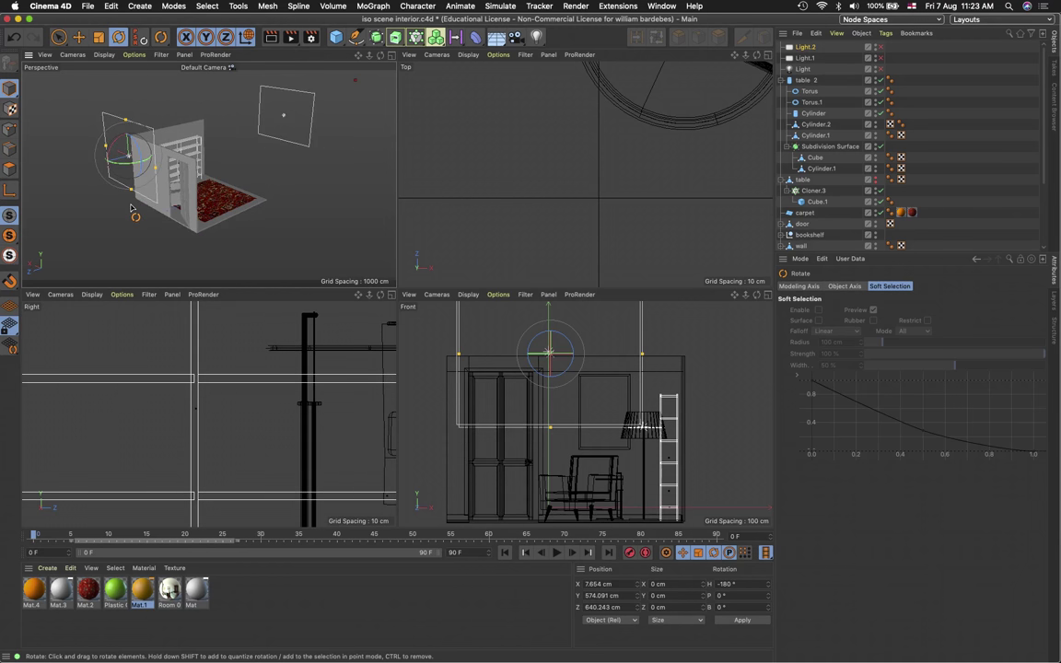
scroll(132, 210, "up", 5)
scroll(132, 210, "down", 5)
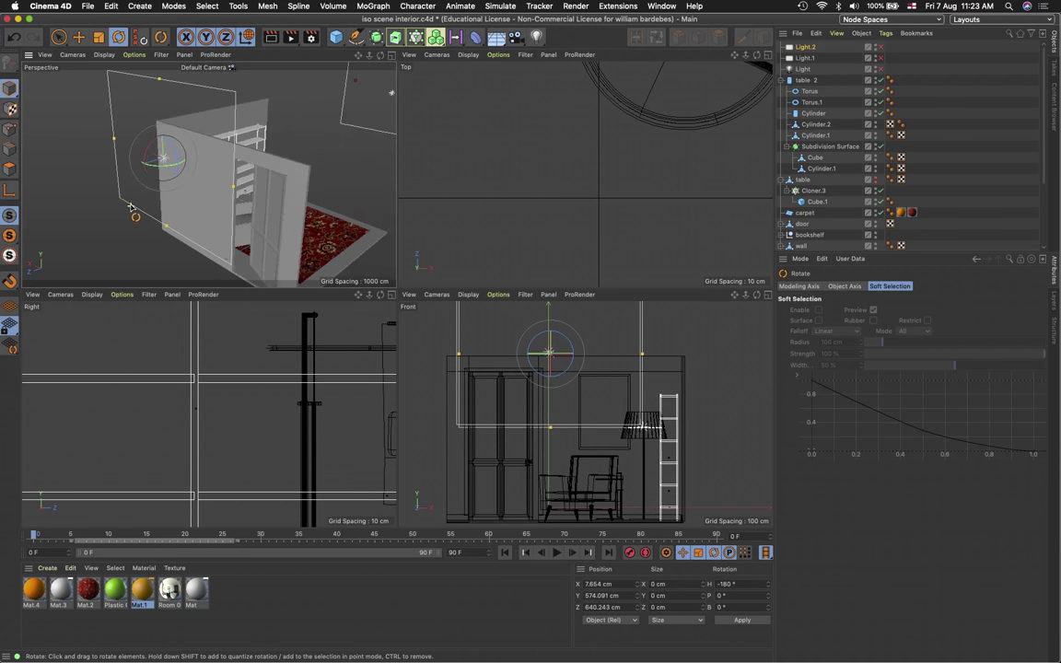
Move Light.2 behind the room's back wall to about X -73 cm, Y 394 cm and Z 506 cm
key("e")
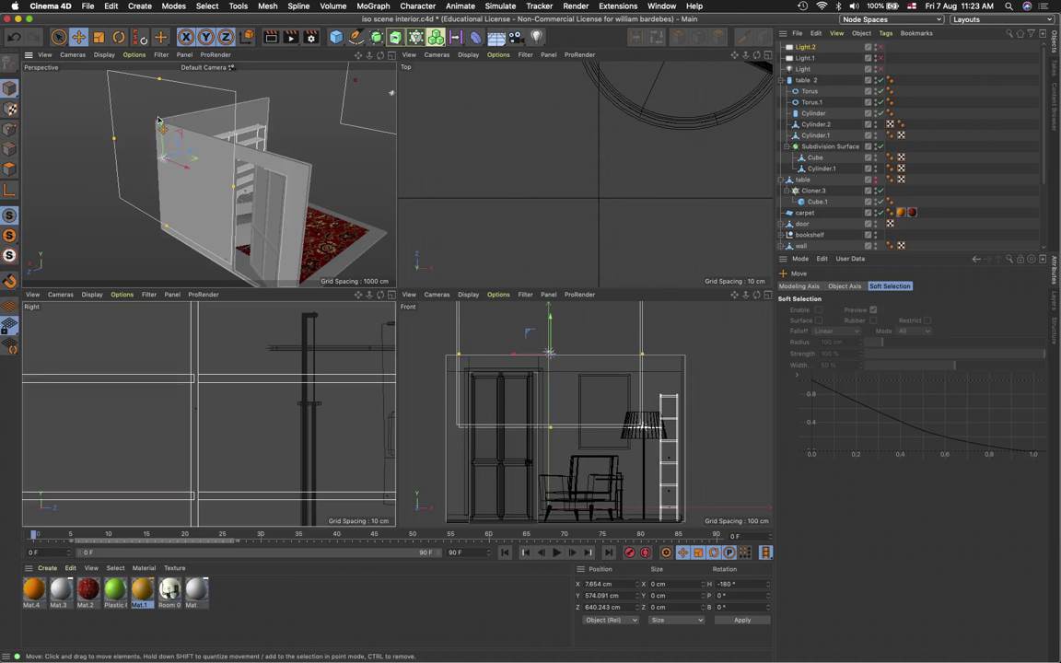
left_click_drag(161, 122, 309, 248)
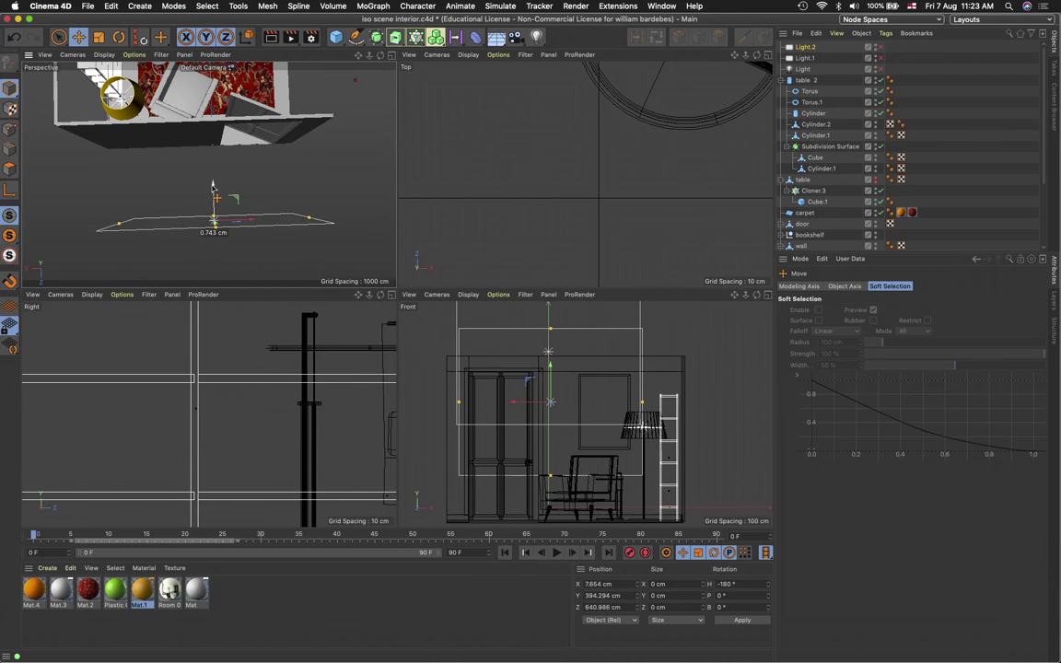
left_click_drag(212, 187, 213, 149)
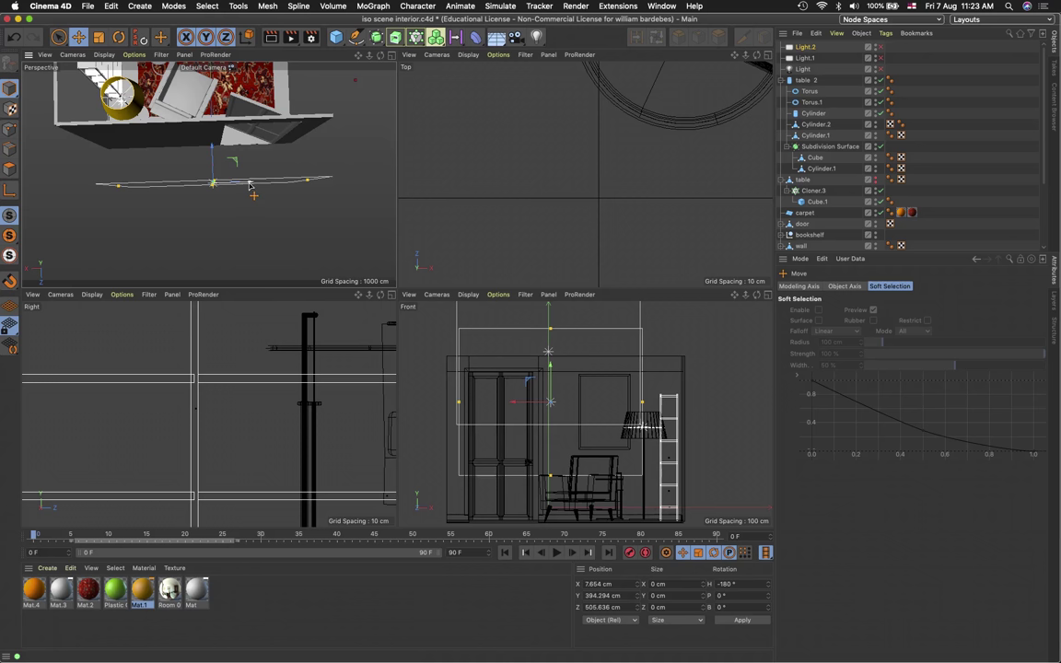
left_click_drag(249, 186, 143, 141)
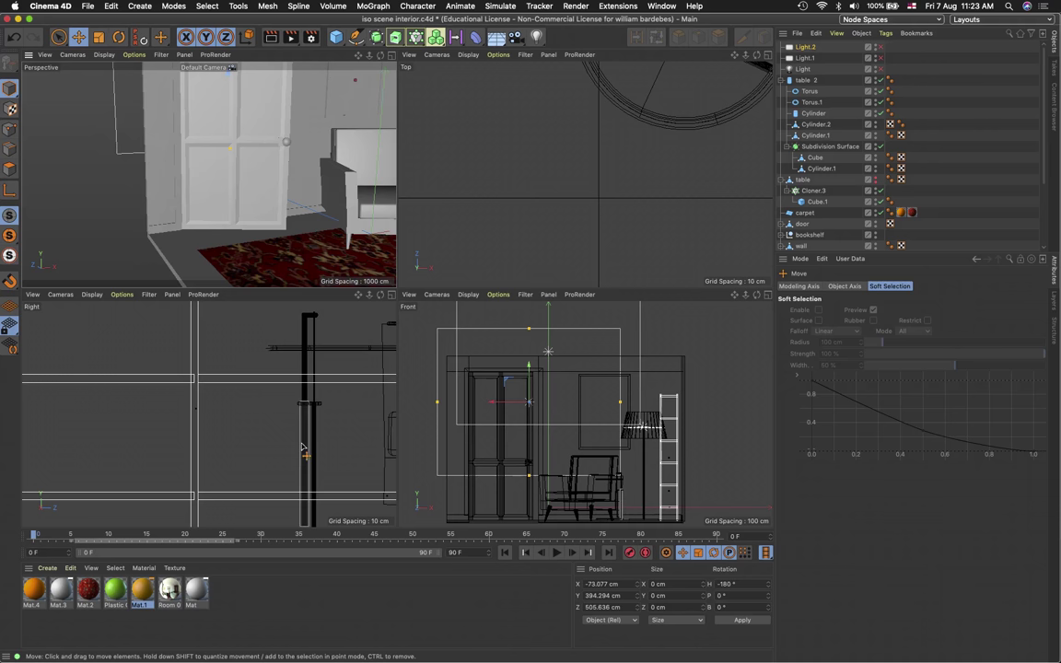
Enable the area light Light.2 so it illuminates the room
scroll(301, 446, "down", 5)
scroll(301, 446, "down", 4)
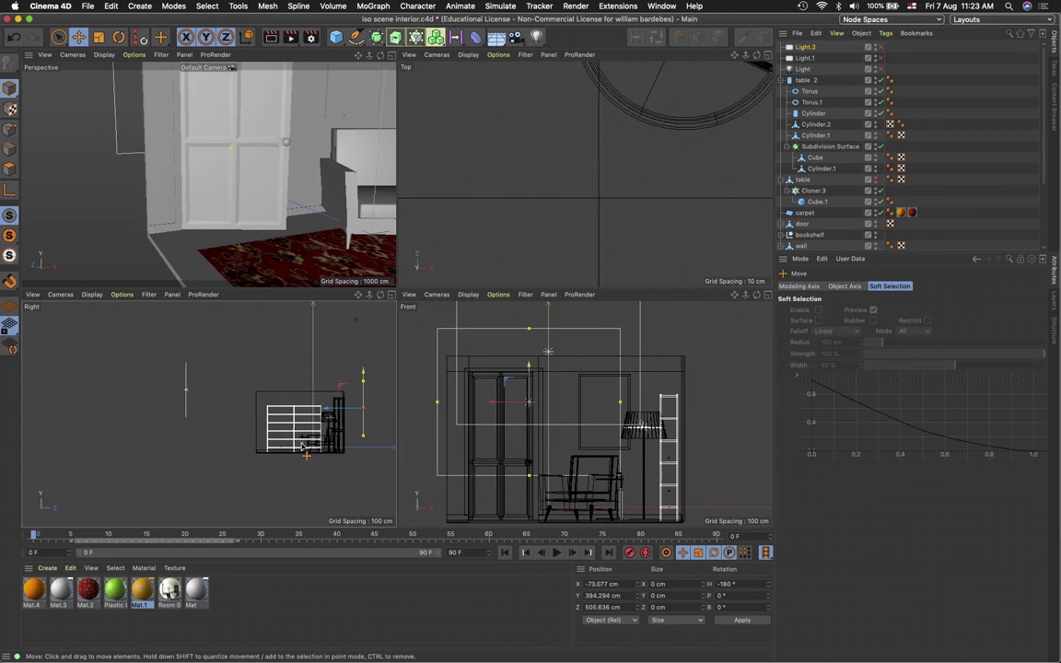
scroll(301, 446, "up", 4)
scroll(301, 446, "down", 4)
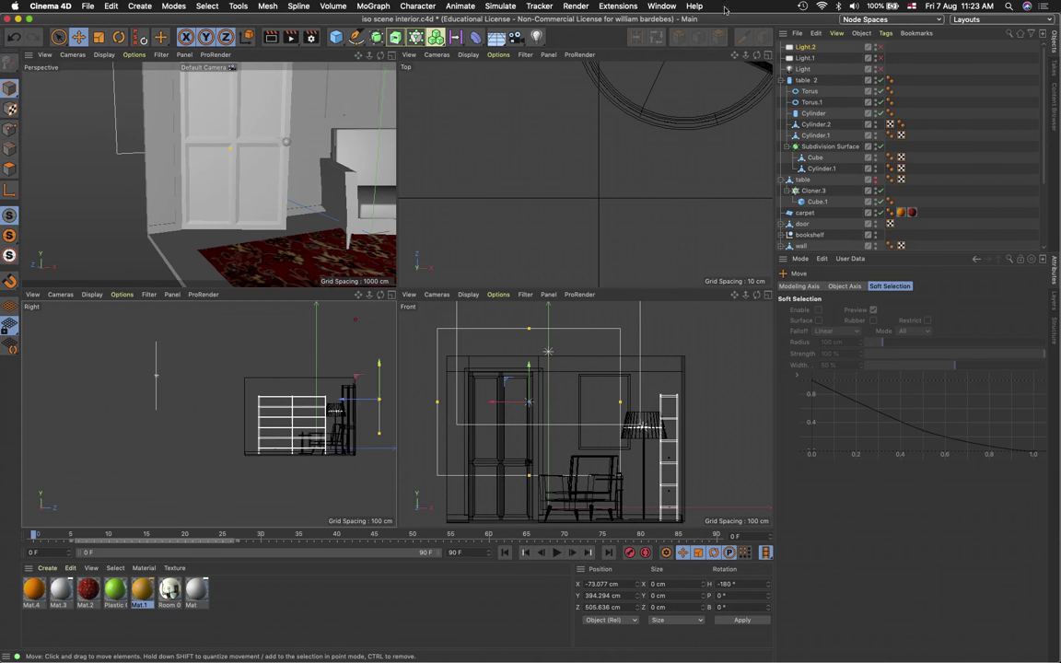
left_click(808, 47)
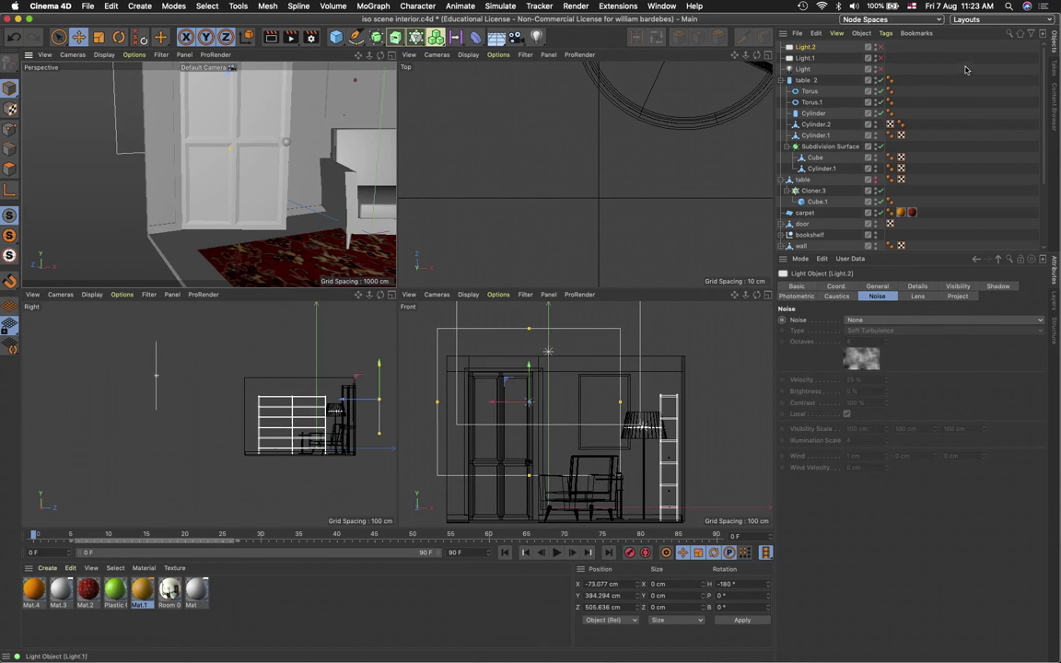
left_click(880, 47)
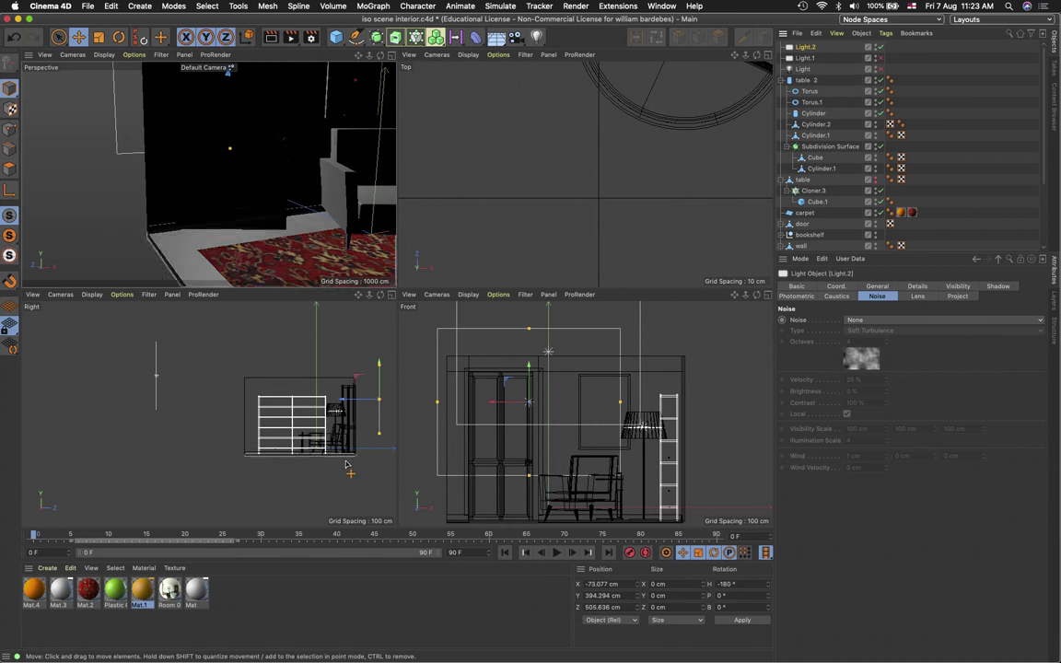
Move Light.2 behind the door to about X -181 cm and Y 232 cm, and resize its area to roughly fit the doorway
scroll(368, 451, "up", 4)
scroll(347, 465, "up", 4)
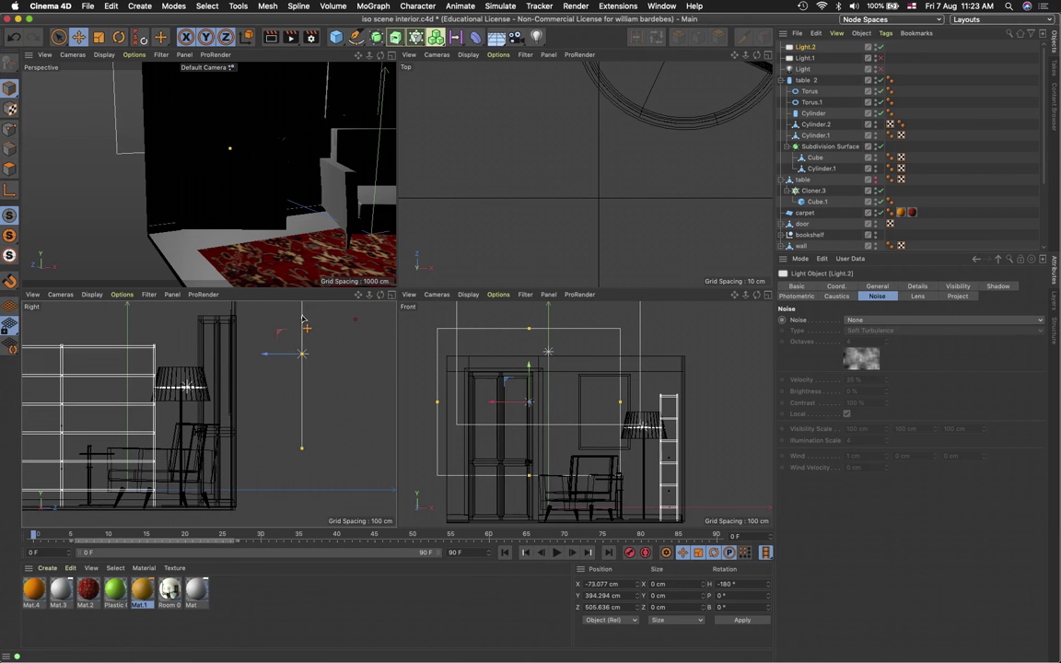
left_click_drag(302, 318, 299, 374)
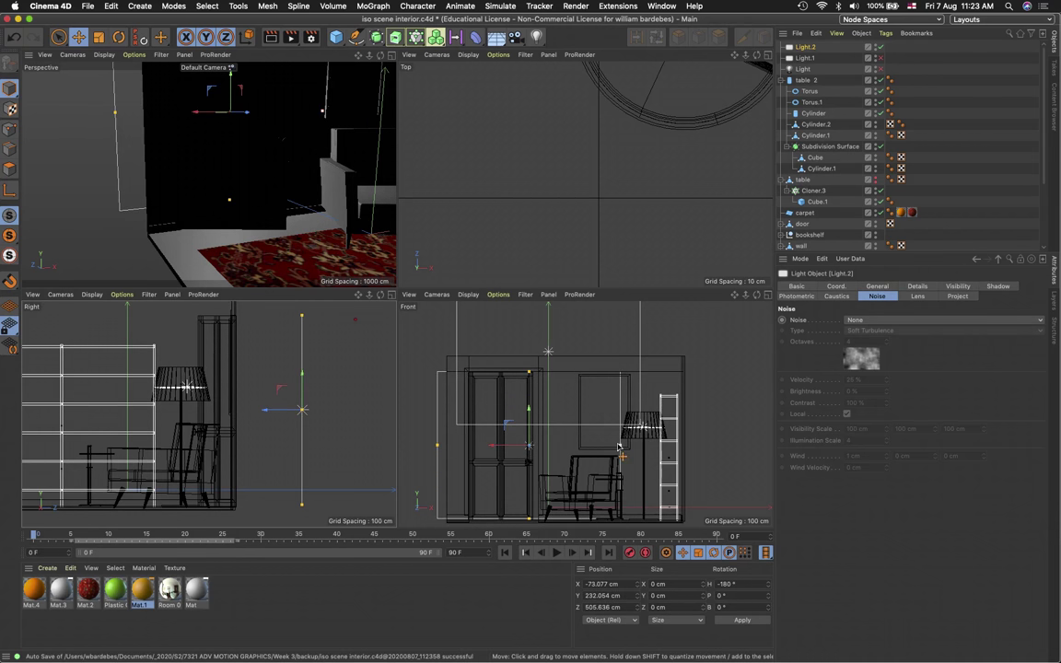
left_click_drag(437, 445, 465, 449)
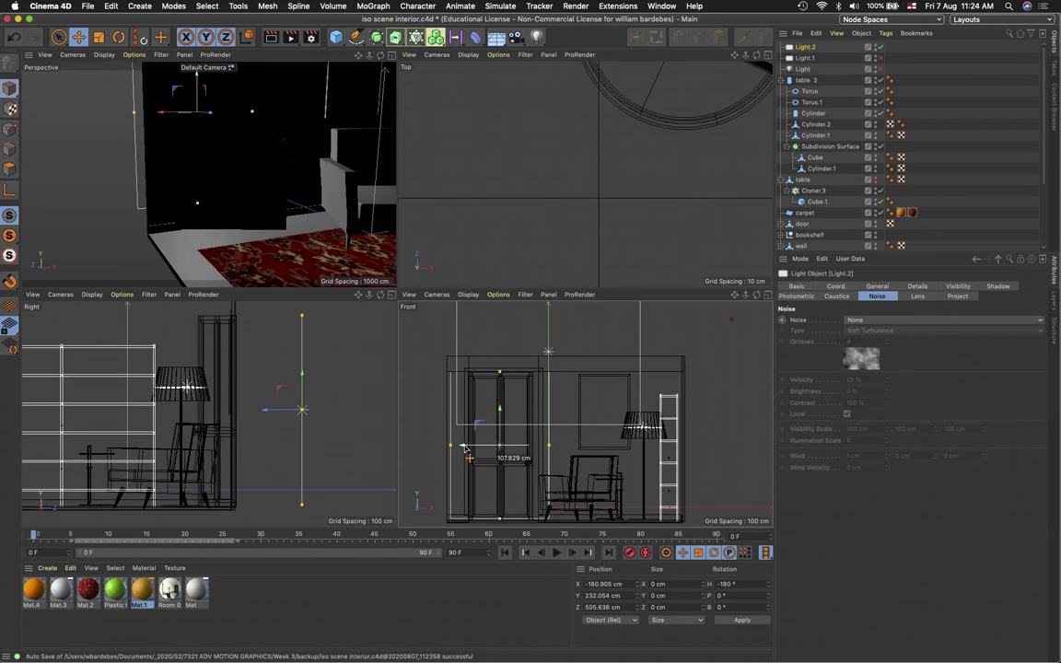
left_click_drag(503, 378, 450, 326)
Maximize the perspective view, frame the whole room, and render the view to check the lighting from Light.2
left_click_drag(239, 189, 295, 224, "alt")
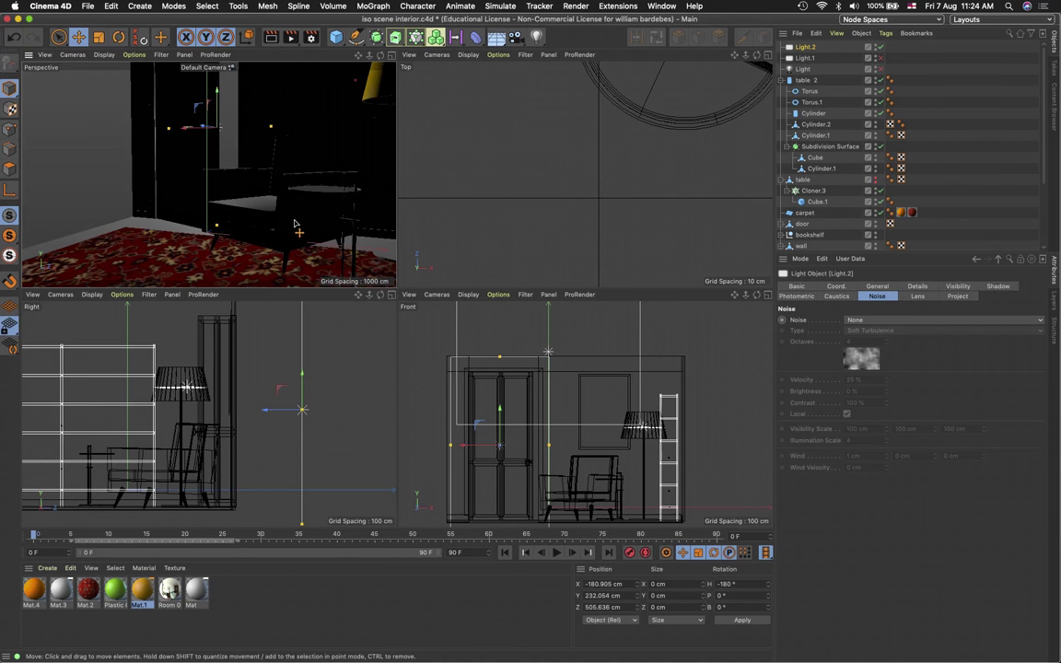
left_click_drag(233, 243, 376, 222, "alt")
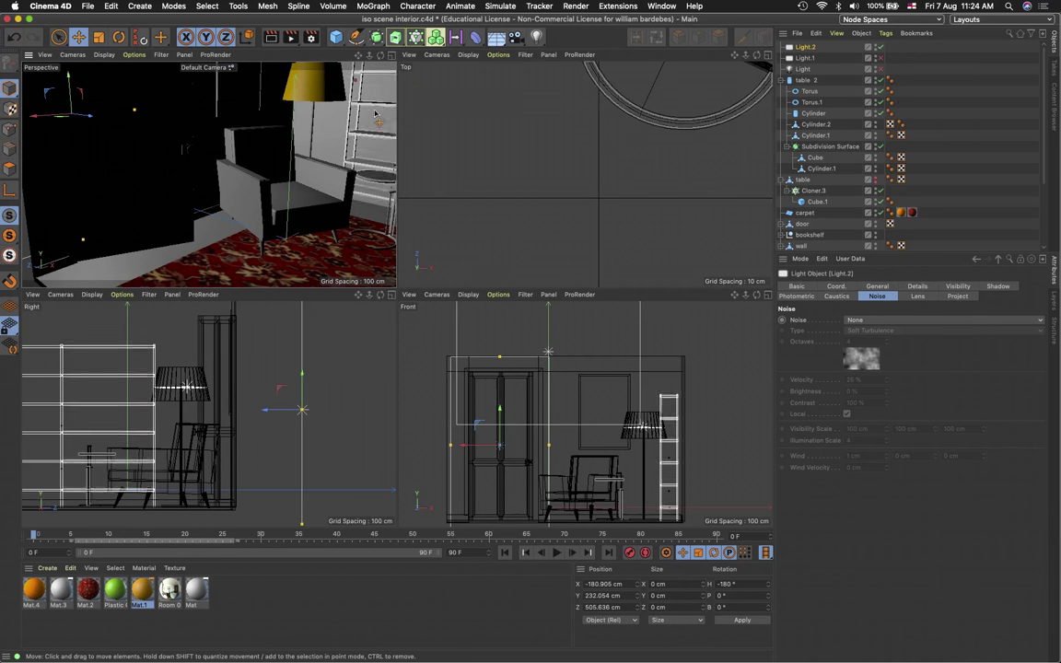
left_click(391, 55)
mouse_move(597, 356)
left_mouse_down("alt")
mouse_move(571, 353)
mouse_move(594, 353)
mouse_move(588, 347)
mouse_move(592, 357)
left_mouse_up("alt")
left_click(272, 38)
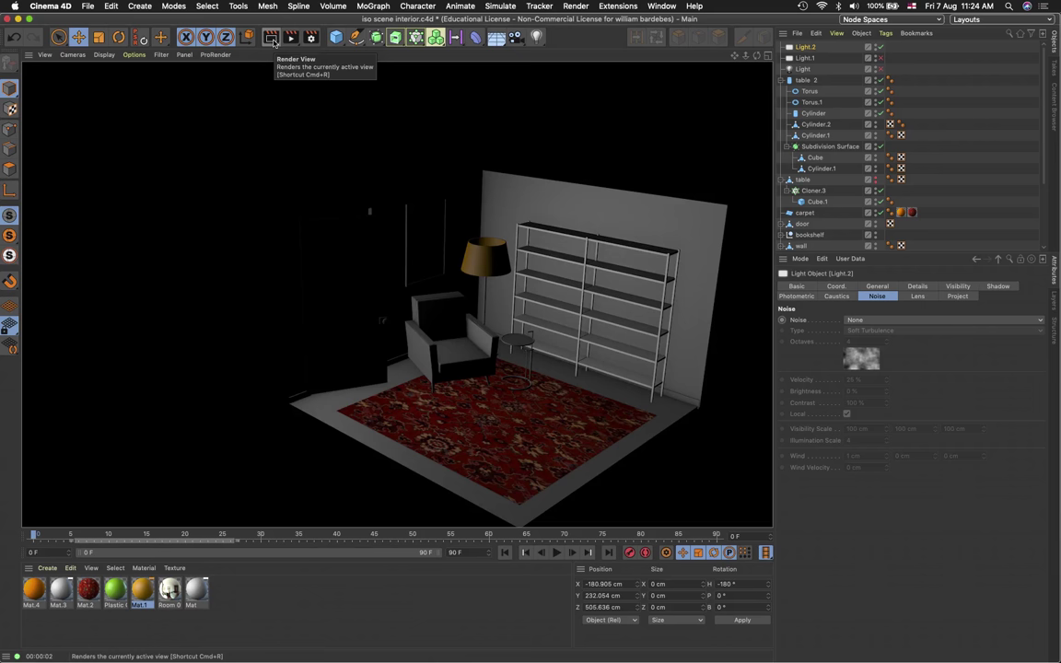
key("F2")
key("F1")
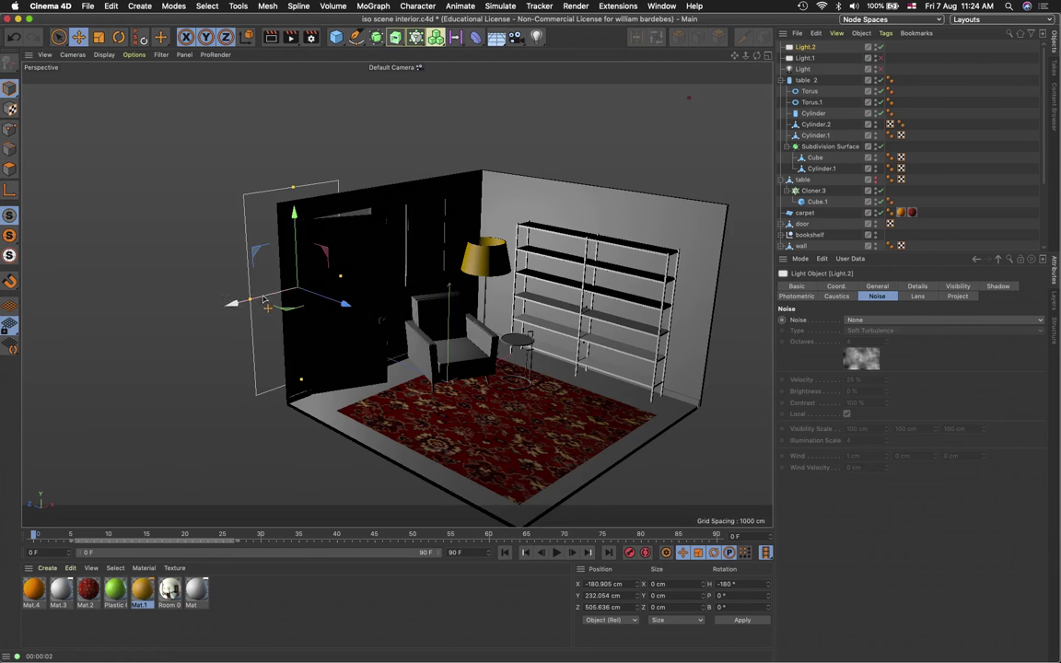
Move Light.2 along X to about 385 cm behind the back wall and render the view
left_click_drag(235, 305, 367, 275)
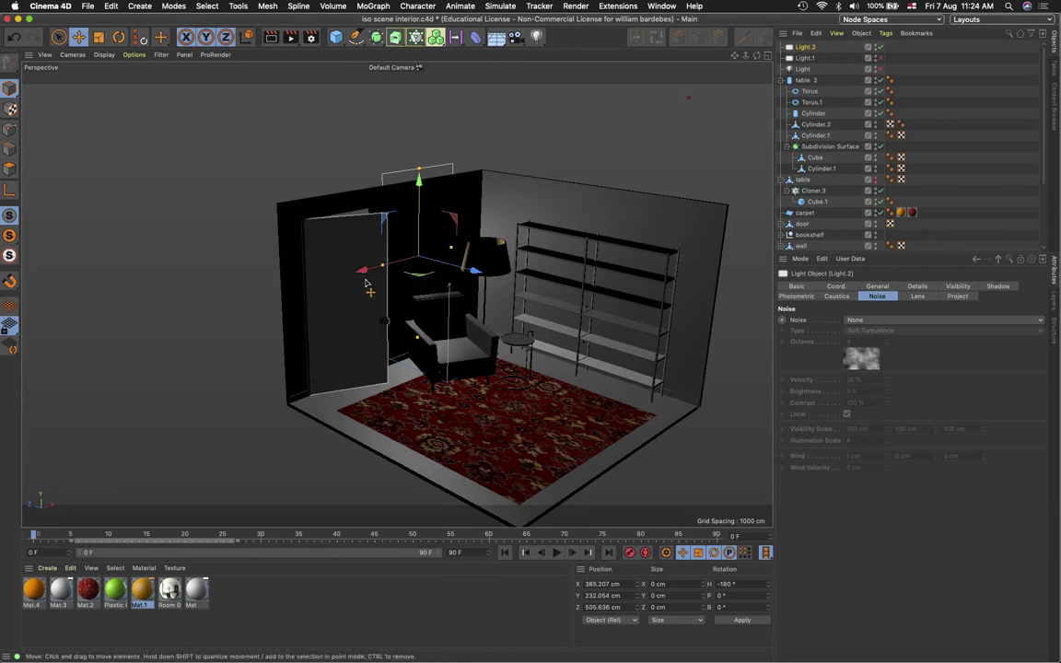
left_click(271, 37)
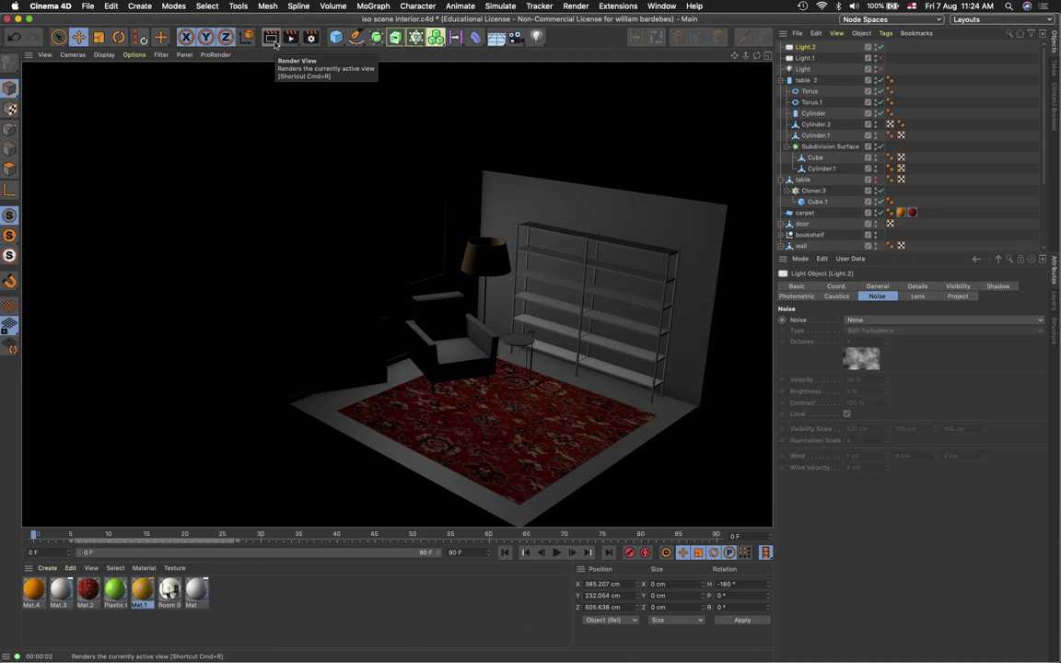
key("F3")
key("F1")
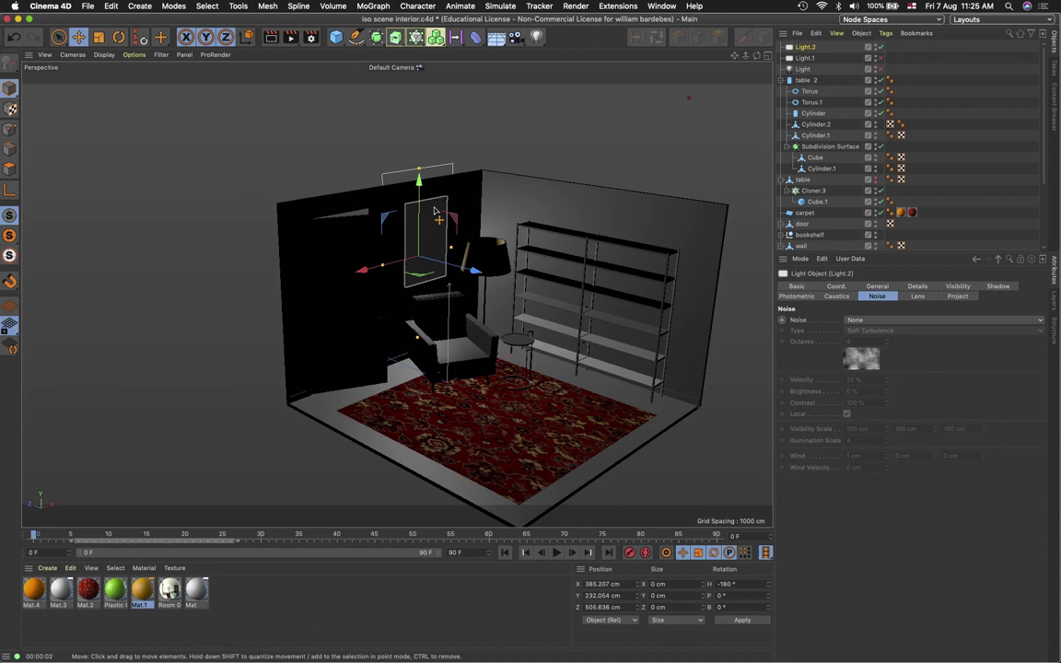
Undo the recent Light.2 changes back to its place beside the room, at Z -510 cm with a -90° heading
left_click_drag(434, 212, 451, 320)
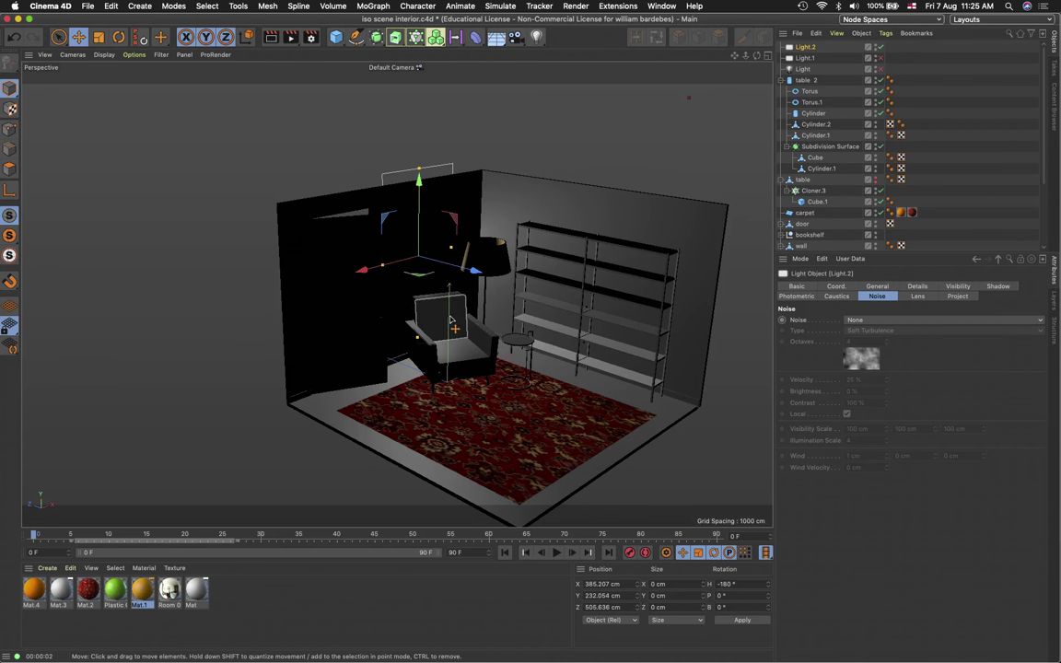
key("super+z")
key("super+z")
key("super+z")
key("super+z")
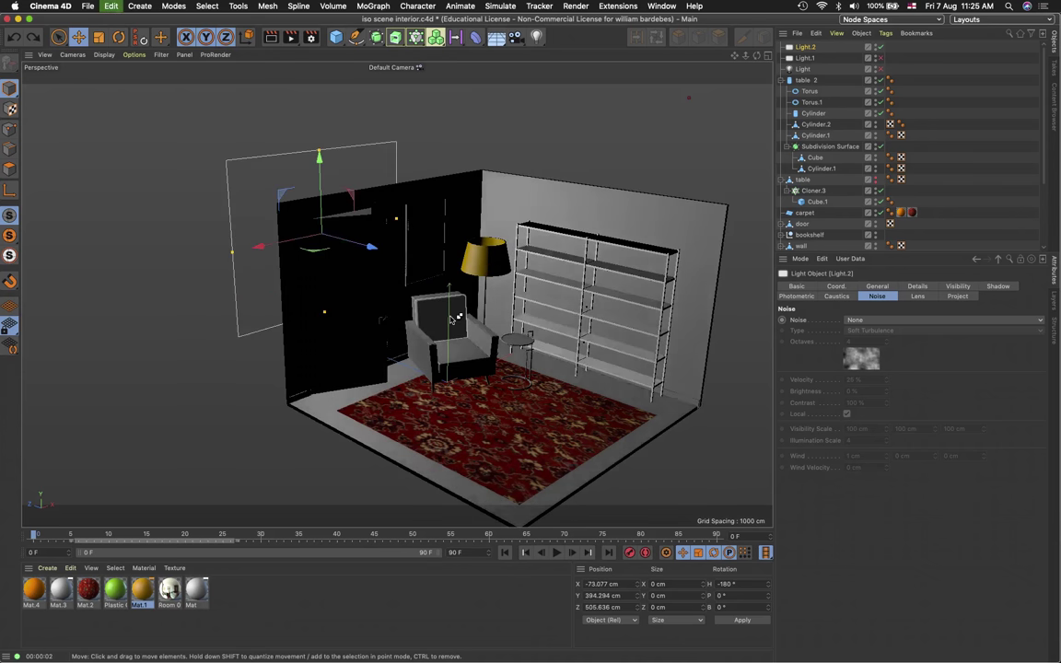
key("super+z")
key("super+z")
key("super+z")
key("super+z")
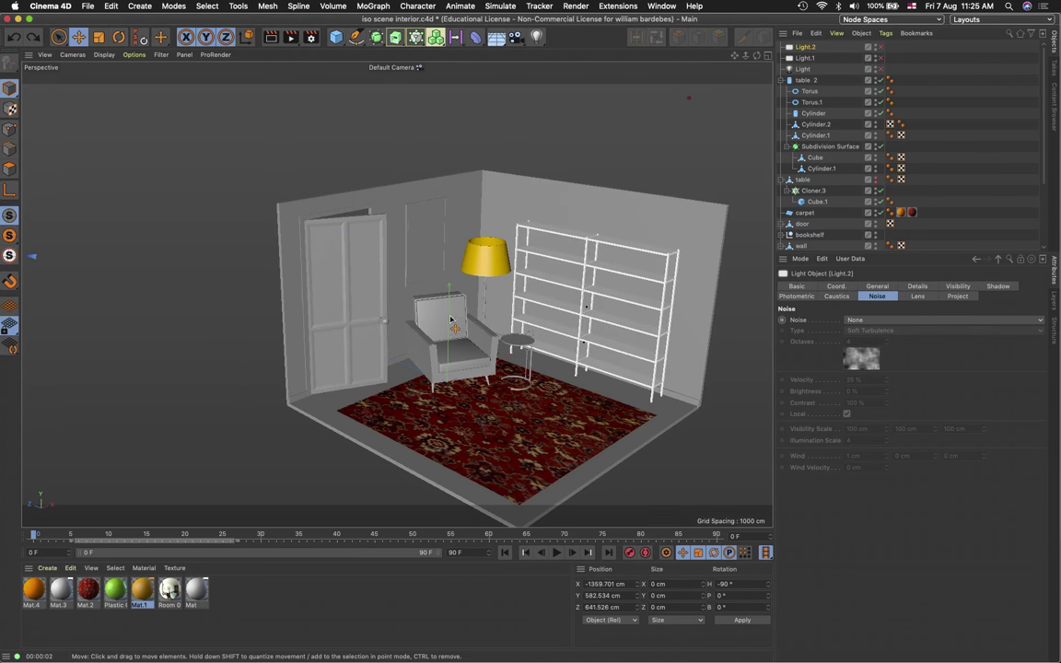
scroll(451, 320, "down", 5)
left_click_drag(359, 320, 366, 424, "alt")
key("super+z")
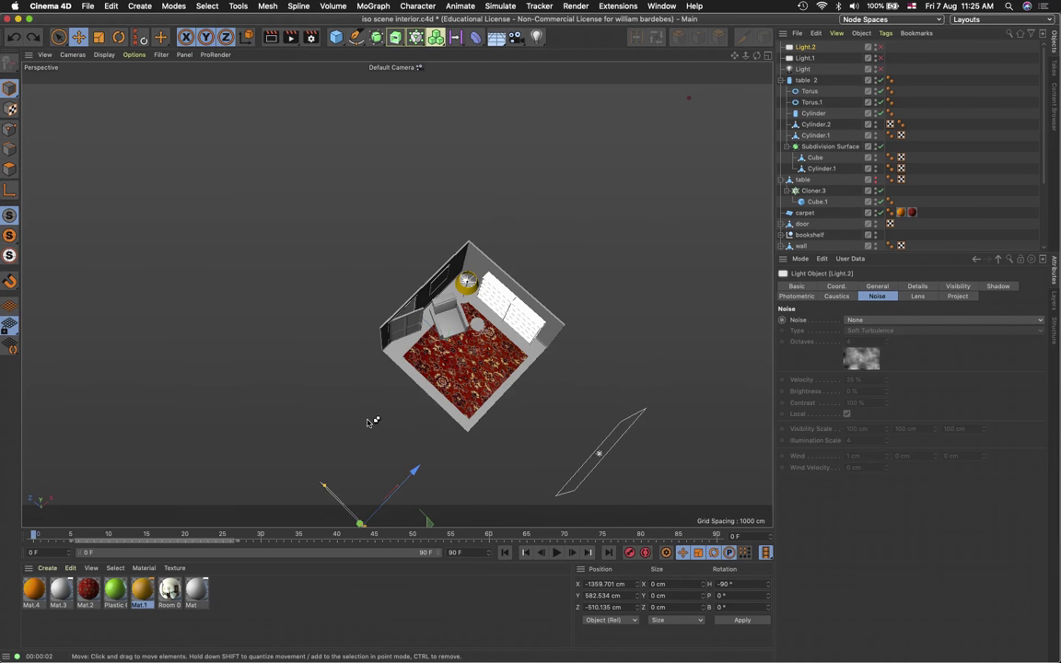
Enlarge the area of Light.2 in both width and height
left_click_drag(477, 453, 471, 368, "alt")
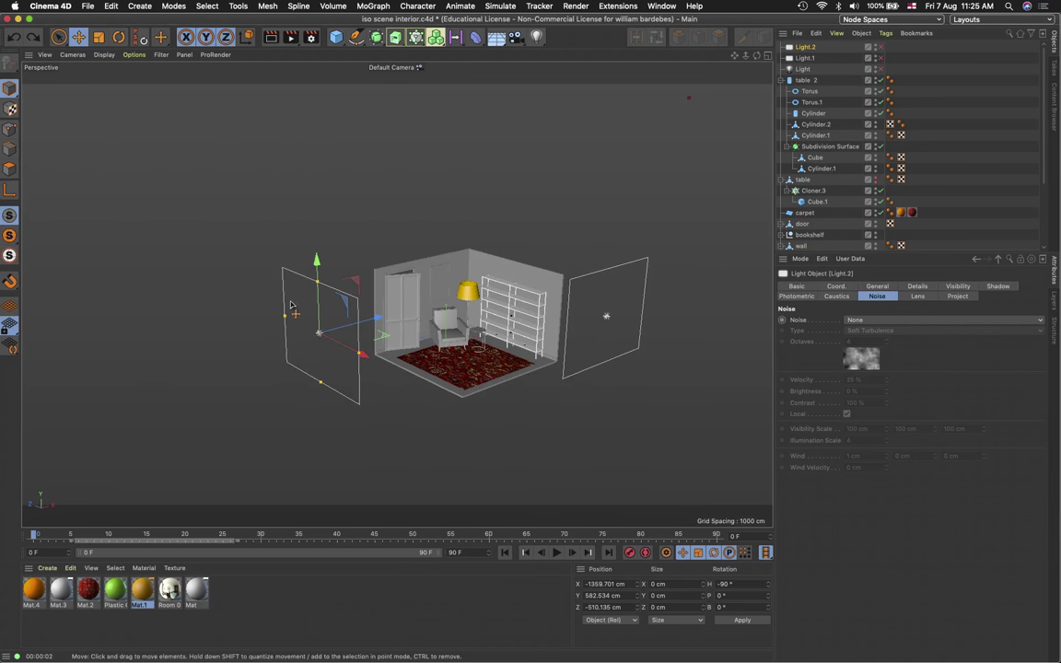
left_click_drag(282, 318, 226, 288)
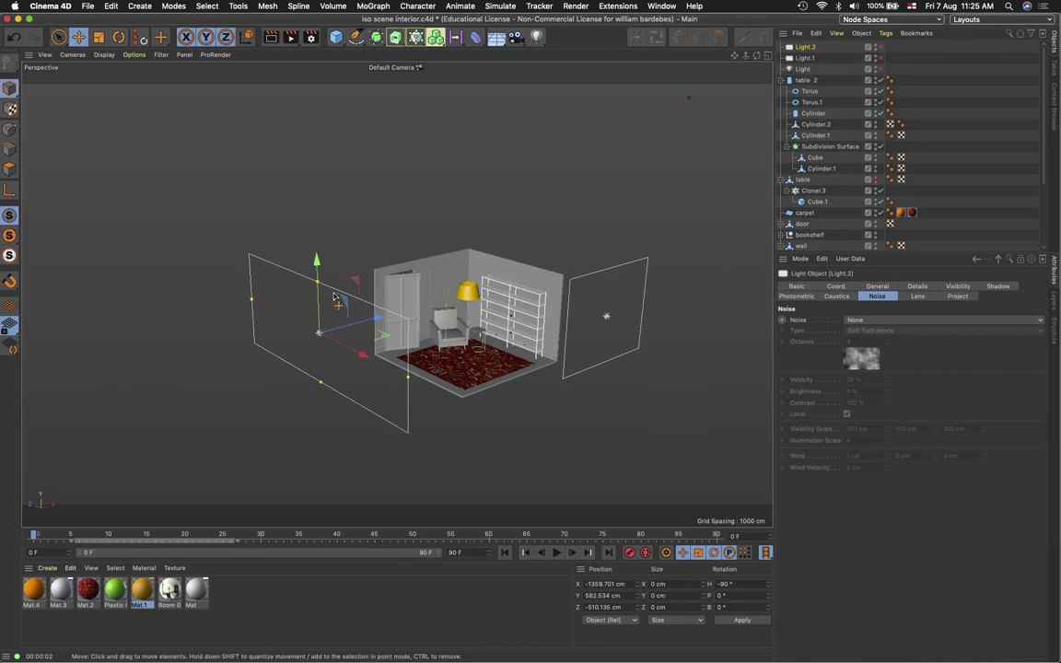
left_click_drag(287, 256, 315, 225)
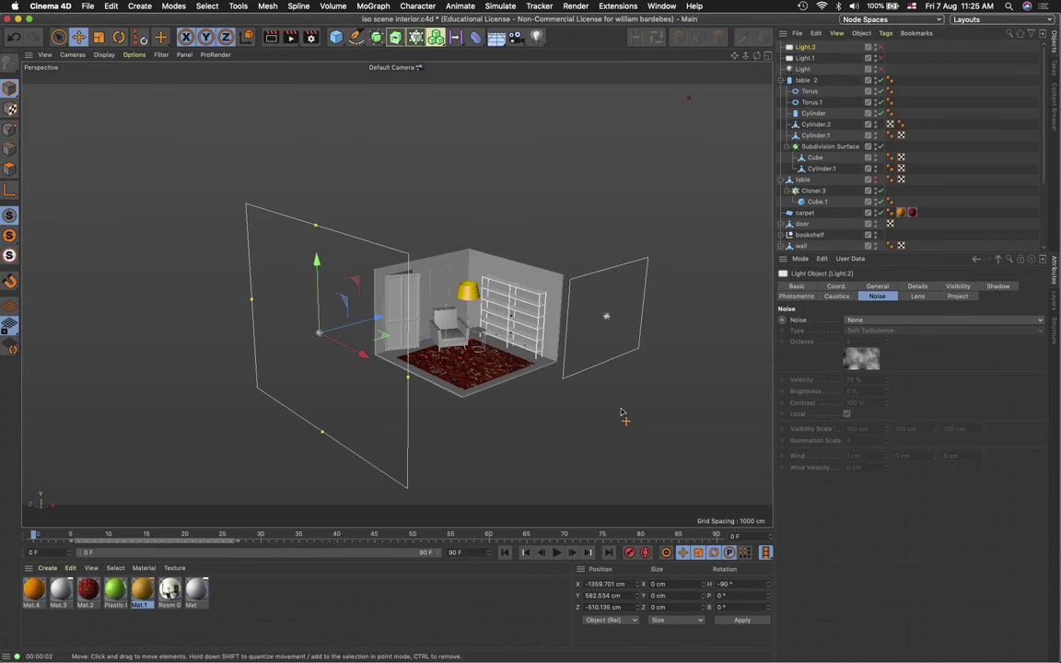
Resize the area light Light.1 and enable both Light.1 and Light.2
left_click(590, 371)
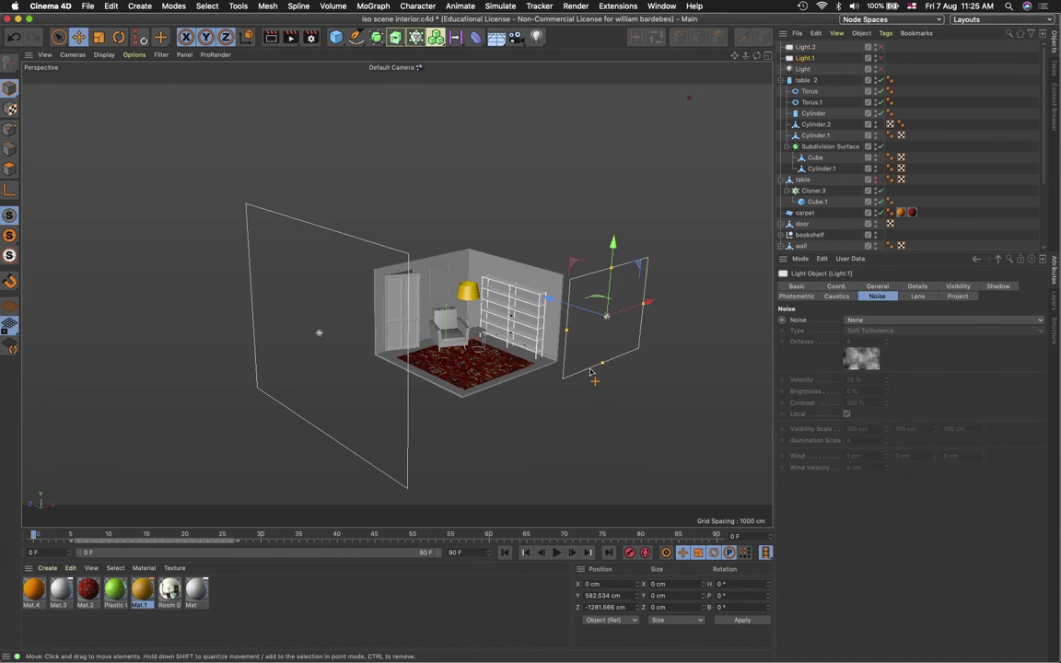
left_click_drag(568, 334, 566, 412)
scroll(470, 422, "up", 10)
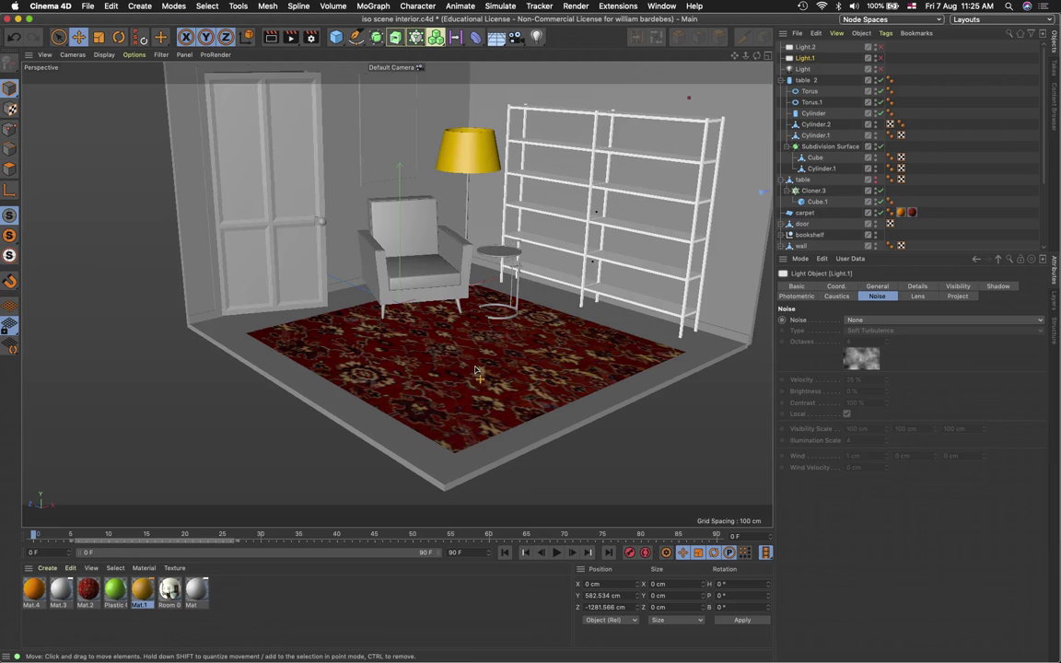
left_click_drag(475, 370, 571, 332, "alt")
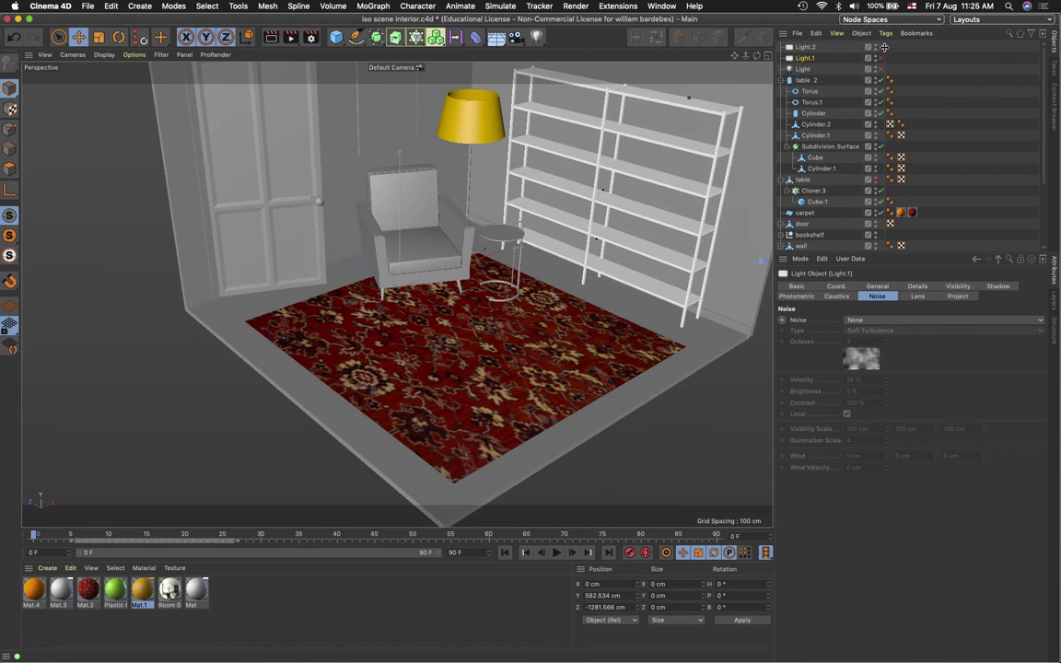
mouse_move(478, 303)
left_mouse_down("alt")
mouse_move(515, 294)
mouse_move(539, 304)
mouse_move(626, 258)
left_mouse_up("alt")
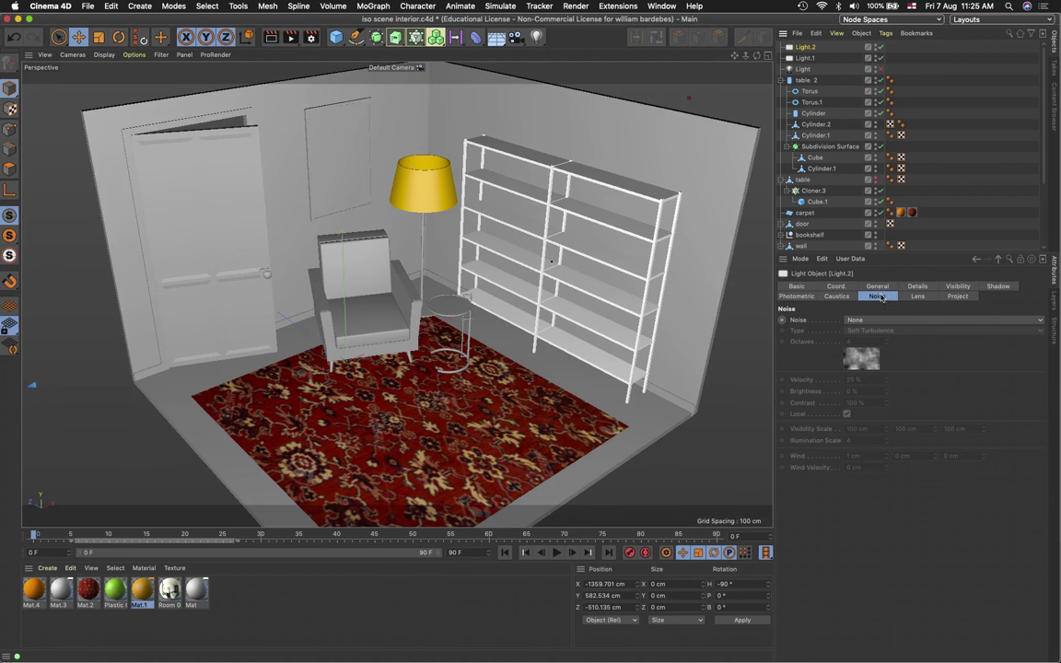
Test-render the room with Light.1's intensity at 40%, and set its intensity to 90%
left_click(878, 287)
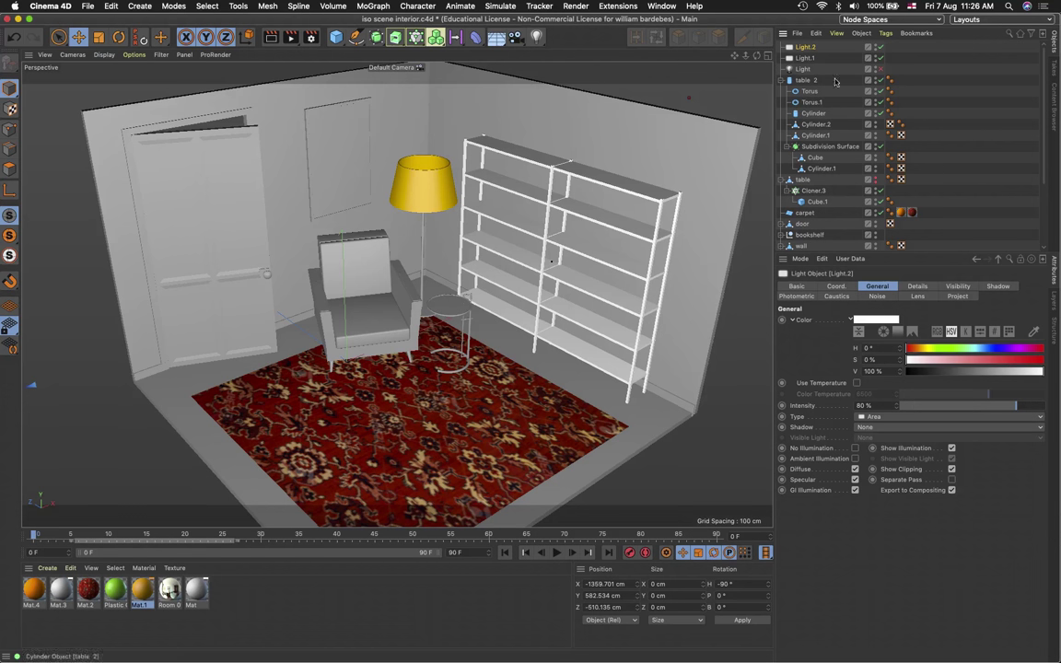
left_click(810, 59)
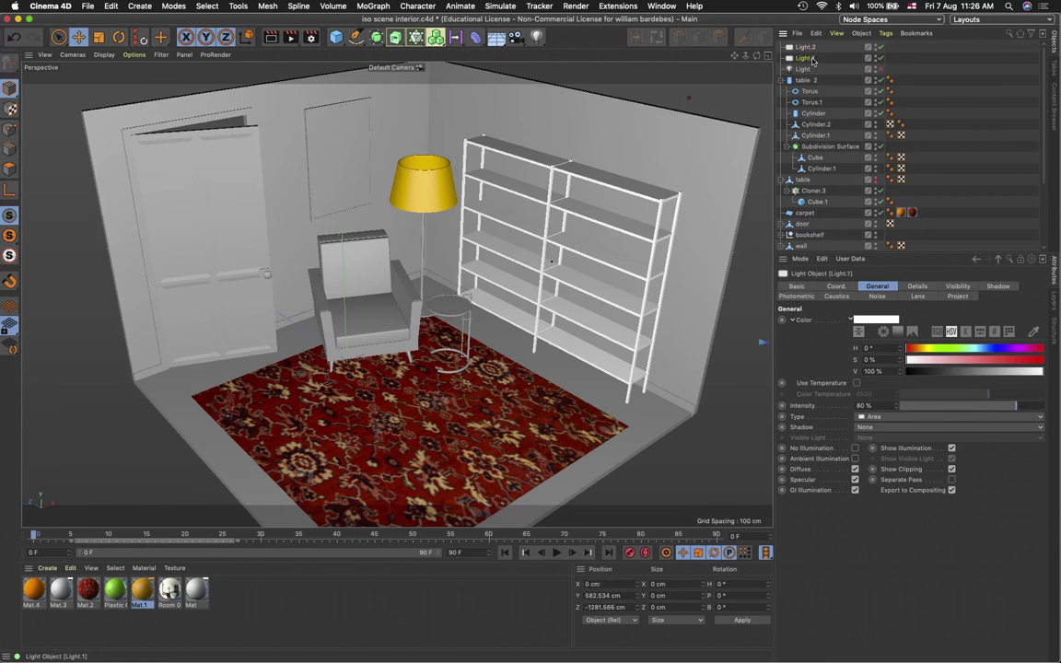
left_click(1015, 406)
left_click_drag(1016, 408, 958, 410)
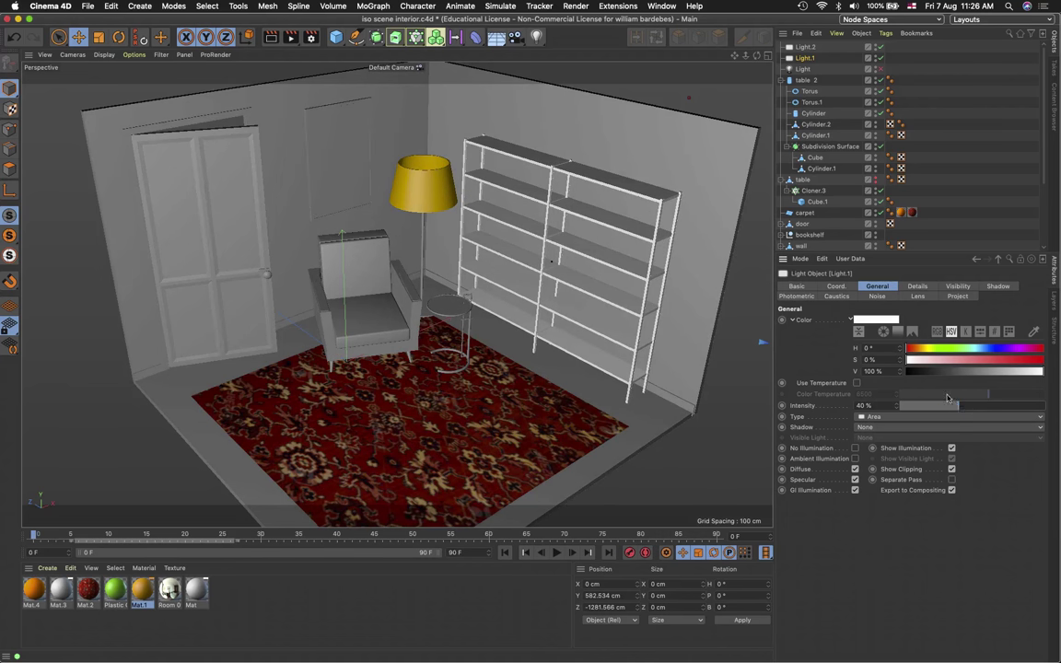
left_click(272, 38)
left_click_drag(958, 407, 1031, 418)
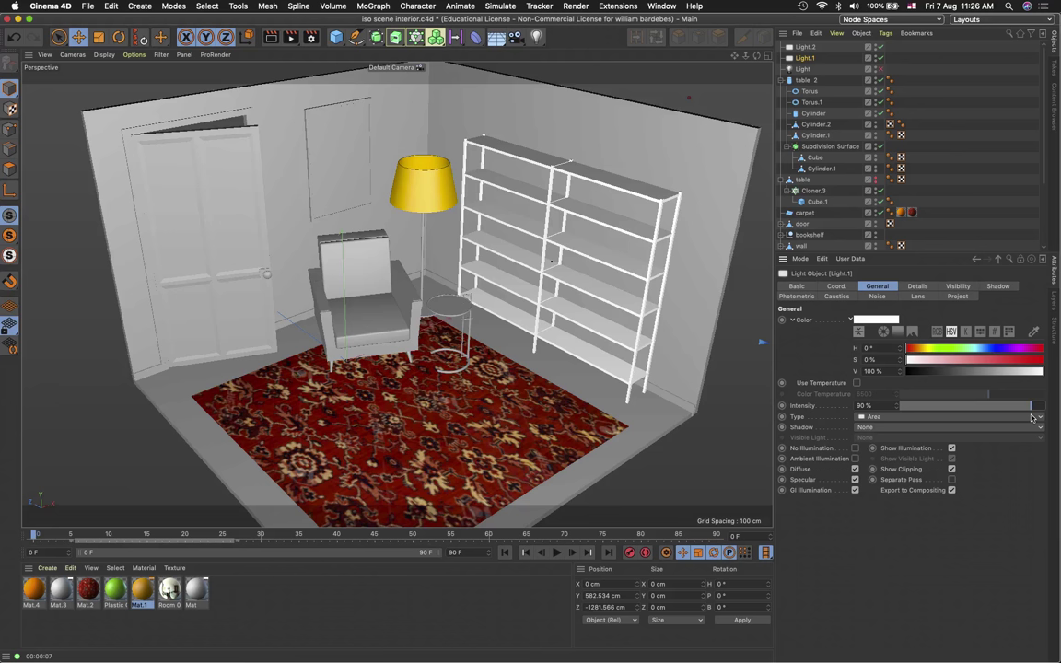
Add a default cube to the room scene and undo the addition
left_click(336, 37)
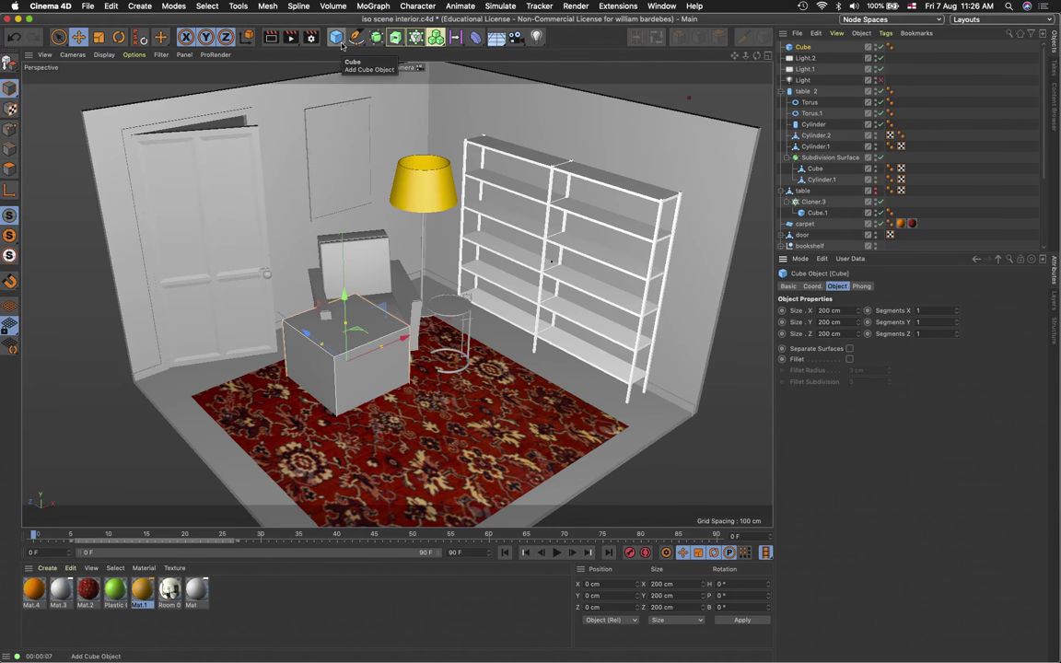
key("super+z")
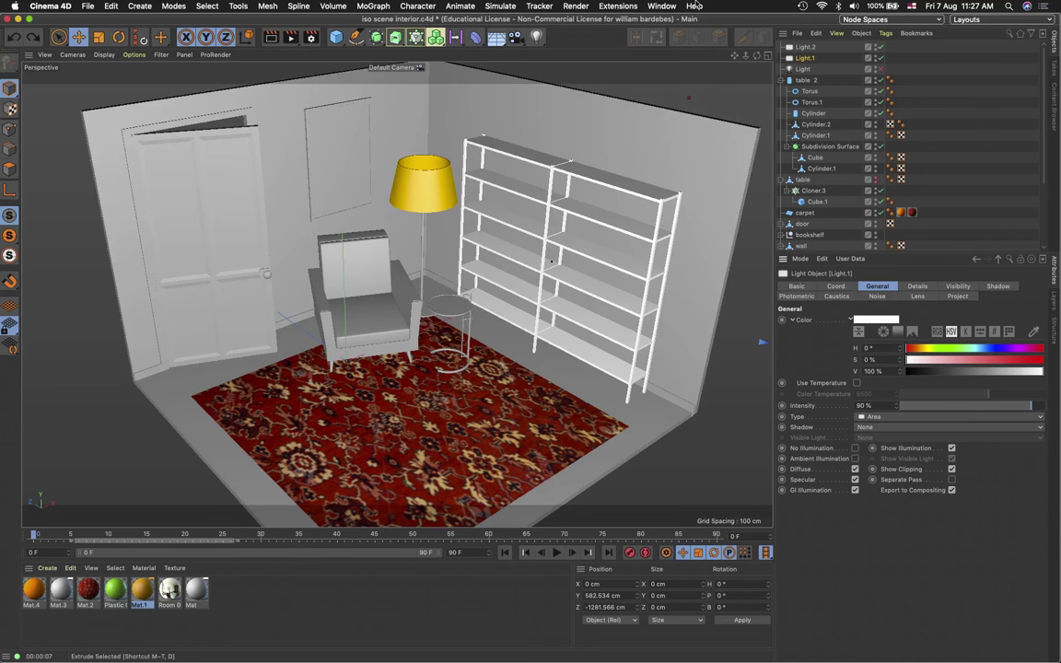
key("super+Tab")
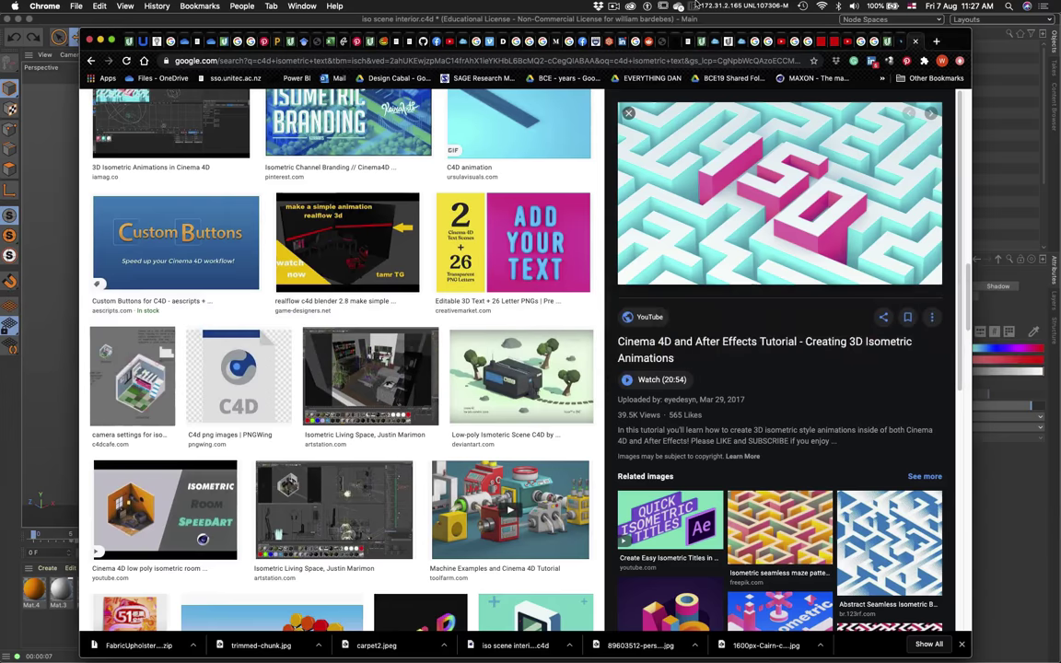
left_click(611, 6)
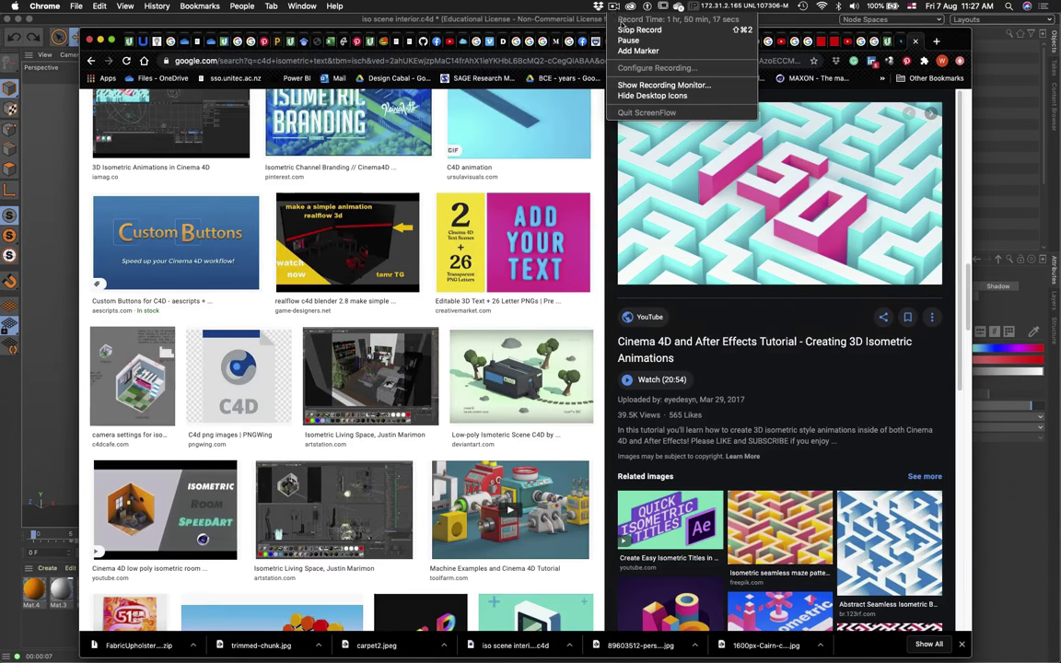
left_click(628, 42)
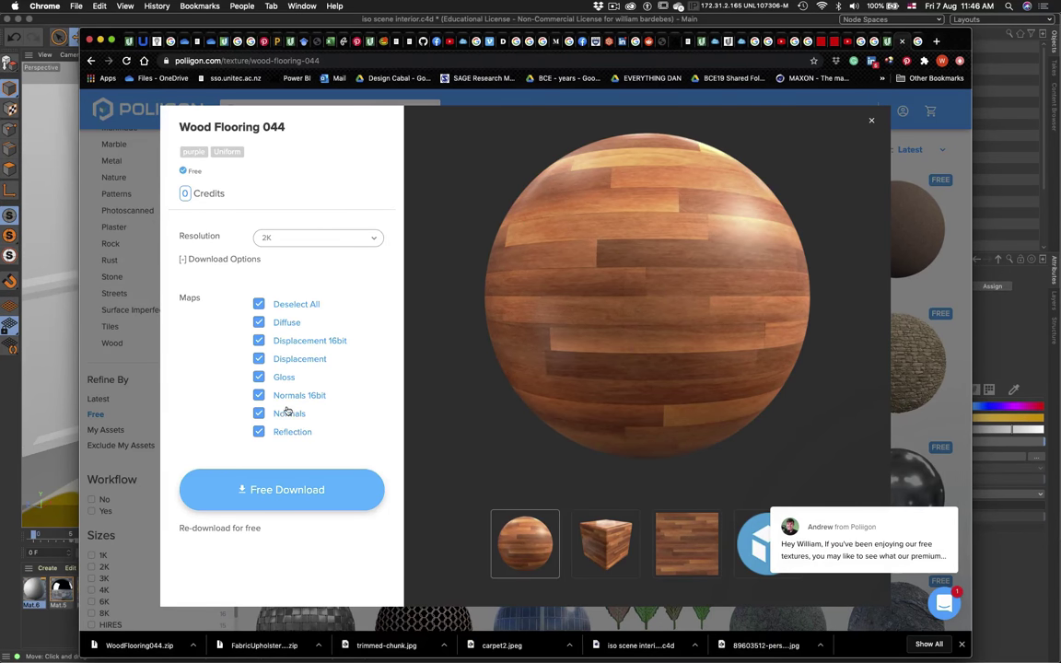
Switch to Cinema 4D and browse for Mat.6's color texture in the WoodFlooring044 REGULAR 2K folder under Week 3
key("super+Tab")
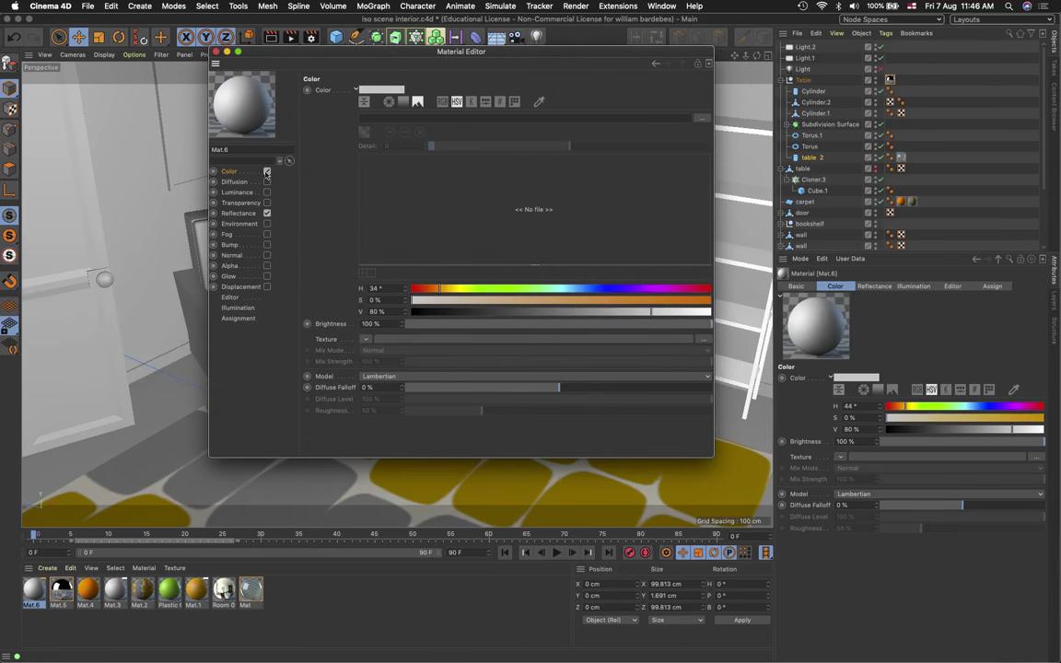
left_click(706, 340)
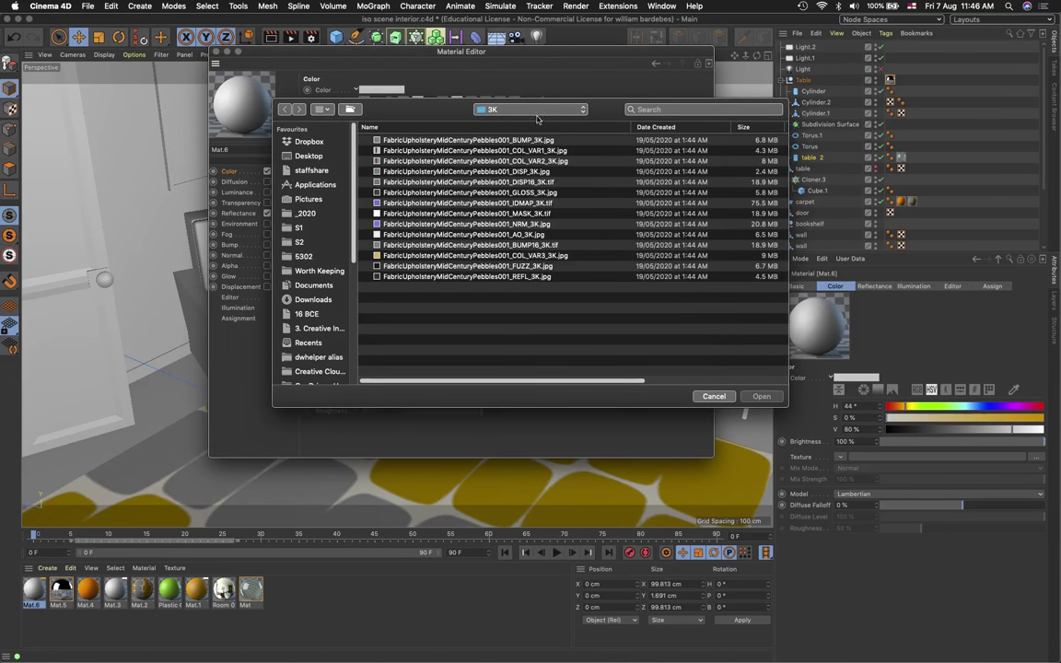
left_click(477, 109)
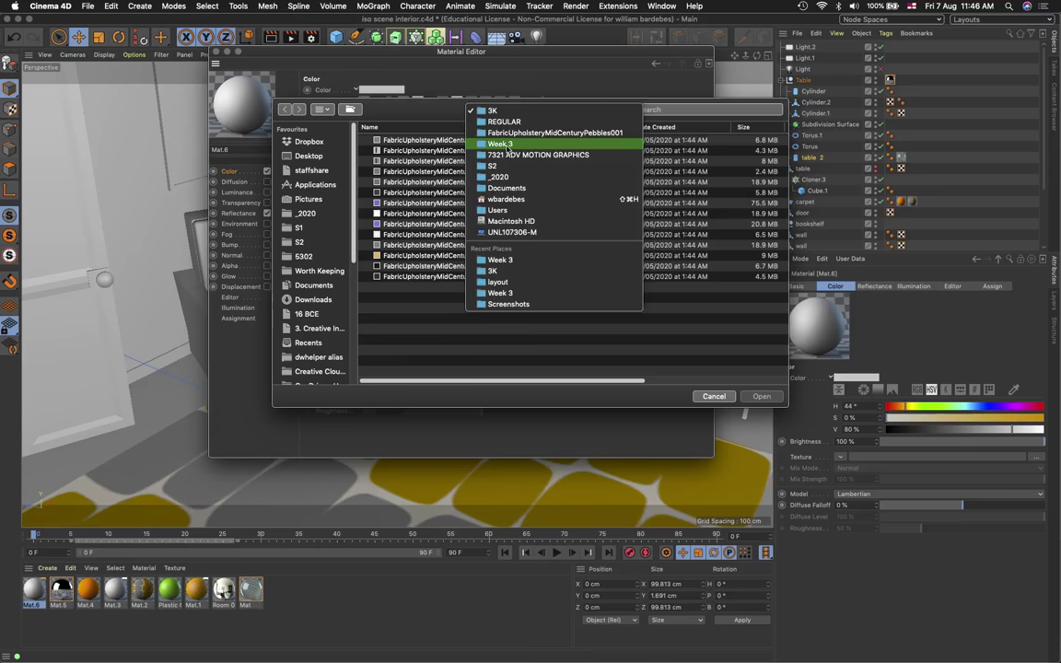
left_click(504, 145)
double_click(385, 138)
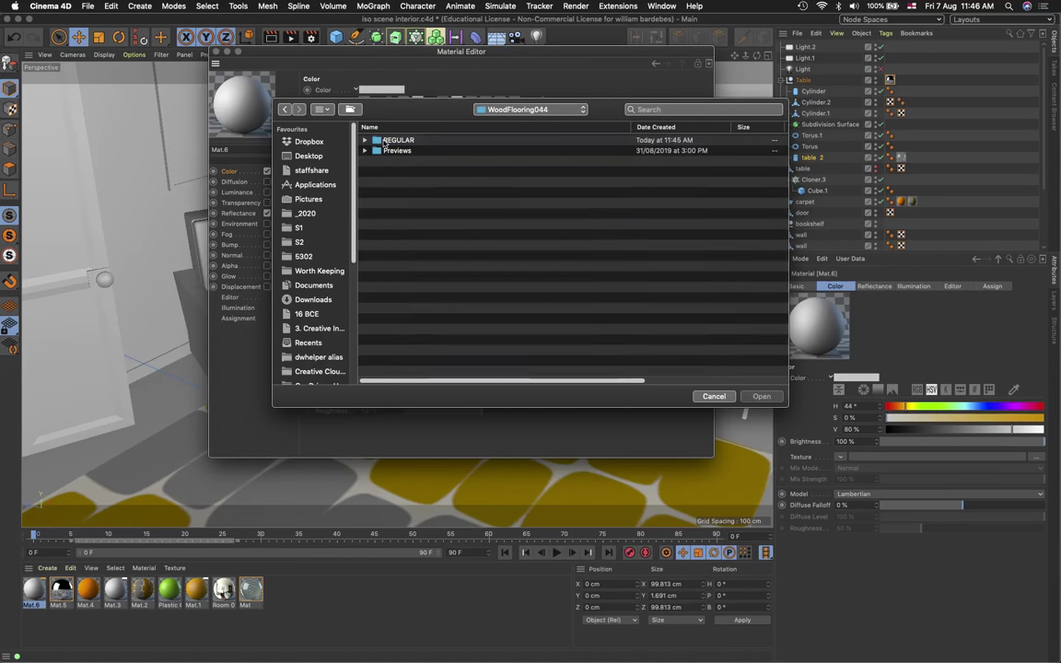
left_click(376, 140)
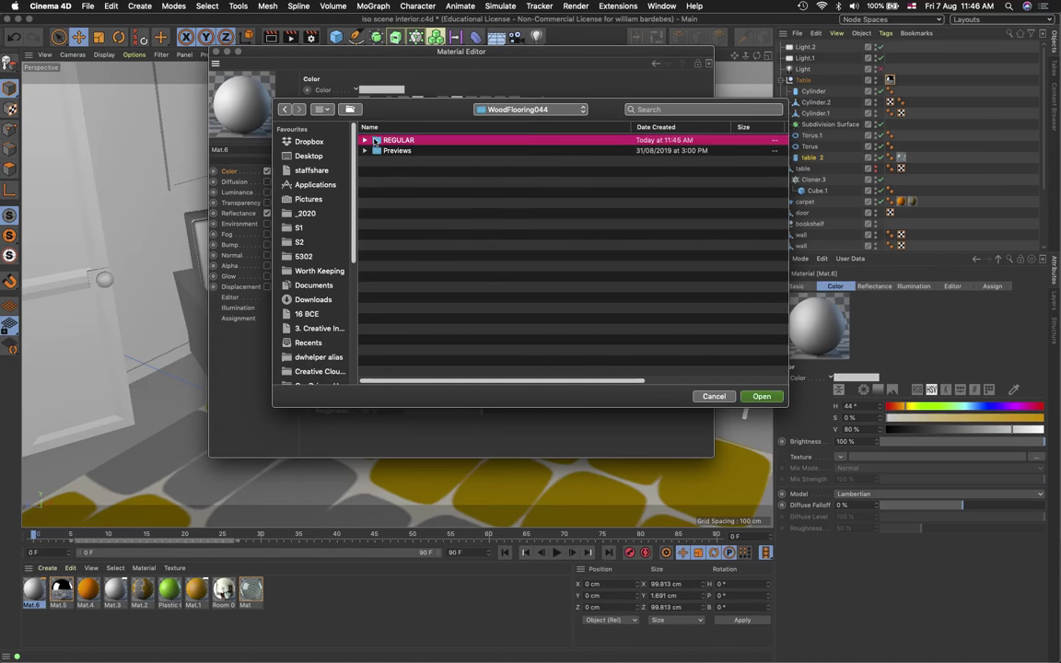
double_click(376, 140)
double_click(377, 140)
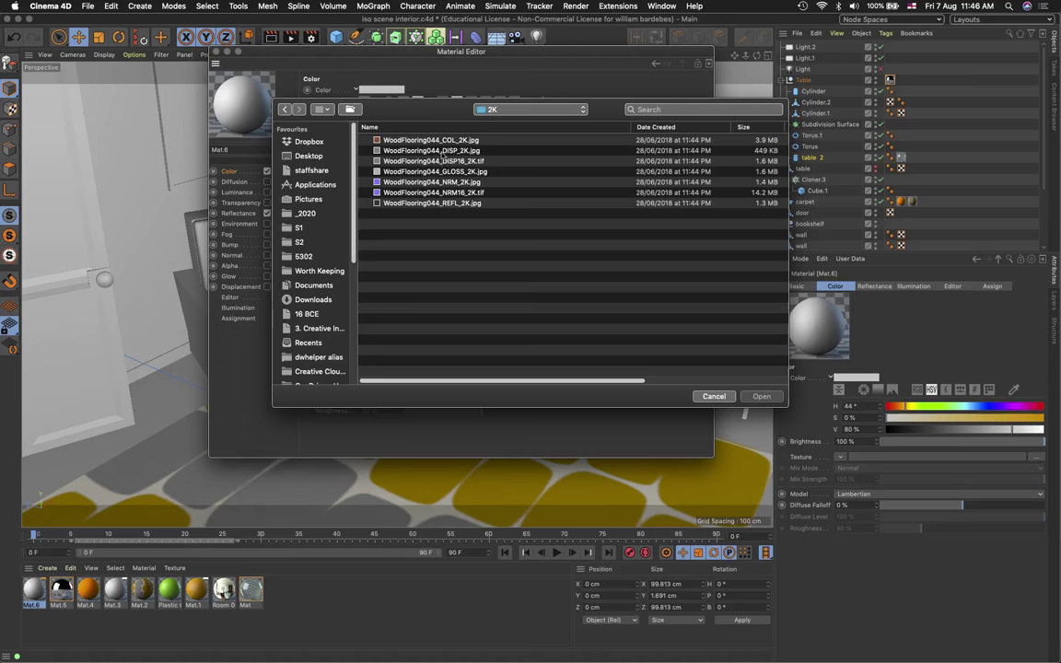
Preview WoodFlooring044_COL_2K.jpg and load it as Mat.6's color texture, copying the image to the project location
left_click(399, 140)
key("space")
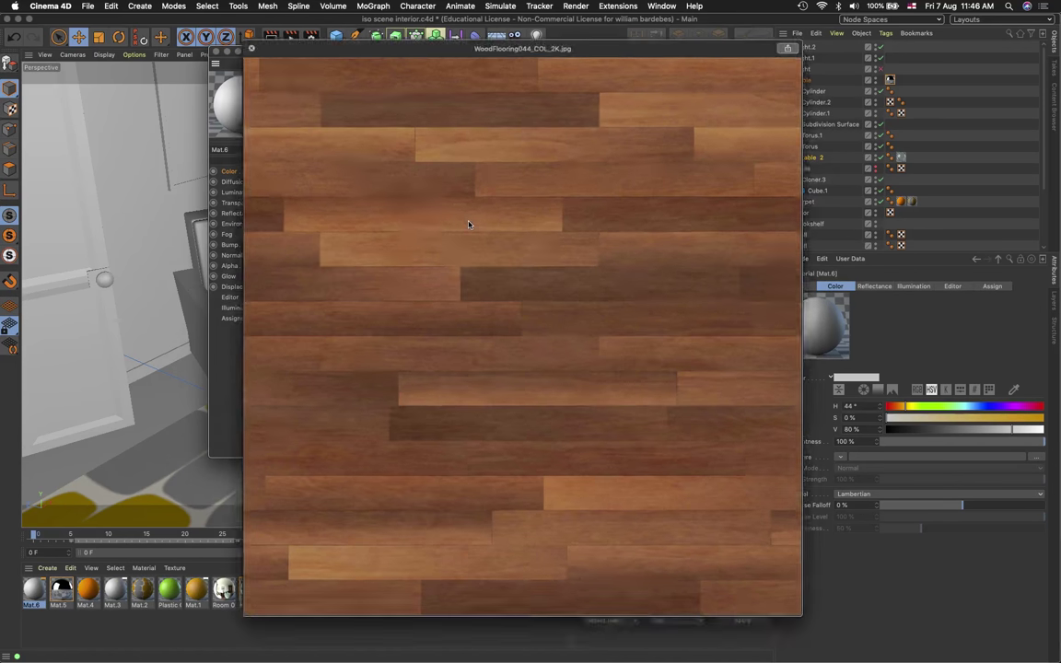
key("space")
left_click(433, 151)
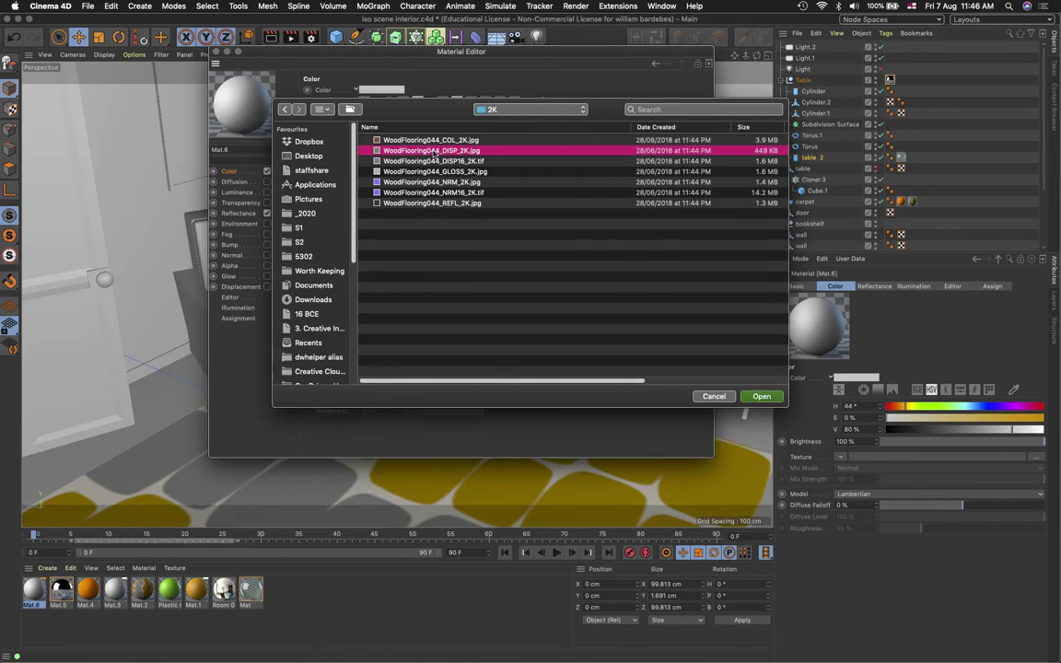
left_click(391, 140)
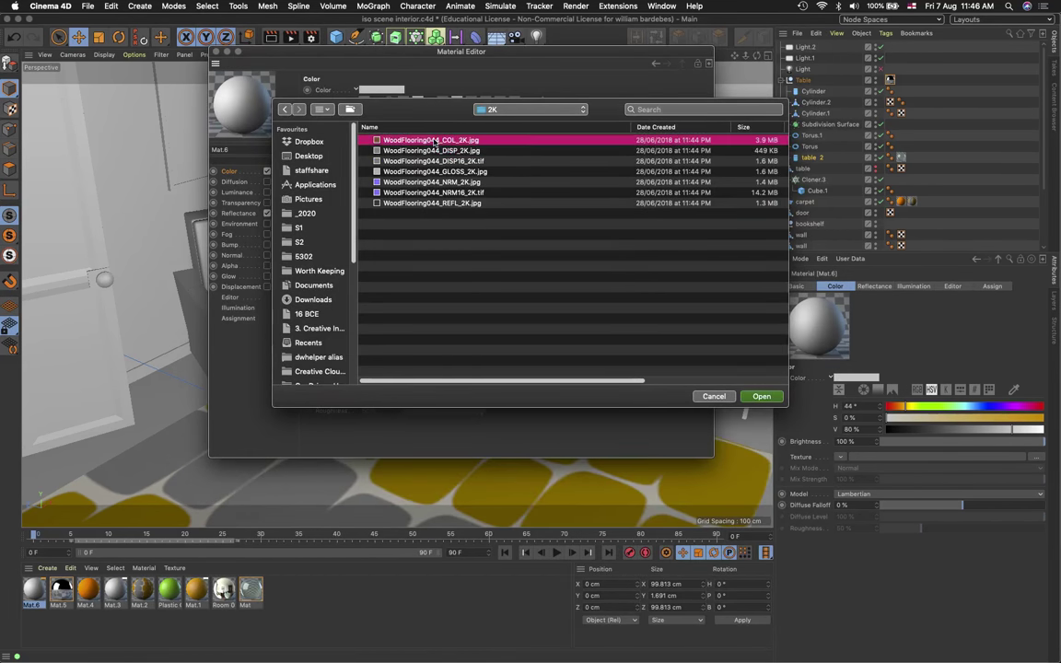
left_click(776, 397)
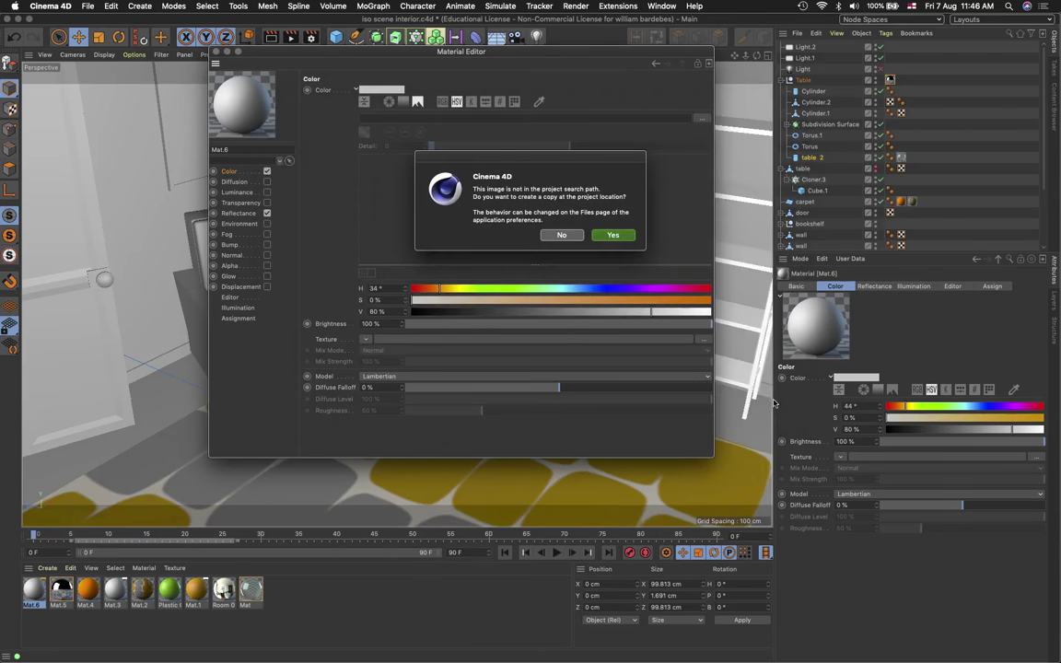
left_click(614, 236)
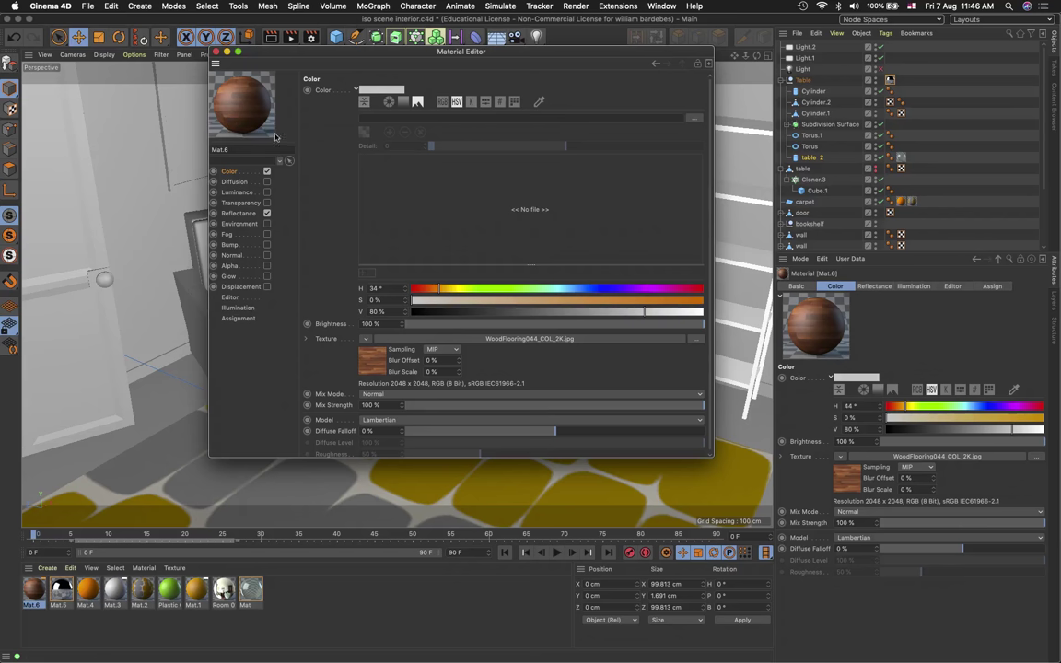
Add a Phong layer to Mat.6's reflectance and disable the Reflectance channel
left_click(238, 213)
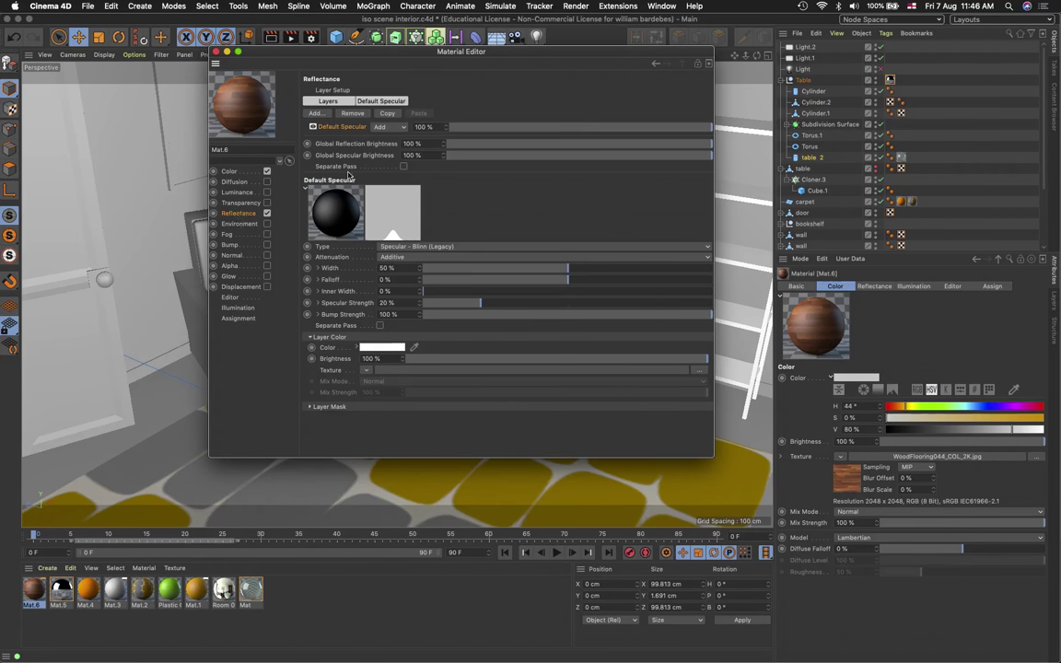
left_click(323, 115)
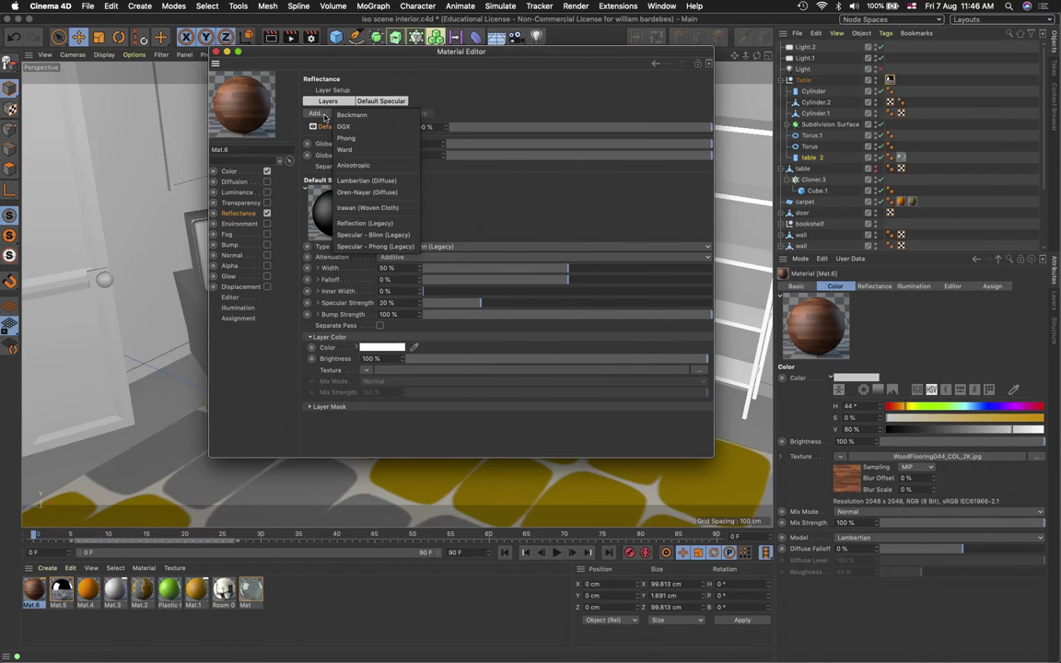
left_click(370, 138)
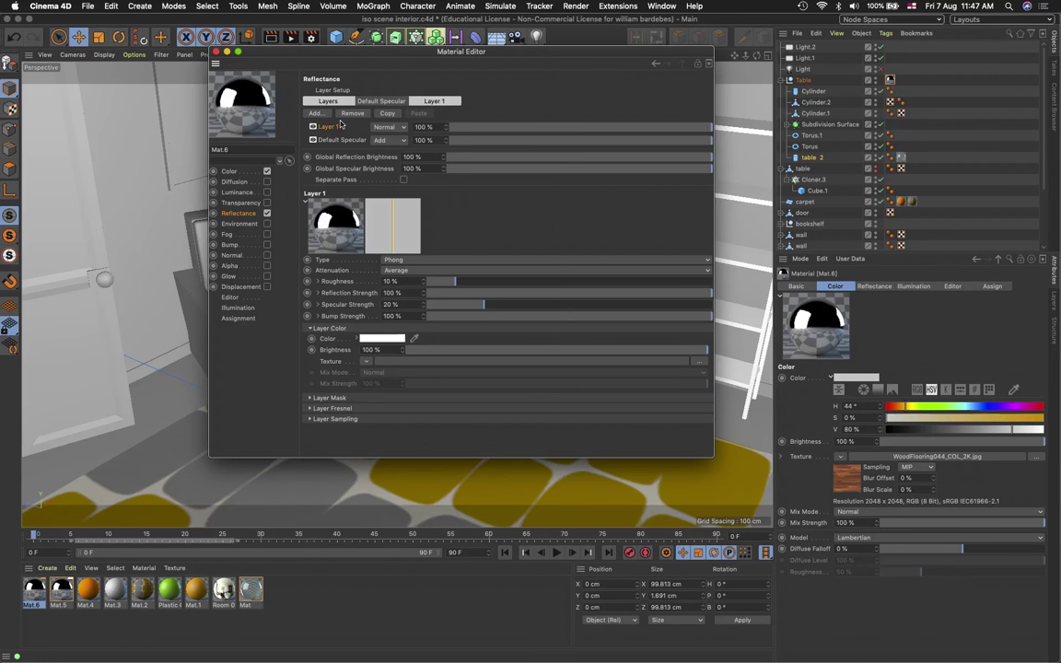
left_click(266, 213)
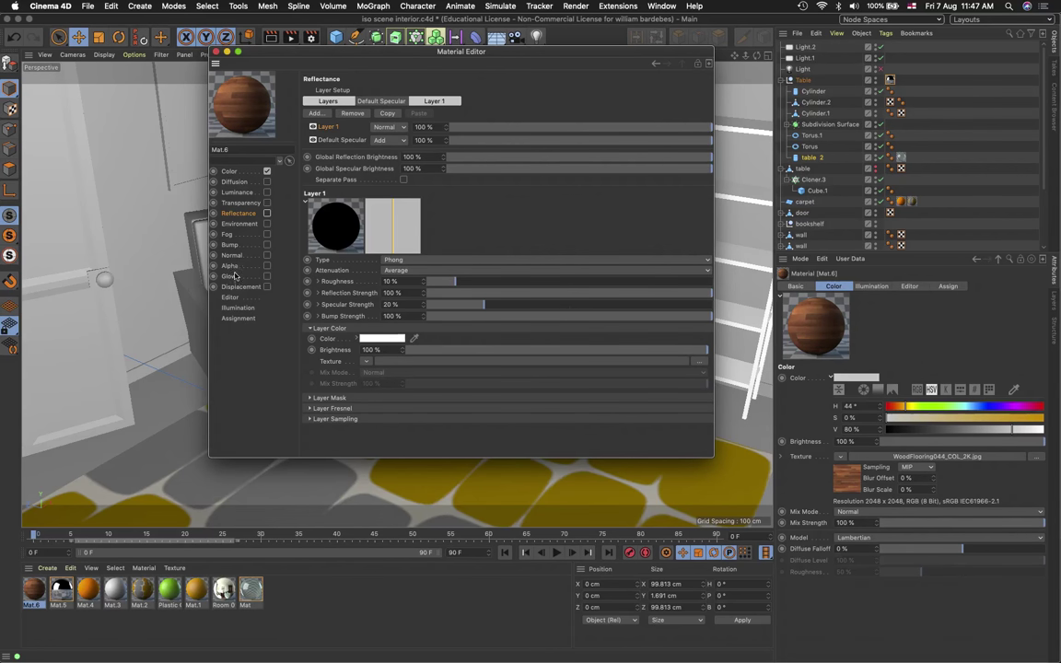
Enable Mat.6's Bump channel and load WoodFlooring044_NRM_2K.jpg as its texture, copying the image to the project location
left_click(230, 245)
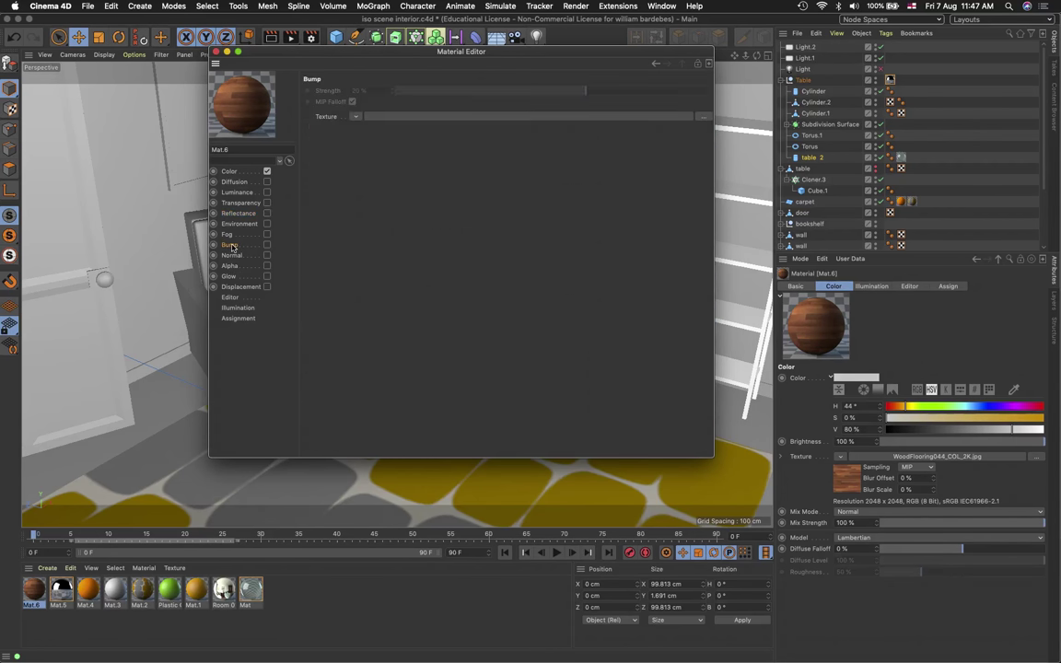
left_click(267, 244)
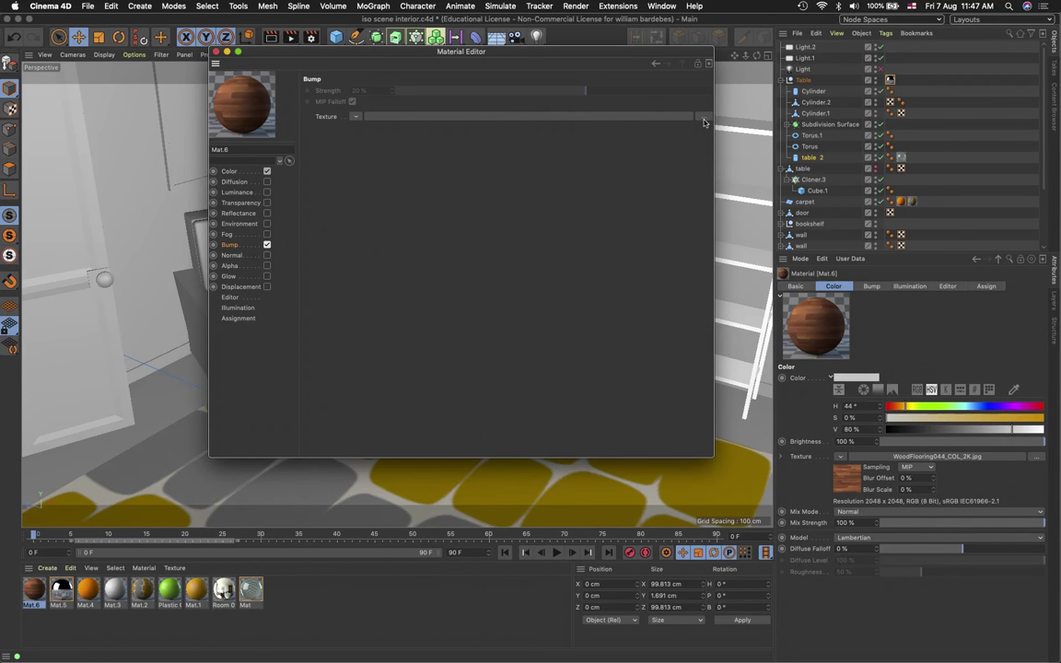
left_click(703, 121)
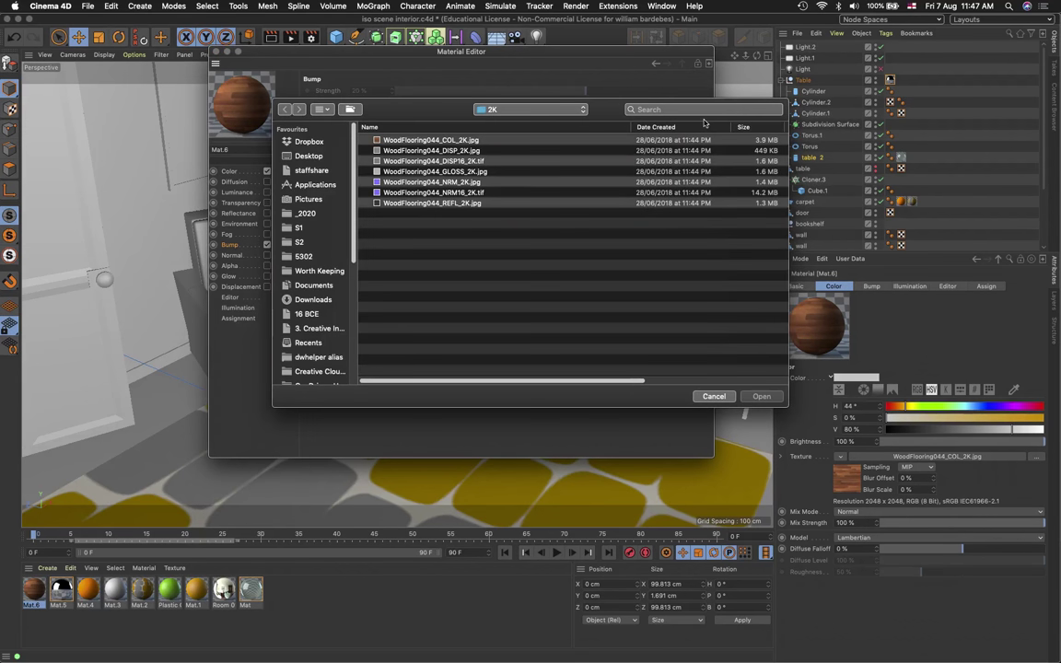
left_click(430, 182)
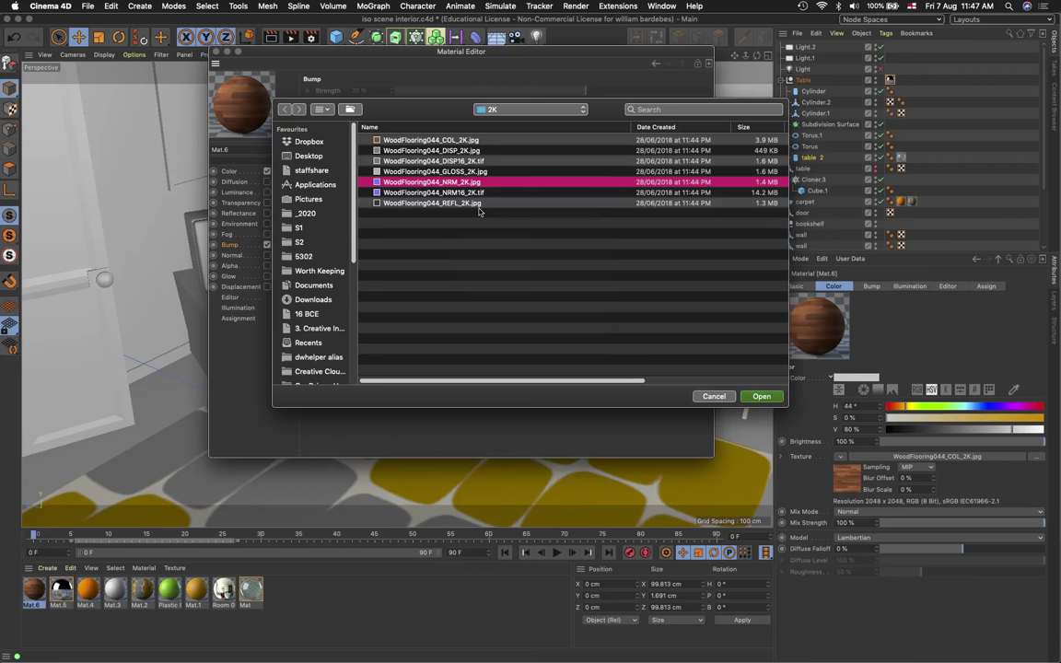
key("space")
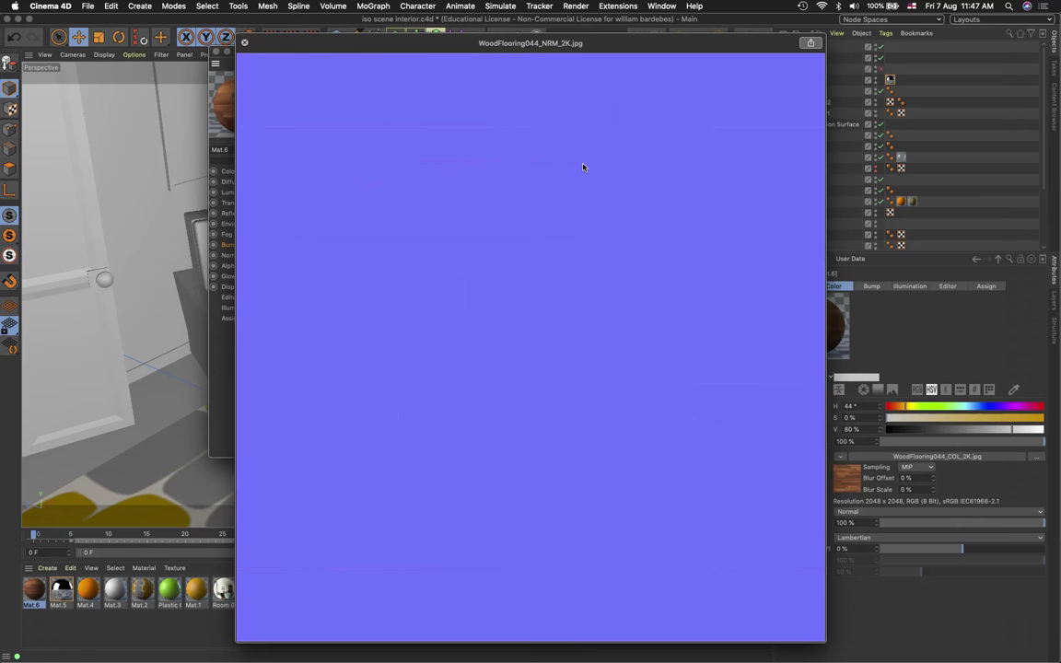
key("space")
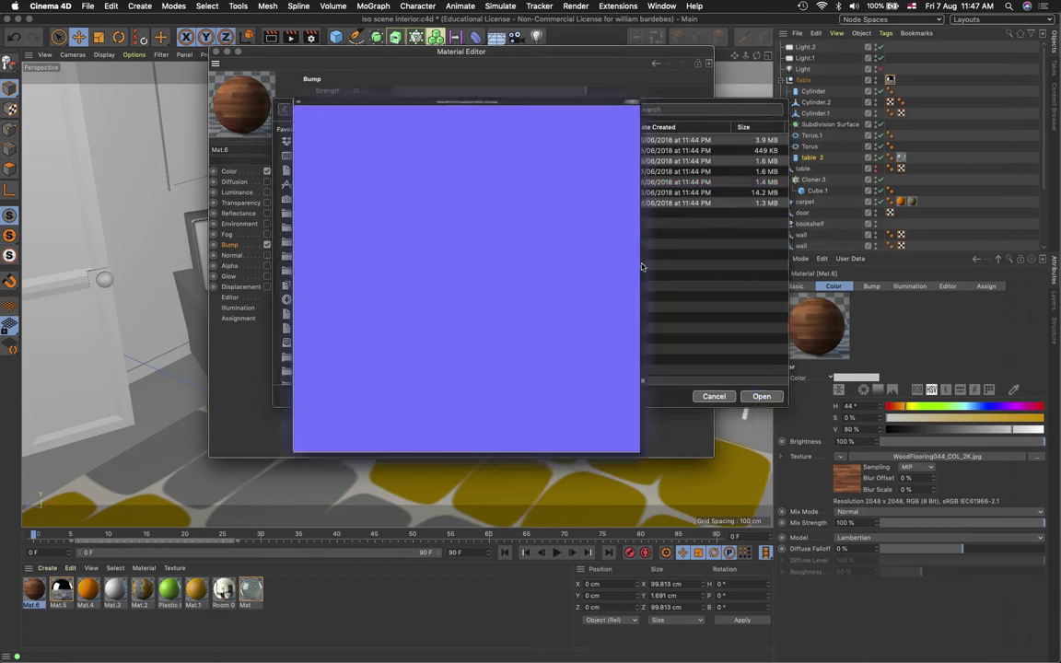
left_click(762, 398)
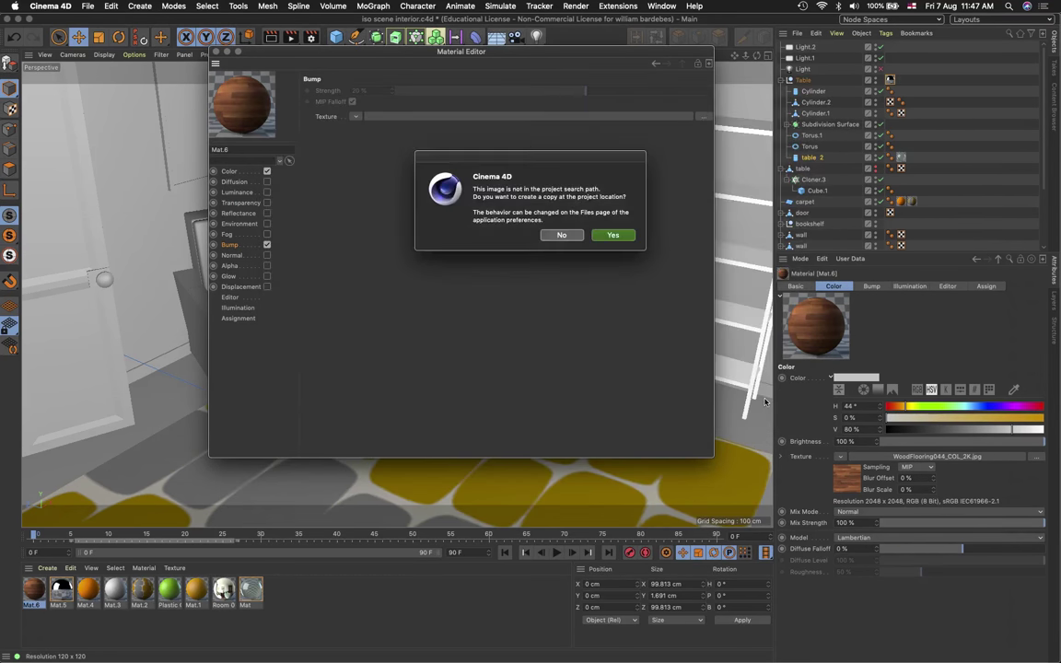
left_click(613, 234)
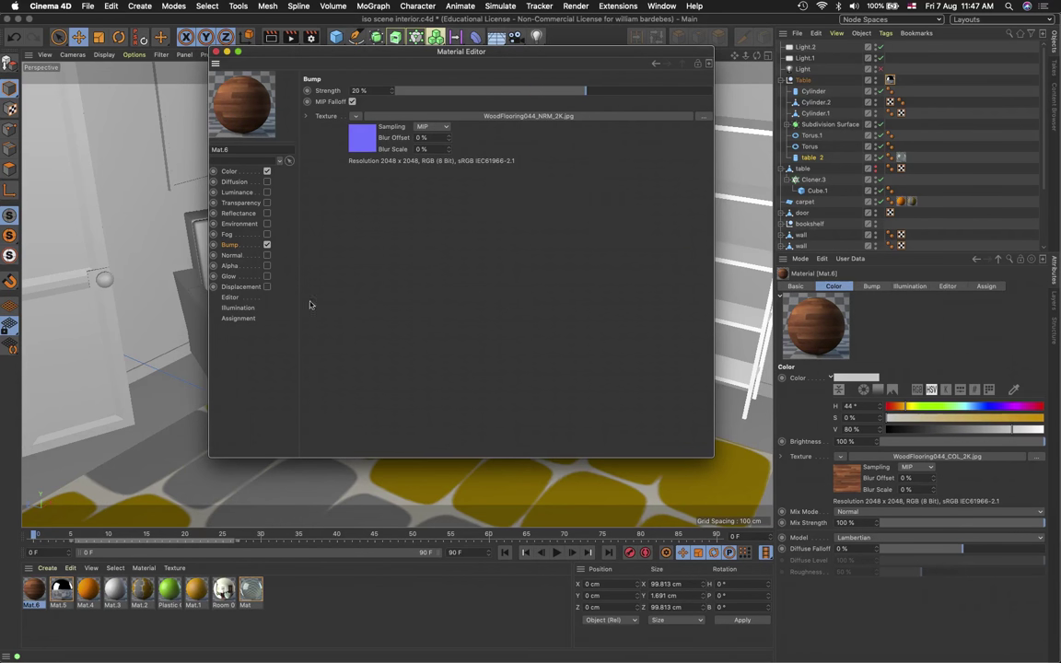
Enable Mat.6's Displacement channel, preview both displacement maps and load WoodFlooring044_DISP16_2K.tif, copying it to the project location
left_click(239, 286)
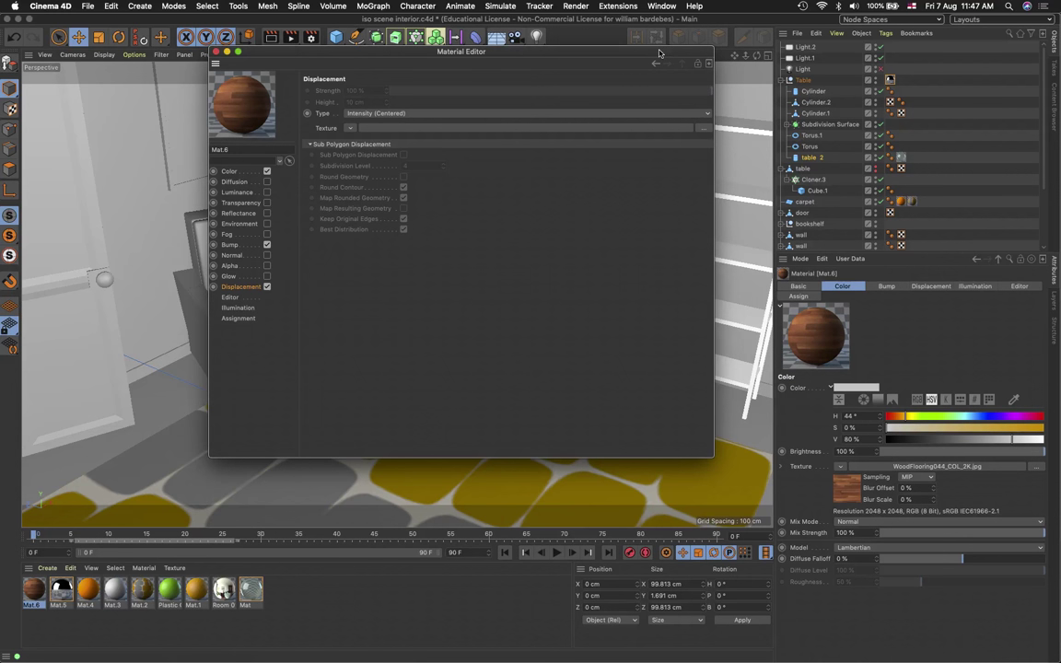
left_click(706, 133)
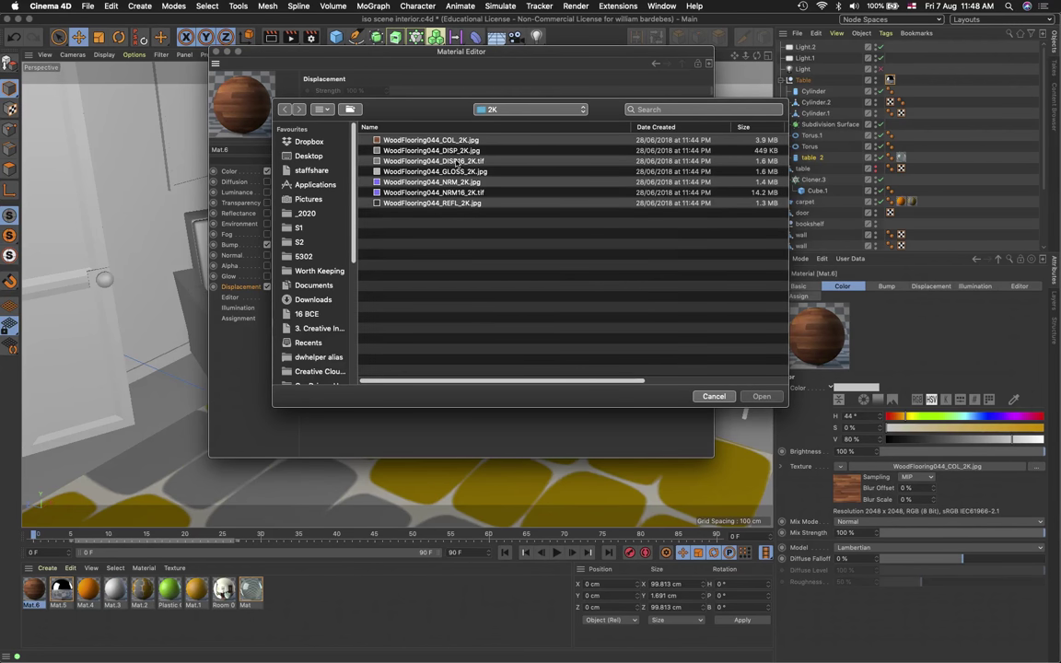
left_click(408, 150)
key("space")
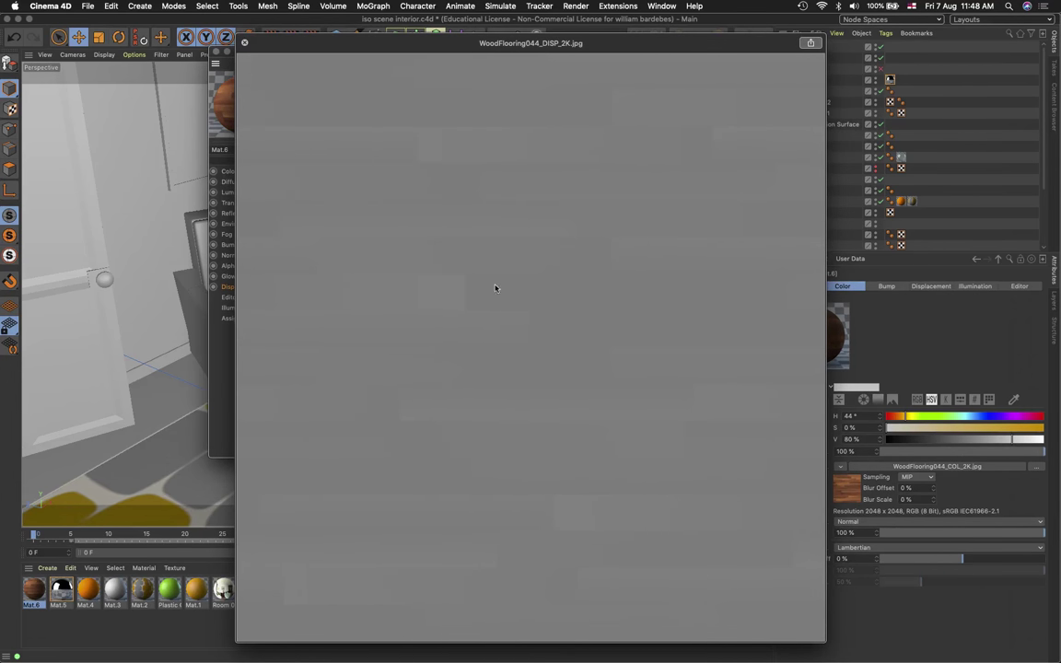
key("space")
key("Down")
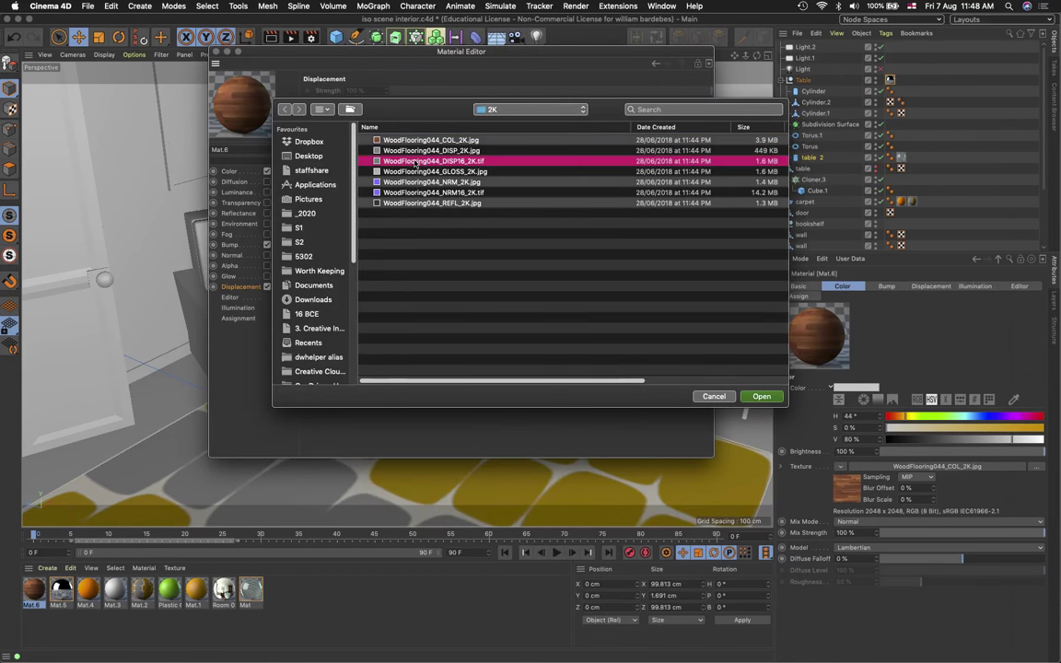
key("space")
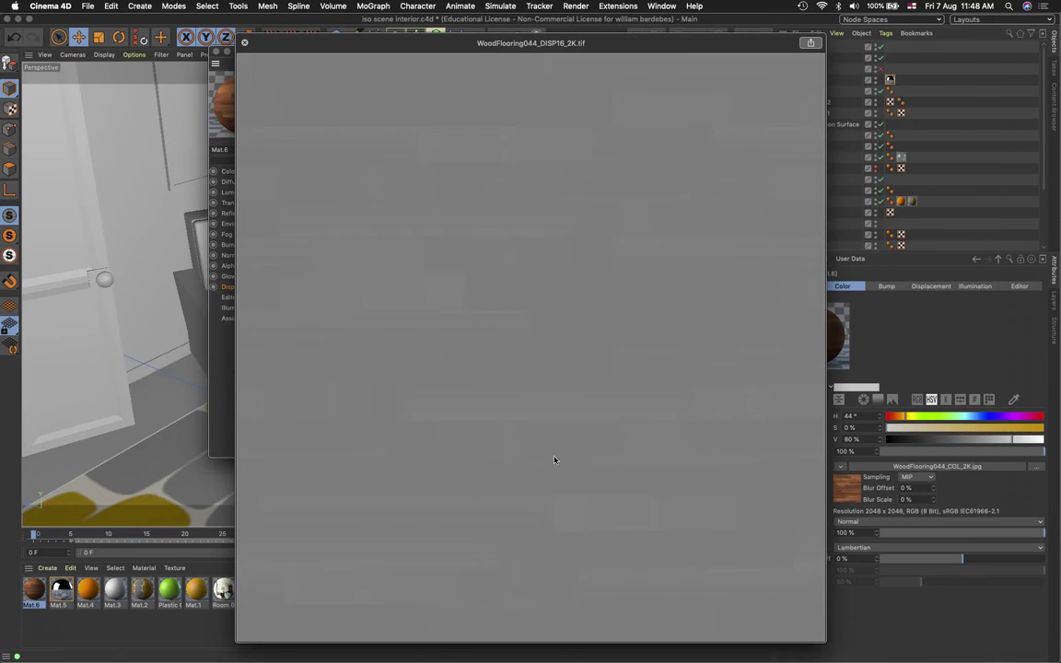
key("space")
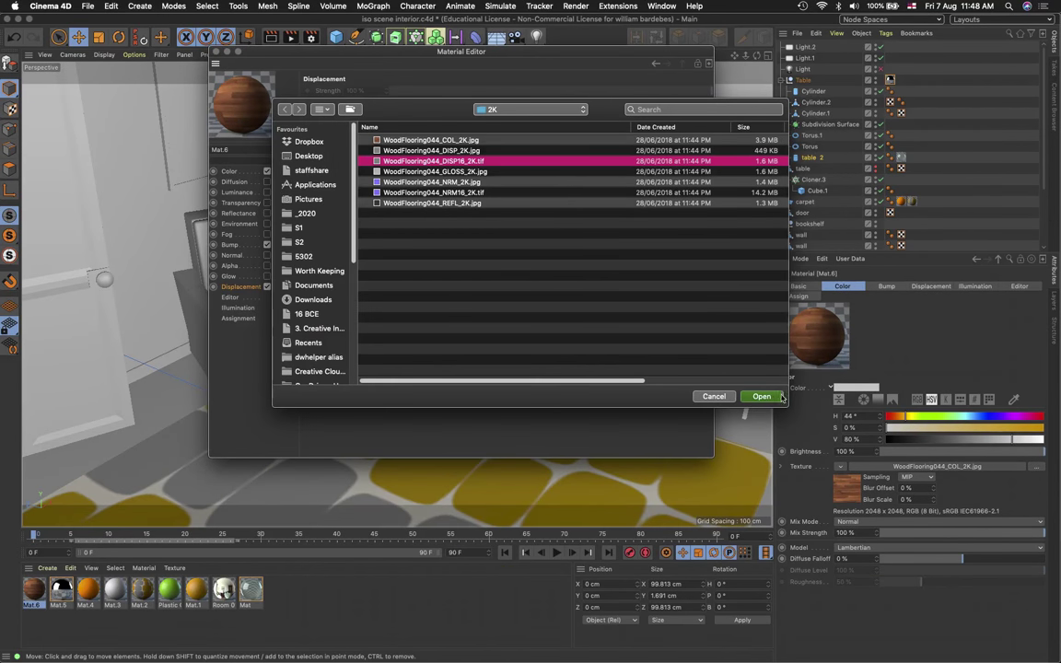
left_click(761, 396)
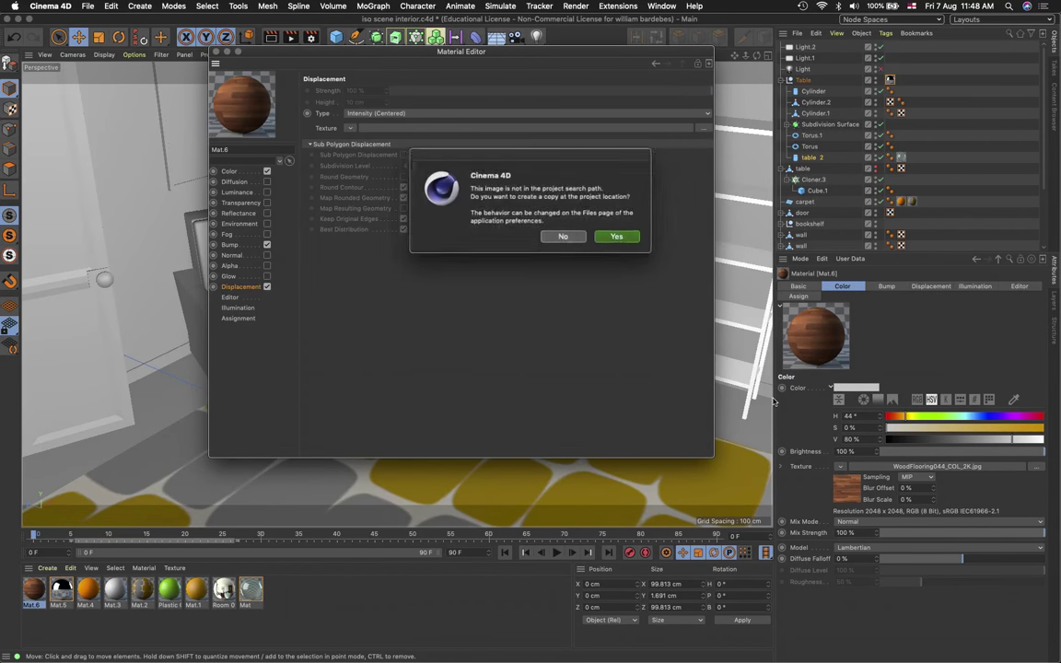
left_click(612, 236)
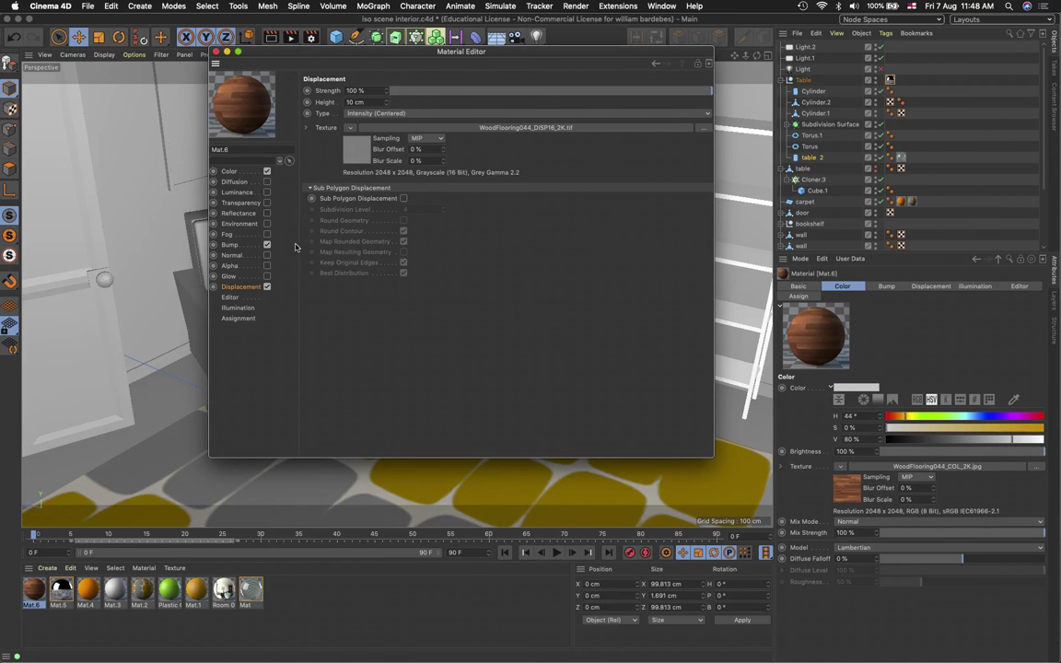
Enable Mat.6's Reflectance channel, test a Layer 1 color brightness of 32%, and restore it to 100%
left_click(238, 214)
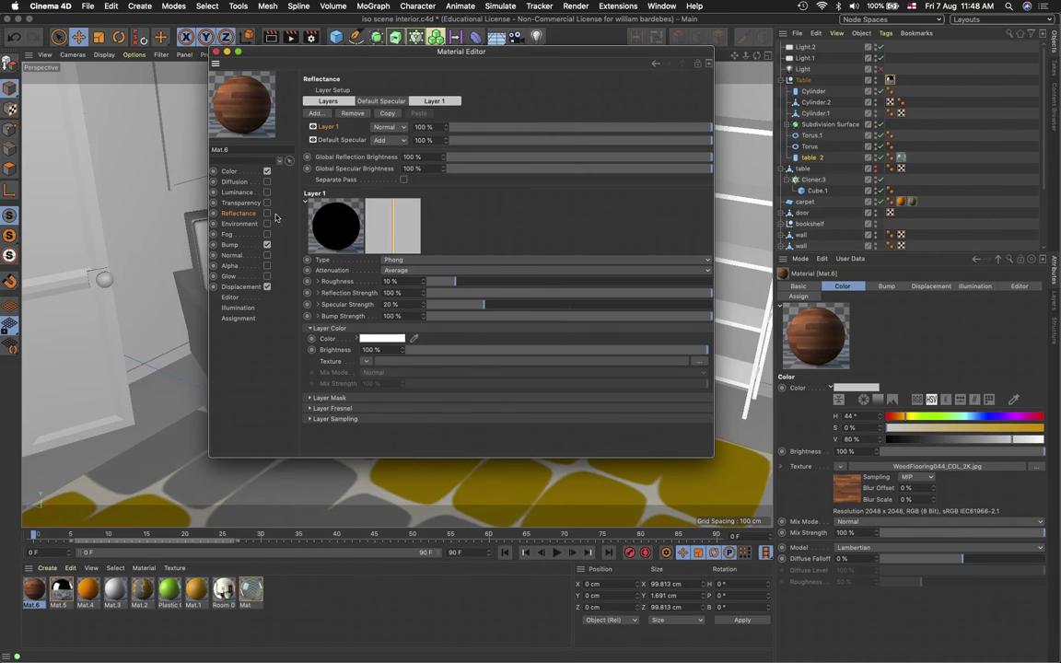
left_click(267, 214)
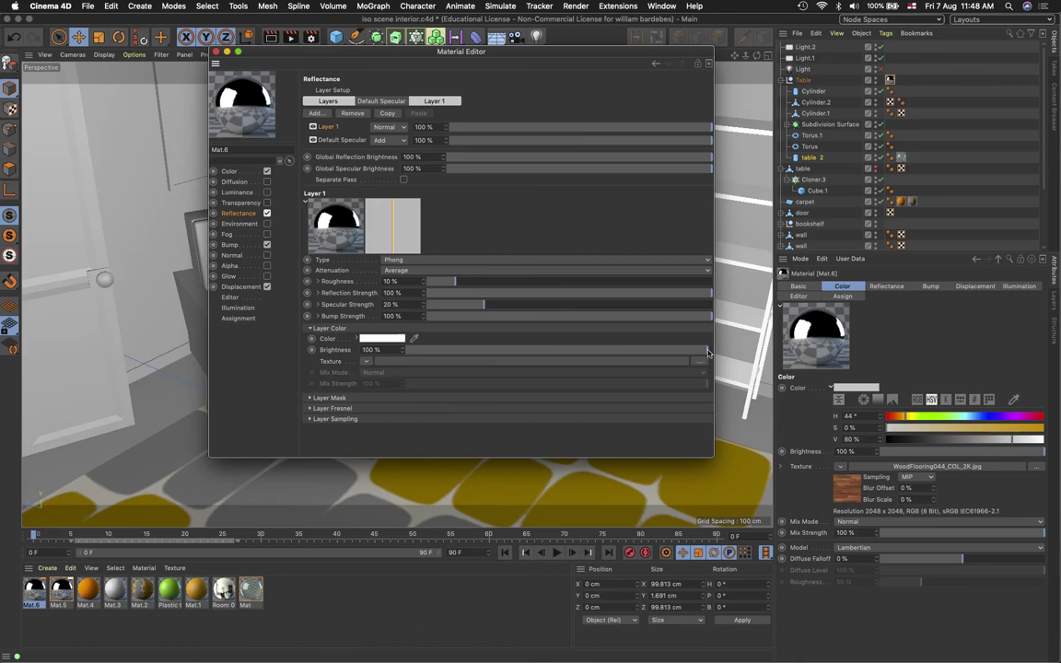
left_click_drag(707, 352, 502, 356)
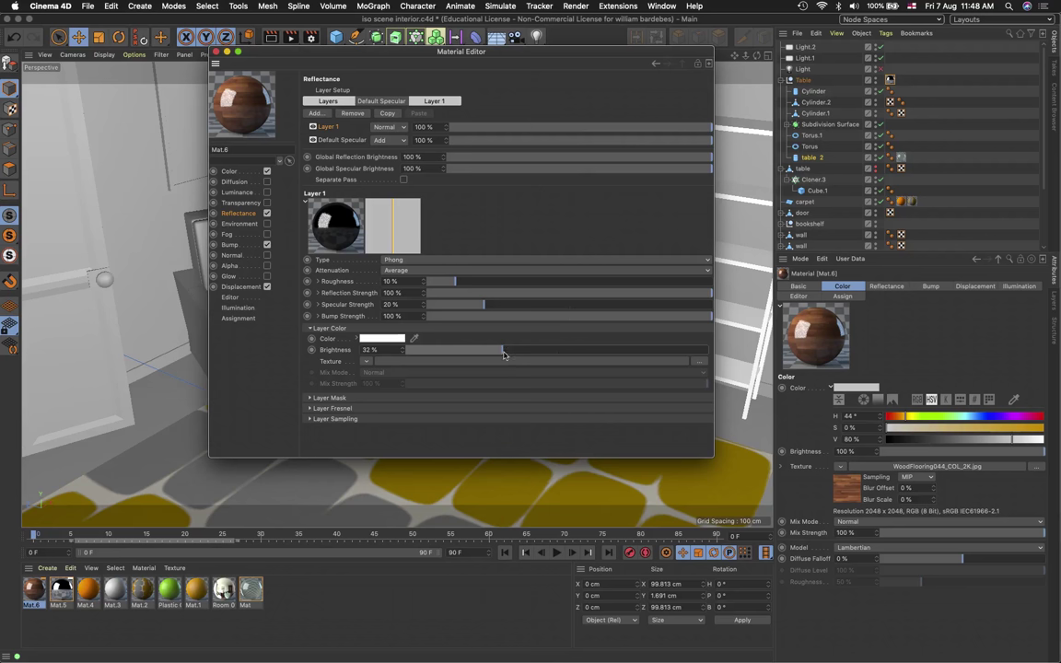
left_click_drag(504, 356, 708, 353)
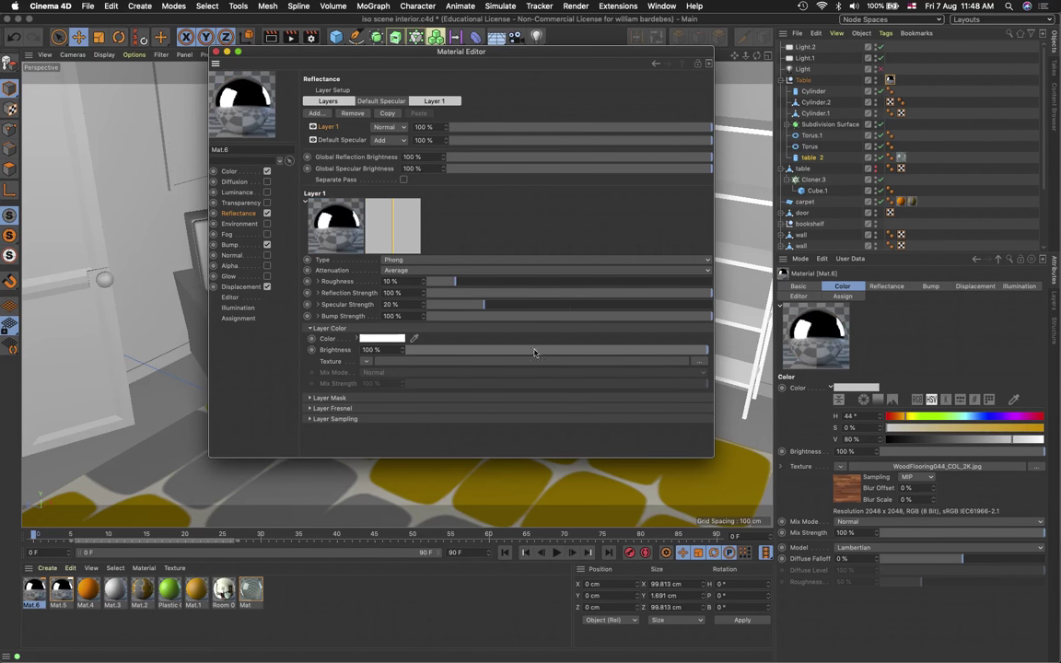
Preview WoodFlooring044_GLOSS_2K.jpg, load it as the Layer Color texture of Mat.6's reflectance Layer 1, and close the material editor
left_click(703, 362)
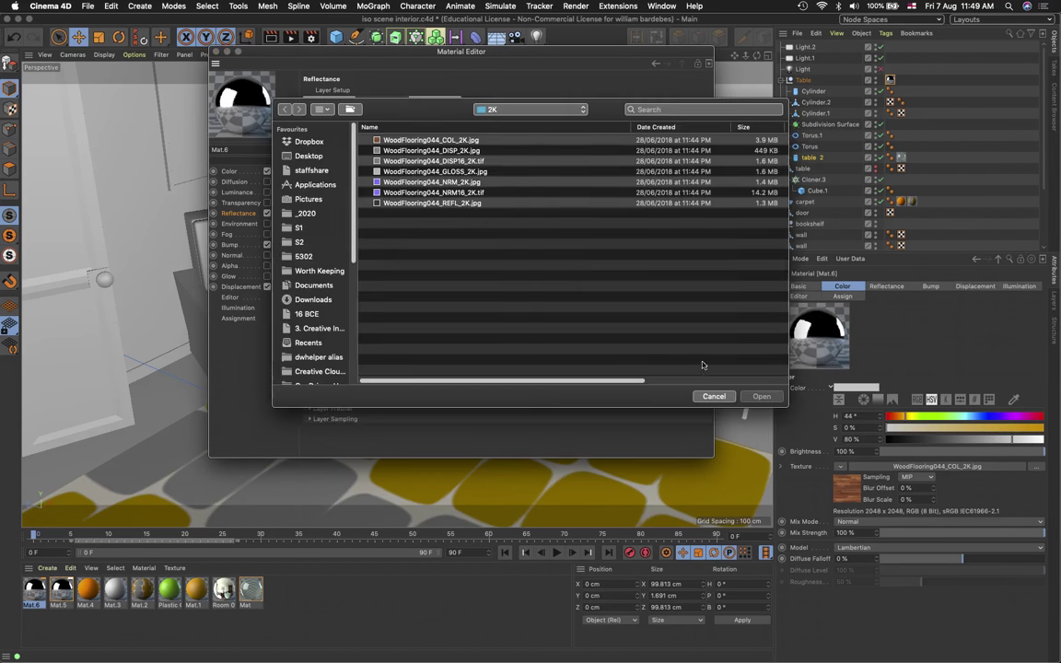
left_click(453, 172)
key("space")
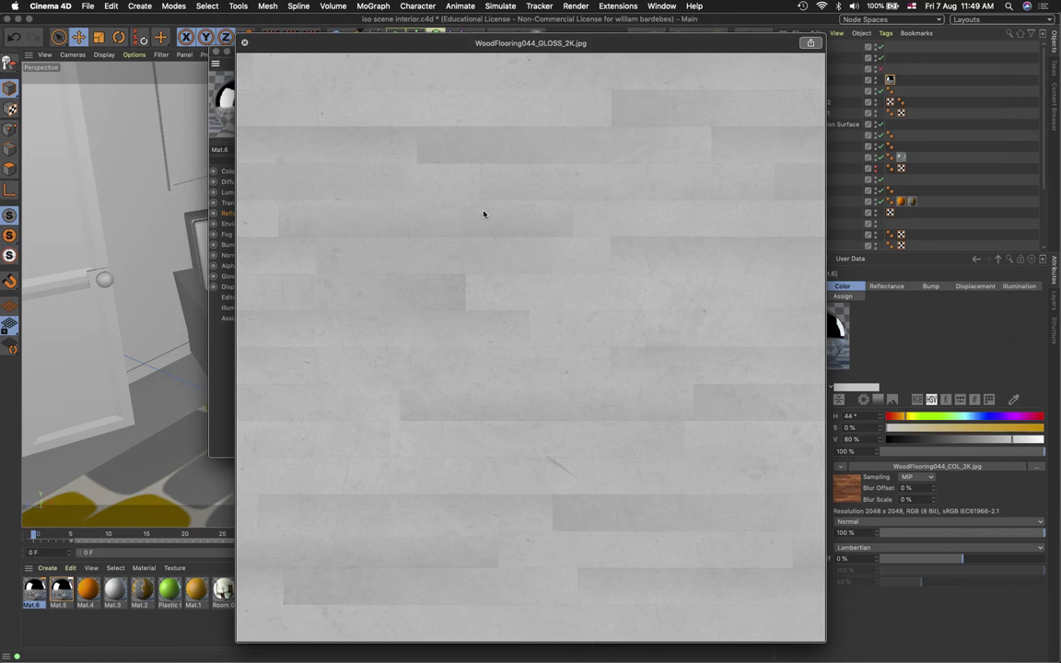
key("space")
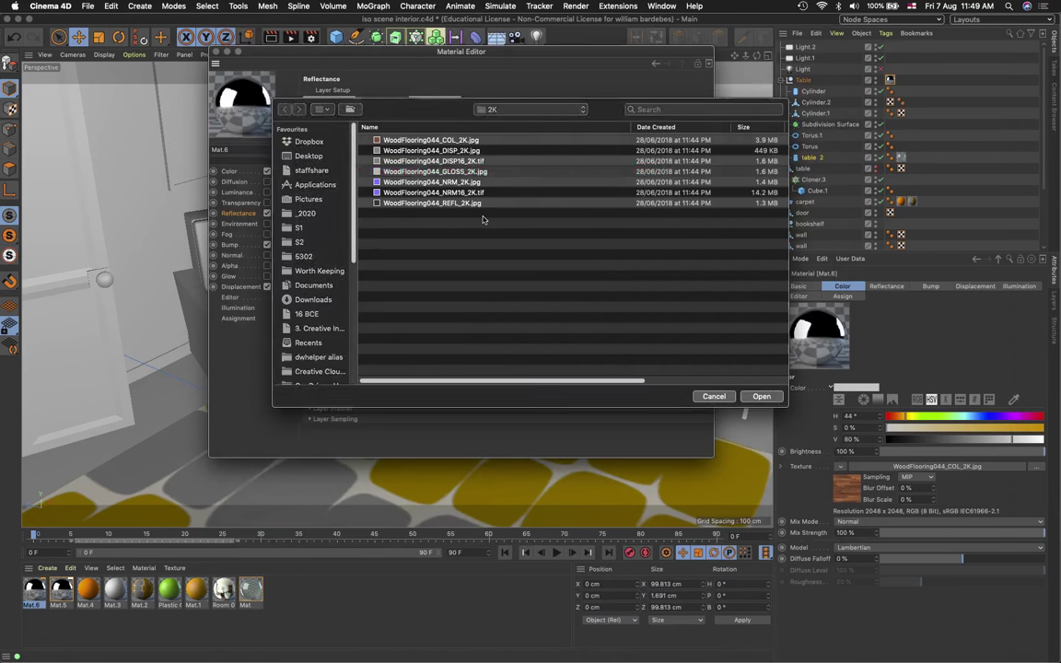
left_click(763, 396)
left_click(611, 232)
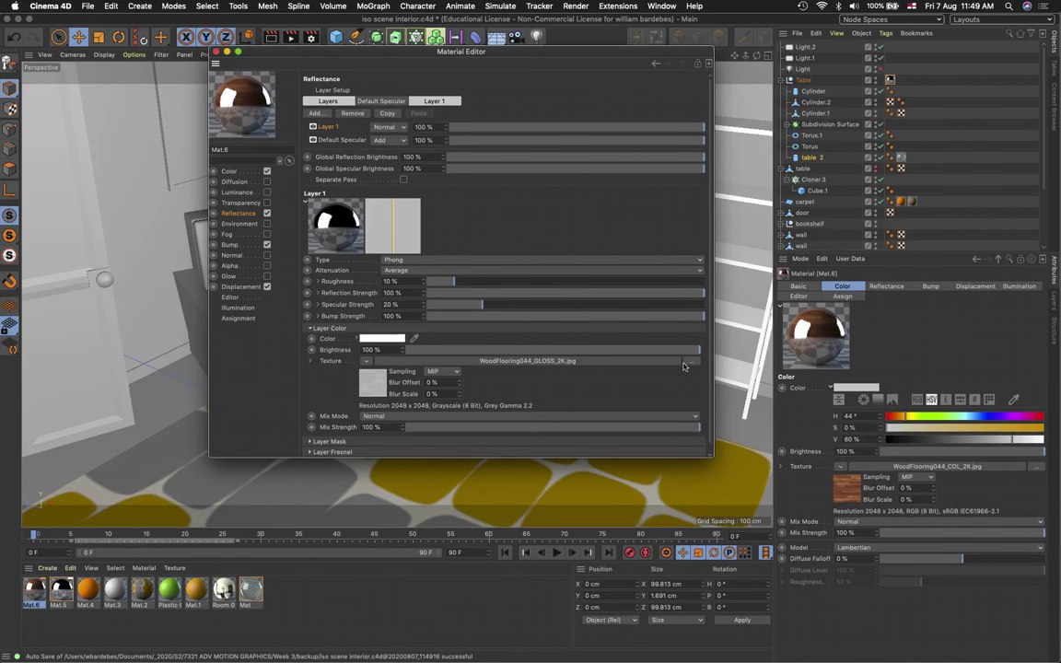
mouse_move(699, 355)
left_mouse_down()
mouse_move(423, 355)
mouse_move(704, 354)
left_mouse_up()
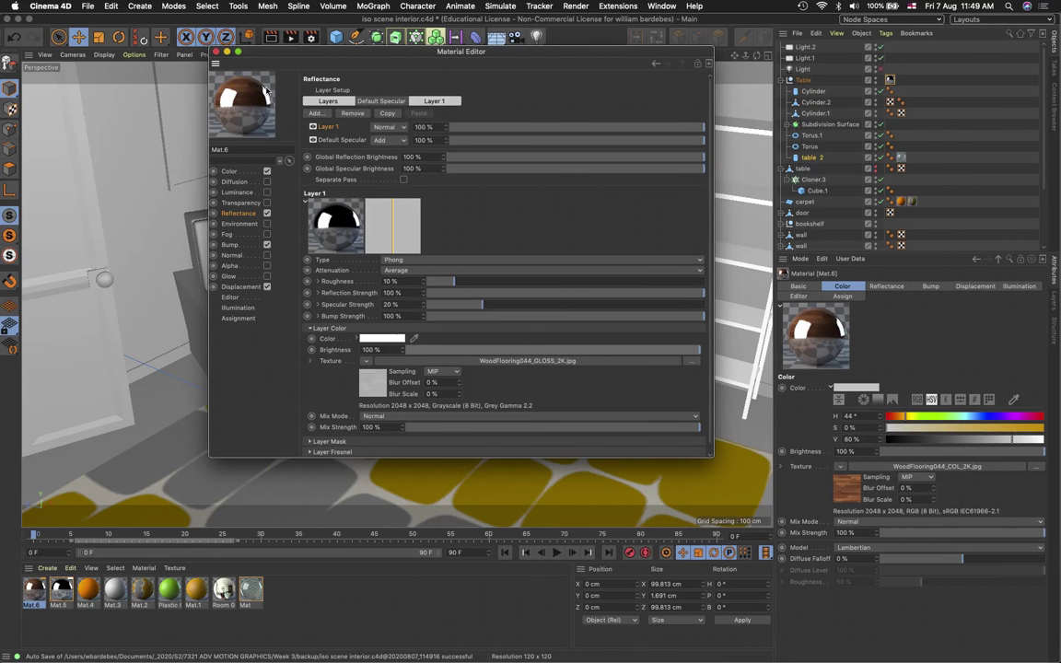
left_click(216, 51)
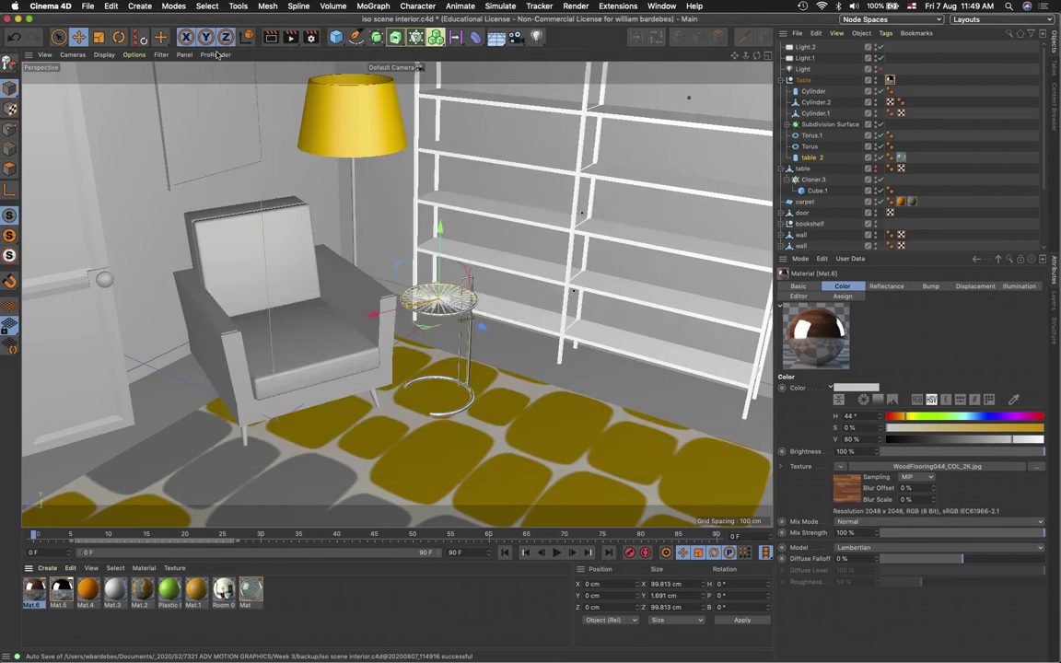
Apply the wood material Mat.6 to the room's floor and render the active view
scroll(531, 362, "down", 6)
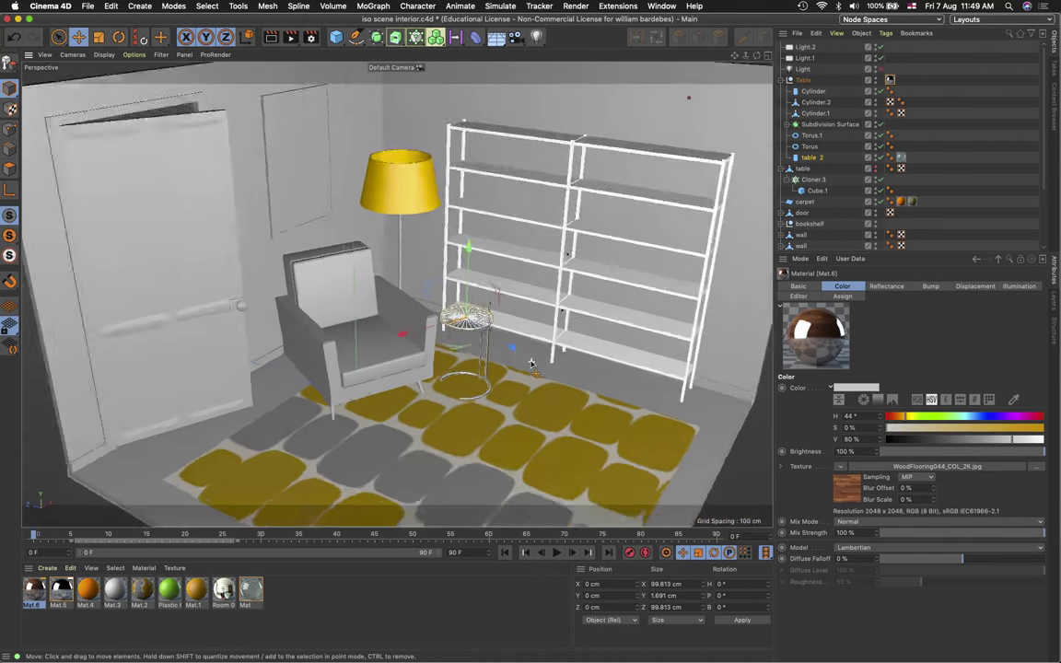
scroll(531, 362, "up", 5)
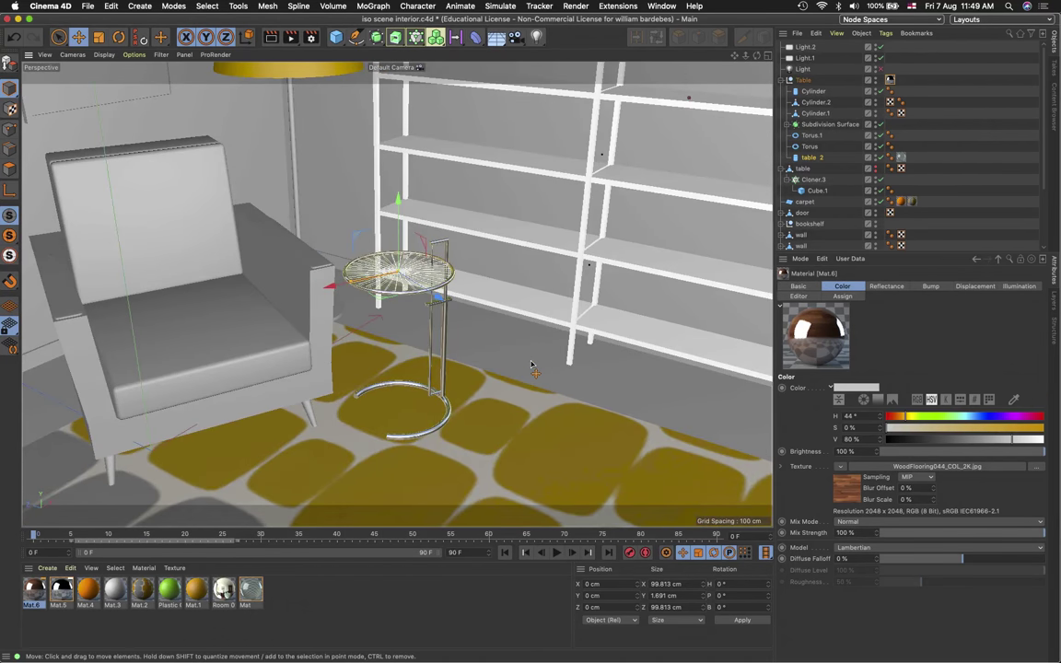
scroll(530, 364, "down", 6)
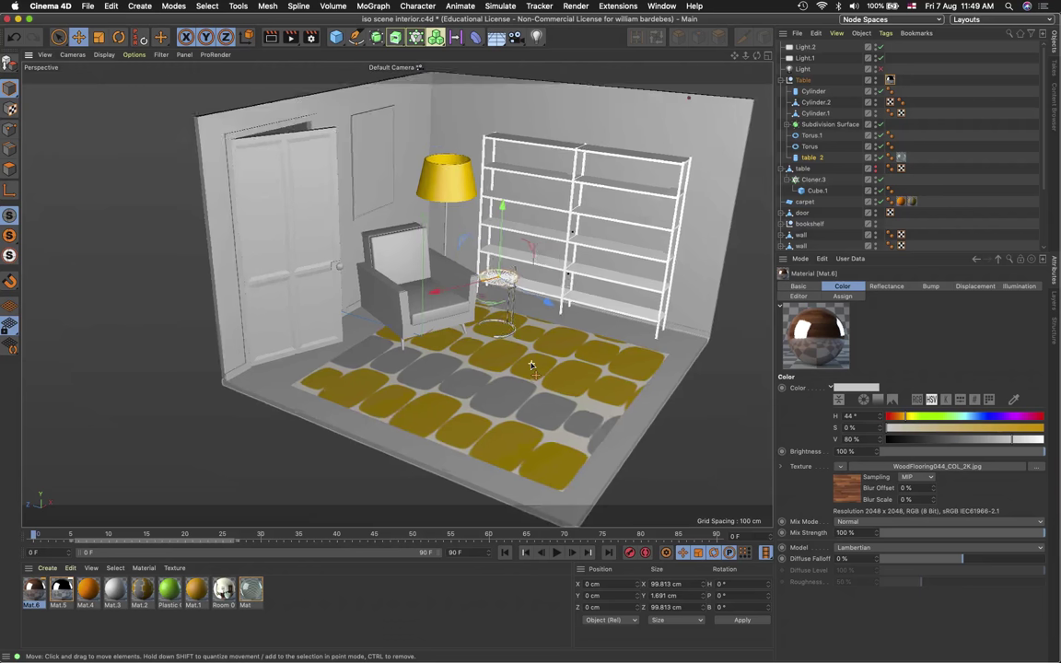
scroll(531, 366, "down", 2)
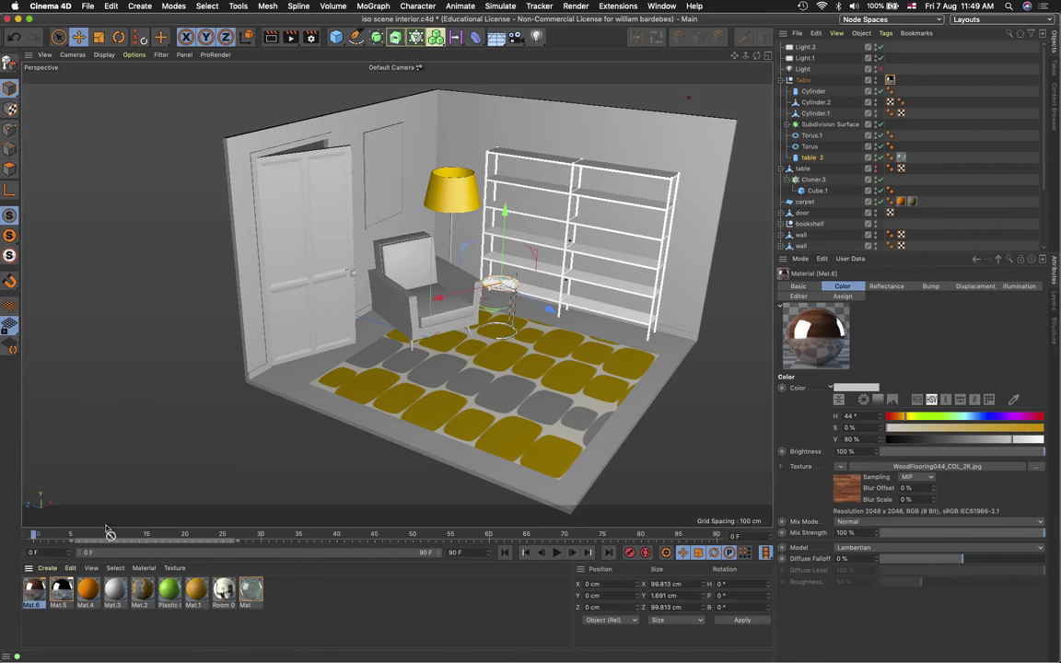
left_click_drag(108, 532, 366, 425)
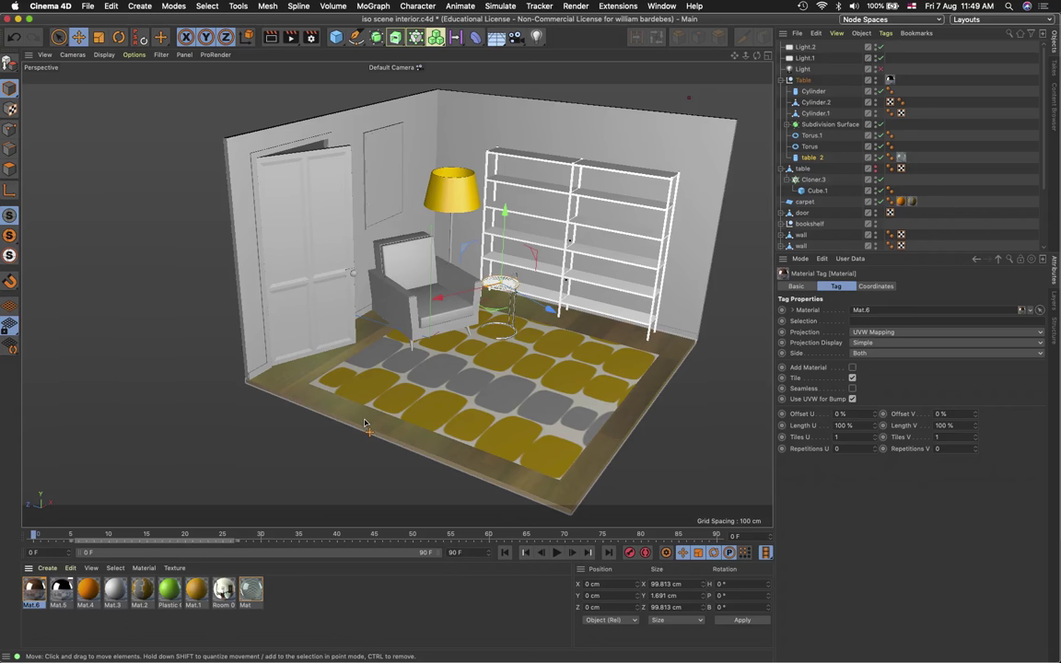
left_click(276, 43)
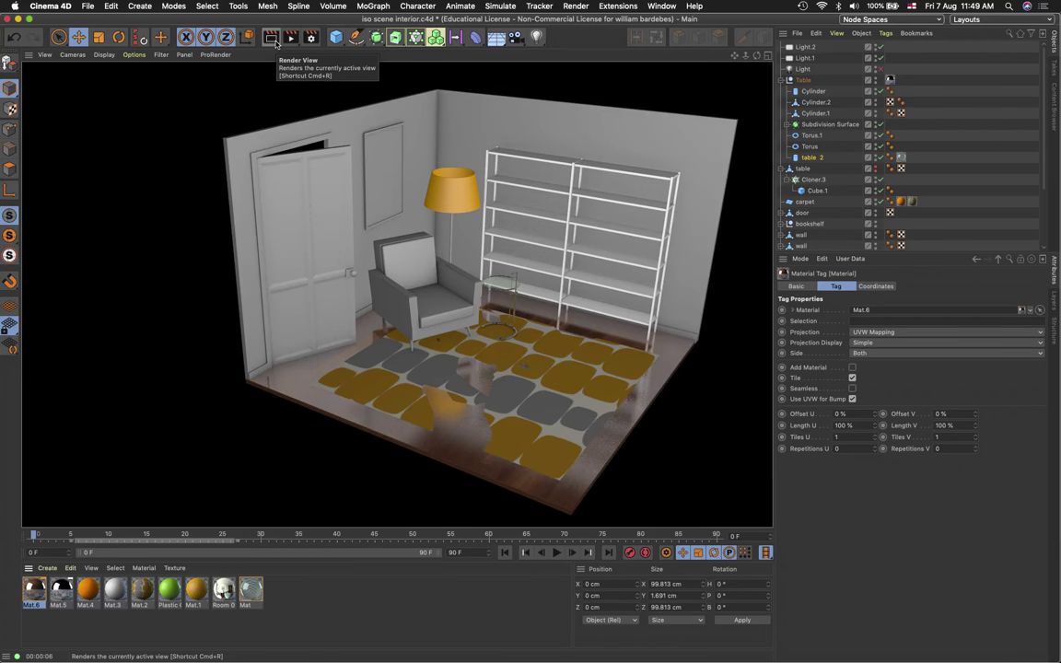
left_click(398, 215)
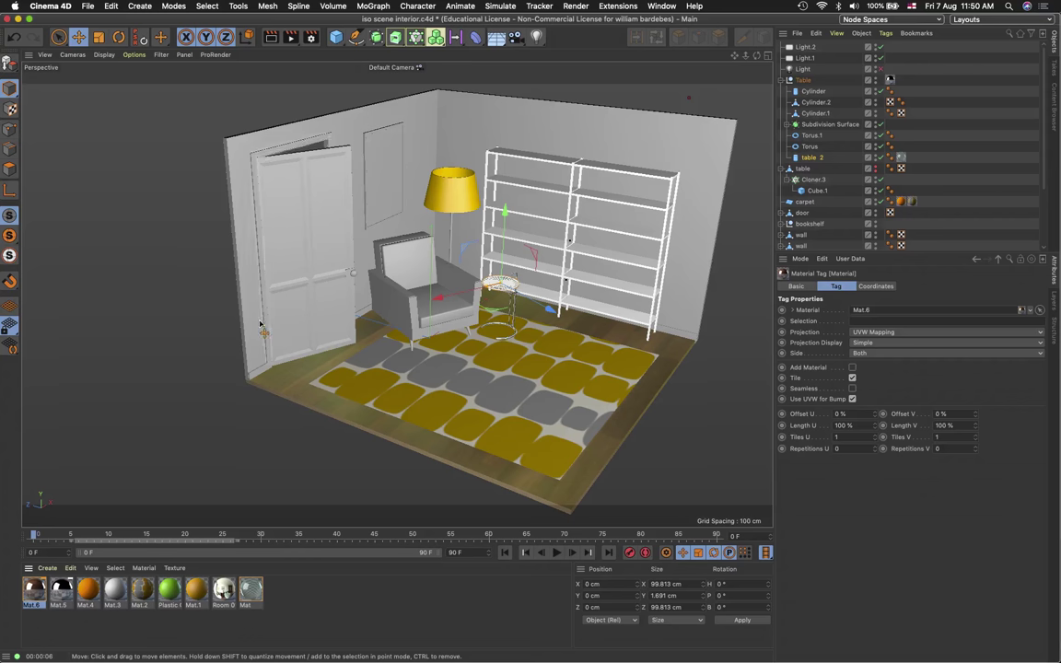
Select the floor cube beneath the carpet and locate it in the object list
left_click(509, 423)
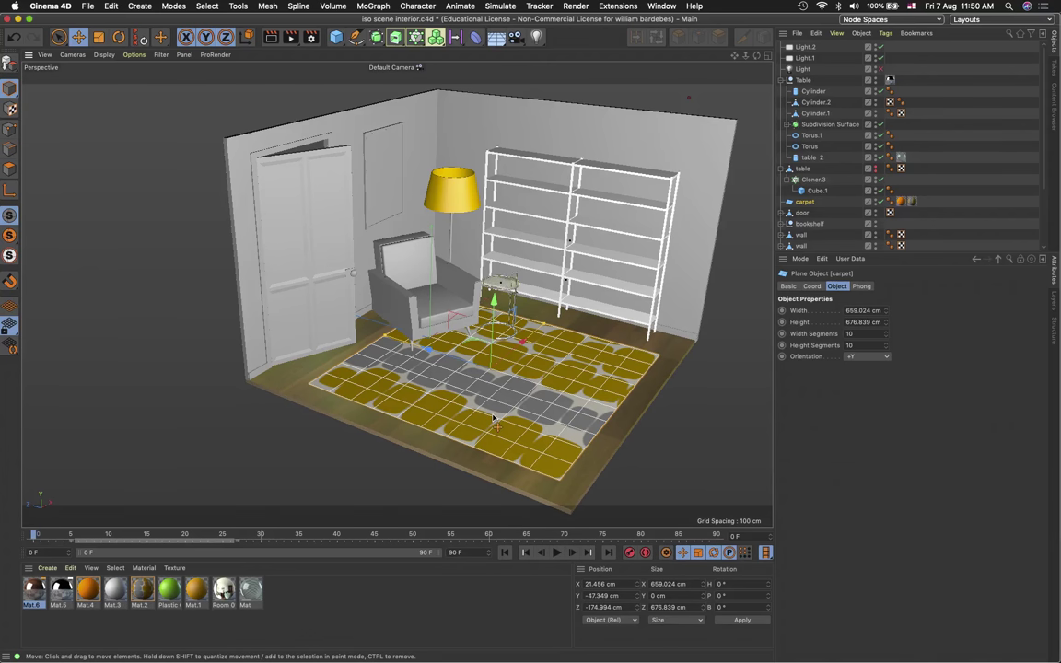
scroll(494, 419, "down", 2)
scroll(587, 408, "up", 5)
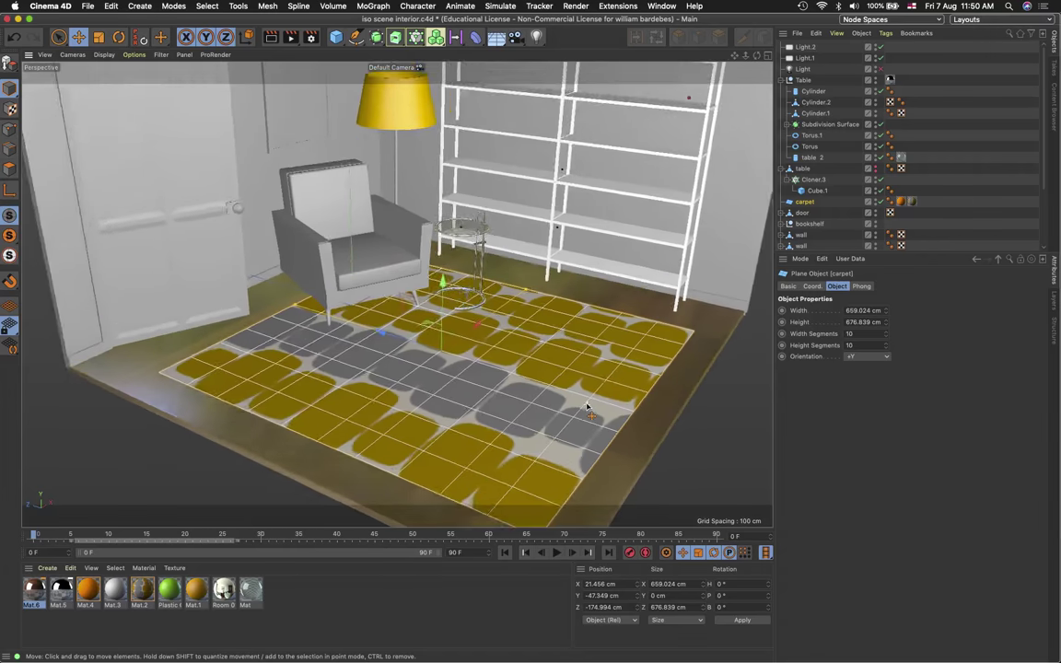
scroll(588, 408, "up", 2)
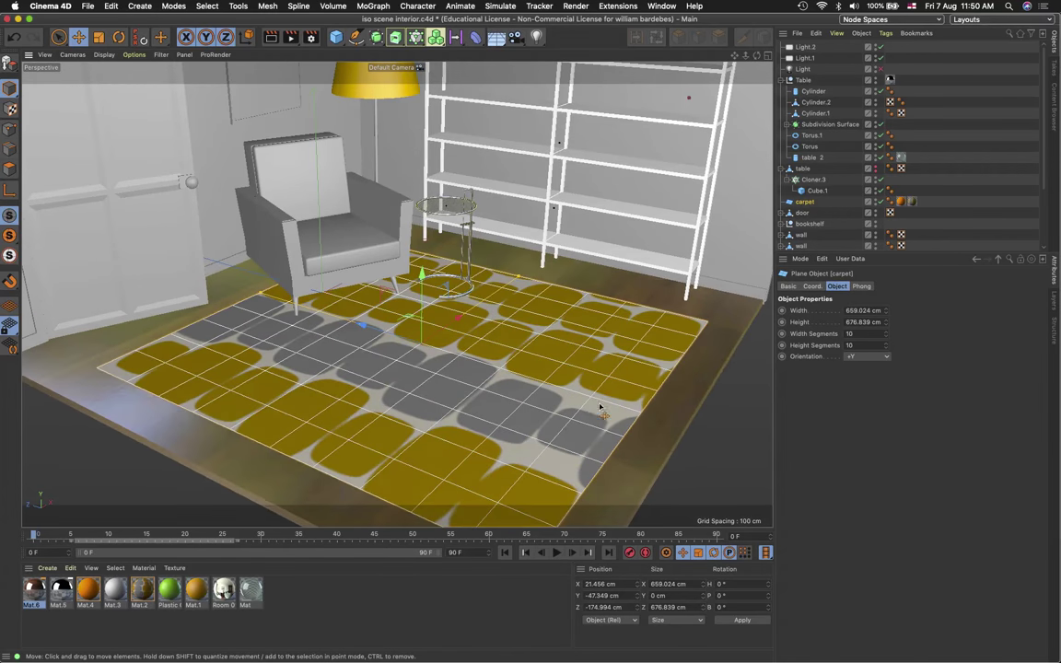
left_click(608, 384)
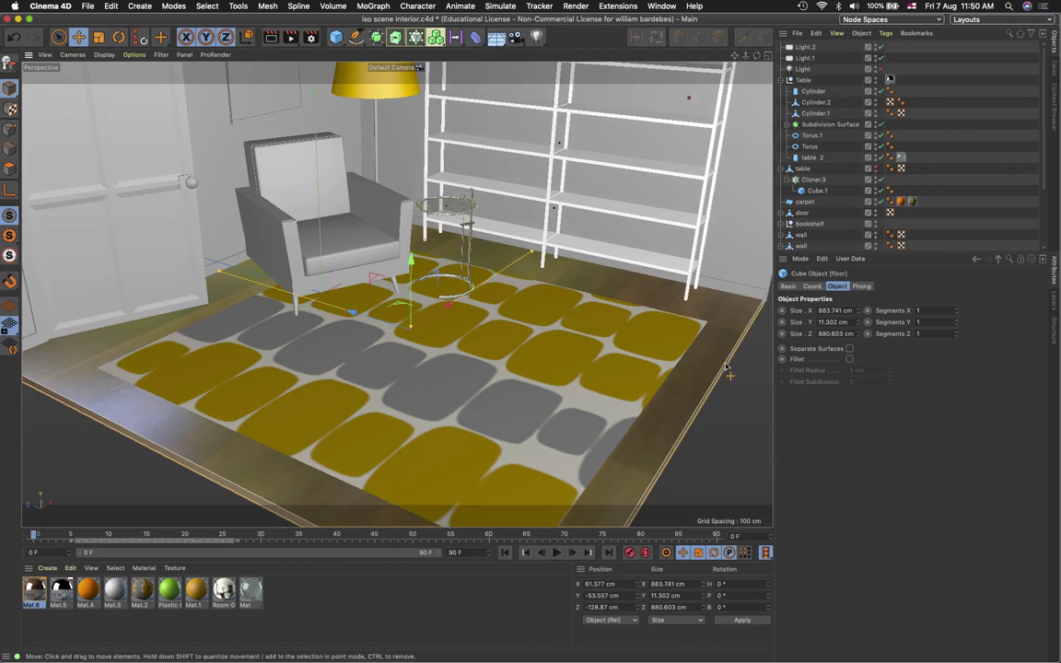
scroll(842, 211, "down", 3)
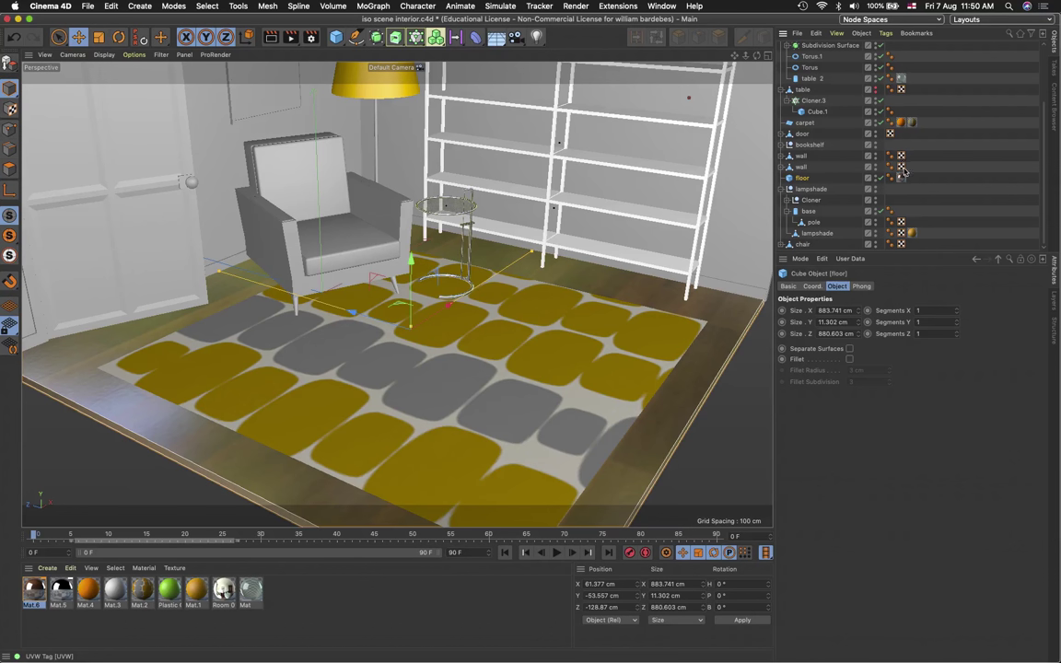
right_click(802, 180)
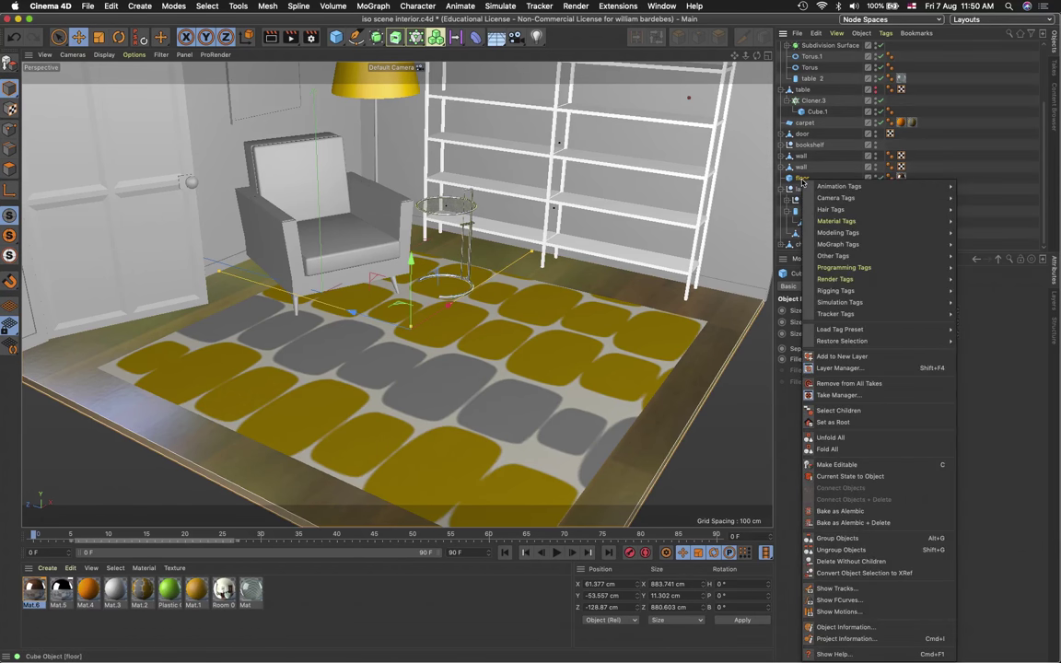
mouse_move(866, 225)
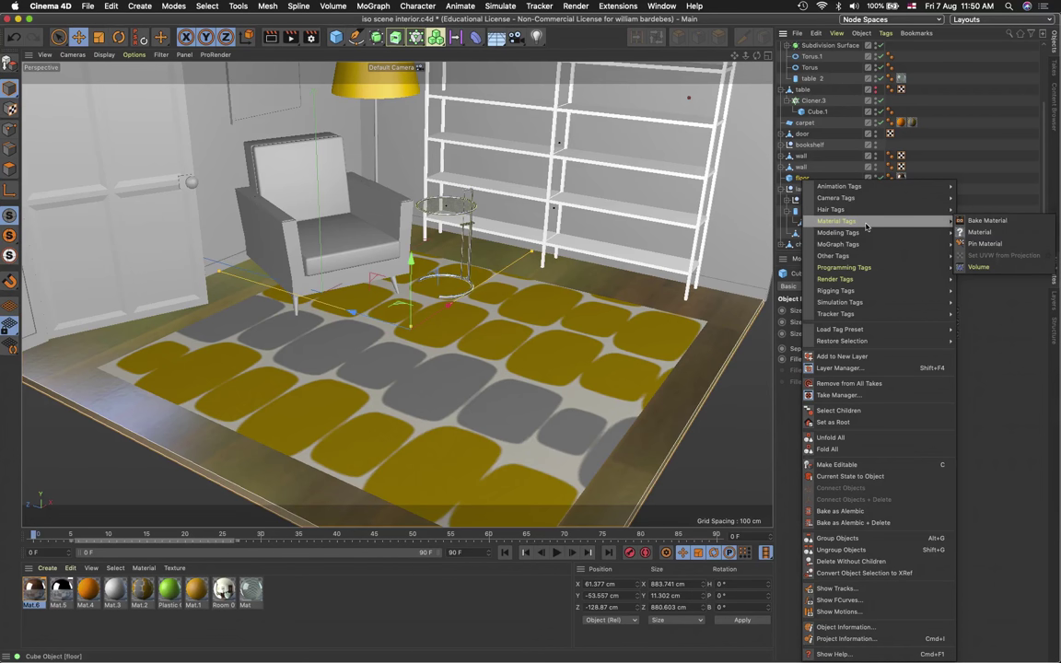
left_click(973, 149)
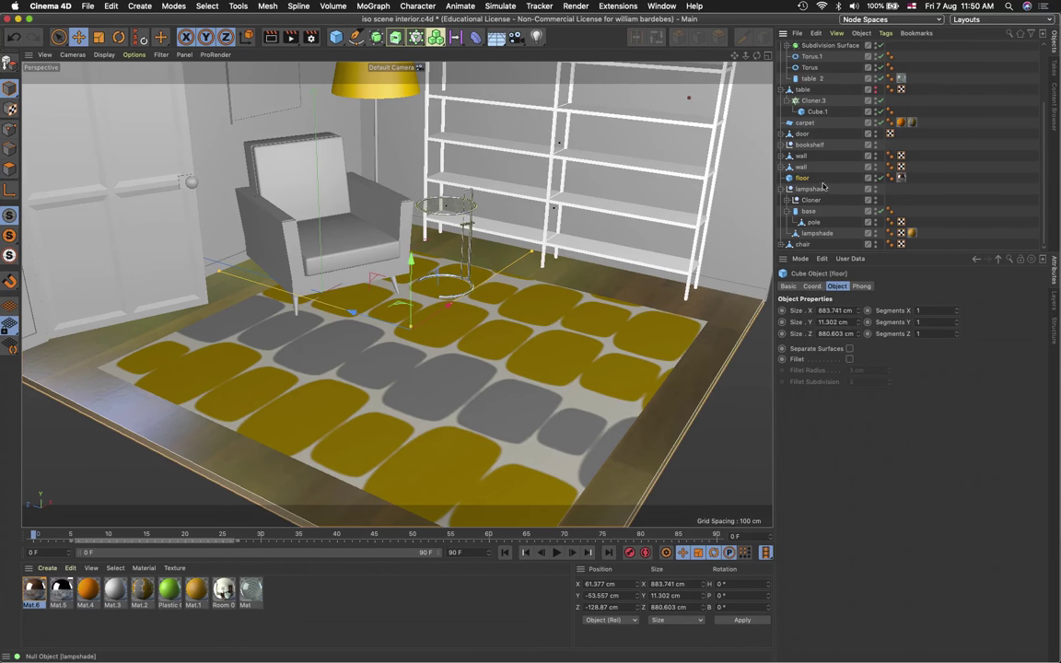
Set Length U and Length V of the floor's Mat.6 material tag to 20% and render the active view
left_click(901, 179)
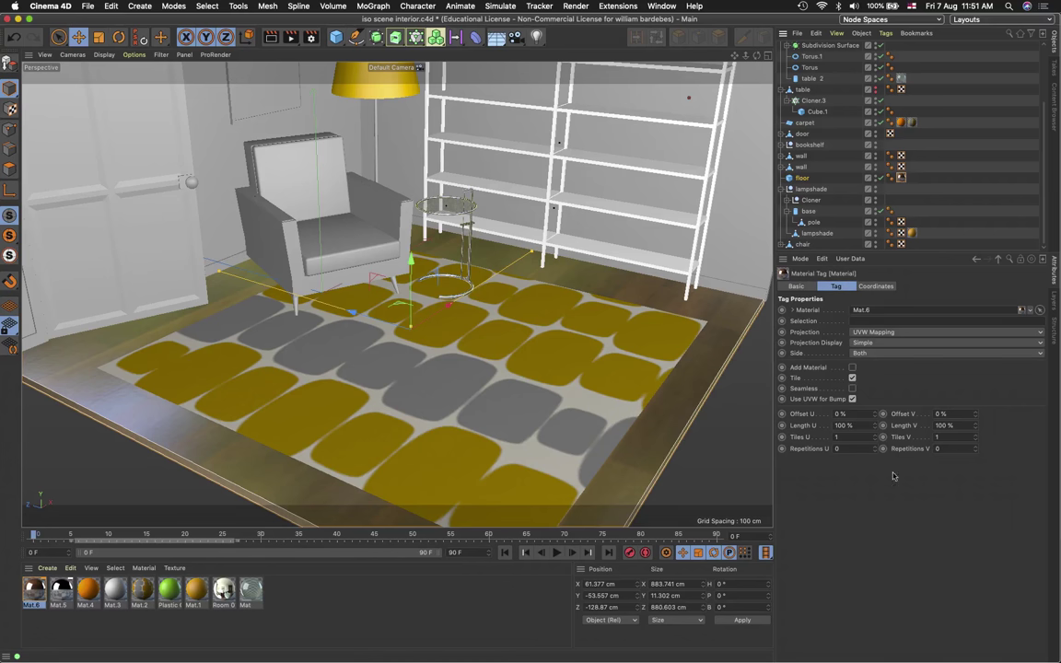
left_click(864, 426)
type("20")
key("Tab")
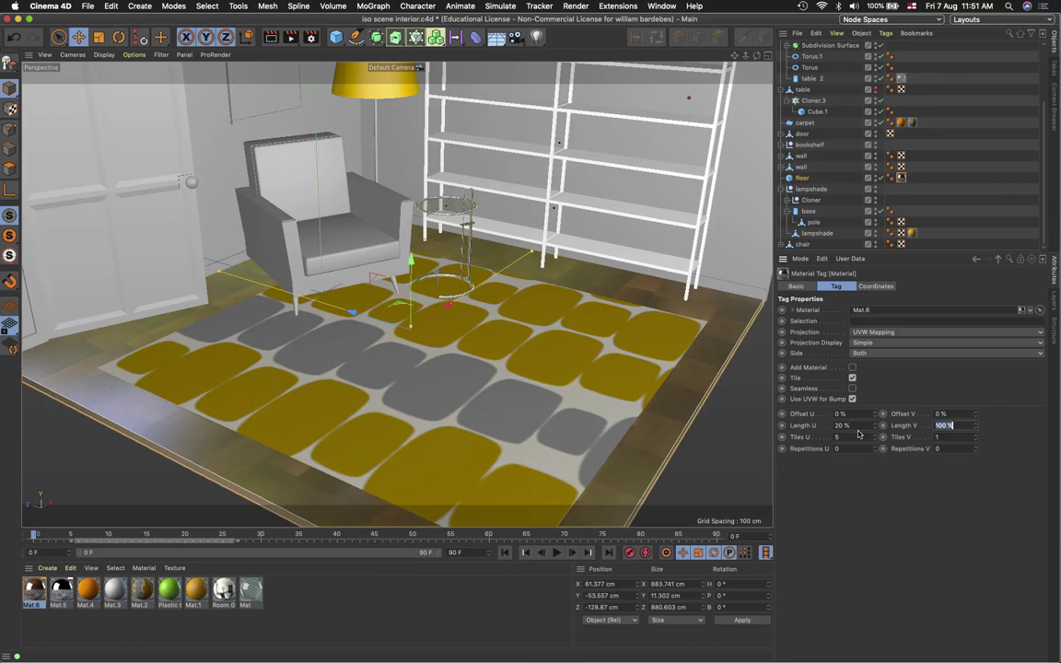
type("20")
key("Tab")
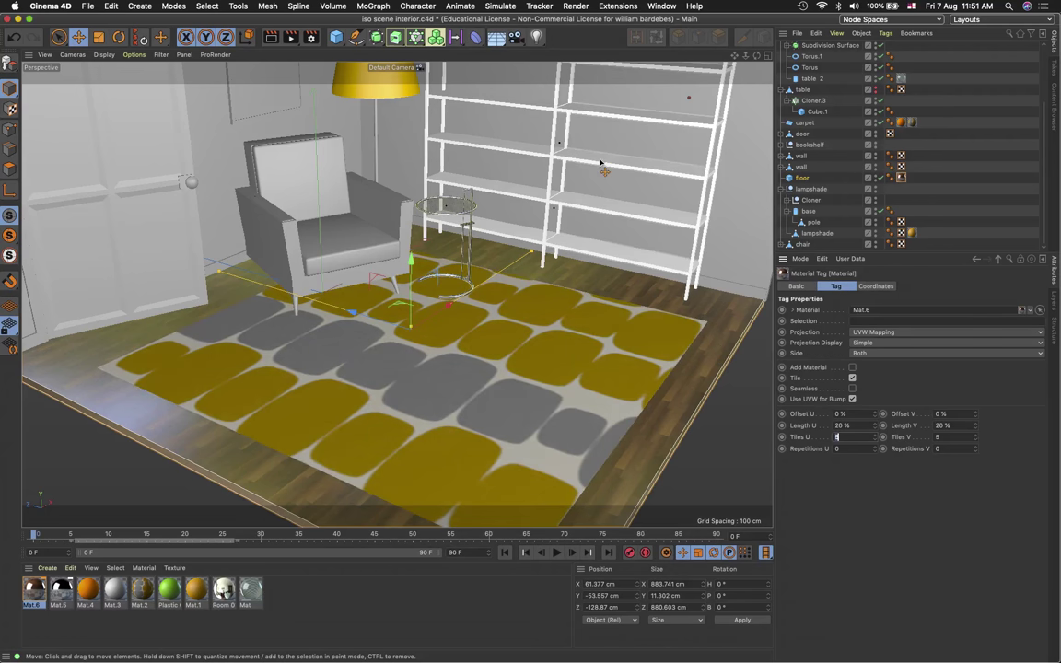
left_click(271, 37)
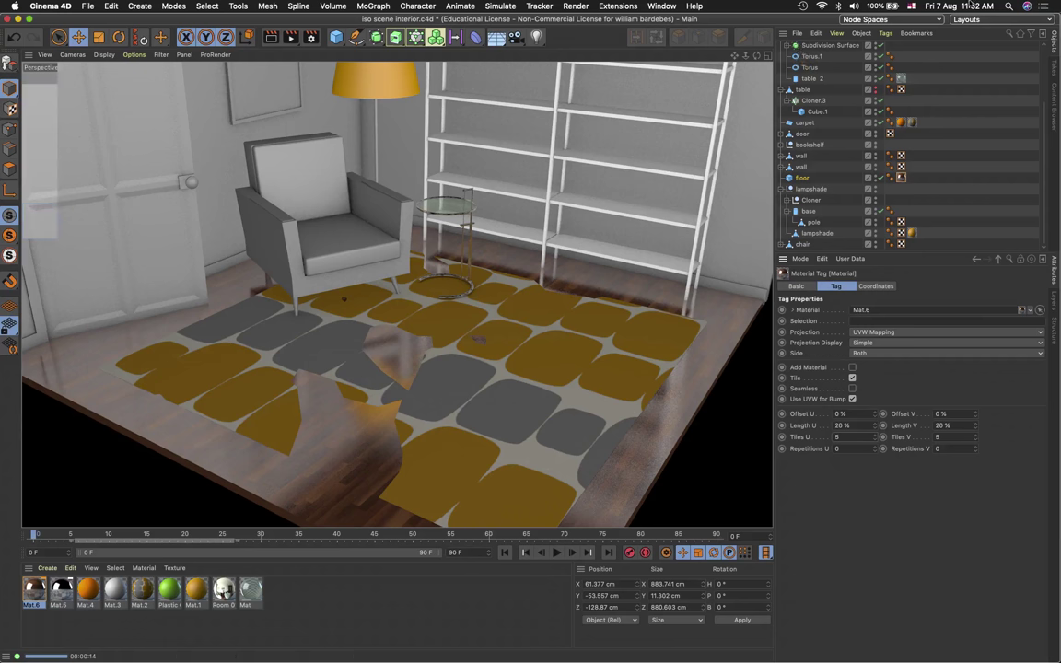
Set both the width segments and height segments of the carpet plane to 100
left_click(805, 122)
key("o")
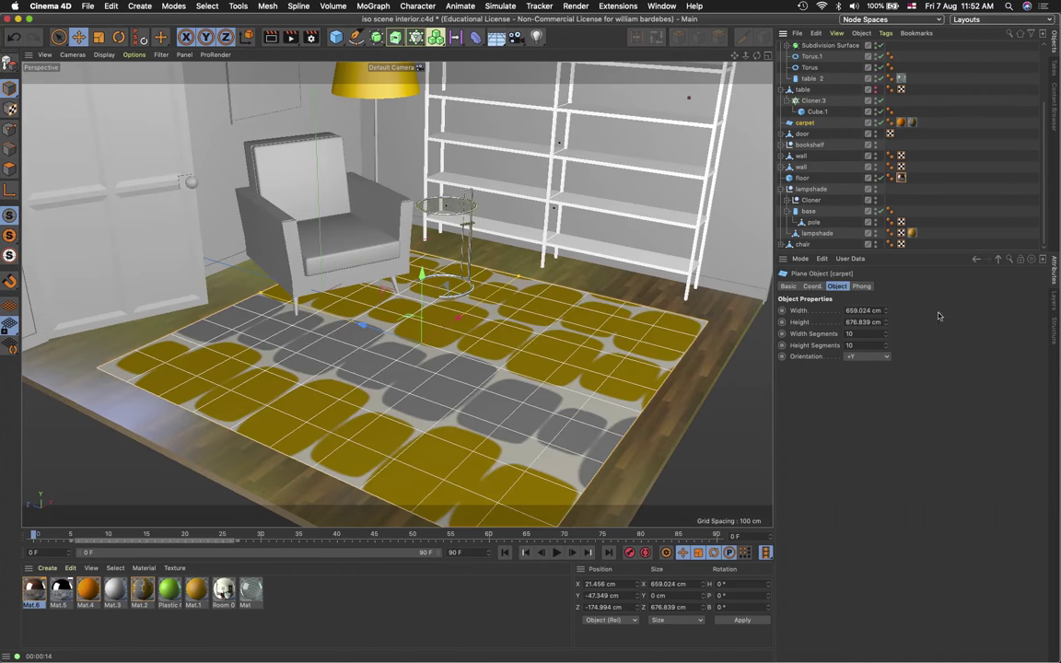
left_click(866, 333)
type("0")
key("Tab")
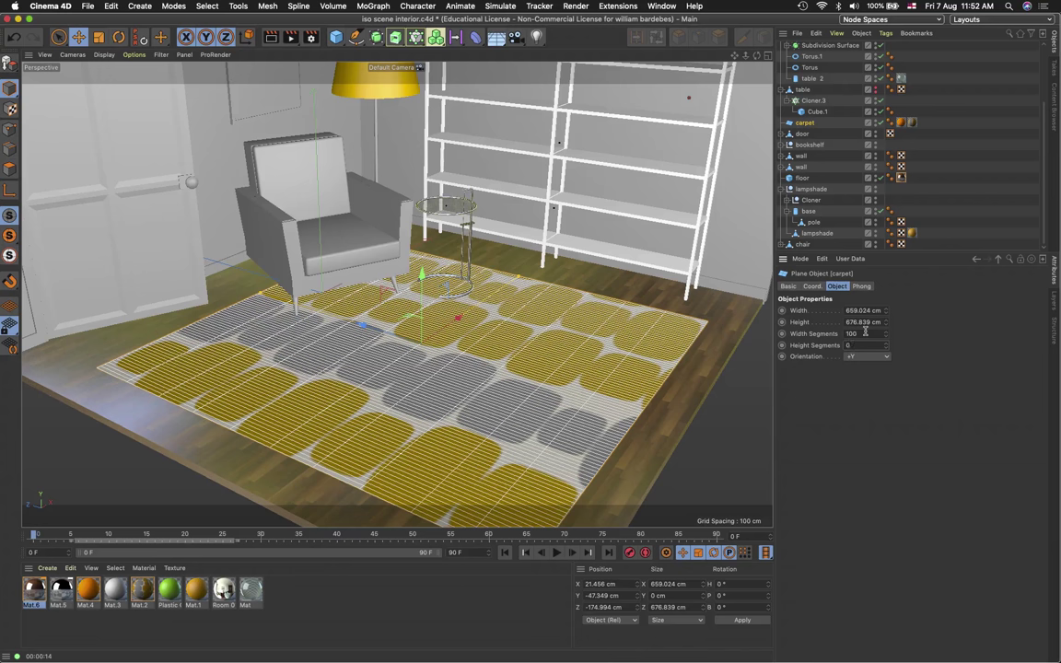
type("100")
key("Return")
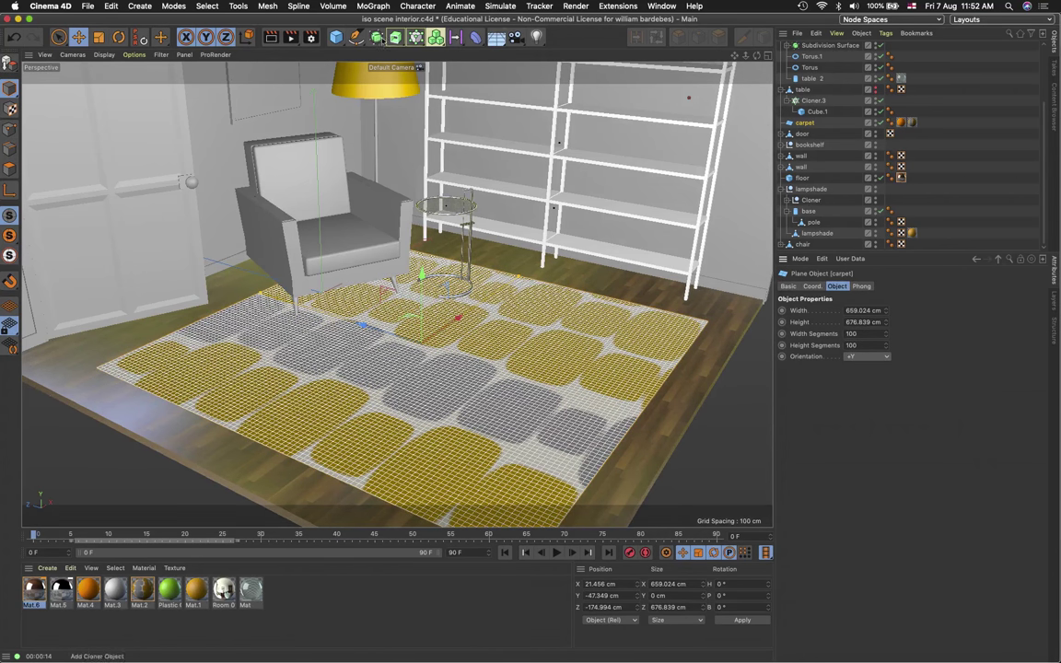
Render the active view and a close-up of the carpet's edge against the wooden floor
left_click(273, 39)
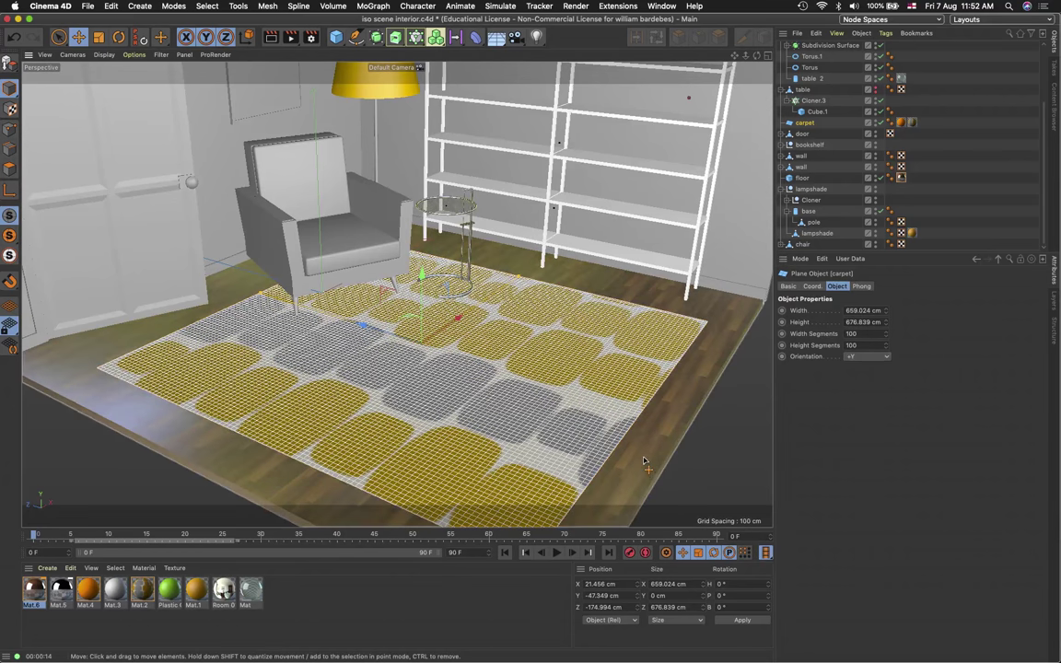
scroll(644, 461, "up", 5)
scroll(644, 460, "up", 5)
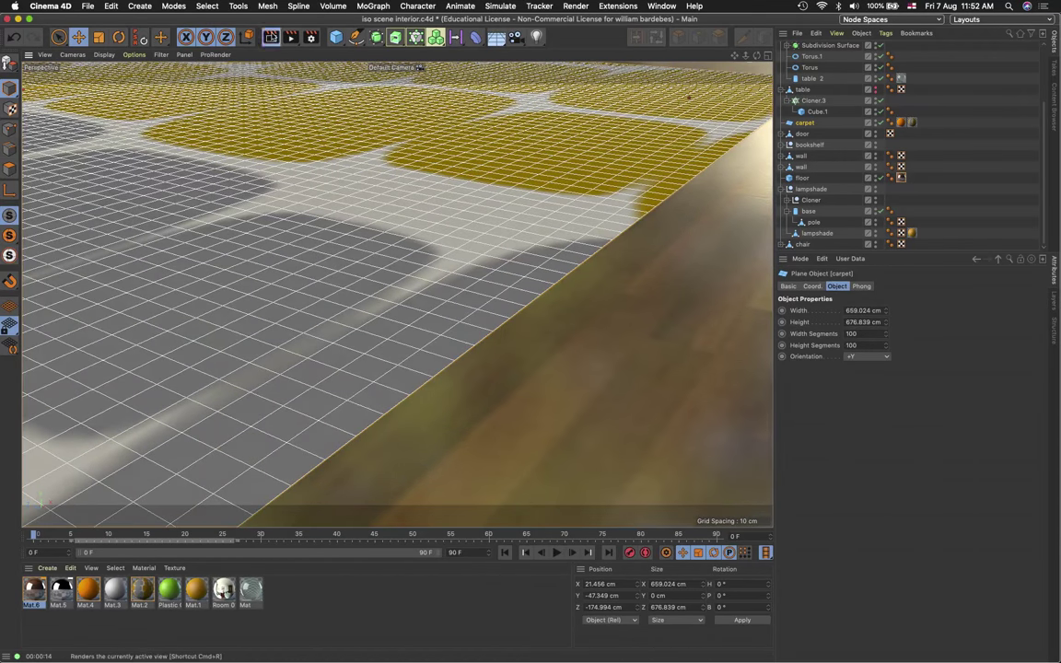
left_click(271, 37)
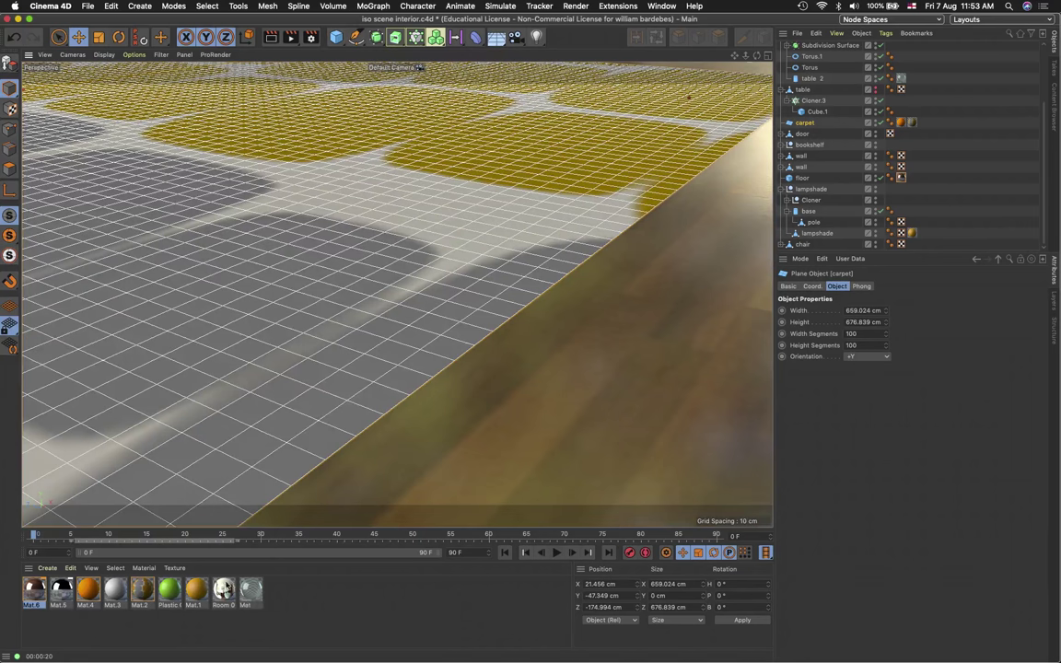
Set the layer color brightness of Mat.6's Reflectance Layer 1 to 8% and render the active view
double_click(34, 594)
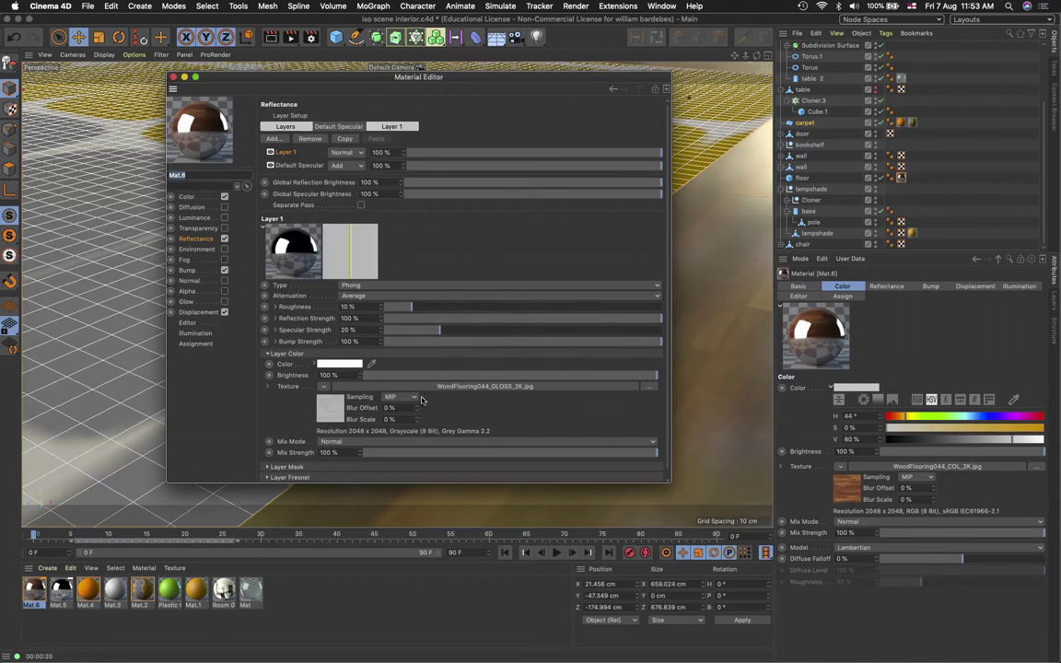
left_click(390, 376)
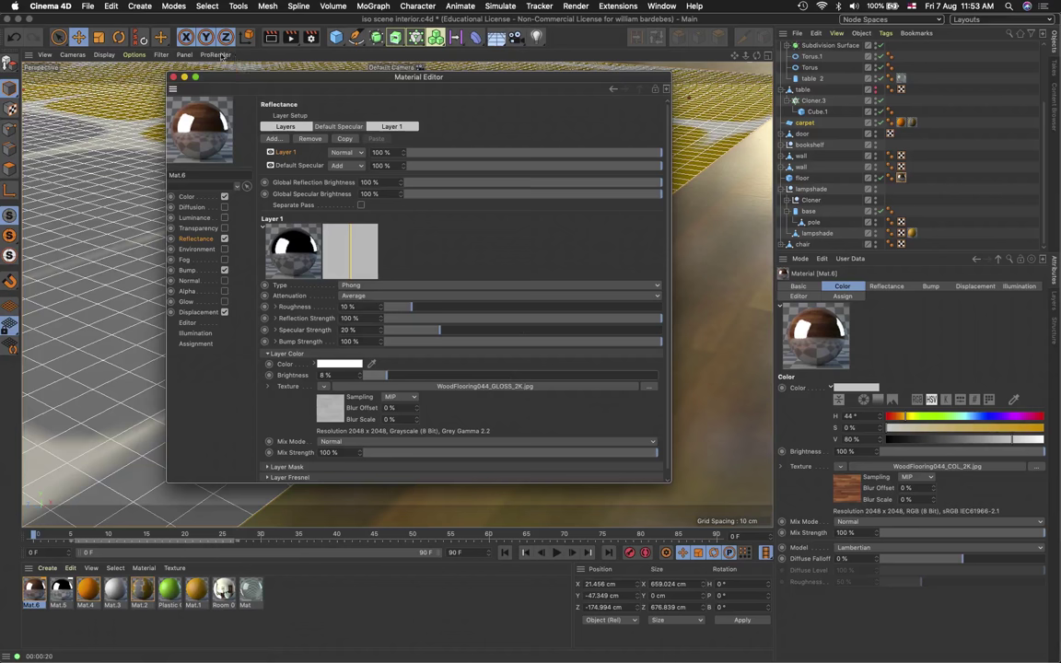
left_click(173, 77)
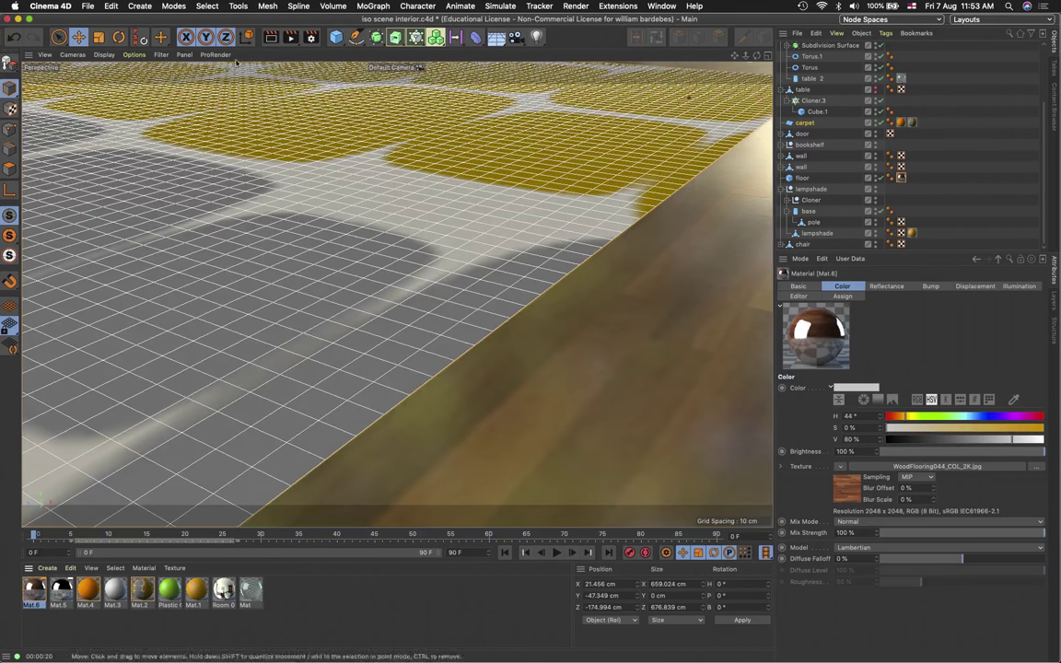
left_click(271, 39)
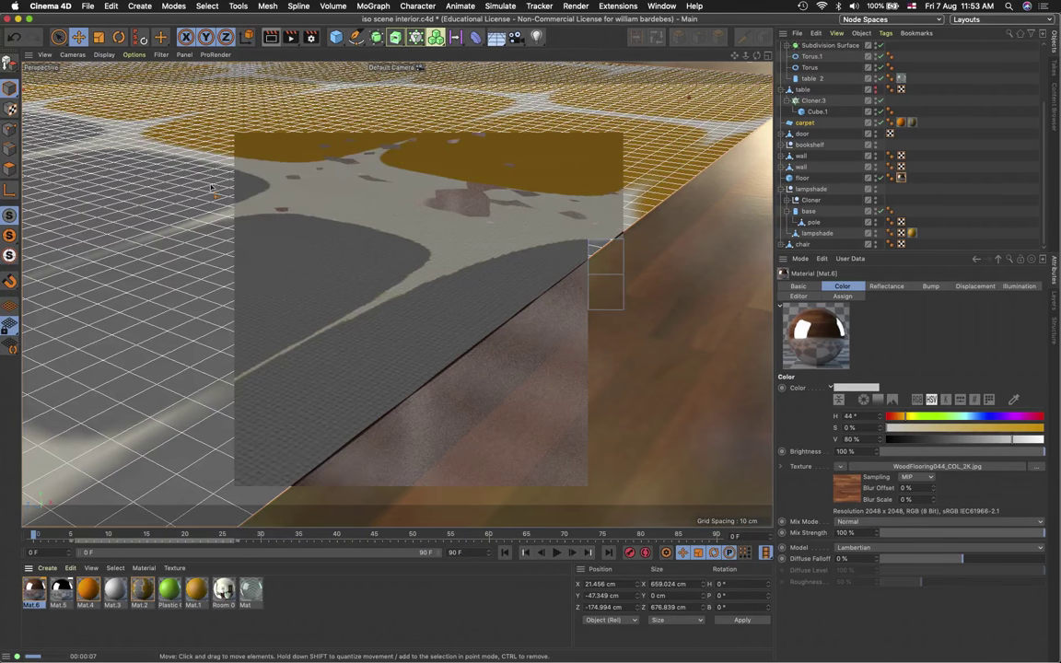
Disable the Reflectance channel of the Mat.6 wood material and render the active view
double_click(39, 592)
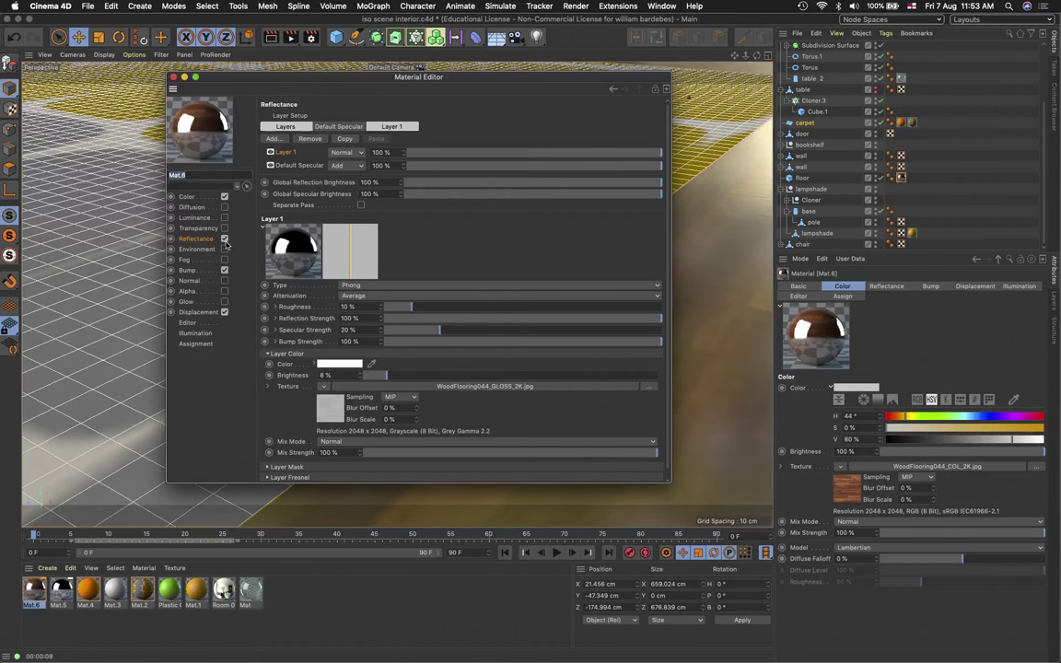
left_click(224, 239)
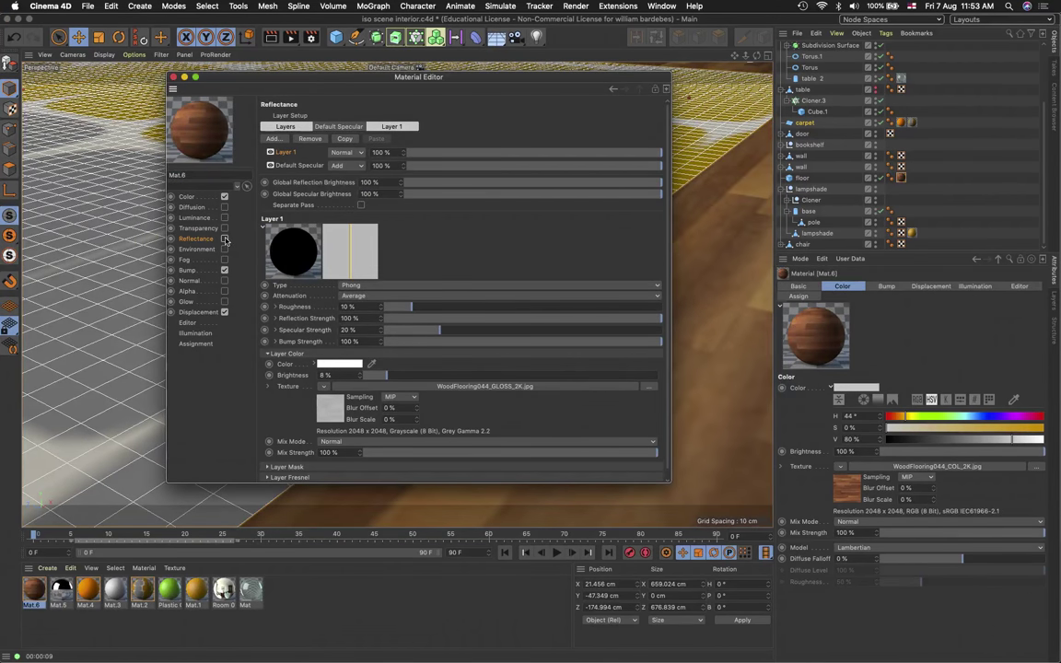
left_click(272, 38)
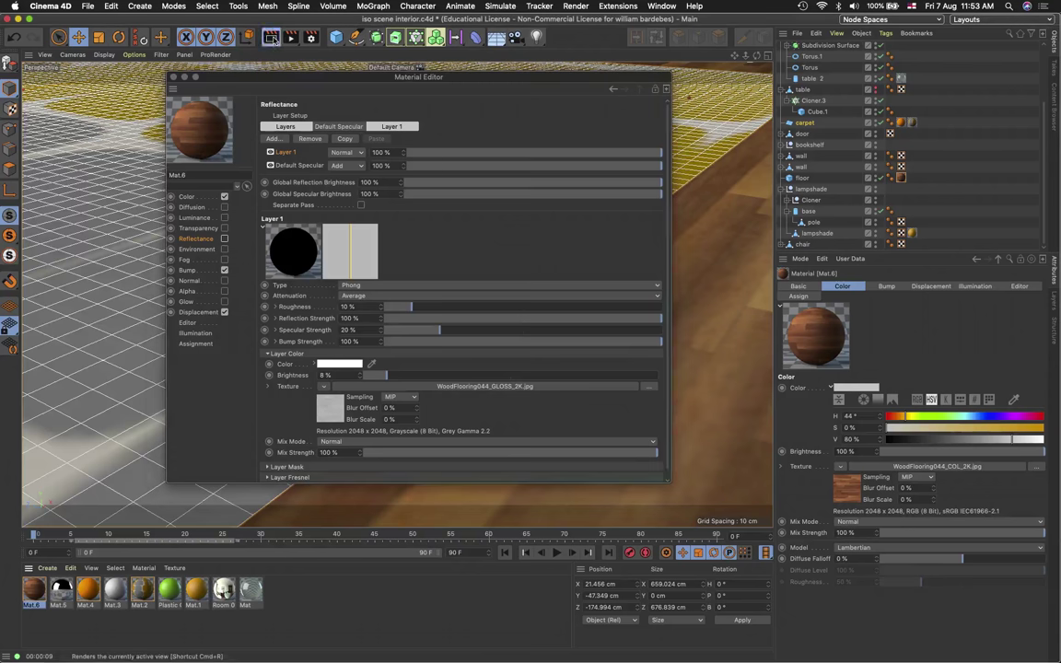
left_click(174, 76)
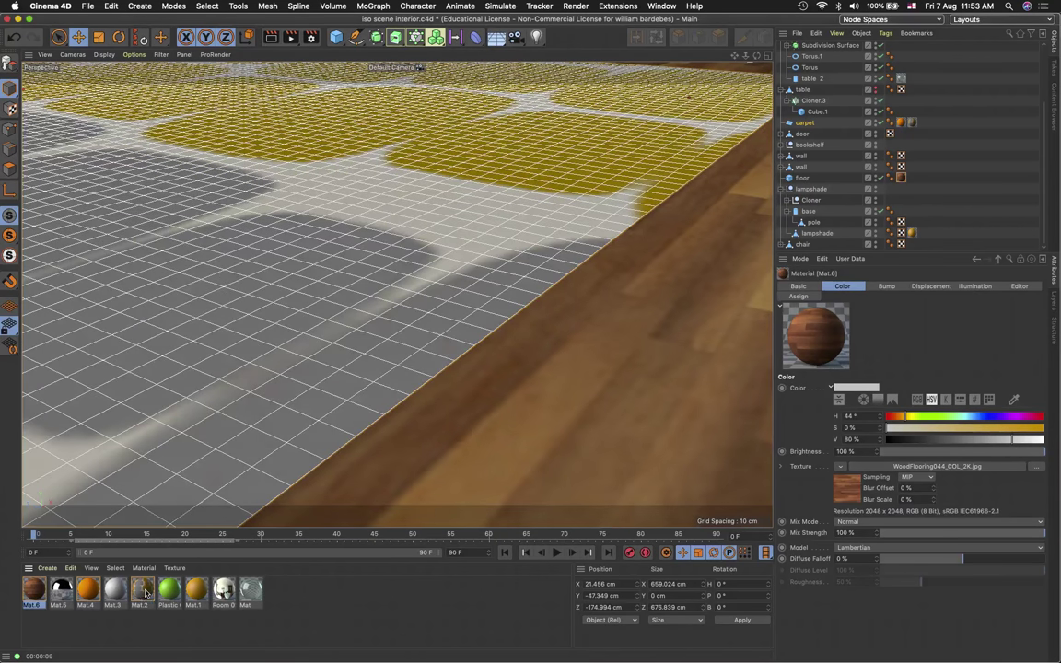
Disable the Displacement channel of the carpet material Mat.2
double_click(143, 594)
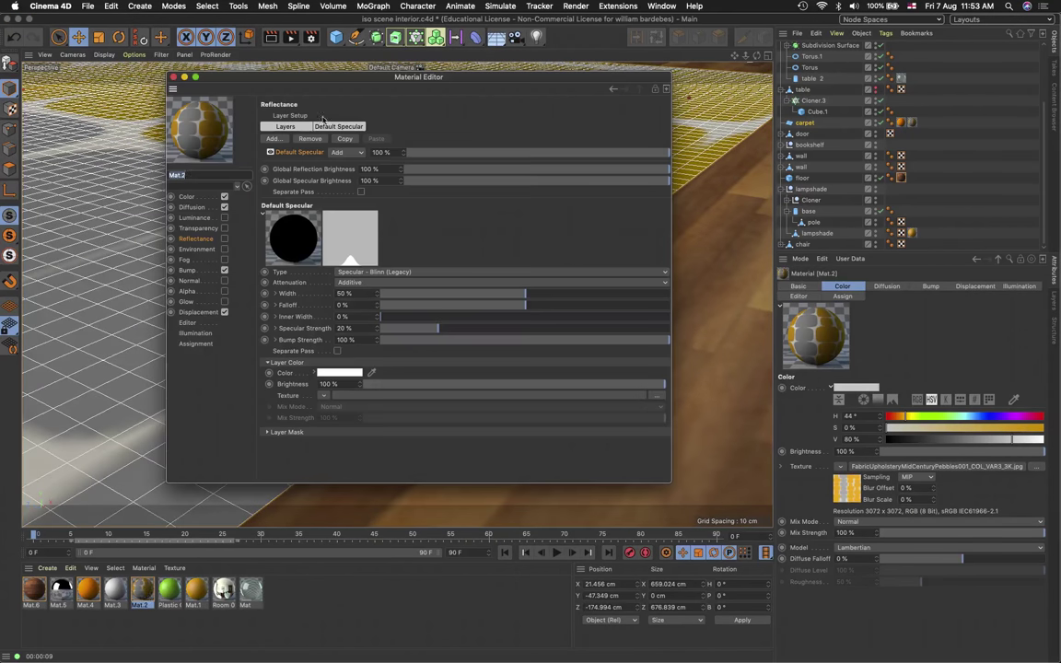
left_click(224, 312)
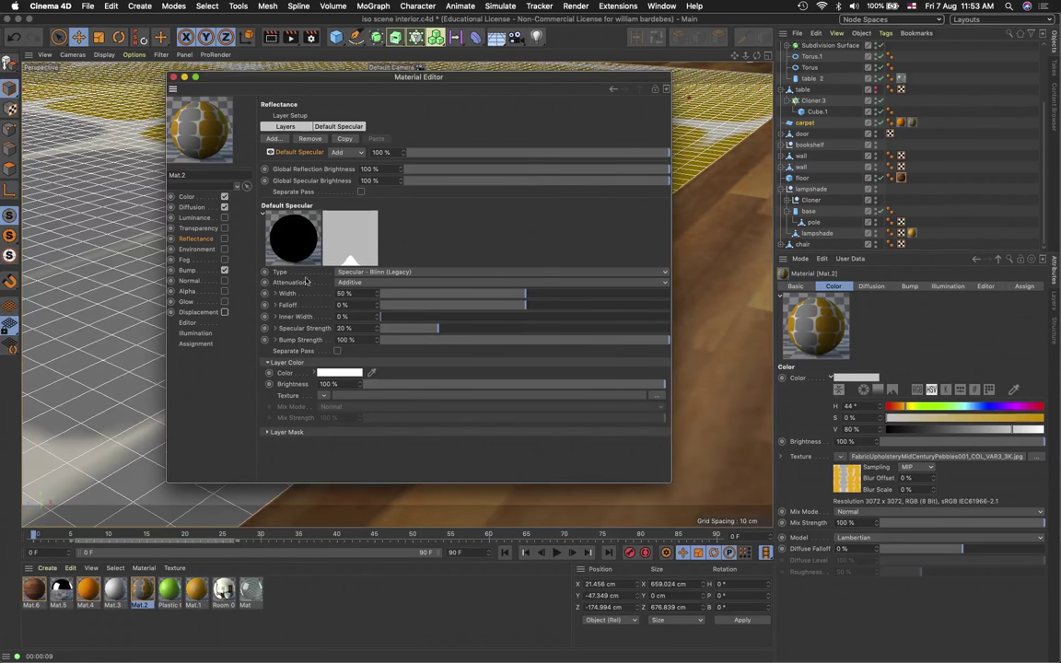
Set the displacement height of the Mat.6 wood material to 50 cm and render the active view
left_click(33, 589)
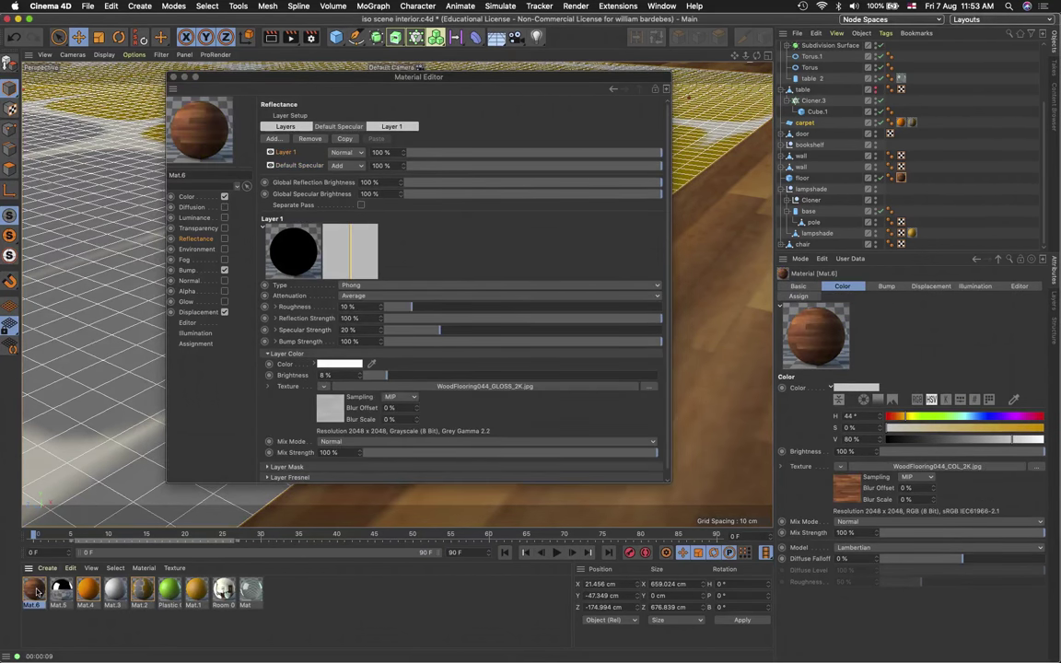
left_click(196, 312)
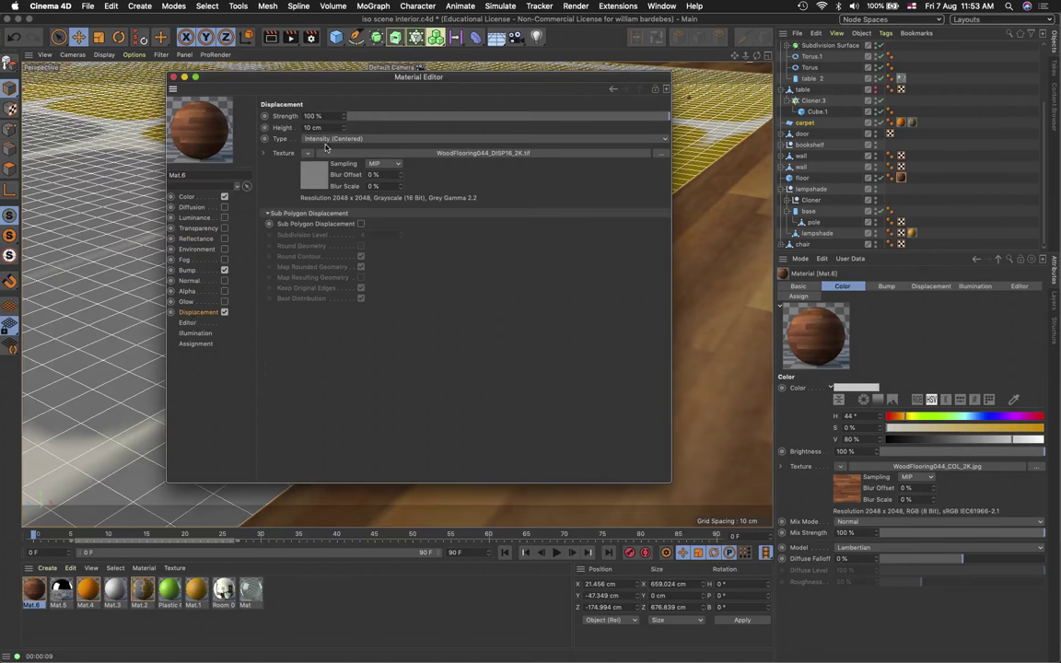
left_click(341, 128)
type("50")
key("Return")
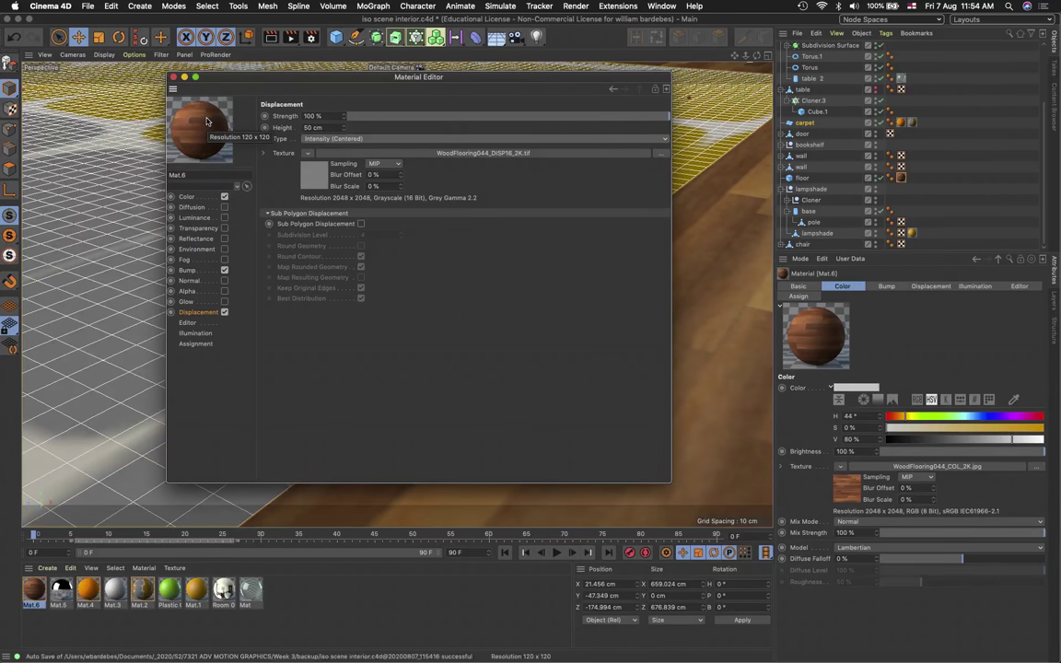
left_click(172, 77)
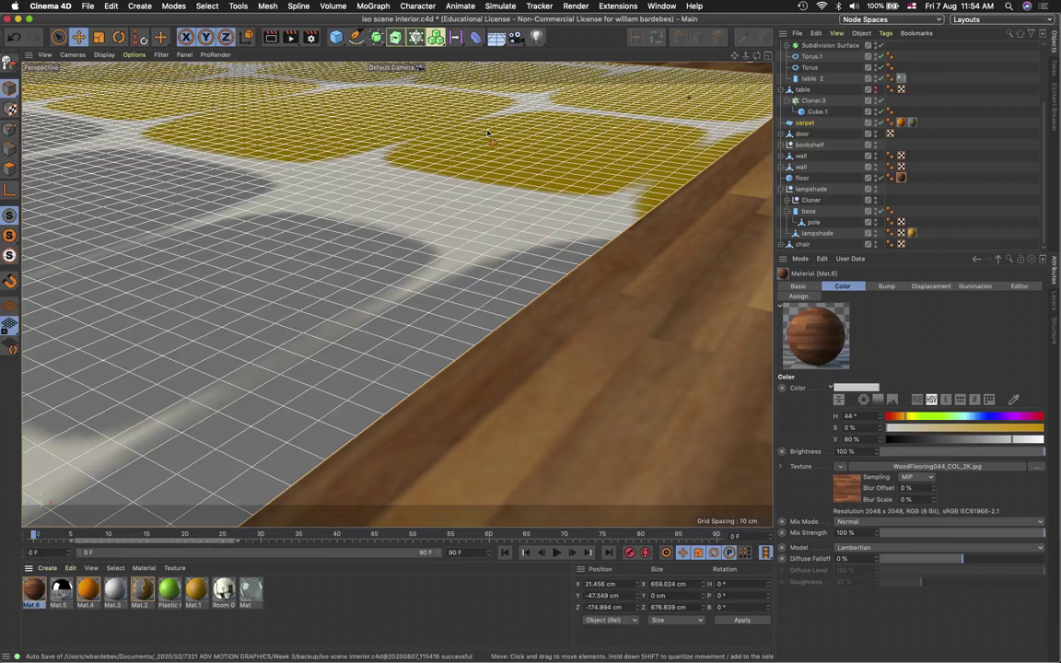
left_click(271, 40)
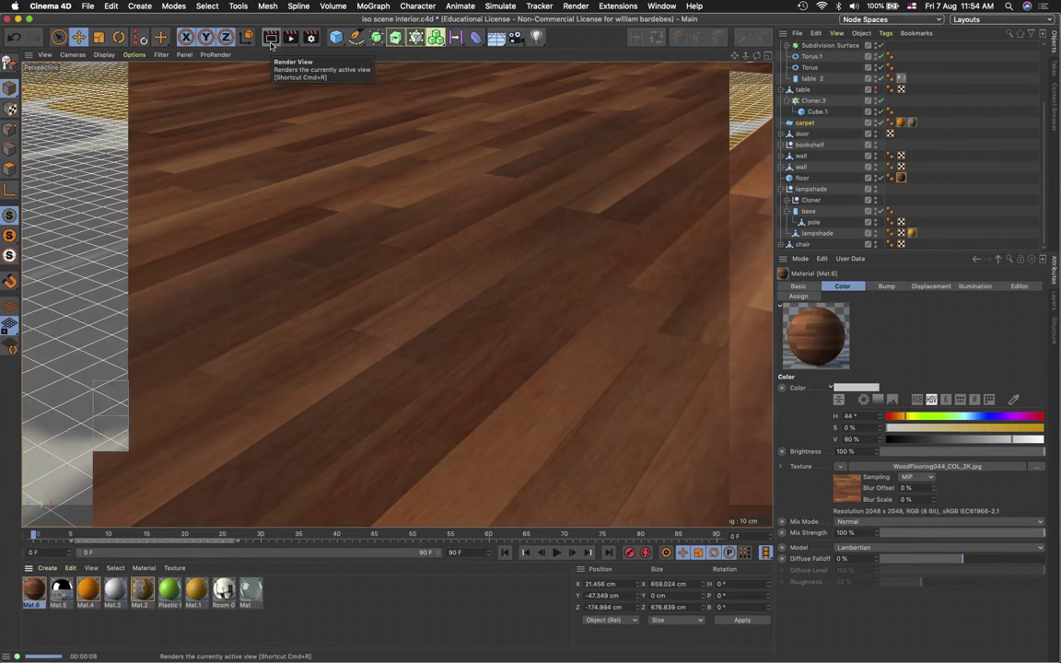
left_click(240, 368)
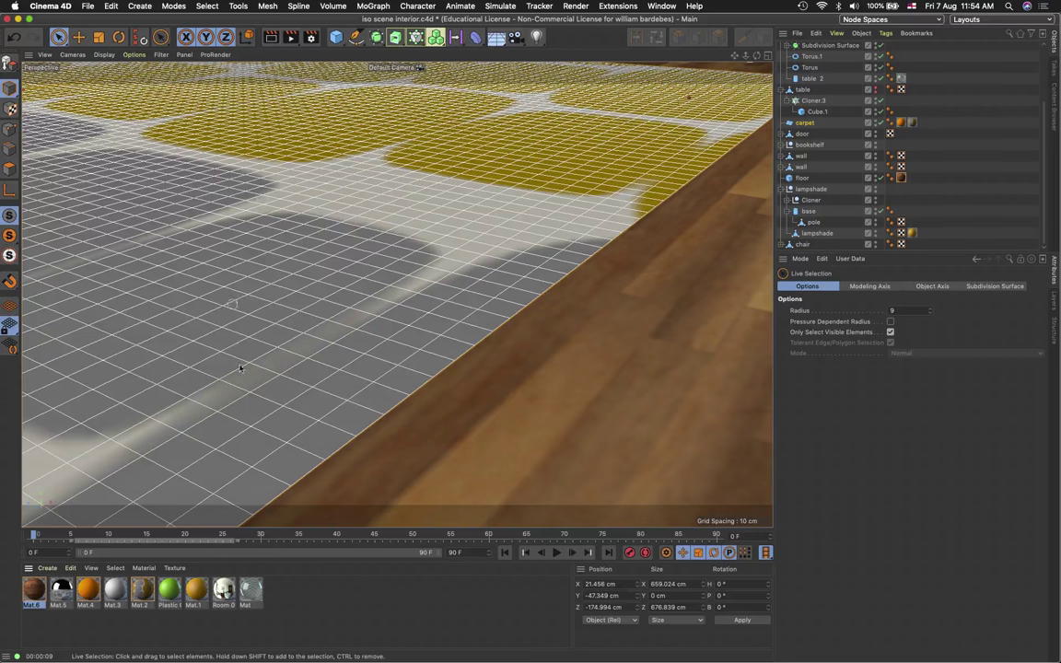
Enable the Displacement channel of the carpet material Mat.2 with a height of 0 cm, and check Mat.6's displacement settings
double_click(142, 590)
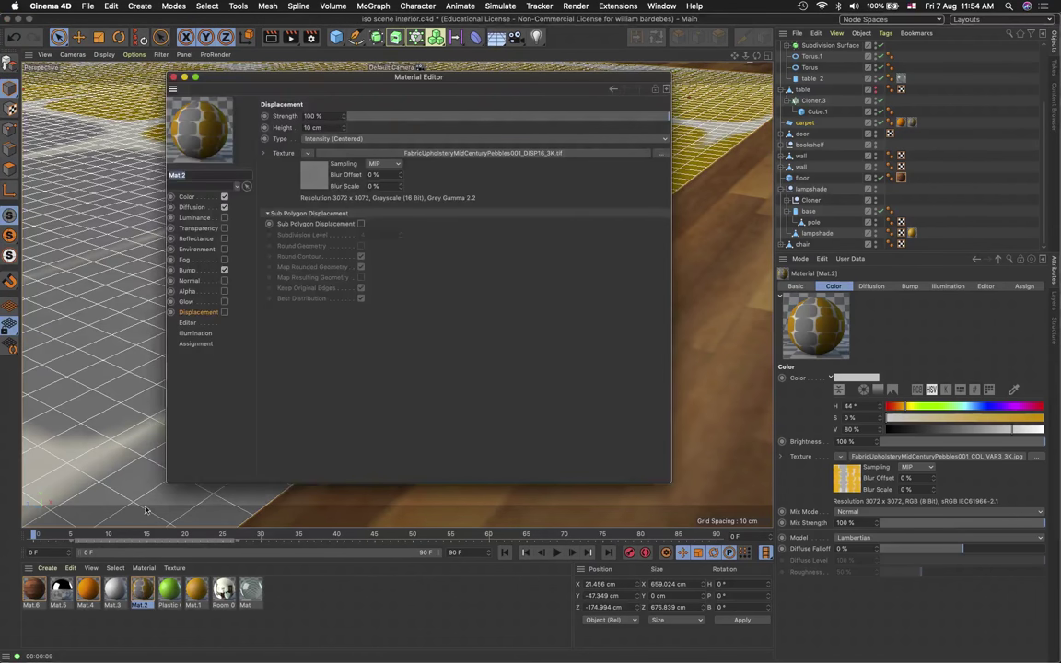
left_click(224, 313)
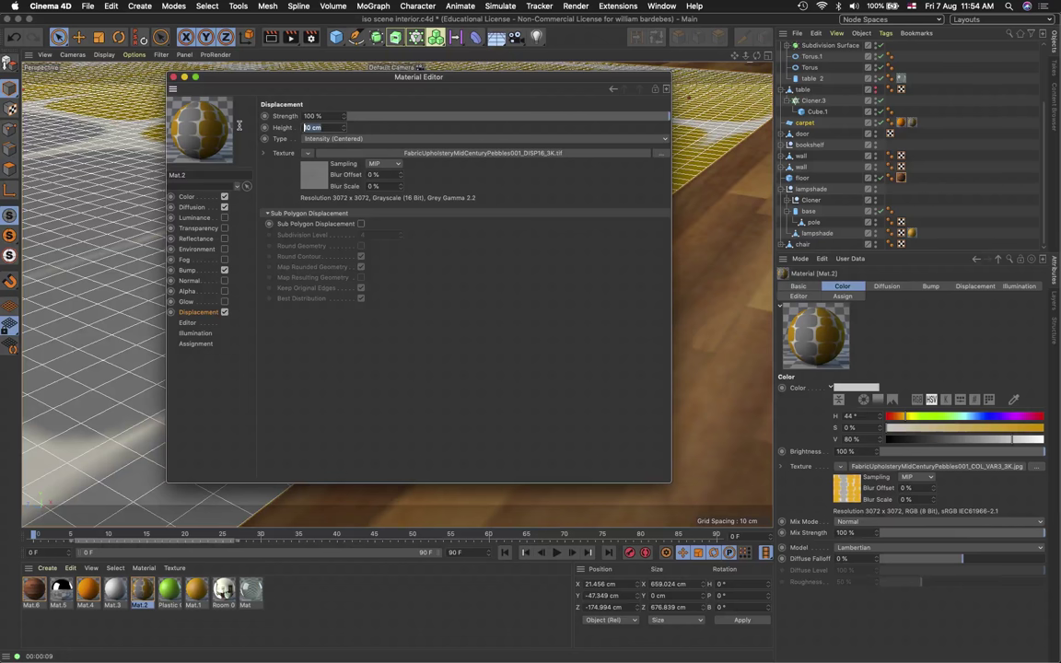
type("1")
key("Return")
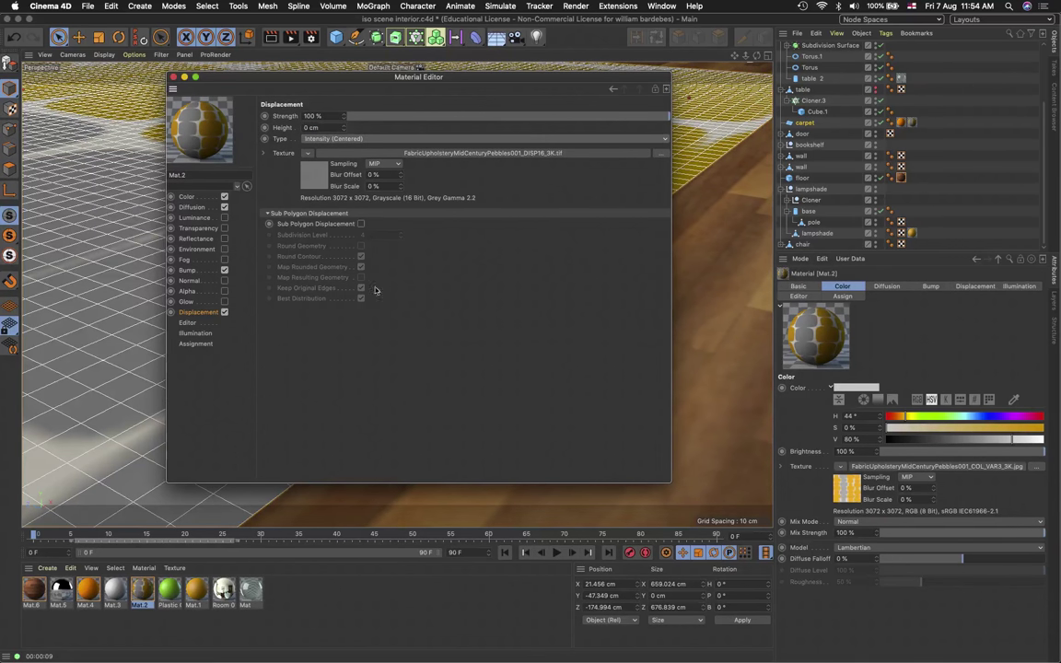
left_click(33, 590)
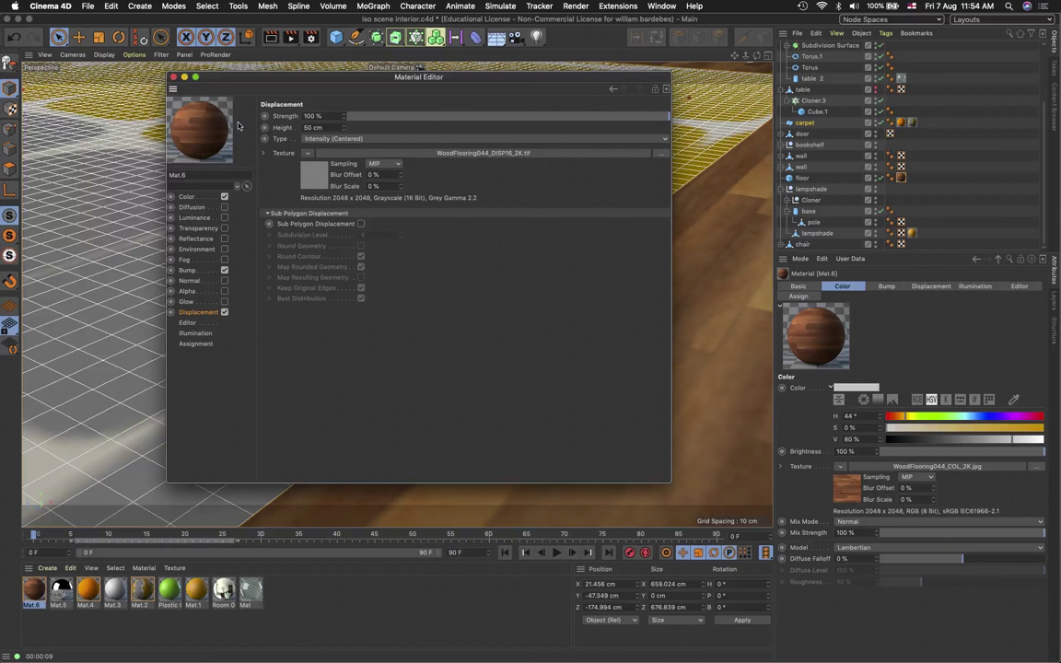
left_click(173, 77)
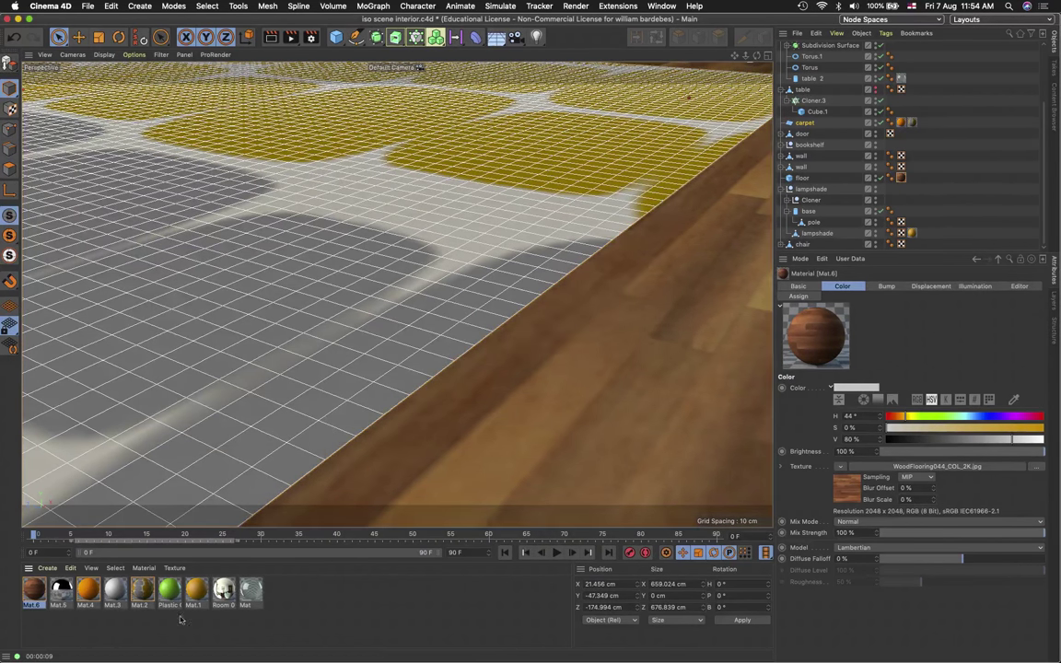
Set the floor cube's X, Y and Z segments to 20 each
left_click(83, 628)
left_click(33, 590)
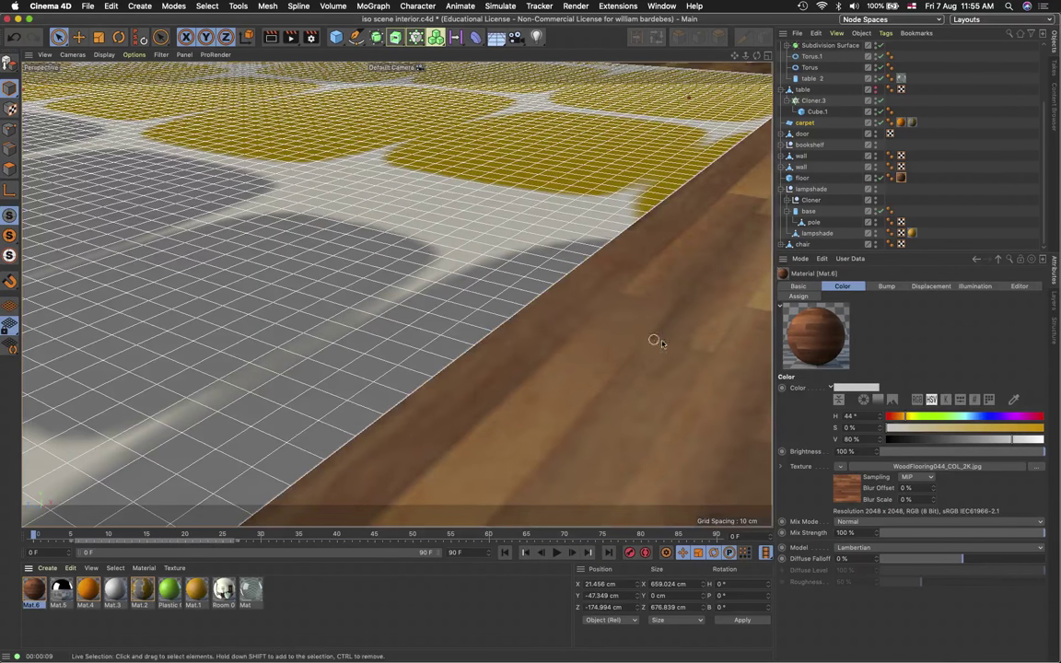
left_click(806, 179)
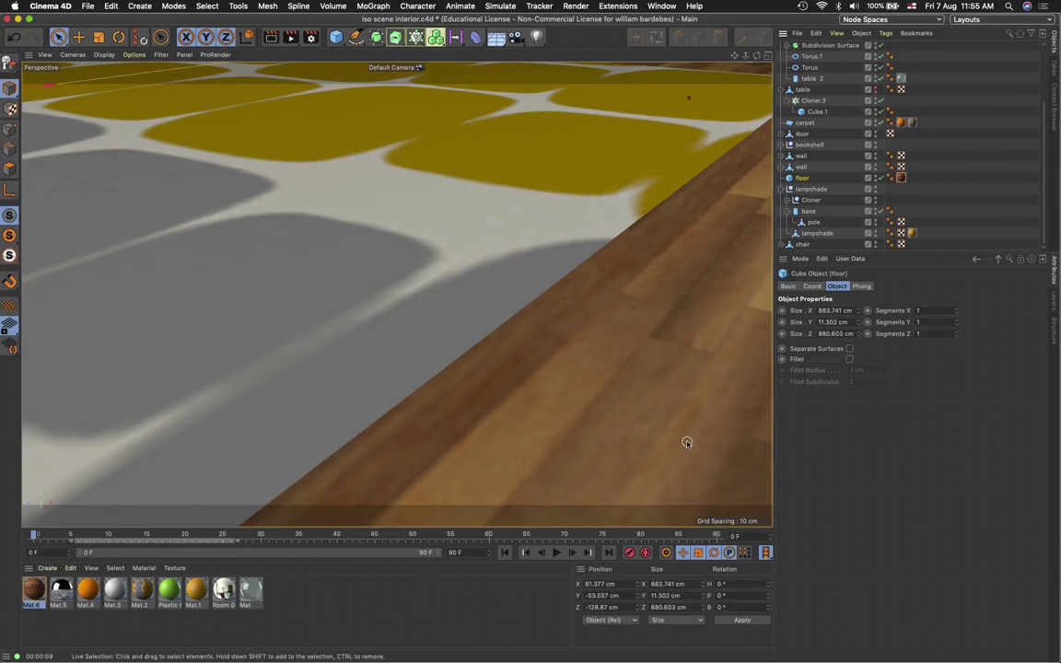
scroll(687, 442, "down", 5)
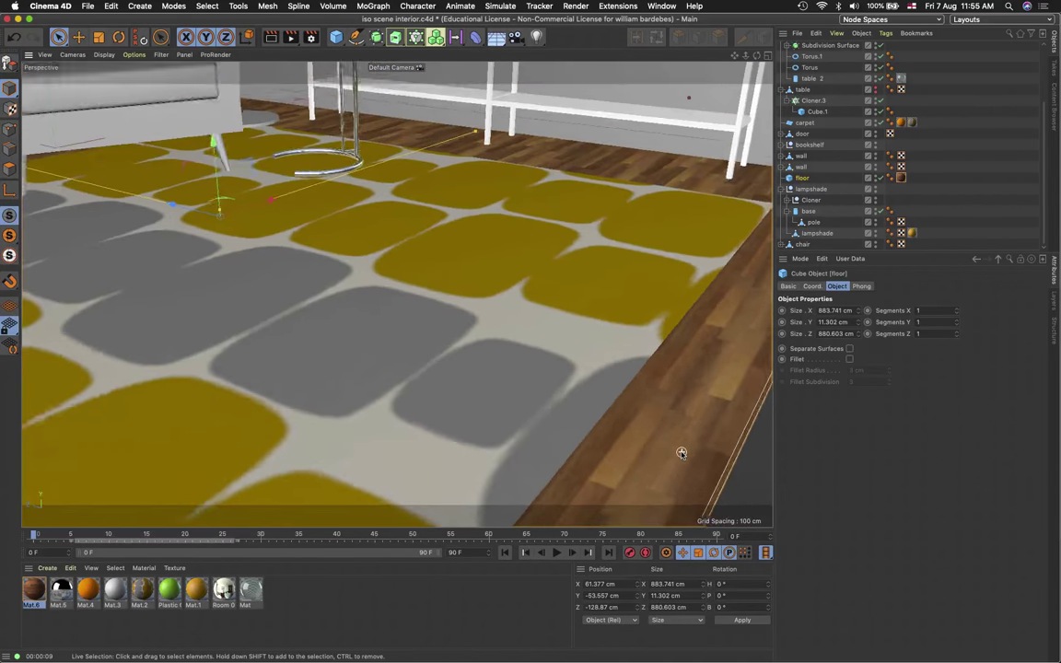
scroll(681, 452, "down", 2)
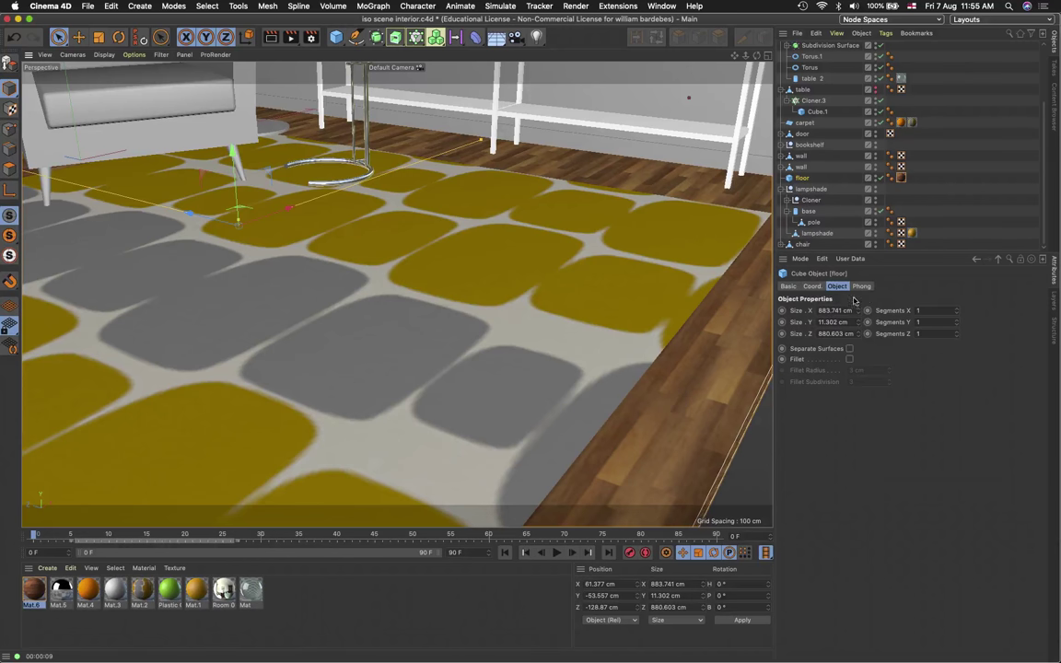
left_click(897, 310)
type("20")
key("Tab")
type("20")
key("Tab")
type("20")
key("Return")
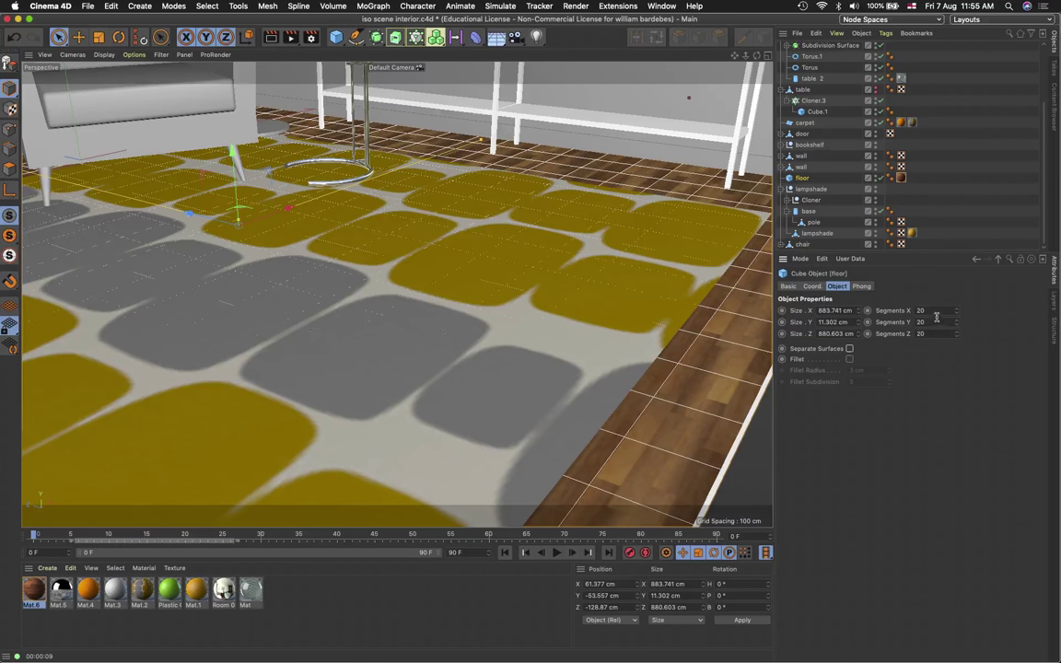
Set the floor cube's Y segments to 1 and its X and Z segments to 200, and render the active view
double_click(919, 323)
type("1")
key("Return")
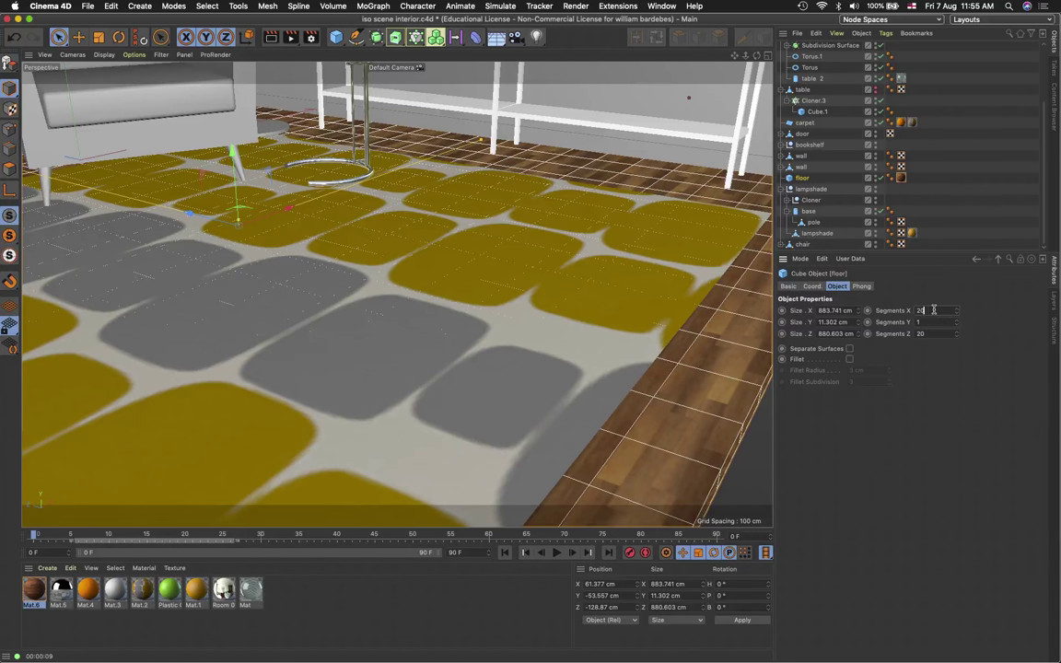
left_click(933, 310)
type("200")
double_click(938, 334)
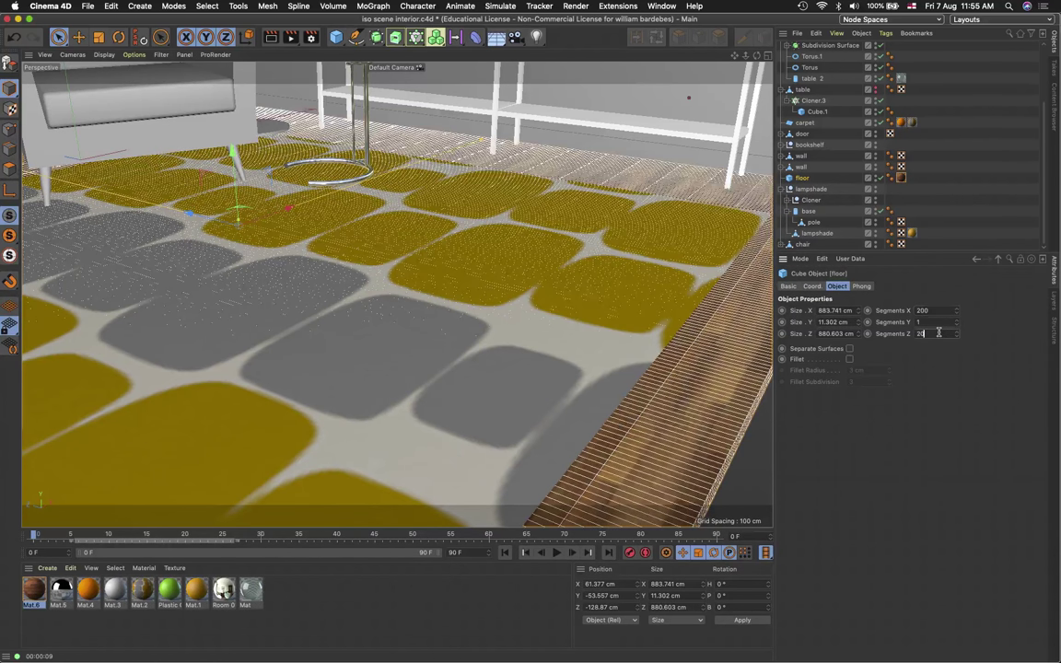
type("200")
key("Return")
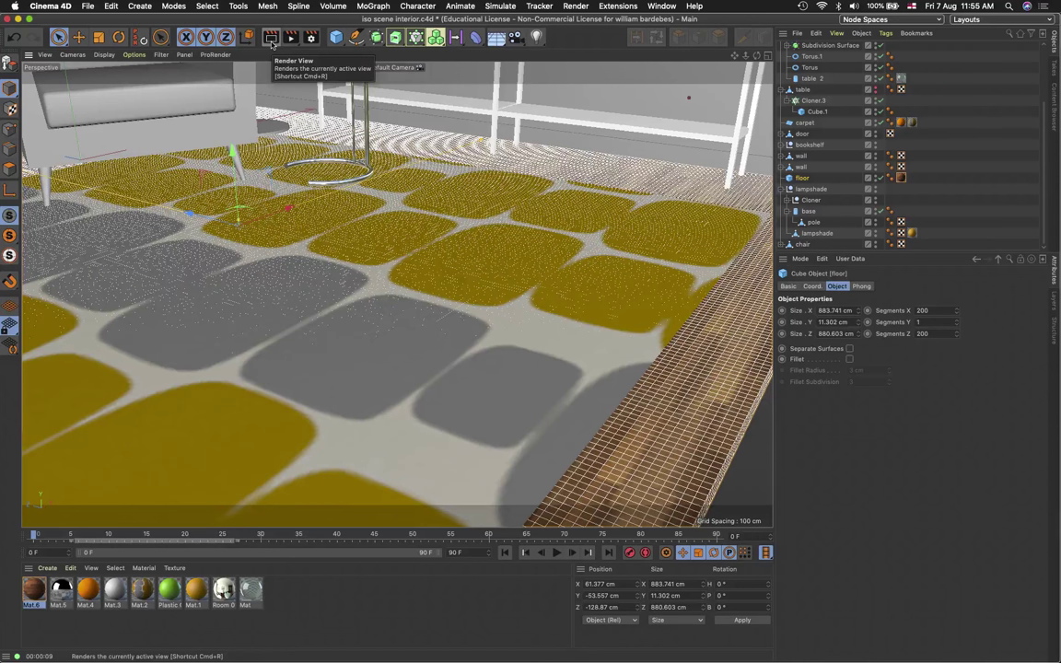
left_click(272, 43)
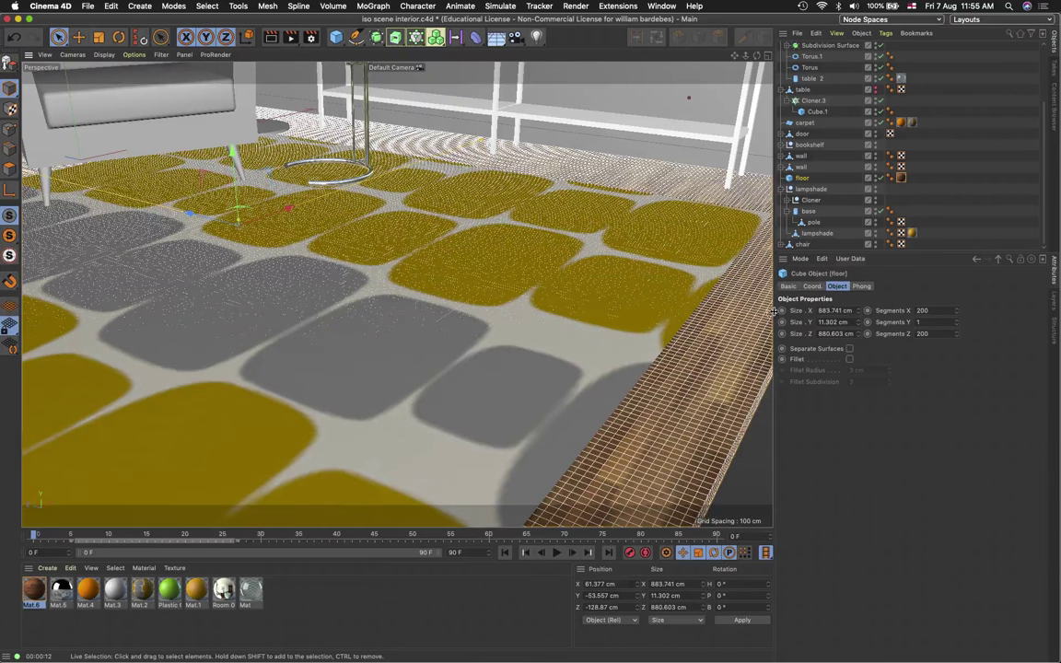
Disable the Displacement channel of the Mat.6 wood material and render the view of the carpet and floor
double_click(34, 591)
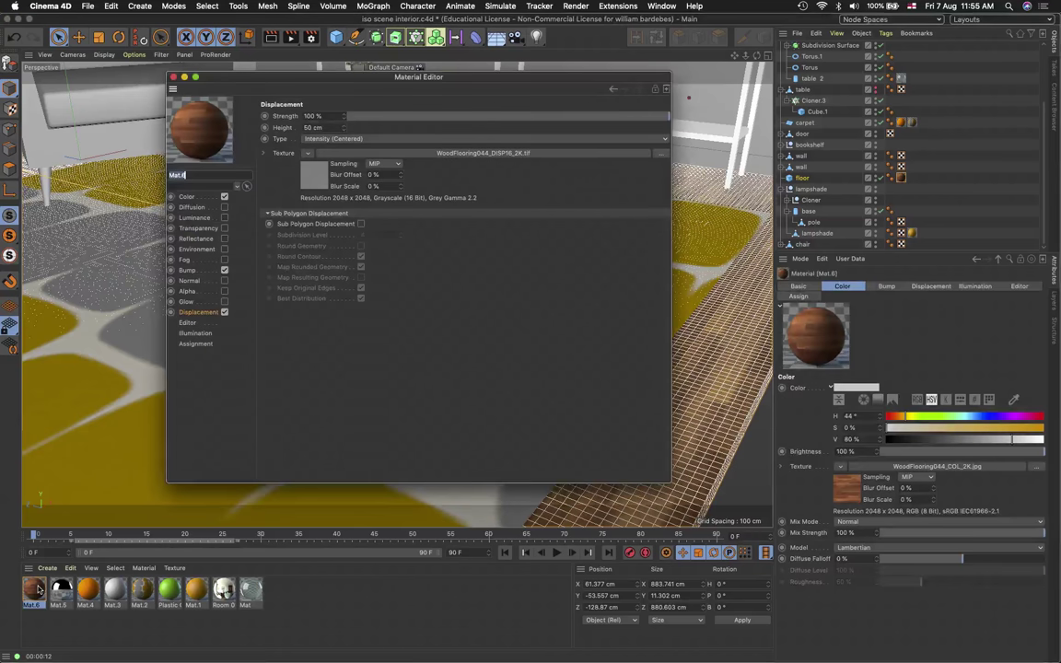
left_click(225, 314)
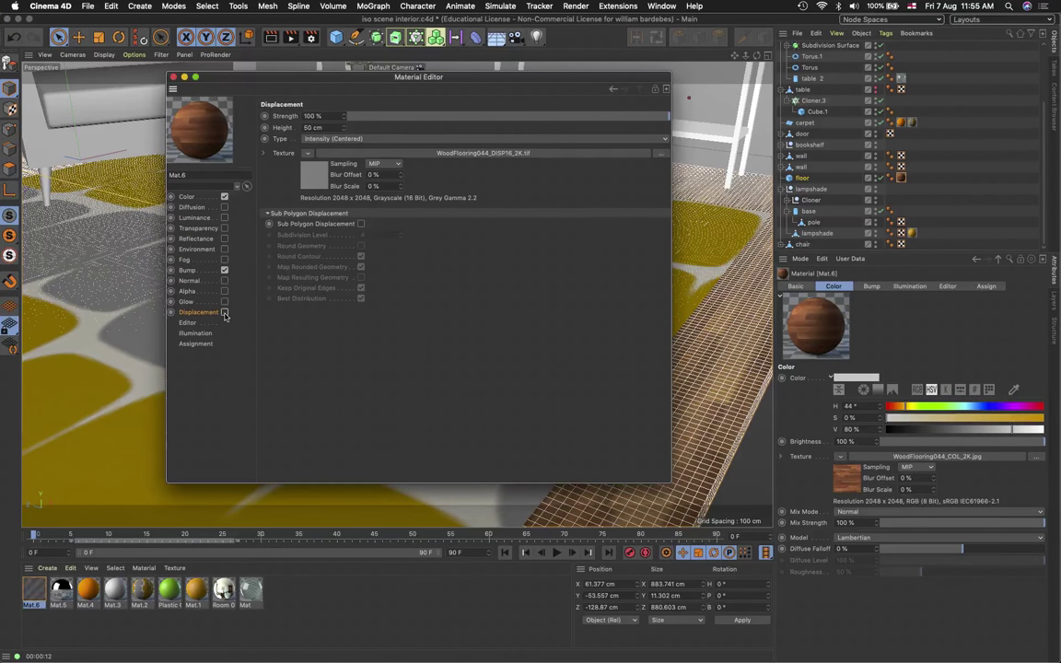
left_click(184, 76)
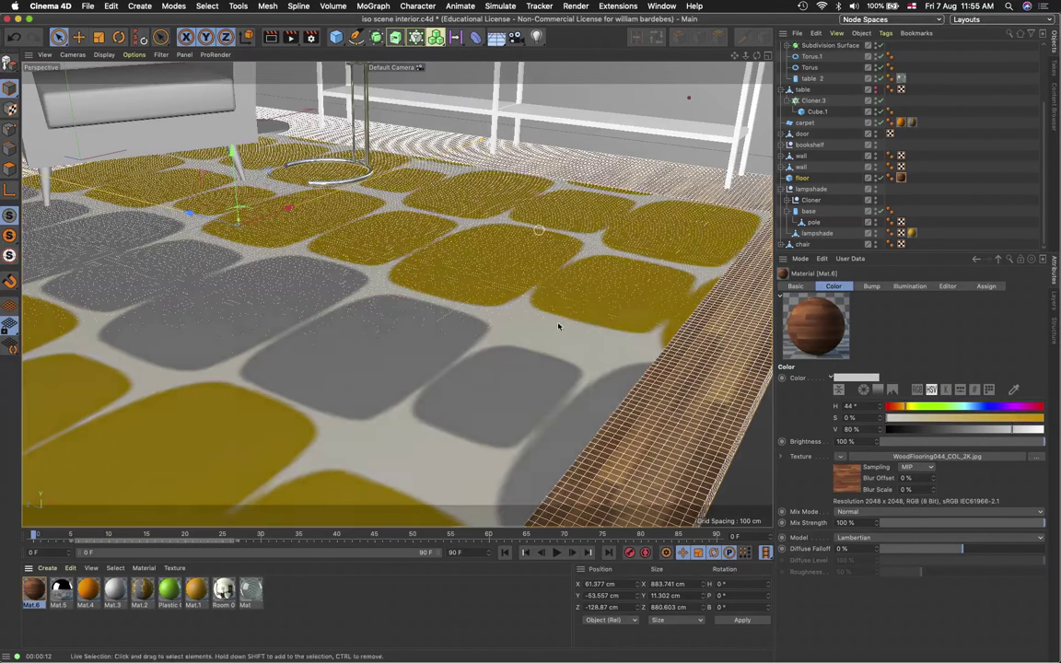
left_click(271, 37)
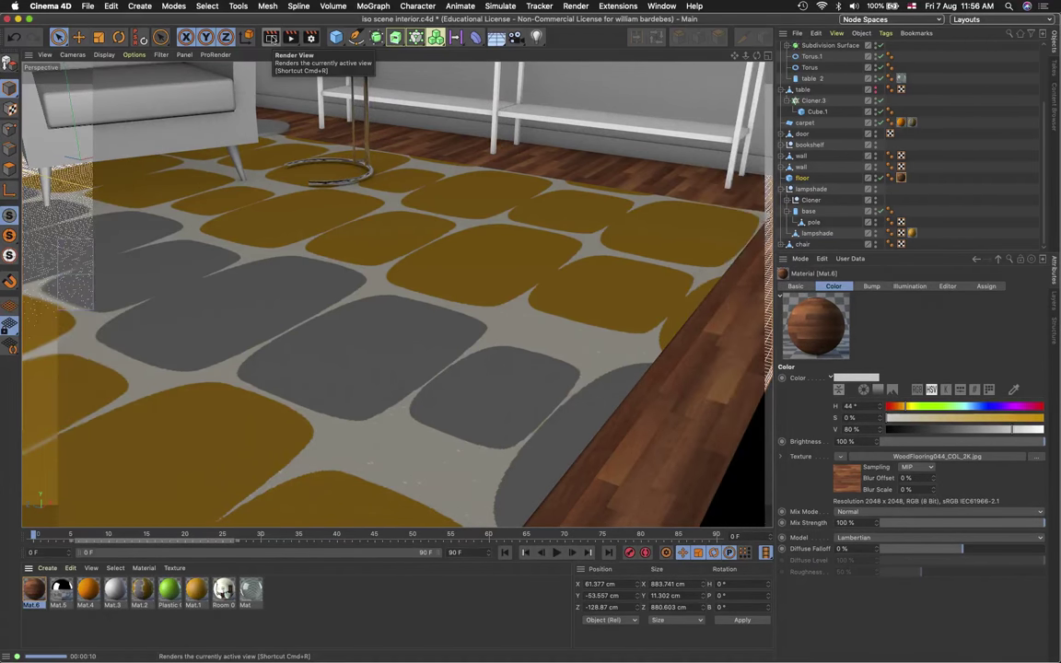
scroll(433, 326, "down", 2)
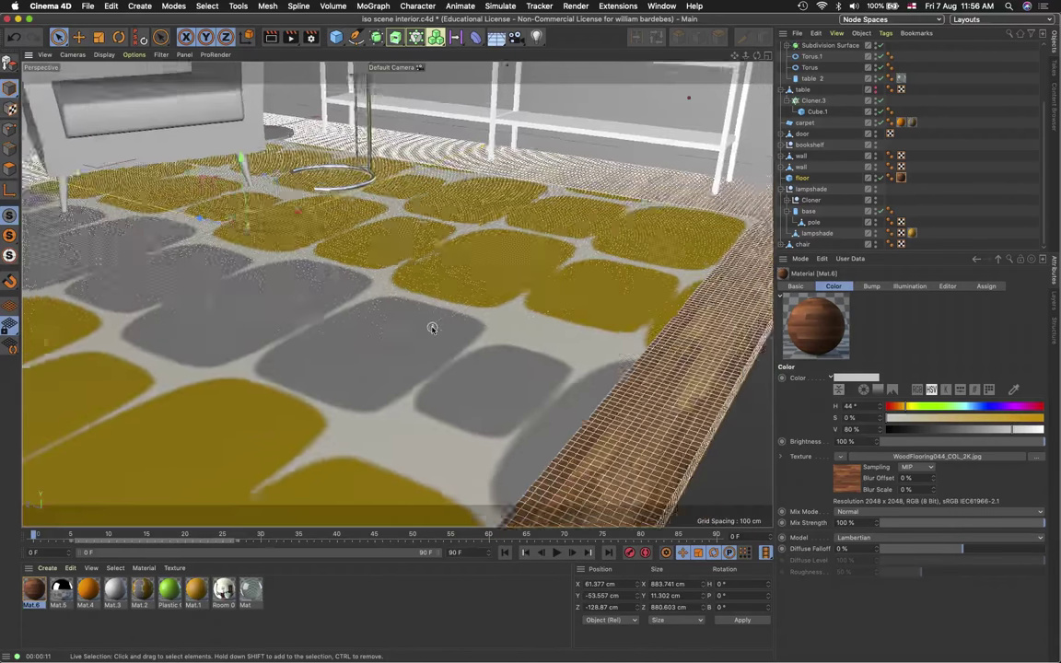
Render the active view with the whole room in frame, and clear the object selection
scroll(432, 328, "down", 6)
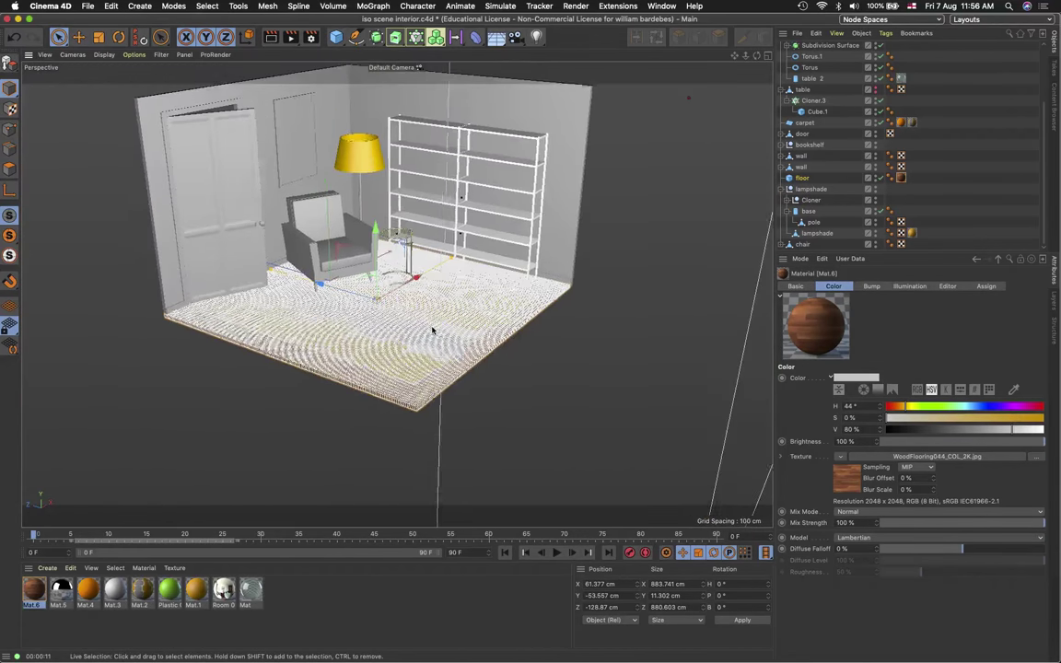
scroll(432, 330, "up", 5)
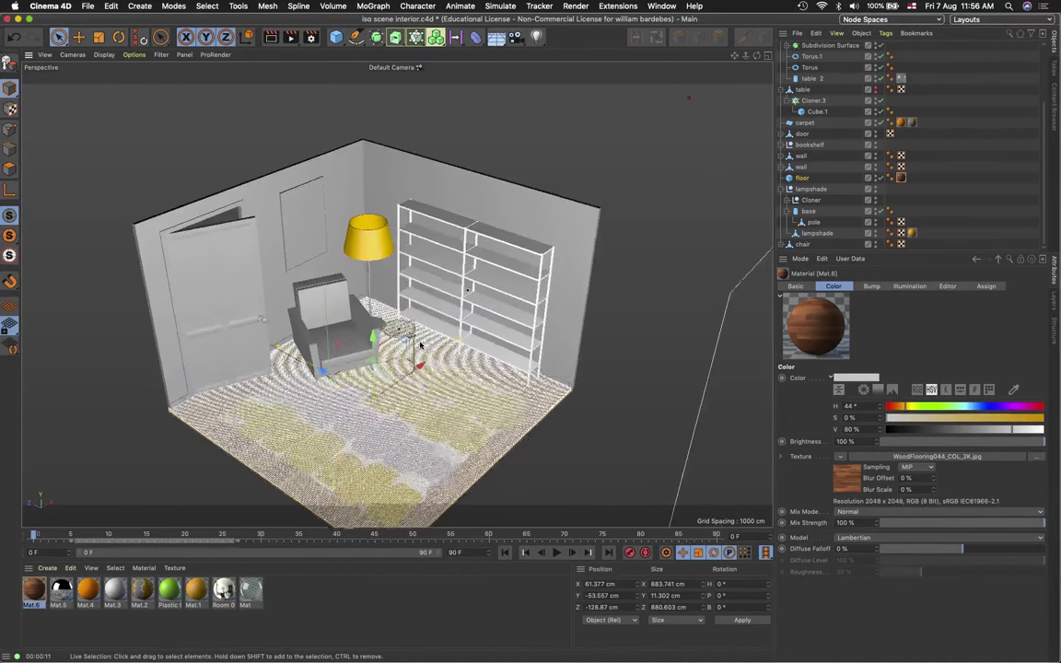
scroll(420, 345, "up", 4)
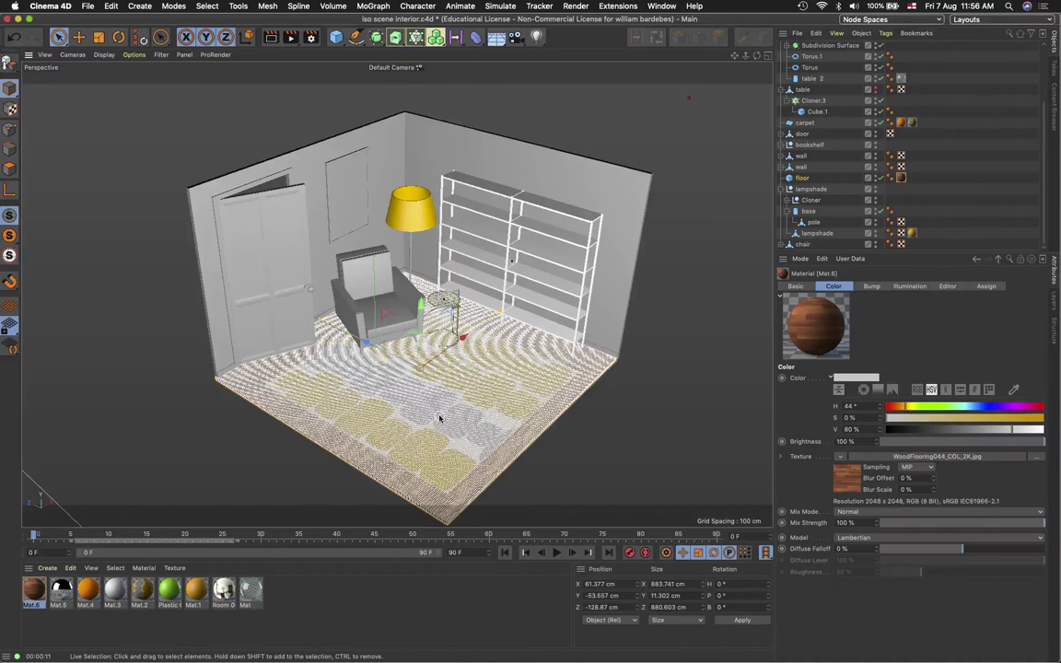
scroll(435, 405, "up", 3)
scroll(439, 419, "down", 1)
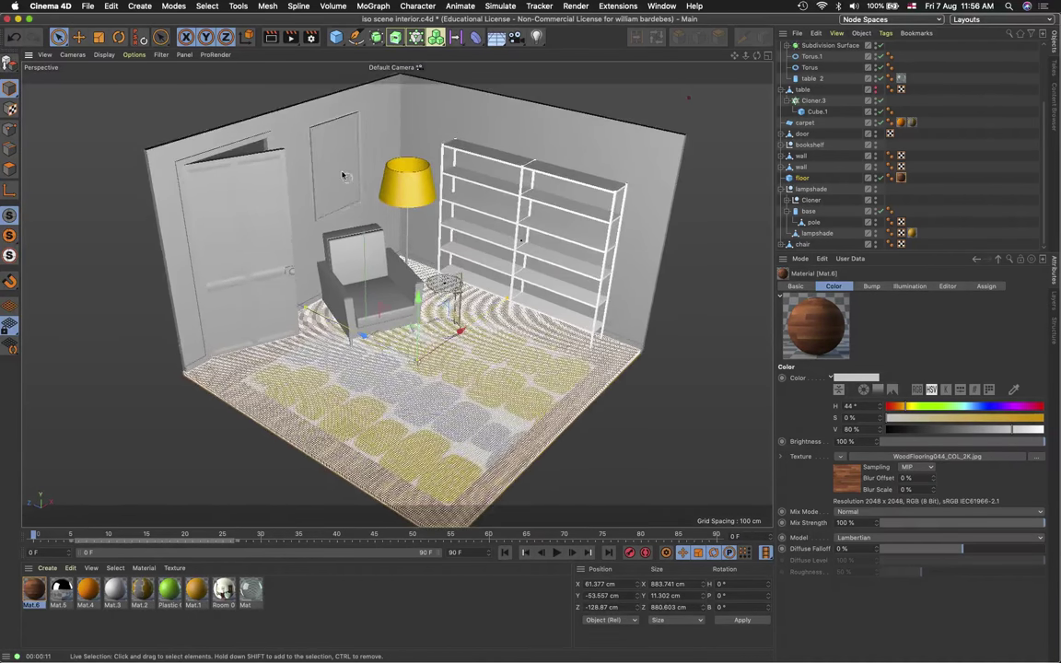
left_click(273, 42)
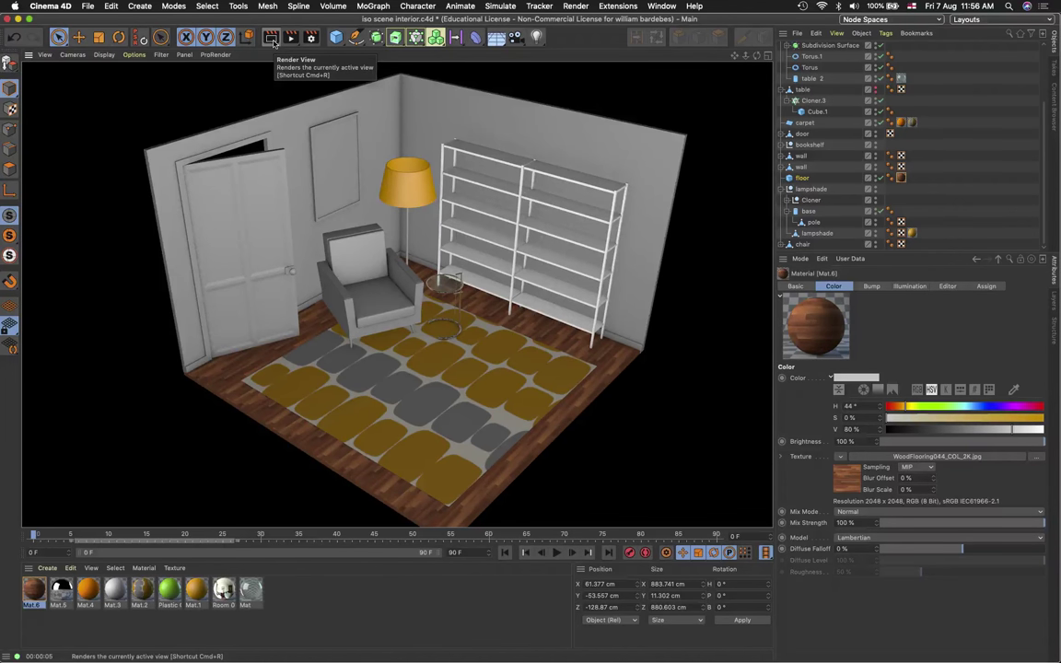
left_click(472, 330)
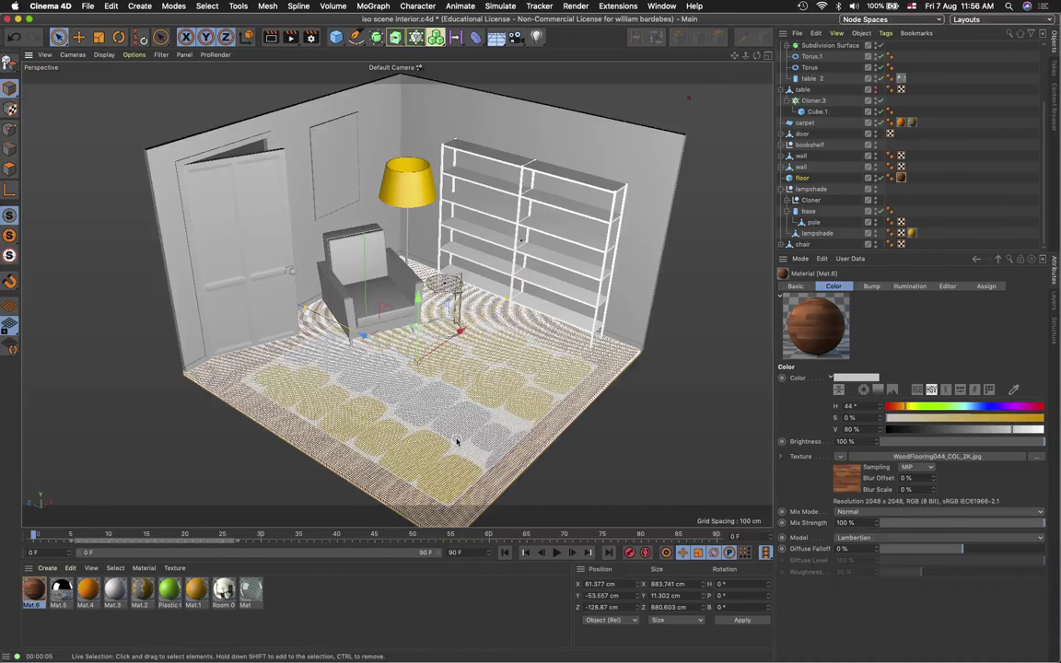
left_click(675, 434)
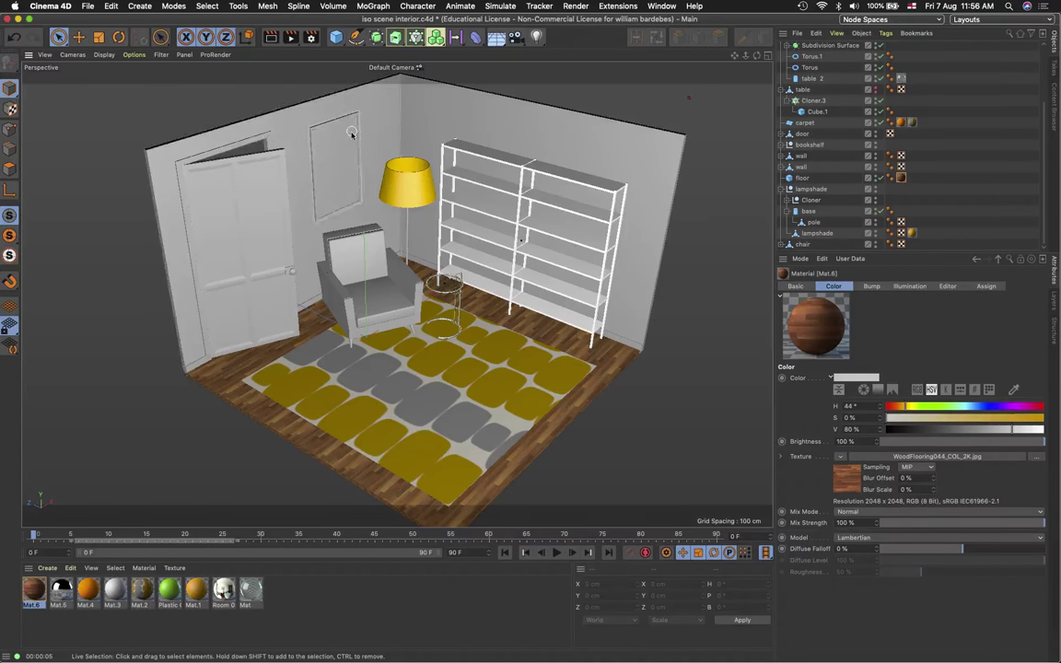
Open the render settings and choose the Physical renderer
left_click(313, 39)
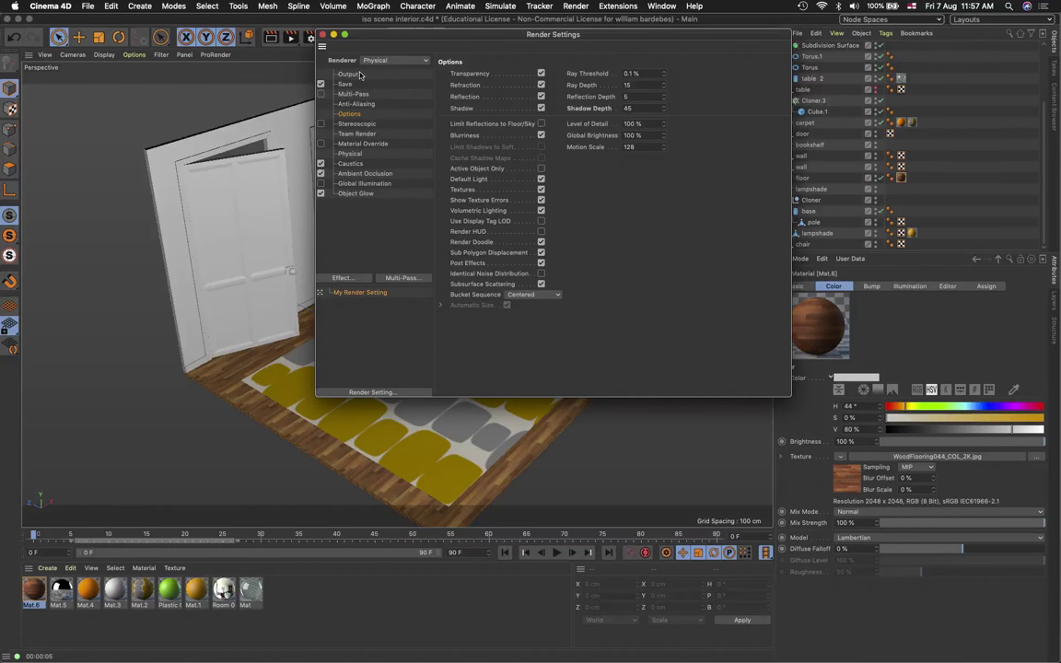
left_click(391, 61)
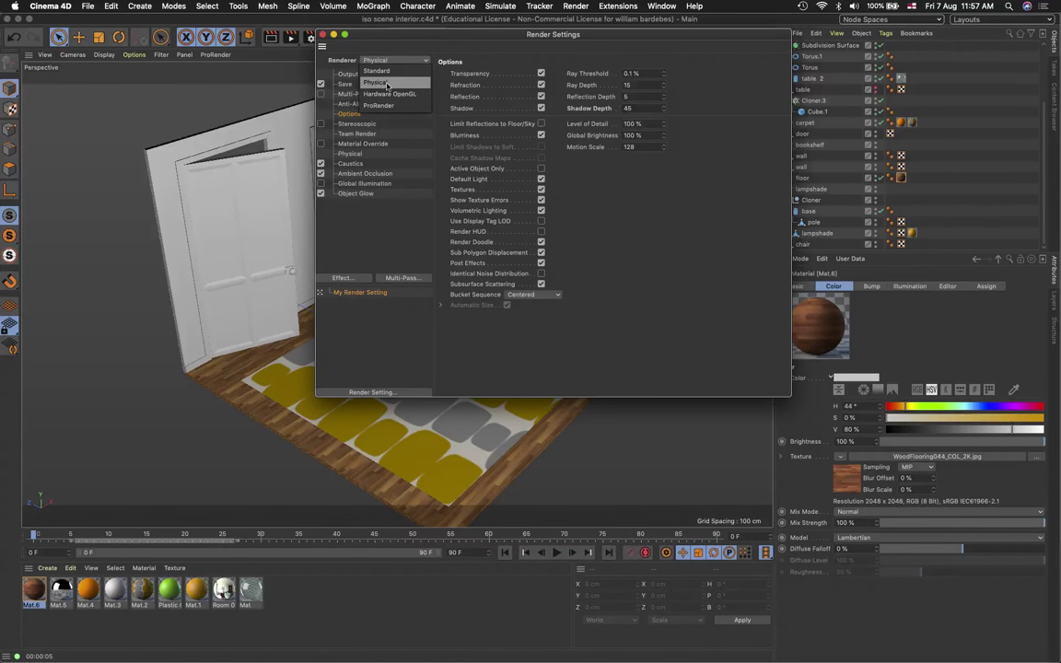
left_click(385, 84)
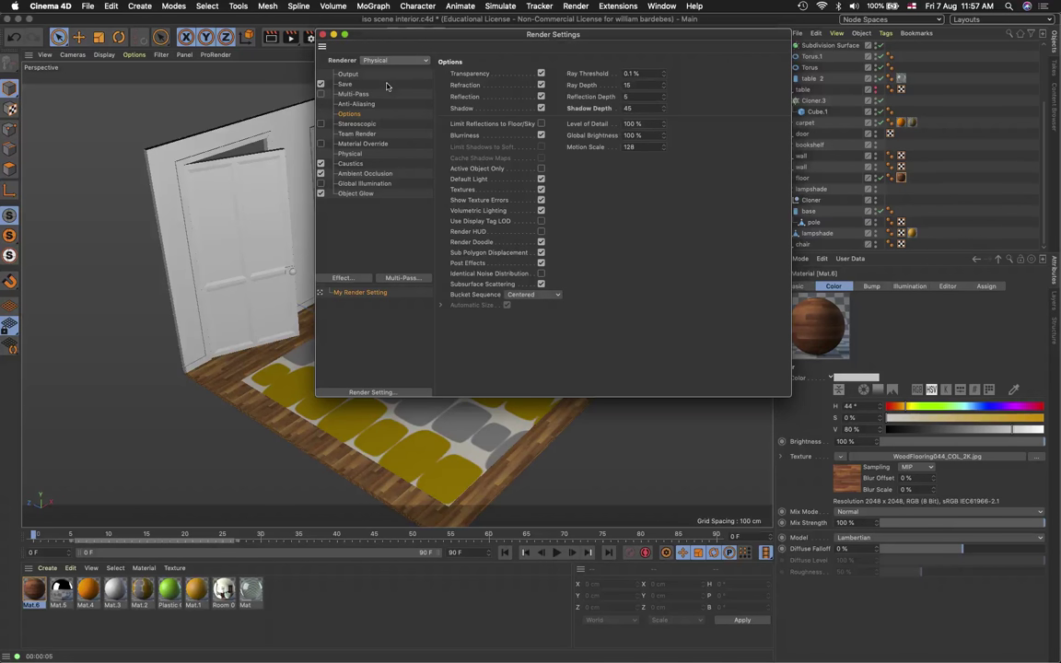
Set the render output to the HDTV 1080 25 film/video preset
left_click(365, 77)
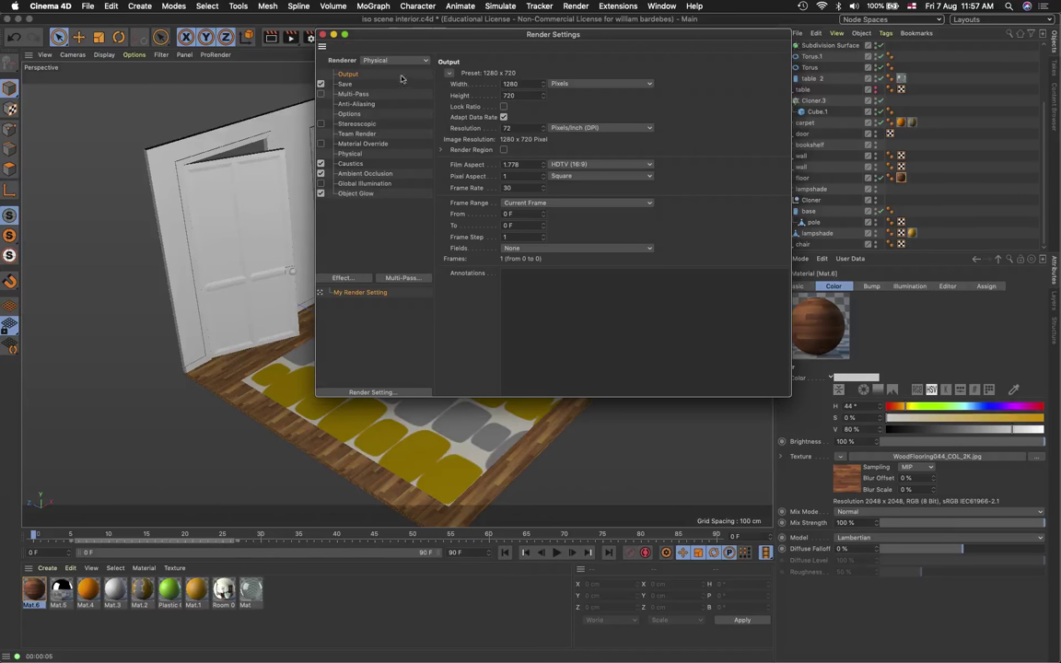
left_click(571, 84)
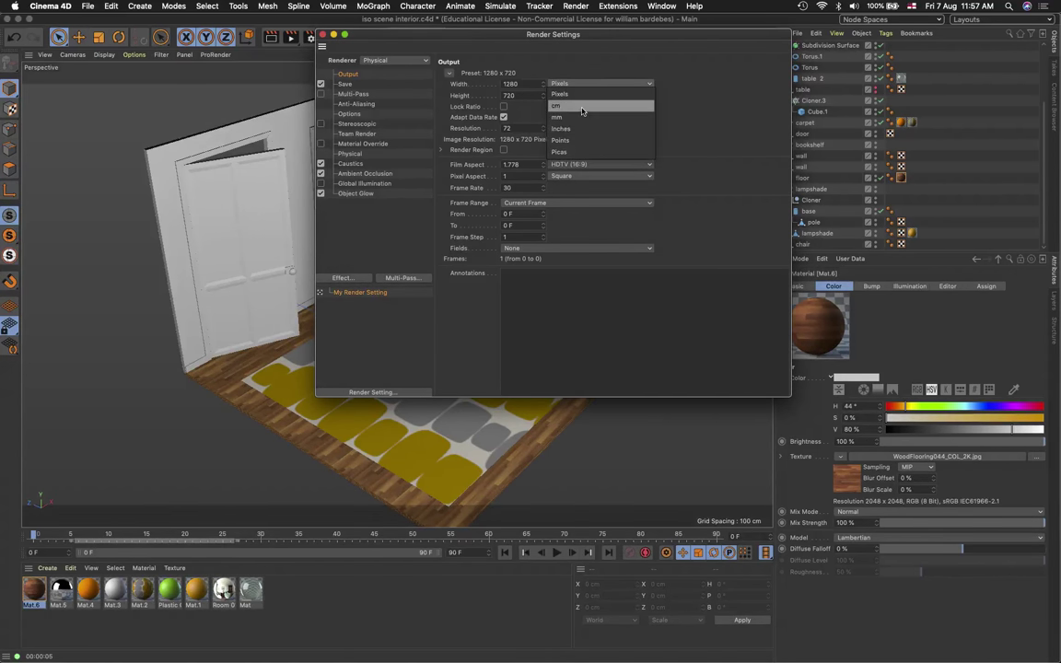
left_click(538, 61)
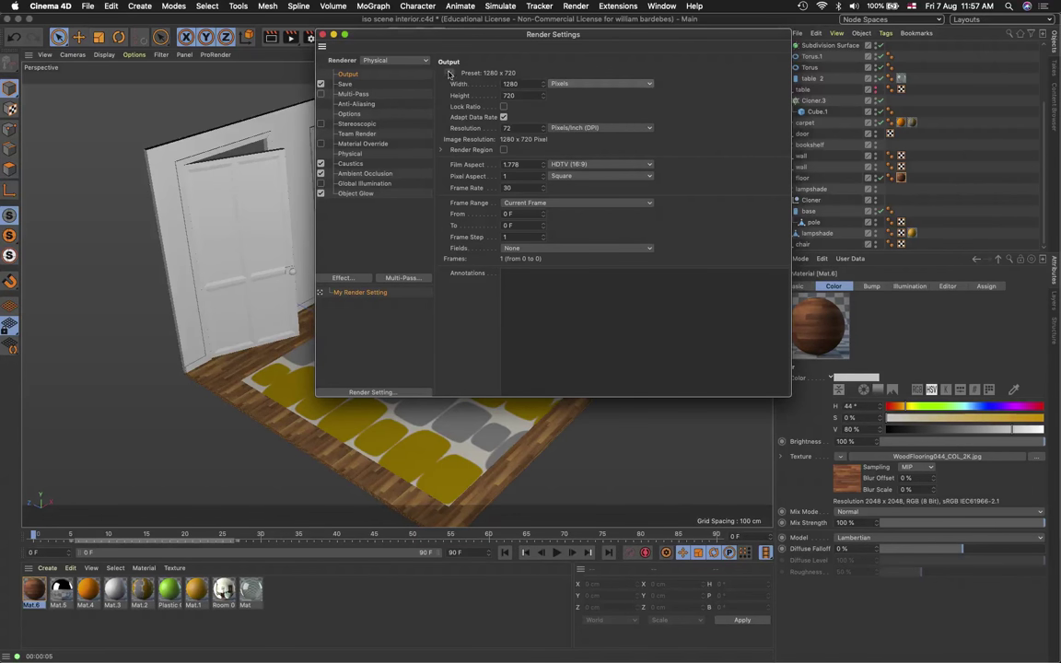
left_click(449, 73)
mouse_move(496, 114)
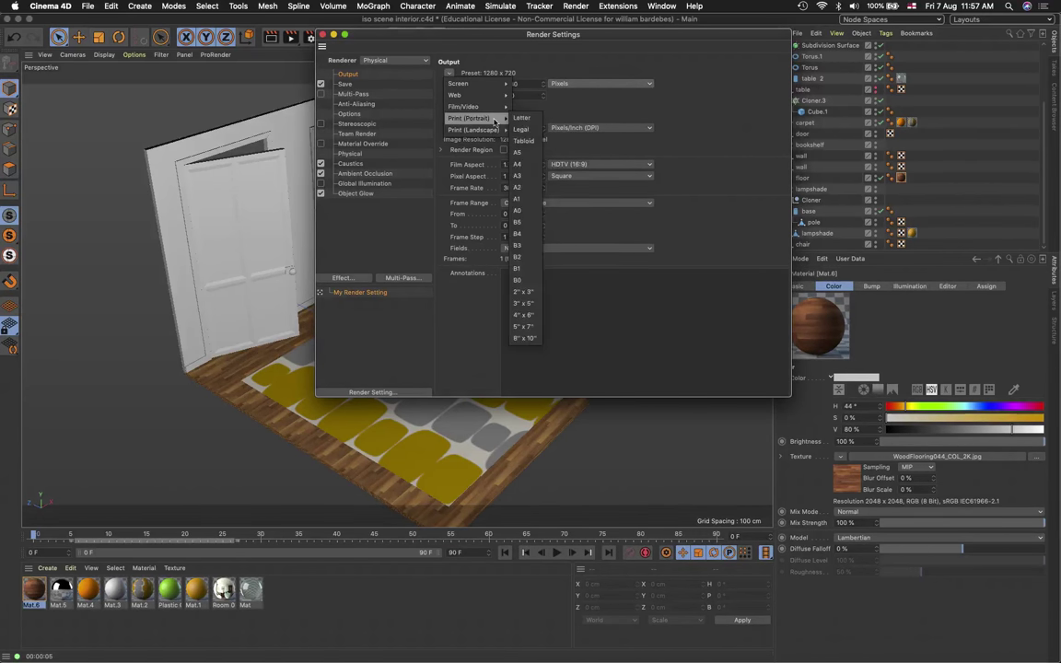
mouse_move(460, 107)
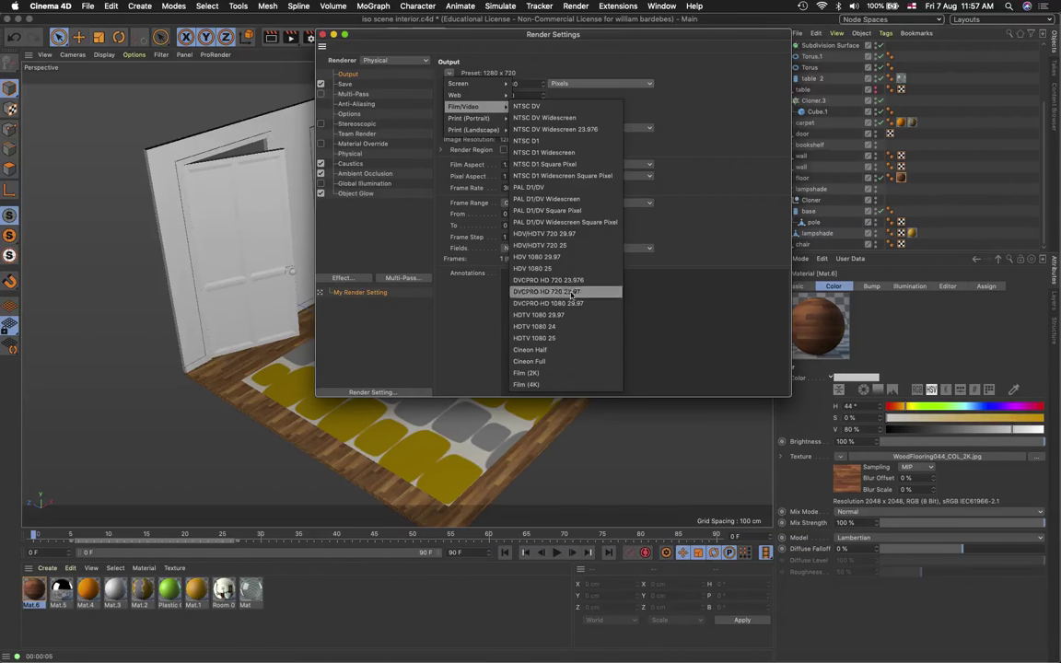
left_click(564, 343)
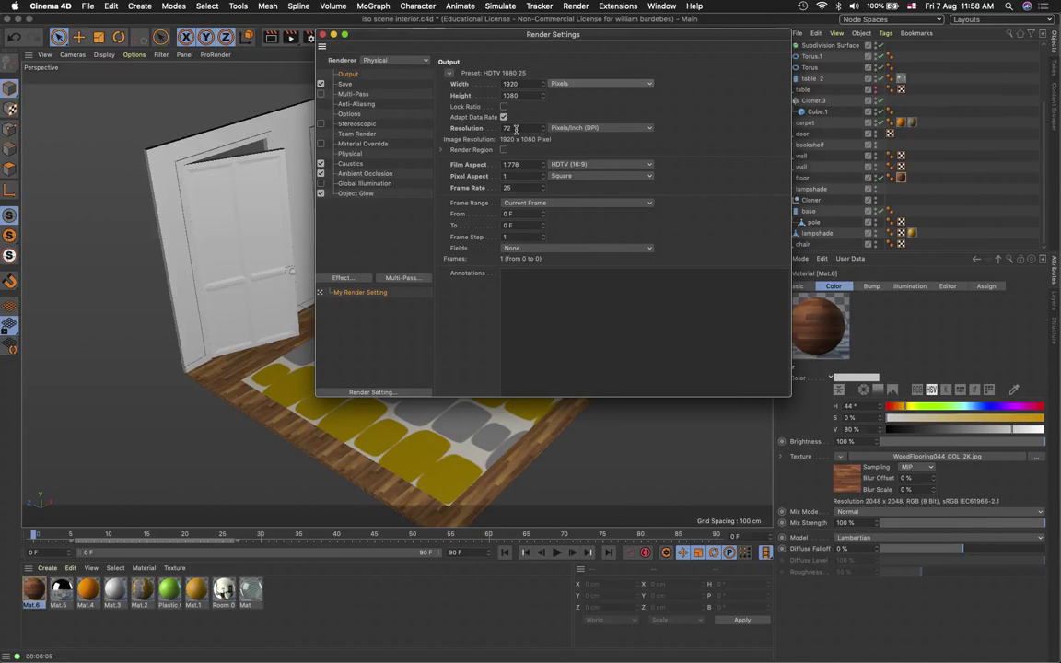
Try the A0 portrait print preset for the render output, and return to the HDTV 1080 25 preset
left_click(514, 128)
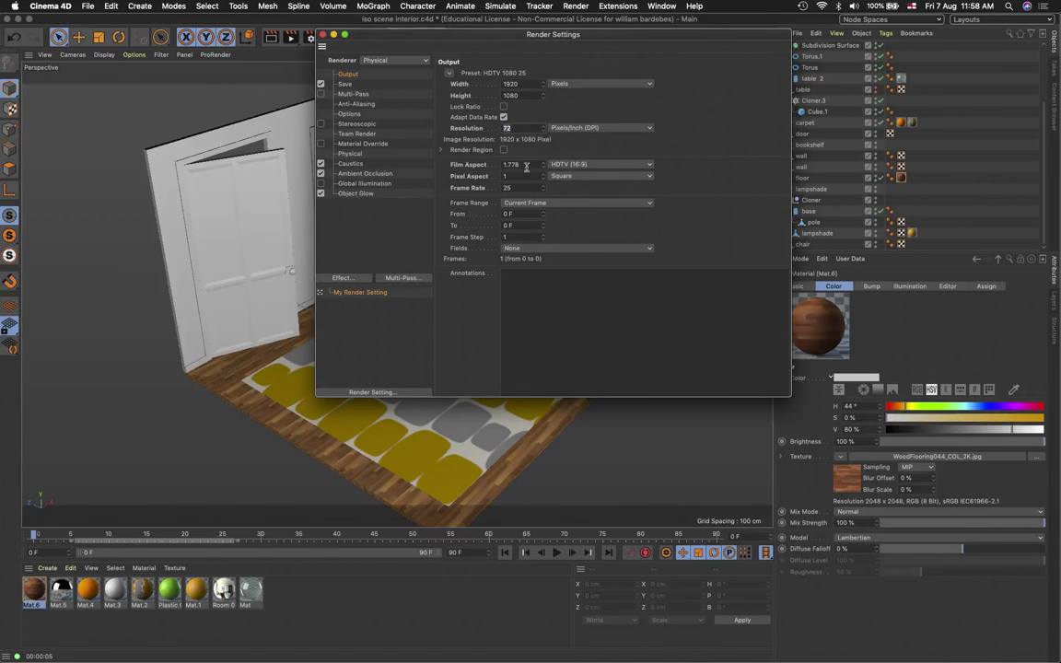
left_click(450, 73)
mouse_move(503, 119)
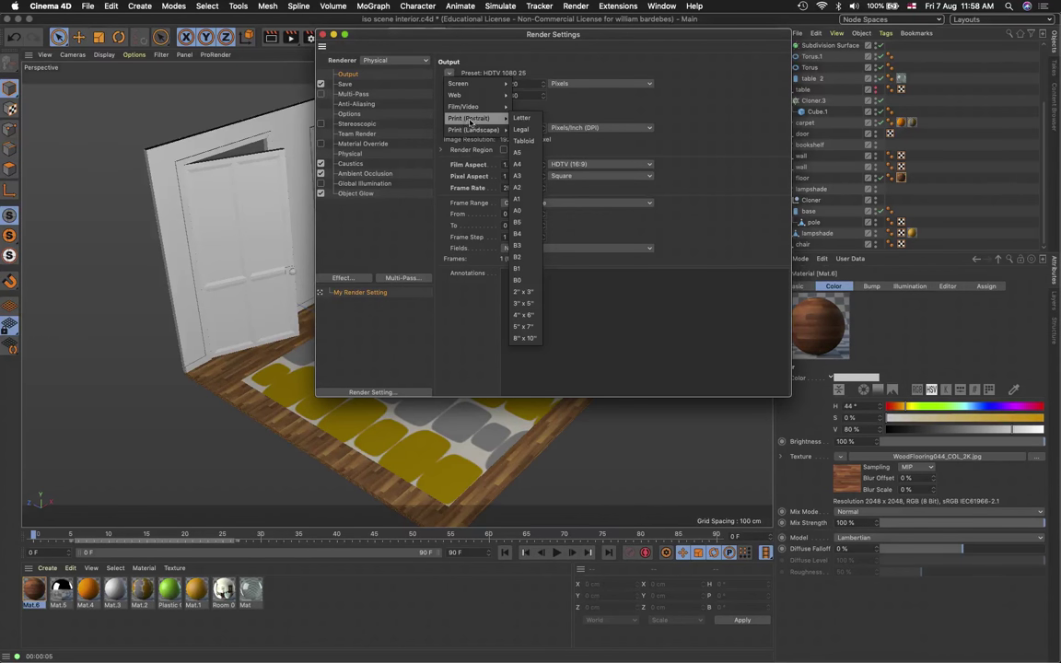
left_click(525, 214)
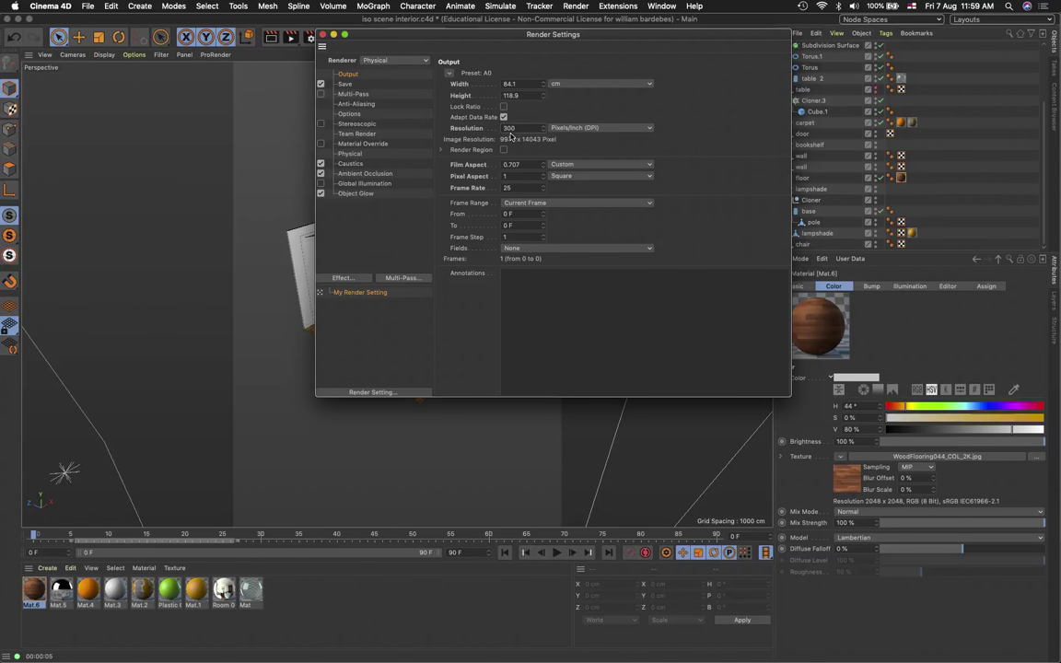
left_click(450, 73)
mouse_move(470, 107)
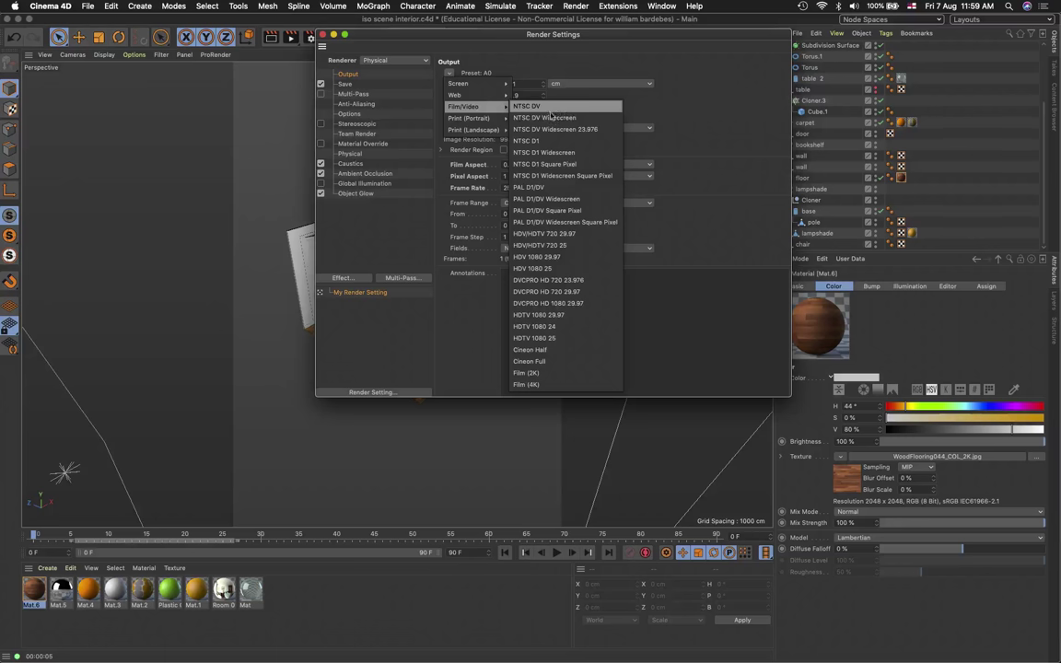
left_click(526, 106)
left_click(449, 72)
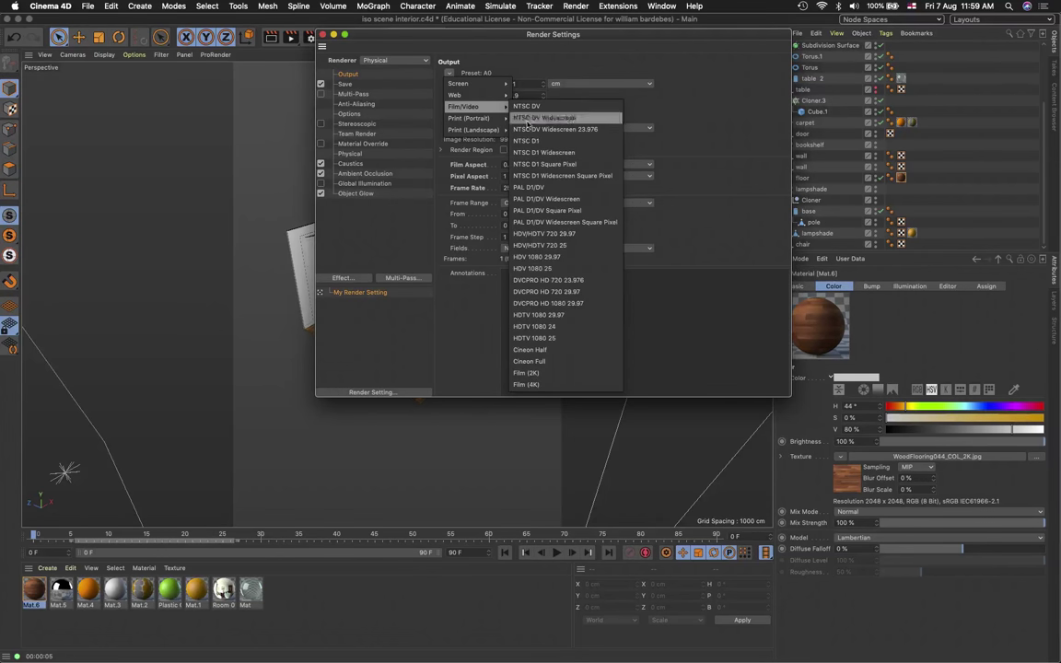
left_click(535, 338)
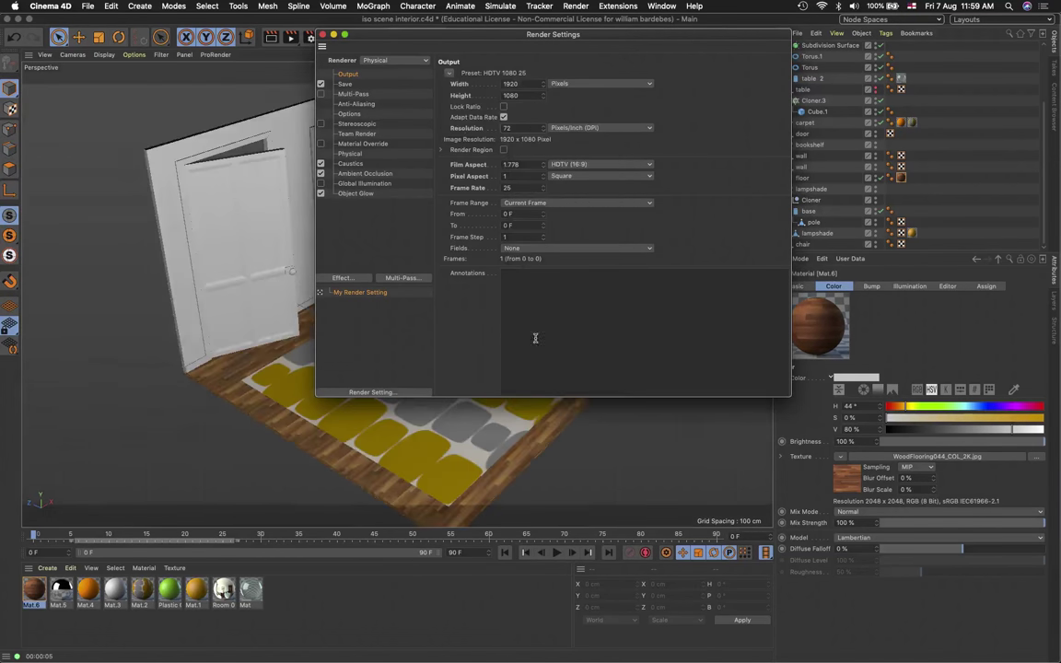
Set the end frame of the render output's frame range to 750
double_click(505, 189)
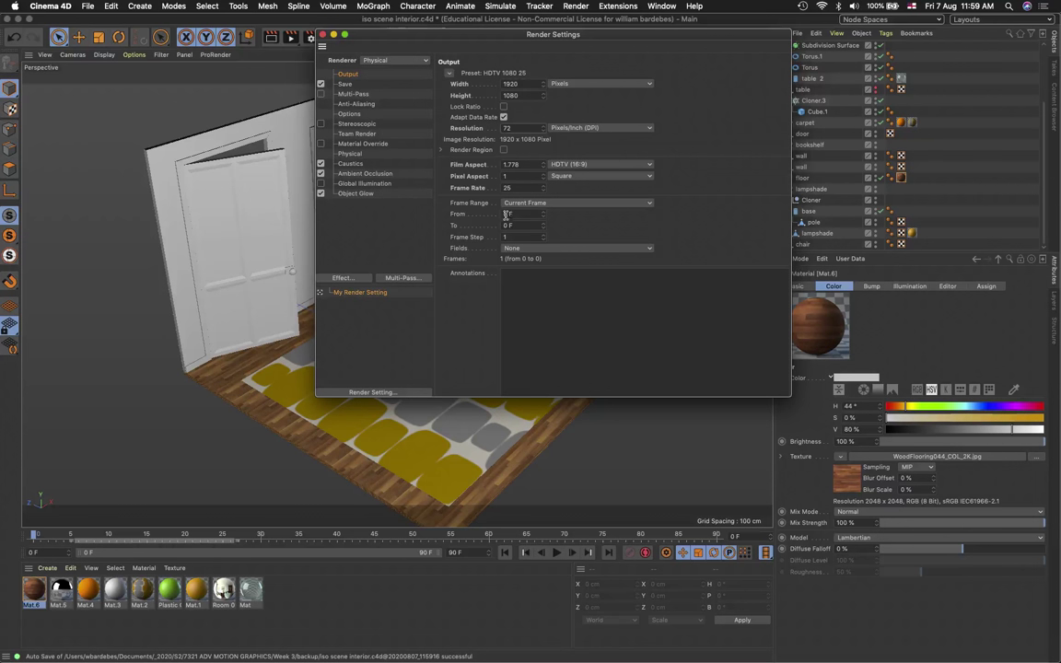
left_click(506, 225)
type("9")
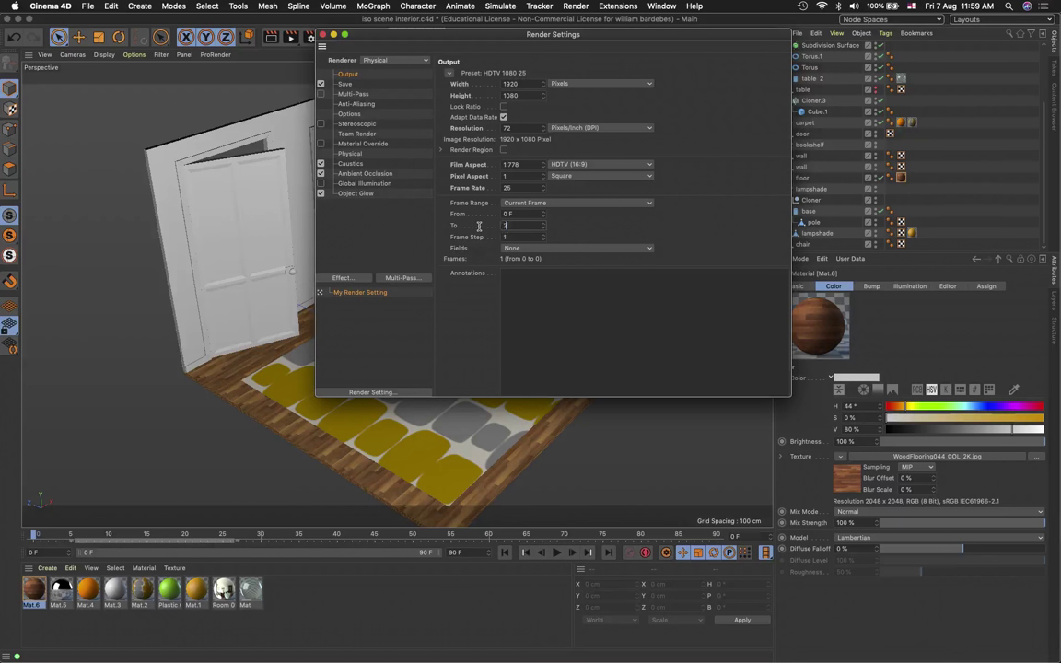
type("5")
double_click(527, 227)
type("150")
key("Tab")
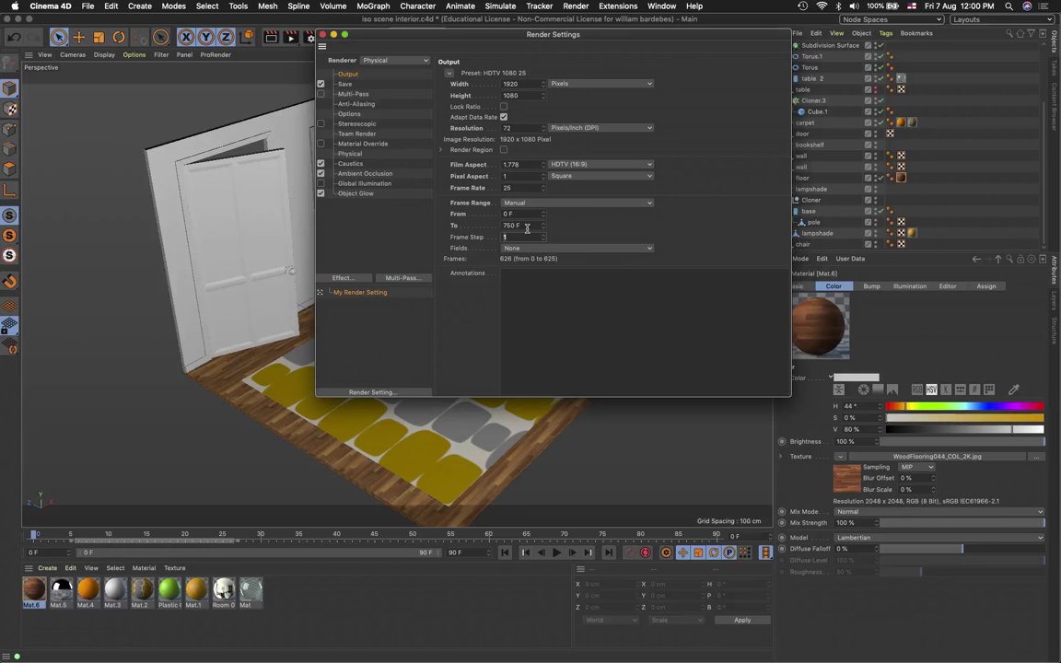
Set the render output's frame rate to 30
key("shift+Tab")
key("shift+Tab")
key("shift+Tab")
type("30")
key("Return")
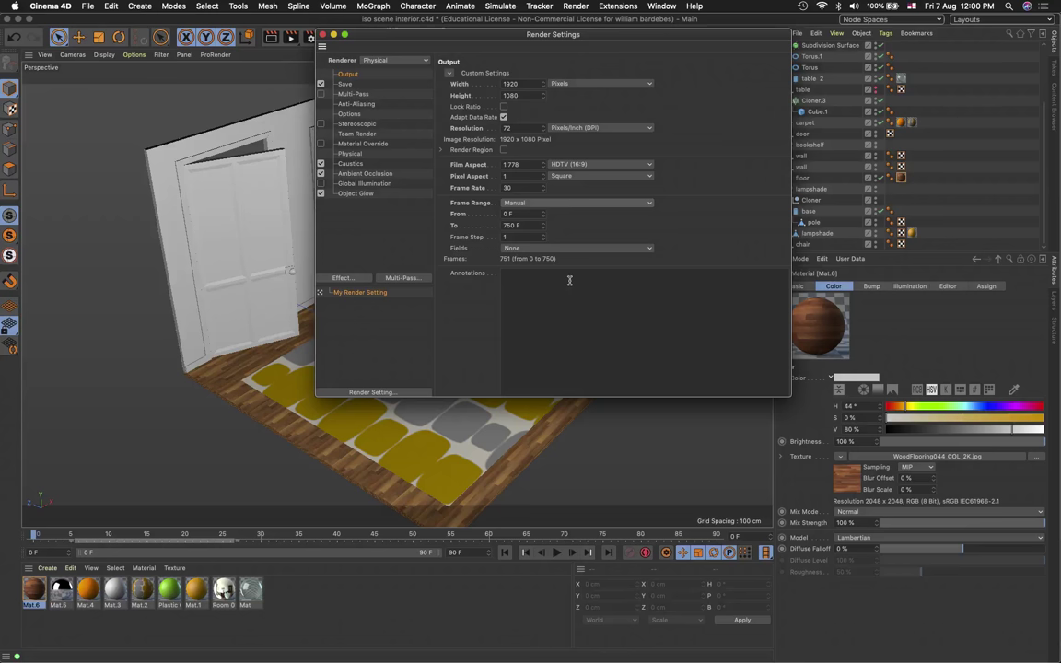
Choose the Week 3 folder as the render save location and create a new folder named Renders inside it
left_click(345, 83)
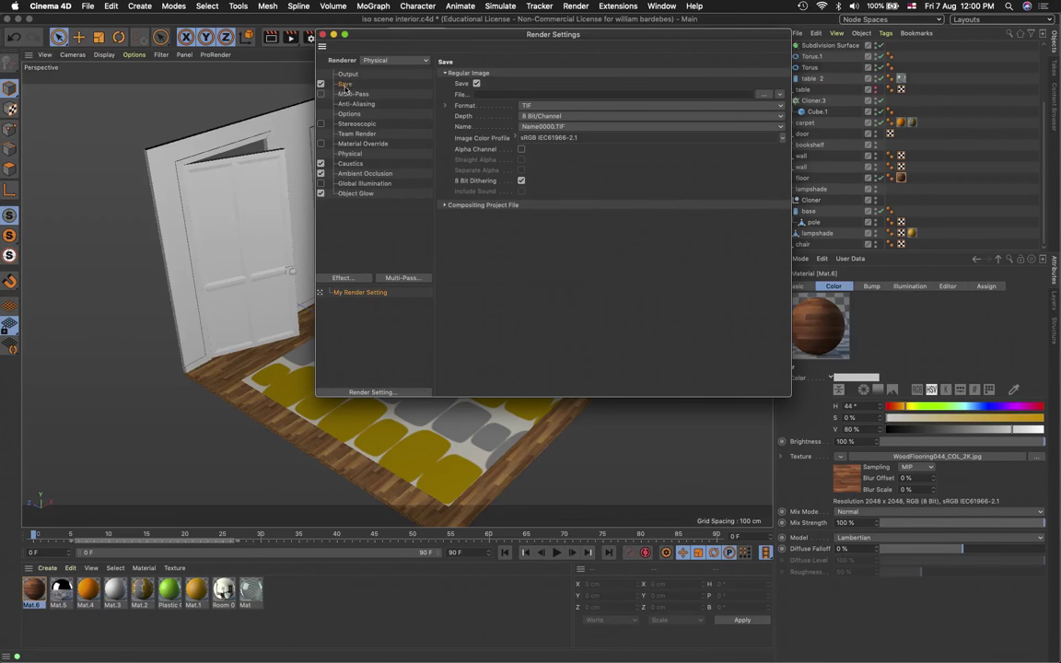
left_click(762, 94)
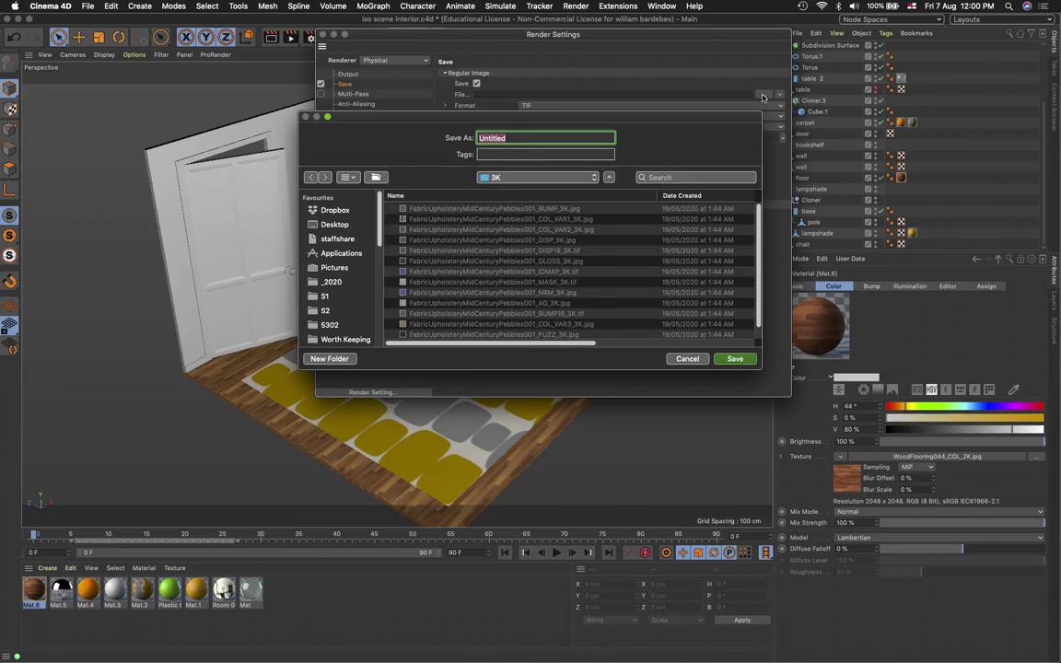
left_click(544, 177)
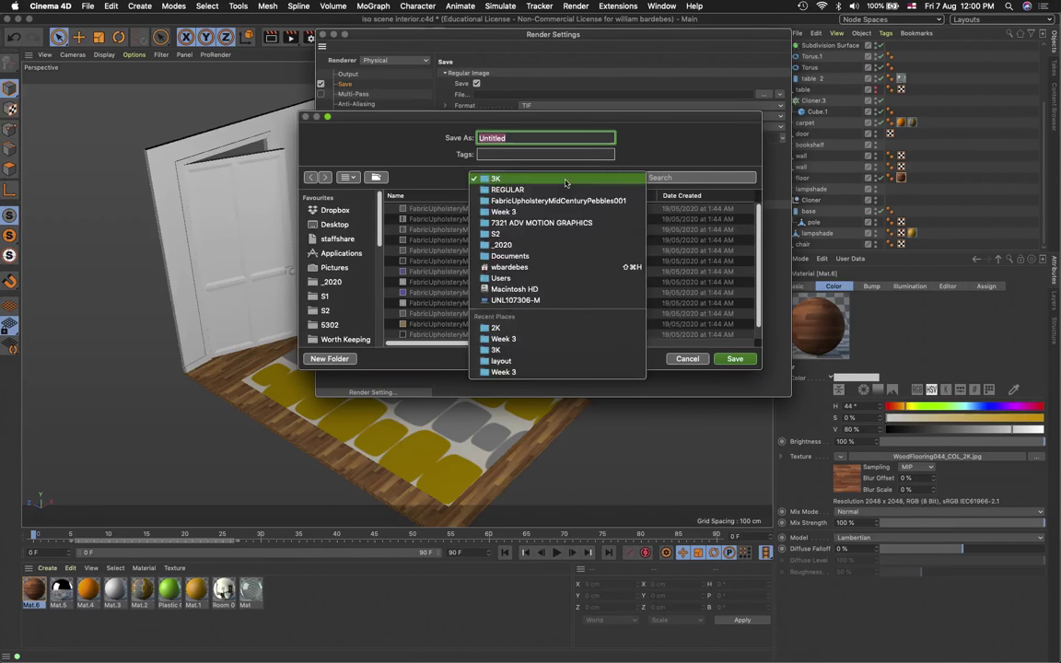
left_click(524, 212)
left_click(340, 360)
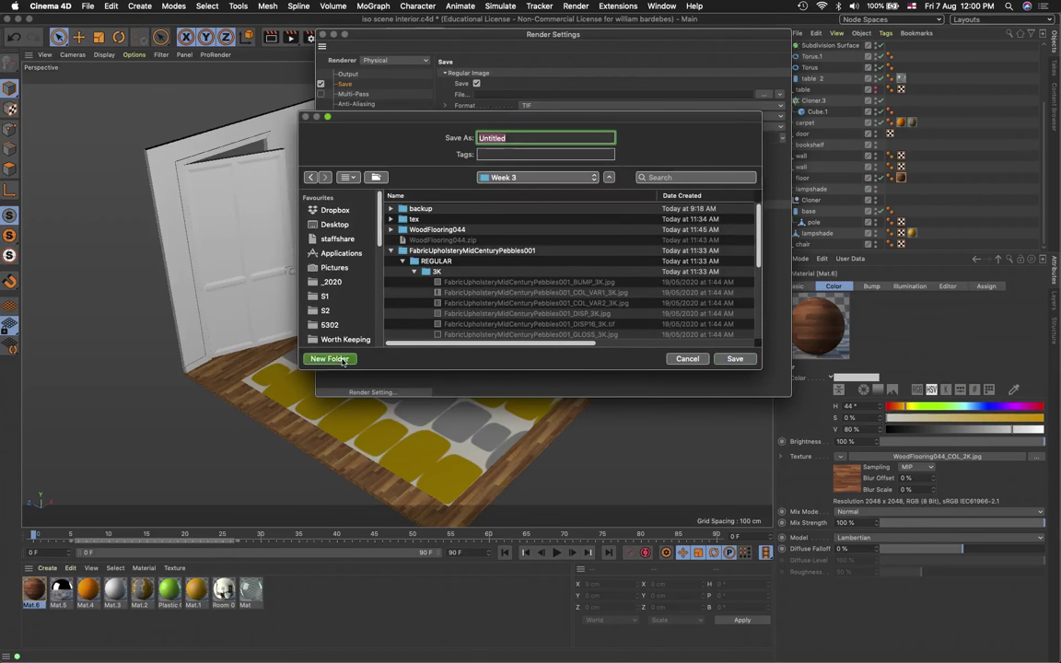
type("Renders")
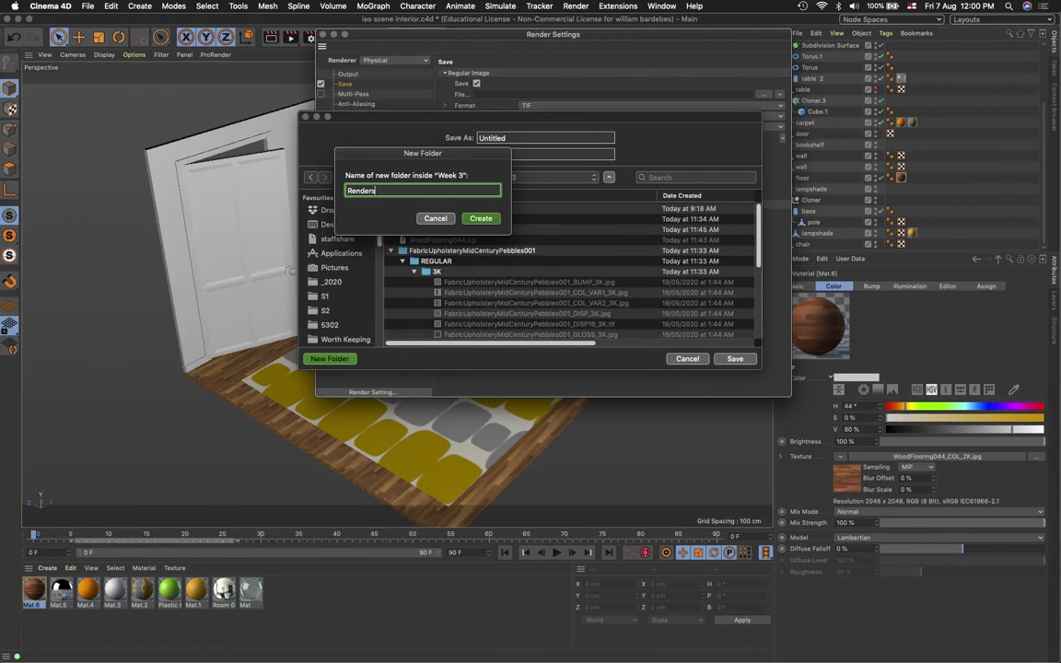
key("Return")
Name the render output file Test_1_iso and save the path in the Renders folder
type("Tes")
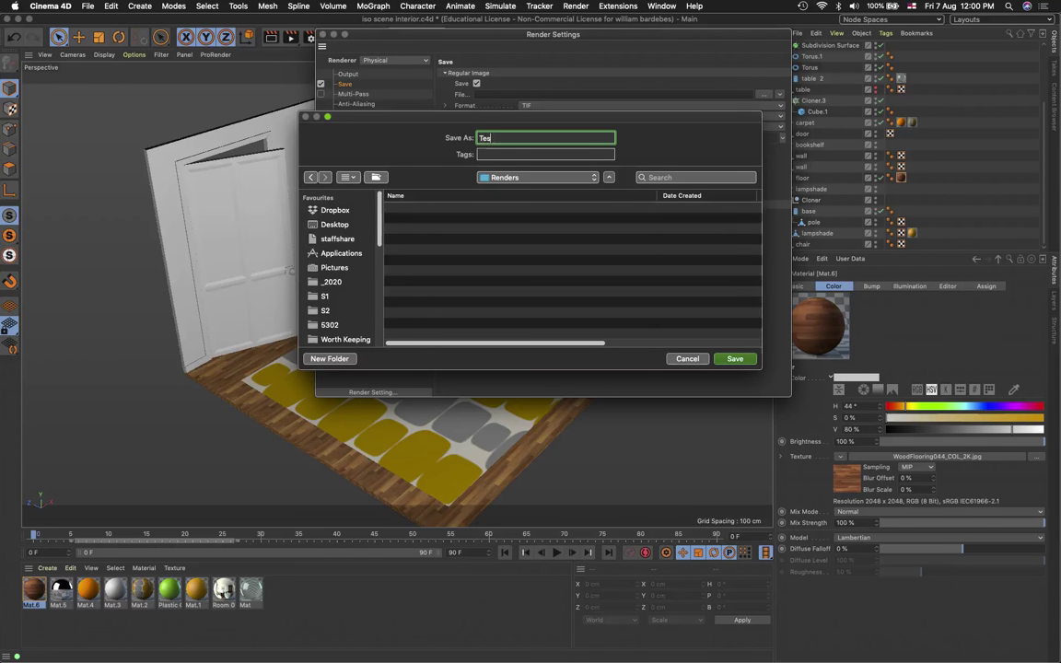
type("t_1_iso")
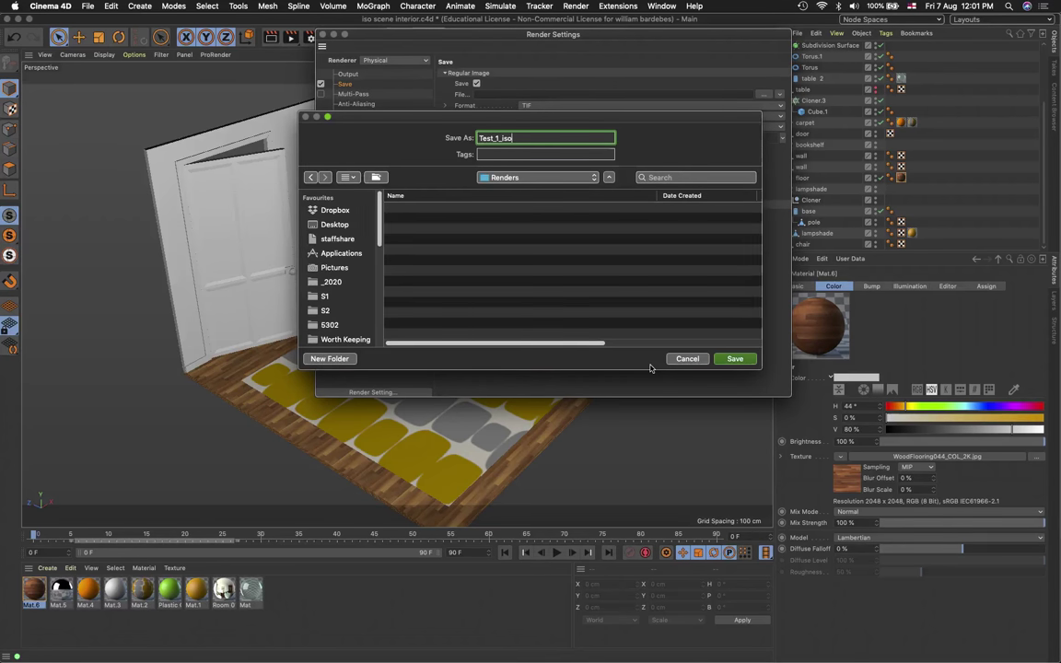
left_click(736, 359)
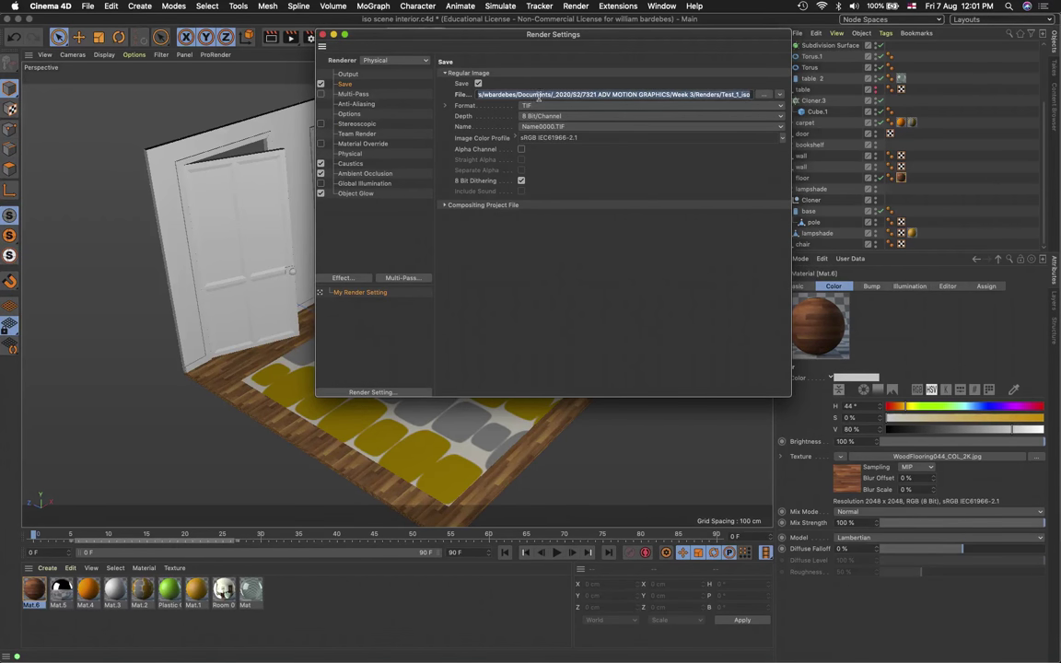
Keep TIF as the saved render format and set its depth to 32 Bit/Channel
left_click(537, 105)
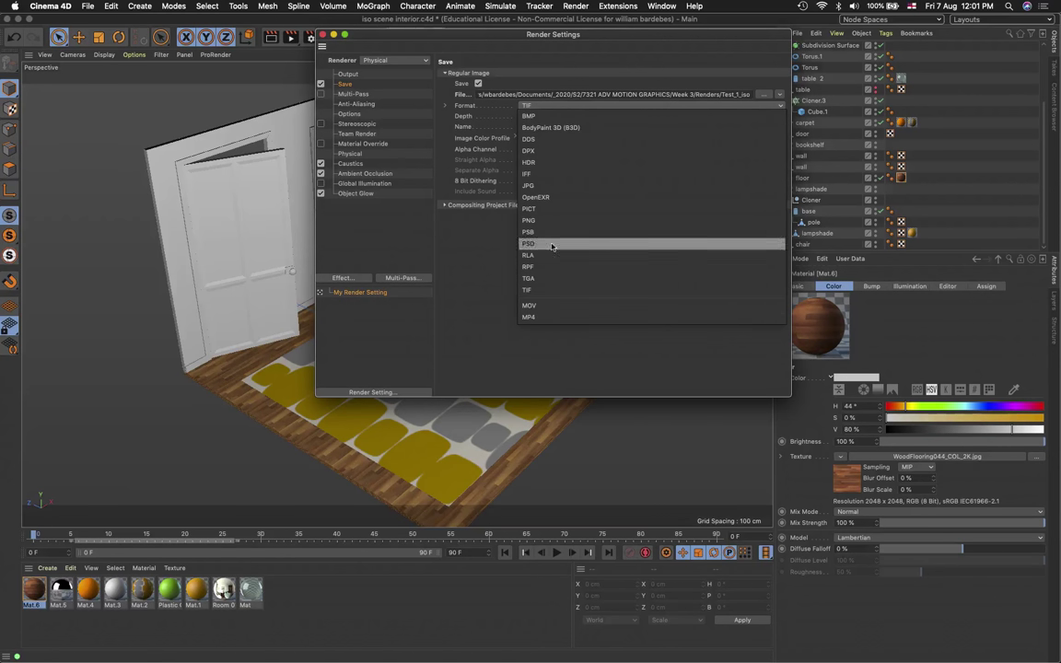
left_click(550, 107)
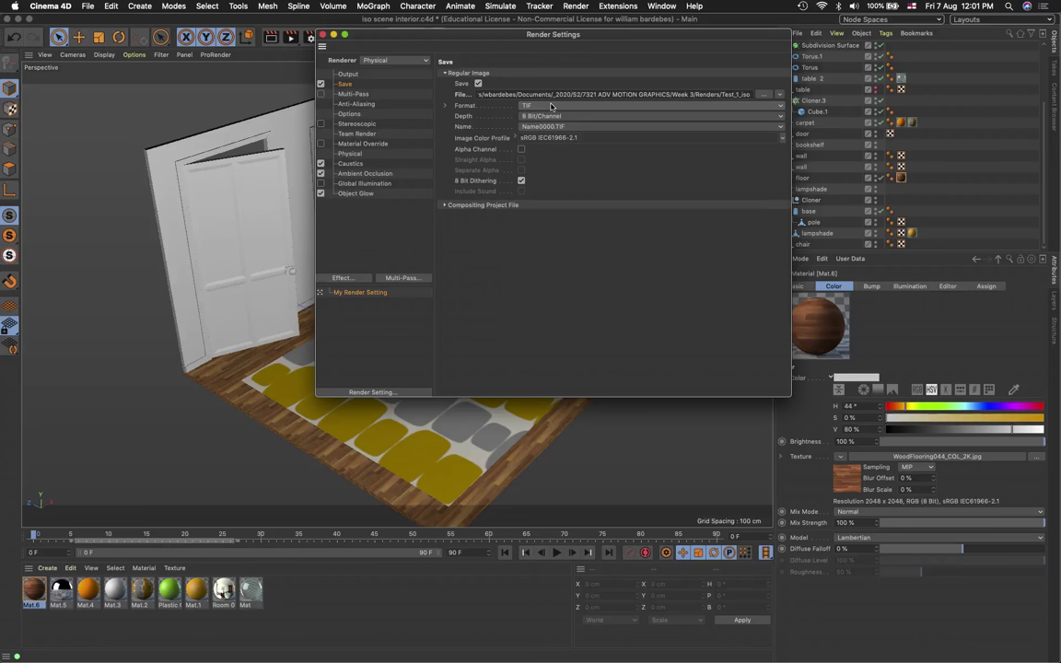
left_click(551, 116)
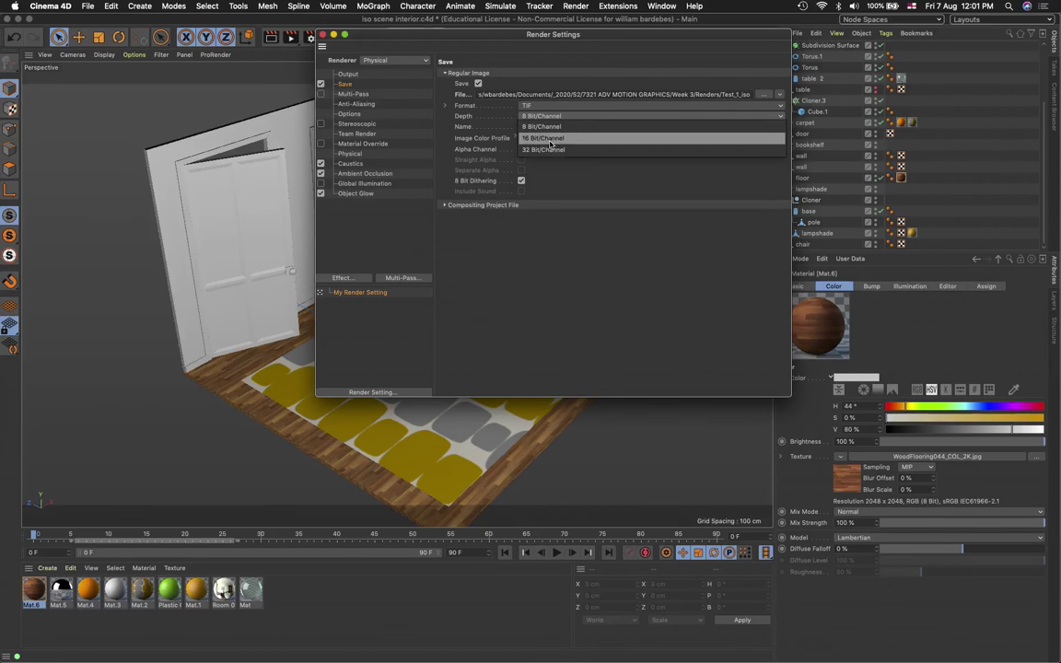
left_click(545, 150)
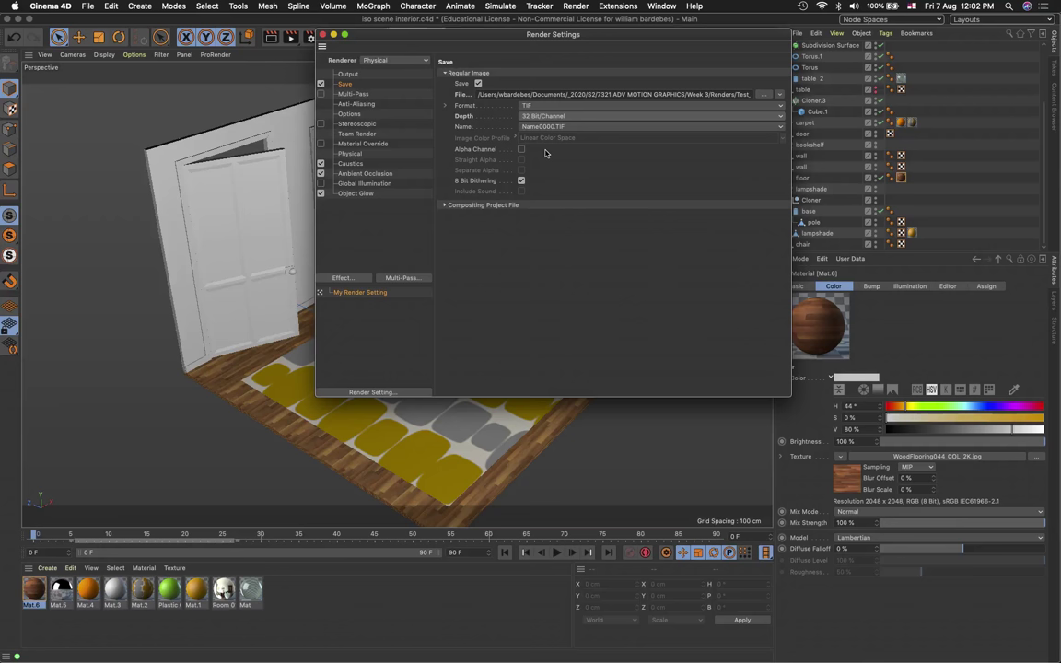
Change the saved render format to JPG and enable its alpha channel
left_click(536, 106)
left_click(540, 188)
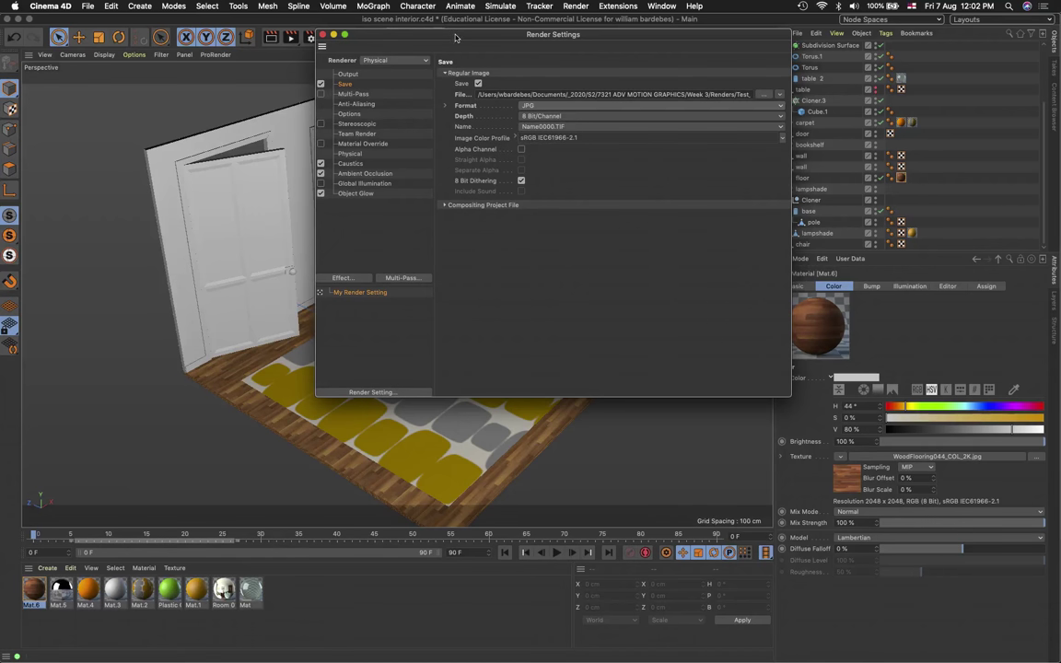
left_click_drag(455, 37, 699, 117)
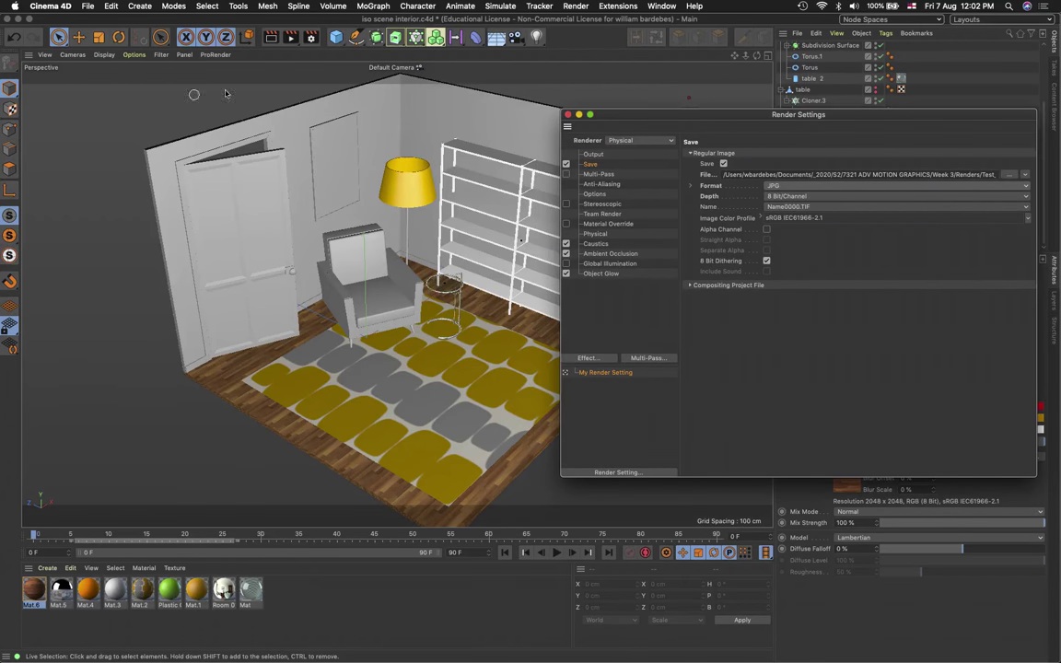
left_click(767, 230)
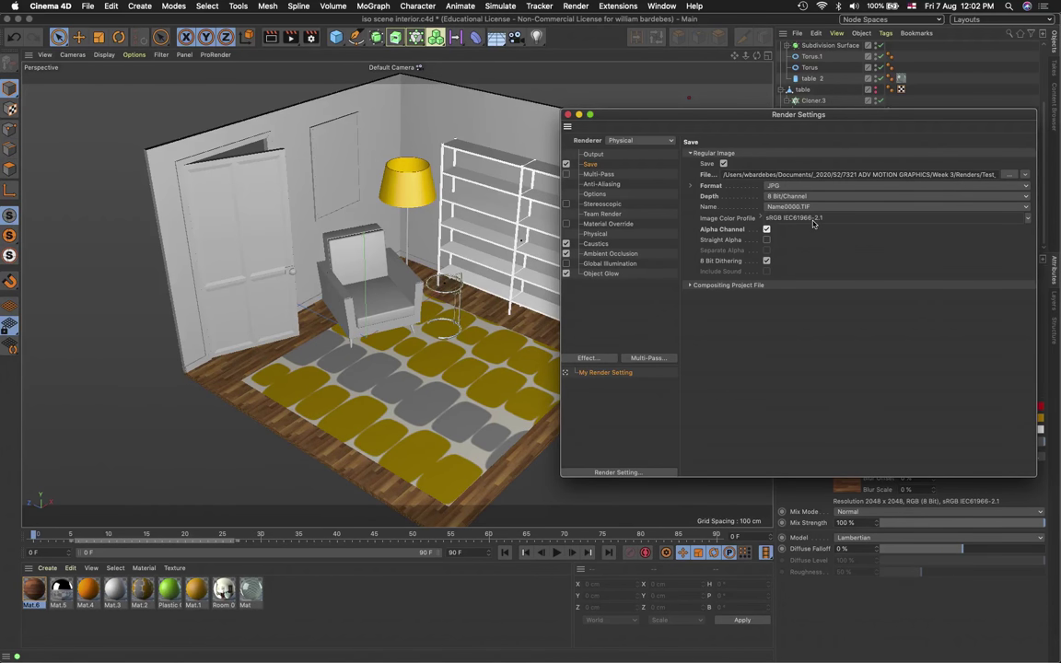
Try TIF as the saved render format, settling on PNG instead
left_click(781, 185)
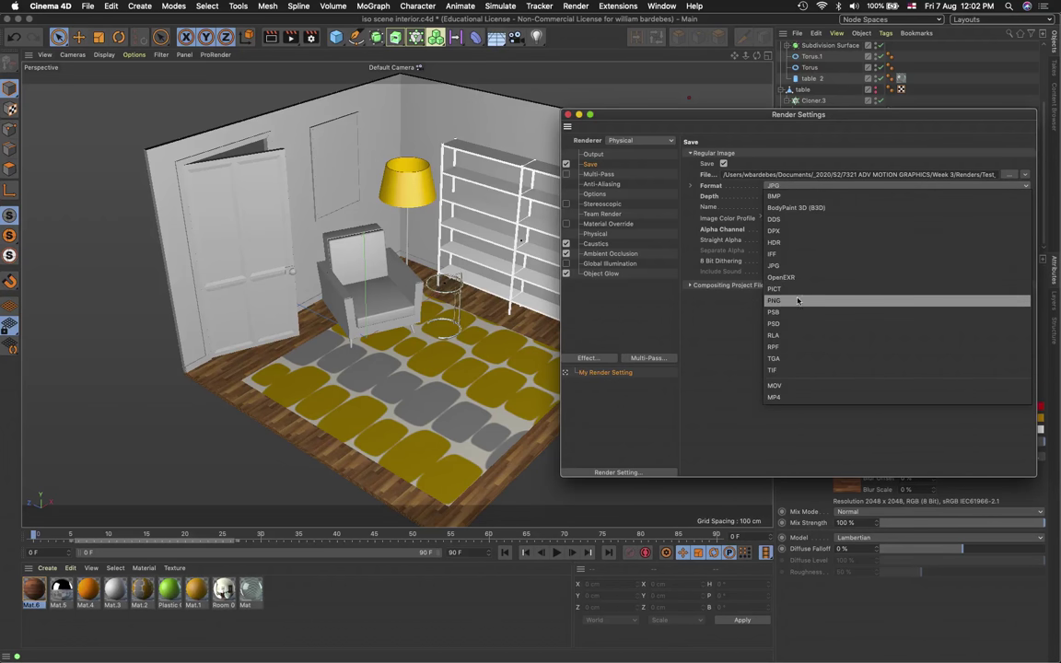
left_click(786, 369)
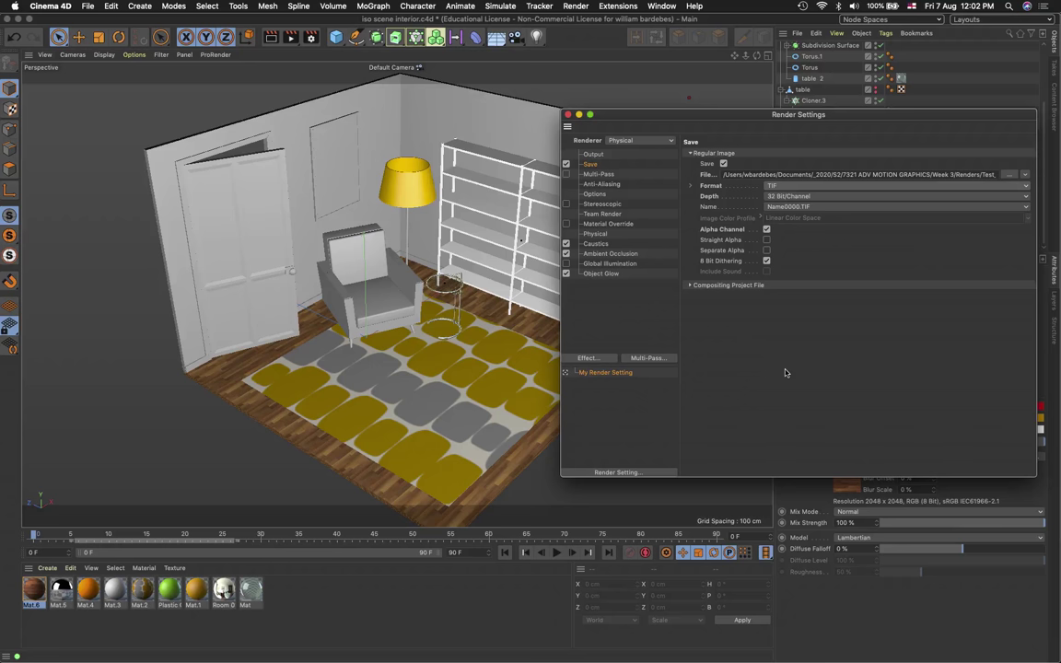
left_click(800, 185)
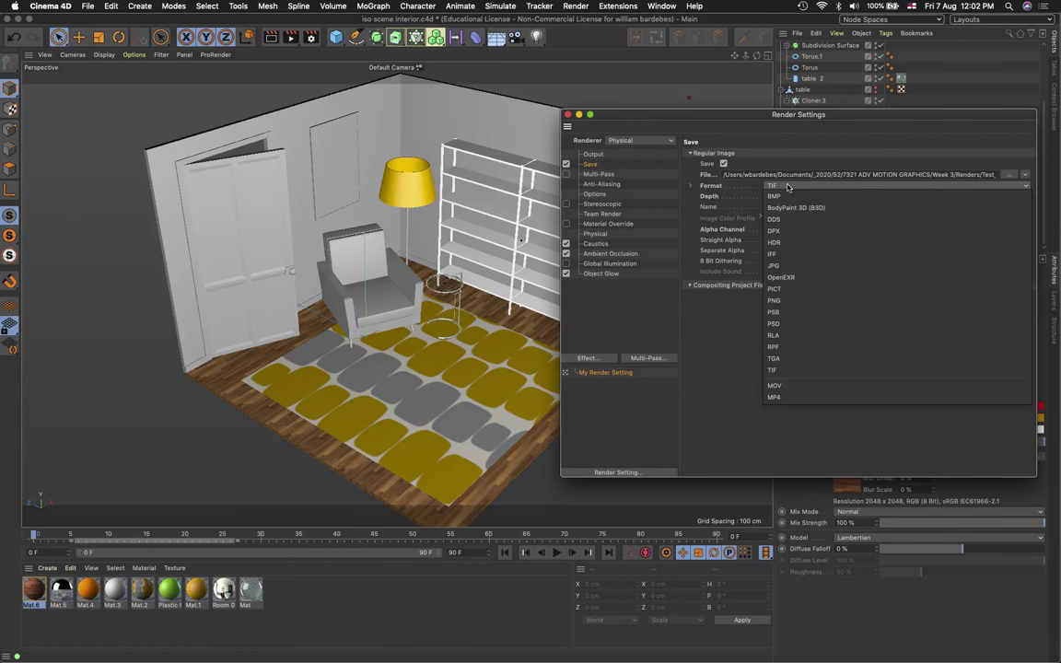
left_click(807, 301)
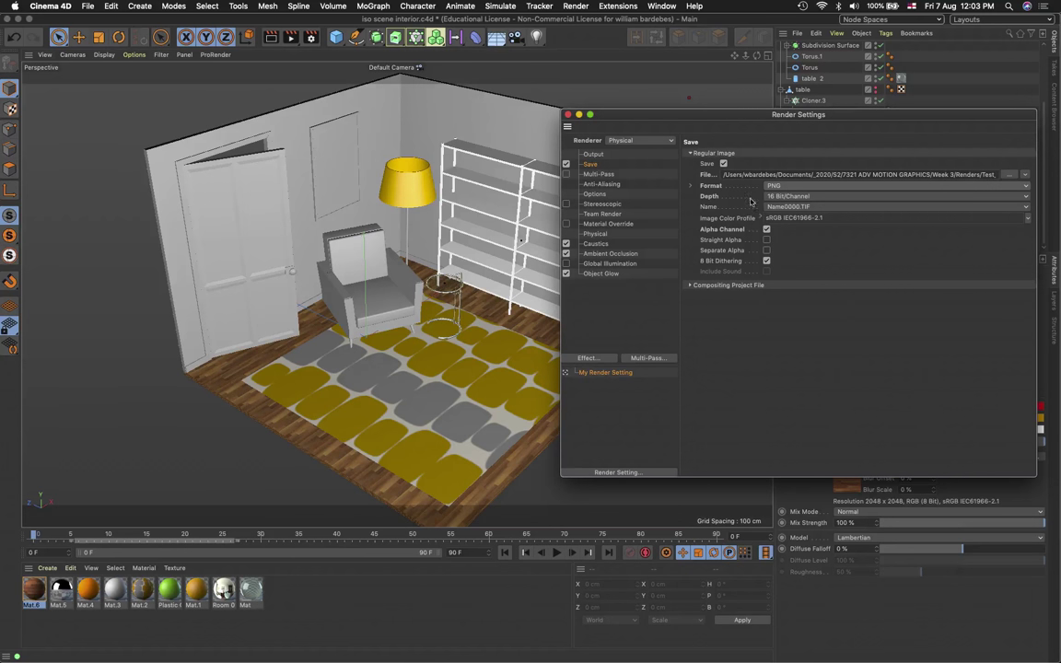
Review the Multi-Pass, Options, Stereoscopic, Team Render and Ambient Occlusion render settings
left_click(600, 174)
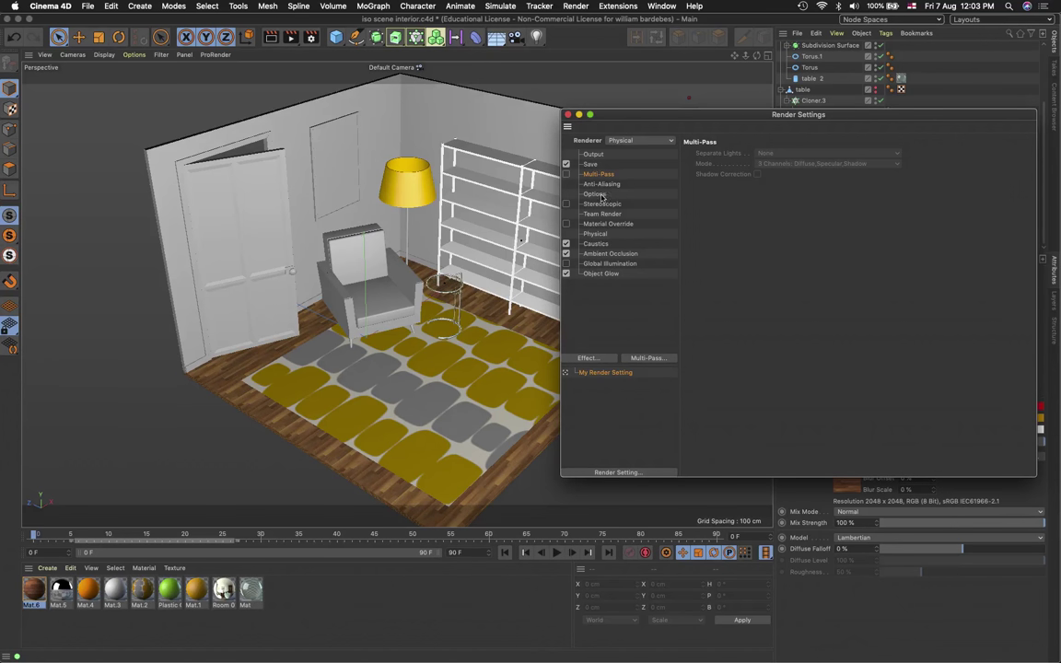
left_click(595, 194)
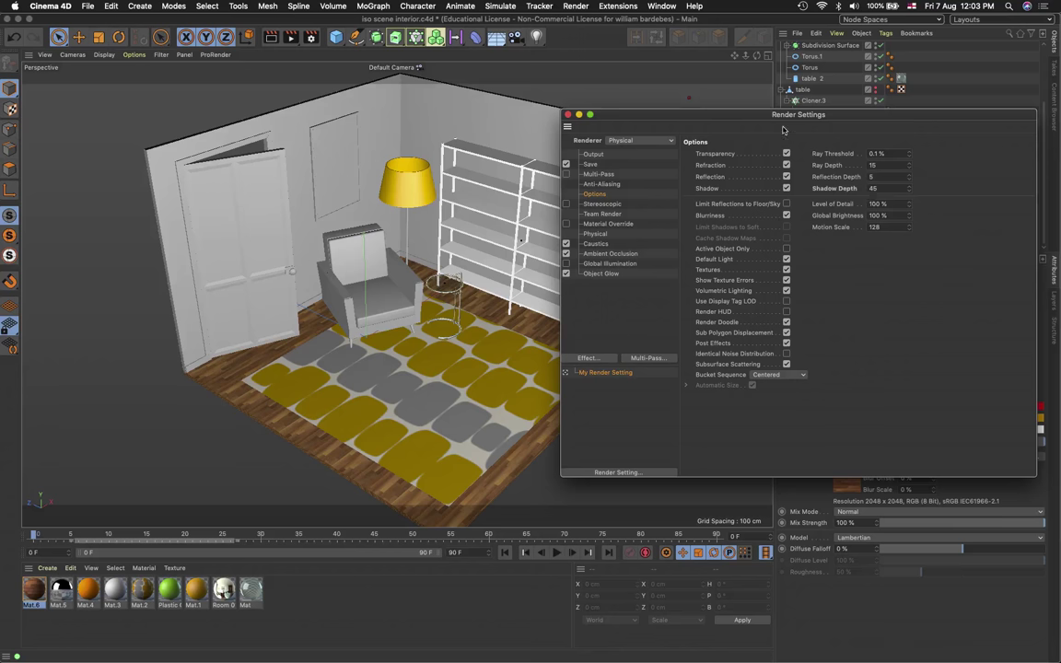
left_click_drag(696, 110, 585, 96)
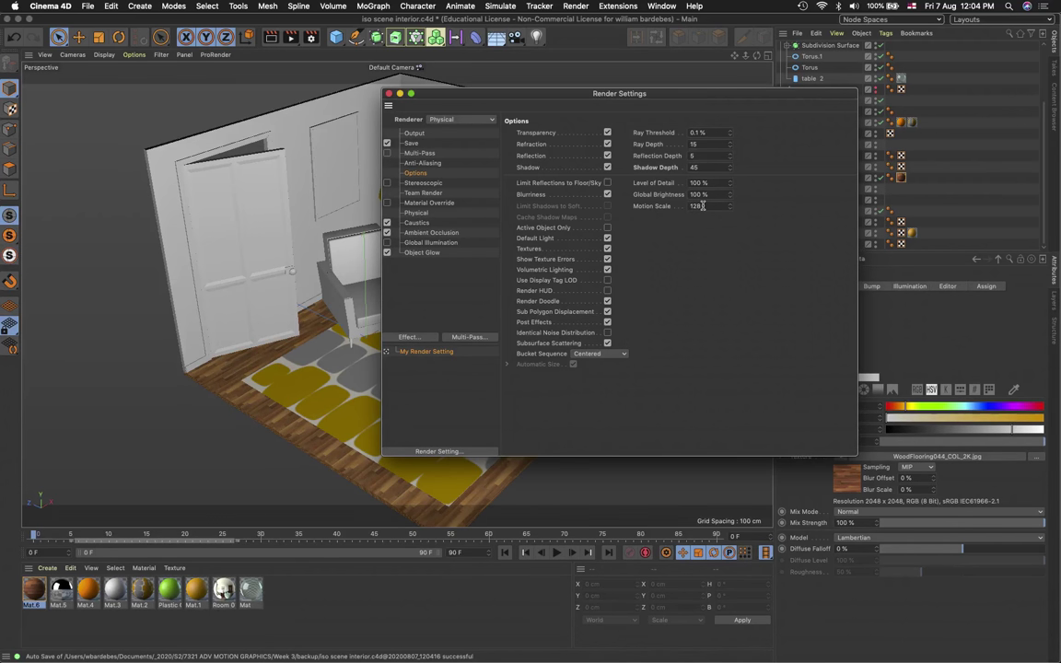
left_click(424, 184)
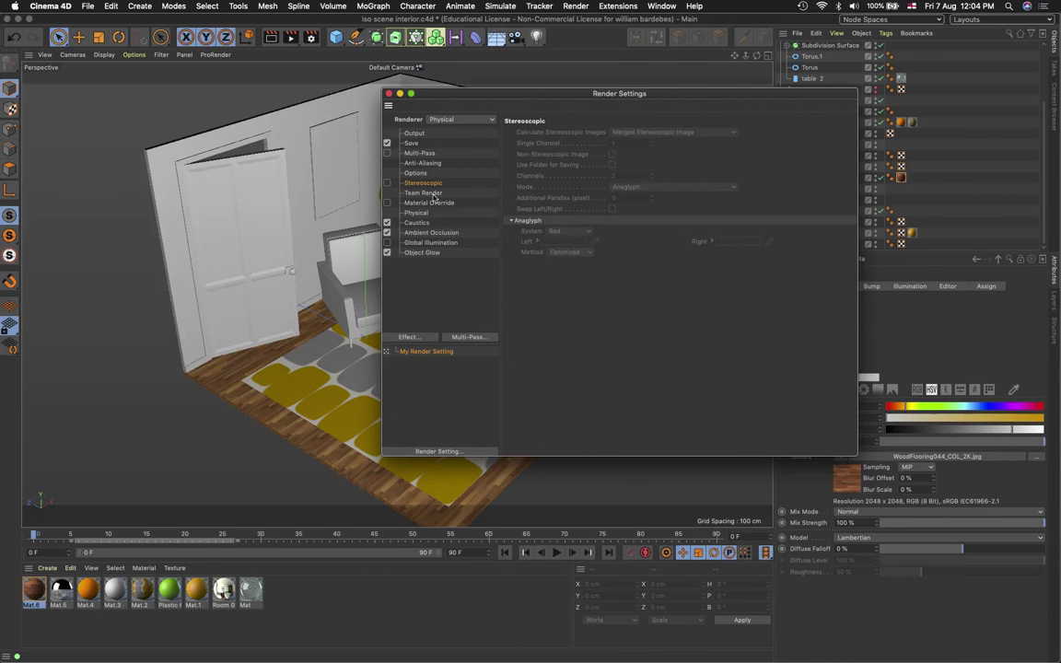
left_click(432, 194)
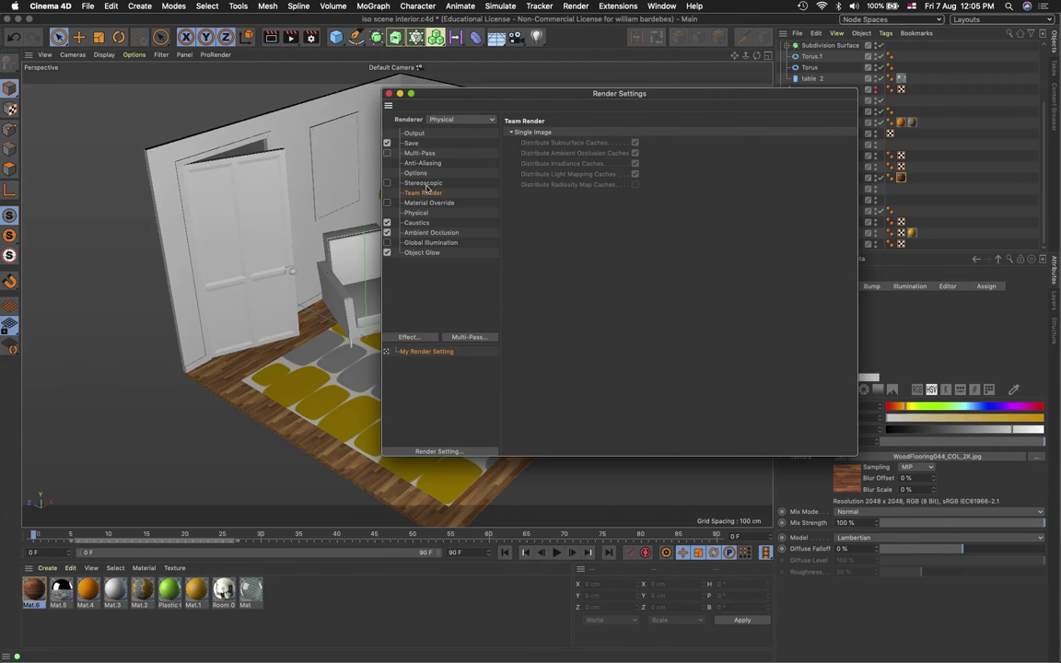
left_click_drag(460, 94, 399, 72)
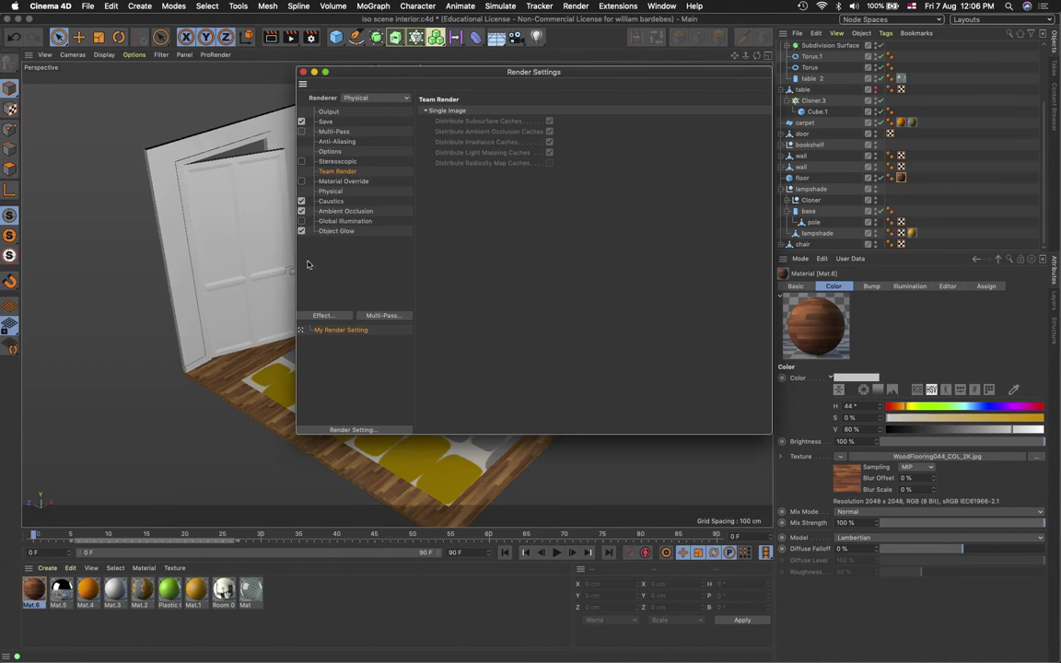
left_click(346, 211)
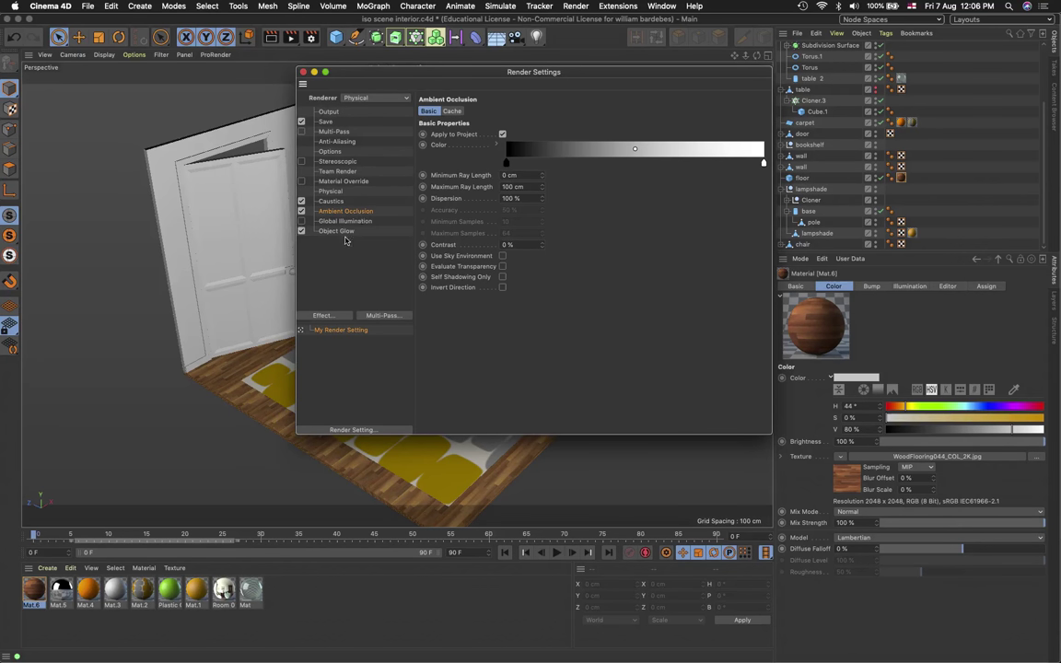
Enable Global Illumination for the render and choose Irradiance Cache as its primary method
left_click(358, 222)
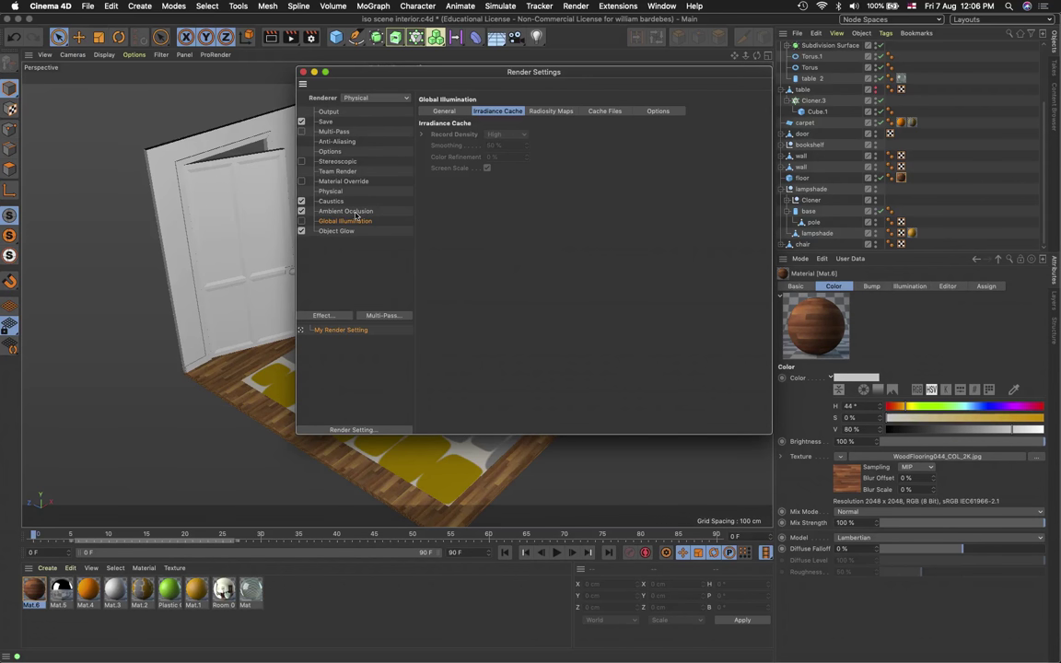
left_click(301, 221)
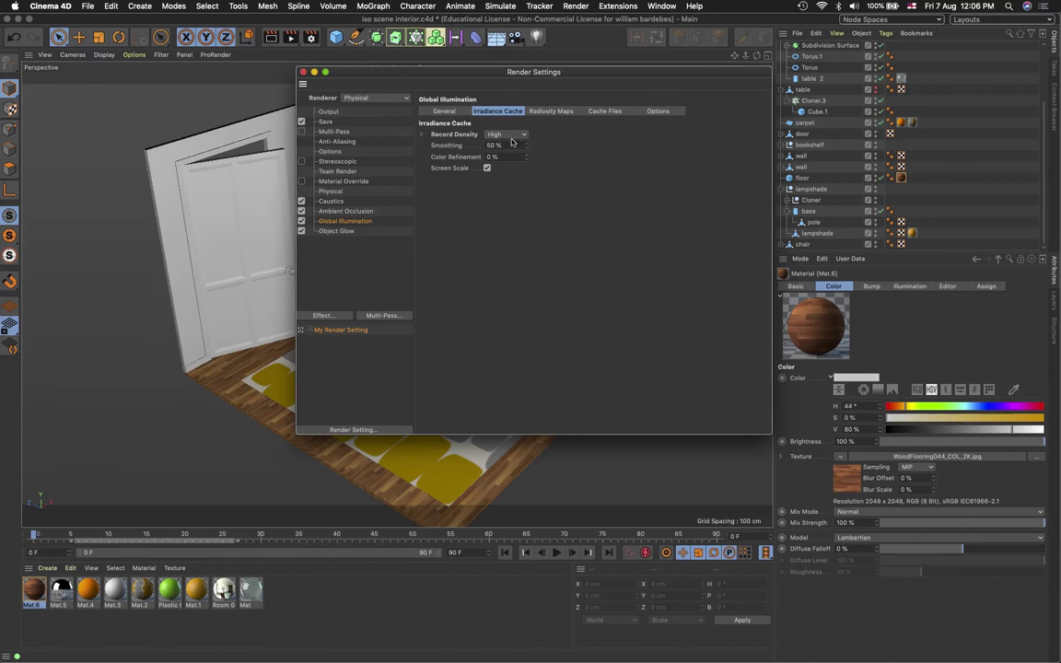
left_click(455, 111)
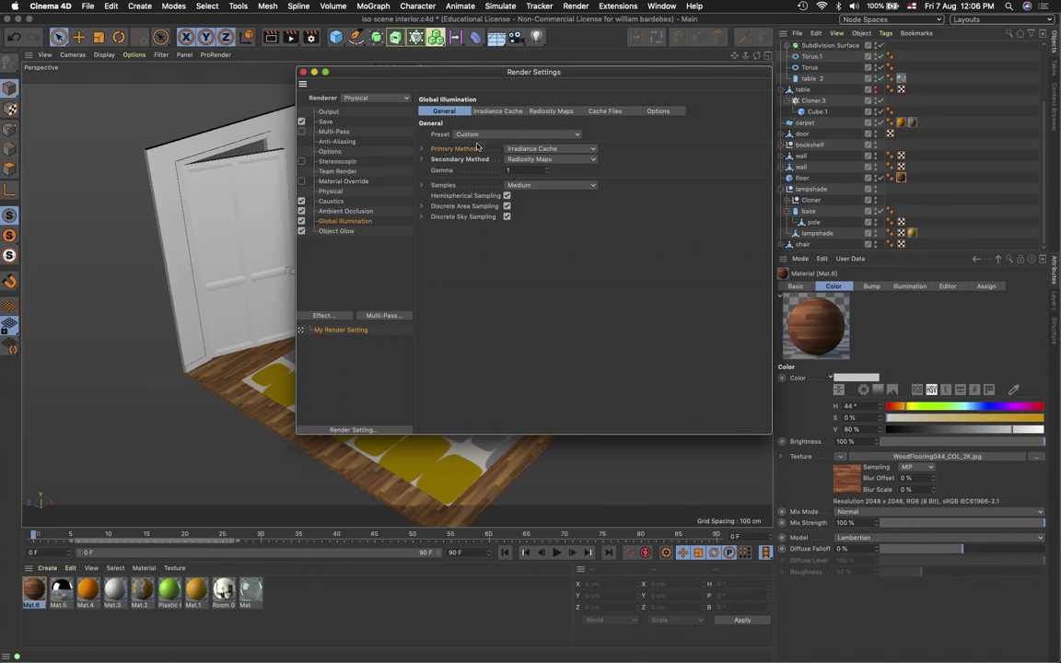
left_click(584, 150)
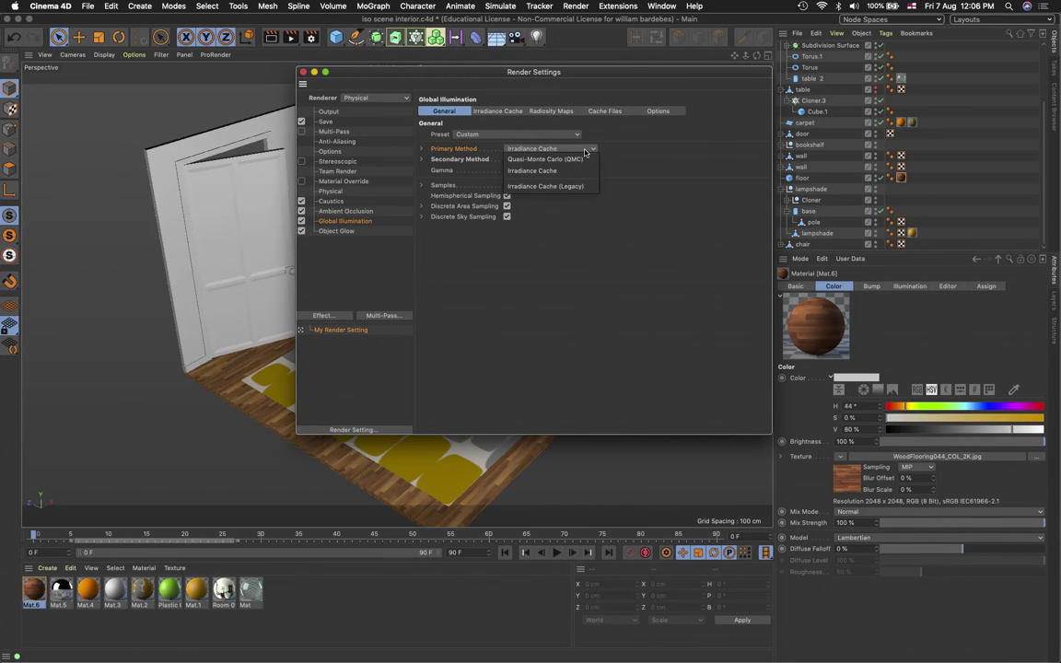
left_click(575, 173)
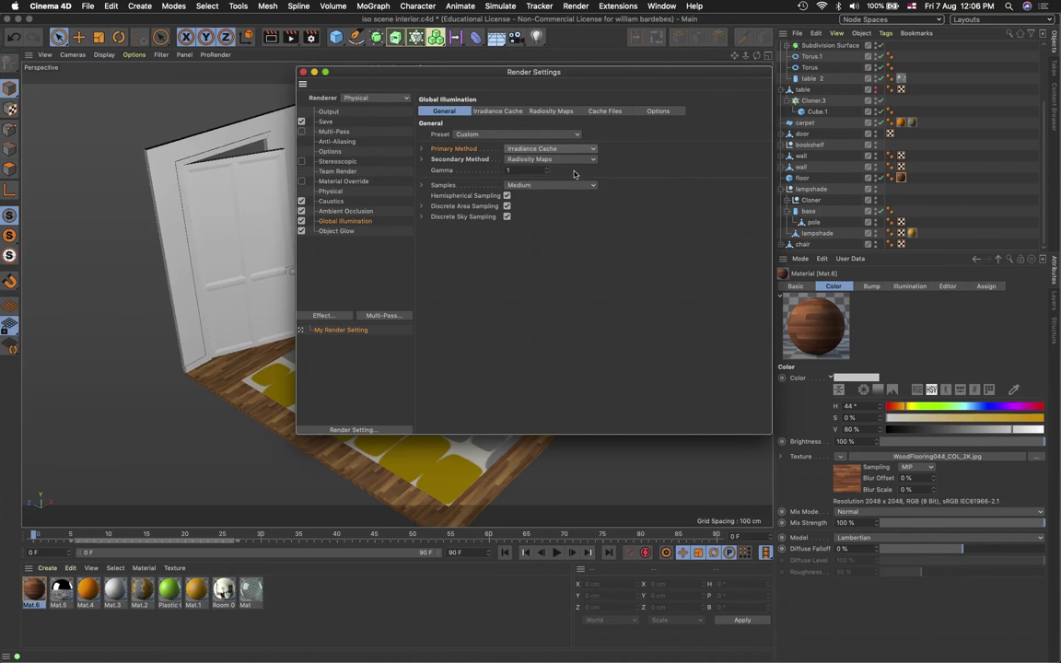
Choose Radiosity Maps as the Global Illumination secondary method and Medium for its samples
left_click(563, 161)
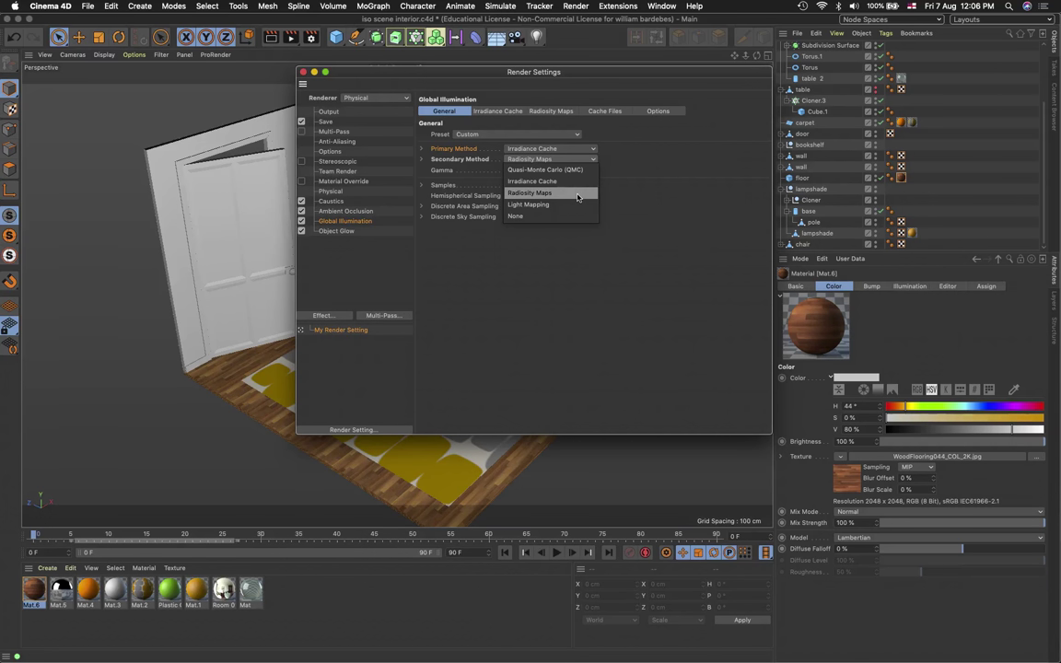
left_click(578, 193)
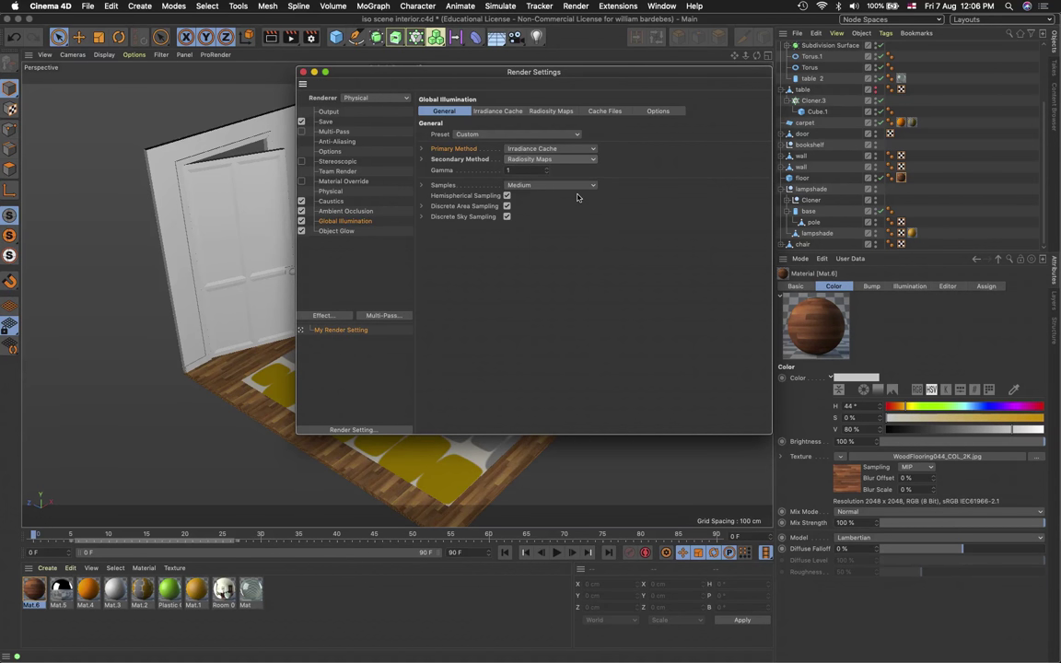
left_click(580, 185)
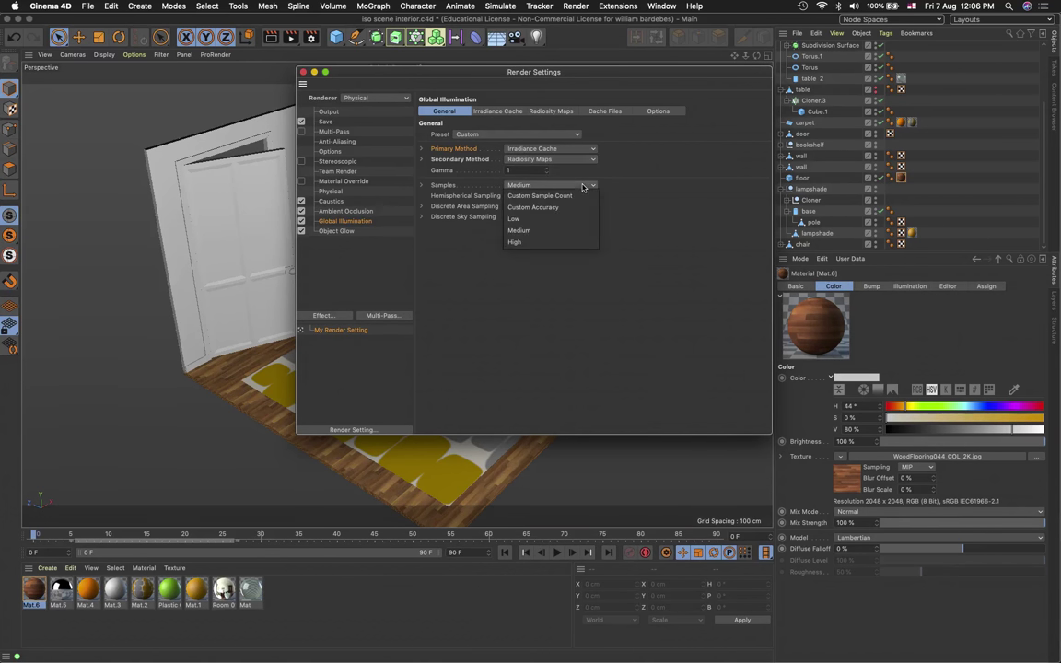
left_click(539, 232)
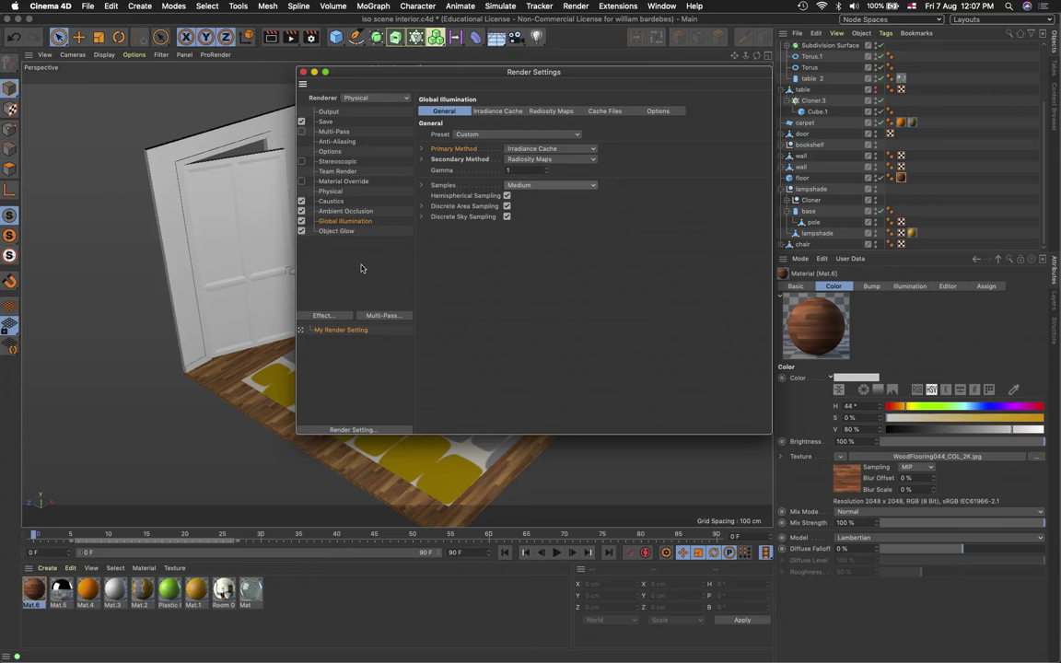
Disable the Object Glow effect, check the Ambient Occlusion properties and close the render settings
left_click(301, 230)
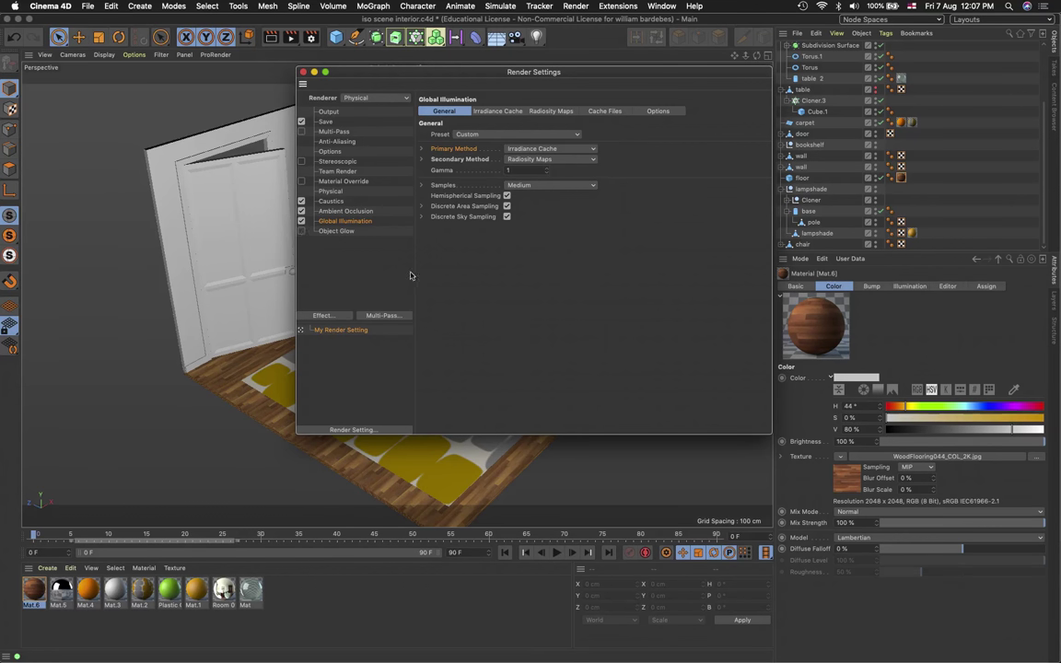
left_click(318, 210)
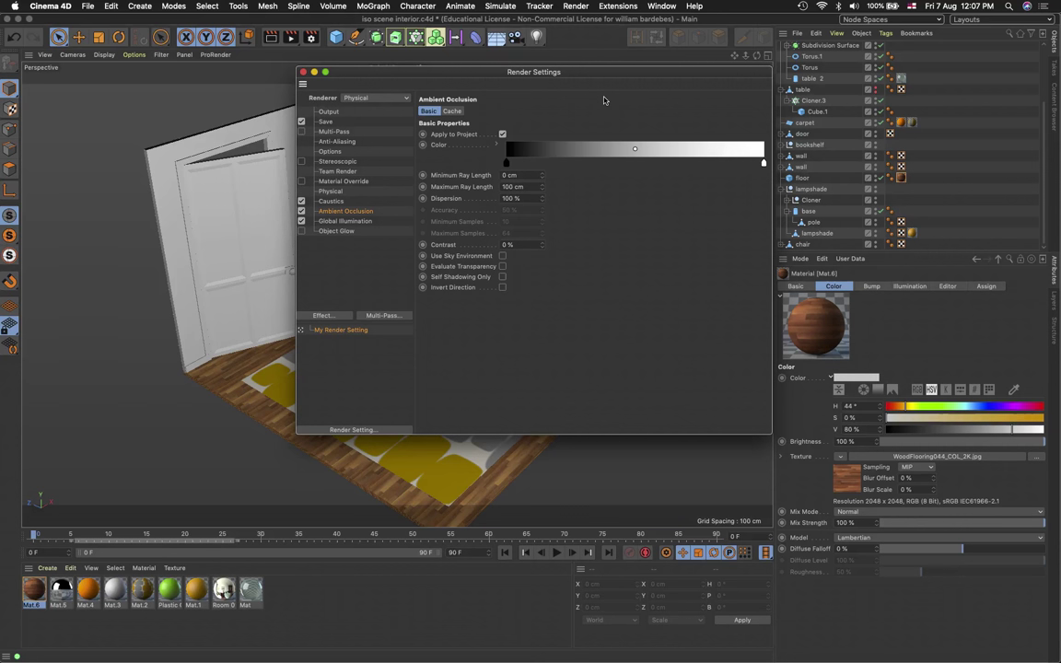
left_click(303, 72)
Look through the open projects Untitled 4 and Untitled 3
left_click(661, 7)
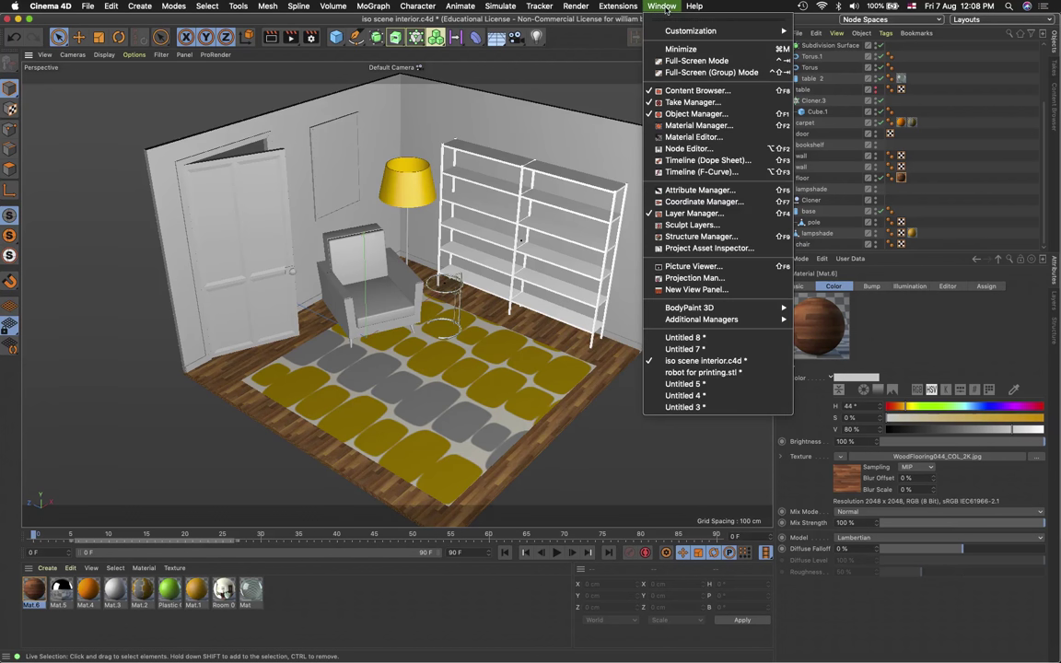
left_click(685, 395)
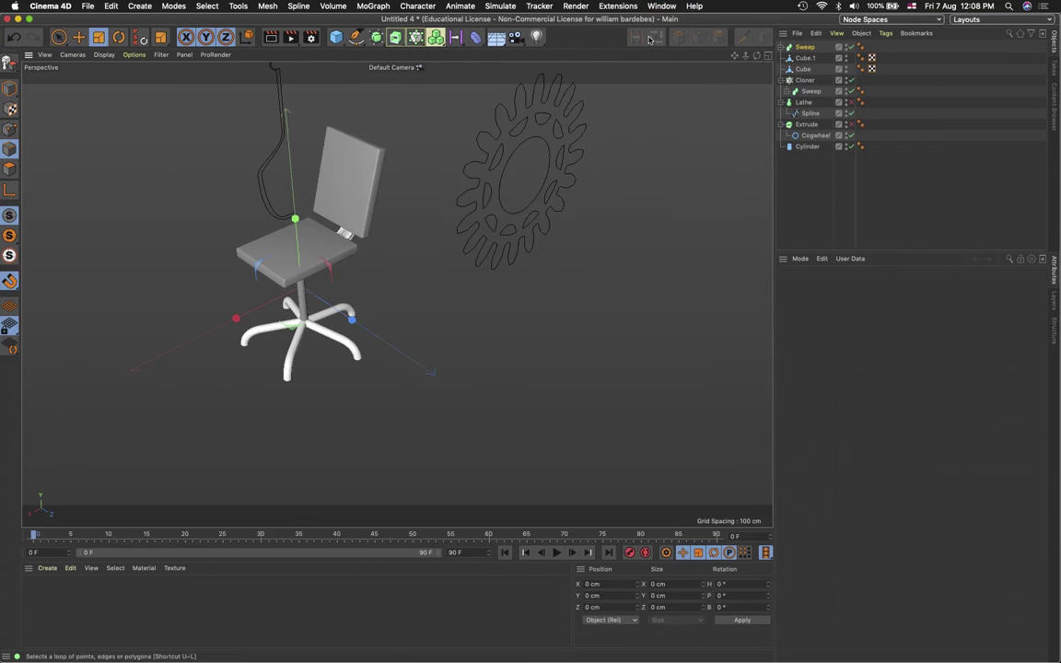
left_click(661, 6)
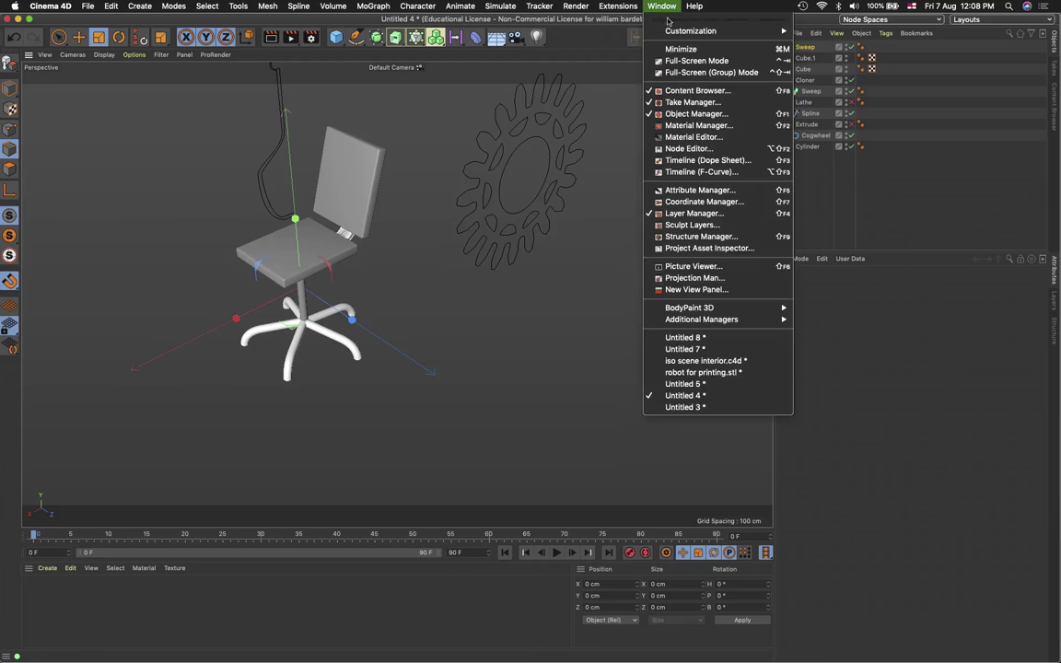
left_click(699, 408)
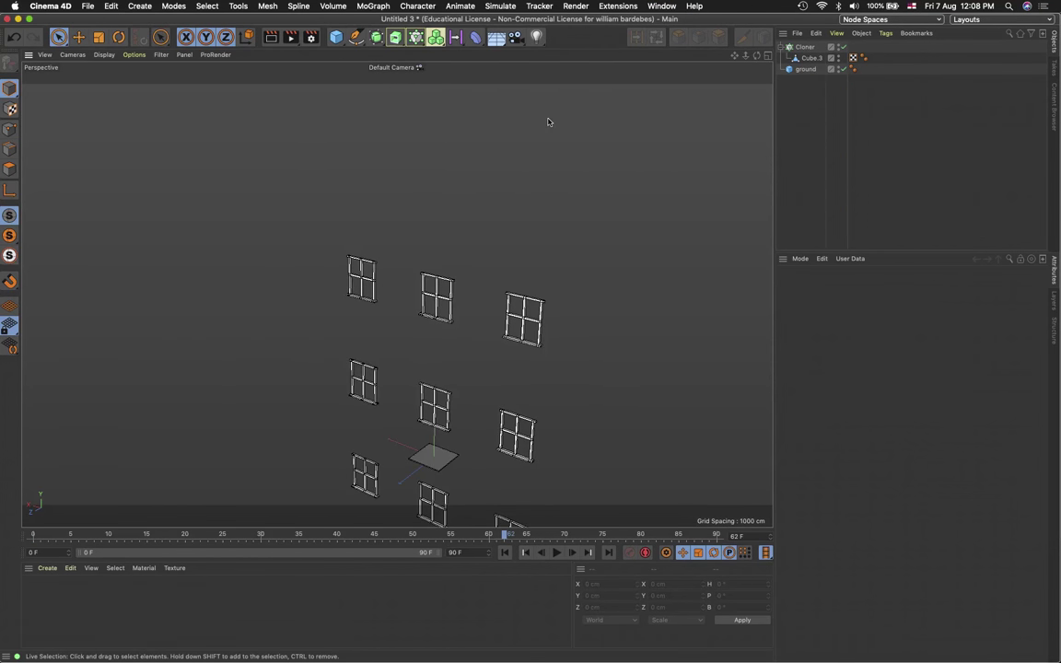
Create a new empty project and add a cube primitive to it
key("super+n")
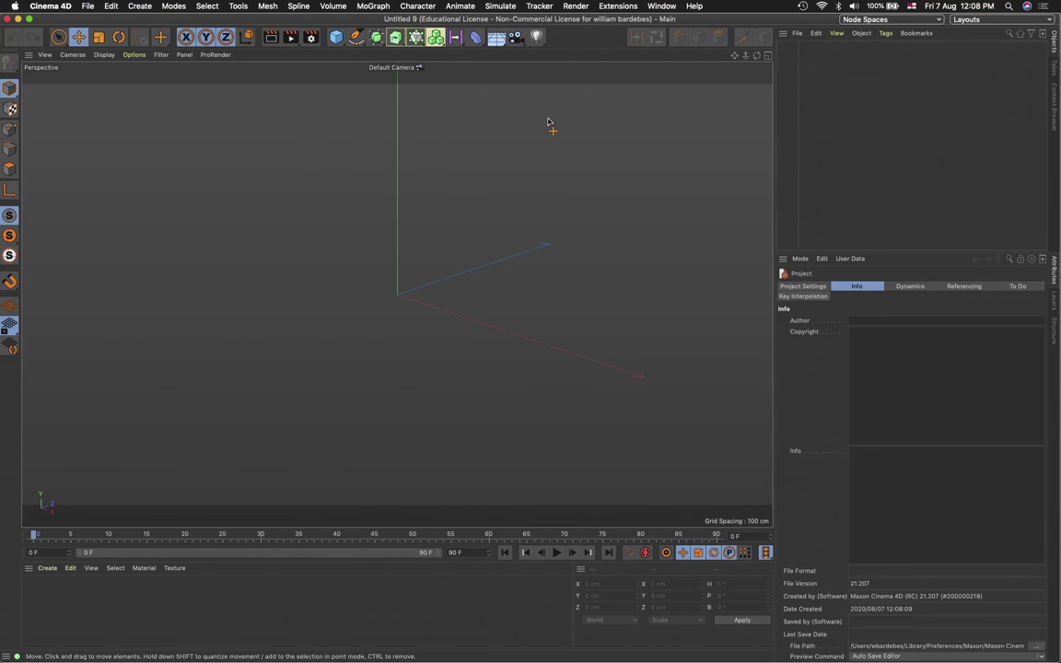
left_click(336, 38)
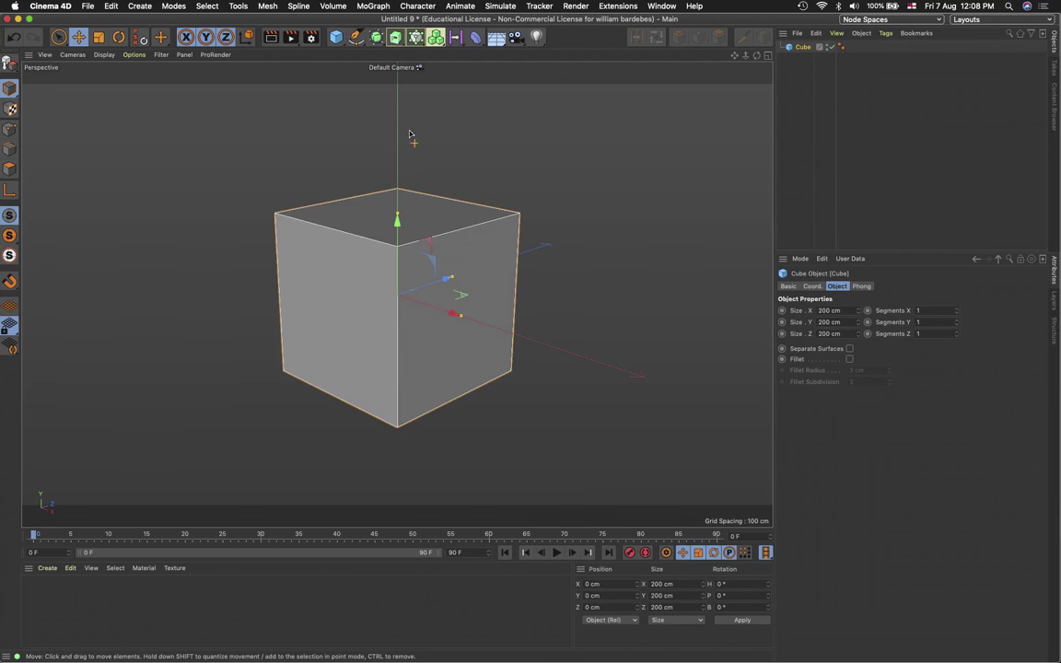
Stretch the cube to about 571 cm in X and 714 cm in Z, and duplicate it
left_click_drag(457, 313, 613, 366)
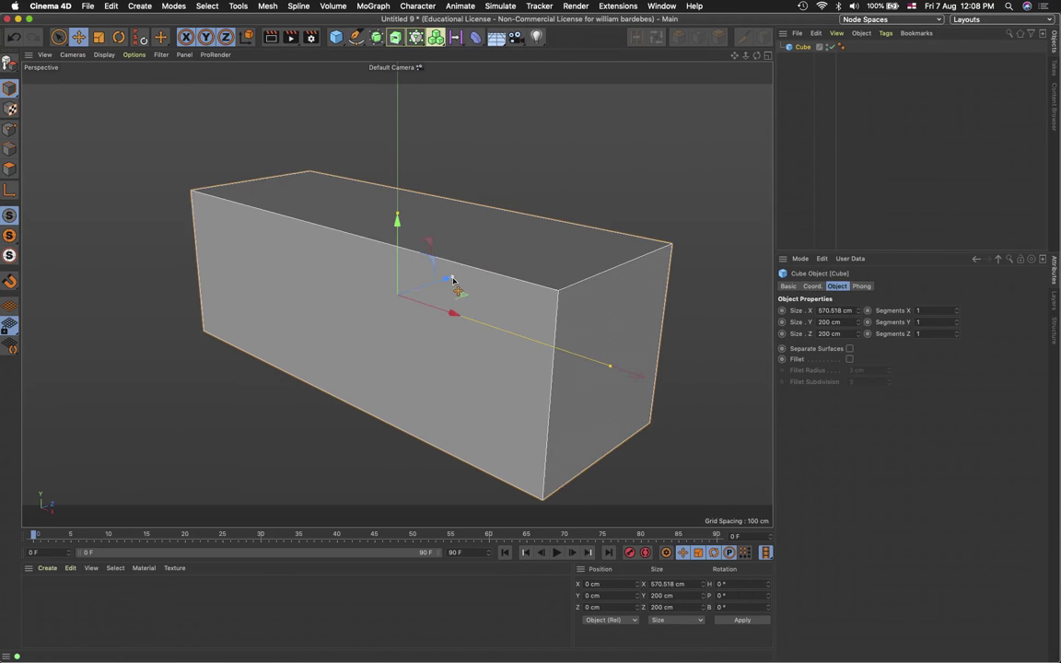
left_click_drag(452, 279, 562, 238)
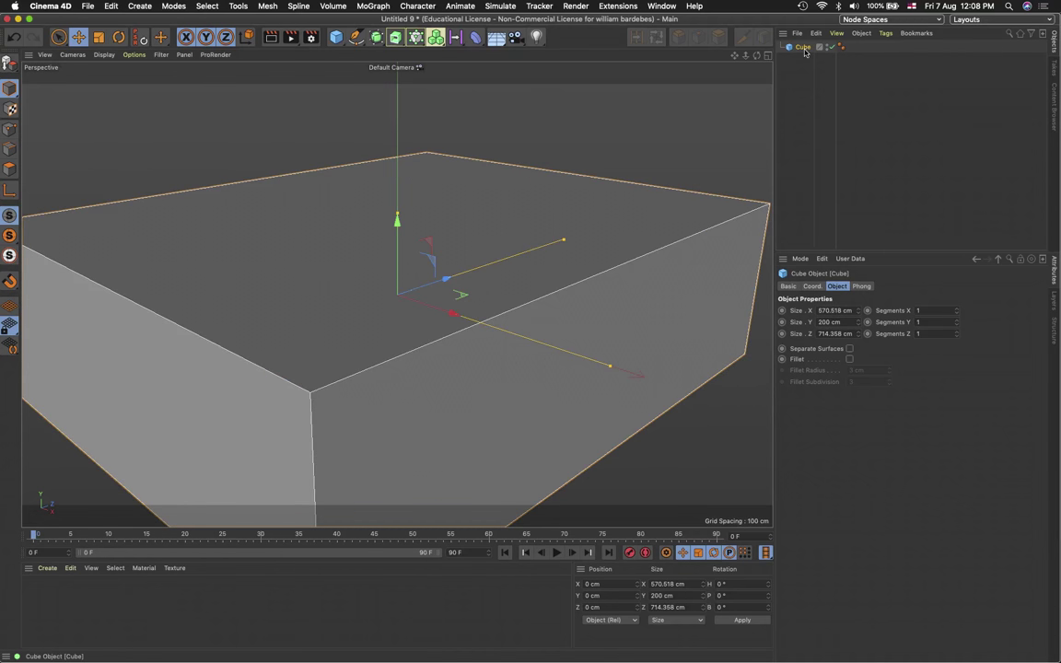
key("ctrl+c")
key("ctrl+v")
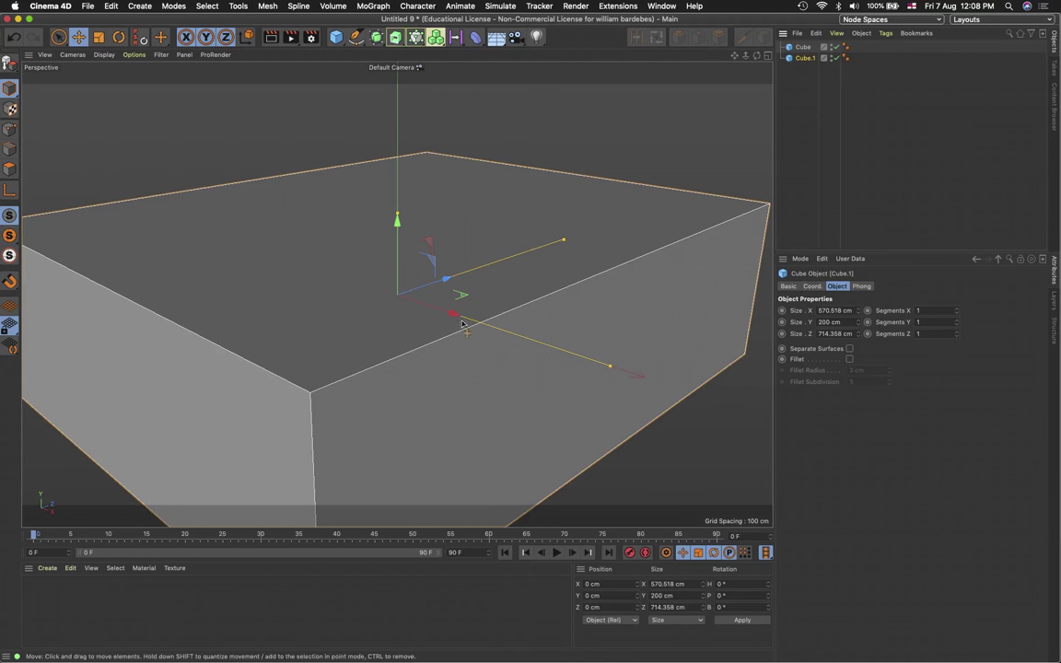
Raise the cube copy to about 138 cm in Y and narrow its X size to about 232 cm
left_click_drag(397, 222, 413, 157)
left_click_drag(623, 226, 474, 213)
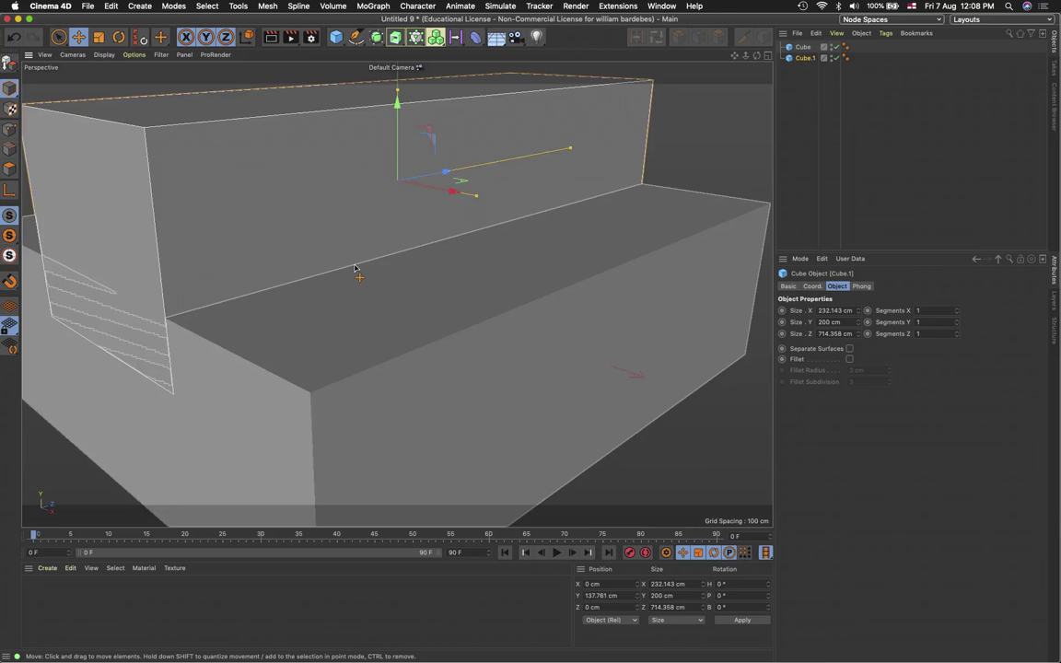
scroll(354, 265, "up", 5)
scroll(355, 265, "down", 6)
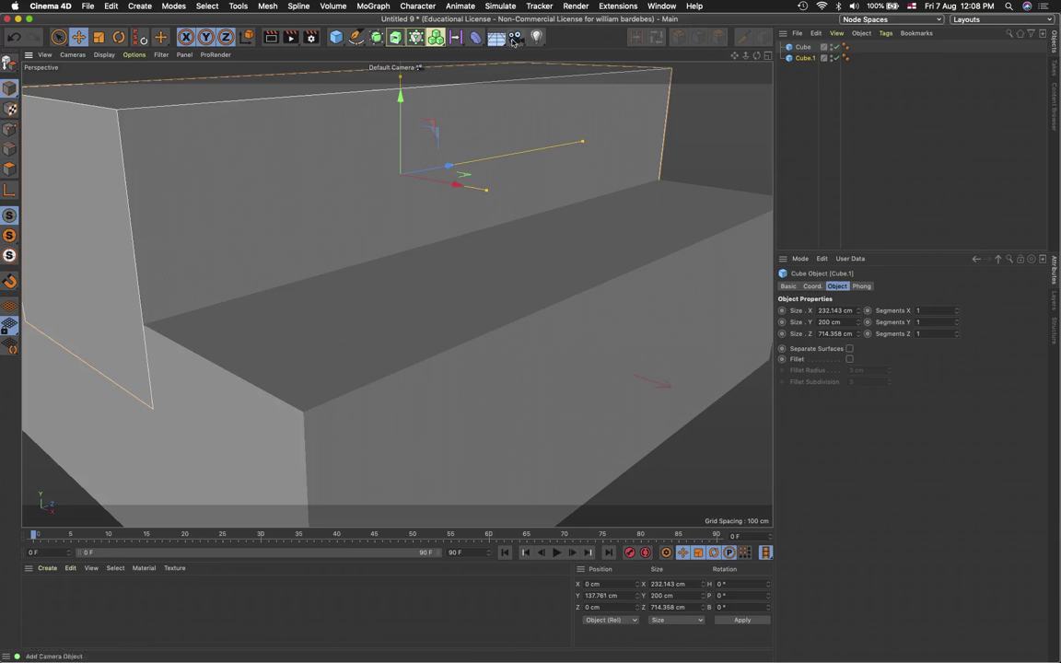
Add an omni light and place it above the cubes at about X 234 cm, Y 415 cm
left_click(538, 38)
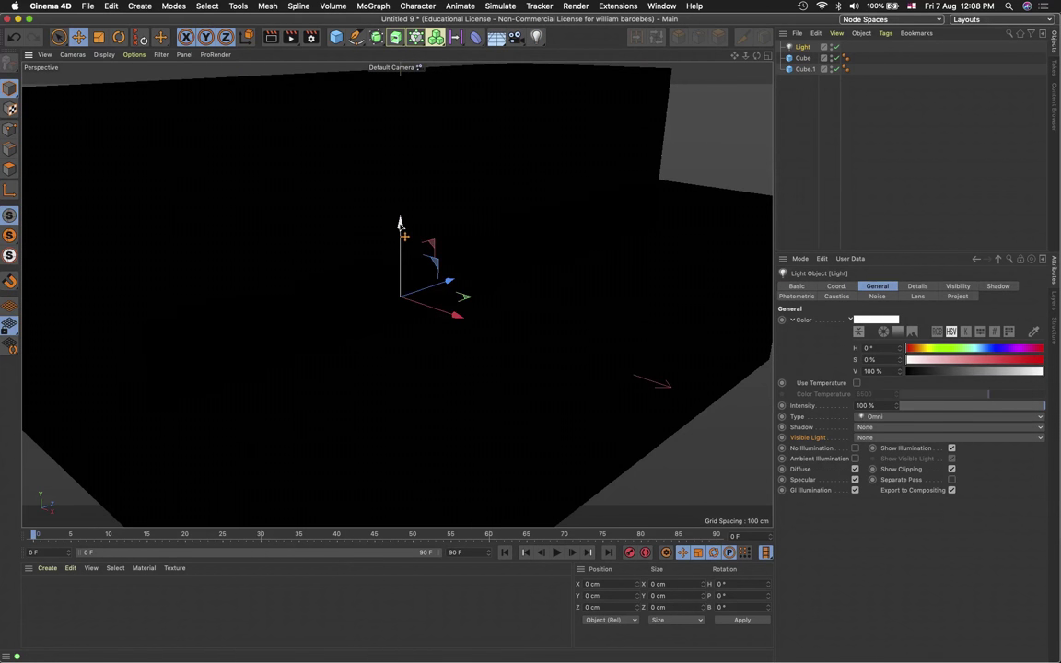
left_click_drag(363, 210, 479, 396)
scroll(471, 402, "down", 5)
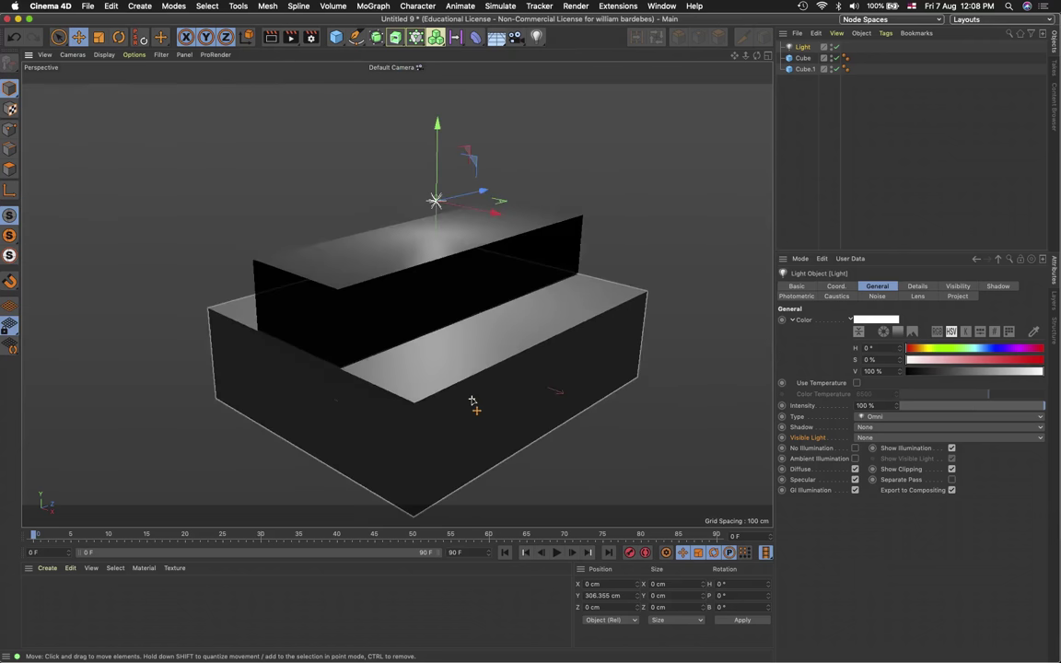
left_click_drag(438, 123, 443, 74)
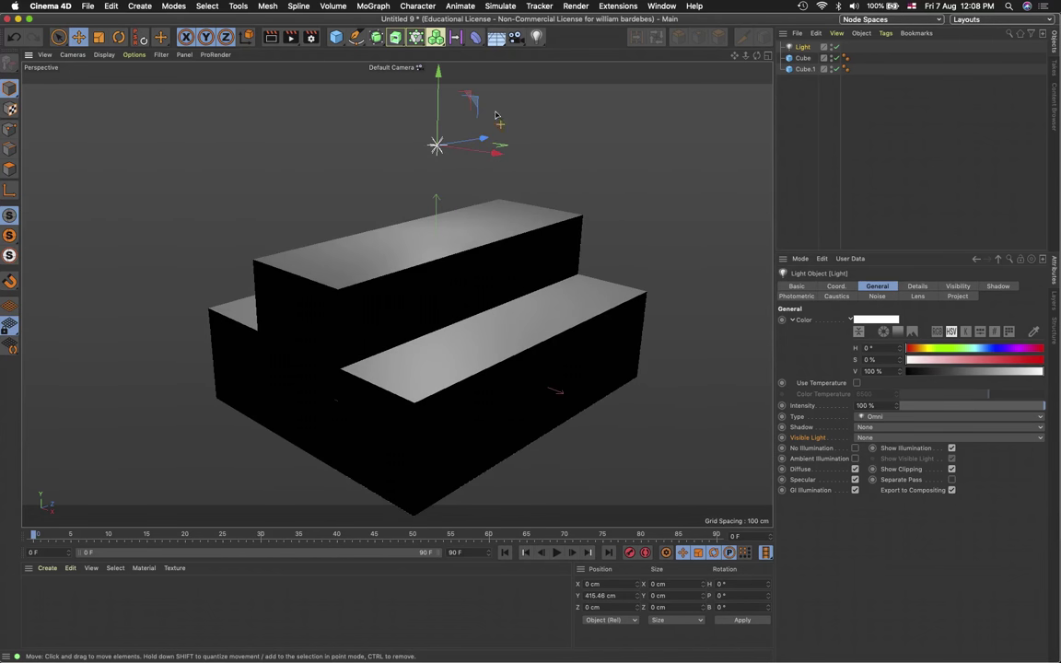
mouse_move(498, 162)
left_mouse_down()
mouse_move(668, 219)
mouse_move(597, 218)
left_mouse_up()
scroll(495, 325, "up", 6)
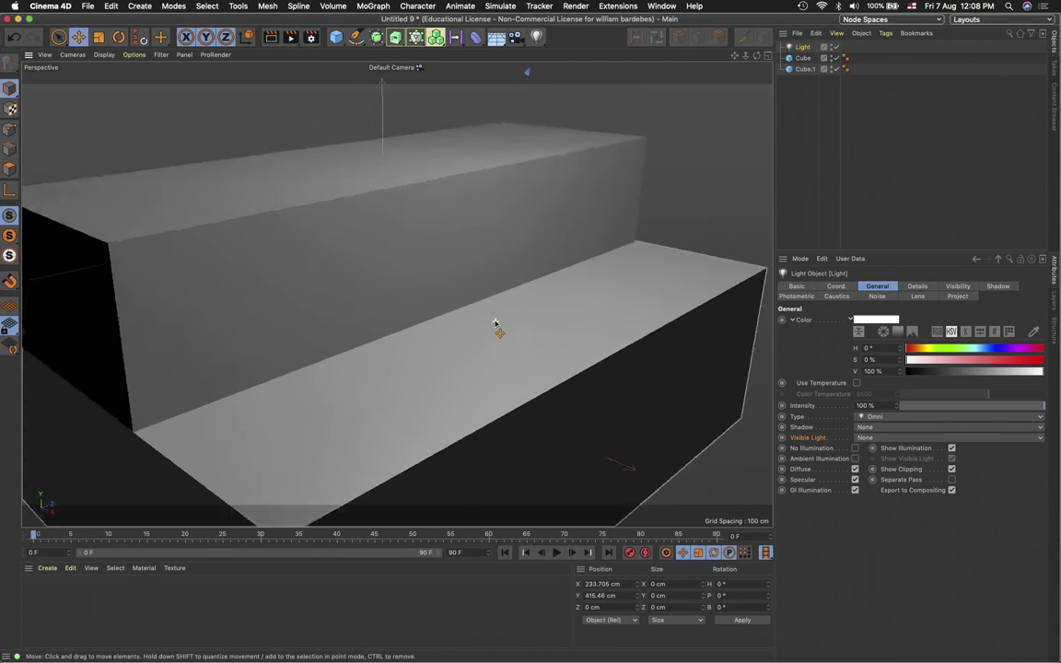
scroll(497, 327, "down", 3)
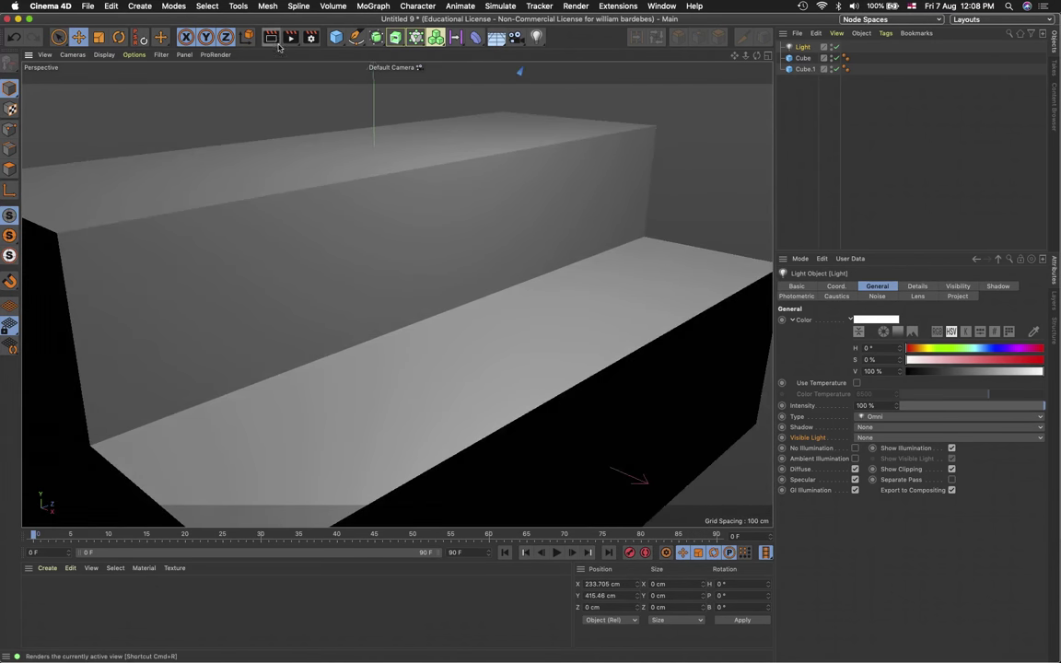
Render the active view, render the scene to the Picture Viewer and set the viewer window aside
left_click(271, 37)
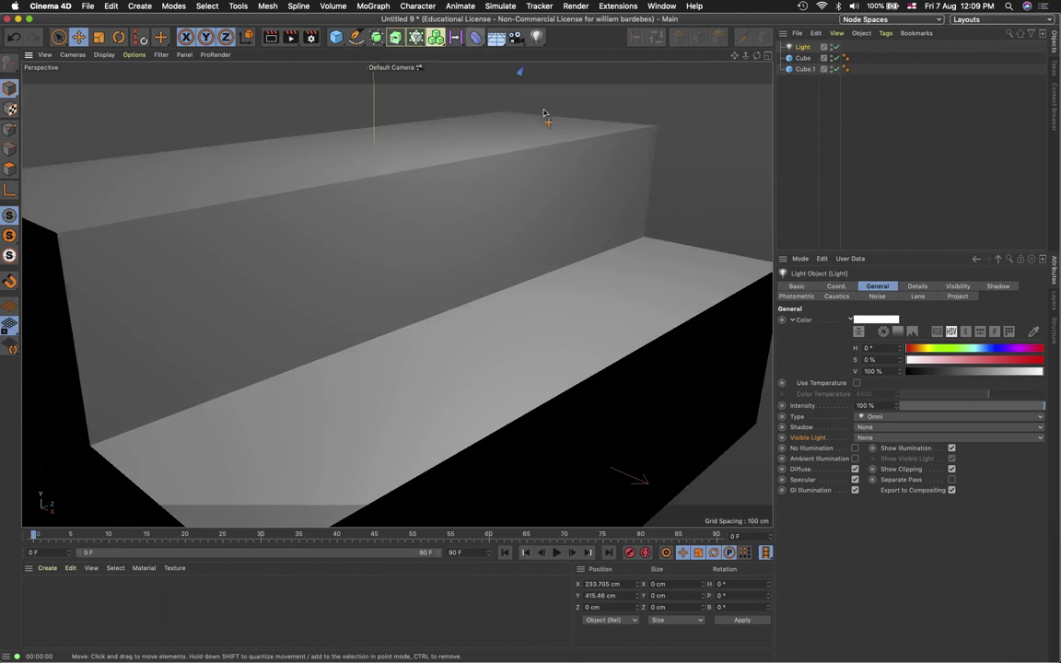
left_click(291, 38)
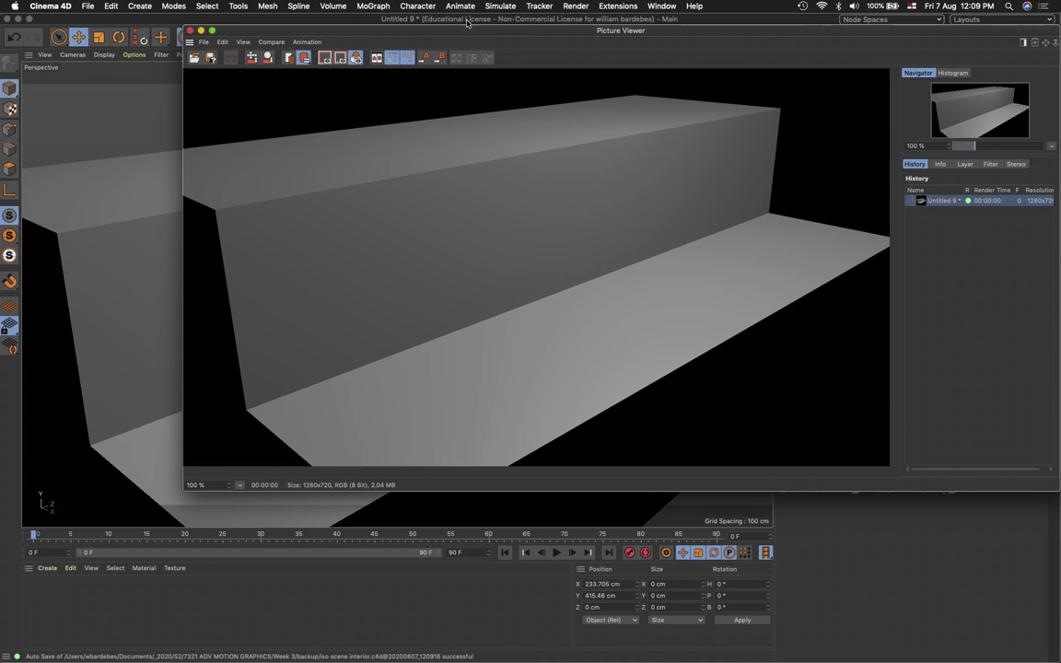
left_click_drag(472, 38, 388, 44)
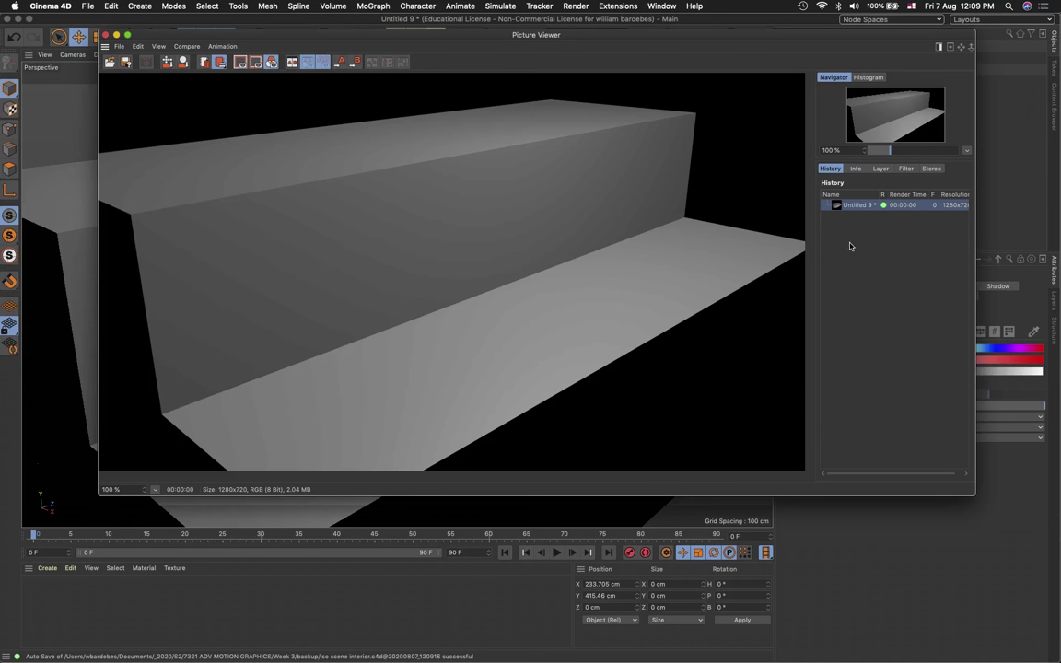
left_click_drag(466, 43, 857, 174)
Switch the renderer to Physical in the render settings and set its Raytracing Engine to Physical
left_click(311, 37)
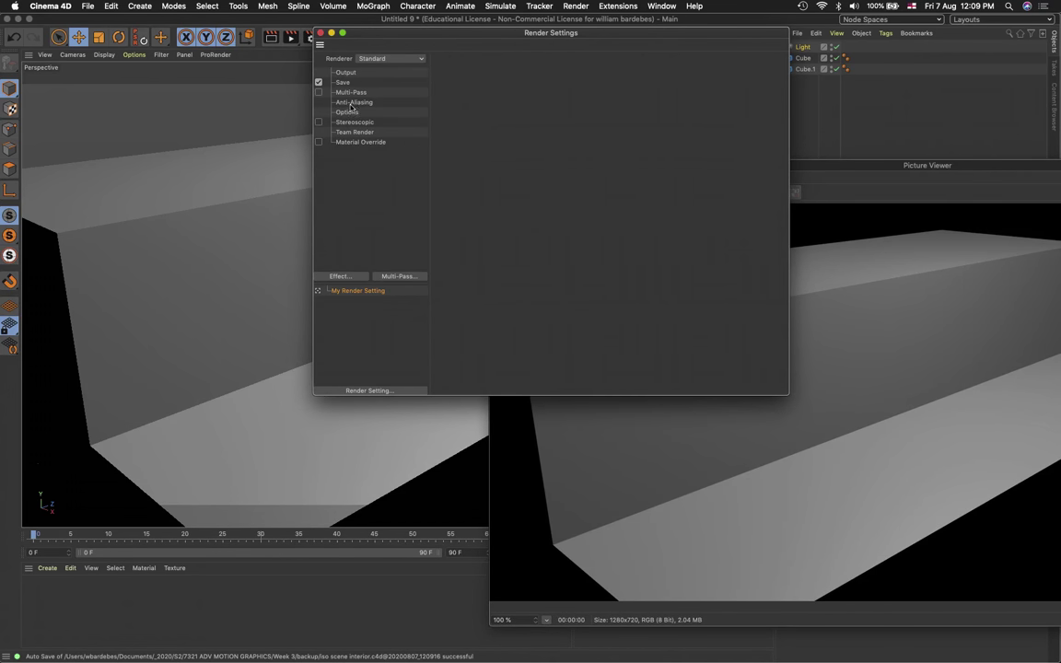
left_click(403, 60)
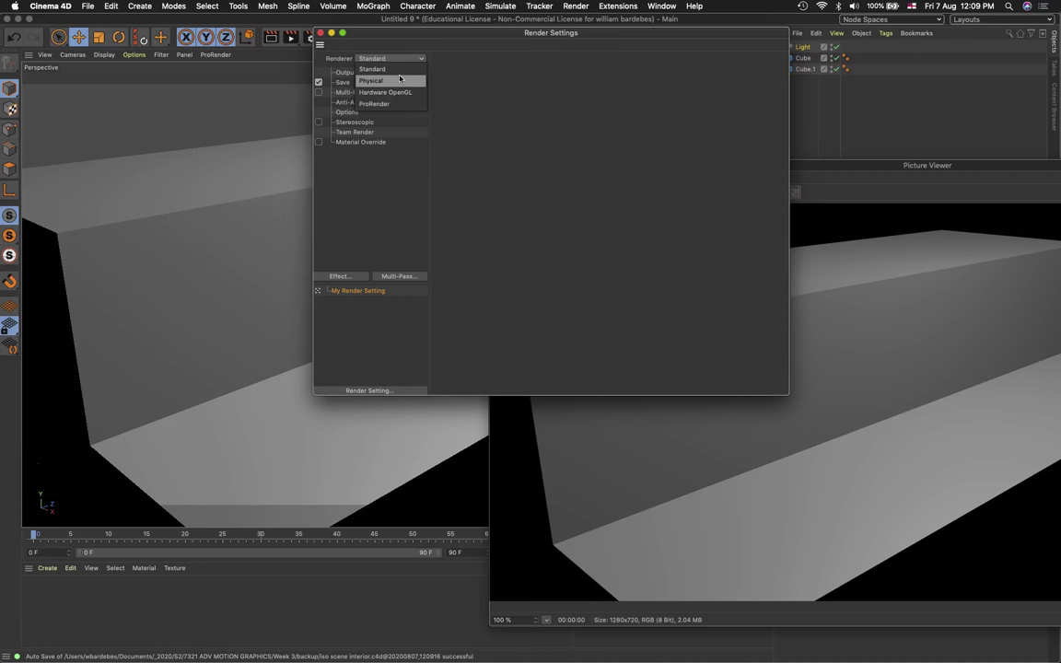
left_click(398, 80)
left_click(349, 153)
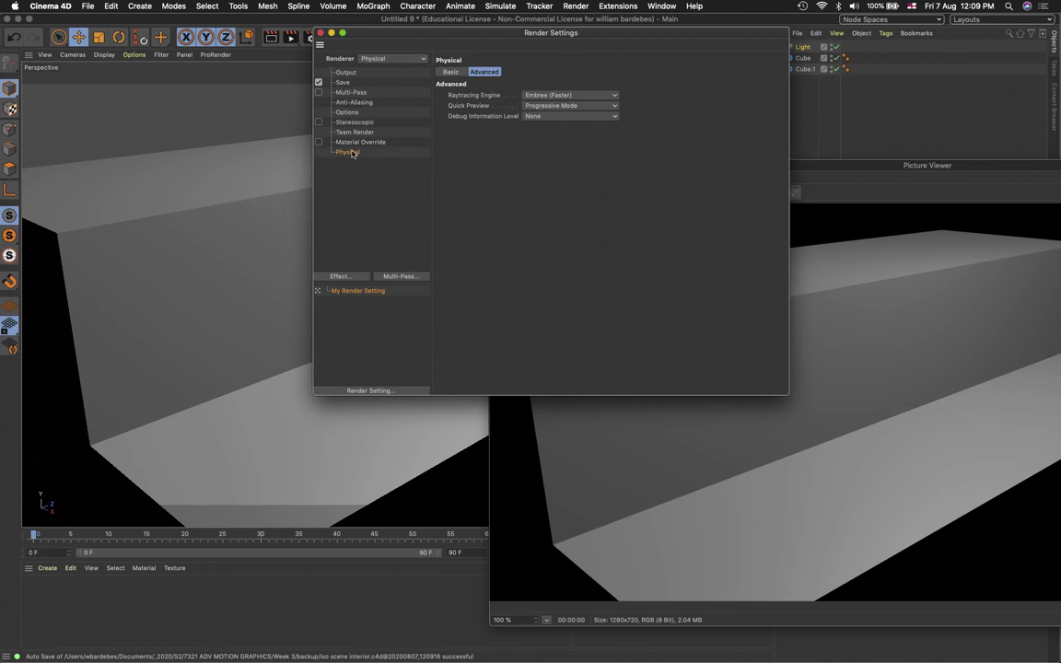
left_click(572, 96)
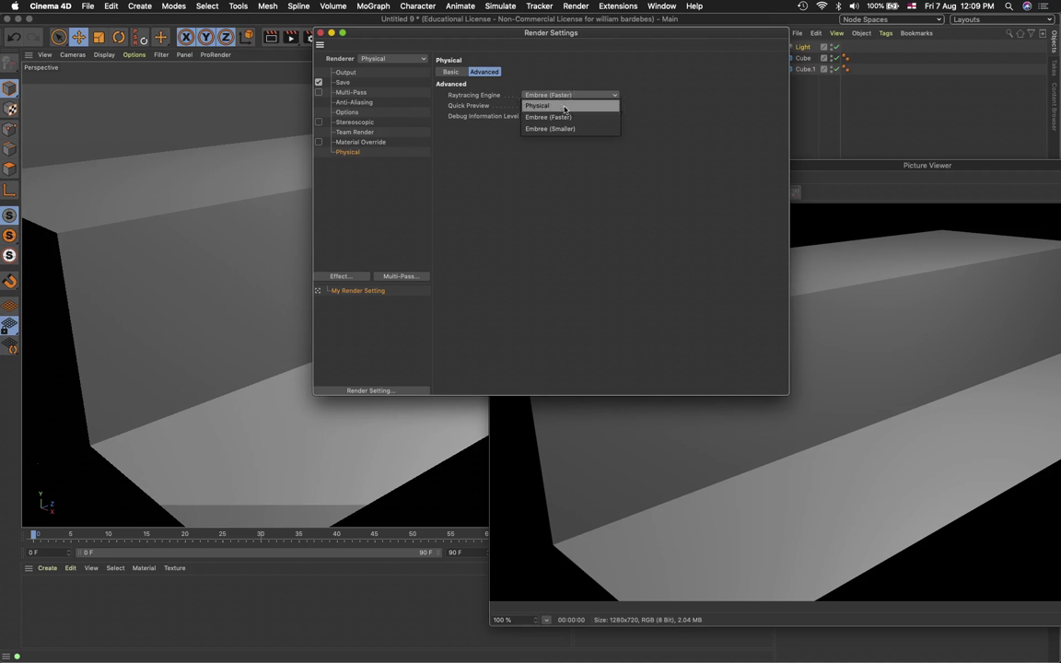
left_click(562, 106)
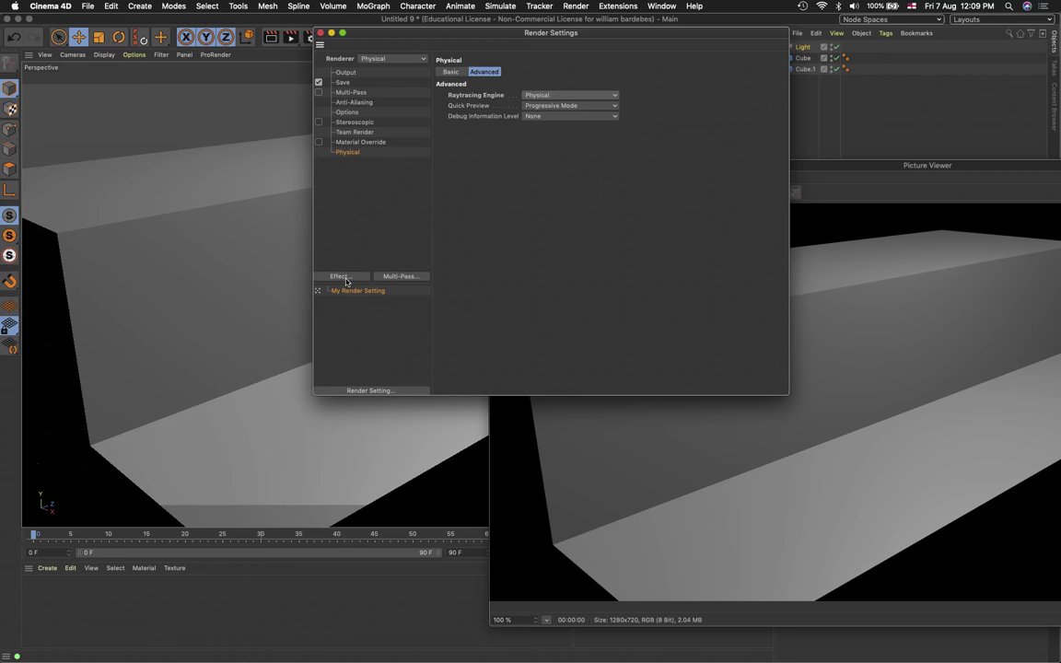
Add the Ambient Occlusion effect and render the scene to the Picture Viewer
left_click(345, 278)
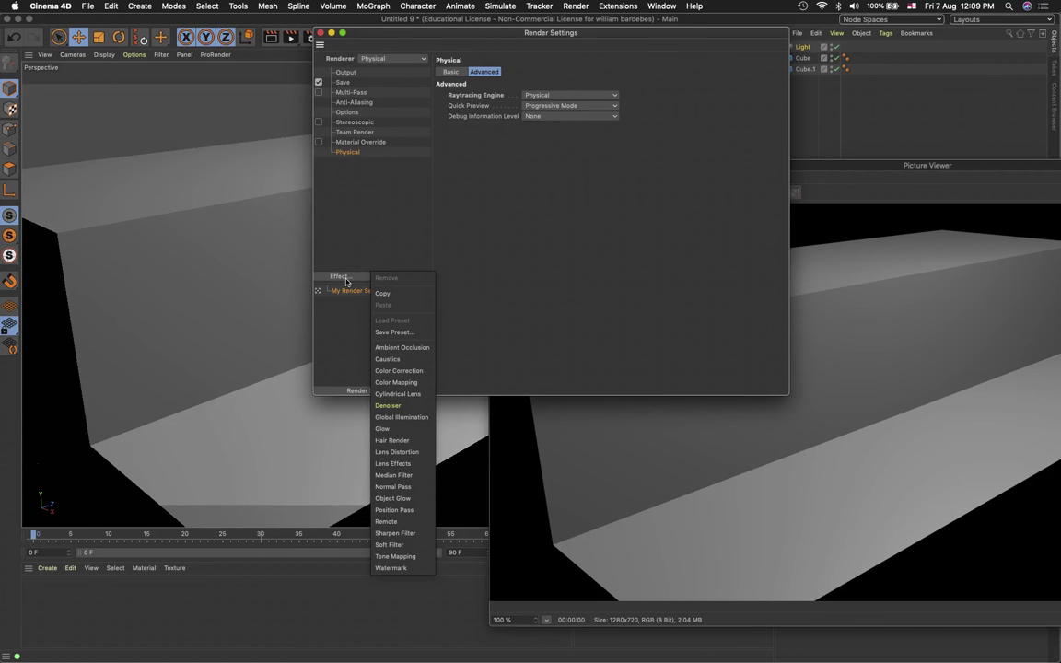
left_click(415, 350)
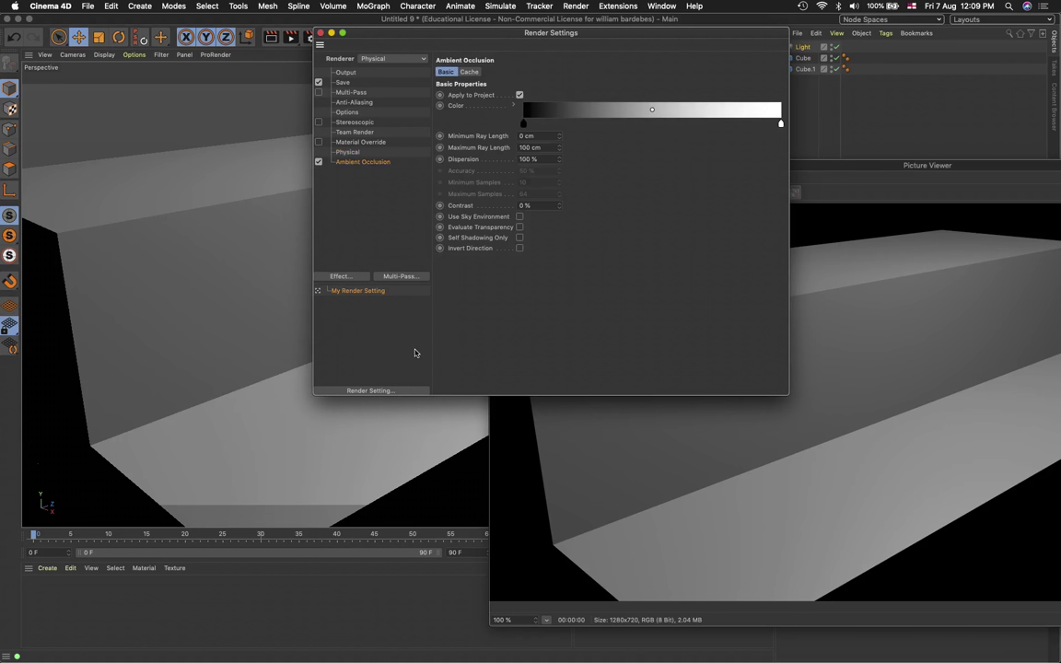
left_click(884, 171)
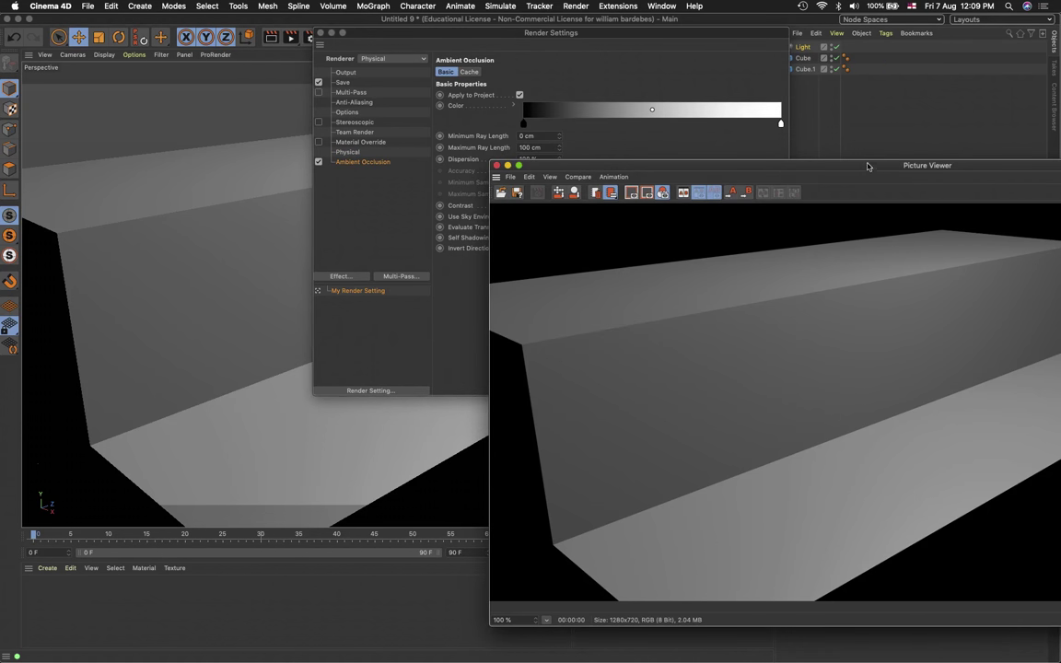
left_click(291, 37)
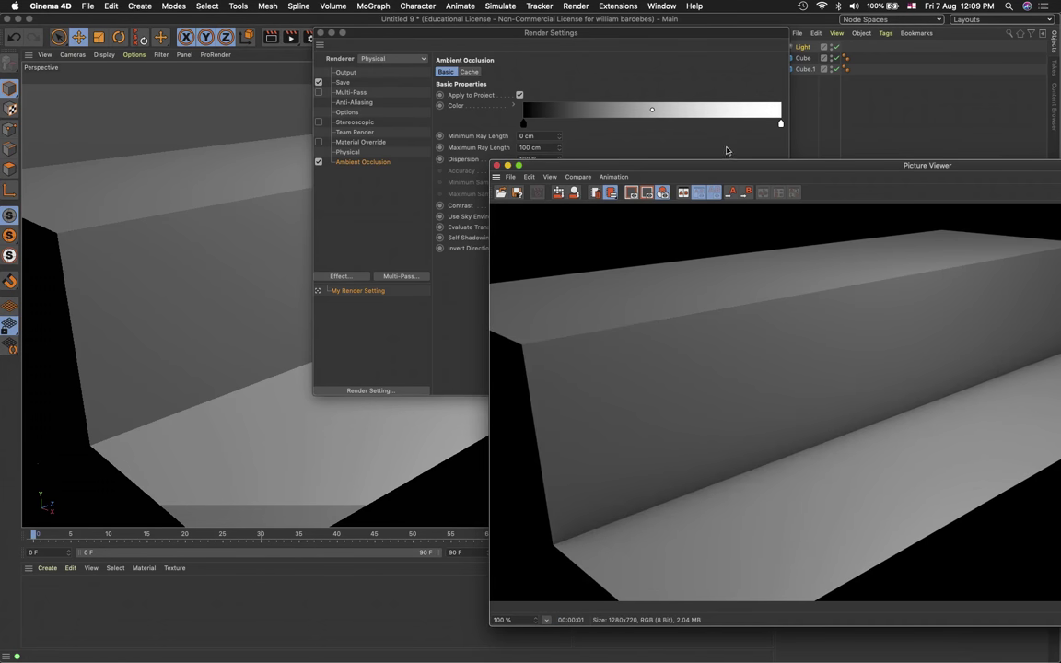
Compare the renders with and without ambient occlusion in the Picture Viewer history, examining where the two cubes meet
left_click_drag(719, 168, 291, 36)
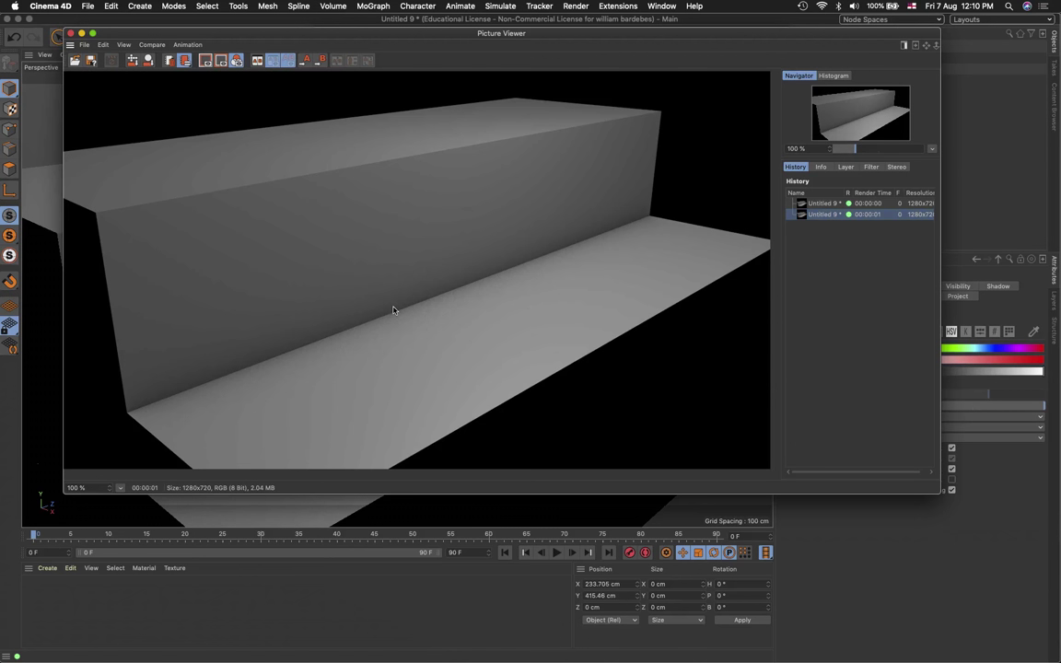
left_click(812, 204)
left_click(812, 215)
left_click(816, 203)
left_click(816, 214)
left_click(820, 204)
left_click(812, 215)
left_click_drag(128, 37, 286, 181)
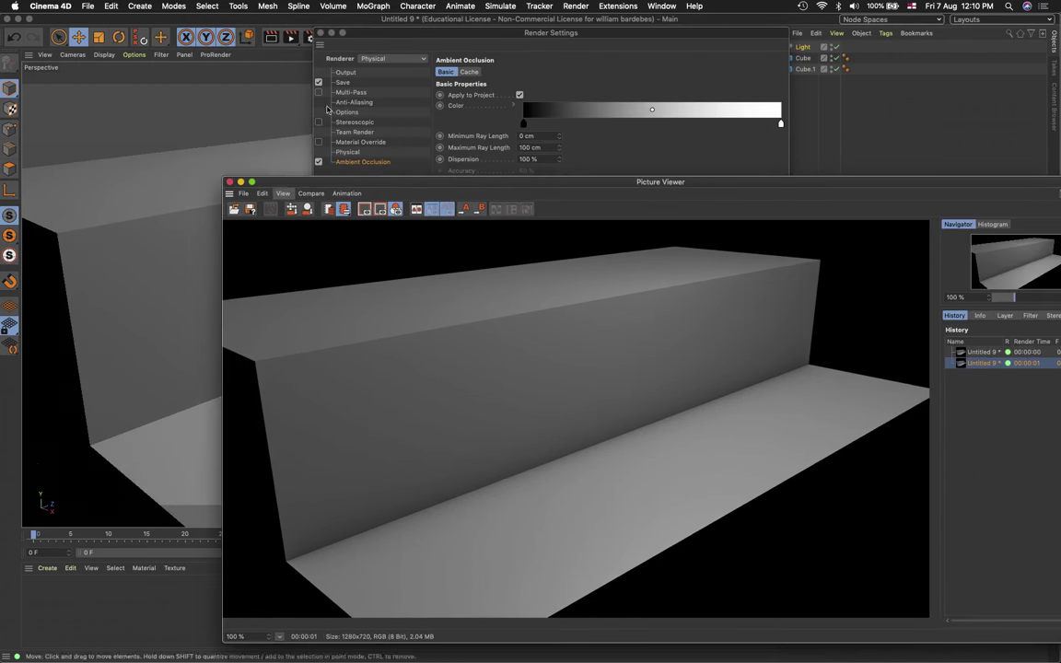
Change the black knot of the Ambient Occlusion colour gradient to red with H 357°, S 95% and V 100%
left_click(383, 37)
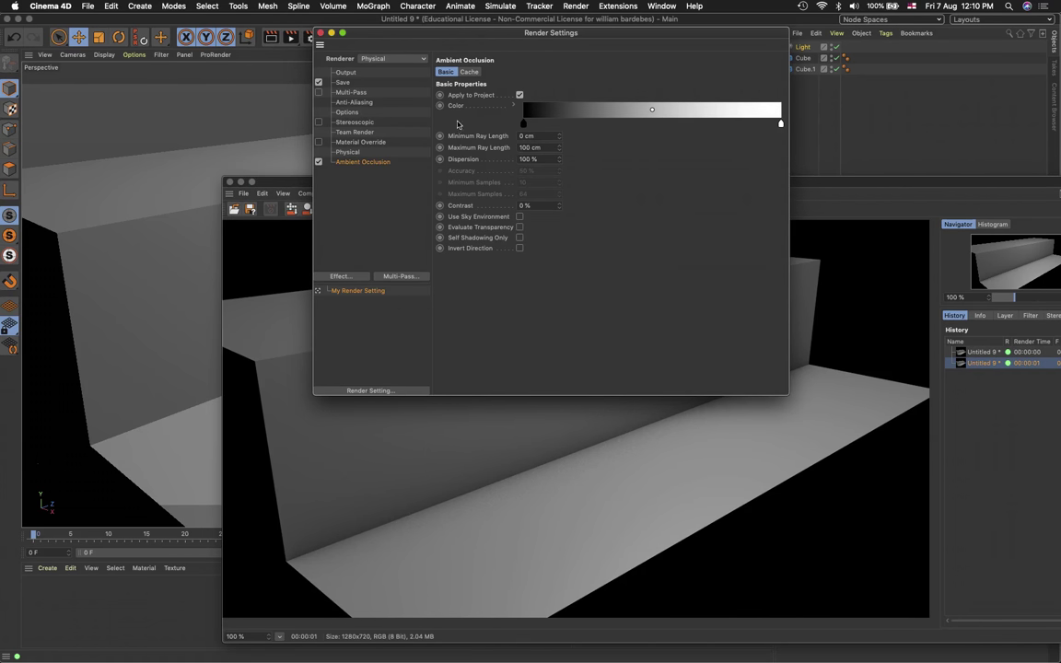
left_click(523, 124)
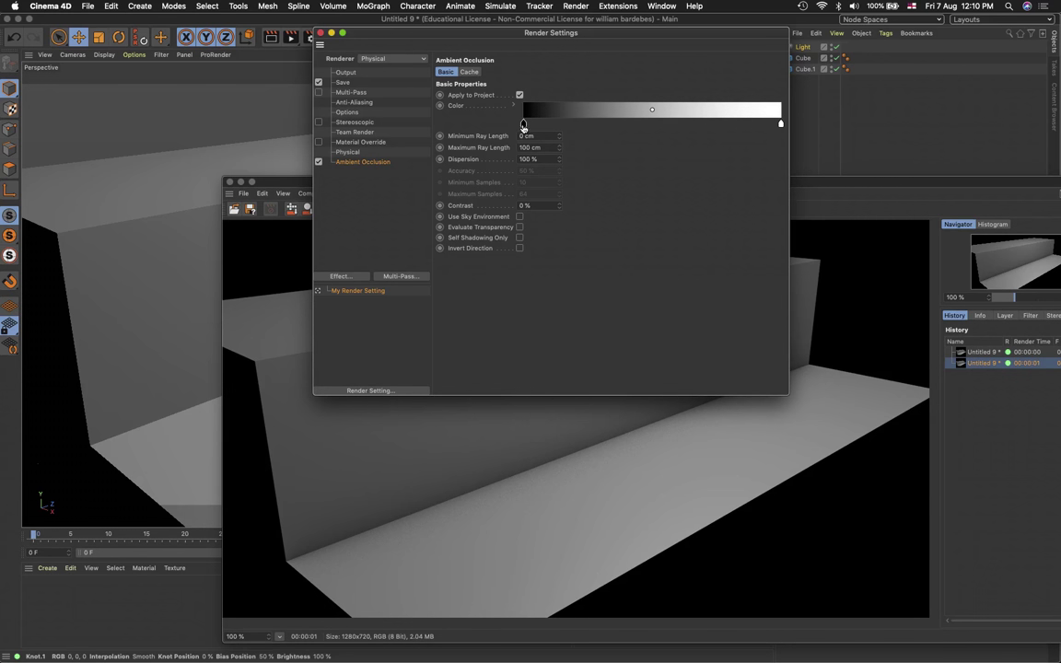
double_click(523, 124)
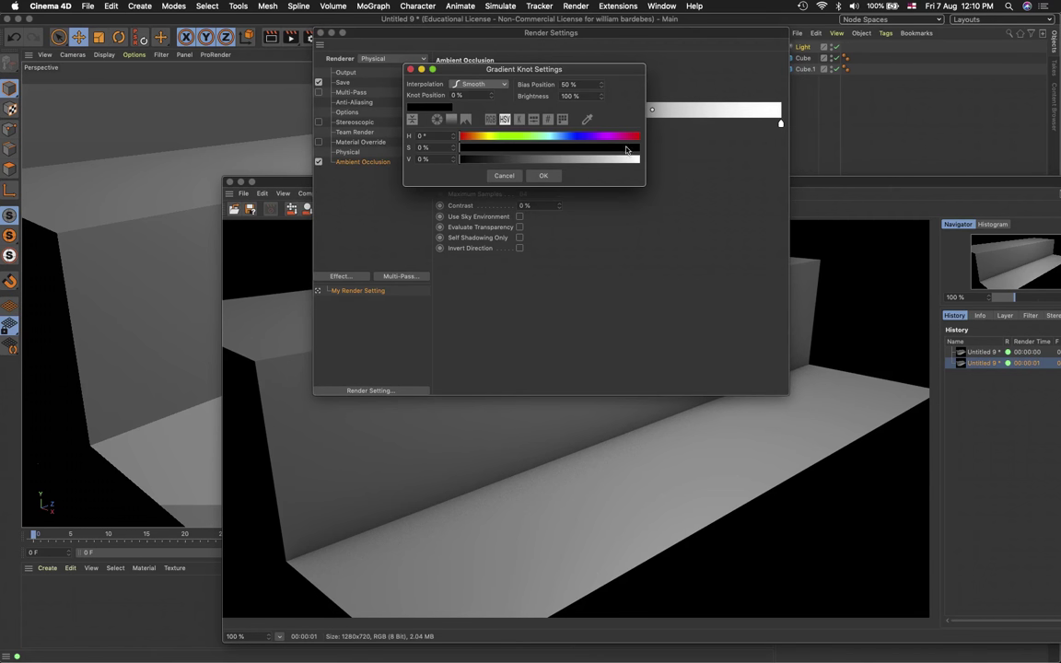
left_click(543, 175)
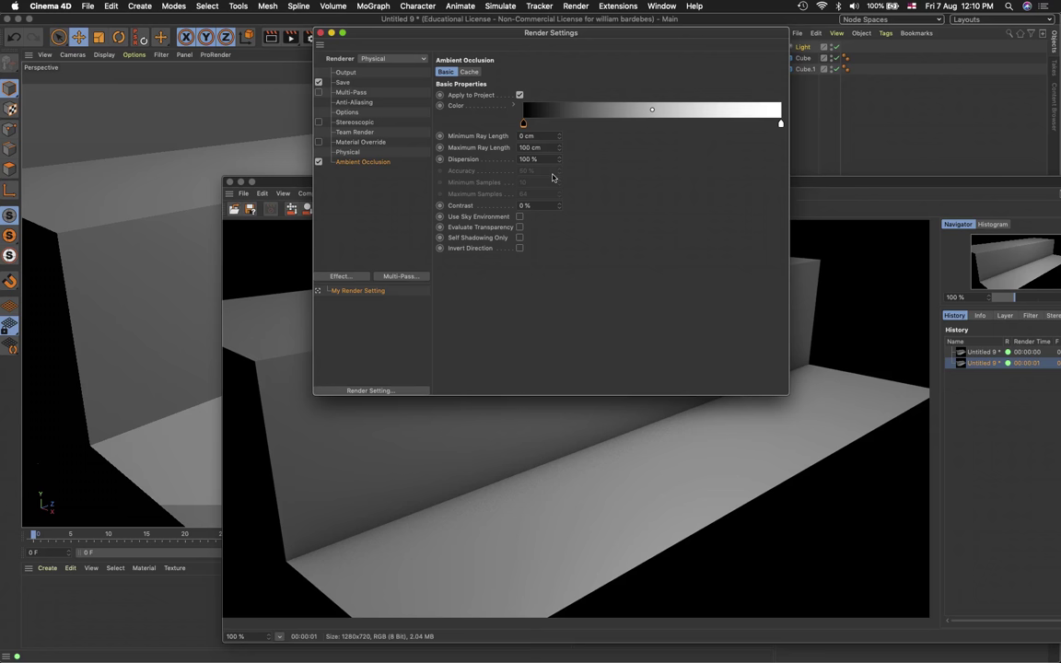
double_click(523, 125)
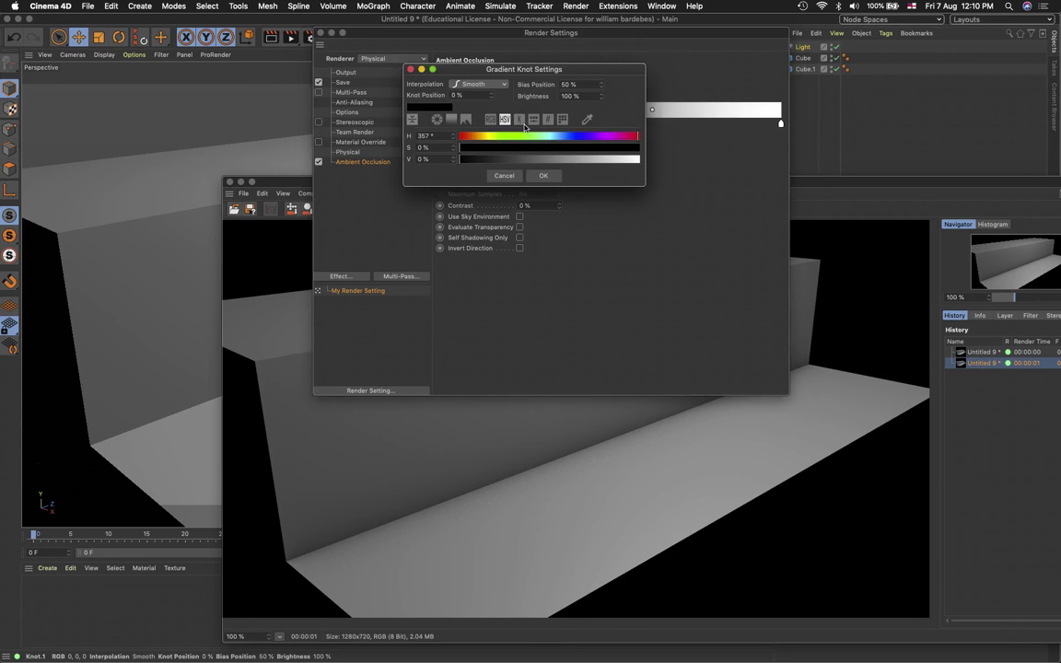
left_click_drag(603, 159, 651, 163)
left_click(628, 148)
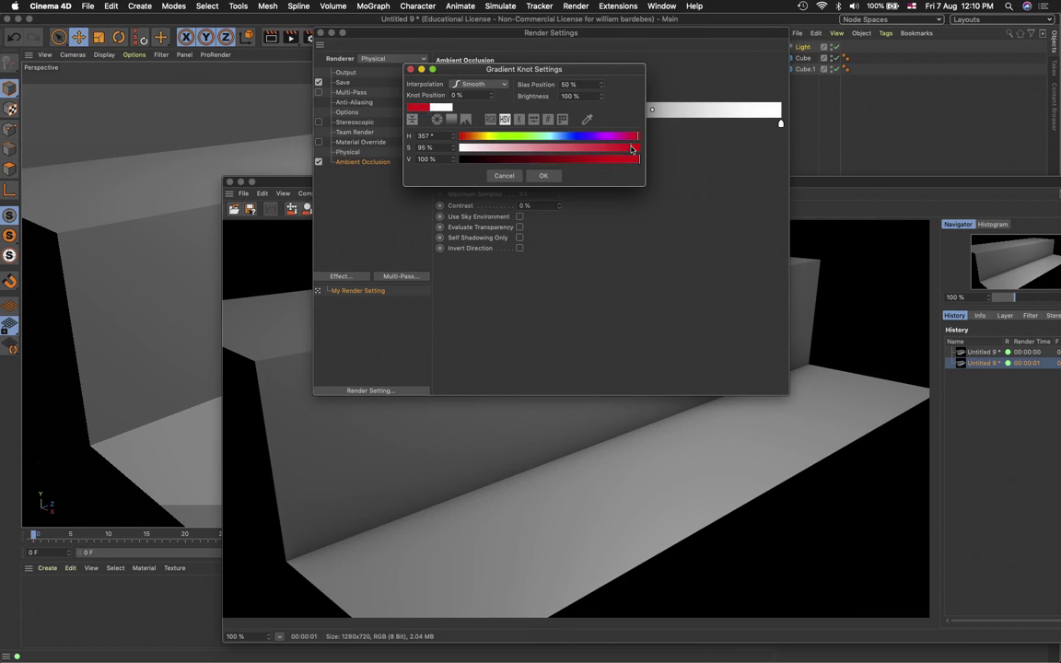
left_click(544, 175)
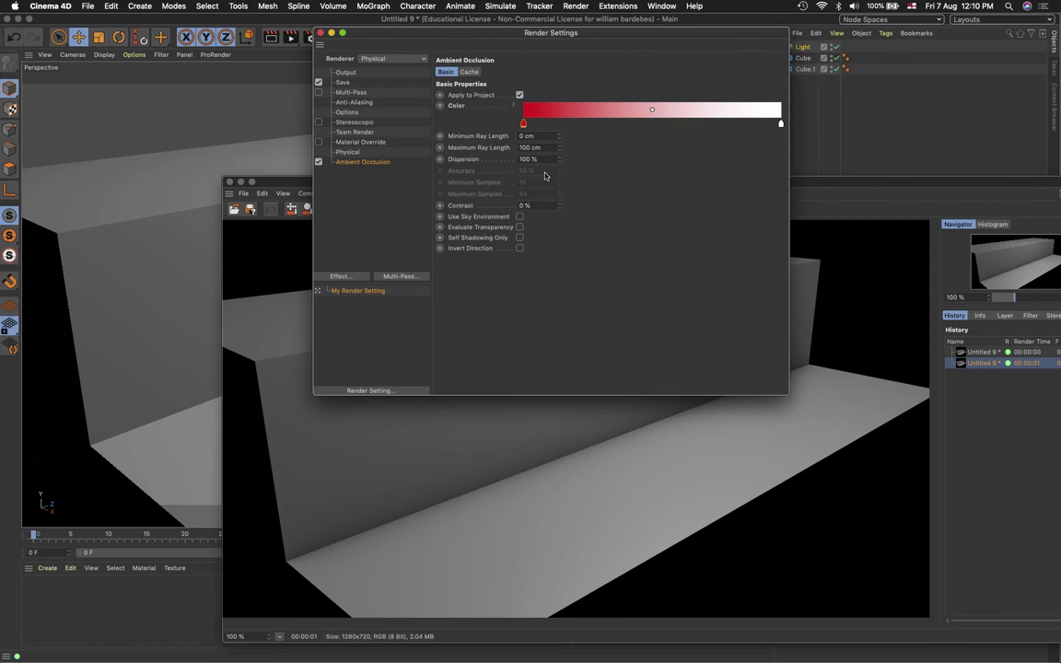
Render the scene with the red ambient occlusion to the Picture Viewer
left_click(267, 263)
left_click(291, 38)
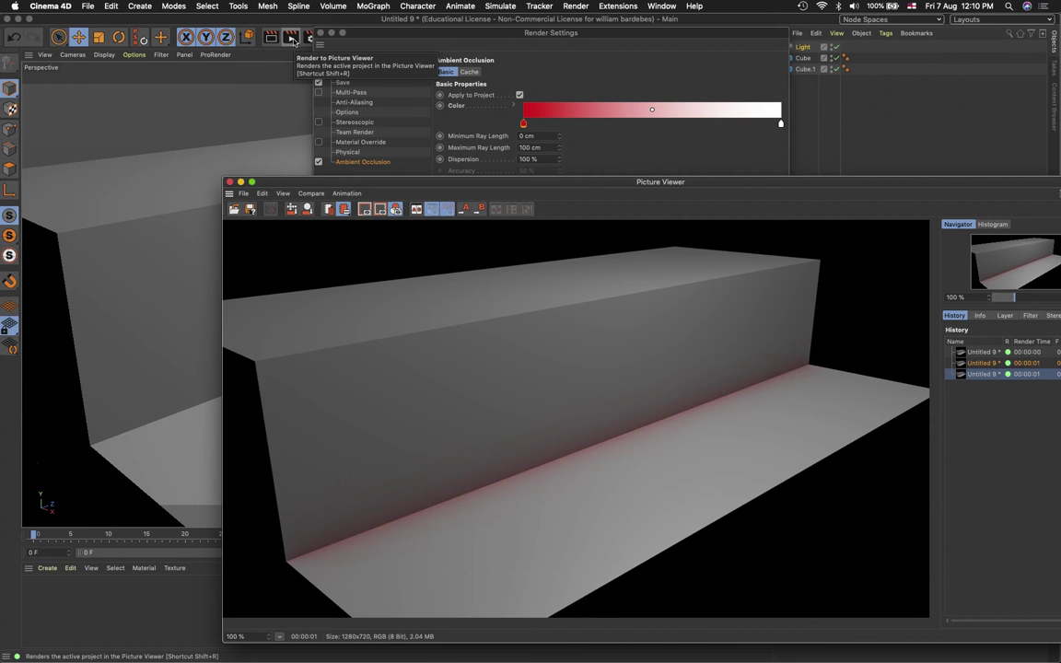
Turn the red knot of the Ambient Occlusion colour gradient back to black by setting its V to 0%
left_click(441, 31)
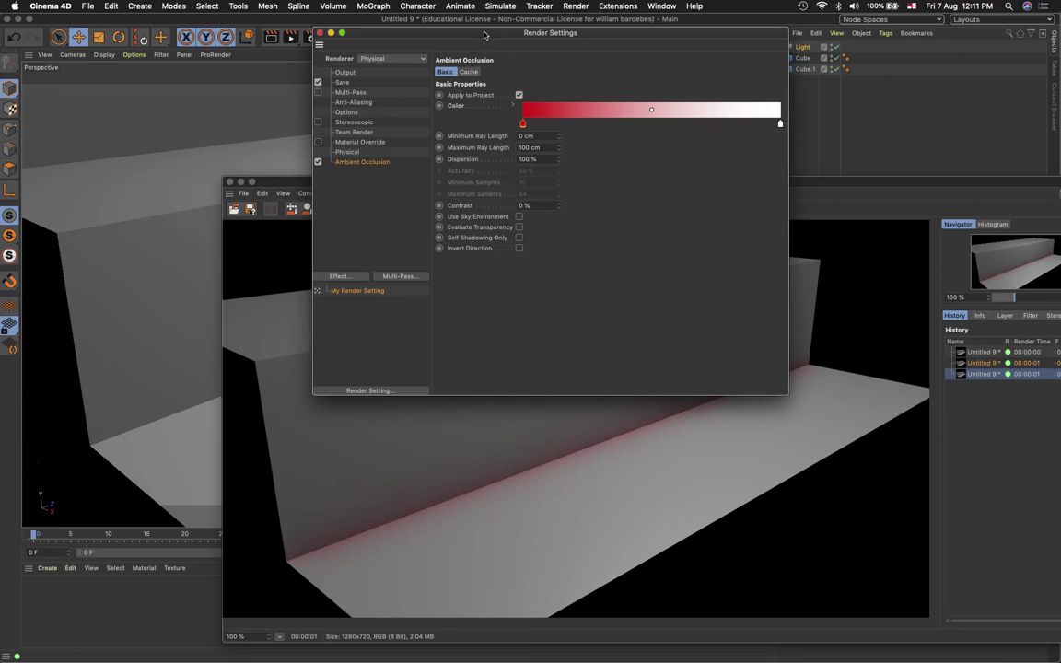
left_click(523, 124)
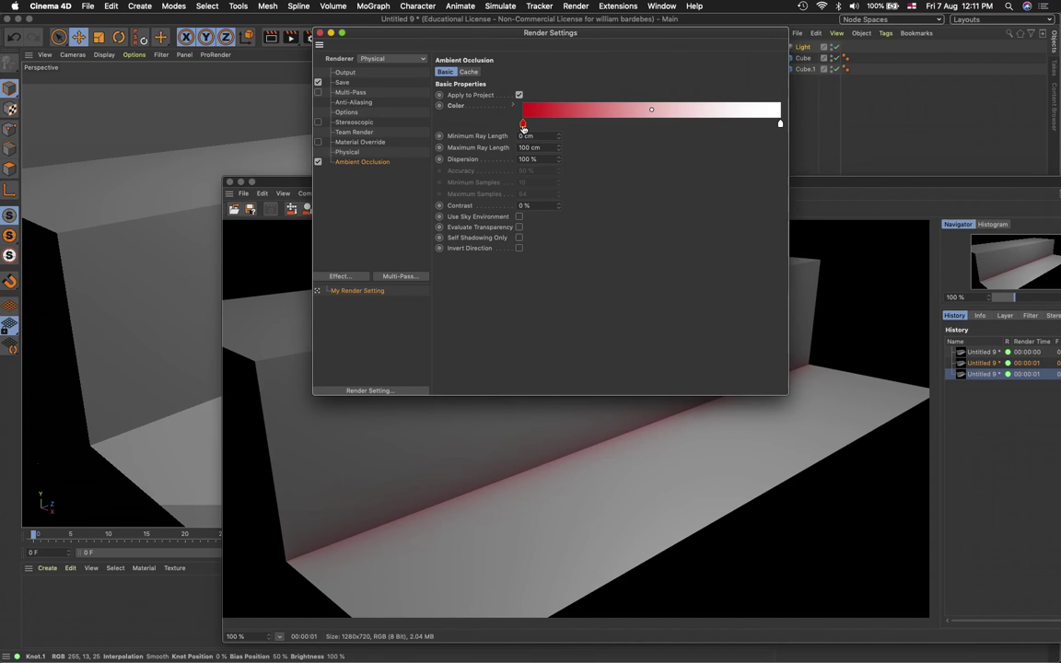
double_click(523, 123)
left_click_drag(478, 161, 380, 149)
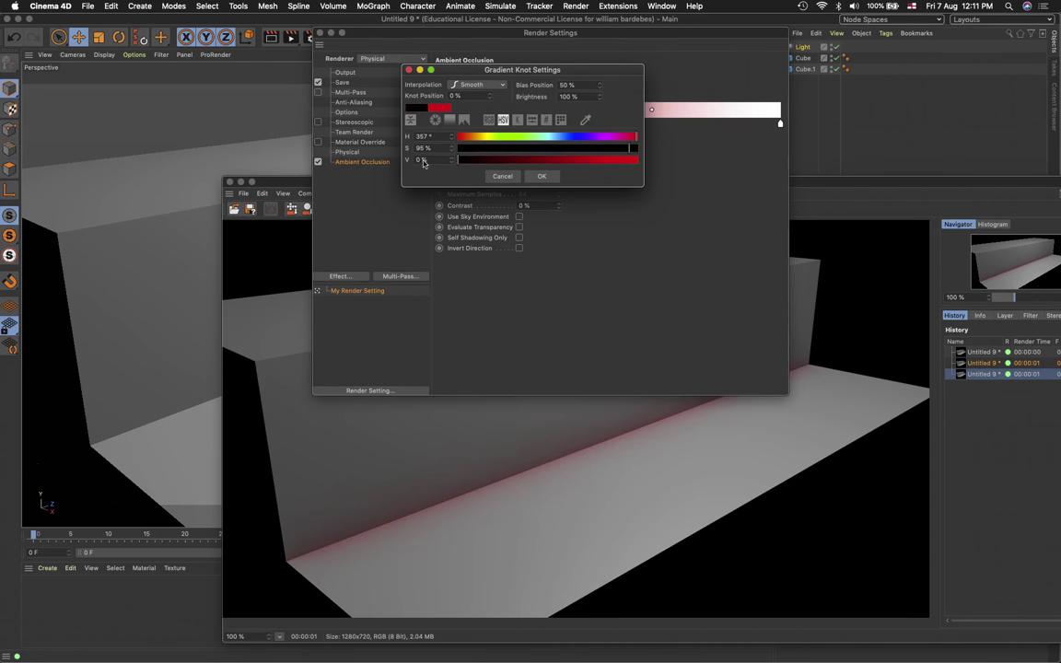
left_click(542, 175)
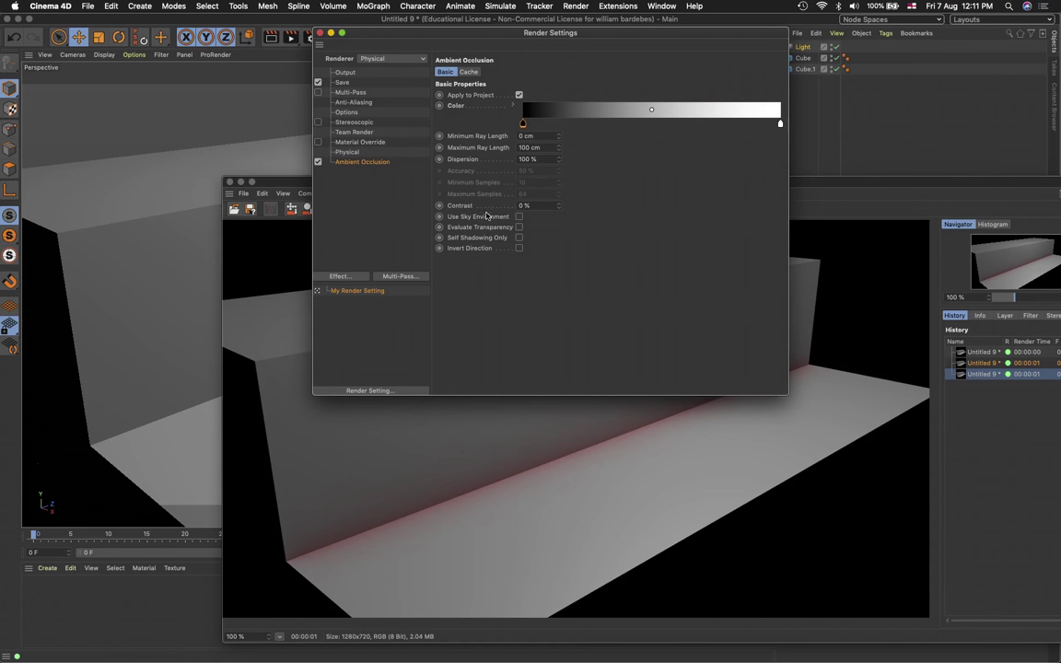
Set the Ambient Occlusion Maximum Ray Length to 500 cm and render the scene to the Picture Viewer
left_click_drag(559, 150, 559, 147)
double_click(534, 148)
type("500")
key("Tab")
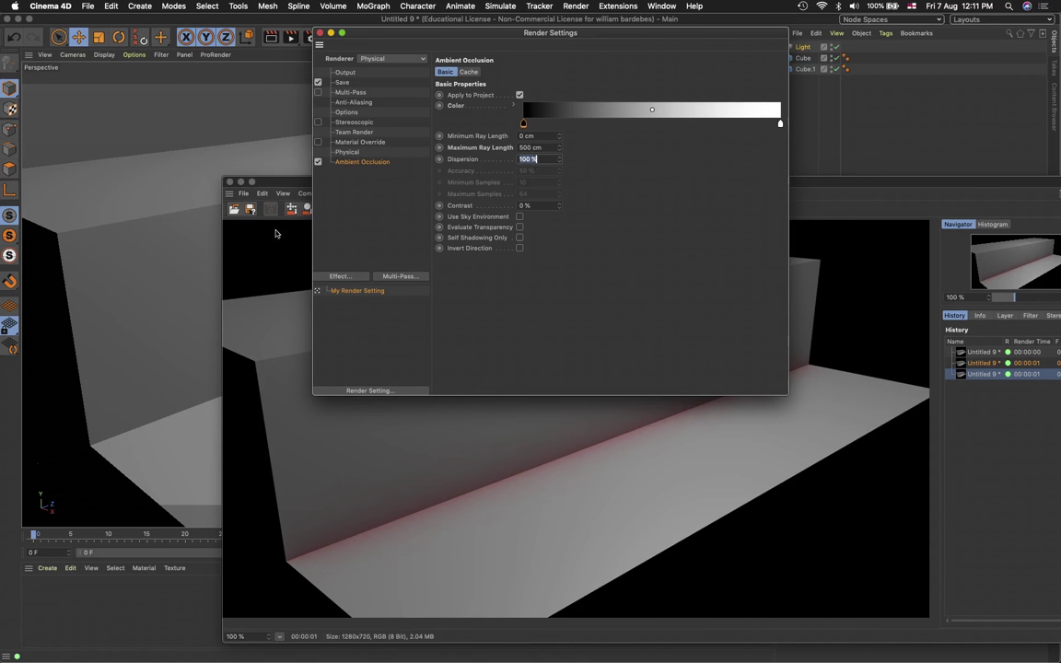
left_click(291, 38)
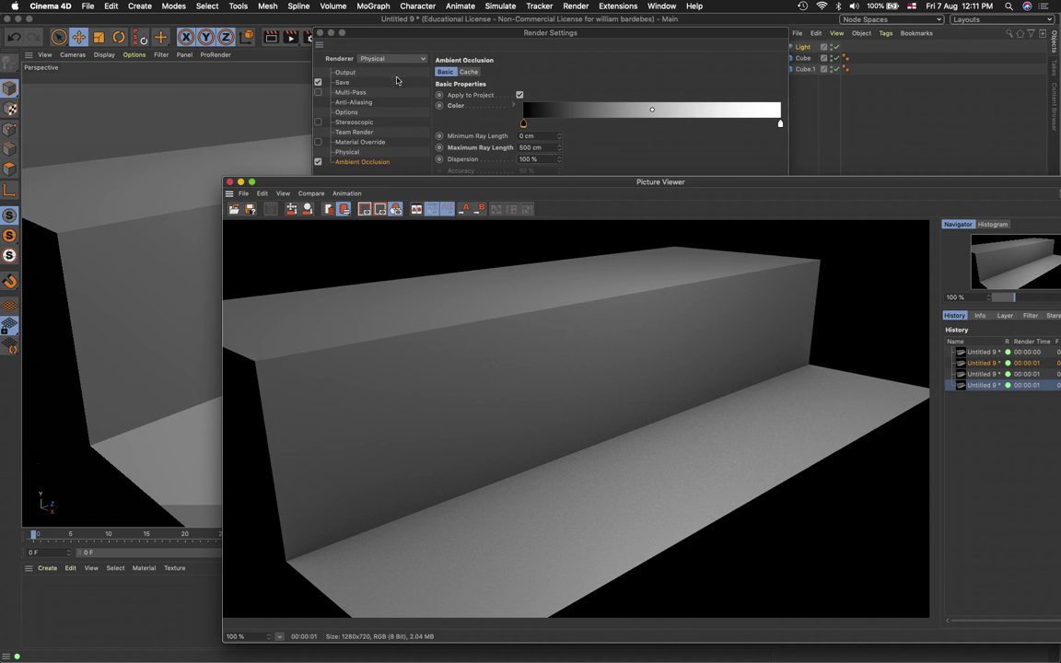
Set the Ambient Occlusion Dispersion to 50% and render the scene to the Picture Viewer
left_click(277, 22)
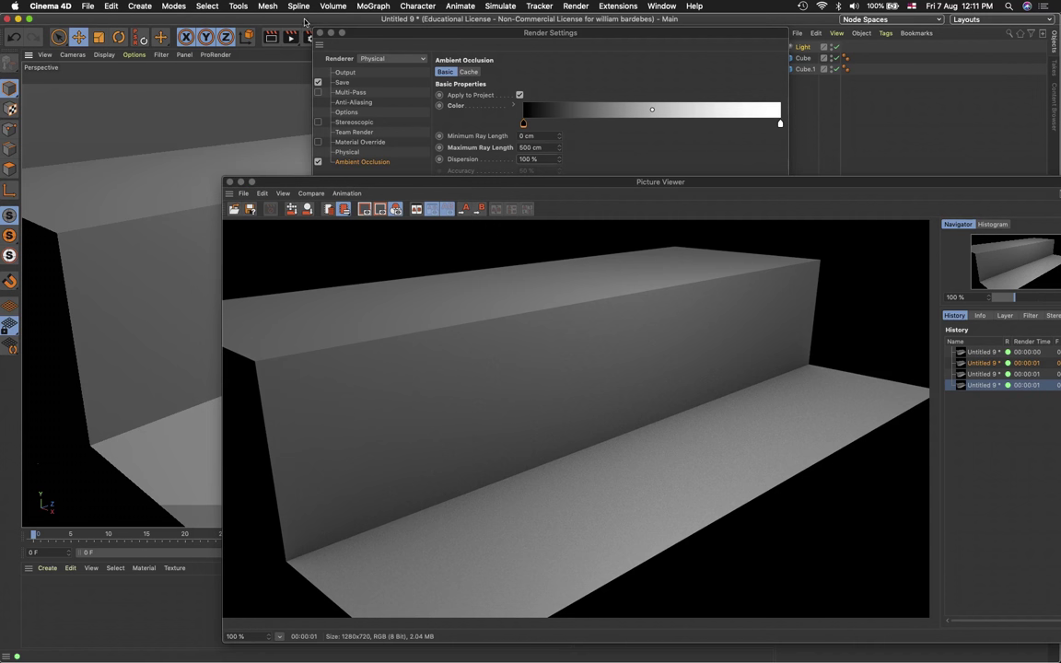
left_click(361, 33)
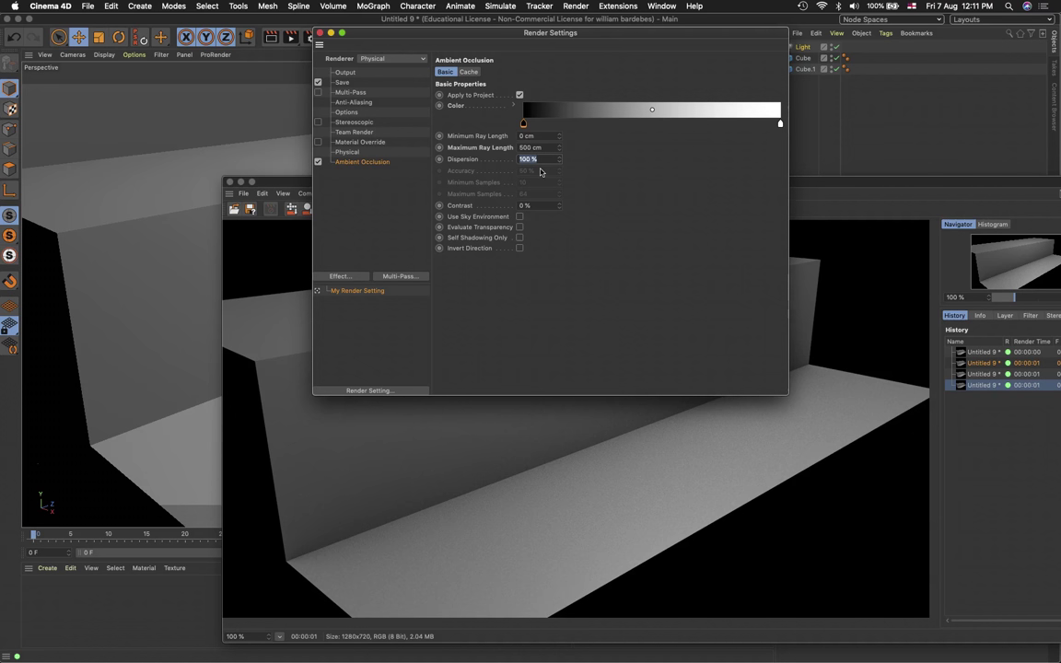
type("50")
left_click(291, 36)
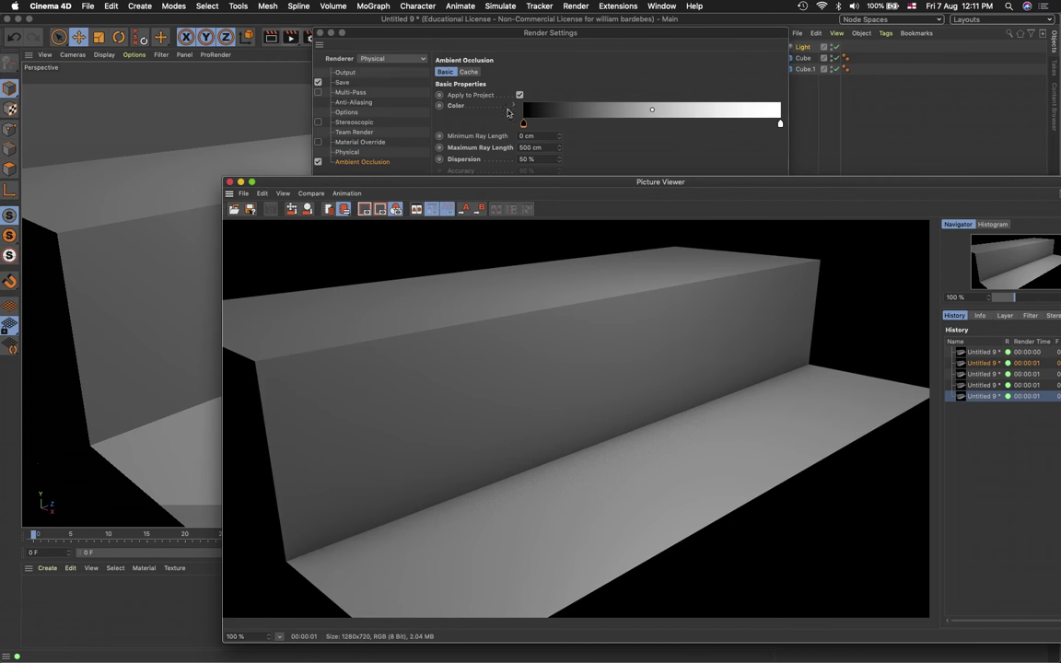
Set the Ambient Occlusion Dispersion to 100% and render the scene to the Picture Viewer again
left_click(528, 159)
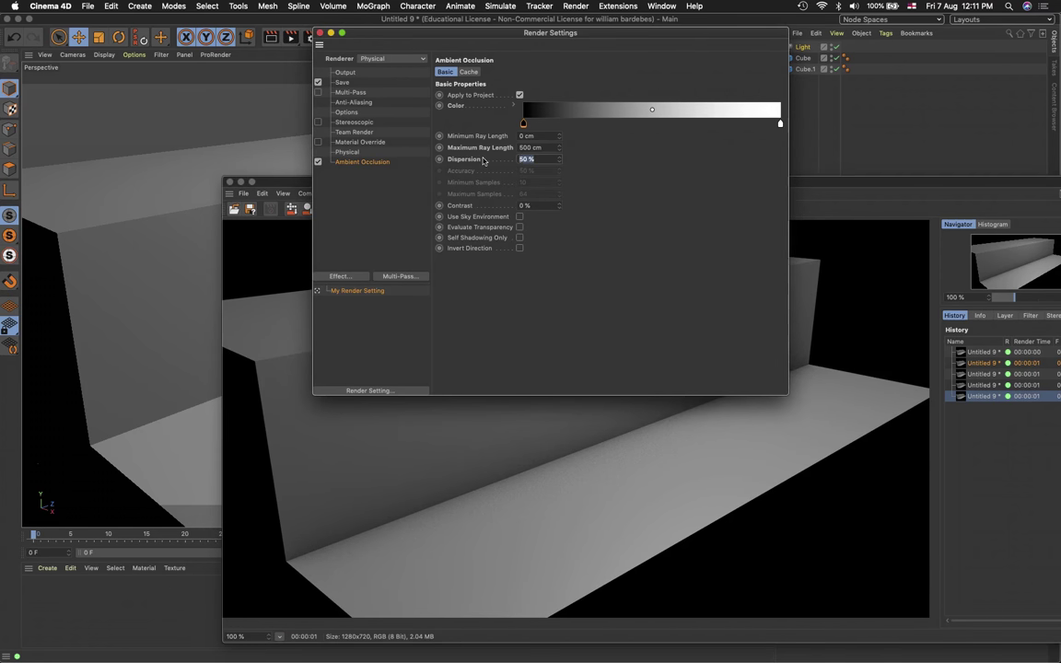
type("100")
key("Tab")
left_click(561, 159)
double_click(524, 204)
key("space")
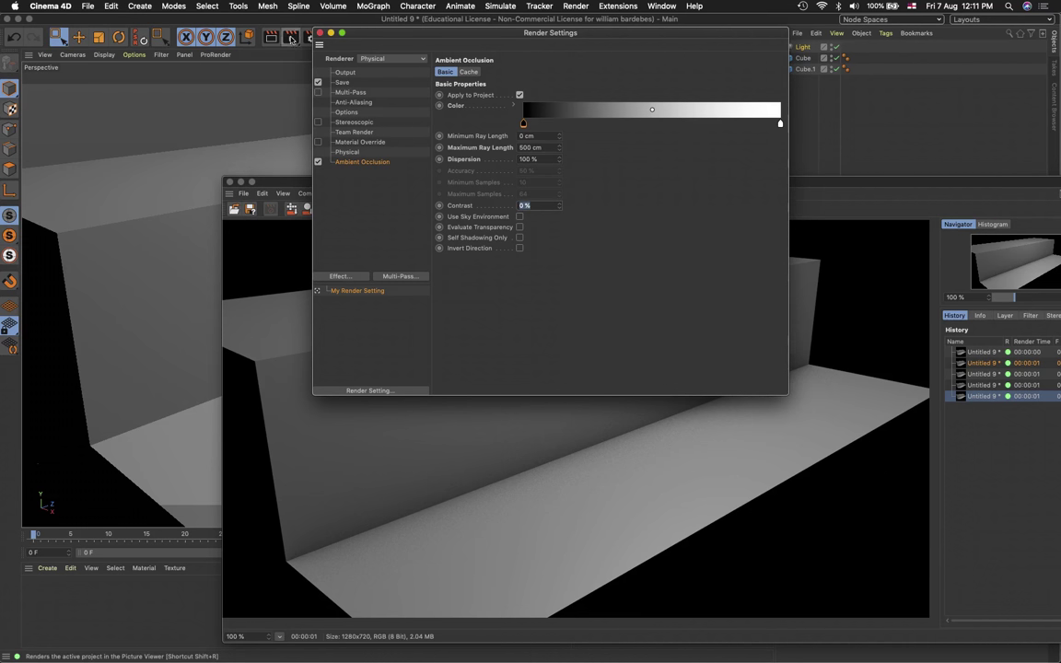
left_click(291, 38)
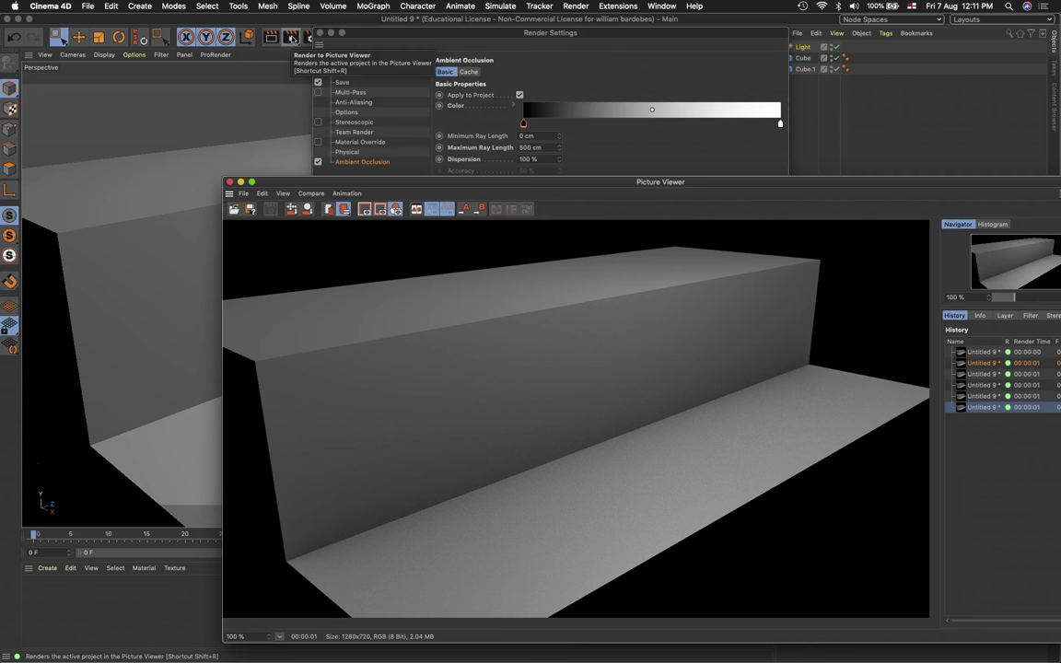
Compare all the renders in the Picture Viewer history, examining how ray length, dispersion and colour affect the occlusion shading
left_click(981, 397)
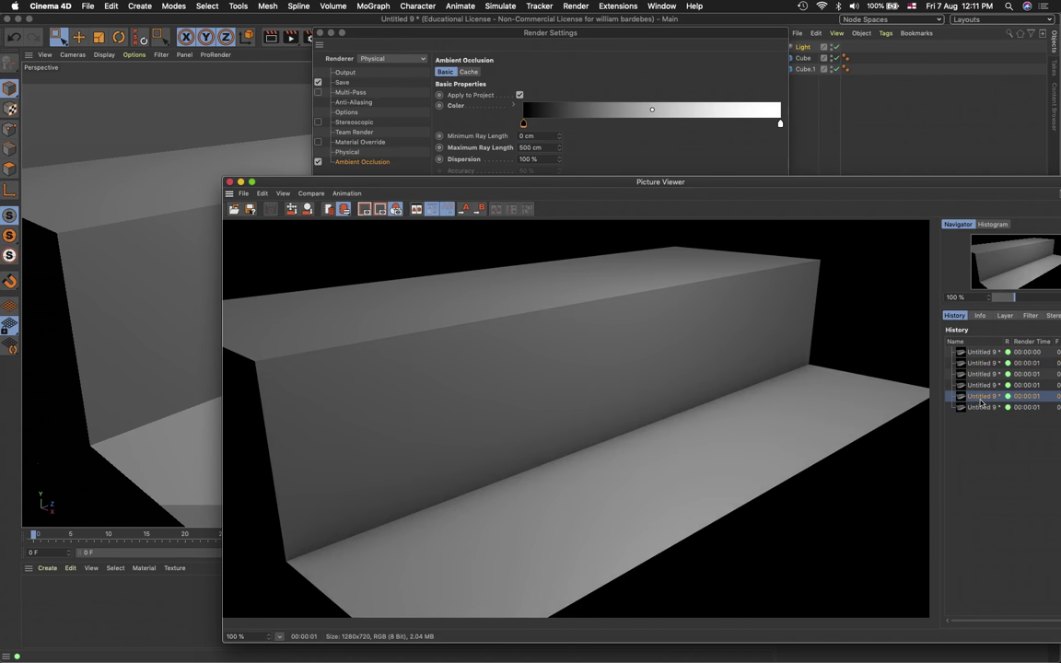
left_click(982, 386)
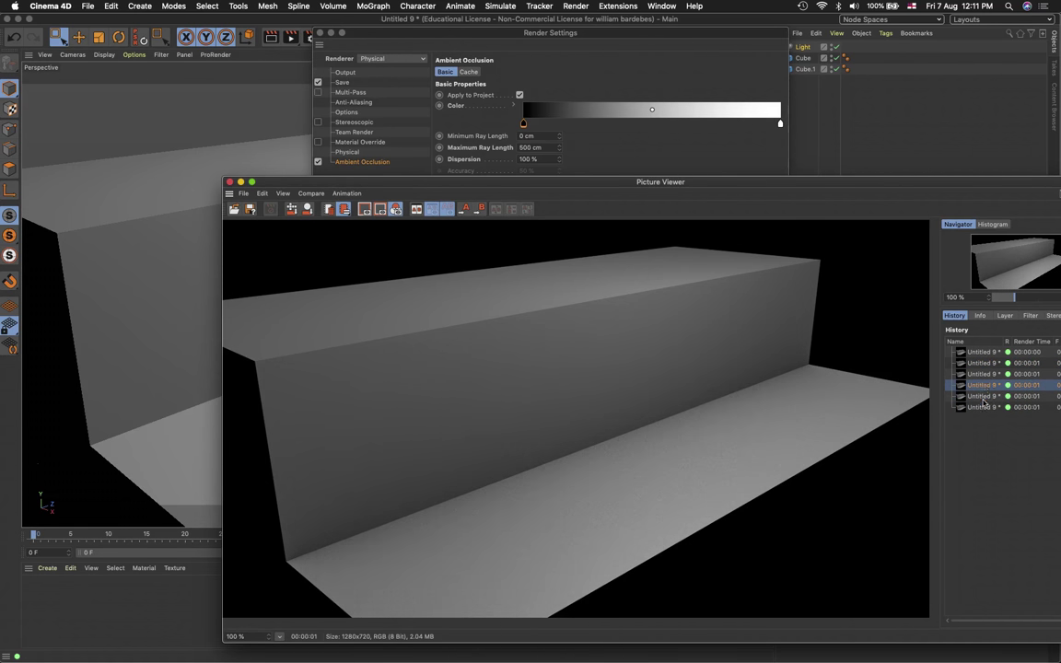
left_click(982, 395)
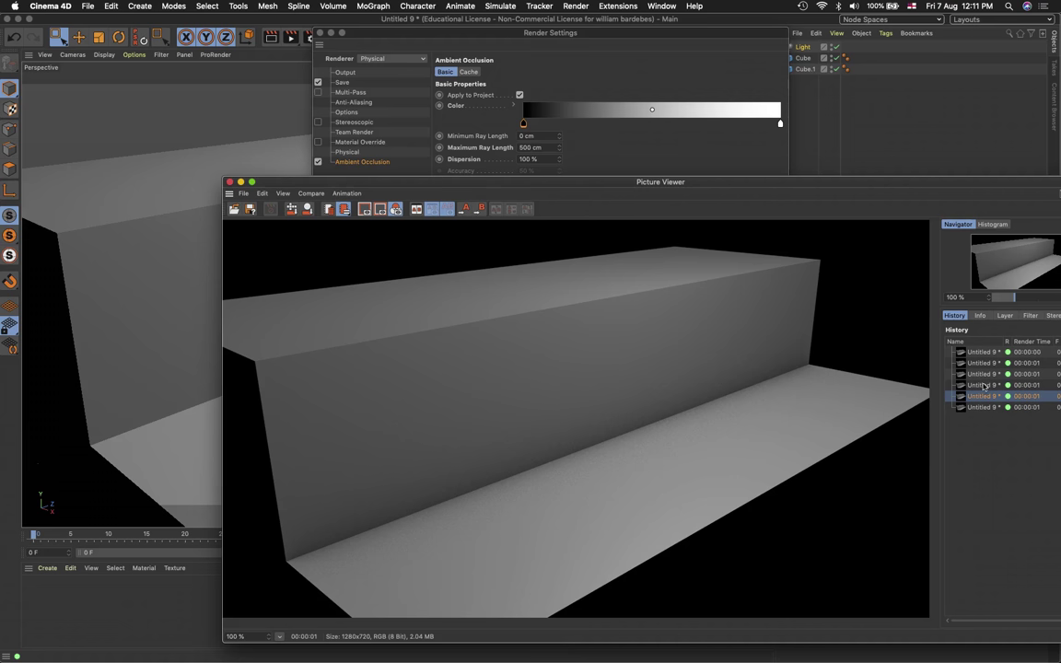
left_click(982, 385)
left_click(983, 374)
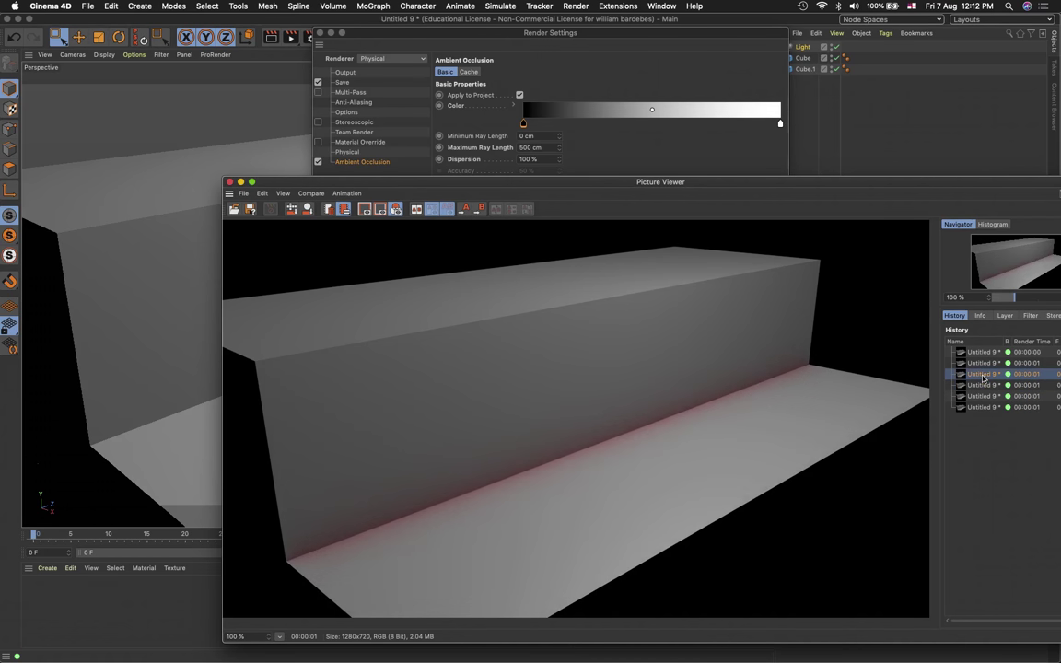
left_click(984, 362)
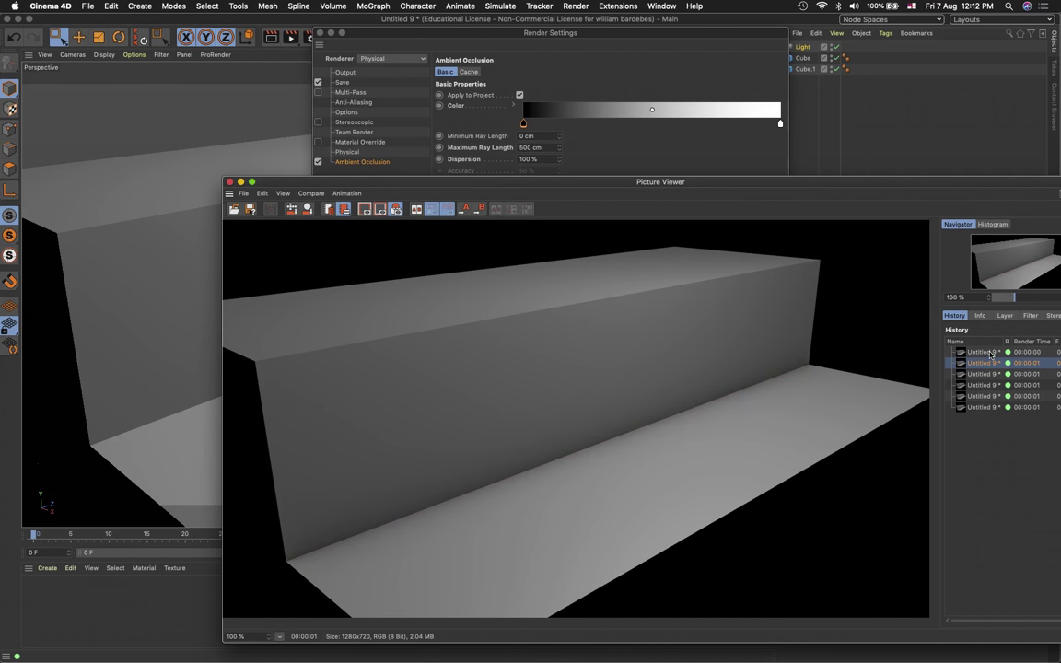
left_click(984, 352)
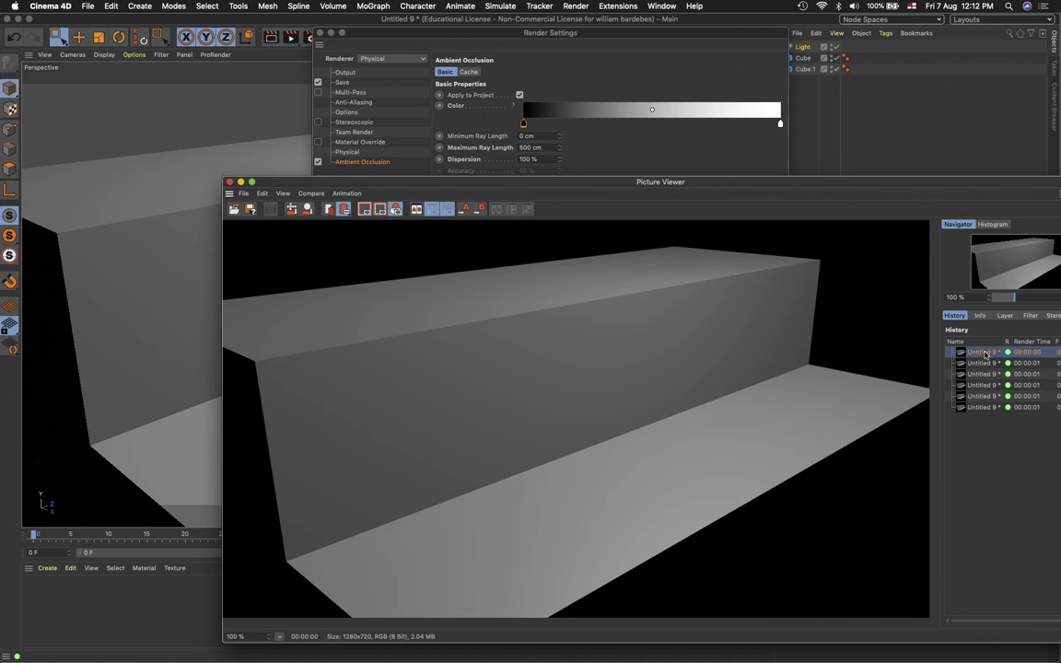
left_click(983, 407)
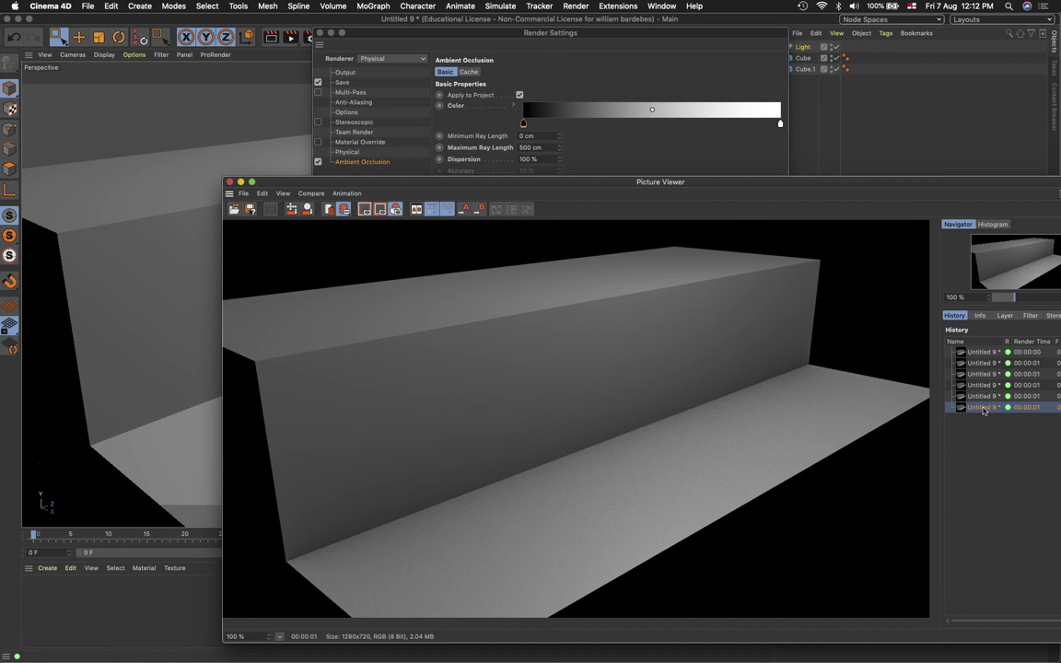
Switch to the open project iso scene interior.c4d and close the Picture Viewer
left_click(662, 6)
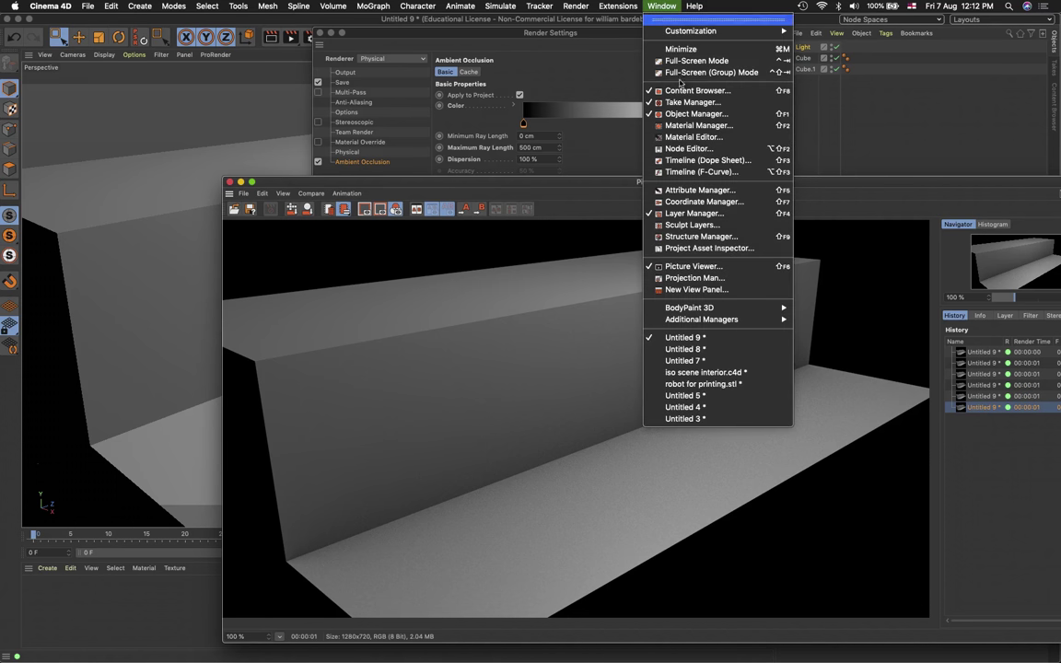
left_click(726, 373)
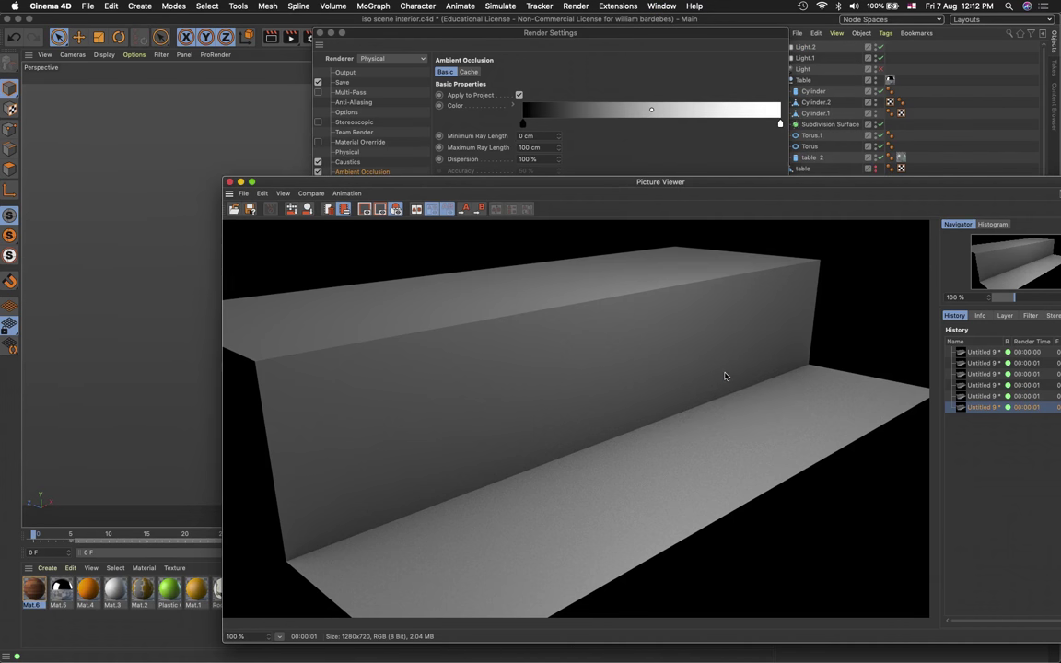
left_click(230, 182)
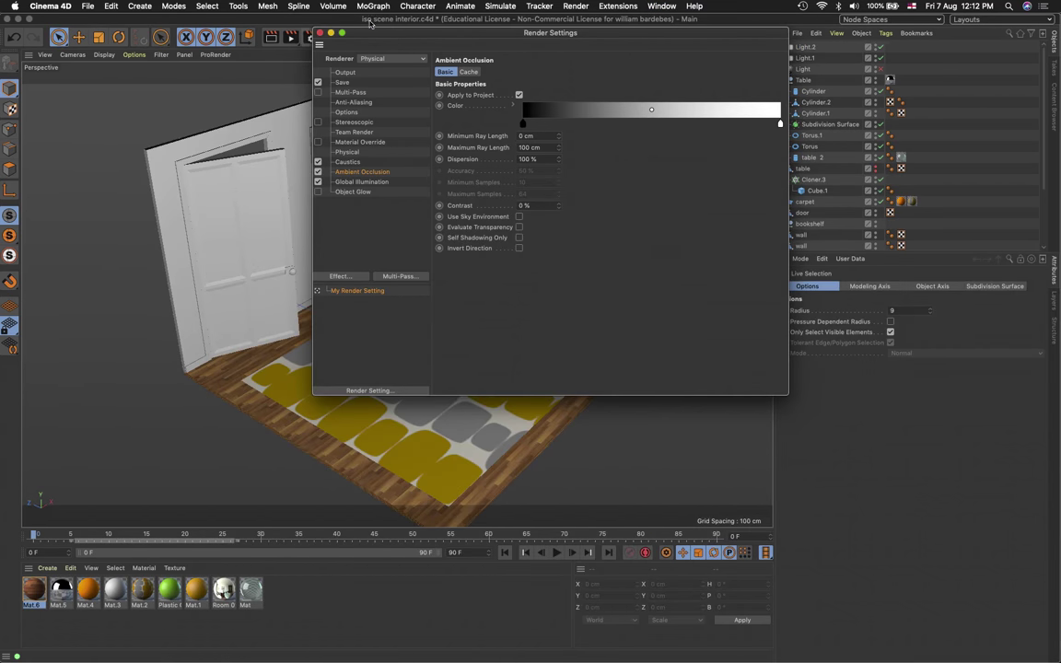
Set the Global Illumination preset to Interior - High in the interior scene's render settings
left_click(373, 183)
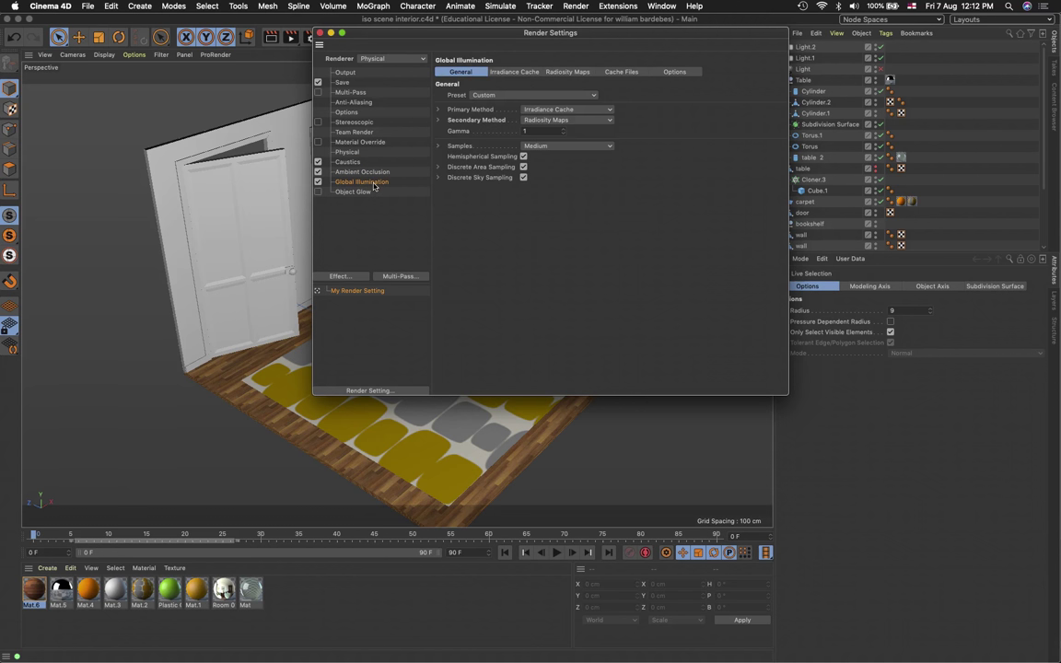
left_click_drag(387, 33, 680, 99)
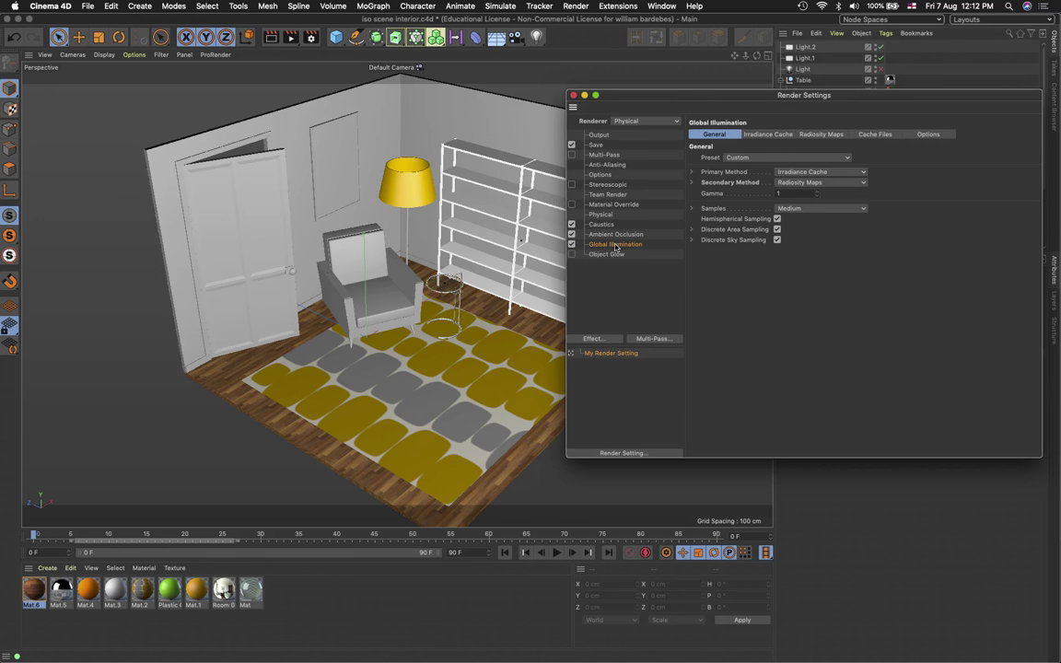
left_click(755, 158)
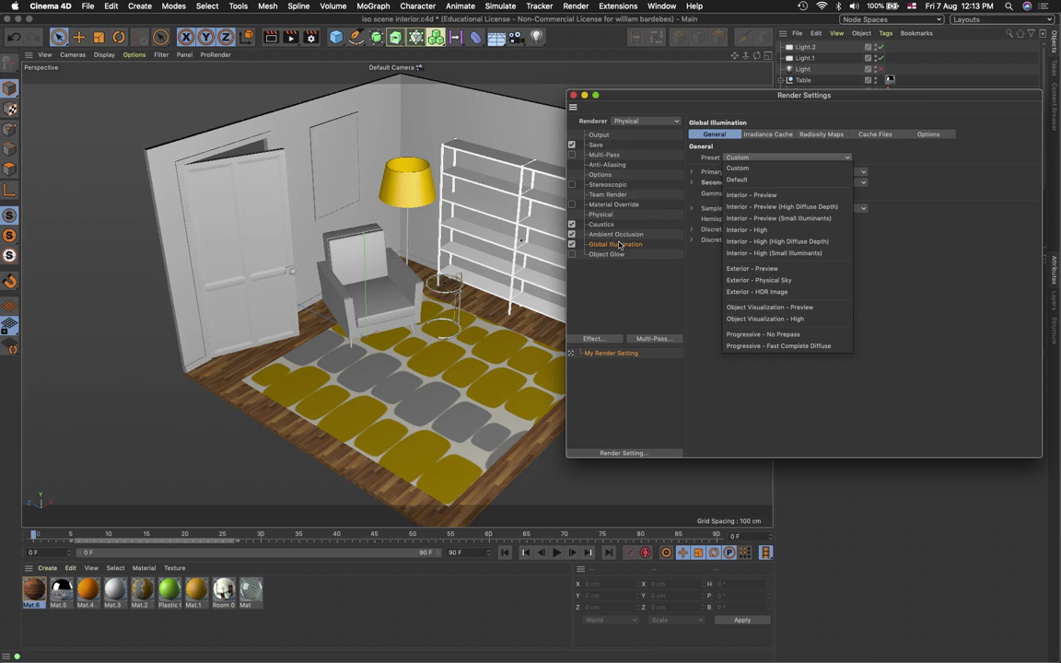
left_click(762, 232)
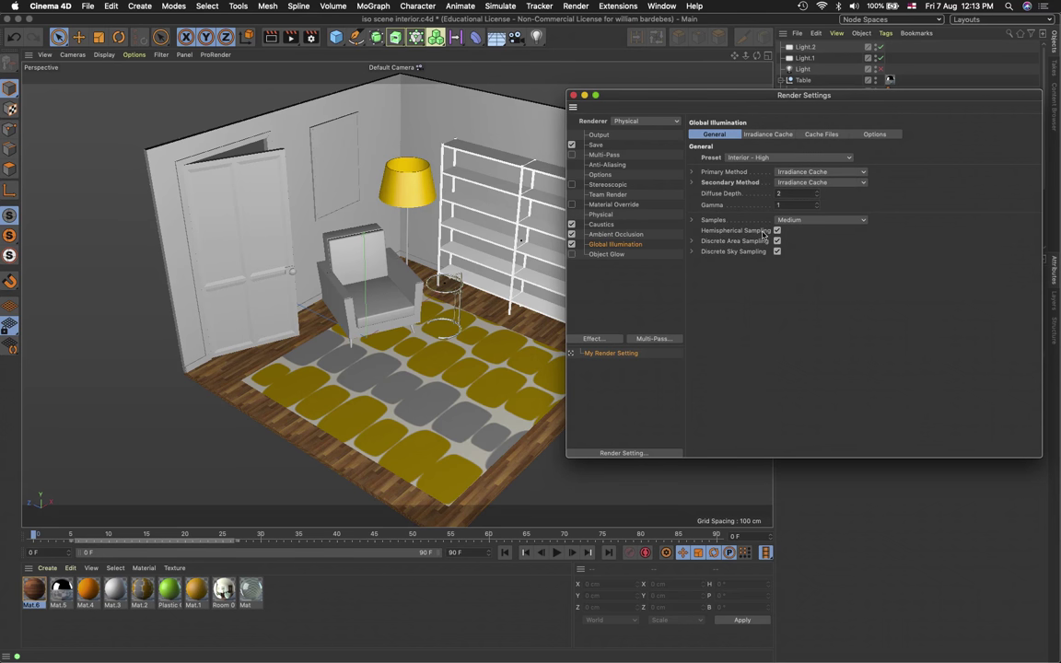
Set the Physical renderer's Raytracing Engine to Physical and check the available Quick Preview modes
left_click(607, 215)
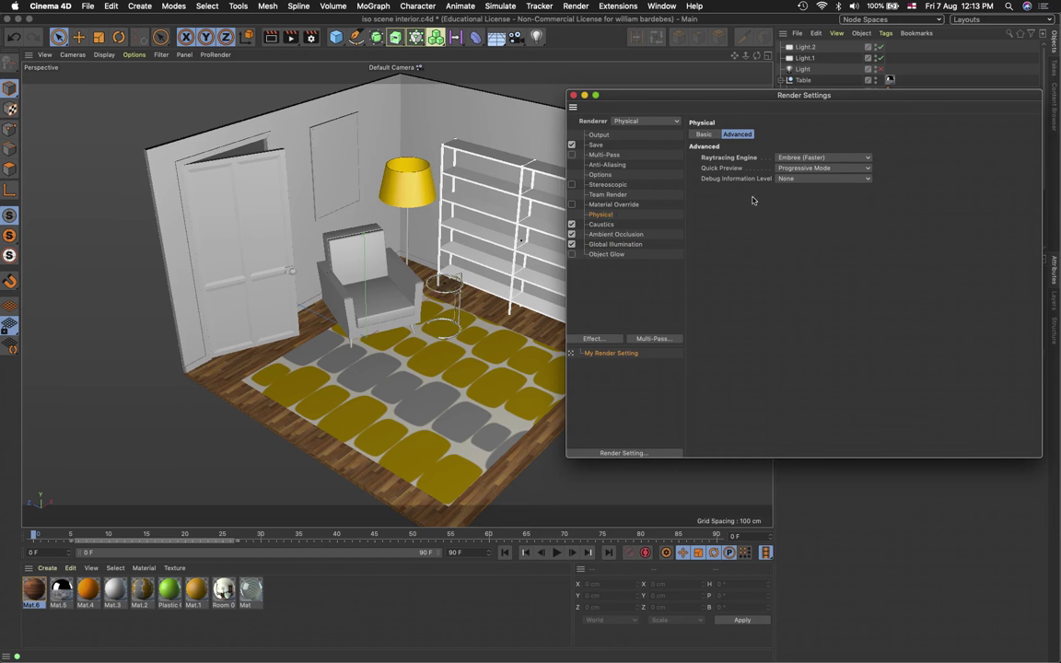
left_click(828, 158)
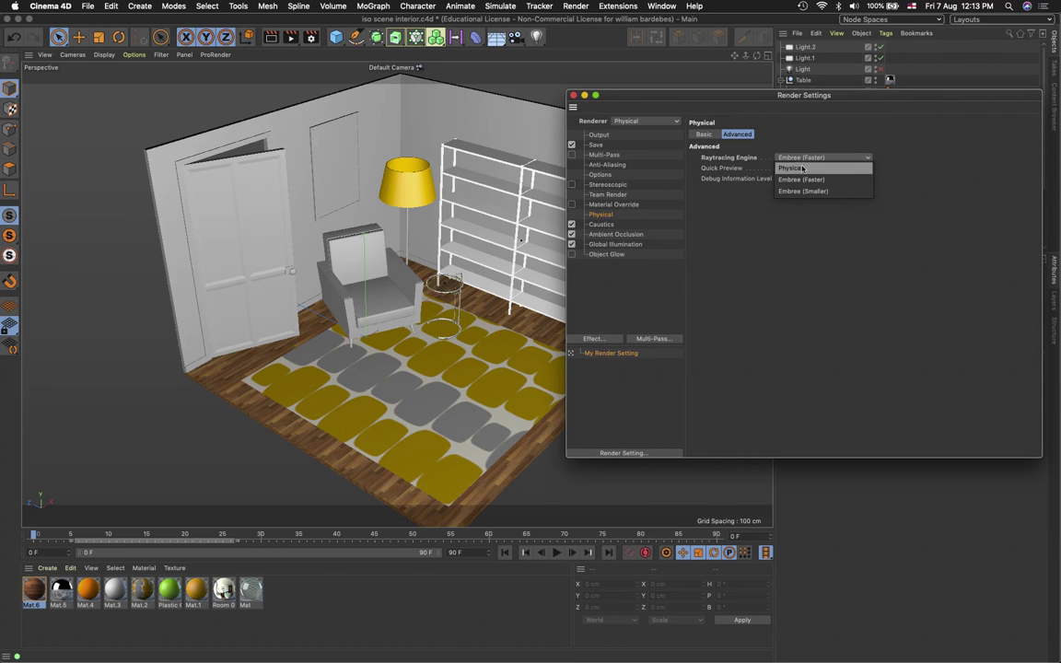
left_click(802, 167)
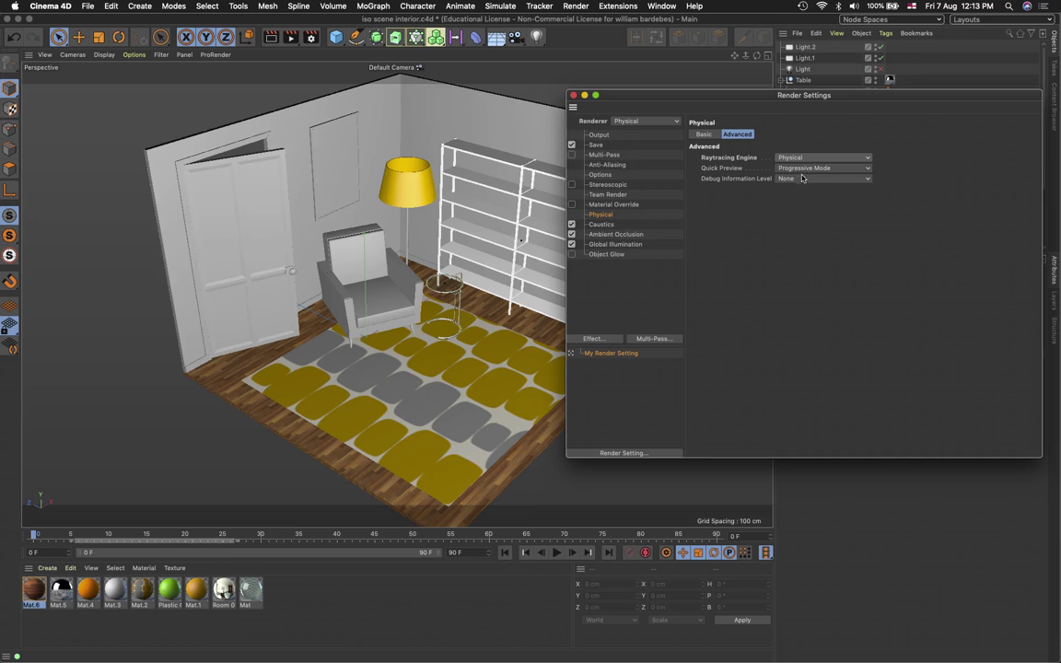
left_click(813, 169)
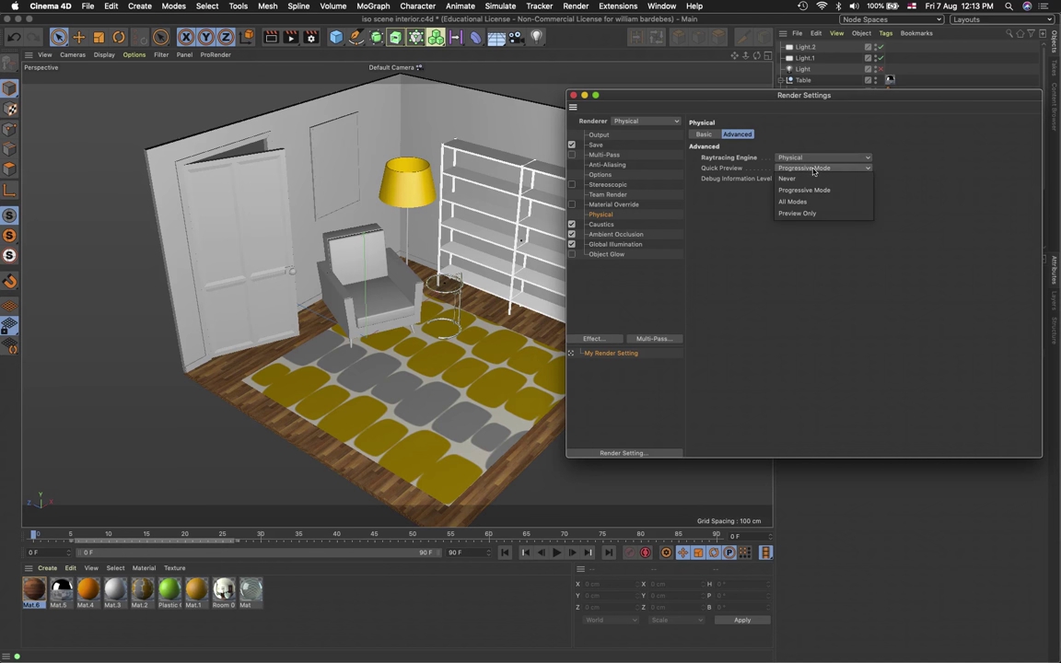
left_click(721, 128)
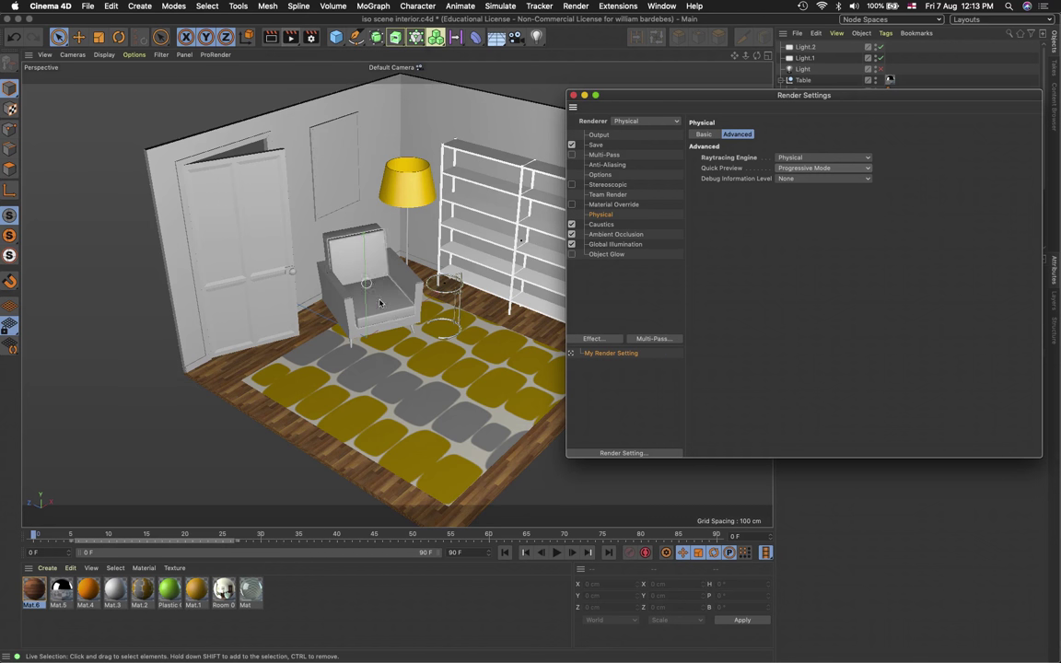
Frame the armchair, lamp and bookshelf more closely in the perspective view and render the active view
left_click_drag(410, 342, 408, 321, "alt")
scroll(409, 321, "up", 5)
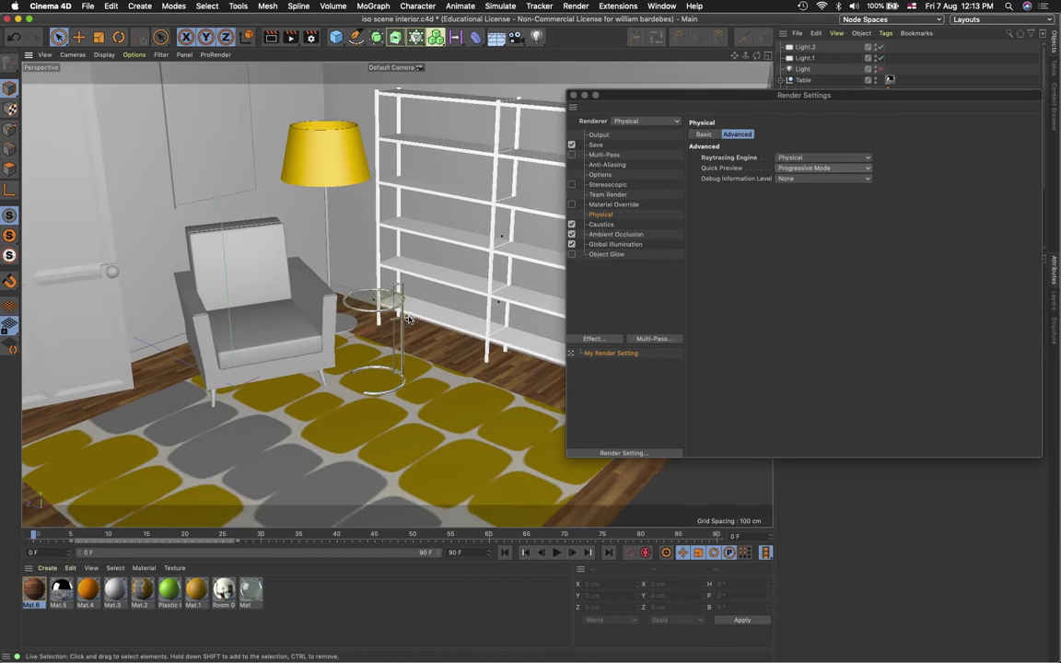
scroll(409, 318, "down", 5)
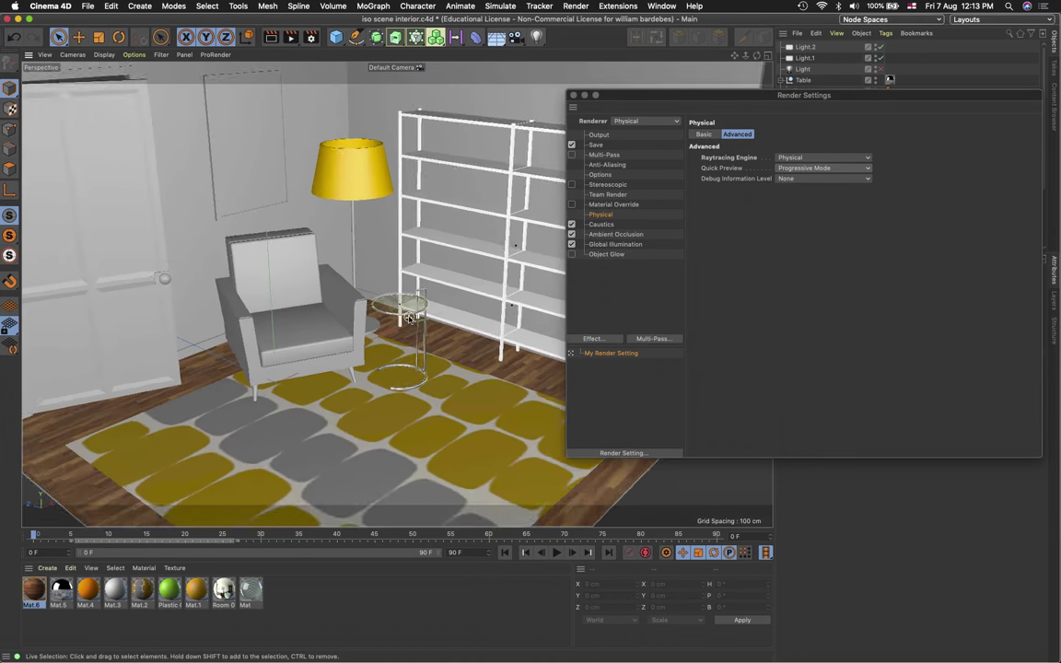
left_click_drag(409, 319, 412, 318, "alt")
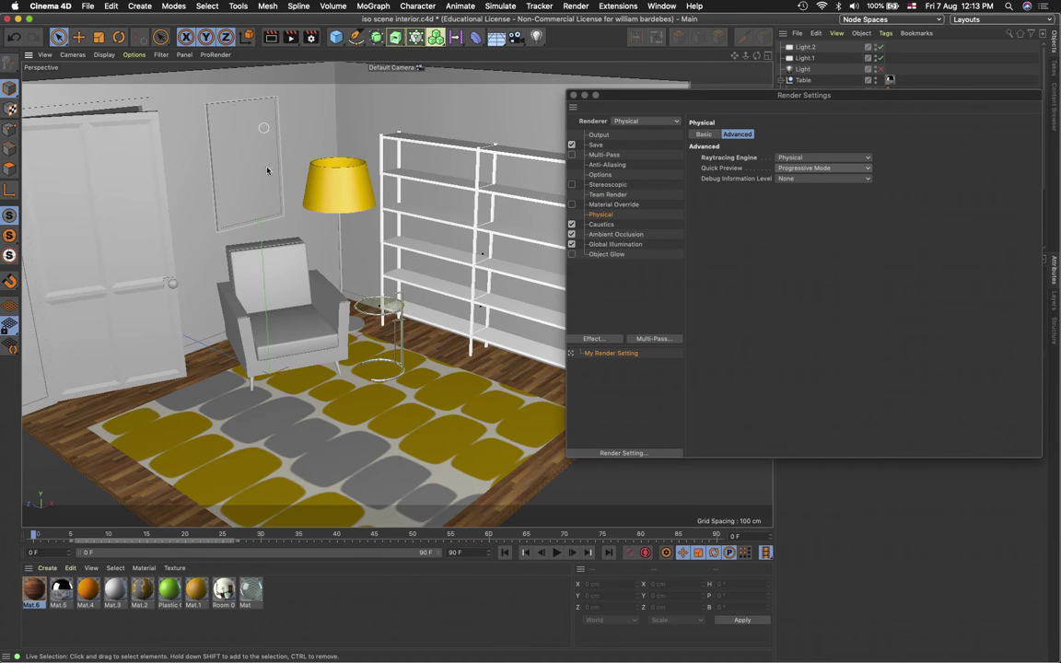
left_click(273, 38)
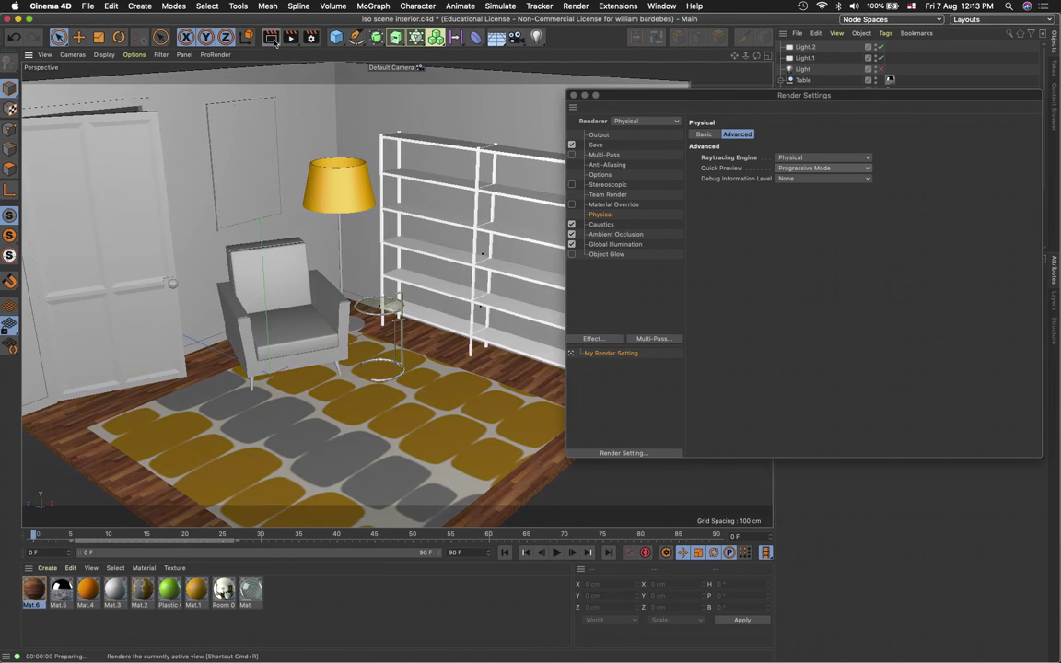
Render the interior scene's frames to the Picture Viewer, and stop the render and close the viewer during the third frame
left_click(324, 103)
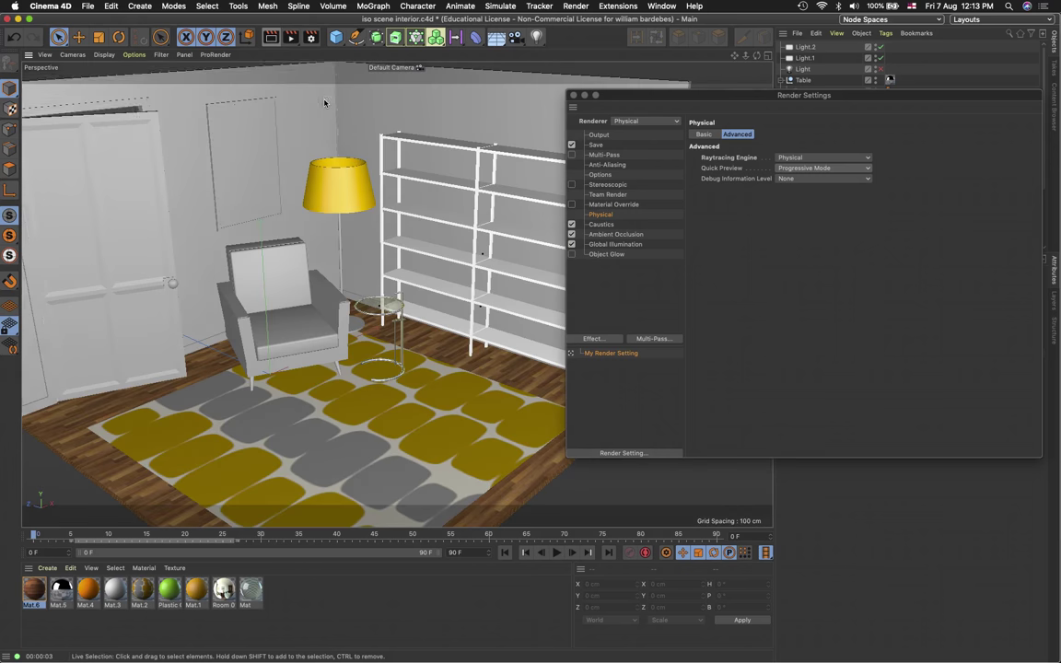
left_click(290, 38)
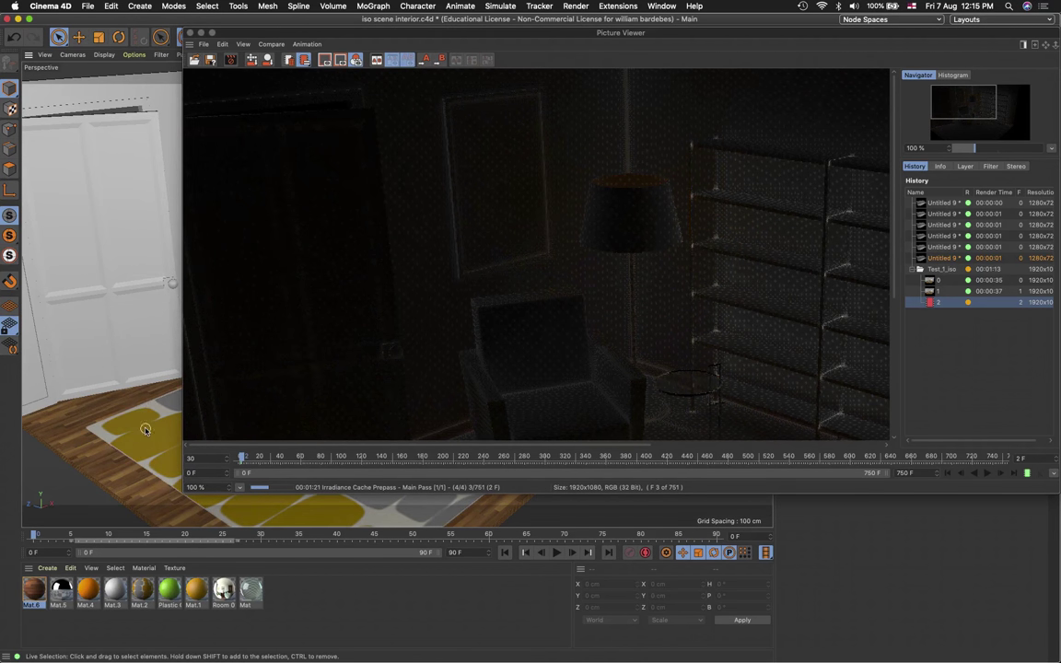
scroll(144, 429, "down", 5)
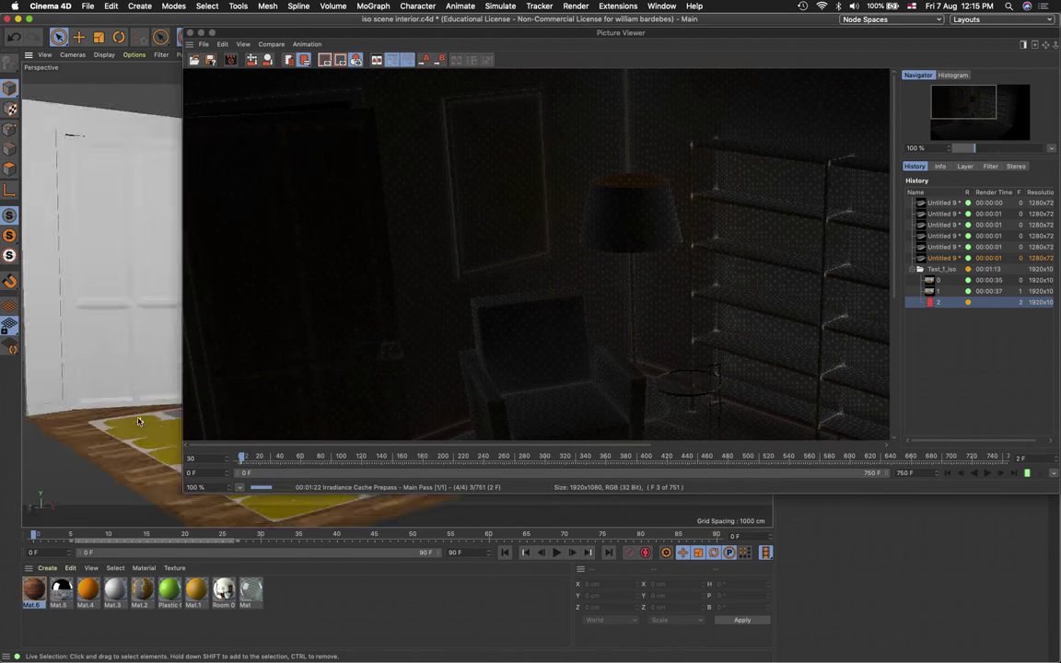
left_click_drag(138, 422, 150, 445, "alt")
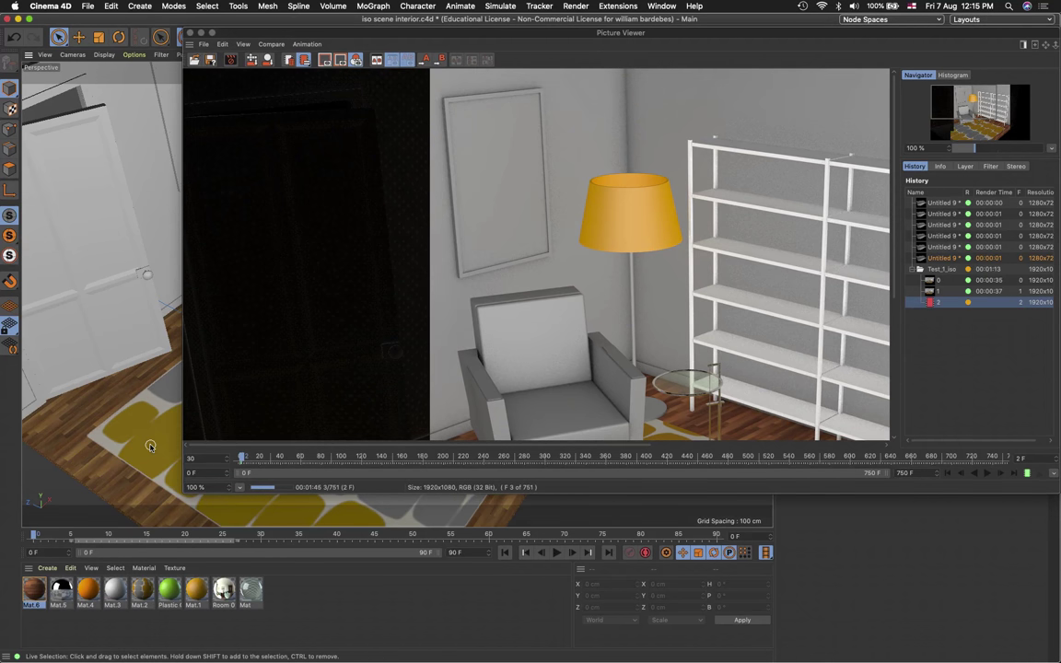
left_click(190, 32)
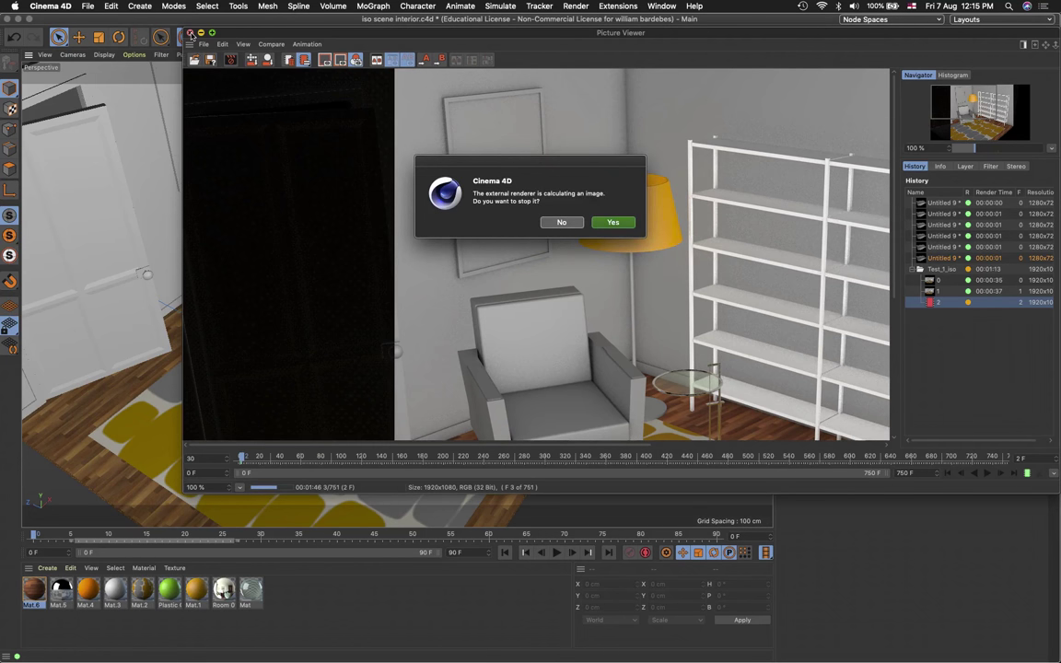
left_click(613, 222)
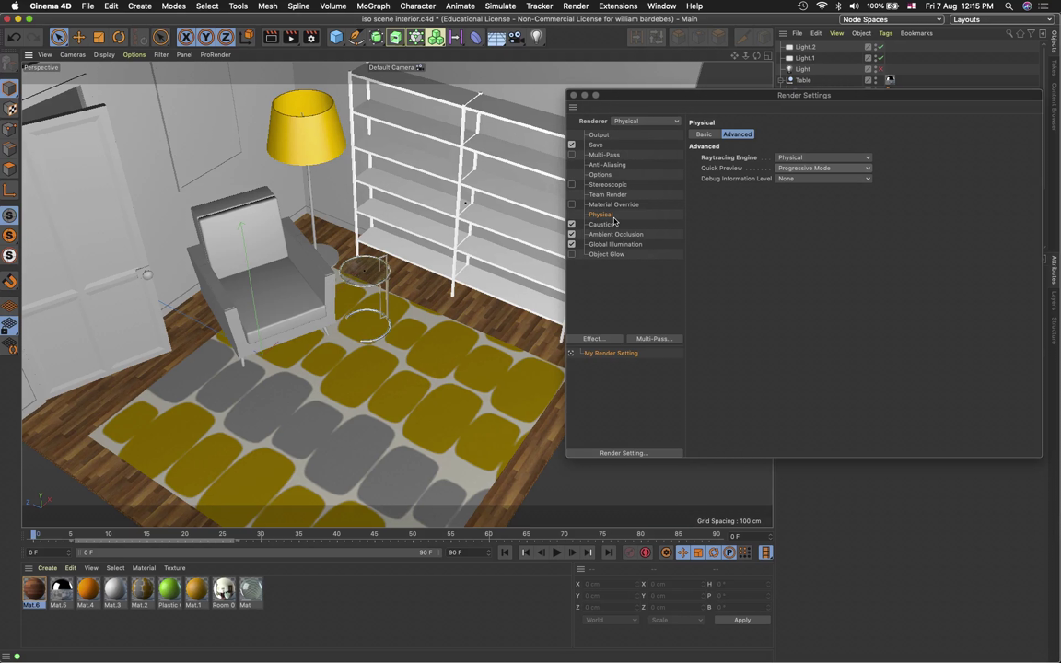
Switch to Finder, expand the Renders folder inside Week 3 and preview Test_1_iso0000.png
key("super+Tab")
key("super+Tab")
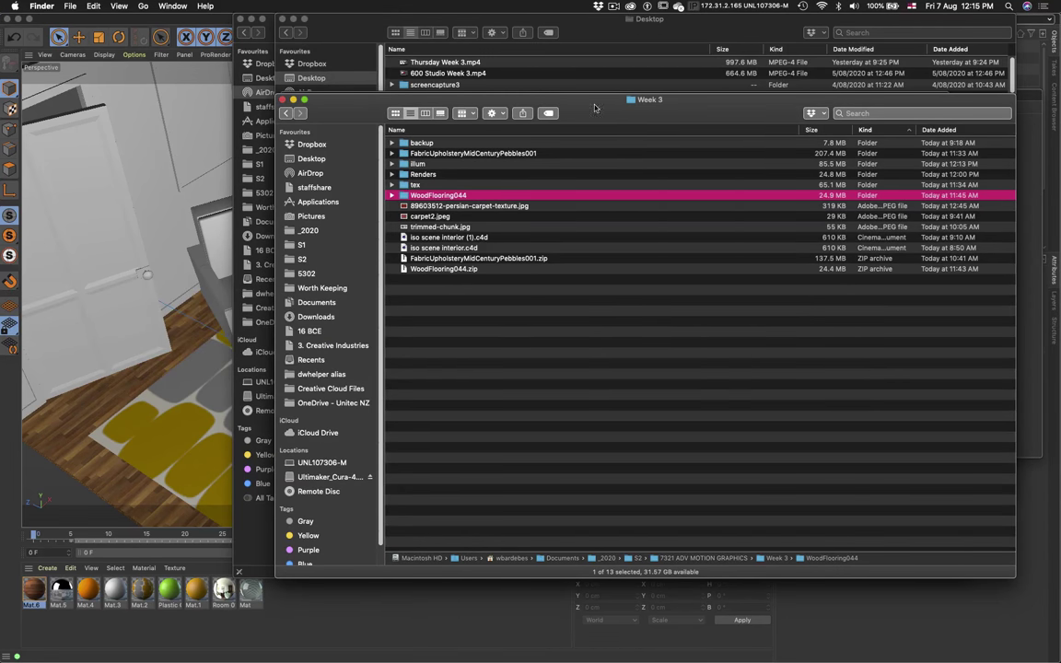
left_click_drag(538, 99, 462, 130)
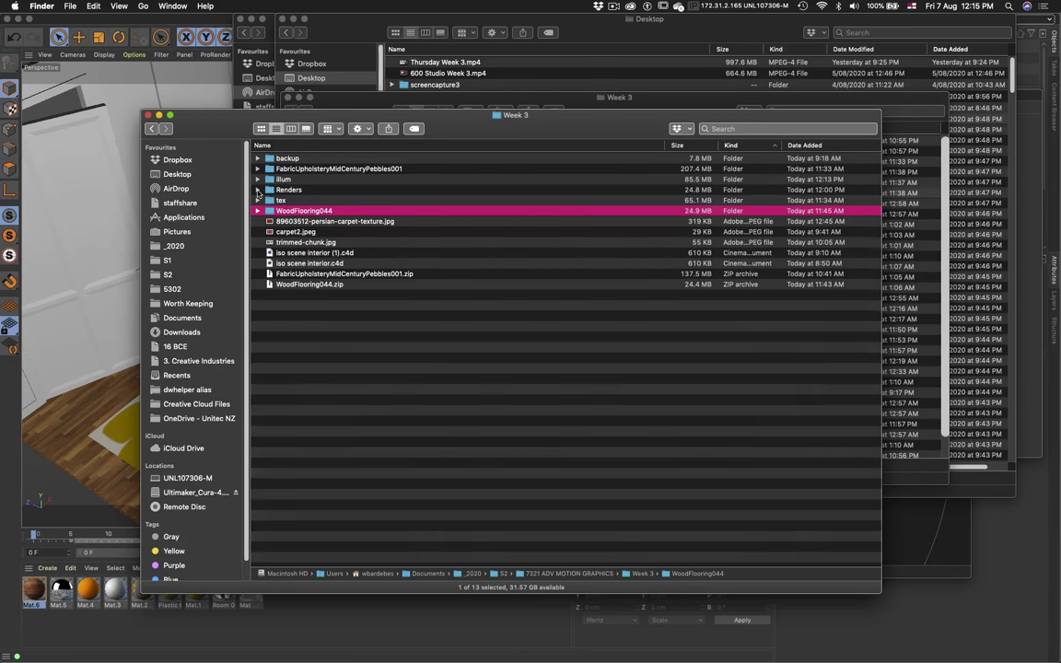
left_click(258, 190)
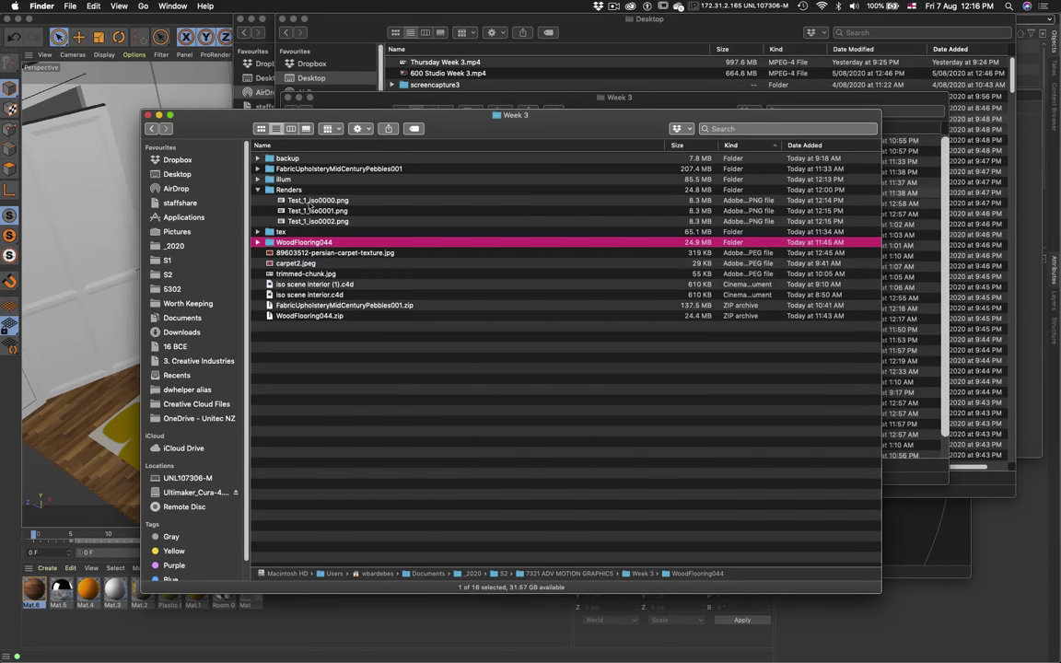
left_click(295, 200)
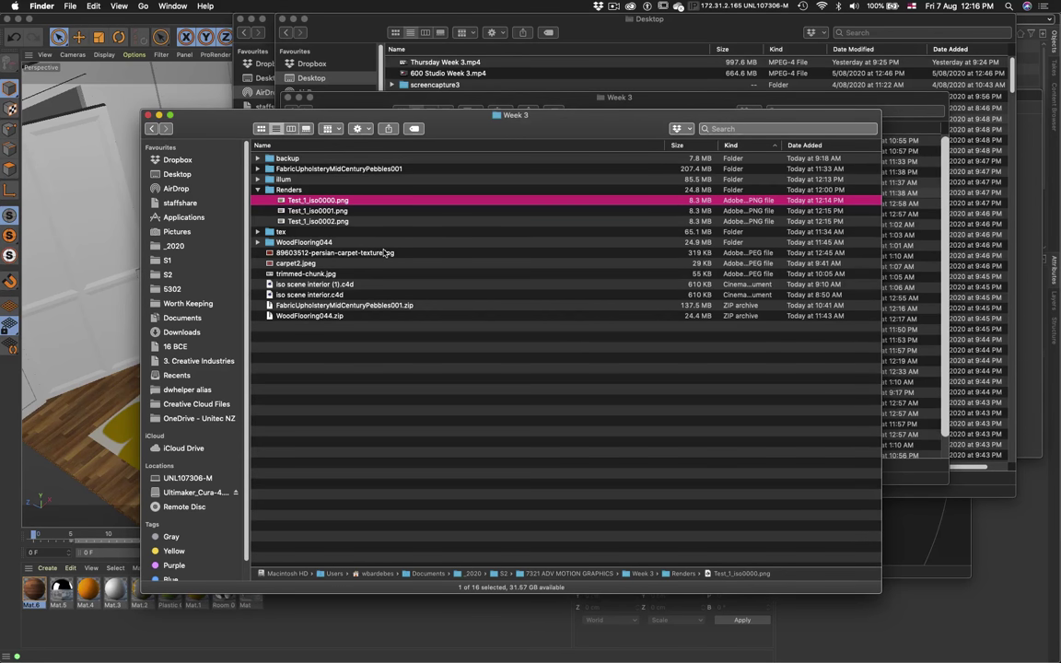
key("space")
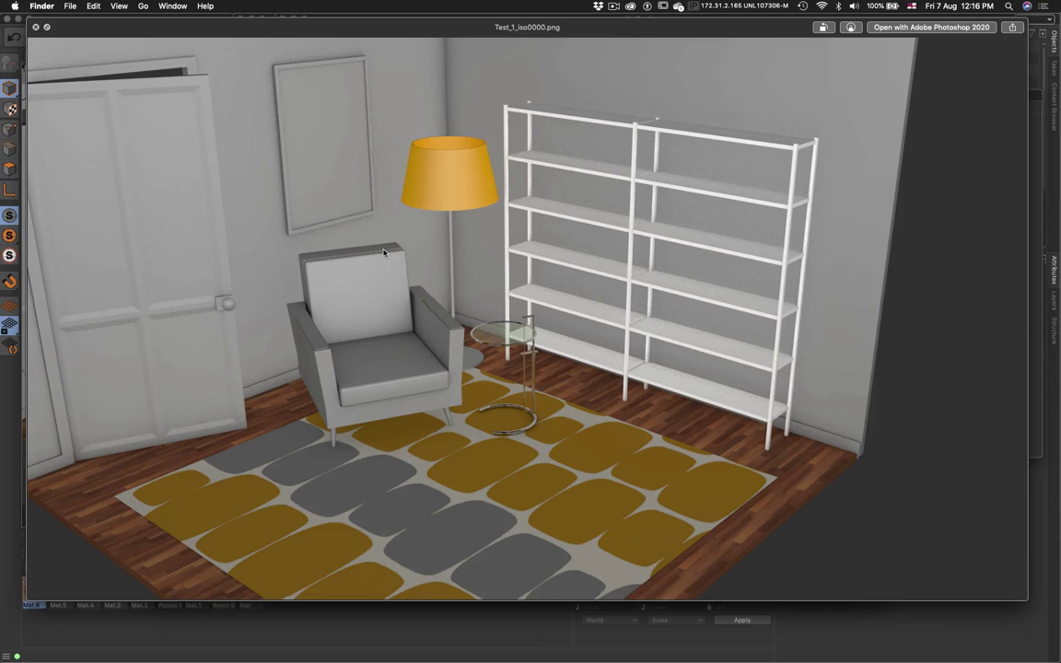
left_click(35, 27)
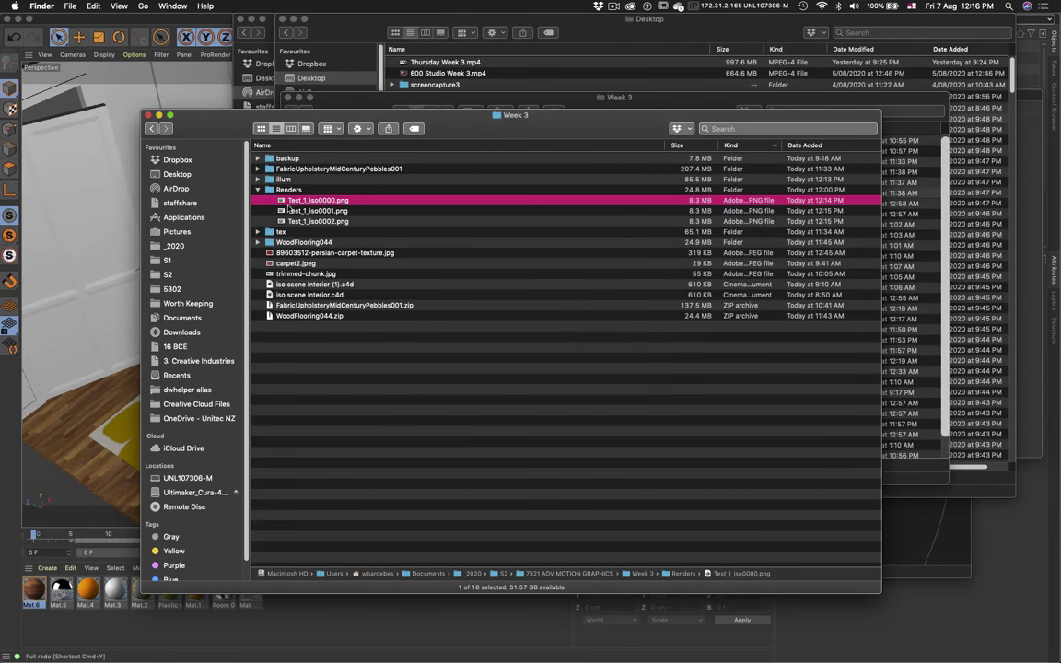
Open Test_1_iso0000.png in Adobe Photoshop 2020 to inspect the rendered frame, and close the document
right_click(283, 202)
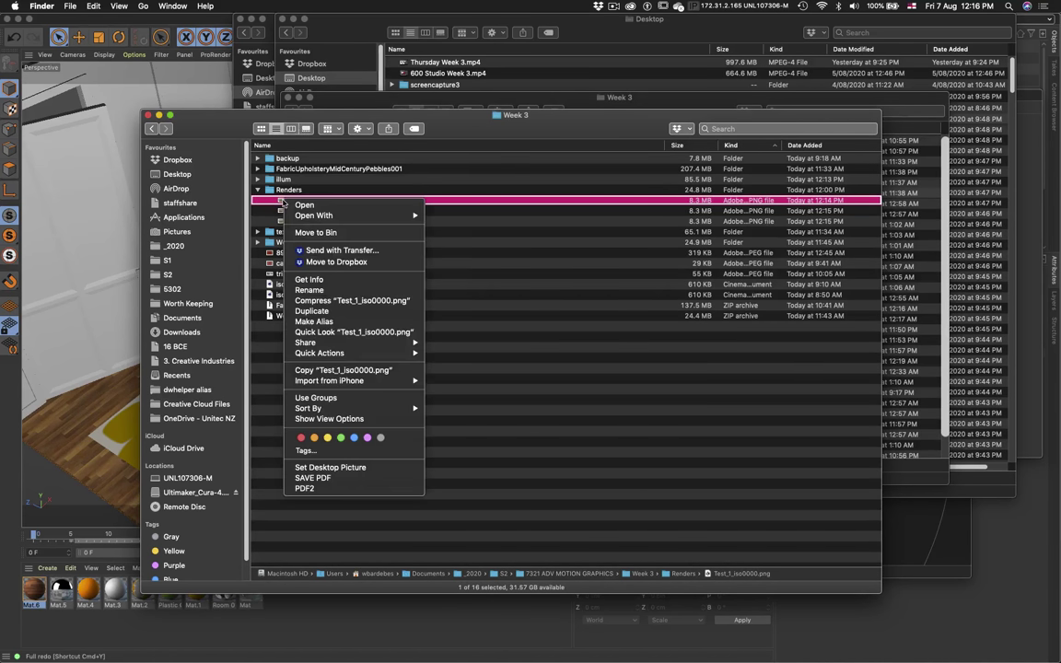
mouse_move(360, 215)
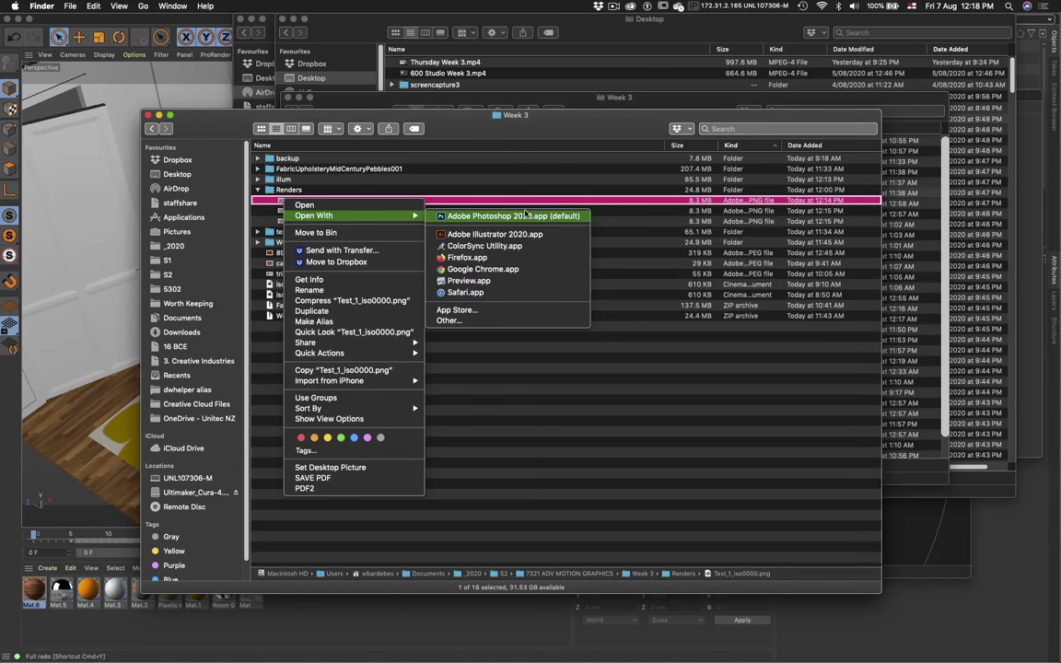
left_click(521, 215)
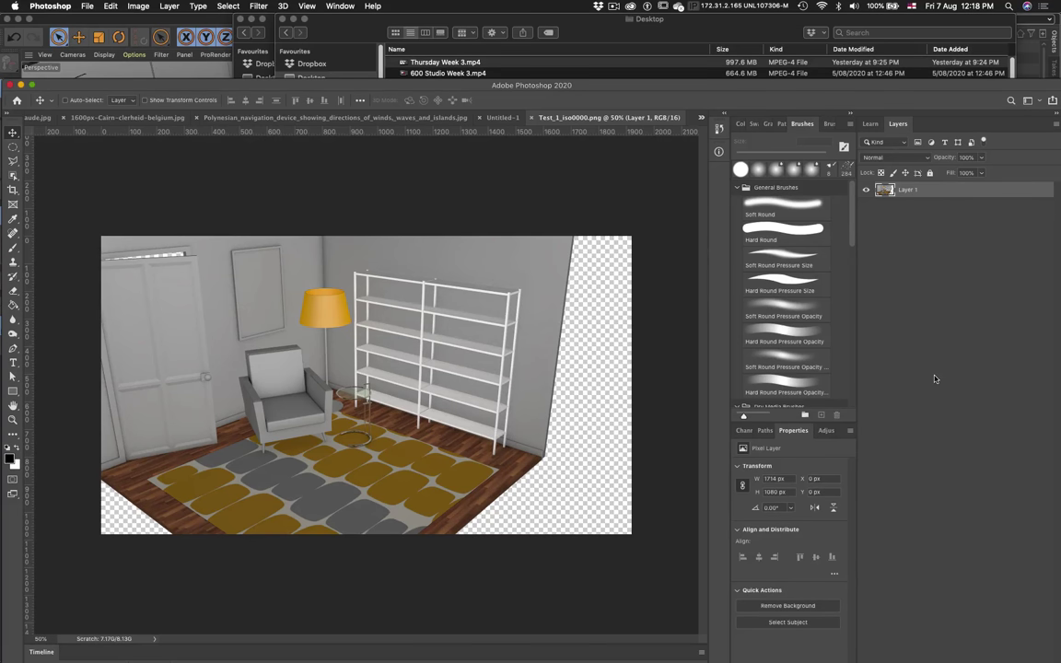
key("super+w")
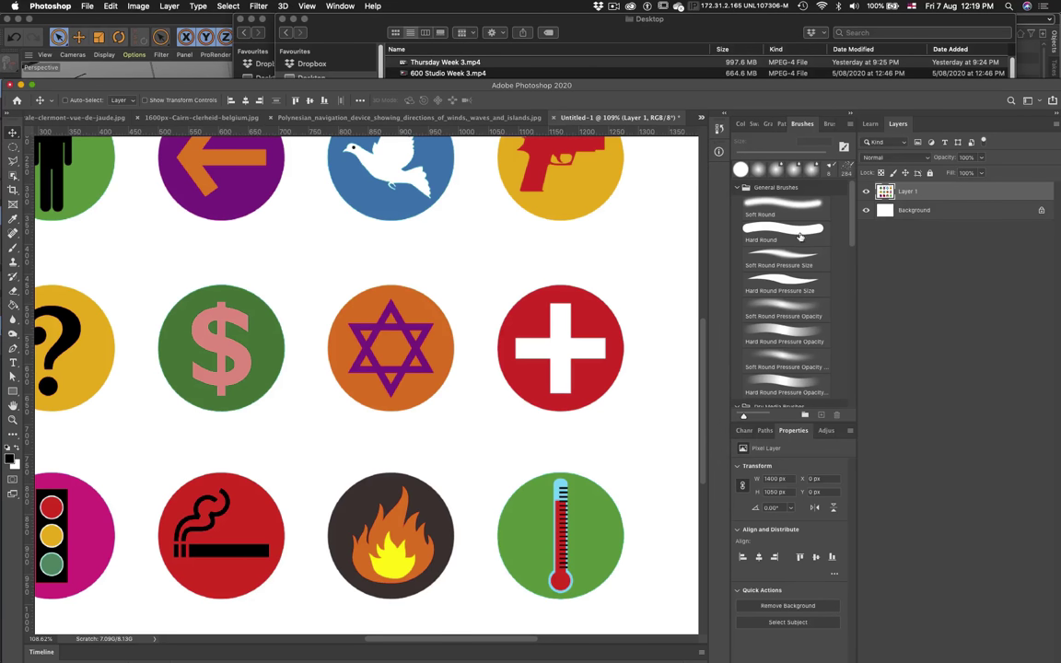
left_click(612, 6)
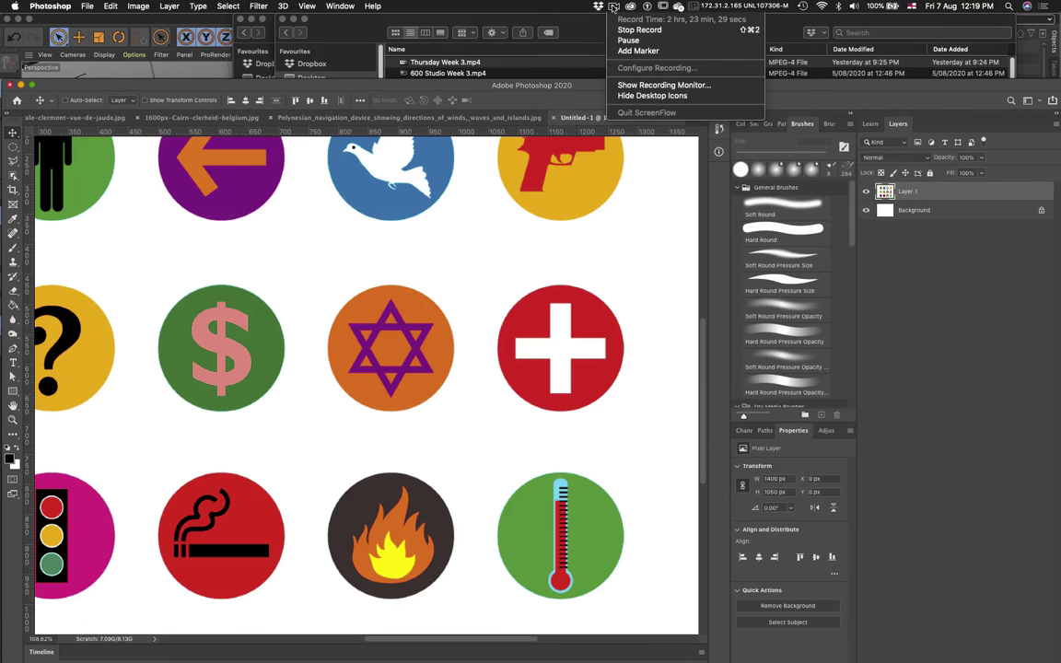